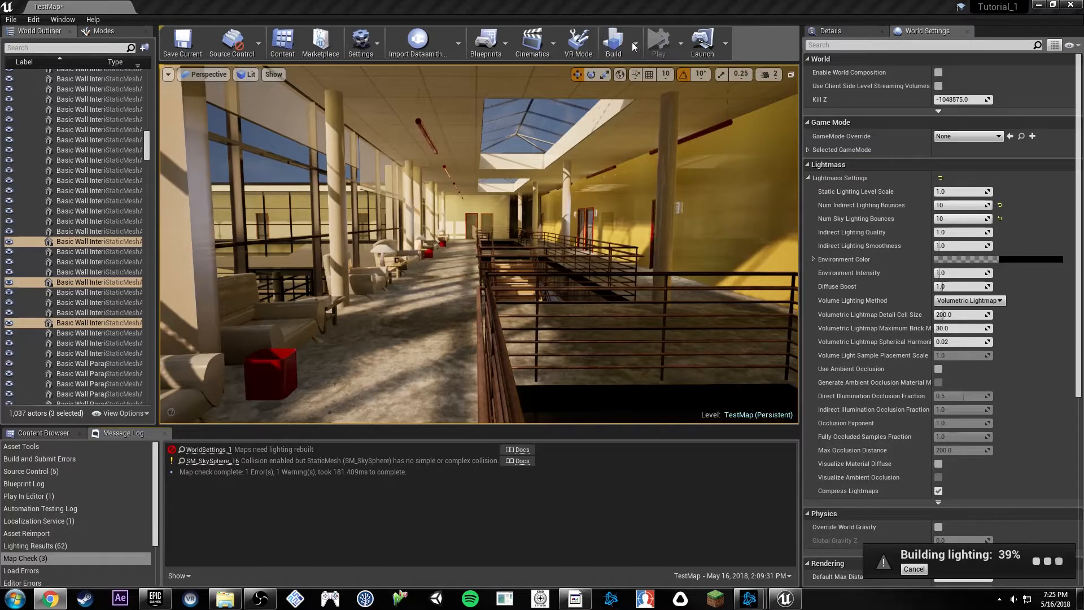
Show the Lighting Quality levels available for the lighting build, from Preview to Production.
click(636, 43)
mouse_move(669, 87)
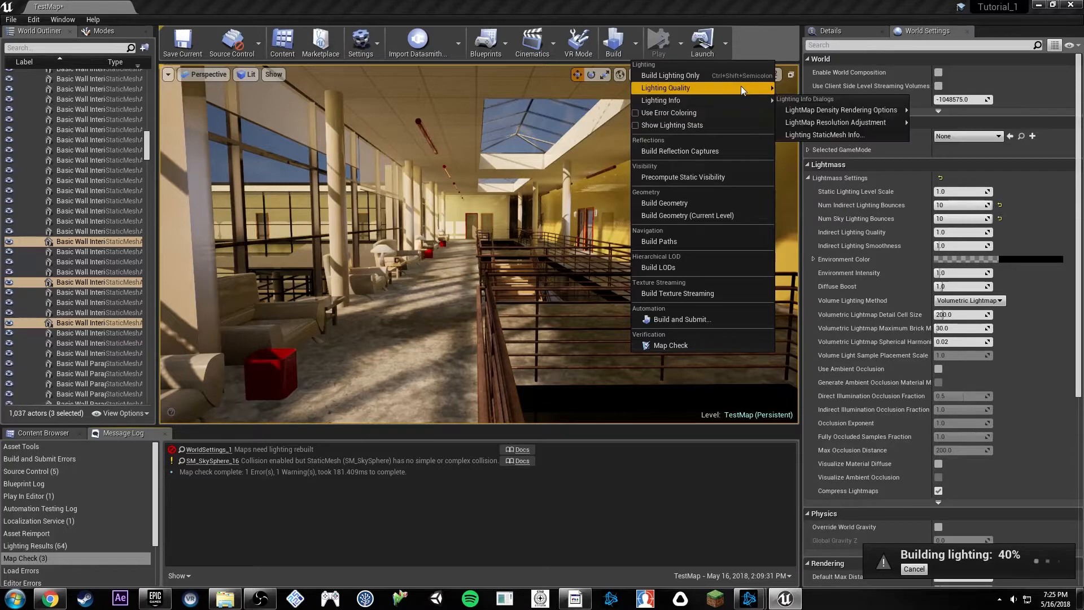
mouse_move(760, 93)
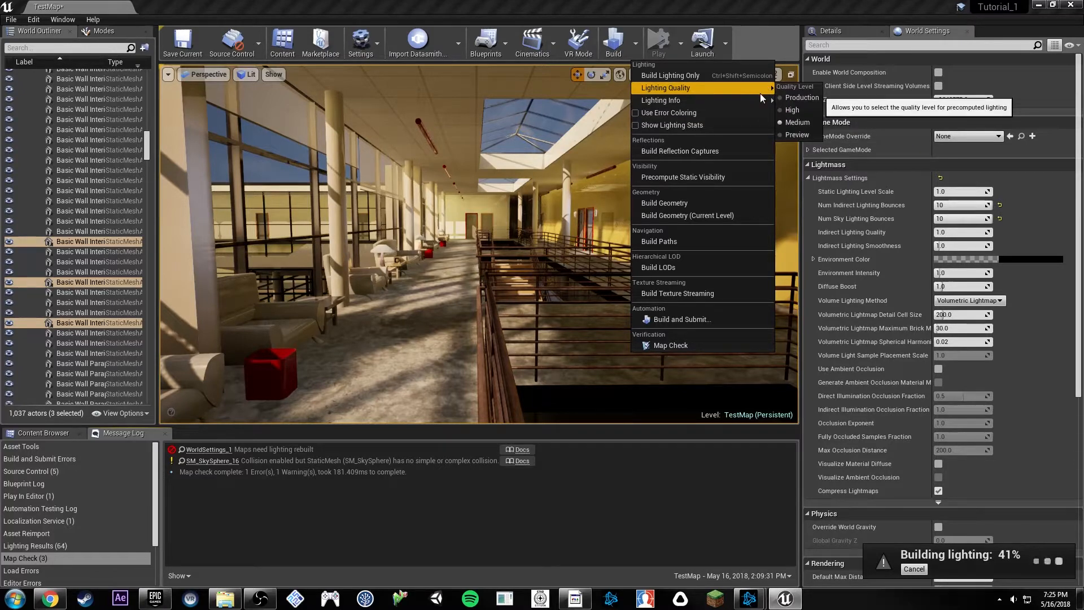
click(772, 3)
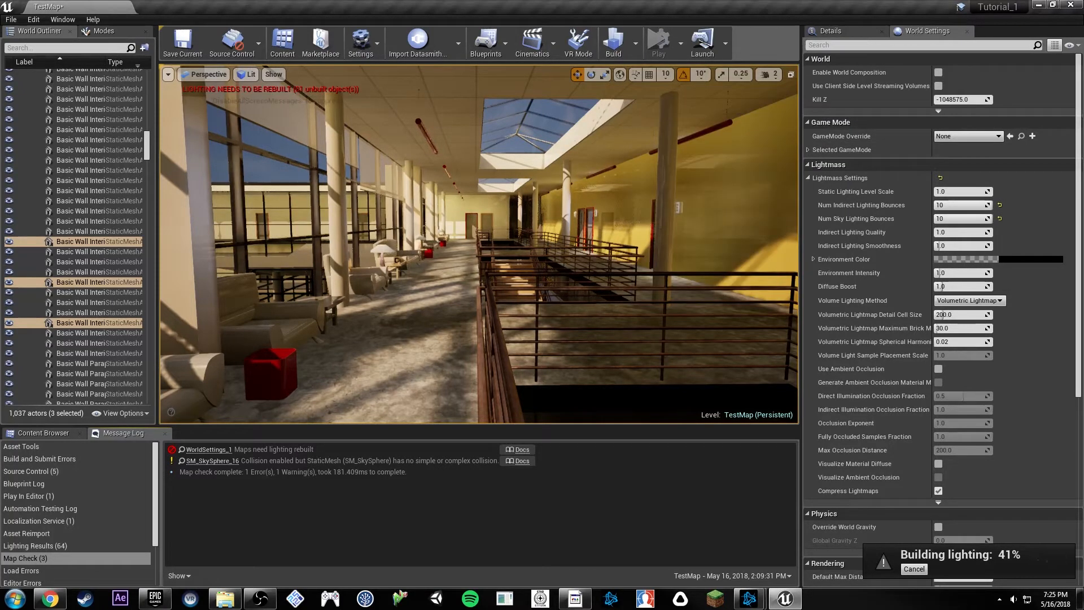
Switch to Chrome and examine the wiki's lighting quality comparisons for the statue and architectural scenes, back to the section's introduction.
drag(1083, 203, 751, 0)
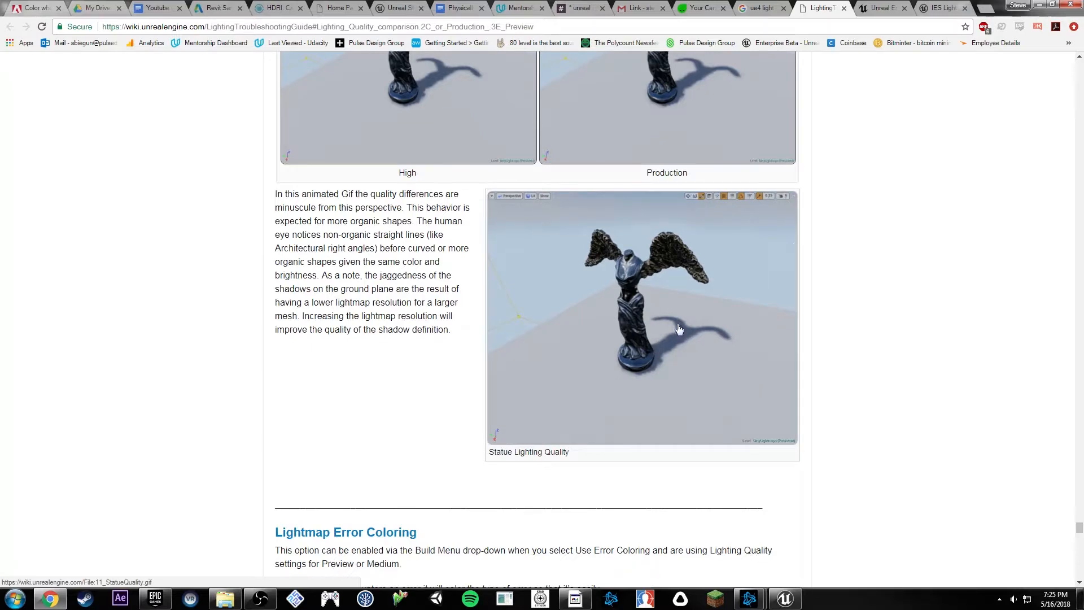
scroll(647, 329, up, 2)
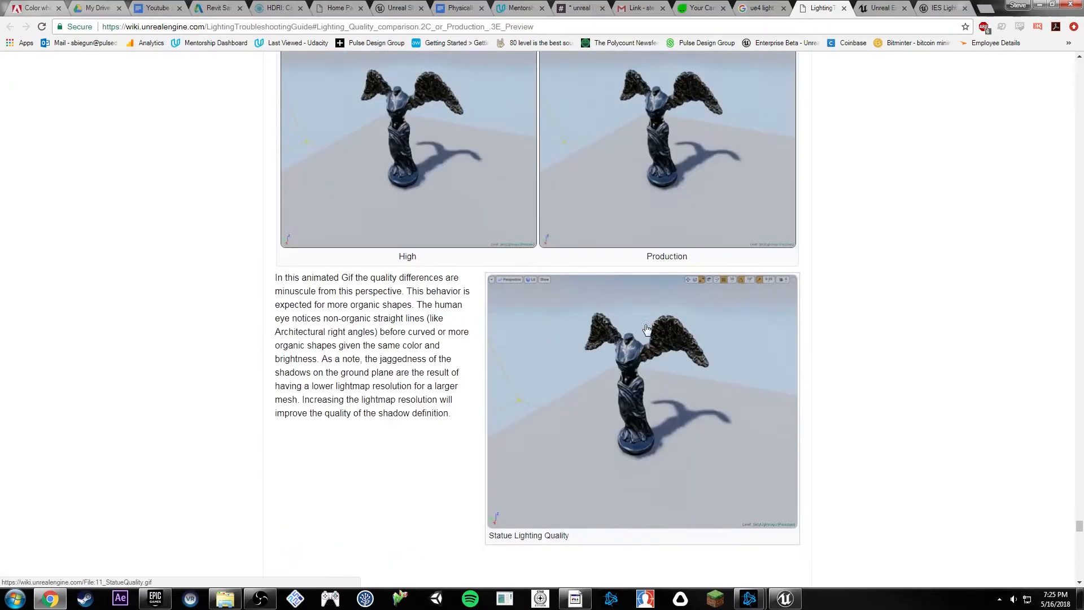
scroll(647, 329, up, 5)
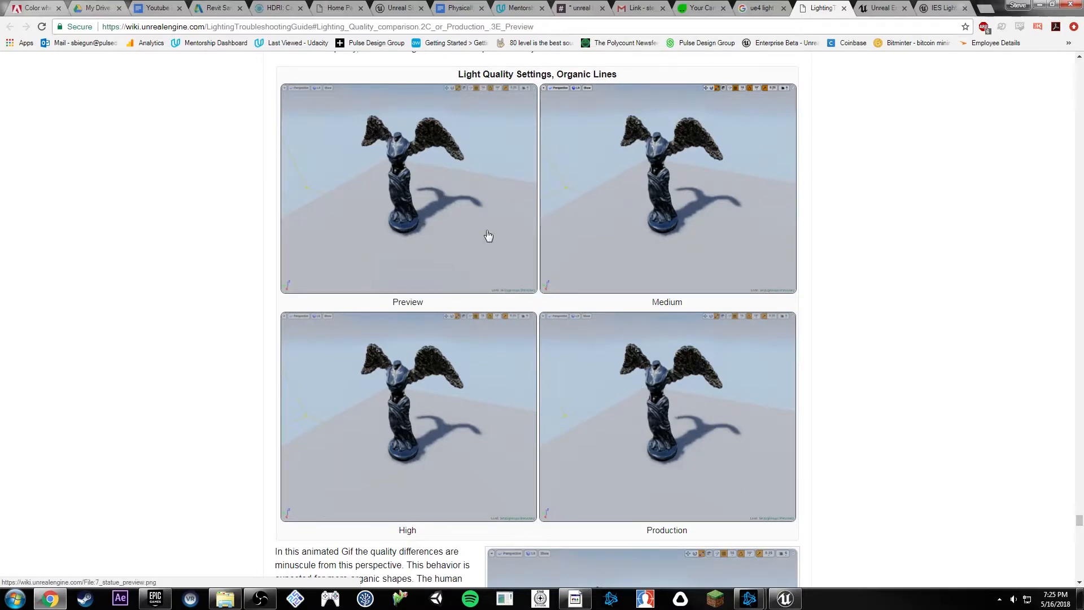
scroll(552, 286, up, 10)
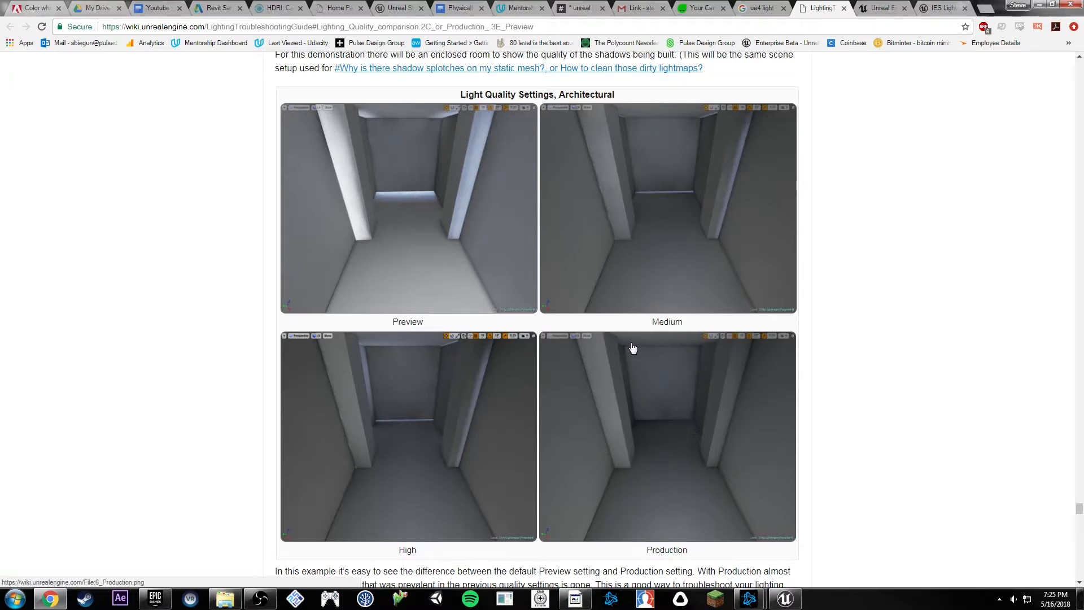
scroll(621, 276, up, 1)
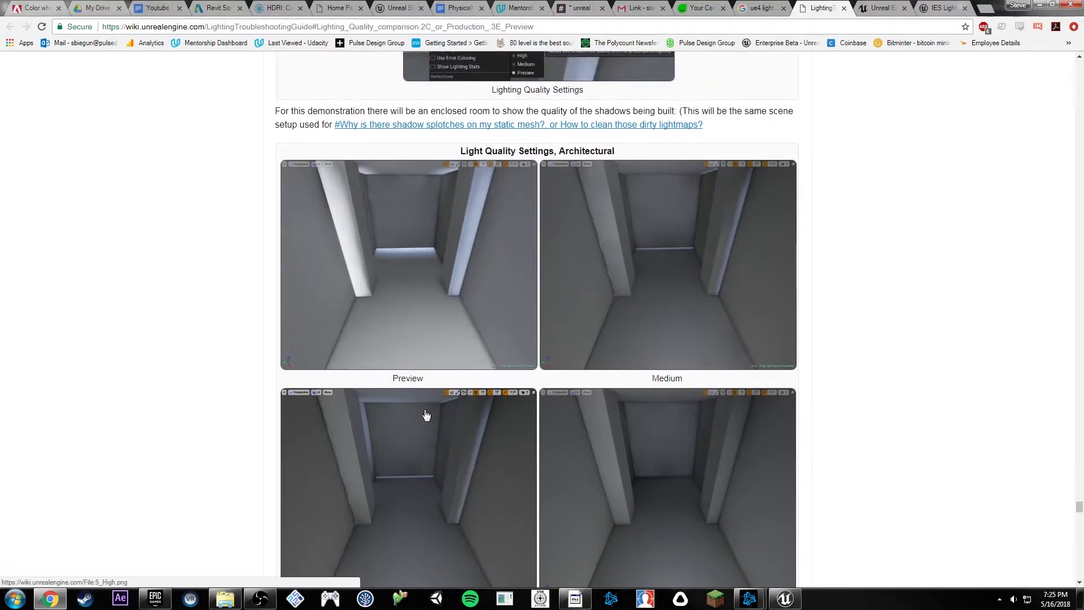
scroll(633, 285, up, 1)
scroll(633, 285, up, 7)
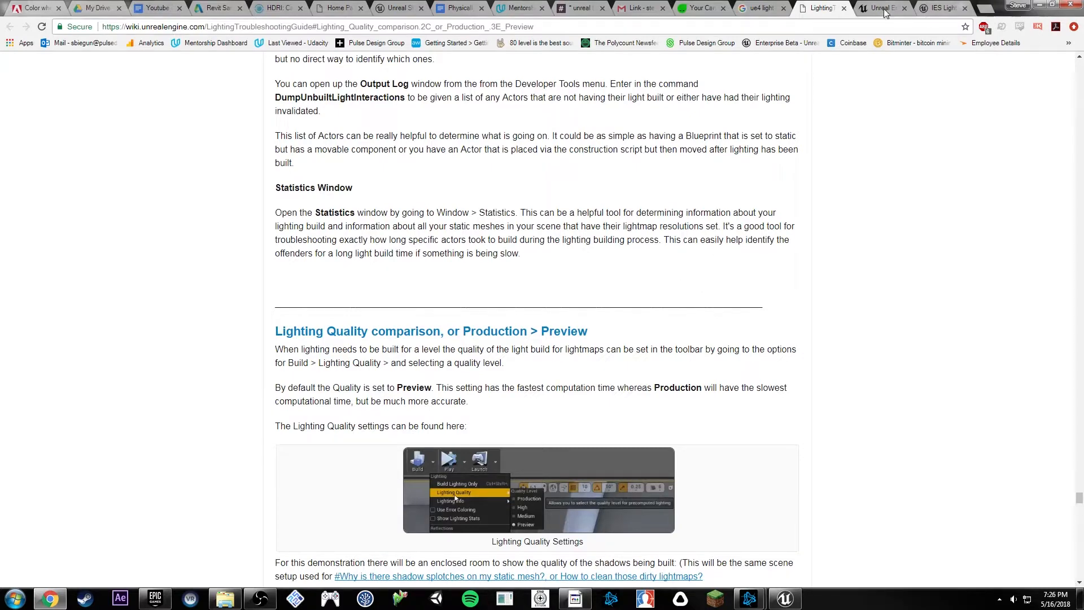
Open the IES Light Profiles documentation page and review its example images, profile listing and usage notes.
click(937, 8)
scroll(841, 281, down, 6)
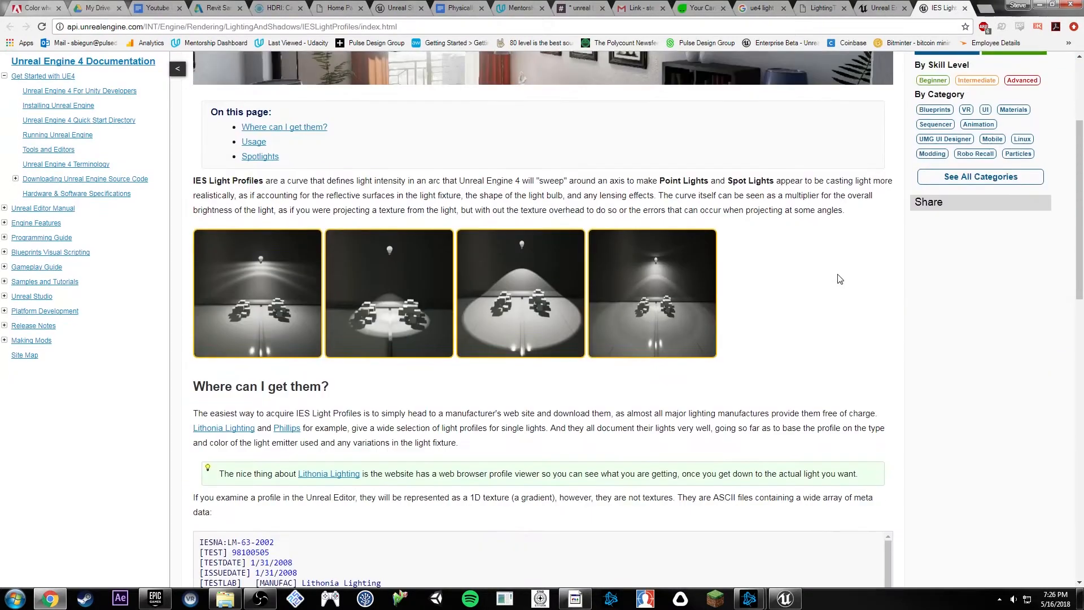
scroll(837, 277, down, 6)
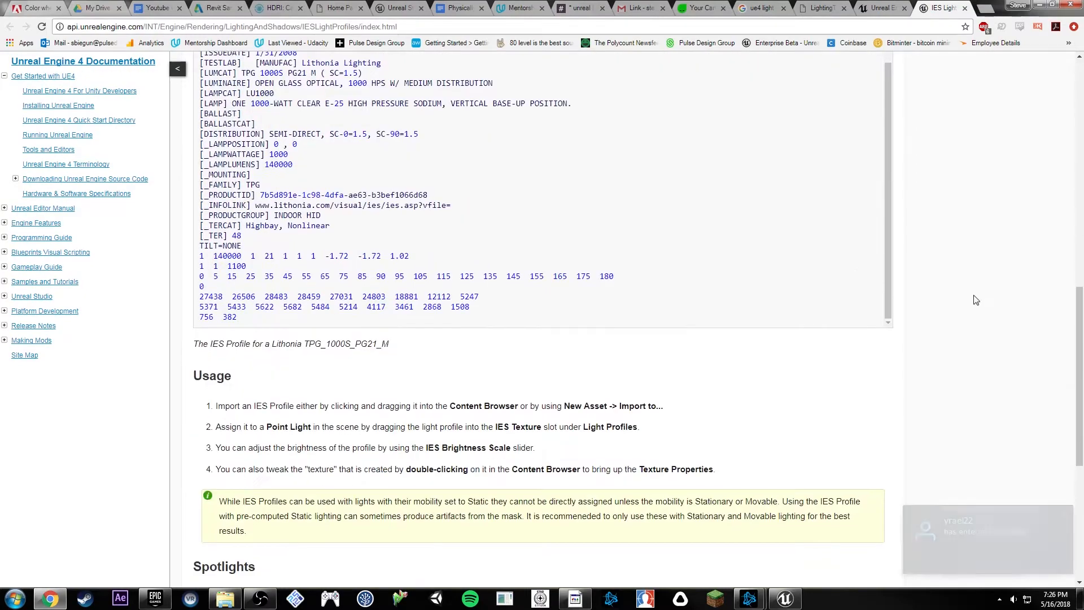
scroll(960, 308, up, 9)
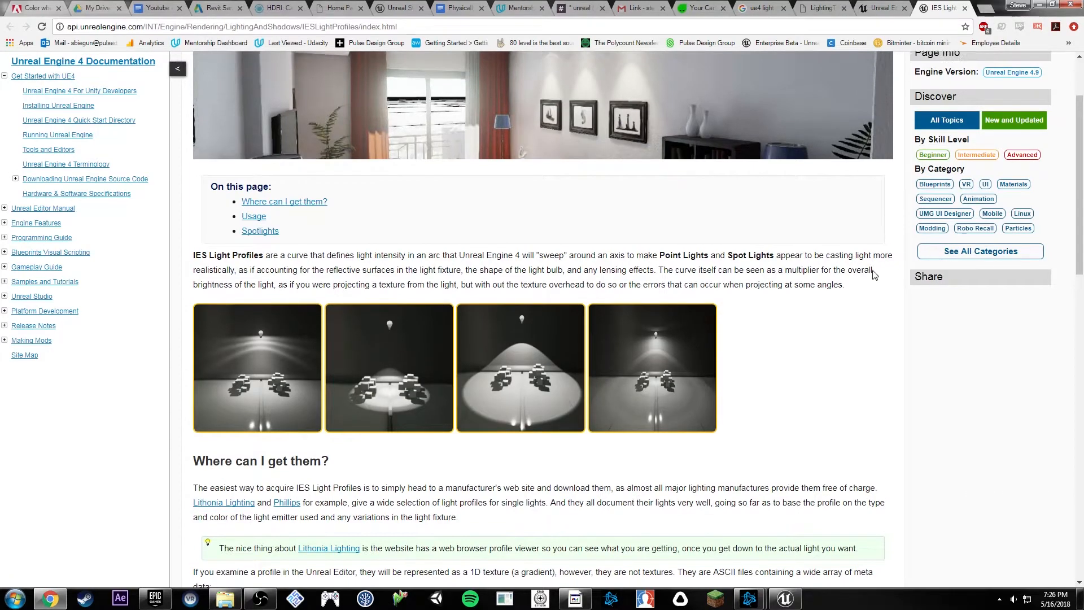
scroll(872, 283, up, 2)
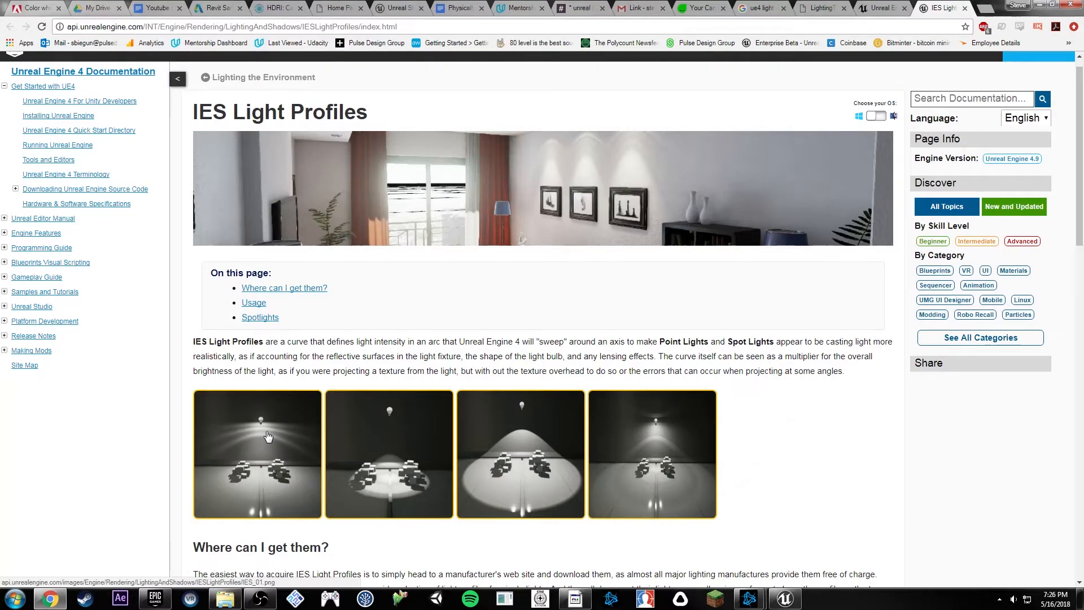
Switch back to Unreal Editor, turn off Game View and inspect the wall and ceiling lights around the red-framed doors.
click(1038, 5)
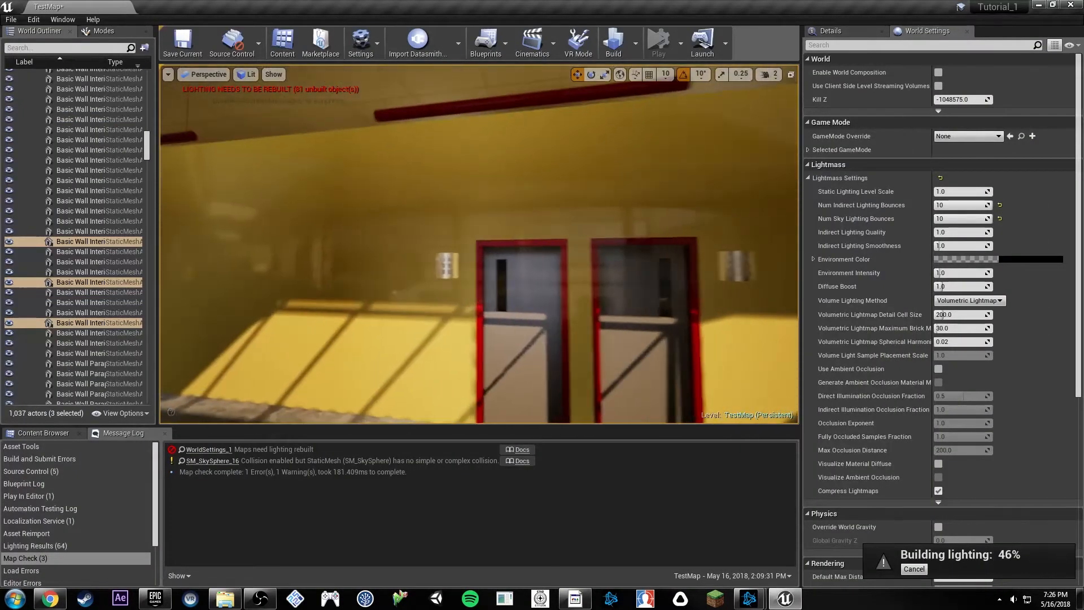
right_drag(450, 243, 439, 243)
key(g)
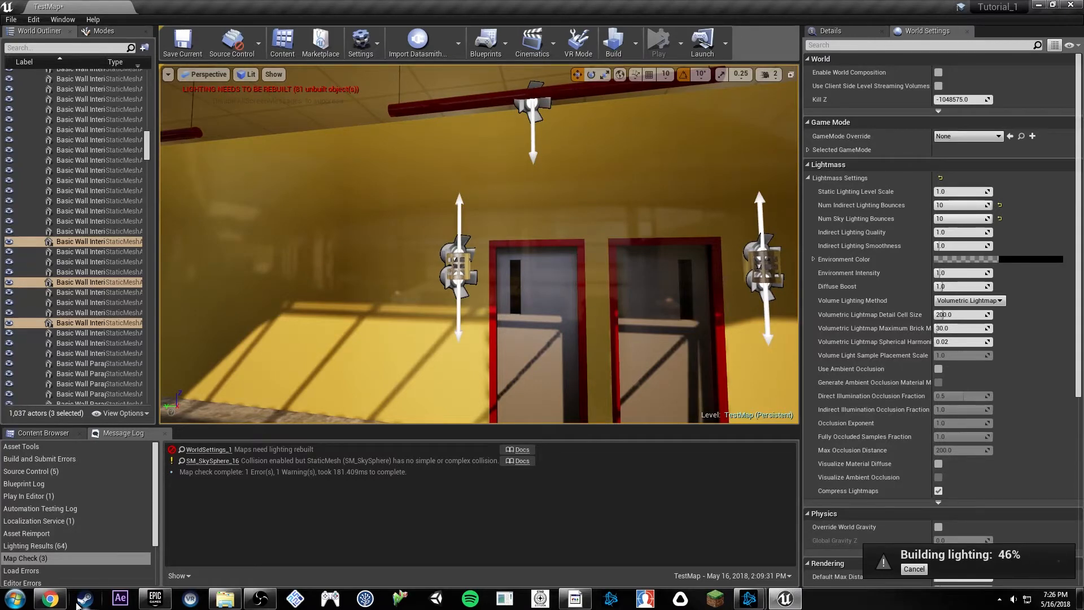
key(w)
right_drag(479, 244, 450, 245)
key(s)
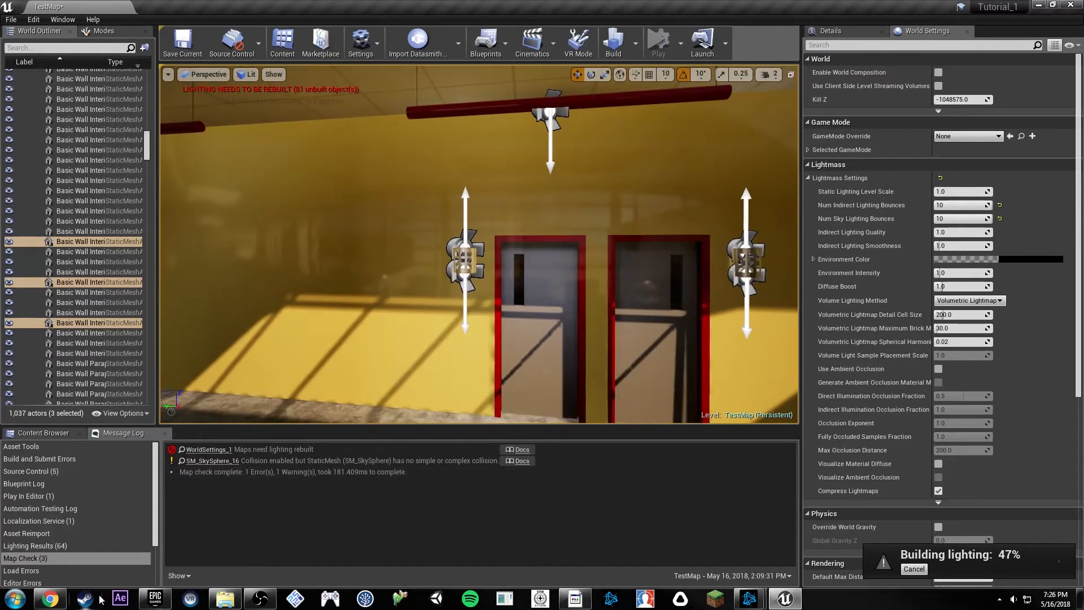
Switch to Chrome and bring up the beginning of the tomlooman.com Unreal Engine 4 Lighting Masterclass summary, highlighting its web address.
click(50, 598)
key(ctrl+shift+Tab)
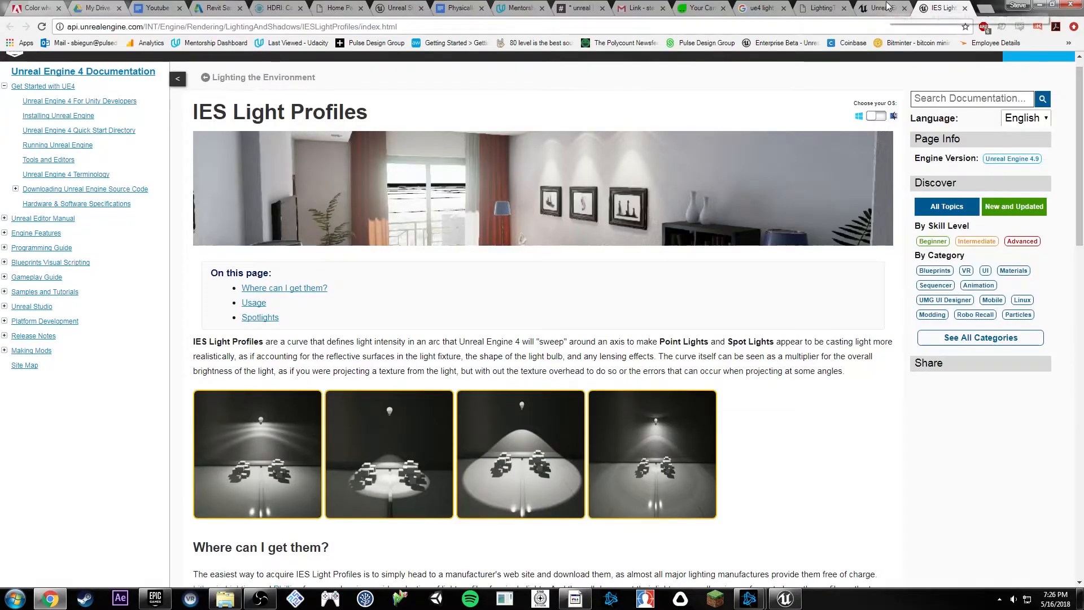
scroll(830, 204, up, 2)
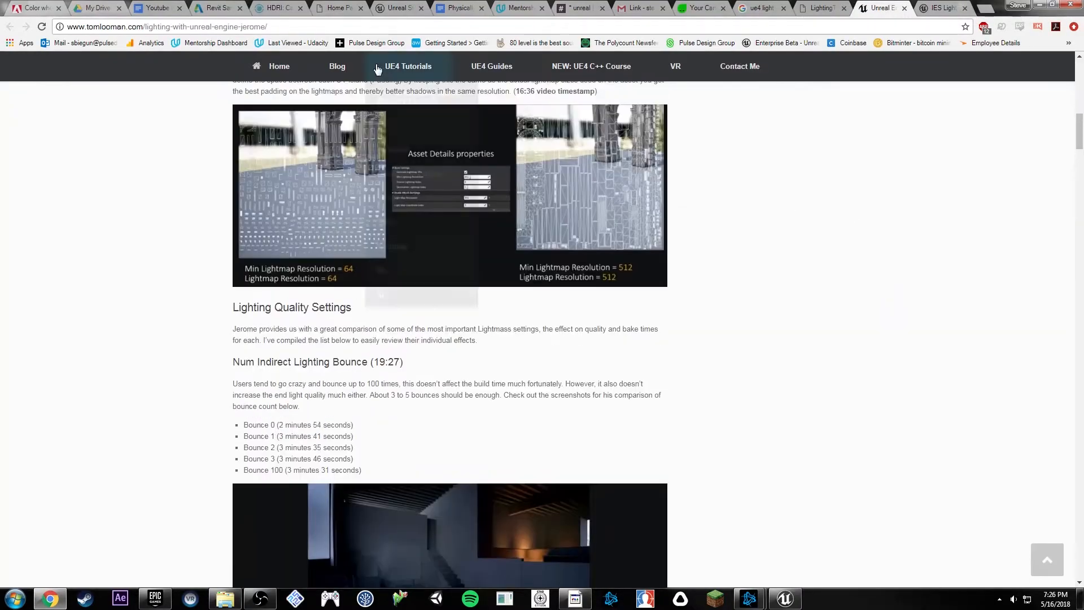
click(331, 26)
drag(332, 26, 65, 26)
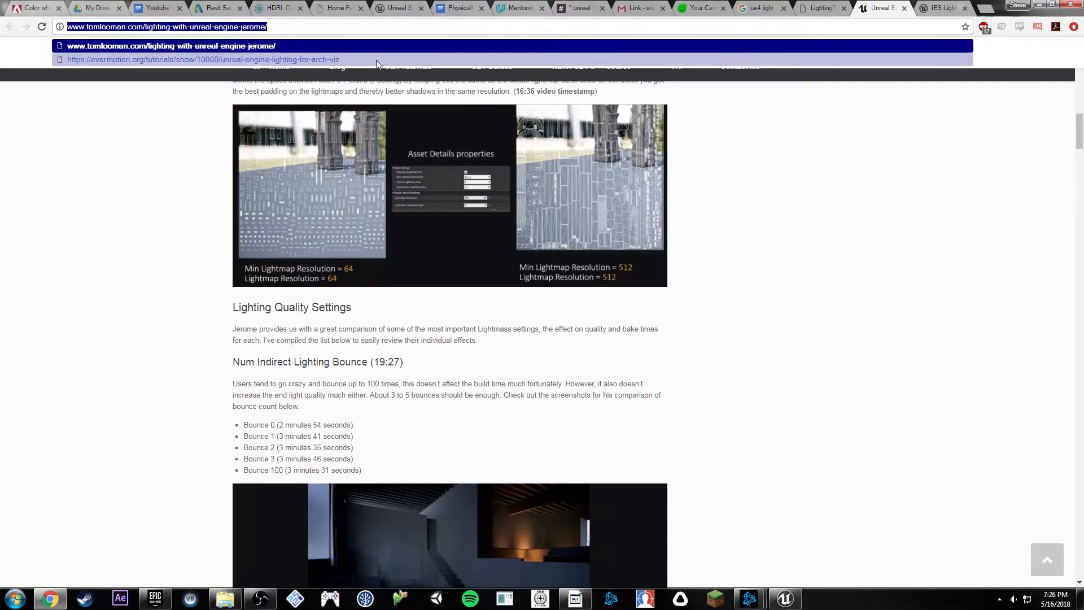
scroll(709, 293, up, 4)
click(748, 310)
scroll(756, 316, up, 8)
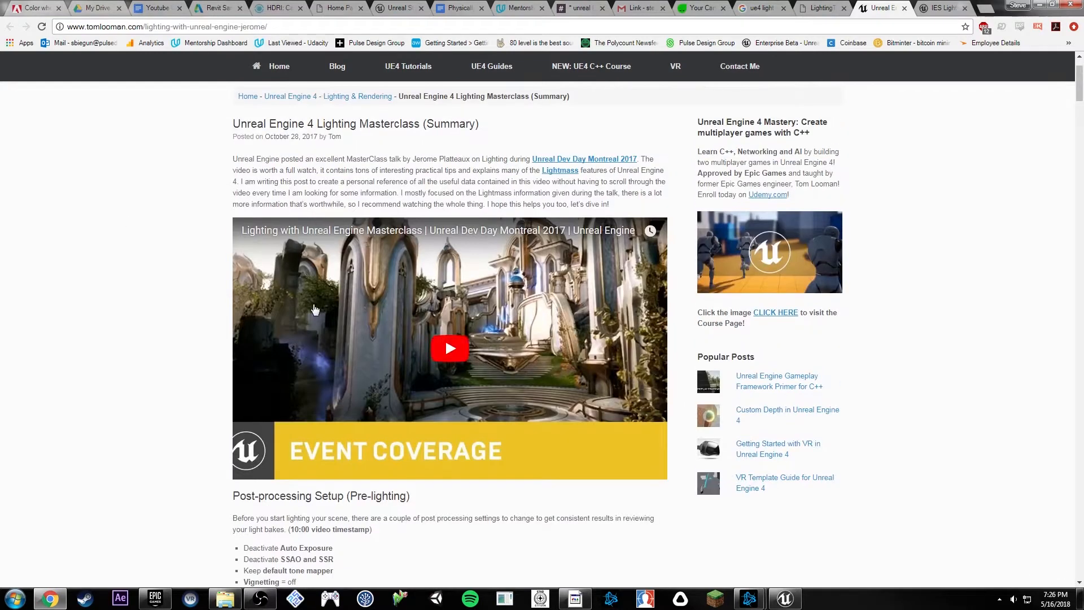
Read the article's Post-processing Setup and Setting up Lightmaps sections, including the advice on minimum lightmap resolution.
scroll(111, 338, down, 2)
scroll(111, 337, down, 5)
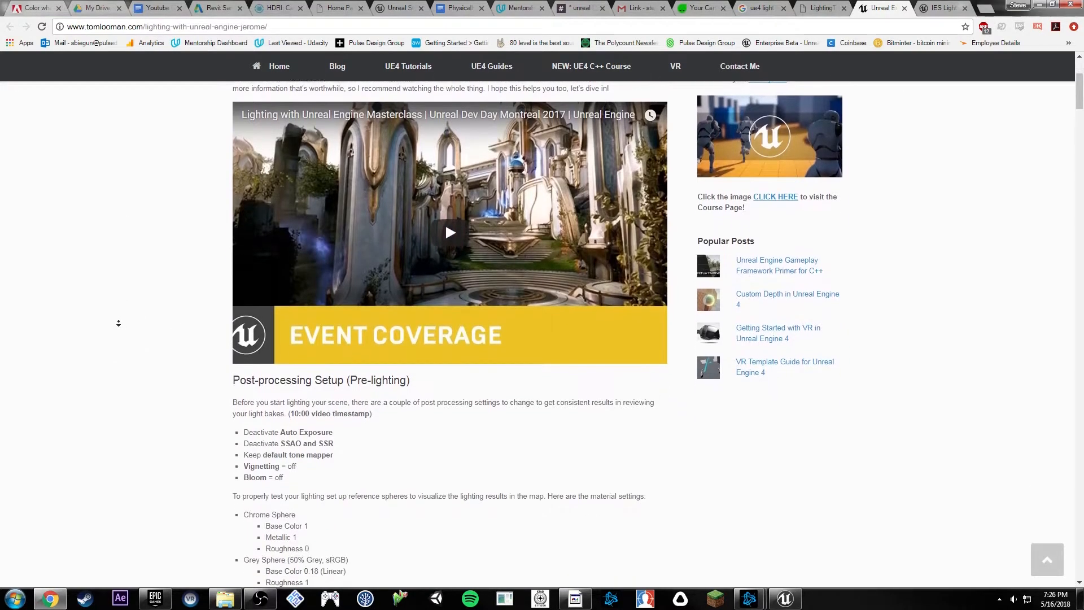
scroll(155, 351, down, 4)
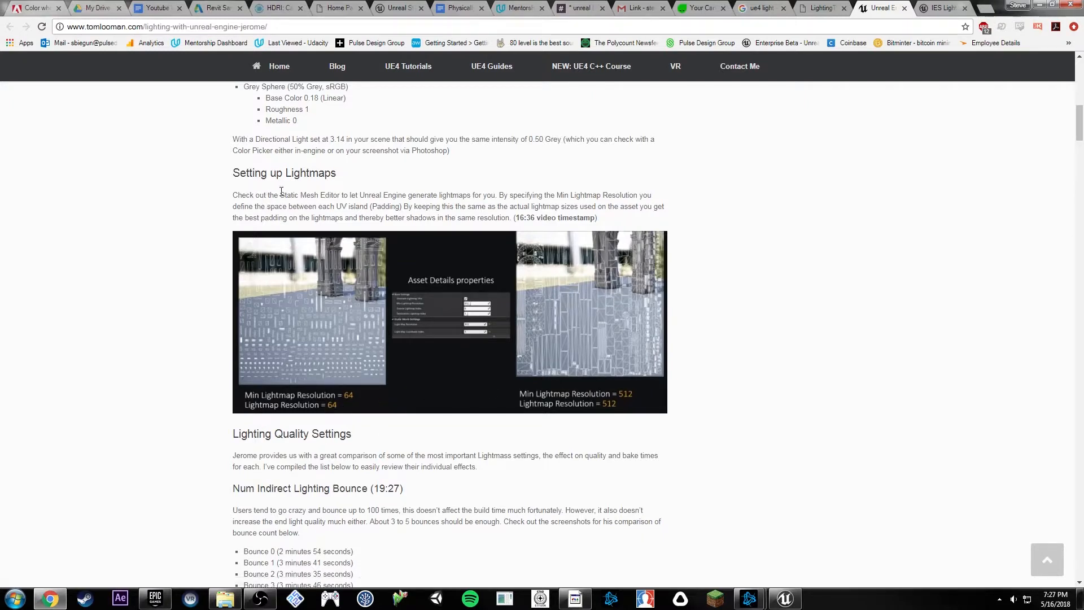
drag(281, 191, 530, 208)
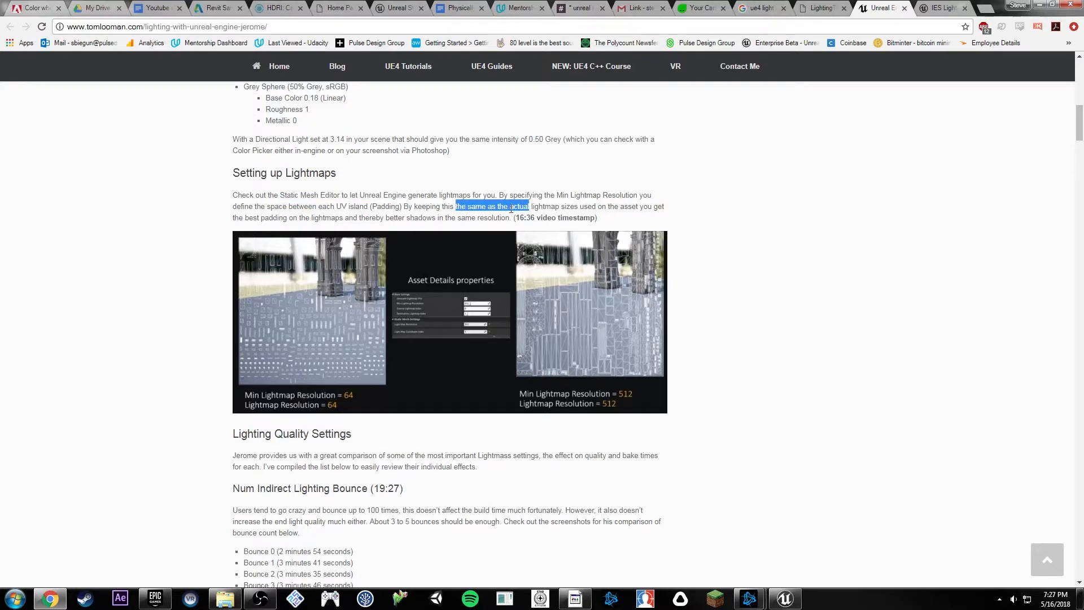
click(512, 209)
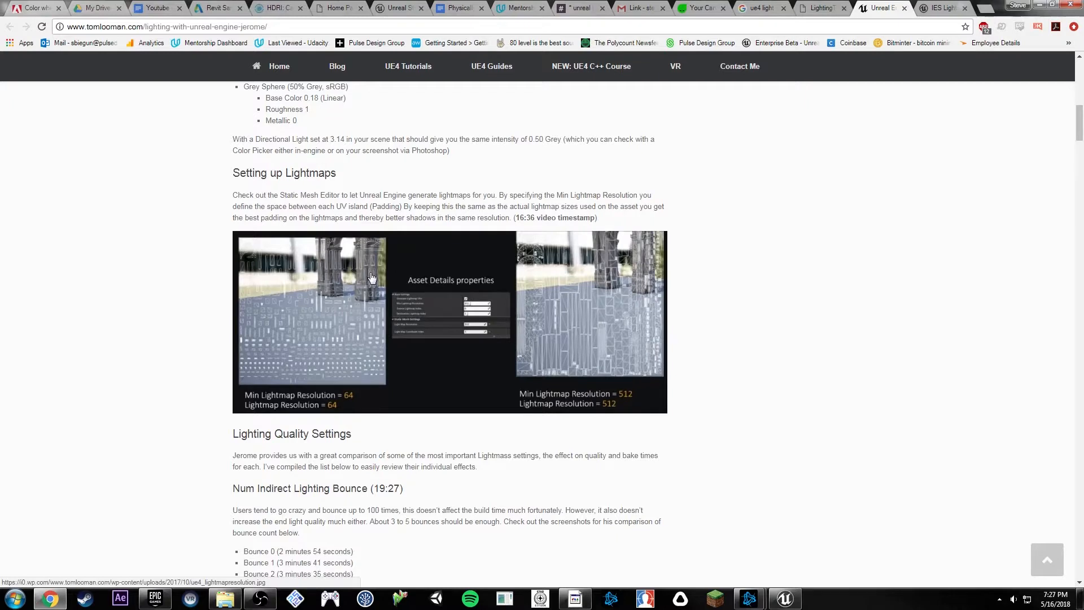
Compare the article's Num Indirect Lighting Bounces images and build times for 0, 1, 2, 3 and 100 bounces.
middle_click(110, 286)
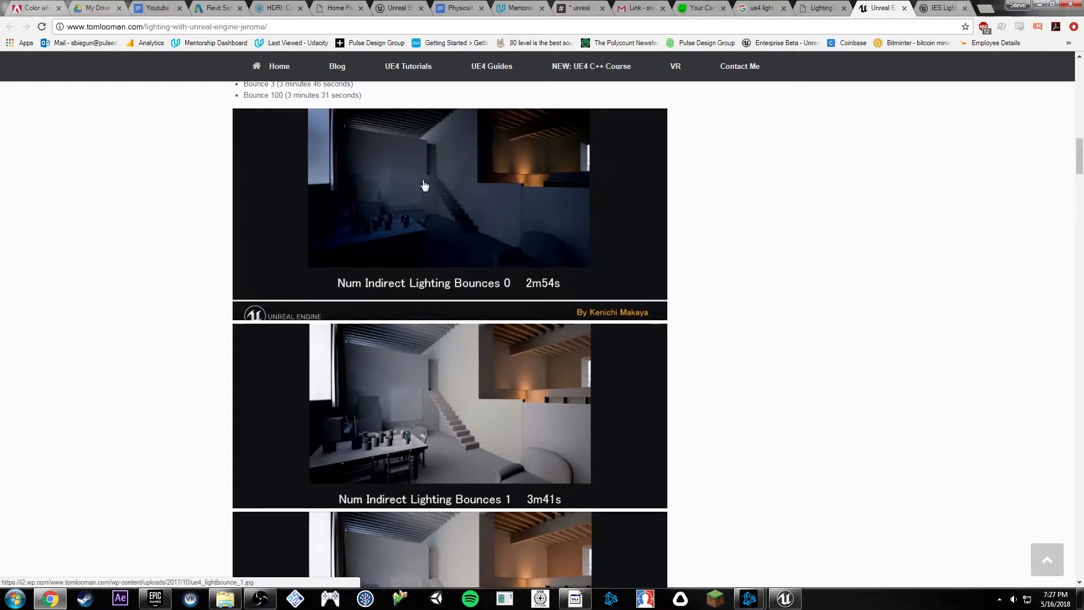
scroll(499, 212, up, 1)
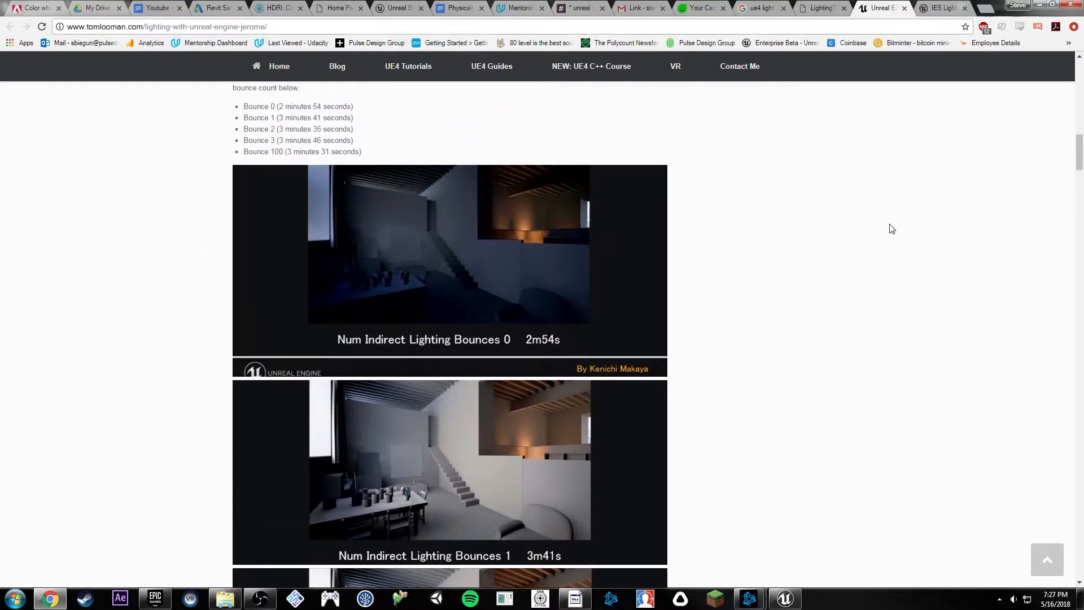
scroll(883, 249, down, 4)
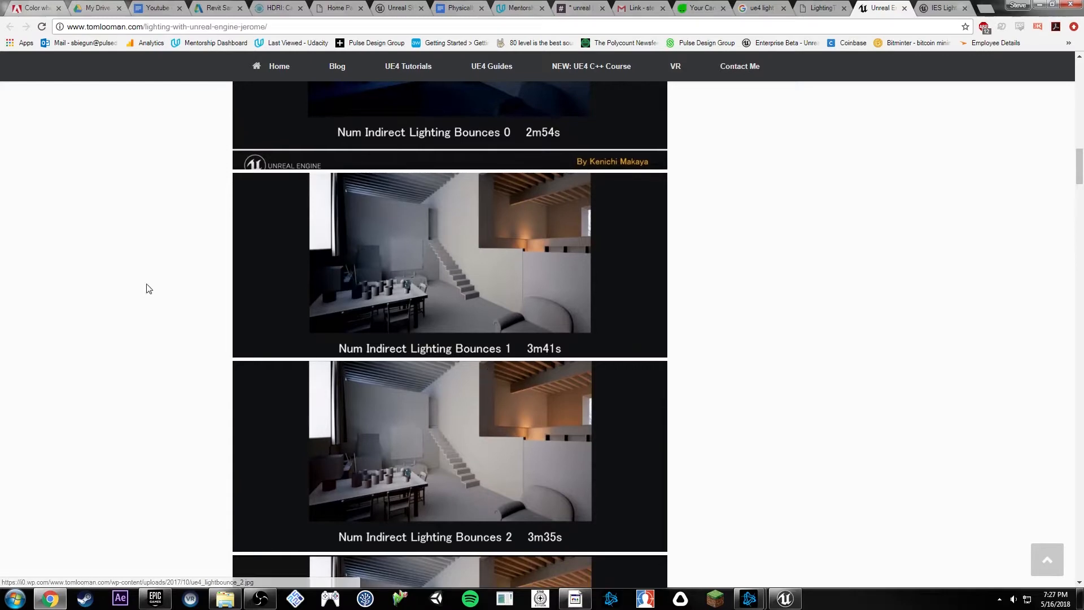
scroll(161, 274, down, 4)
scroll(118, 274, down, 8)
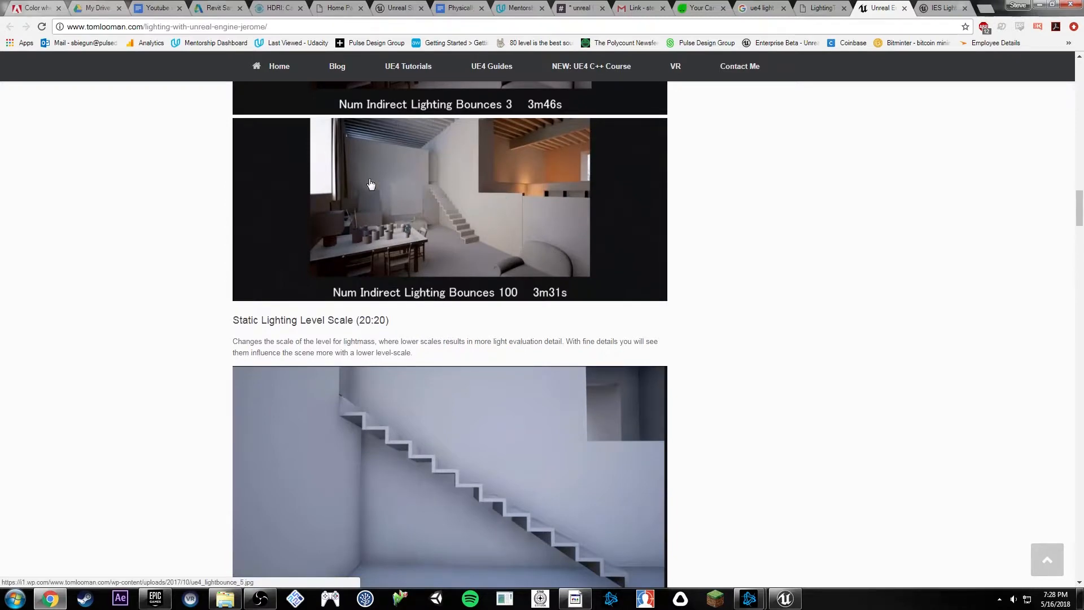
scroll(685, 274, up, 5)
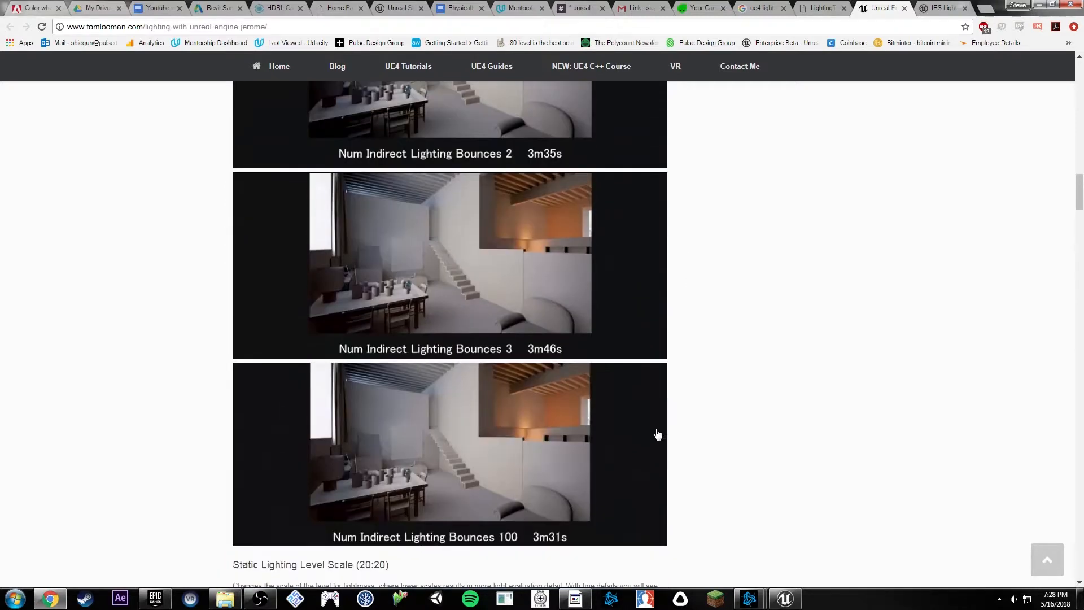
scroll(734, 429, up, 4)
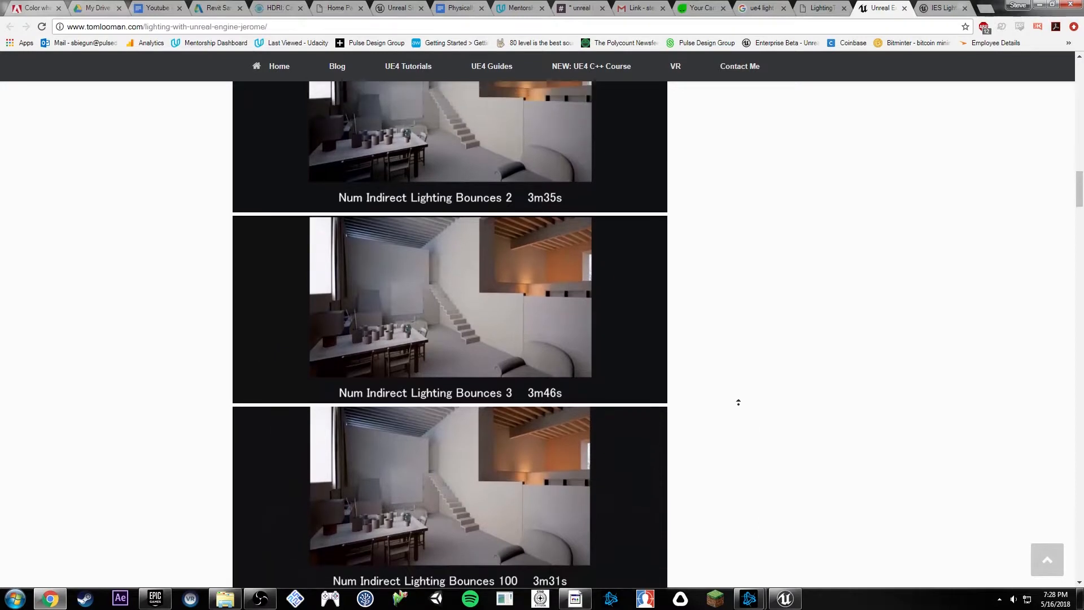
scroll(740, 395, up, 2)
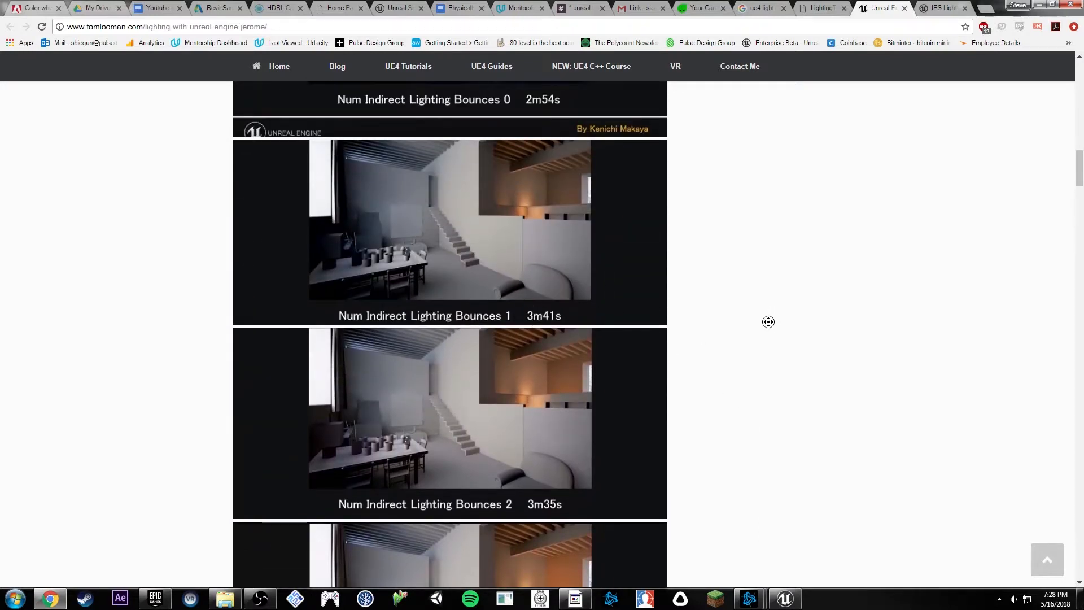
scroll(758, 335, down, 2)
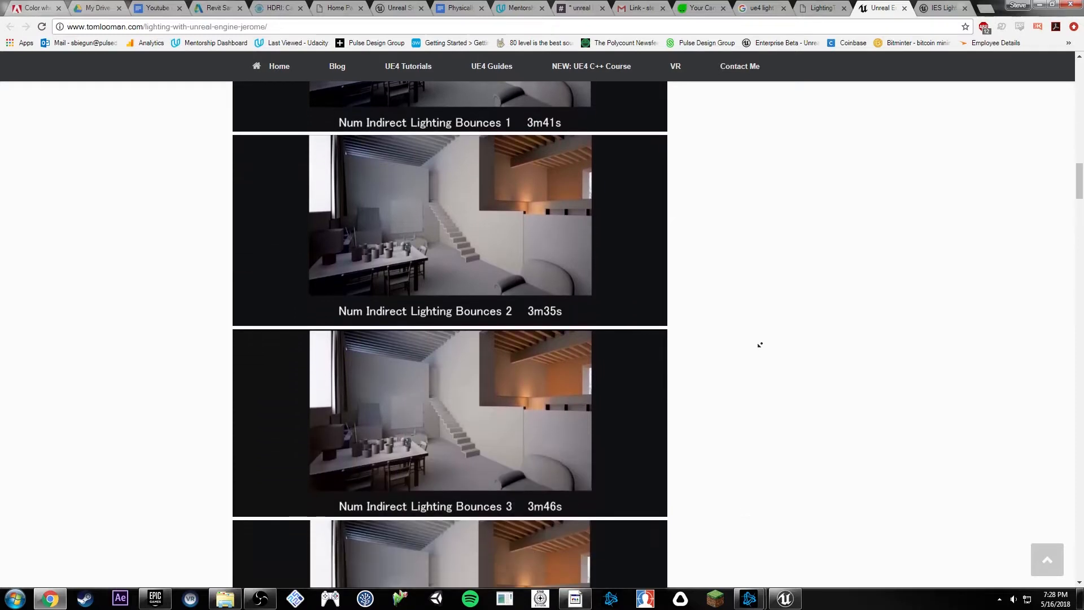
scroll(758, 344, down, 4)
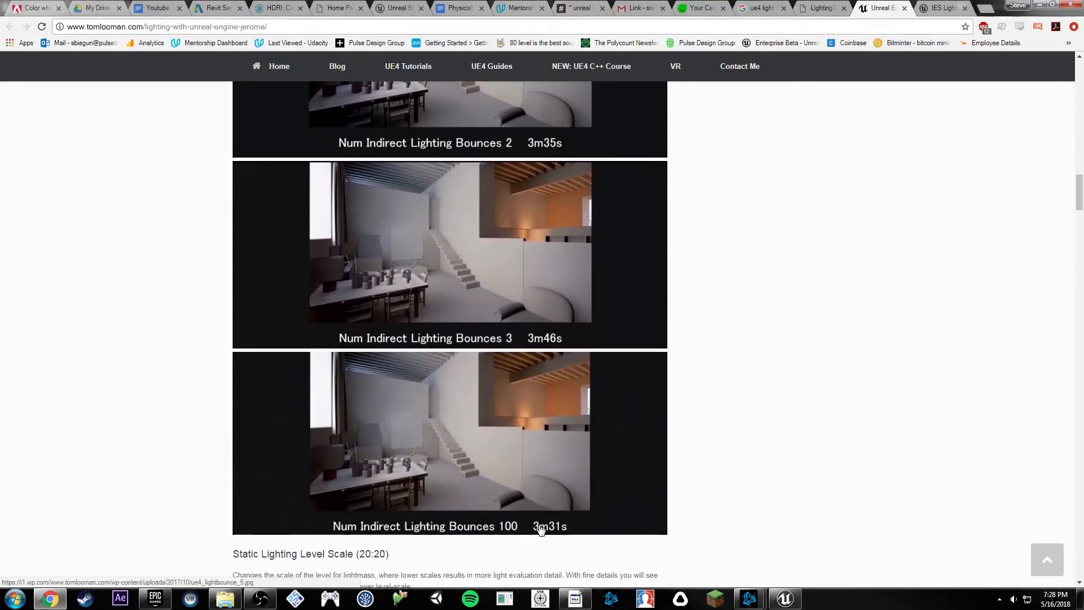
scroll(796, 420, down, 1)
scroll(796, 419, down, 4)
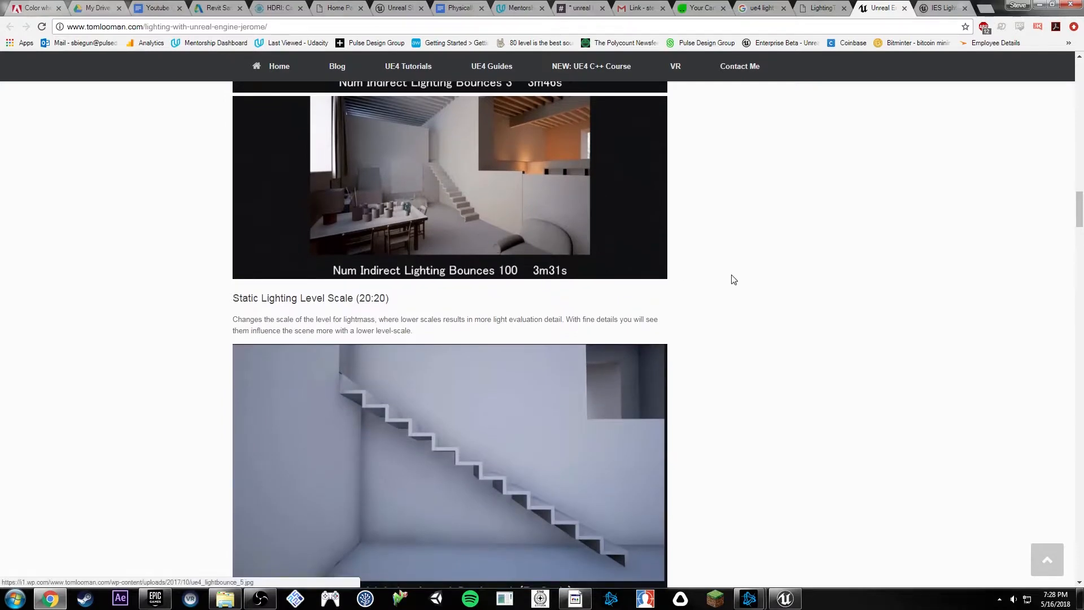
scroll(785, 298, up, 3)
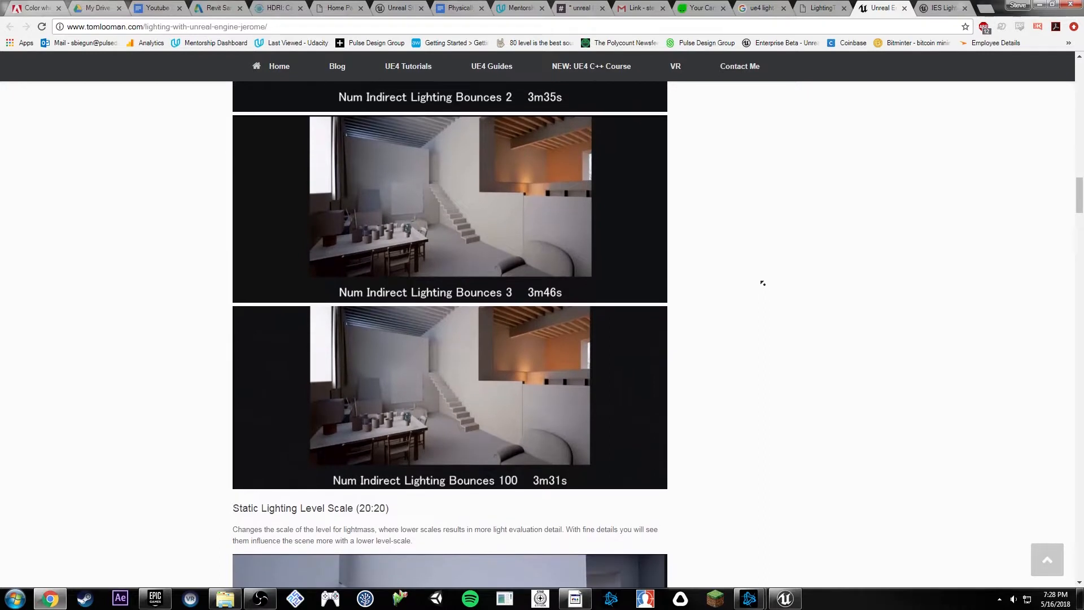
Compare the article's Static Lighting Level Scale images for 1, 0.5, 0.2 and 0.1.
scroll(763, 333, down, 2)
scroll(762, 341, down, 5)
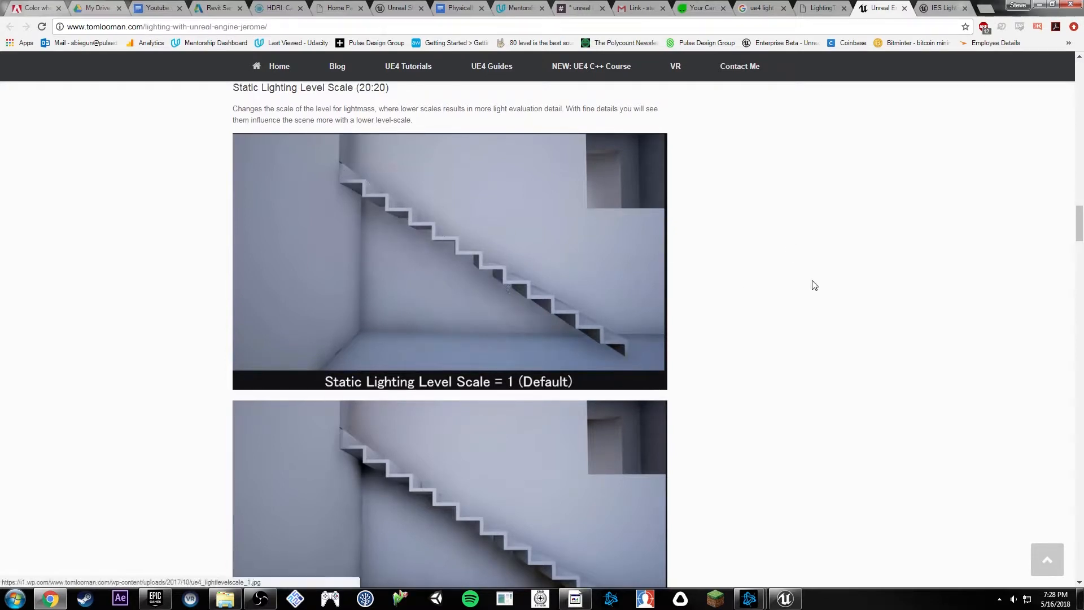
middle_click(780, 235)
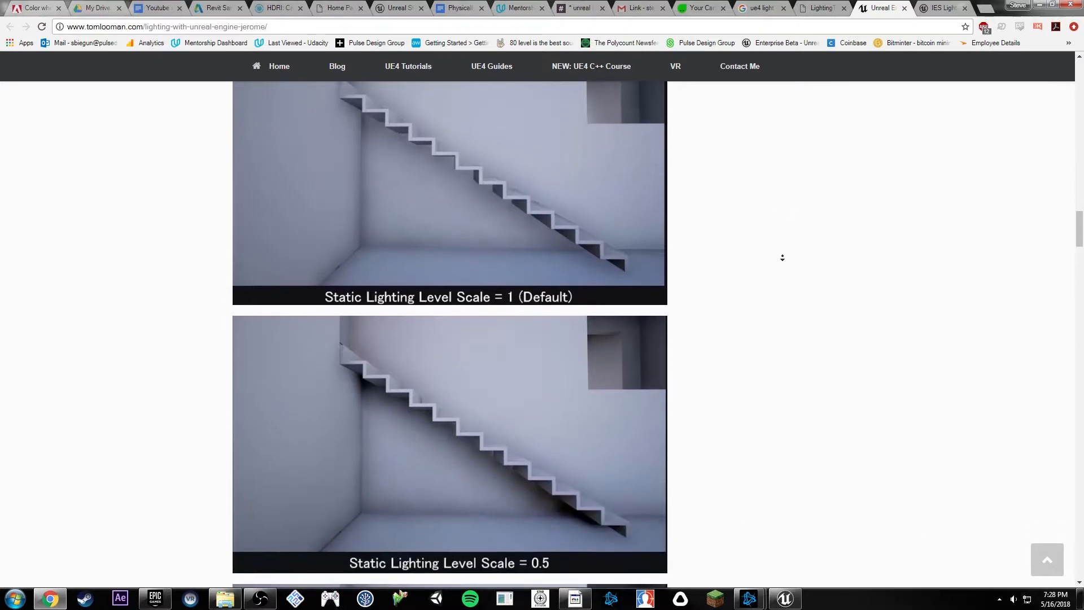
middle_click(781, 258)
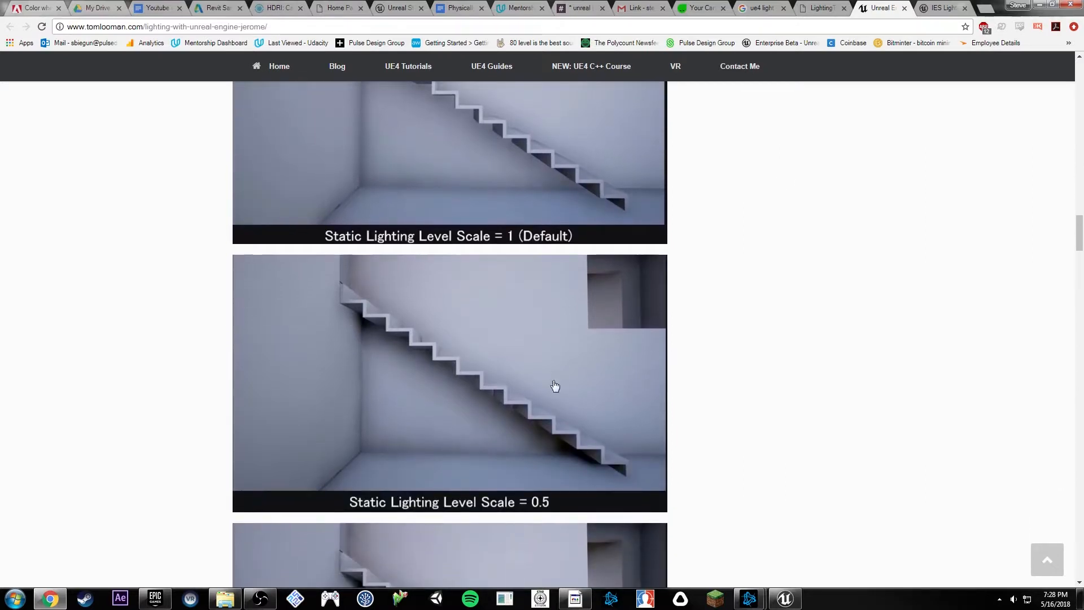
middle_click(863, 339)
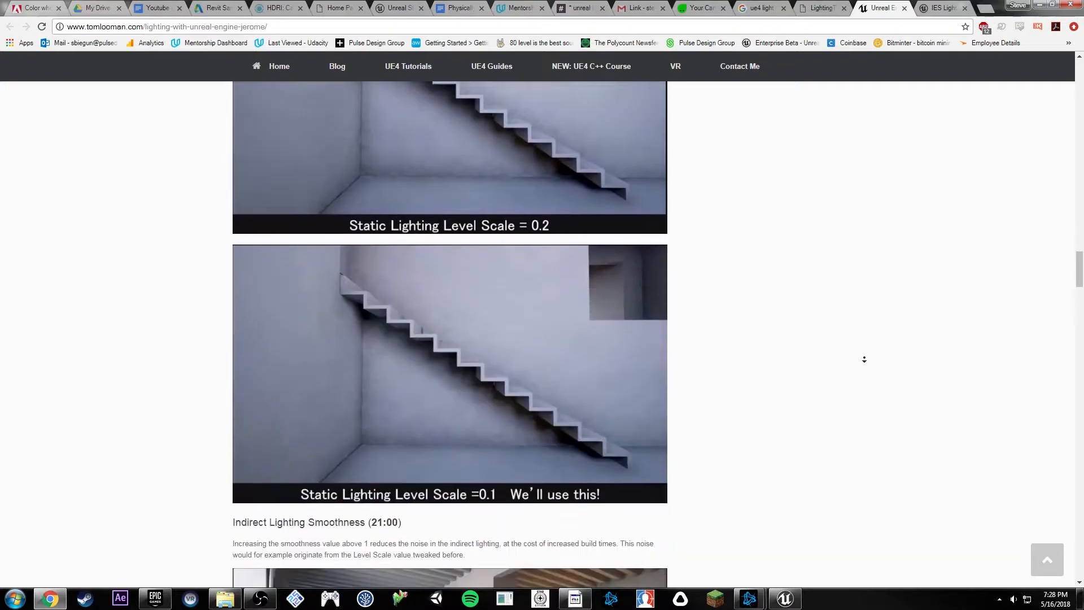
middle_click(864, 359)
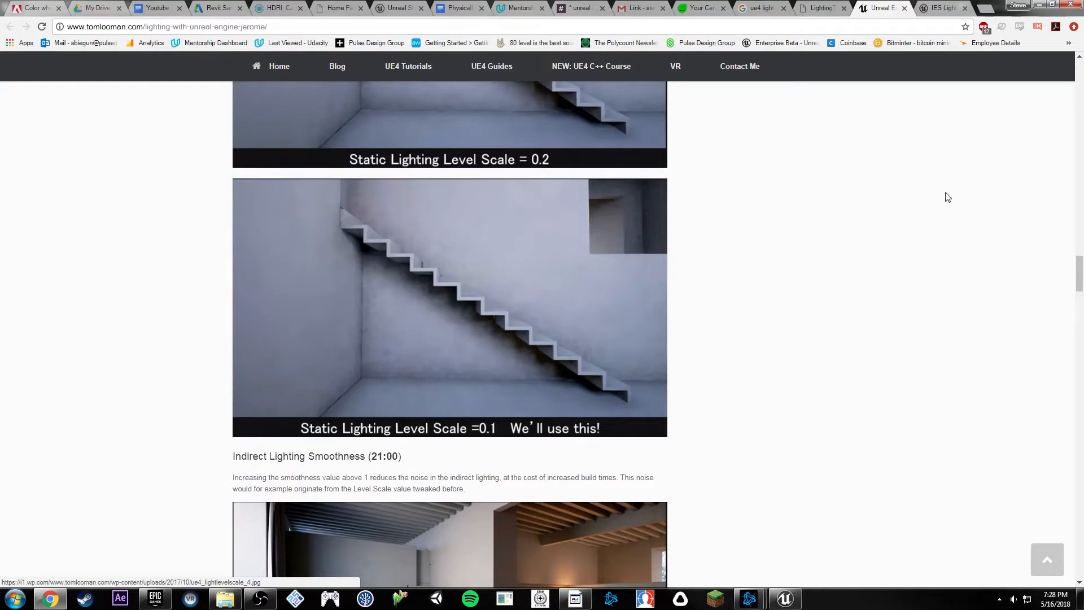
Read the article's Indirect Lighting Smoothness section and compare its images from 0.5 to 1.2.
scroll(937, 220, down, 5)
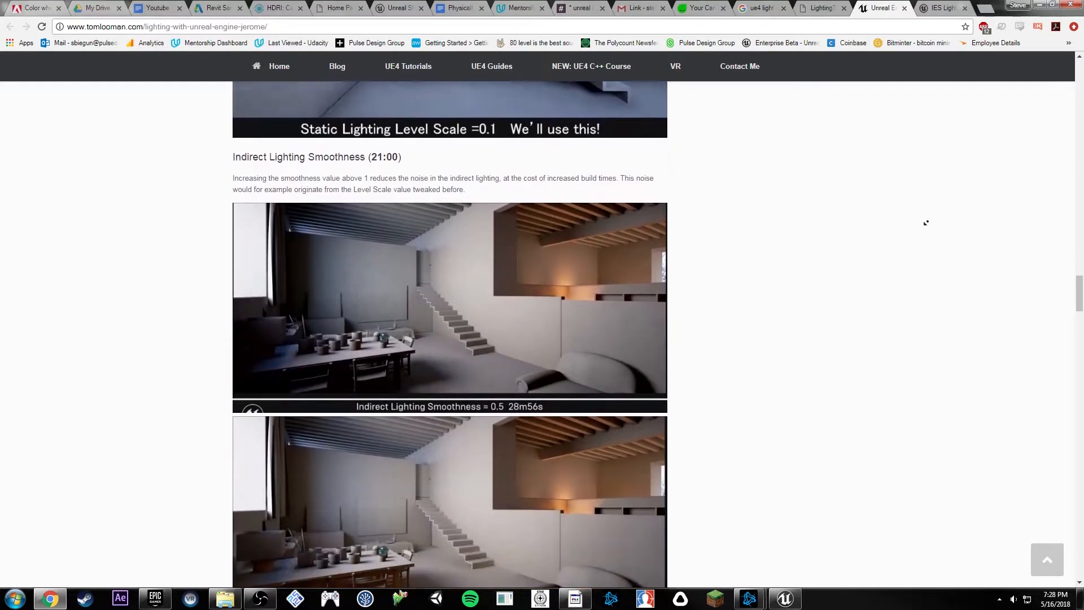
scroll(925, 223, down, 2)
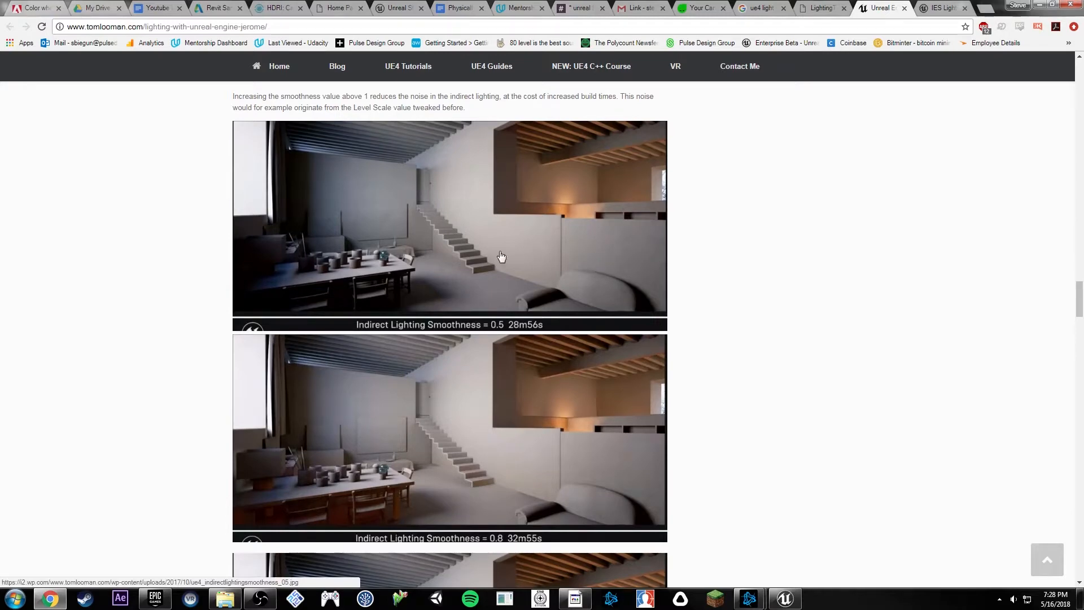
scroll(903, 249, down, 11)
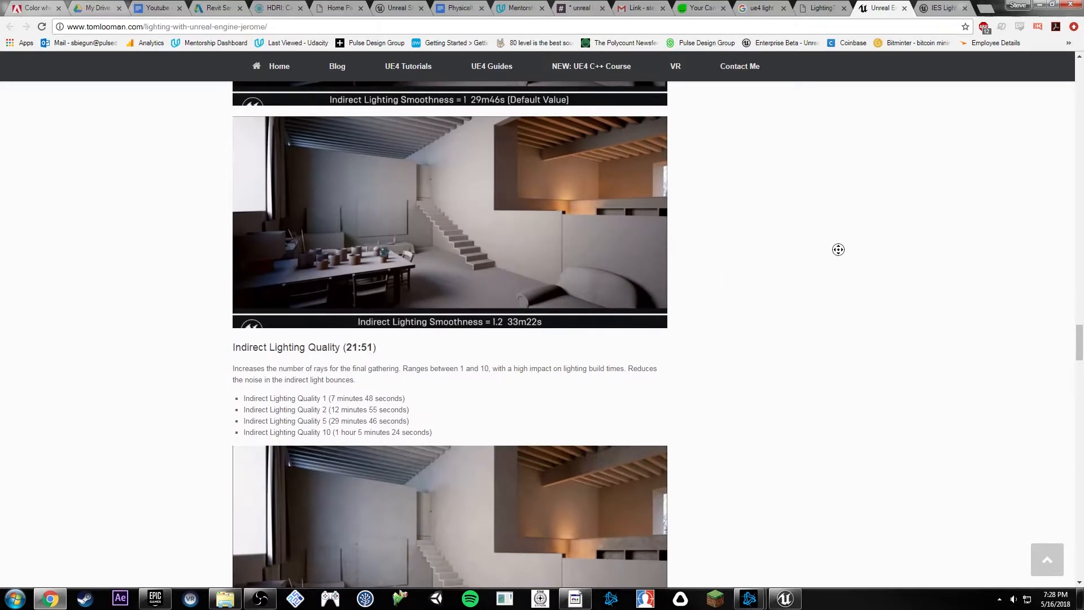
Read the article from Indirect Lighting Quality and Lighting Build Quality through the impact of settings on build times.
scroll(842, 273, down, 4)
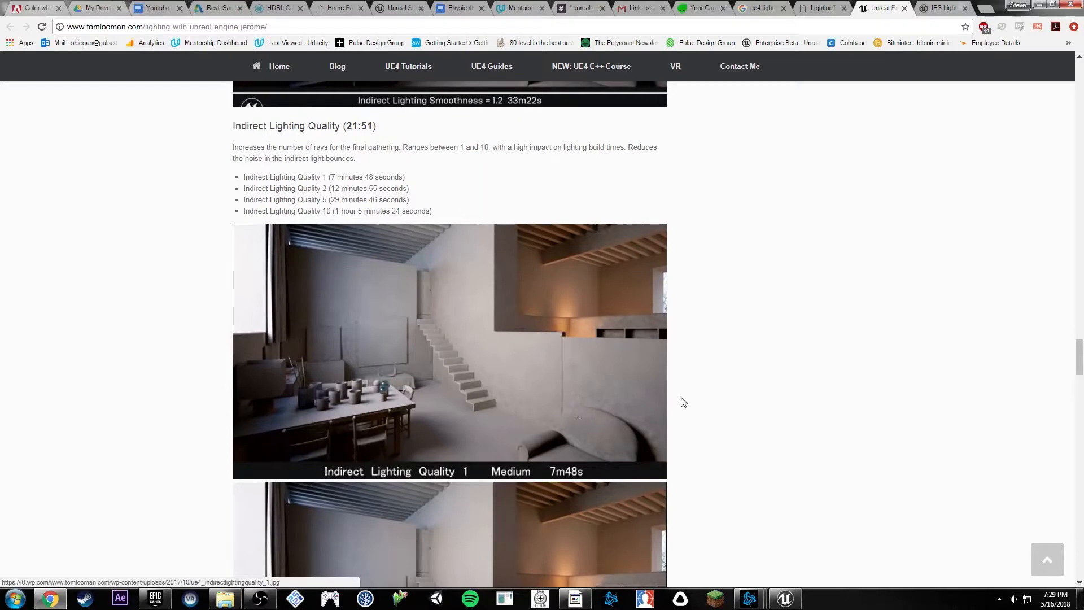
middle_click(822, 363)
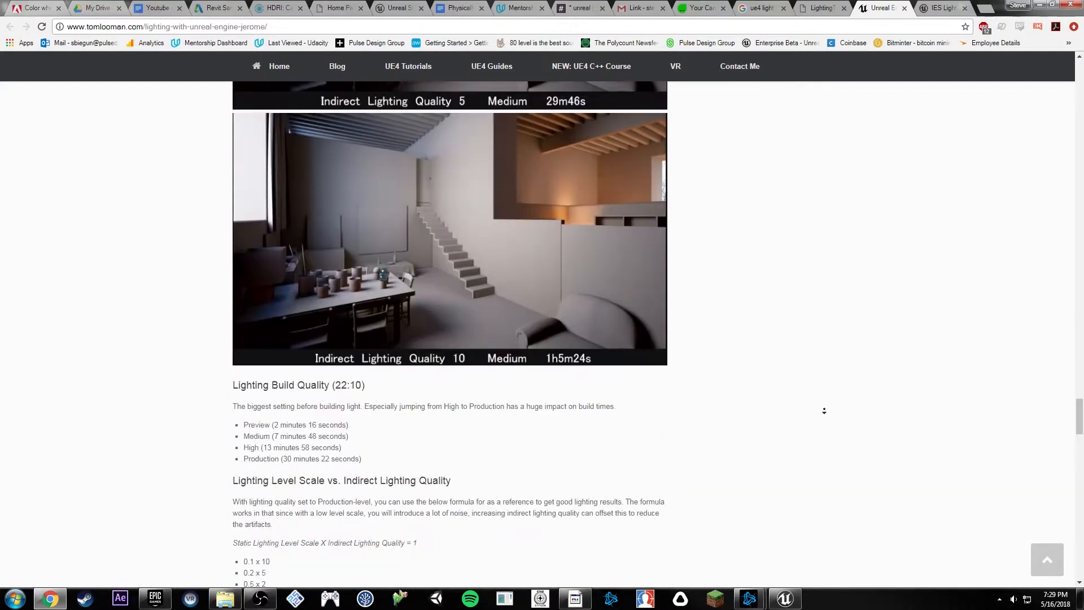
middle_click(824, 409)
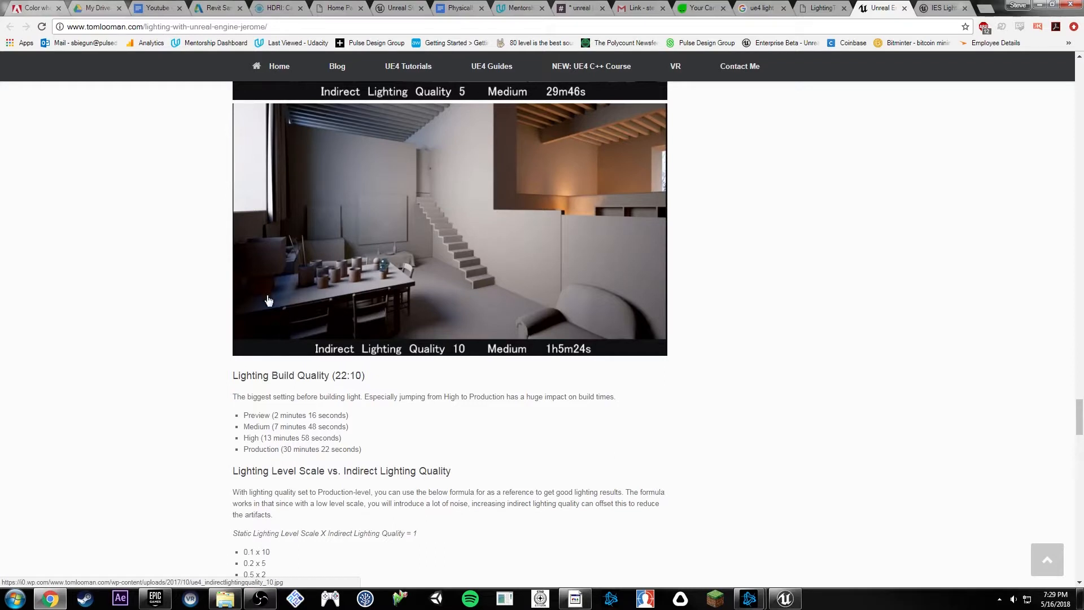
middle_click(776, 268)
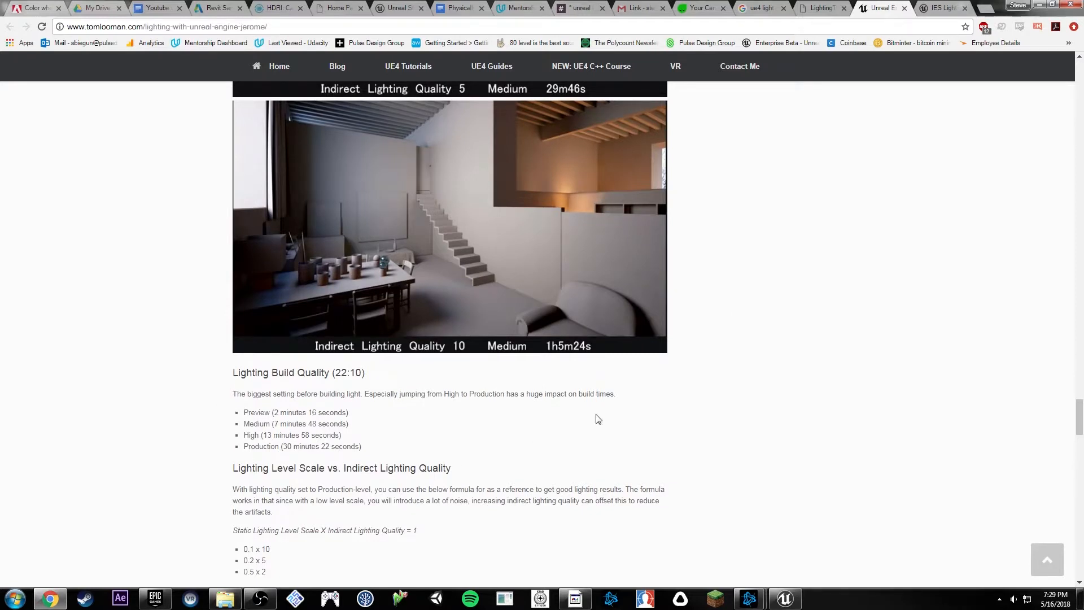
middle_click(849, 310)
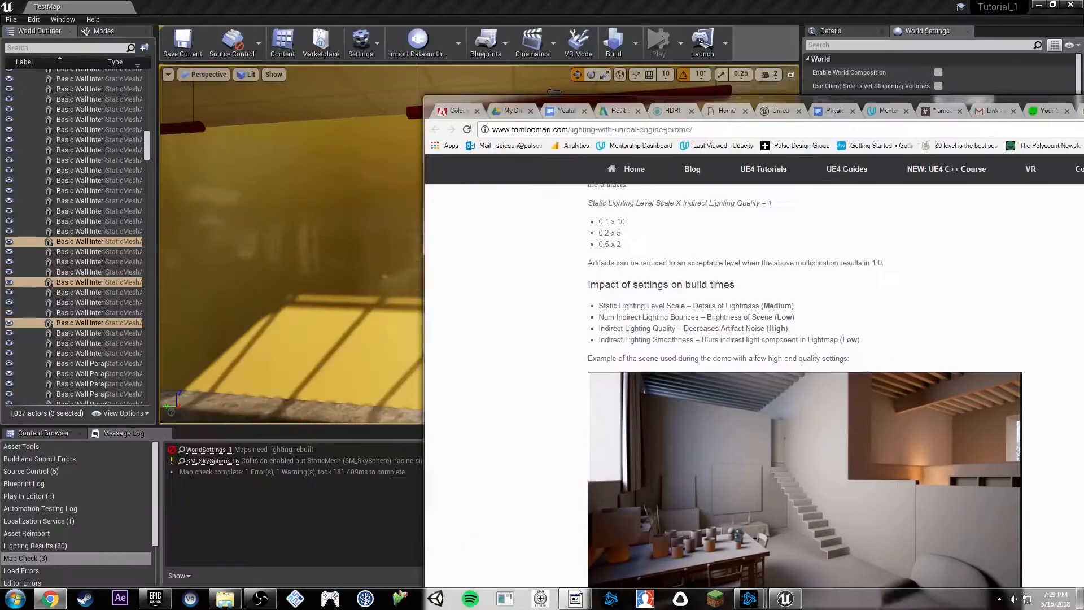
Return to Unreal Editor and inspect the yellow walls, red-framed doors, stairwell and skylight in the viewport.
click(1040, 5)
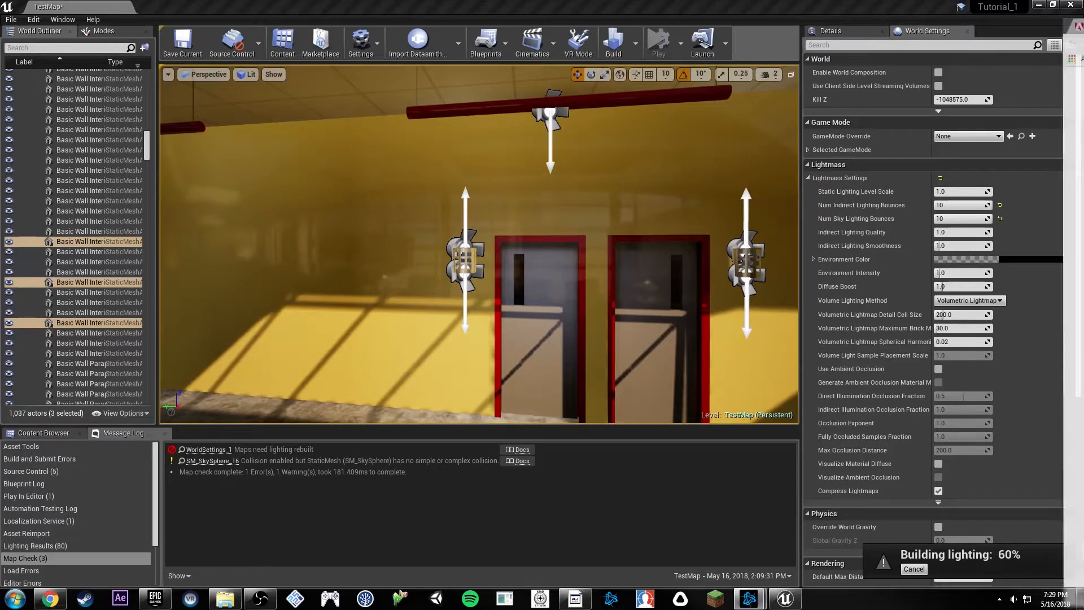
right_drag(666, 249, 714, 291)
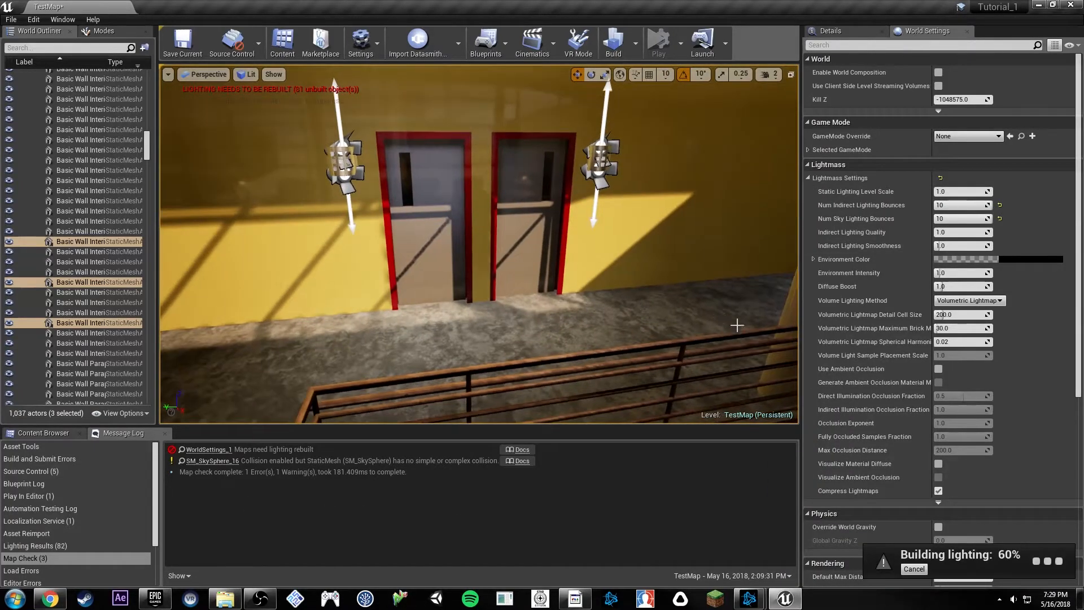
right_drag(608, 292, 474, 291)
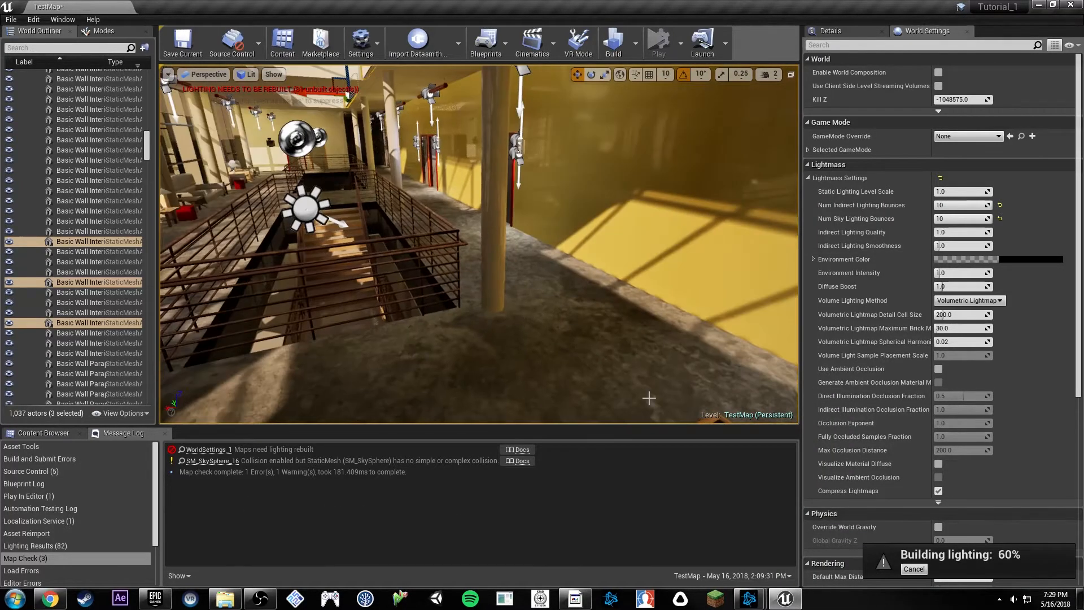
right_drag(625, 355, 345, 193)
key(w)
key(a)
key(w)
key(d)
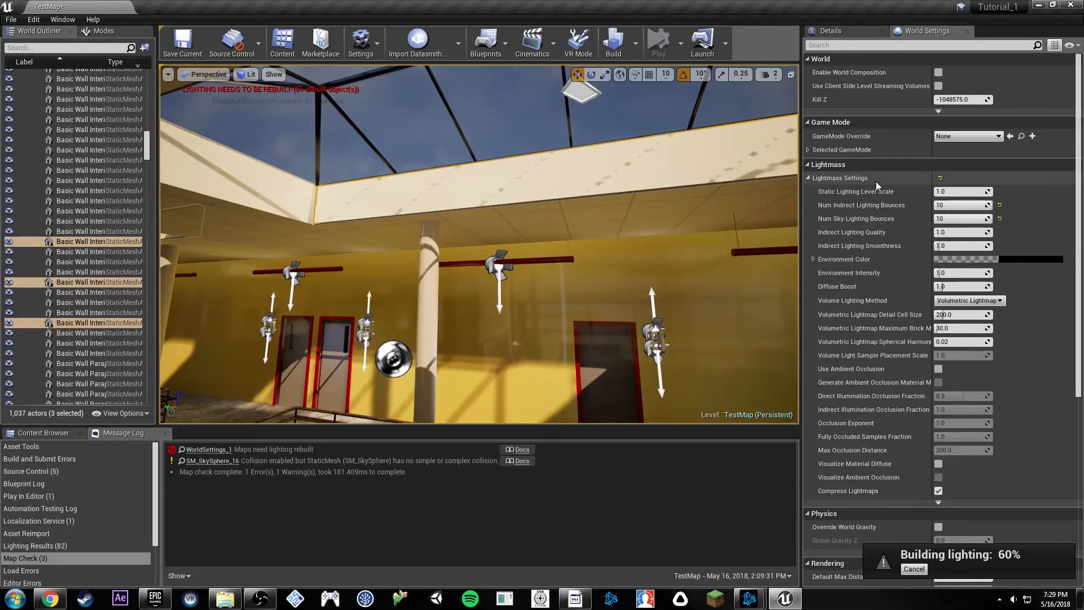
Select the concrete floor slab Floor_2 beside the yellow wall.
right_drag(570, 248, 734, 331)
key(w)
right_drag(531, 248, 271, 234)
click(535, 259)
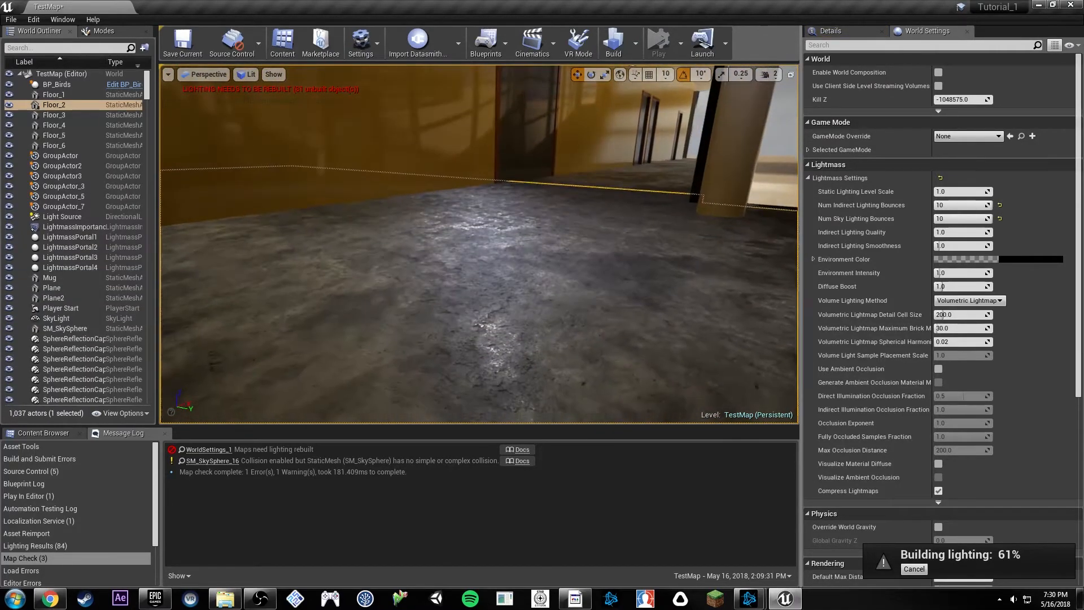
Examine the light reflections on the concrete floor from the seating area to the far yellow wall.
right_drag(643, 256, 785, 276)
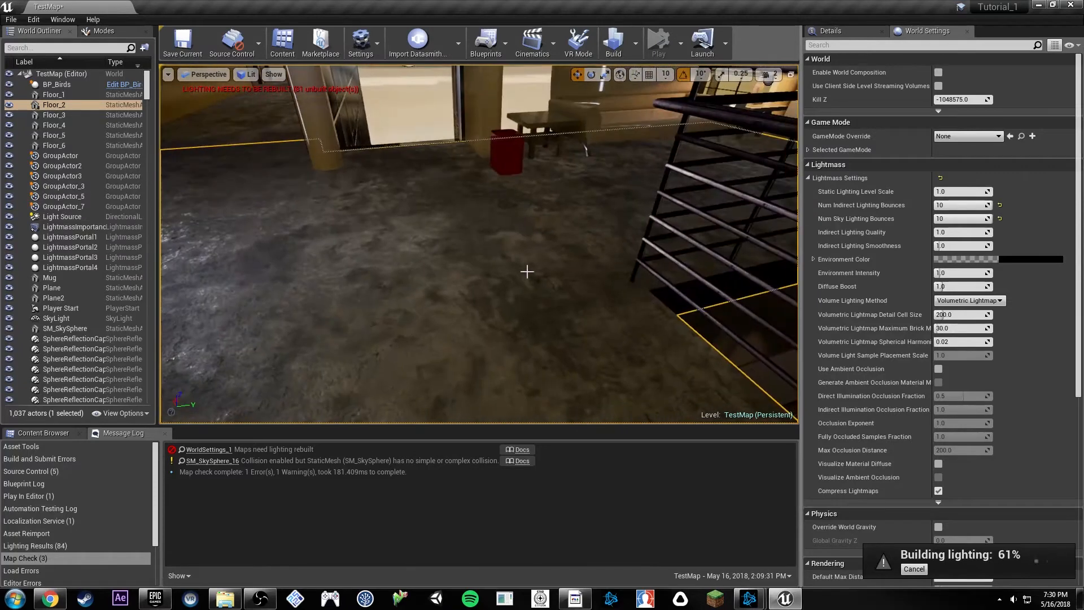
right_drag(574, 341, 462, 333)
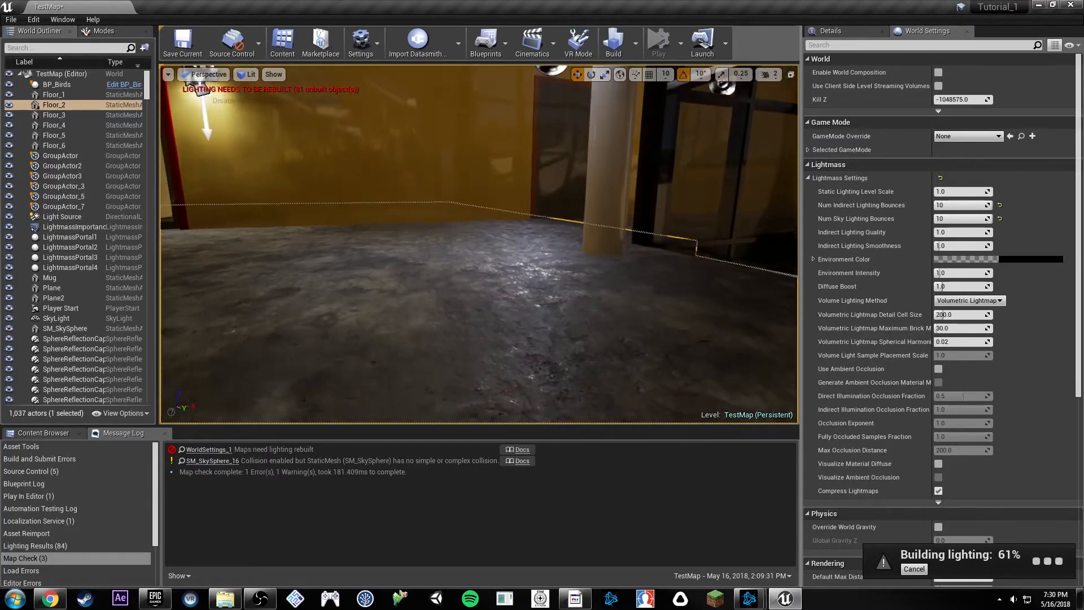
key(s)
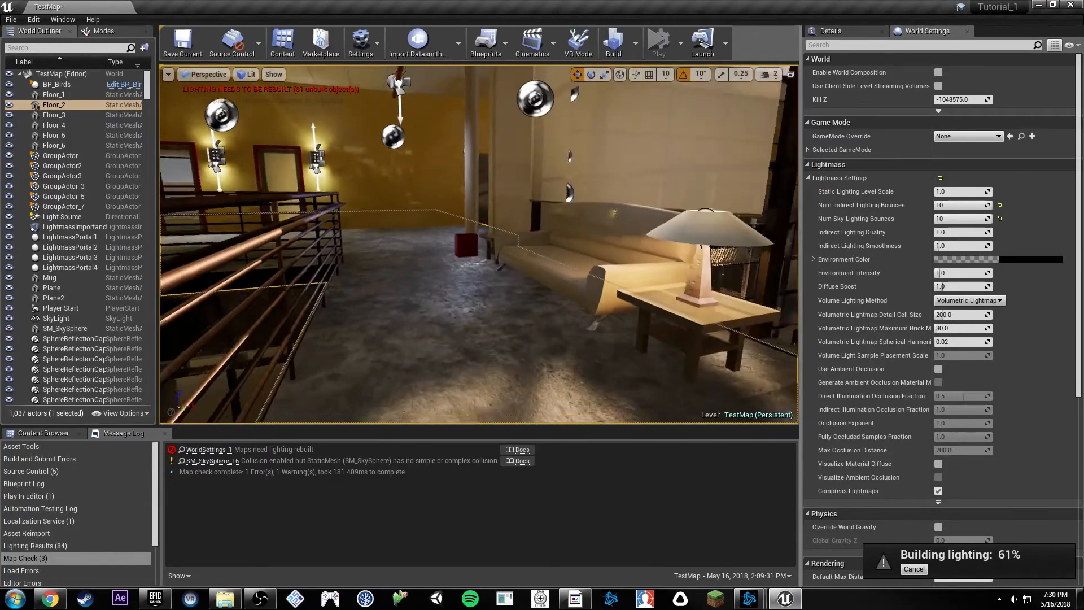
key(s)
key(w)
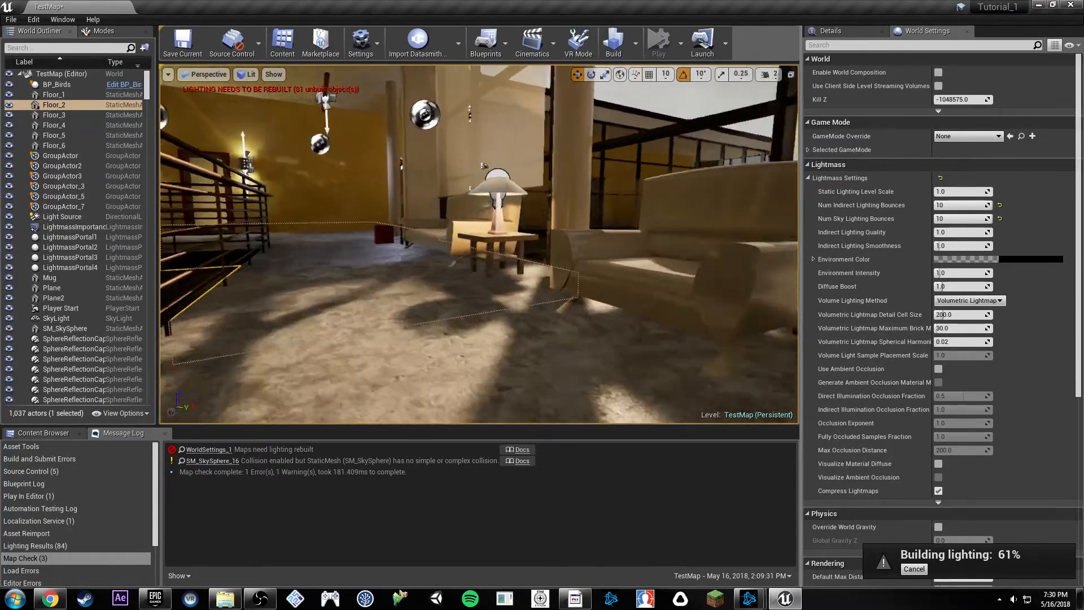
key(w)
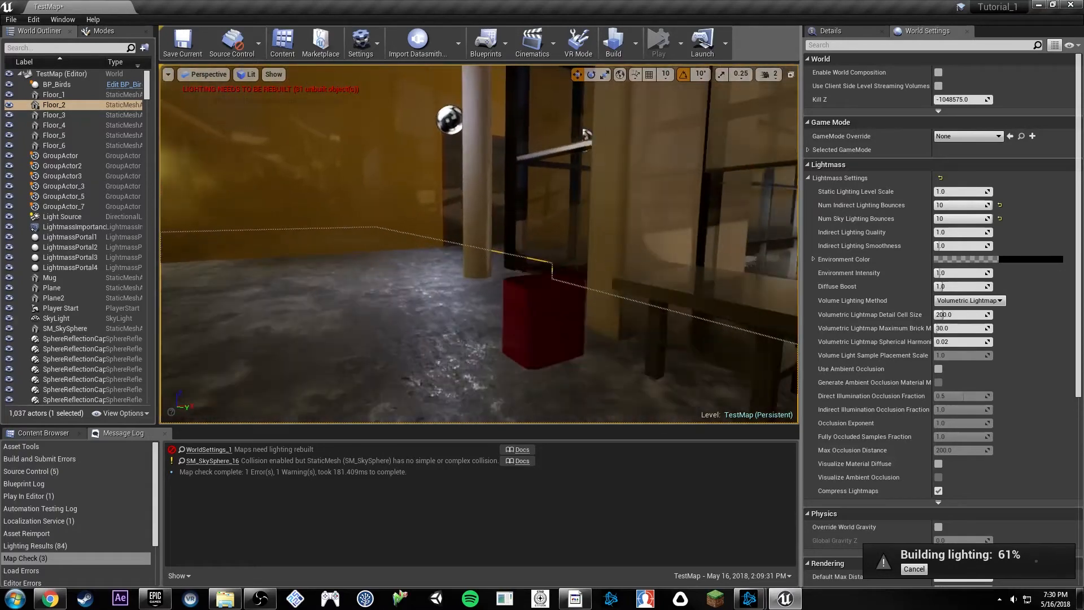
right_drag(420, 265, 455, 188)
key(w)
key(a)
key(w)
mouse_move(479, 259)
right_down()
mouse_move(489, 329)
mouse_move(639, 324)
mouse_move(482, 260)
right_up()
key(s)
key(w)
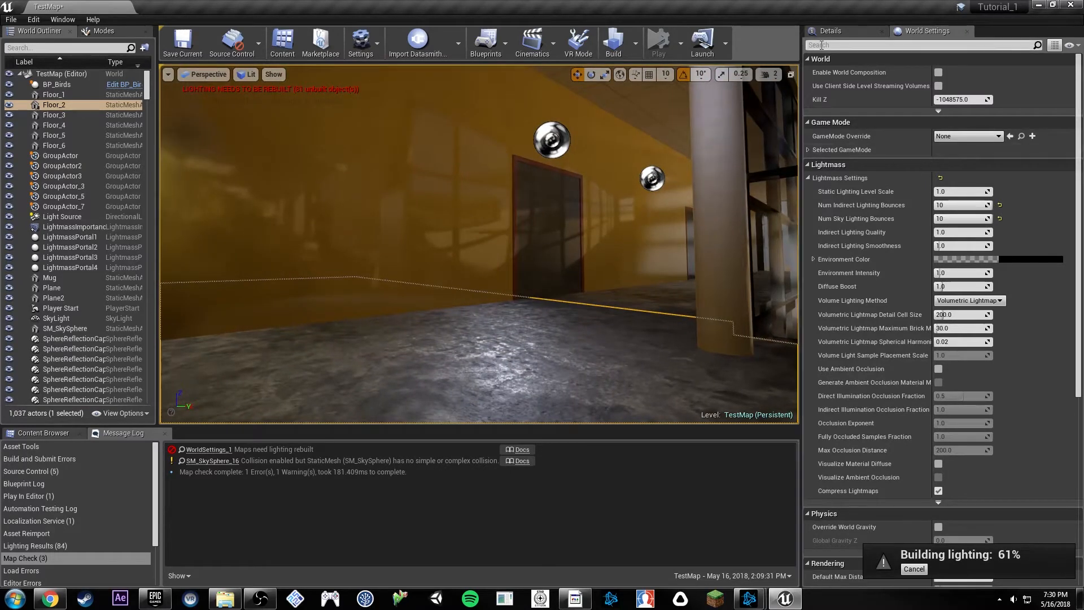
Show the selected floor's details and open its M_Concrete_Poured_Datasmith material to view the whole node graph.
click(845, 31)
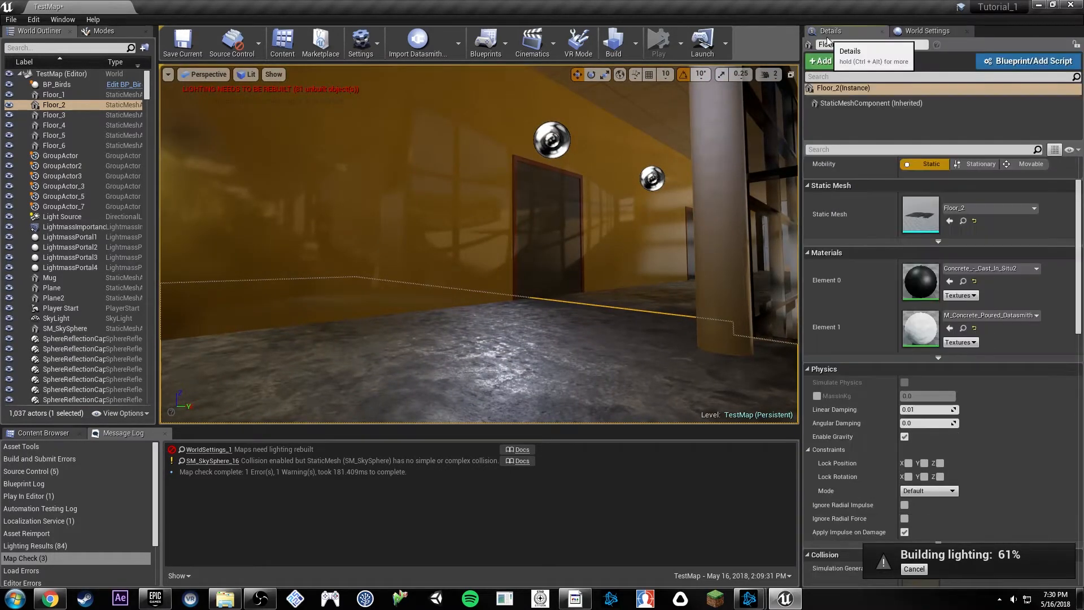
double_click(930, 330)
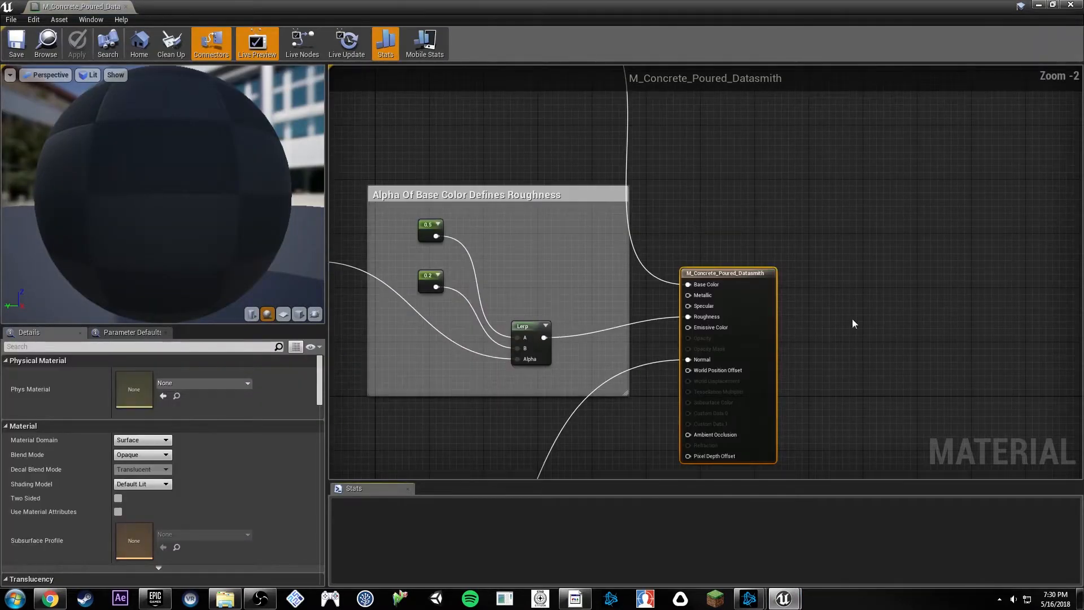
scroll(699, 219, down, 6)
right_click(699, 219)
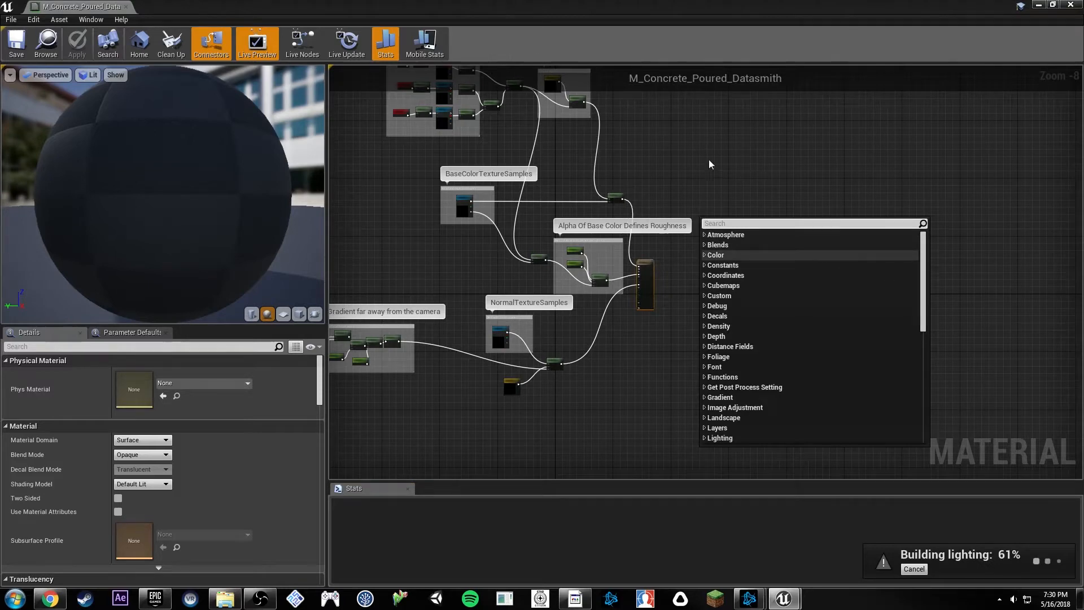
click(672, 158)
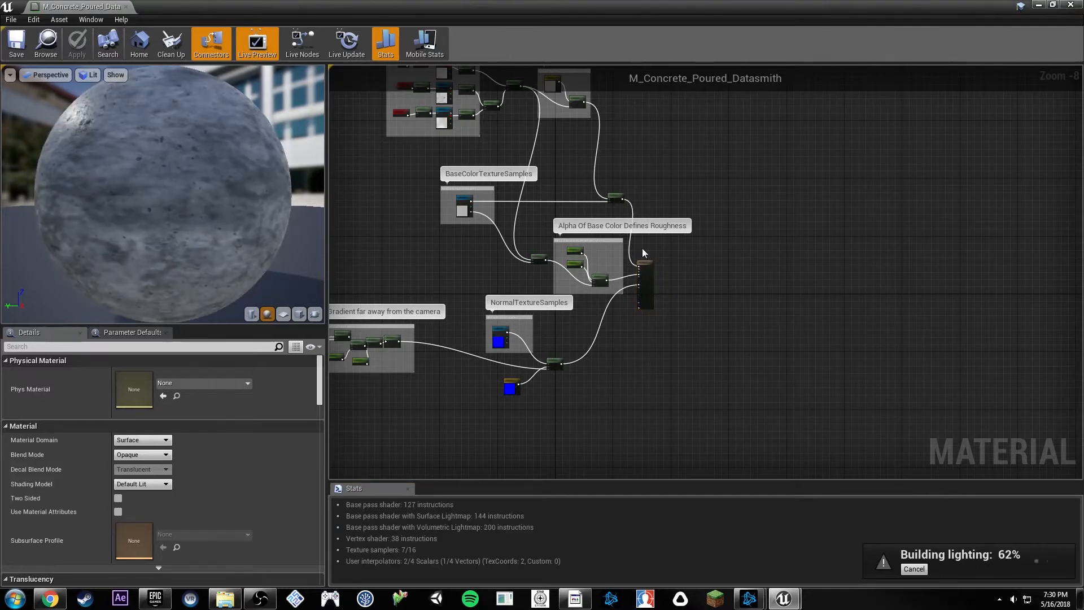
Examine the three Texture Sample nodes in the Macro Texture Variation group, checking each one's texture.
right_drag(642, 253, 963, 268)
scroll(847, 268, up, 2)
scroll(690, 293, up, 2)
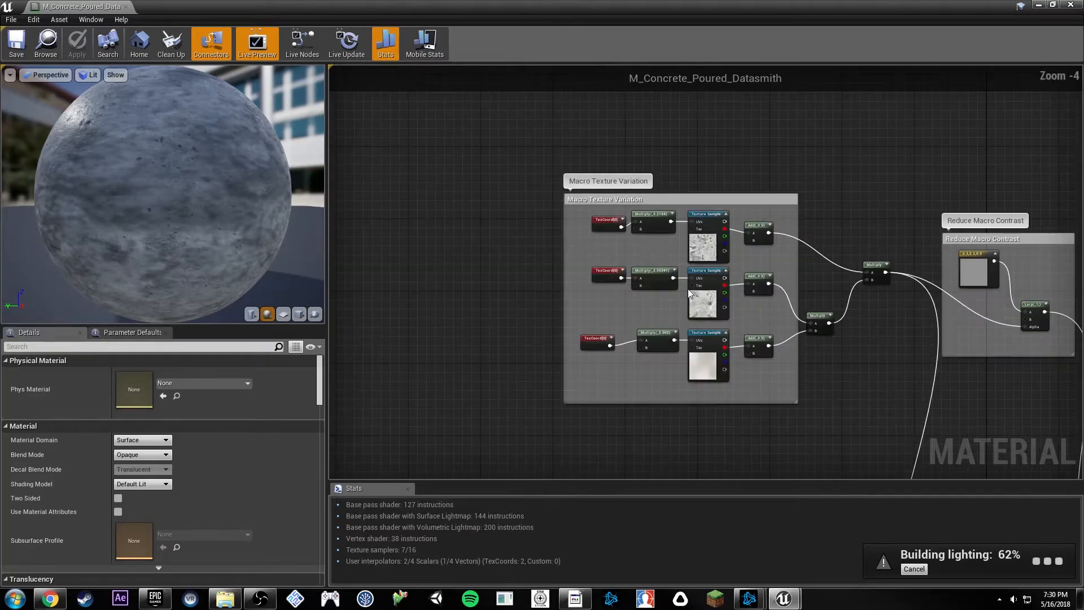
scroll(692, 289, up, 3)
right_drag(888, 272, 822, 237)
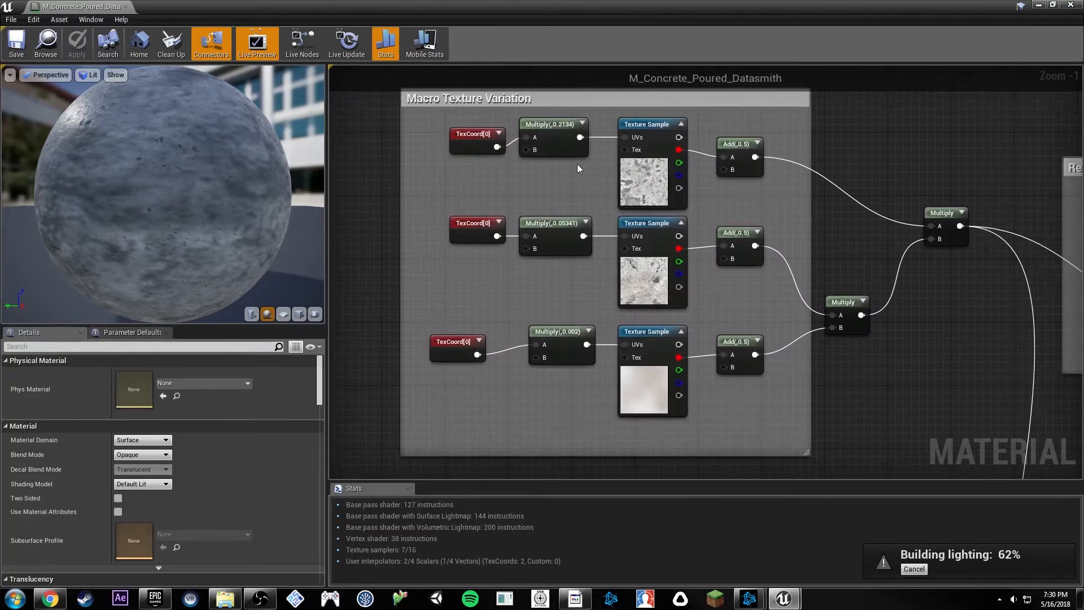
click(639, 169)
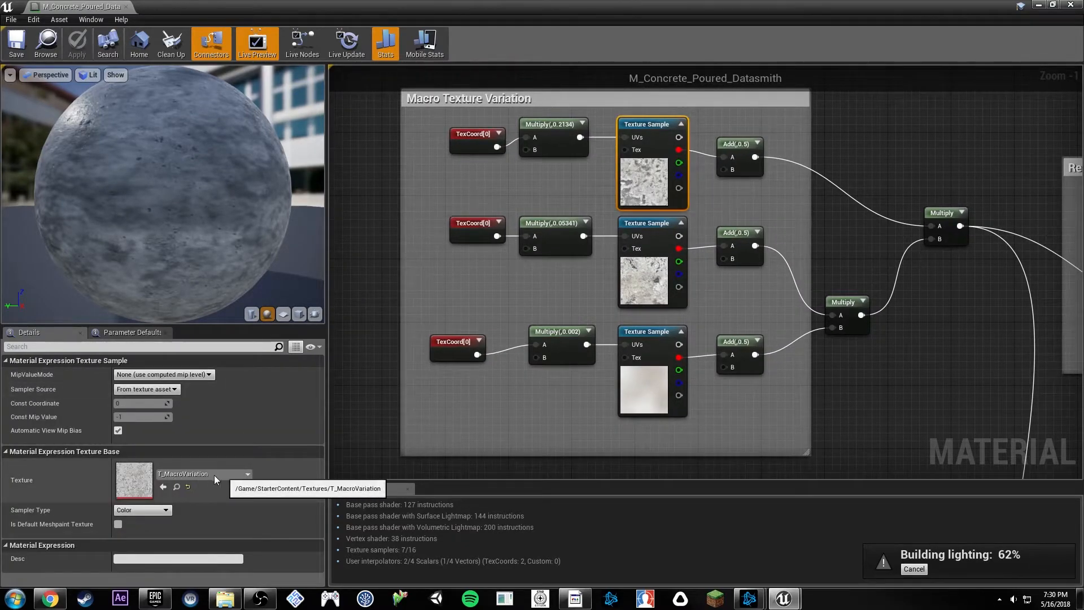
click(648, 269)
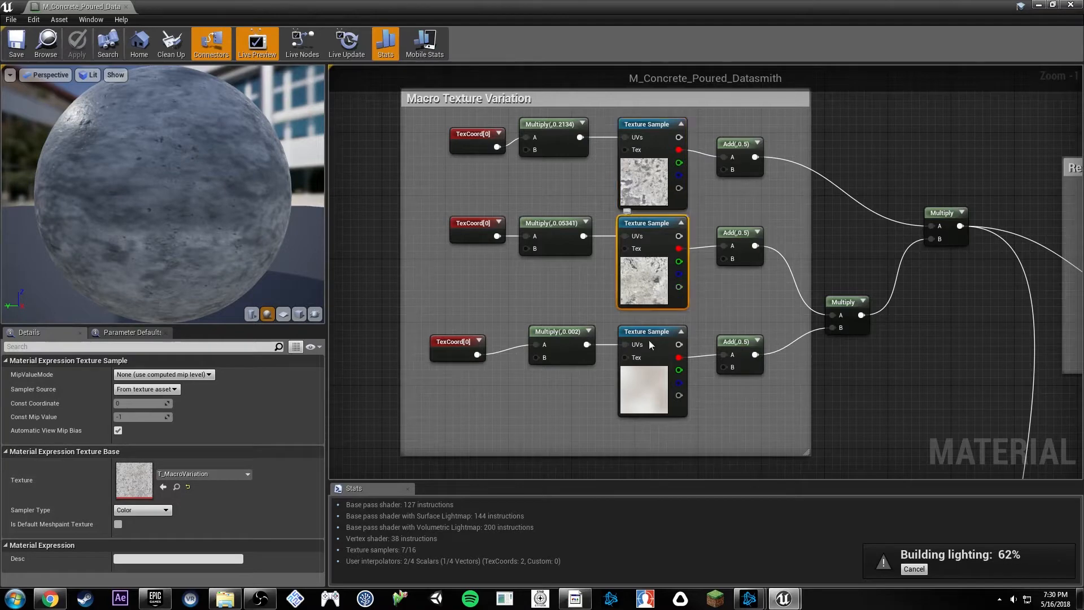
click(638, 404)
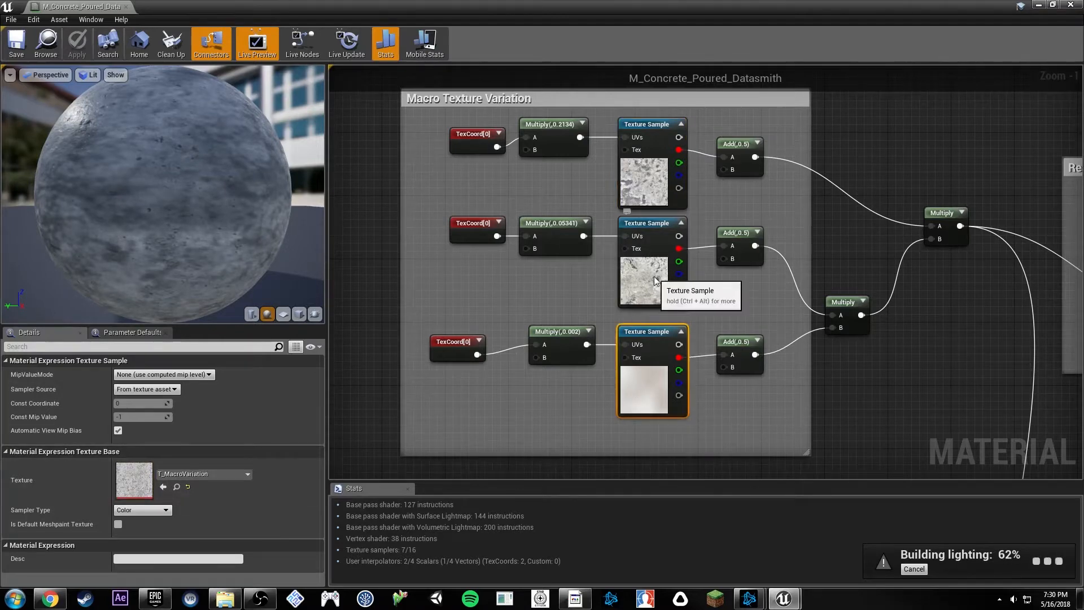
click(639, 187)
Trace the macro variation output to the Reduce Macro Contrast group and inspect its colour constant.
right_drag(854, 228, 648, 217)
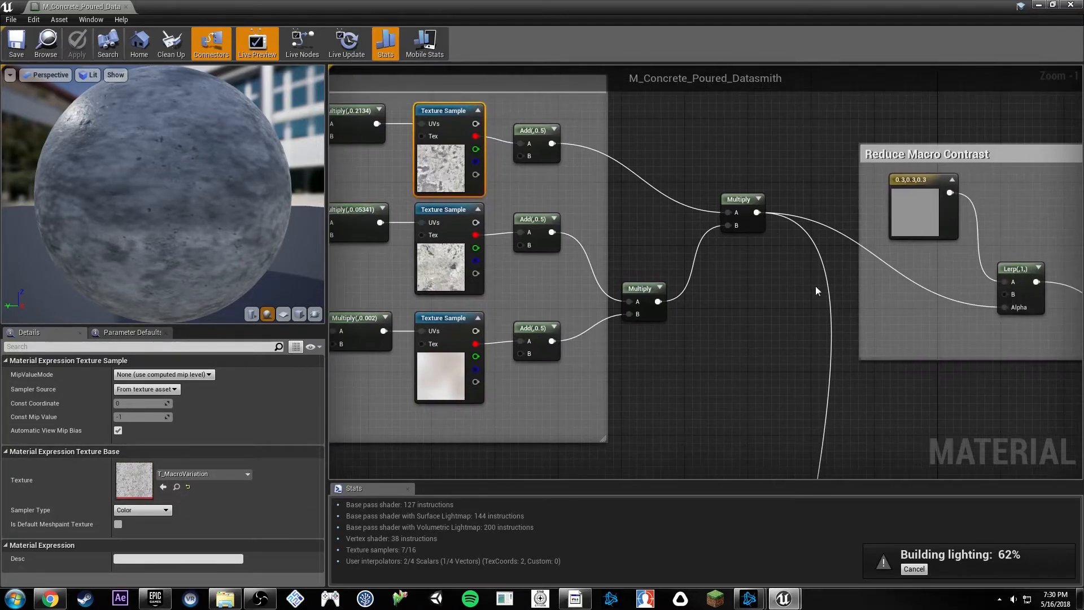
right_drag(816, 286, 632, 244)
click(732, 180)
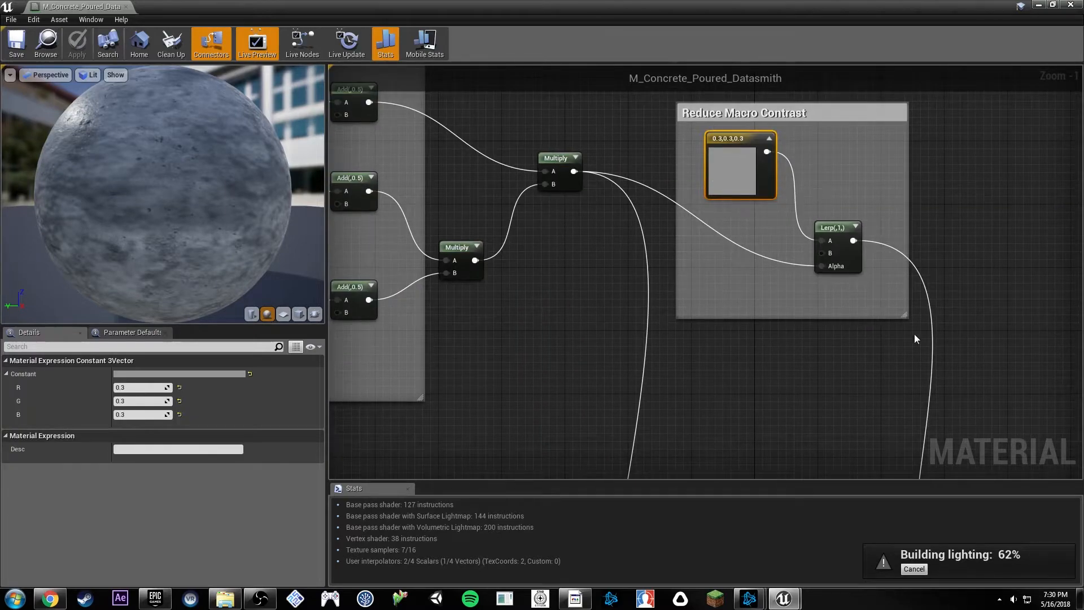
Trace the Reduce Macro Contrast output through its Multiply node to the material's Base Color and Roughness inputs.
right_drag(914, 334, 684, 152)
right_drag(716, 312, 615, 138)
right_drag(702, 271, 606, 88)
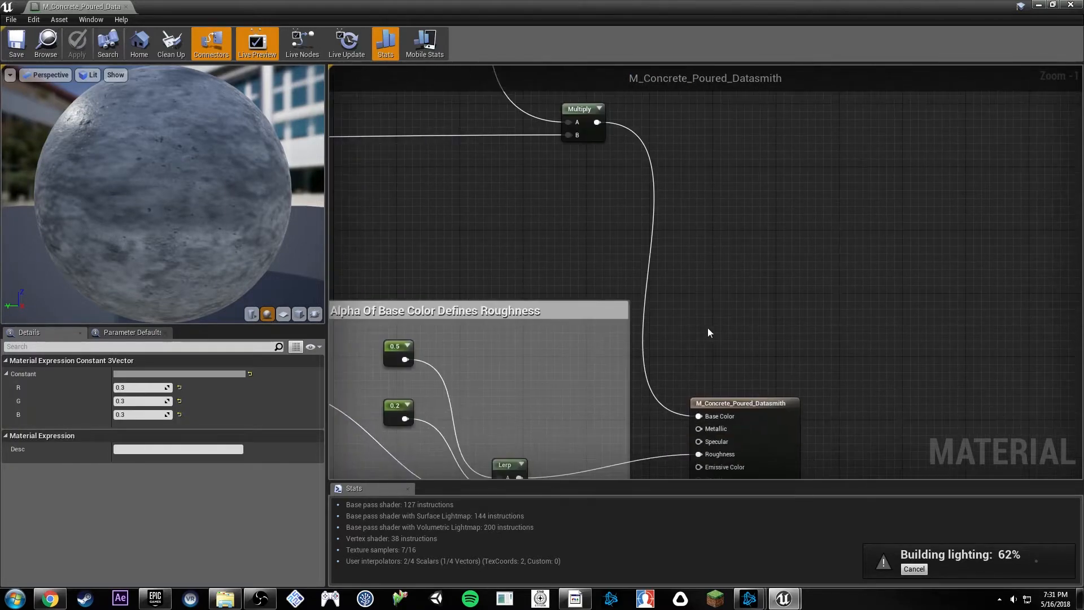
right_drag(748, 428, 676, 334)
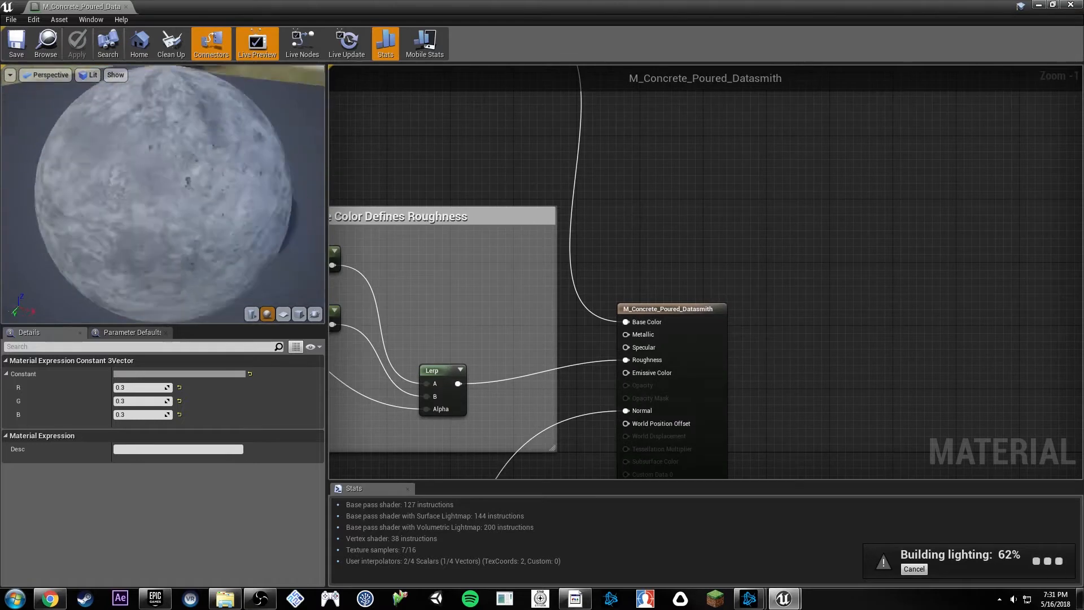
Examine the concrete's surface variation on the preview sphere from several angles, up close and from farther away.
drag(140, 209, 101, 158)
drag(159, 251, 249, 271)
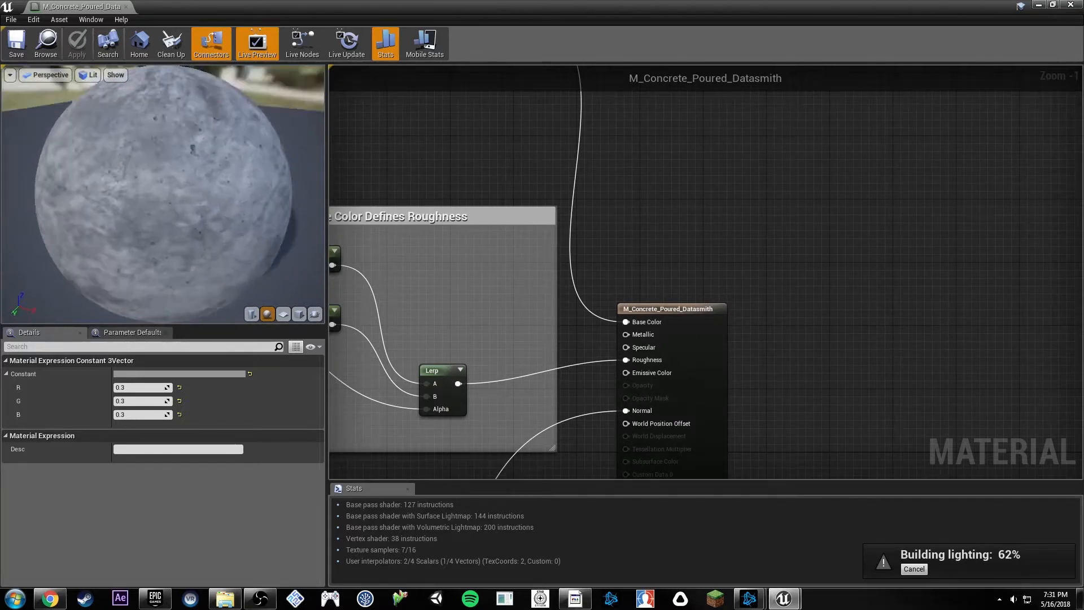
drag(170, 197, 135, 186)
right_drag(152, 192, 153, 125)
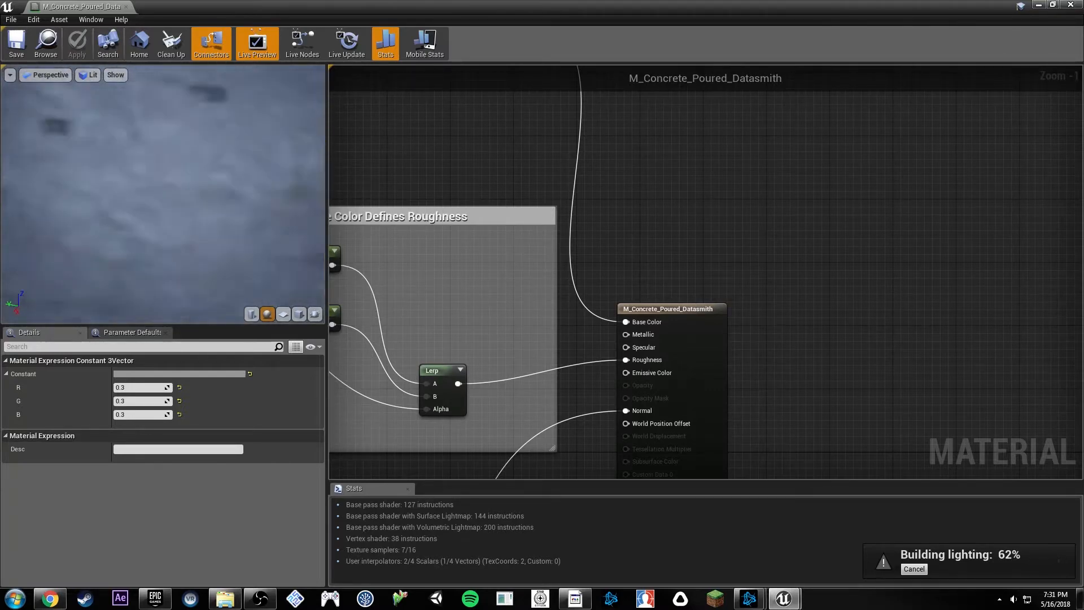
drag(228, 171, 211, 172)
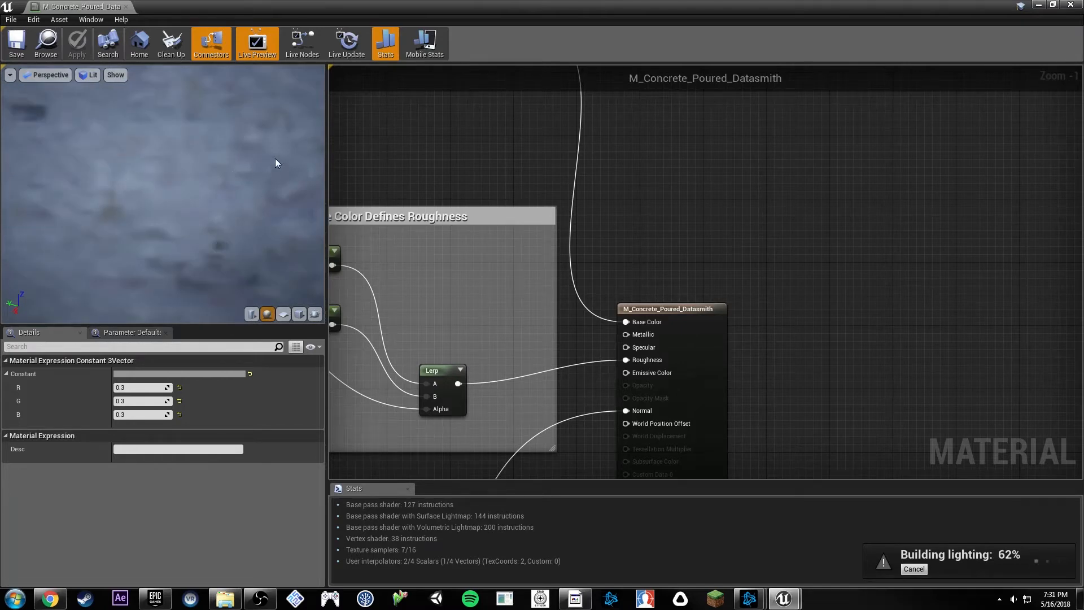
scroll(249, 139, down, 6)
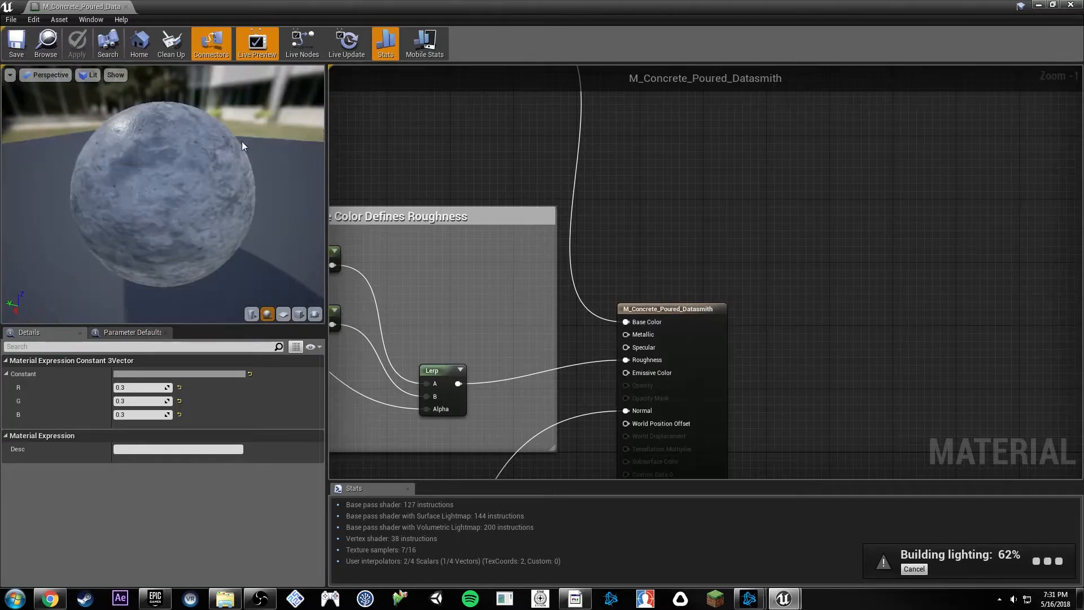
Check the BaseColorTextureSamples texture and the 0.5 constant in the Alpha Of Base Color Defines Roughness group.
right_drag(501, 180, 818, 259)
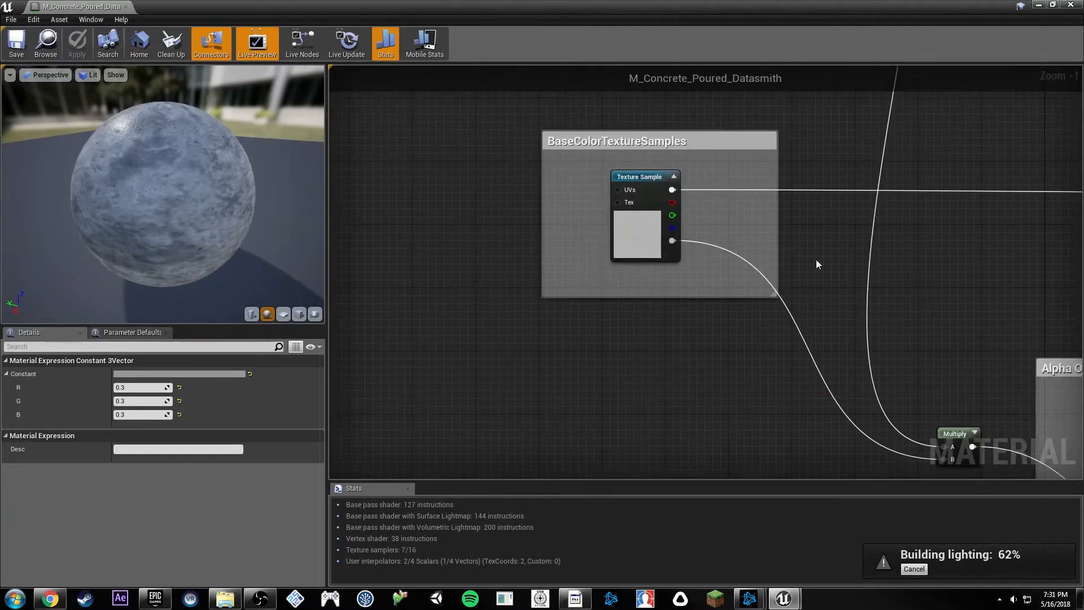
click(645, 239)
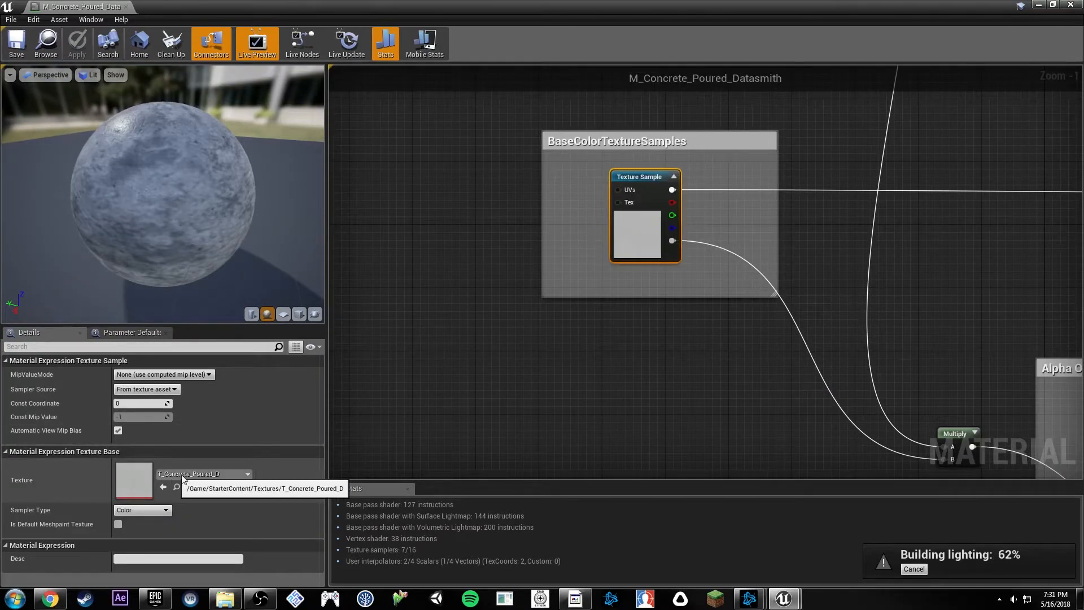
right_drag(749, 322, 737, 292)
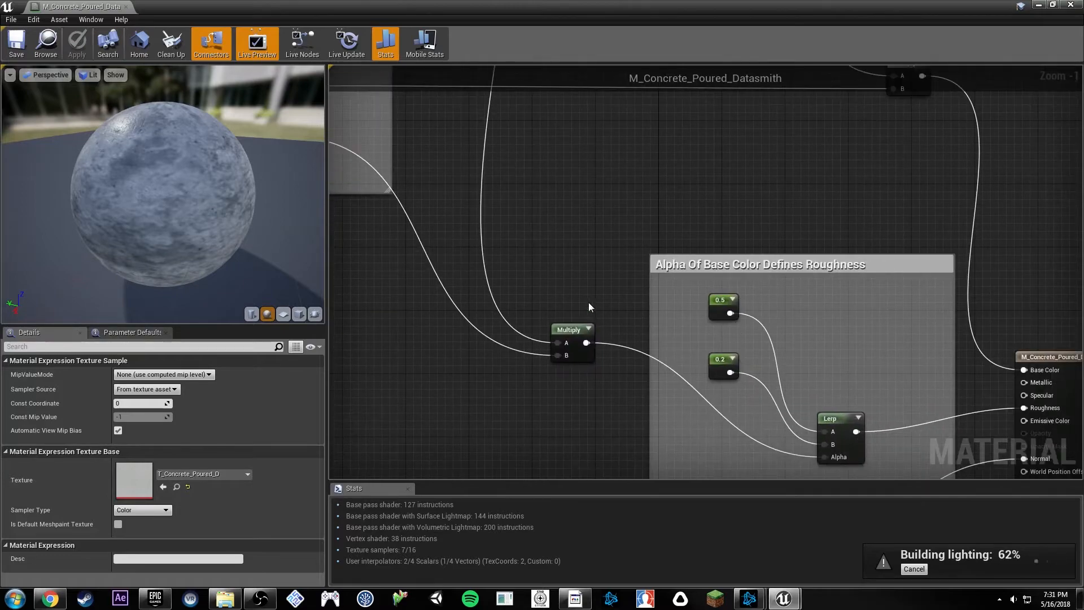
right_drag(588, 303, 504, 176)
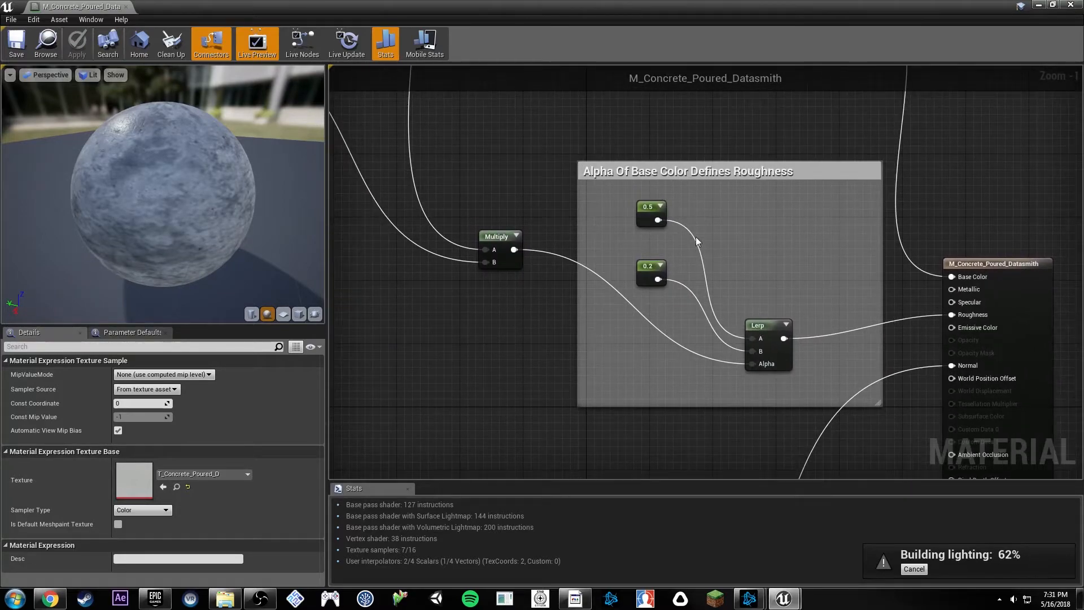
click(650, 213)
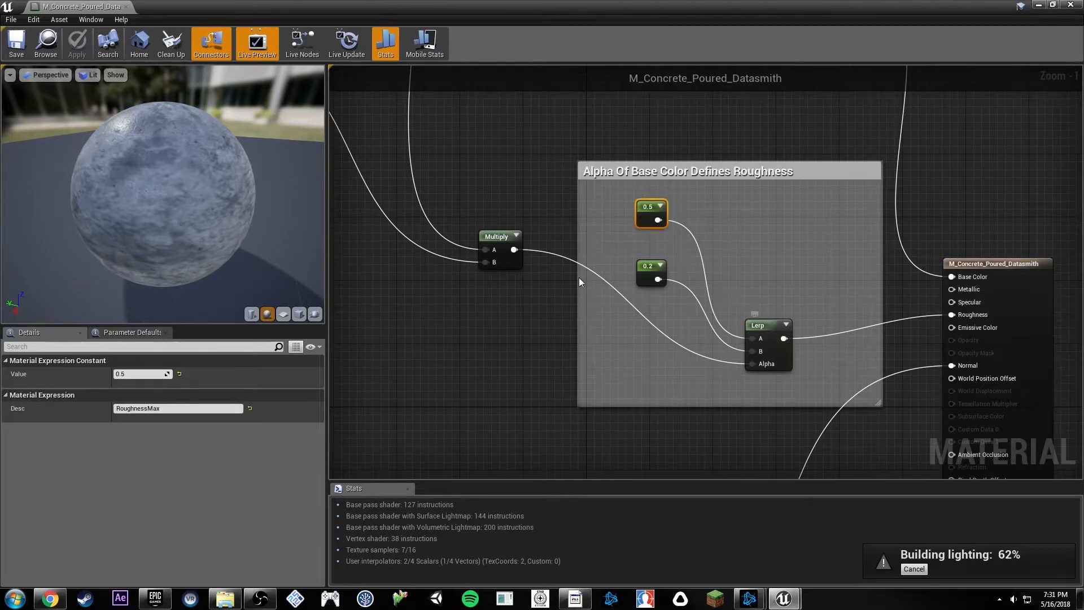
Reselect the base colour Texture Sample and follow its alpha output through Multiply into the roughness group.
right_drag(442, 179, 746, 230)
right_drag(563, 162, 594, 265)
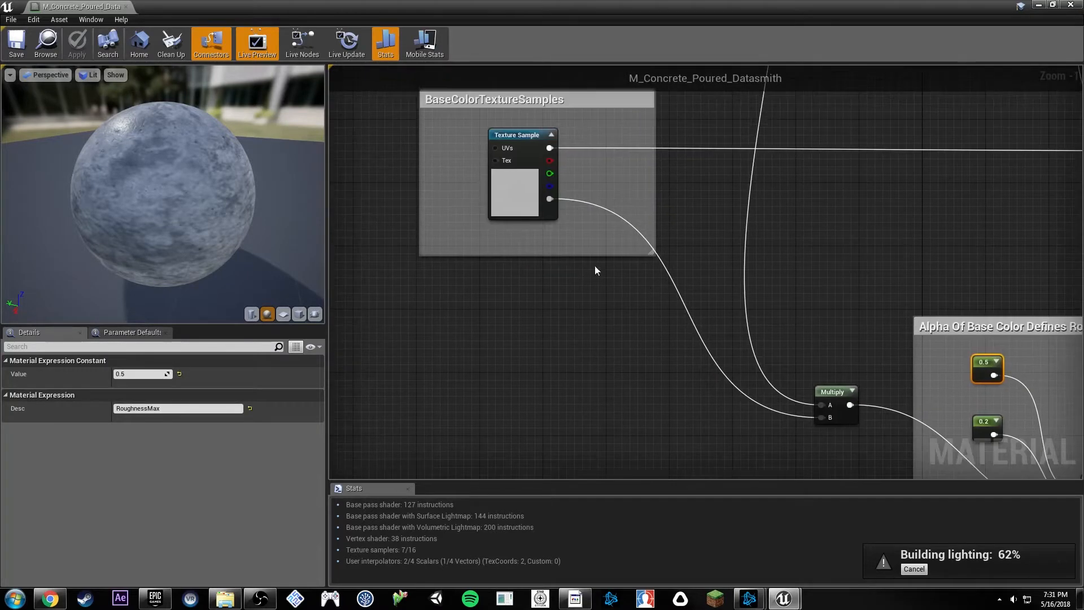
click(523, 176)
right_drag(842, 284, 600, 187)
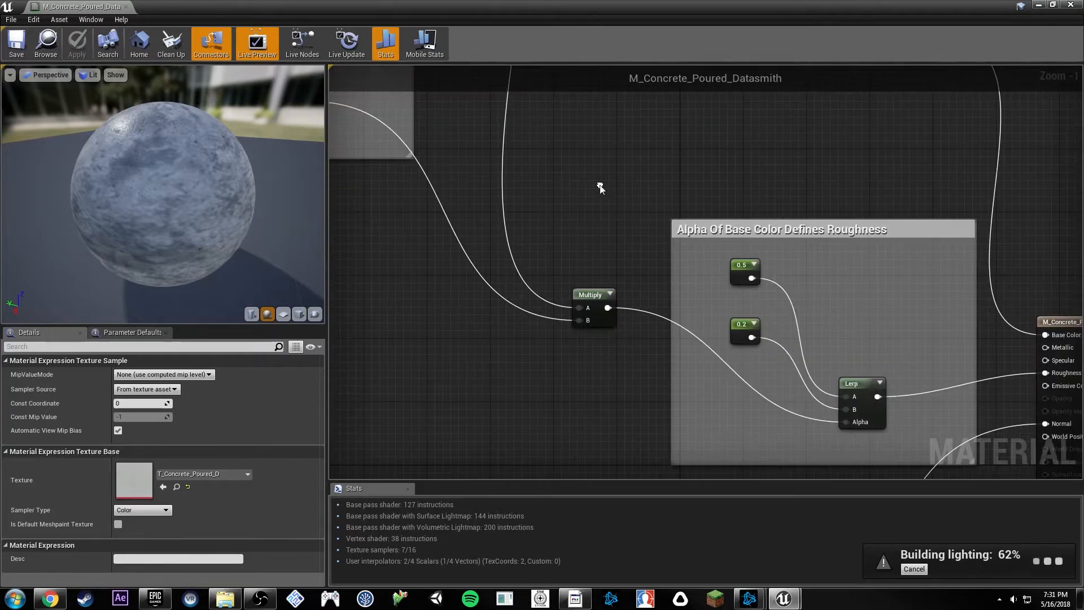
Rearrange the Lerp node and the 0.5 and 0.2 constants within the Alpha Of Base Color Defines Roughness group.
drag(865, 401, 848, 394)
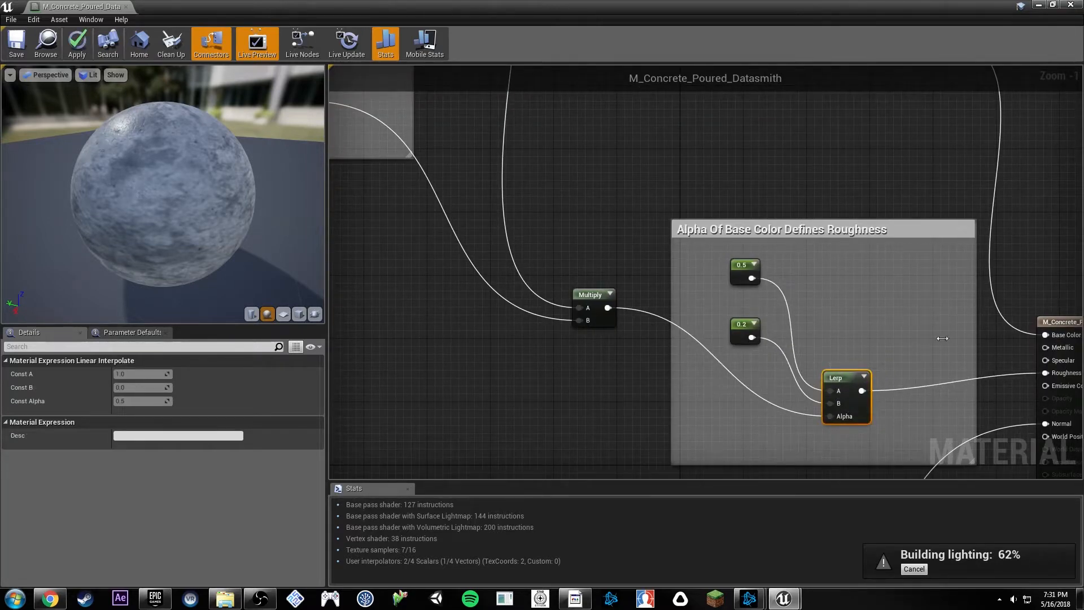
right_drag(534, 258, 674, 301)
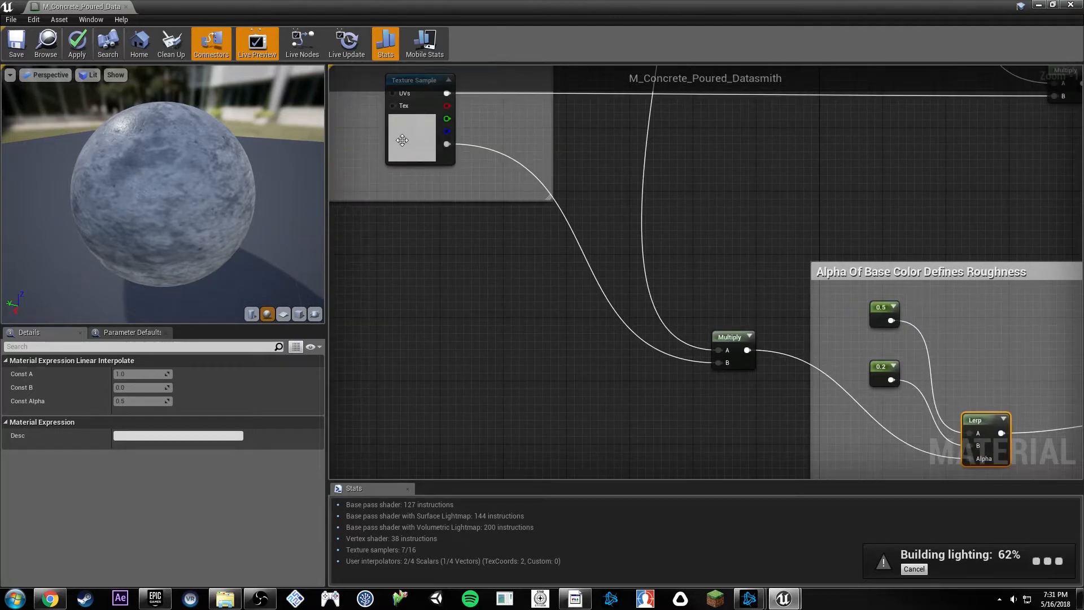
right_drag(926, 326, 768, 280)
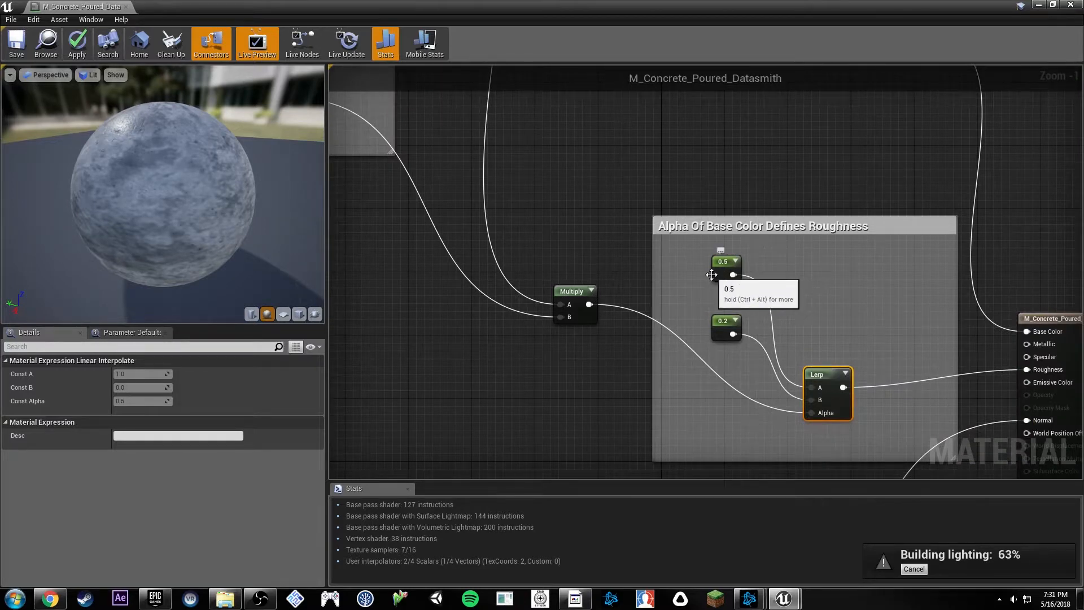
drag(721, 276, 663, 277)
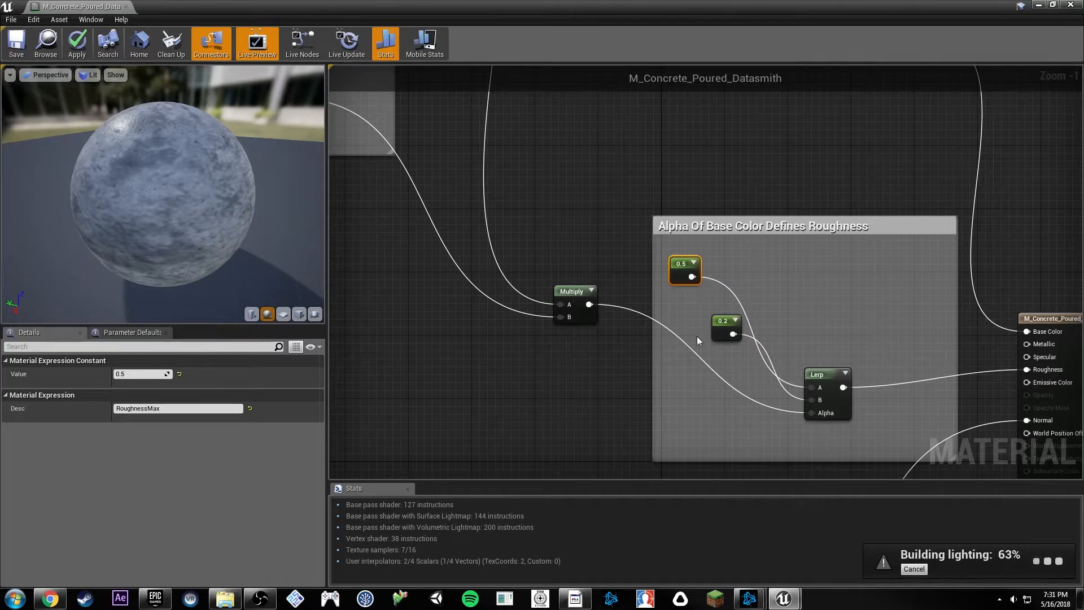
drag(713, 331, 686, 337)
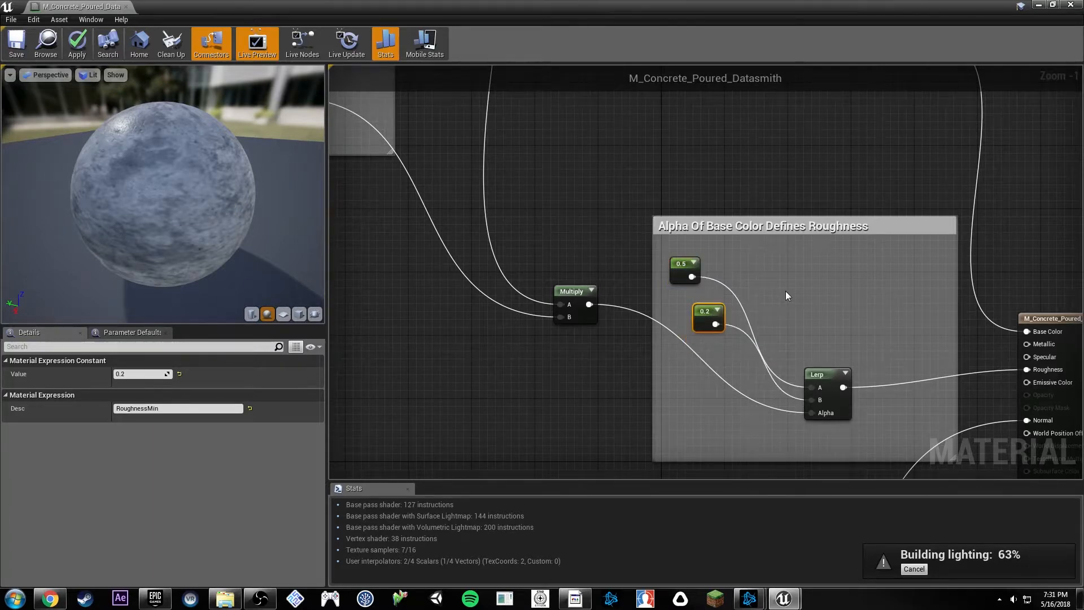
right_drag(708, 284, 648, 275)
drag(621, 264, 660, 267)
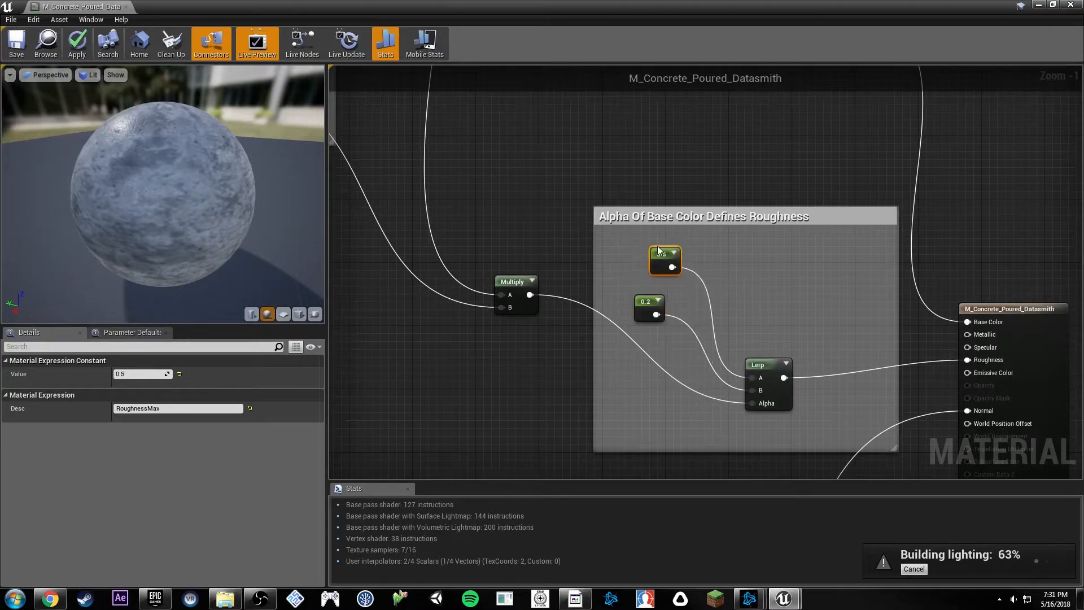
Inspect the base colour Texture Sample whose alpha feeds the roughness Multiply node.
right_drag(827, 346, 886, 243)
right_drag(658, 224, 801, 399)
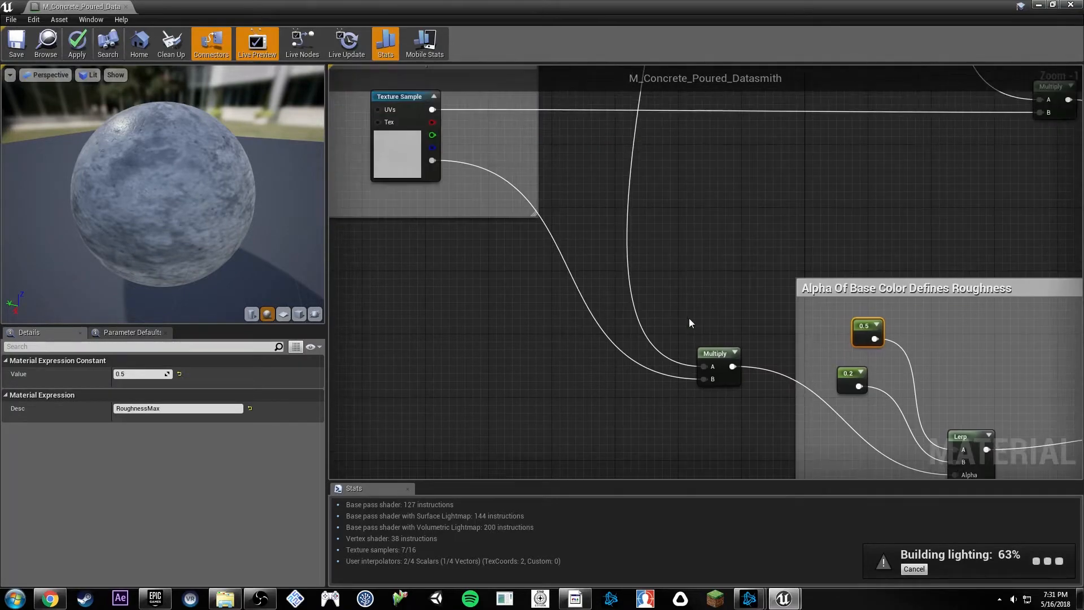
click(381, 161)
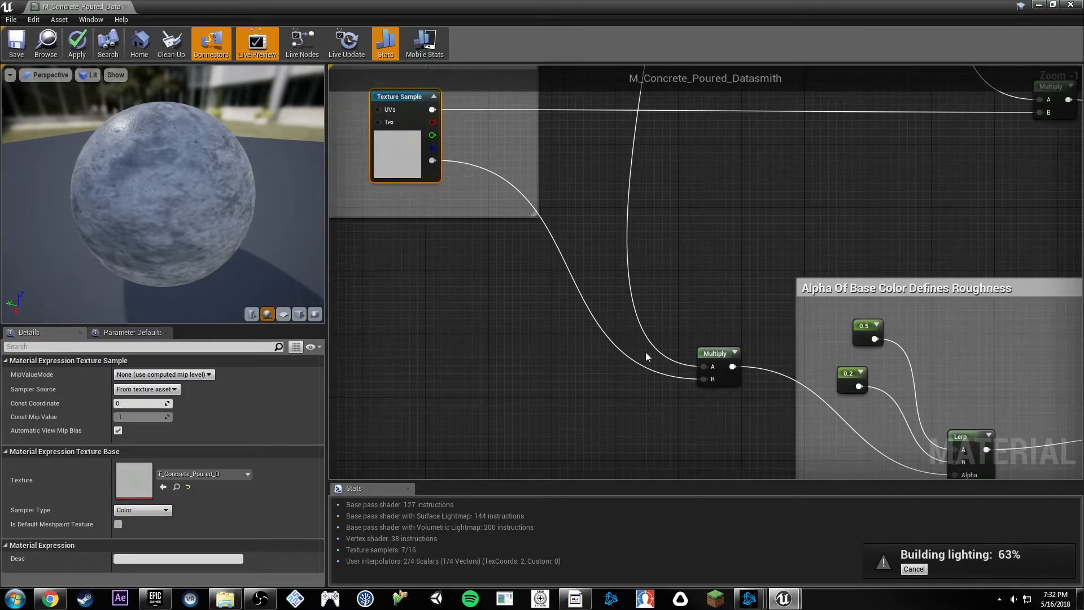
Trace the normal branch of the graph back from NormalTextureSamples through the camera gradient group to Large Scale Tiling.
scroll(678, 271, down, 5)
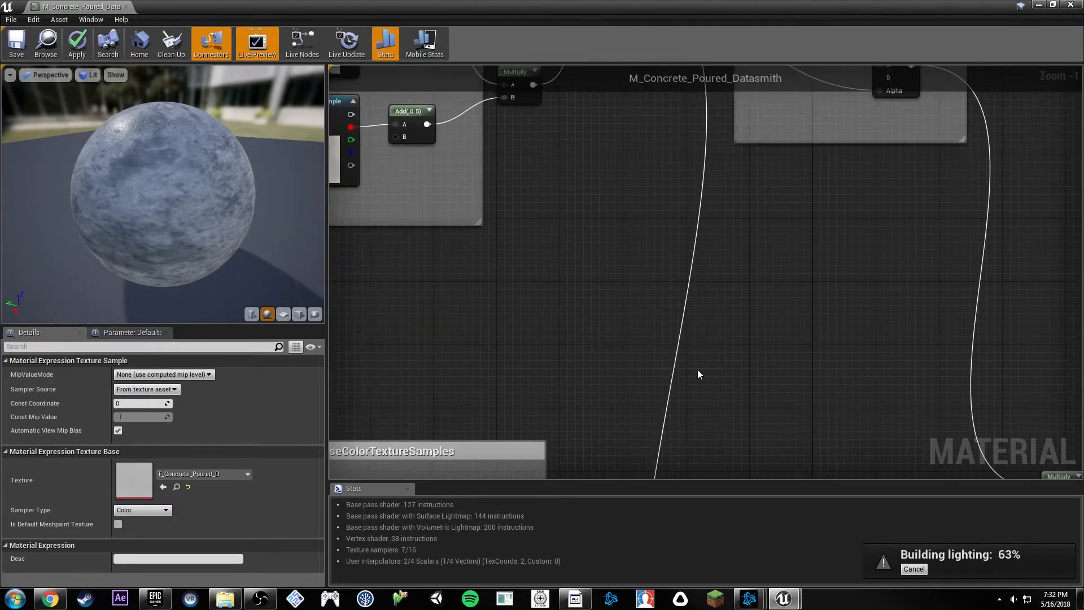
right_drag(695, 408, 635, 185)
right_drag(553, 341, 619, 257)
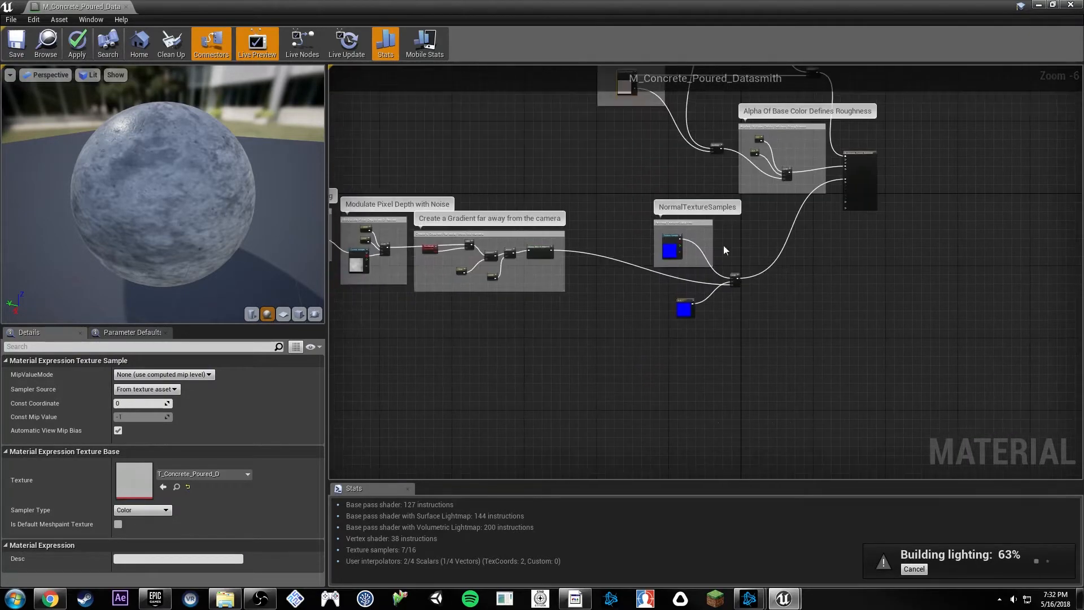
scroll(723, 245, up, 4)
right_drag(503, 276, 822, 370)
right_drag(452, 289, 781, 176)
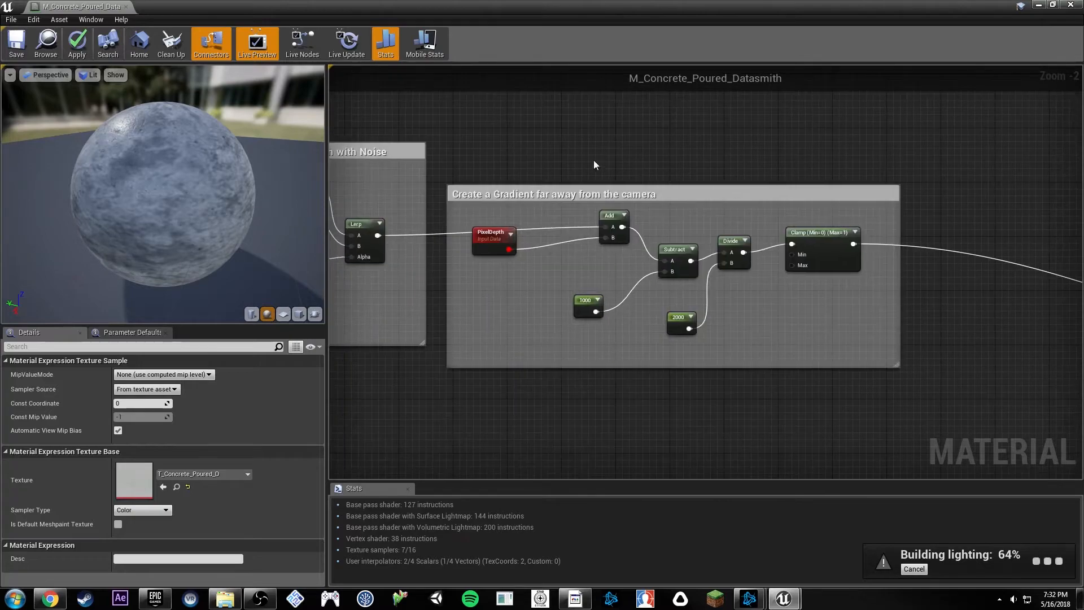
right_drag(594, 162, 896, 167)
right_drag(496, 147, 820, 169)
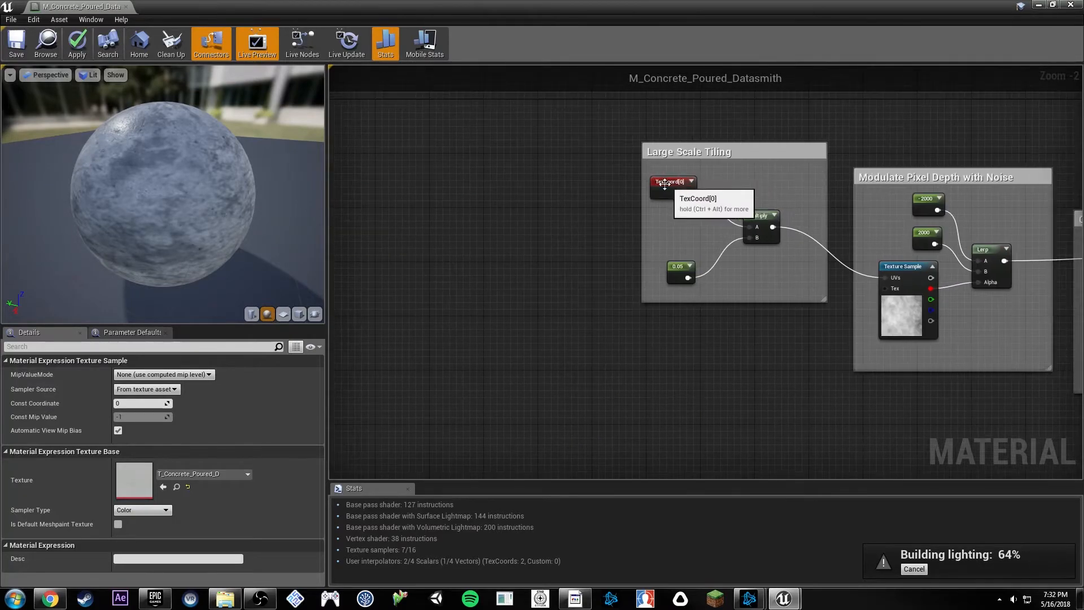
Check the noise texture in the Modulate Pixel Depth with Noise group and move the PixelDepth node lower in the gradient group.
right_drag(733, 269, 412, 255)
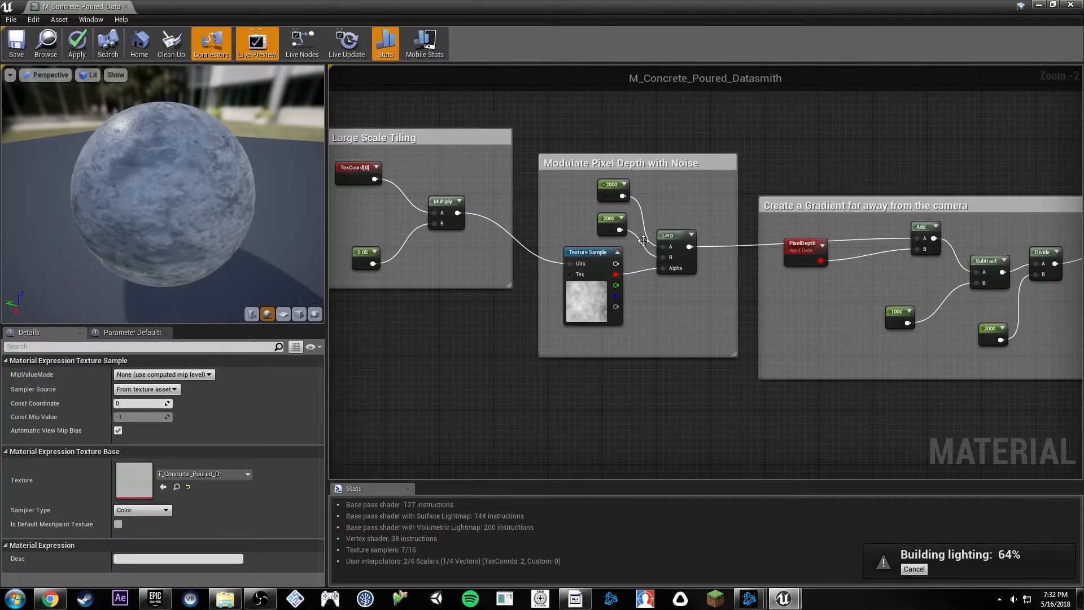
right_drag(773, 183, 704, 190)
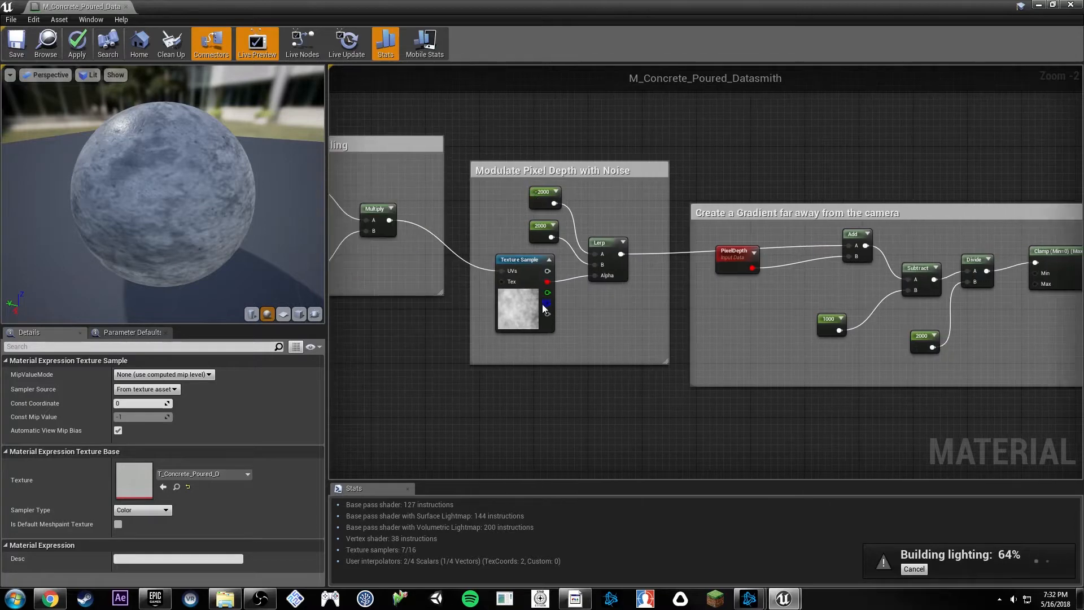
click(515, 300)
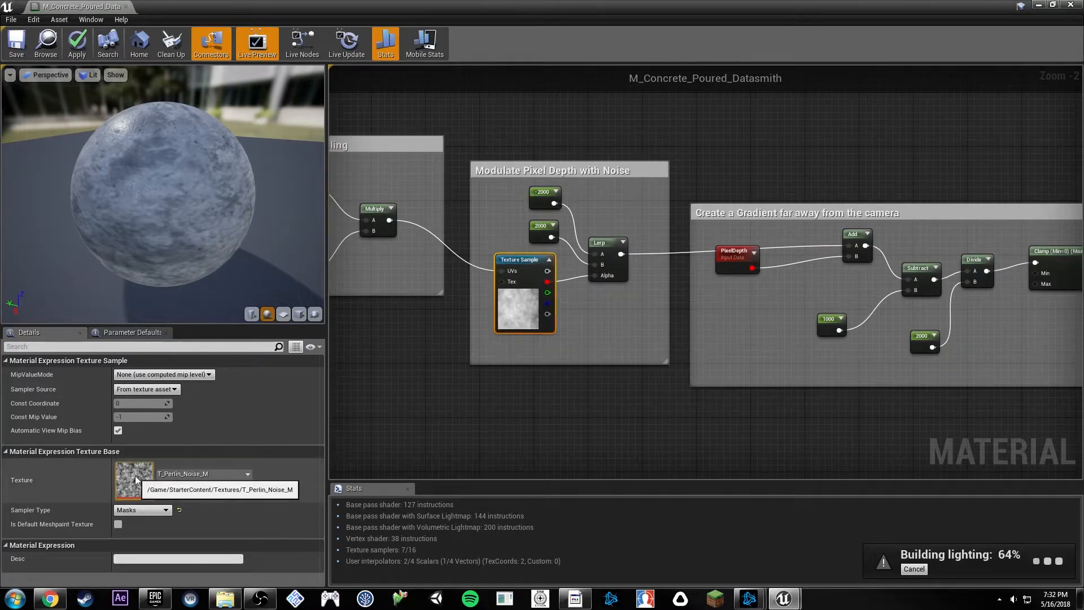
right_drag(767, 202, 678, 203)
click(640, 297)
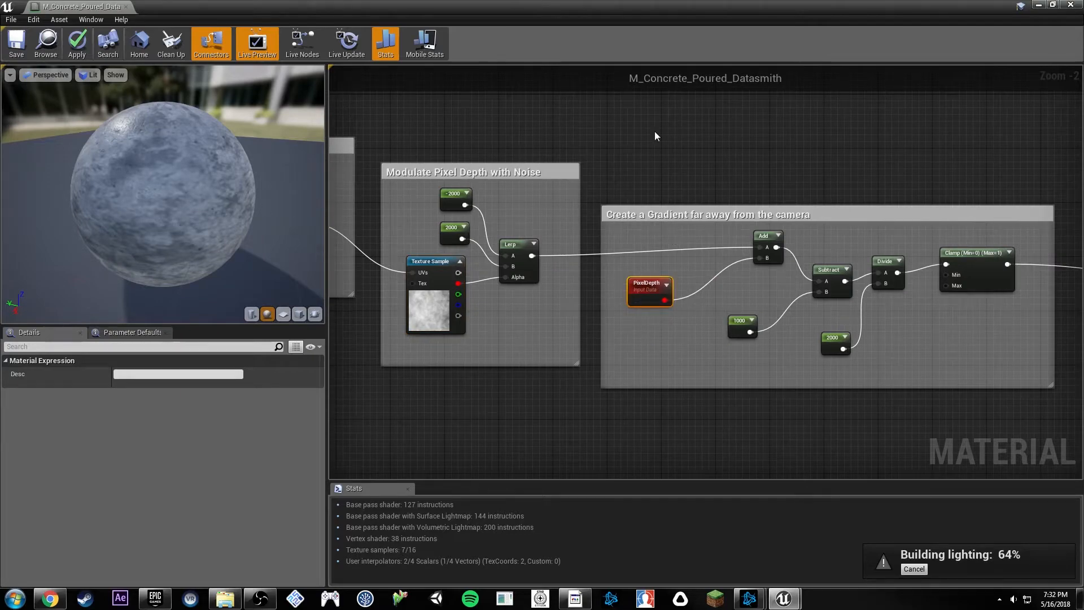
Uncover the level viewport to examine the concrete floor at near and far distances, and return to the full-size material graph.
drag(535, 5, 590, 424)
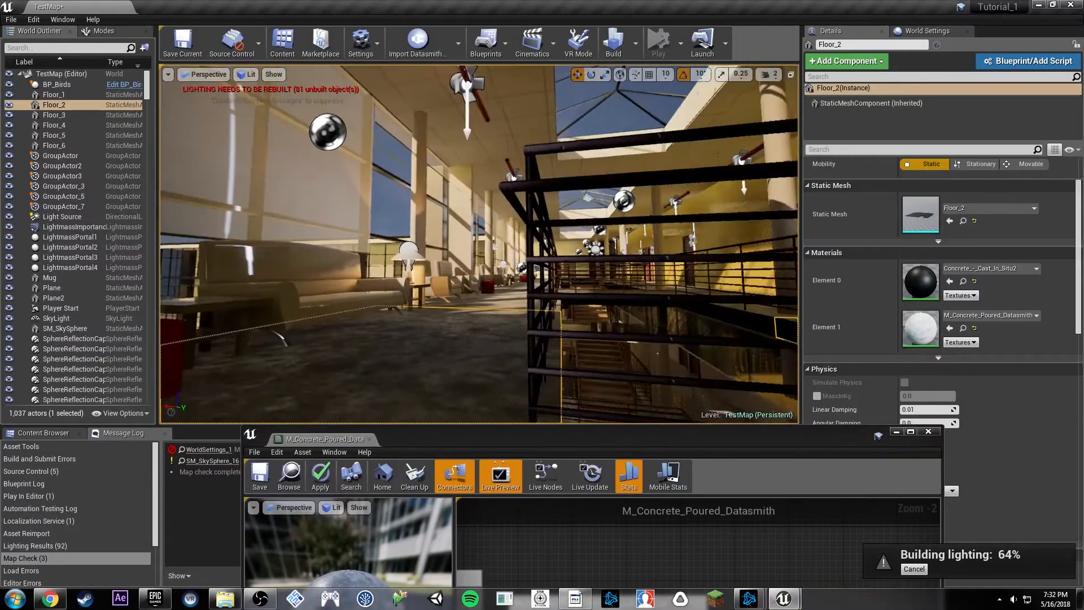
key(s)
mouse_move(499, 246)
right_down()
mouse_move(510, 247)
mouse_move(502, 247)
right_up()
key(w)
drag(764, 439, 715, 2)
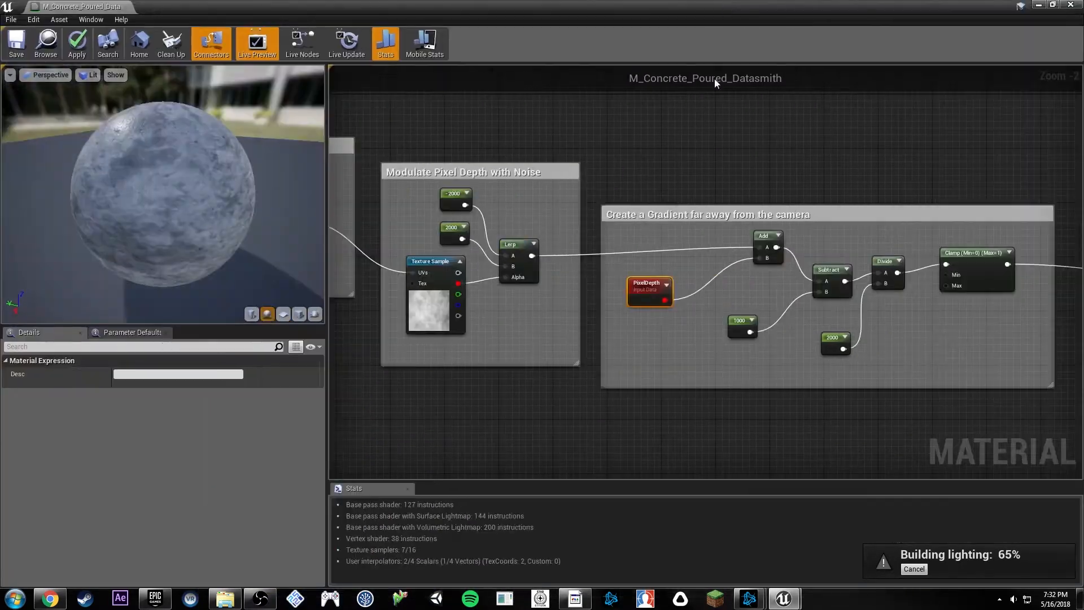
Trace the camera gradient output to the NormalTextureSamples branch, check its Texture Sample, and follow the connection to the material's Normal input.
right_drag(715, 265, 599, 166)
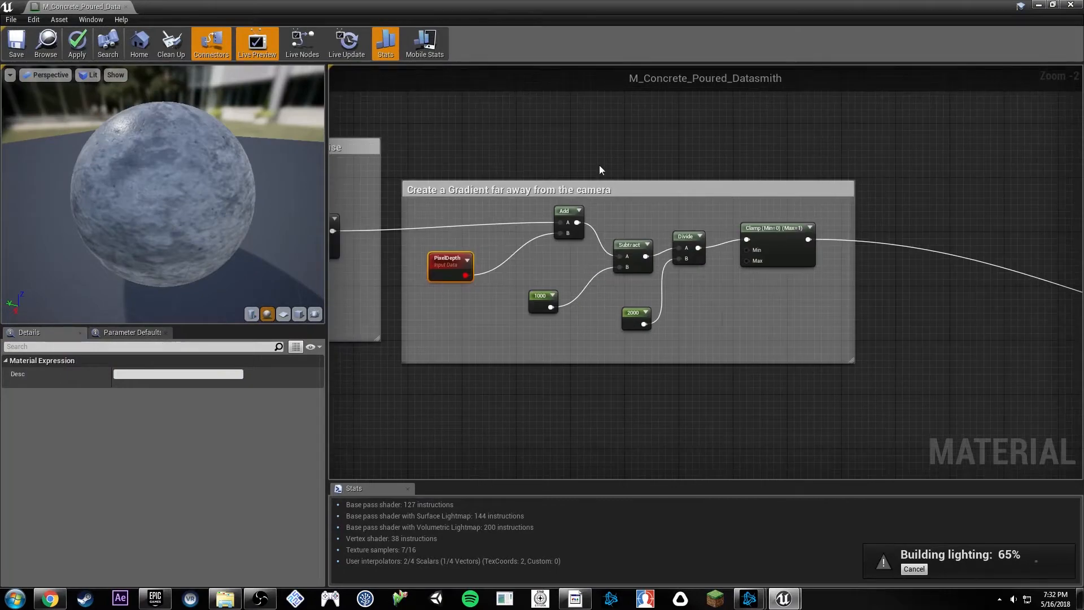
right_drag(791, 294, 642, 285)
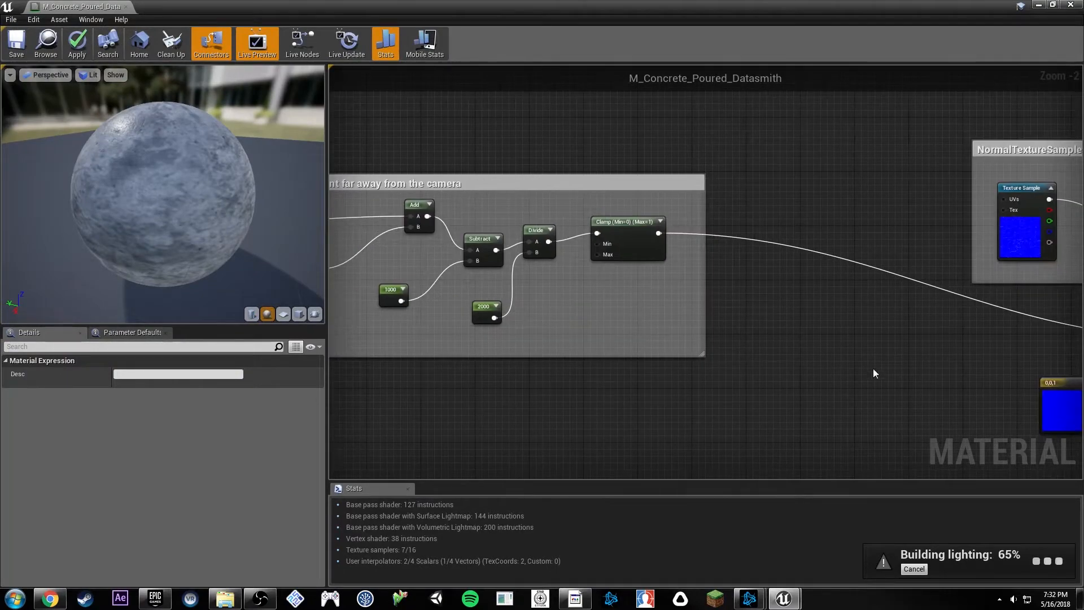
right_drag(973, 353, 652, 296)
right_drag(860, 341, 679, 371)
right_drag(774, 222, 723, 319)
click(467, 321)
right_drag(948, 107, 854, 234)
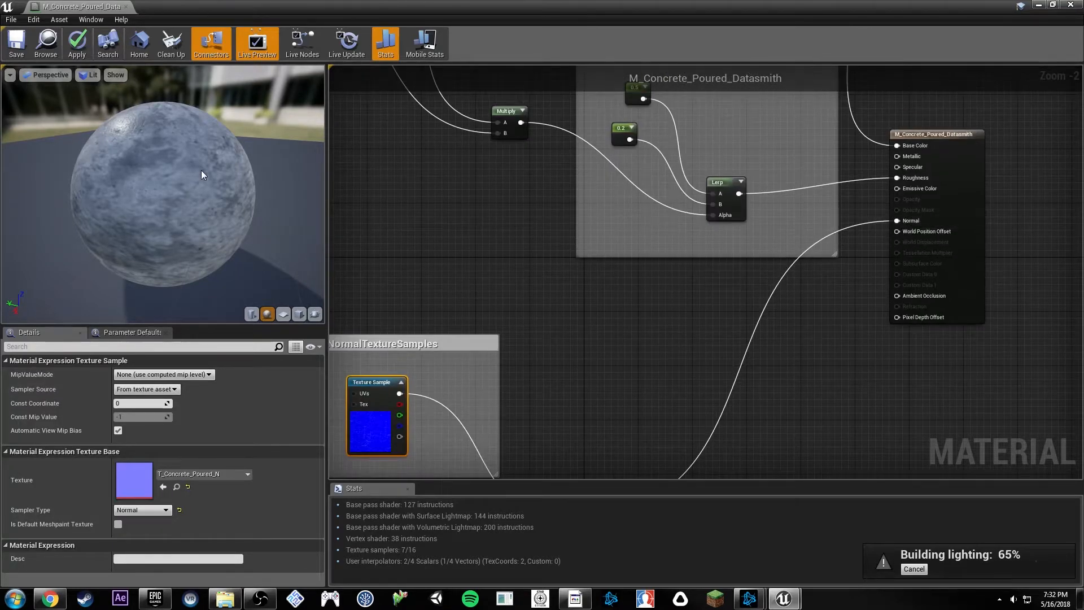
right_drag(685, 148, 714, 188)
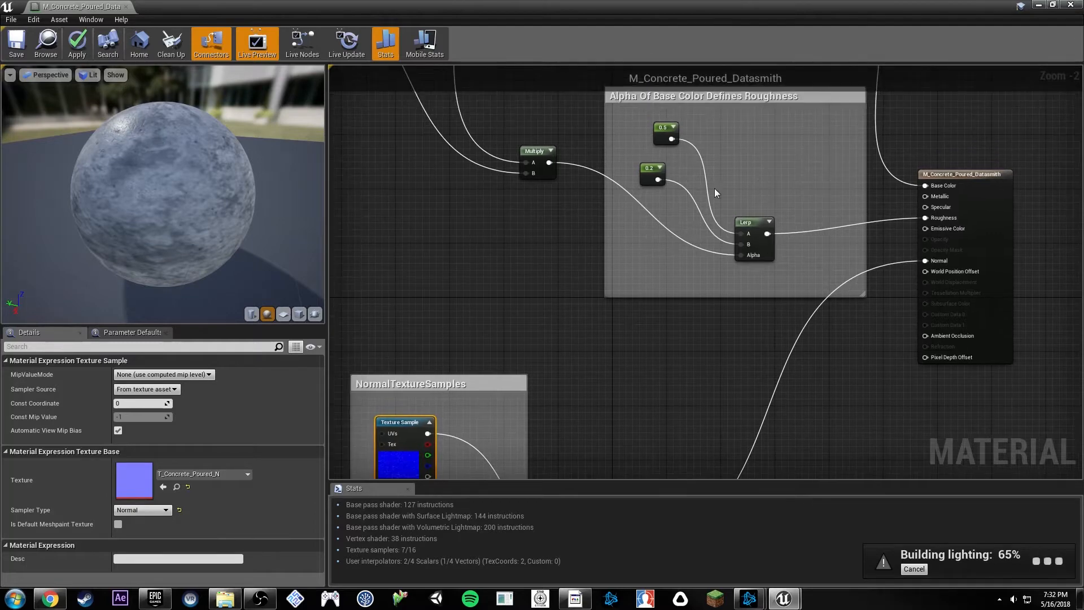
Set the RoughnessMax constant to 0.8 and the RoughnessMin constant to 0.6 in the Alpha Of Base Color Defines Roughness group.
right_drag(628, 136, 663, 197)
click(686, 198)
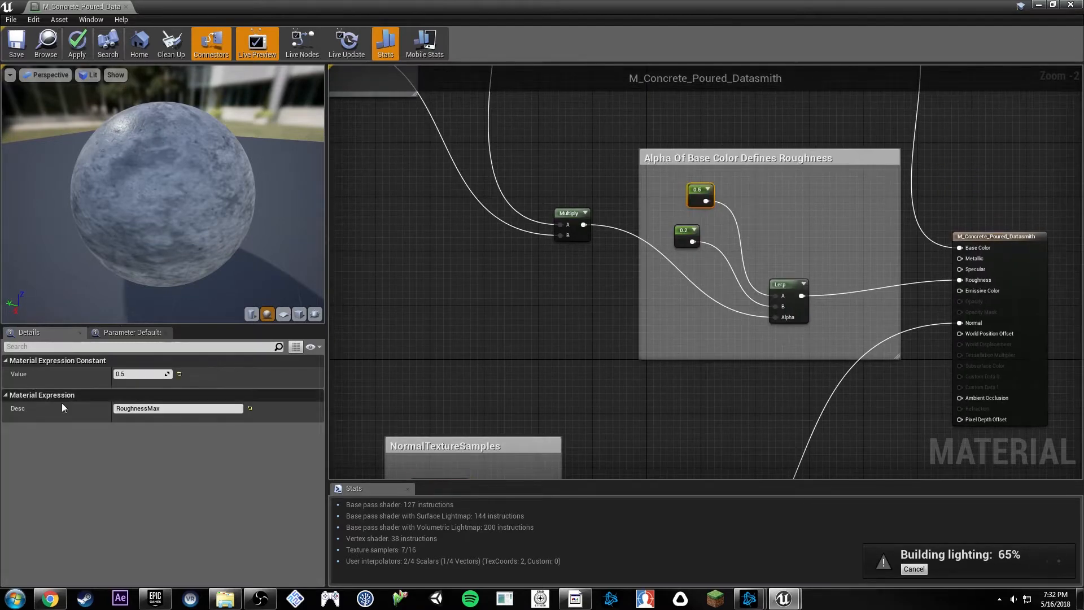
click(154, 373)
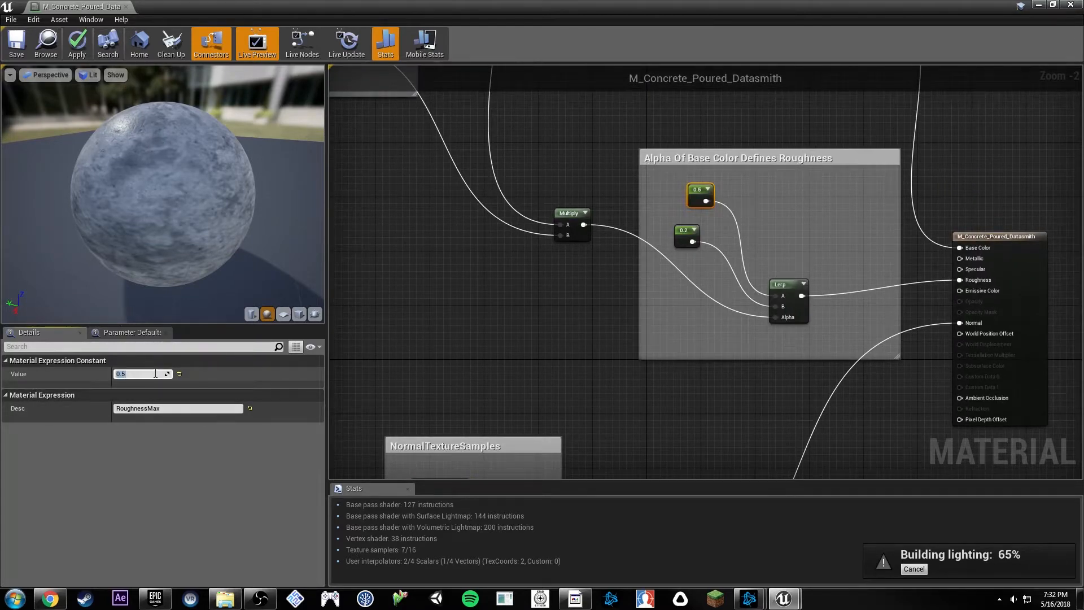
key(Return)
click(687, 236)
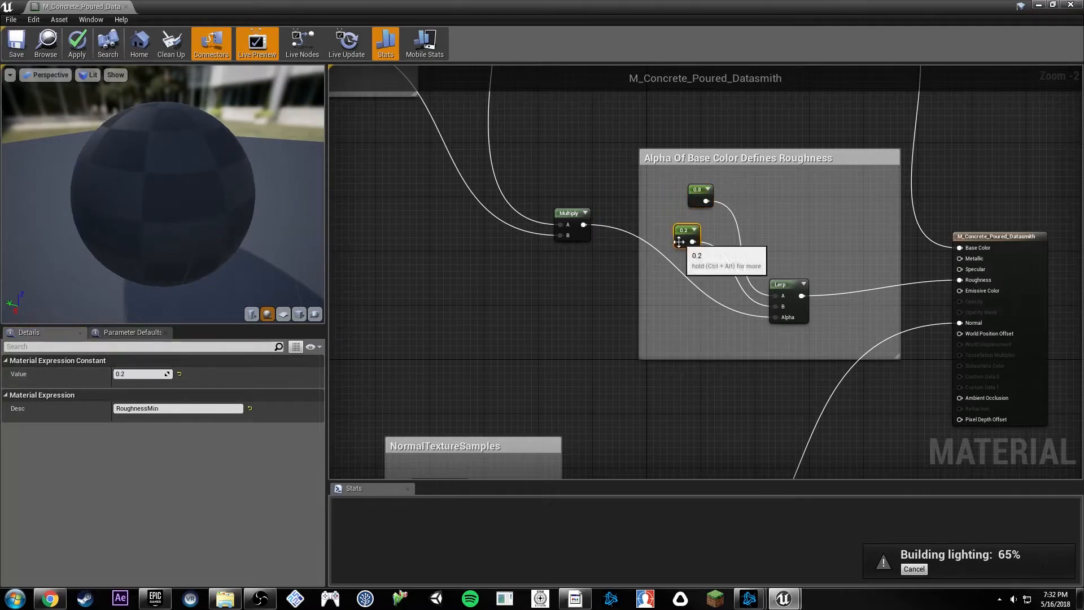
click(150, 373)
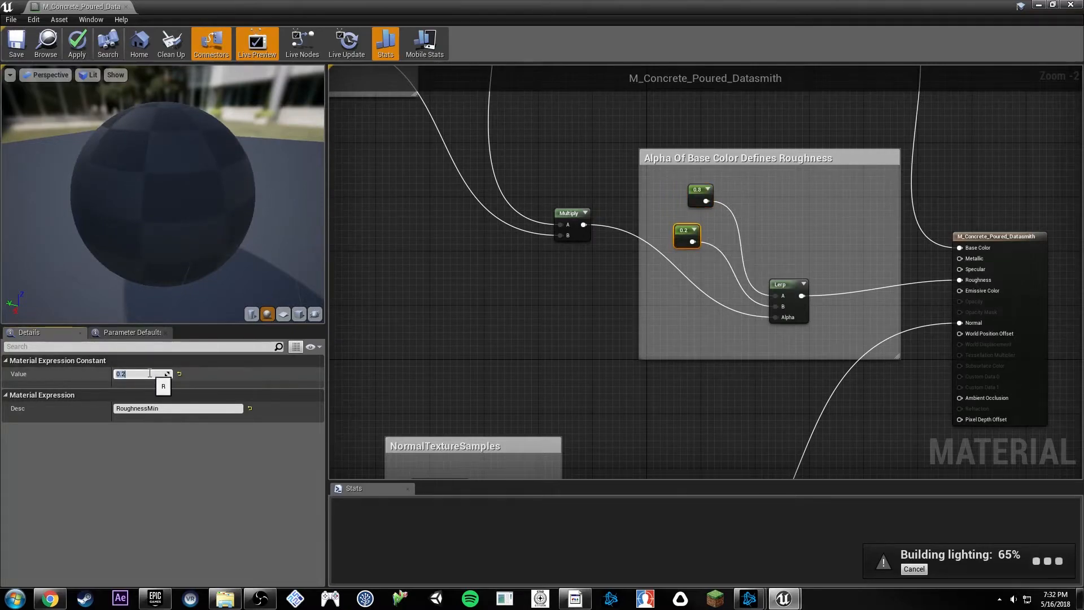
Uncover the level viewport, save the concrete material and examine the corridor floor's reflections from close to the ground.
drag(615, 7, 818, 332)
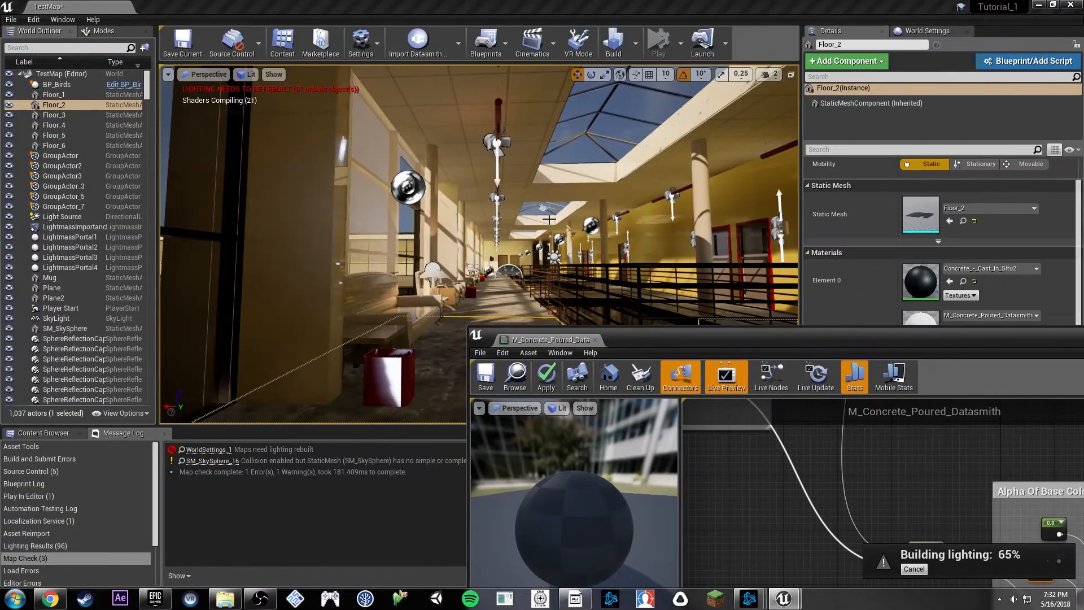
right_drag(508, 226, 817, 226)
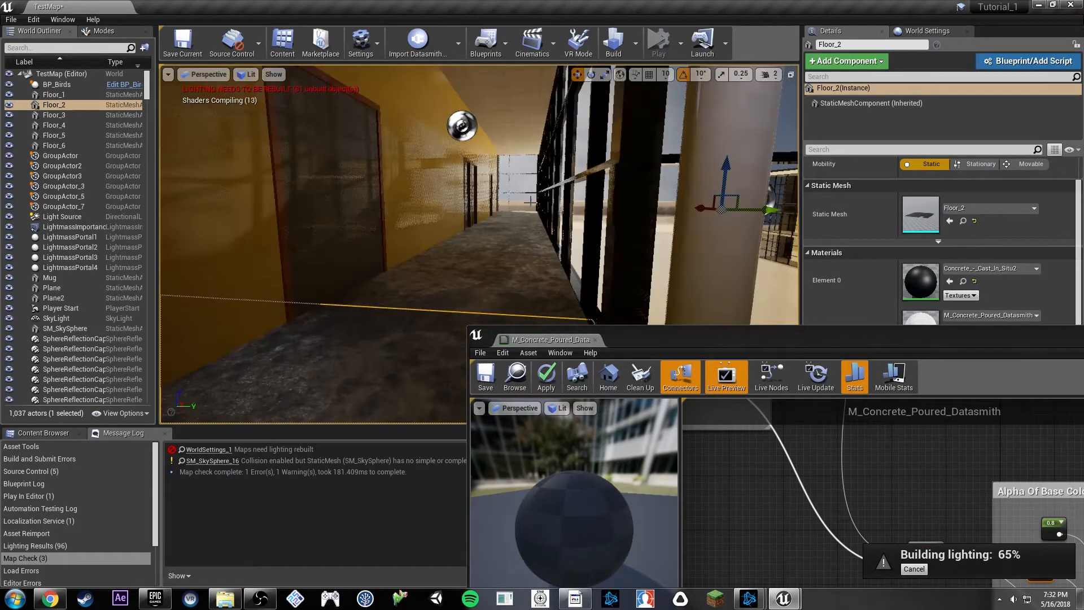
right_drag(530, 202, 452, 216)
key(q)
key(q)
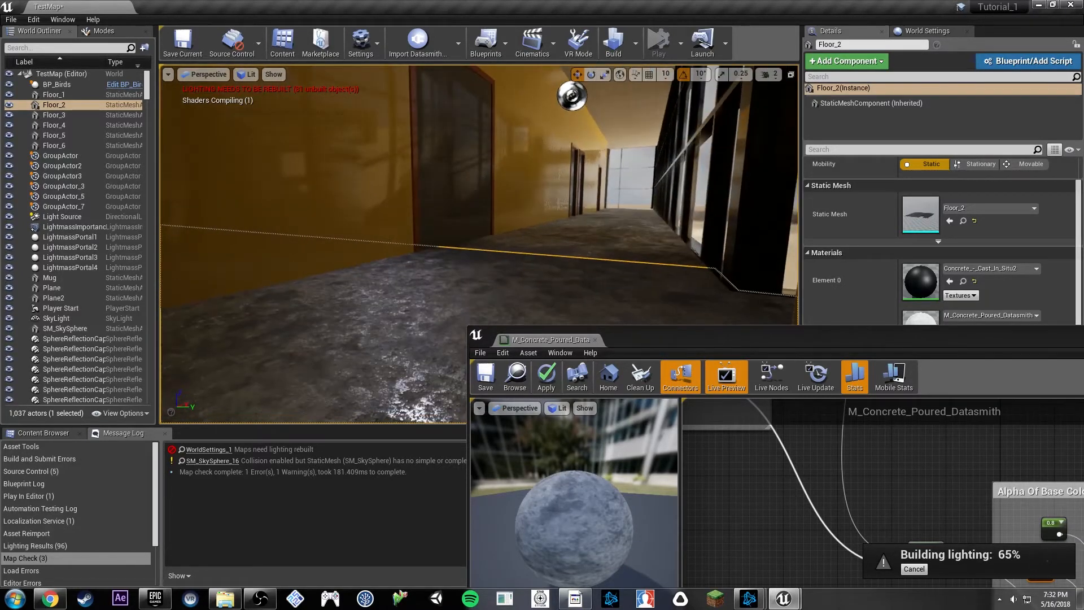
click(487, 377)
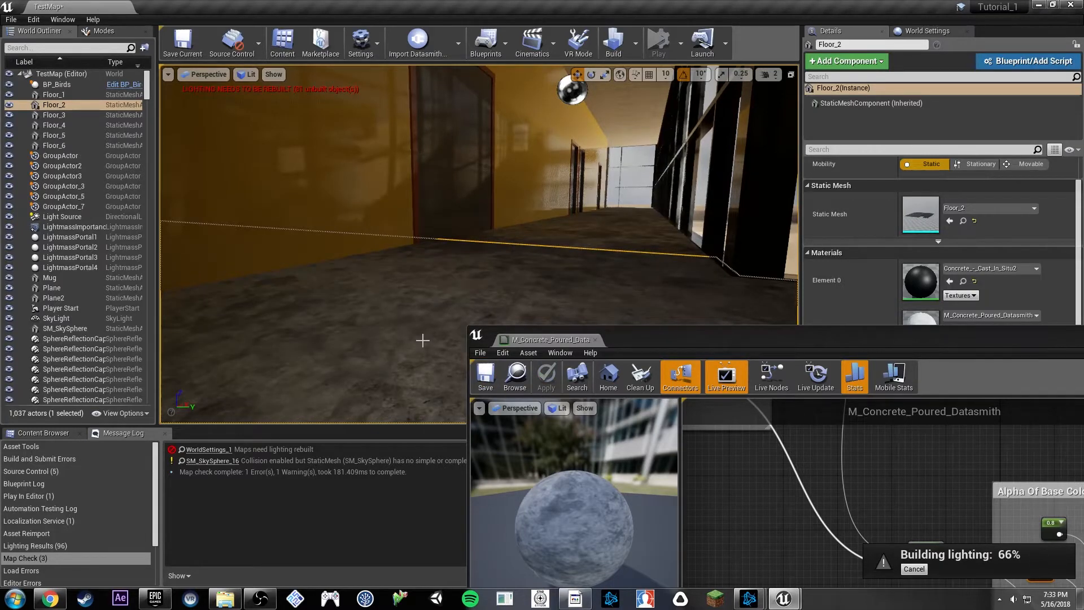
right_drag(423, 341, 296, 295)
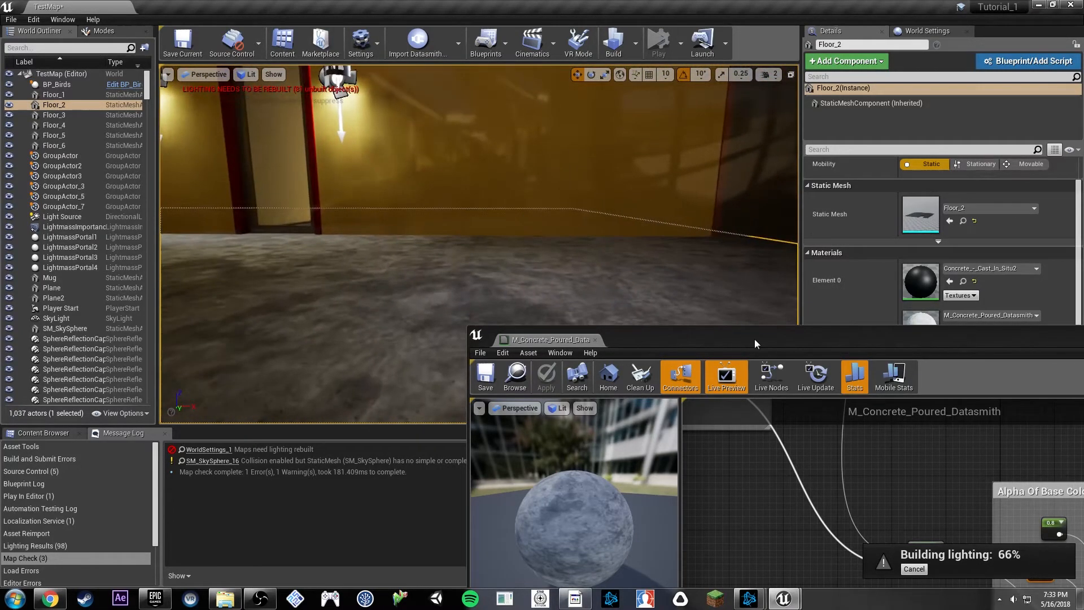
Bring the material graph back over the viewport and set the RoughnessMin constant to 0.4.
drag(754, 339, 568, 138)
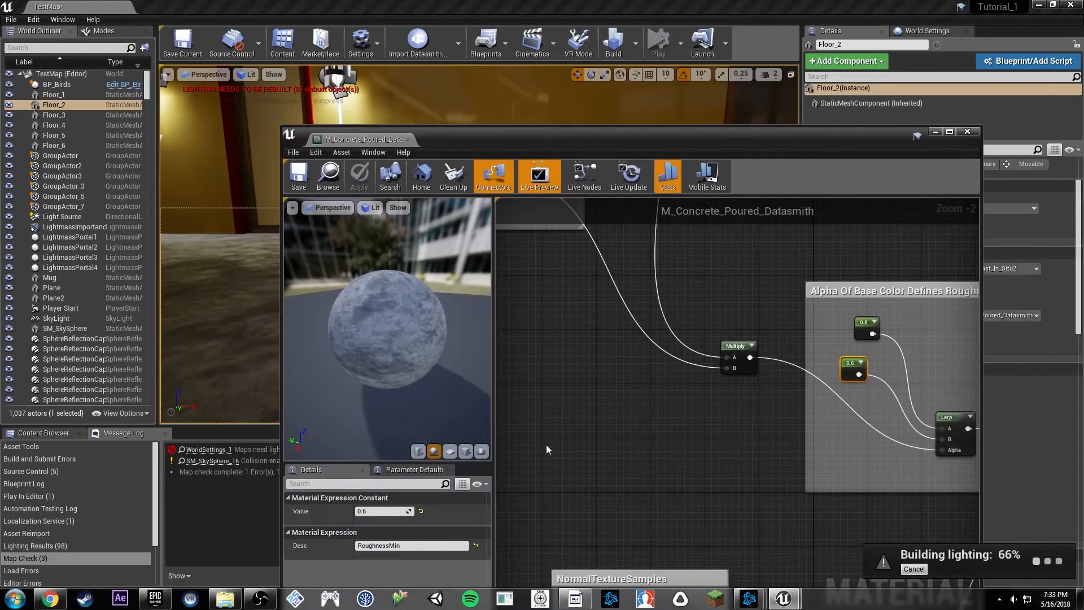
click(382, 512)
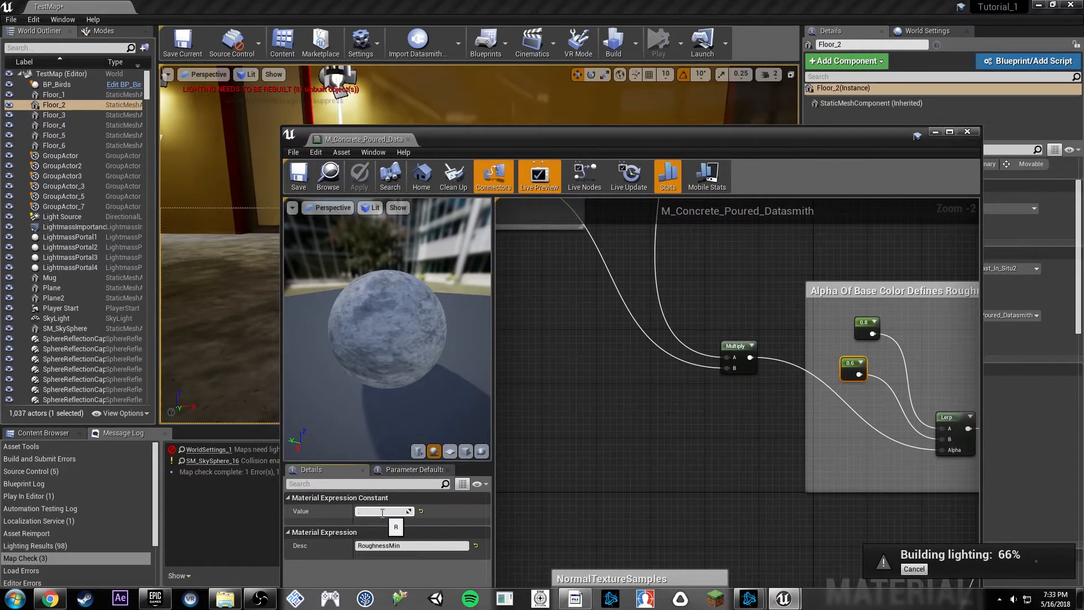
key(BackSpace)
key(BackSpace)
key(Return)
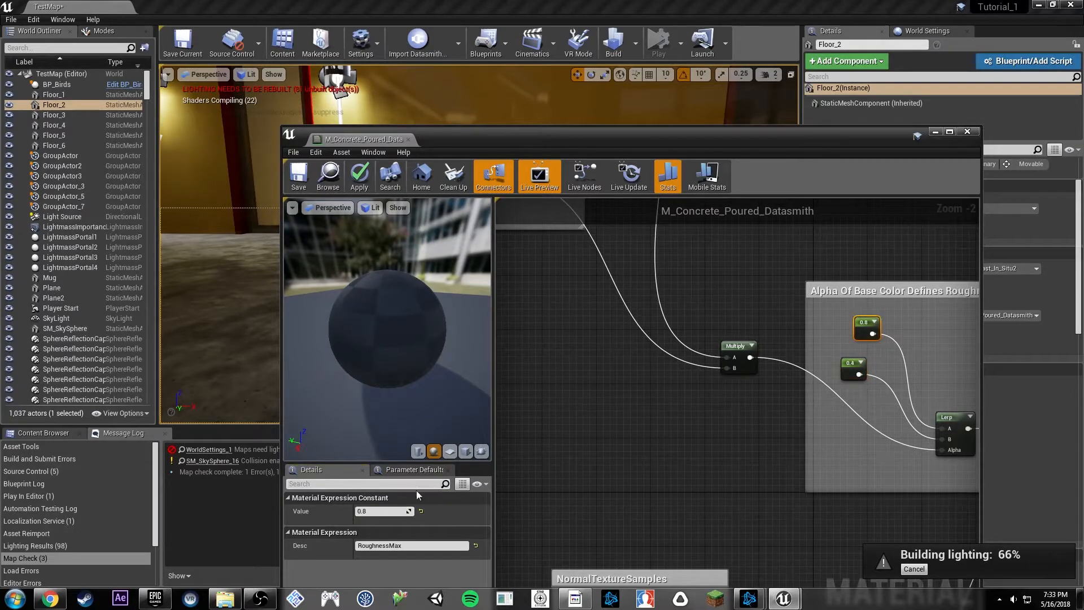
Try a RoughnessMin value of 0.2, and return the constant to 0.4.
click(867, 328)
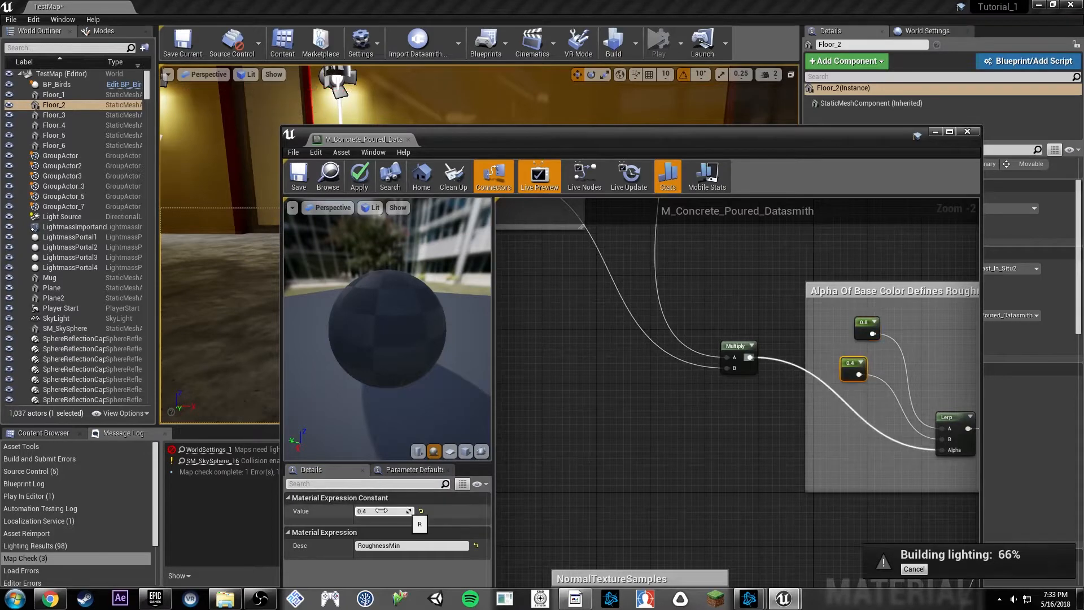
click(381, 510)
key(Return)
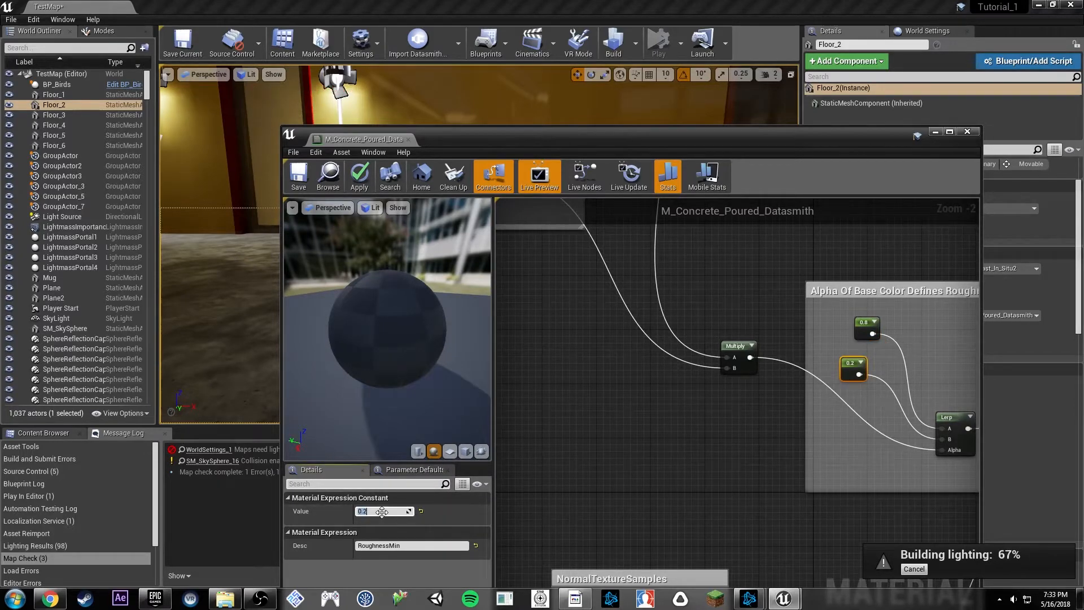
text(.4)
key(Return)
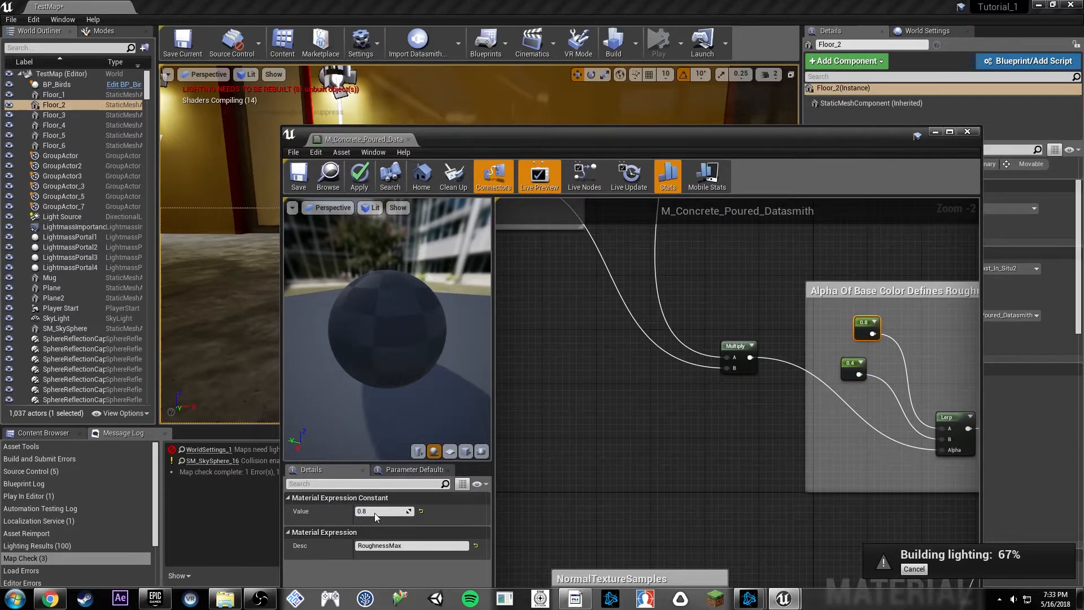
Set the RoughnessMax constant in the roughness group to 0.85.
click(375, 513)
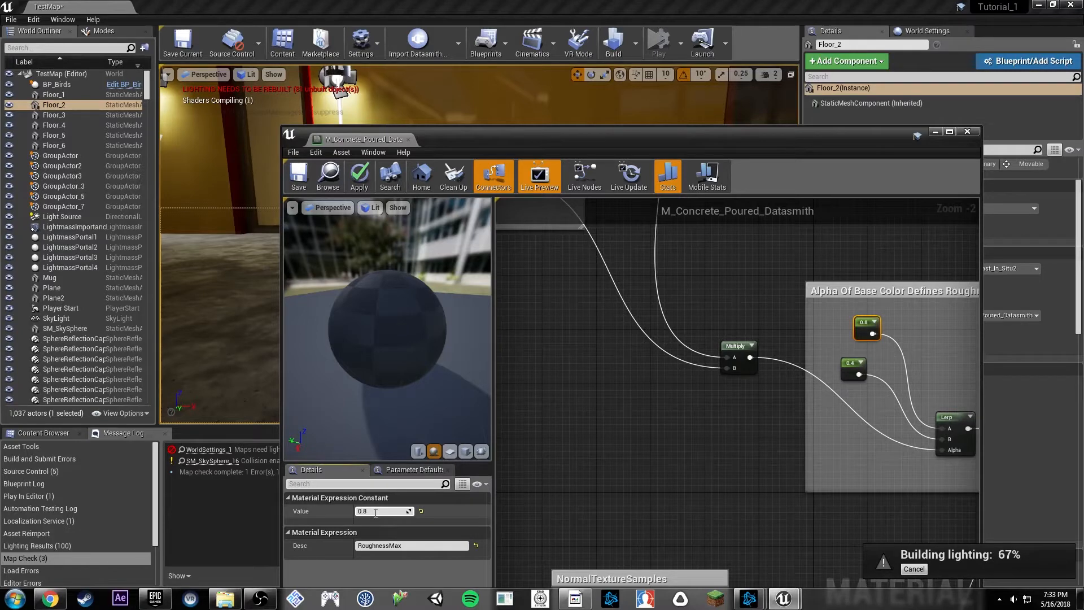
text(85)
key(Return)
text(.)
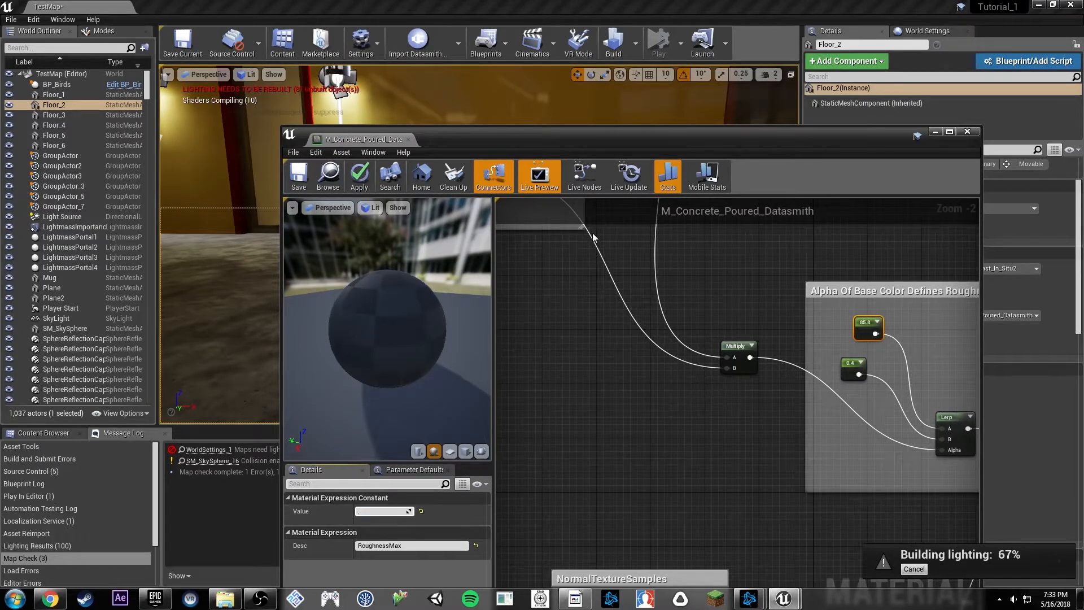
text(85)
key(Return)
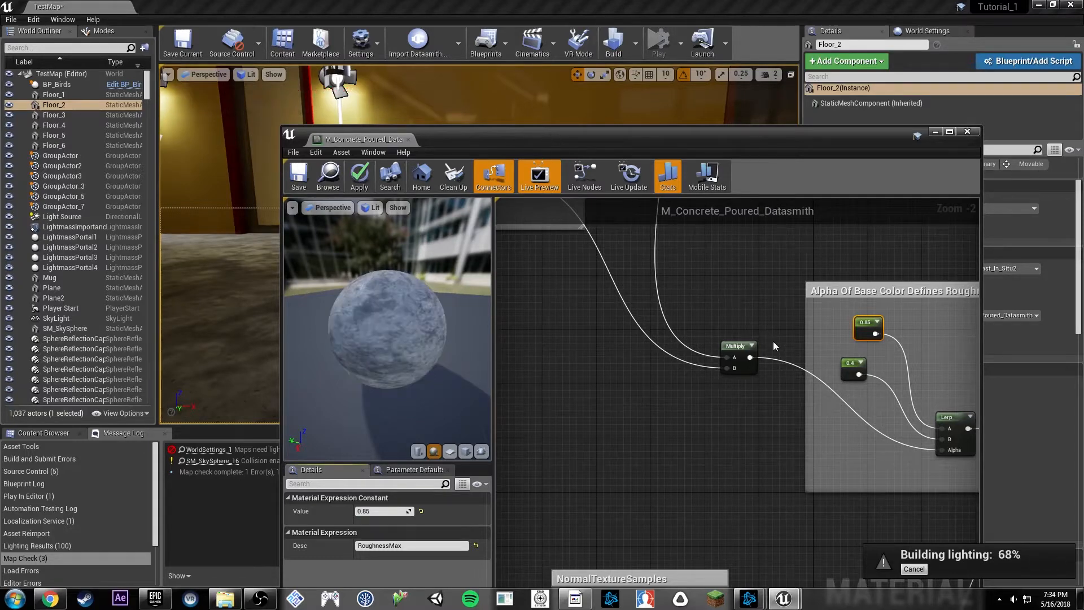
Save the material with the new roughness range and check the concrete floor's reflections in the level viewport.
drag(659, 130, 927, 374)
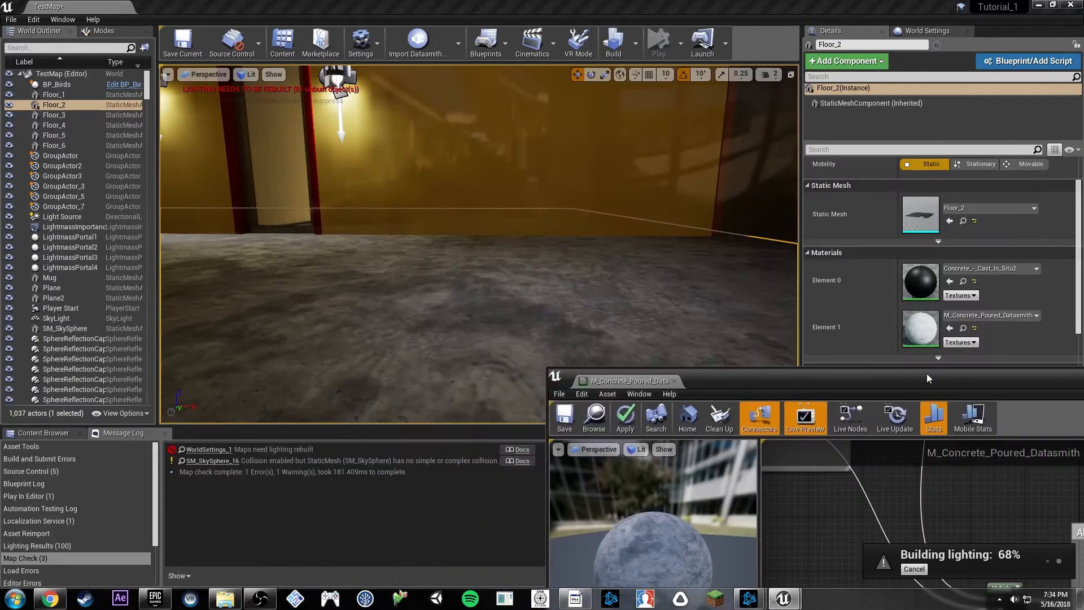
right_drag(621, 305, 609, 305)
click(571, 425)
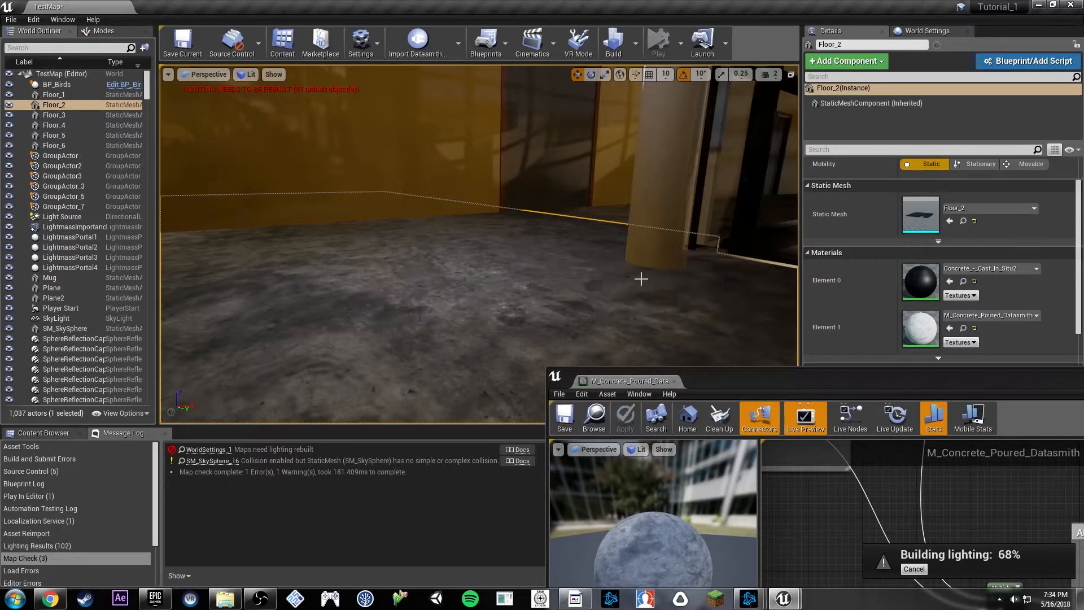
mouse_move(549, 266)
right_down()
mouse_move(592, 269)
mouse_move(508, 283)
mouse_move(565, 293)
mouse_move(570, 308)
mouse_move(567, 266)
mouse_move(567, 316)
mouse_move(661, 366)
mouse_move(519, 333)
mouse_move(514, 276)
mouse_move(516, 305)
mouse_move(505, 299)
mouse_move(542, 279)
mouse_move(706, 266)
mouse_move(536, 261)
right_up()
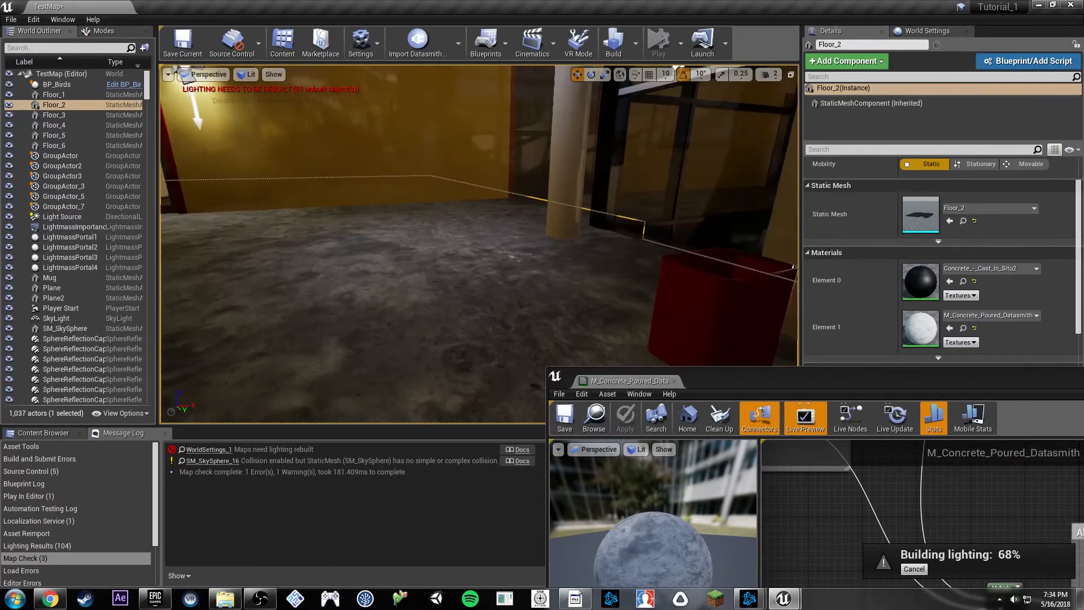
Close the concrete material's editor and examine the floor around the railing and column in the level.
click(675, 382)
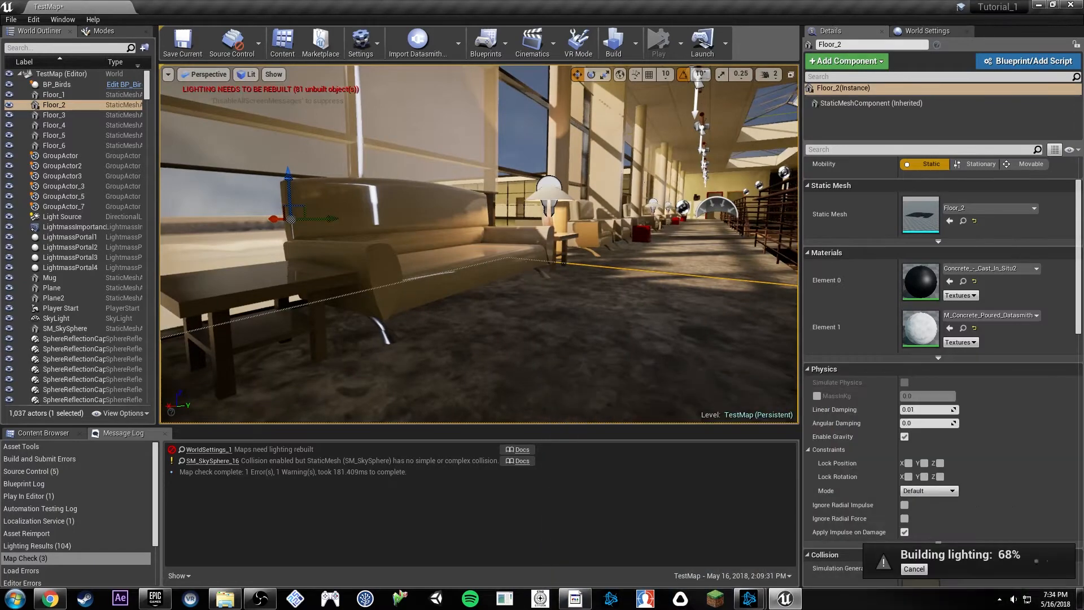
right_drag(599, 294, 390, 302)
right_drag(535, 262, 381, 263)
key(s)
key(d)
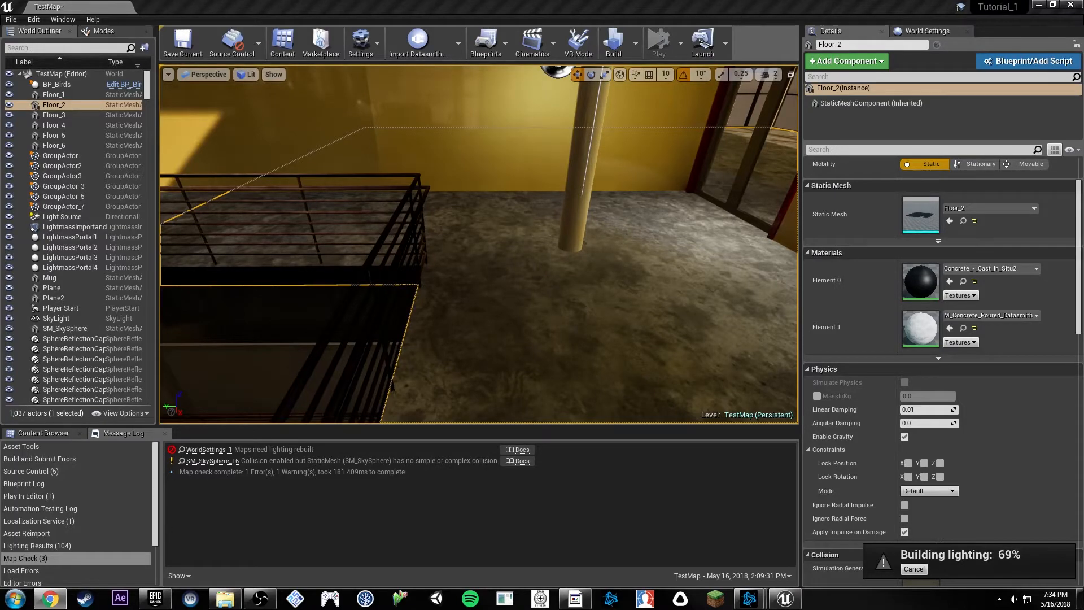
Switch to Chrome, view three reference photos in the "poured concrete interior design" image results, and return to the Unreal level.
key(alt+Tab)
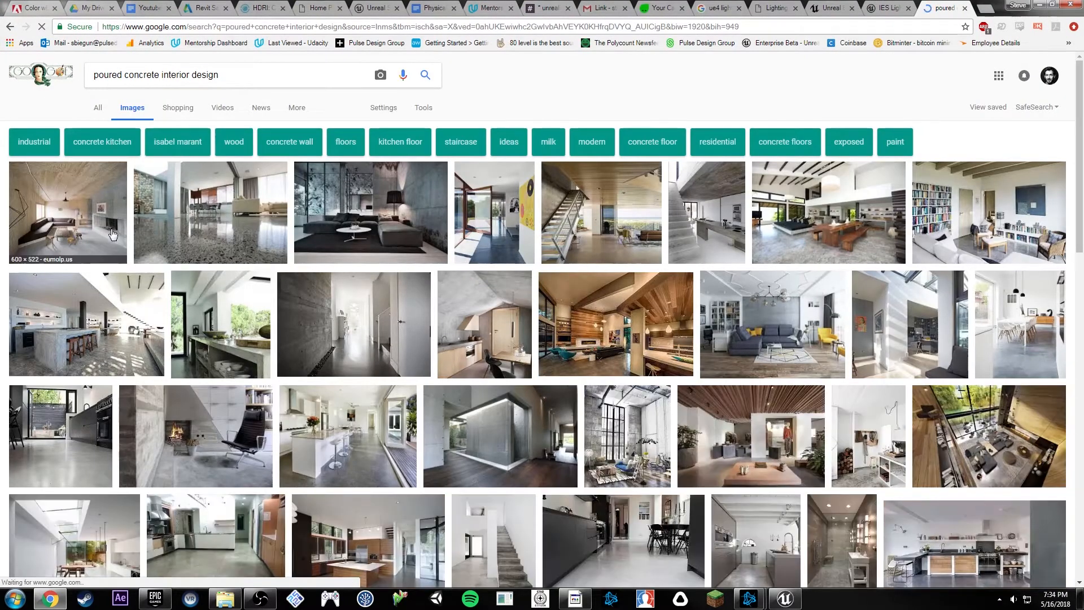
click(112, 234)
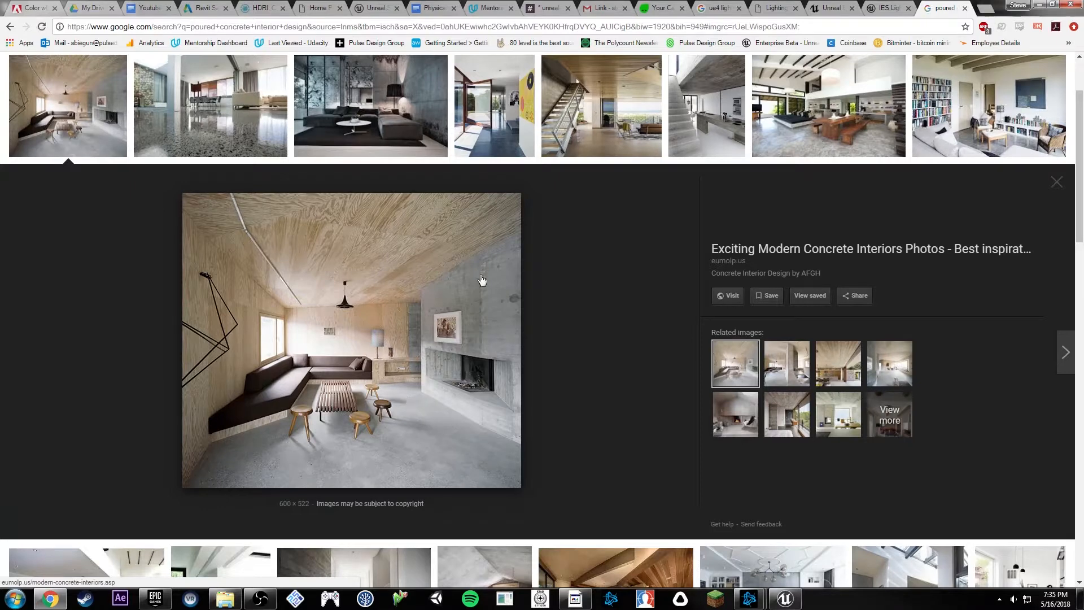
click(788, 121)
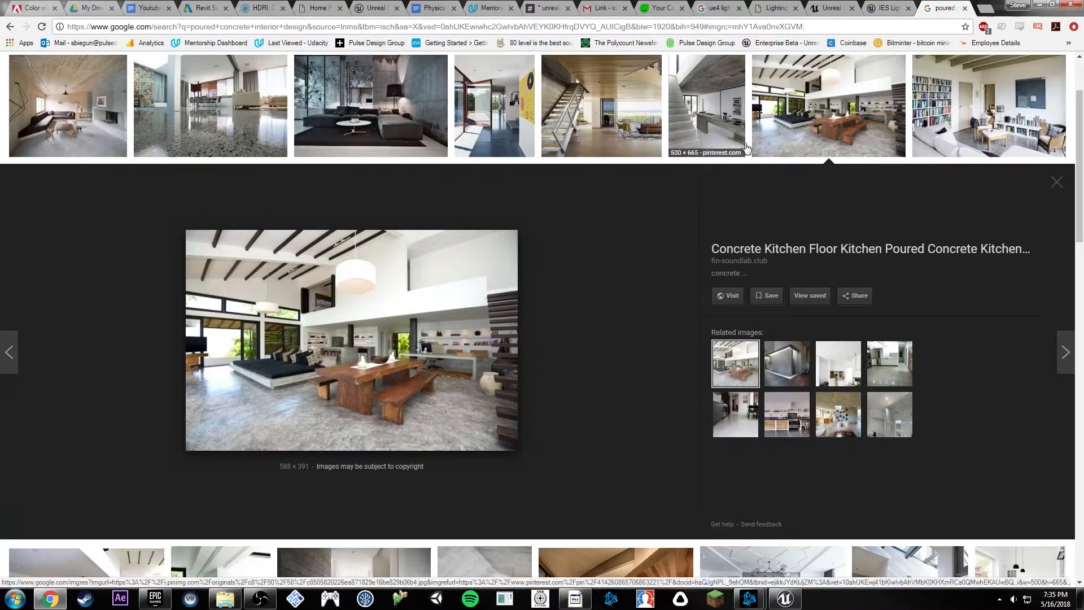
click(728, 135)
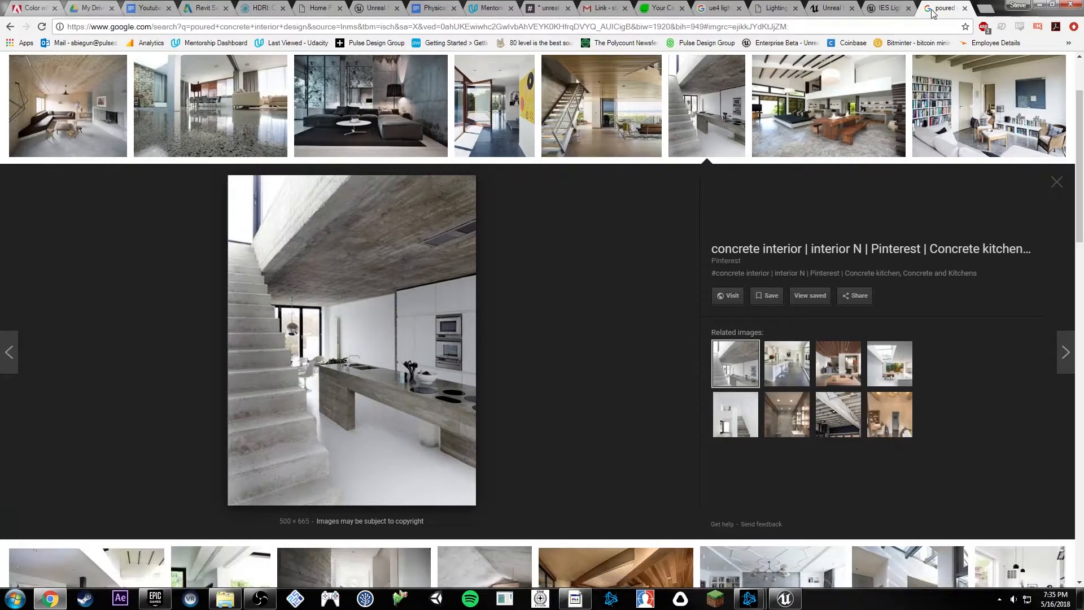
click(965, 8)
click(1039, 5)
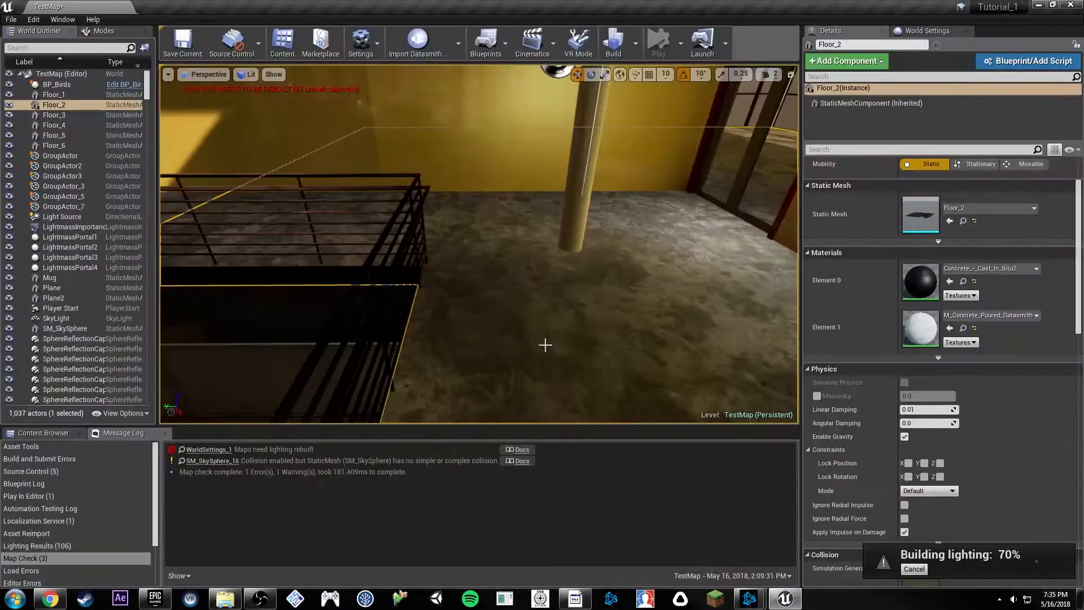
Examine the floor along the railing and bring the M_Concrete_Poured_Datasmith graph over the viewport at the roughness group.
right_drag(545, 344, 497, 356)
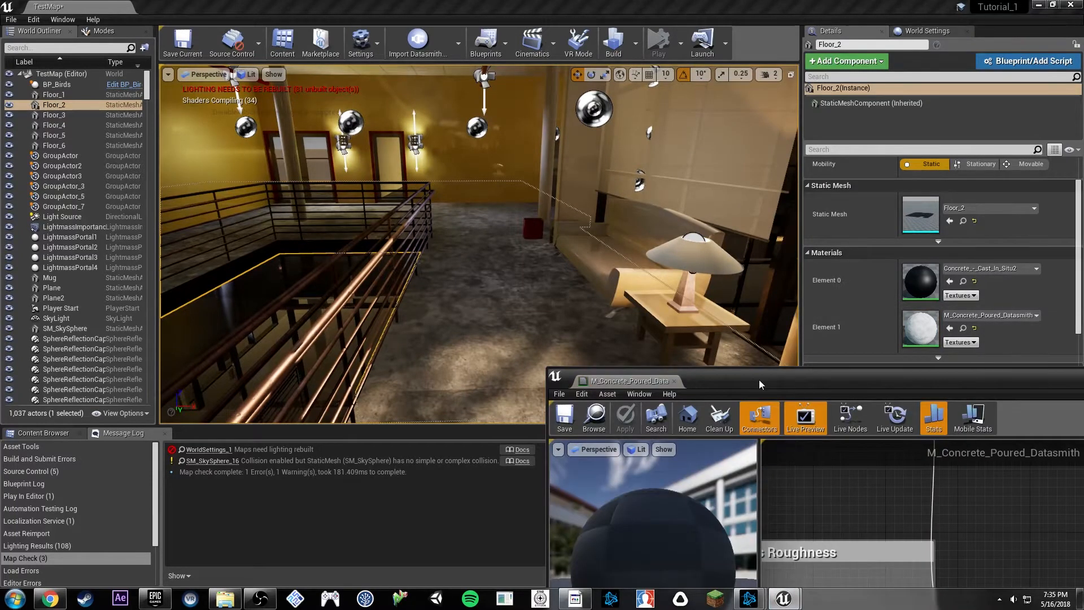
drag(758, 380, 522, 70)
scroll(612, 227, down, 4)
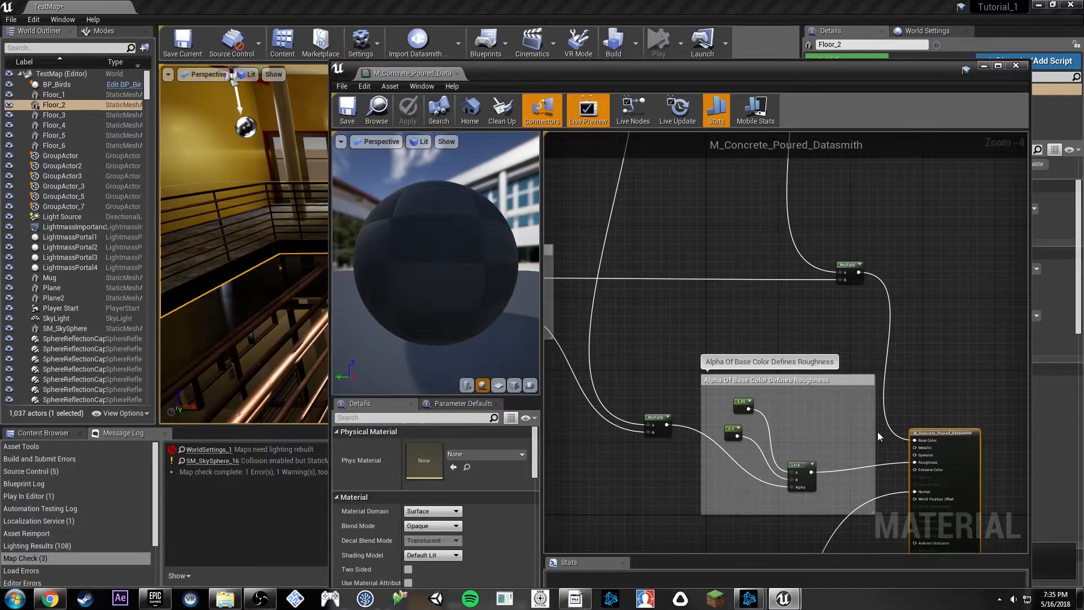
right_click(901, 453)
click(656, 197)
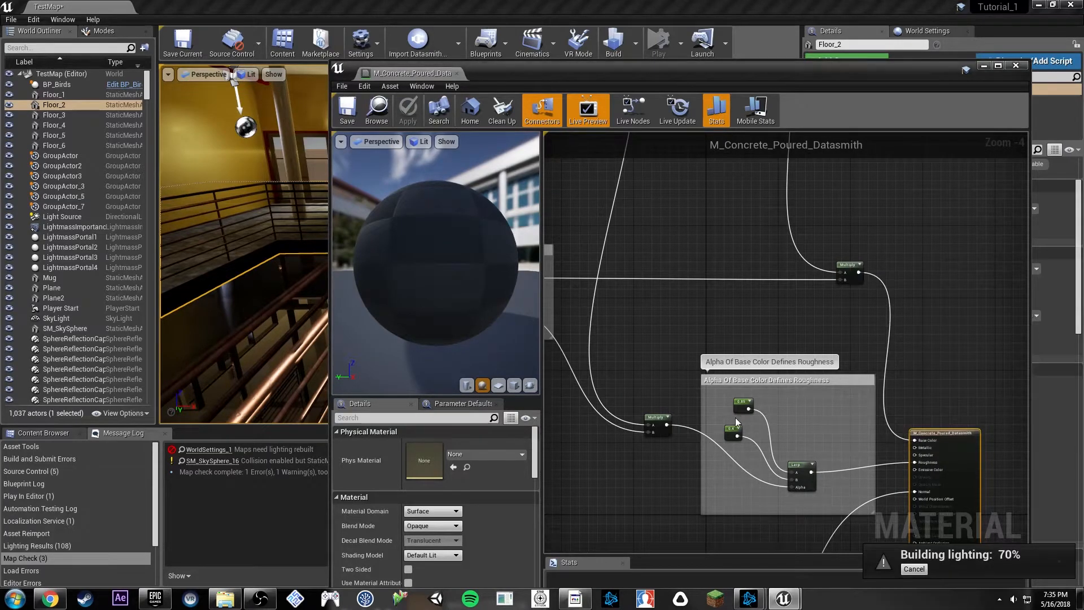
Trace the graph through Macro Texture Variation to Reduce Macro Contrast and show the settings of its colour constant.
right_drag(735, 418, 727, 331)
right_drag(645, 336, 907, 377)
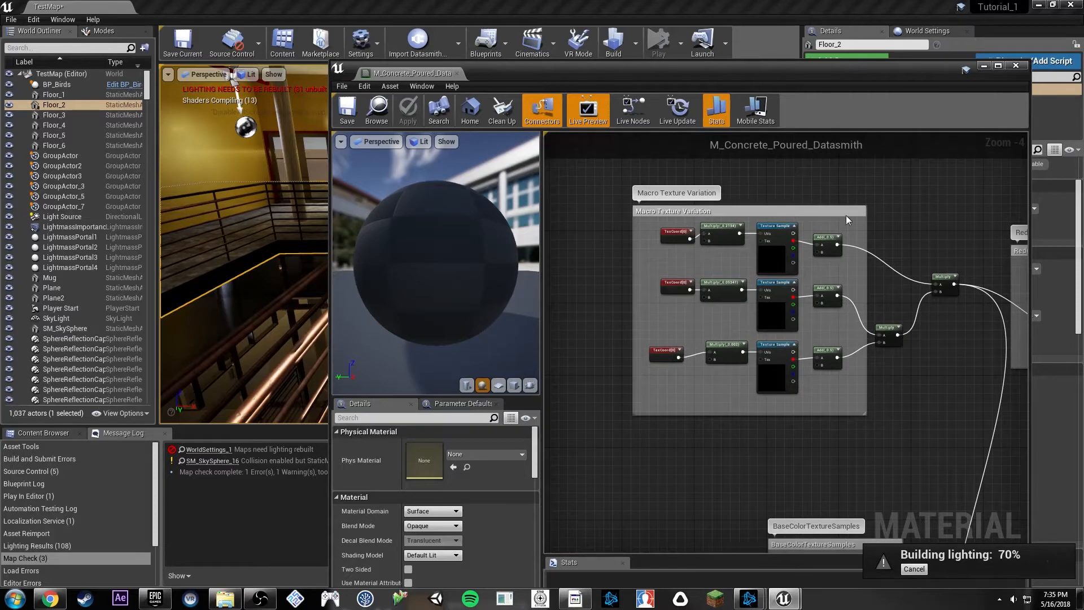
right_drag(846, 221, 766, 211)
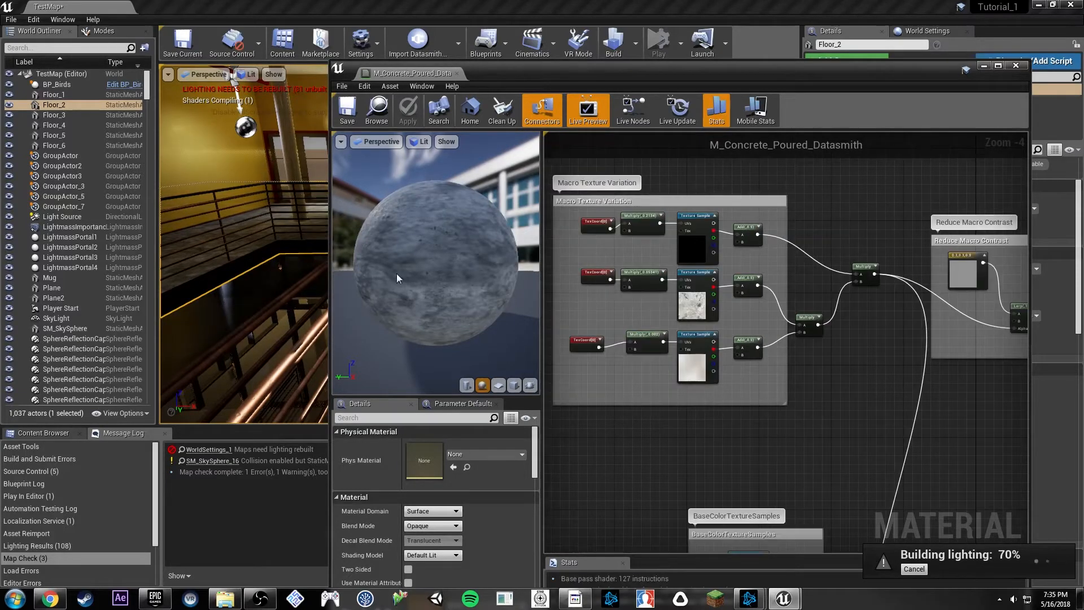
right_drag(825, 254, 657, 231)
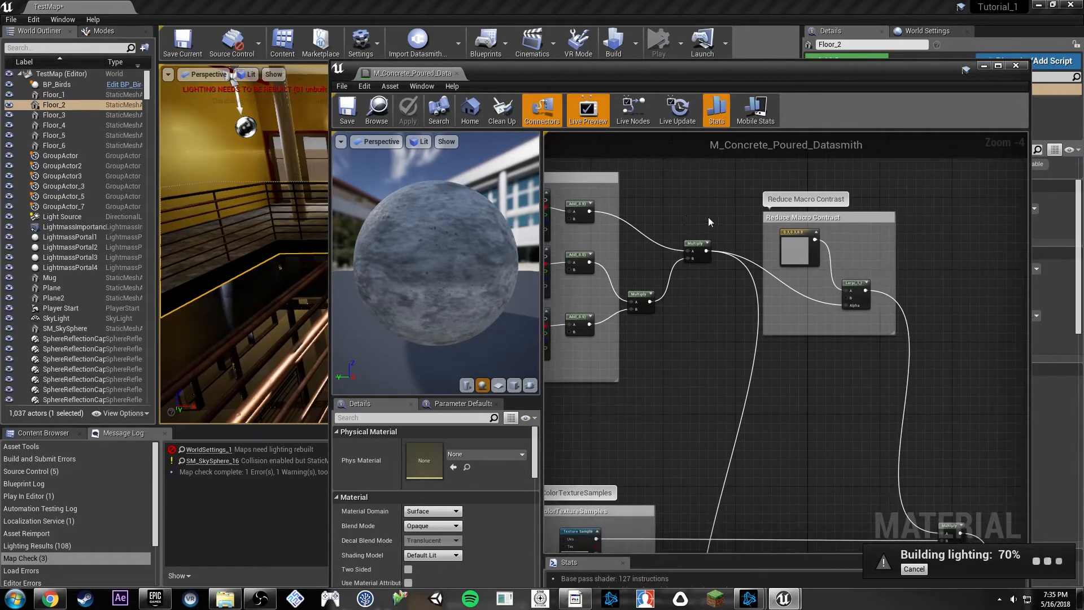
click(792, 249)
scroll(833, 340, up, 2)
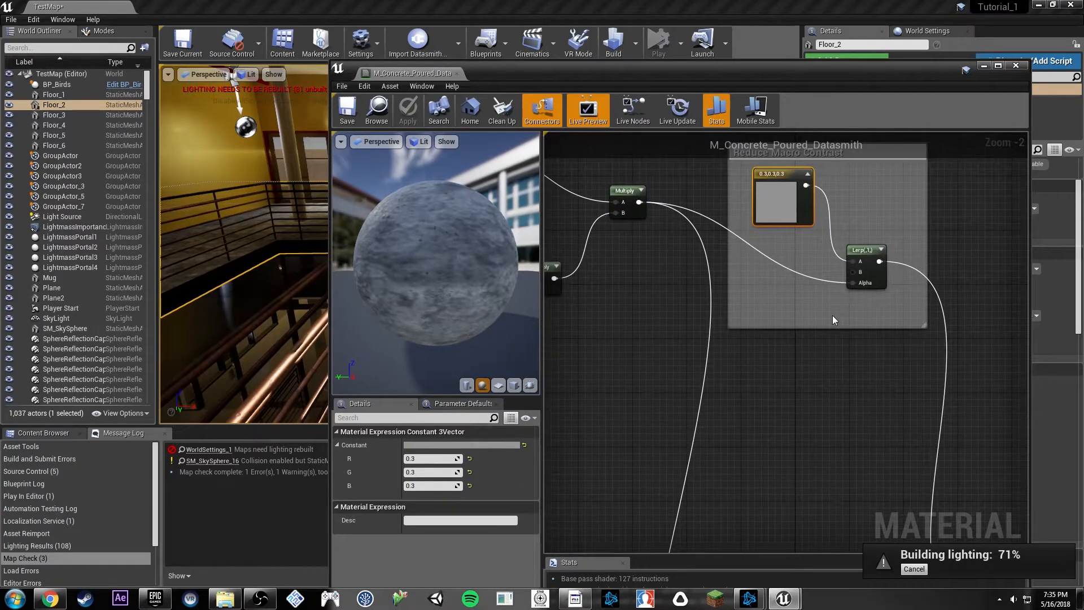
Set the R, G and B values of the Reduce Macro Contrast colour constant to 0.5.
click(432, 460)
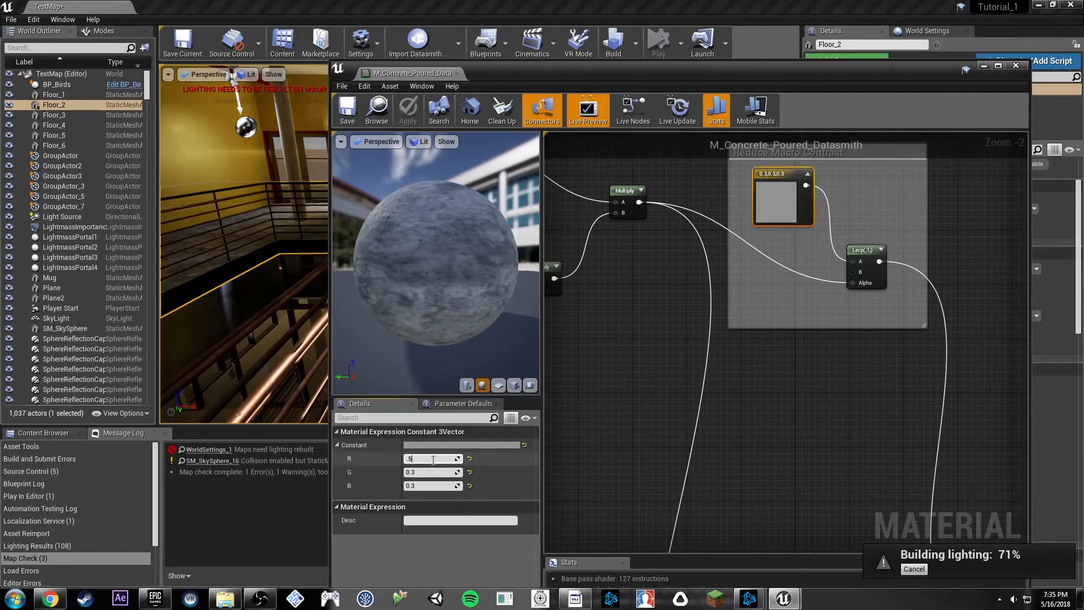
key(Tab)
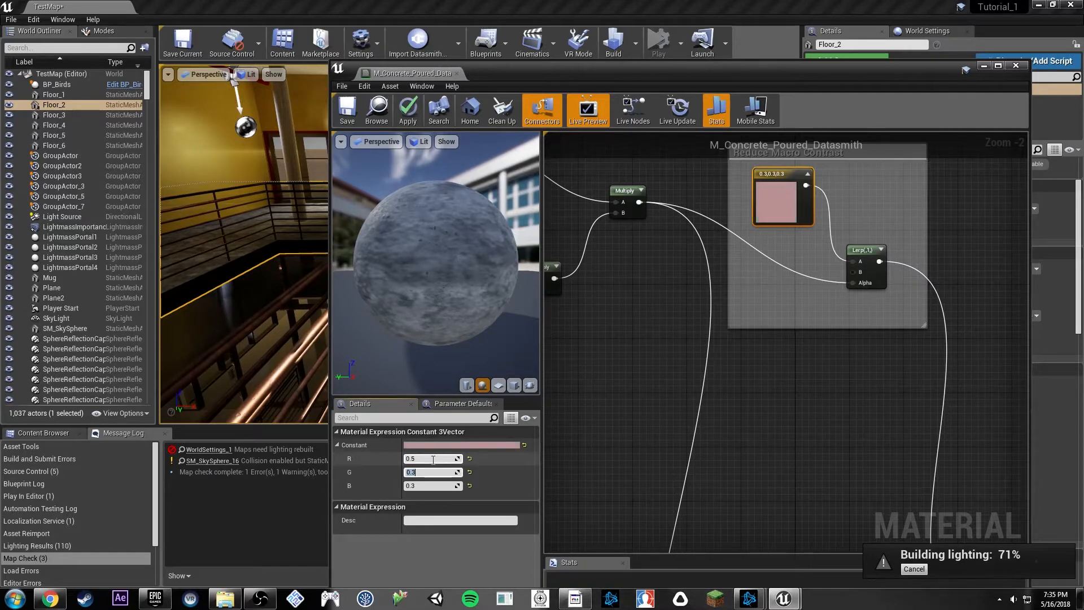
text(.5)
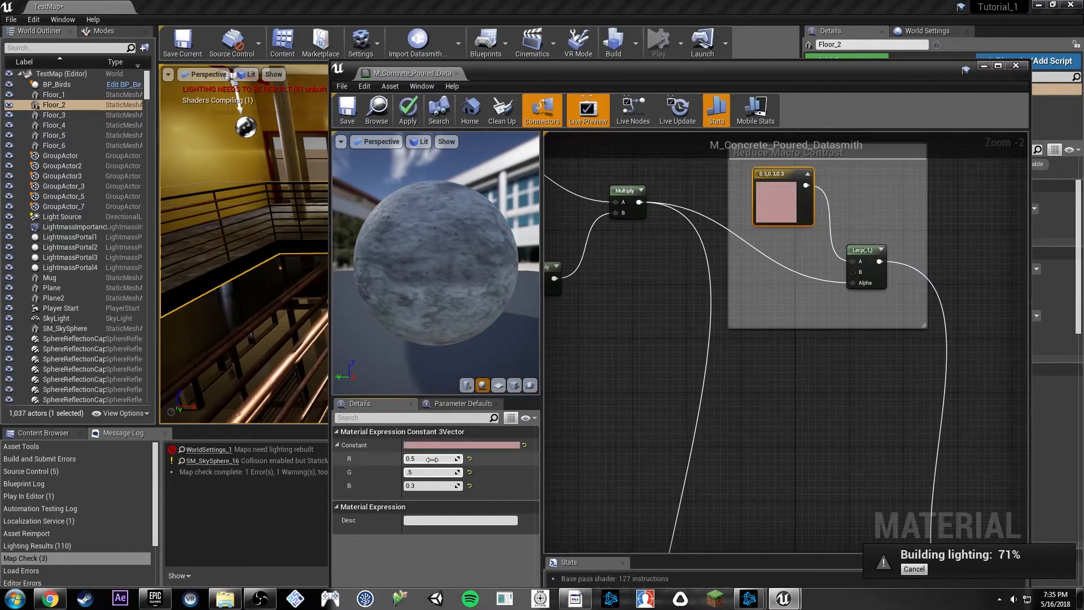
key(Tab)
text(.5)
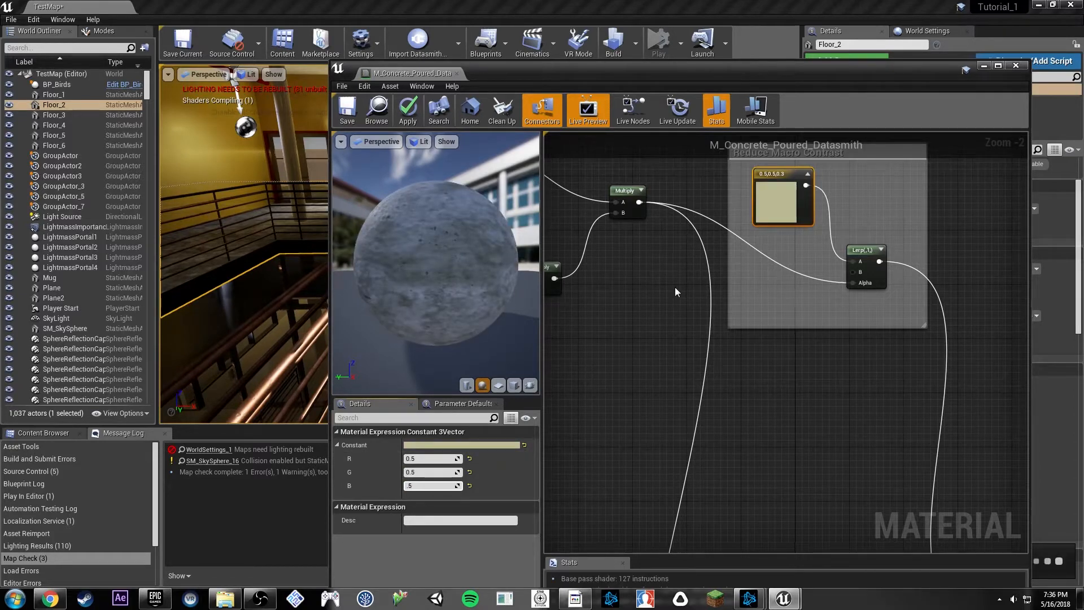
click(545, 358)
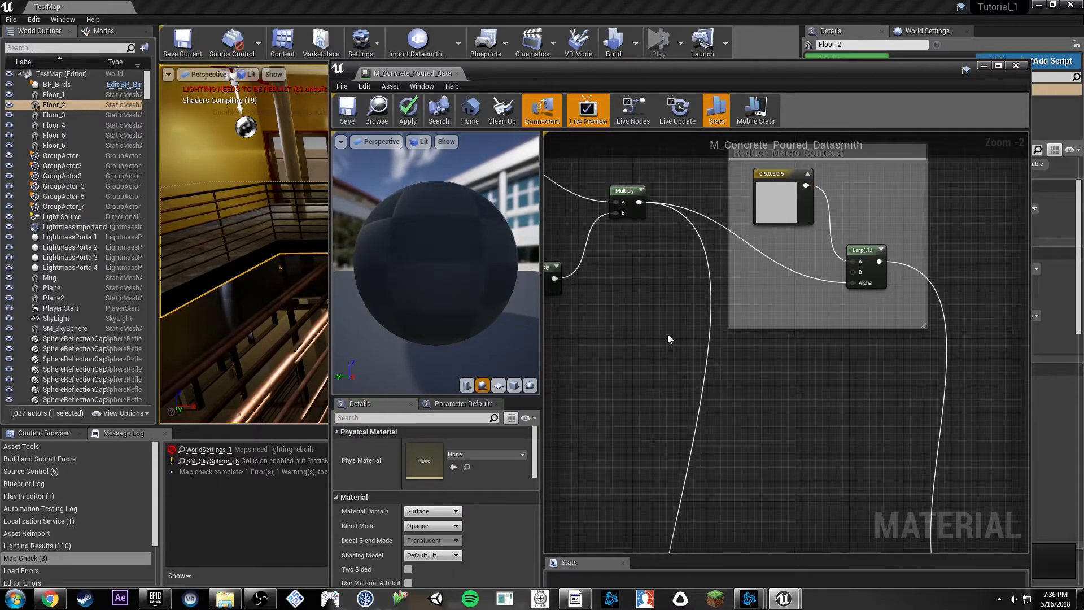
Set the Reduce Macro Contrast colour constant's R, G and B values to 0.75 and save M_Concrete_Poured_Datasmith.
click(790, 195)
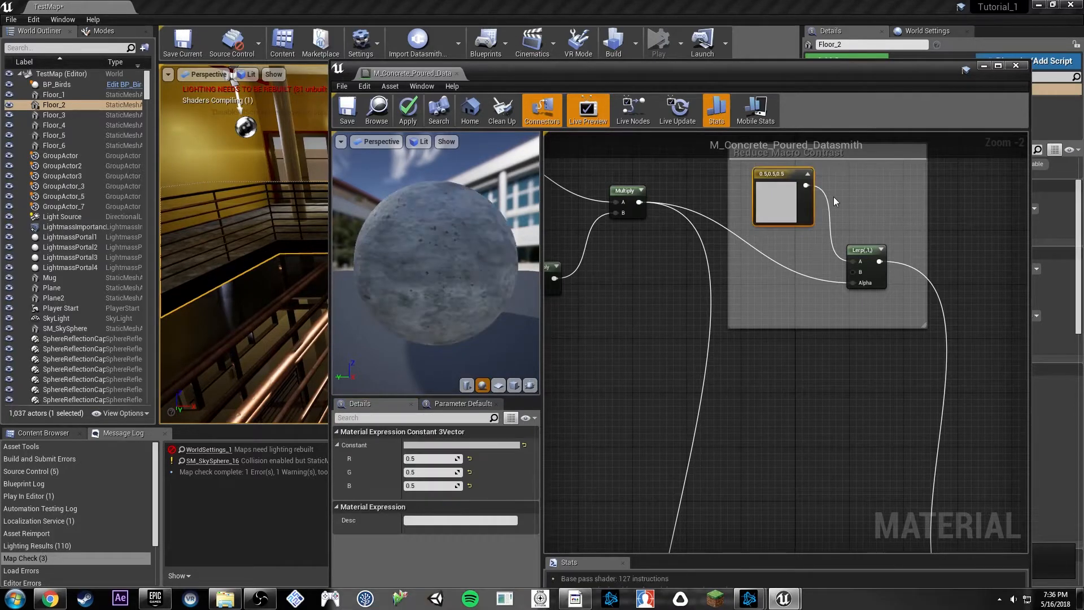
click(439, 458)
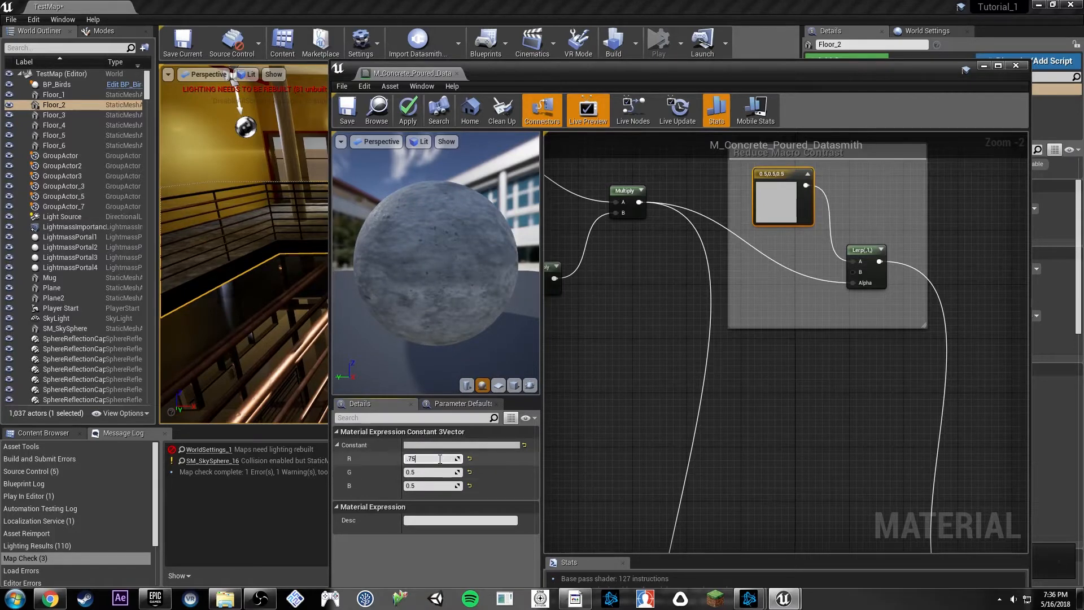
key(Tab)
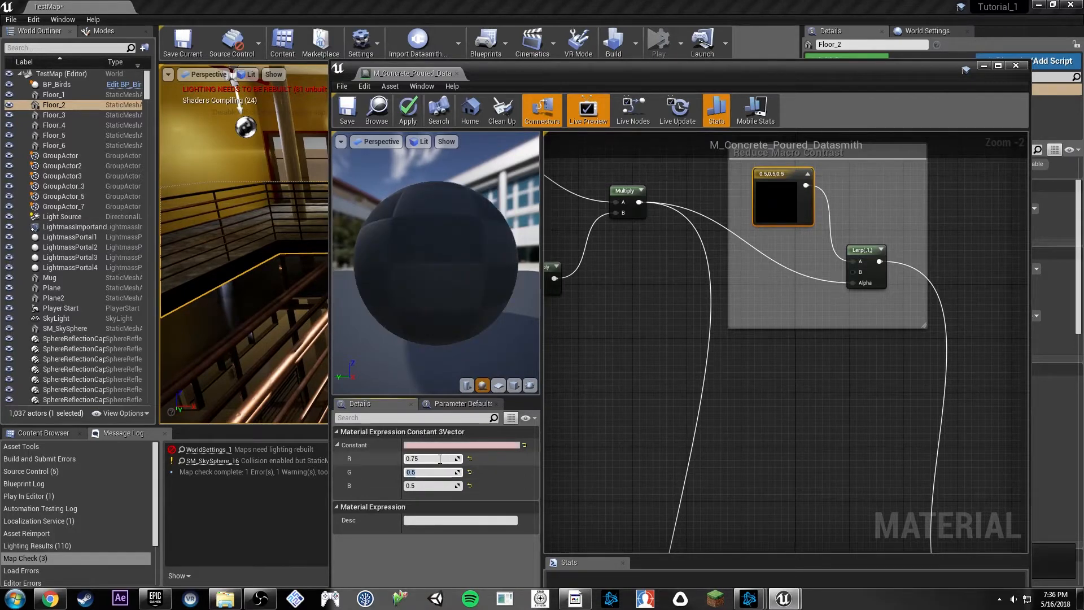
text(0.75)
key(Tab)
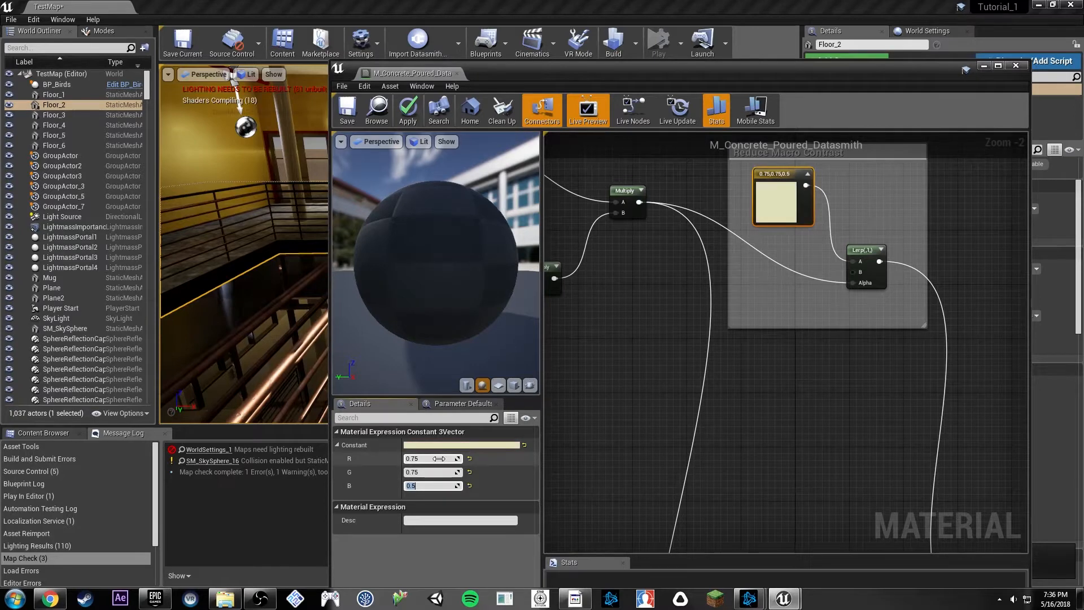
text(0.75)
key(Return)
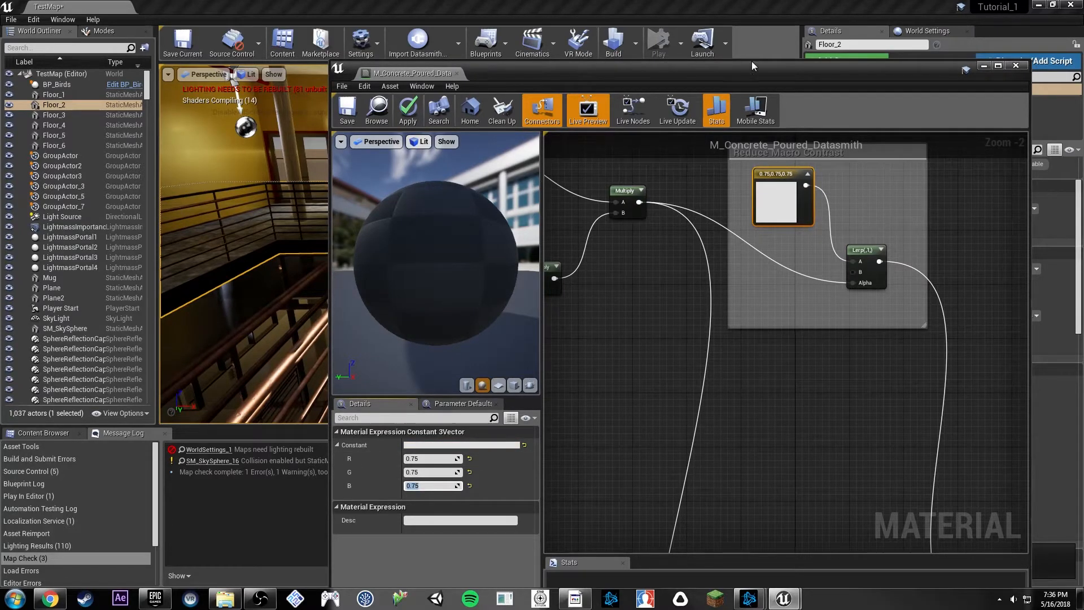
click(347, 122)
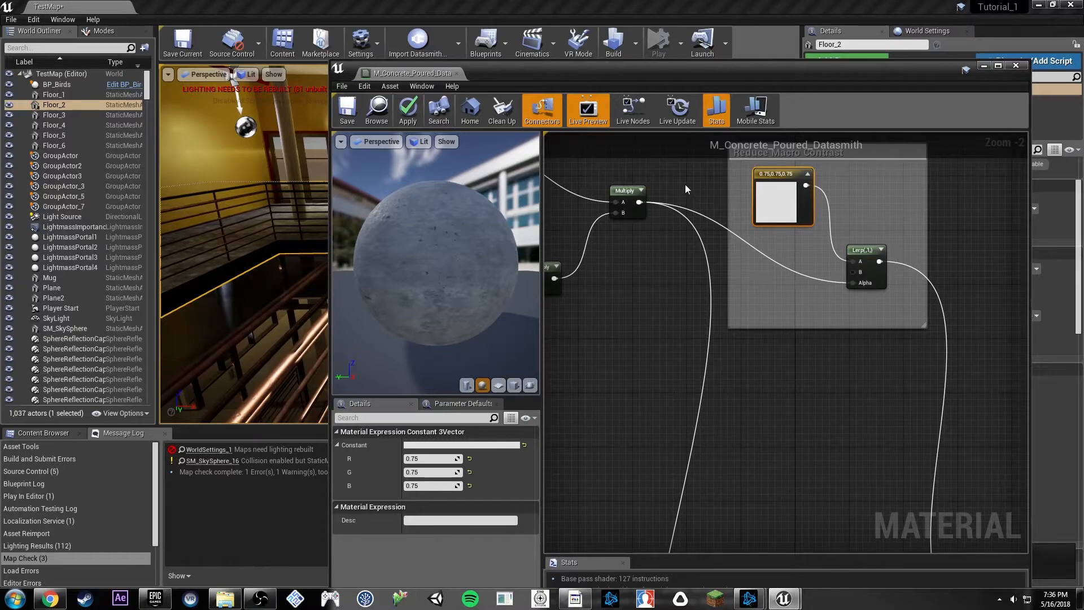
Uncover the level viewport, examine the concrete floor along the railing walkway, and close the material editor.
drag(522, 85, 631, 409)
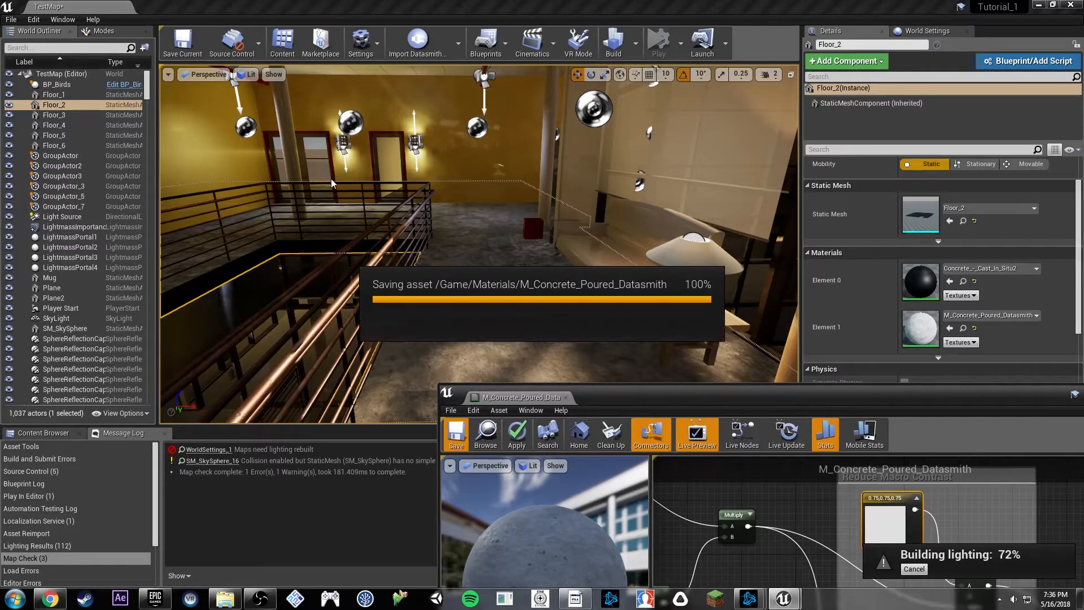
key(w)
right_drag(501, 294, 573, 223)
key(w)
right_drag(496, 232, 480, 233)
scroll(435, 240, up, 3)
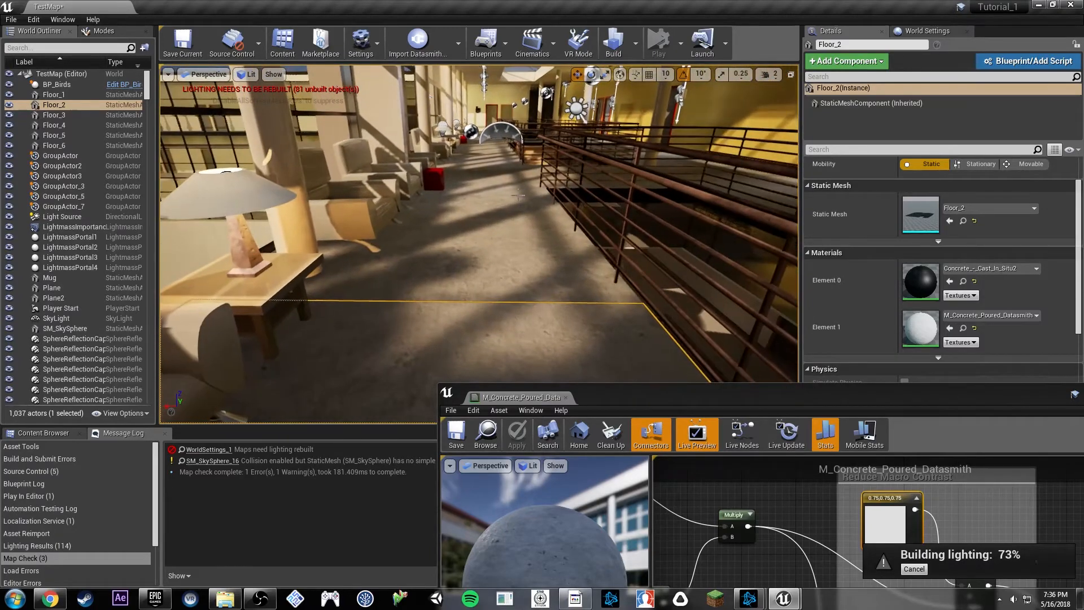
right_drag(518, 195, 525, 152)
key(w)
click(564, 399)
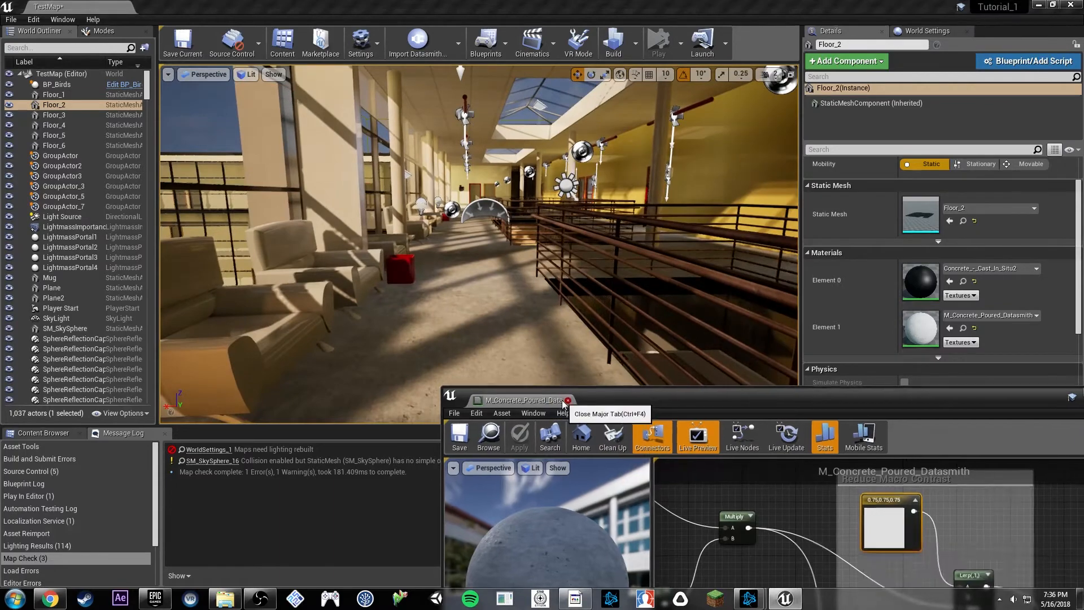
Select a table lamp in the level, frame it, and locate its M_Metal_Bronze material in the Content Browser.
right_drag(564, 401, 446, 402)
key(w)
right_drag(625, 251, 711, 252)
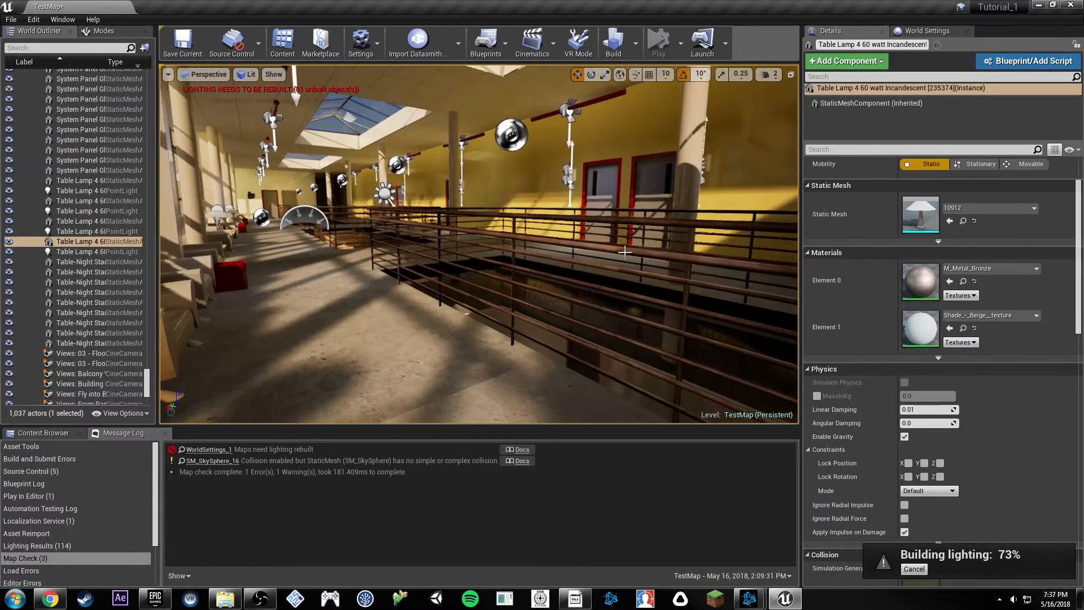
key(f)
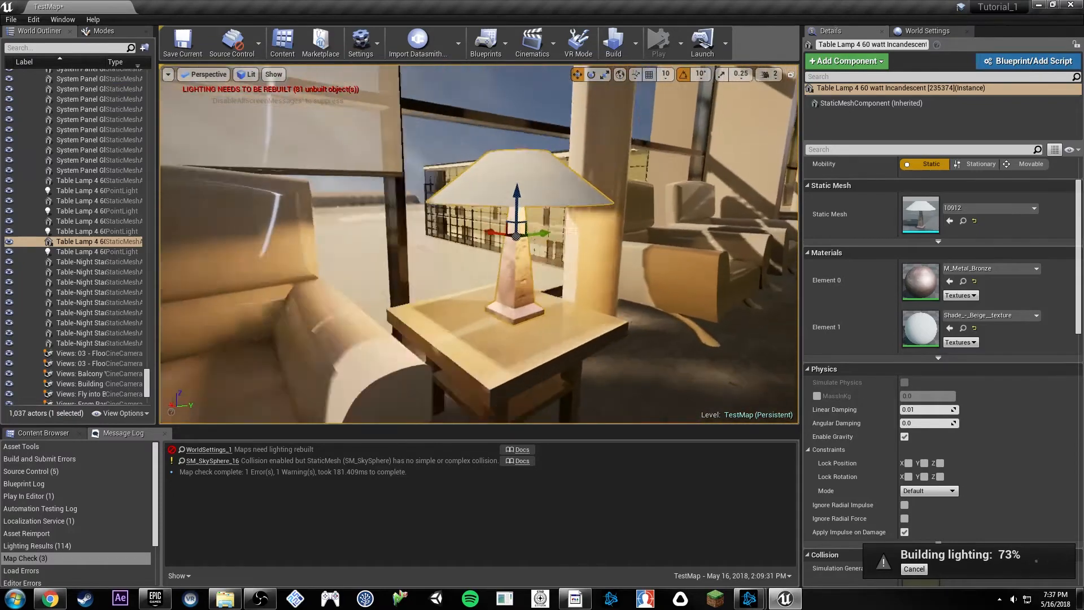
click(963, 281)
Move M_Metal_Bronze from StarterContent/Materials into the project's own Content/Materials folder and open that folder.
right_click(511, 514)
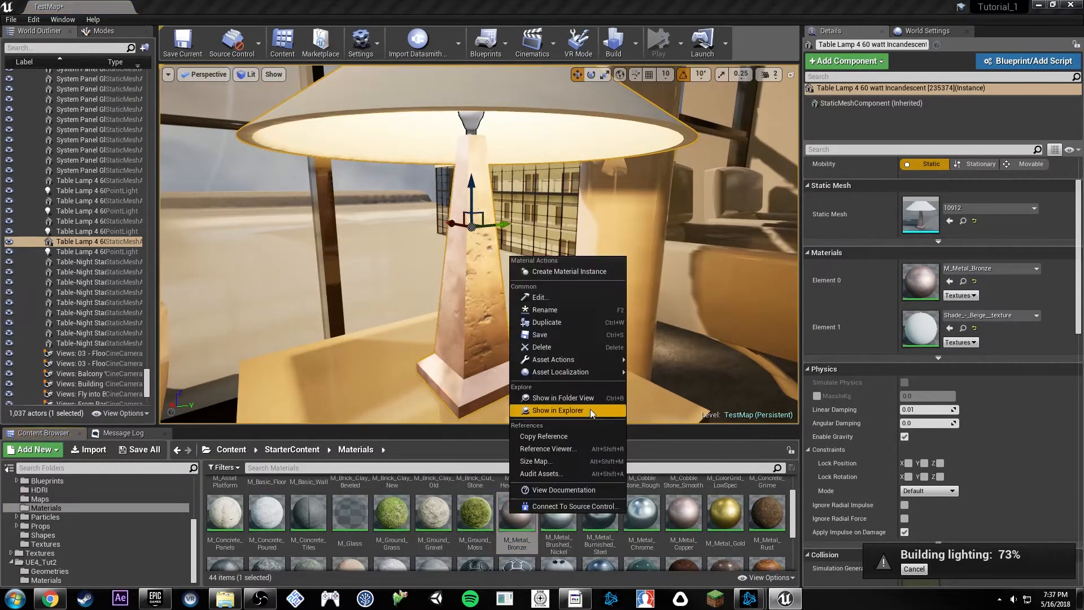
click(591, 410)
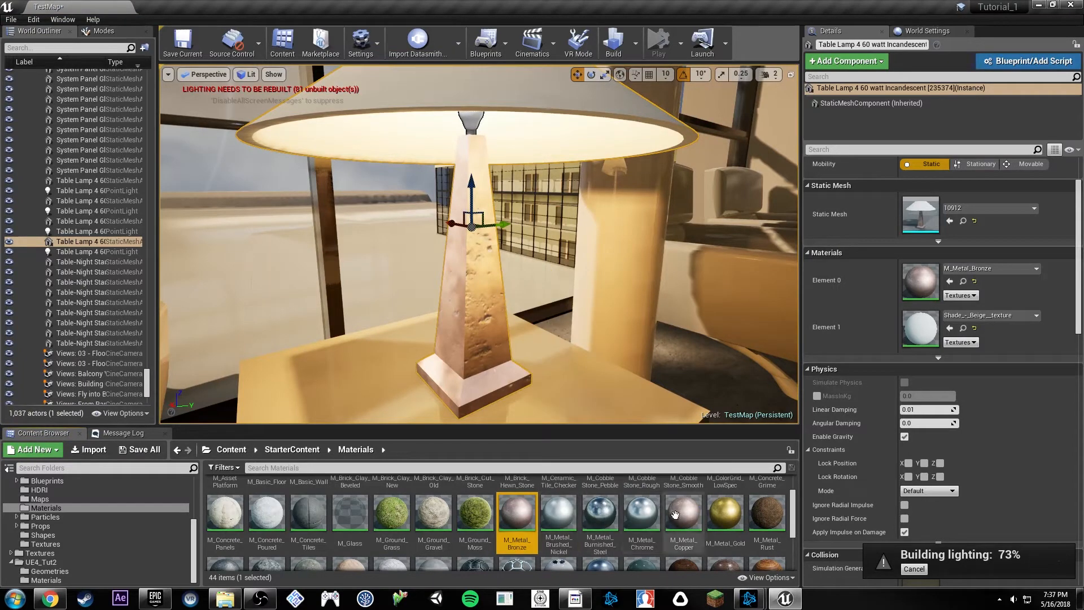
scroll(121, 501, up, 4)
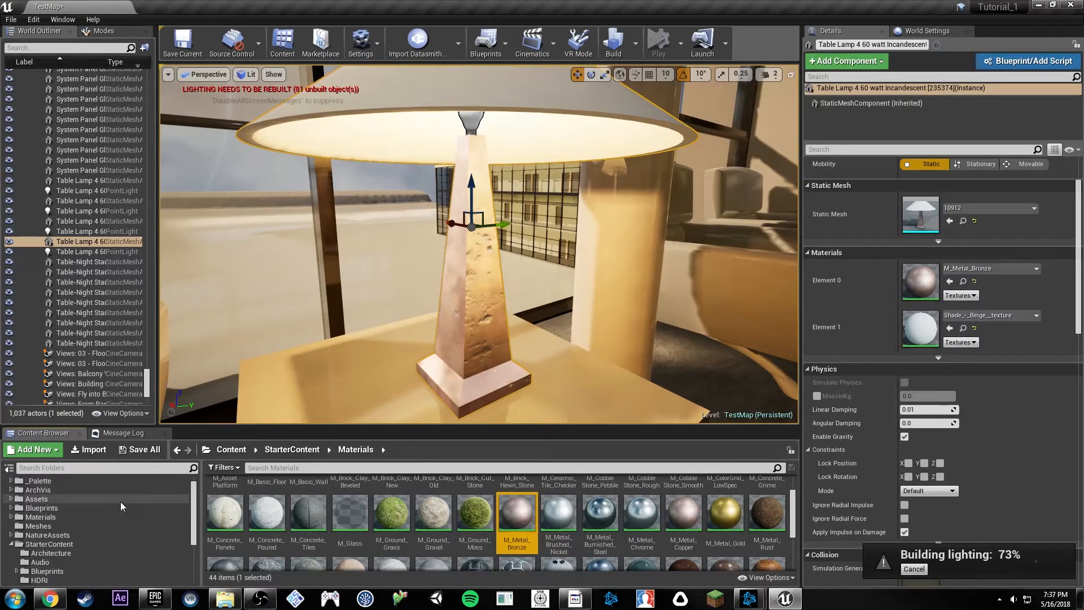
drag(517, 513, 70, 532)
click(129, 557)
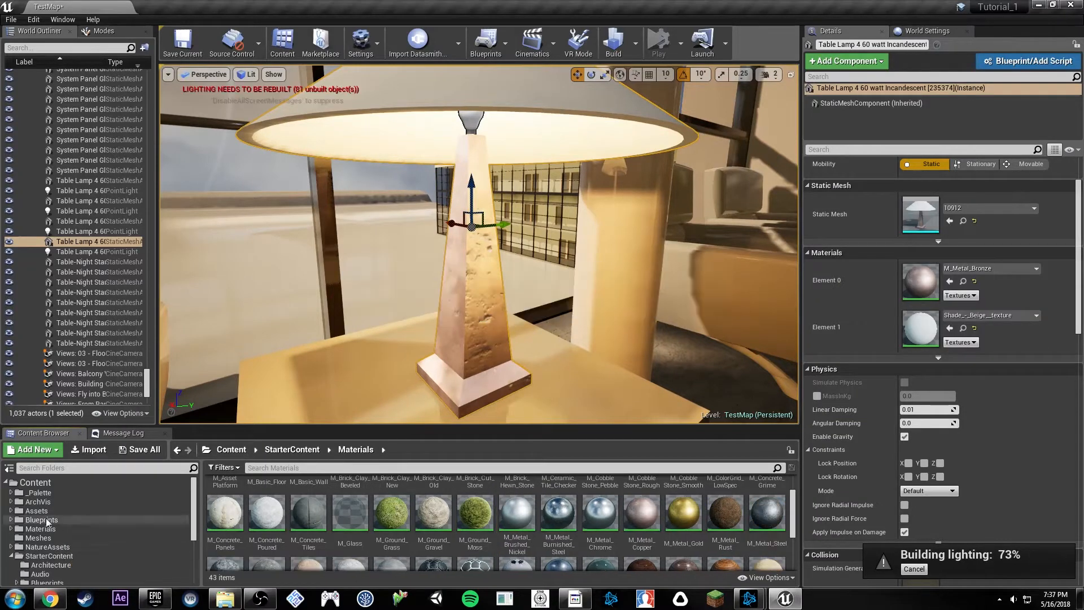
click(40, 529)
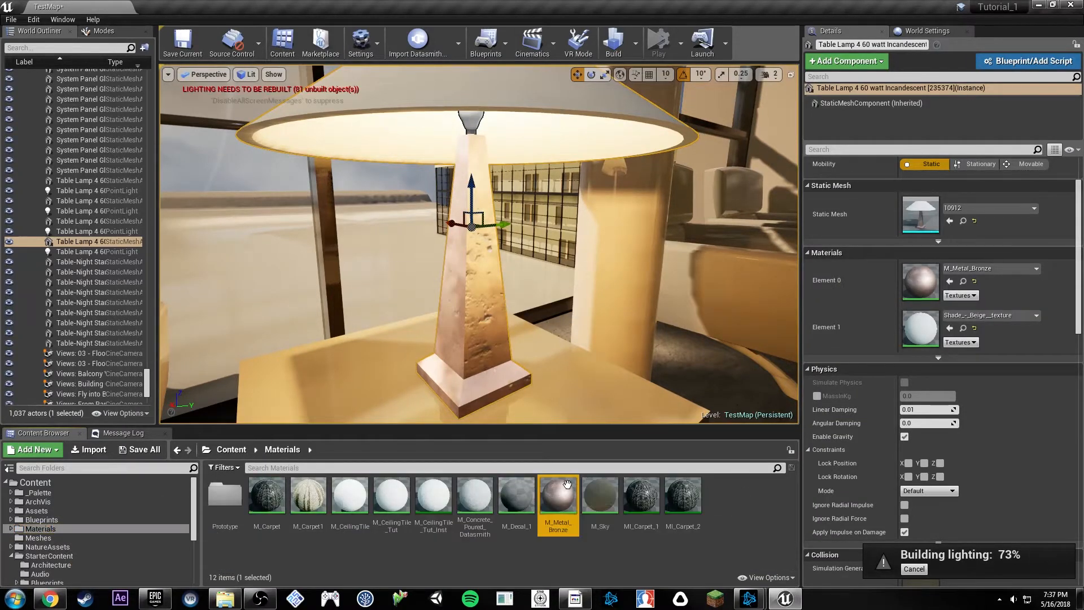
Open M_Metal_Bronze for editing beside the lamp view and bring its Reduce Macro Contrast group into view.
double_click(566, 484)
drag(710, 381, 801, 69)
right_drag(831, 206, 957, 271)
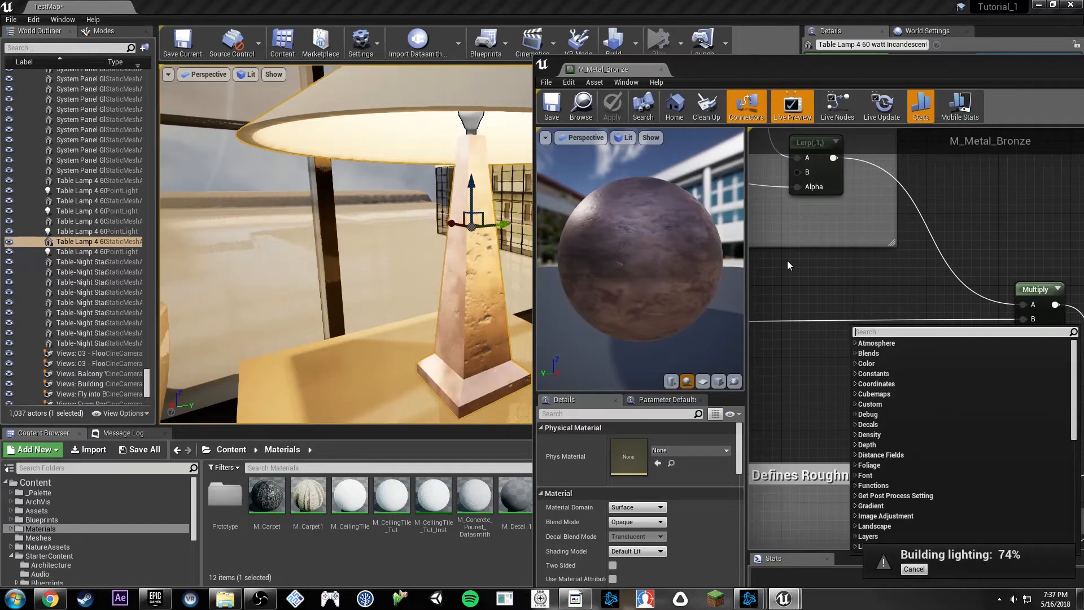
click(789, 262)
right_drag(785, 268, 1050, 414)
right_drag(913, 295, 987, 466)
scroll(1004, 429, down, 3)
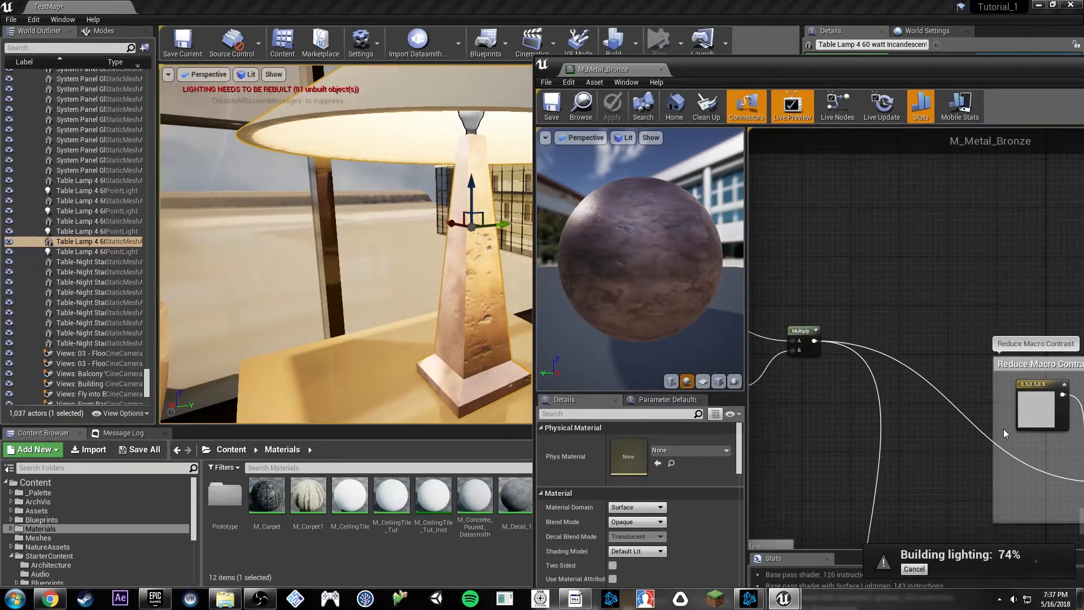
right_drag(818, 416, 1070, 395)
right_drag(935, 378, 769, 333)
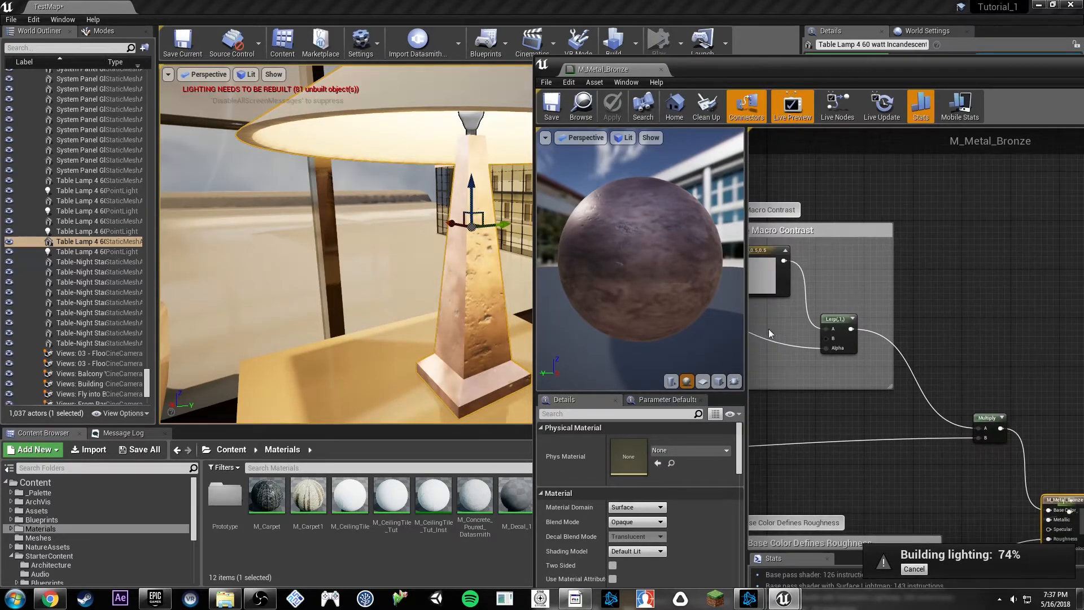
right_drag(905, 387, 1080, 355)
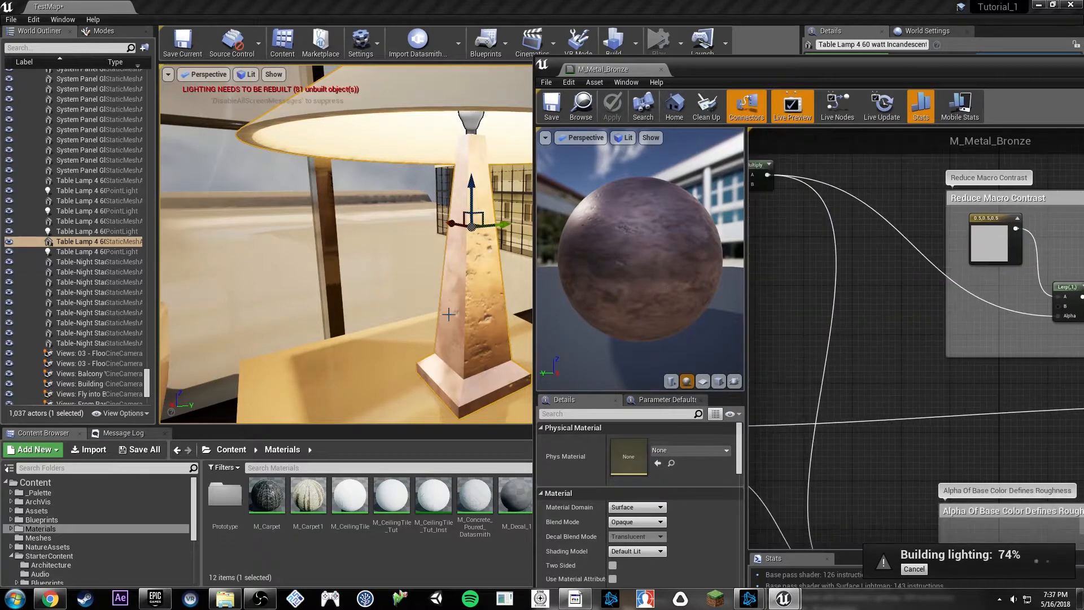
right_drag(908, 263, 849, 284)
Set the R, G and B values of M_Metal_Bronze's Reduce Macro Contrast constant to 0.65.
click(936, 260)
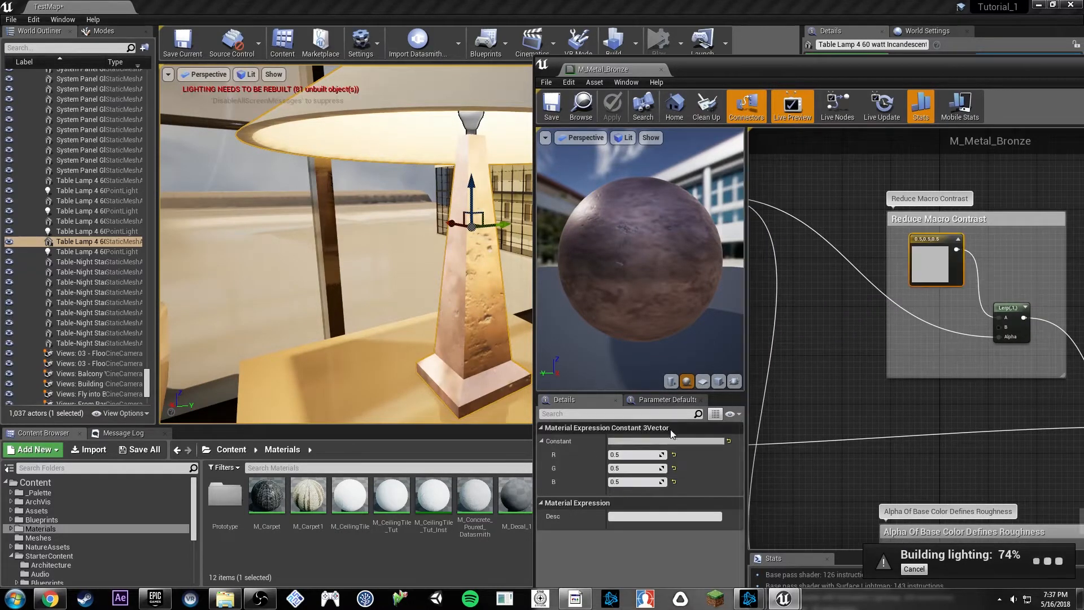
click(623, 454)
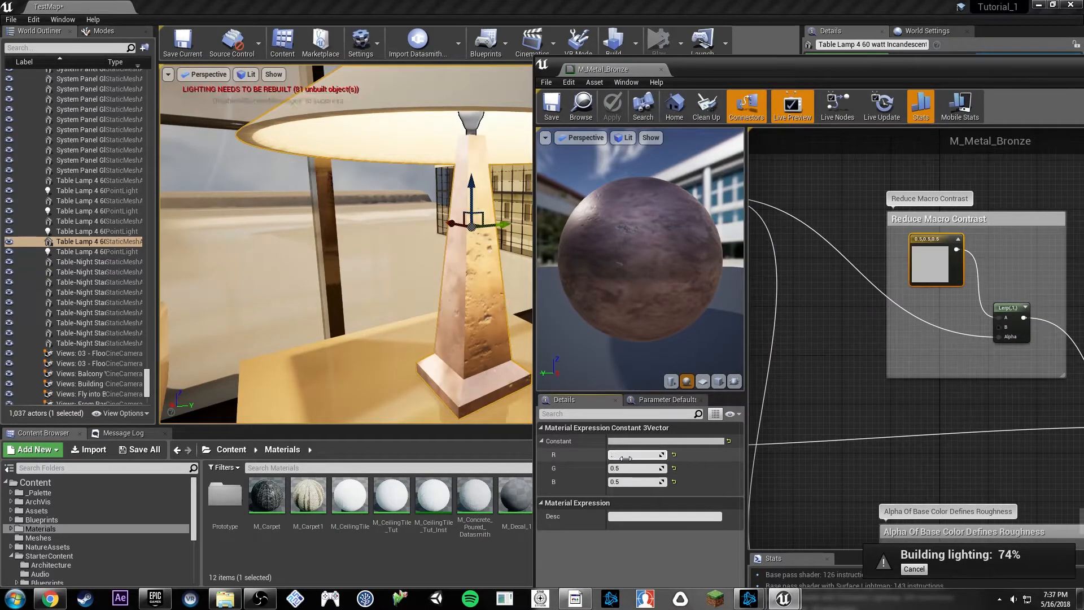
text(.65)
key(Tab)
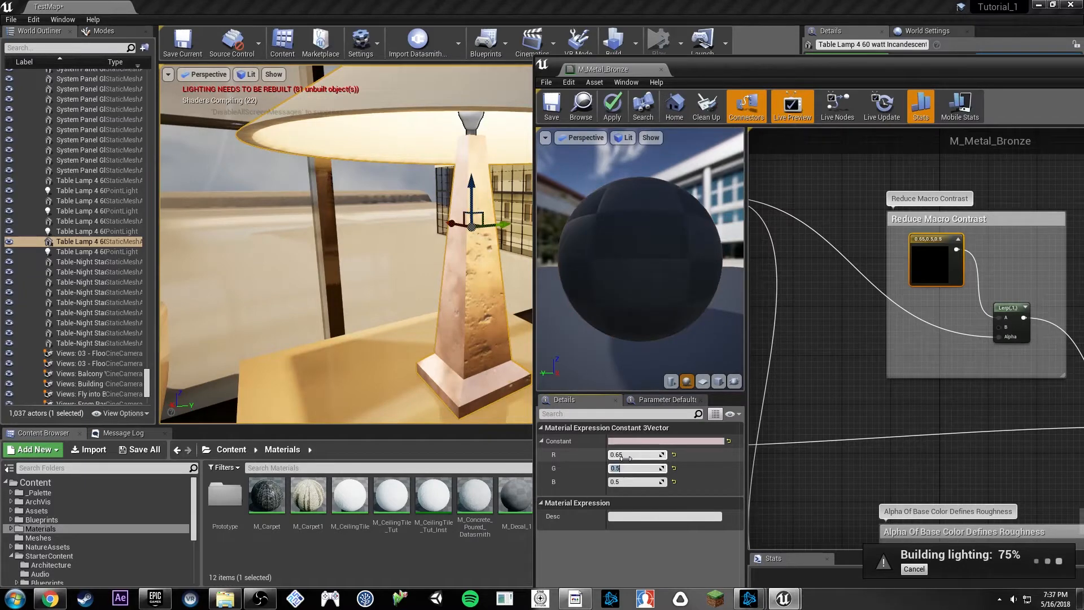
text(0.65)
key(Tab)
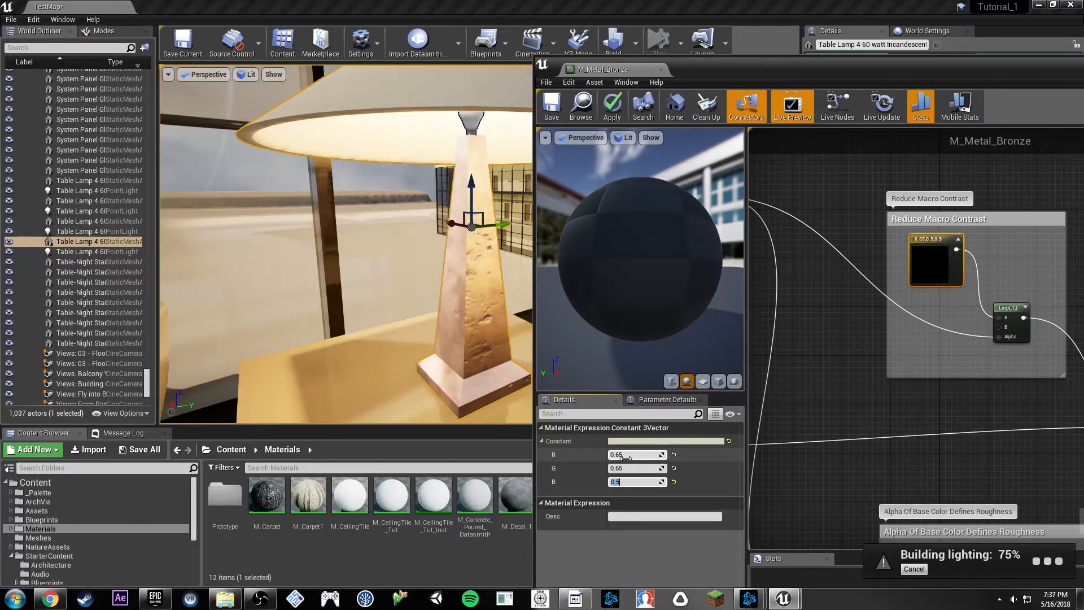
text(.65)
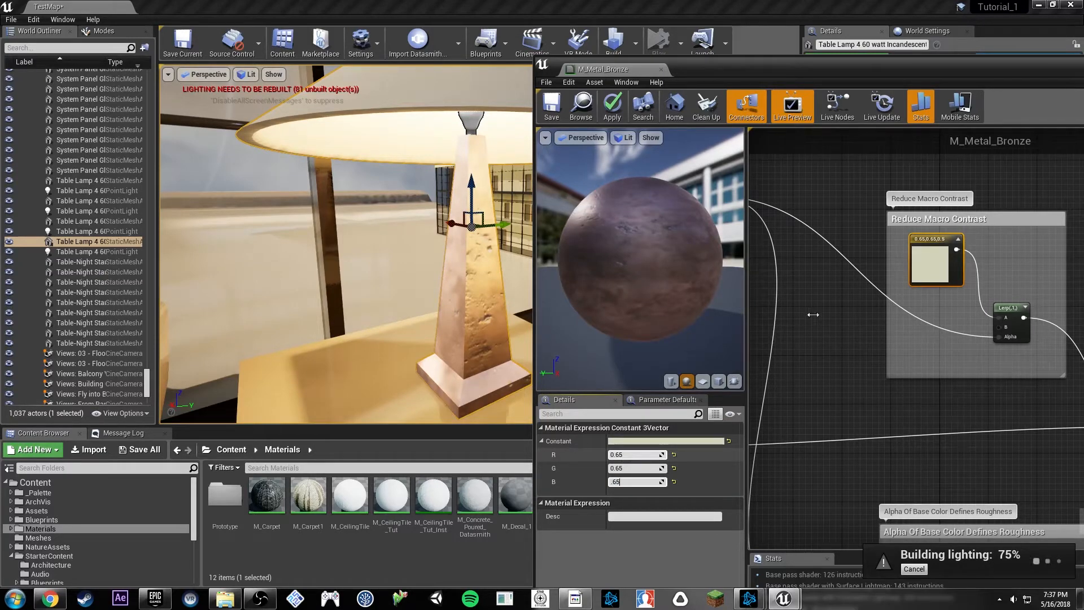
key(Return)
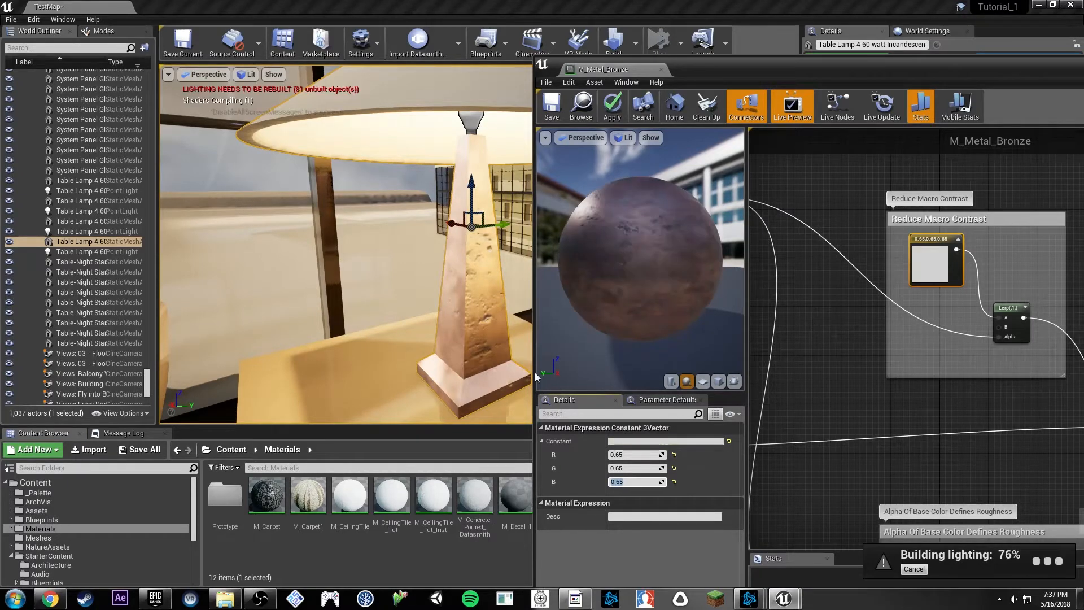
Inspect the Texture Sample in BaseColorTextureSamples and locate its T_Metal_Copper_D texture in the Content Browser.
right_drag(820, 358, 1029, 252)
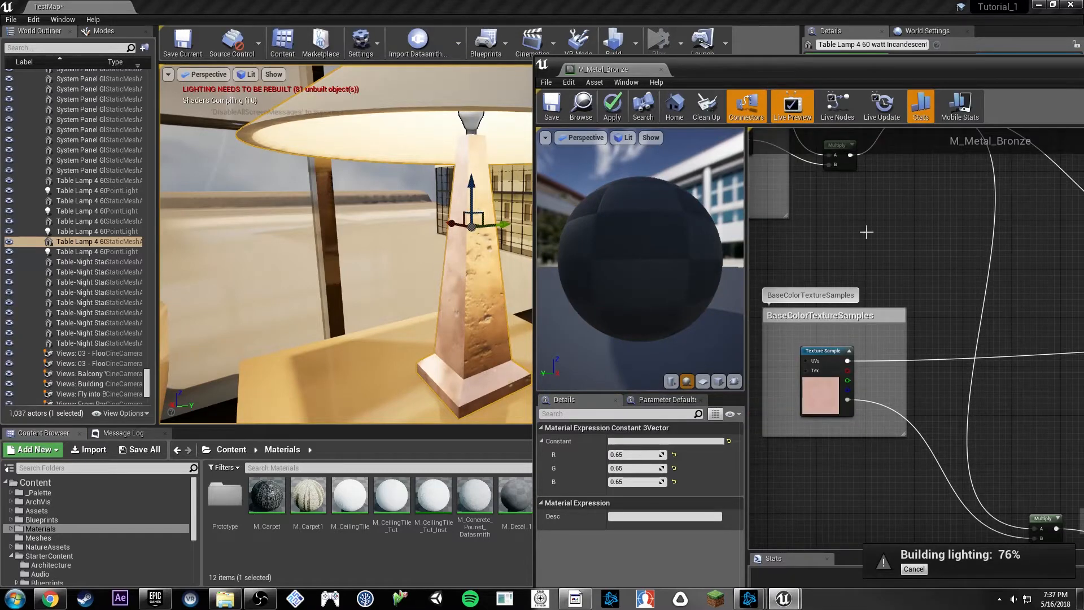
click(794, 391)
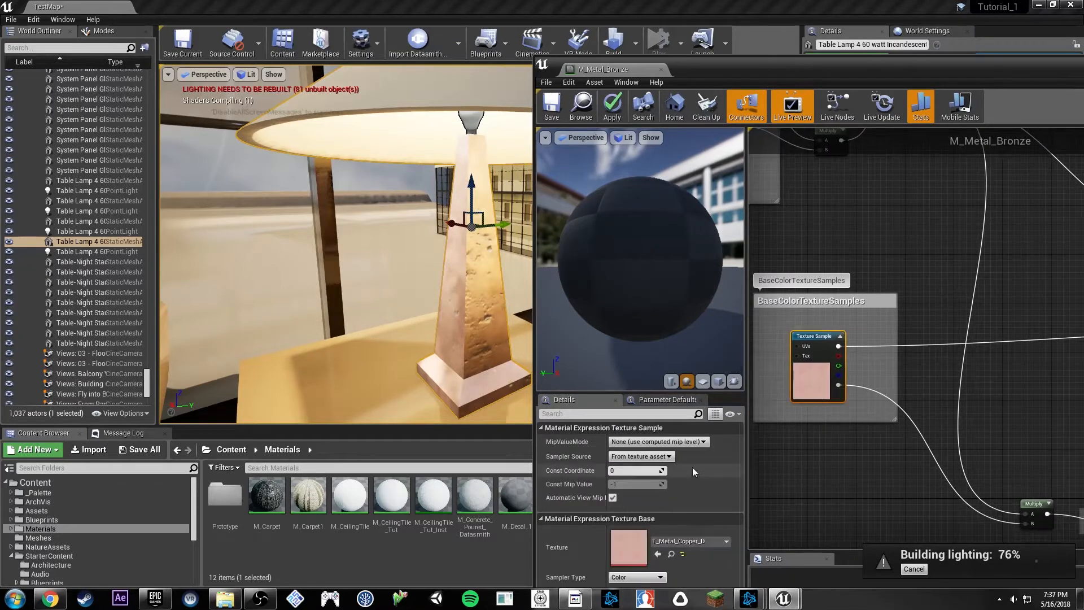
right_drag(845, 453, 891, 366)
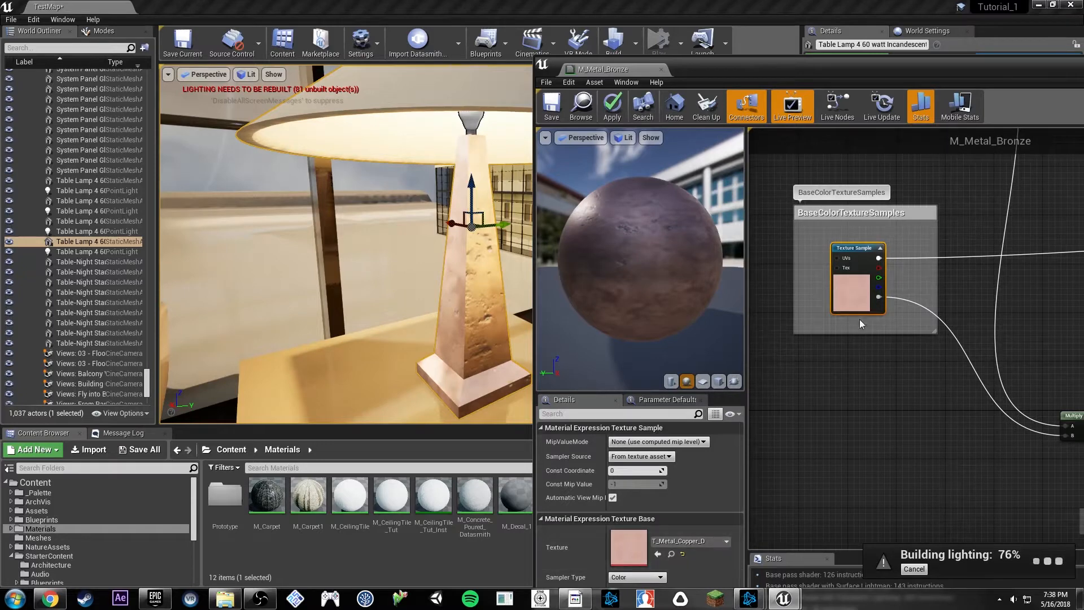
click(671, 554)
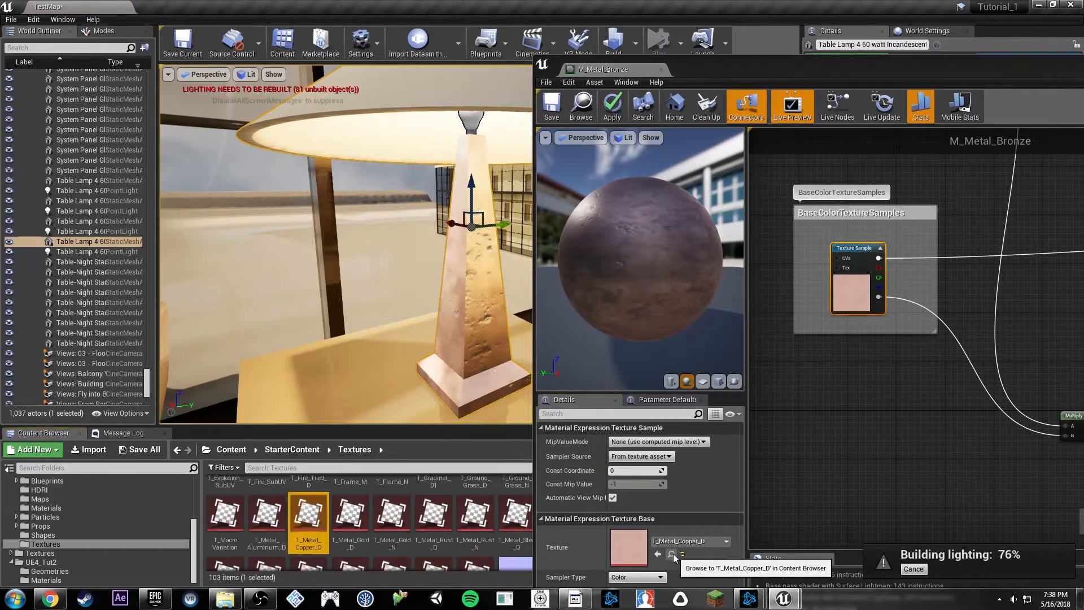
Duplicate the T_Metal_Copper_D texture and name the copy T_Metal_Bronze_D.
right_click(313, 511)
mouse_move(348, 377)
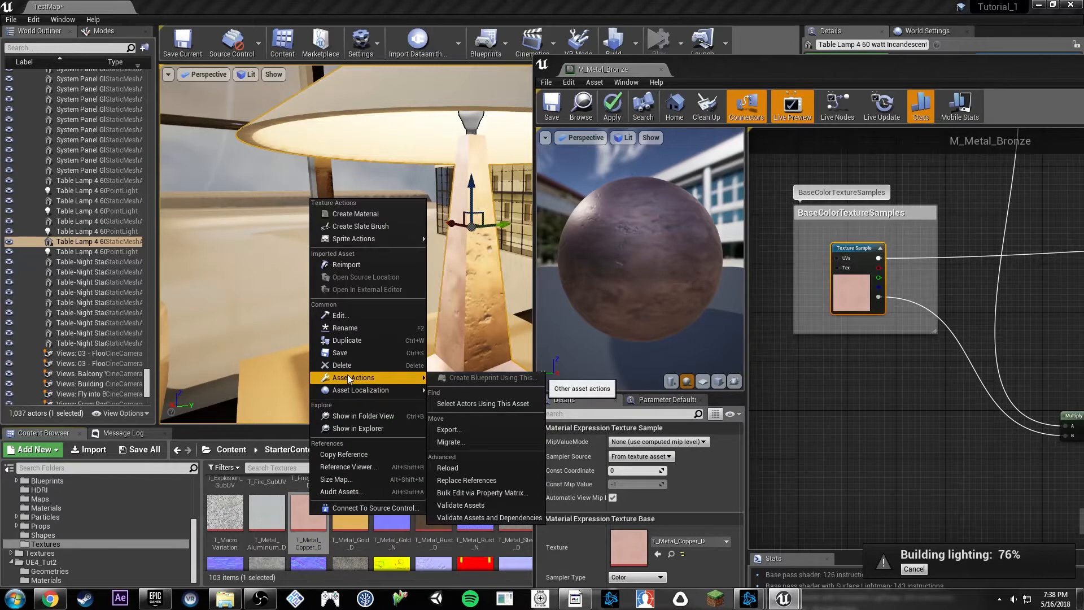
click(358, 337)
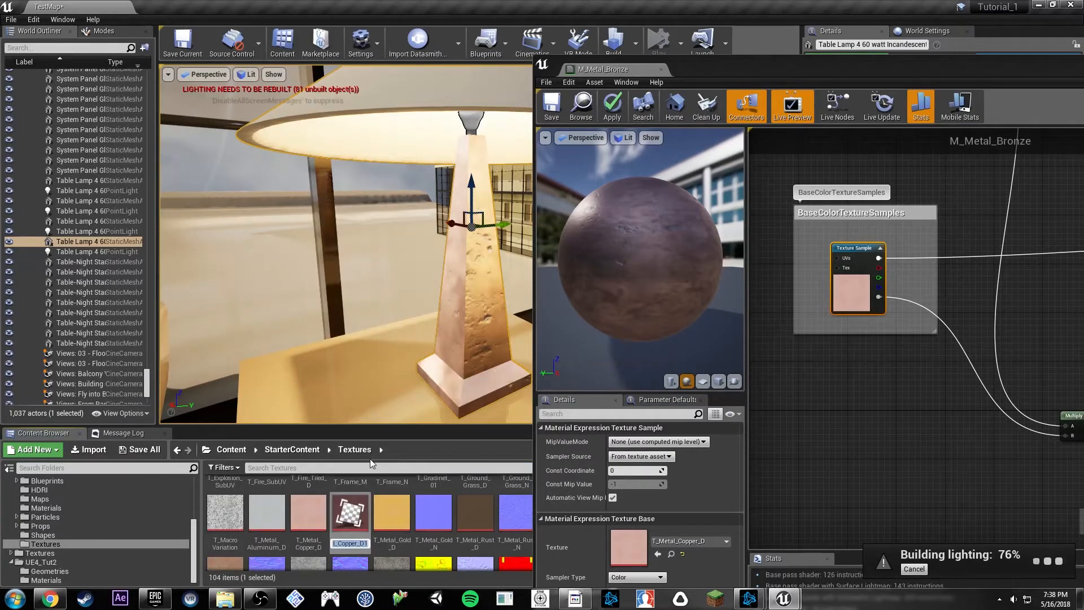
key(Right)
key(BackSpace)
key(Left)
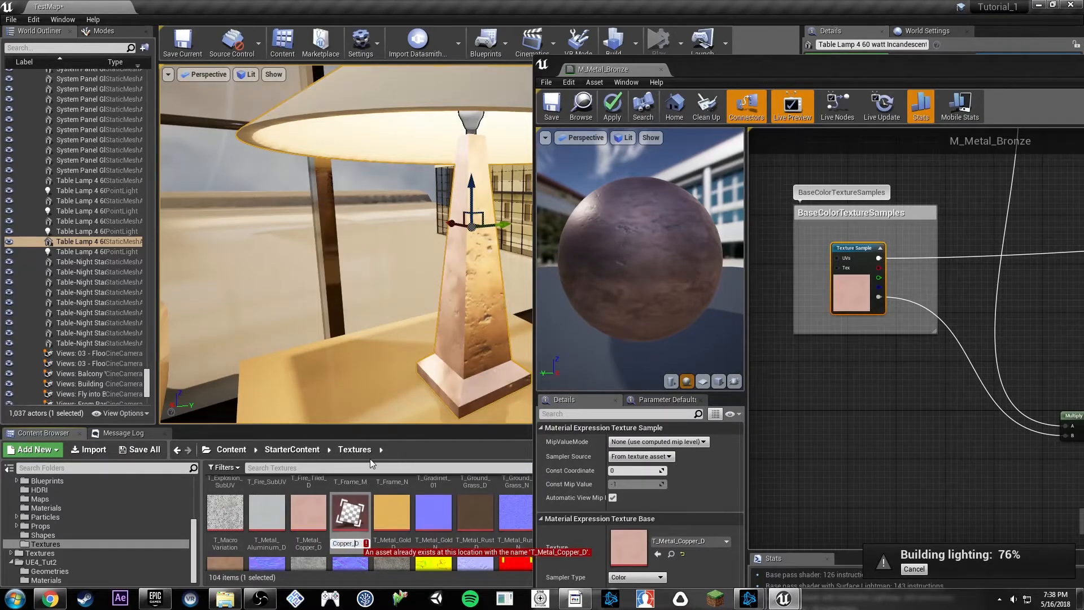
key(BackSpace)
key(BackSpace)
key(BackSpace)
key(BackSpace)
key(BackSpace)
key(BackSpace)
text(Bronze)
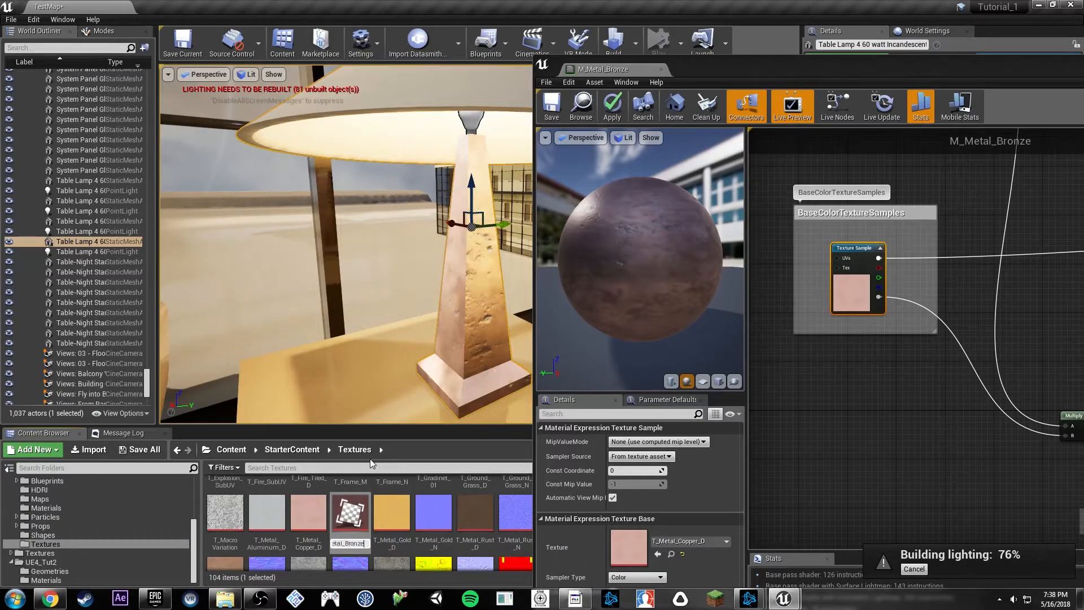
key(Return)
Move T_Metal_Bronze_D from StarterContent/Textures into the project's own Content/Textures folder and open that folder.
scroll(39, 529, up, 4)
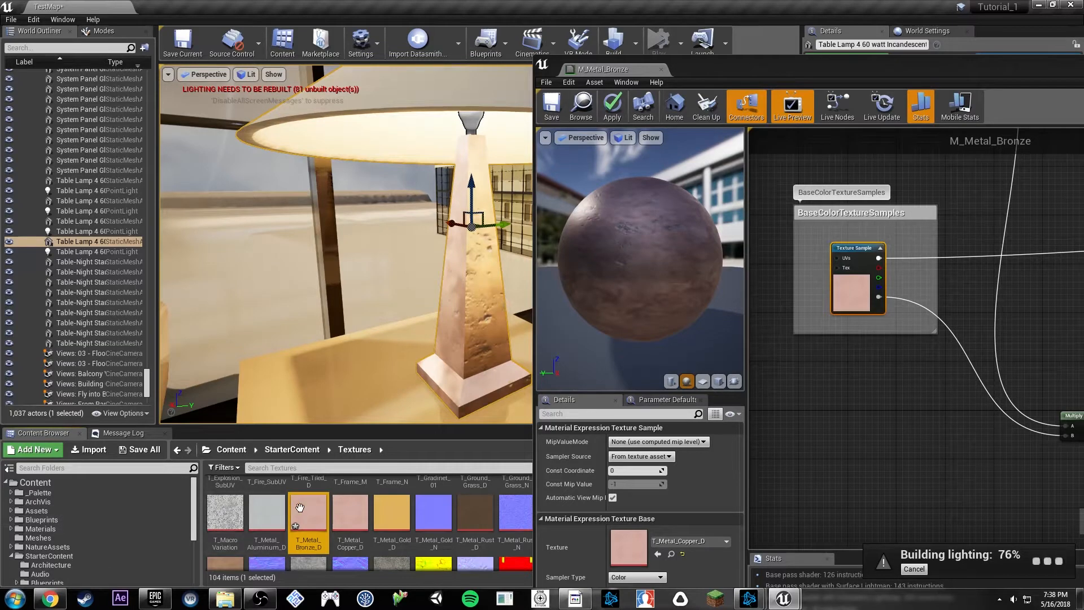
mouse_move(301, 518)
mouse_down()
mouse_move(169, 537)
mouse_move(104, 531)
mouse_move(271, 528)
mouse_move(305, 507)
mouse_up()
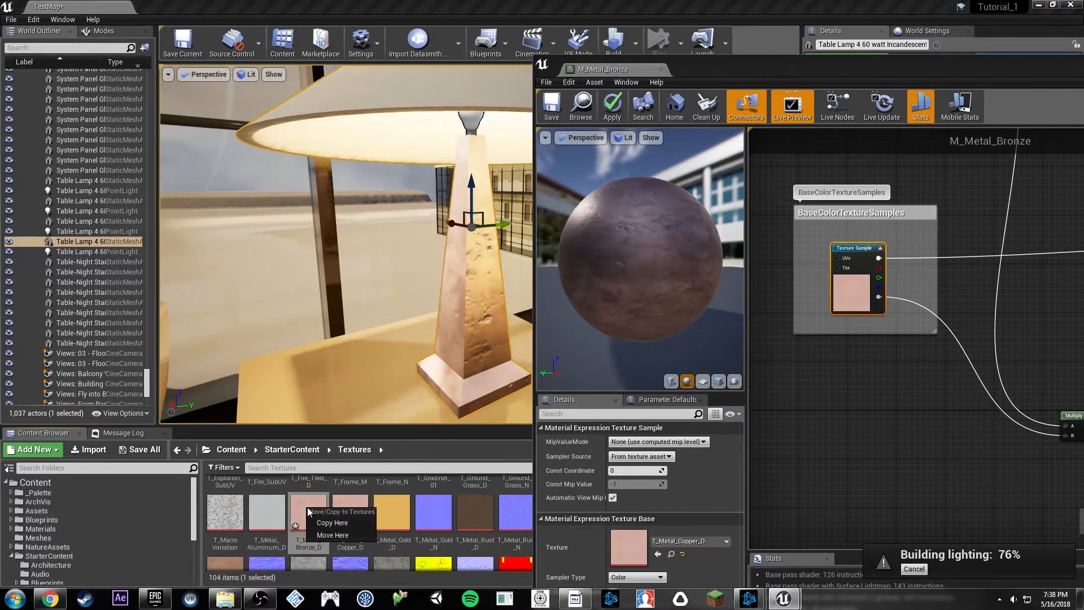
click(400, 516)
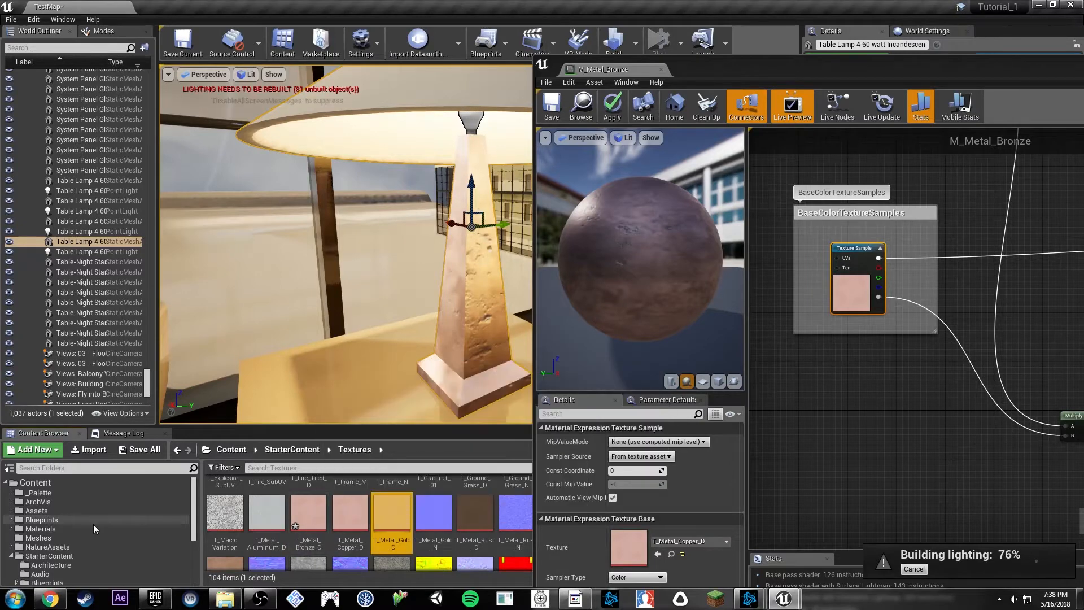
scroll(94, 524, down, 4)
drag(296, 524, 69, 554)
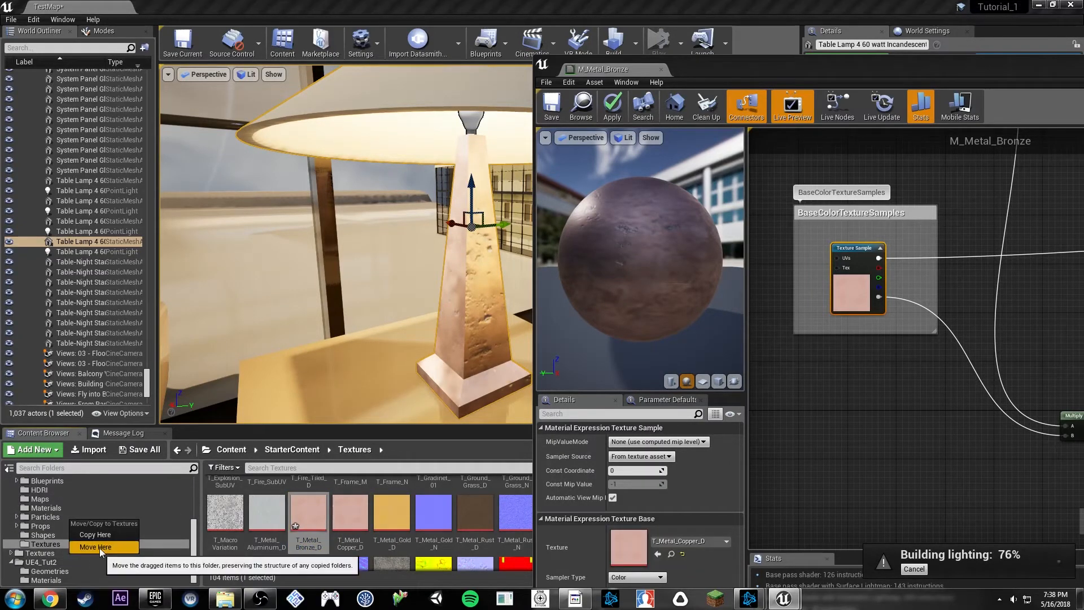
click(99, 548)
click(41, 553)
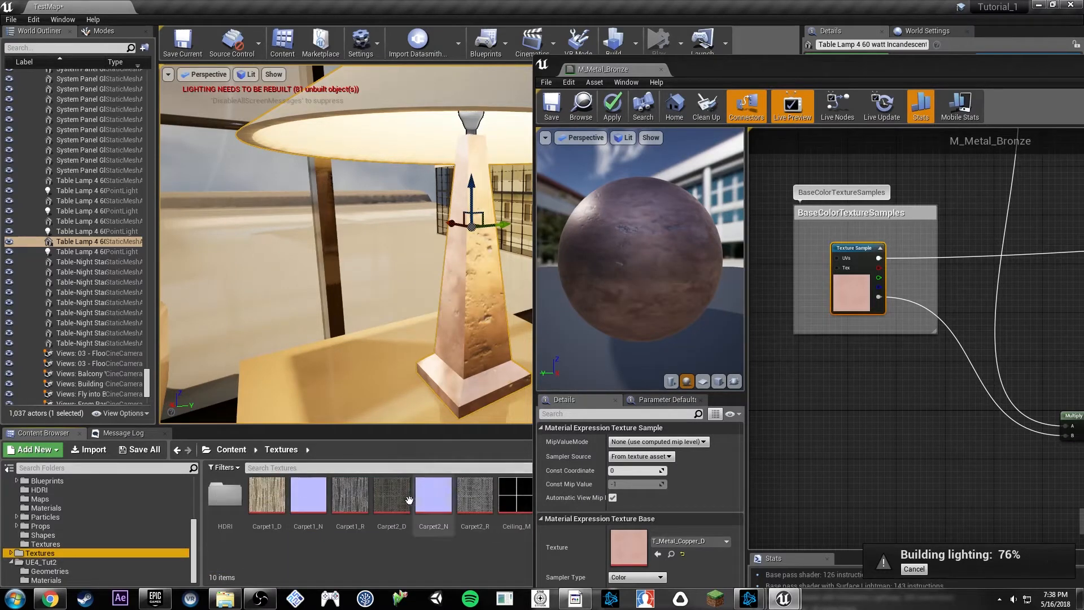
Assign T_Metal_Bronze_D as the texture of the Texture Sample in BaseColorTextureSamples.
drag(756, 66, 776, 66)
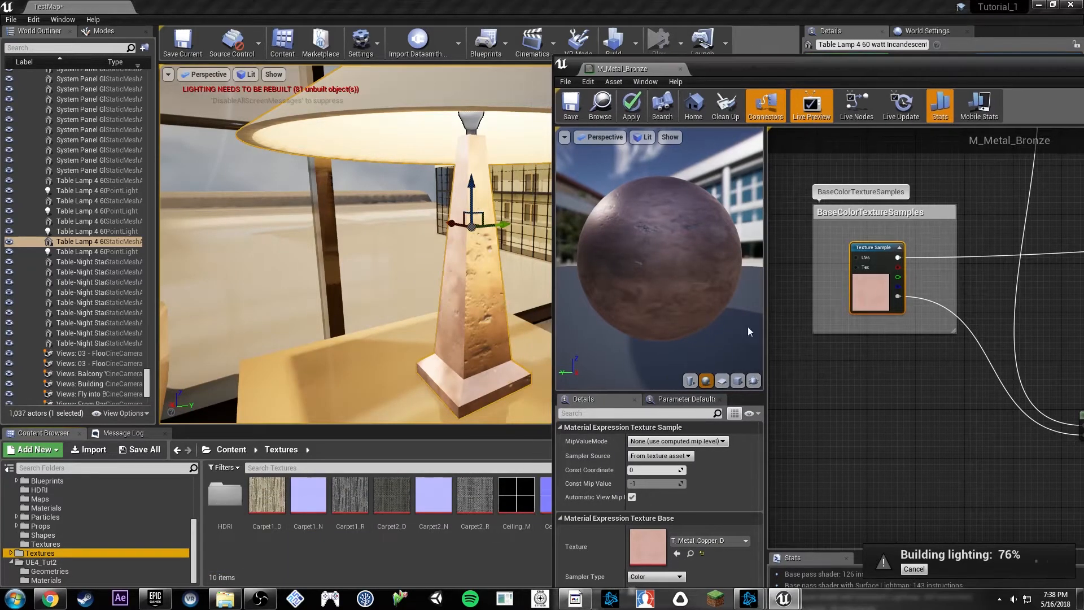
click(706, 543)
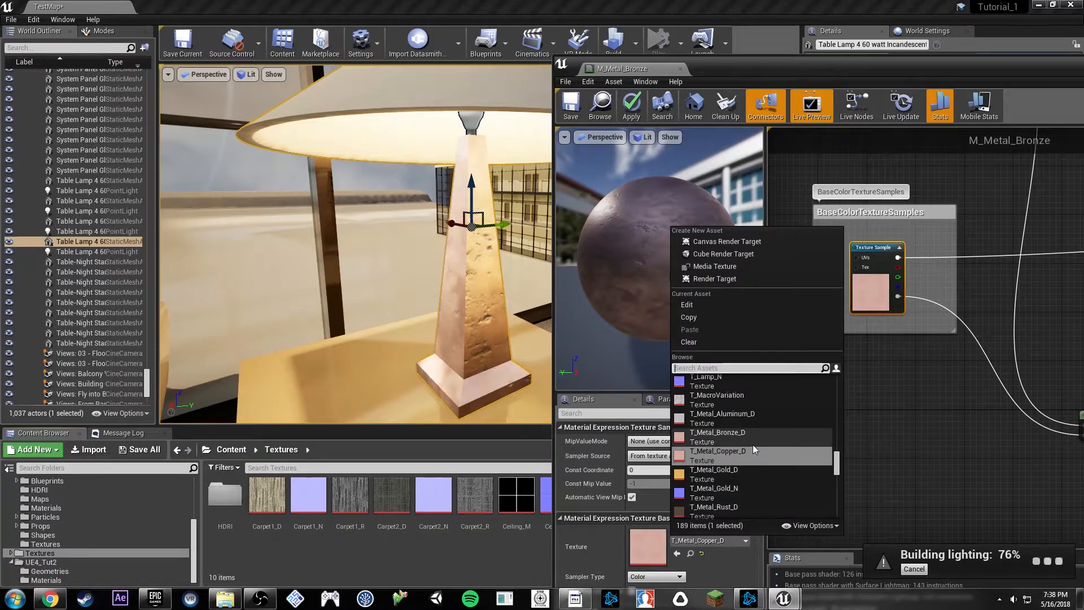
click(734, 436)
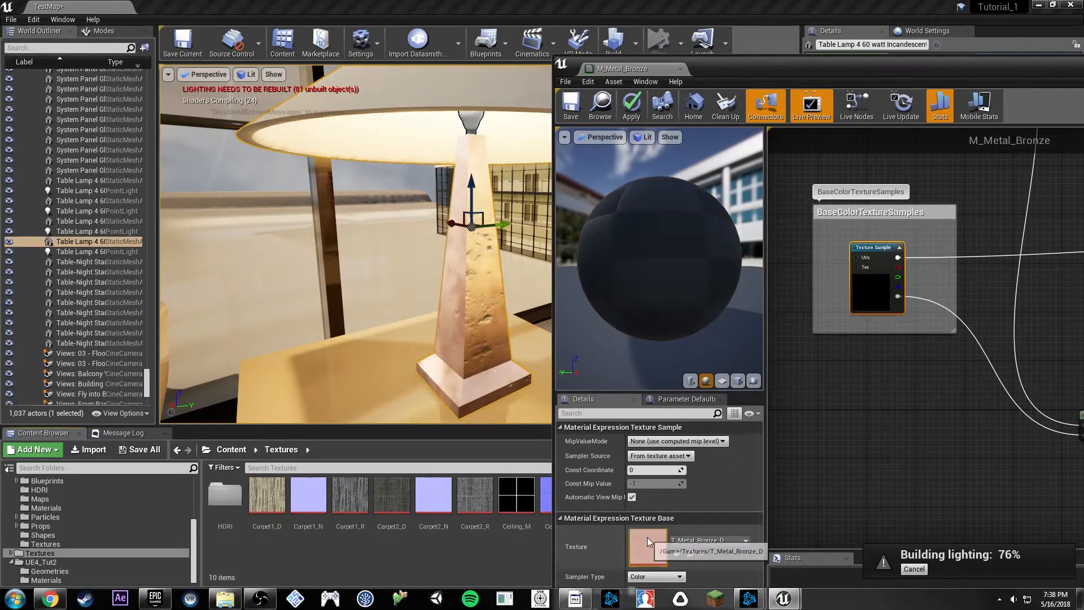
Open T_Metal_Bronze_D for editing and hide the alpha channel in its preview.
double_click(655, 547)
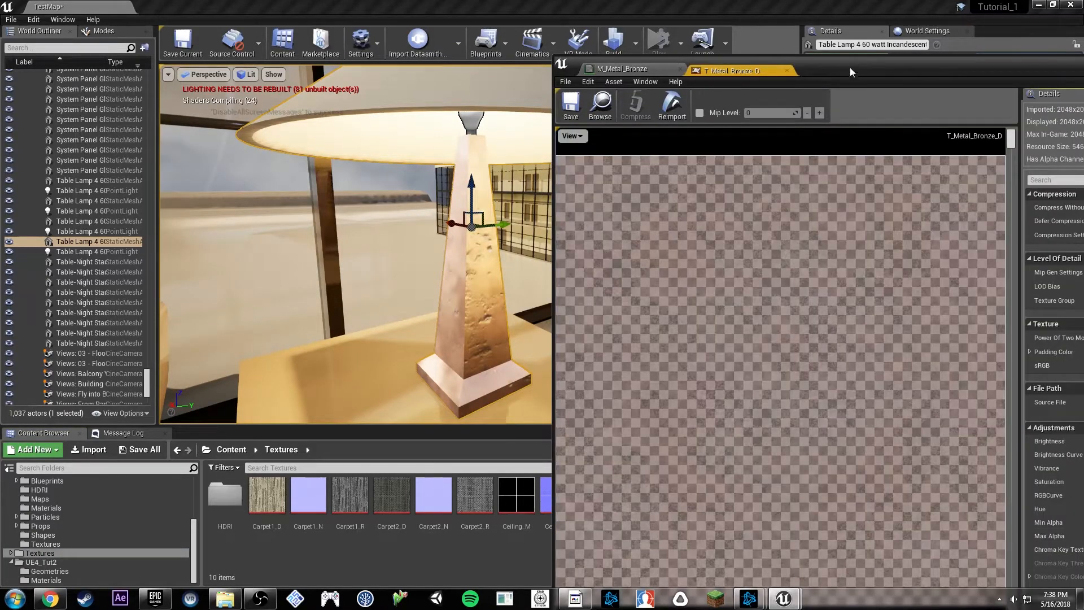
drag(881, 71, 603, 47)
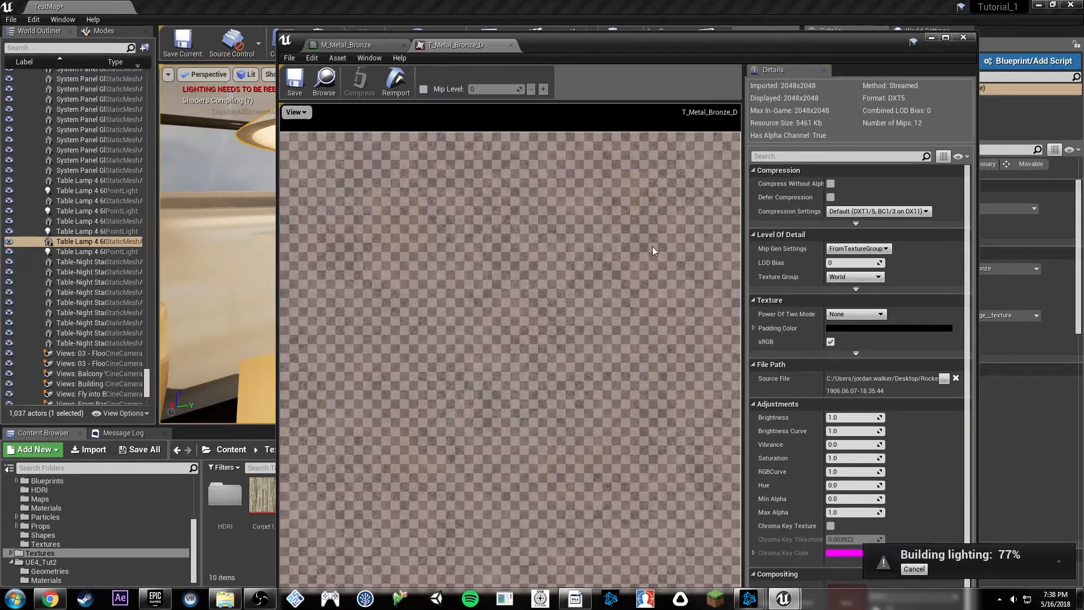
click(302, 113)
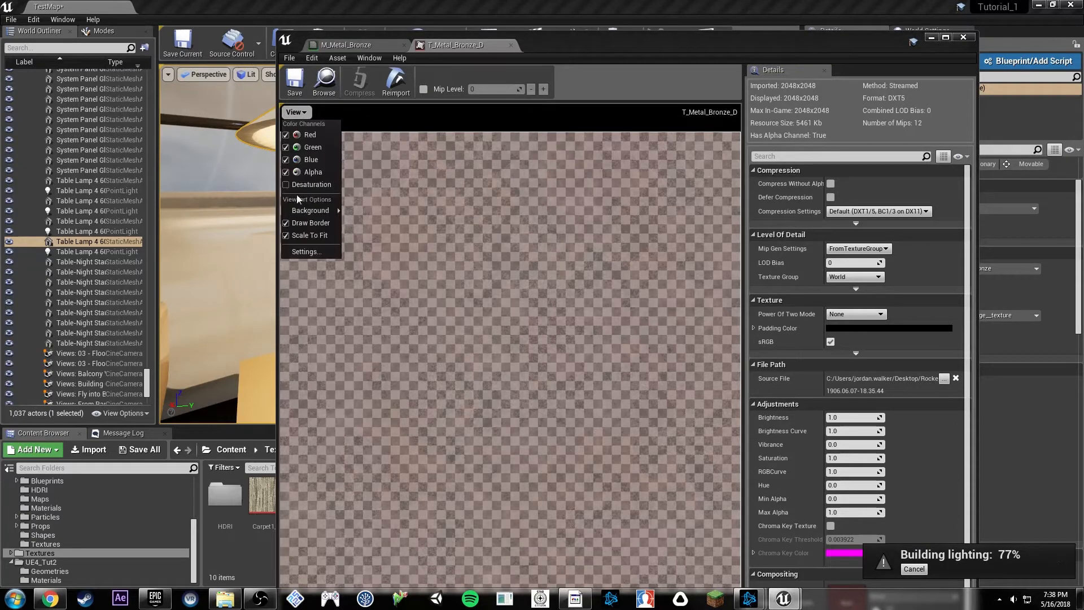
click(308, 170)
scroll(562, 272, up, 6)
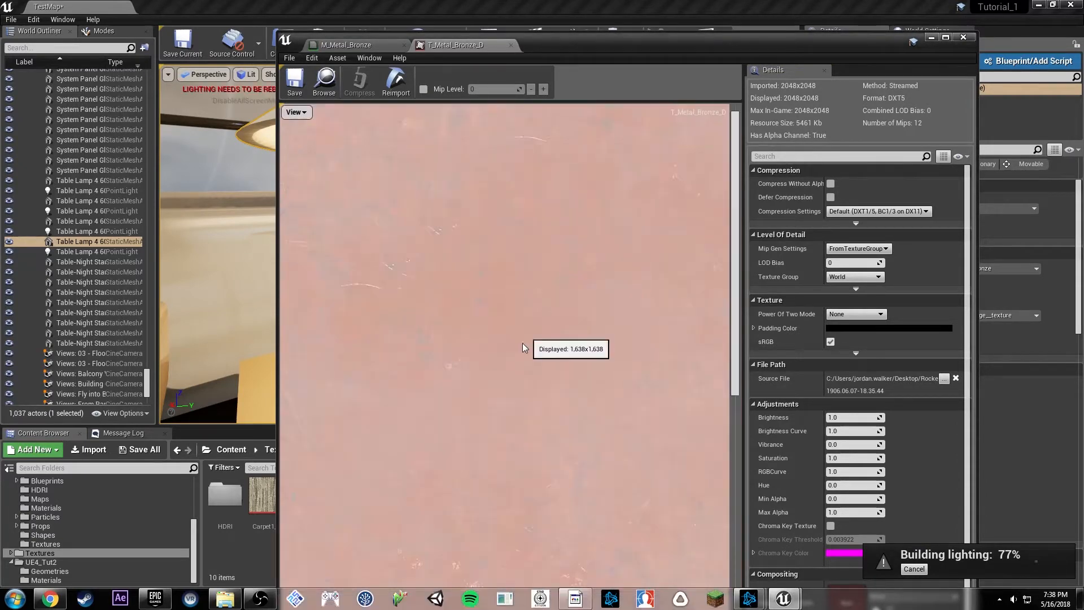
scroll(534, 400, down, 2)
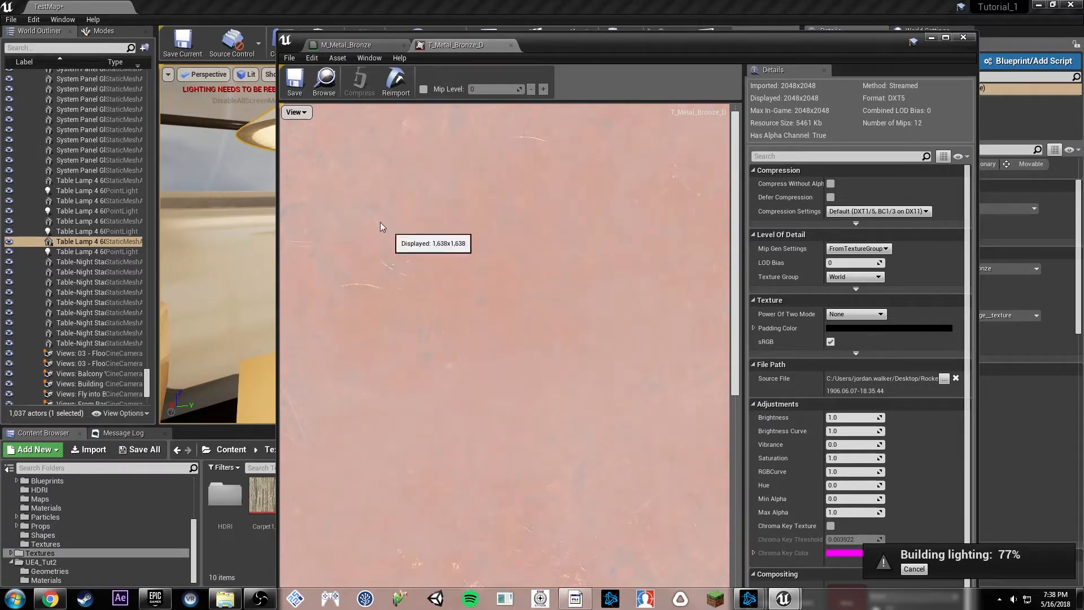
scroll(584, 218, down, 1)
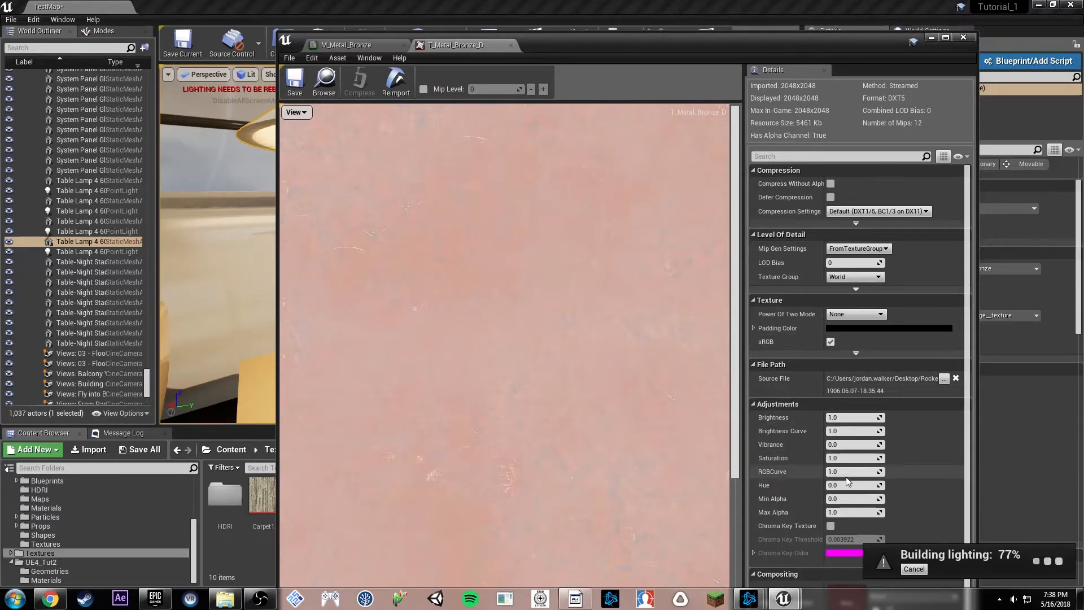
Arrange the texture editor window beside the level view, with the table lamp's base visible and the texture's Adjustments accessible.
drag(647, 48, 824, 160)
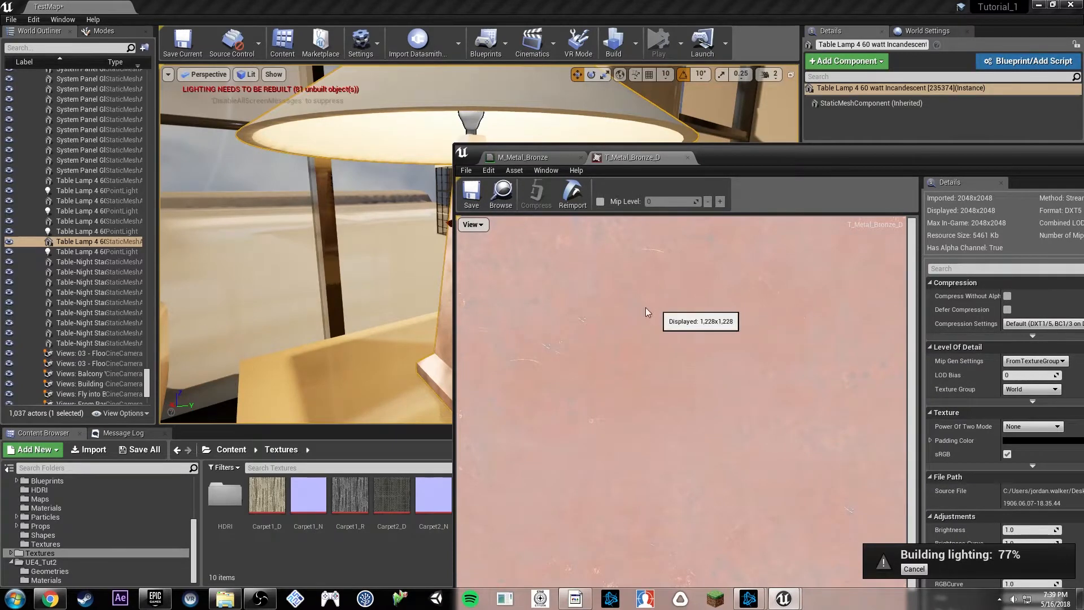
drag(768, 163, 903, 60)
right_drag(401, 244, 274, 216)
key(d)
key(w)
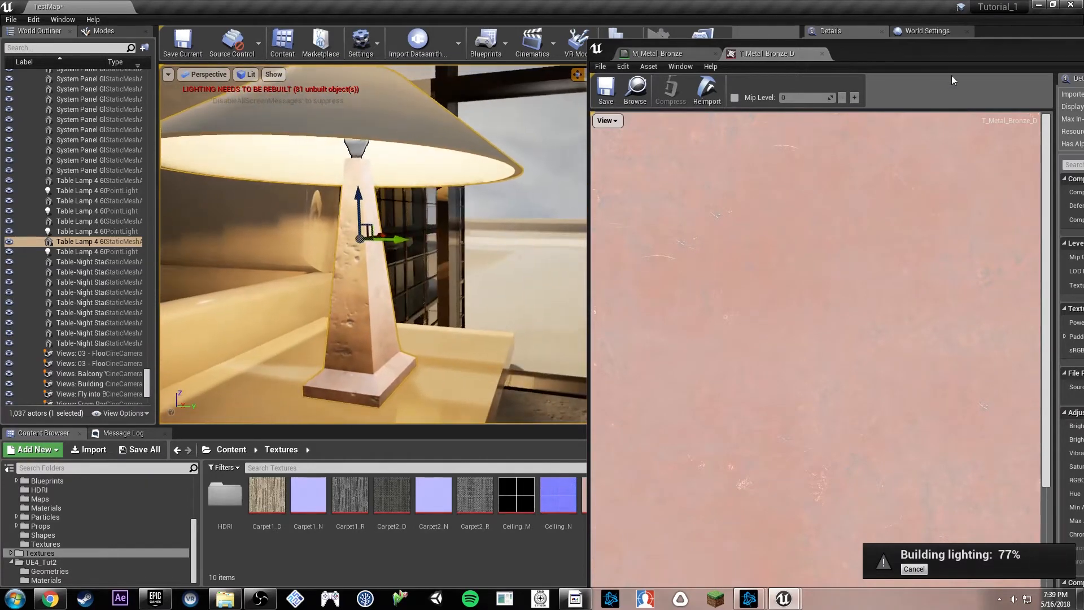
drag(954, 46, 791, 31)
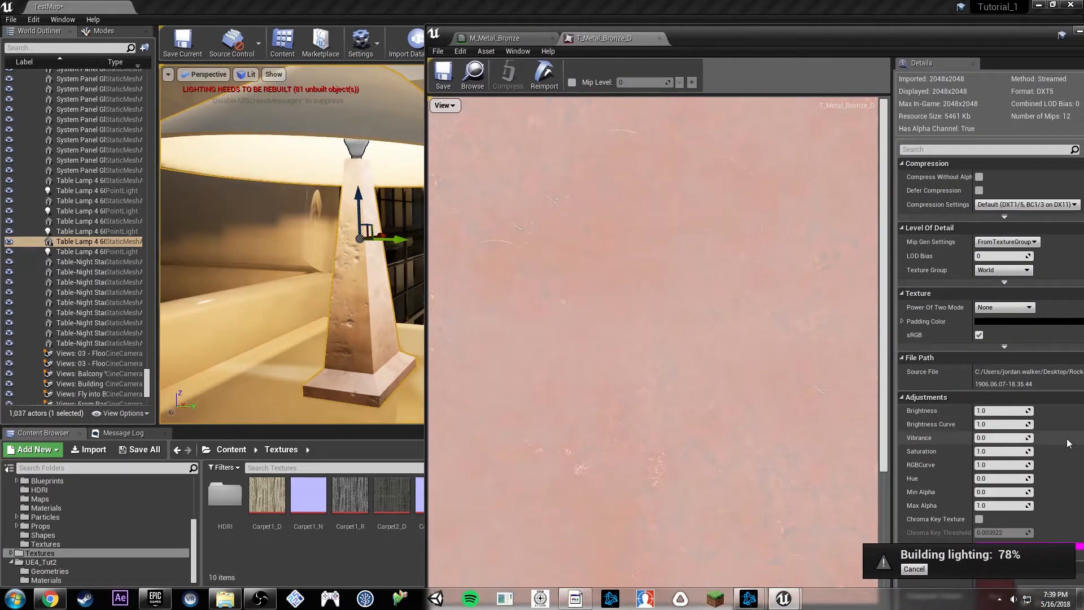
Set the RGBCurve adjustment of T_Metal_Bronze_D to about 1.279.
scroll(1068, 443, down, 1)
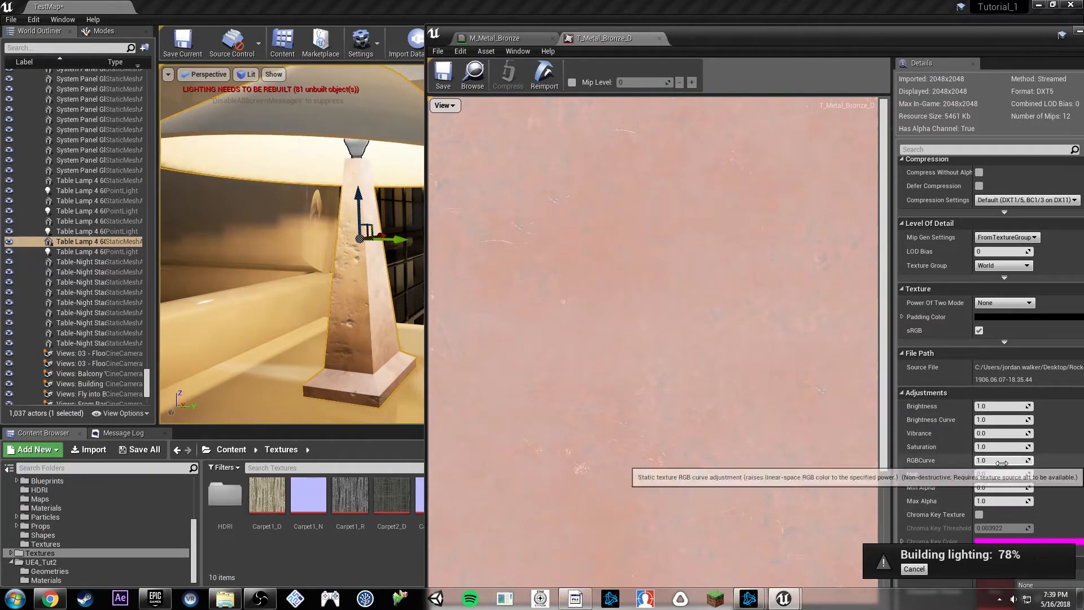
drag(1002, 464, 960, 463)
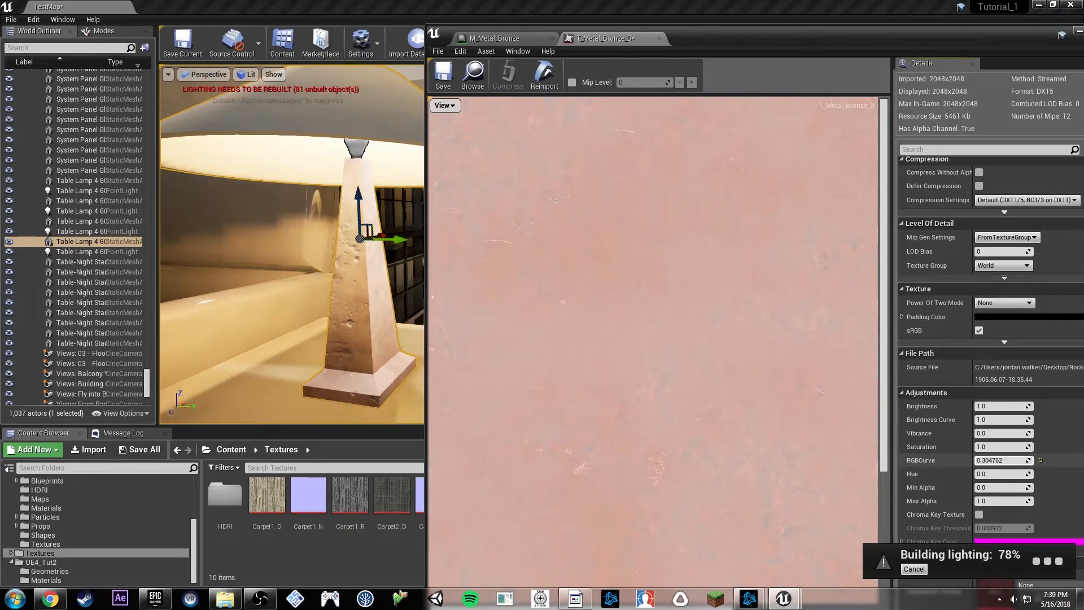
drag(960, 460, 1016, 460)
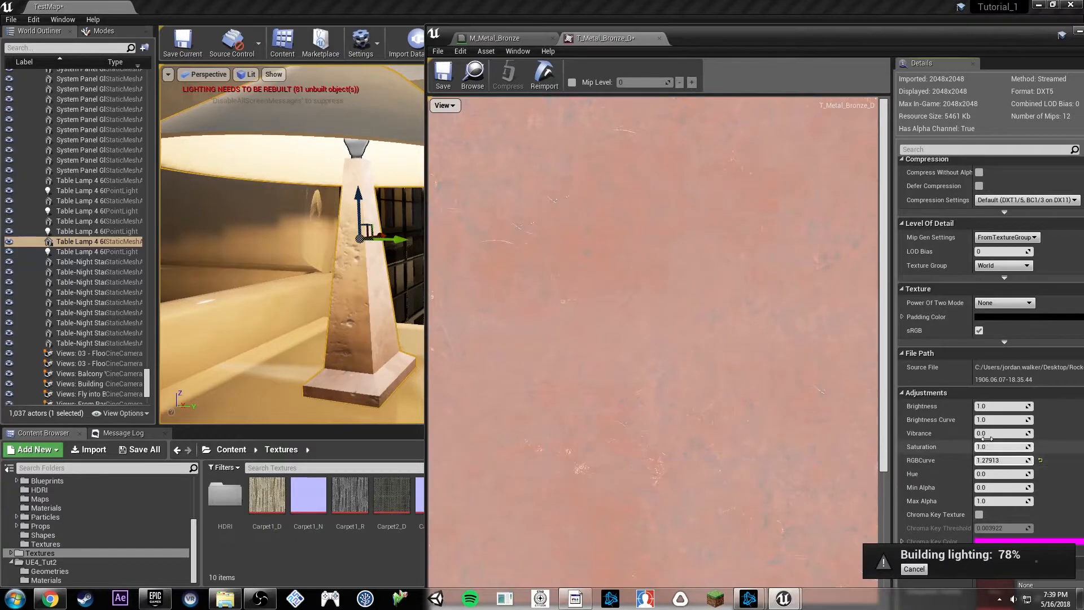
Try a Hue of about 65.14 on T_Metal_Bronze_D and check its effect in the M_Metal_Bronze preview.
mouse_move(992, 480)
mouse_down()
mouse_move(1016, 474)
mouse_move(984, 474)
mouse_up()
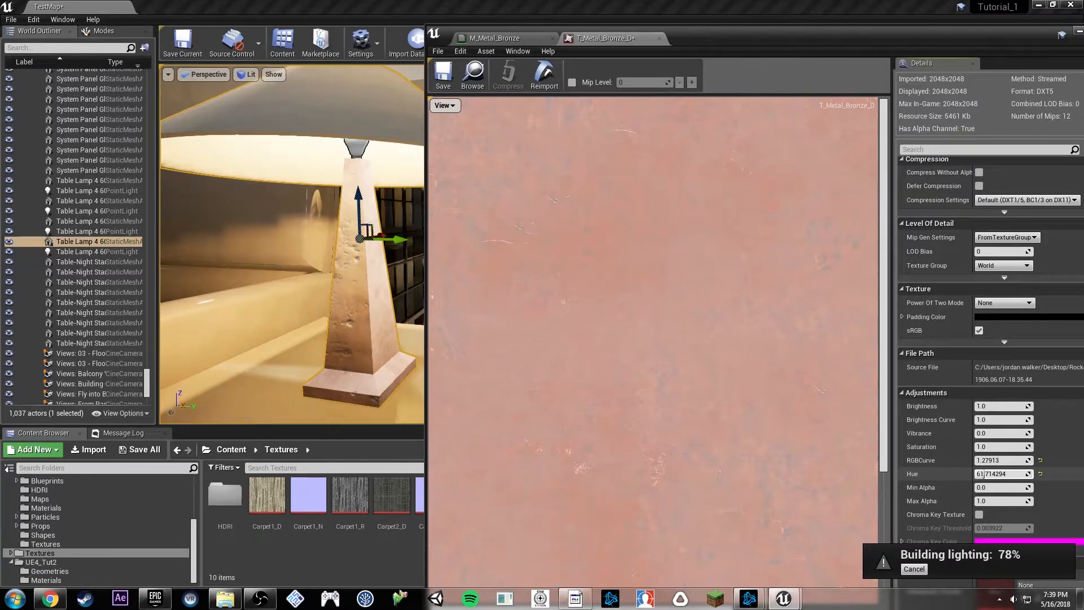
drag(984, 474, 980, 473)
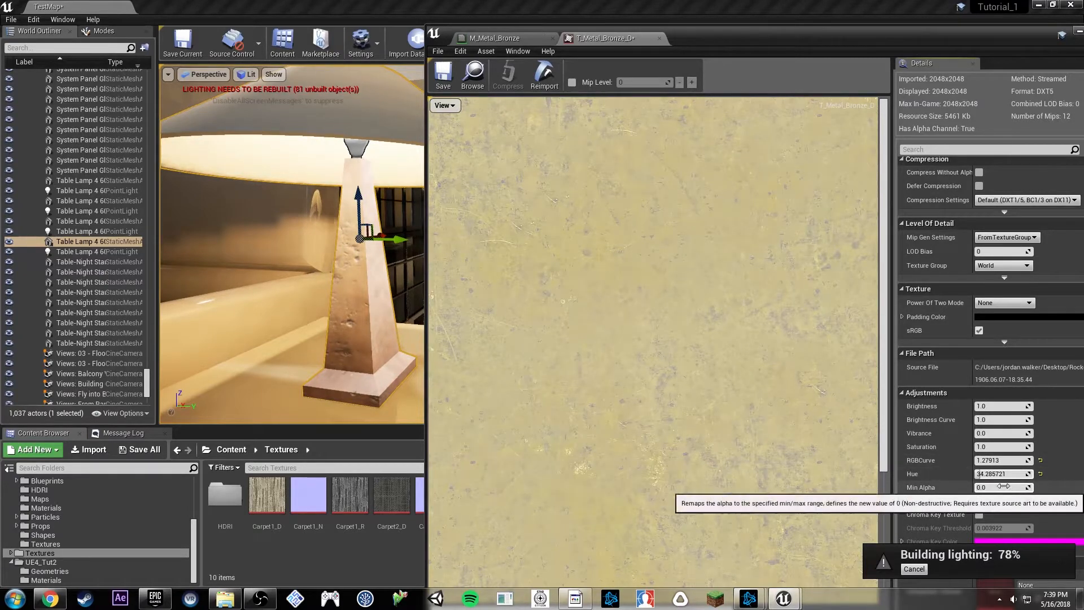
drag(996, 473, 984, 473)
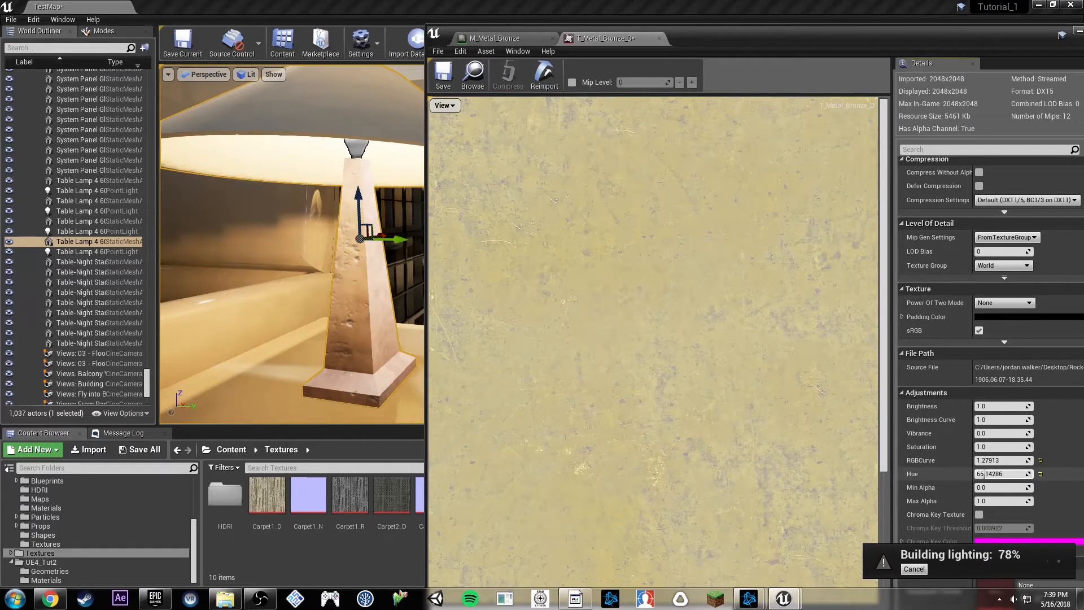
click(494, 39)
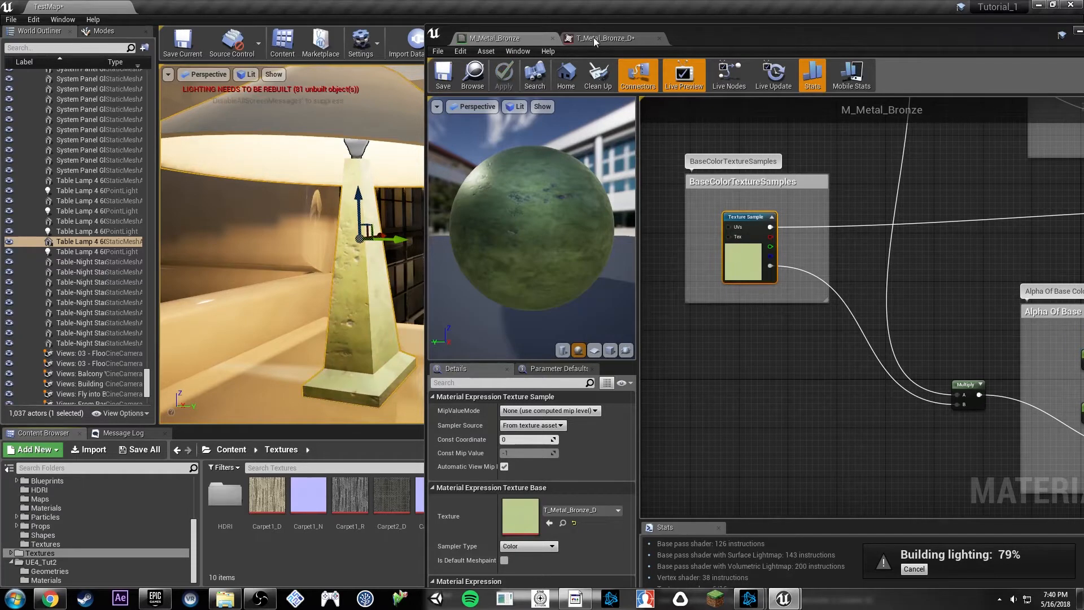
click(595, 40)
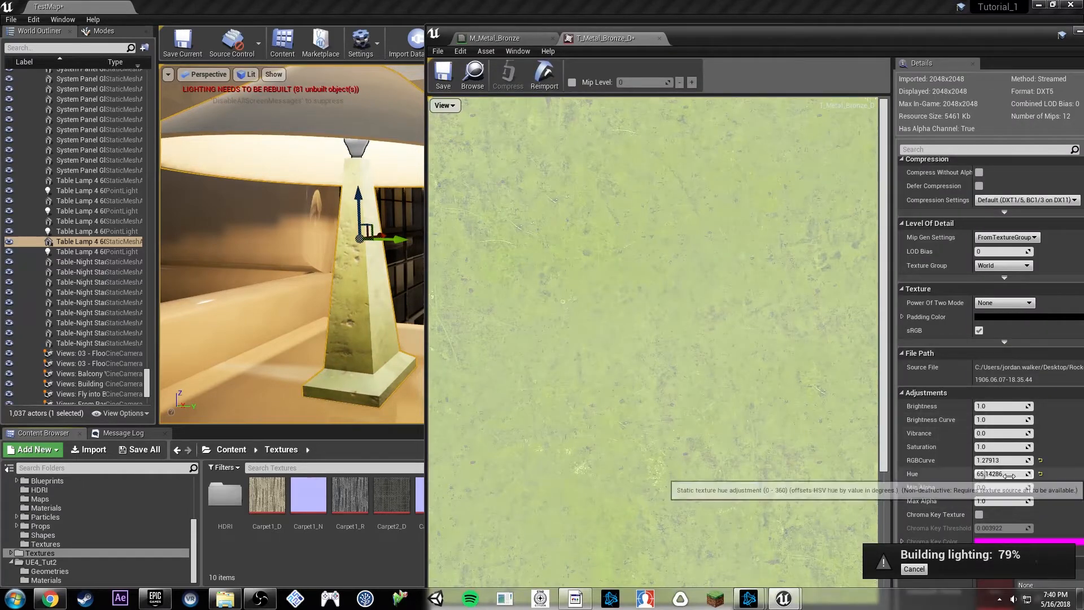
Set the Hue of T_Metal_Bronze_D to about 44.57 and inspect the colour on the table lamp's base.
drag(997, 474, 992, 474)
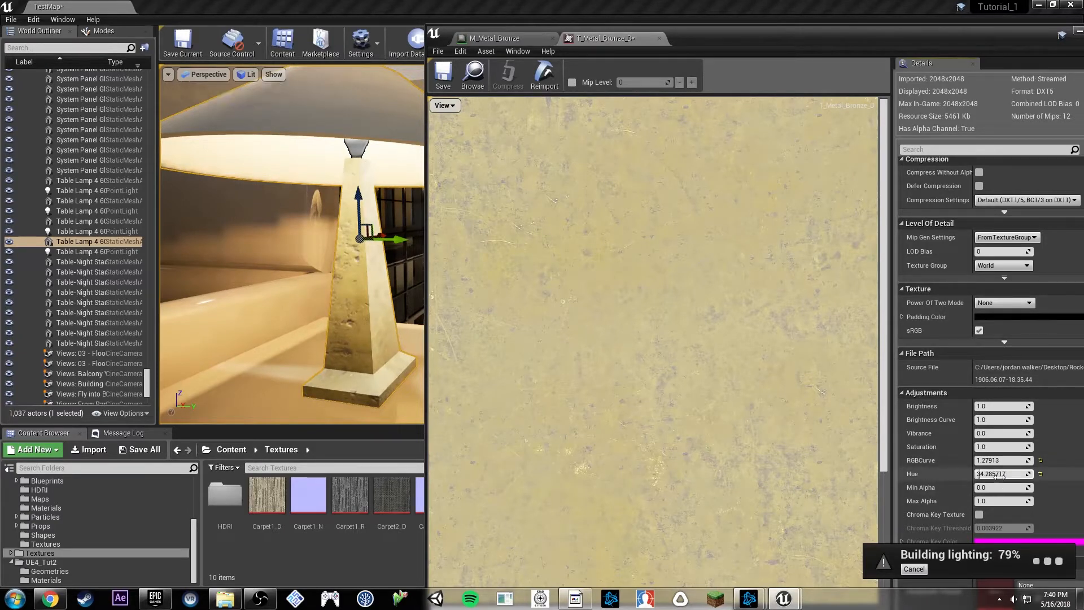
drag(999, 475, 1011, 476)
drag(999, 477, 1000, 477)
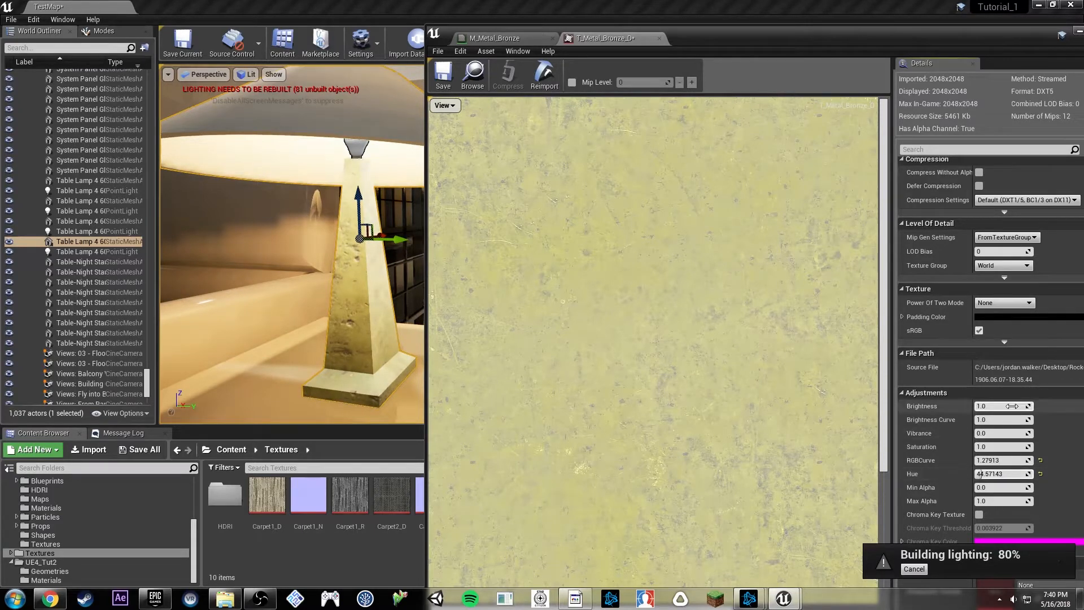
mouse_move(343, 325)
right_down()
mouse_move(413, 327)
mouse_move(311, 325)
mouse_move(350, 320)
right_up()
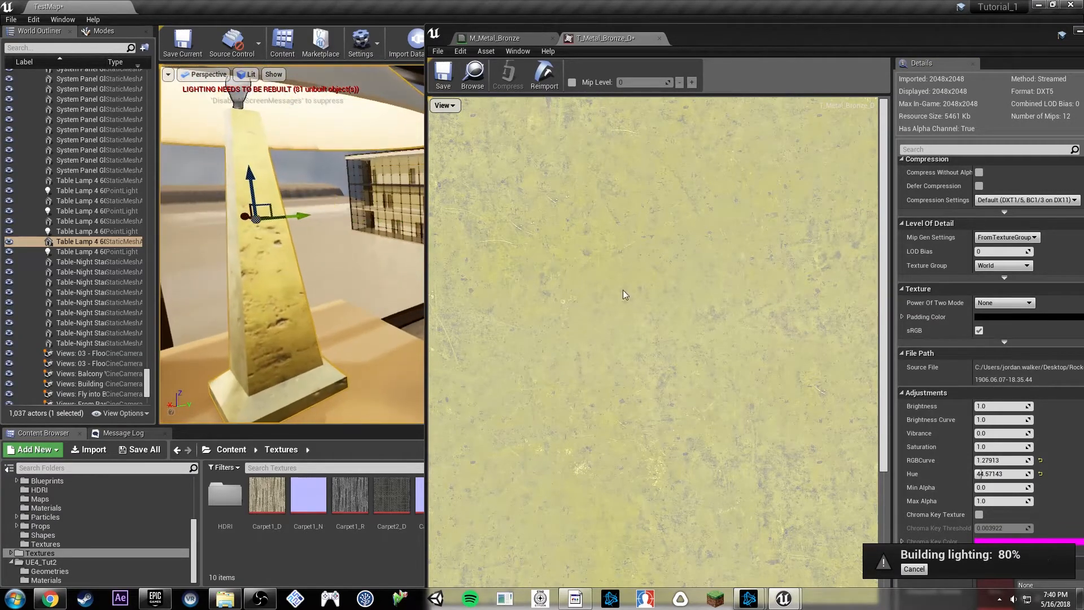
Search the Physically Based Rendering Encyclopedia in the browser for "bronze", skim its material sections, and return to the Unreal texture editor.
click(50, 598)
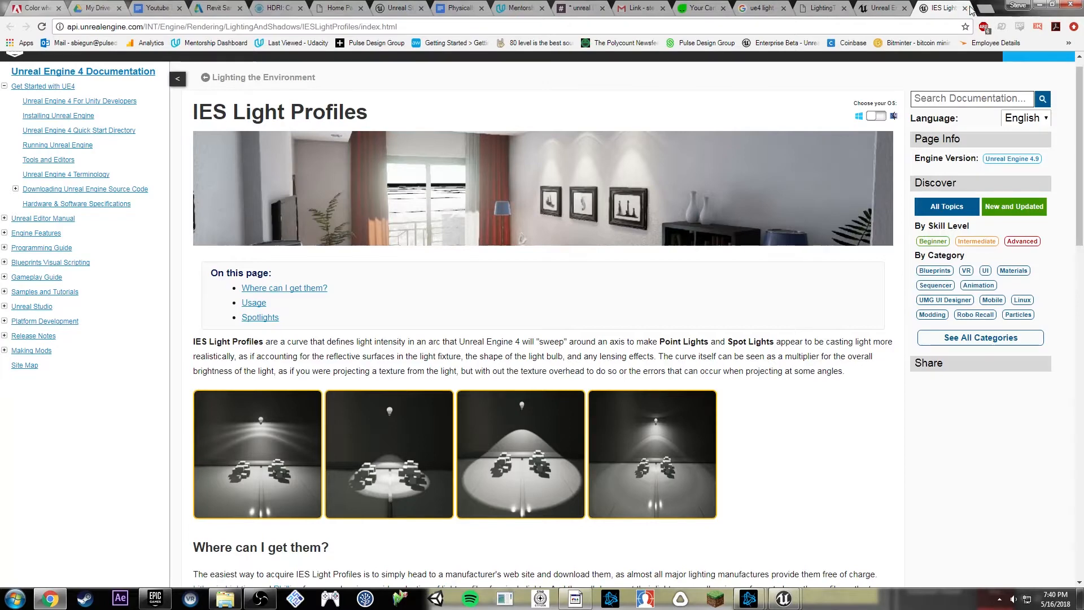
click(454, 8)
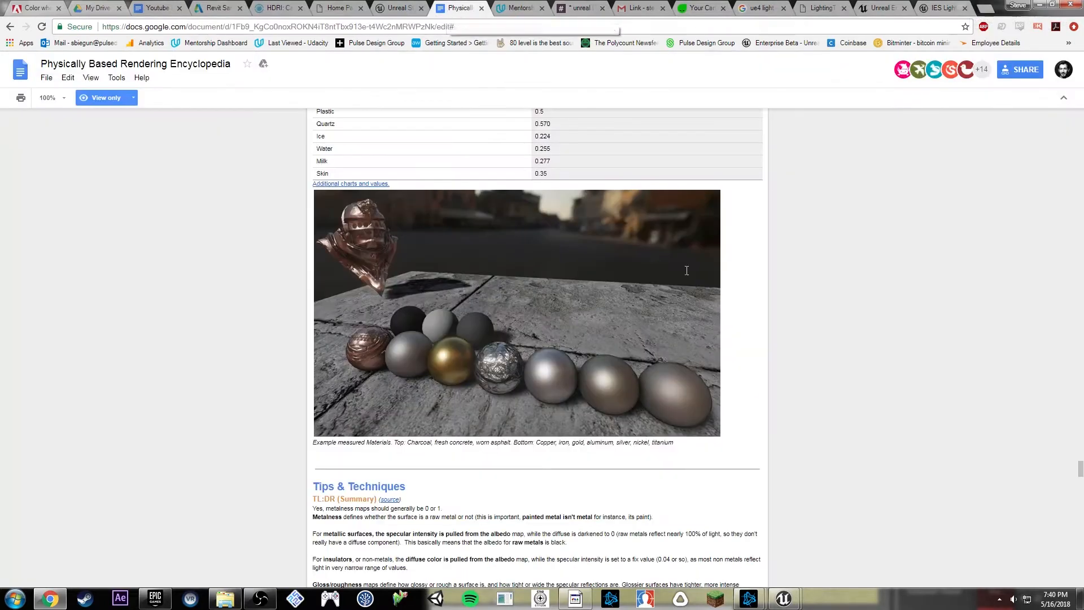
scroll(834, 277, up, 2)
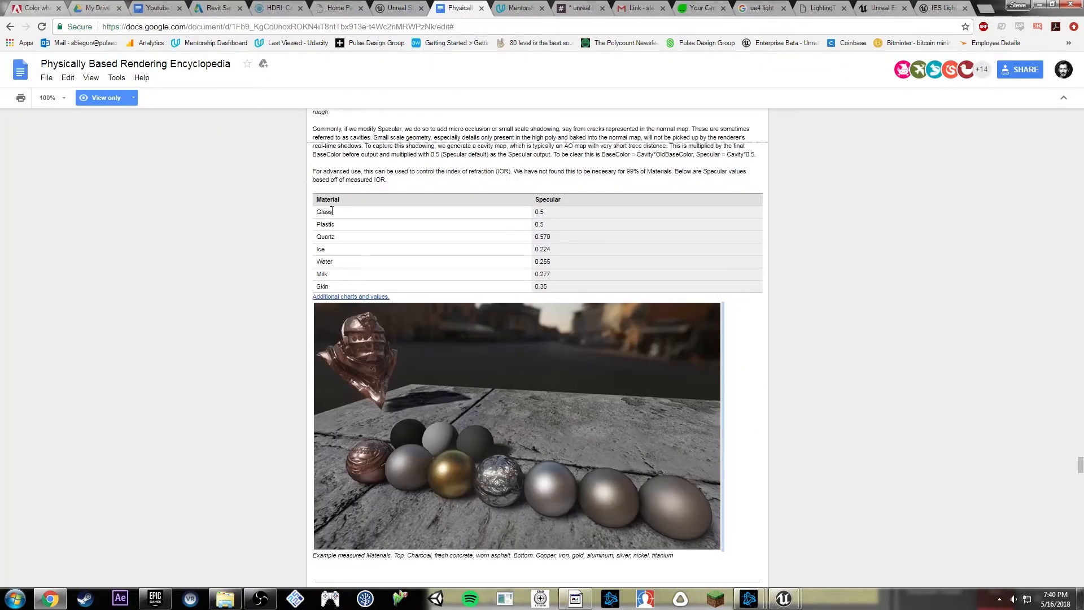
key(ctrl+f)
text(bronze)
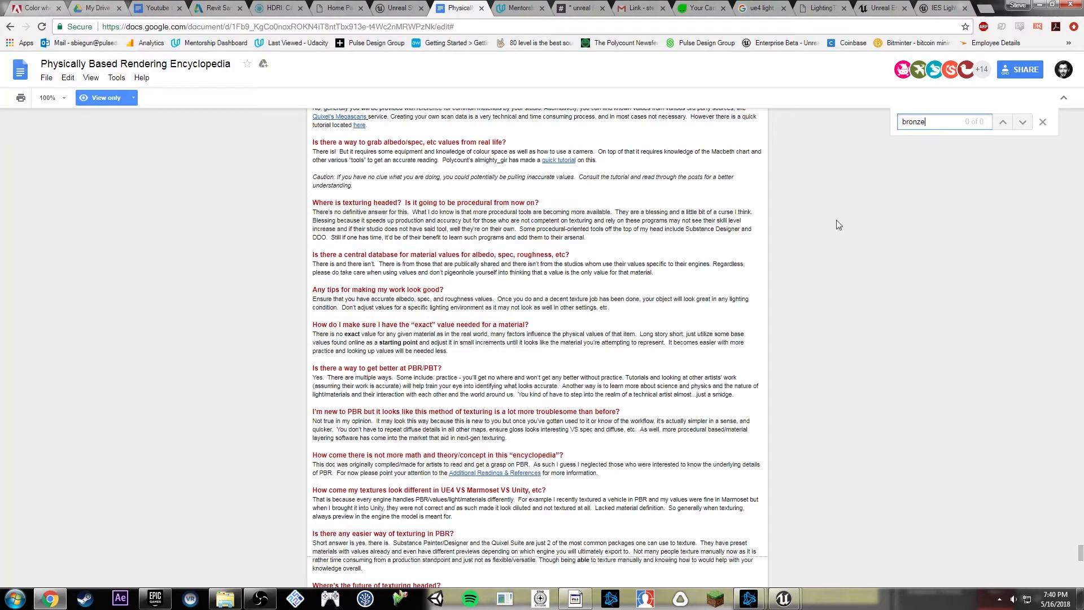
key(Escape)
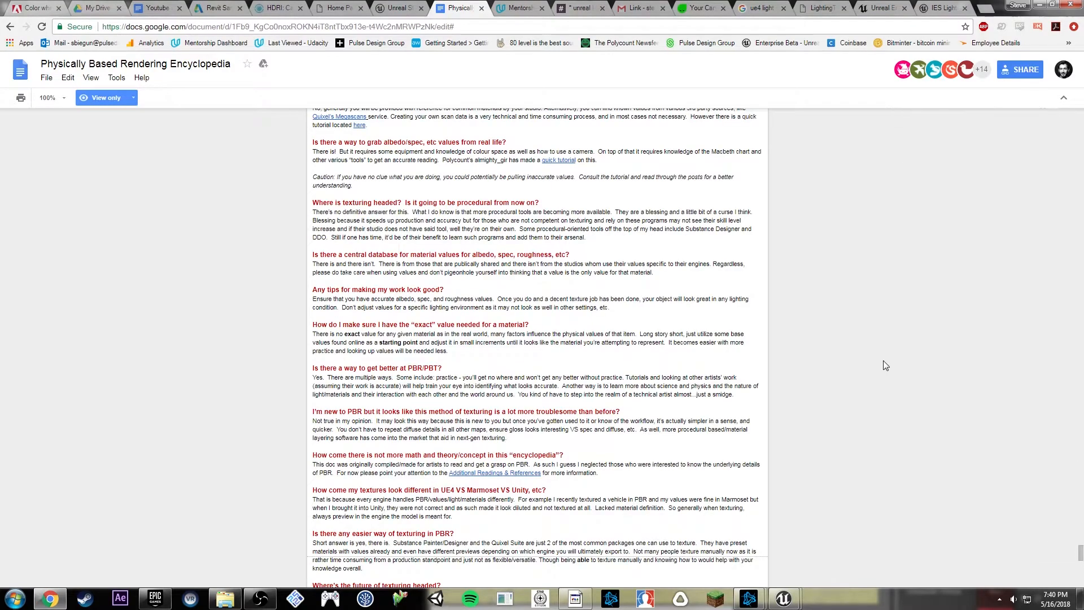
scroll(886, 315, up, 20)
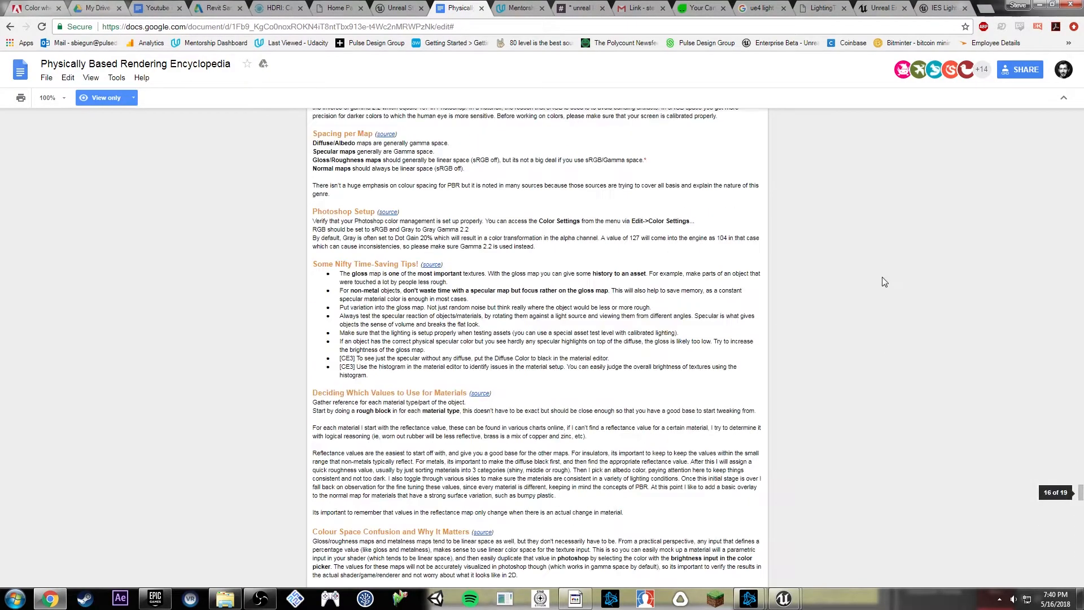
scroll(886, 257, up, 2)
drag(996, 7, 1083, 34)
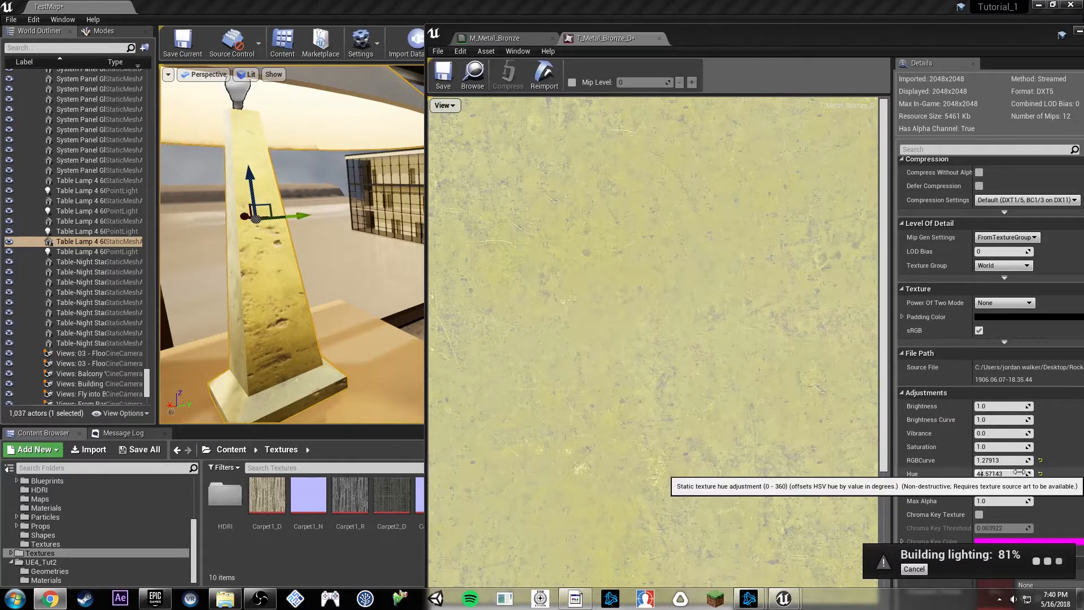
Try a Hue of about 54.86 on T_Metal_Bronze_D, return it to 44.57, and lower the RGBCurve to about 1.045.
drag(1019, 472, 1030, 472)
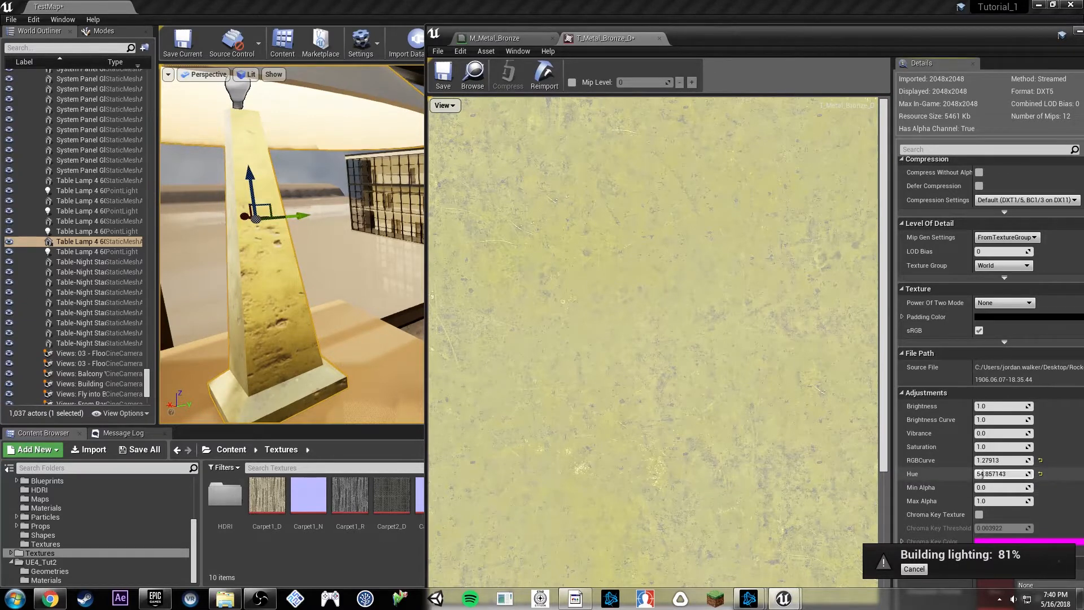
key(ctrl+z)
key(ctrl+z)
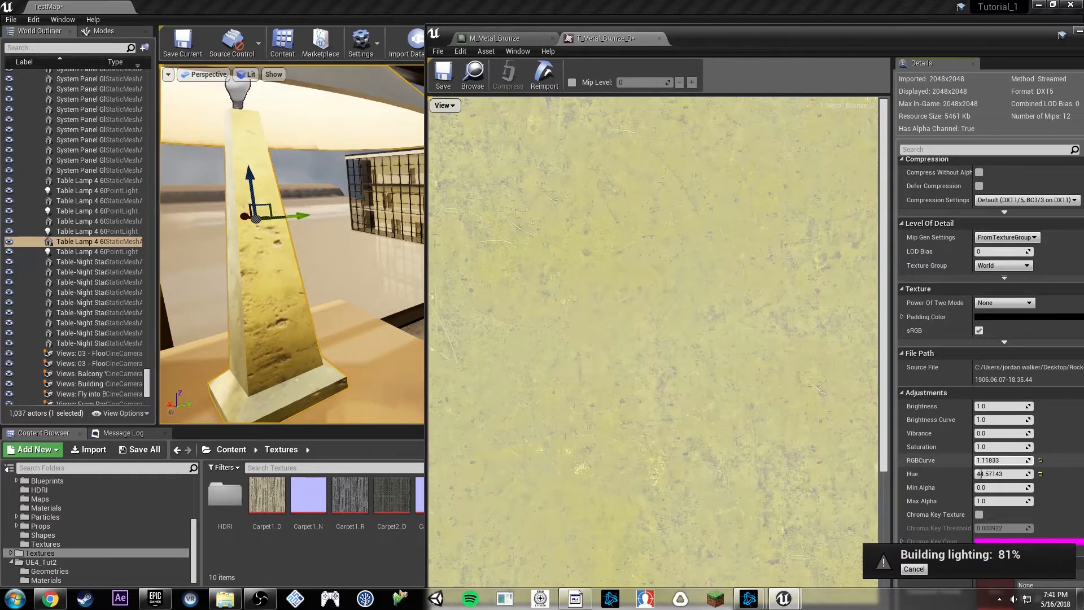
key(ctrl+z)
key(ctrl+z)
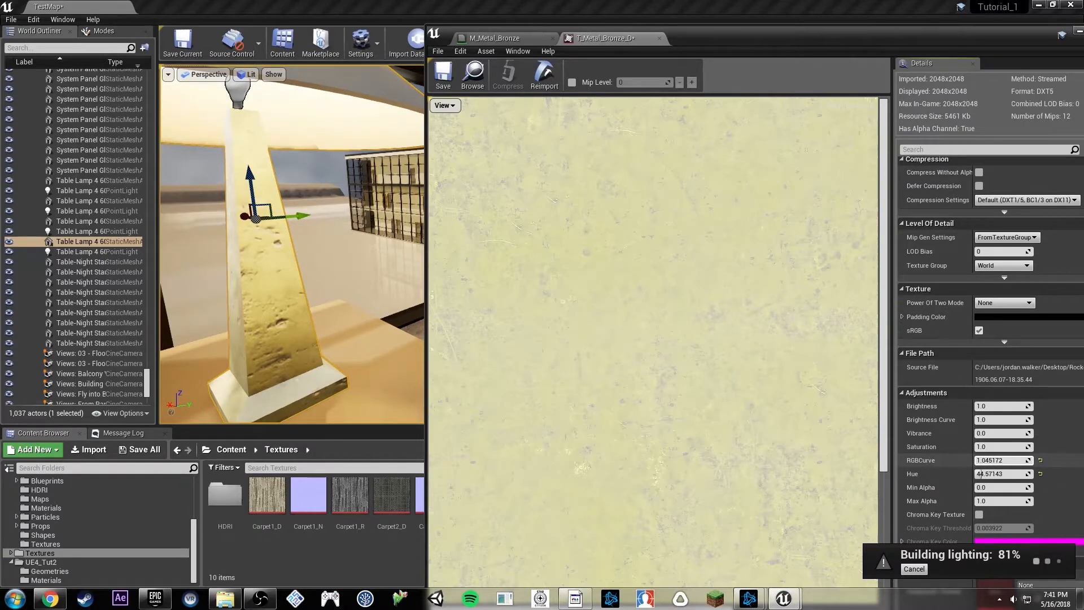
Set T_Metal_Bronze_D's Brightness Curve to about 1.666 and its RGBCurve to about 1.897.
key(ctrl+z)
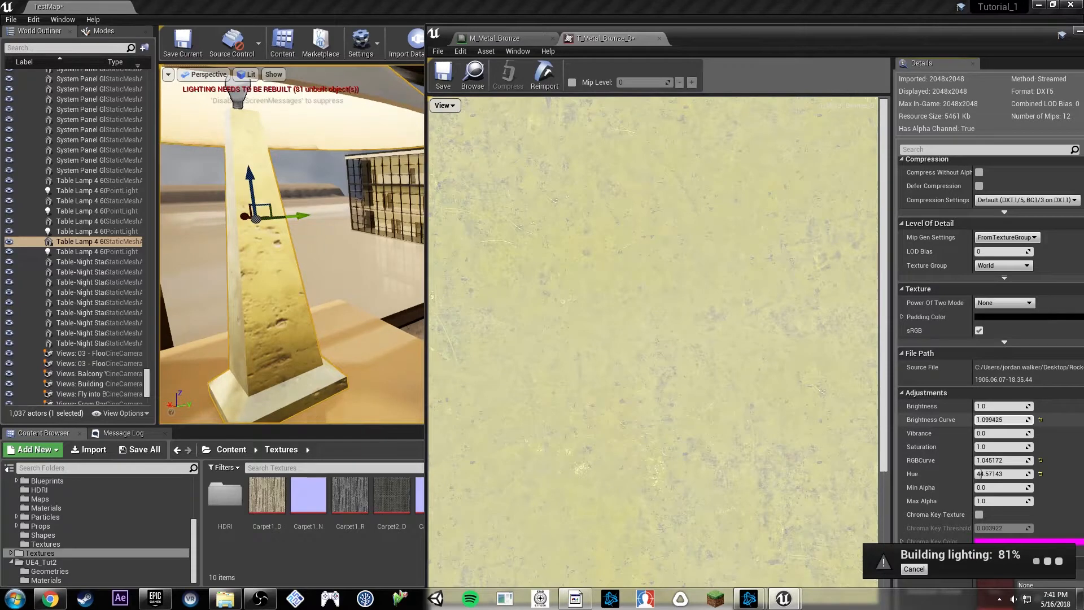
drag(1000, 420, 1006, 419)
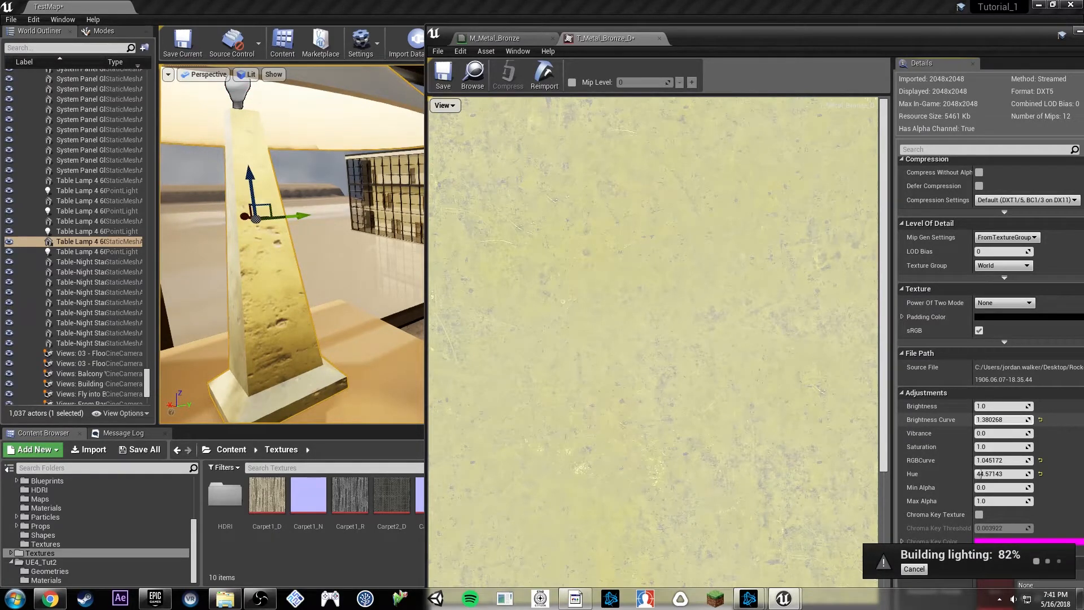
drag(1006, 419, 1020, 419)
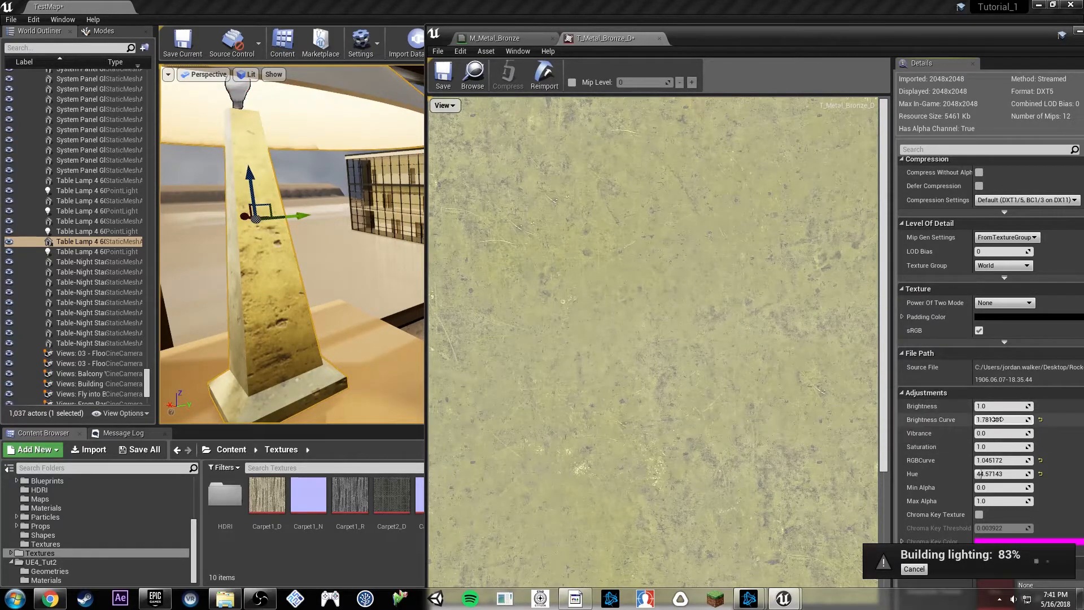
drag(997, 419, 986, 419)
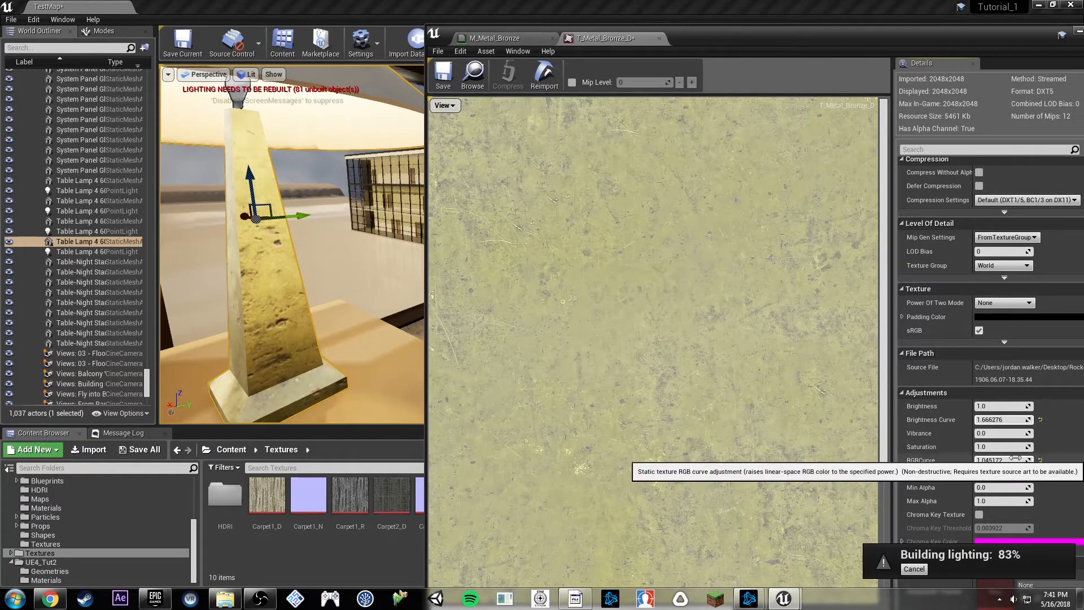
drag(1013, 460, 1031, 460)
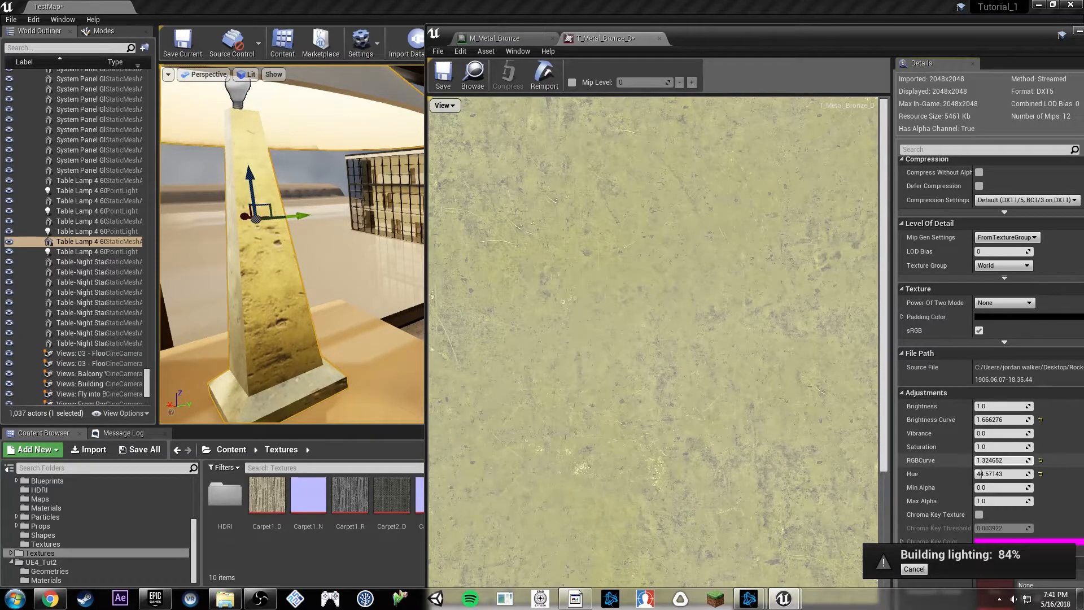
drag(999, 460, 1011, 460)
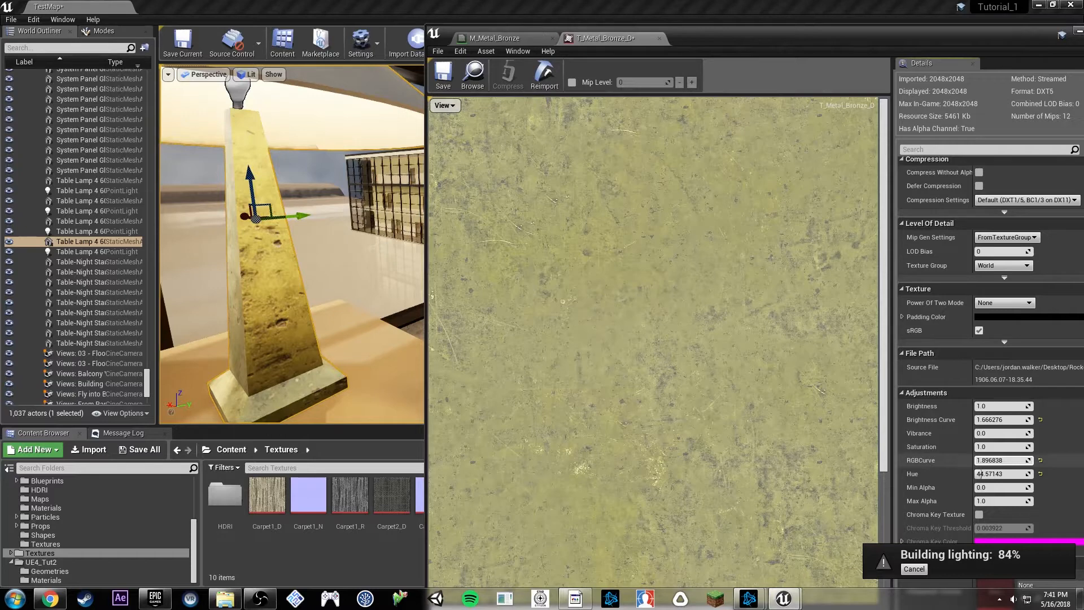
Set the Hue of T_Metal_Bronze_D to about 20.57, then save the texture and close its editor.
drag(980, 474, 977, 474)
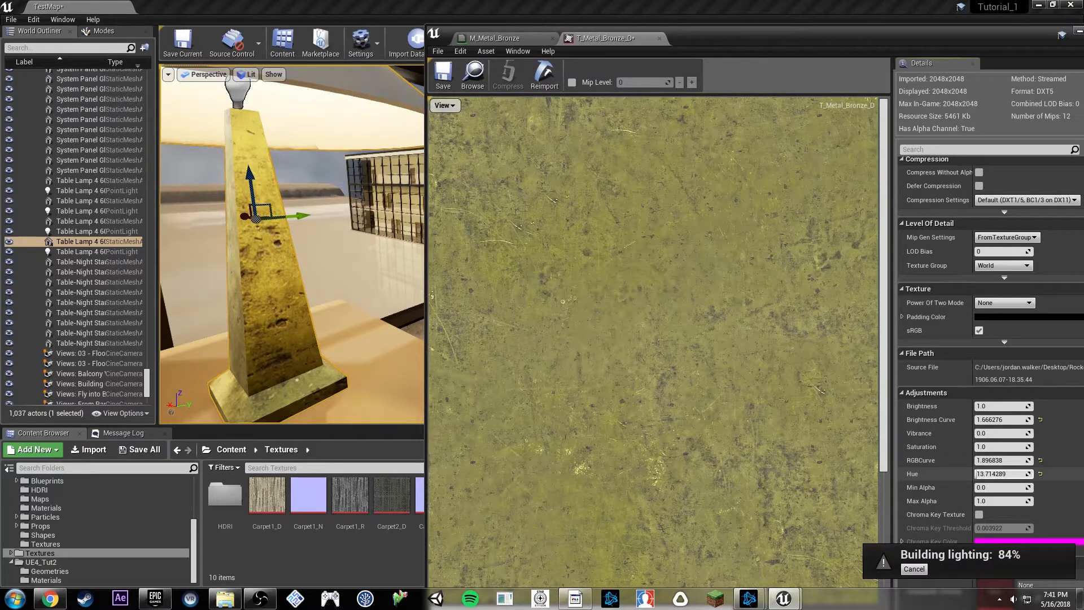
key(Return)
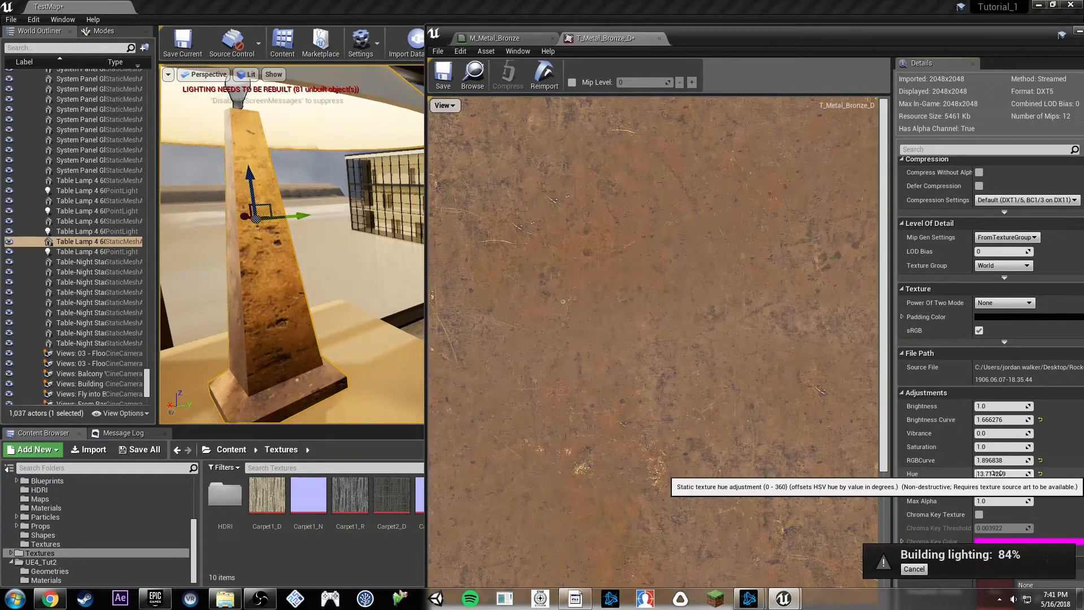
drag(995, 473, 1002, 473)
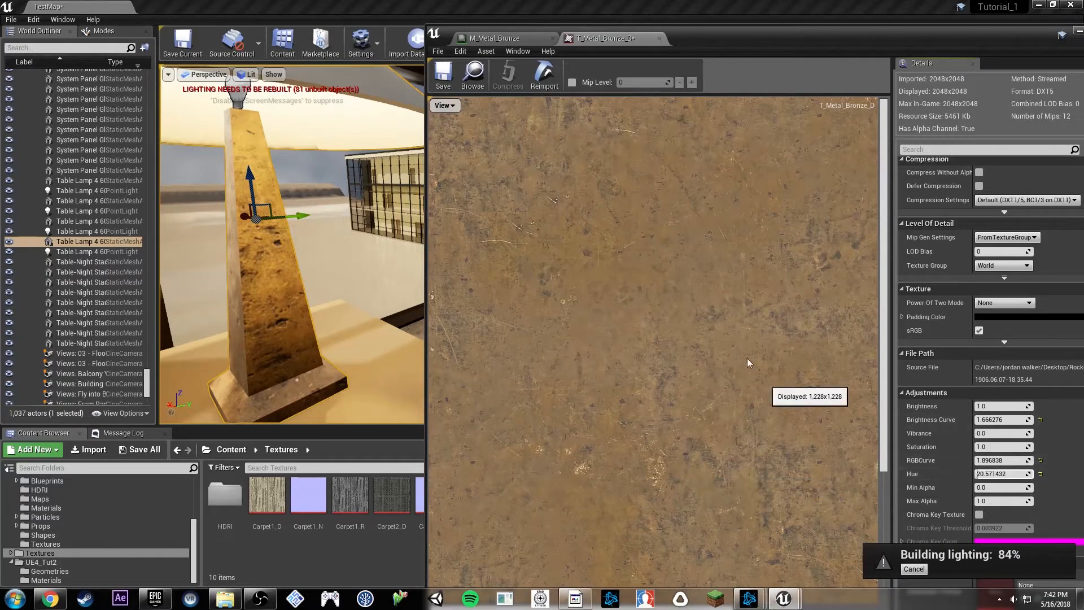
click(443, 74)
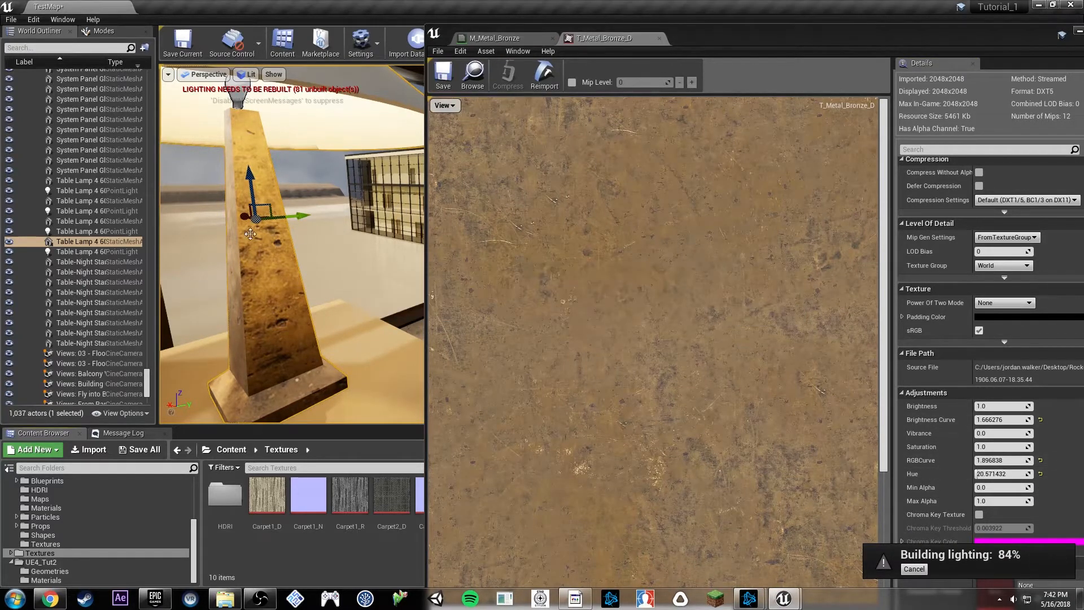
click(658, 37)
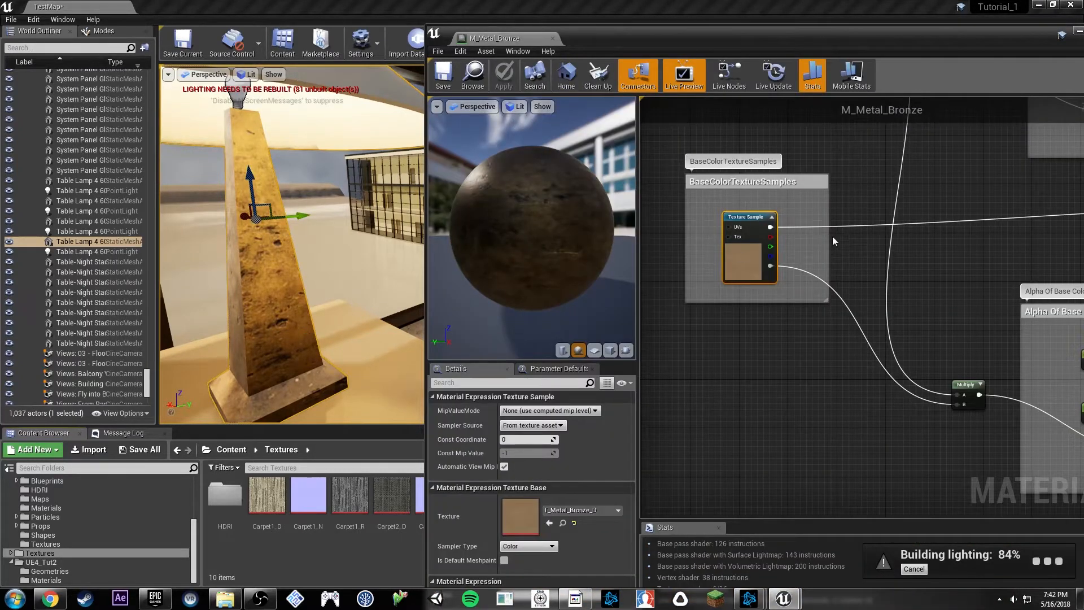
Review the M_Metal_Bronze graph from the Macro Texture Variation group to the base color and normal texture samples.
right_drag(850, 237, 738, 449)
right_drag(762, 271, 1012, 388)
right_drag(829, 351, 990, 345)
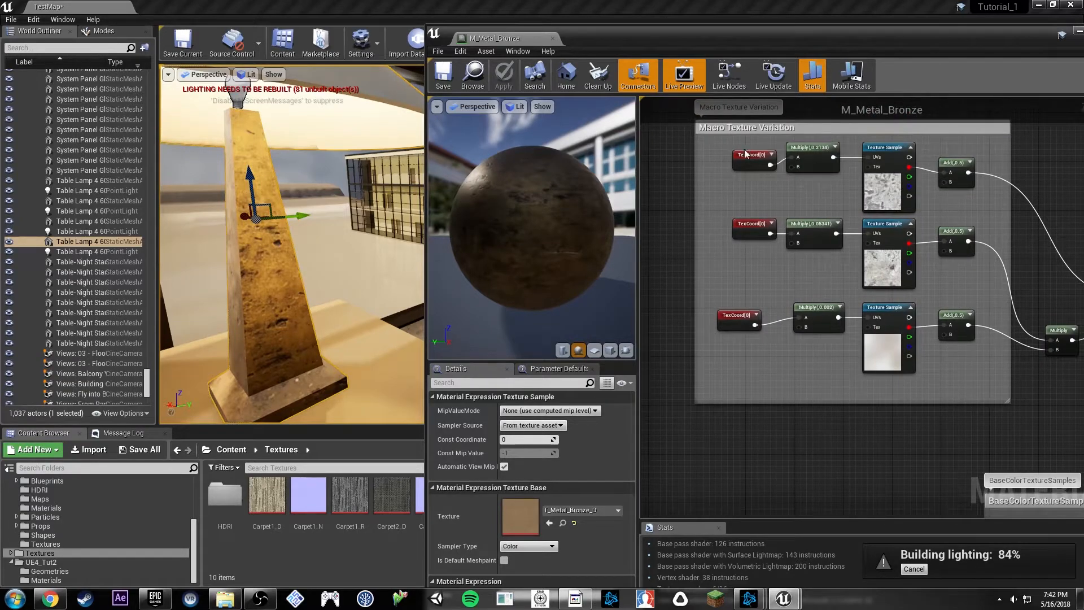
right_drag(851, 410, 712, 232)
right_drag(678, 160, 786, 304)
right_drag(956, 474, 777, 249)
right_drag(1027, 480, 926, 394)
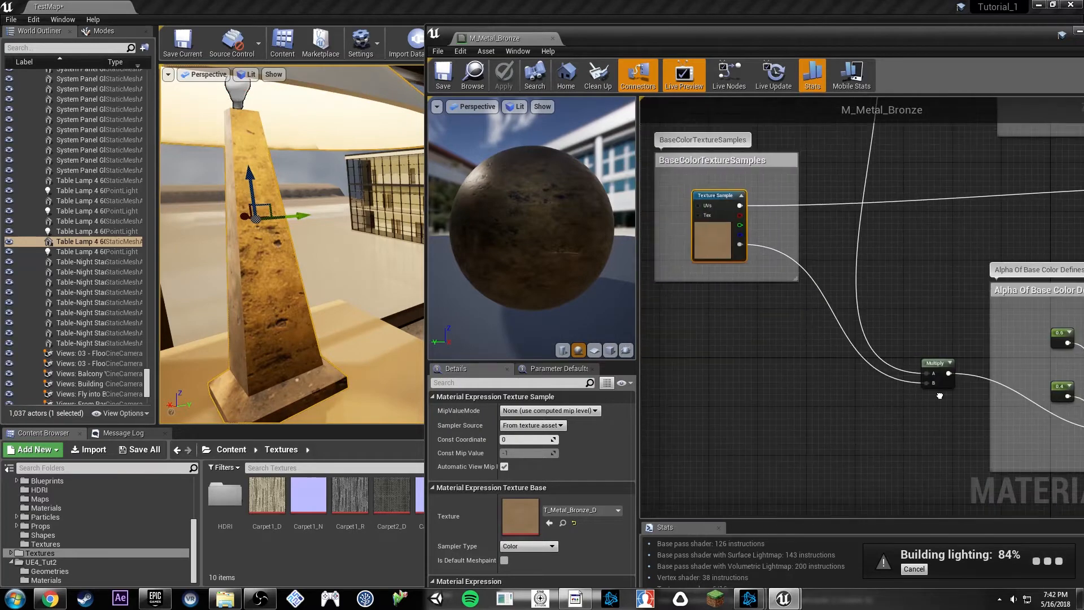
right_drag(913, 352, 757, 231)
right_drag(920, 374, 745, 199)
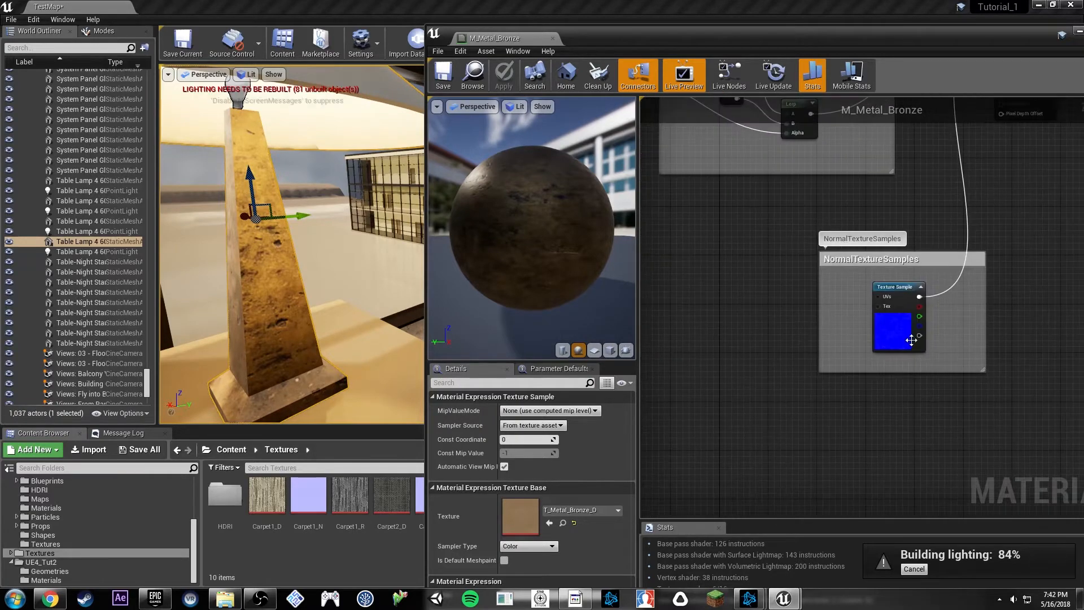
right_drag(743, 293, 988, 446)
right_drag(757, 294, 1013, 456)
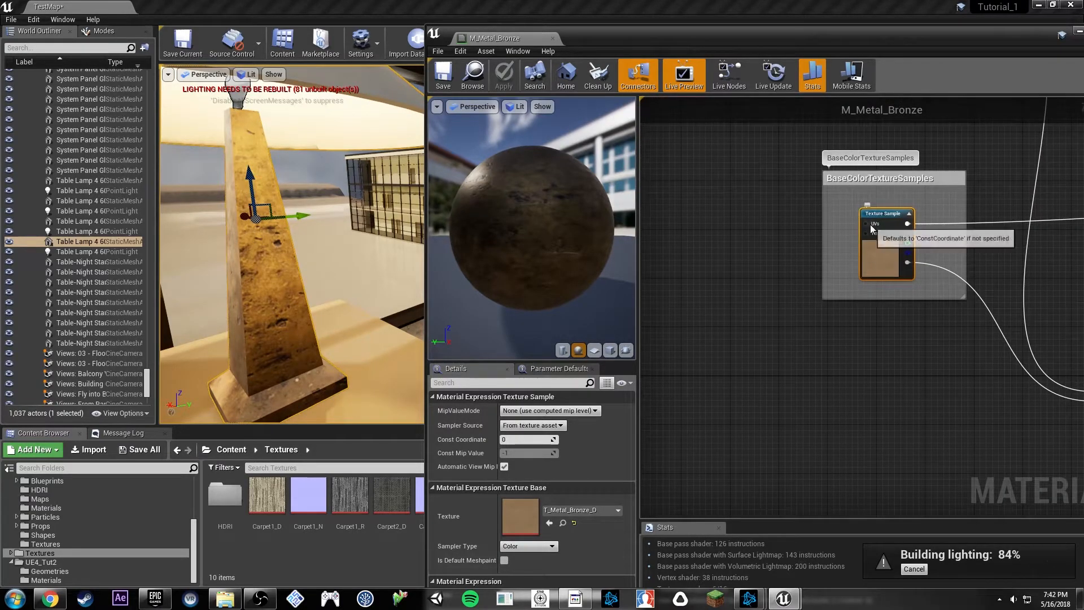
Add a Multiply node feeding the UVs input of the Texture Sample in the BaseColorTextureSamples group.
drag(867, 224, 716, 341)
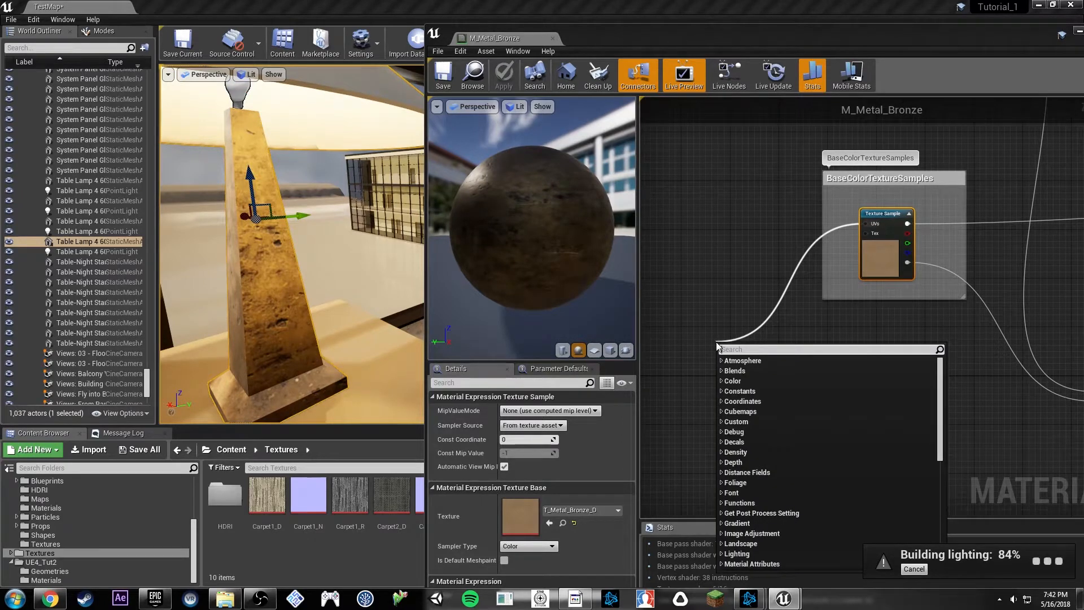
text(multiply)
key(Return)
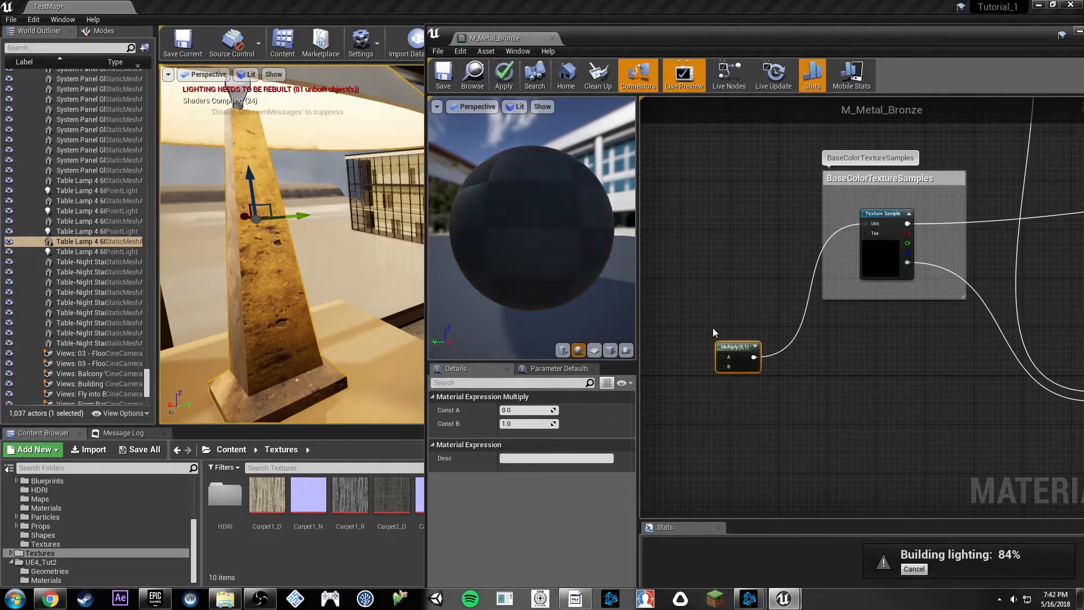
Add a TextureCoordinate node connected to the A input of the new Multiply node.
right_drag(713, 330, 835, 355)
drag(845, 380, 768, 355)
text(t)
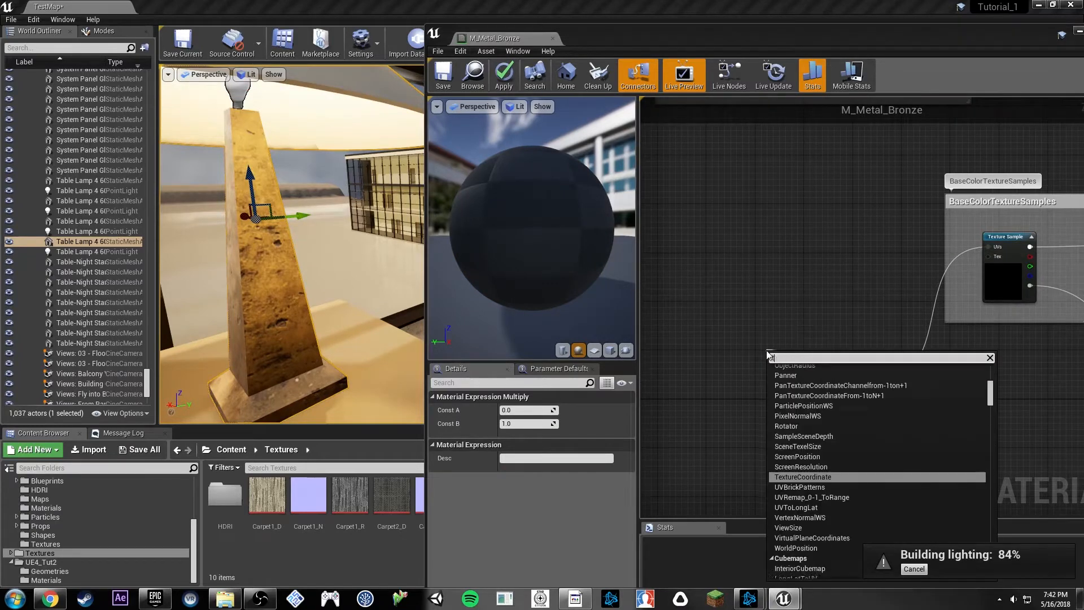
text(exture)
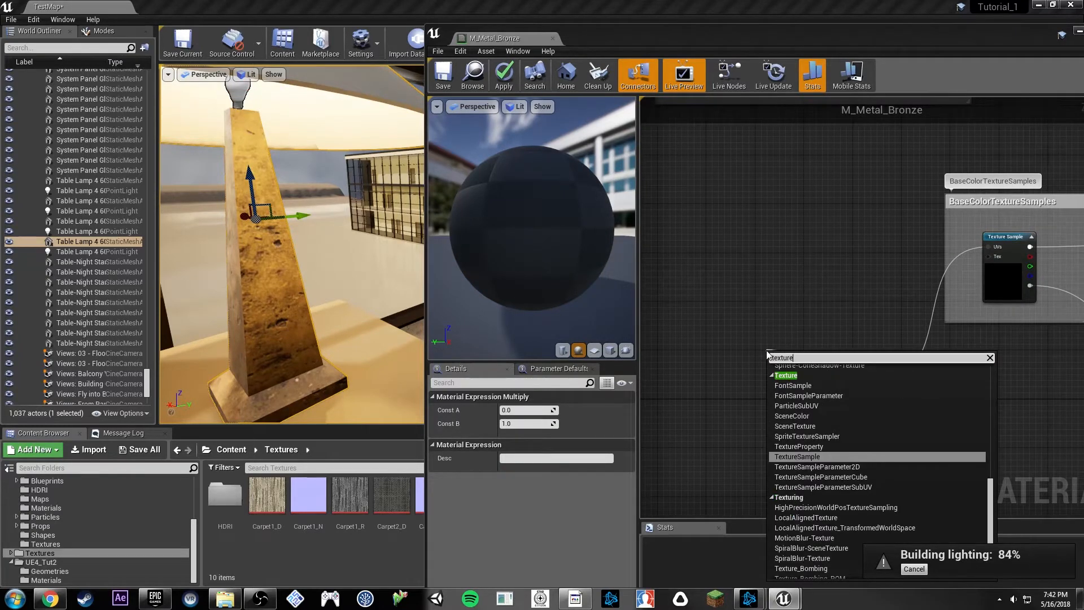
text(coord)
key(Return)
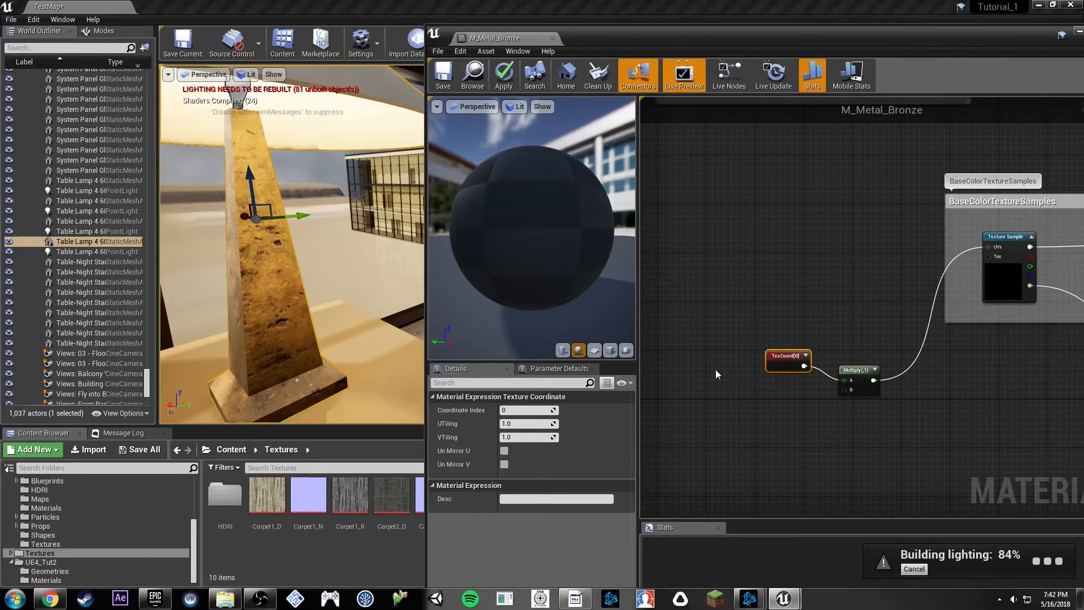
Add a scalar parameter named Multiply below the TexCoord node and set its default value to 1.
click(793, 402)
click(781, 402)
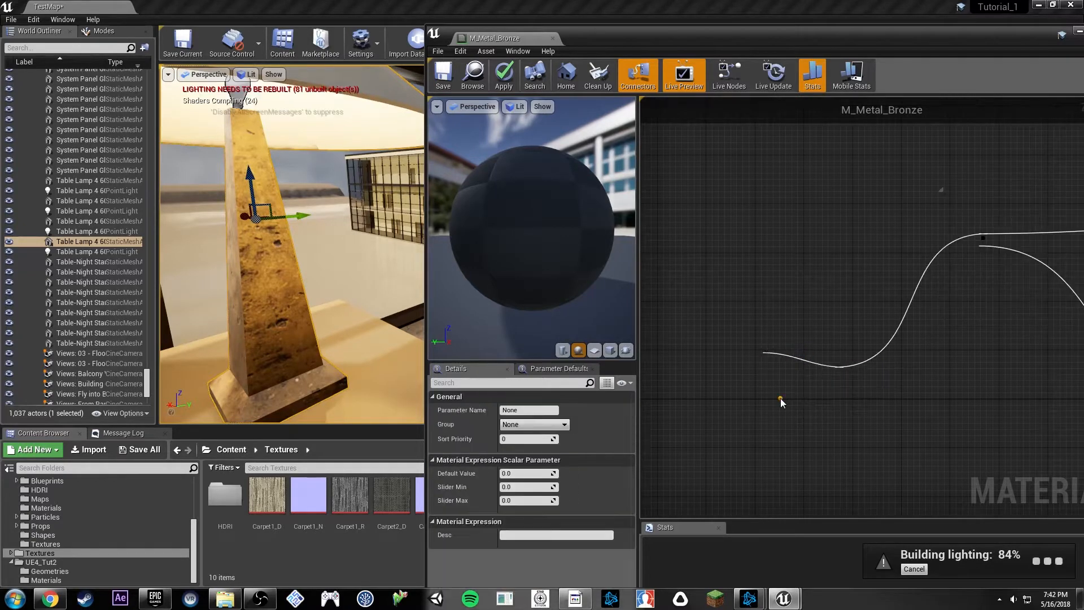
text(Multipl)
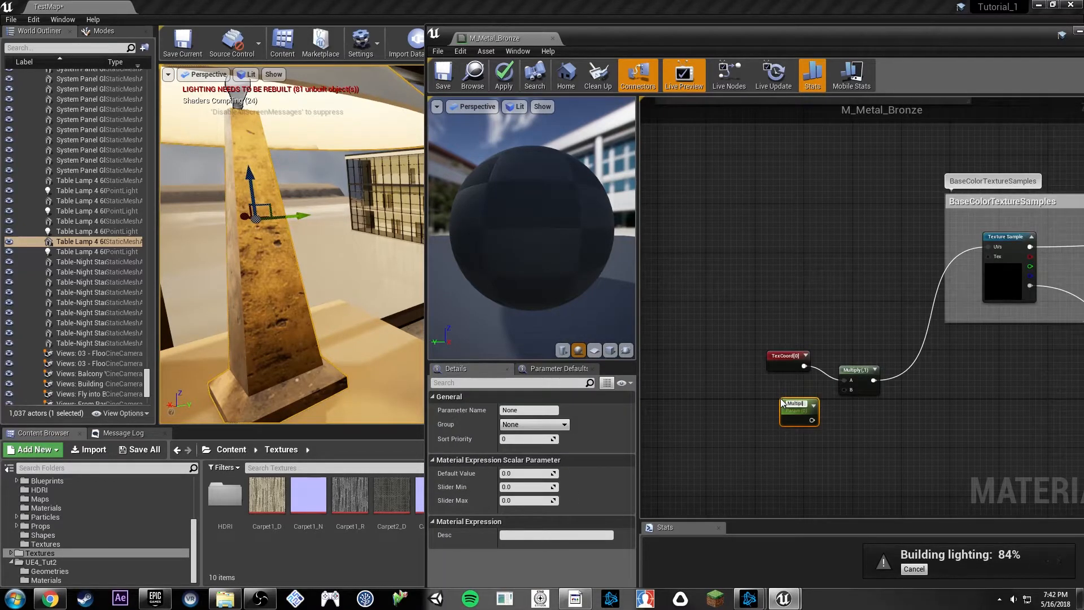
text(y)
key(Return)
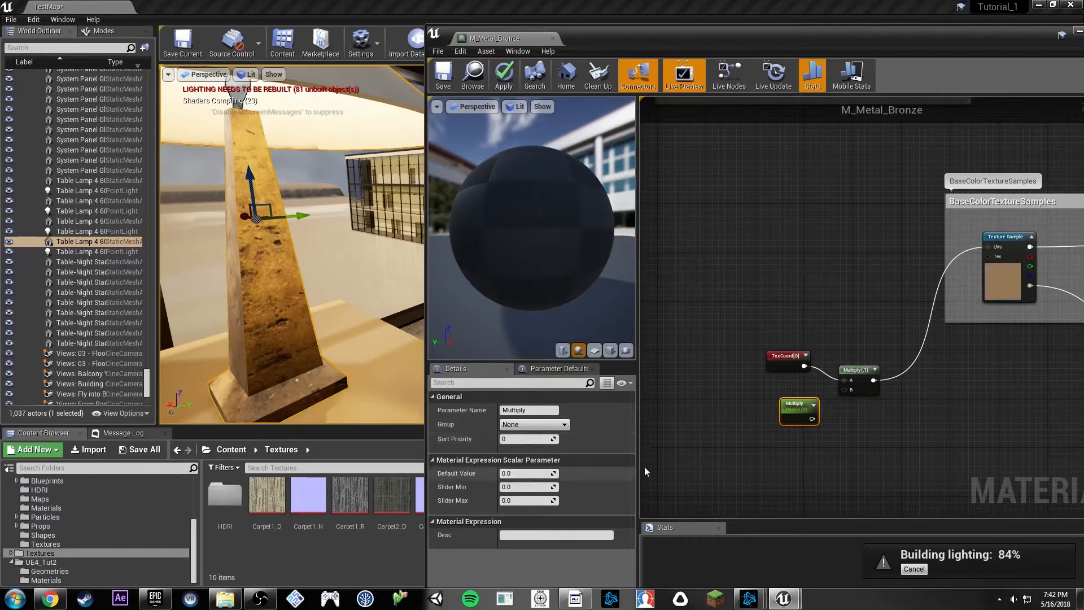
click(533, 474)
text(1)
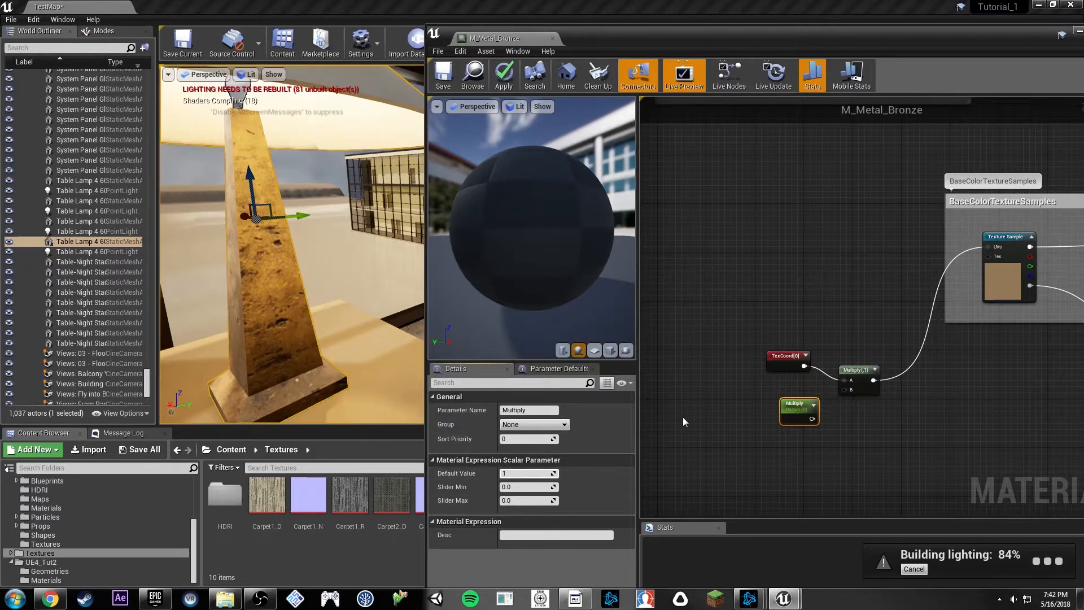
key(Return)
Connect the Multiply parameter's output to the B input of the Multiply node.
drag(845, 391, 846, 391)
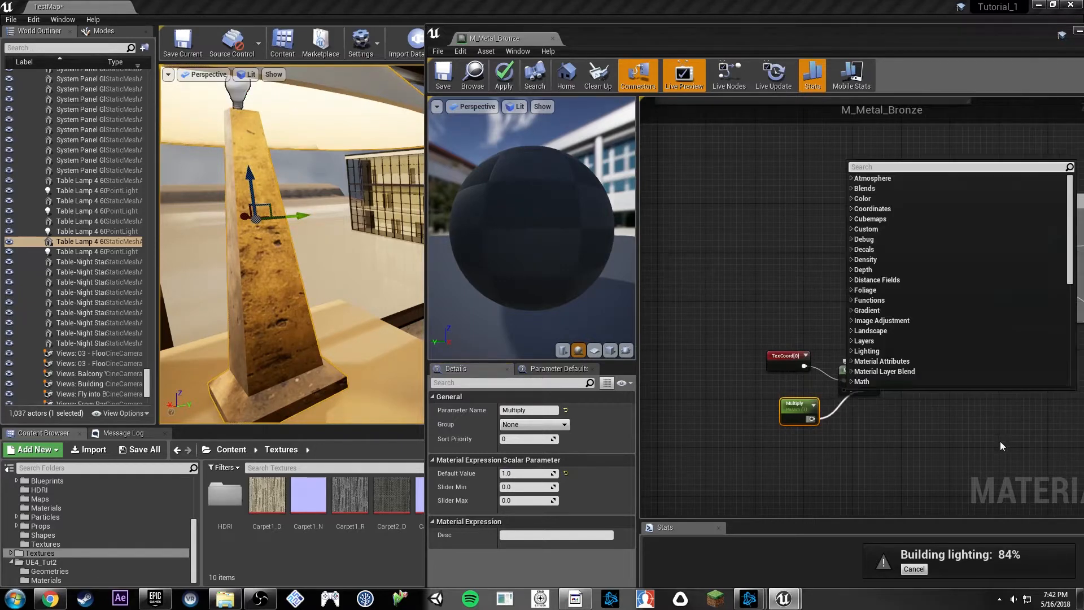
click(956, 442)
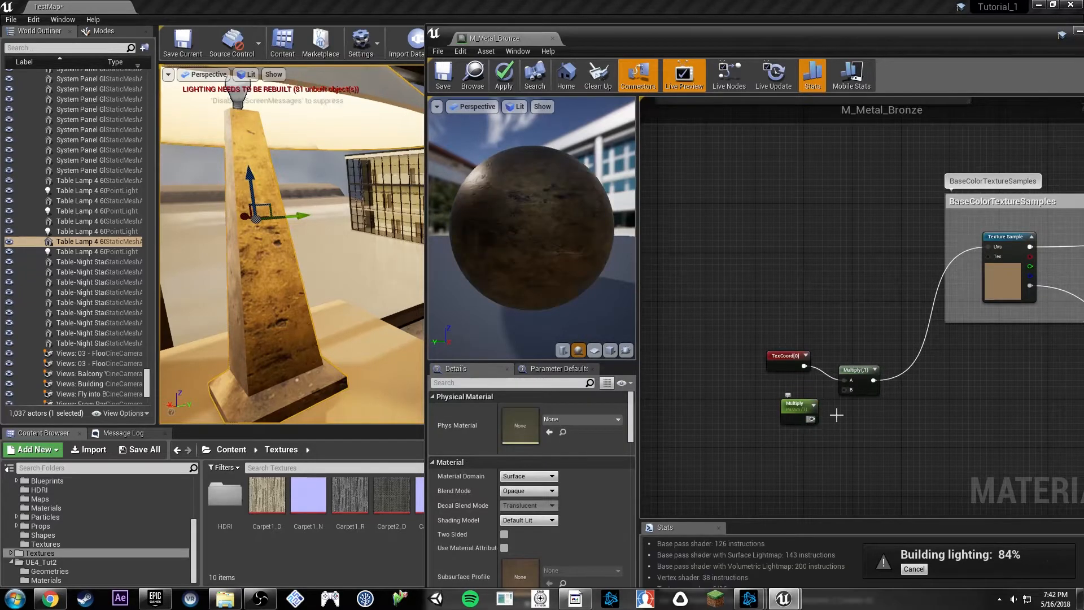
drag(812, 420, 844, 389)
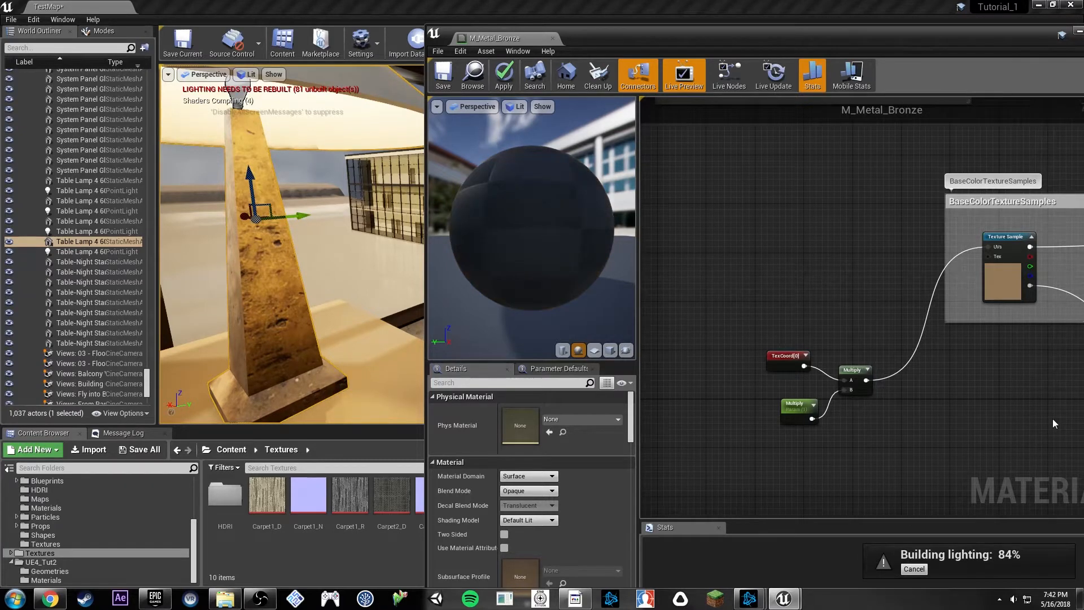
Connect the Multiply node's output to the UVs of the Texture Sample in NormalTextureSamples, and save the material.
right_drag(1017, 431, 825, 342)
scroll(825, 342, down, 2)
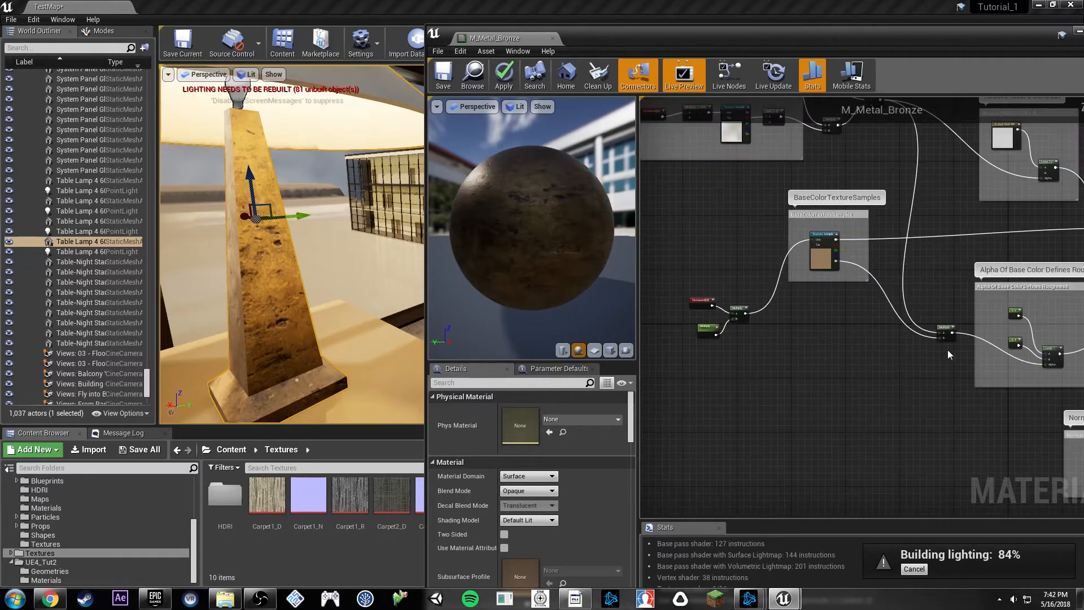
right_drag(962, 349, 934, 338)
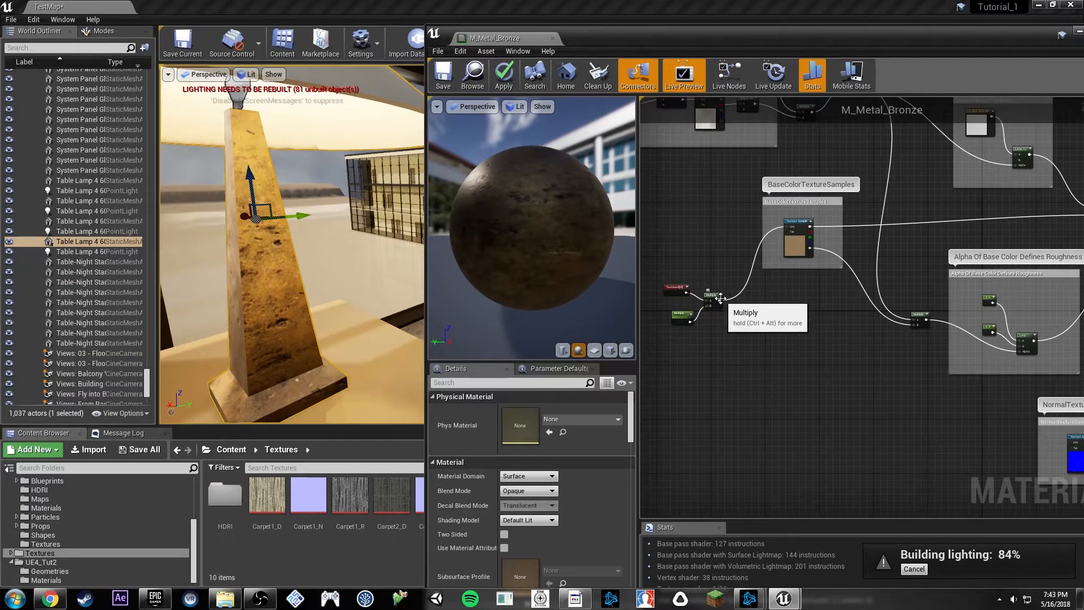
drag(719, 301, 1074, 446)
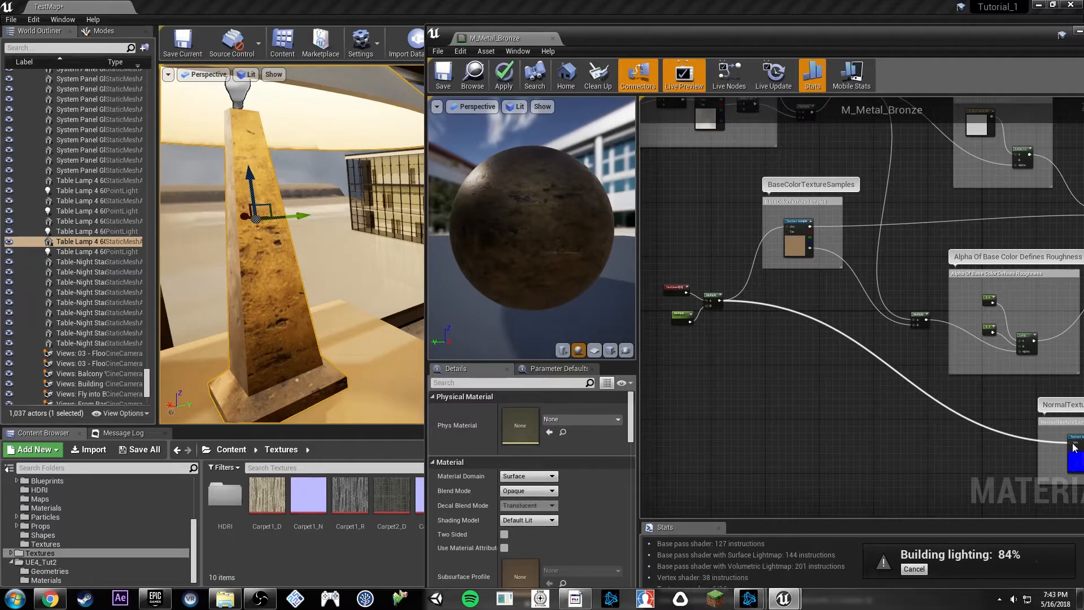
right_click(981, 378)
click(812, 358)
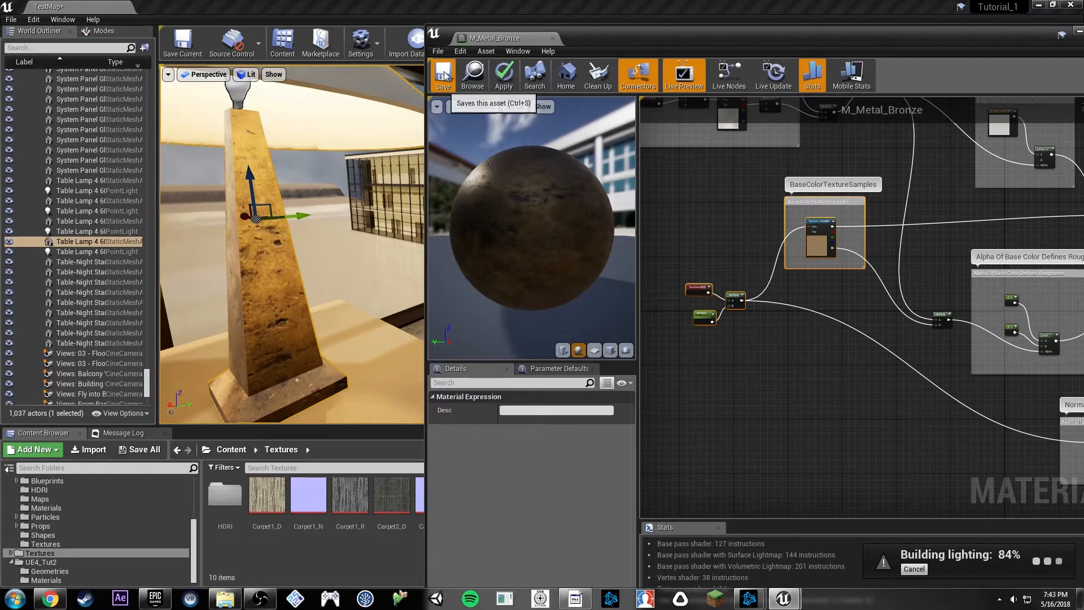
click(444, 76)
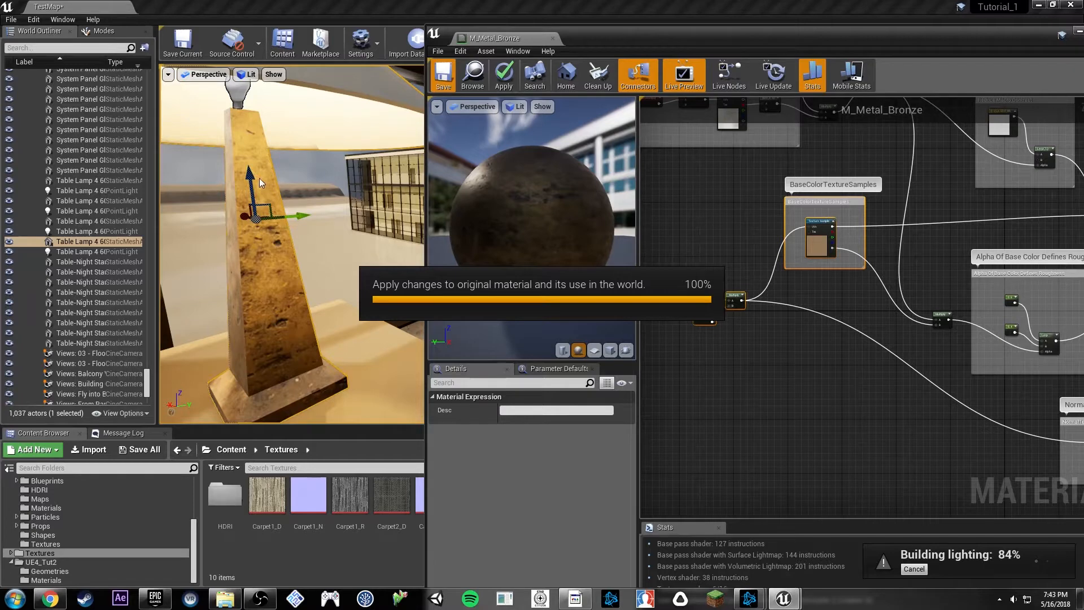
Set the default value of the Multiply scalar parameter to about 6.29.
click(704, 316)
drag(518, 474, 610, 474)
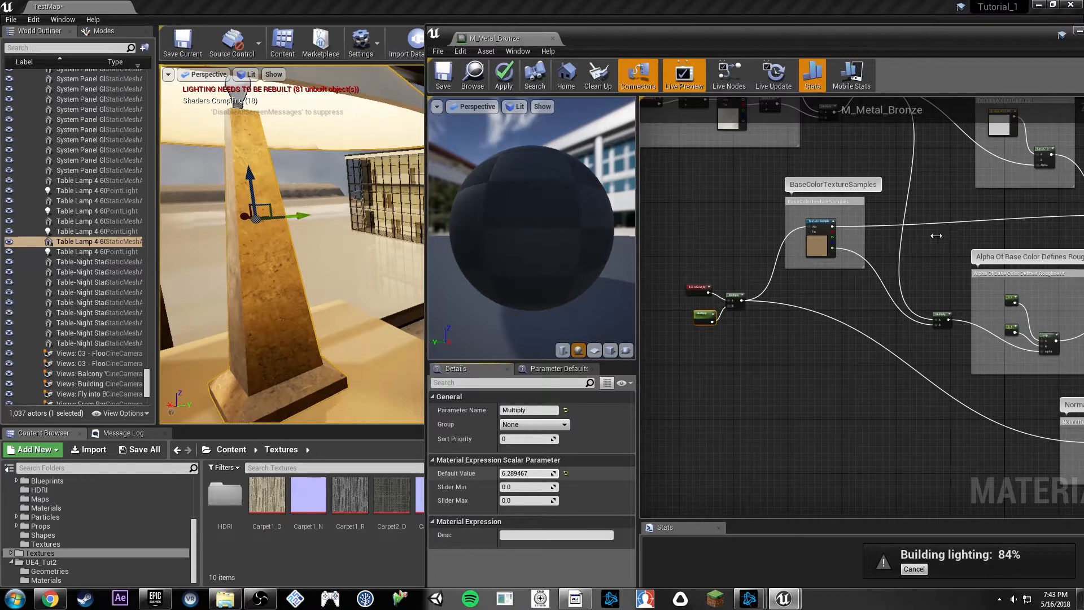
right_click(817, 261)
click(1019, 234)
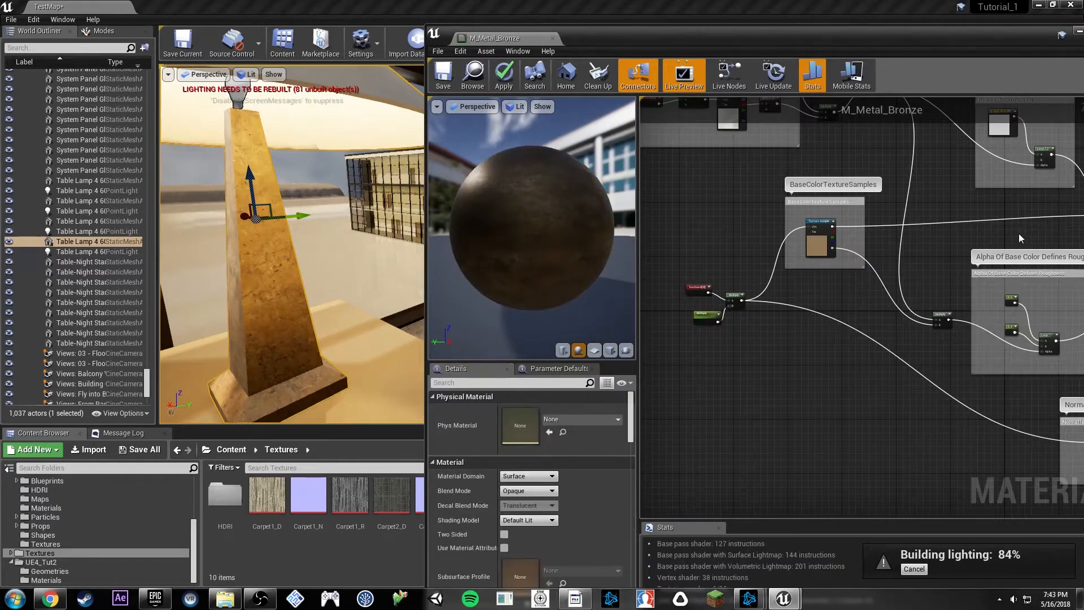
Set the RoughnessMin constant in the Alpha Of Base Color Defines Roughness group to 0.2.
right_drag(1038, 235, 899, 252)
scroll(927, 331, up, 5)
right_drag(284, 221, 300, 242)
key(s)
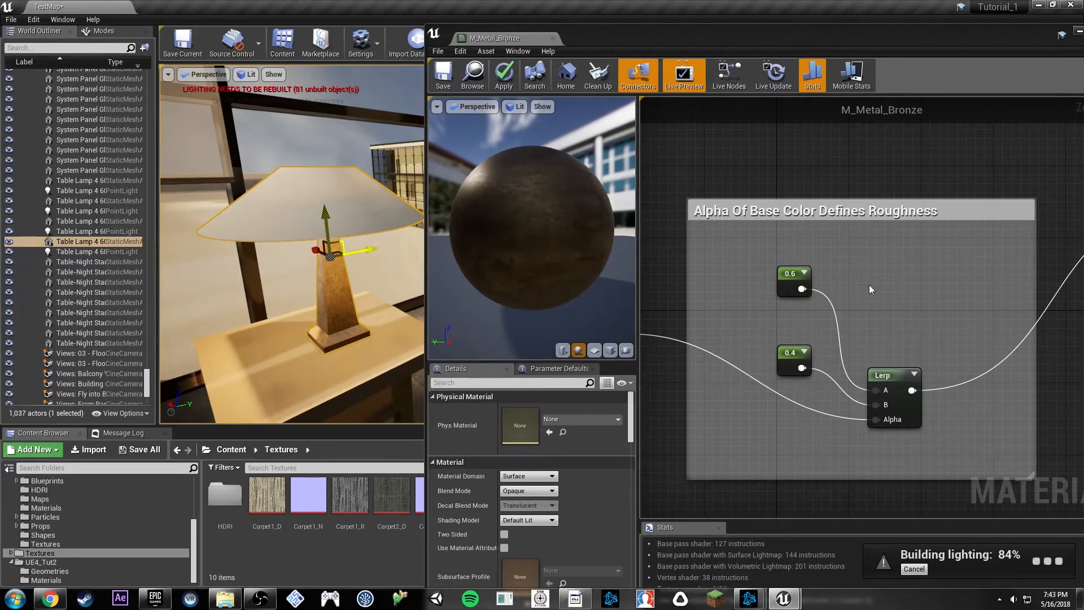
click(787, 370)
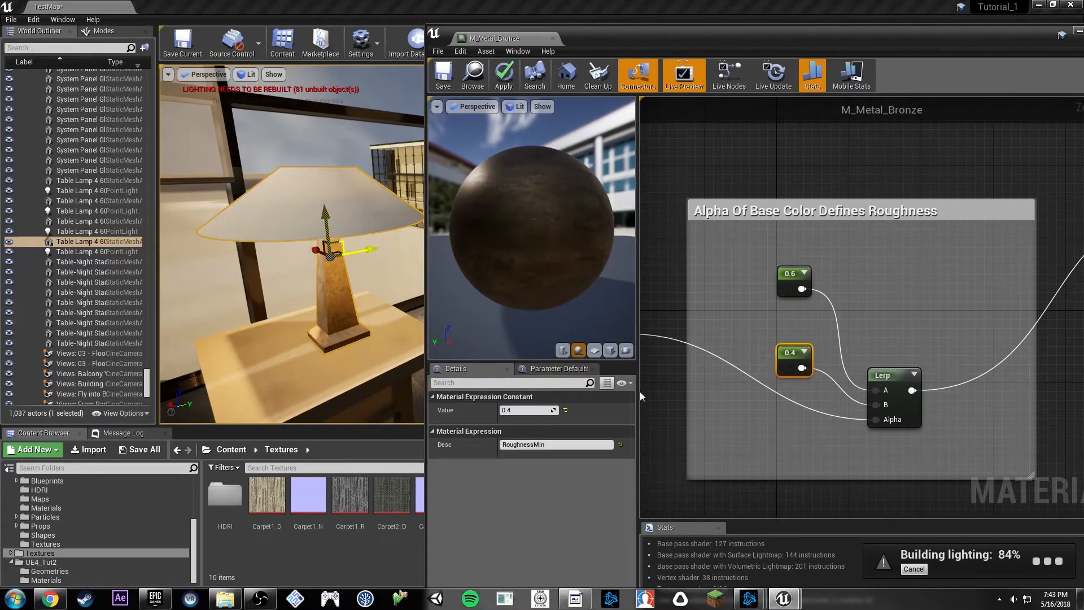
click(520, 409)
text(.2)
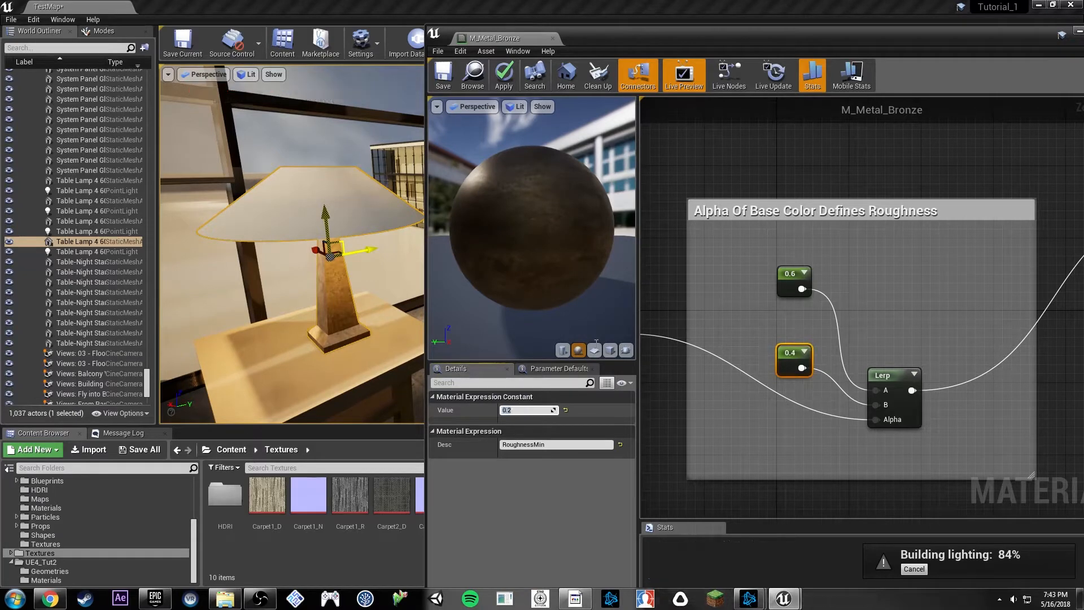
key(Return)
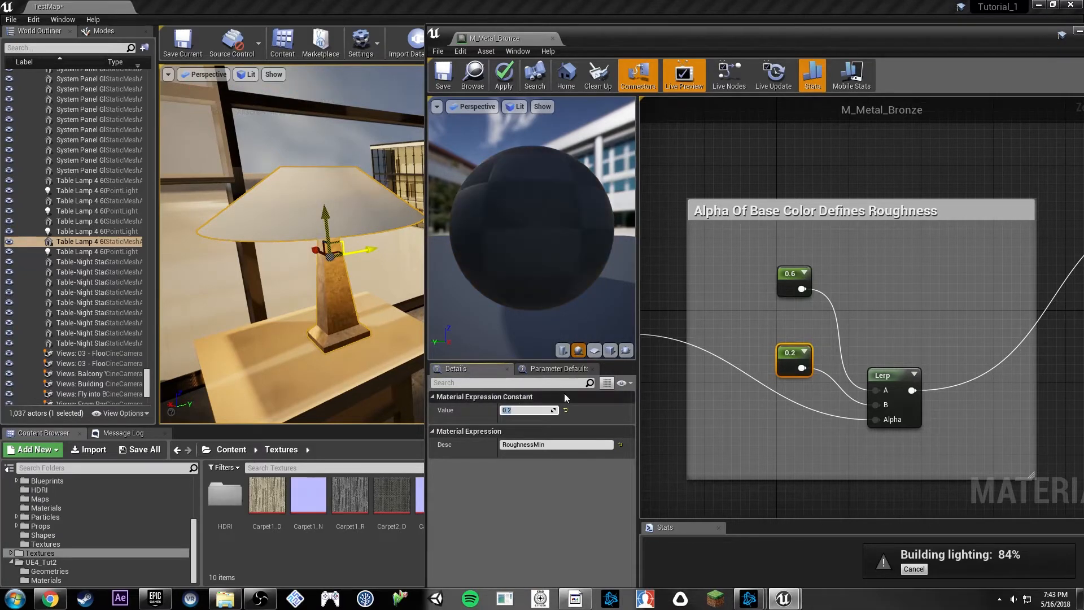
Set the RoughnessMax constant to 0.45, then save M_Metal_Bronze and close its editor.
click(781, 277)
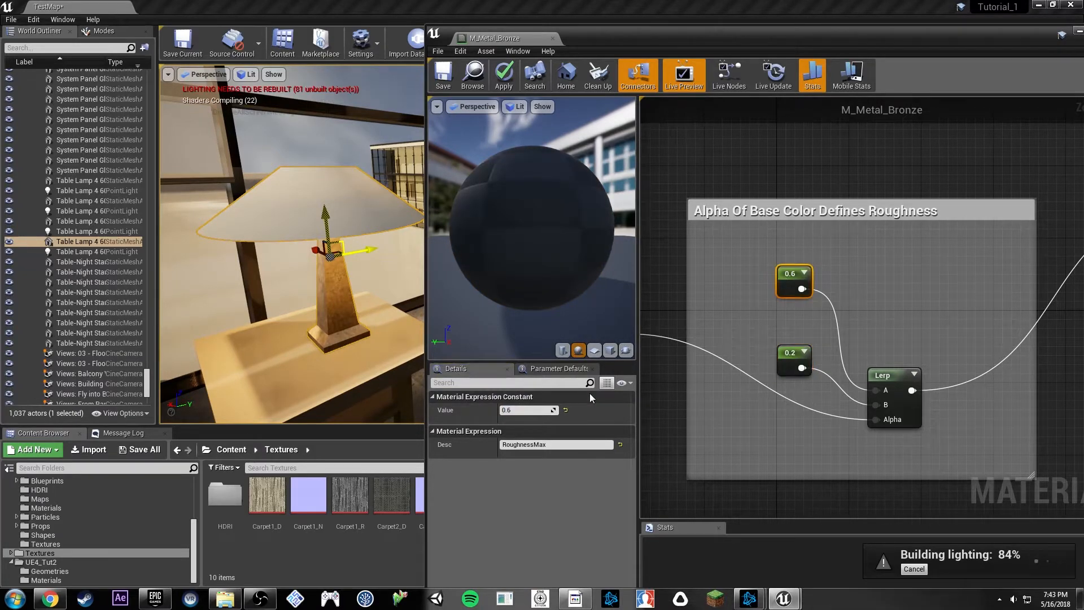
click(531, 406)
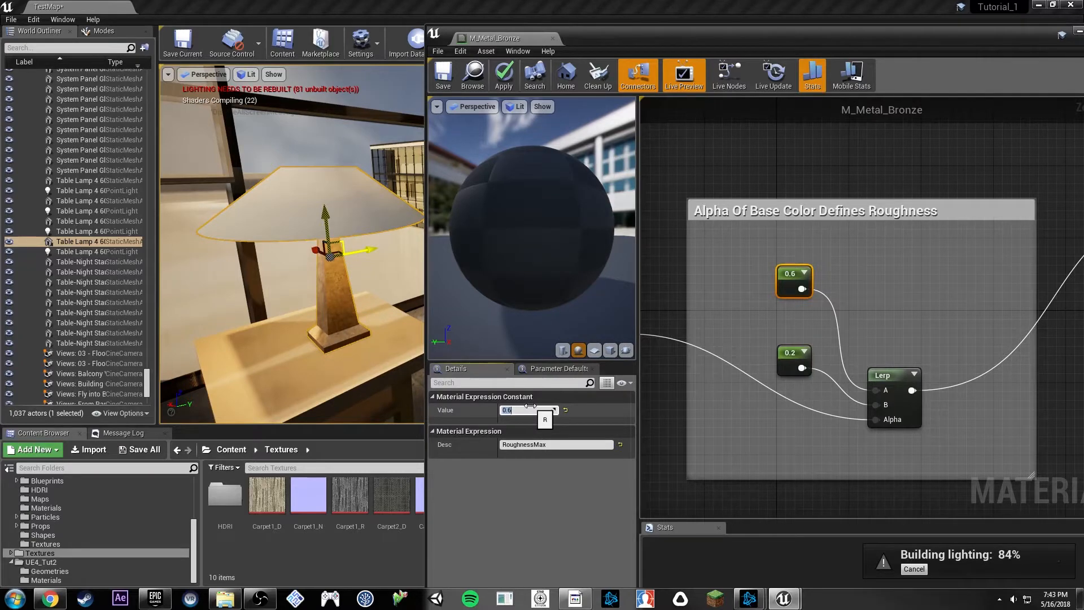
text(.45)
key(Return)
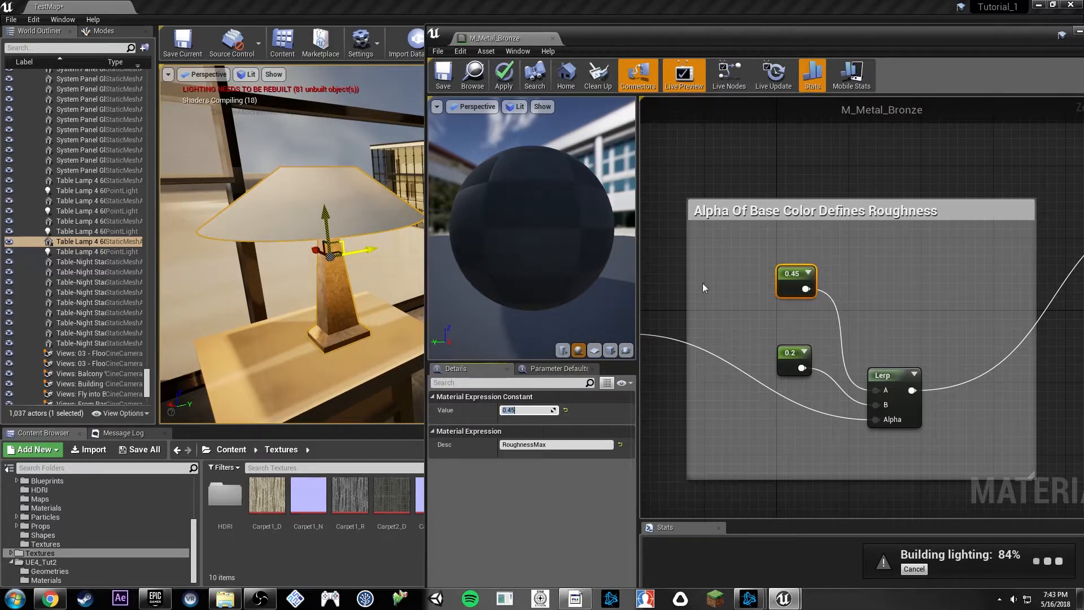
click(443, 75)
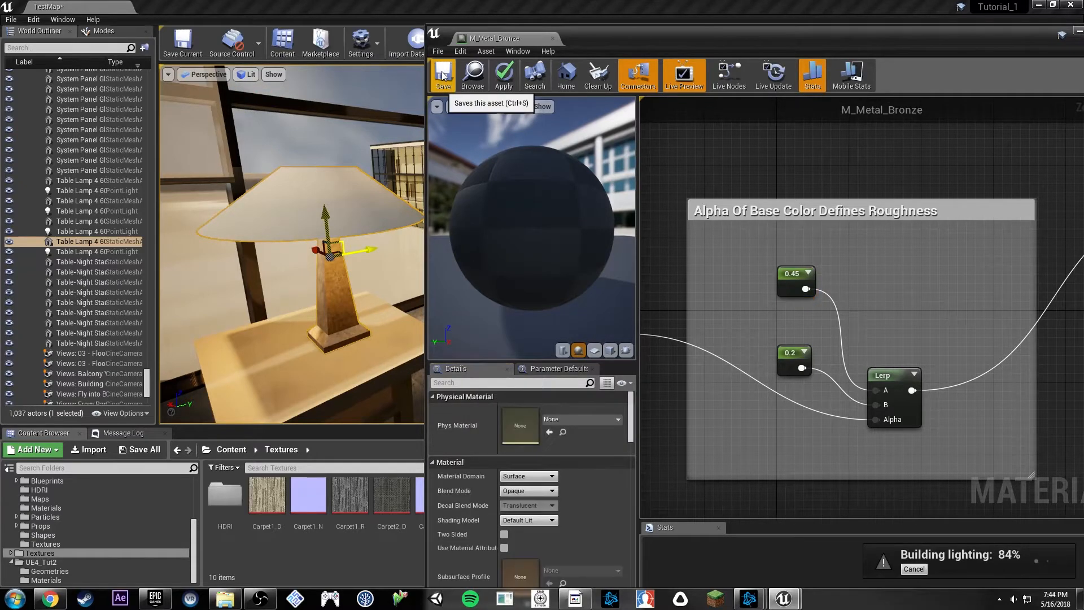
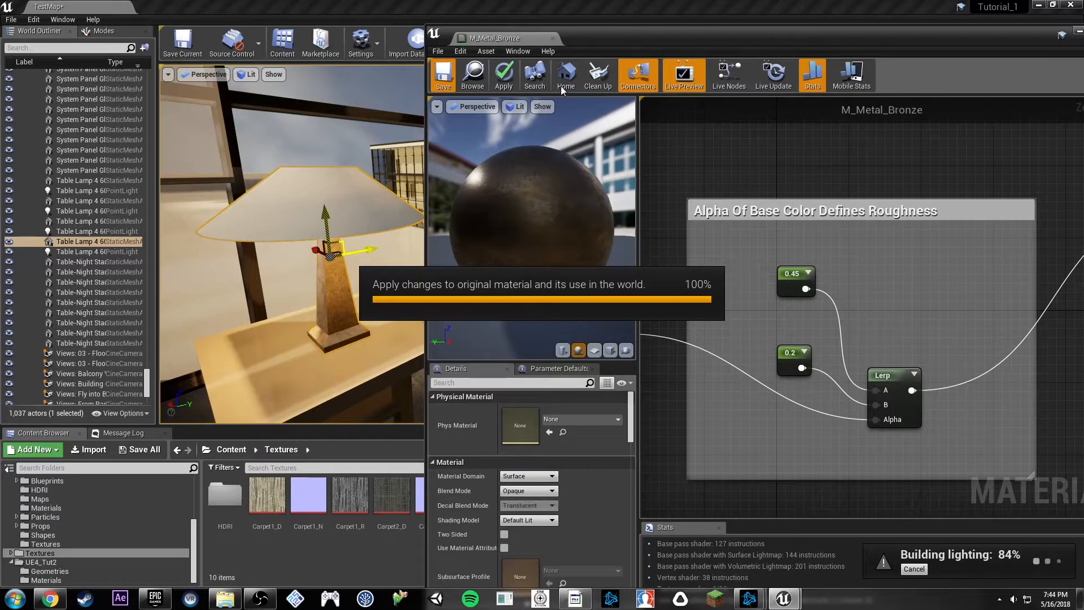
click(555, 40)
Inspect the bronze bases of the table lamps in the level, up close and from across the corridor.
right_drag(472, 276, 670, 197)
key(w)
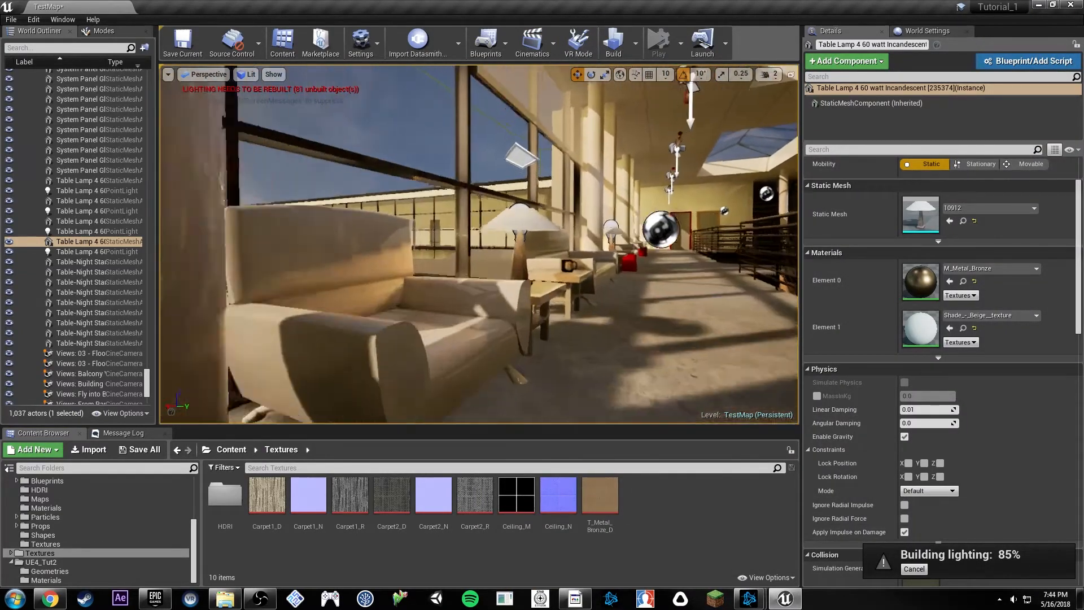
key(w)
right_drag(415, 333, 363, 341)
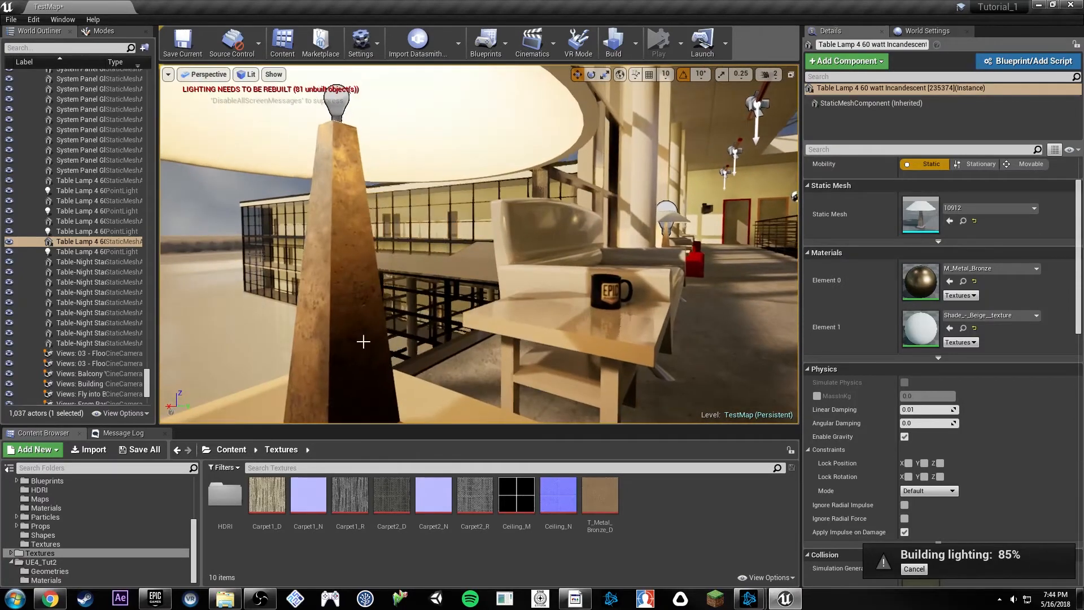
click(363, 342)
key(d)
right_drag(556, 269, 551, 223)
key(s)
key(w)
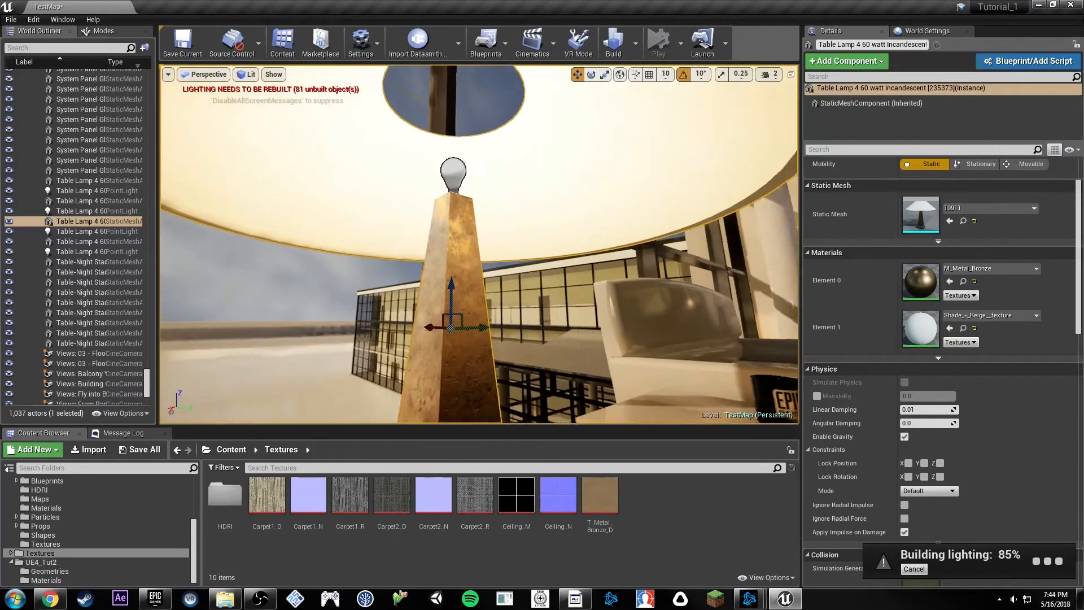
right_drag(460, 198, 585, 245)
key(s)
key(e)
key(s)
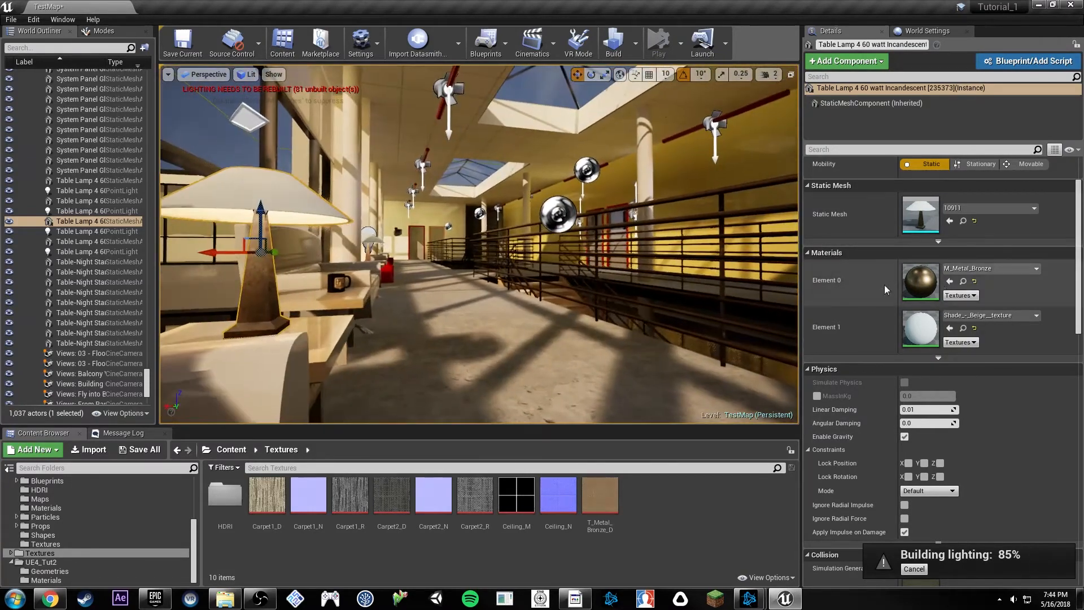
Reopen M_Metal_Bronze to check the constant feeding Metallic on its output node, then close the editor without applying changes.
double_click(920, 281)
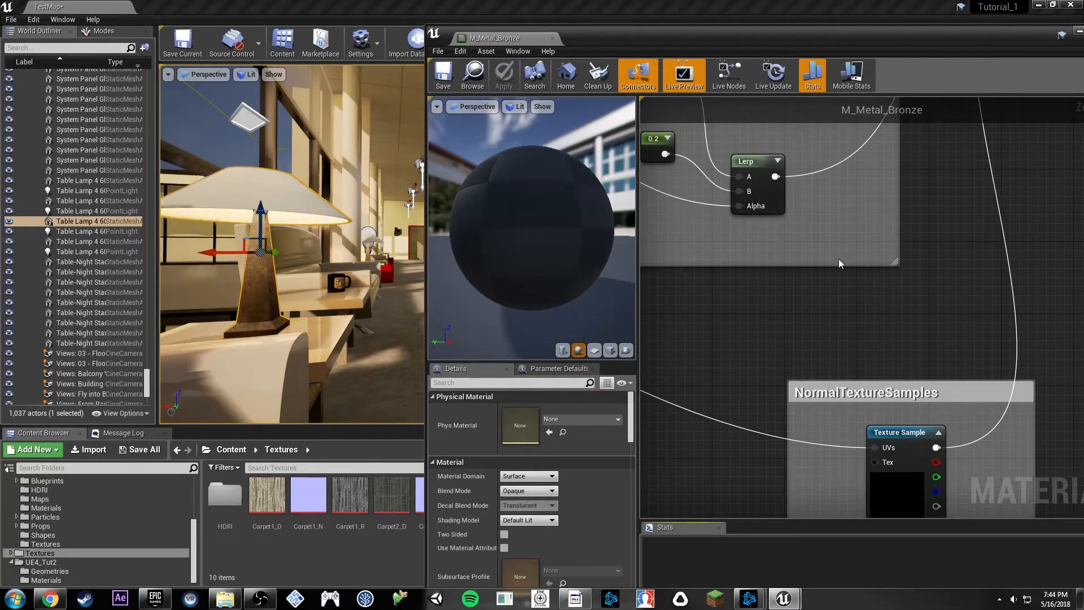
right_drag(855, 232, 644, 118)
right_click(765, 291)
click(889, 194)
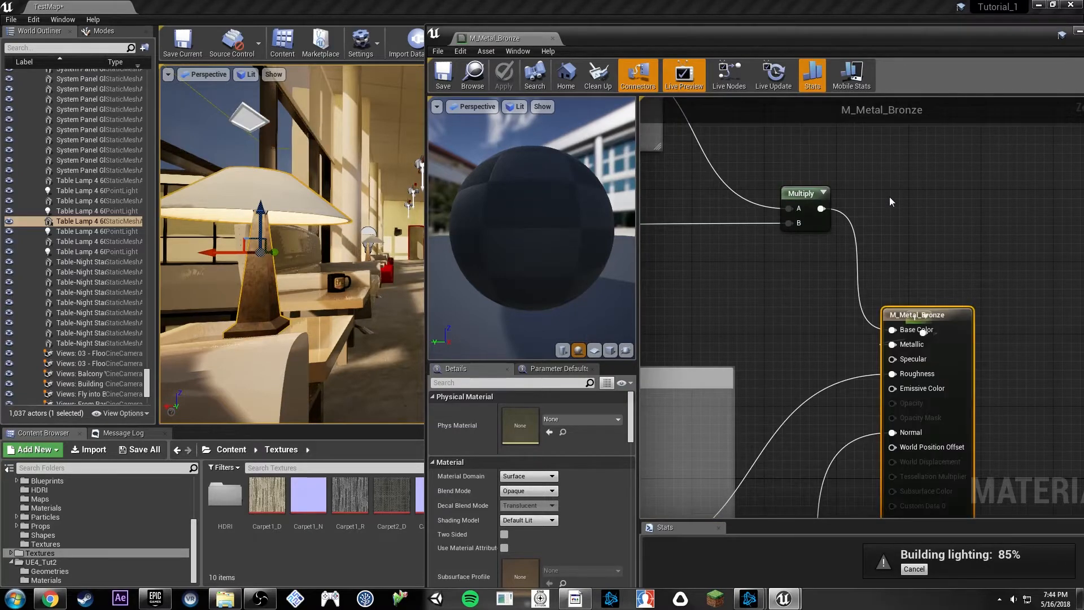
drag(931, 315, 1022, 315)
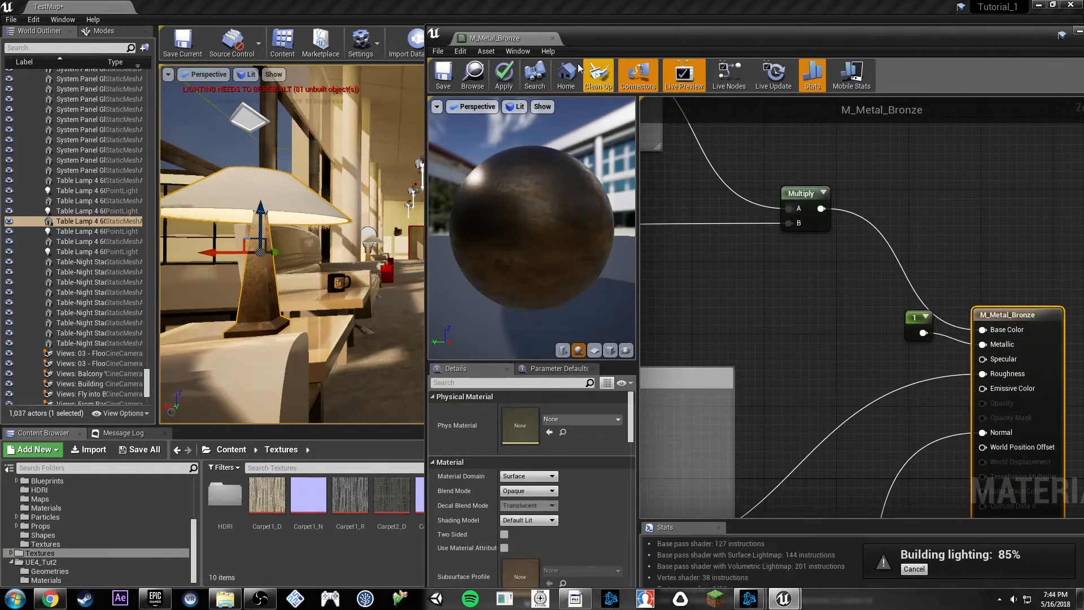
click(551, 38)
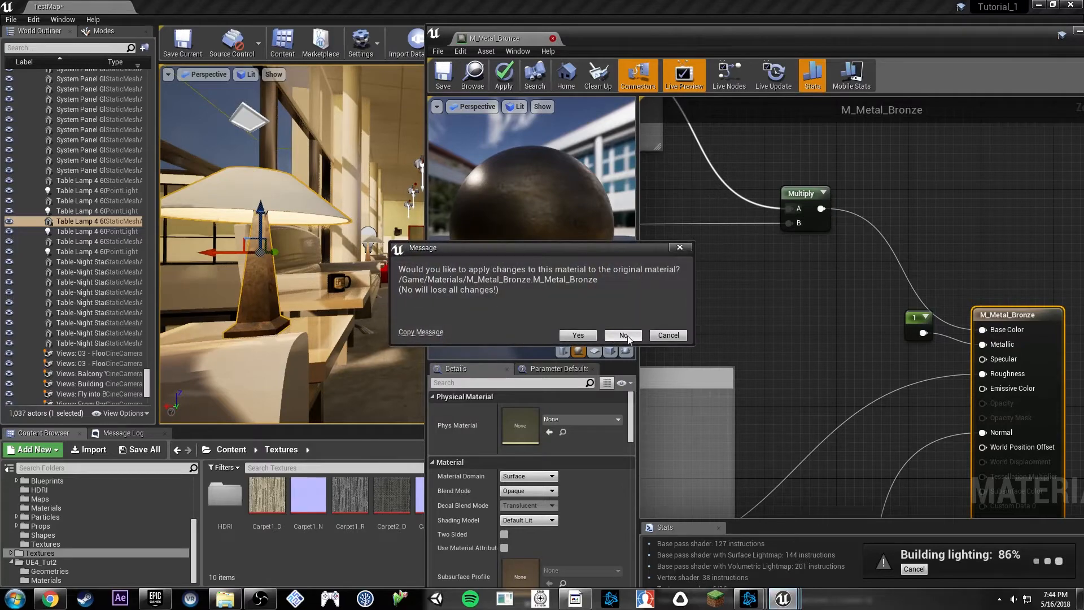
click(608, 334)
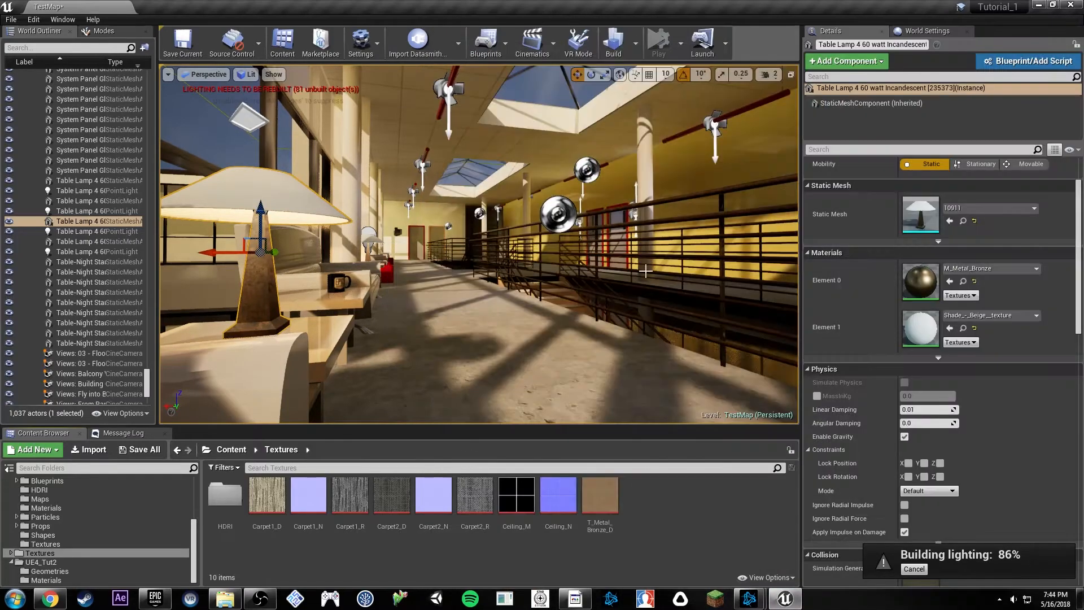
Select the pipe guardrail in the corridor, toggle game view and switch the viewport to Unlit shading.
key(w)
right_drag(599, 316, 740, 288)
right_drag(602, 232, 429, 266)
click(602, 241)
key(g)
click(248, 74)
click(259, 114)
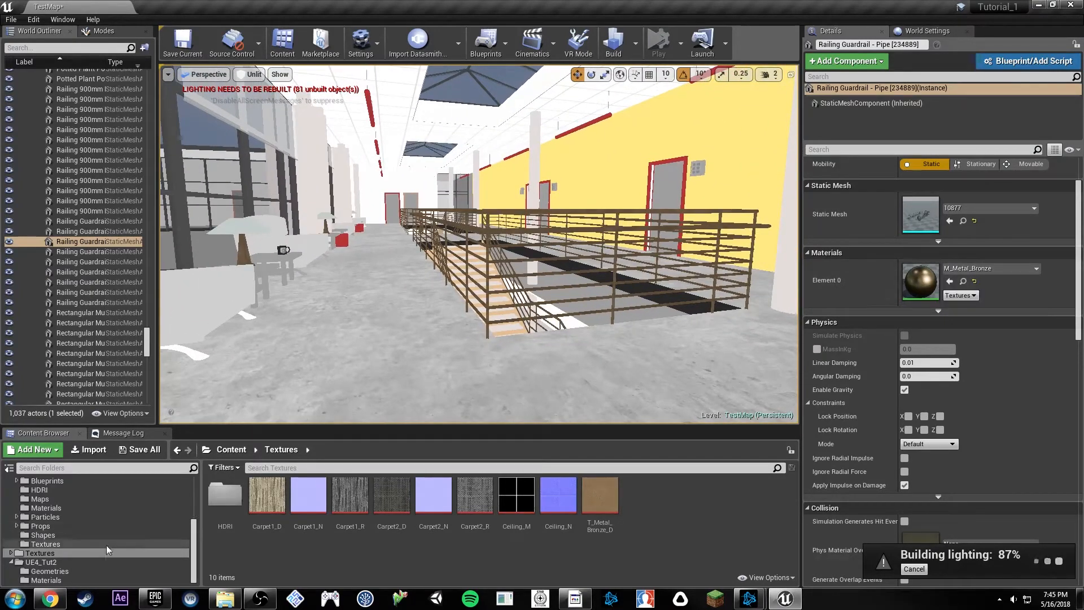
Assign M_Metal_Chrome from the StarterContent Materials folder to the pipe guardrail's Element 0 and return the viewport to Lit shading.
click(112, 508)
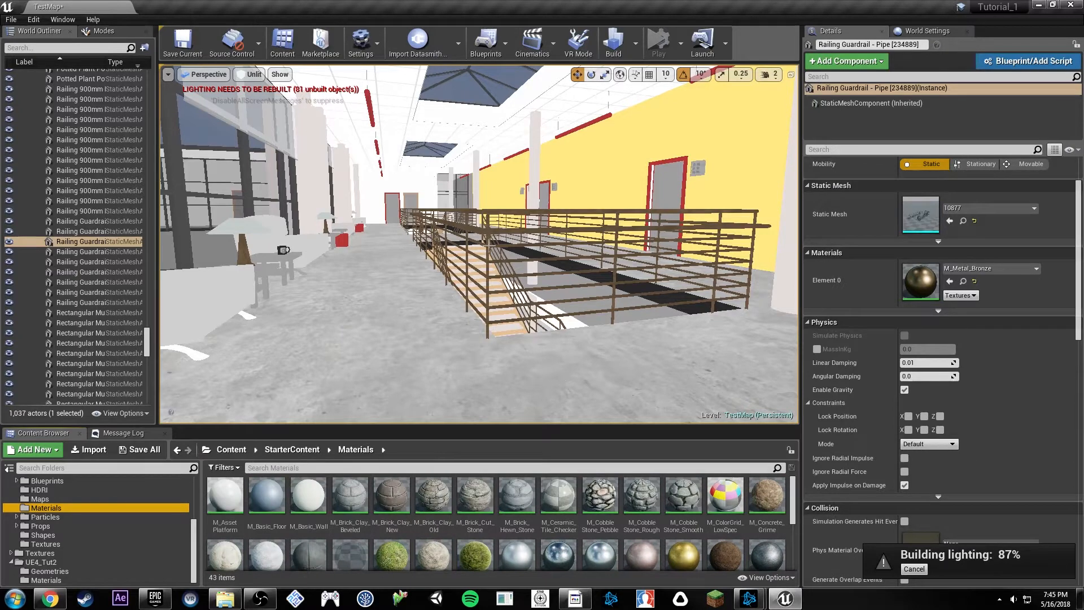
click(486, 213)
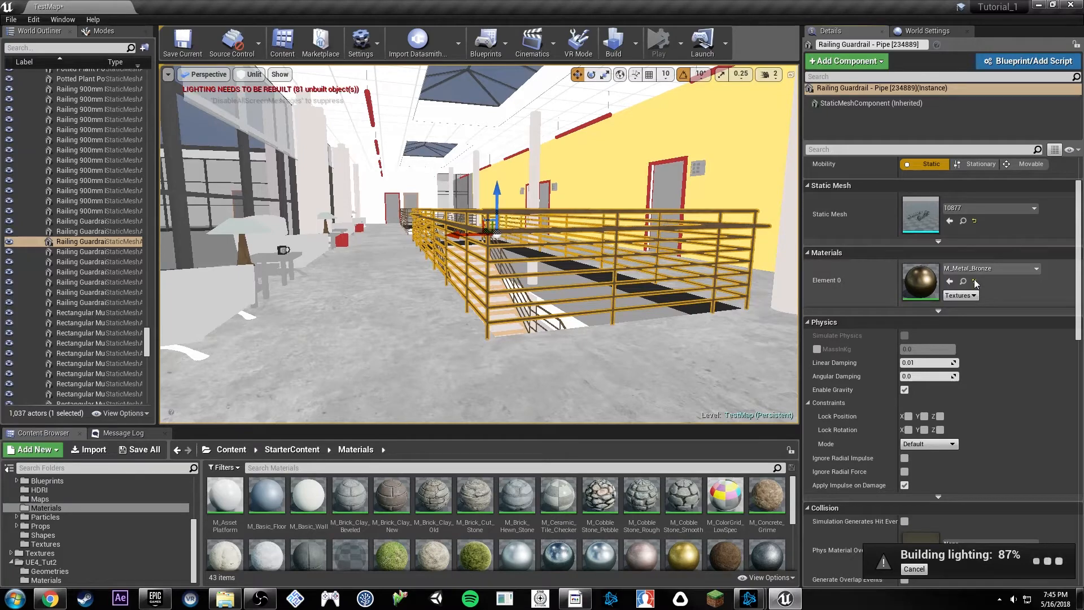
scroll(649, 272, up, 2)
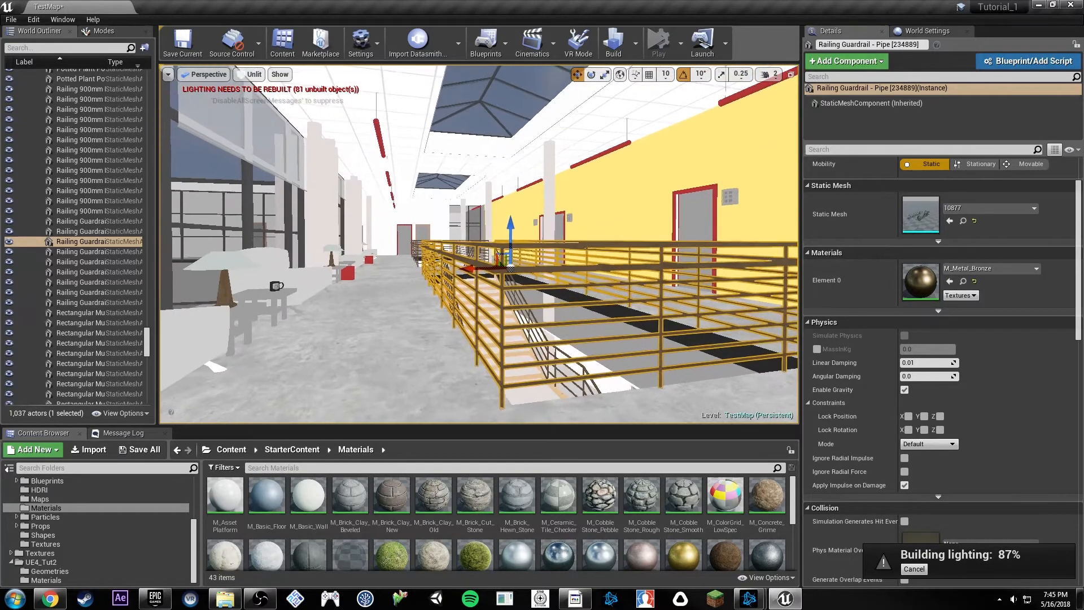
scroll(573, 512, down, 1)
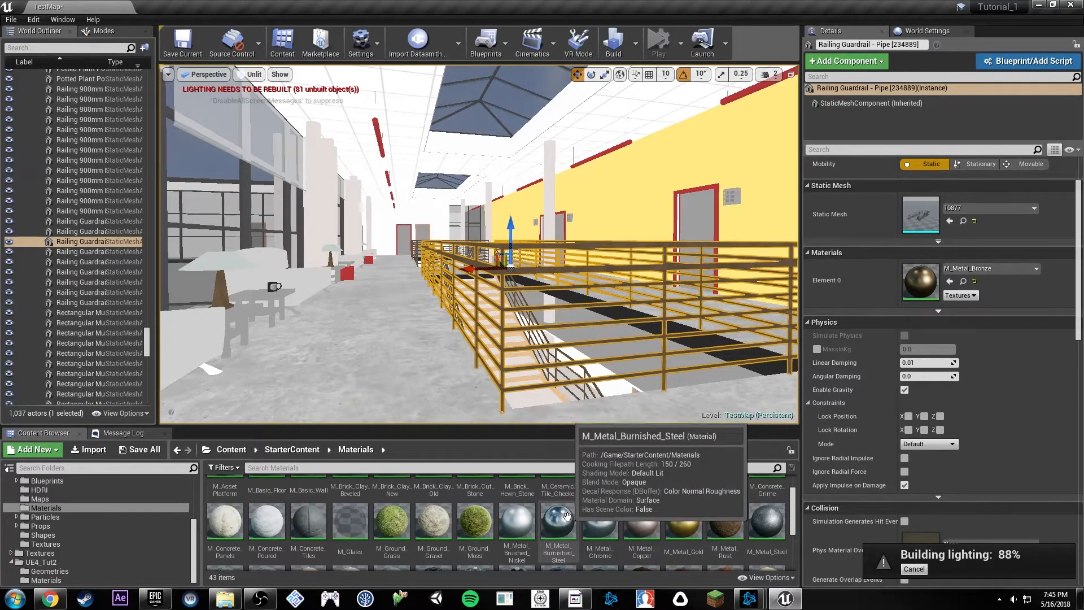
mouse_move(517, 520)
mouse_down()
mouse_move(488, 305)
mouse_move(501, 243)
mouse_move(917, 281)
mouse_up()
key(alt+4)
right_drag(520, 303, 491, 395)
key(g)
Apply M_Metal_Chrome to the remaining railing pieces around the corridor's stair opening.
drag(599, 521, 644, 347)
mouse_move(644, 347)
right_down()
mouse_move(621, 338)
mouse_move(663, 316)
mouse_move(652, 342)
right_up()
drag(608, 510, 419, 278)
mouse_move(419, 278)
right_down()
mouse_move(271, 260)
mouse_move(419, 283)
right_up()
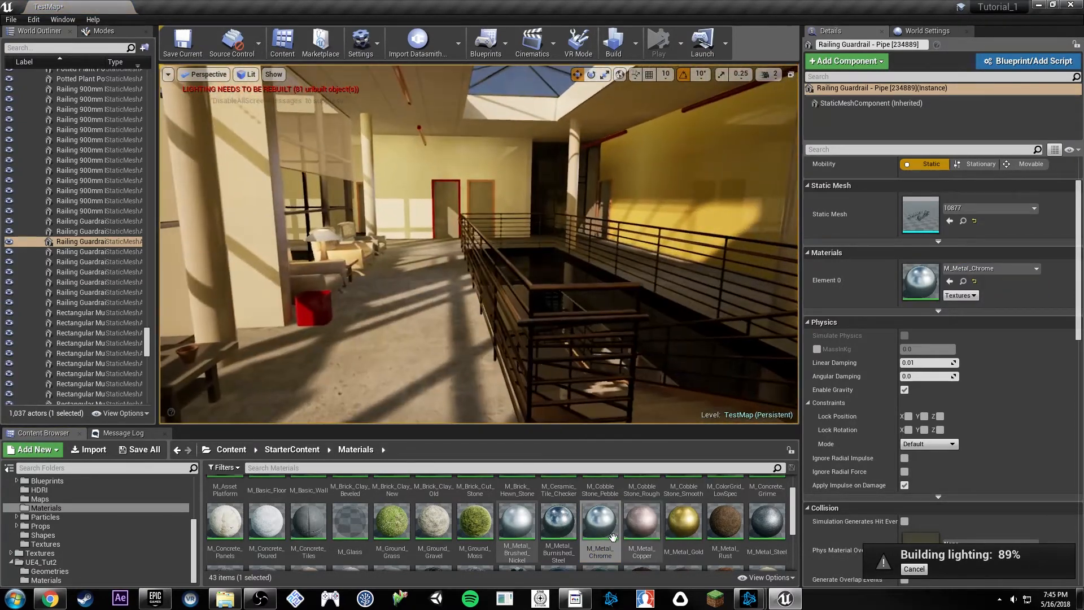
drag(600, 521, 534, 285)
right_drag(534, 285, 728, 336)
key(d)
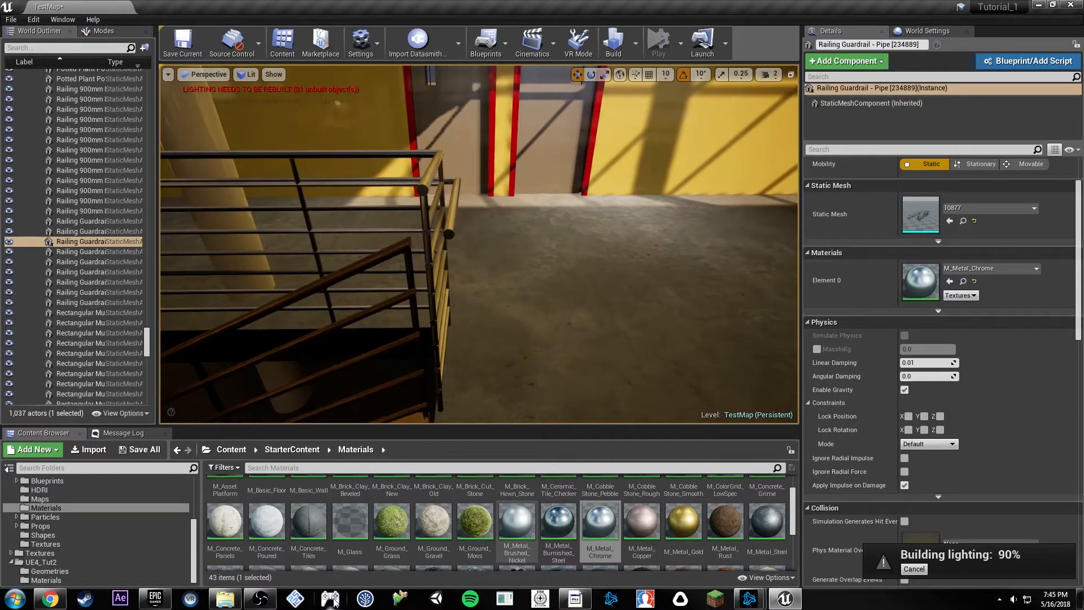
click(261, 599)
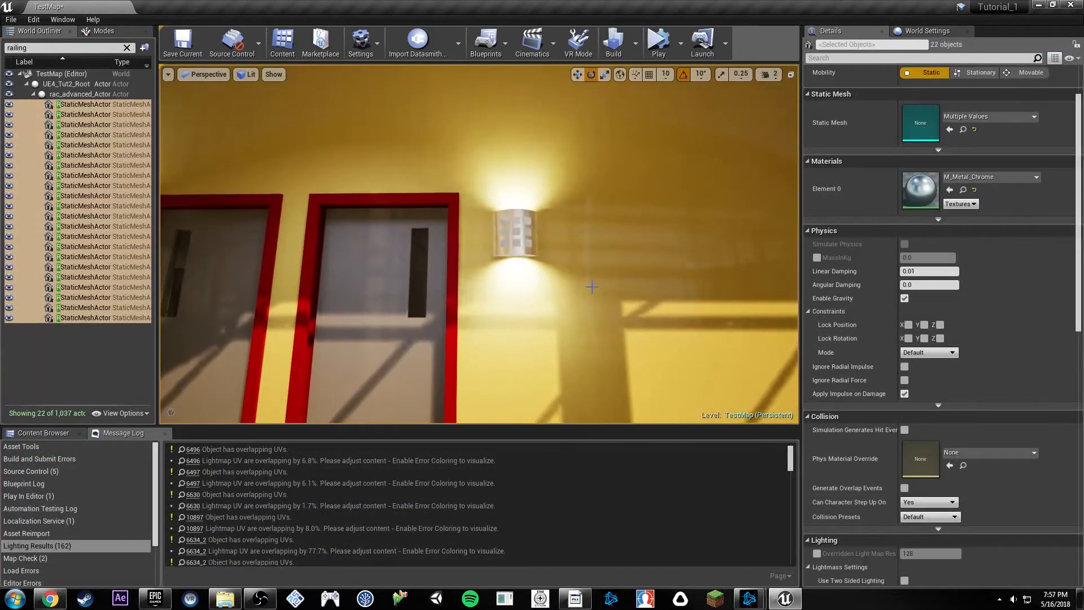
Examine the lit wall sconce beside the red-framed doors from near and far.
right_drag(545, 178, 600, 292)
key(w)
key(s)
key(w)
key(w)
key(s)
key(s)
key(w)
key(w)
key(s)
key(s)
key(s)
key(w)
key(w)
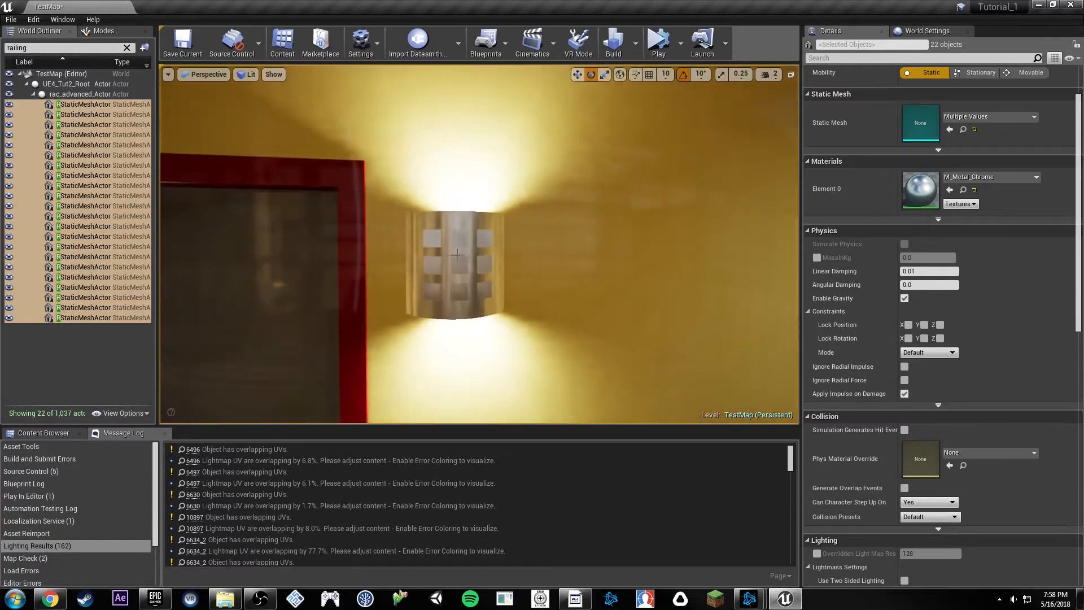
Select the wall sconce, locate its M_Glass material in the content folders and duplicate it as M_Glass_Backlit.
click(458, 257)
click(964, 281)
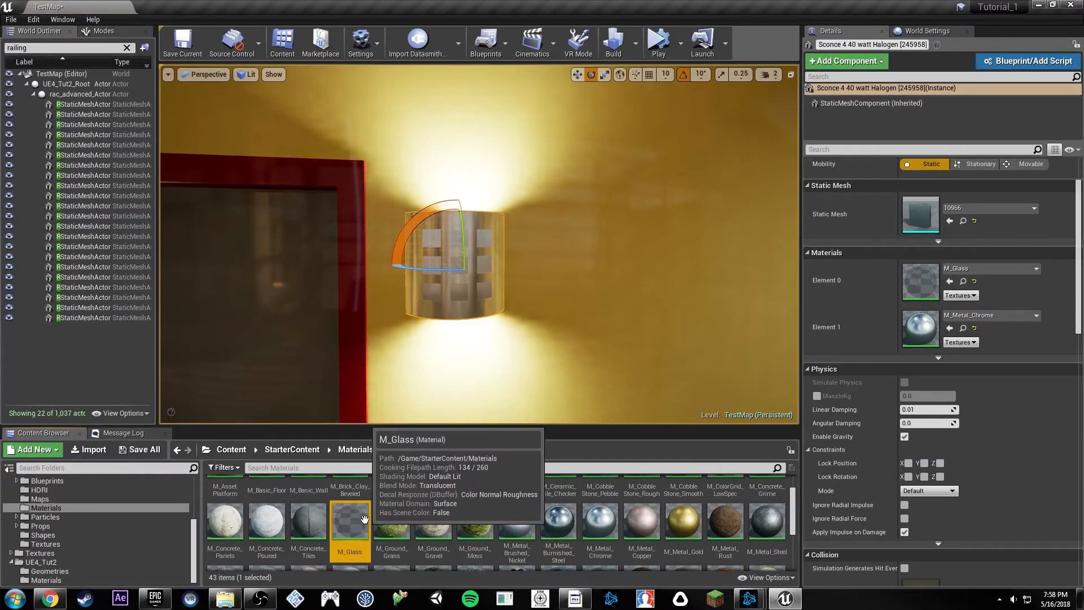
key(ctrl+w)
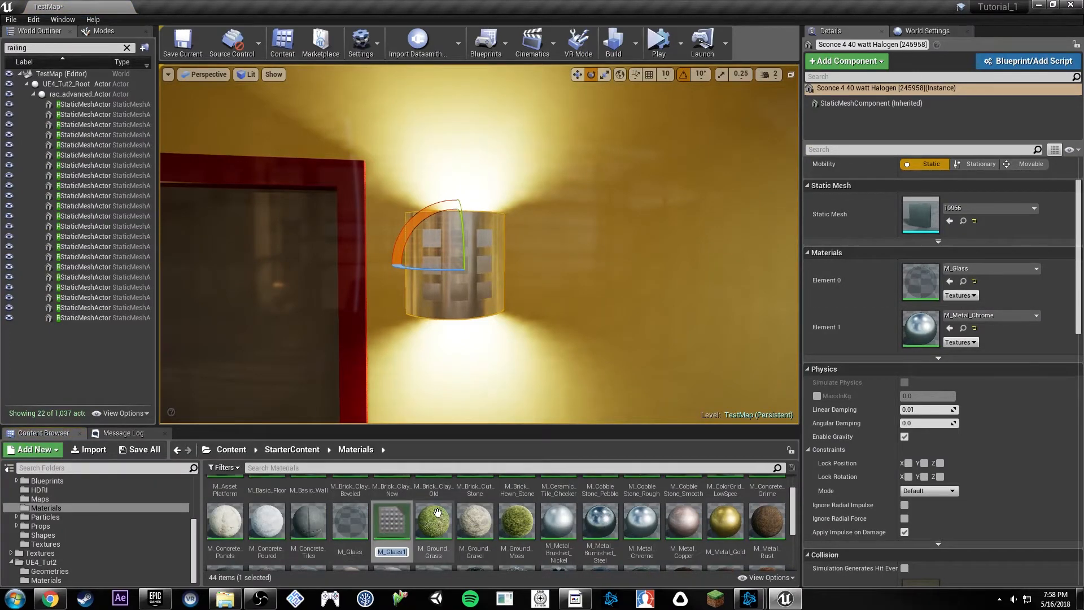
text(M_Glass_)
text(Backlit)
key(Return)
Move M_Glass_Backlit into the Content/Materials folder and assign it to the sconce's Element 0.
scroll(126, 534, up, 4)
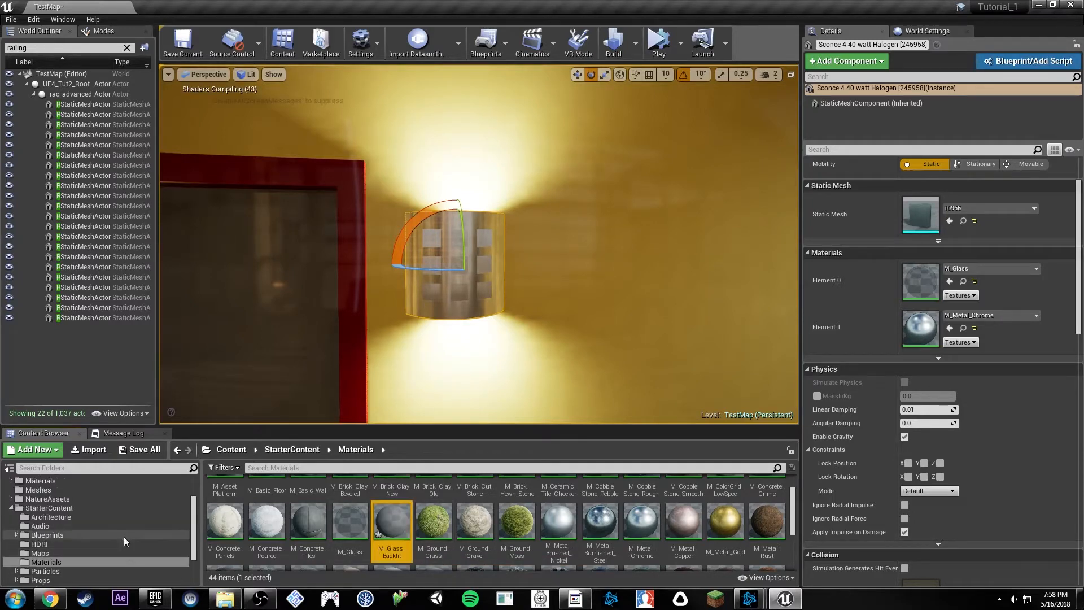
drag(392, 522, 90, 529)
click(116, 555)
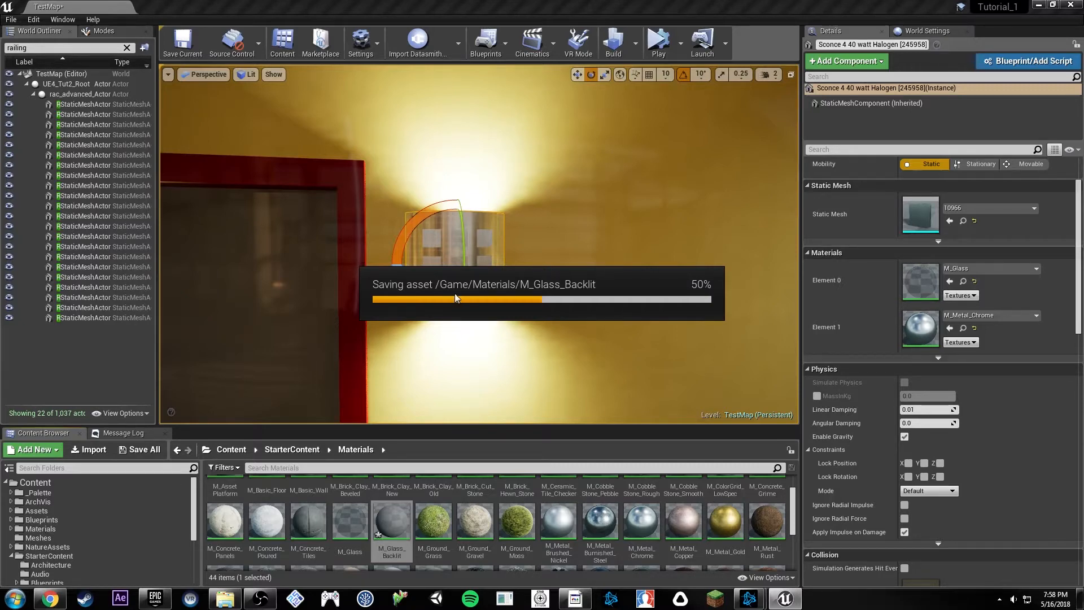
click(48, 531)
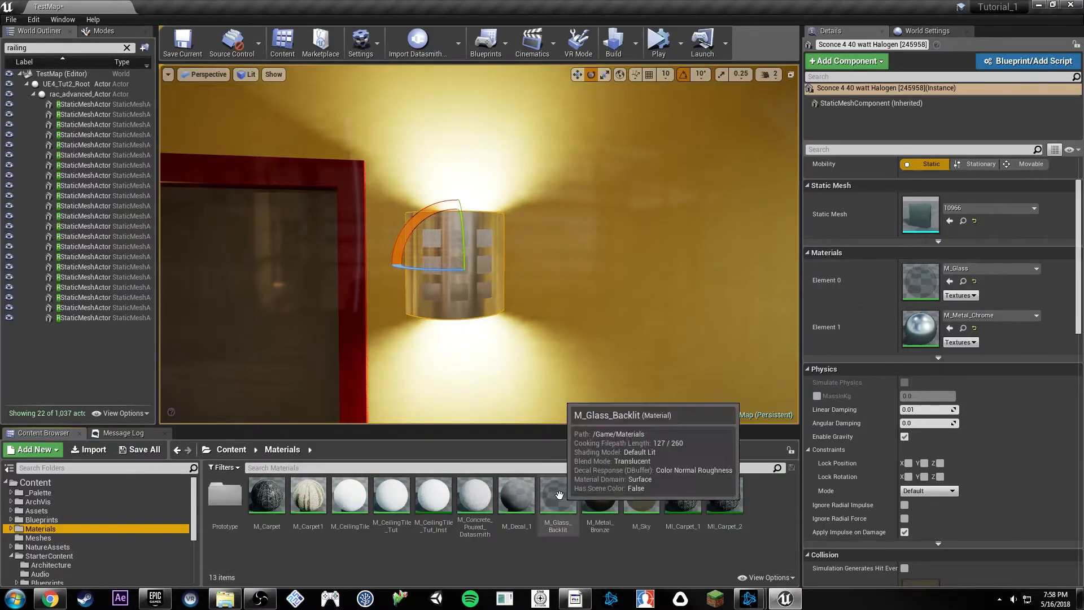
drag(558, 495, 940, 285)
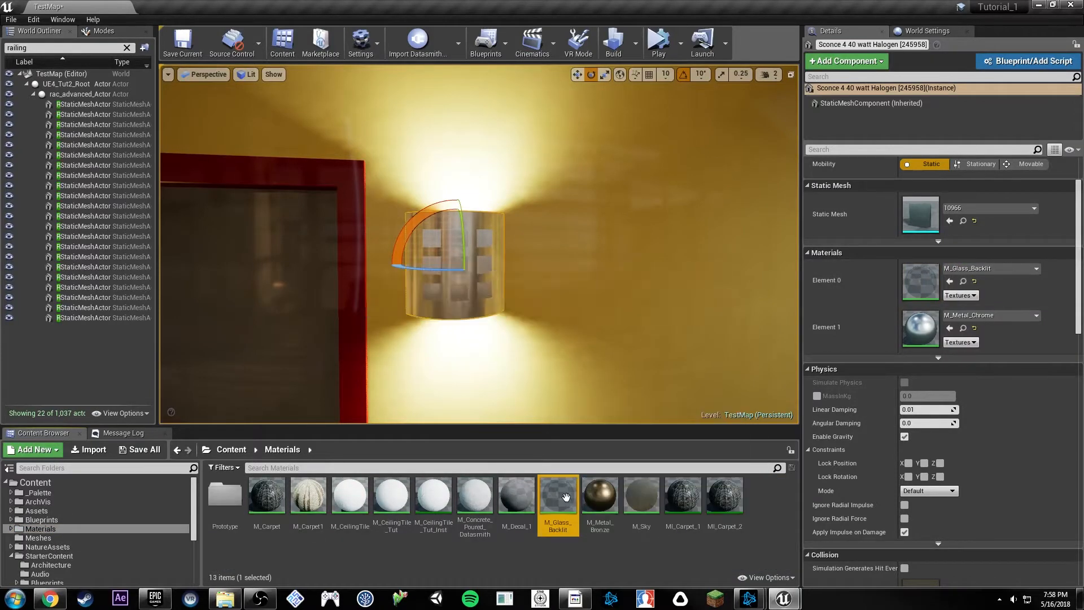
Open M_Glass_Backlit and set the ColorGlass parameter to a pale blue with R 0.697266, G 0.761945 and B 0.875.
double_click(558, 497)
right_drag(761, 243, 862, 242)
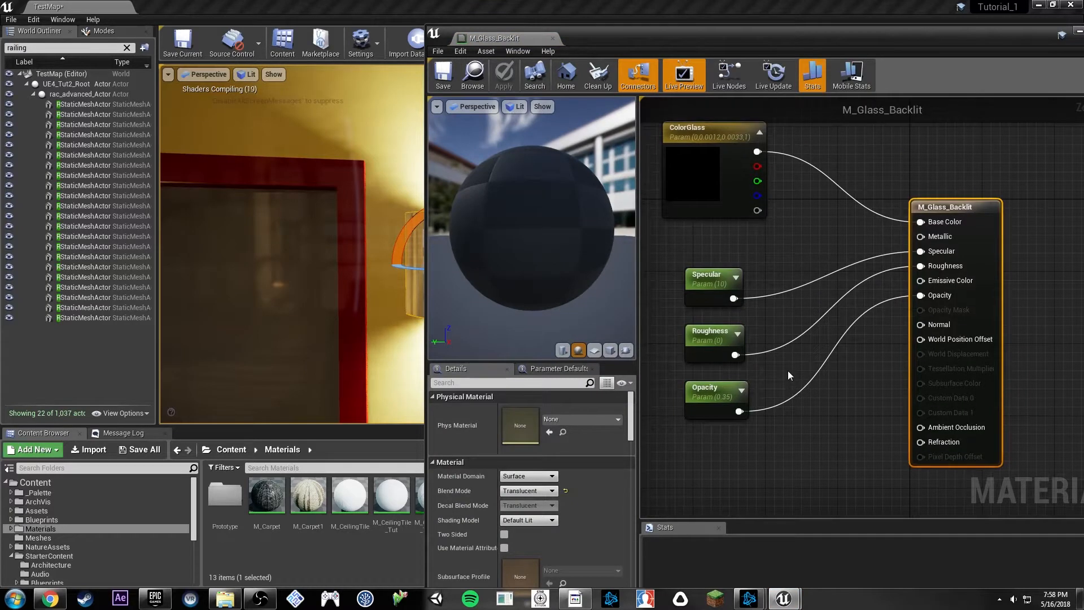
click(709, 194)
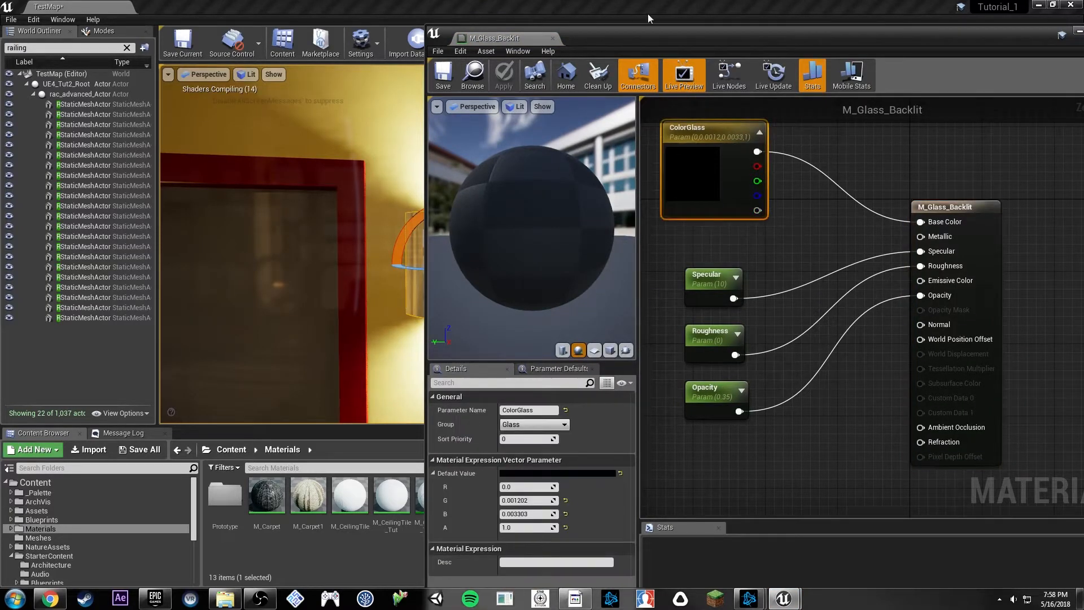
drag(655, 30, 881, 21)
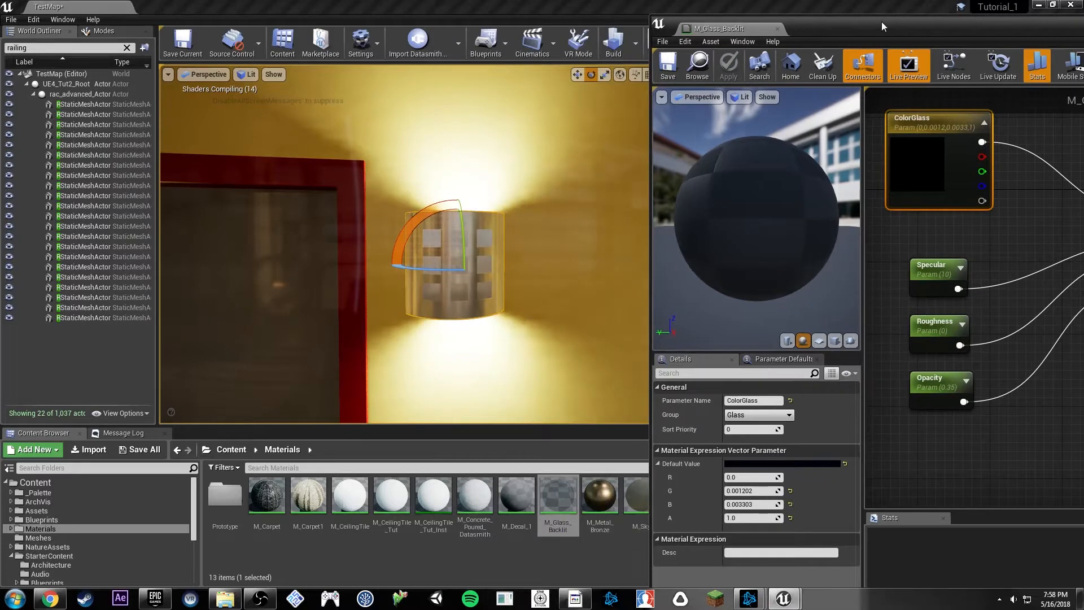
click(756, 464)
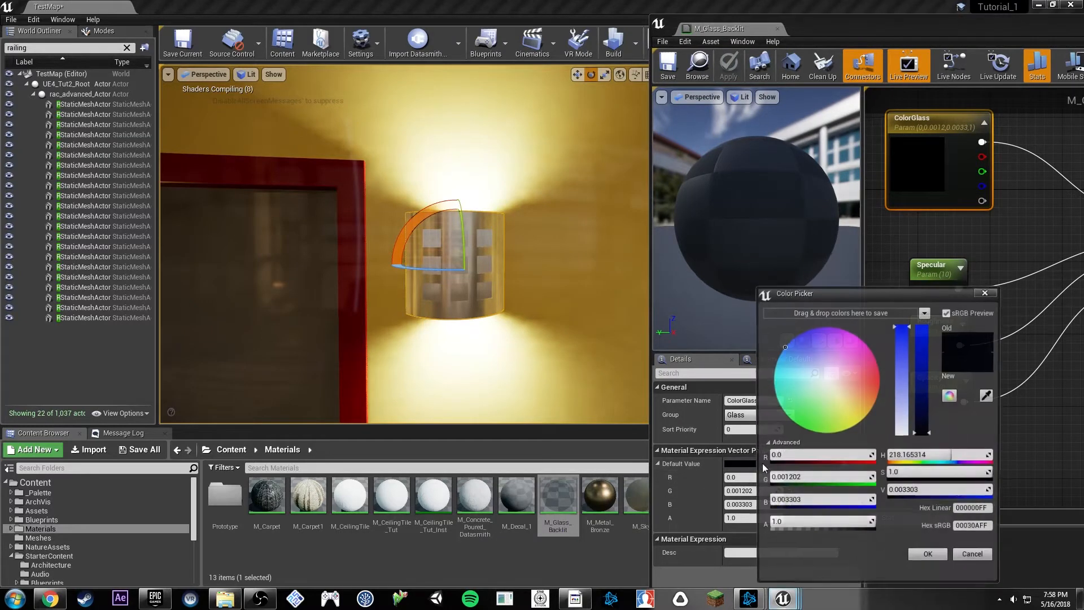
click(904, 352)
click(904, 412)
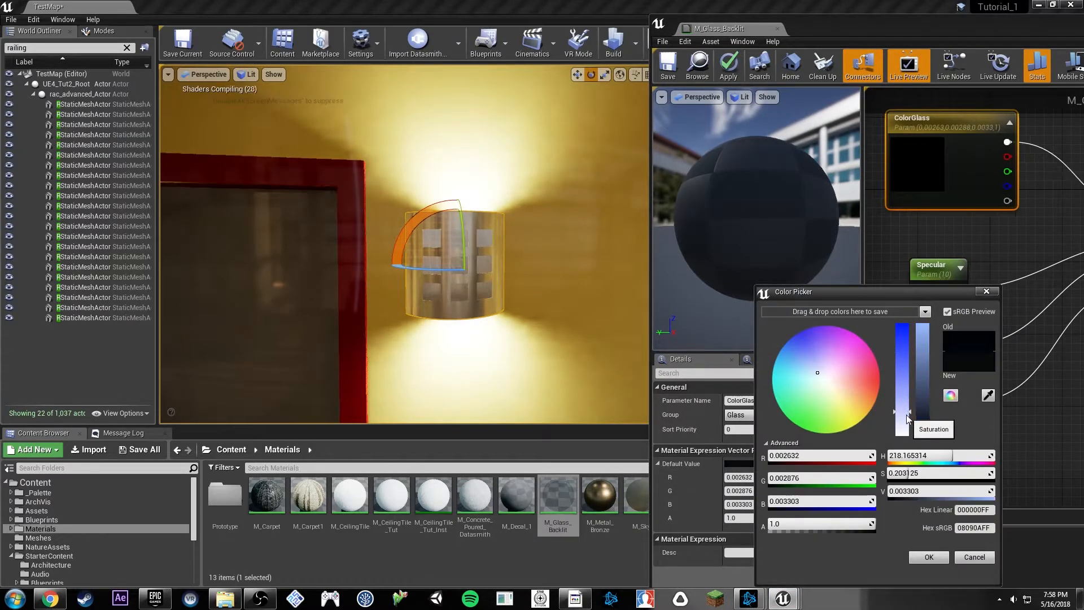
click(923, 356)
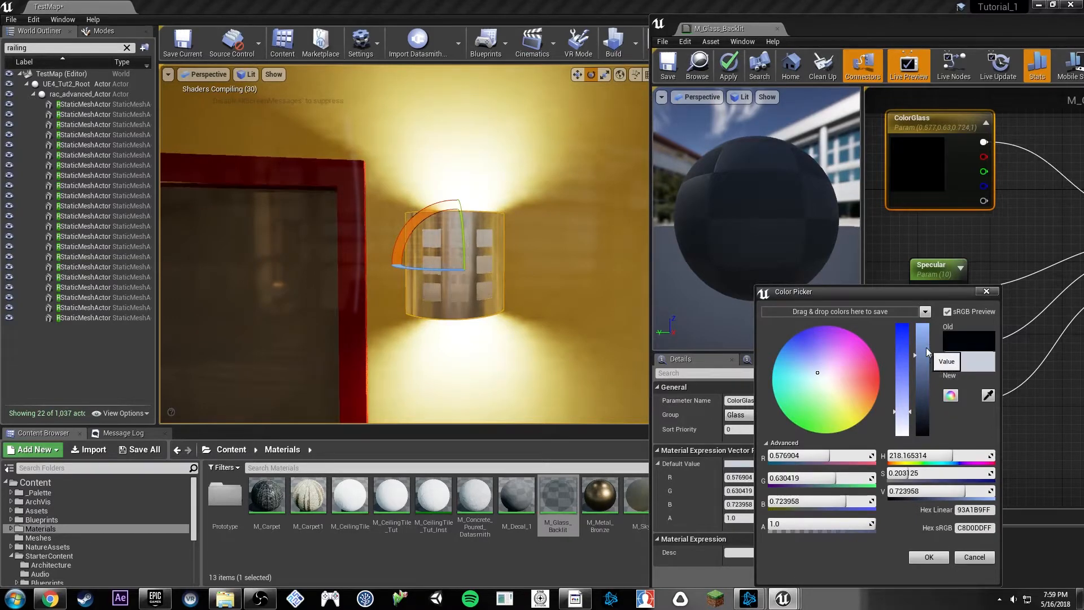
click(923, 339)
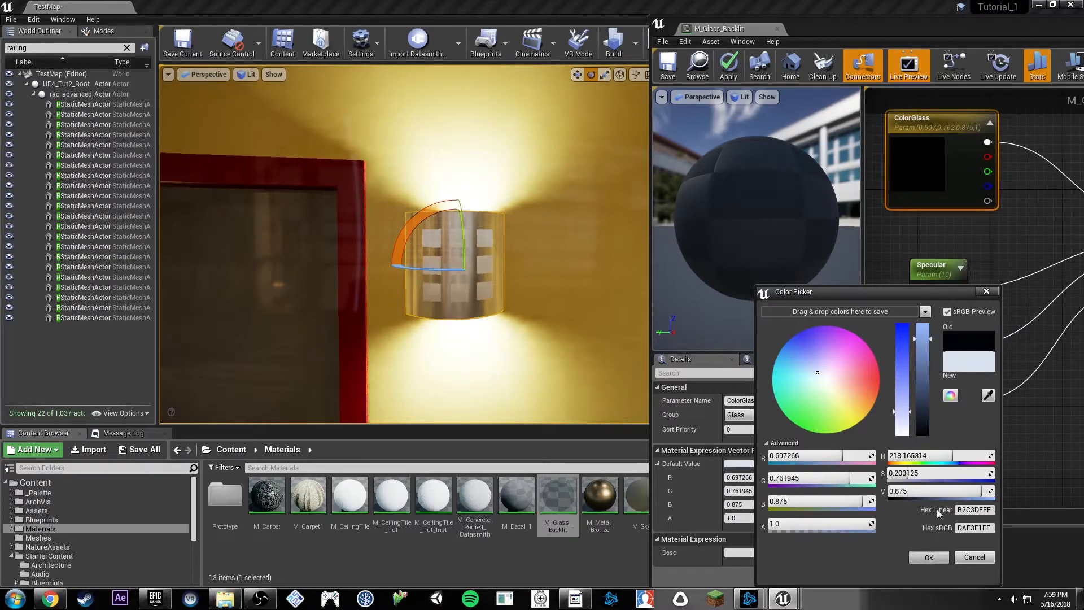
click(929, 557)
Add a Multiply node that feeds the ColorGlass colour into the material's Emissive Color input.
drag(940, 33, 746, 32)
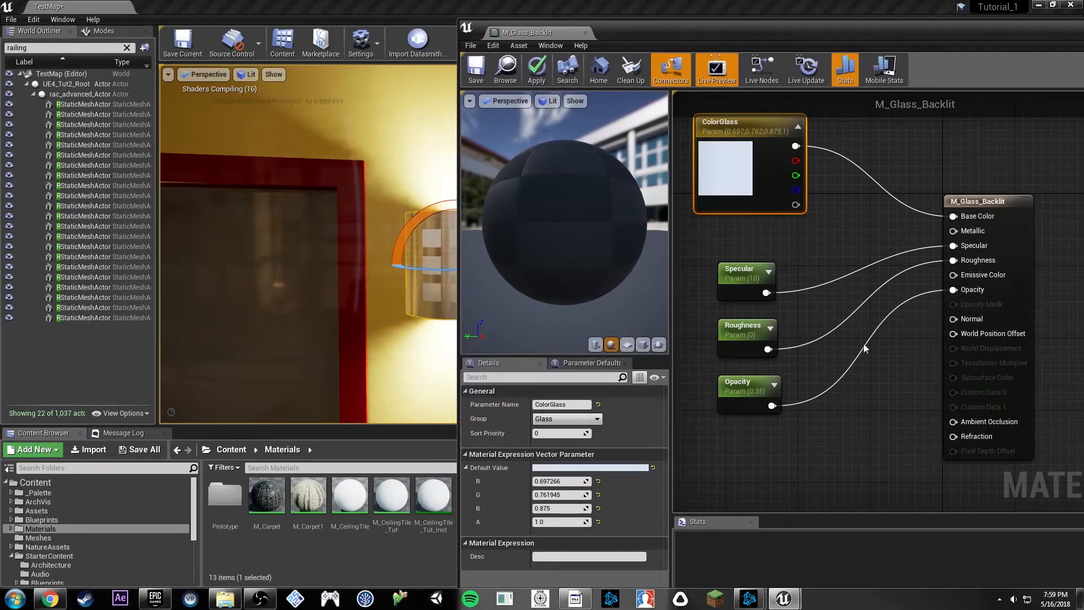
click(878, 374)
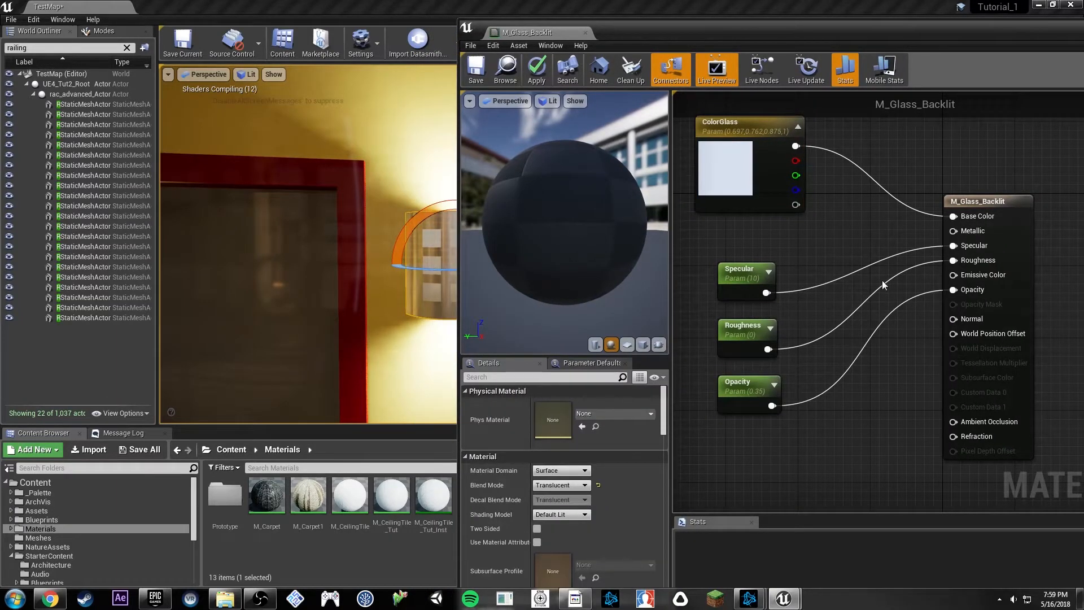
right_drag(817, 231, 902, 315)
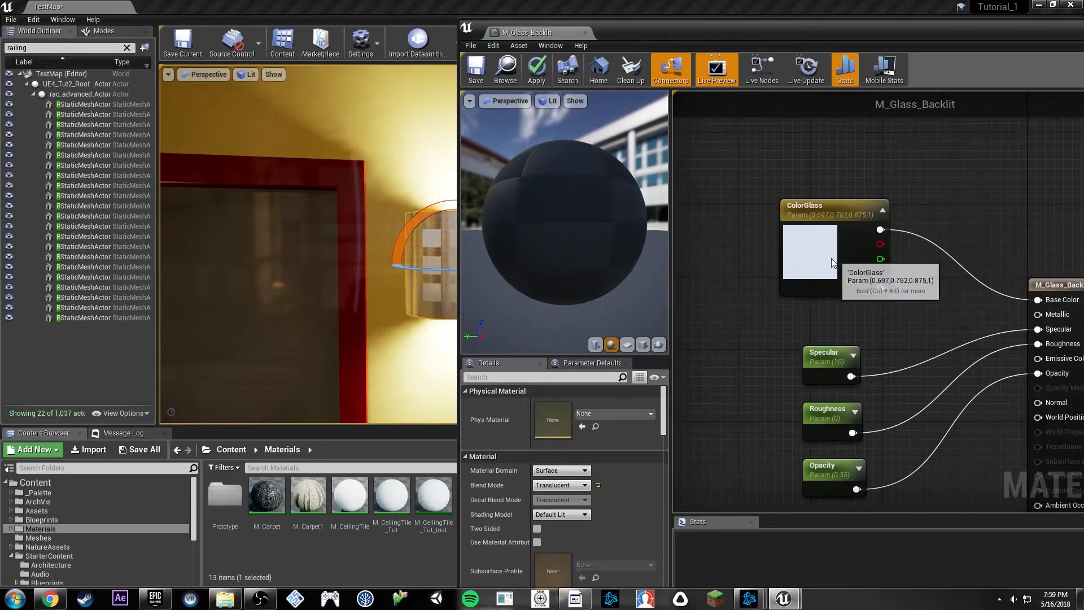
drag(831, 256, 754, 189)
drag(803, 164, 1038, 358)
text(multiply)
key(Return)
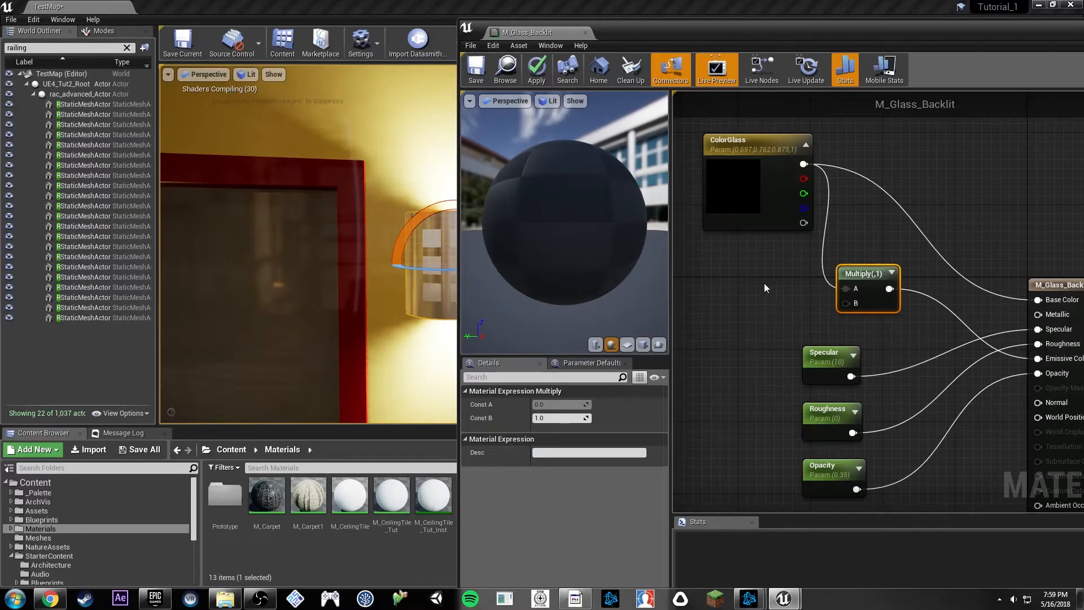
Create a scalar parameter named Emissive, connect it to the Multiply node's B input and save the material.
click(710, 287)
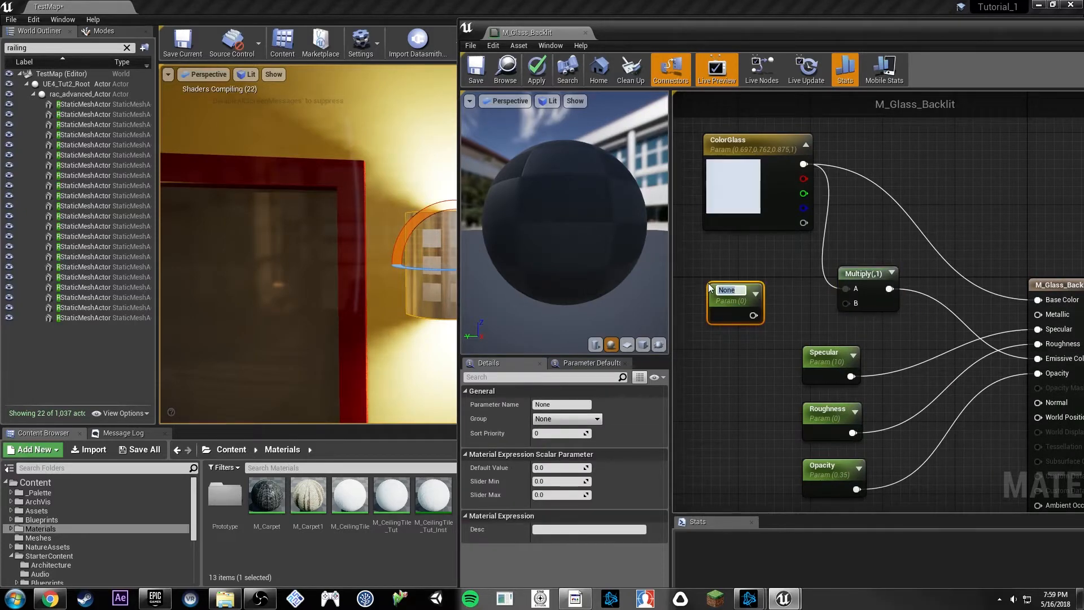
text(Emissive)
key(Return)
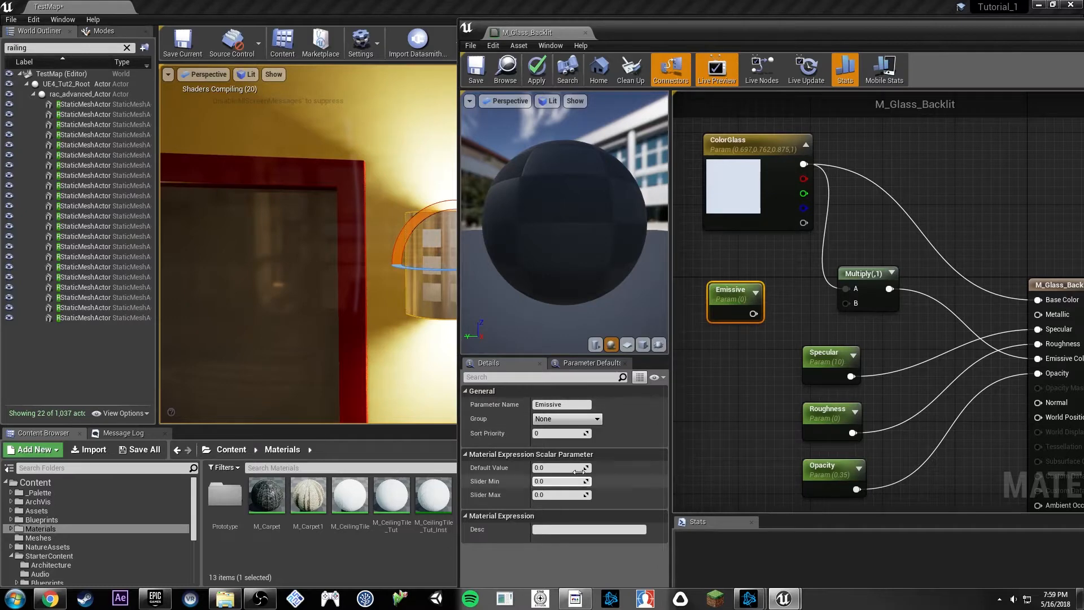
drag(753, 314, 846, 303)
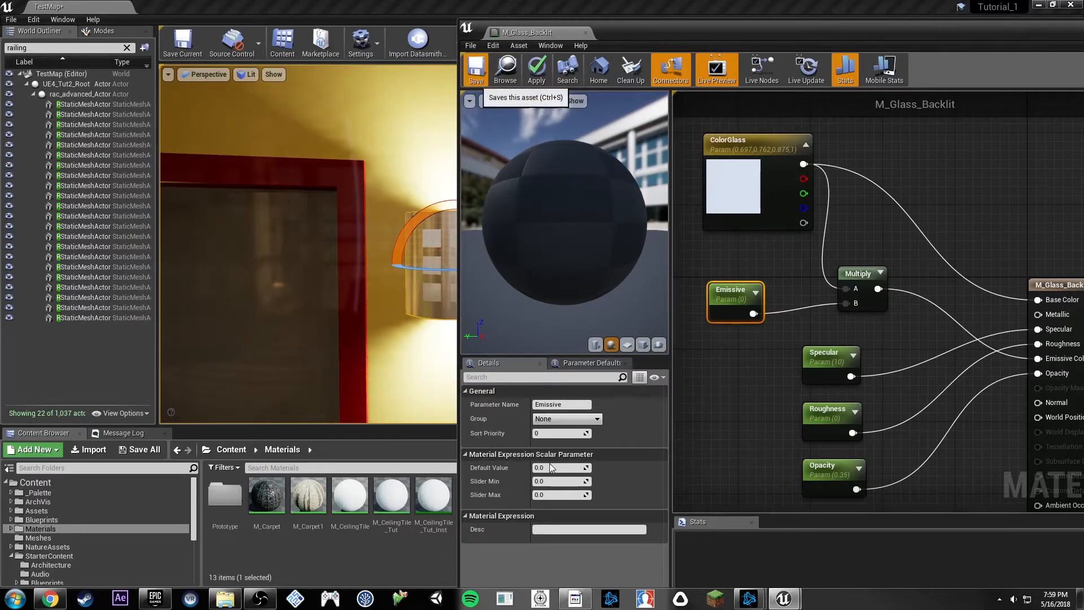
click(476, 67)
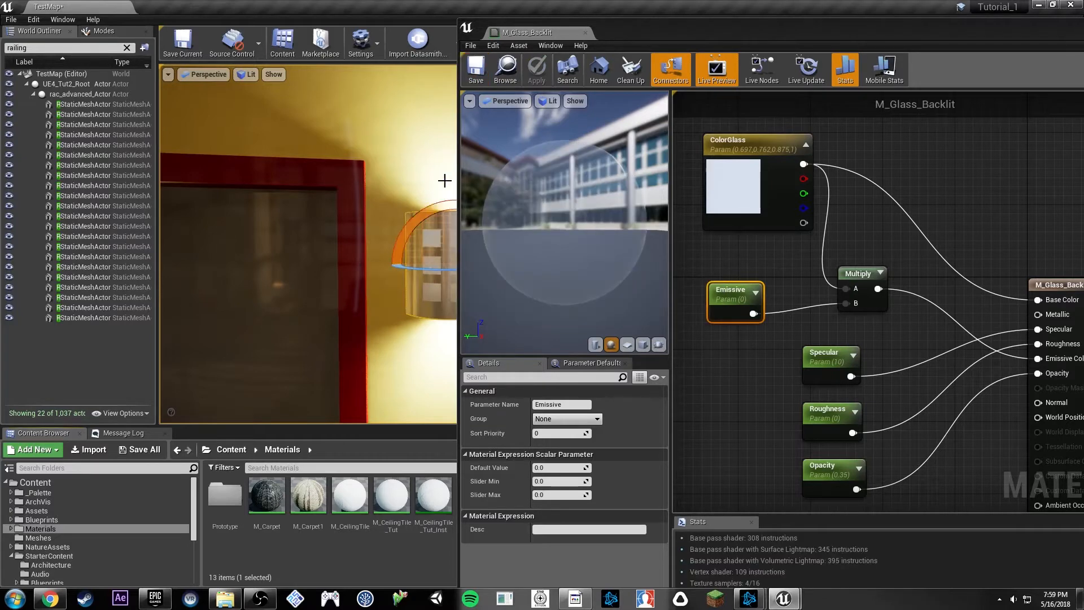
Raise the Emissive parameter's default value to about 5.195 while judging the glow of the sconce glass in the level.
key(w)
mouse_move(438, 161)
right_down()
mouse_move(465, 161)
mouse_move(438, 162)
right_up()
key(g)
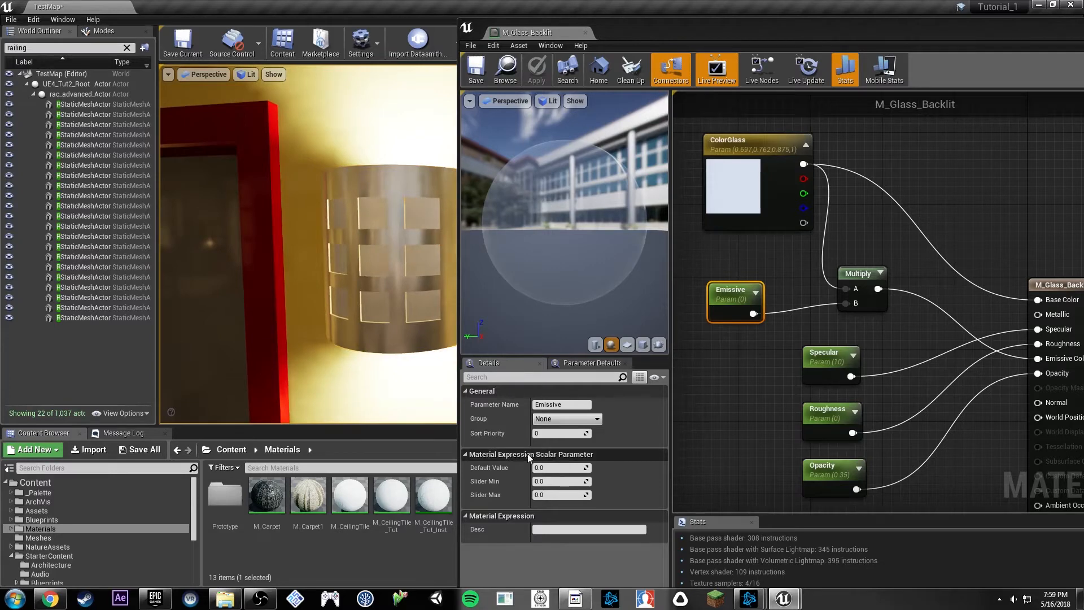
drag(548, 463, 624, 464)
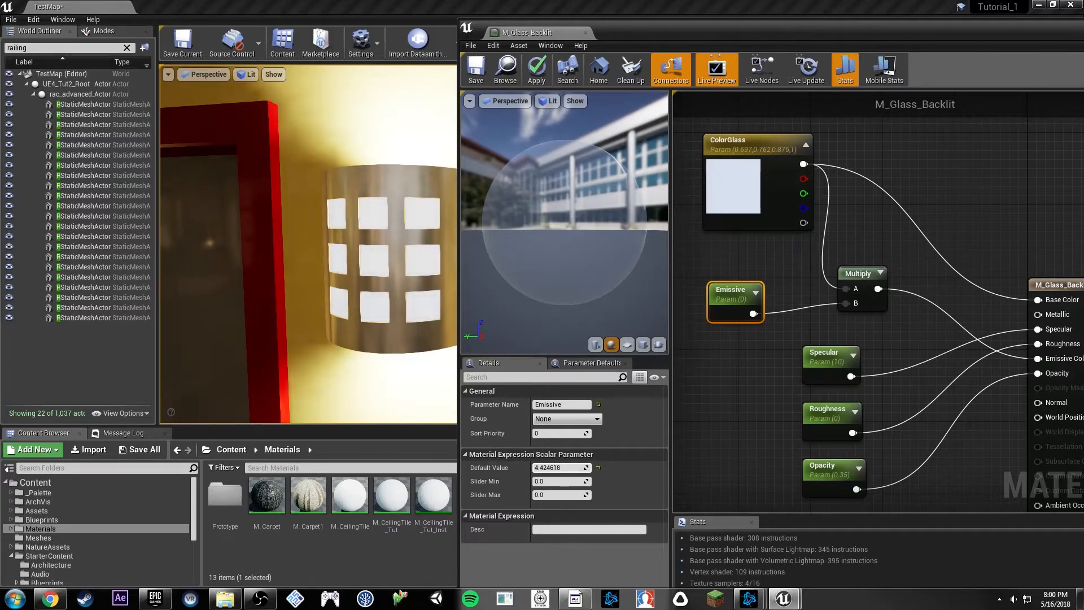
mouse_move(317, 242)
right_down()
mouse_move(361, 242)
mouse_move(317, 243)
right_up()
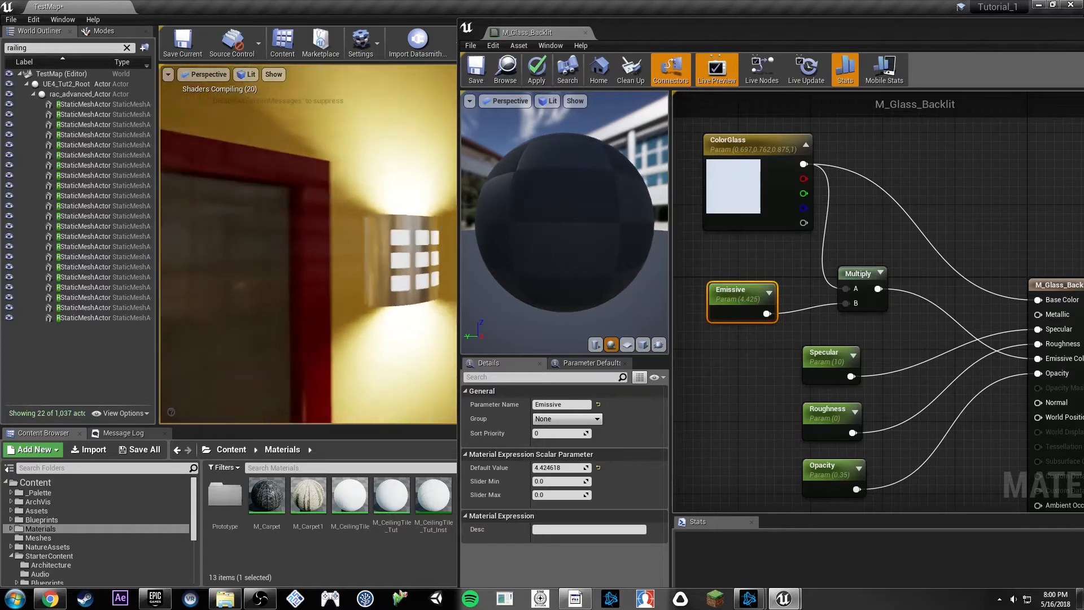
drag(316, 242, 361, 209)
click(548, 465)
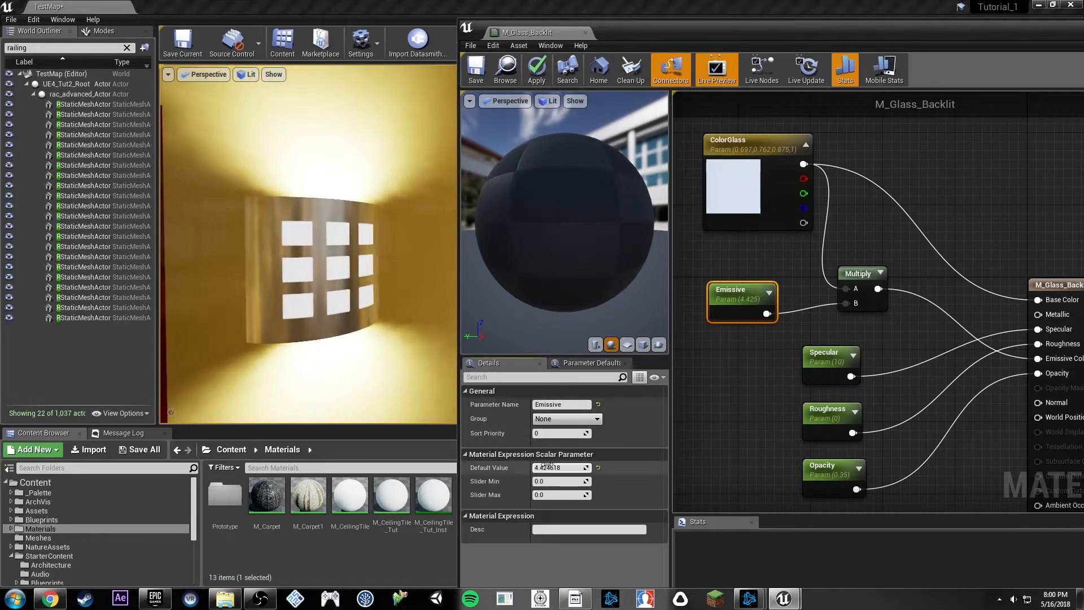
drag(548, 464, 571, 465)
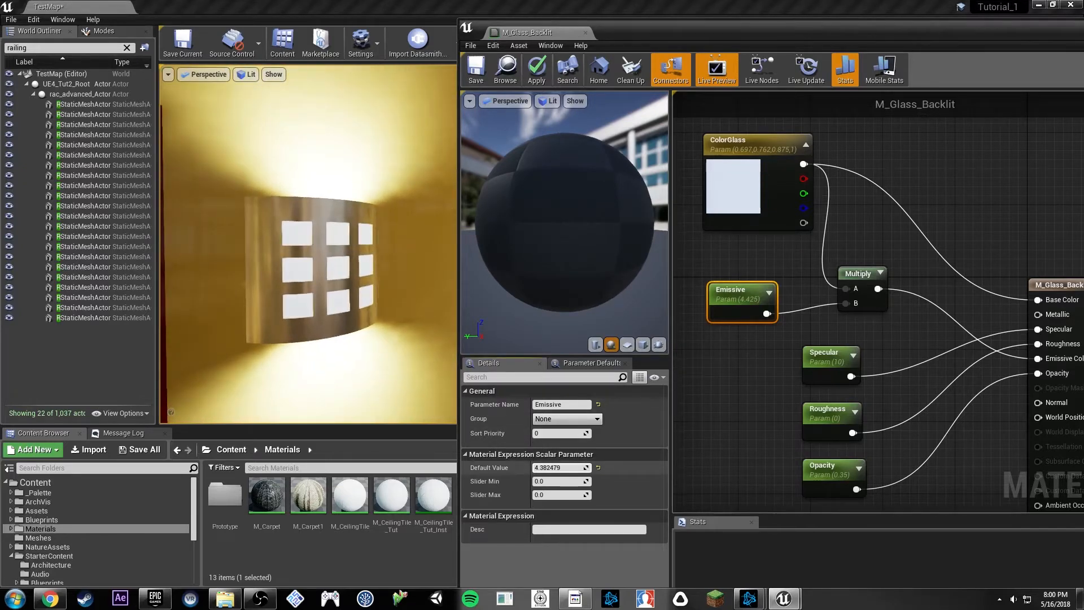
Search the M_Glass_Backlit material's properties for "emis", then close the material and apply its changes to the level.
click(774, 265)
click(554, 376)
text(emis)
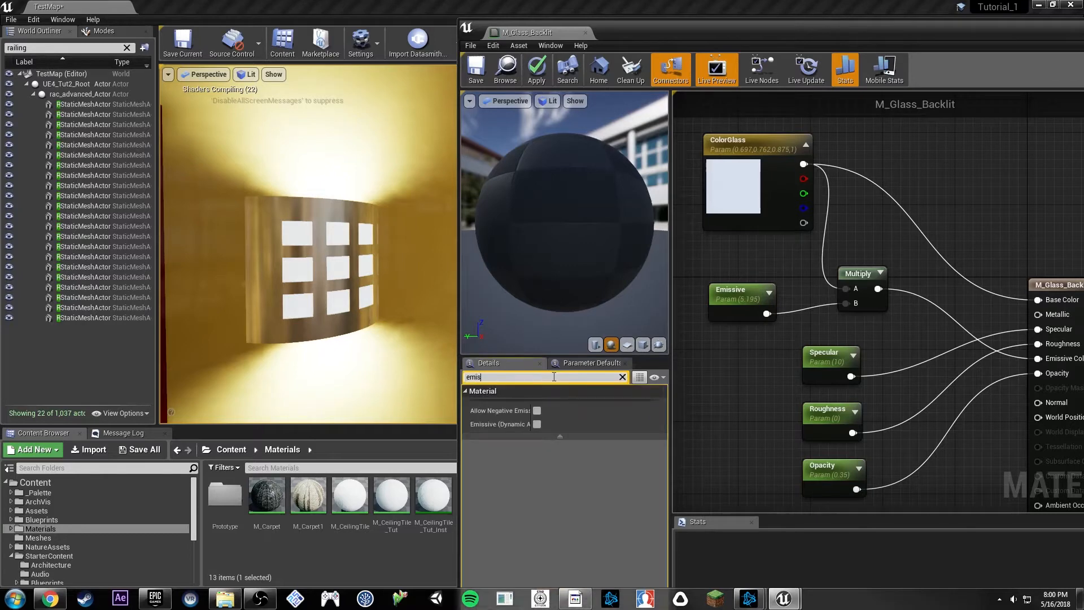
drag(530, 424, 559, 425)
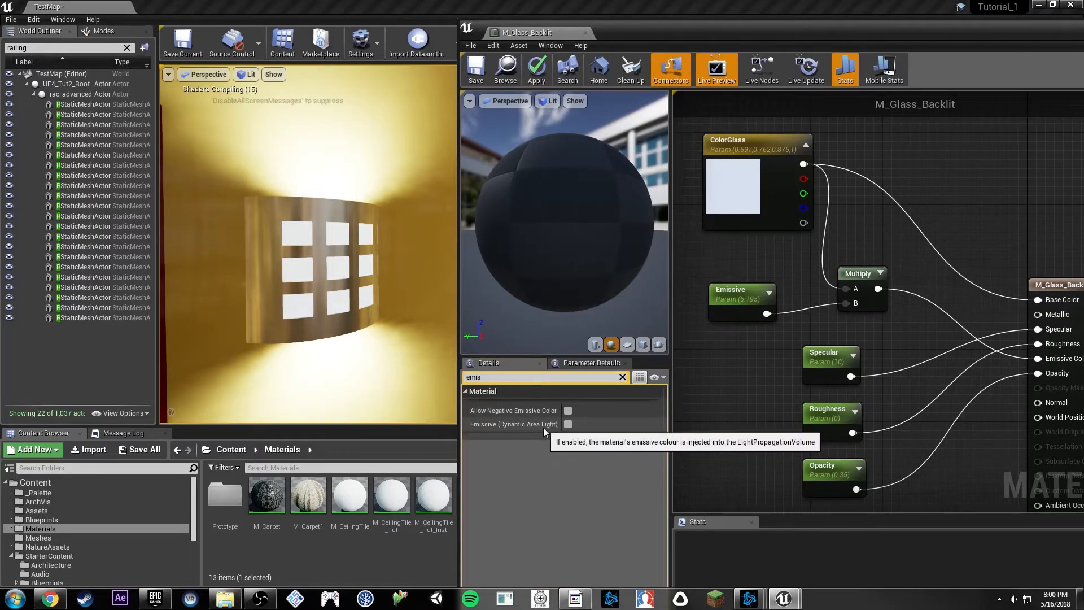
click(586, 34)
click(578, 335)
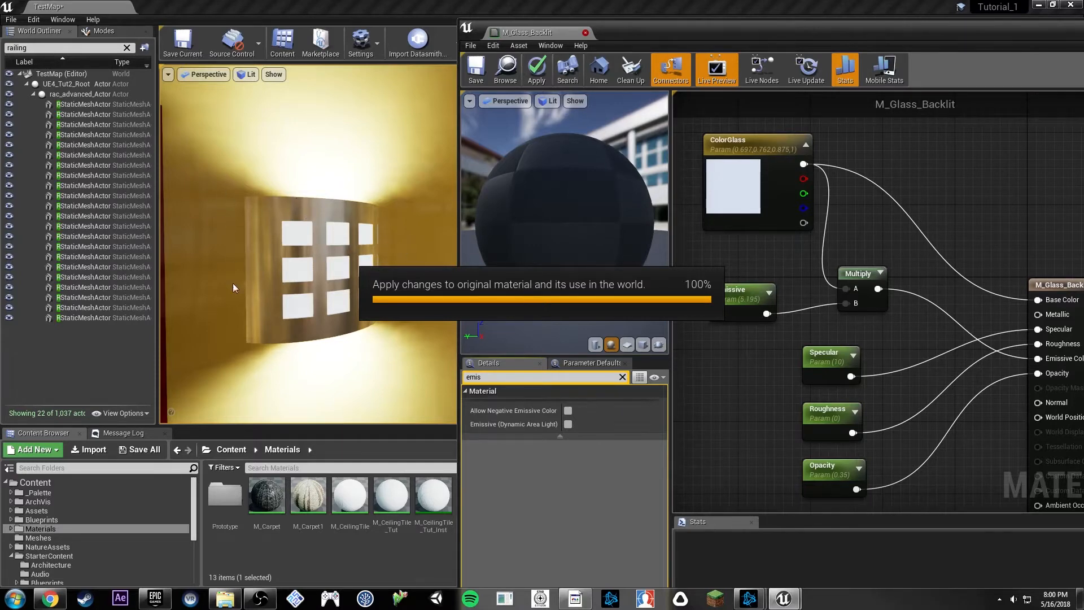
Select the nearest wall sconce, filter its properties by "emis" and enable Use Emissive for Static Lighting.
click(412, 292)
key(g)
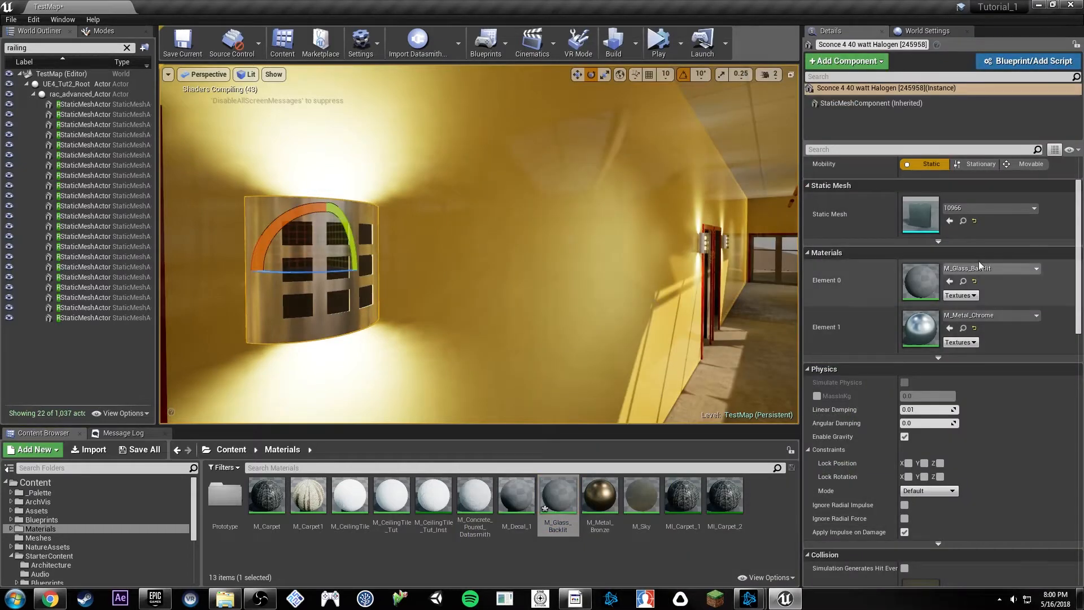
click(940, 150)
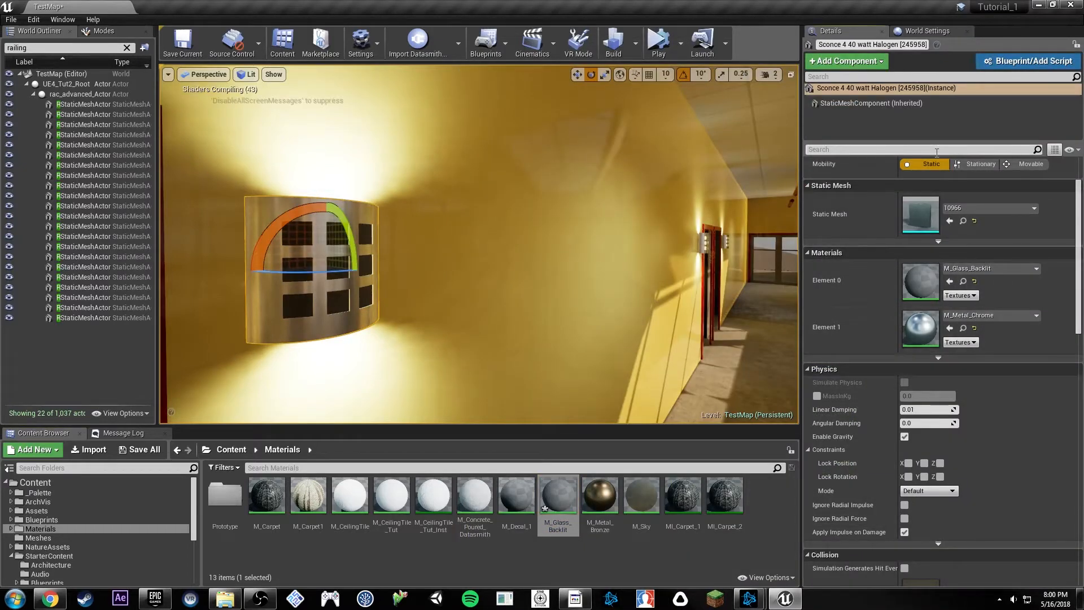
text(emis)
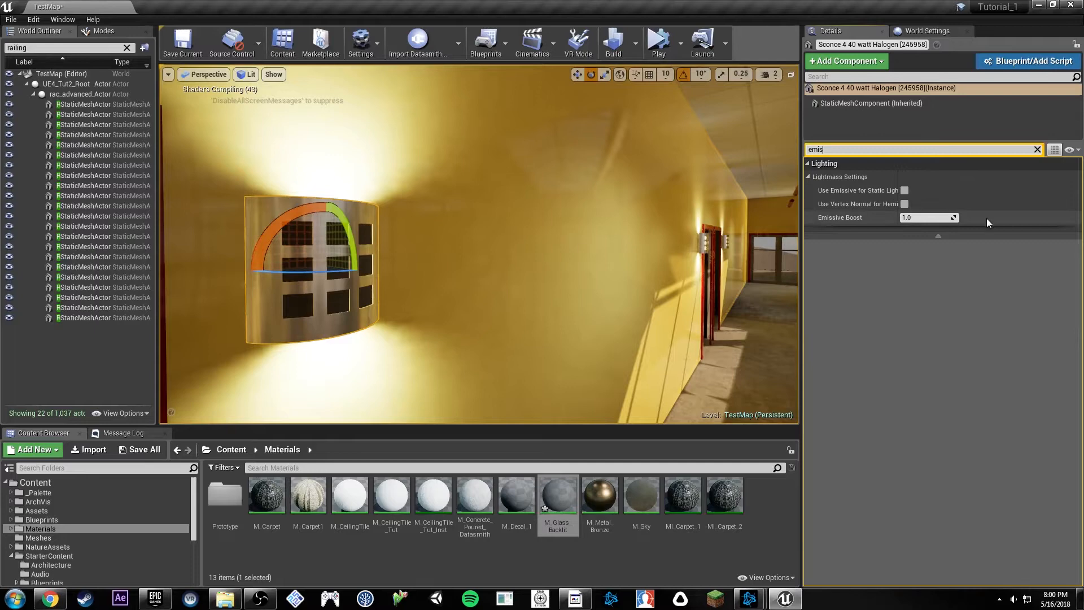
click(904, 190)
Select the sconce beside the red-framed doors and enable Use Emissive for Static Lighting on it.
right_drag(612, 182, 791, 181)
key(w)
click(366, 242)
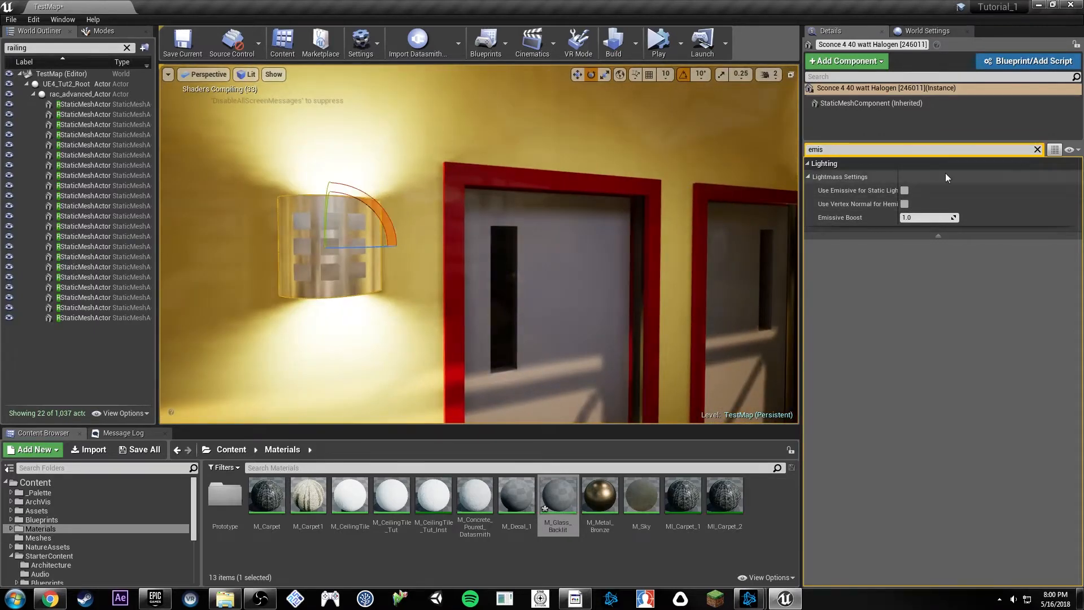
click(905, 191)
Add the remaining sconces along the corridor to the selection and enable Use Emissive for Static Lighting for all six.
key(w)
right_drag(477, 240, 632, 240)
ctrl+click(422, 243)
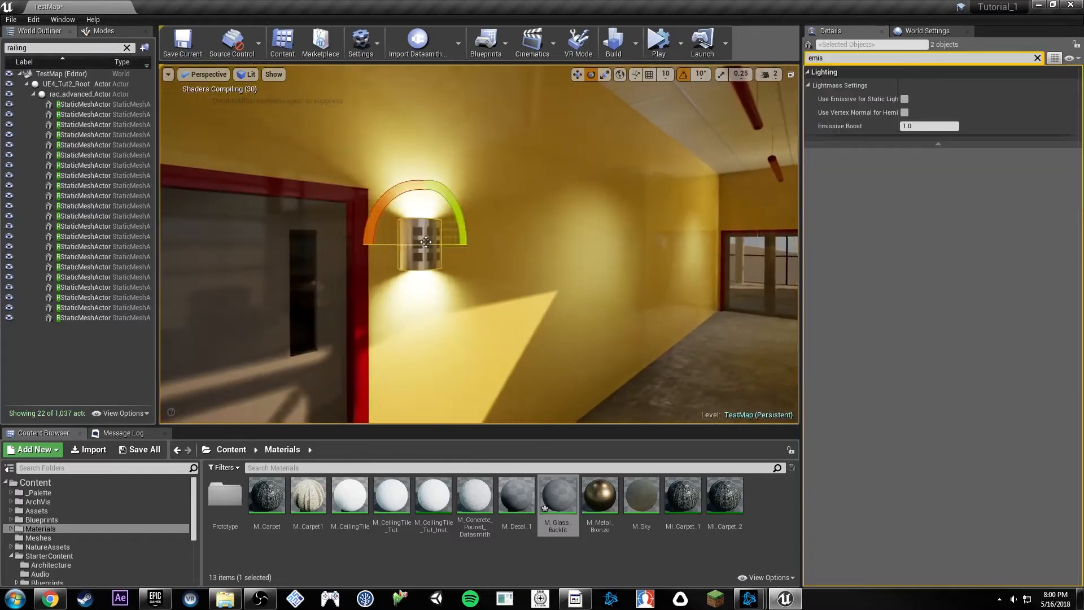
key(w)
right_drag(422, 243, 581, 237)
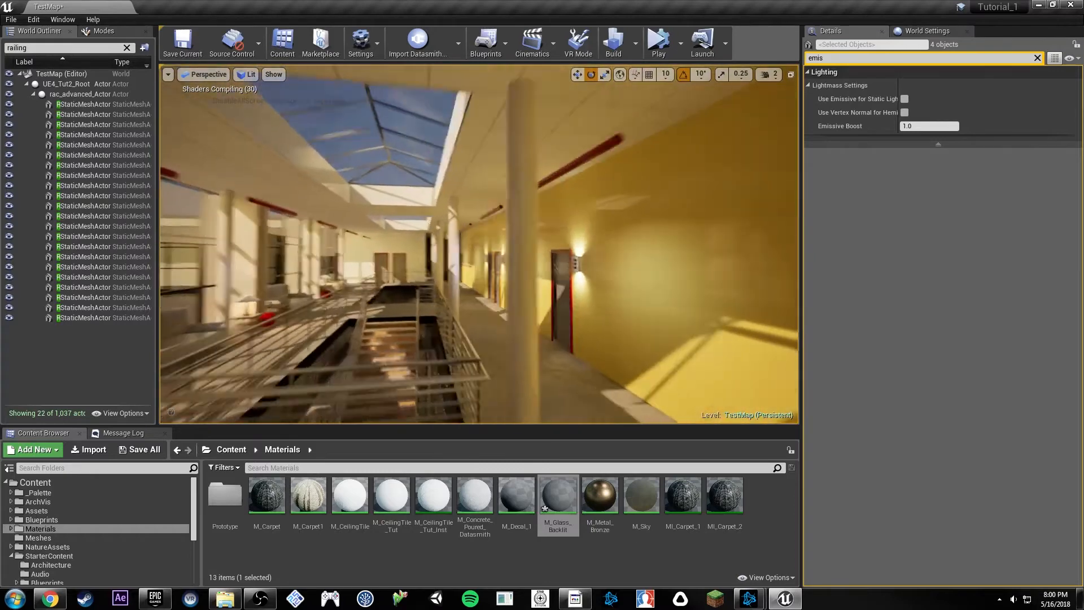
key(w)
right_drag(479, 244, 677, 243)
key(w)
right_drag(564, 244, 542, 243)
key(s)
key(w)
key(w)
key(w)
ctrl+click(487, 273)
right_drag(486, 273, 537, 240)
key(w)
click(905, 98)
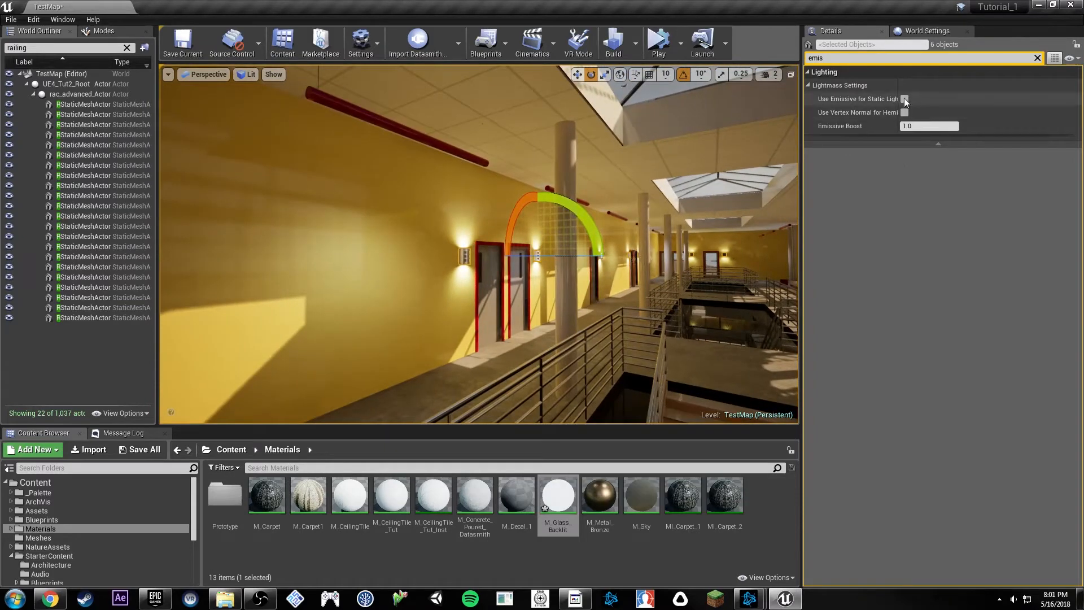
Clear the property filter and assign M_Glass_Backlit to Element 0 of the selected sconces.
click(1037, 58)
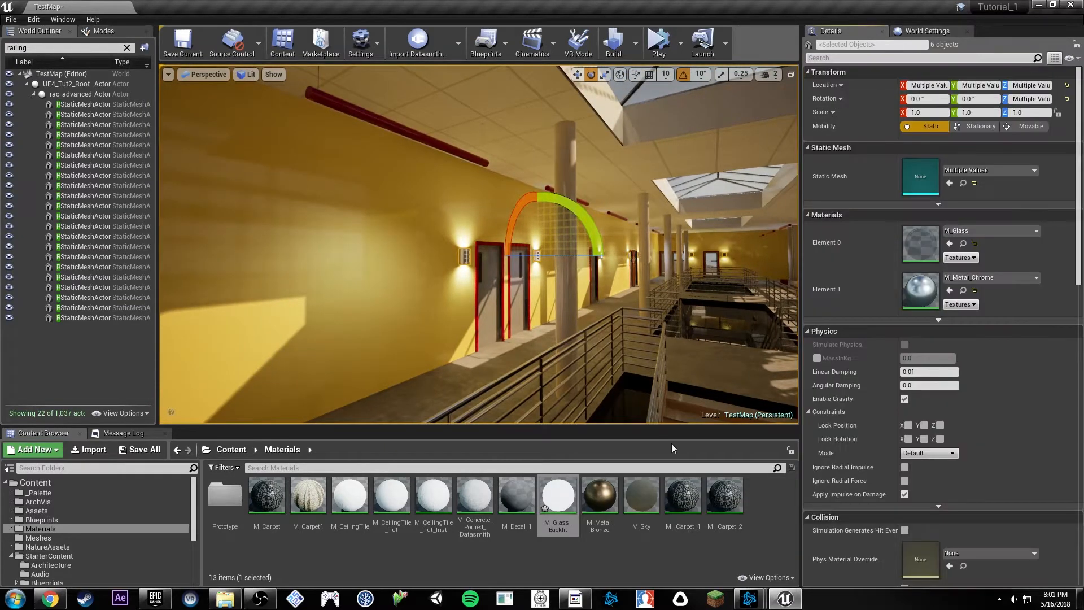
drag(556, 496, 923, 243)
mouse_move(542, 242)
right_down()
mouse_move(788, 246)
mouse_move(551, 234)
right_up()
key(g)
key(g)
Open the static mesh of the window shade above the glazing and display its UV channel 2.
key(w)
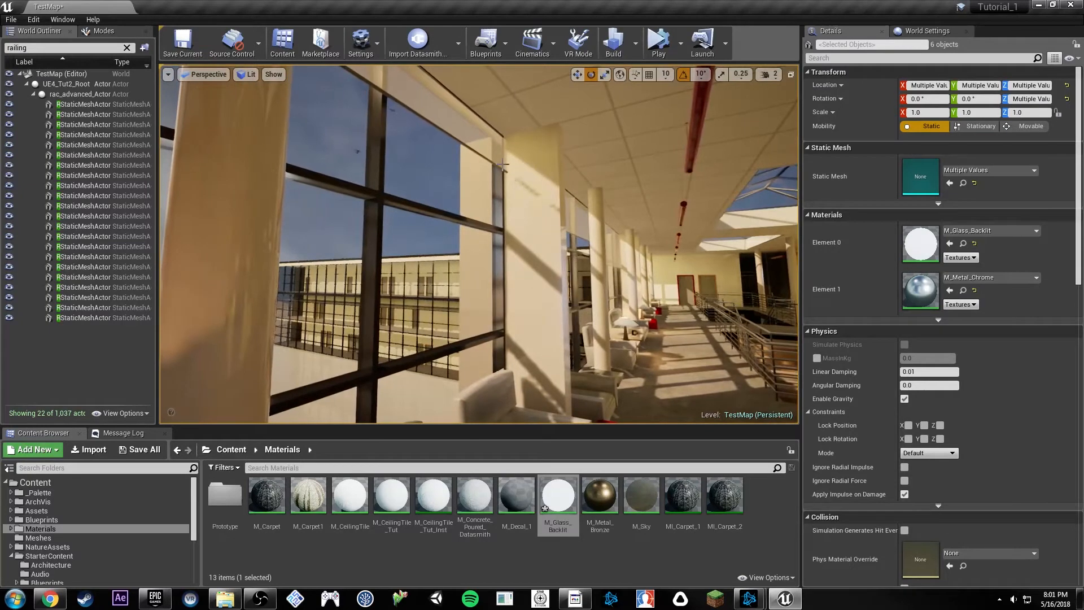
click(489, 160)
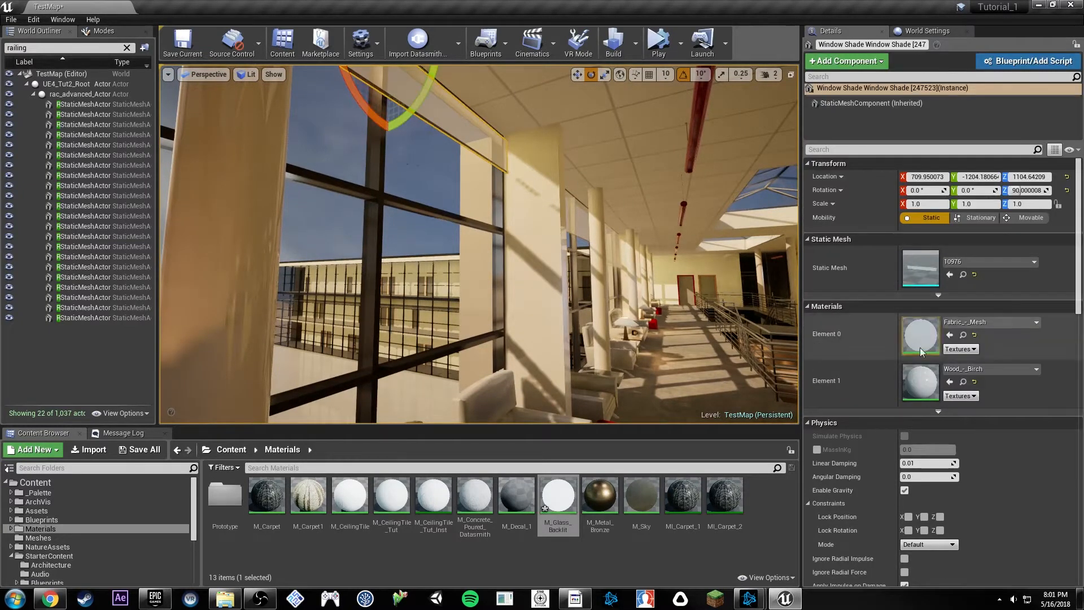
scroll(1019, 394, down, 8)
scroll(1008, 409, down, 4)
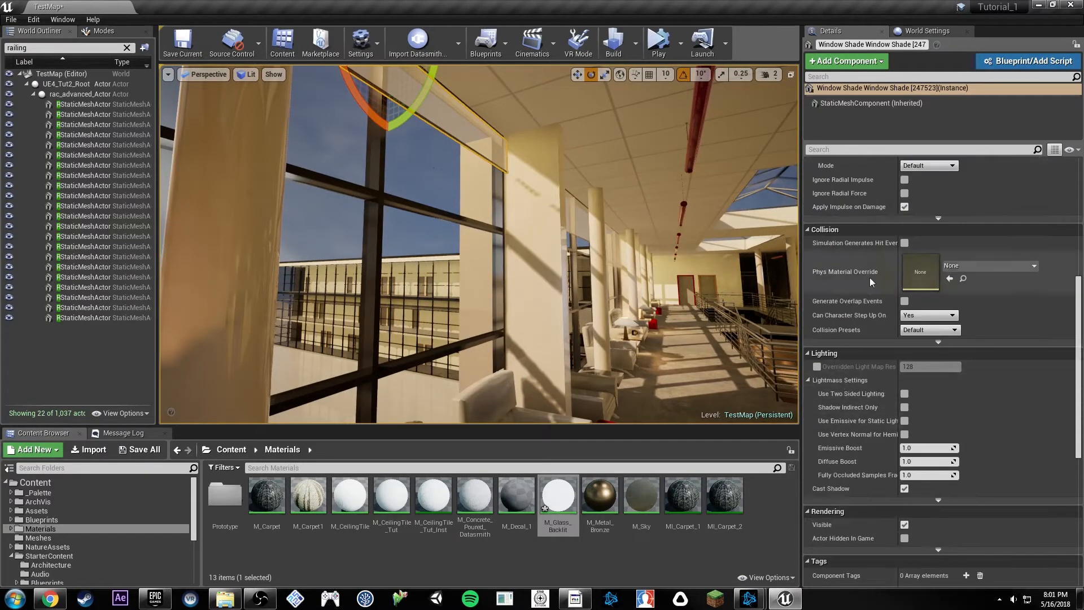
key(ctrl+e)
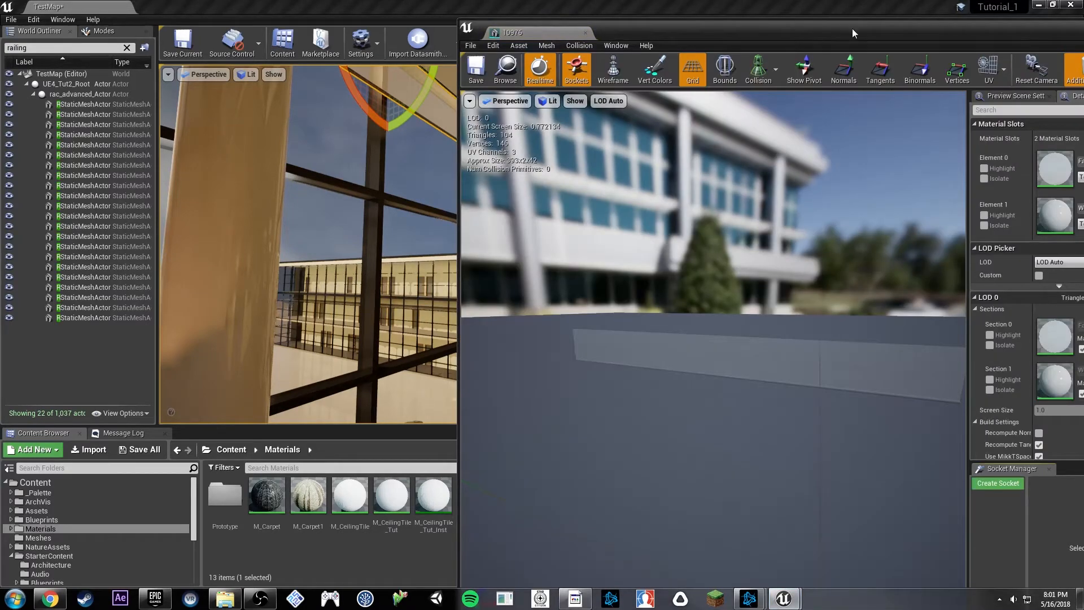
drag(852, 29, 564, 29)
click(701, 73)
click(714, 134)
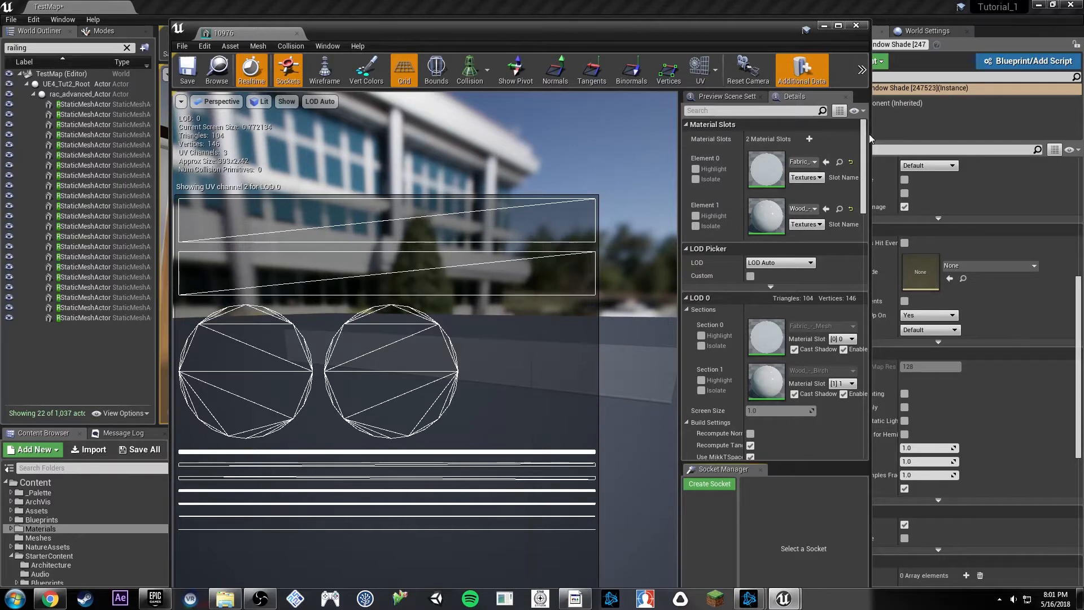
Set the window shade mesh's Min Lightmap Resolution to 128, apply the change, then save and close the mesh.
drag(863, 141, 868, 266)
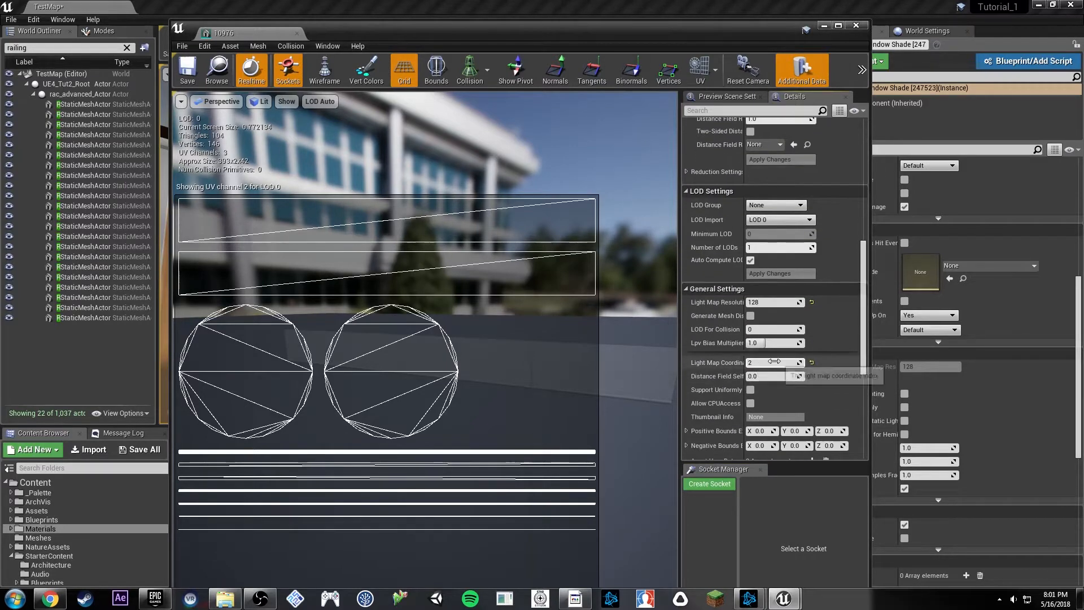
scroll(771, 245, up, 6)
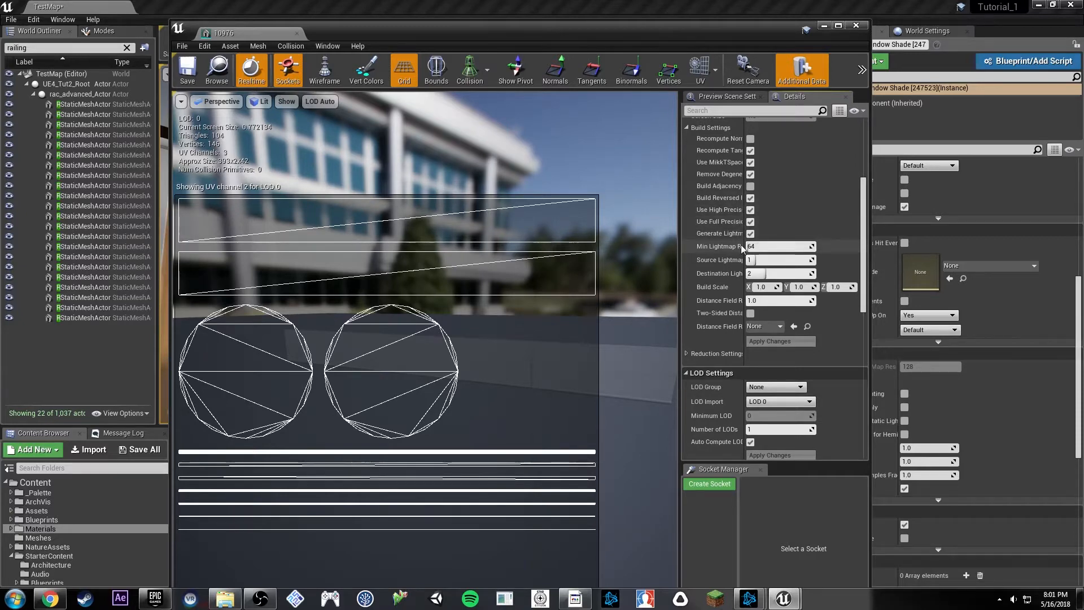
scroll(757, 244, down, 4)
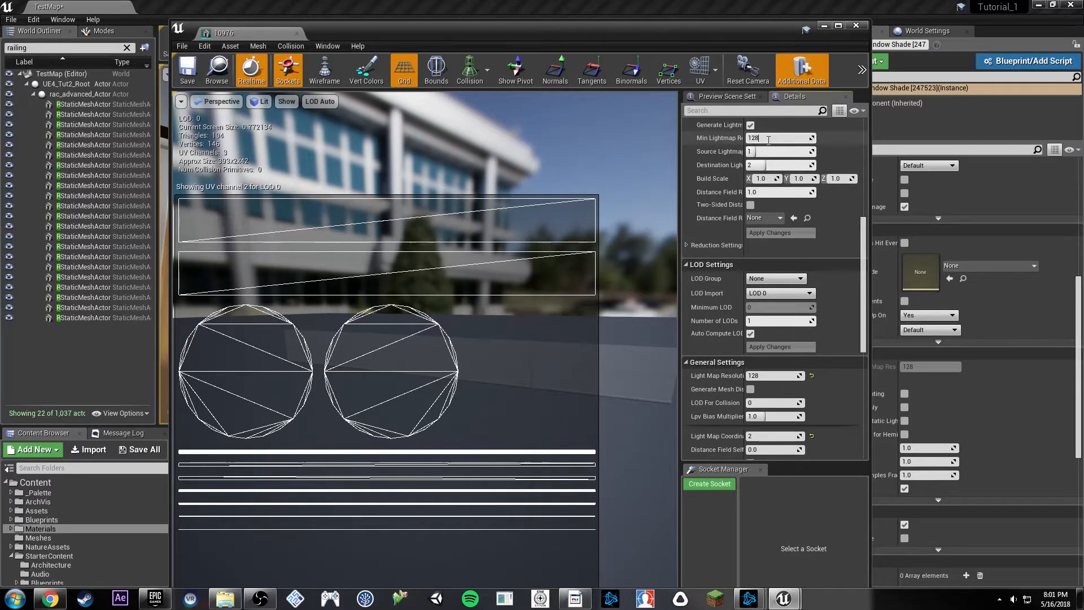
click(779, 233)
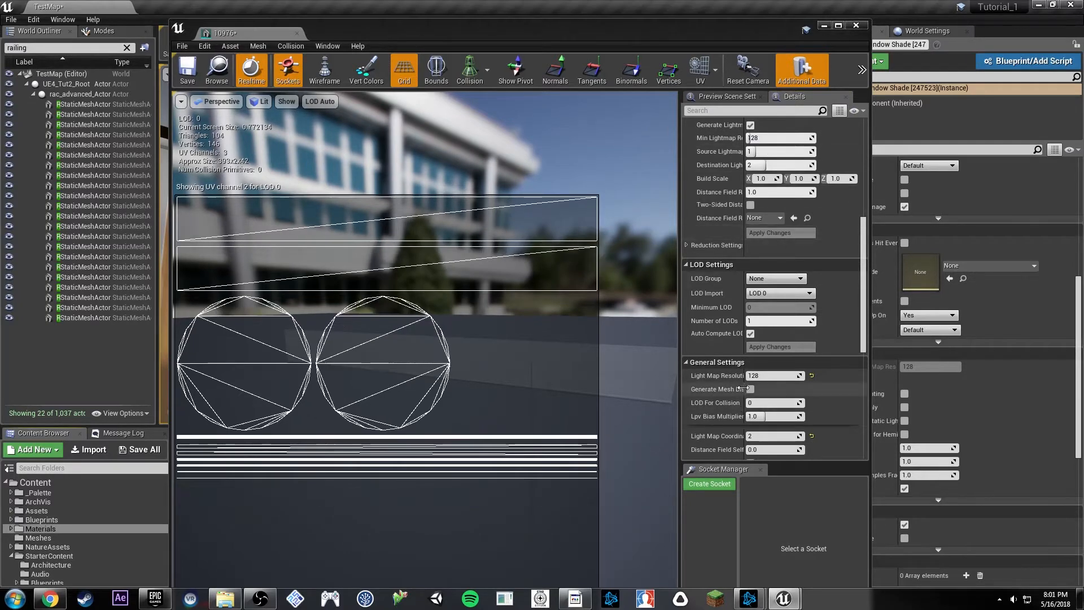
click(188, 70)
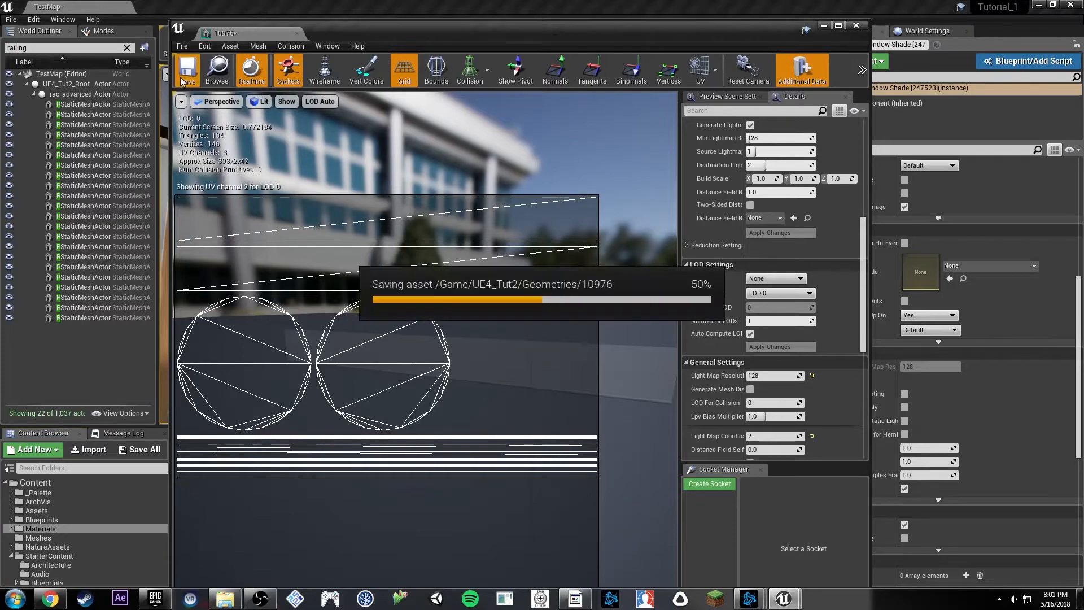
click(297, 33)
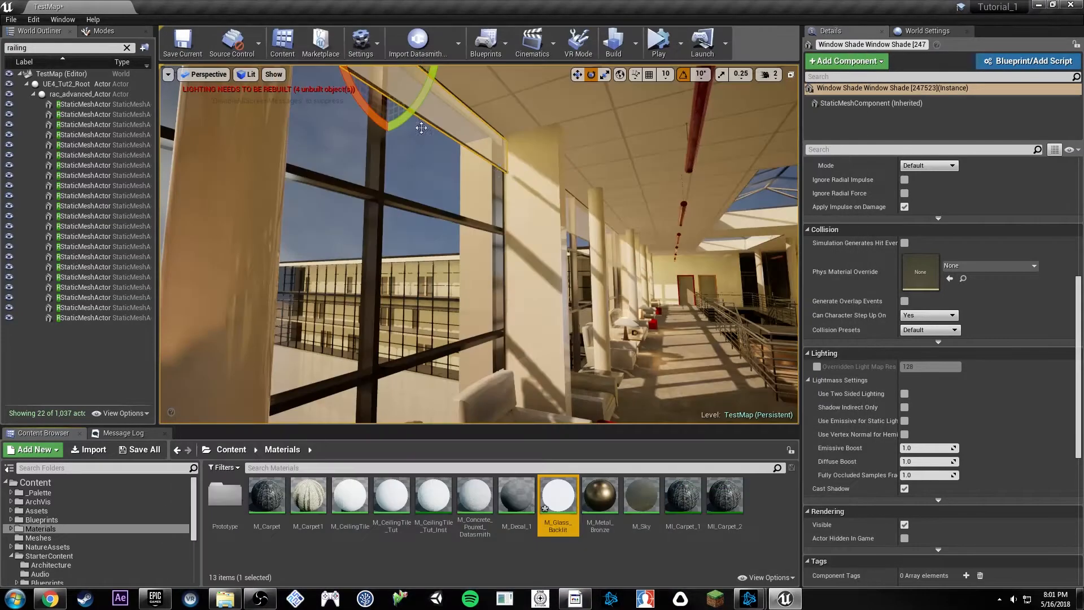
Ungroup the first grouped concrete pillar by the windows and select its tall shape on its own.
mouse_move(527, 177)
right_down()
mouse_move(570, 163)
mouse_move(539, 189)
right_up()
click(526, 176)
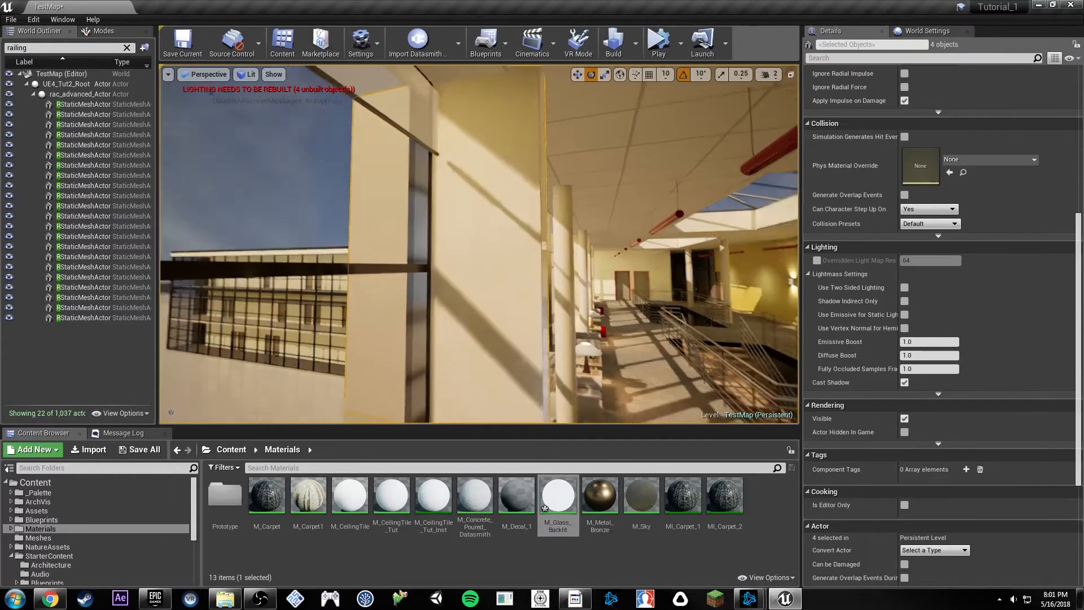
right_drag(459, 180, 446, 141)
right_drag(580, 156, 657, 154)
scroll(876, 189, up, 10)
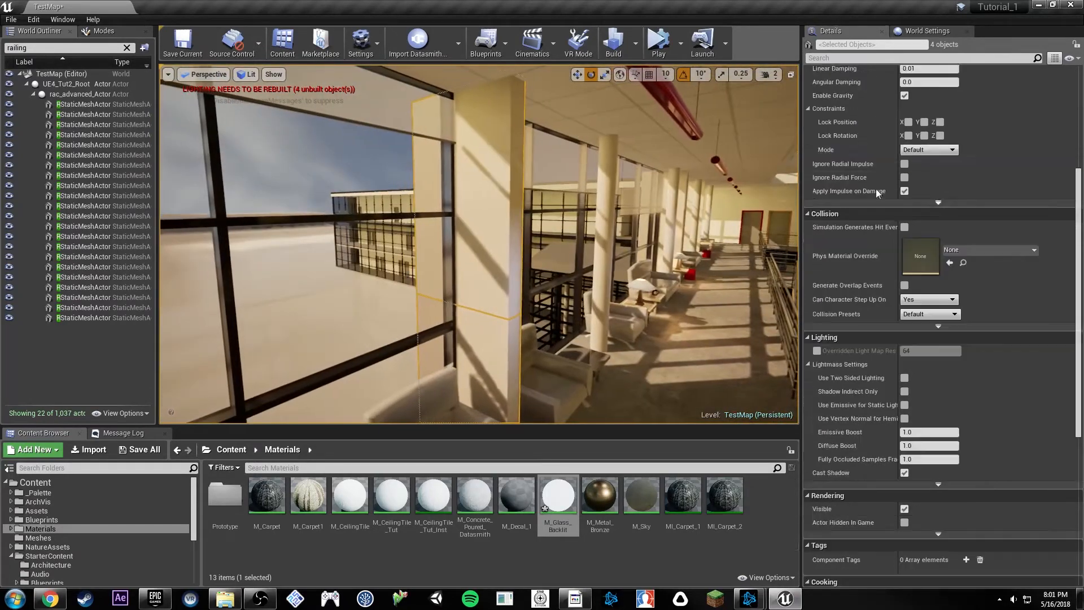
right_drag(677, 198, 508, 195)
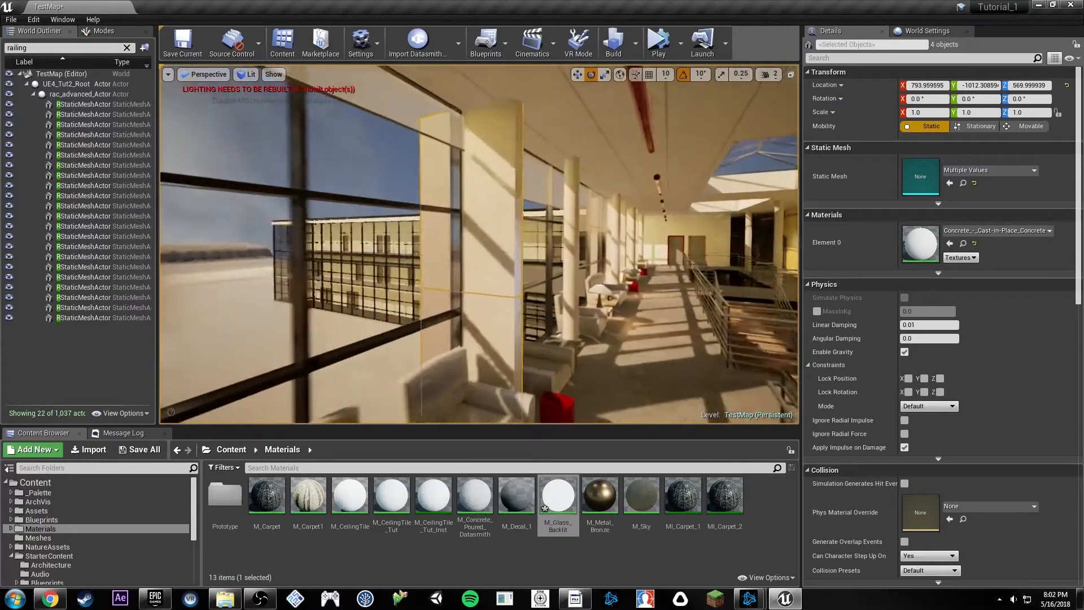
click(511, 208)
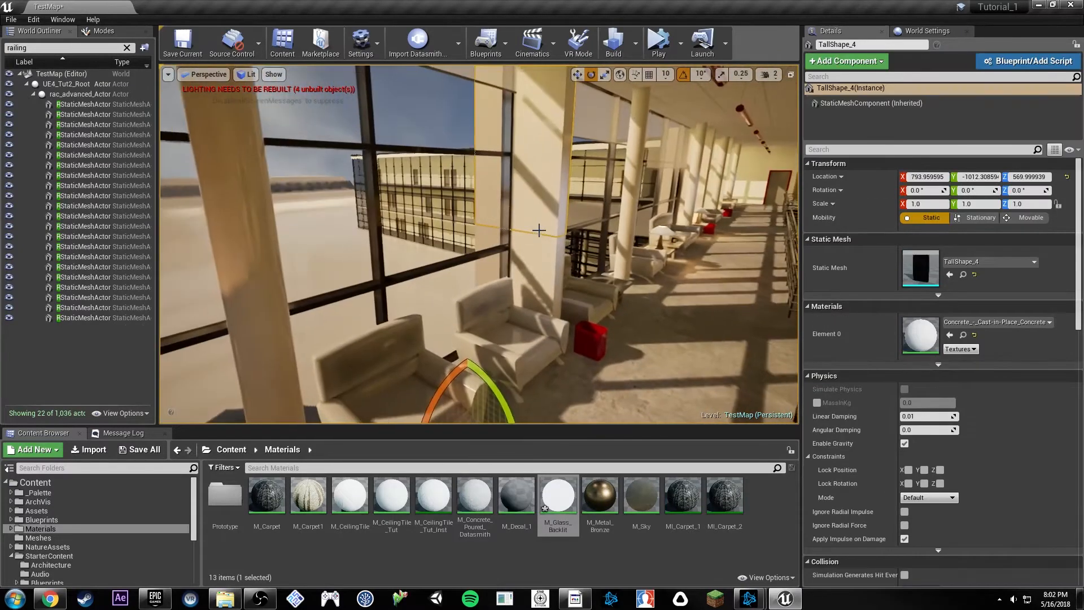
Ungroup the grouped concrete pillars further along the window wall and select the tall shape of the far one.
ctrl+click(540, 247)
right_drag(541, 248, 395, 248)
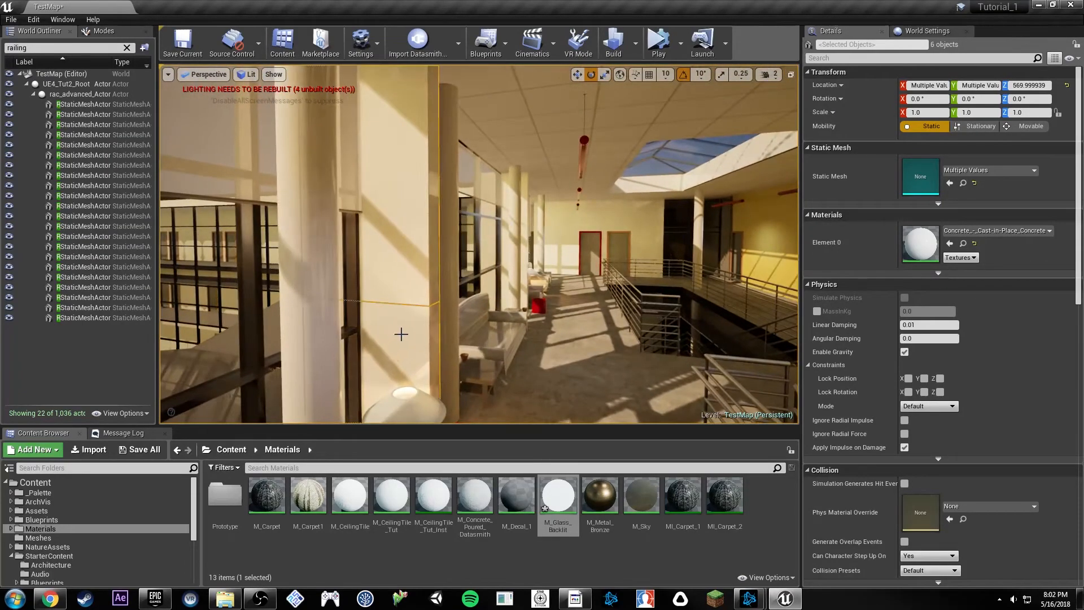
right_drag(401, 334, 363, 371)
key(w)
right_drag(611, 172, 582, 165)
click(608, 180)
key(shift+g)
click(614, 179)
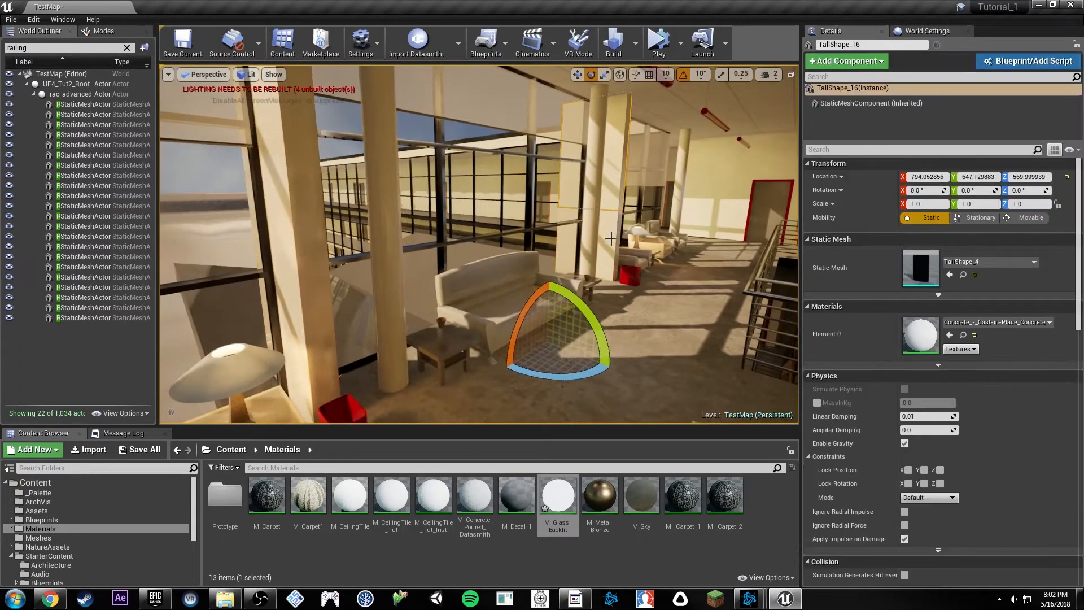
Add the other tall concrete pillar shapes along the window wall to the selection, six in all.
ctrl+click(568, 241)
ctrl+click(309, 335)
right_drag(309, 334, 300, 244)
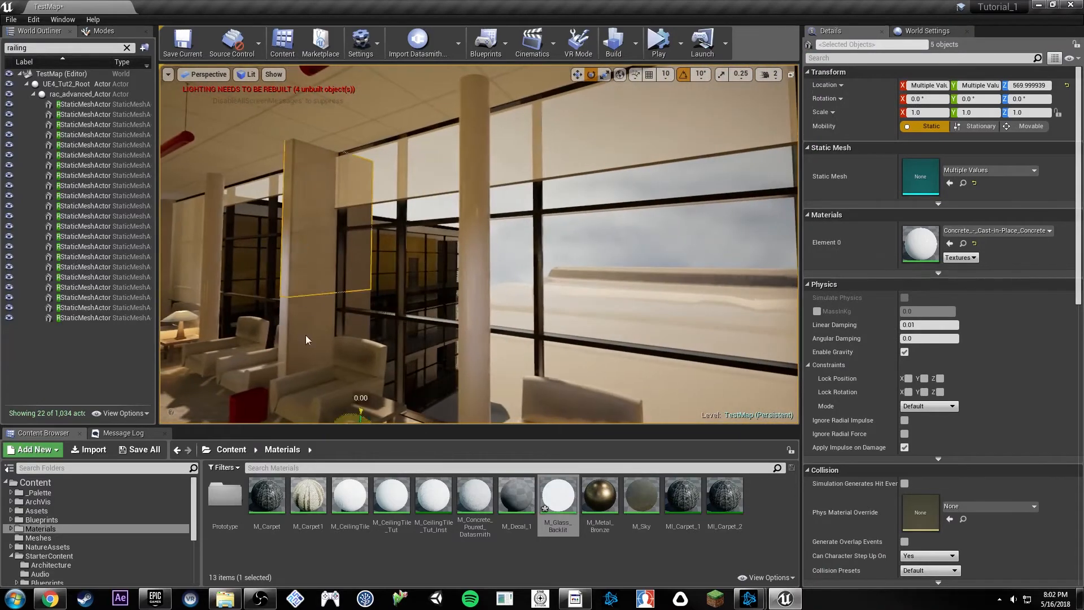
ctrl+click(306, 340)
right_drag(306, 340, 759, 226)
key(w)
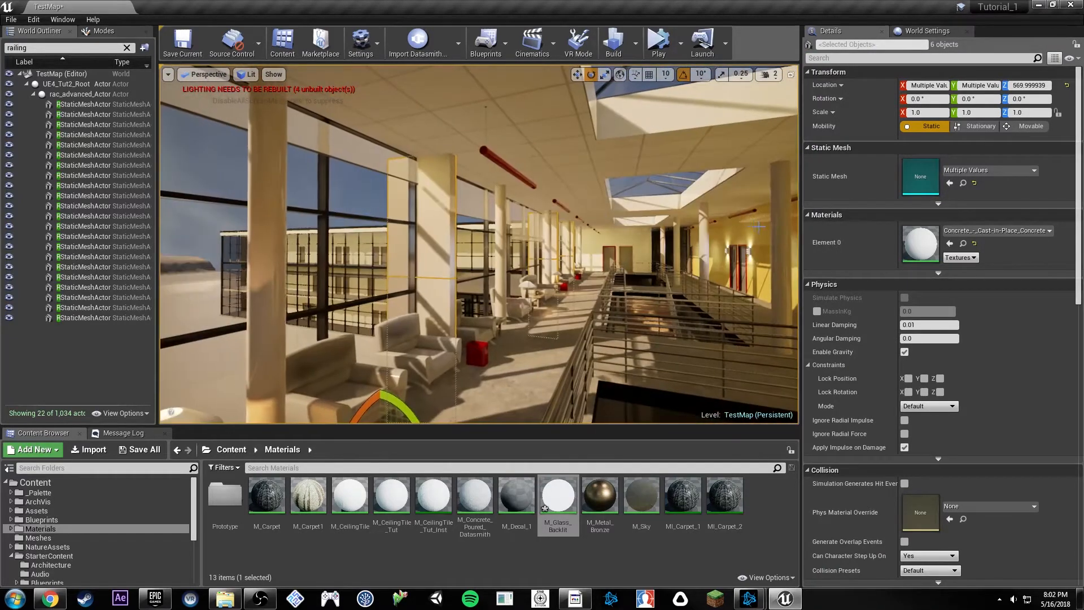
Open the selected pillars' meshes, display UV channel 3 of TallShape_3, set its Min Lightmap Resolution to 128 and apply.
key(ctrl+e)
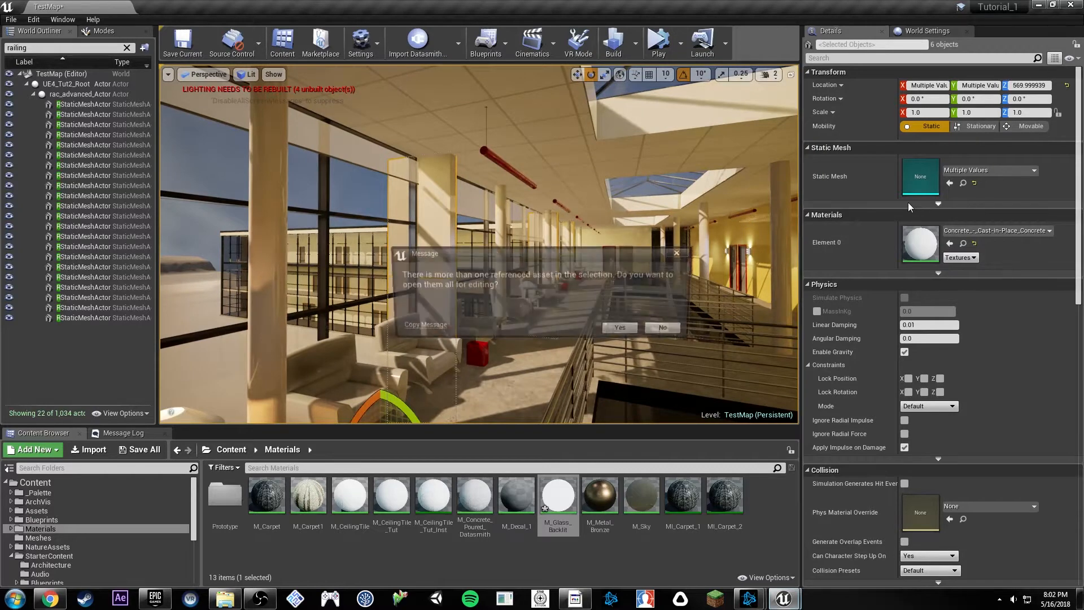
click(623, 331)
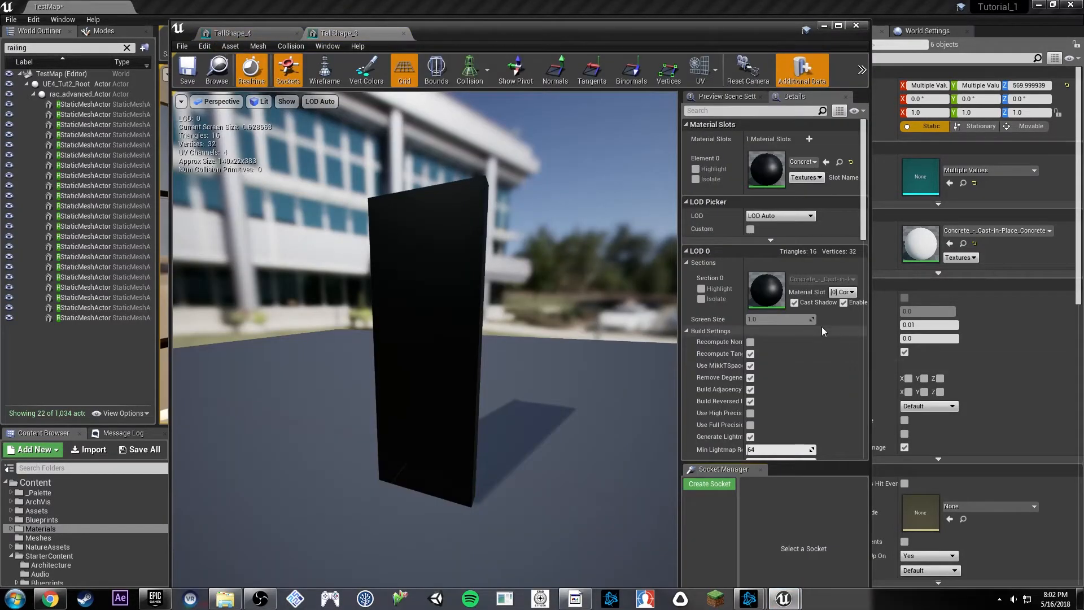
scroll(825, 326, down, 5)
click(555, 69)
click(697, 69)
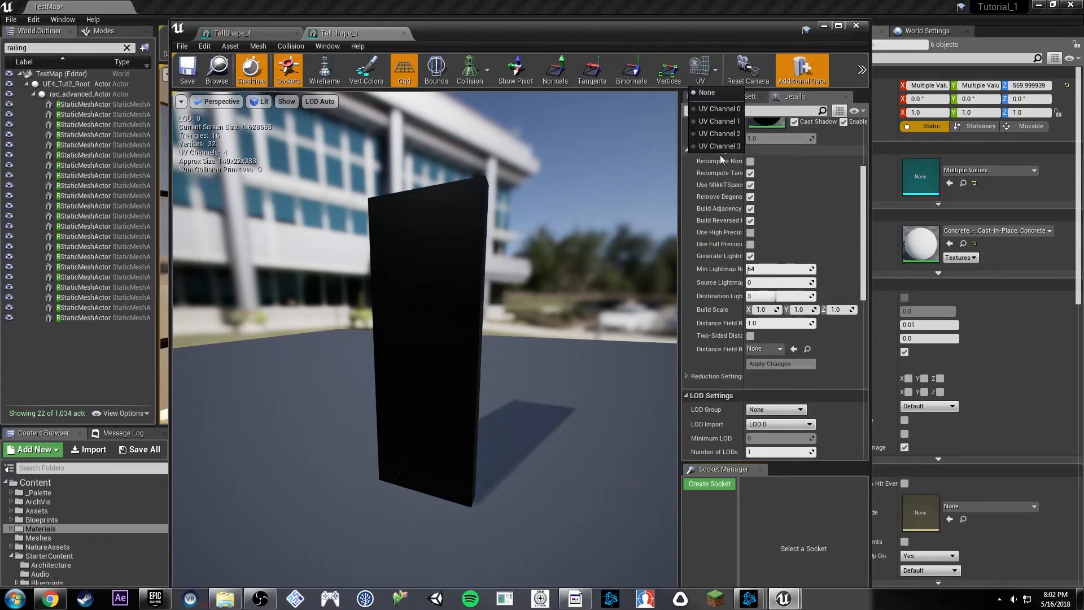
click(715, 147)
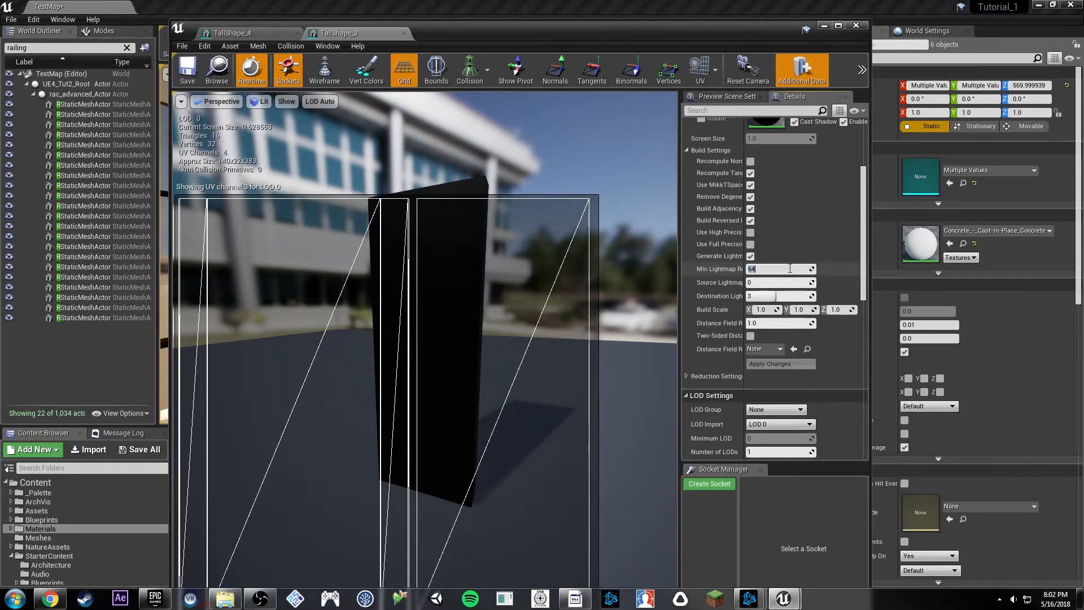
click(781, 363)
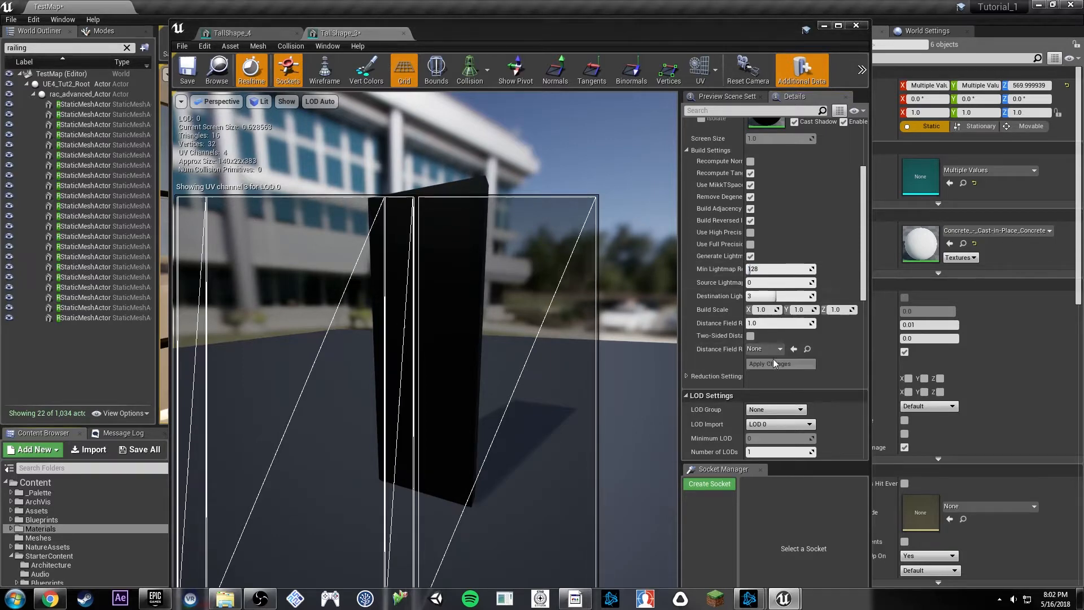
Set TallShape_3's general Light Map Resolution to 128, save the mesh and close it.
scroll(774, 327, down, 5)
click(766, 290)
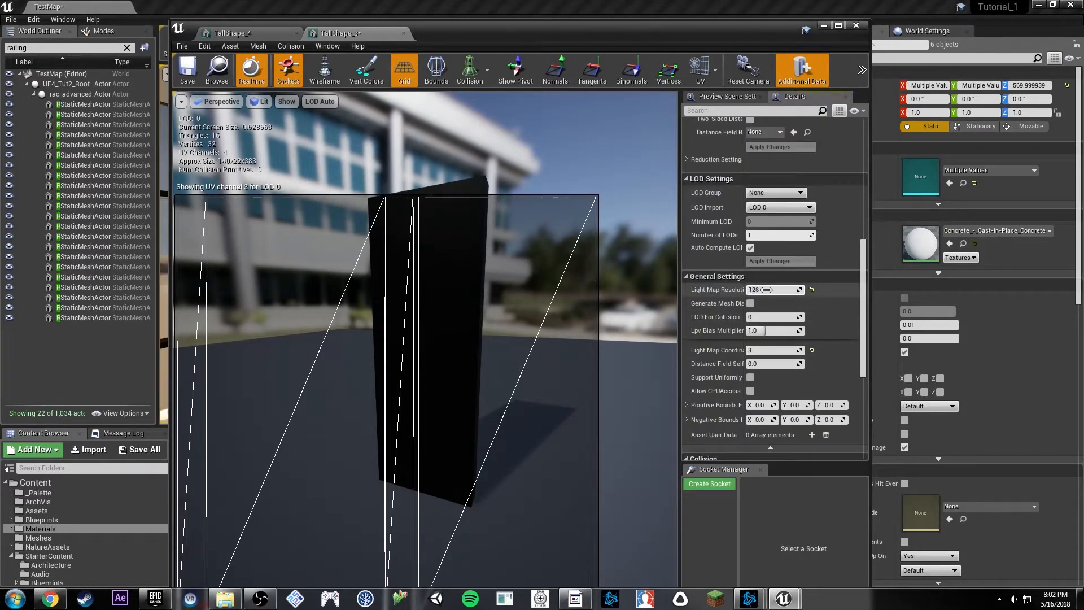
click(186, 66)
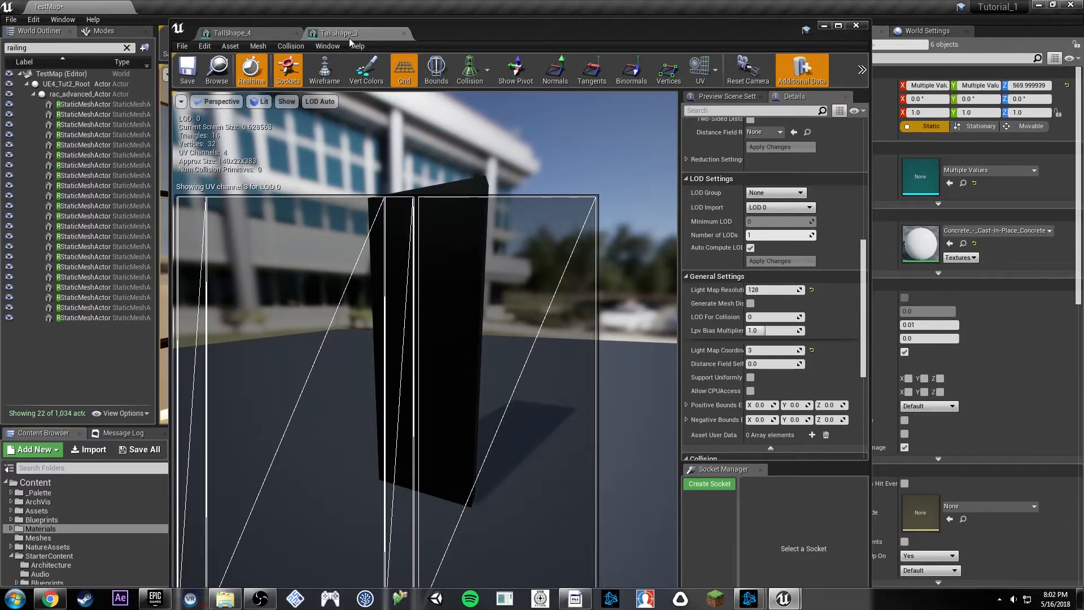
click(404, 33)
Set TallShape_4's Min Lightmap Resolution to 128 in its build settings and apply the changes.
scroll(796, 337, down, 4)
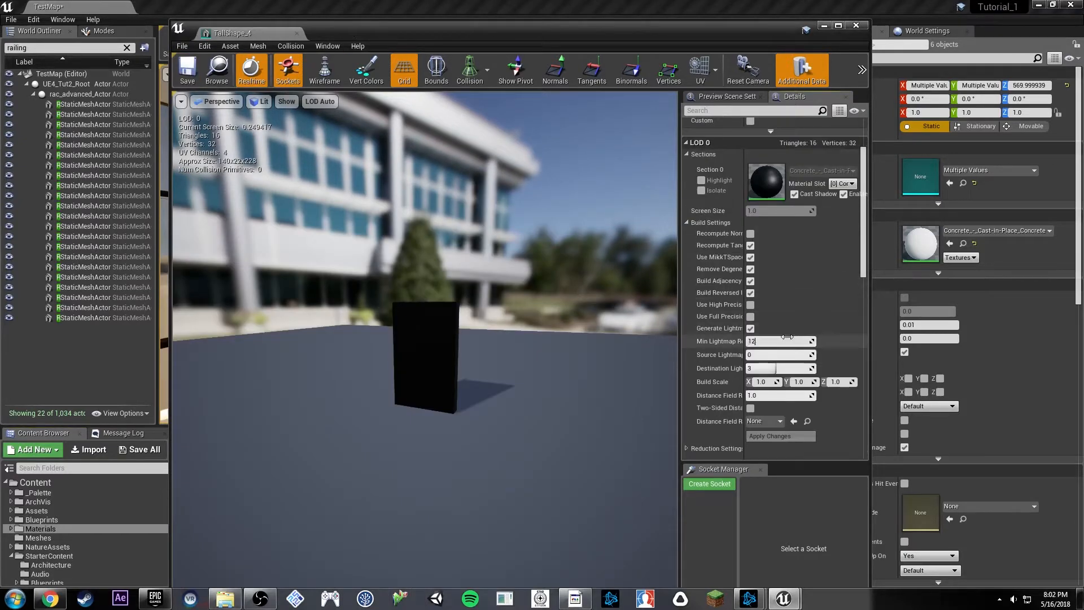
key(Return)
click(802, 438)
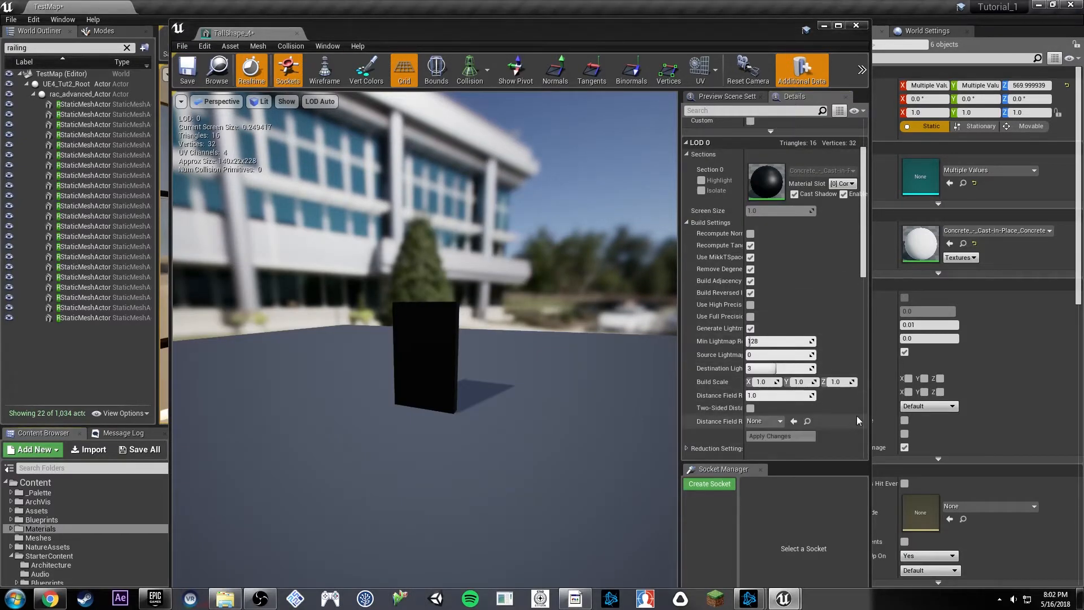
Set TallShape_4's general Light Map Resolution to 128, save the mesh and close it.
scroll(856, 416, down, 8)
click(780, 326)
text(12)
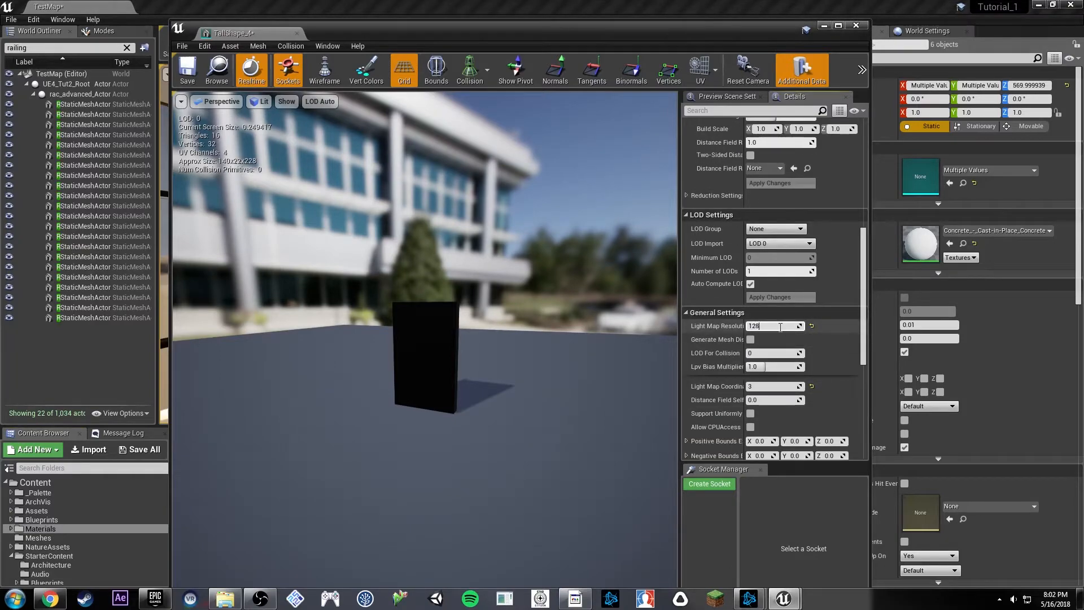
text(8)
key(Return)
click(184, 71)
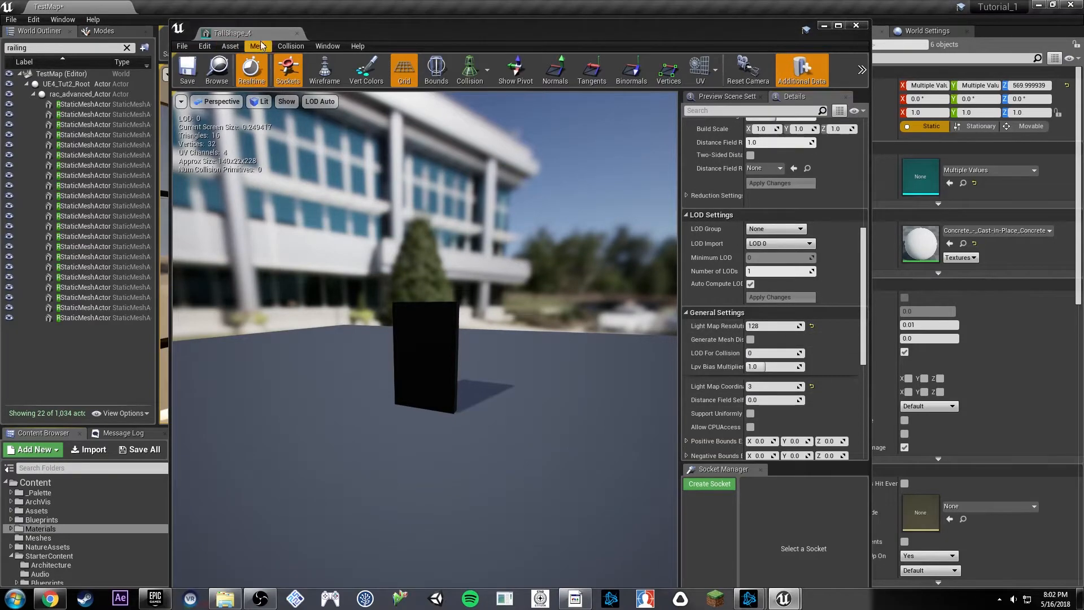
click(294, 34)
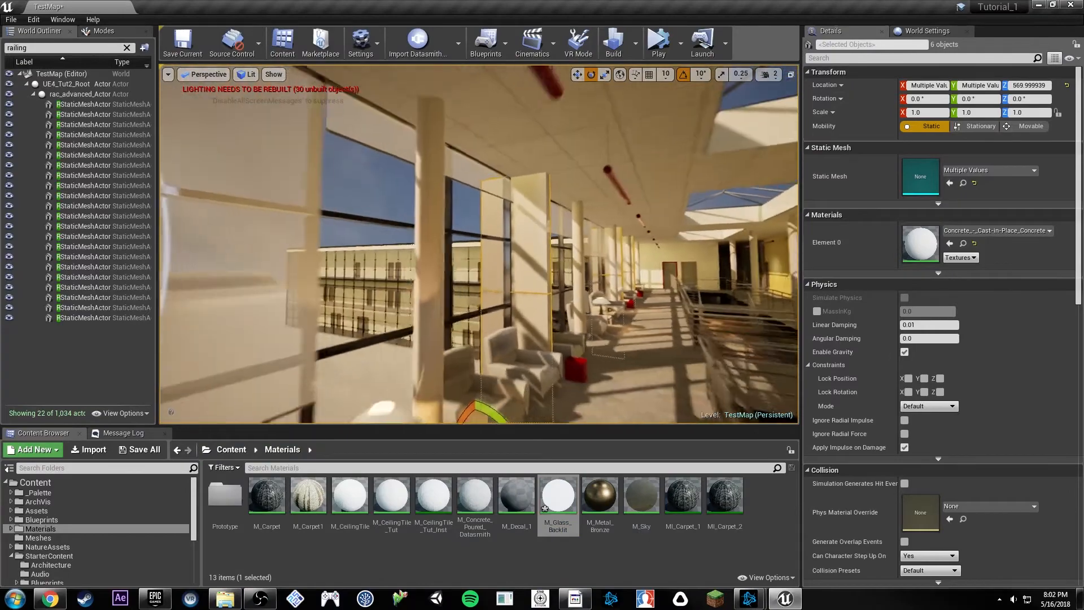
Select the metal sunscreen floor outside the facade and check its lighting settings before returning to the upper corridor.
key(s)
right_drag(479, 244, 604, 251)
key(w)
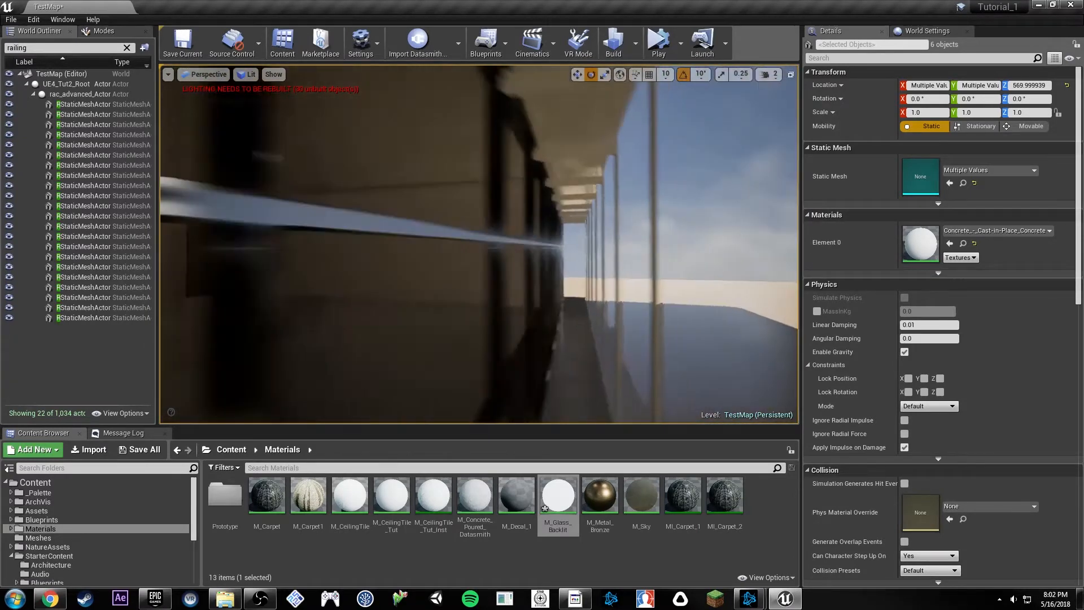
click(539, 296)
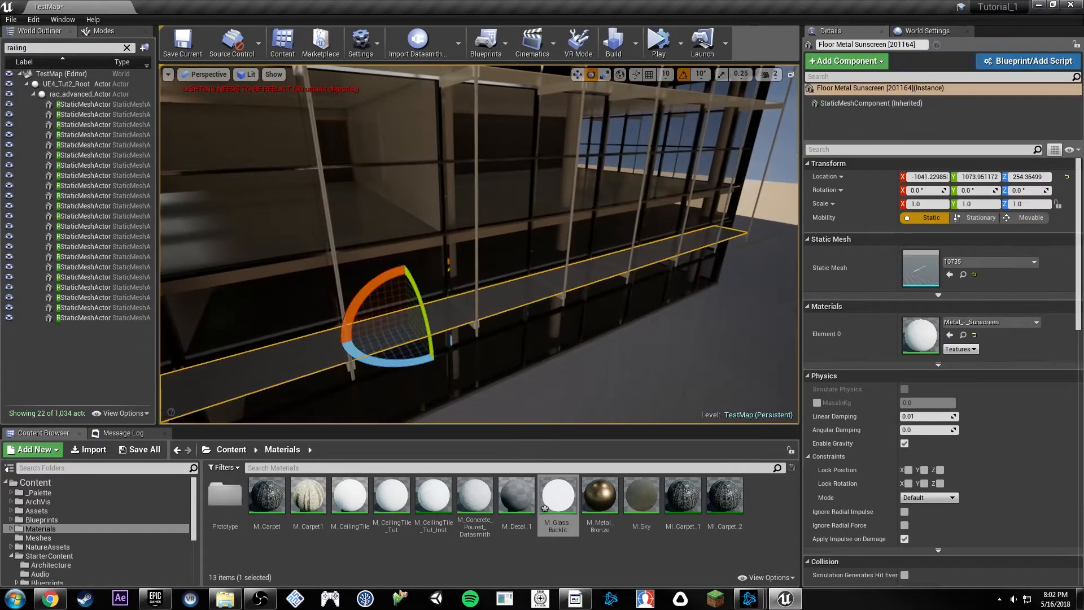
scroll(933, 454, down, 5)
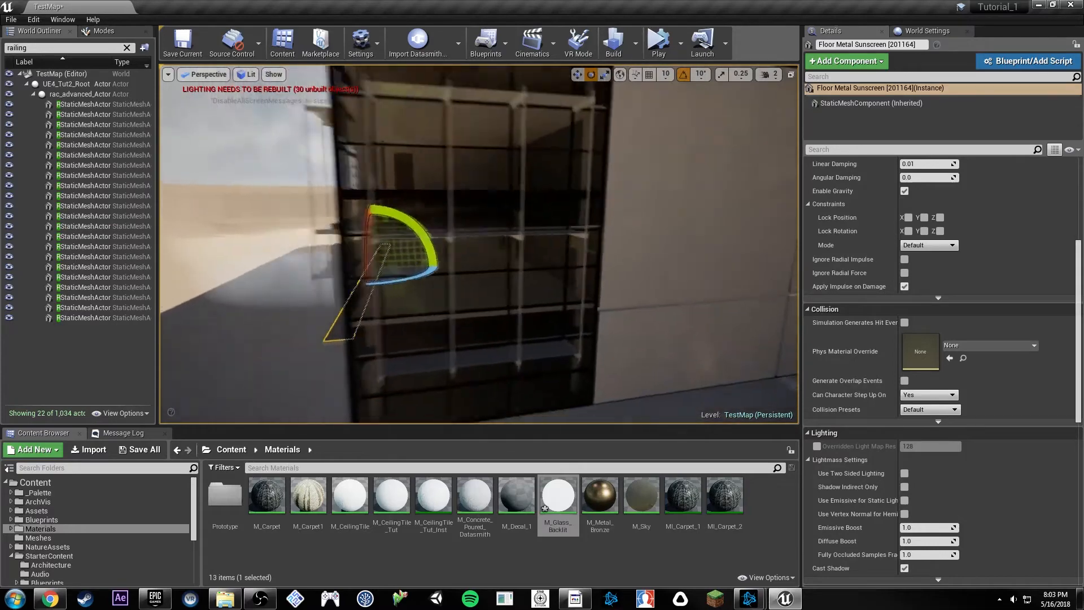
key(w)
mouse_move(478, 244)
right_down()
mouse_move(508, 260)
mouse_move(466, 247)
mouse_move(516, 237)
mouse_move(488, 242)
right_up()
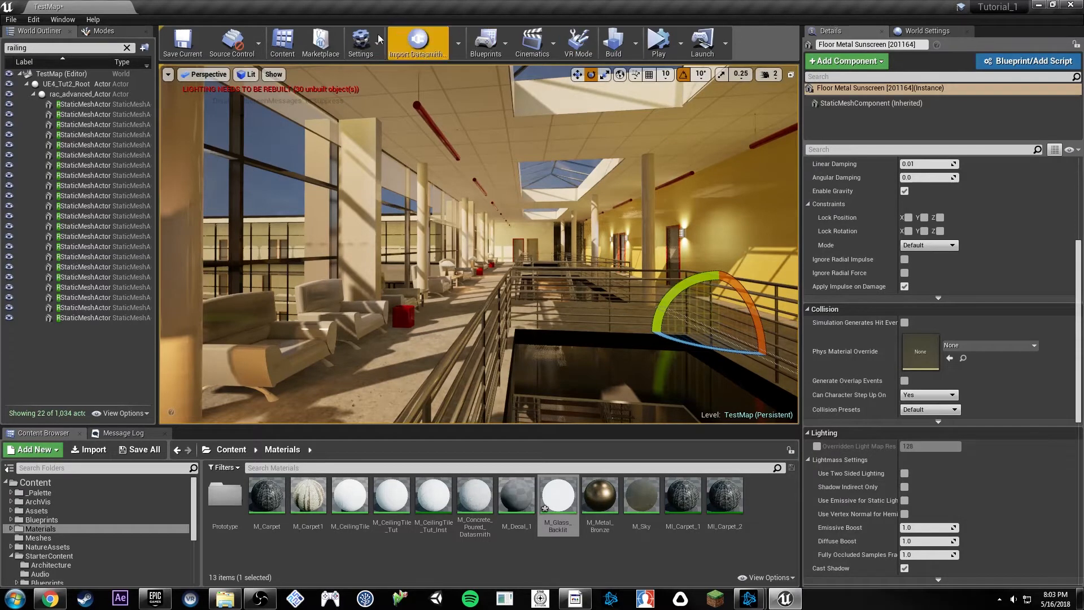
Save the TestMap level and open its Statistics window enlarged to full screen.
click(19, 21)
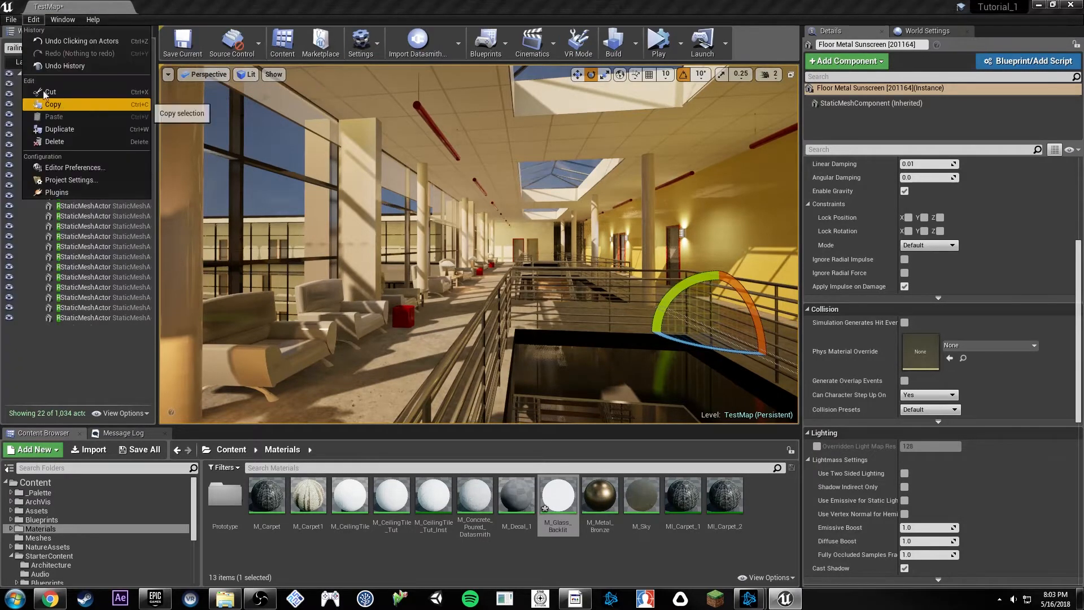
click(47, 123)
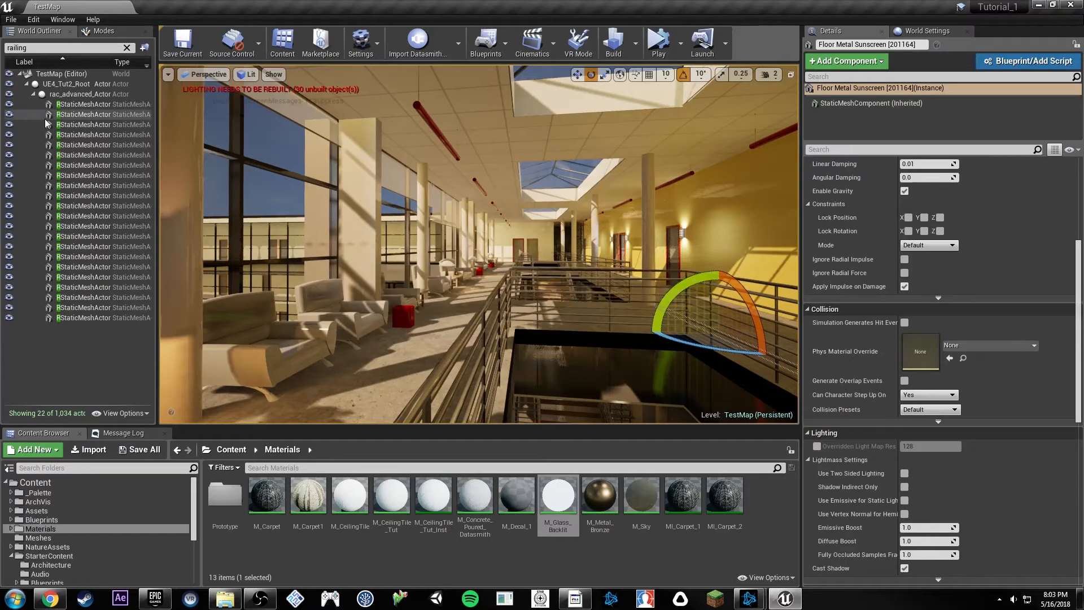
click(62, 19)
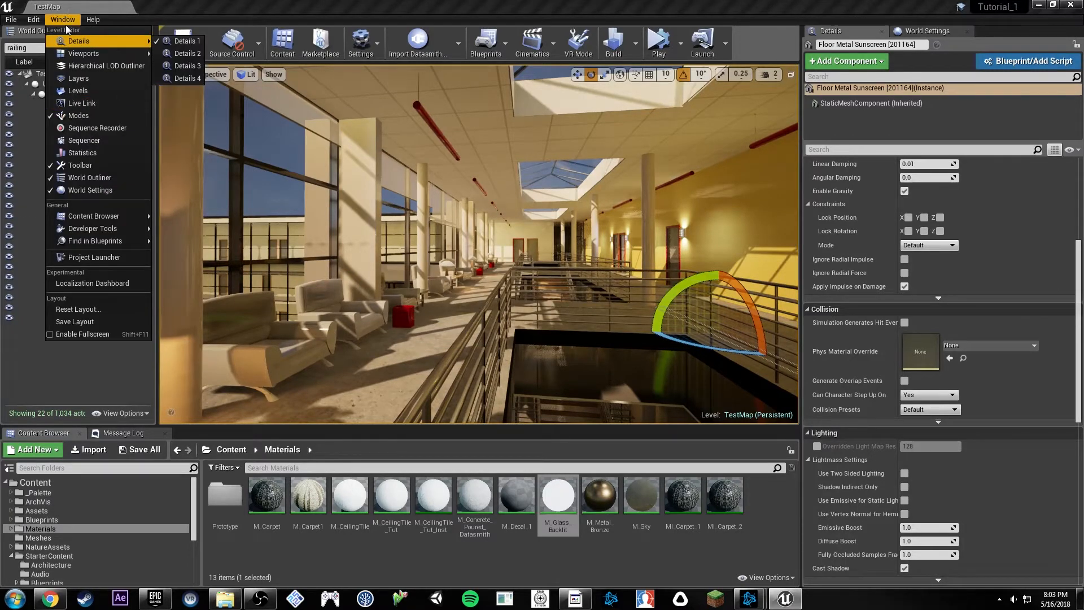
click(83, 153)
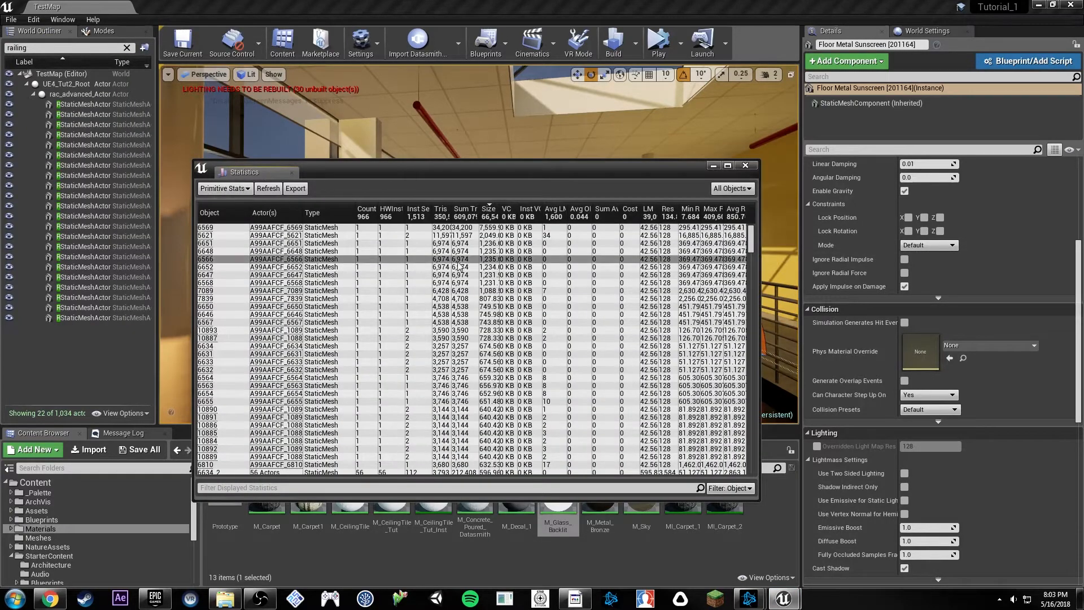
drag(490, 175, 531, 4)
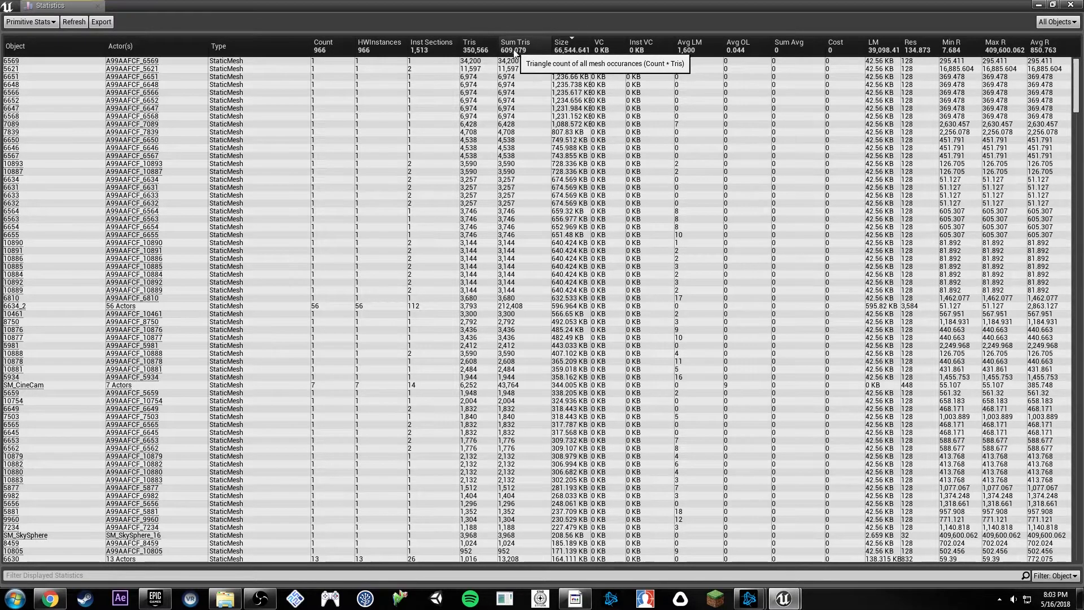
Locate the top listed mesh, 6569, in the level from the primitive stats and look at it in the scene.
drag(271, 5, 739, 374)
double_click(384, 126)
click(544, 141)
right_drag(649, 254, 627, 248)
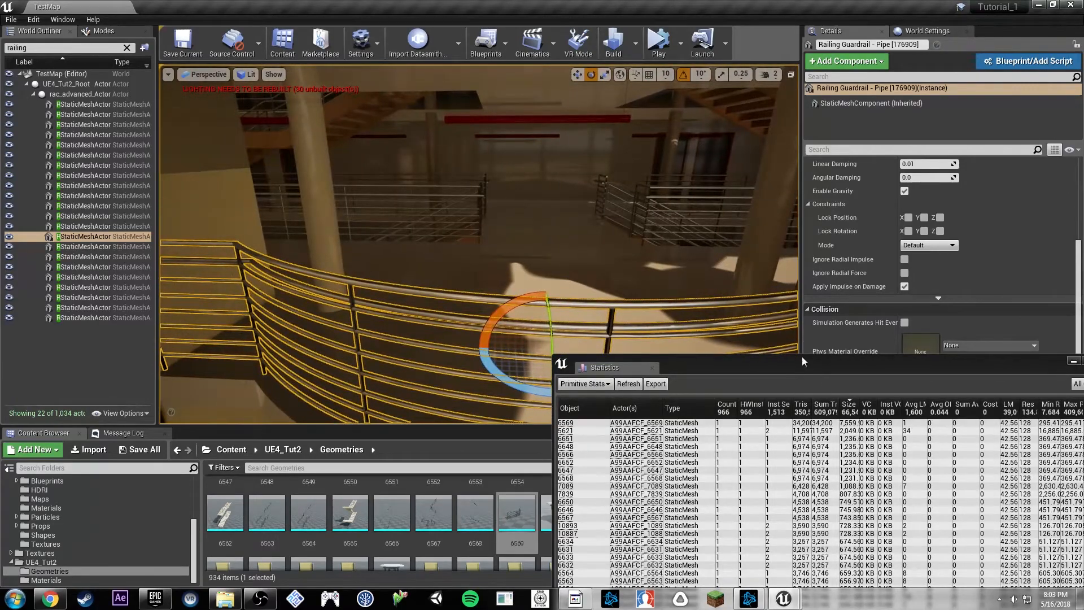
drag(801, 357, 555, 1)
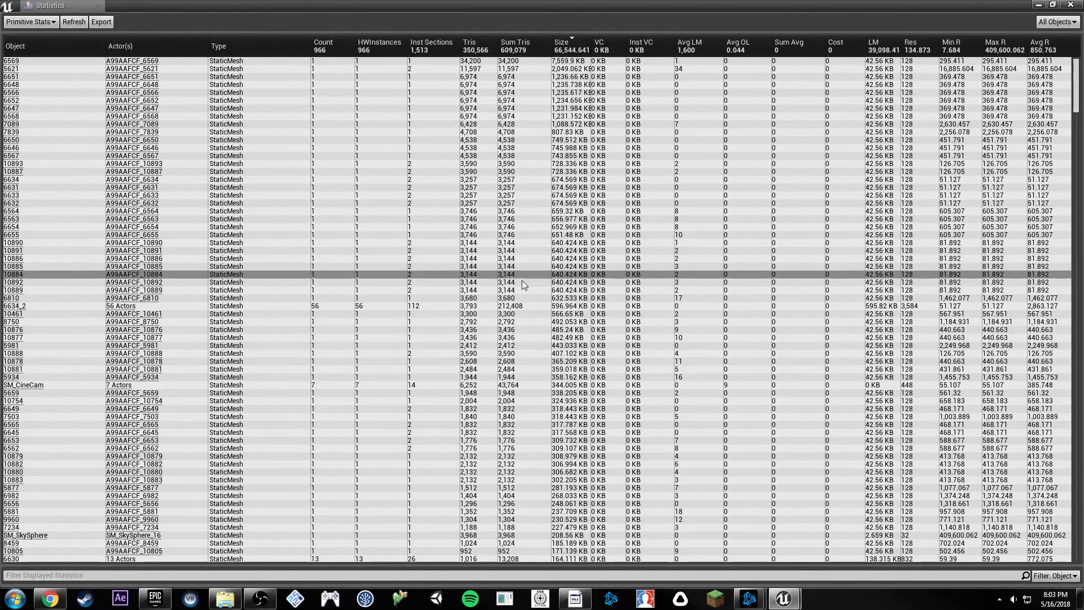
Sort the primitive stats by Sum Tris and inspect the actors using mesh 6634_2 in the level.
click(512, 50)
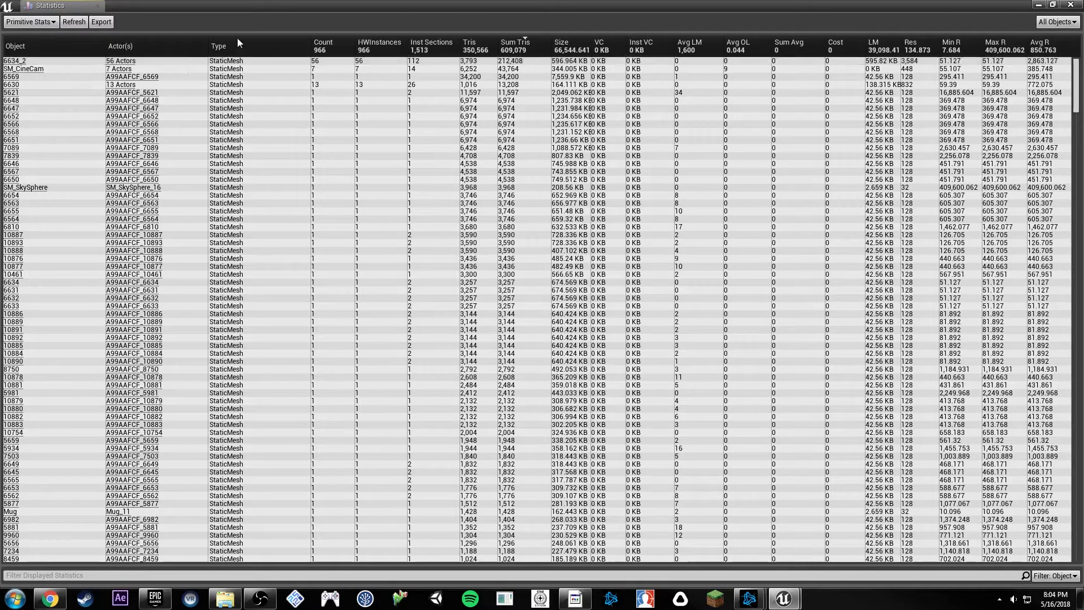
double_click(482, 8)
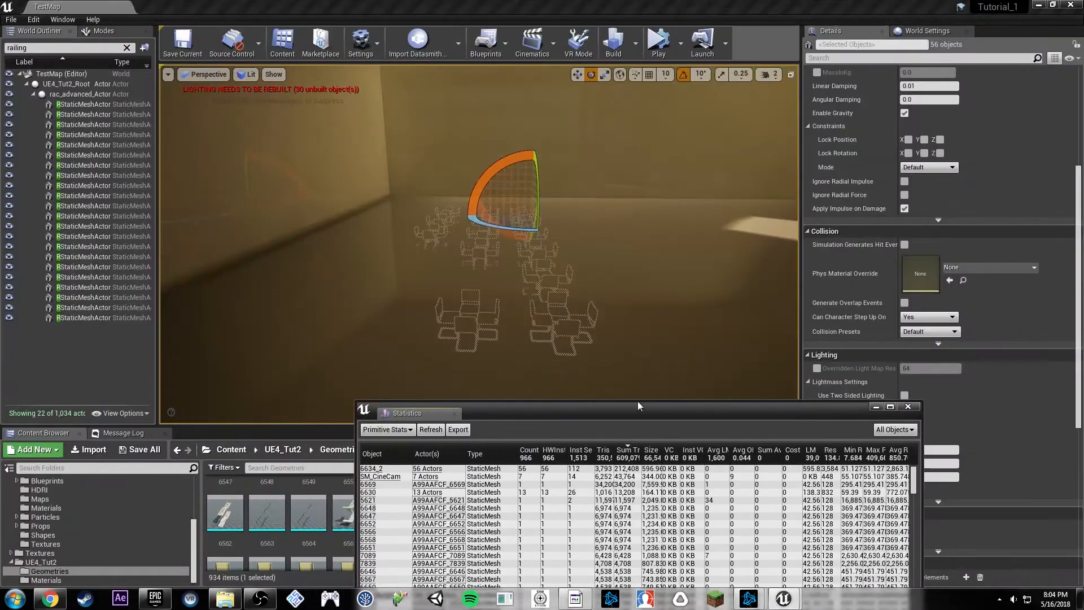
right_drag(533, 241, 607, 208)
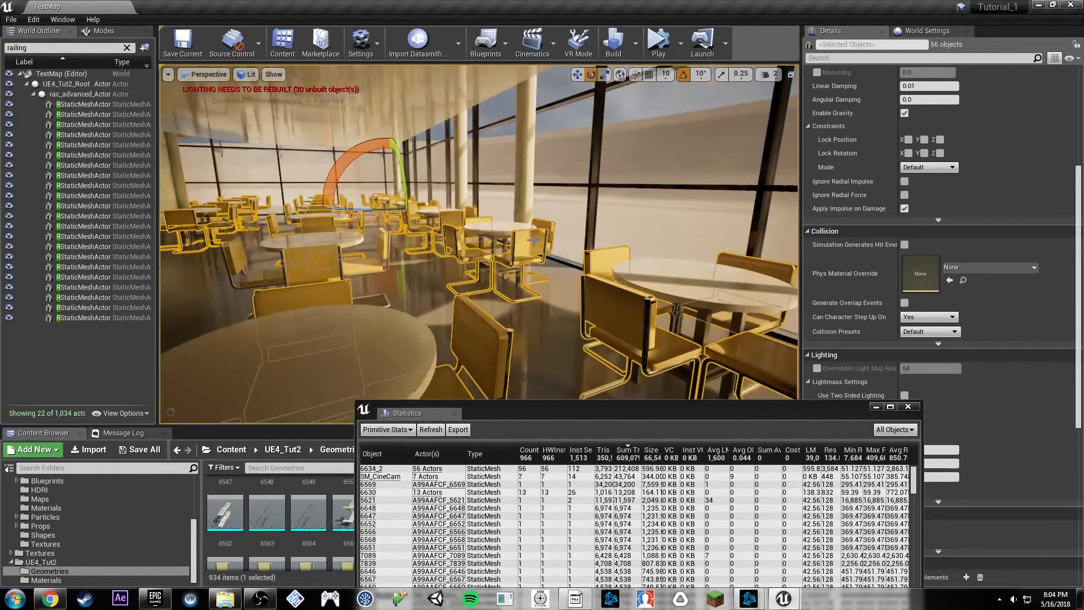
key(w)
right_drag(531, 213, 517, 242)
key(a)
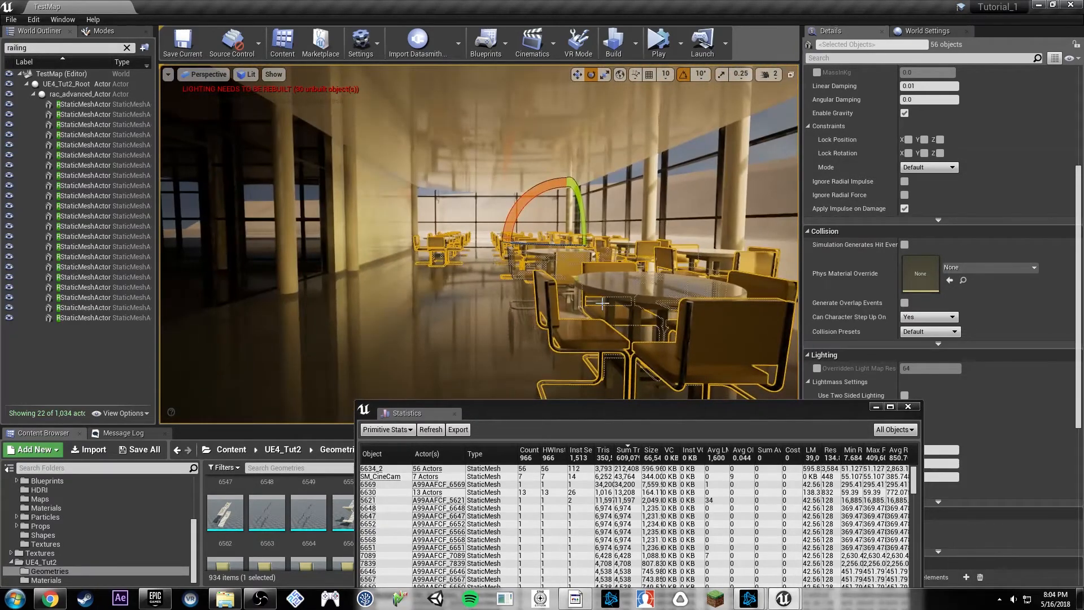
key(w)
right_drag(603, 303, 516, 297)
key(s)
key(w)
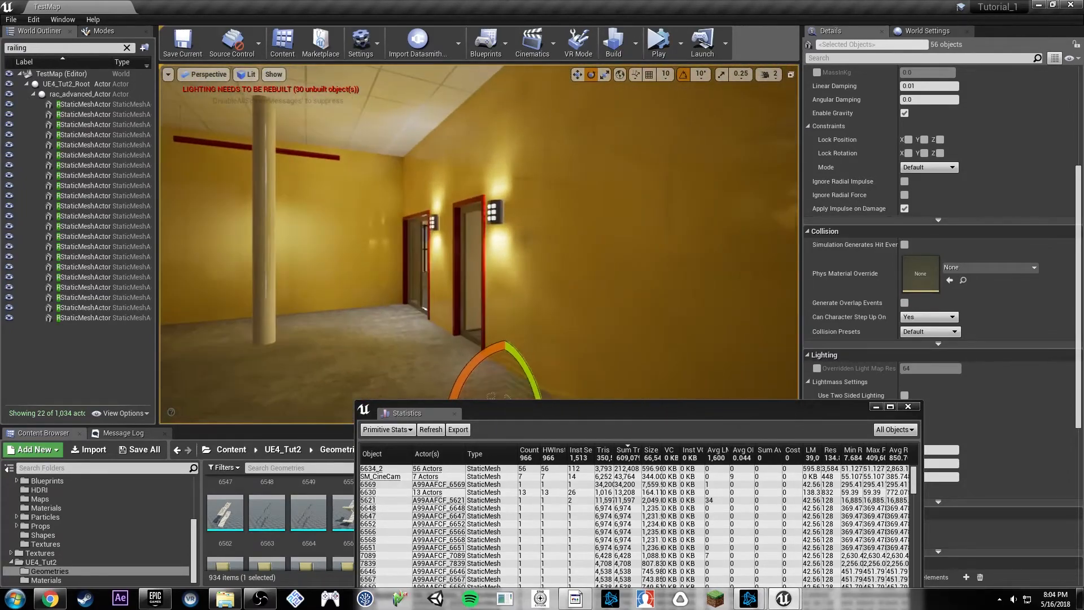
right_drag(791, 295, 680, 294)
key(s)
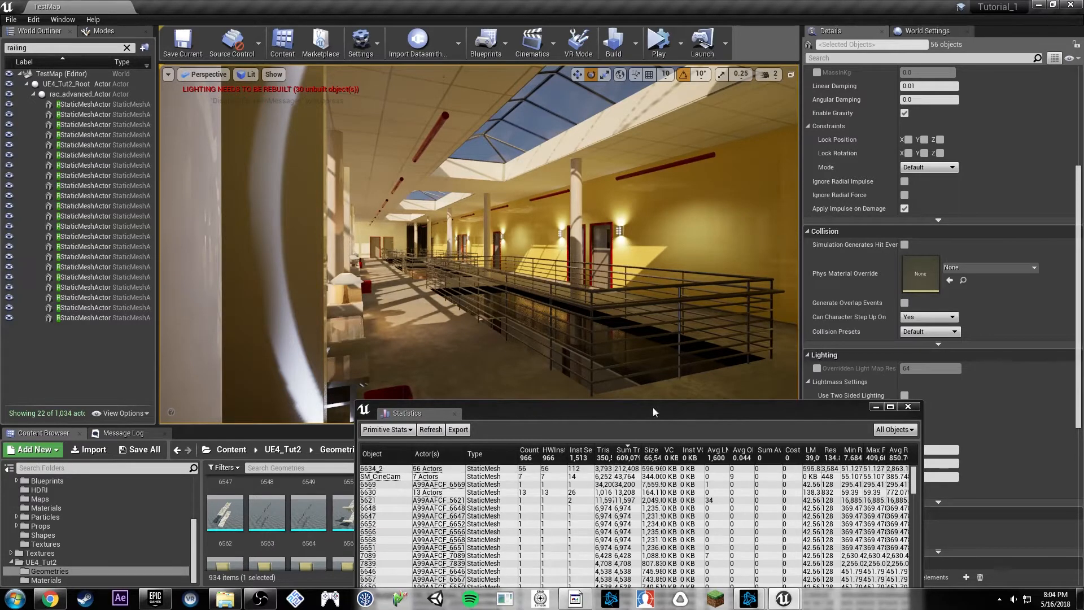
Return the Statistics window to full size and switch it from Primitive Stats to Lighting Build Info.
drag(653, 412, 660, 16)
double_click(659, 16)
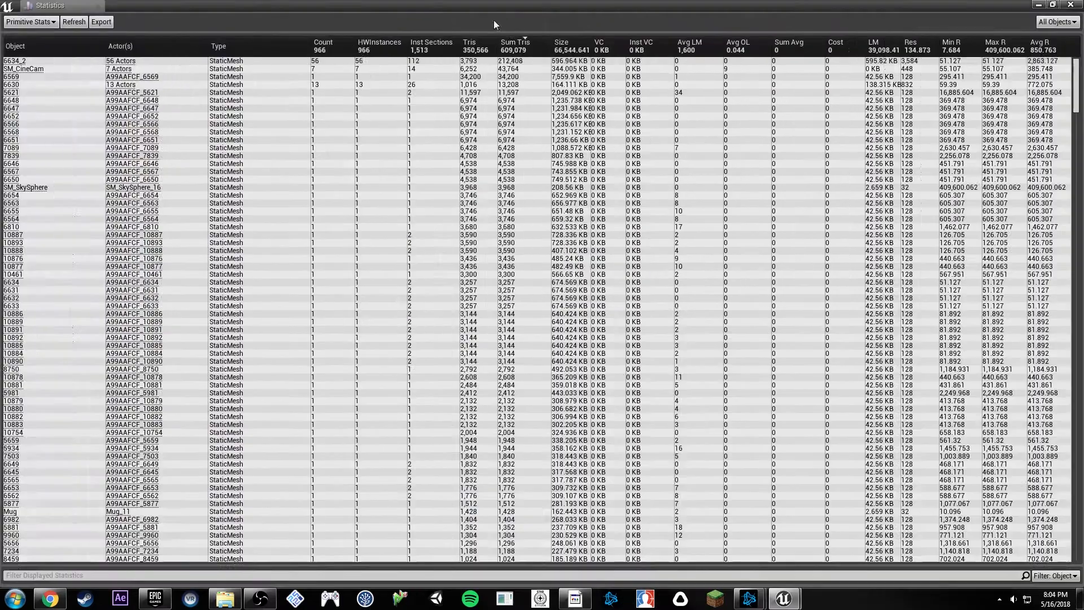
click(31, 21)
click(39, 45)
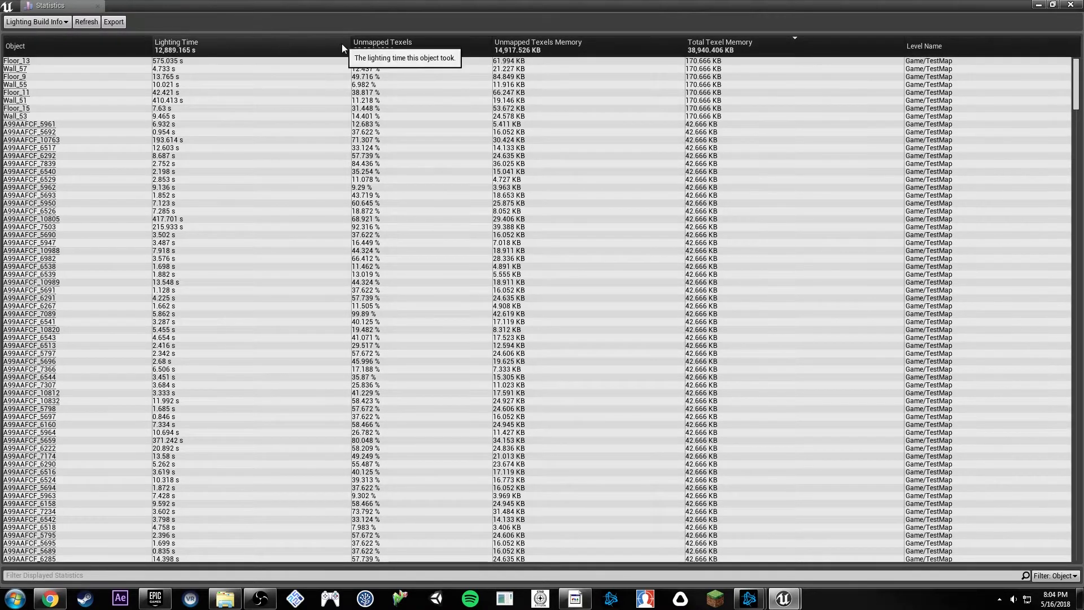
Display the Static Mesh Lighting Info statistics and look through the actors' texture resolutions down to the end of the list.
click(35, 22)
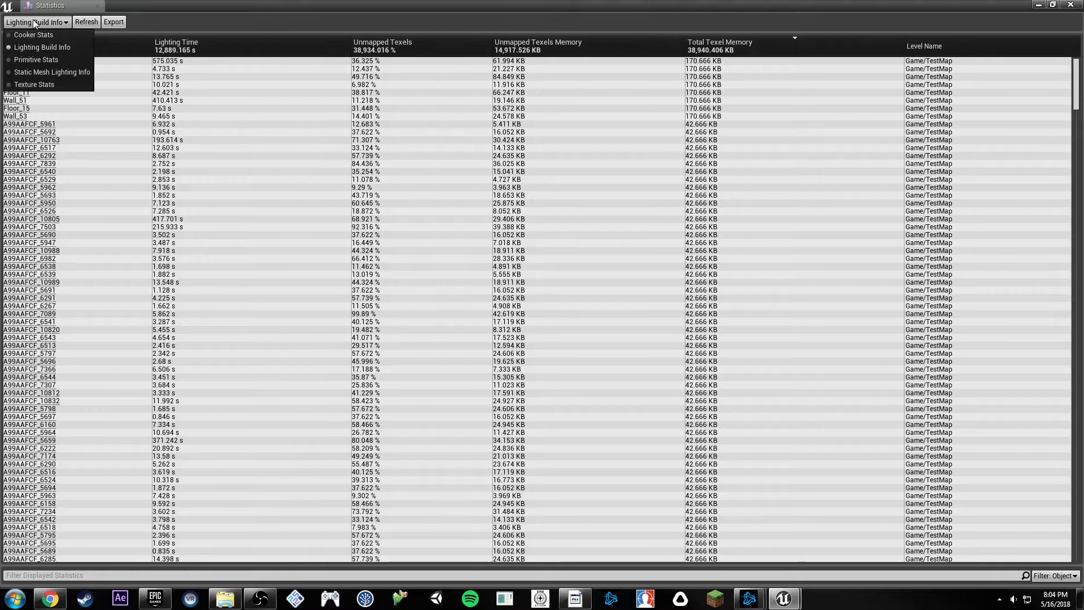
click(50, 74)
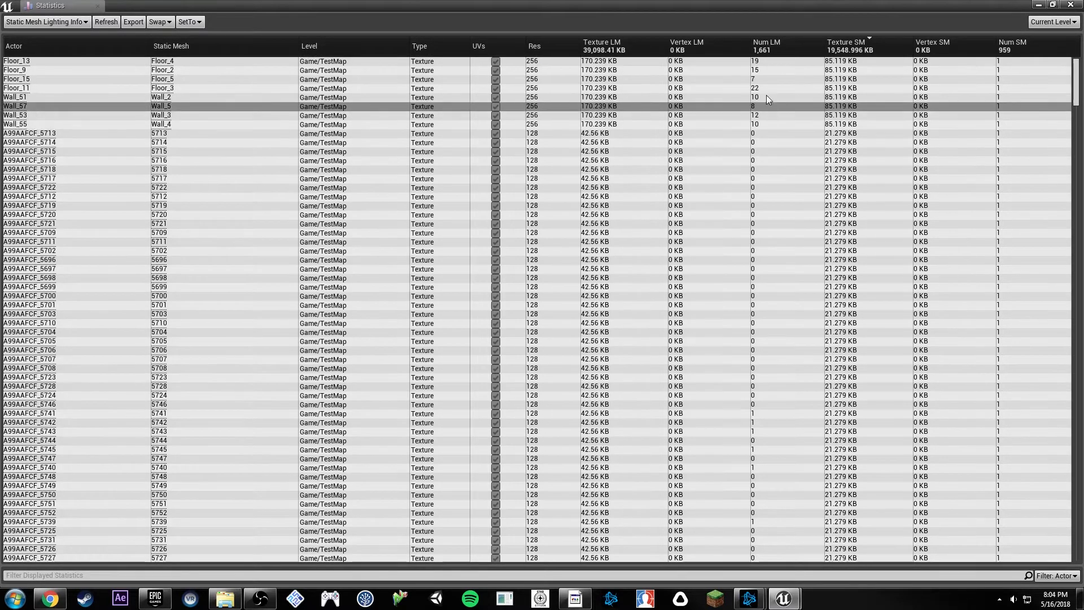
scroll(632, 236, down, 10)
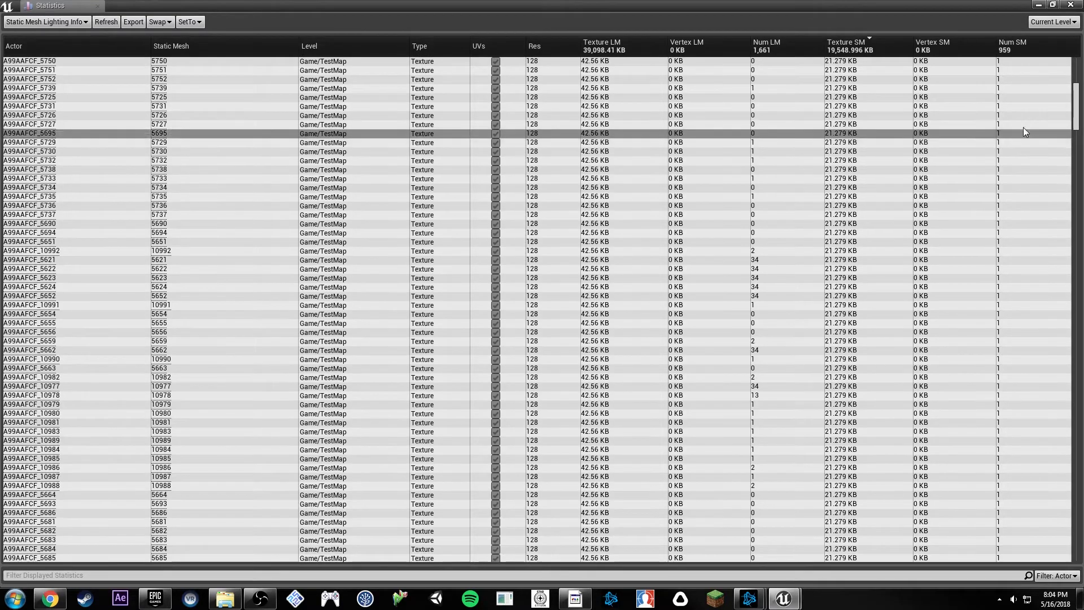
drag(1077, 105, 1076, 561)
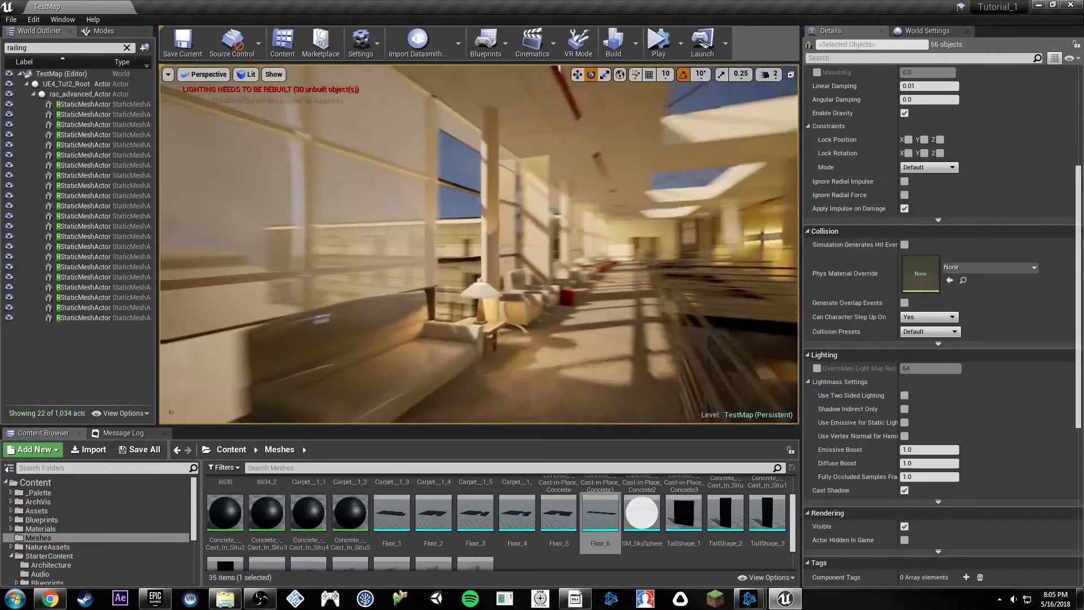
Select the hollow core floor plank and the ground pad in the atrium to examine their light map resolutions.
right_drag(515, 259, 672, 277)
right_drag(479, 244, 638, 248)
right_drag(492, 334, 624, 300)
click(500, 344)
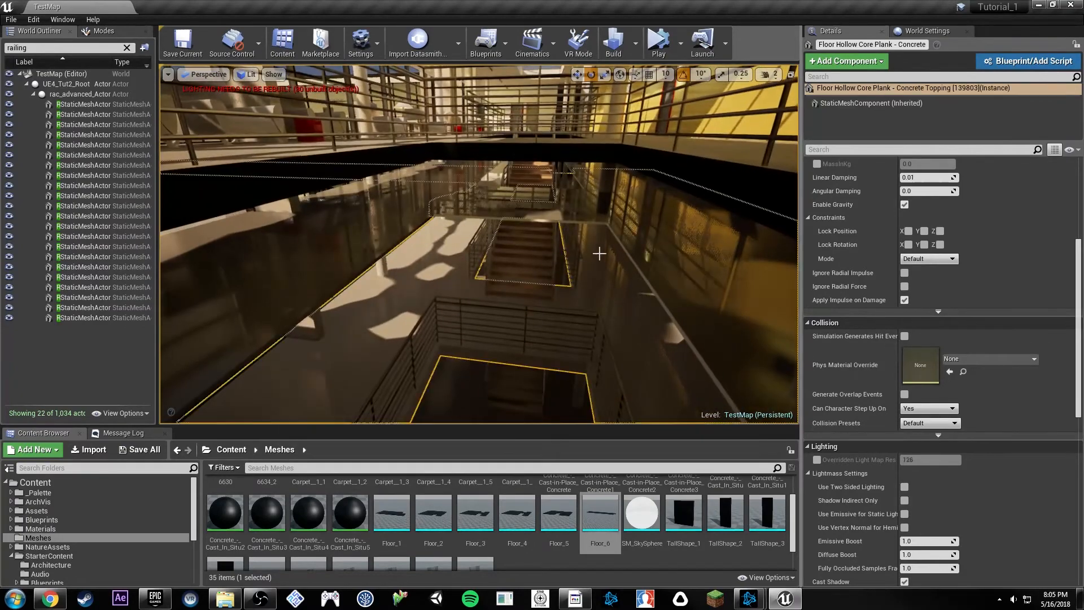
right_drag(599, 254, 590, 277)
click(493, 288)
right_drag(494, 288, 454, 210)
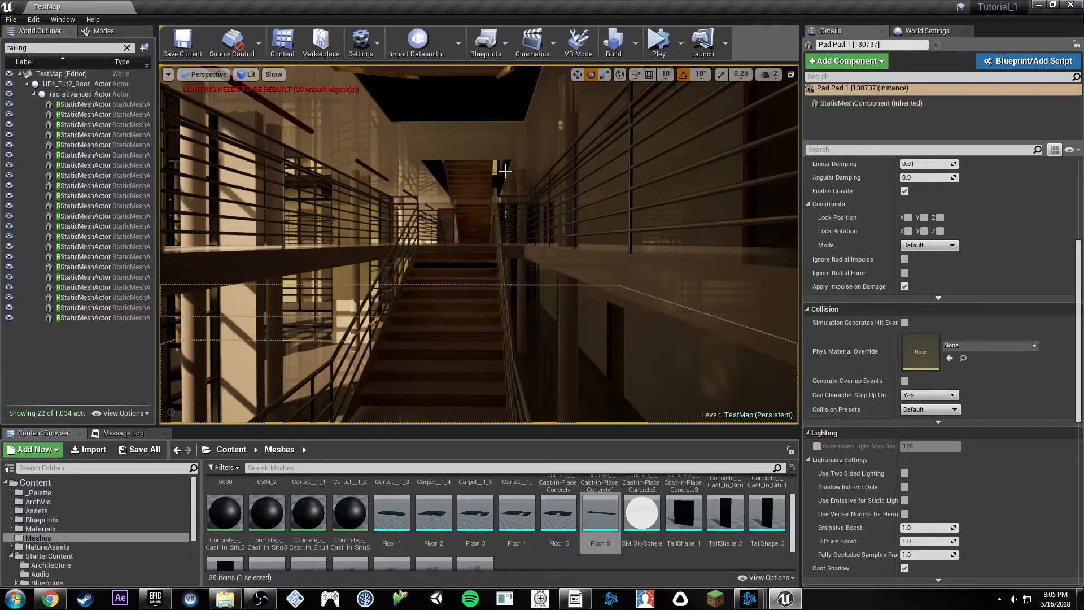
Inspect the lighting in the stairwell, facade and rooms, and examine the light map settings of the insulated masonry exterior wall.
right_drag(479, 244, 502, 240)
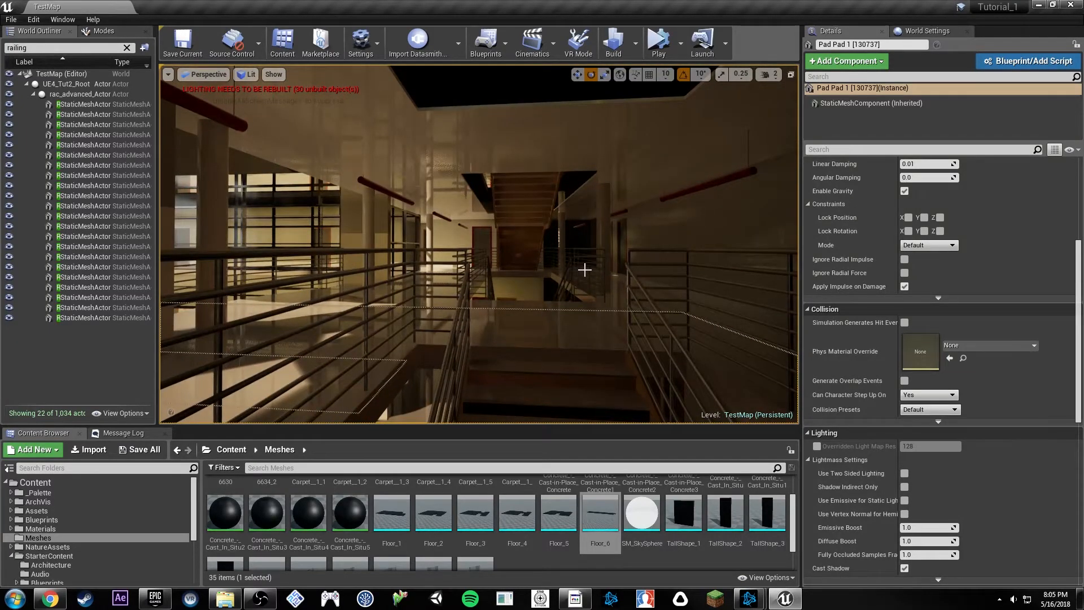
mouse_move(621, 271)
right_down()
mouse_move(734, 268)
mouse_move(638, 271)
right_up()
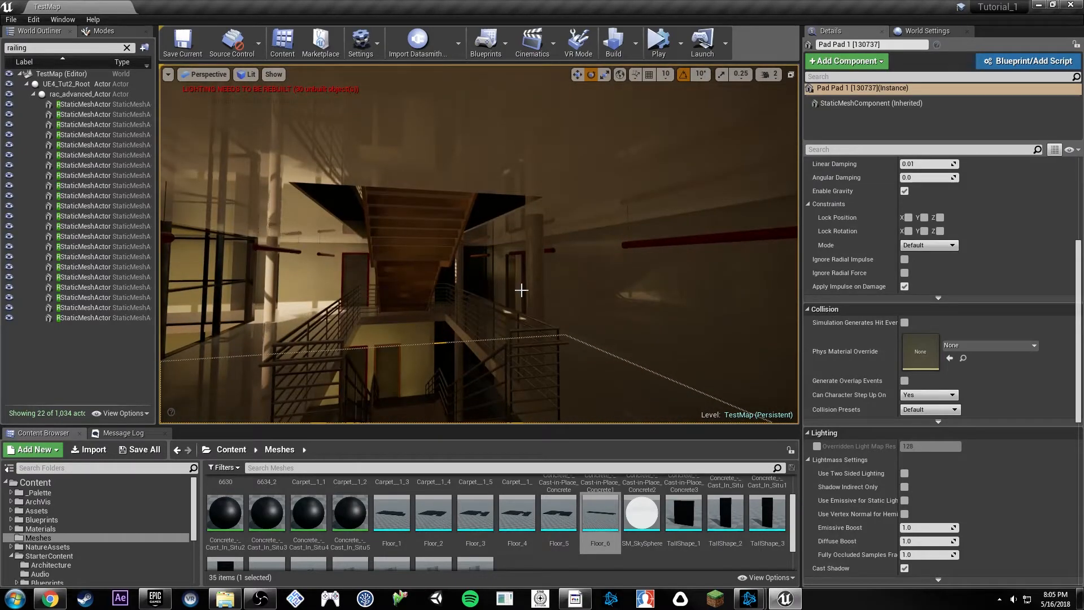
right_drag(521, 291, 486, 294)
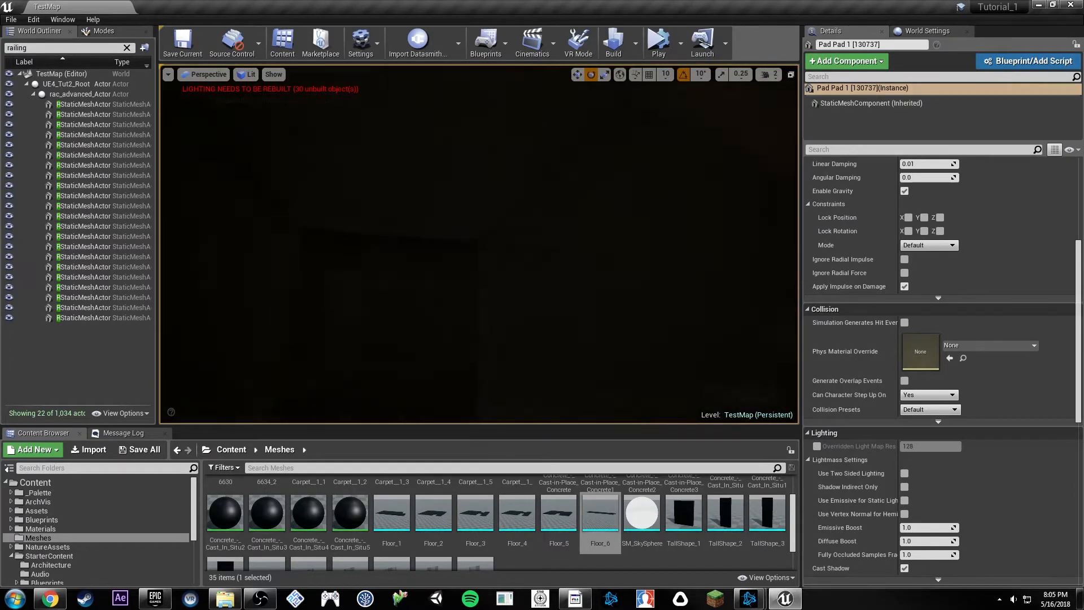
right_drag(485, 294, 362, 223)
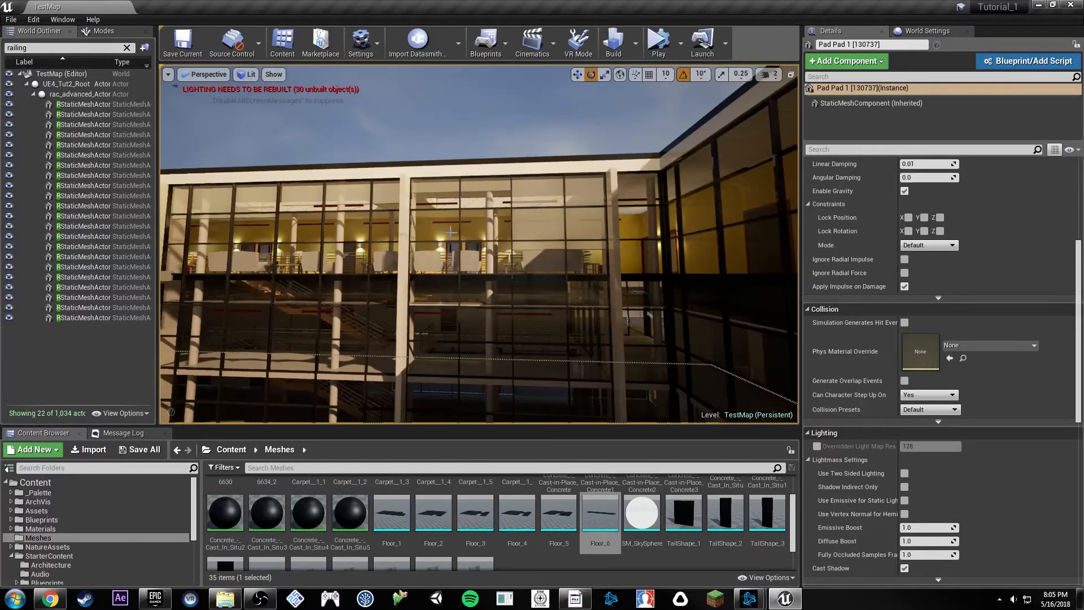
right_drag(451, 224, 575, 228)
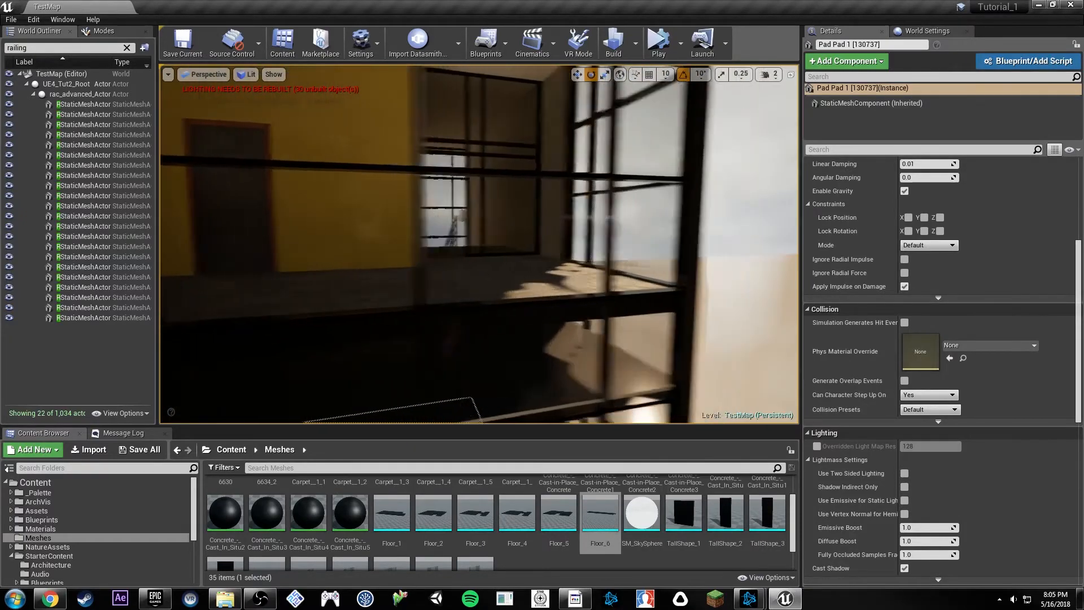
right_drag(479, 237, 361, 237)
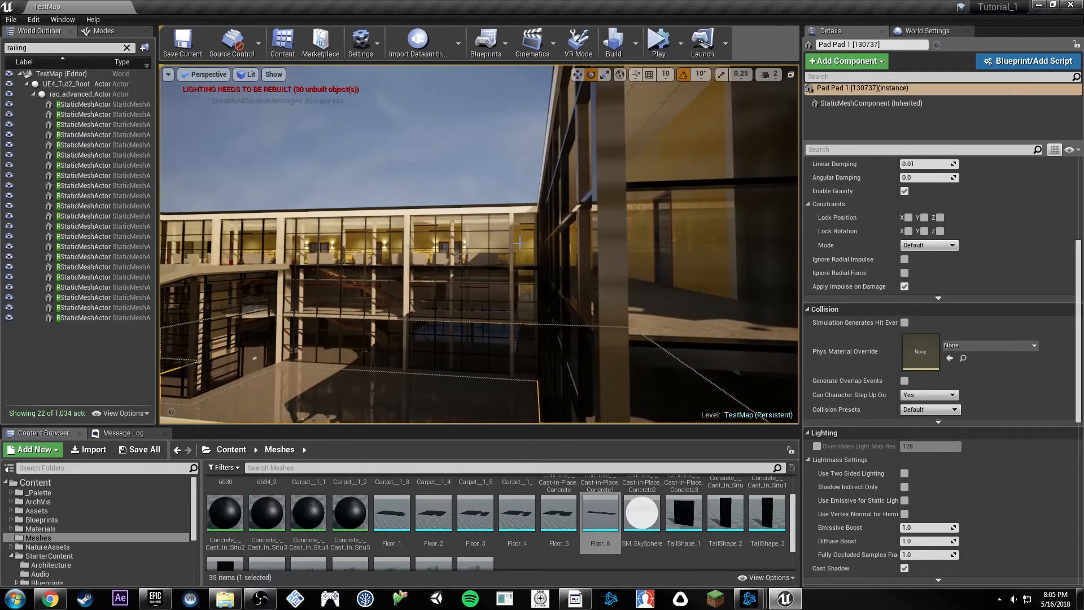
key(w)
right_drag(519, 243, 621, 242)
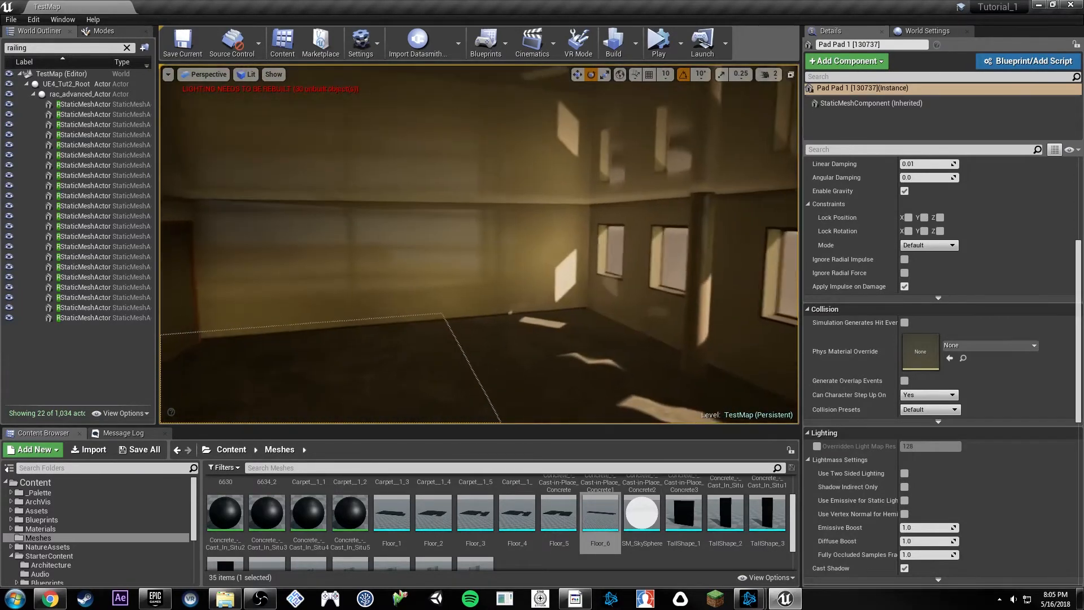
click(563, 242)
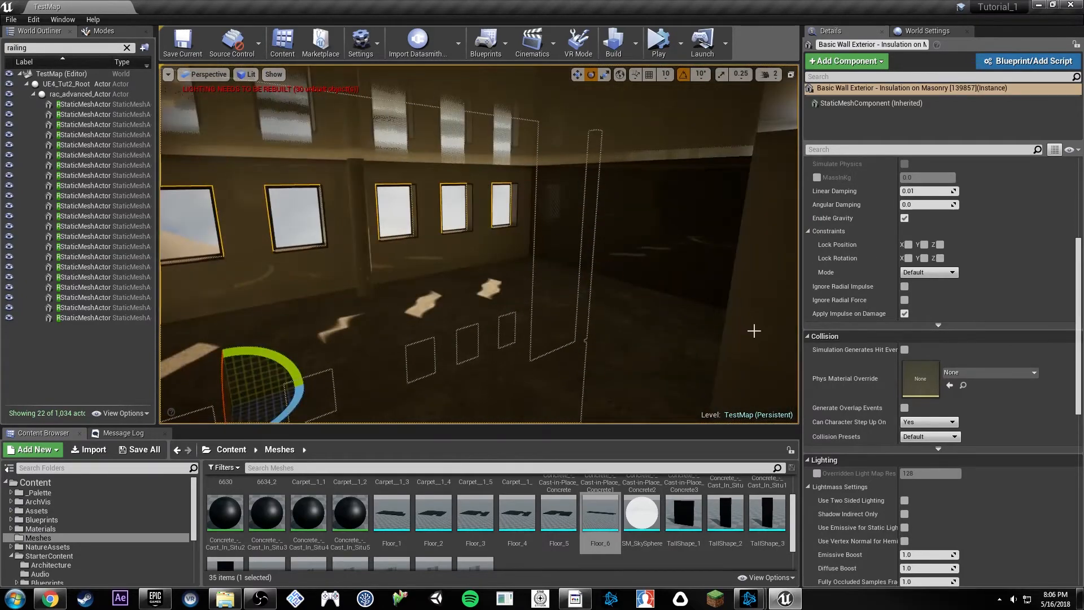
right_drag(479, 243, 259, 254)
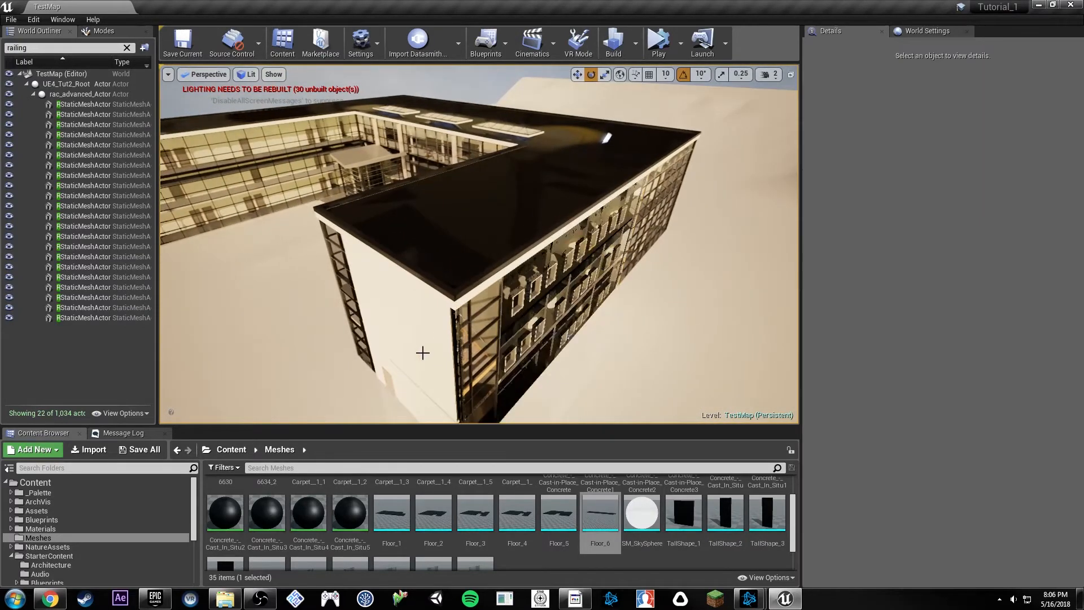
Select the Basic Roof Concrete Deck of the building, try hiding it, and undo that change.
click(420, 354)
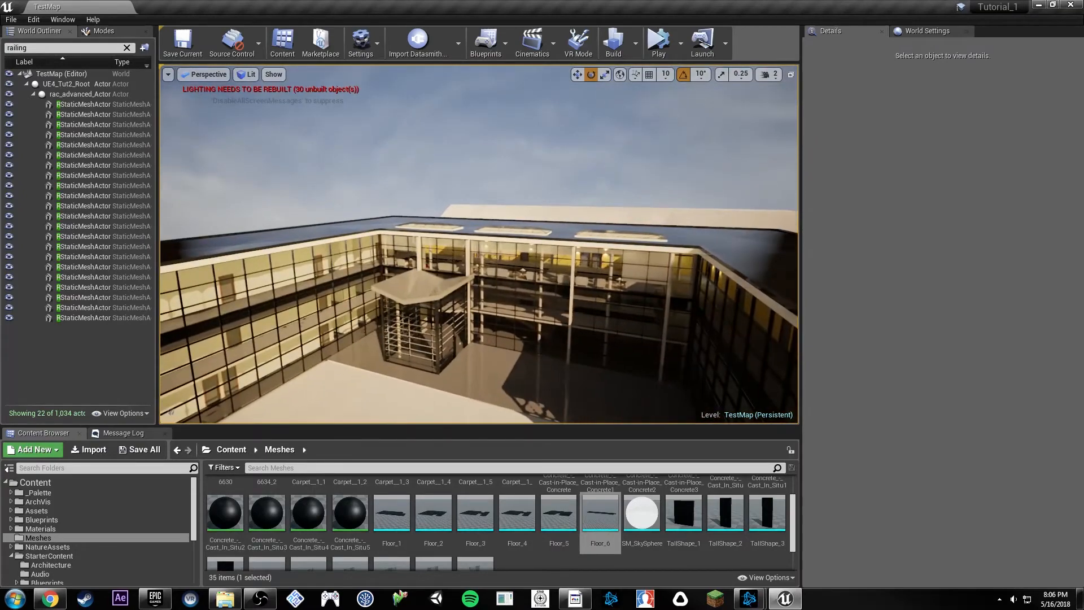
right_drag(479, 244, 339, 244)
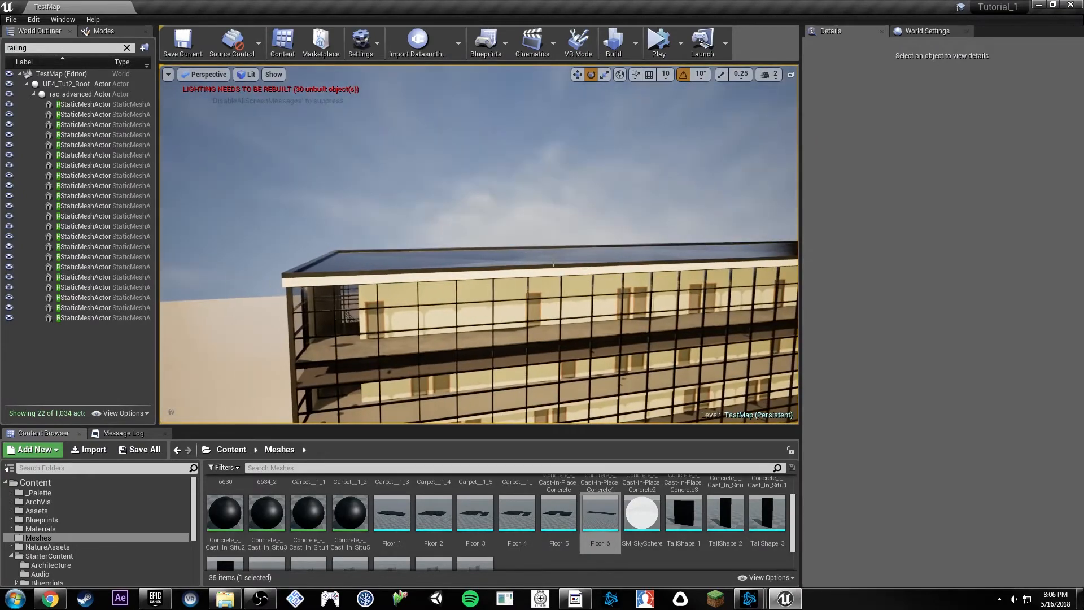
click(554, 263)
right_drag(553, 263, 582, 226)
key(Escape)
key(ctrl+z)
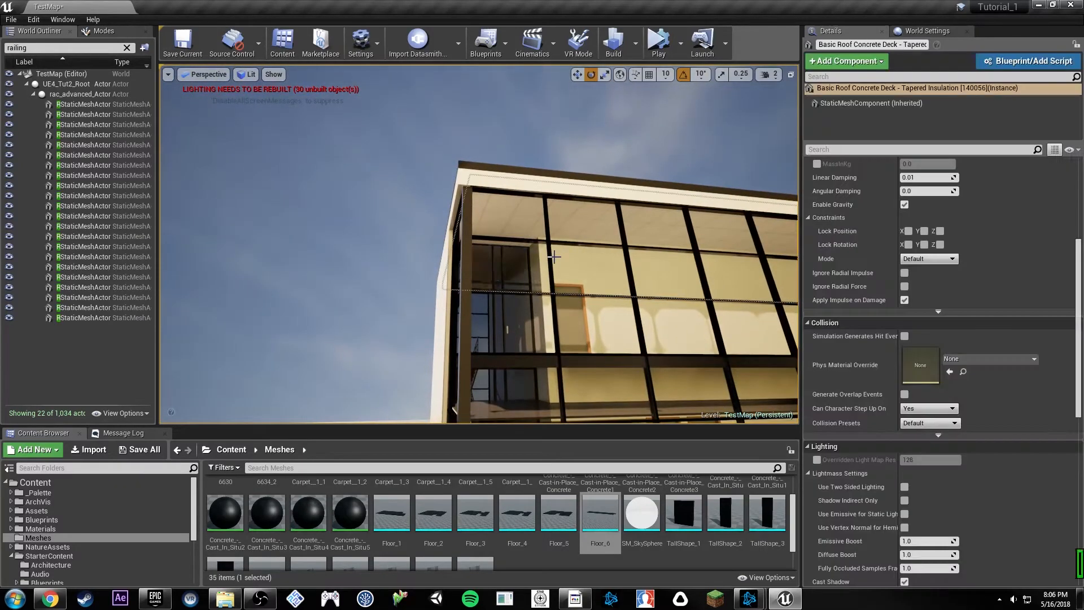
right_drag(554, 262, 544, 241)
key(h)
key(ctrl+z)
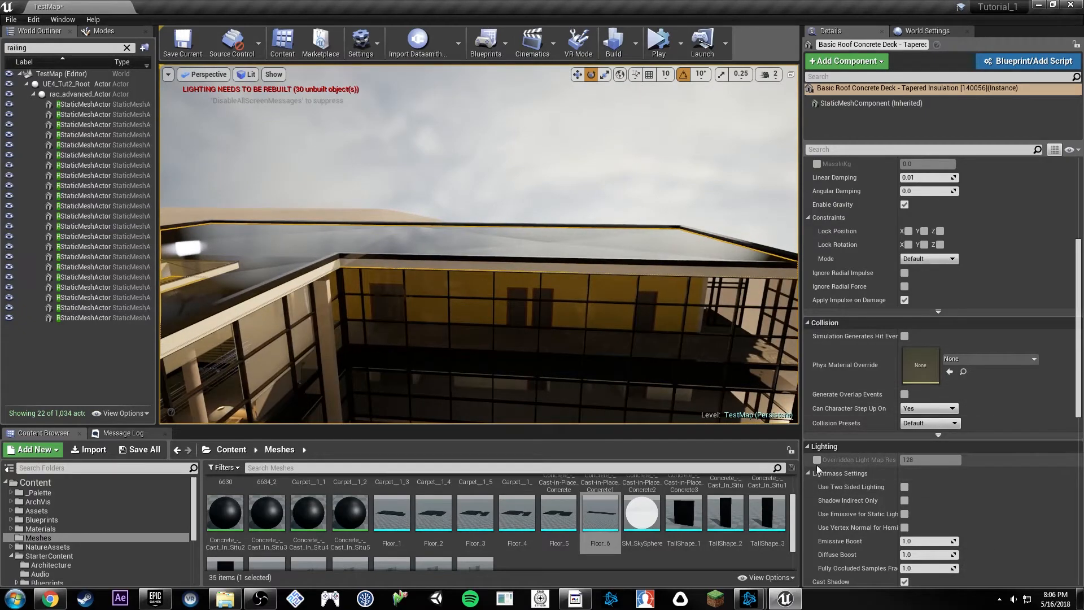
Open the roof deck's static mesh, apply build settings with a minimum lightmap resolution of 32, and close the mesh editor.
scroll(892, 257, up, 5)
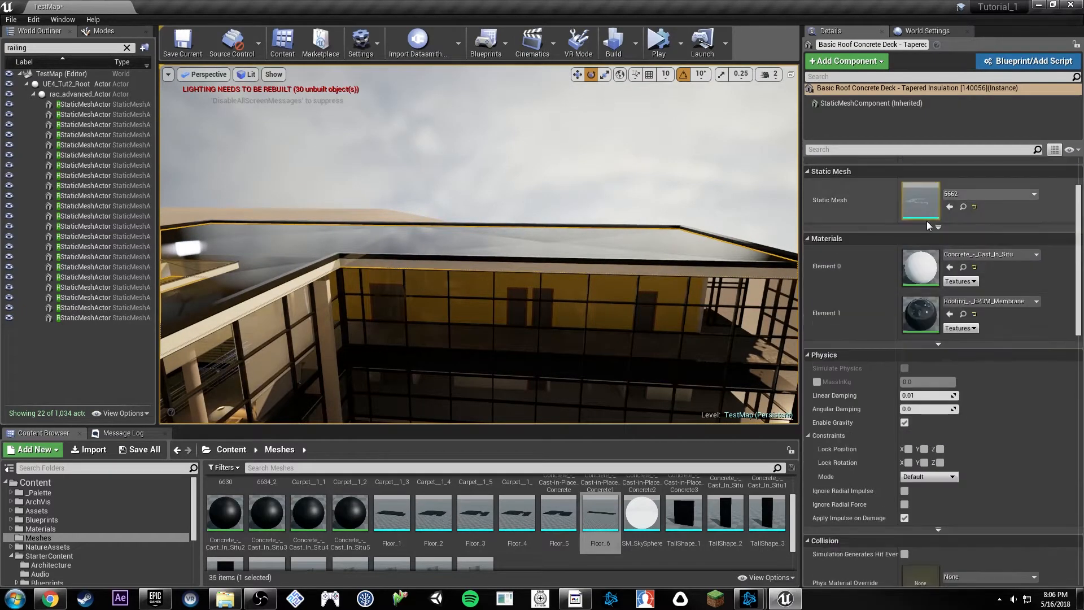
double_click(923, 193)
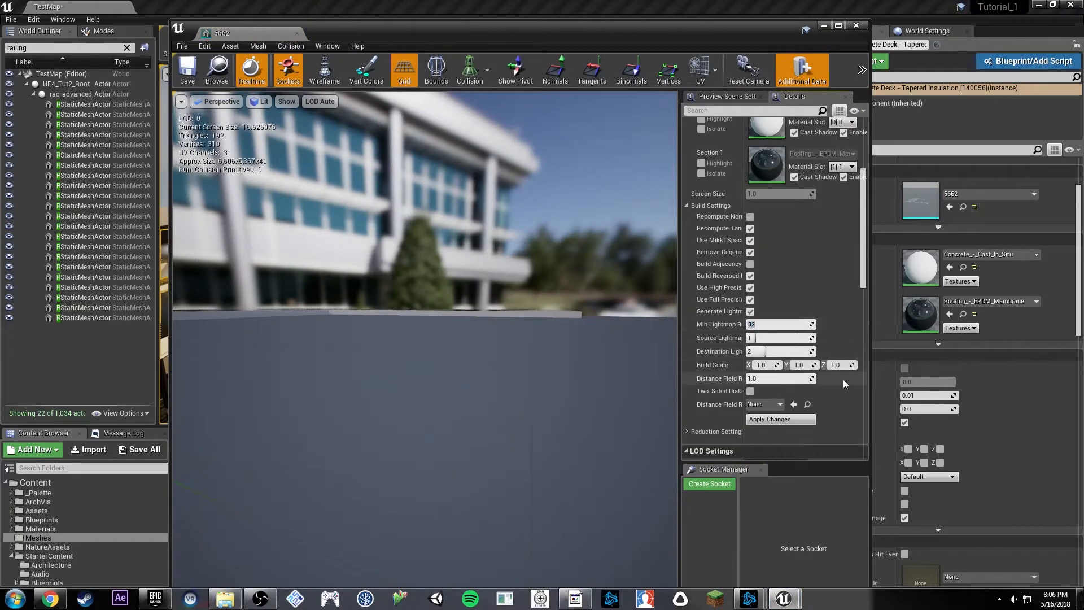
click(797, 419)
scroll(813, 415, down, 8)
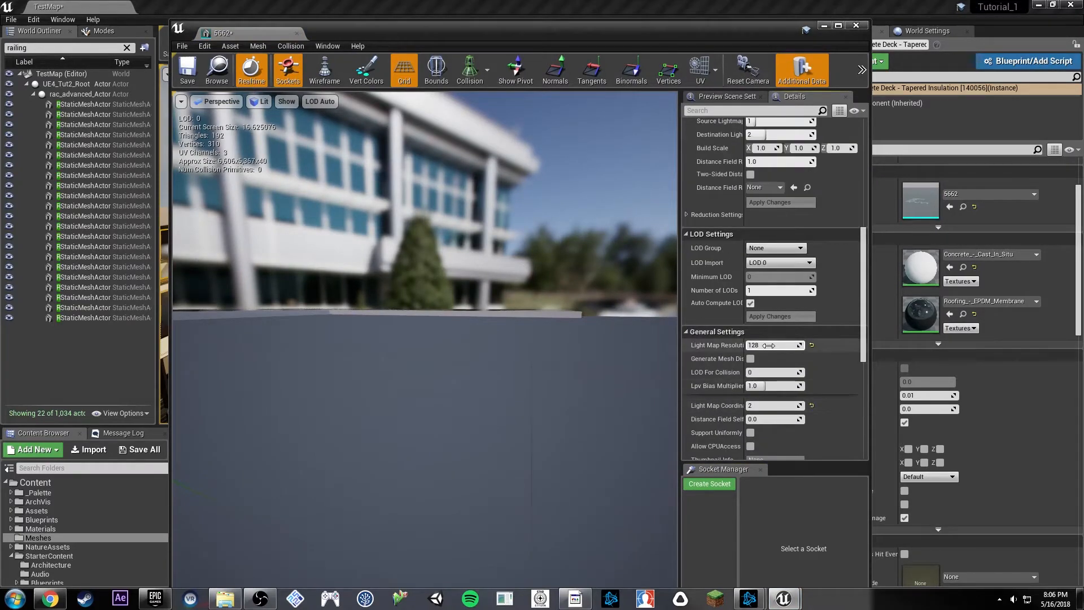
click(297, 33)
Select the 150mm max riser stair and add its neighbouring stair parts and railings to the selection, four objects in all.
right_drag(588, 242, 728, 277)
click(580, 242)
scroll(956, 351, down, 8)
scroll(964, 356, down, 2)
click(567, 358)
right_drag(568, 358, 593, 350)
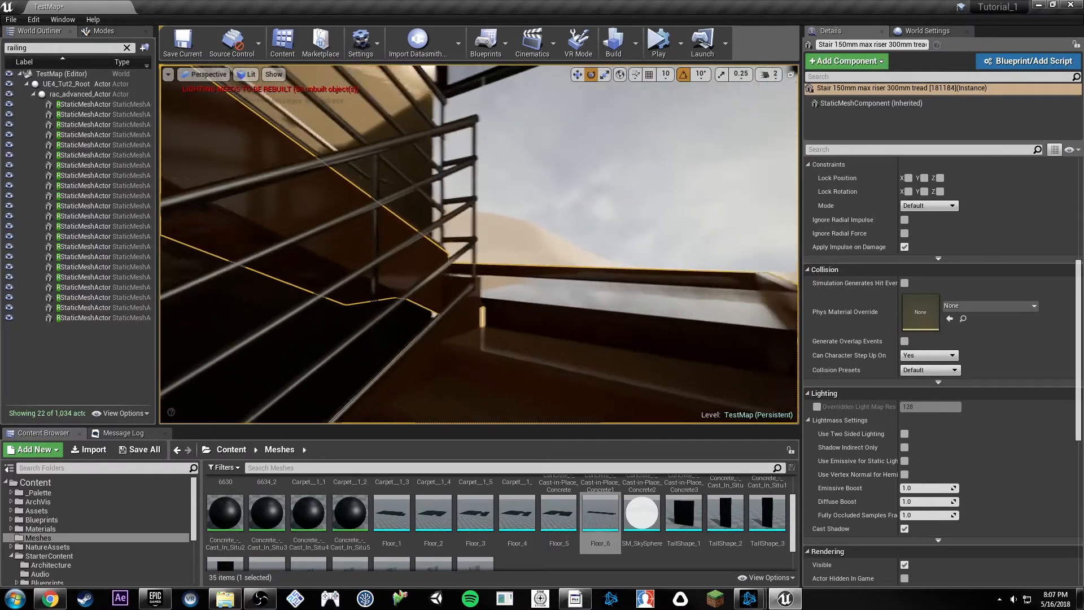
ctrl+click(445, 184)
right_drag(445, 184, 570, 184)
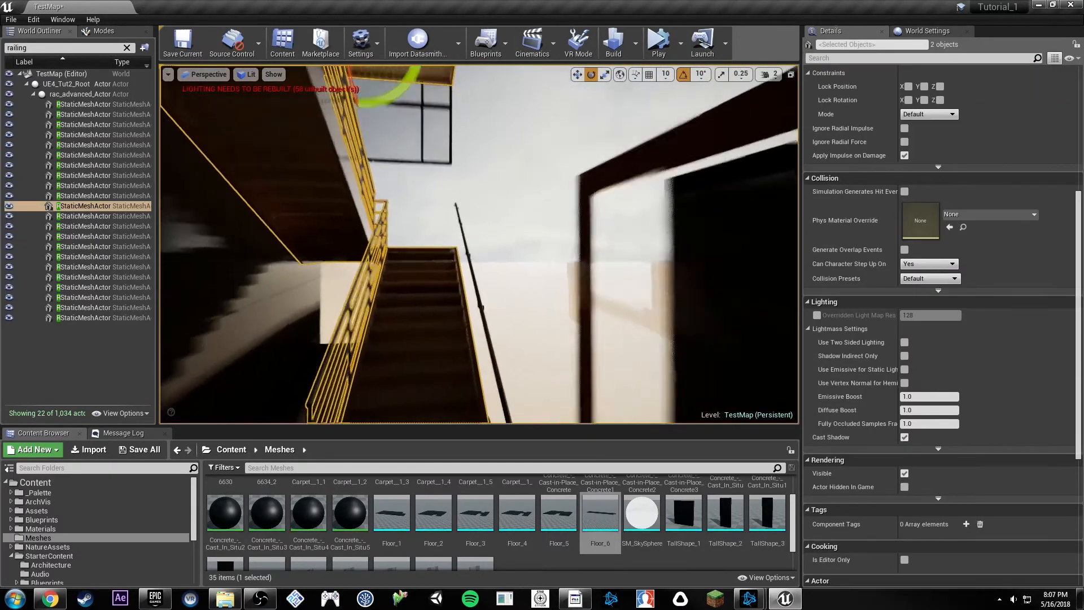
ctrl+click(491, 227)
right_drag(491, 226, 592, 261)
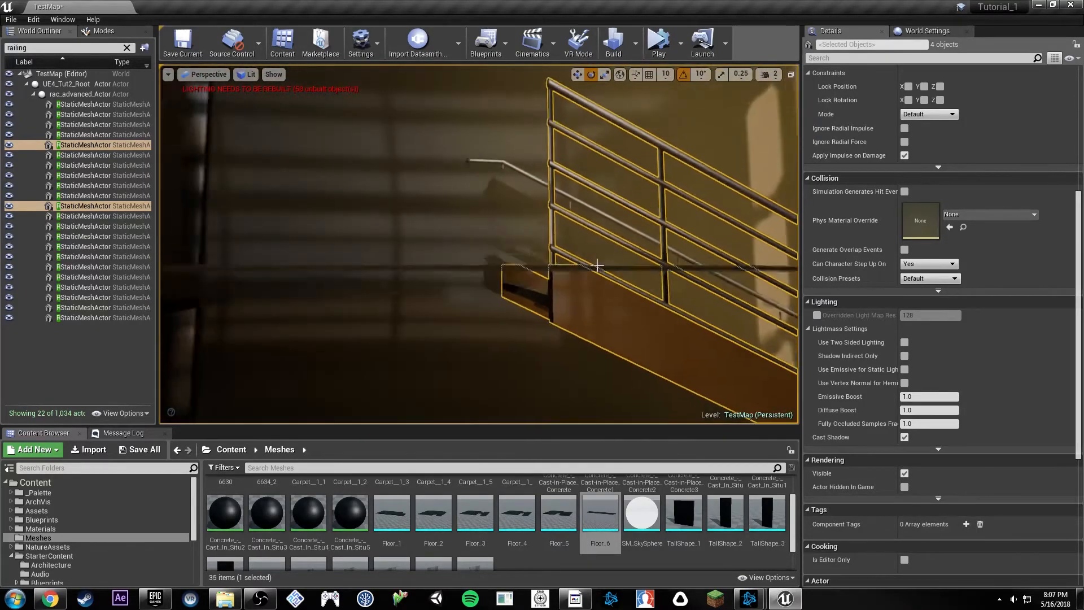
Override the light map resolution of the selected stair parts and railings with 32.
click(817, 315)
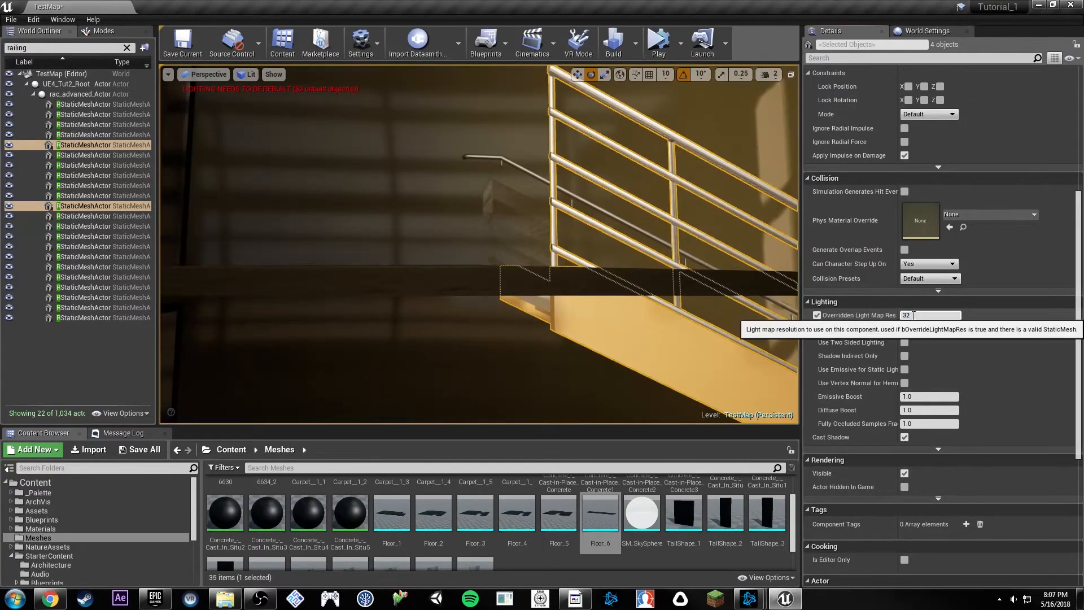
drag(914, 315, 881, 315)
text(32)
key(Return)
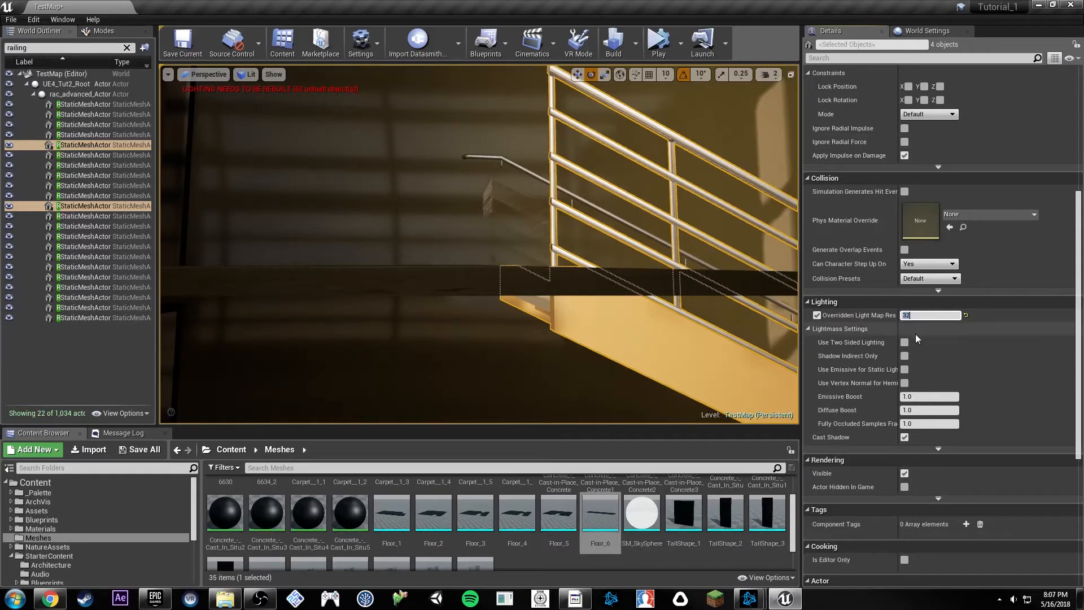
Select a 50 x 150mm rectangular mullion and examine its light map settings and the surrounding facade.
right_drag(632, 266, 435, 299)
click(584, 248)
right_drag(585, 249, 598, 217)
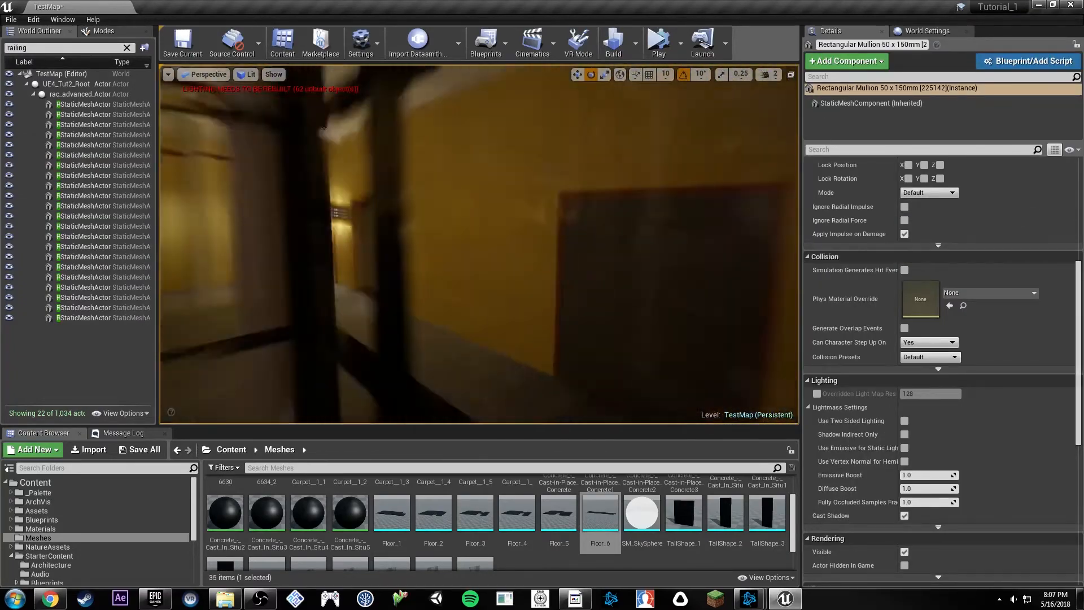
right_drag(584, 257, 700, 242)
right_drag(578, 241, 666, 231)
right_drag(479, 243, 423, 245)
Select two metal sunshade floors on the exterior facade together with one vertical shade support.
right_drag(549, 245, 564, 279)
click(549, 245)
ctrl+click(550, 267)
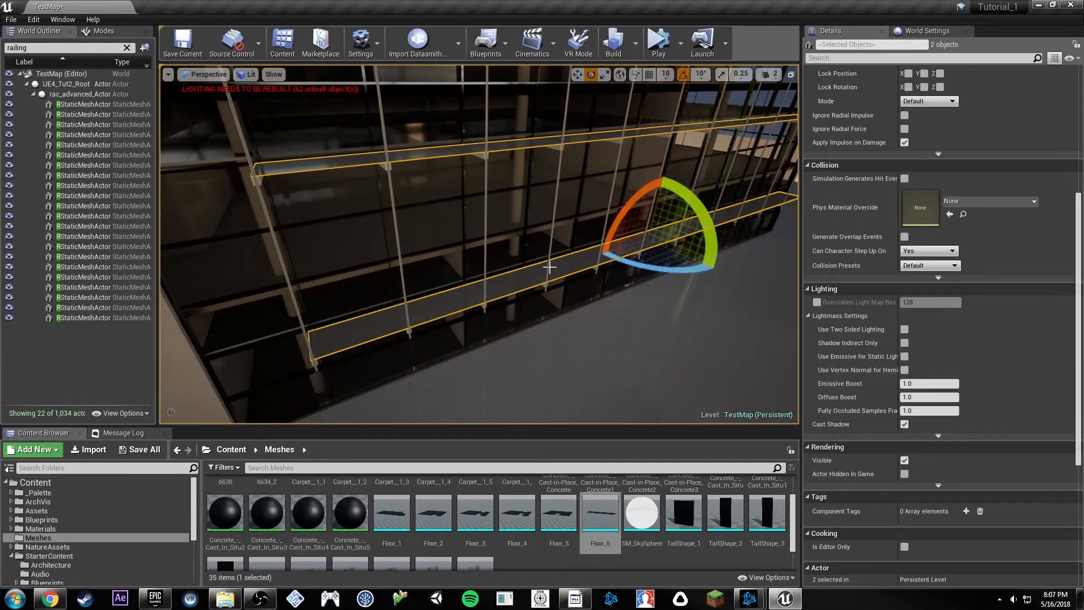
key(f)
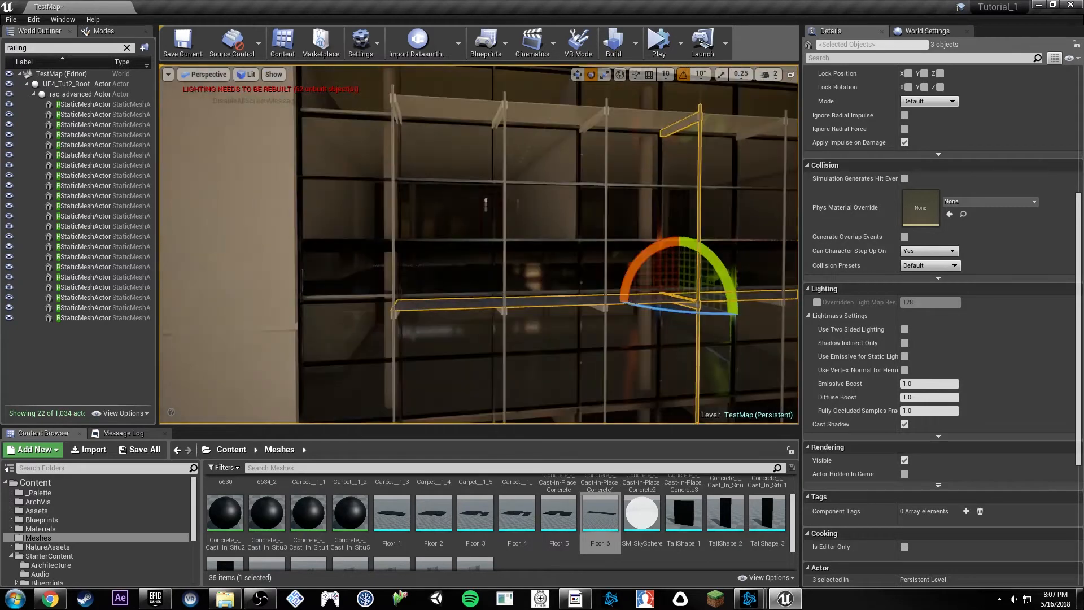
Clear the railing filter from the World Outliner and add the upper sunshade and the neighbouring SHADE SUPPORT actors to the selection.
click(127, 49)
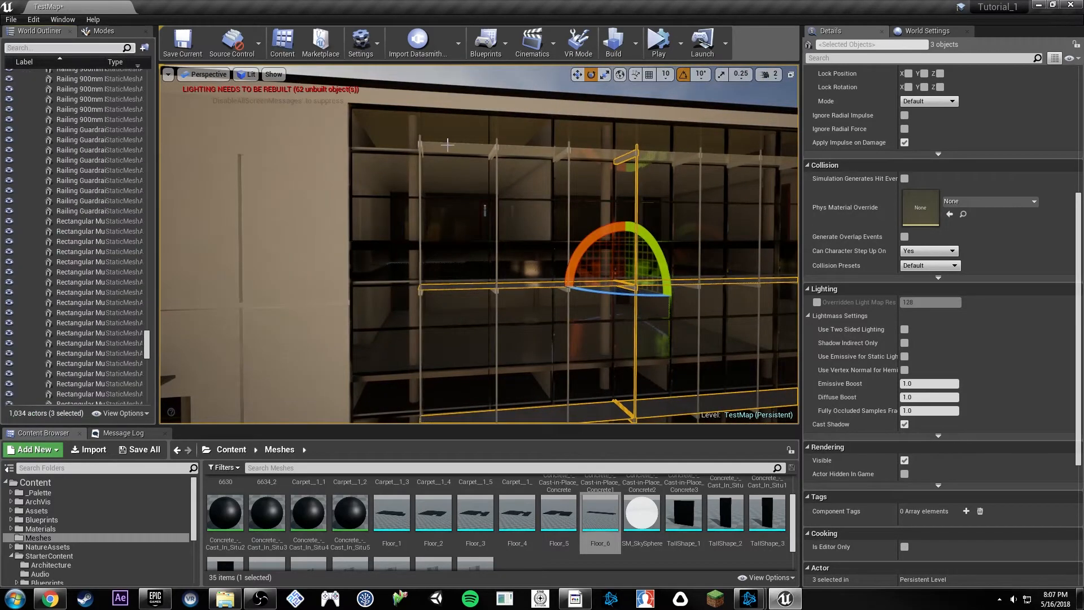
ctrl+click(400, 153)
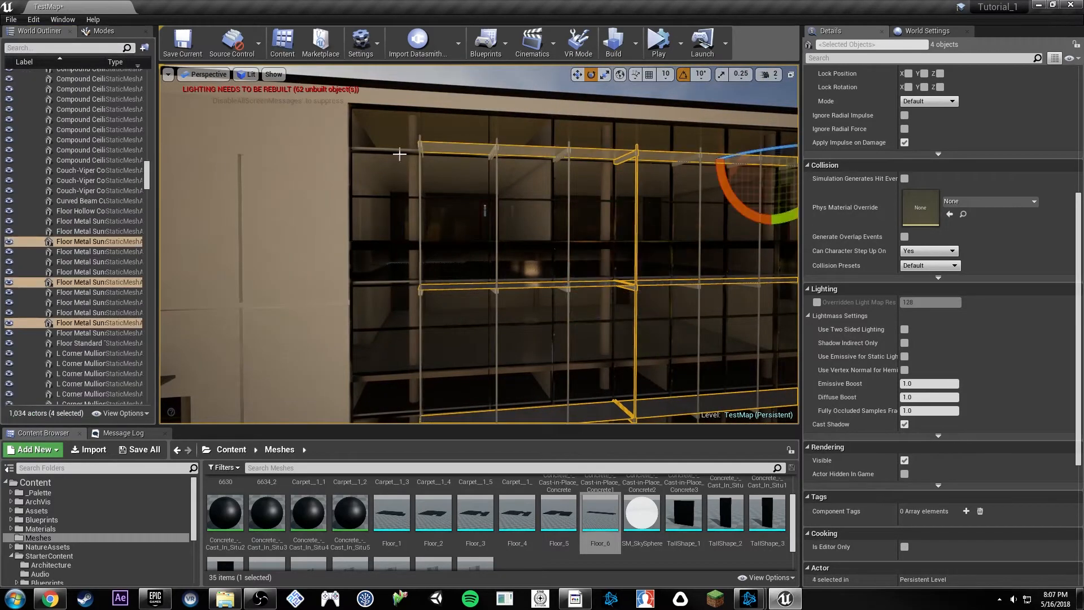
ctrl+click(420, 181)
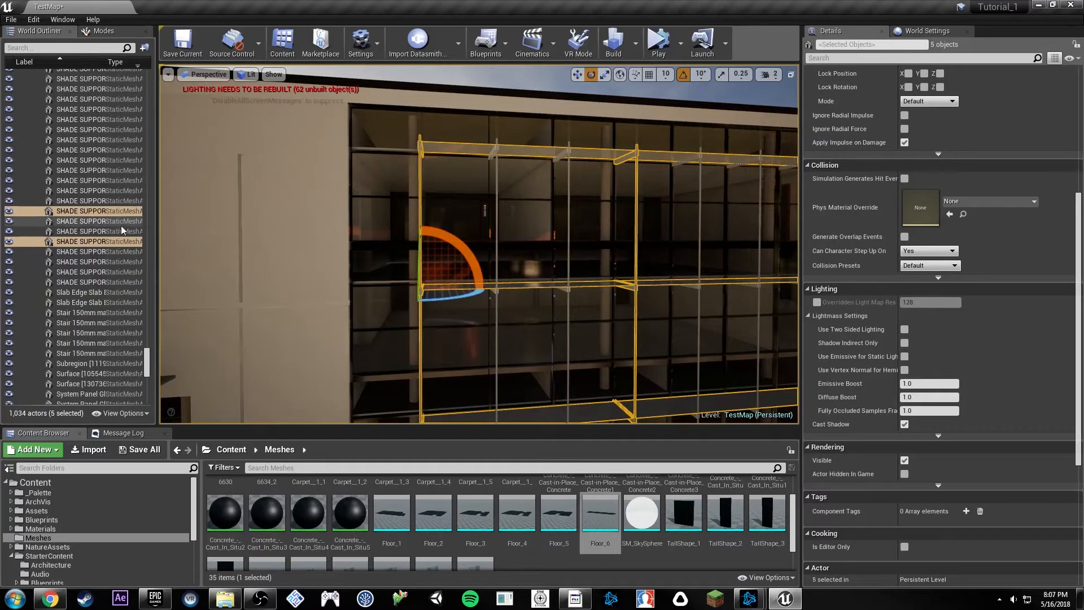
ctrl+click(99, 263)
ctrl+click(99, 274)
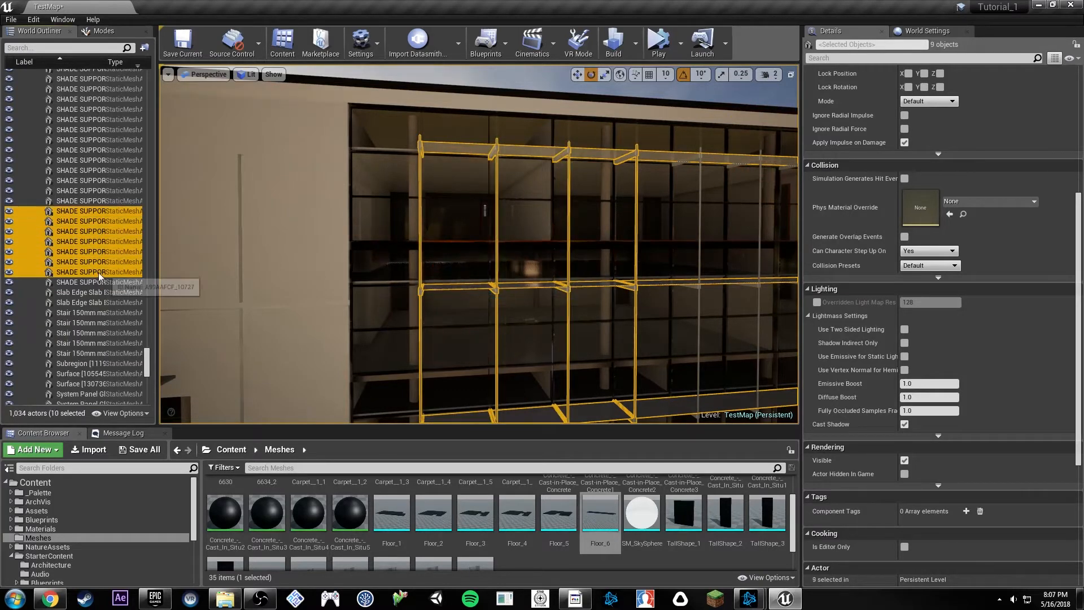
Select all SHADE SUPPORT actors in the World Outliner.
click(99, 282)
scroll(113, 210, up, 10)
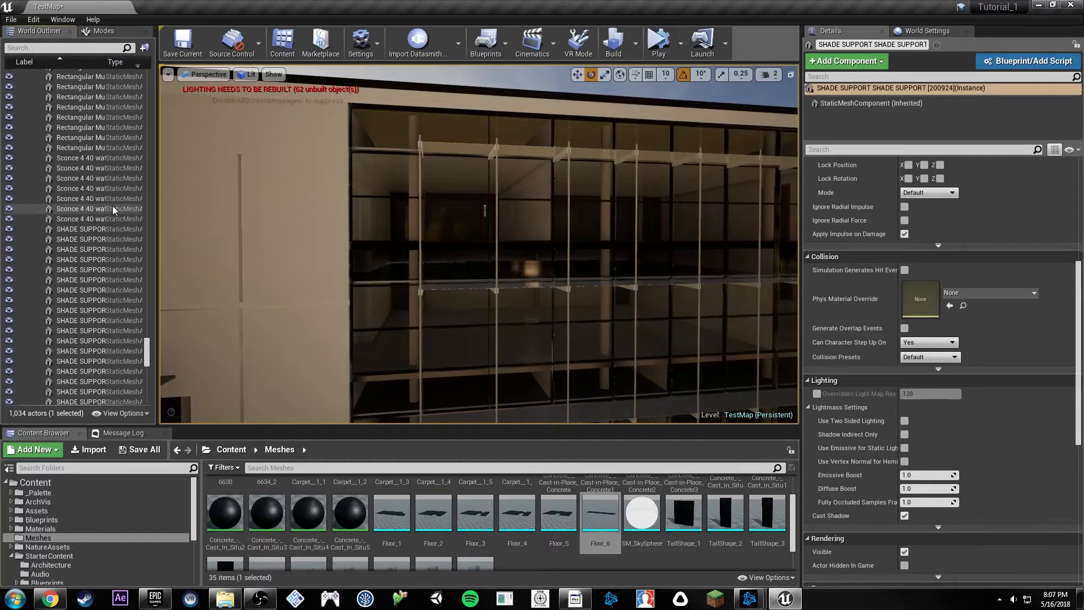
shift+click(104, 228)
right_drag(189, 235, 189, 293)
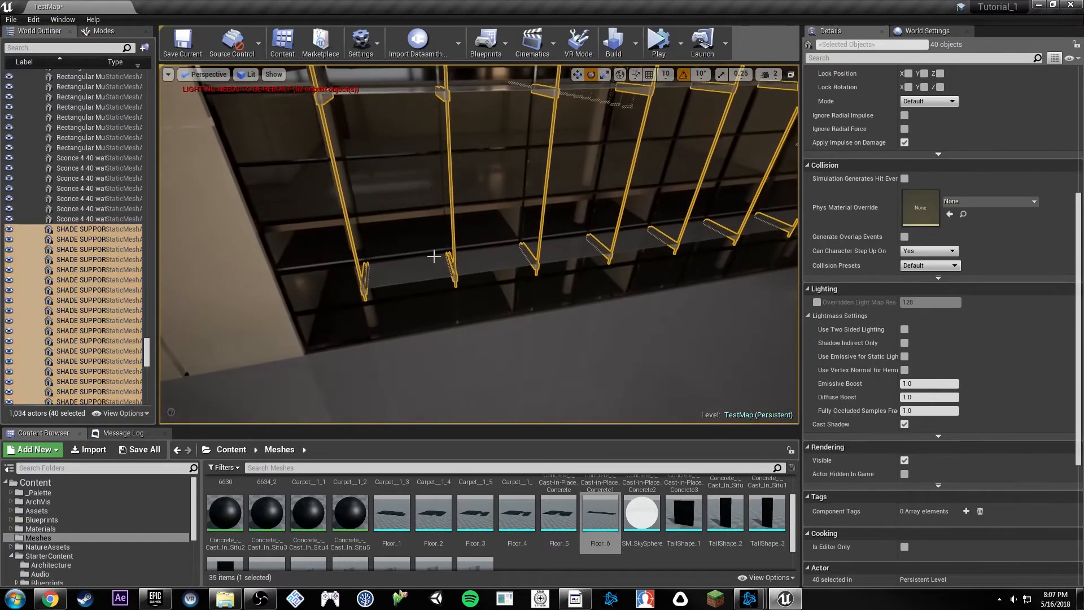
Add all of the metal sunshade floor actors around the building to the shade support selection.
ctrl+click(436, 256)
mouse_move(436, 256)
right_down()
mouse_move(437, 232)
mouse_move(440, 244)
right_up()
ctrl+click(456, 267)
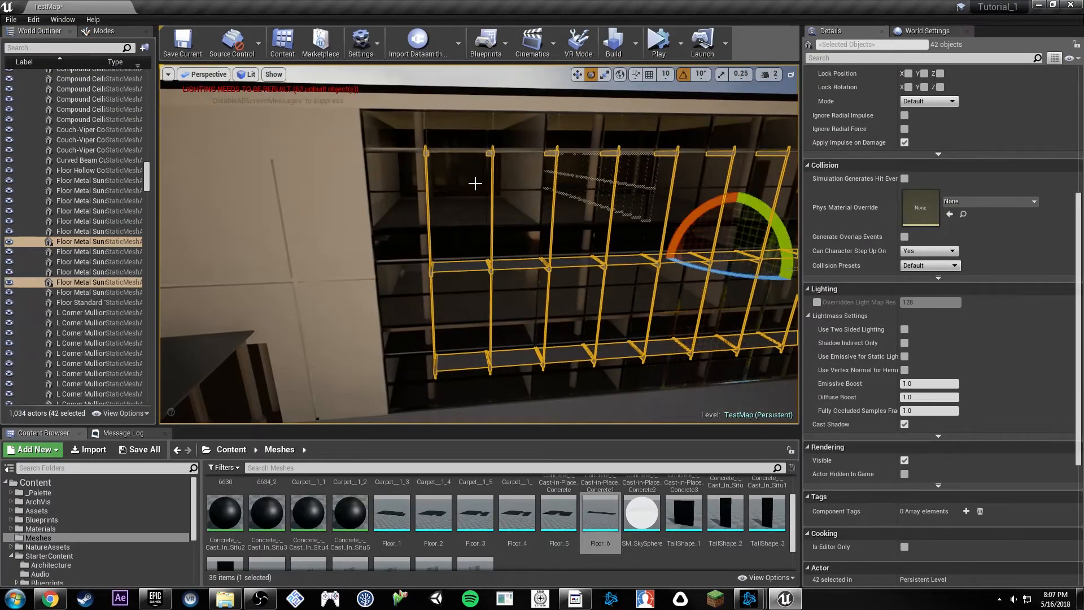
right_drag(481, 148, 492, 334)
ctrl+click(470, 223)
right_drag(469, 223, 481, 263)
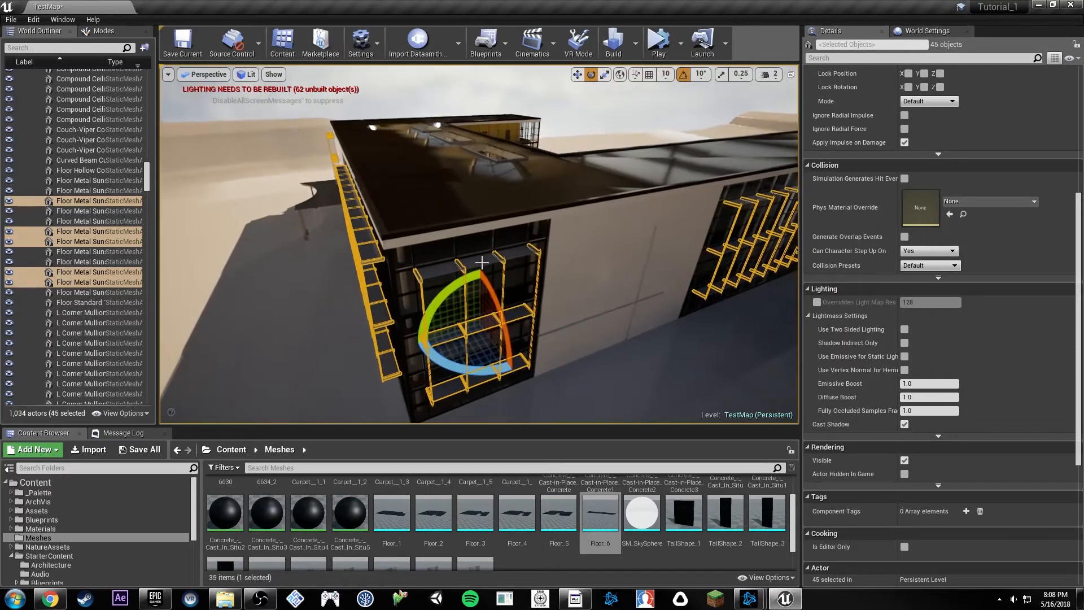
ctrl+click(87, 292)
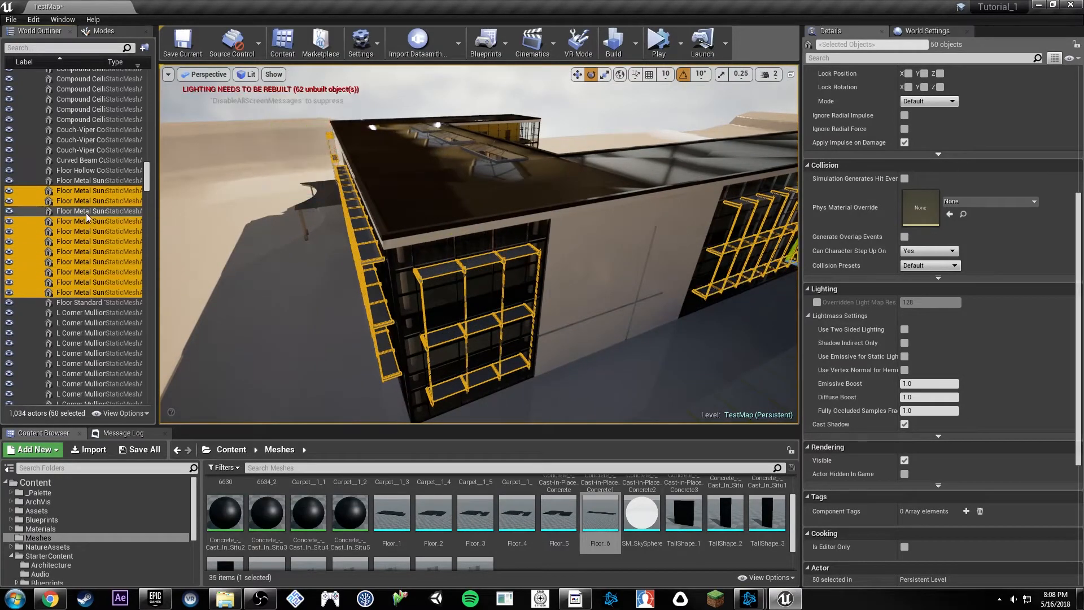
right_drag(294, 220, 471, 226)
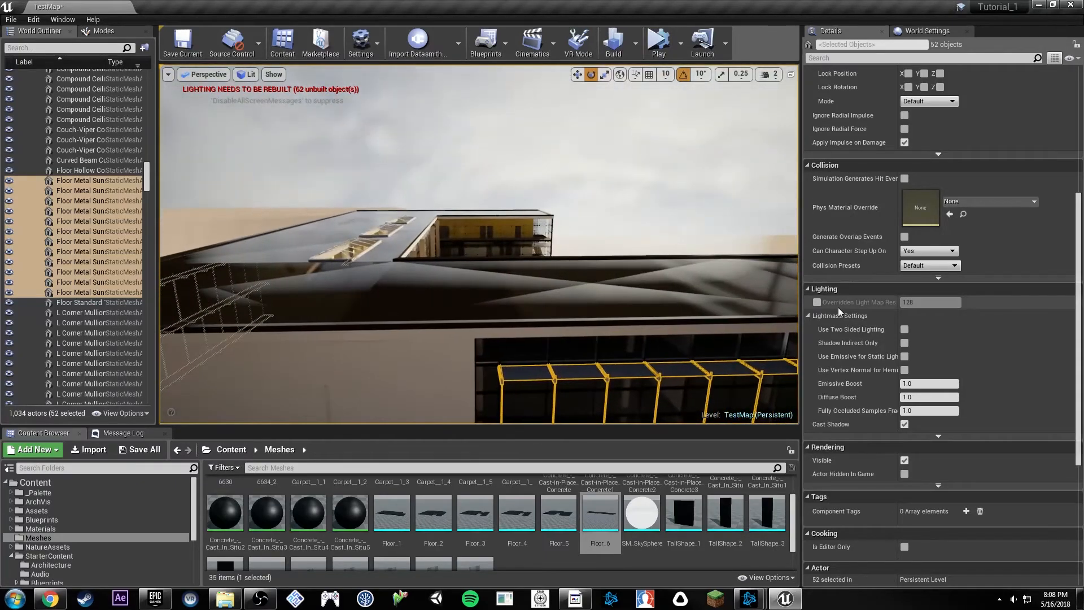
Override the light map resolution of the selected sunshades and shade supports with 32, and clear the selection.
click(817, 302)
click(915, 301)
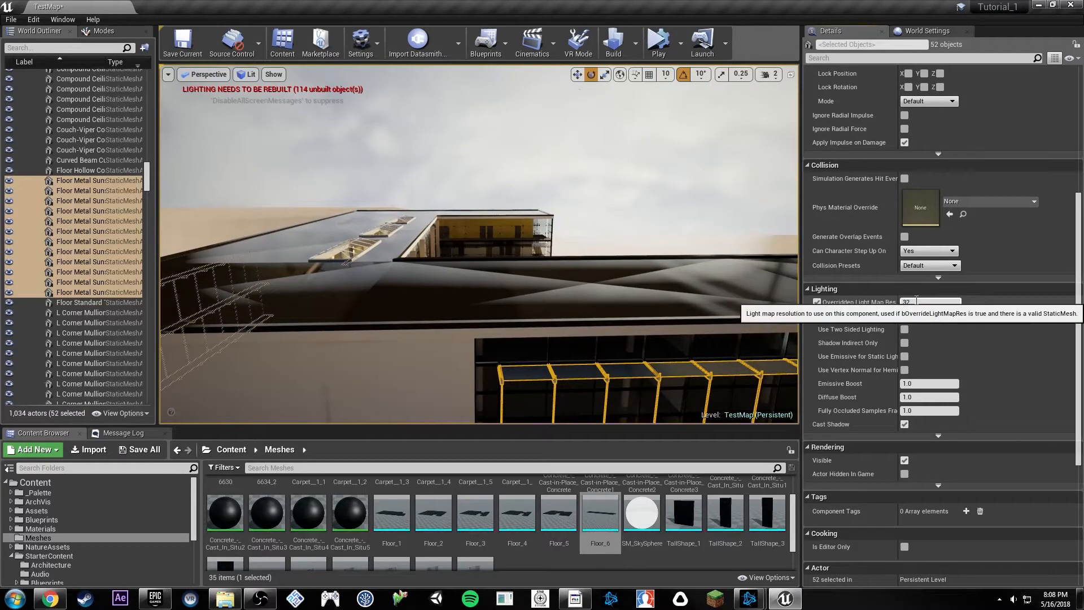
key(Return)
right_drag(666, 265, 517, 277)
key(Escape)
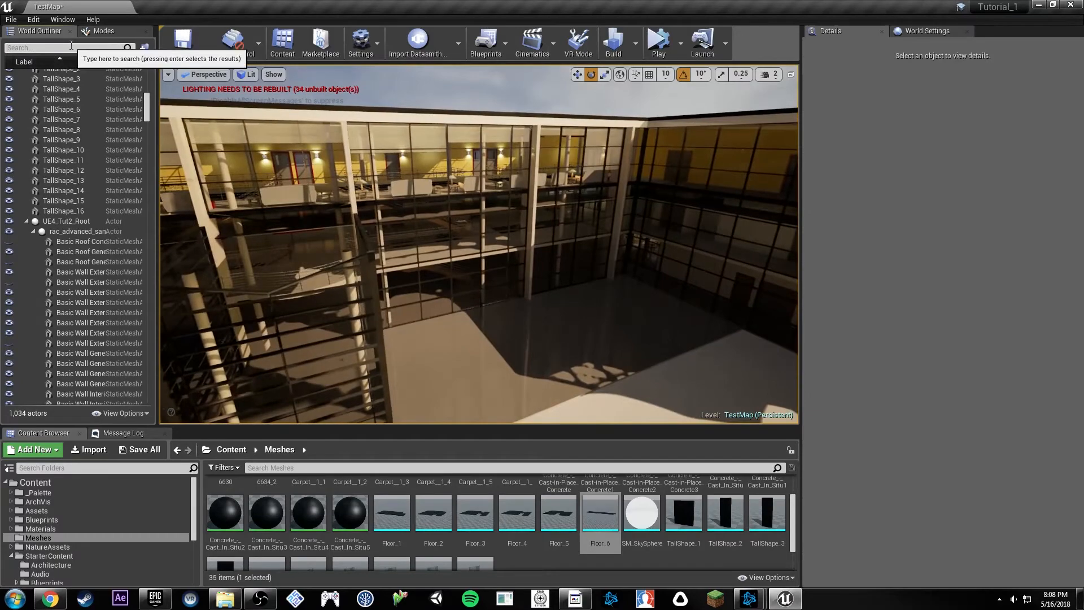
Filter the World Outliner by "mullion" and select all the matching mullion actors.
click(71, 47)
text(mullion)
click(110, 195)
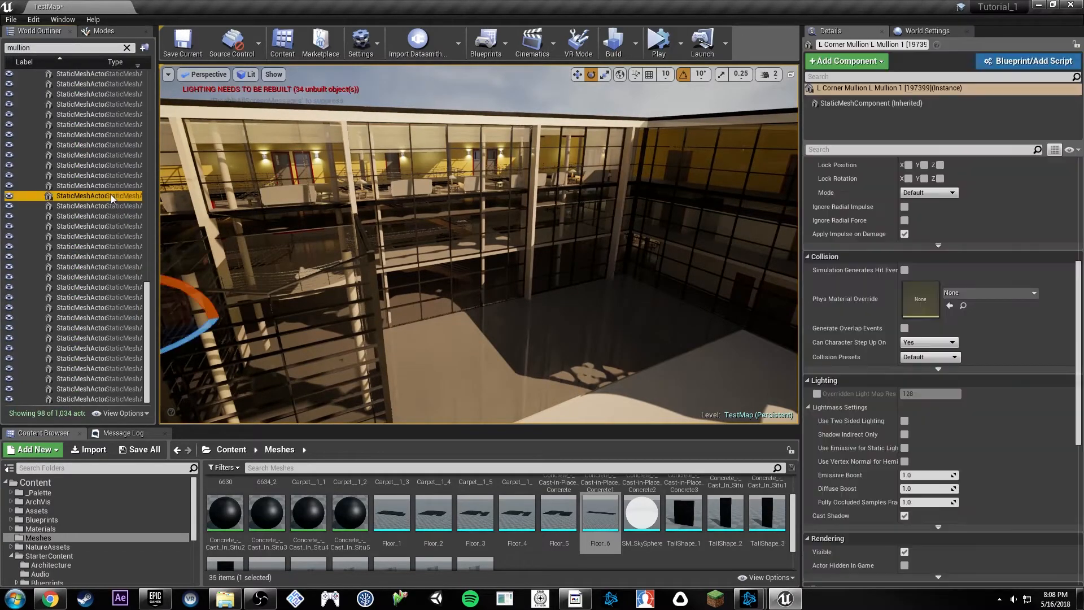
key(ctrl+a)
key(w)
click(104, 236)
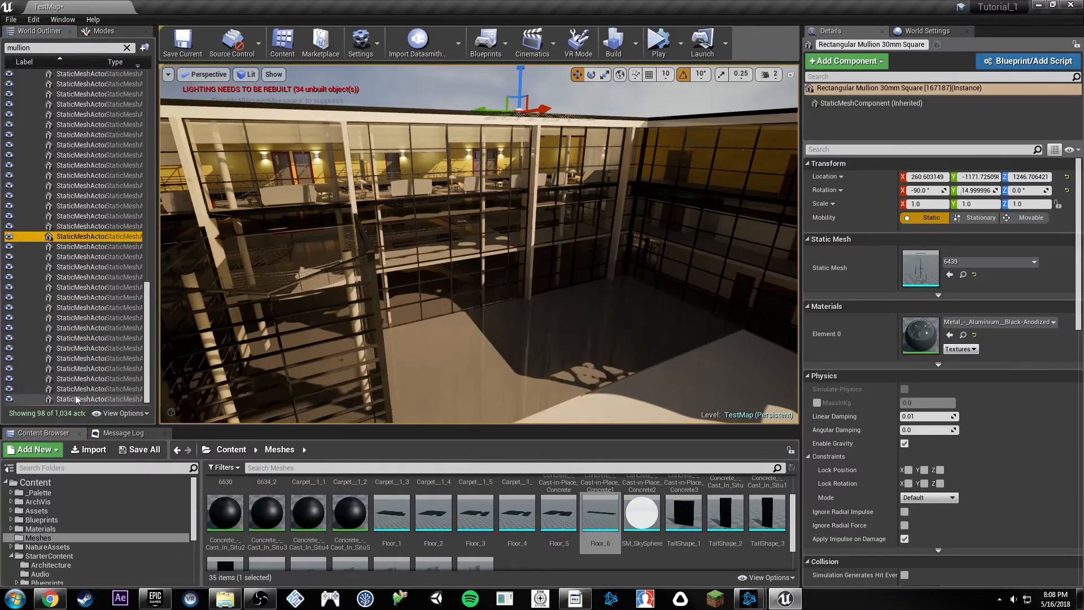
click(76, 400)
scroll(90, 254, up, 15)
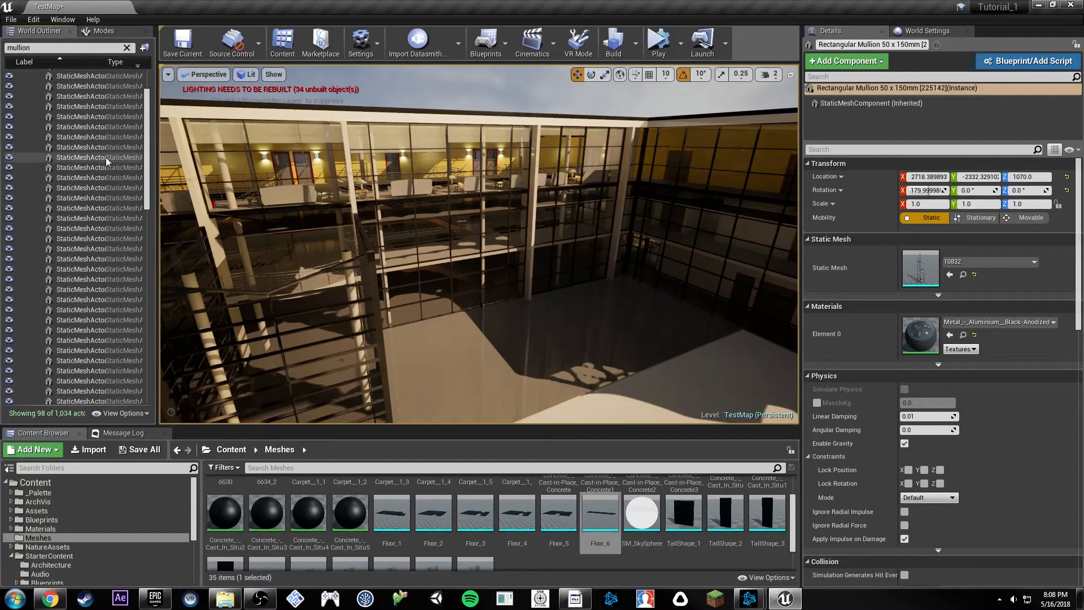
key(ctrl+a)
key(f)
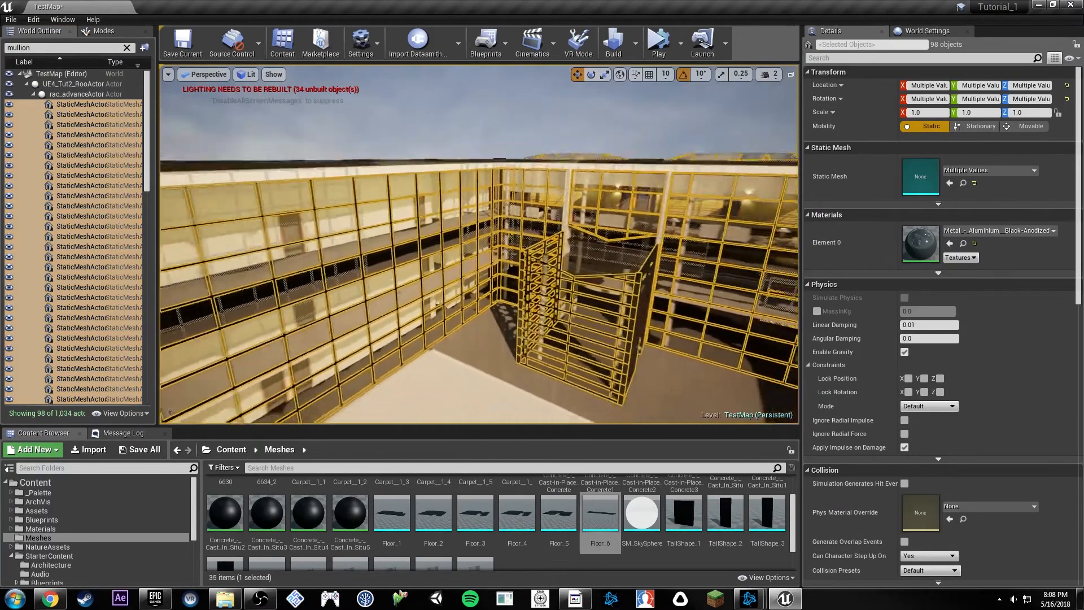
Hide the selected mullions and an exterior ground surface beside the building.
right_drag(499, 244, 378, 263)
key(Delete)
key(w)
key(e)
click(514, 187)
key(h)
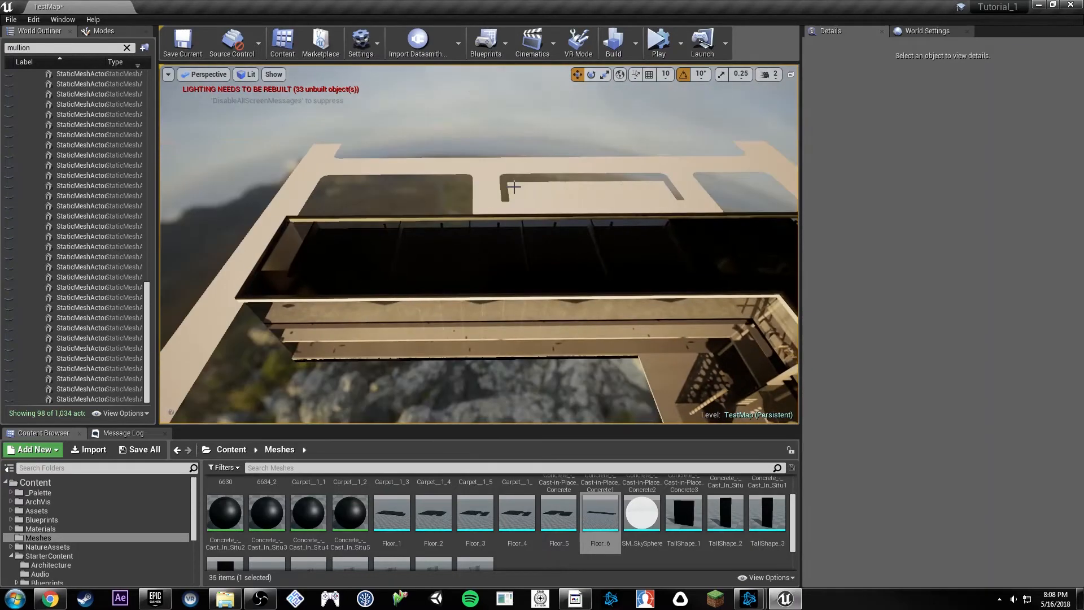
Hide the remaining site surface and the sky backdrop around the building.
click(482, 186)
mouse_move(520, 184)
right_down()
mouse_move(706, 192)
mouse_move(418, 177)
mouse_move(514, 177)
right_up()
key(h)
click(514, 177)
key(h)
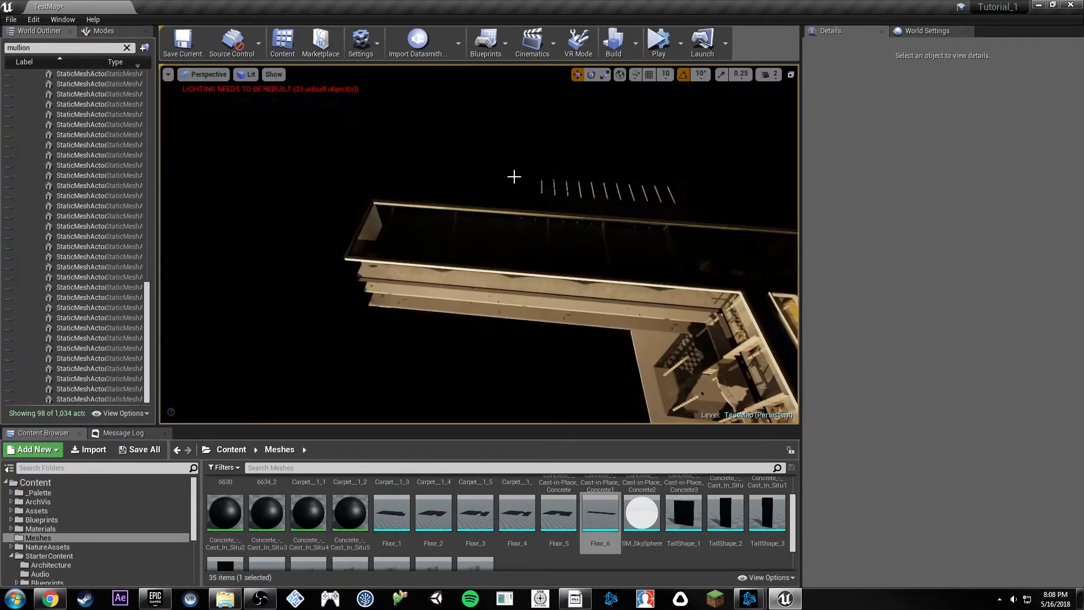
Override the light map resolution of the parking space lines with 1, and clear the selection.
click(553, 185)
right_drag(558, 188, 569, 183)
scroll(979, 492, down, 10)
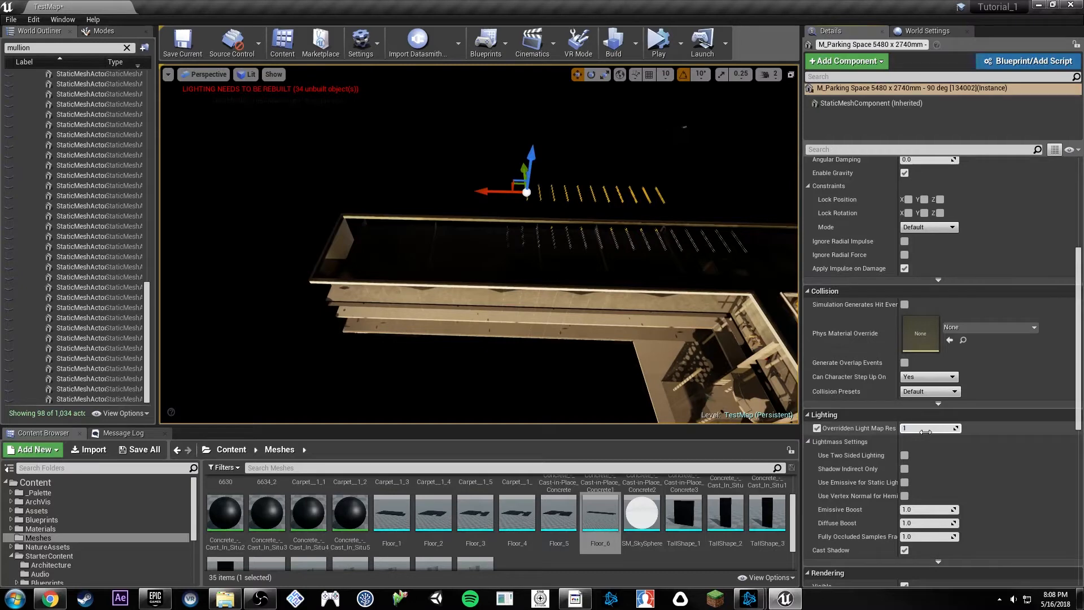
click(421, 240)
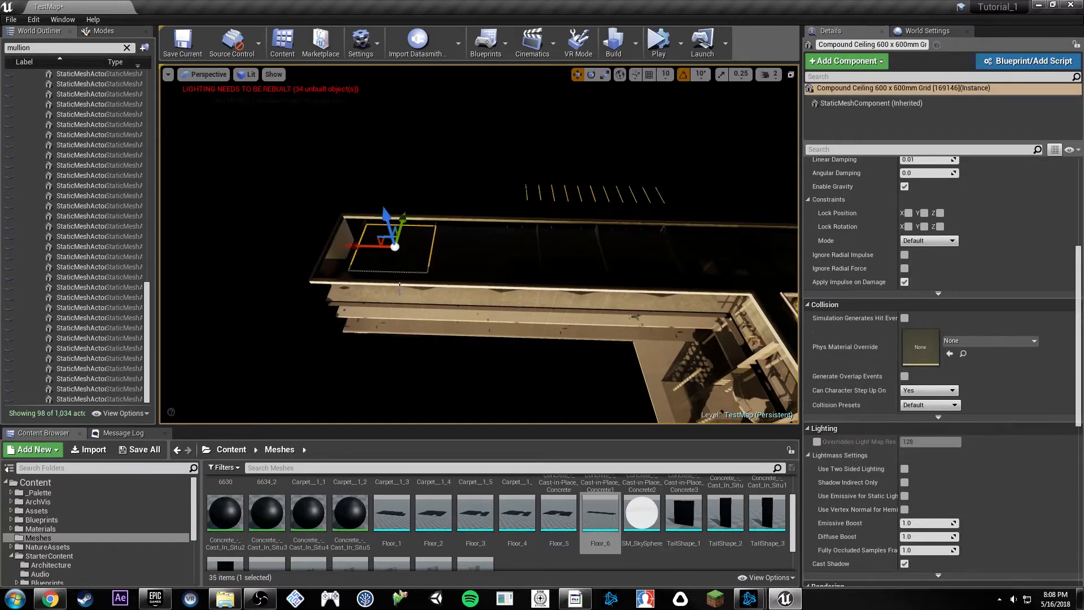
key(Escape)
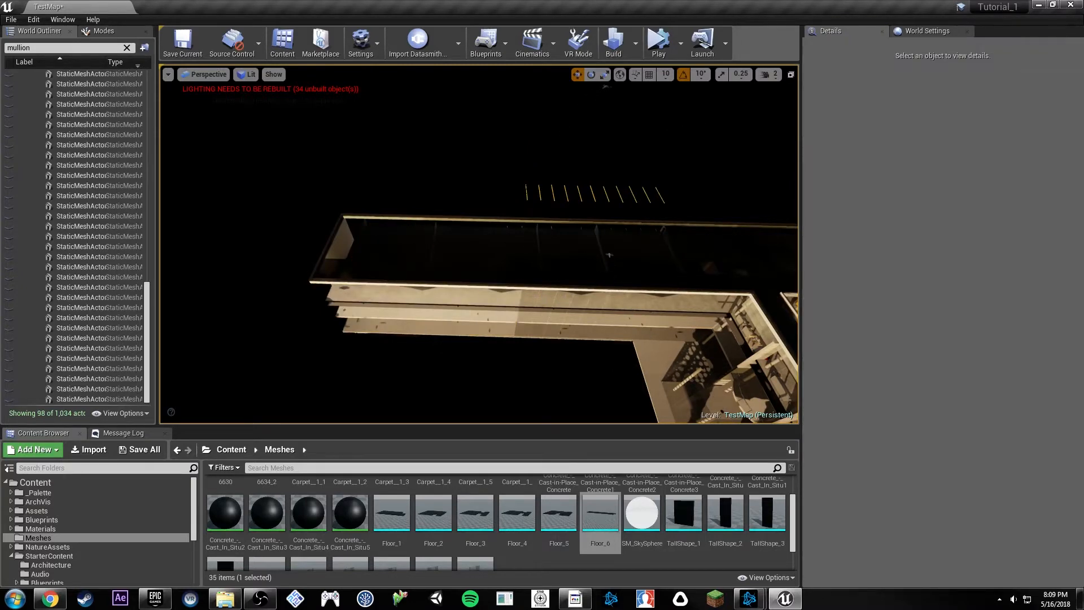
Hide the uppermost facade elements of the long wing and the parking space lines.
click(609, 255)
key(h)
click(543, 302)
key(h)
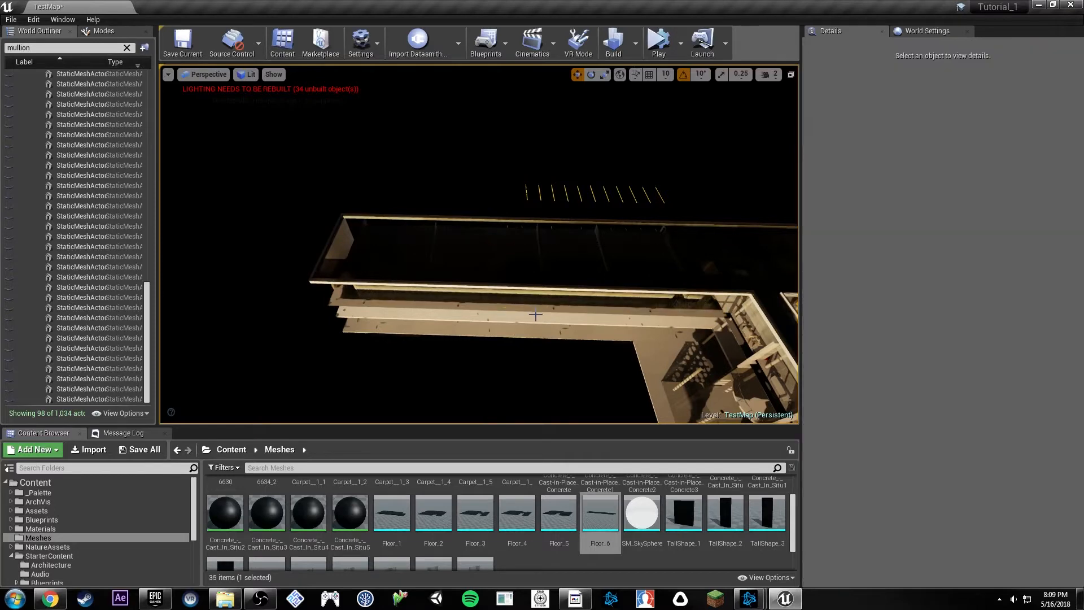
mouse_move(535, 315)
right_down()
mouse_move(549, 301)
mouse_move(555, 314)
right_up()
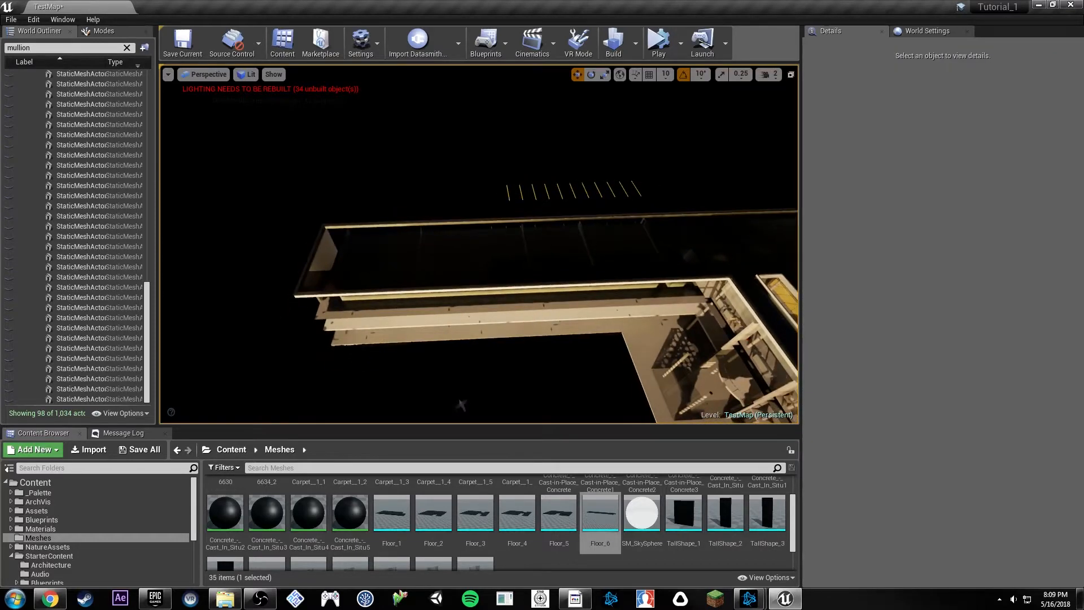
click(505, 194)
key(h)
Box-select the exposed walls, floors and ceilings of the long wing in the viewport.
click(428, 288)
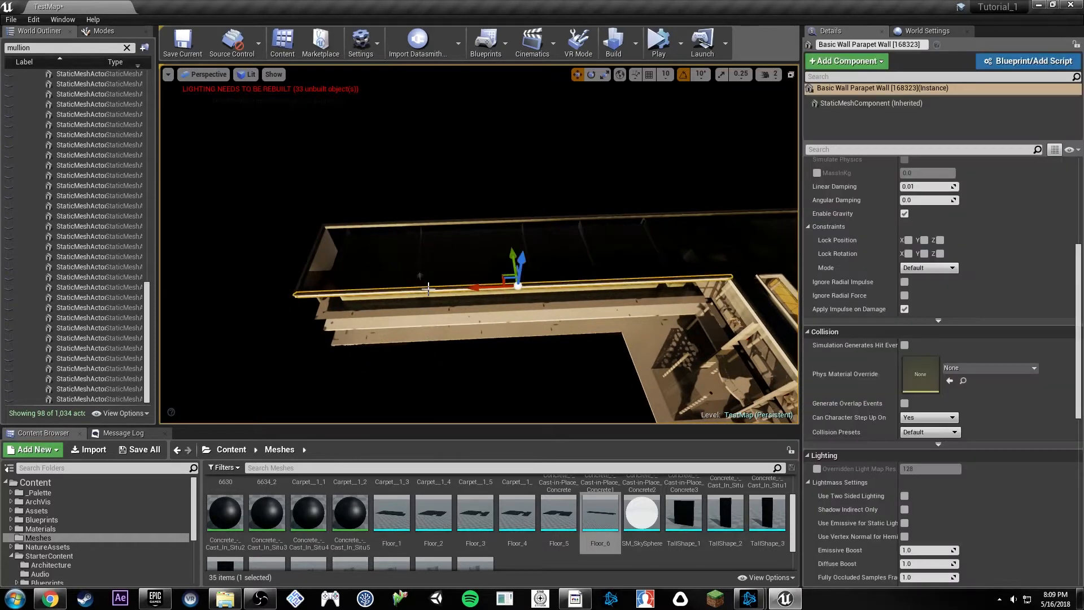
click(420, 253)
click(420, 221)
click(434, 196)
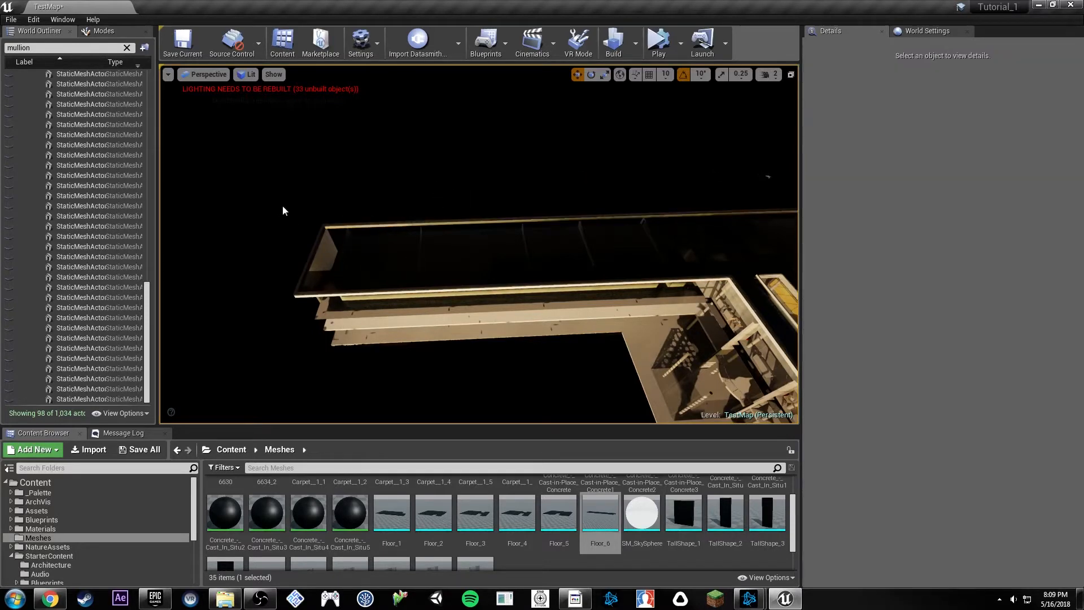
ctrl+alt+drag(283, 205, 536, 342)
ctrl+alt+drag(348, 349, 608, 359)
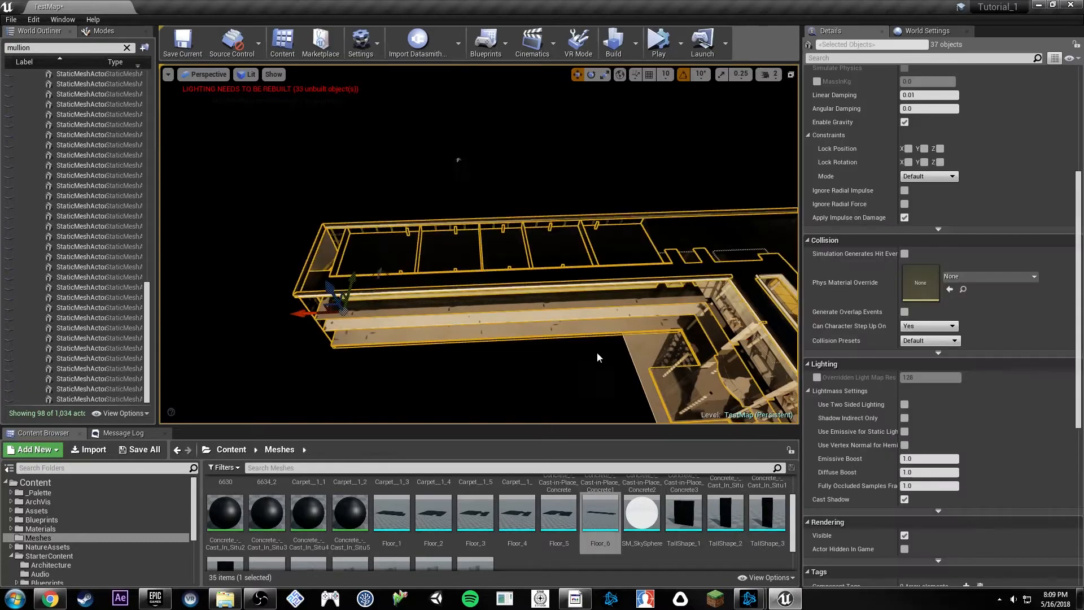
Trim a few objects from the wing selection and override the light map resolution of the remaining meshes with 32.
right_drag(597, 352, 482, 229)
key(w)
key(w)
key(w)
right_drag(478, 289, 429, 214)
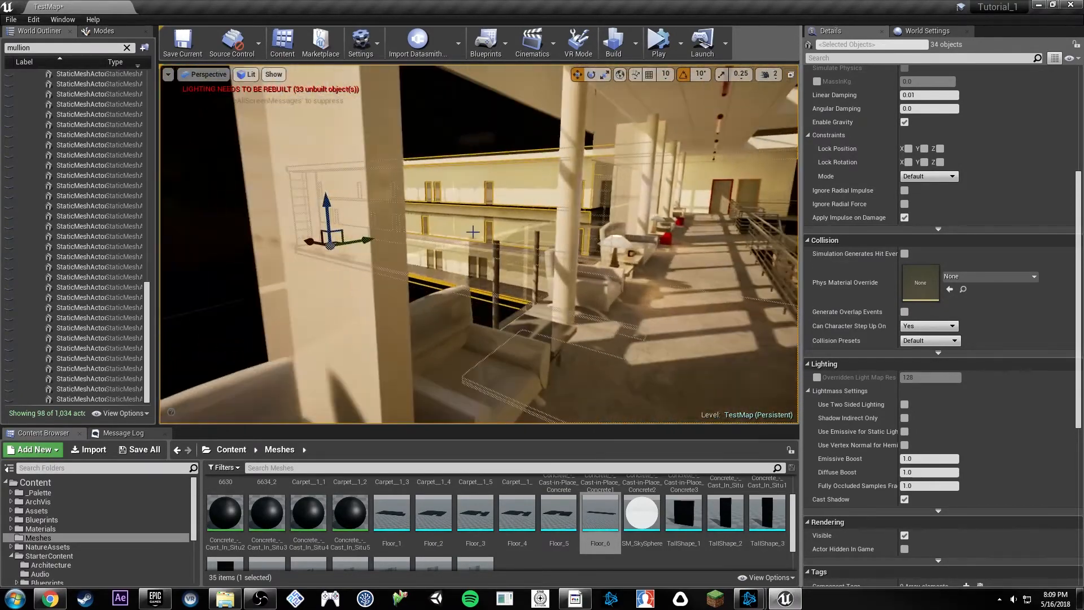
click(818, 378)
click(922, 375)
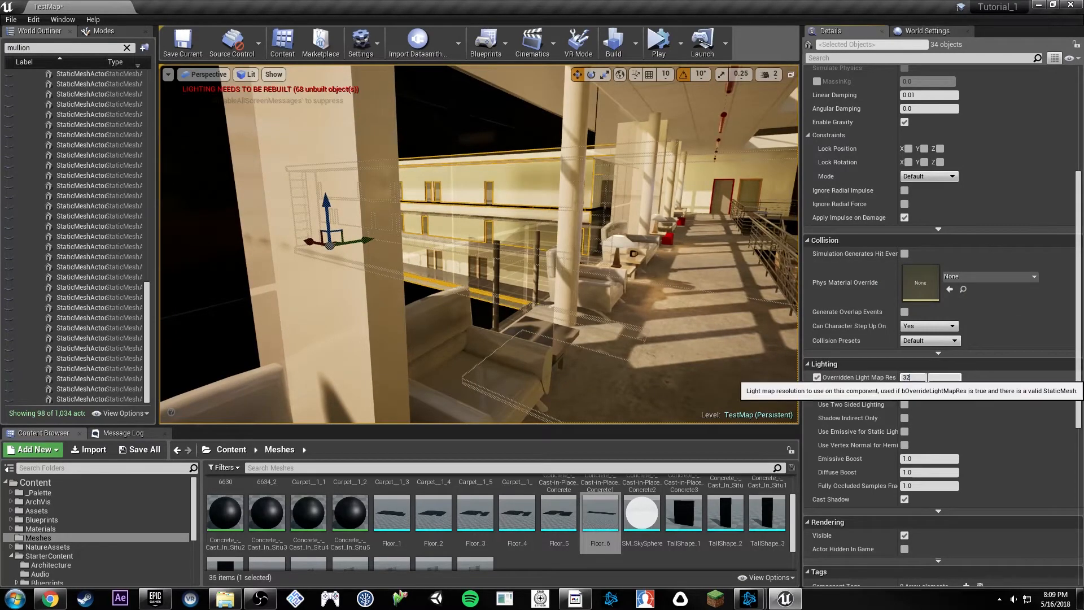
text(32f)
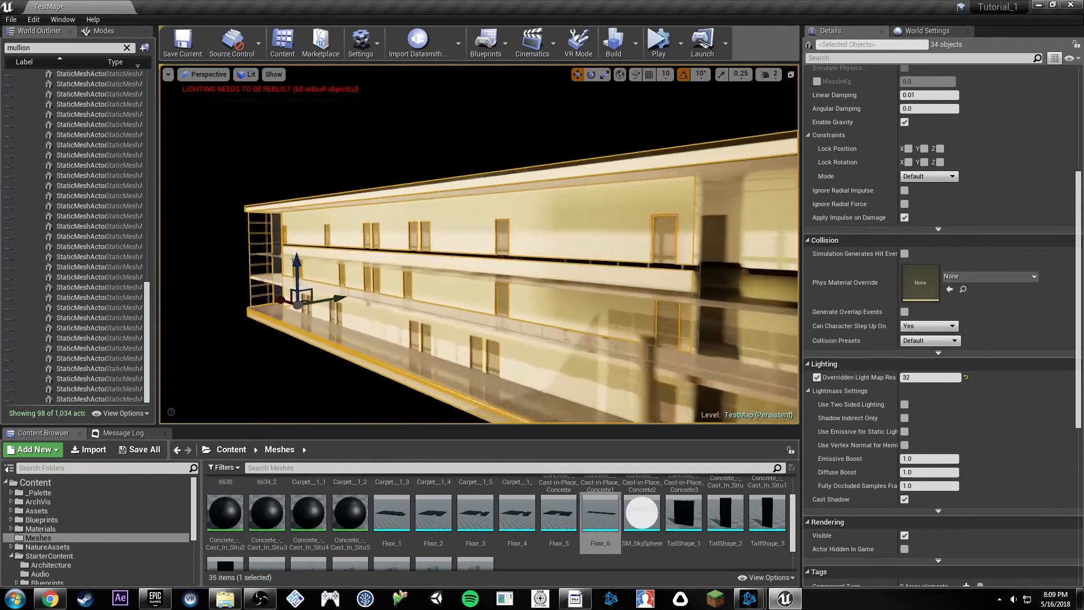
alt+drag(480, 244, 424, 287)
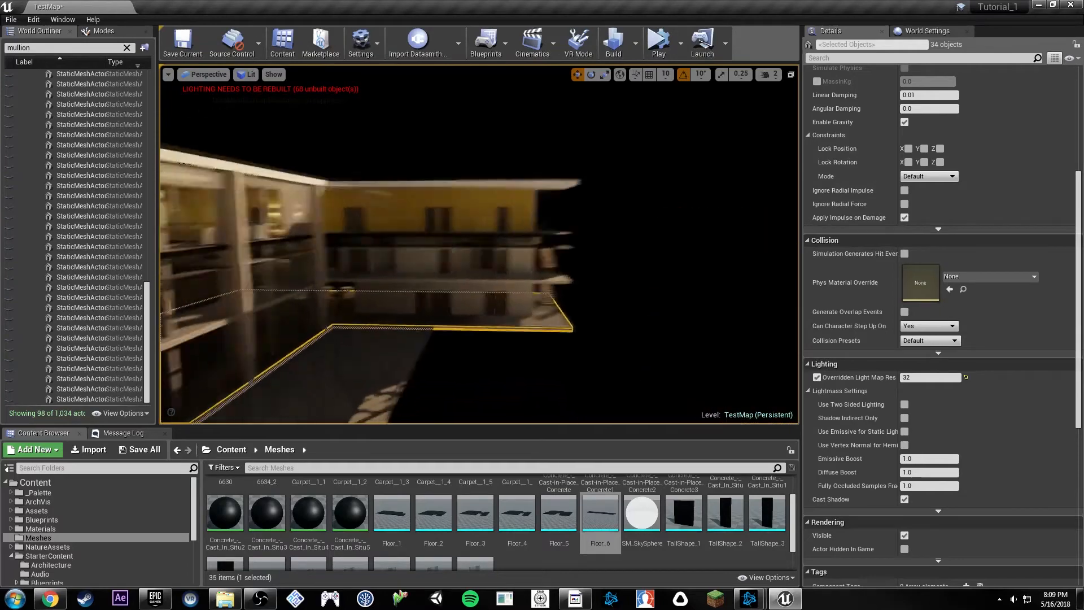
Select the ground-floor Pad mesh and remove its light map resolution override.
key(w)
right_drag(480, 244, 491, 279)
click(563, 296)
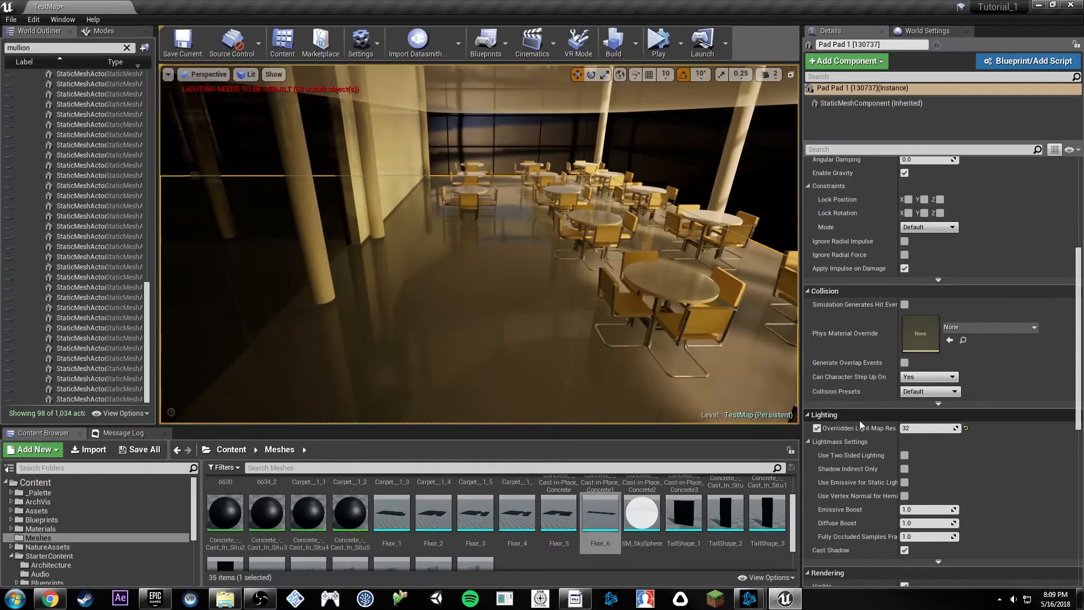
click(817, 428)
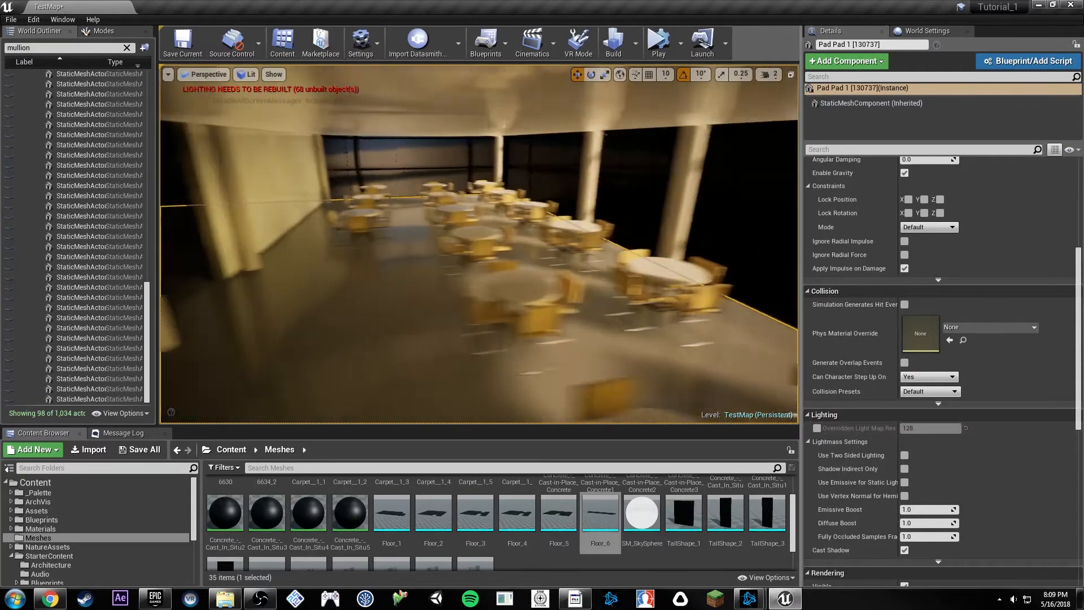
Show all hidden actors again and return to the upper-floor lounge.
right_drag(607, 282, 435, 263)
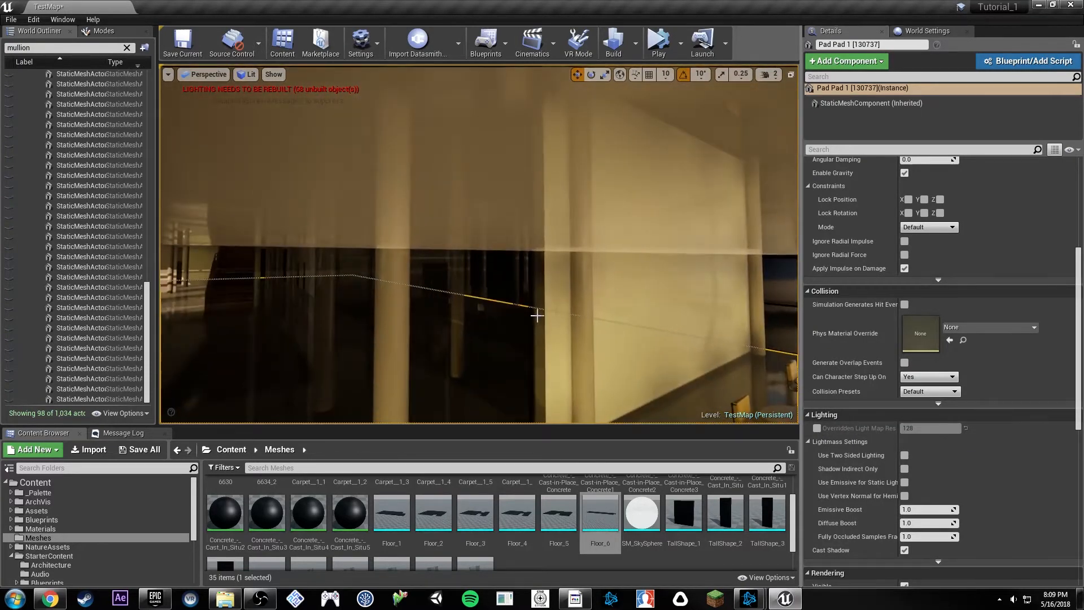
mouse_move(593, 281)
right_down()
mouse_move(468, 280)
mouse_move(373, 243)
mouse_move(406, 265)
mouse_move(384, 257)
mouse_move(592, 279)
right_up()
right_drag(629, 239, 762, 243)
right_drag(526, 230, 627, 233)
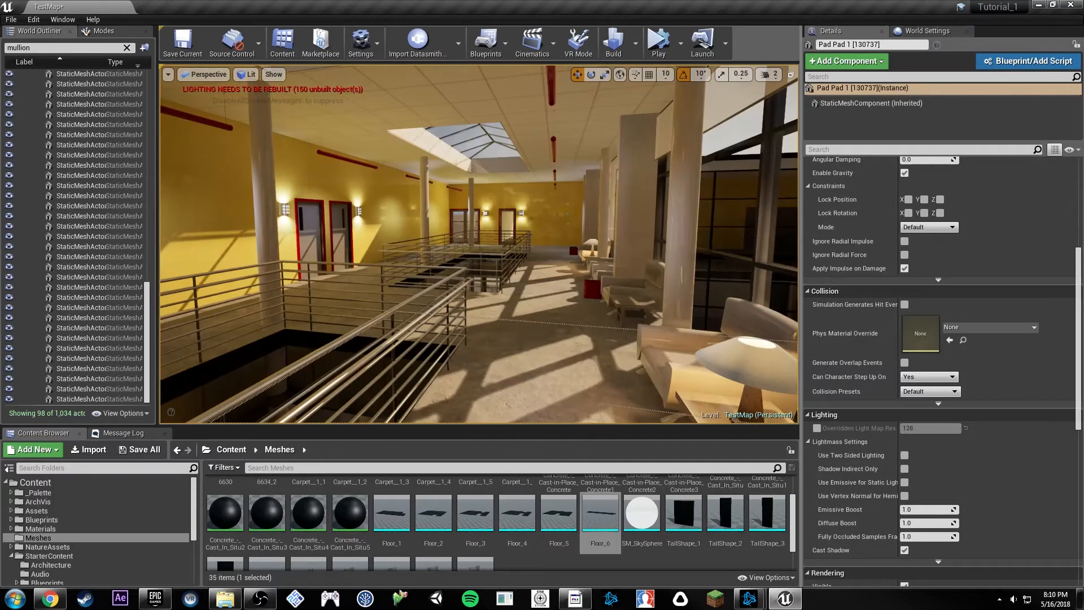
Select the 60 watt table lamp in the lounge and view it up close in Lighting Only mode.
right_drag(480, 231, 500, 254)
click(508, 291)
click(606, 204)
right_drag(606, 204, 564, 205)
scroll(812, 342, up, 10)
right_drag(470, 242, 582, 242)
key(alt+6)
right_drag(470, 243, 605, 260)
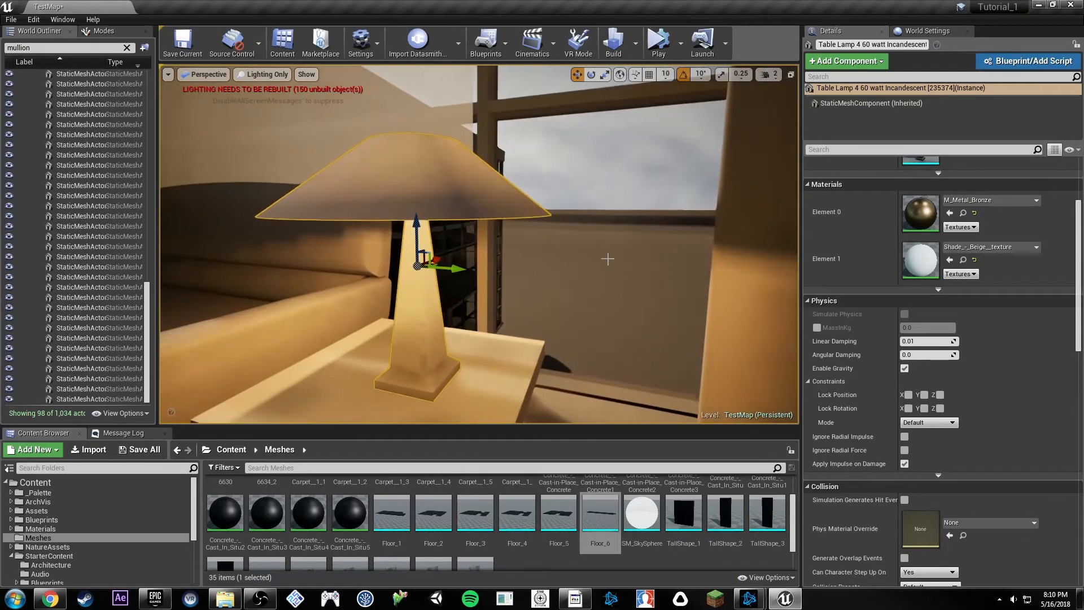
Open the table lamp's static mesh, display UV channel 2, and examine its lightmap build settings.
scroll(951, 258, up, 5)
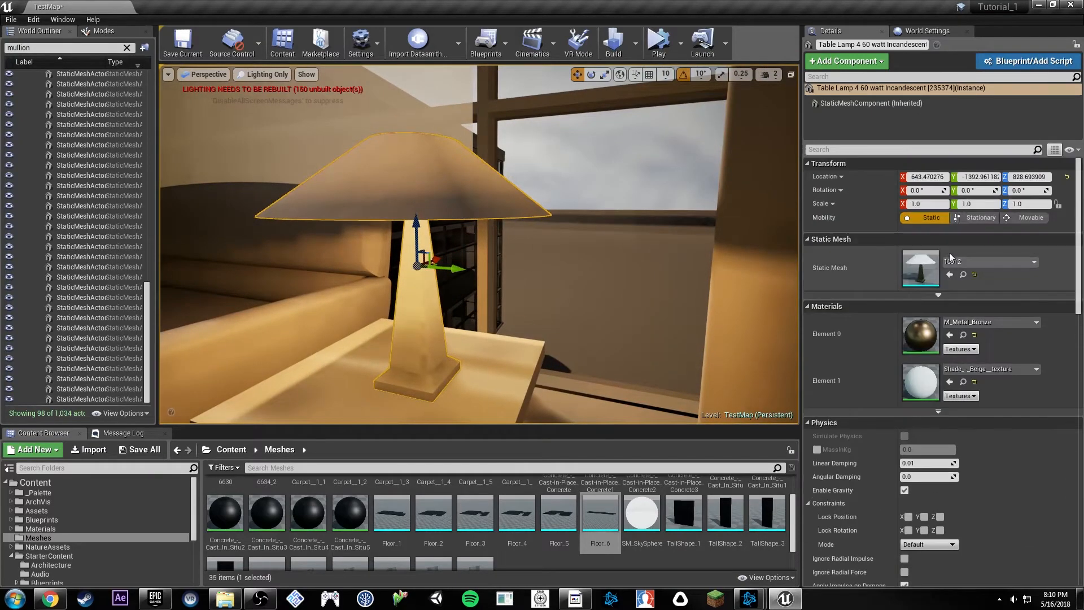
double_click(916, 270)
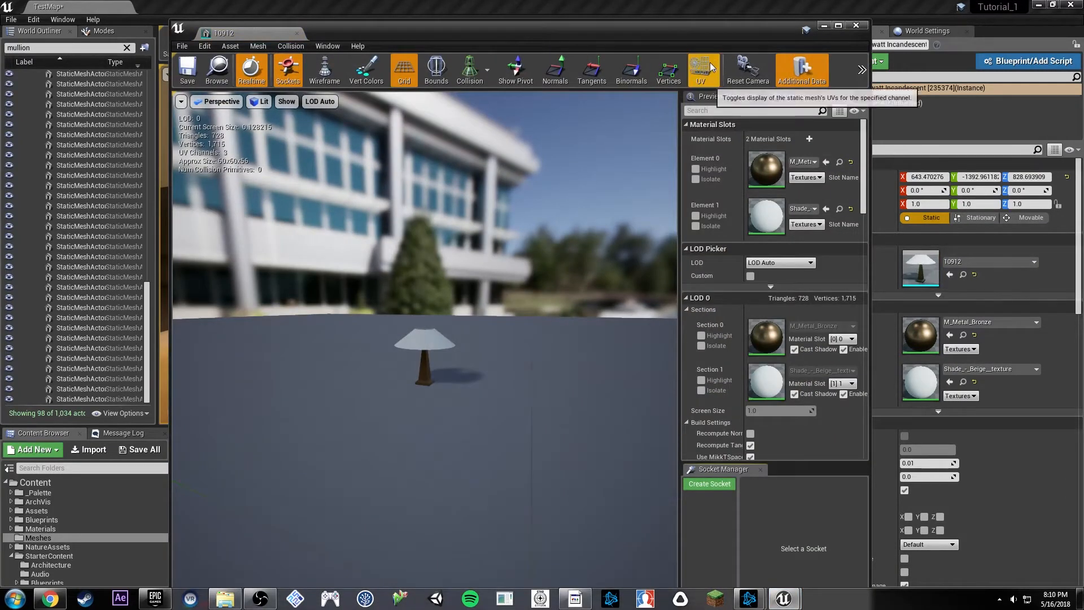
click(710, 67)
click(717, 133)
drag(684, 39, 652, 0)
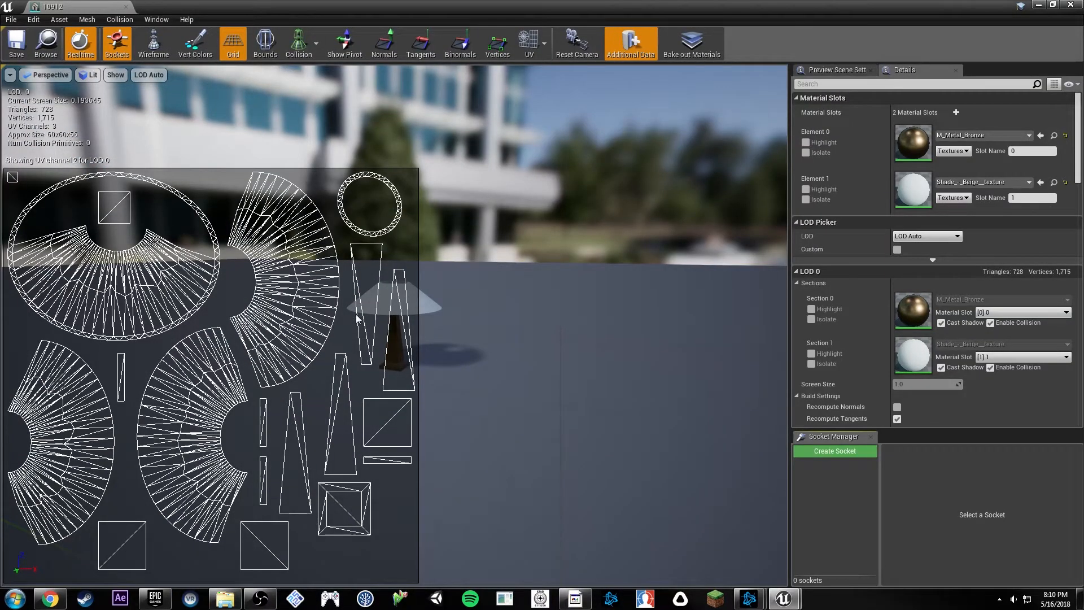
scroll(1014, 362, down, 6)
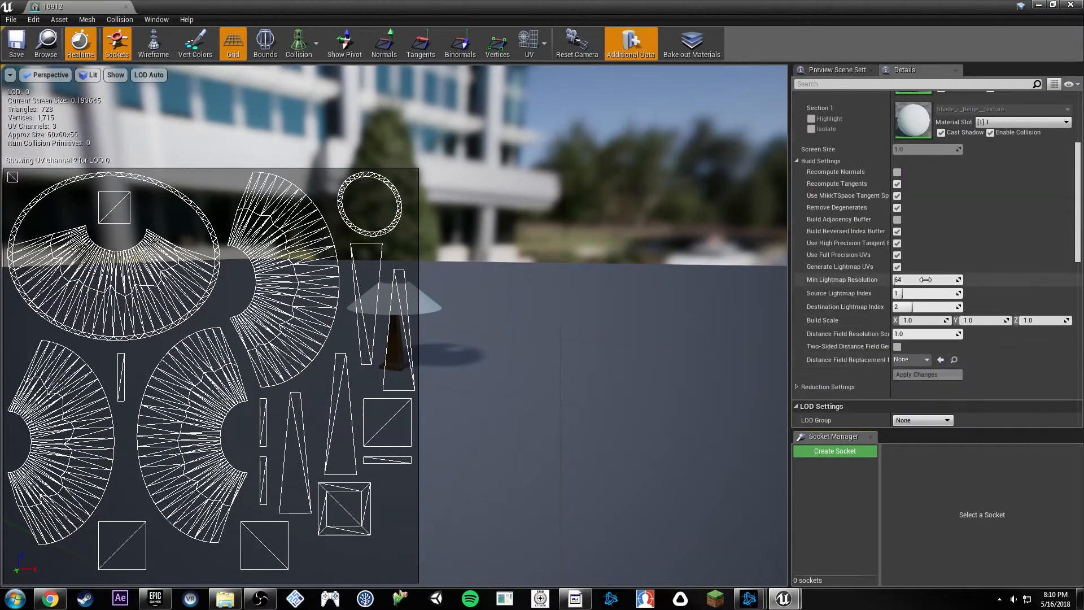
Set the table lamp mesh's min lightmap resolution and light map resolution to 128, apply the build changes, save and close it.
click(927, 279)
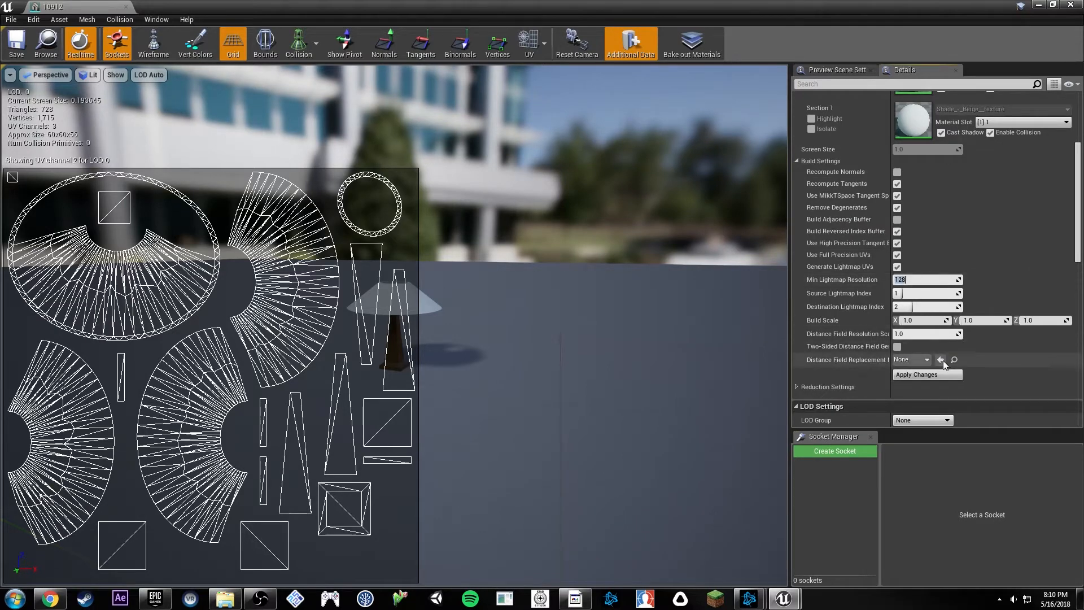
click(938, 375)
scroll(1017, 325, down, 8)
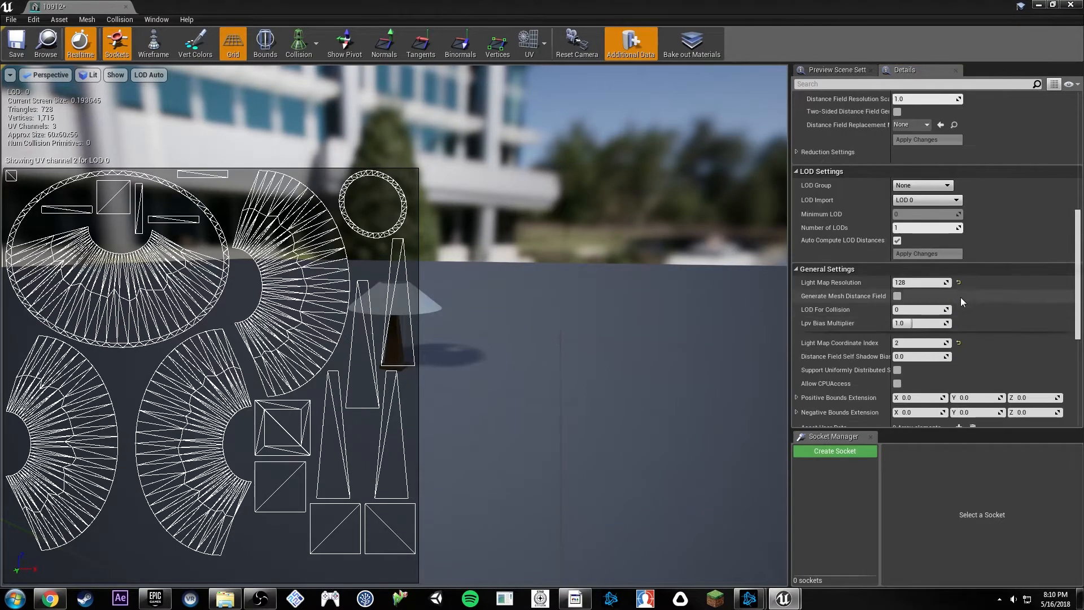
click(28, 41)
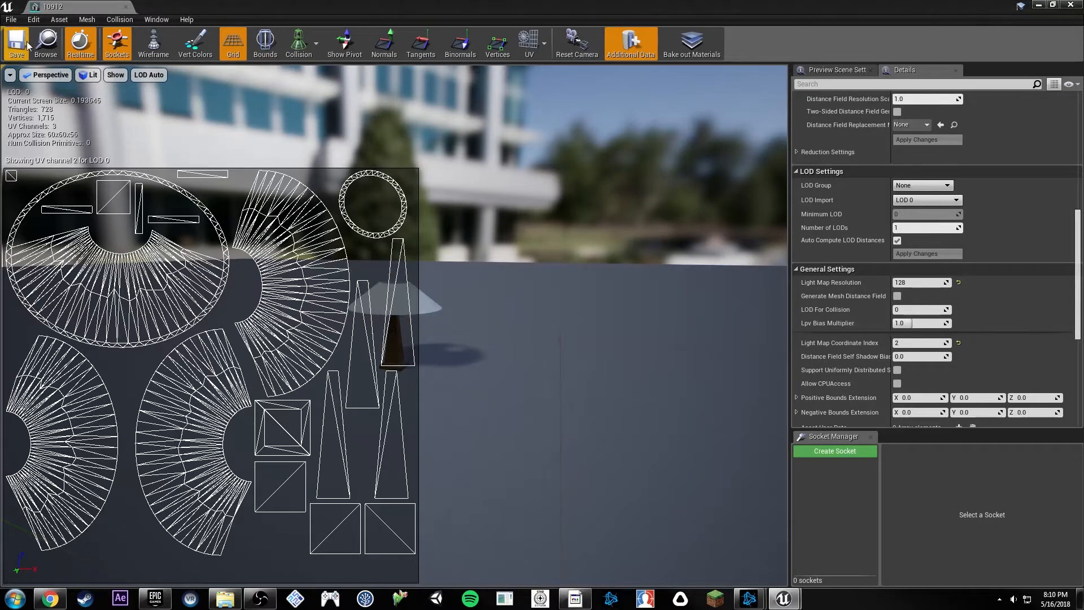
click(125, 7)
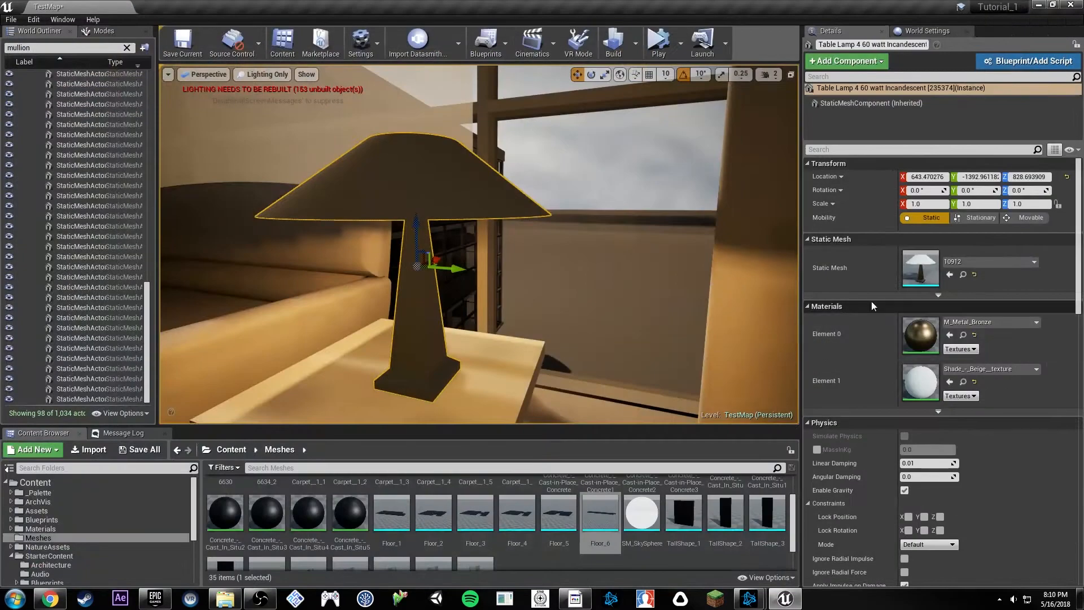
Locate the table lamp's mesh in the project content and return the lounge view to Lit mode.
click(963, 274)
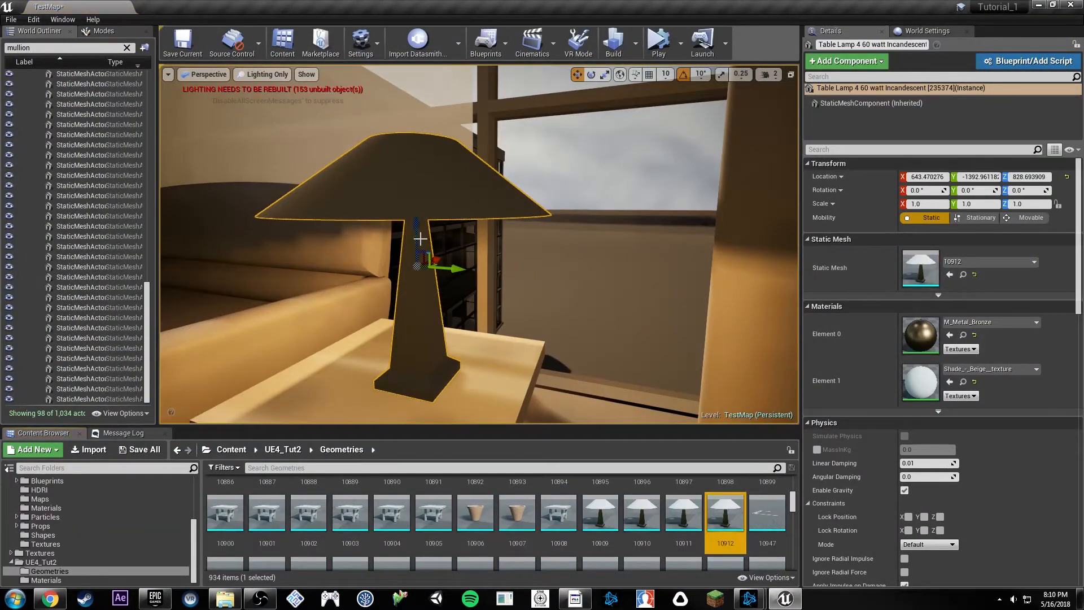
right_drag(420, 239, 455, 218)
key(alt+4)
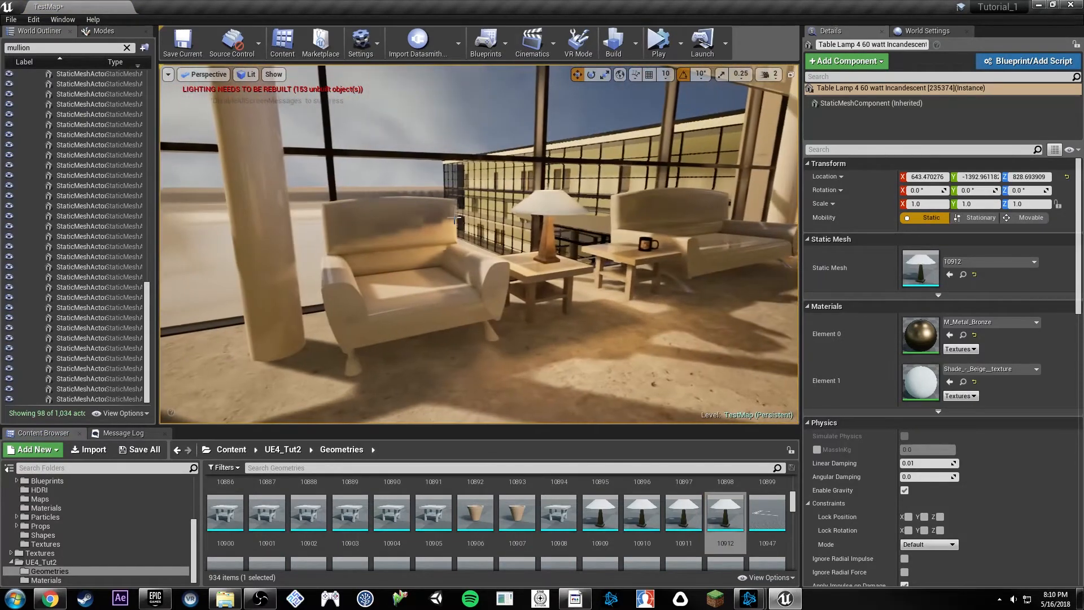
right_drag(563, 203, 502, 203)
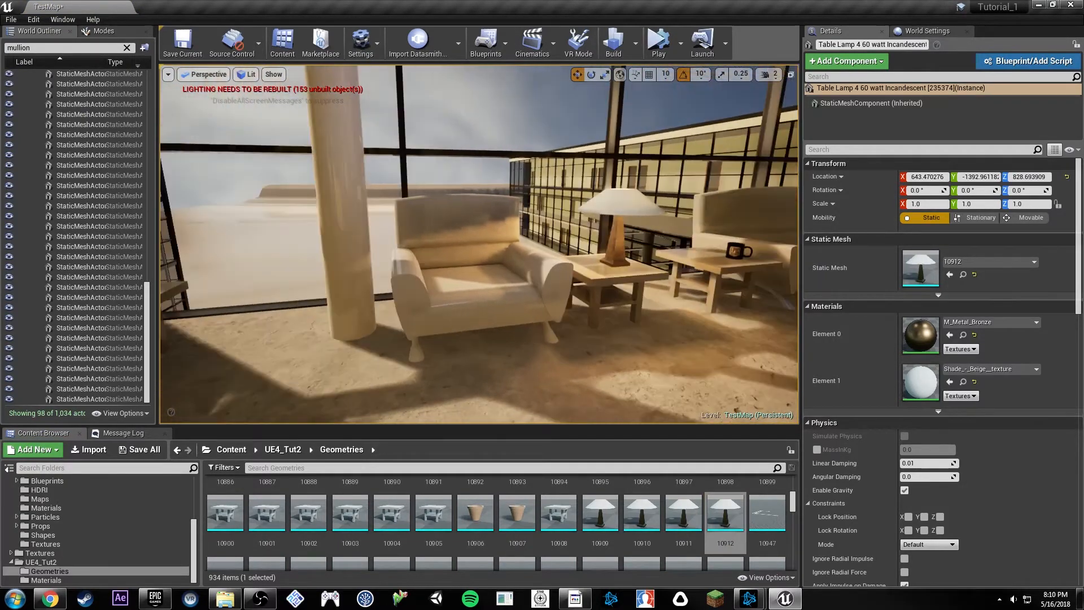
Select the three table lamps along the lounge and replace their static mesh with 10912.
click(963, 275)
right_drag(683, 243, 542, 218)
right_drag(610, 316, 773, 324)
click(455, 236)
right_drag(430, 240, 604, 248)
key(w)
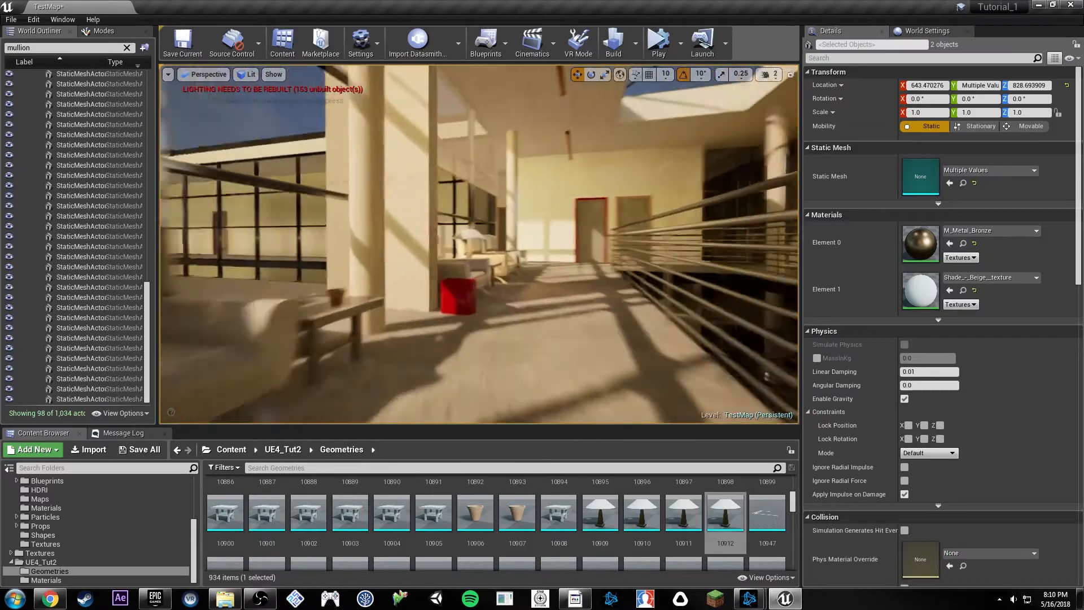
key(w)
mouse_move(387, 219)
right_down()
mouse_move(372, 219)
mouse_move(387, 219)
right_up()
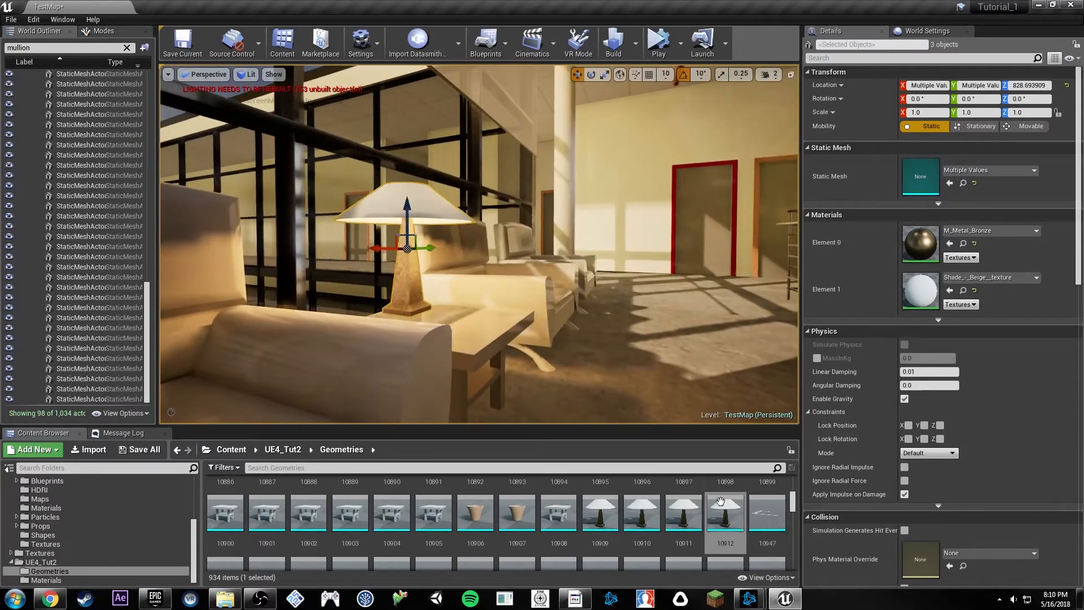
drag(720, 501, 924, 176)
Inspect the replaced table lamp up close, then select the Viper couch beside the lamp table.
right_drag(519, 237, 488, 237)
key(w)
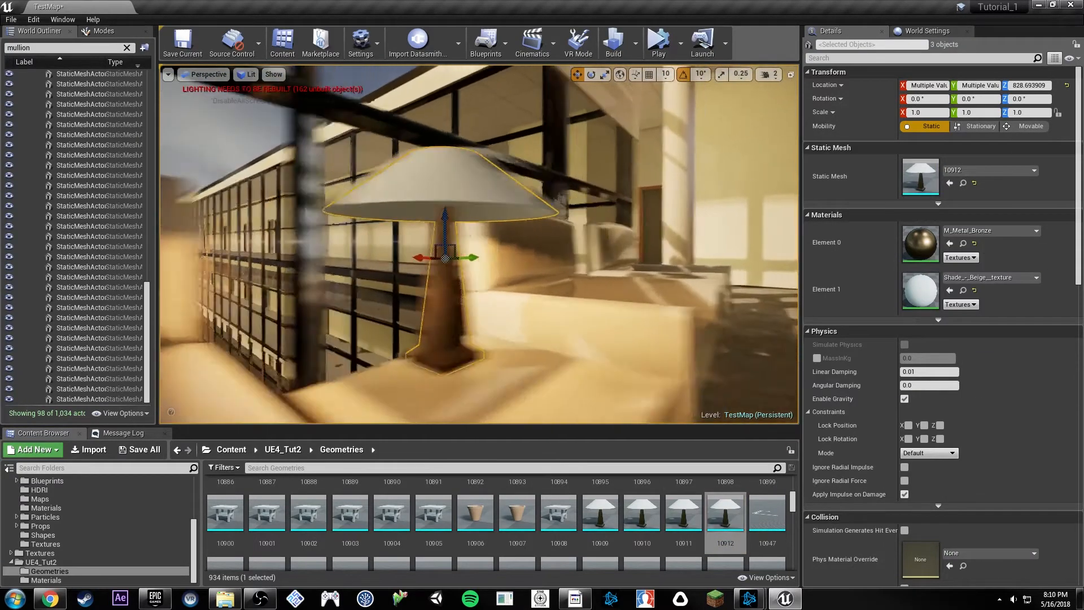
right_drag(513, 289, 556, 280)
key(w)
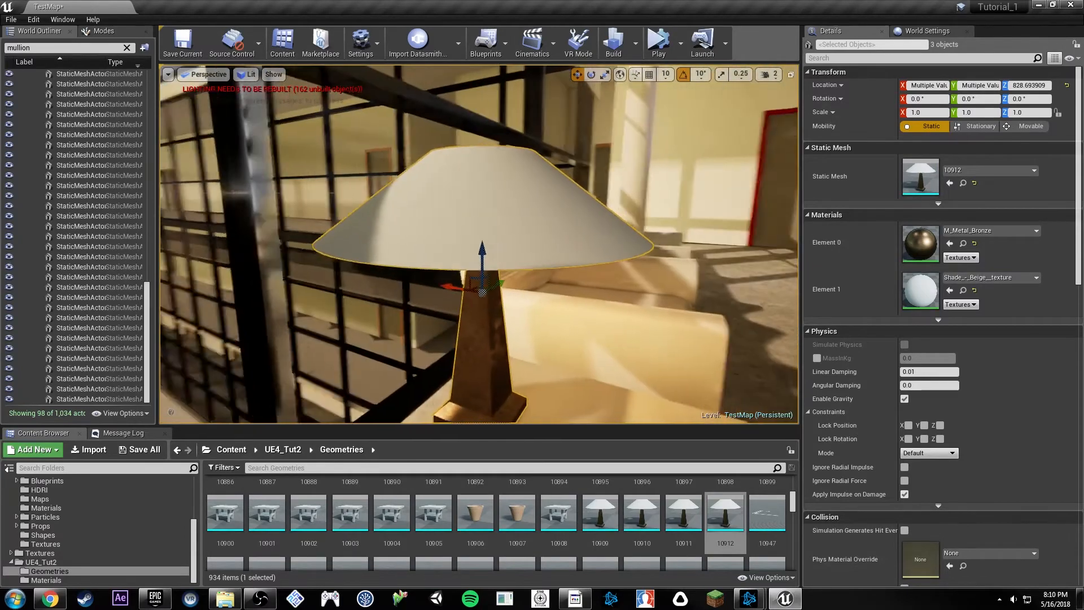
mouse_move(440, 231)
right_down()
mouse_move(353, 227)
mouse_move(432, 234)
right_up()
key(s)
key(w)
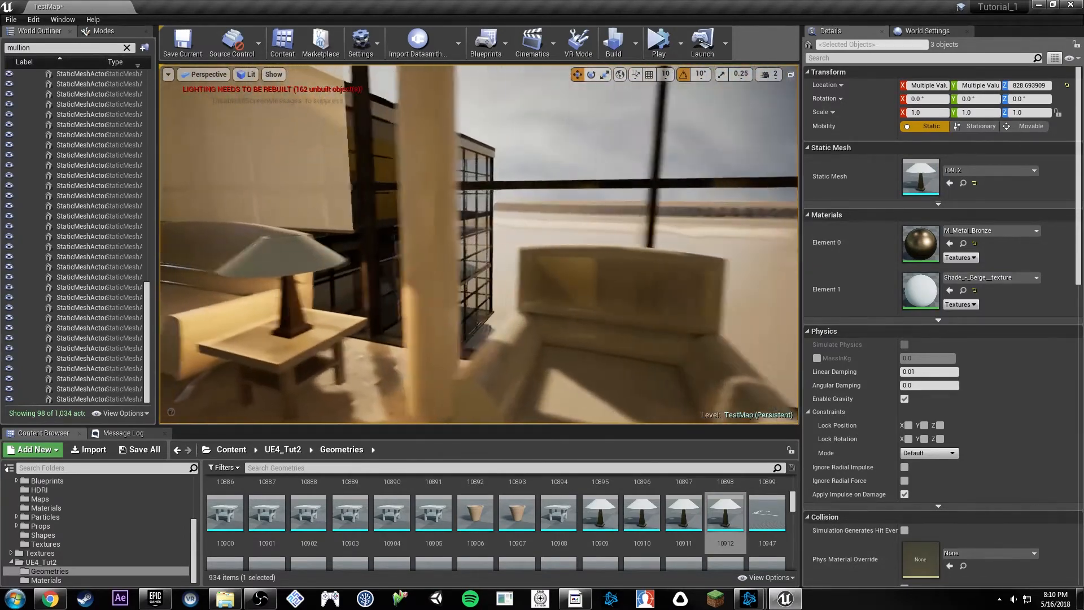
right_drag(552, 204, 480, 206)
click(443, 242)
key(w)
right_drag(442, 241, 460, 240)
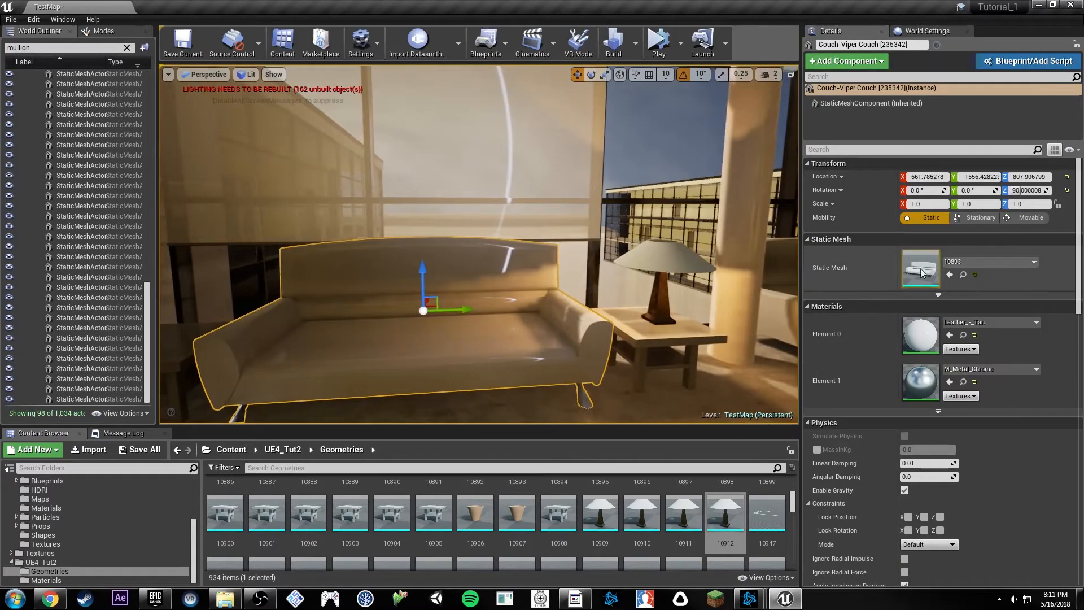
Open the selected couch's static mesh and display its UV channel 2.
double_click(925, 277)
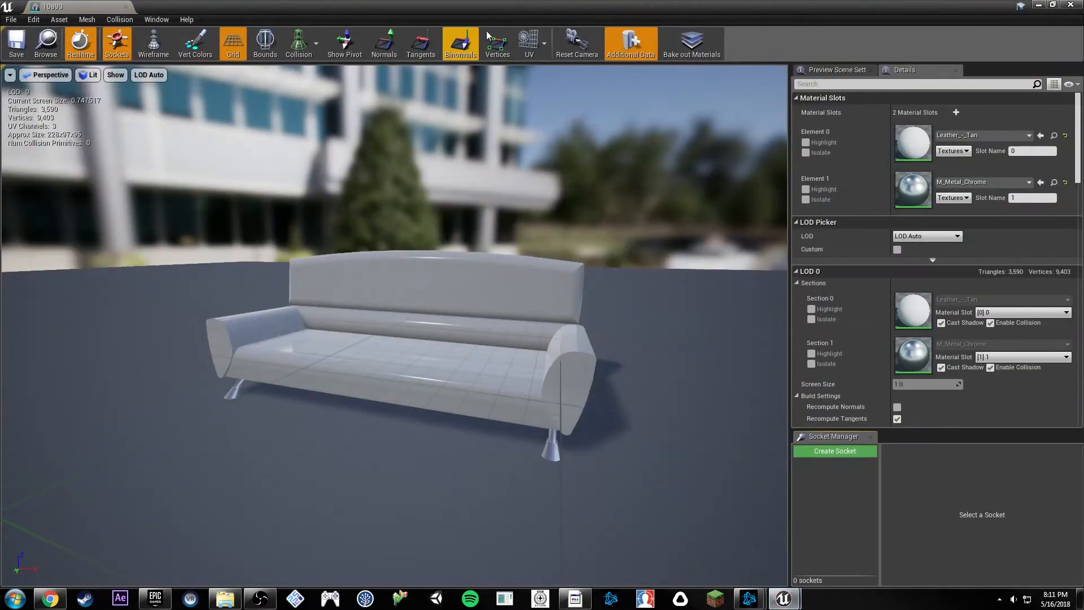
click(528, 54)
click(526, 55)
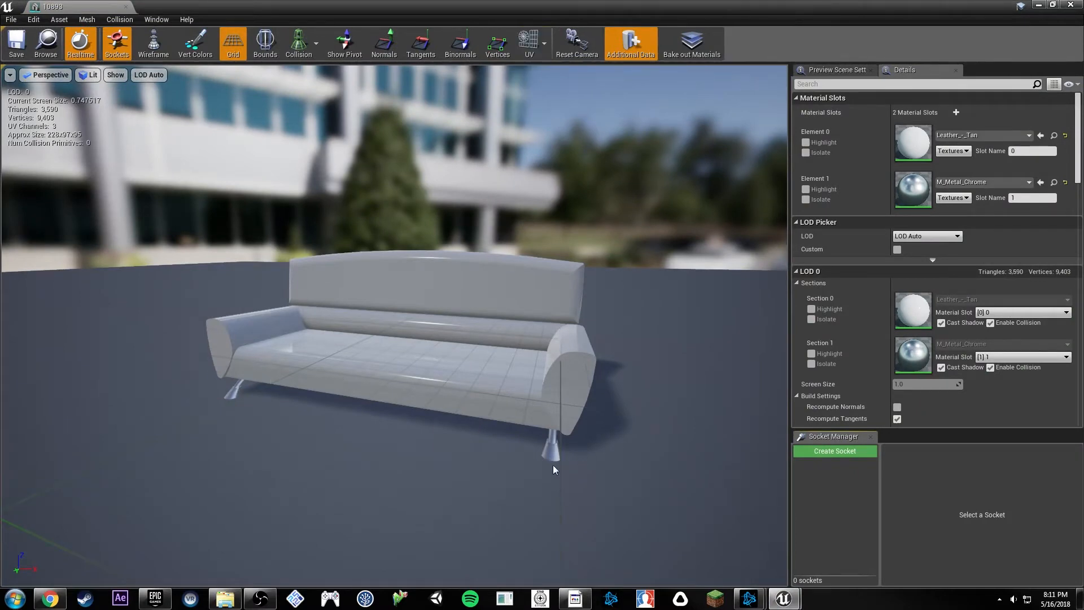
click(528, 44)
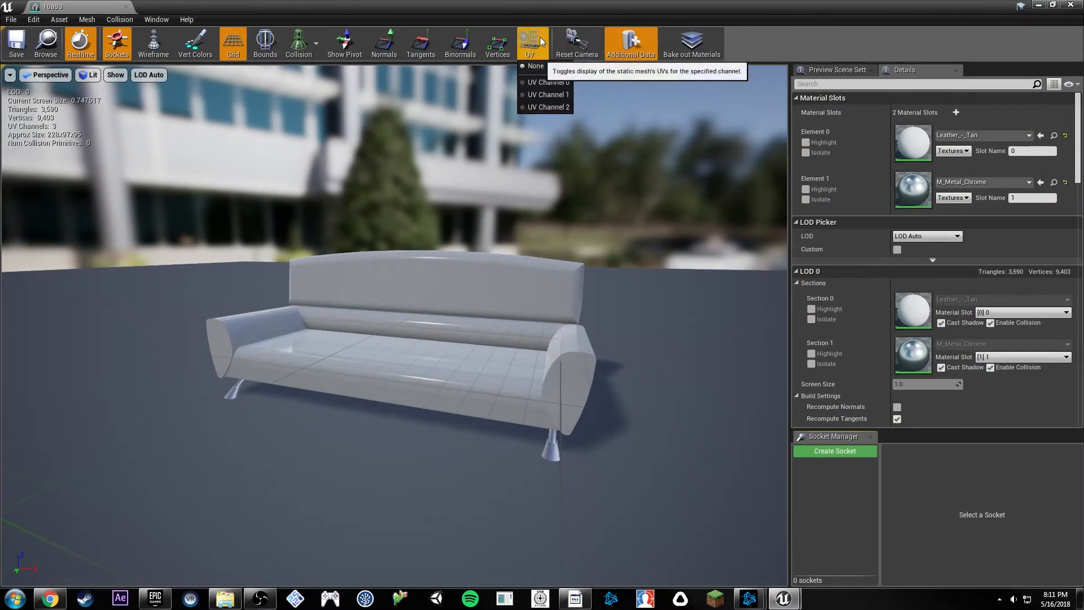
click(545, 107)
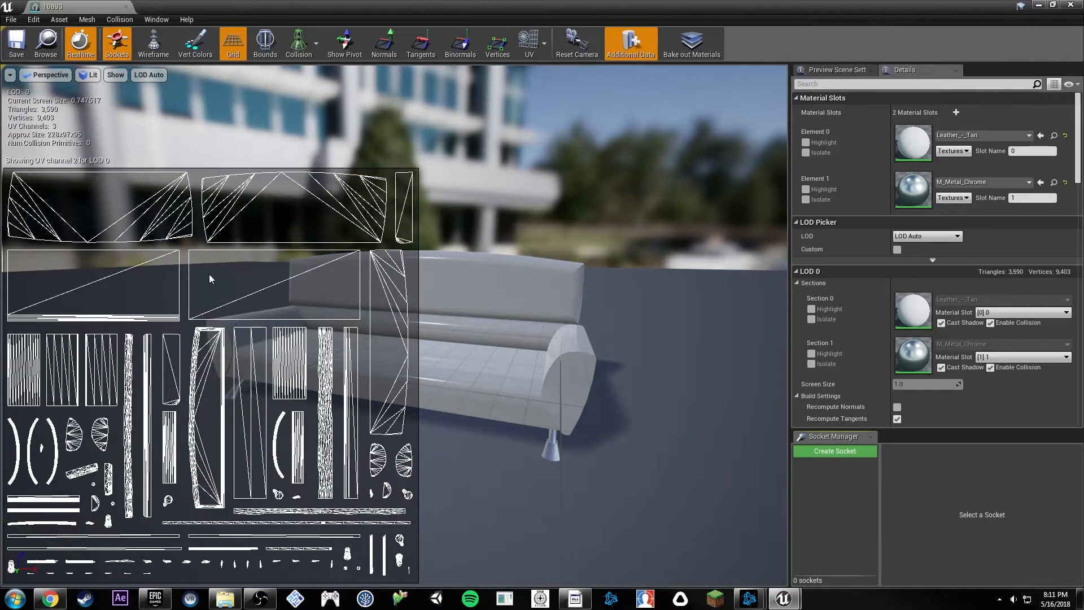
Set the couch mesh's min lightmap resolution to 128, apply the build changes and return to the level.
scroll(828, 324, down, 8)
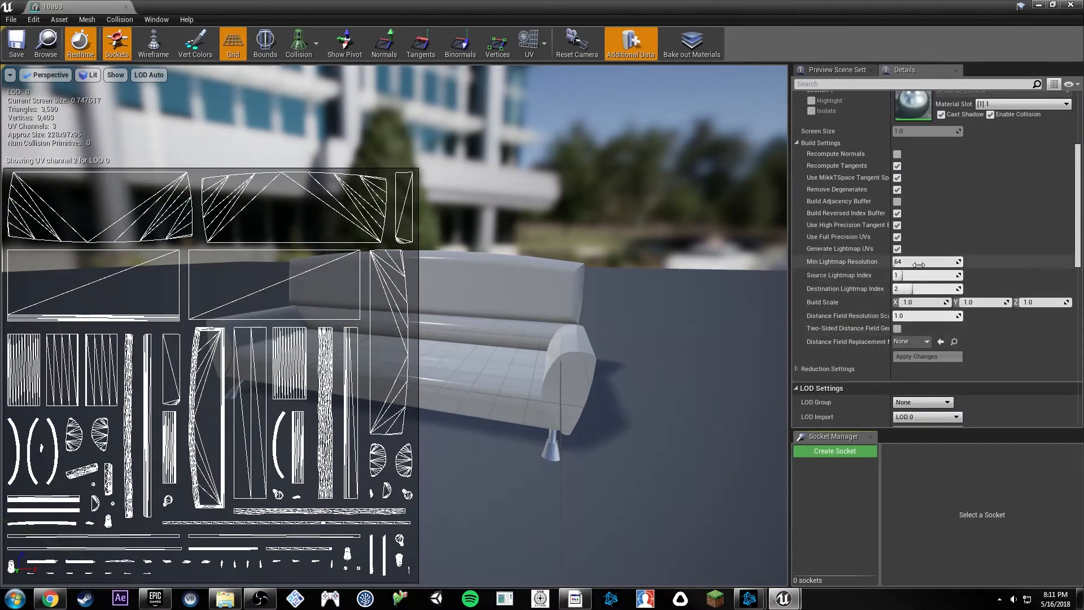
click(919, 263)
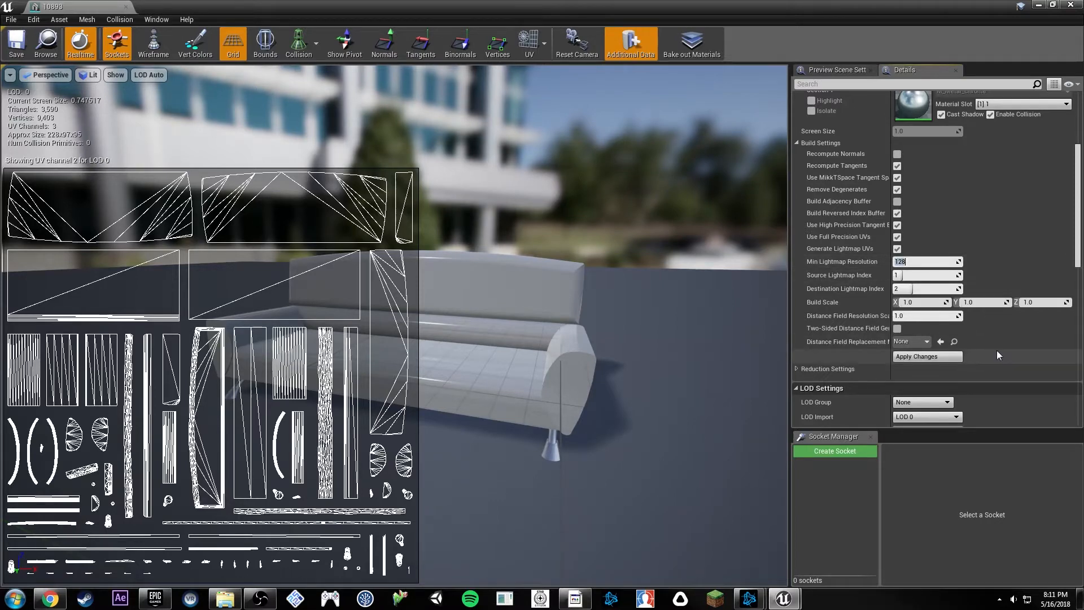
click(937, 357)
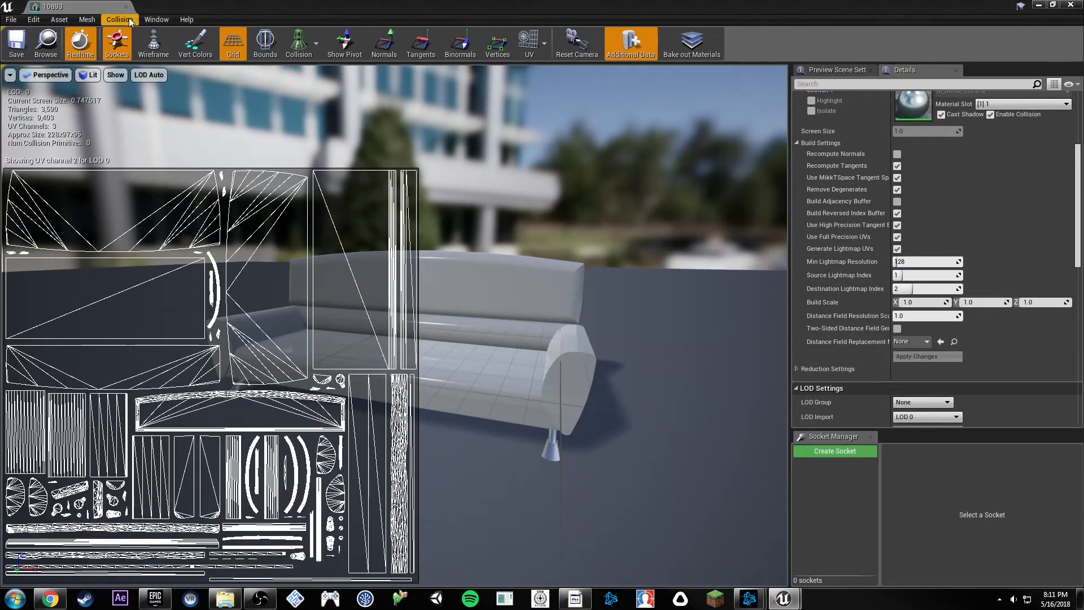
scroll(805, 290, down, 8)
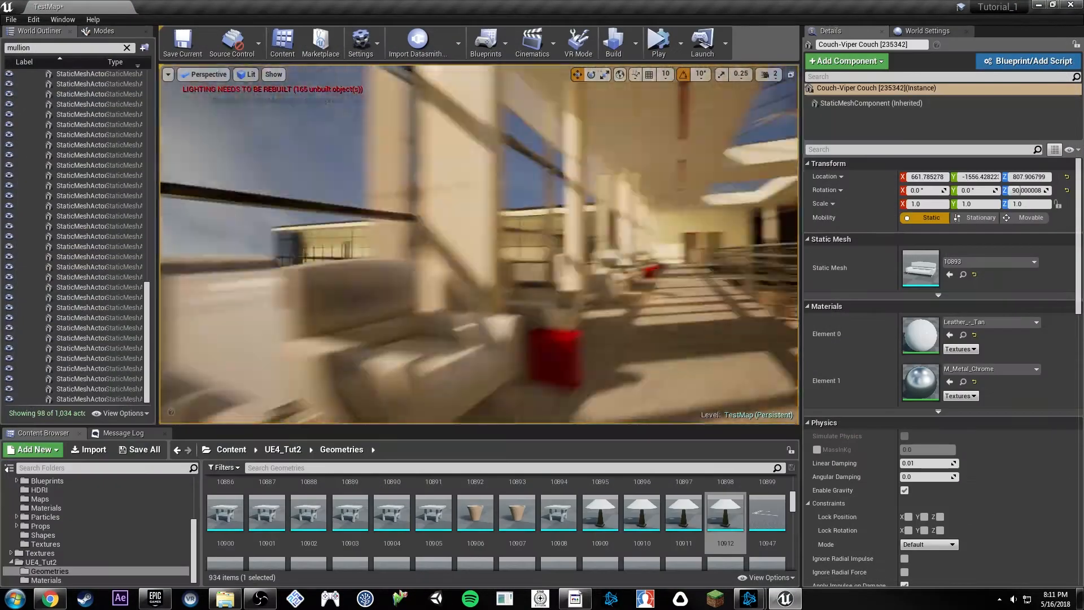
Locate the edited couch mesh, select both lounge couches and assign static mesh 10893 to them.
right_drag(479, 244, 412, 260)
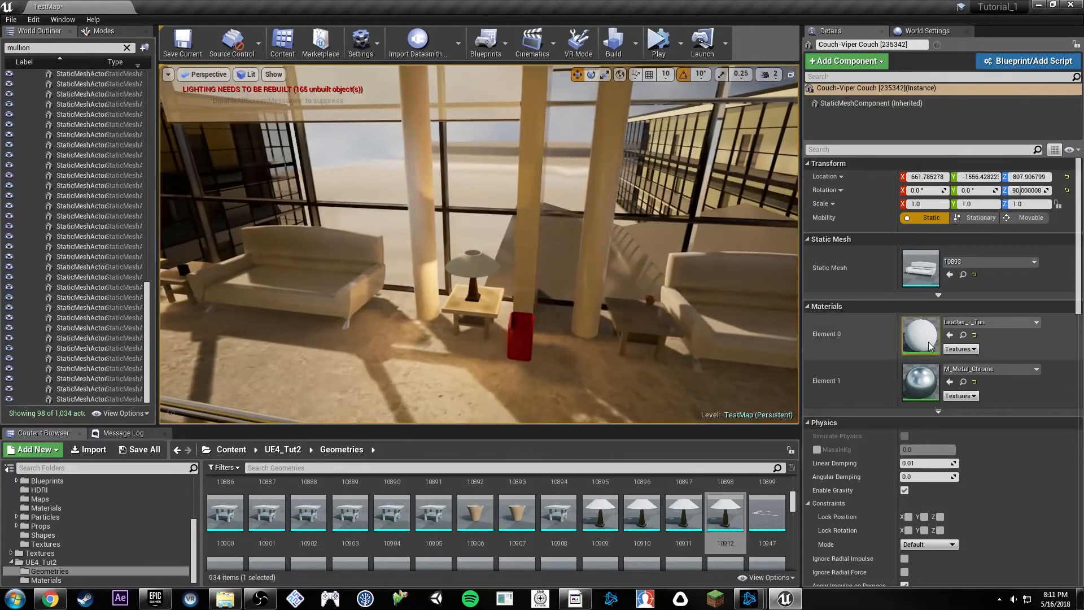
click(959, 274)
click(736, 305)
ctrl+click(313, 260)
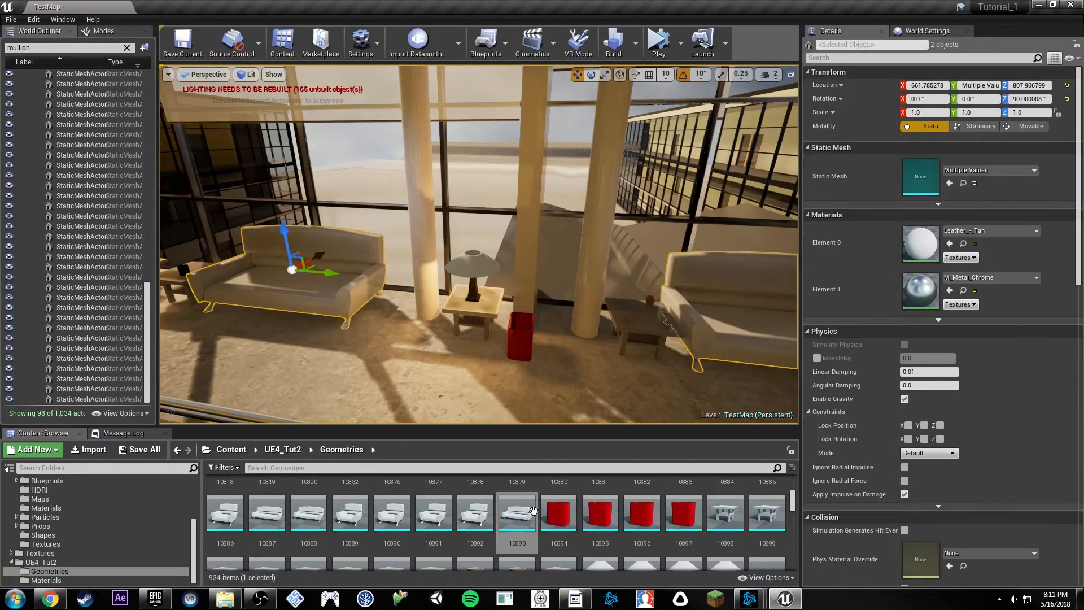
drag(533, 510, 920, 176)
Select a Viper chair in the lounge, open its static mesh and display UV channel 2.
right_drag(480, 243, 502, 277)
click(508, 311)
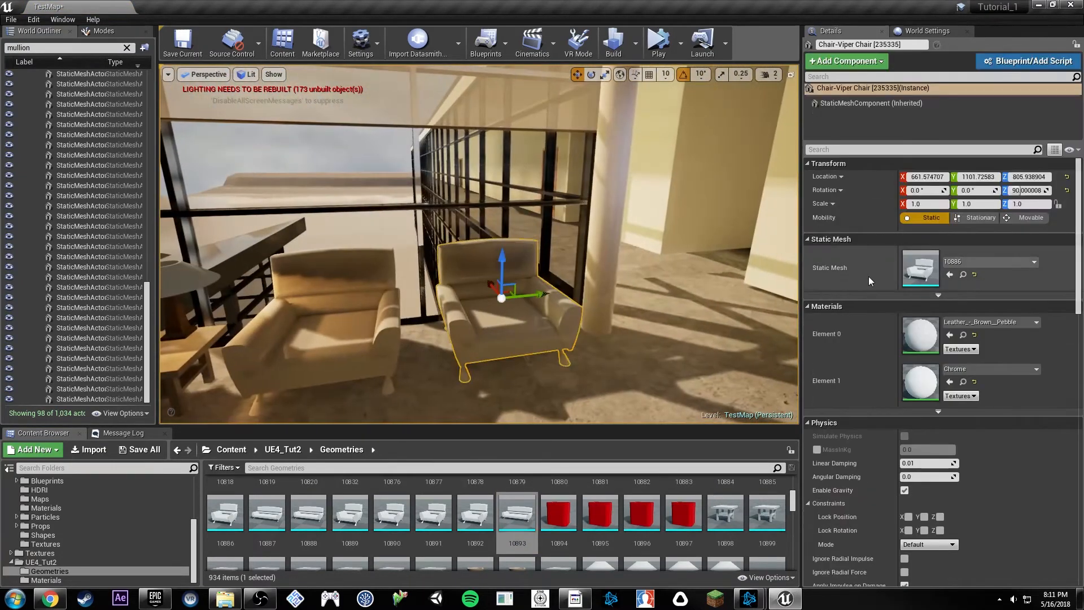
double_click(918, 275)
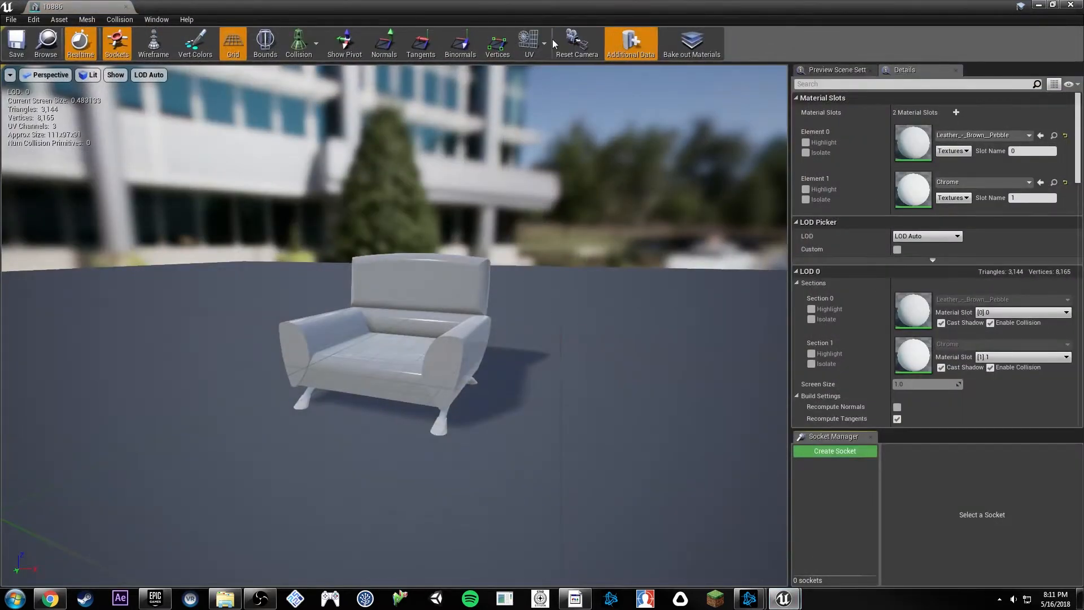
click(544, 43)
click(556, 106)
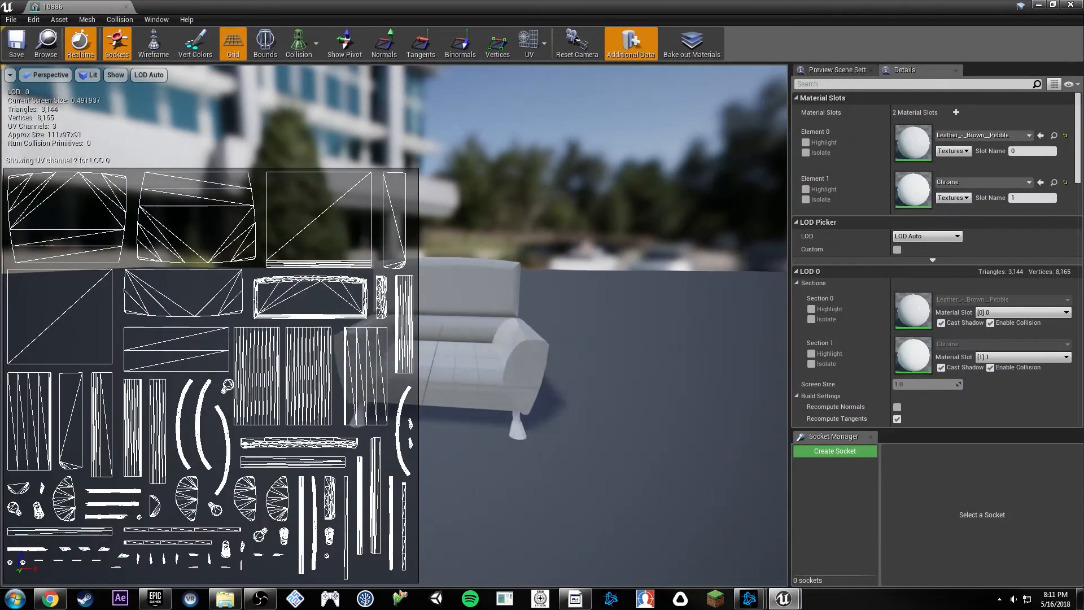
Set the chair mesh's min lightmap resolution and light map resolution to 128, apply the build changes, save and close it.
scroll(889, 324, down, 5)
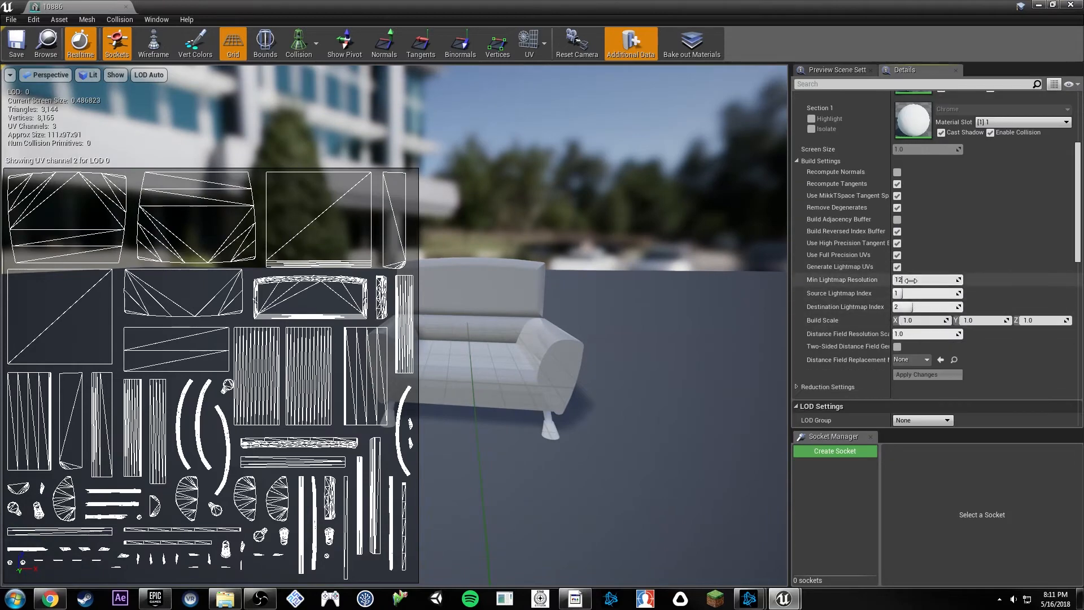
click(927, 374)
scroll(1005, 356, down, 3)
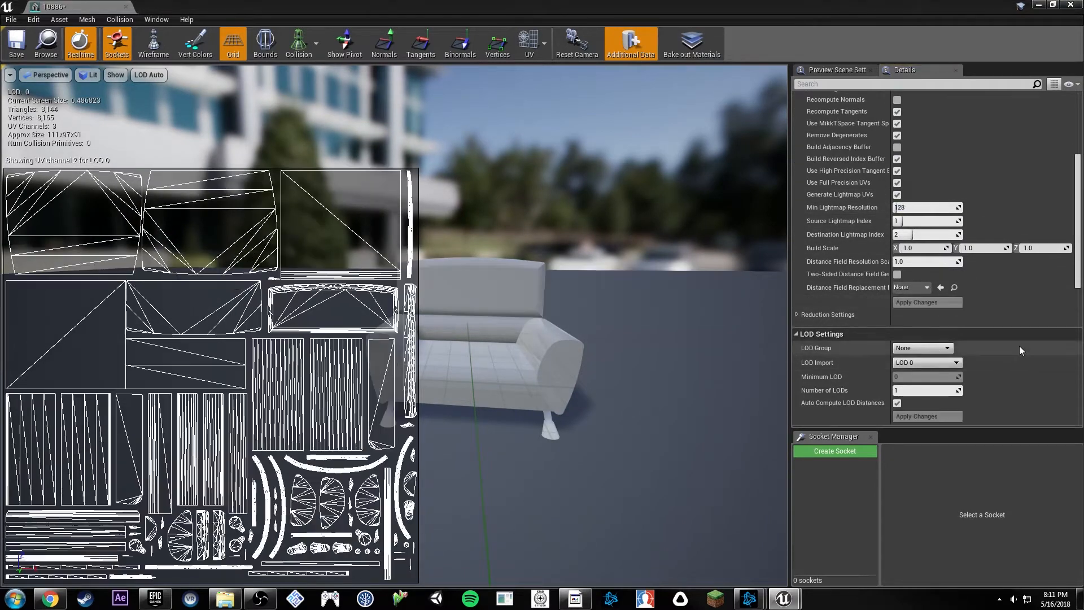
scroll(1021, 350, down, 3)
click(17, 44)
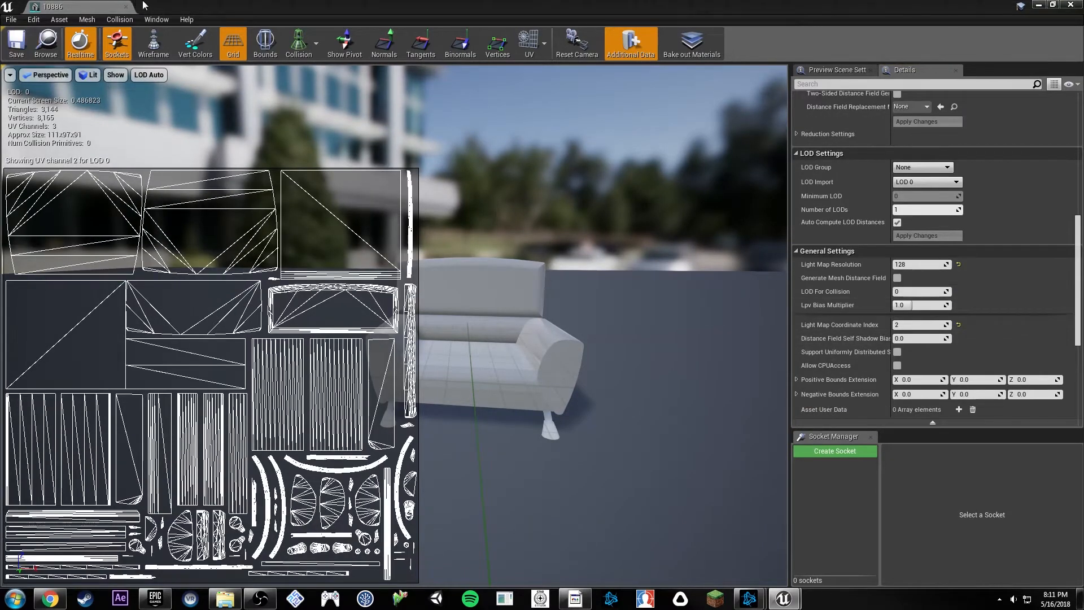
click(126, 7)
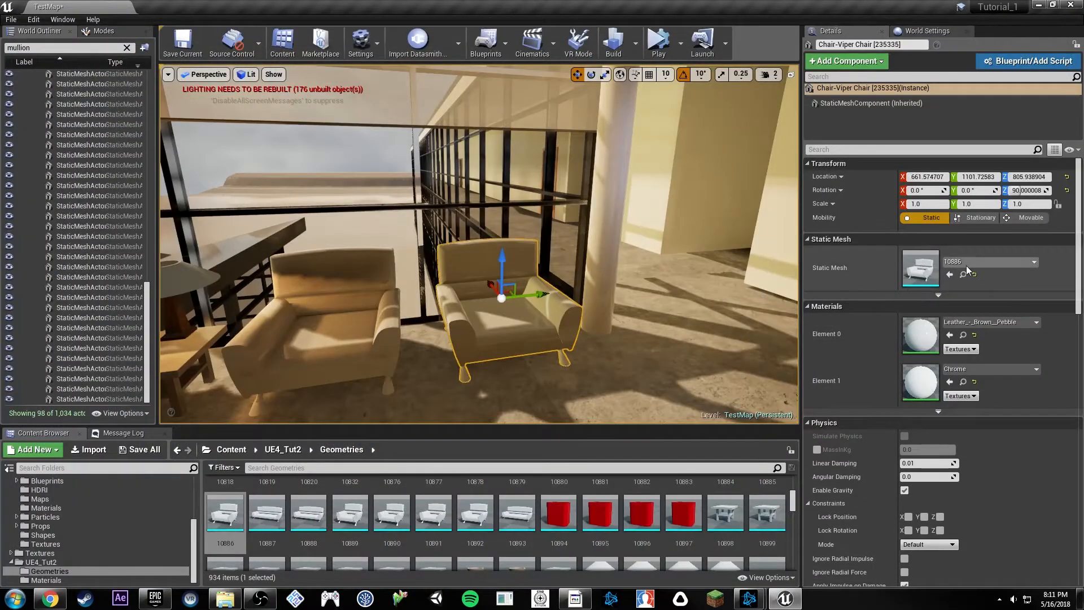
Select all six Viper chairs along the lounge windows and replace their static mesh with 10886.
right_drag(504, 300, 443, 300)
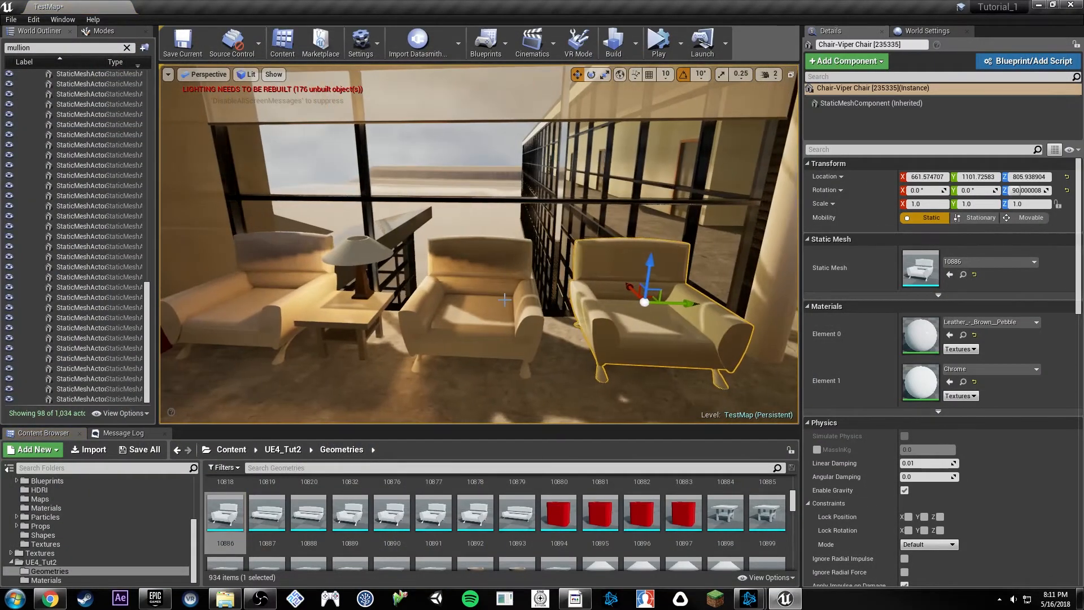
click(504, 300)
ctrl+click(288, 299)
right_drag(288, 299, 26, 299)
ctrl+click(420, 283)
right_drag(421, 284, 338, 284)
ctrl+click(416, 287)
right_drag(416, 287, 322, 287)
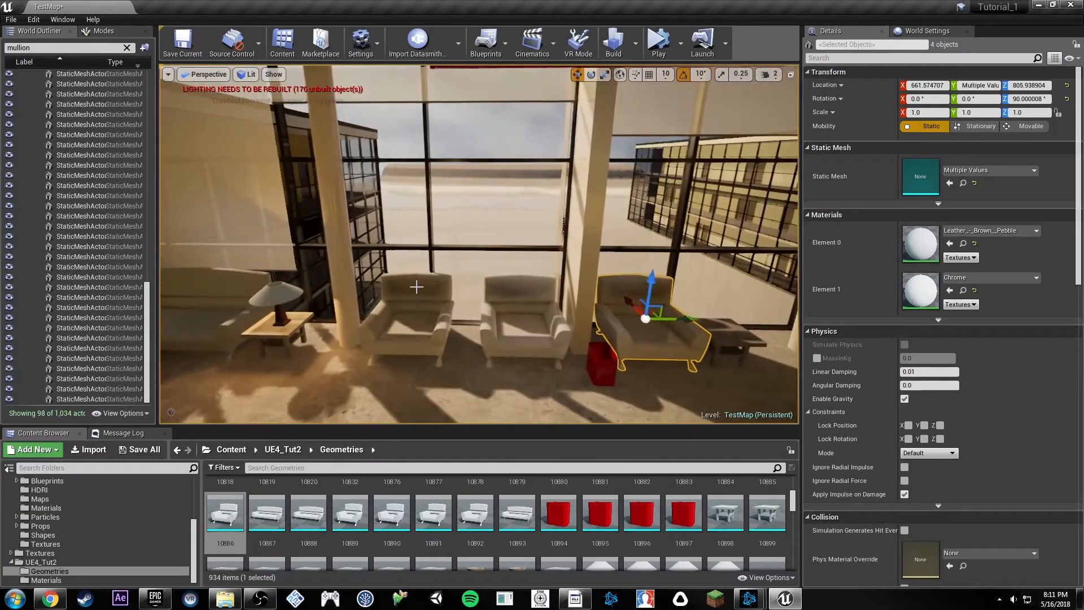
ctrl+click(529, 295)
right_drag(529, 295, 528, 291)
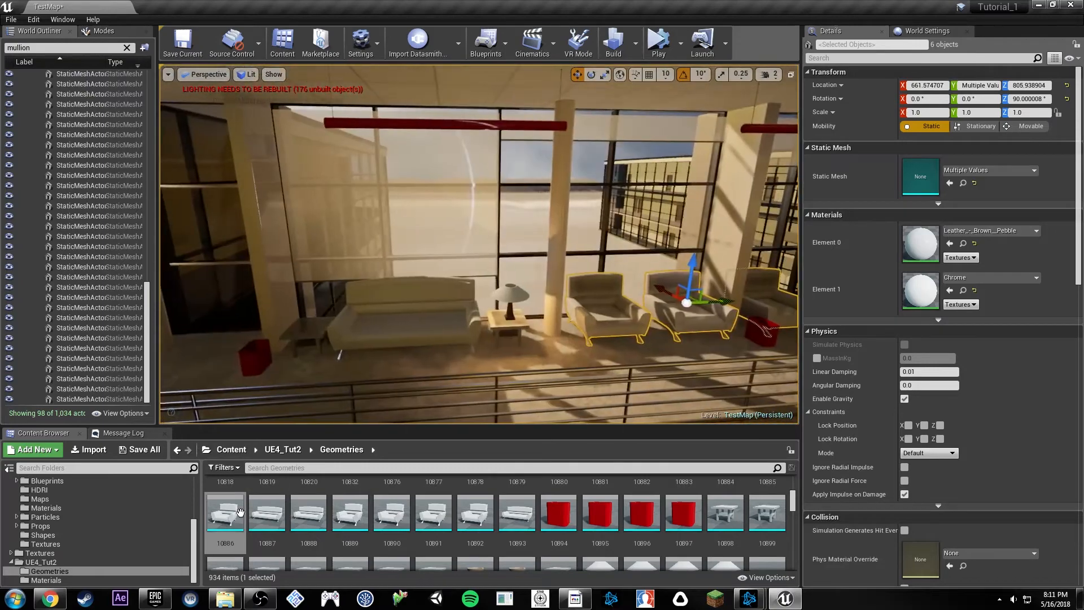
drag(240, 513, 937, 187)
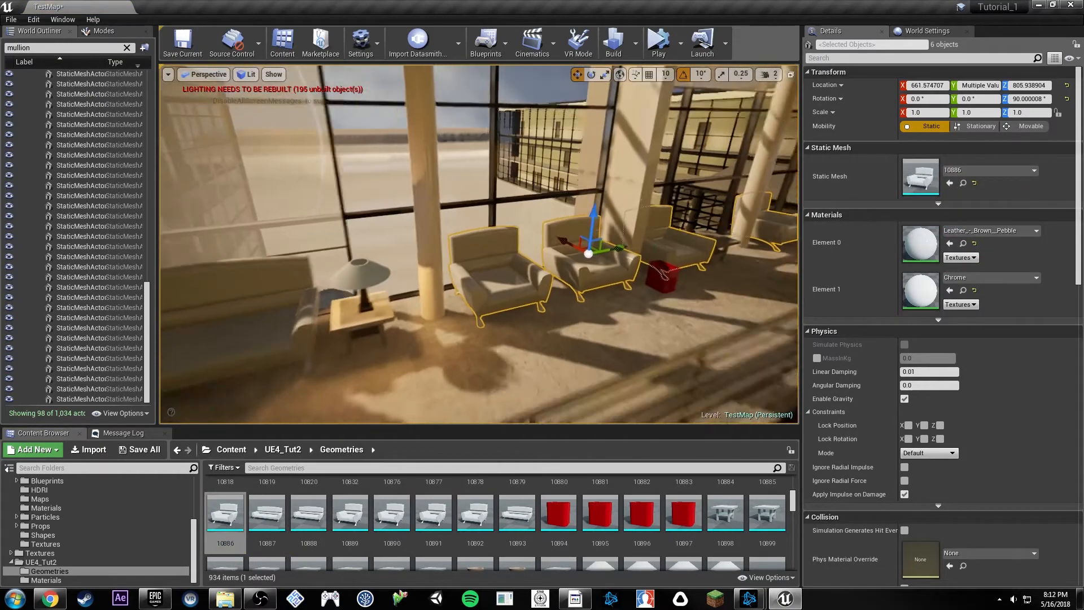
Select the night stand under the lamp beside the couch and examine its wood surface up close.
click(528, 279)
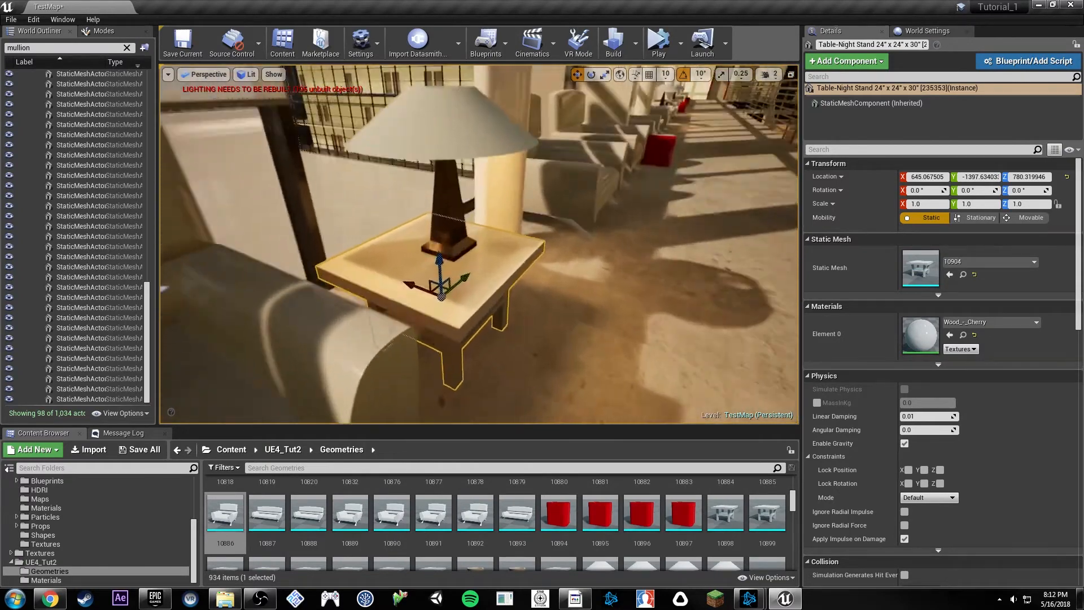
key(w)
right_drag(452, 323, 452, 378)
key(s)
right_drag(472, 305, 362, 218)
key(d)
key(w)
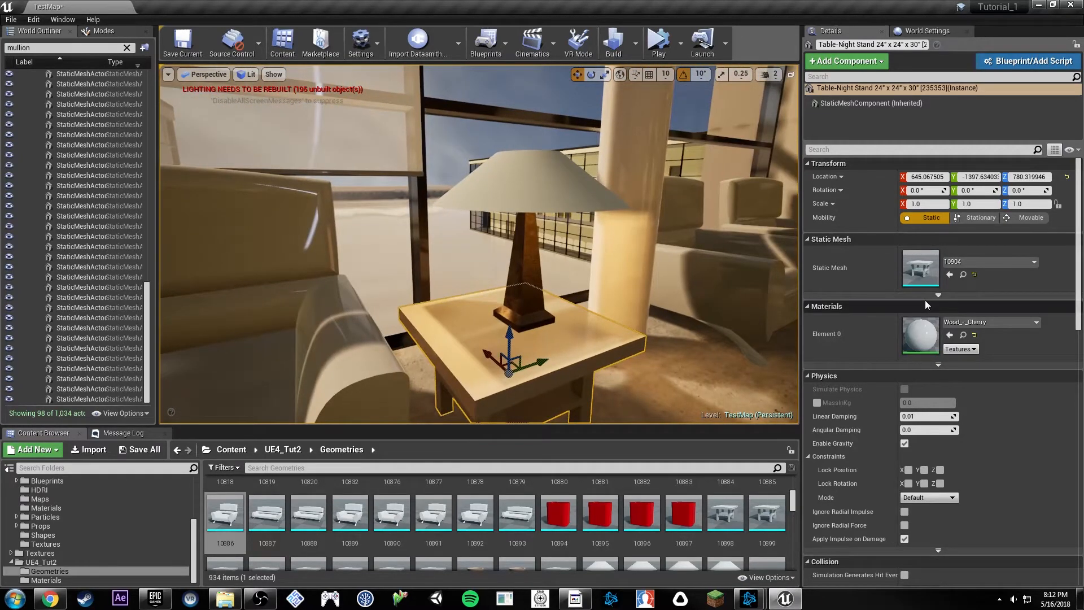
key(d)
right_drag(734, 337, 689, 338)
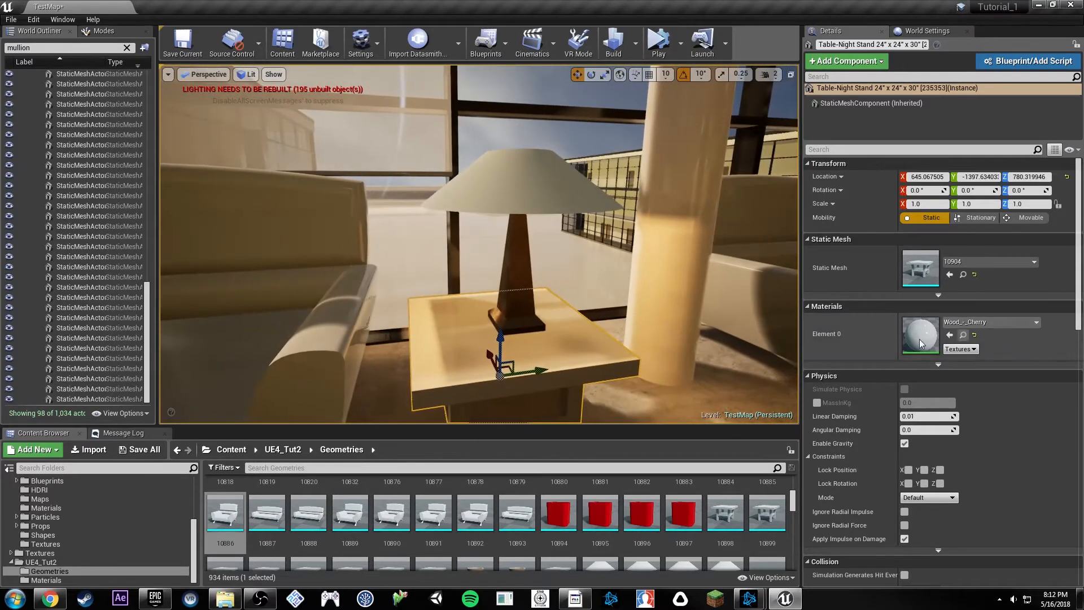
key(a)
right_drag(760, 341, 745, 340)
key(d)
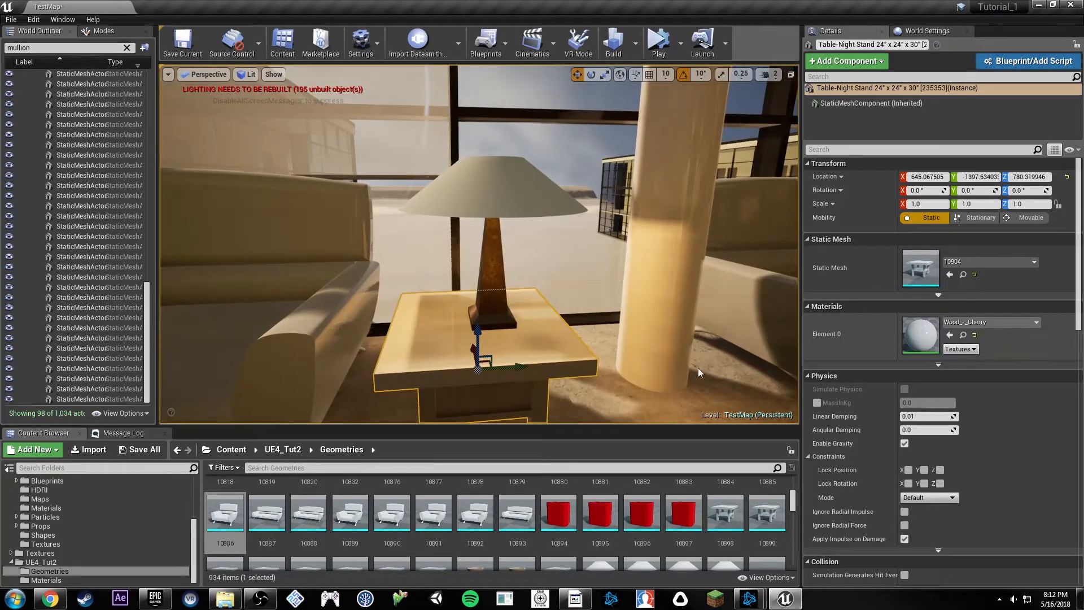
Open the StarterContent Materials folder and find the wood materials while framing the whole night stand.
scroll(90, 493, up, 4)
click(93, 484)
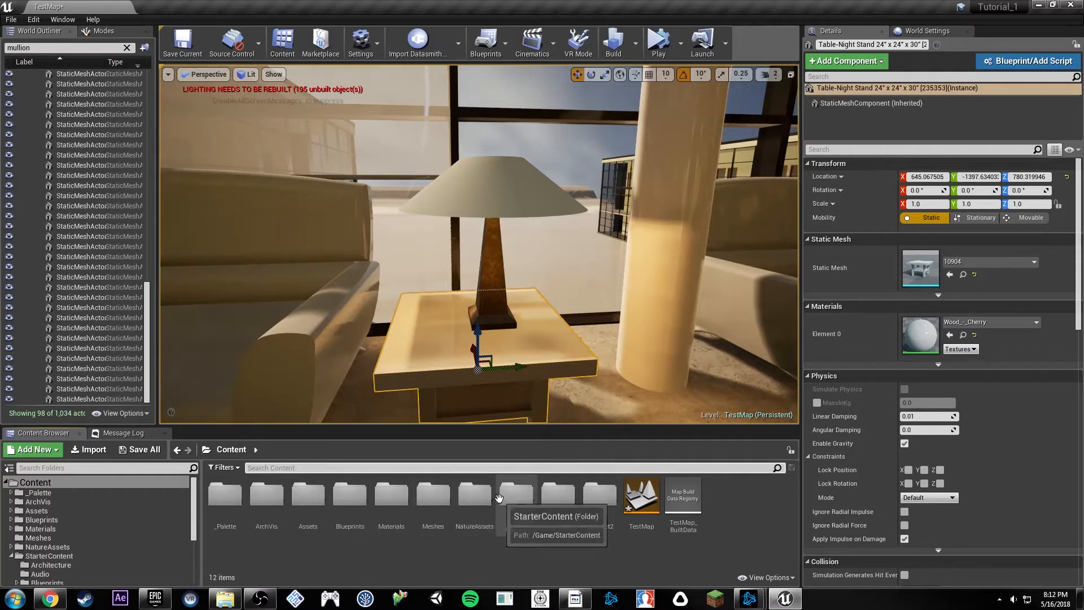
double_click(516, 496)
double_click(433, 495)
scroll(377, 538, down, 3)
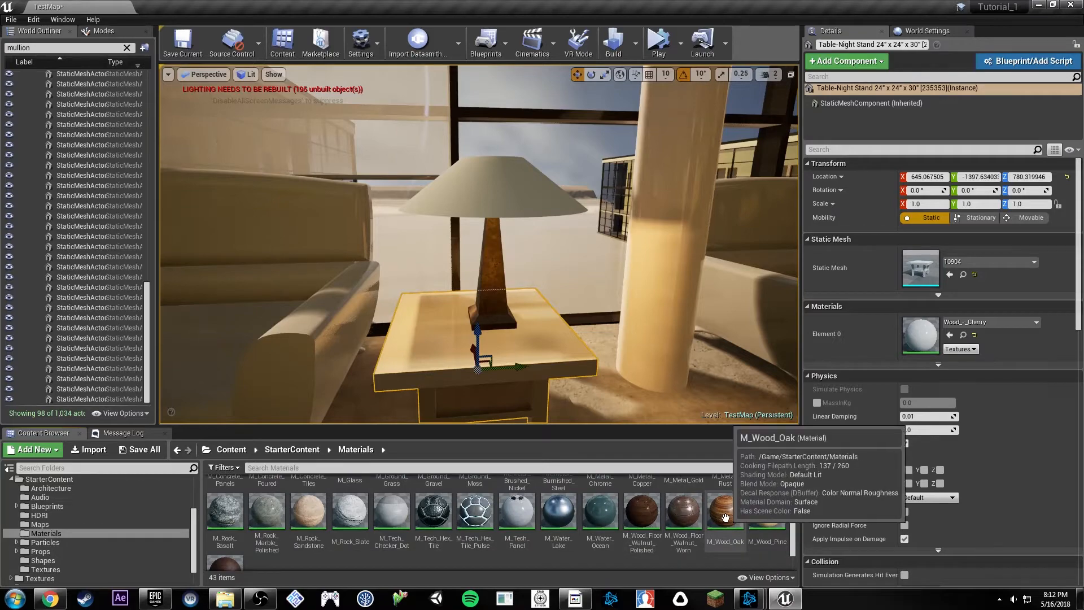
scroll(337, 535, down, 1)
scroll(624, 523, up, 2)
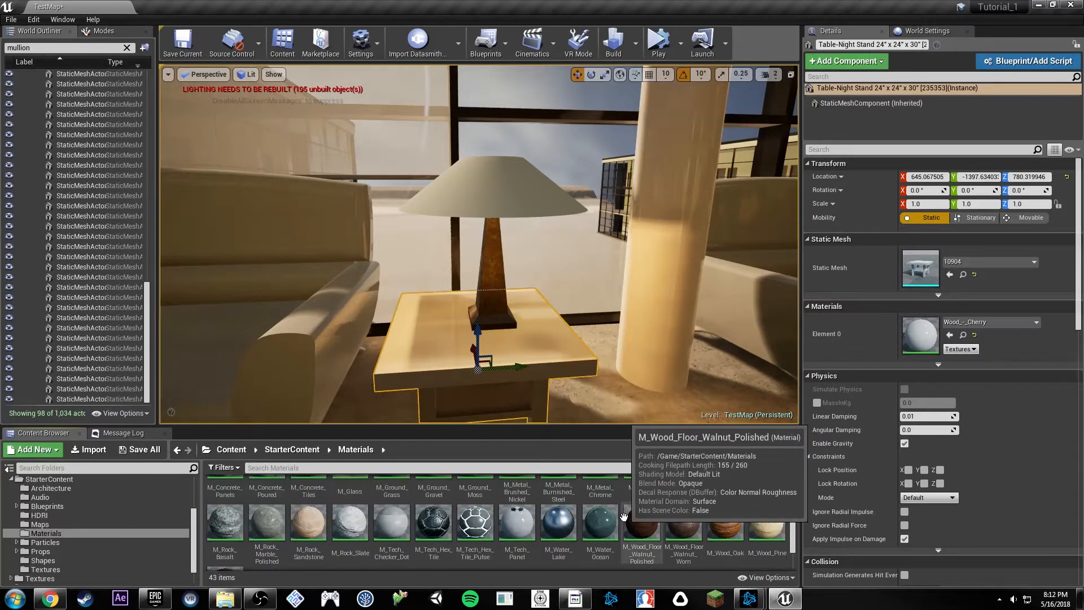
right_drag(479, 244, 367, 391)
scroll(699, 515, down, 2)
scroll(563, 518, up, 1)
scroll(563, 518, down, 1)
scroll(564, 516, up, 1)
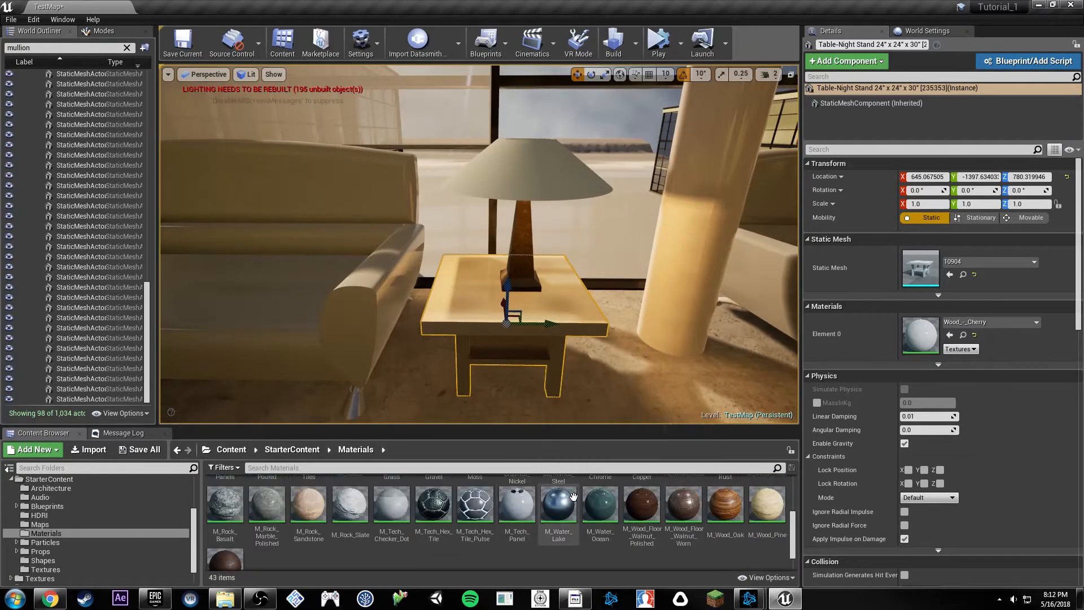
Try M_Wood_Floor_Walnut_Polished and M_Wood_Oak on the night stand and compare their look.
drag(646, 507, 497, 355)
right_drag(497, 355, 477, 364)
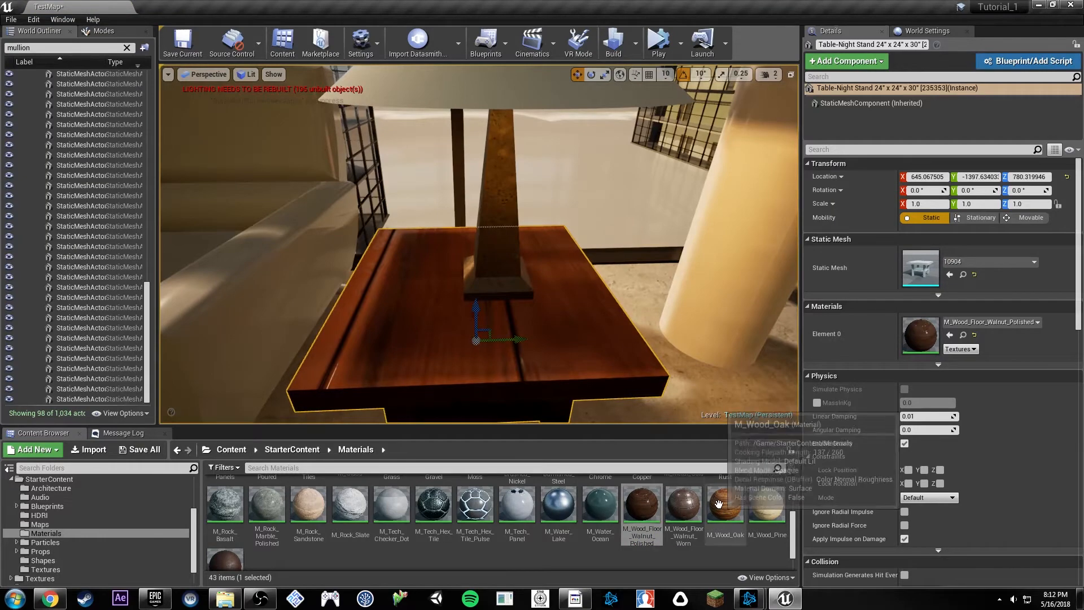
drag(725, 504, 562, 353)
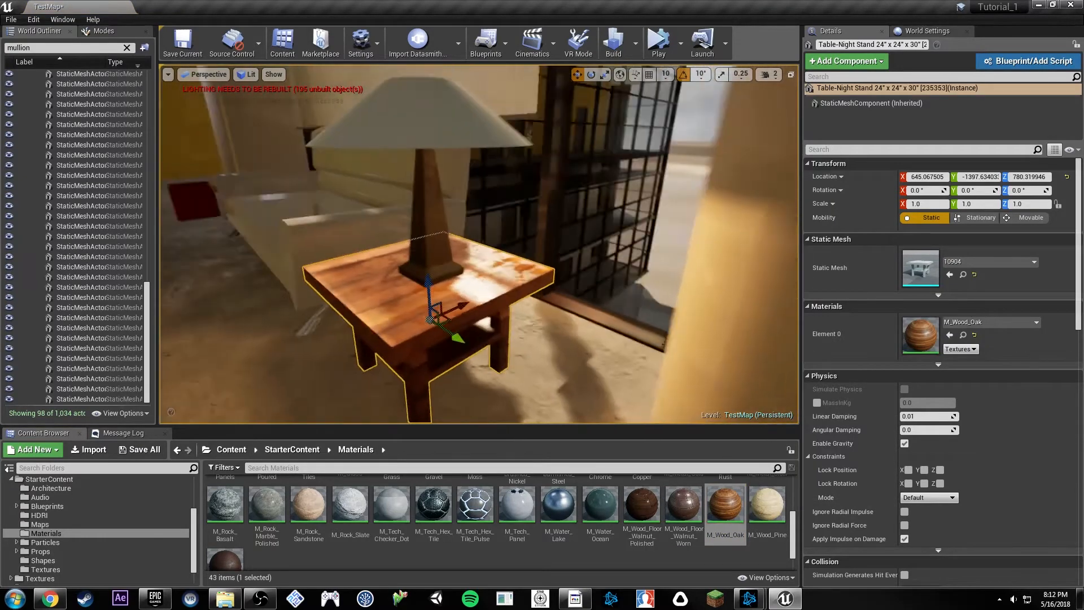
right_drag(562, 352, 627, 353)
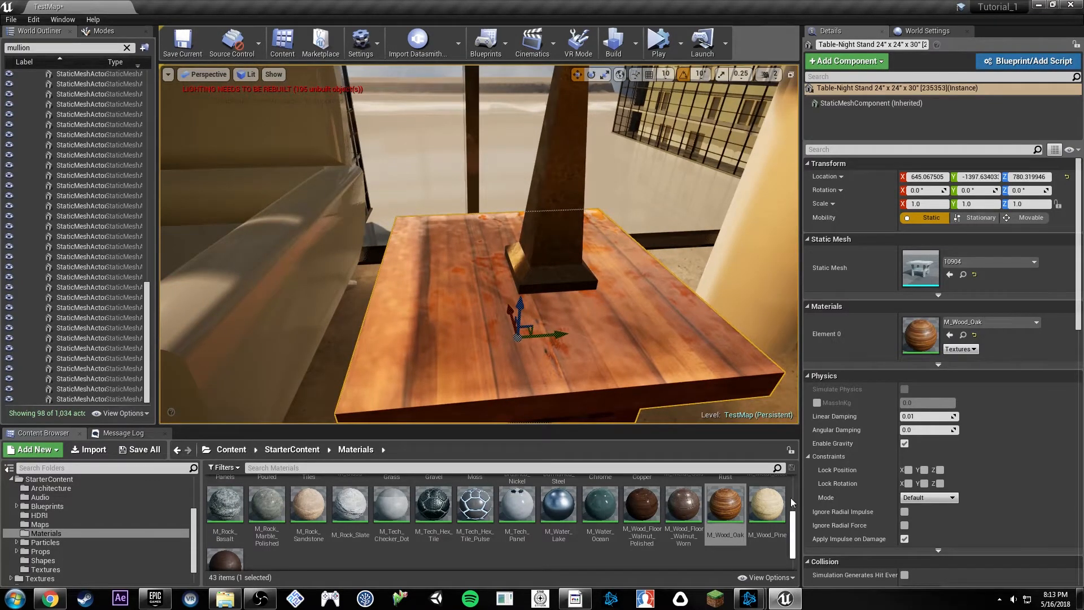
Apply M_Wood_Pine to the night stand beside the couch and check its look.
drag(767, 504, 628, 285)
right_drag(628, 286, 622, 271)
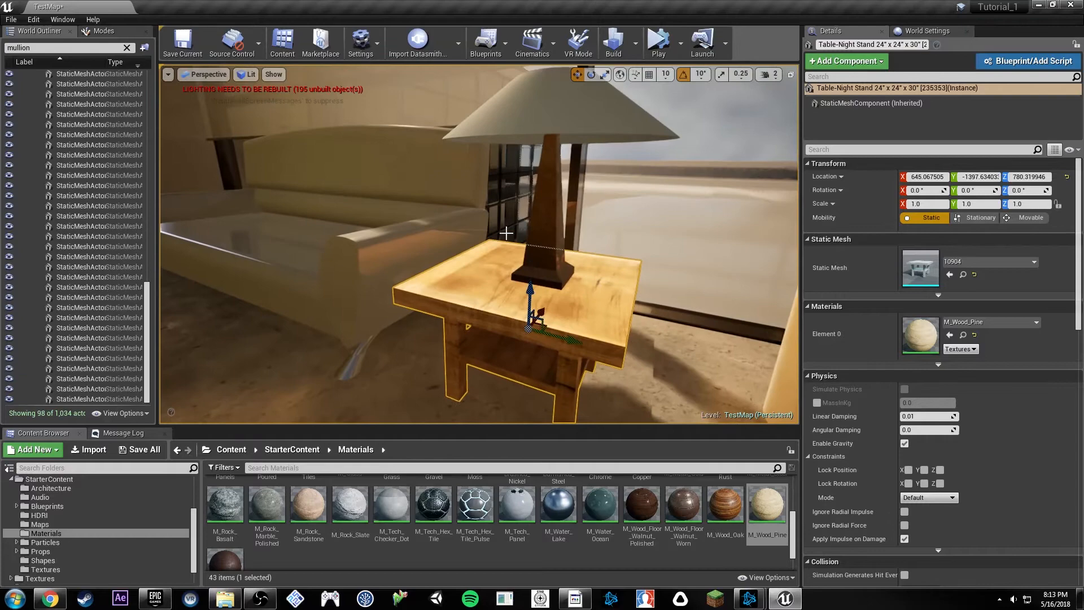
click(446, 225)
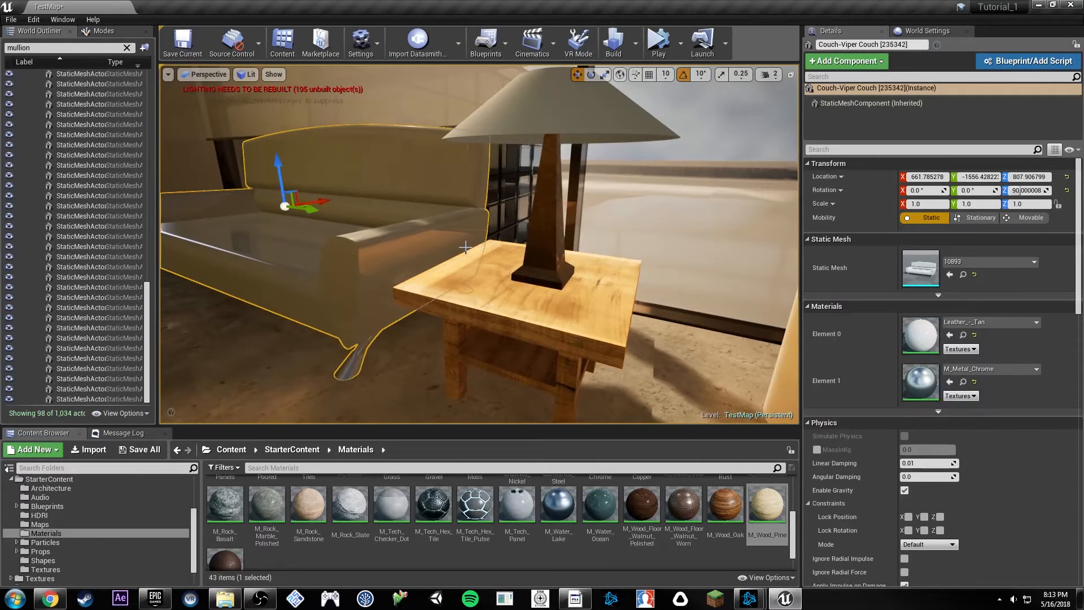
Select all eight night stands around the lounge and assign M_Wood_Pine to their material Element 0.
click(480, 271)
right_drag(480, 271, 525, 271)
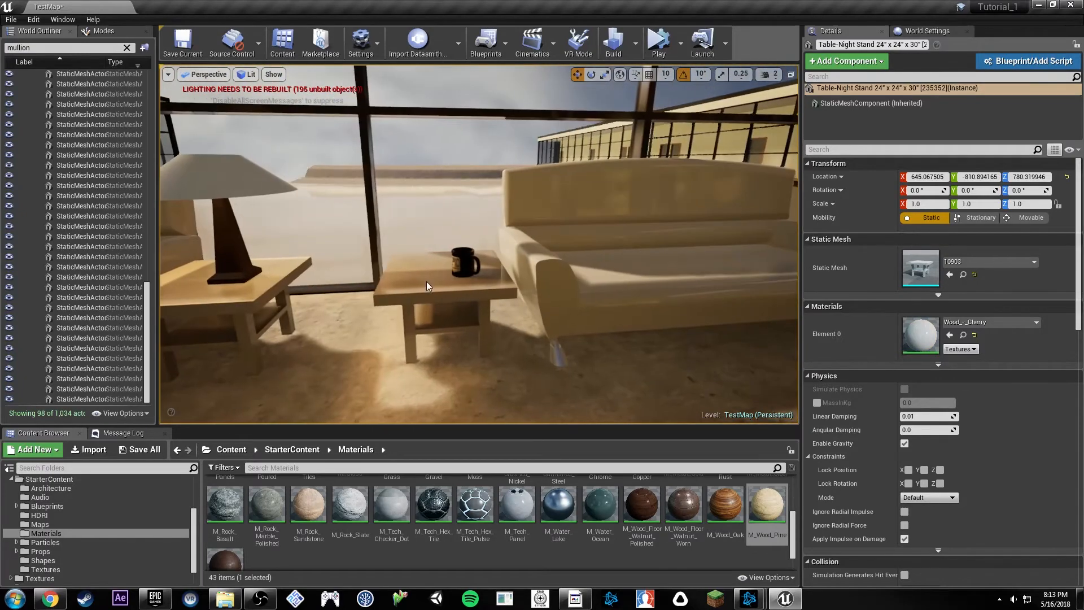
ctrl+click(427, 286)
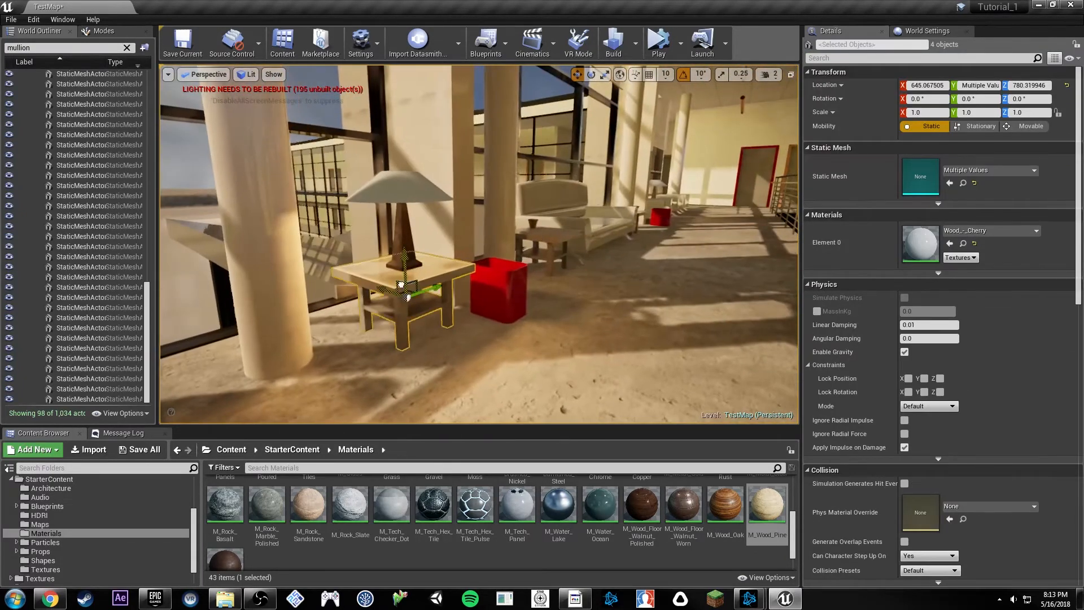
right_drag(406, 277, 508, 268)
ctrl+click(395, 277)
ctrl+click(405, 265)
drag(766, 504, 923, 258)
right_drag(564, 260, 502, 268)
right_drag(599, 268, 623, 269)
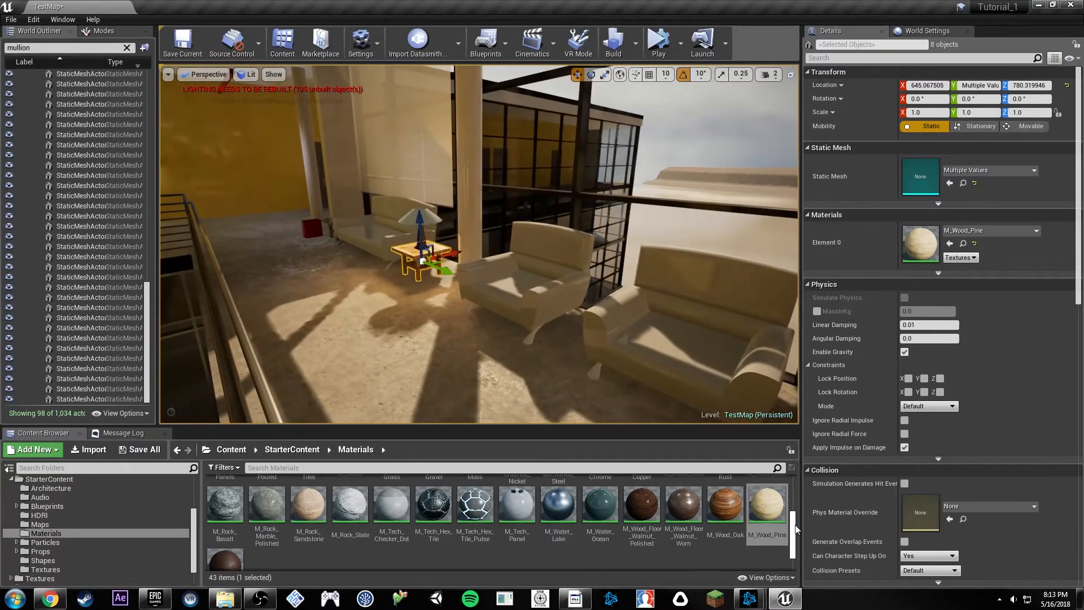
Duplicate the M_Wood_Pine material and name the copy M_Wood_Pine_Datasmith.
right_click(777, 514)
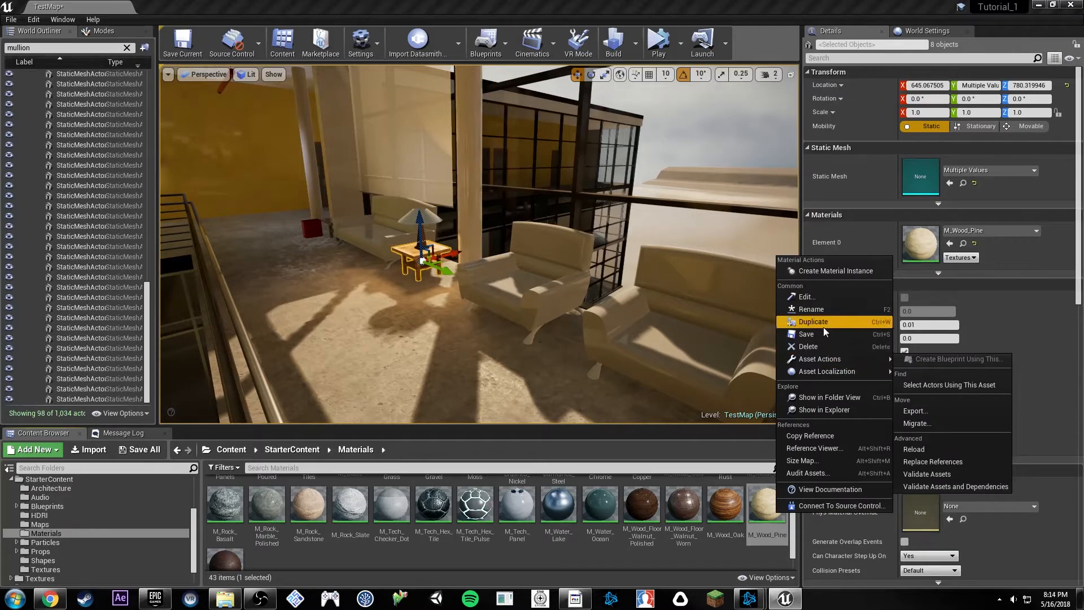
click(824, 323)
key(BackSpace)
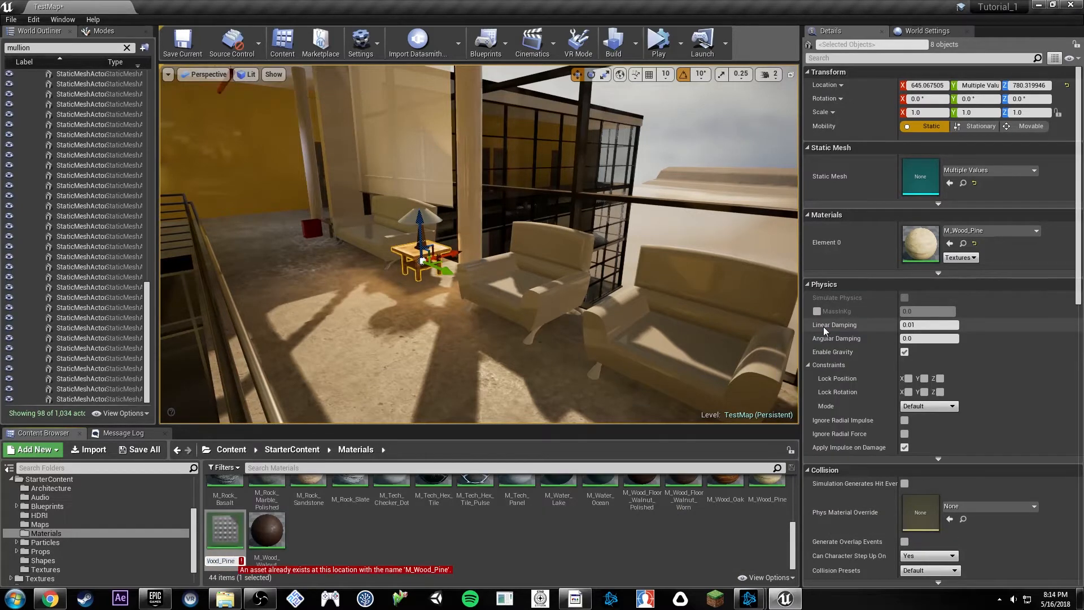
text(_)
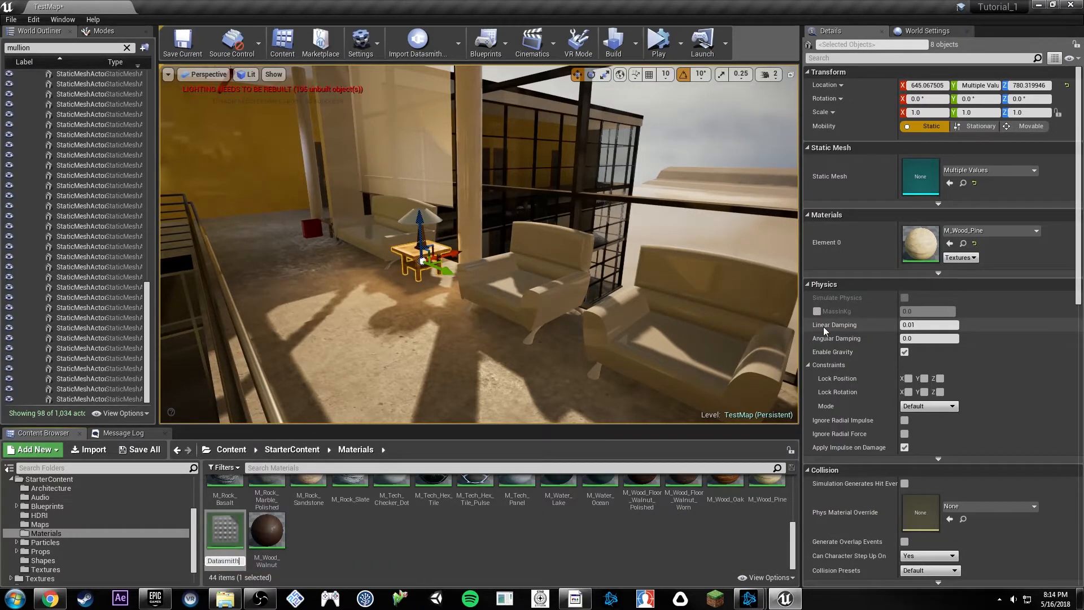
key(Return)
Assign M_Wood_Pine_Datasmith to the selected night stands and move the material into the project's main Materials folder.
drag(224, 531, 964, 214)
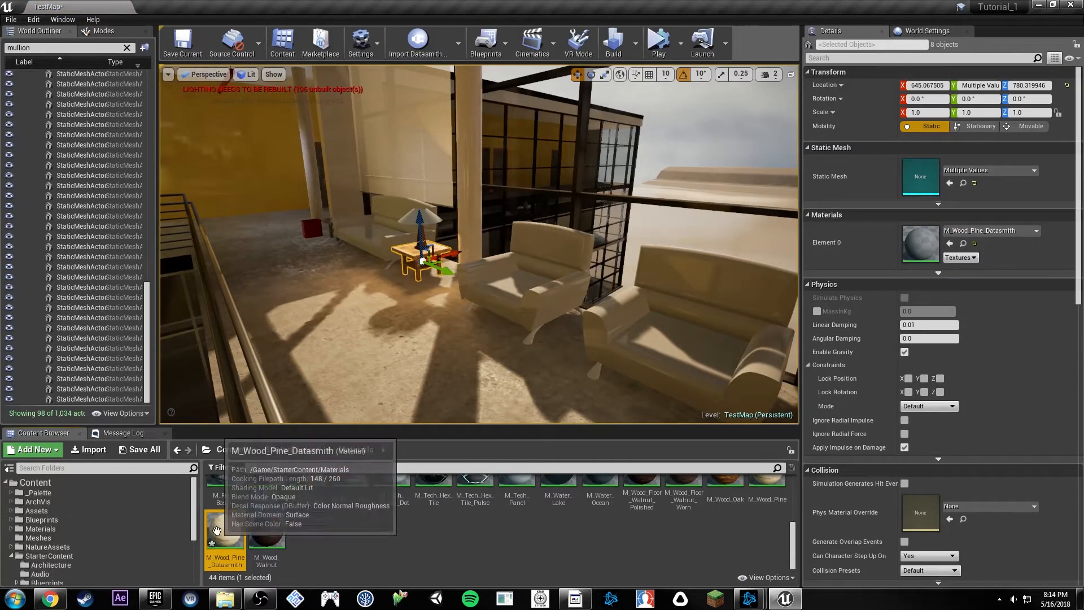
drag(225, 532, 69, 530)
click(107, 557)
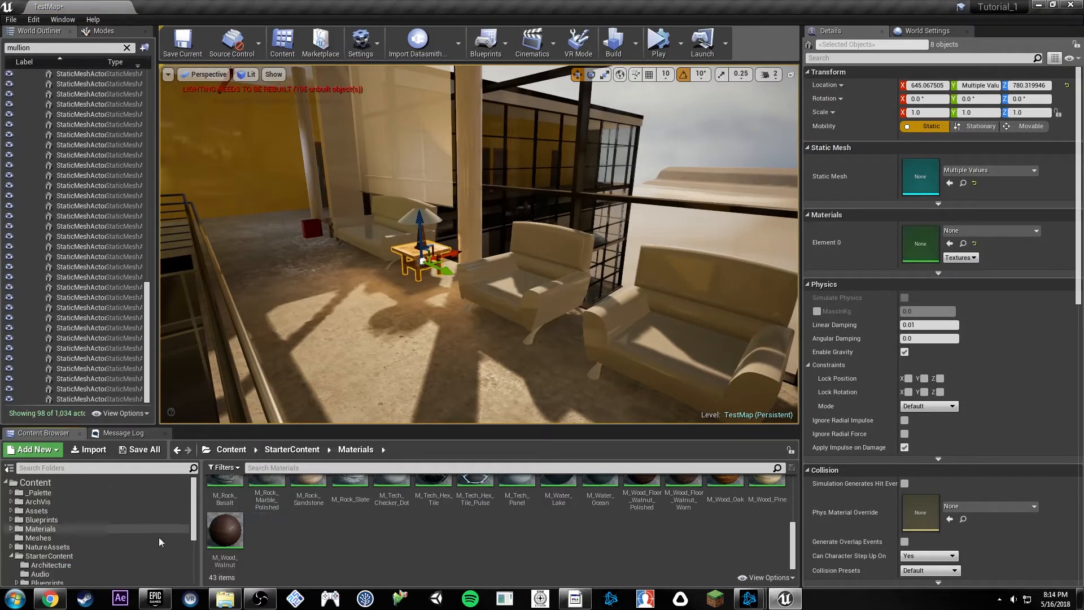
click(114, 528)
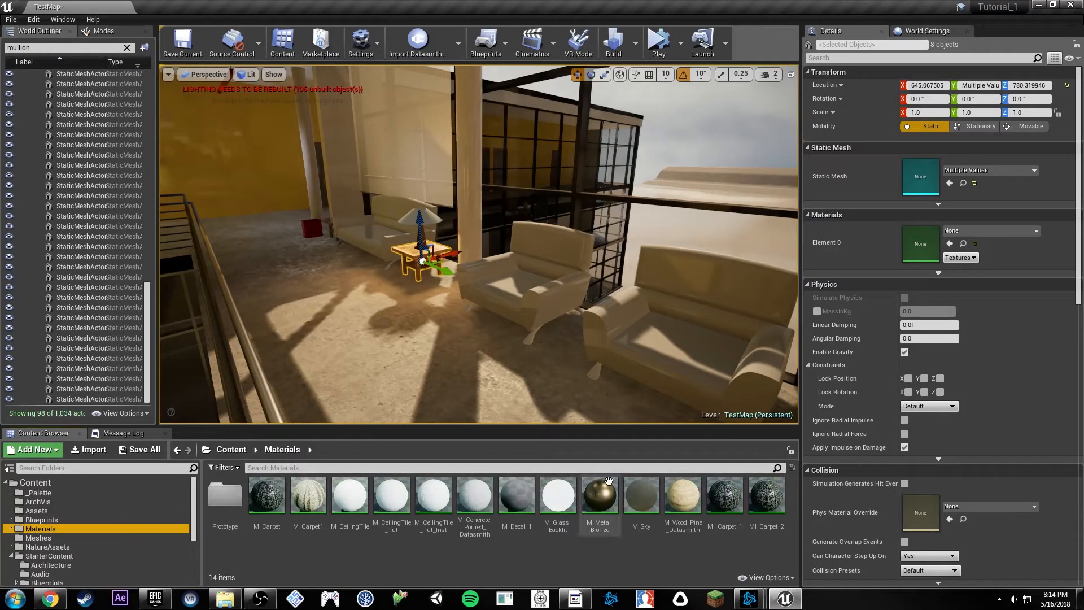
Open M_Wood_Pine_Datasmith for editing, survey its node graph, and place its window beside a close view of the night stand.
double_click(675, 493)
right_drag(464, 218, 787, 340)
scroll(807, 277, down, 3)
right_drag(720, 251, 721, 349)
scroll(706, 345, down, 3)
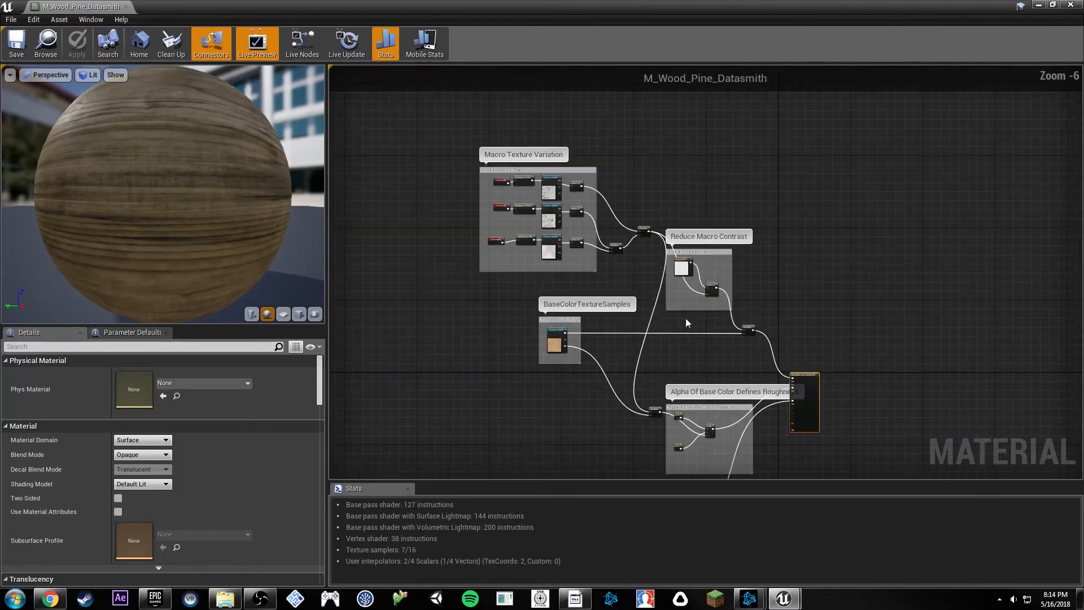
drag(491, 5, 879, 84)
key(w)
mouse_move(393, 241)
right_down()
mouse_move(418, 241)
mouse_move(405, 240)
right_up()
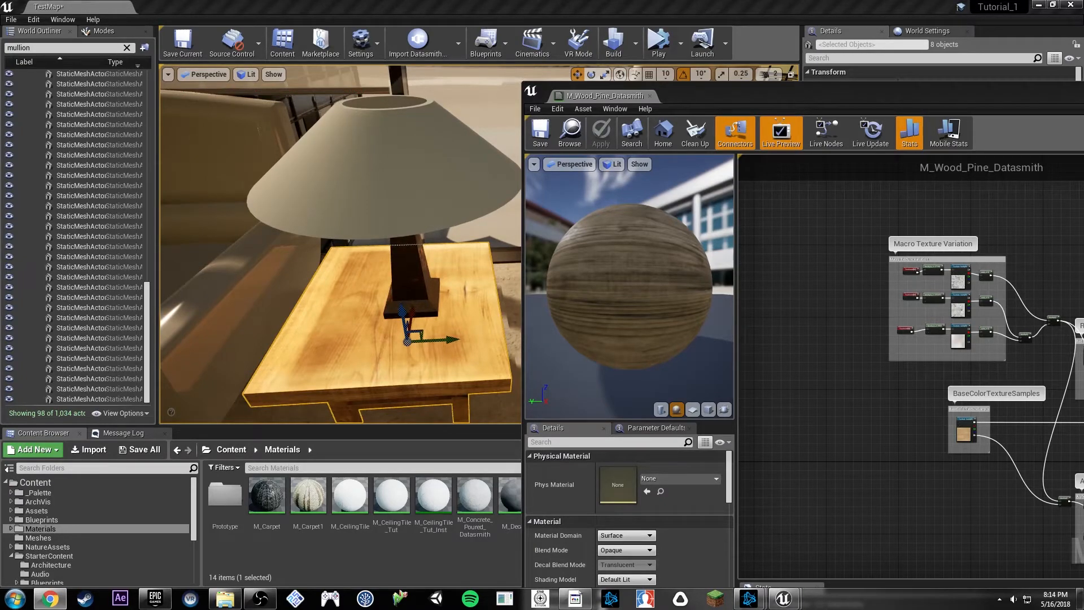
Switch to Chrome, view image results for "cherry wood table" as colour reference, and move the browser out of the way.
click(49, 598)
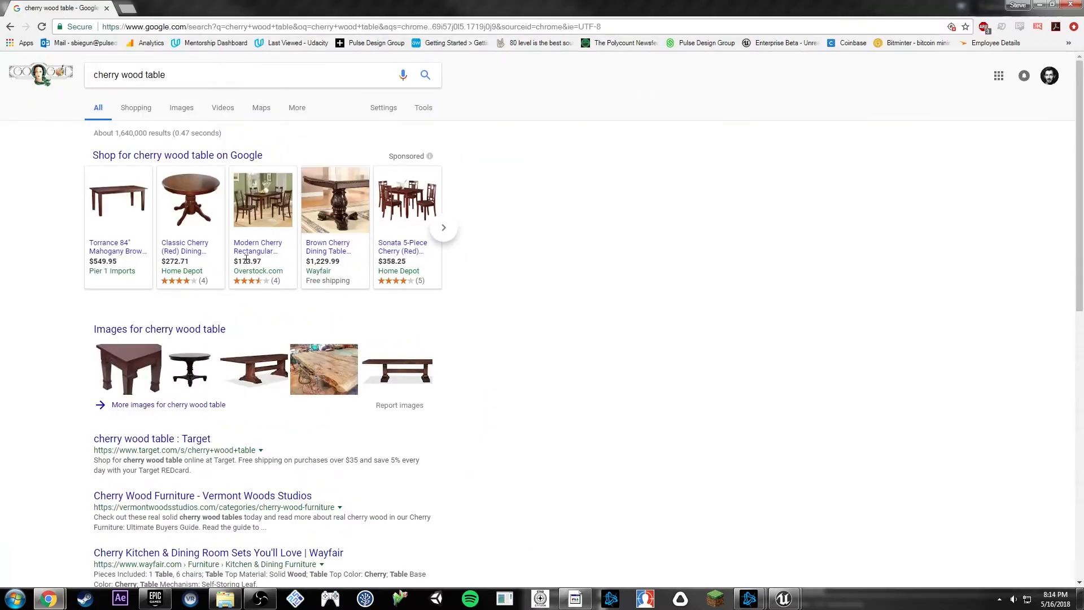
click(182, 108)
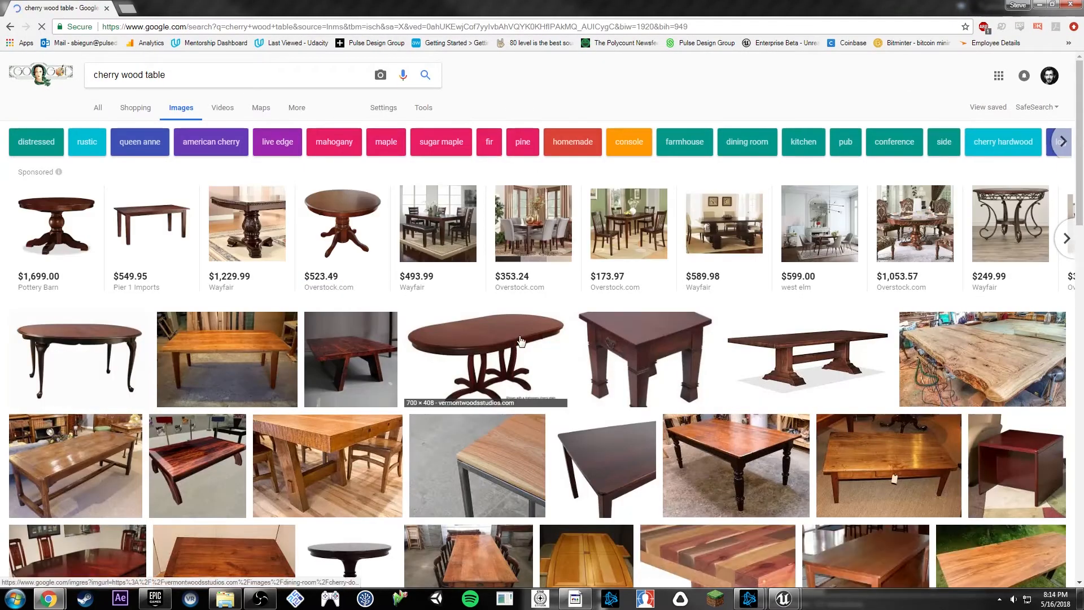
click(612, 445)
scroll(317, 283, up, 4)
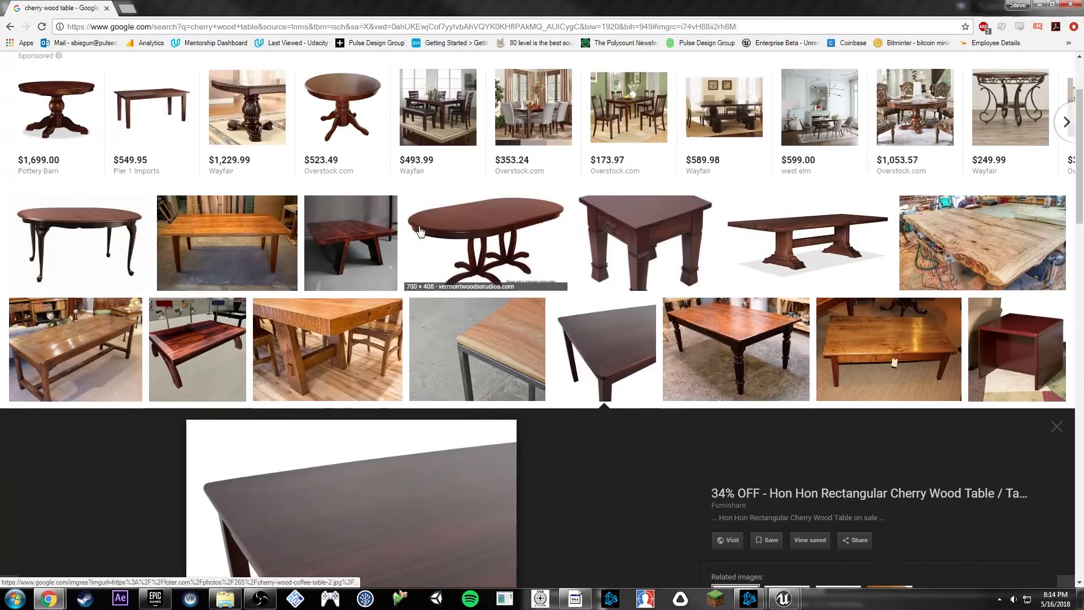
click(428, 232)
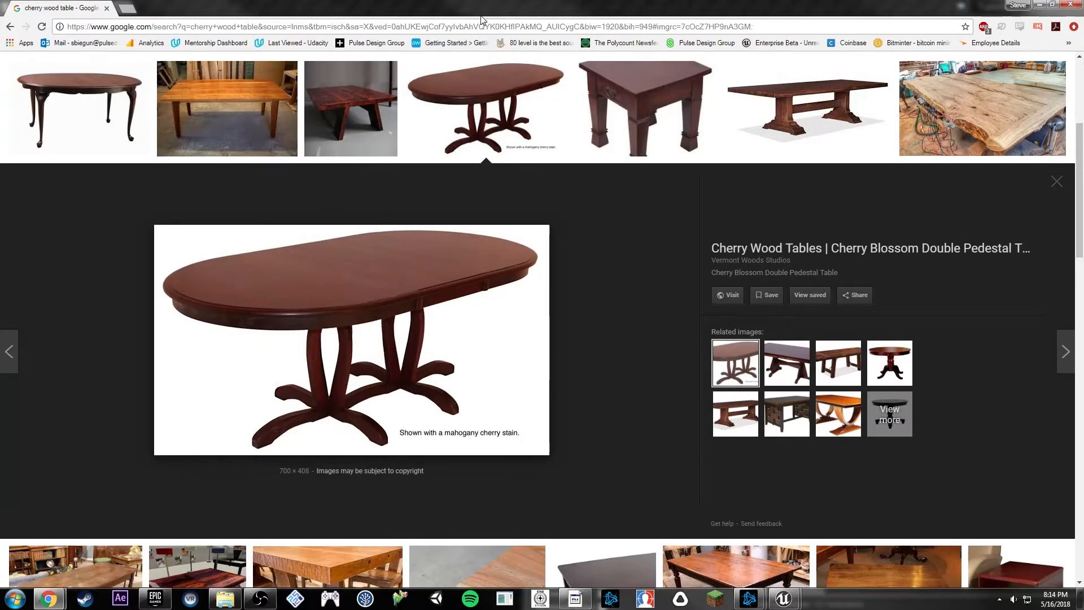
drag(482, 8, 1083, 136)
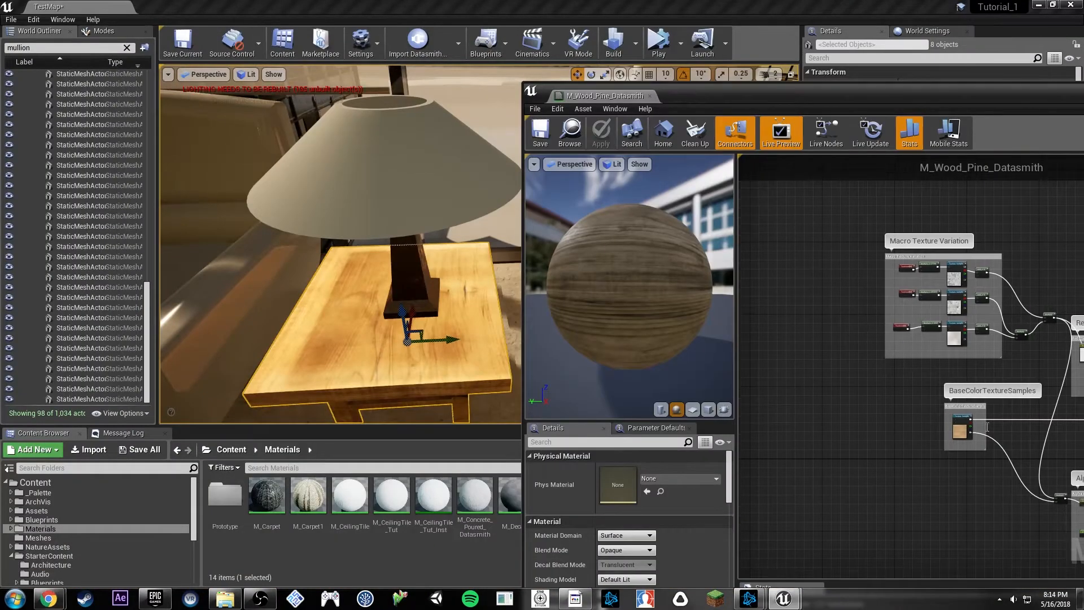
Select the BaseColorTextureSamples texture node and locate its T_Wood_Pine_D texture among the project assets.
right_drag(964, 434, 859, 340)
scroll(858, 340, up, 4)
scroll(853, 335, up, 1)
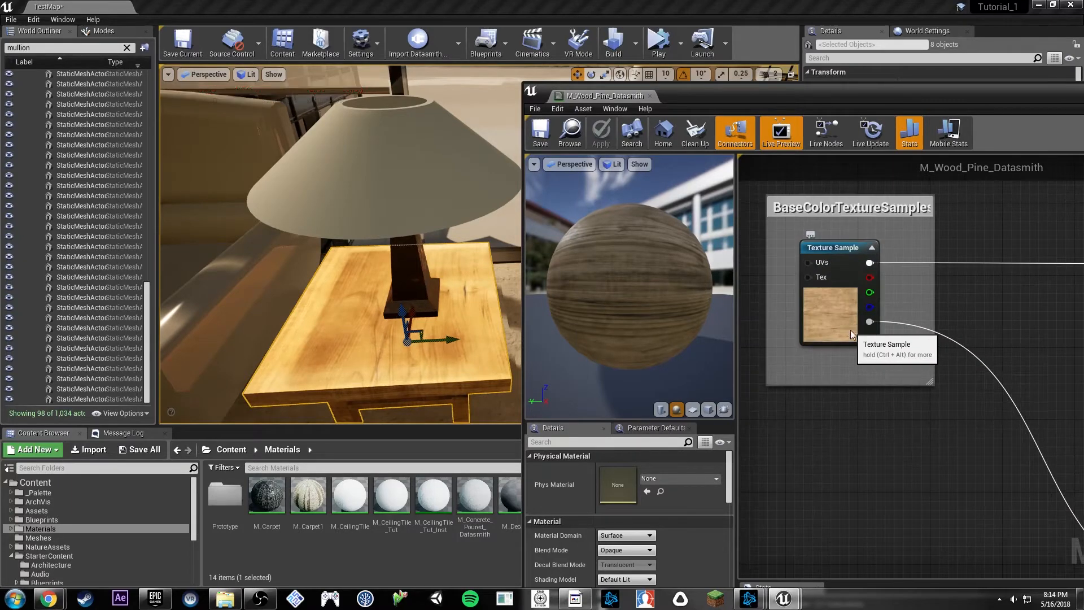
click(850, 330)
click(663, 581)
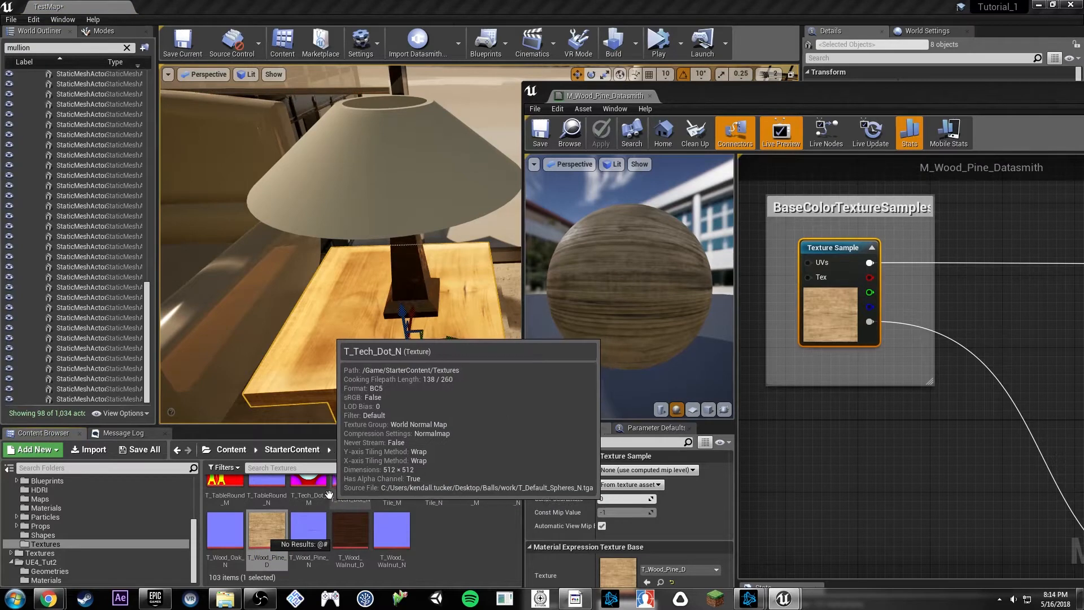
Duplicate the T_Wood_Pine_D texture as T_Wood_Cherry_D and shift the material editor window aside to uncover the assets.
key(ctrl+w)
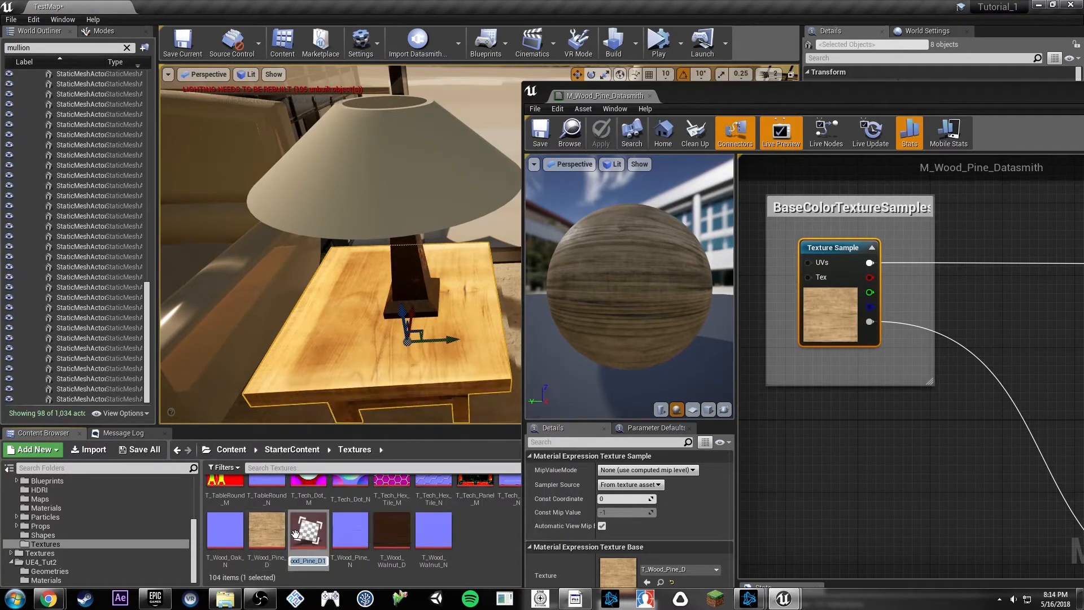
key(Right)
key(BackSpace)
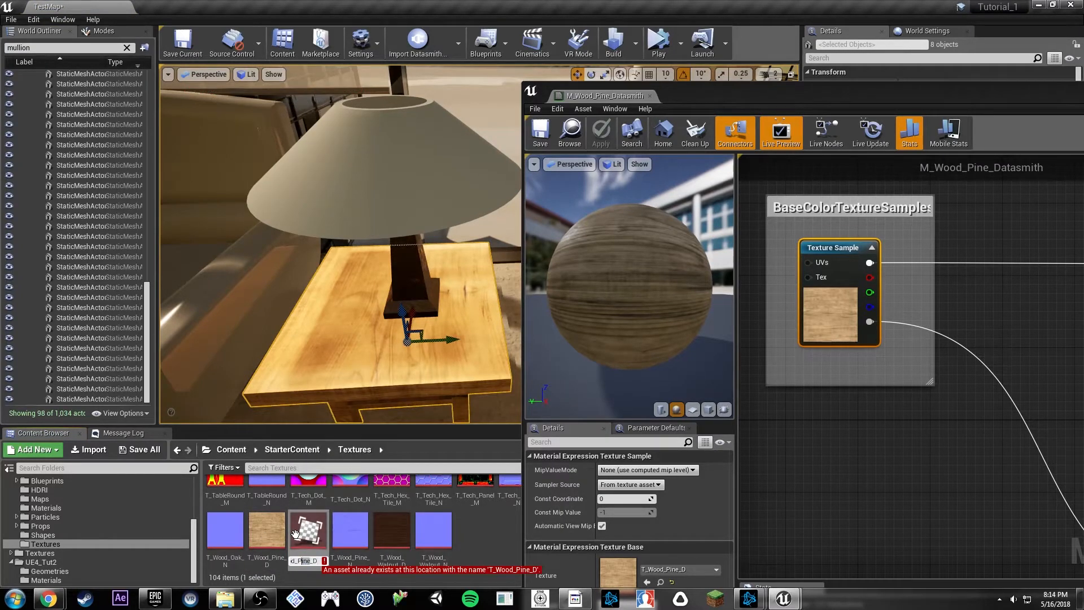
key(shift+Left)
text(Maple)
key(Return)
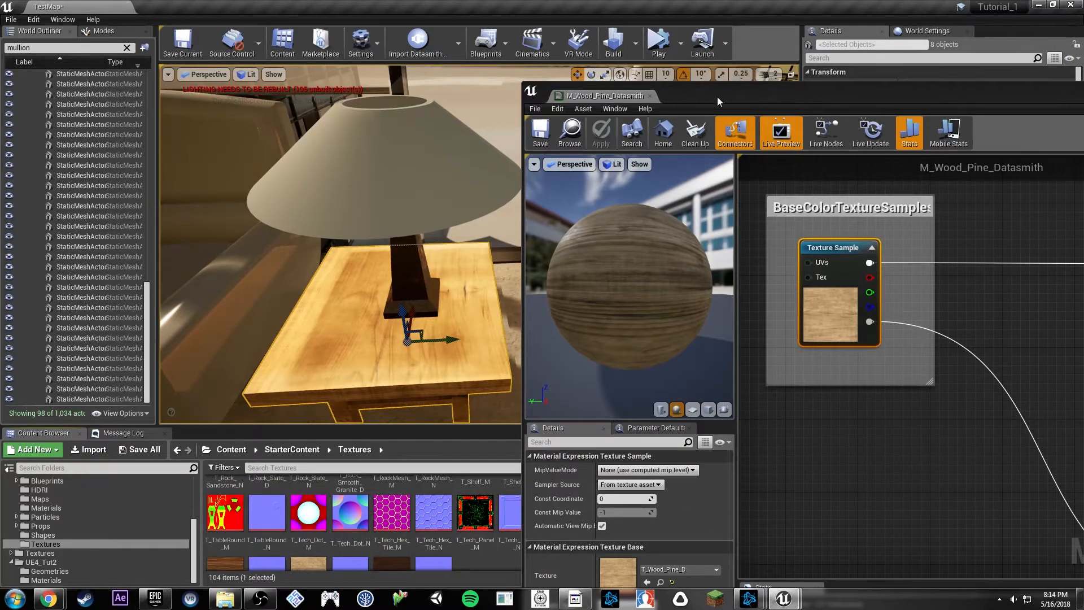
drag(717, 96, 977, 91)
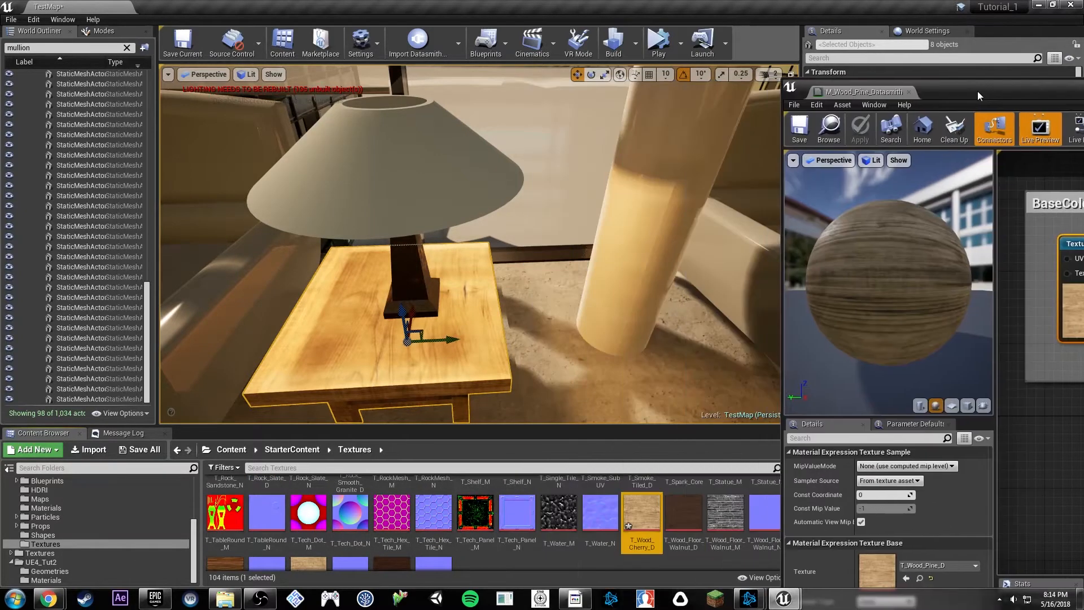
Move T_Wood_Cherry_D into the Content/Textures folder and assign it to the BaseColorTextureSamples texture node.
drag(641, 515, 49, 554)
click(90, 547)
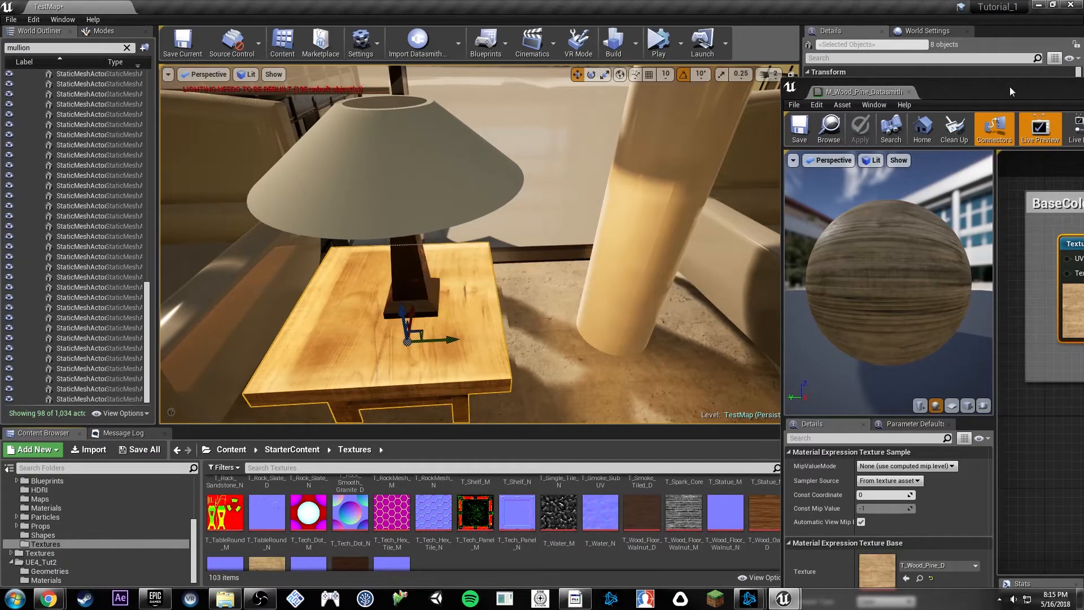
drag(1011, 92, 898, 77)
click(55, 552)
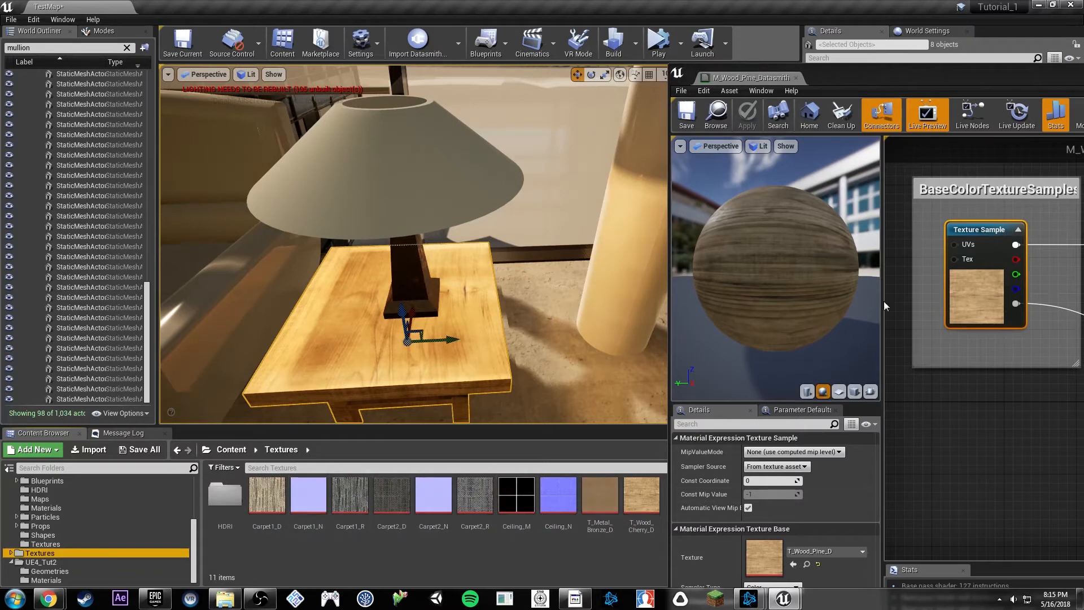
mouse_move(827, 83)
mouse_down()
mouse_move(874, 80)
mouse_move(833, 73)
mouse_up()
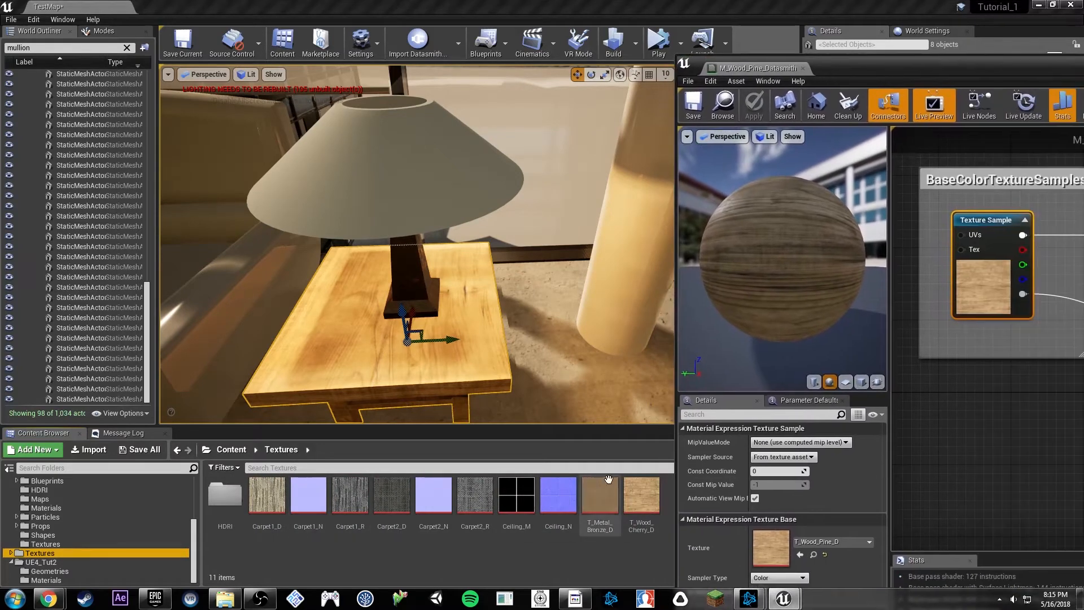
drag(642, 497, 778, 550)
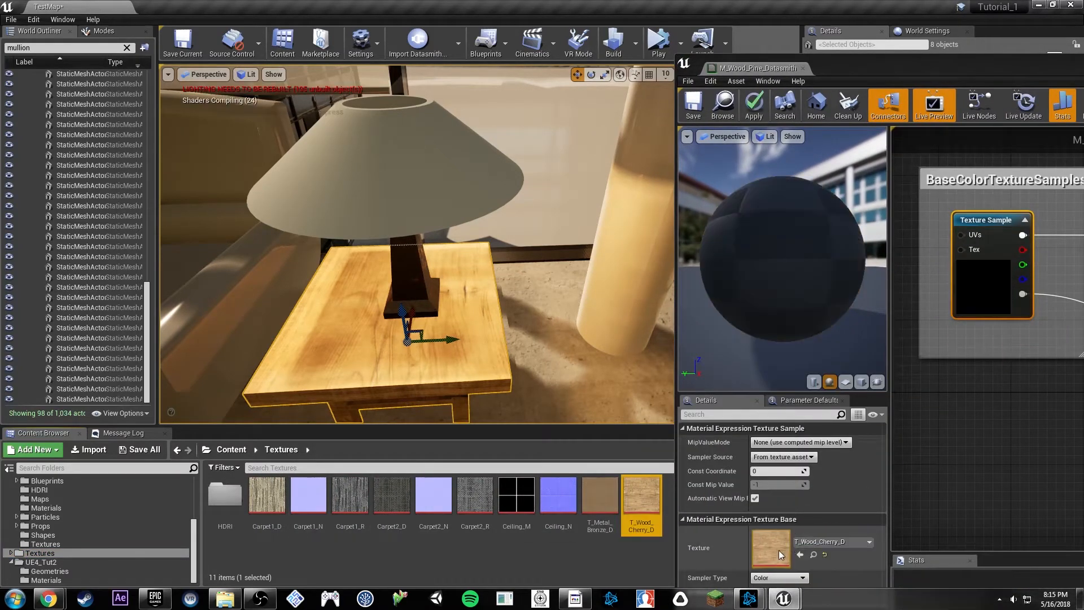
Open T_Wood_Cherry_D for editing, hide its alpha channel, and frame the whole texture beside the night stand view.
double_click(788, 544)
drag(957, 72, 561, 43)
click(297, 103)
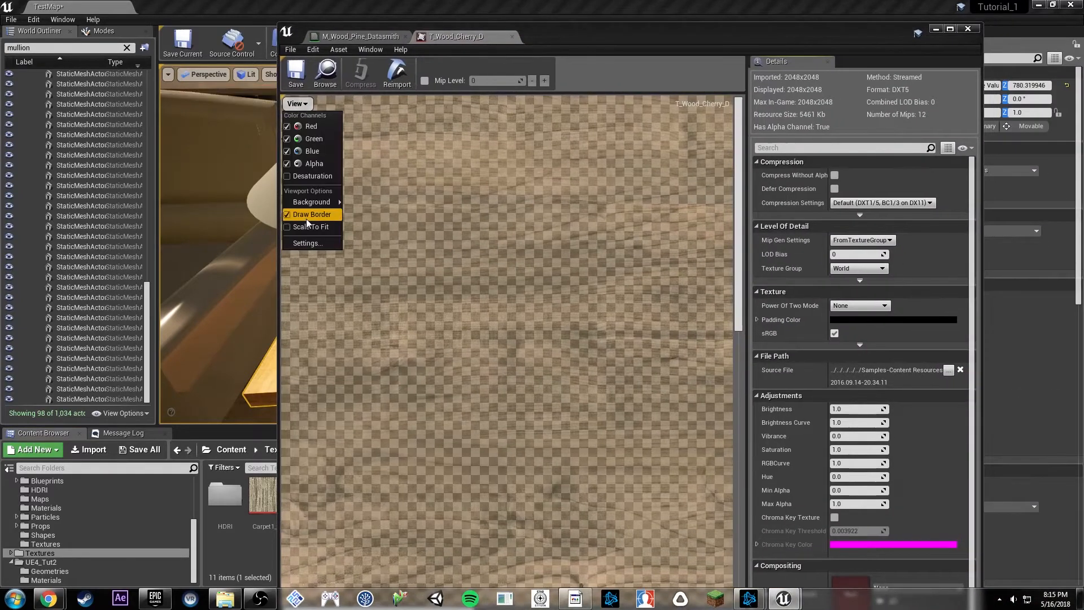
click(311, 164)
scroll(498, 253, down, 3)
scroll(503, 255, up, 3)
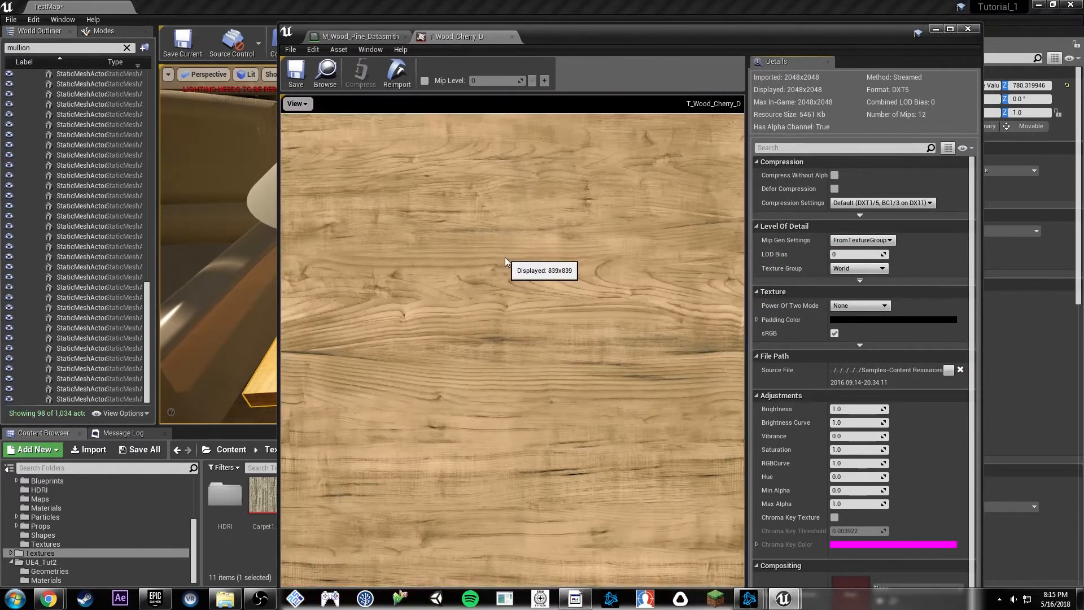
scroll(505, 257, down, 3)
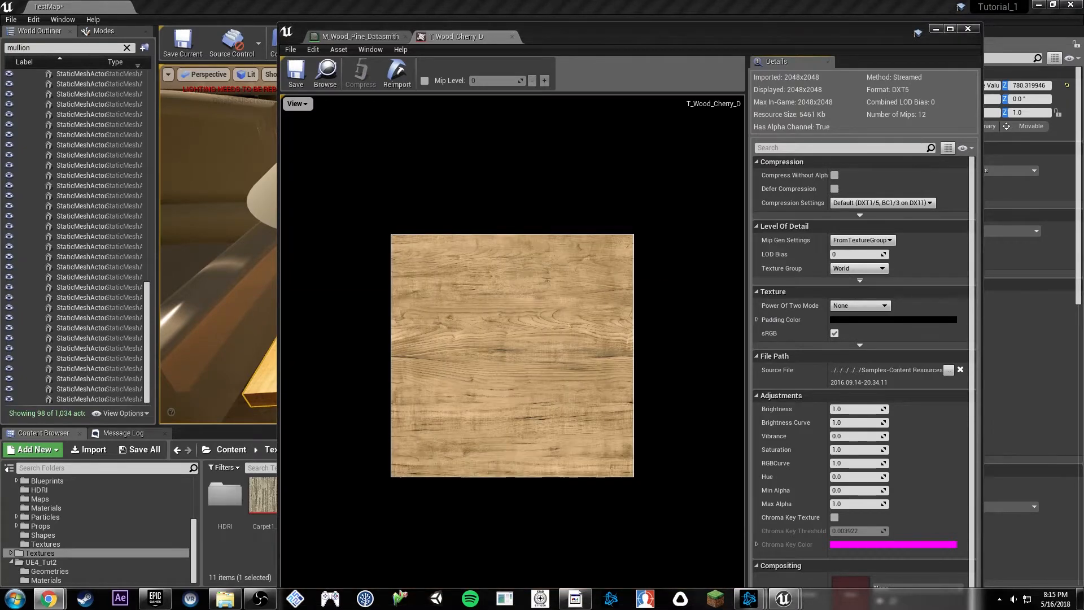
mouse_move(1083, 25)
mouse_down()
mouse_move(945, 30)
mouse_move(1083, 34)
mouse_move(1083, 46)
mouse_up()
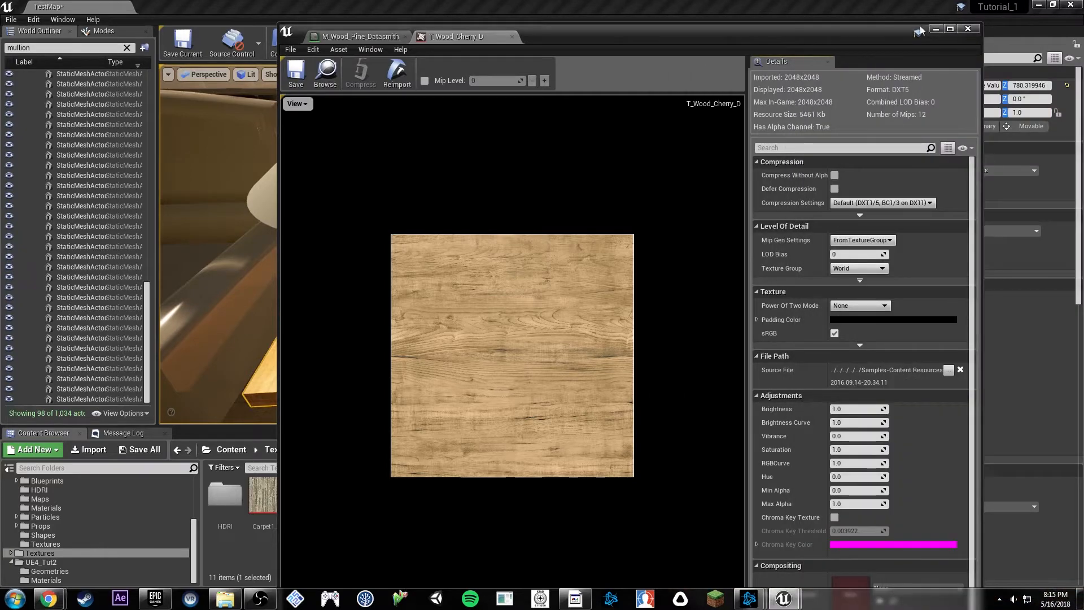
drag(733, 40, 929, 29)
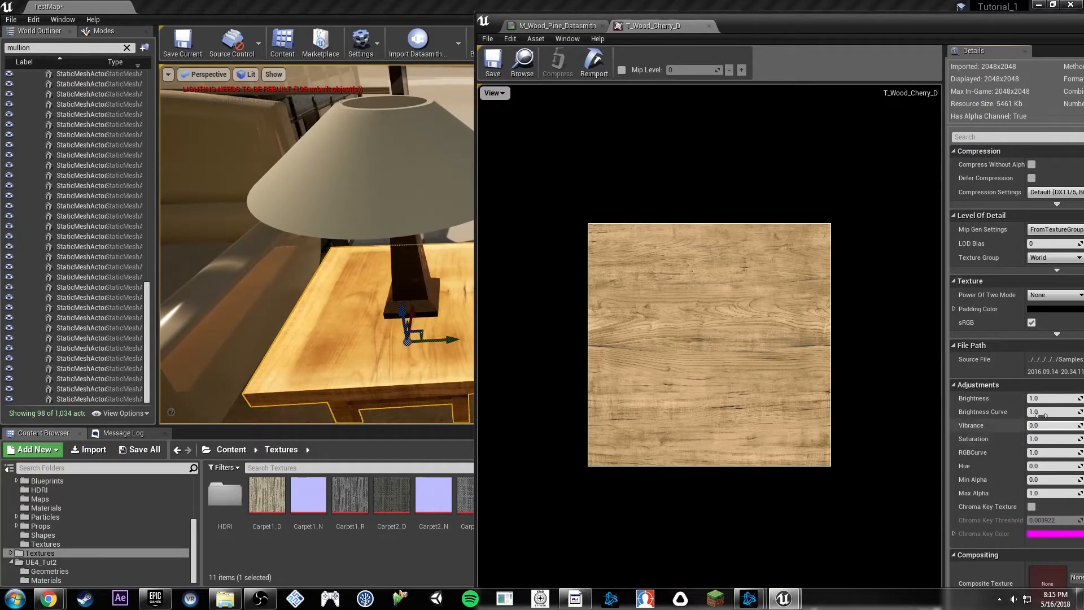
Set the cherry texture's Brightness Curve to about 1.26 and its Brightness to about 0.5.
drag(1056, 415, 1070, 415)
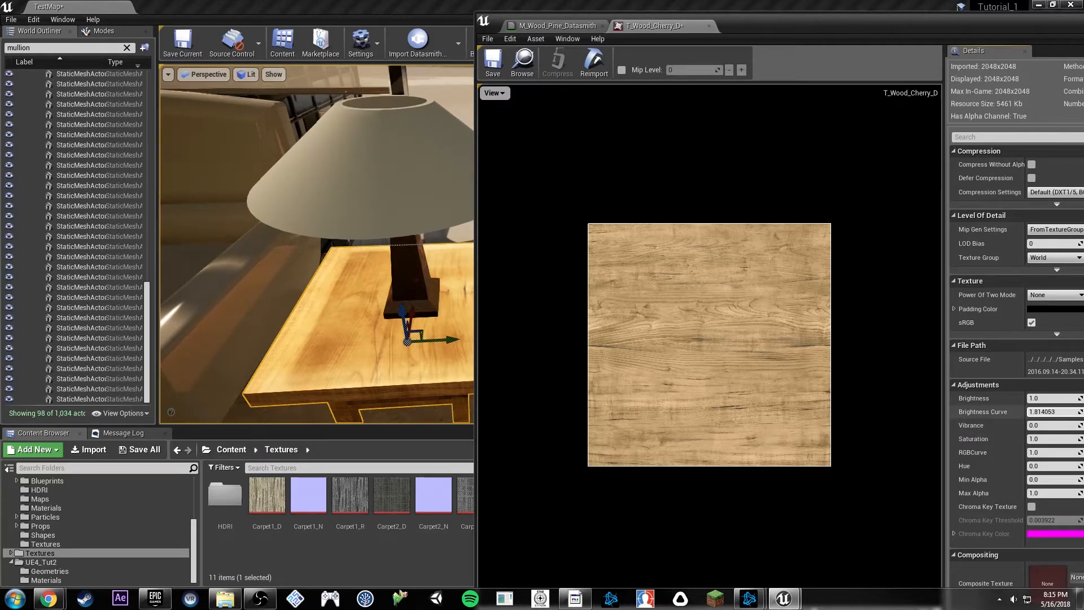
drag(1070, 415, 1044, 414)
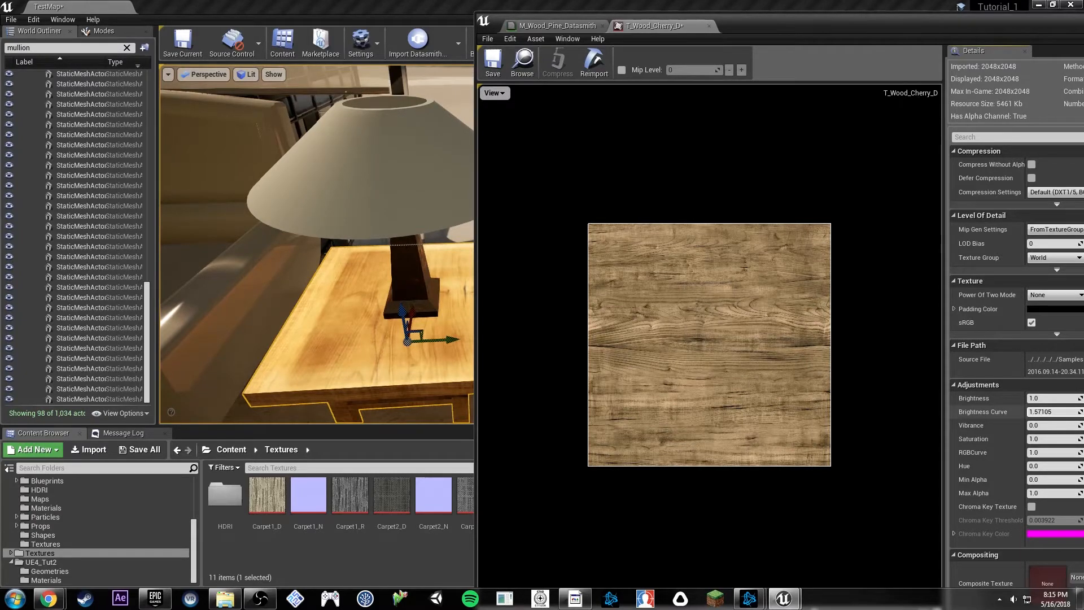
drag(1045, 415, 1043, 415)
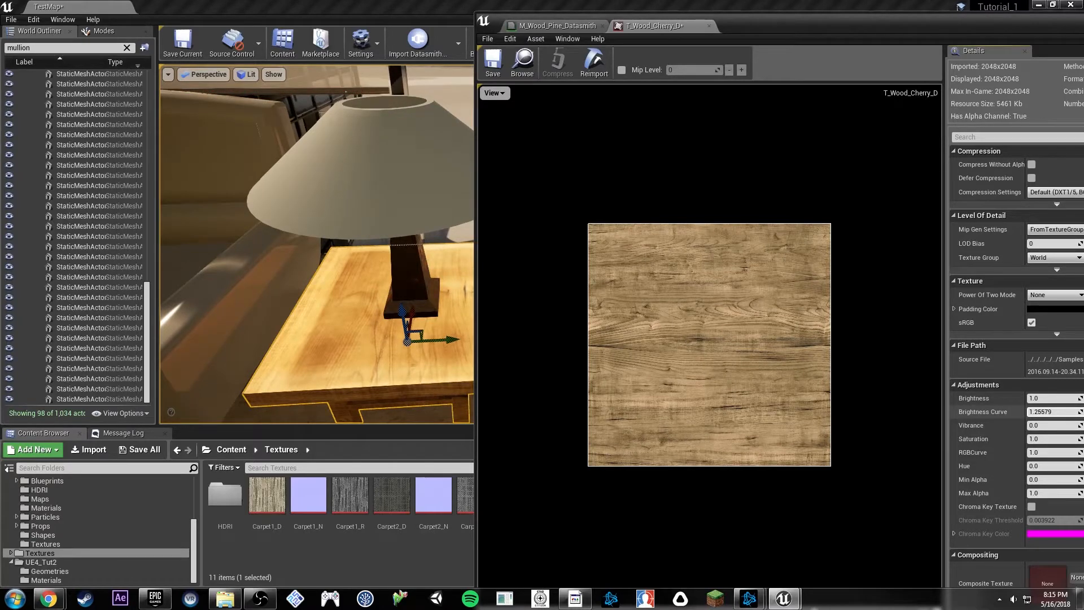
drag(1044, 398, 1034, 398)
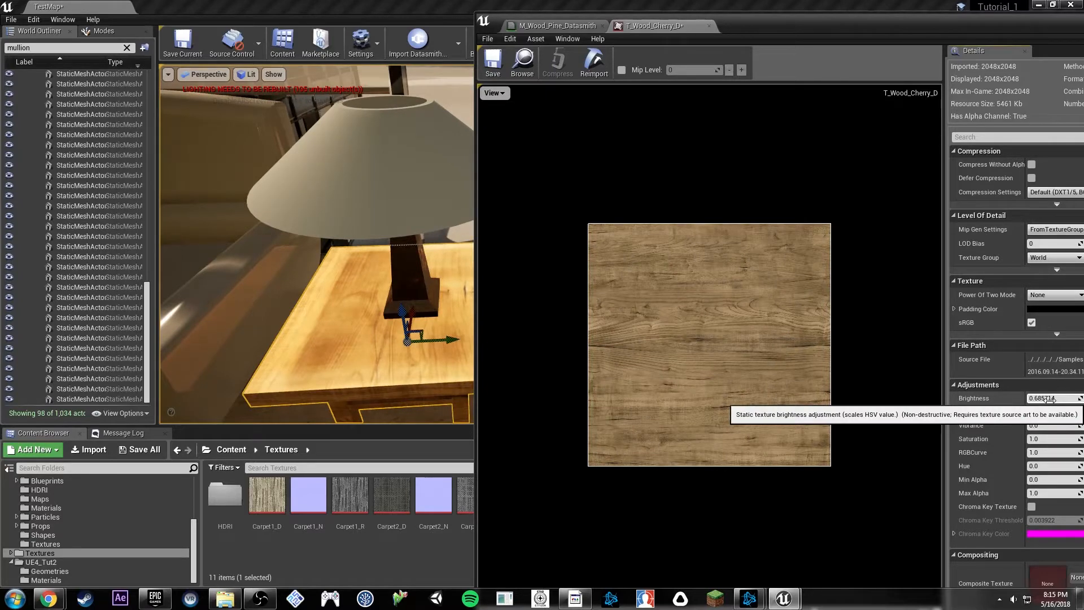
drag(1049, 398, 1046, 399)
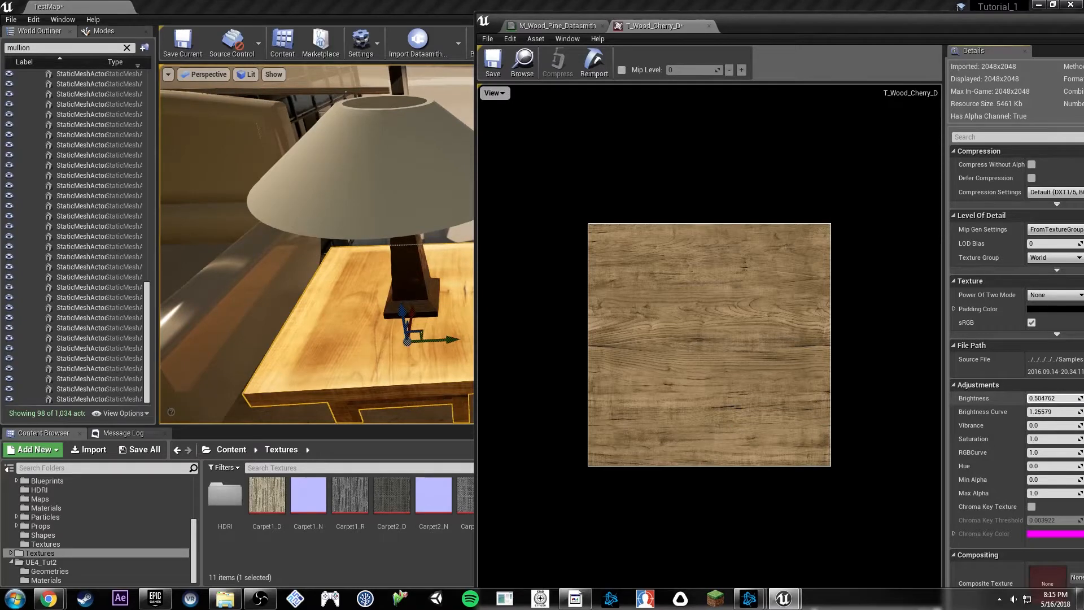
Set the cherry texture's Saturation to about 1.5 and its Hue to about 343 for a reddish brown.
drag(1049, 439, 1061, 439)
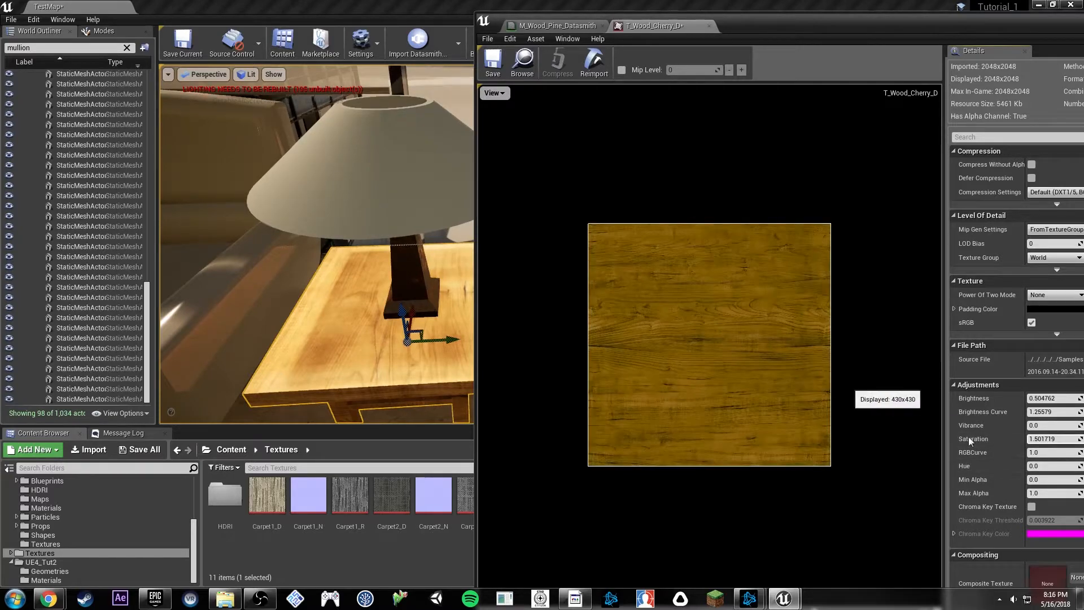
drag(1048, 465, 1062, 466)
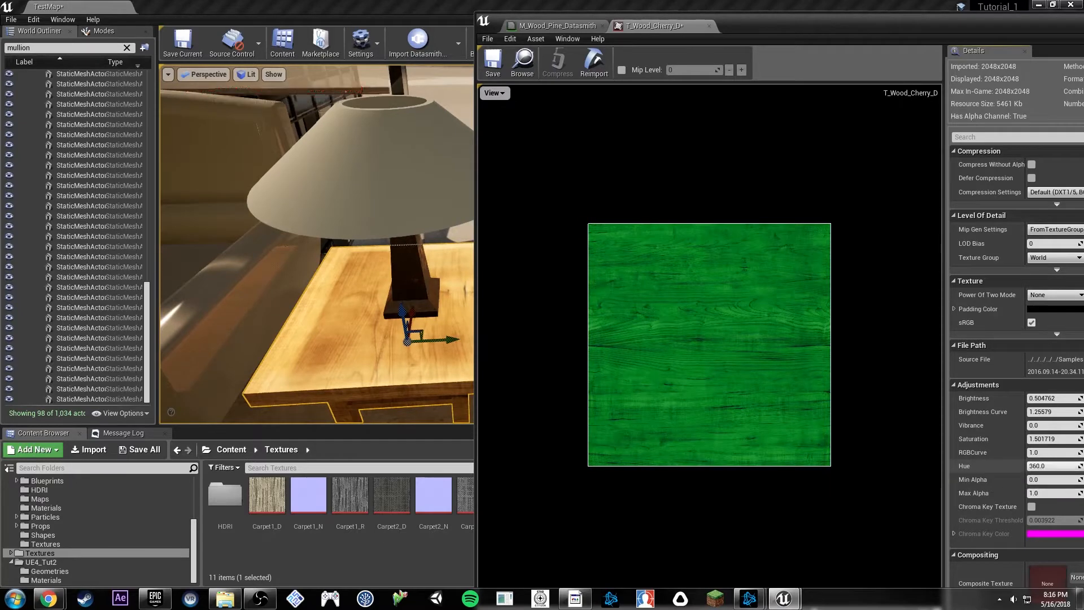
mouse_move(1042, 466)
mouse_down()
mouse_move(1075, 466)
mouse_move(1064, 466)
mouse_up()
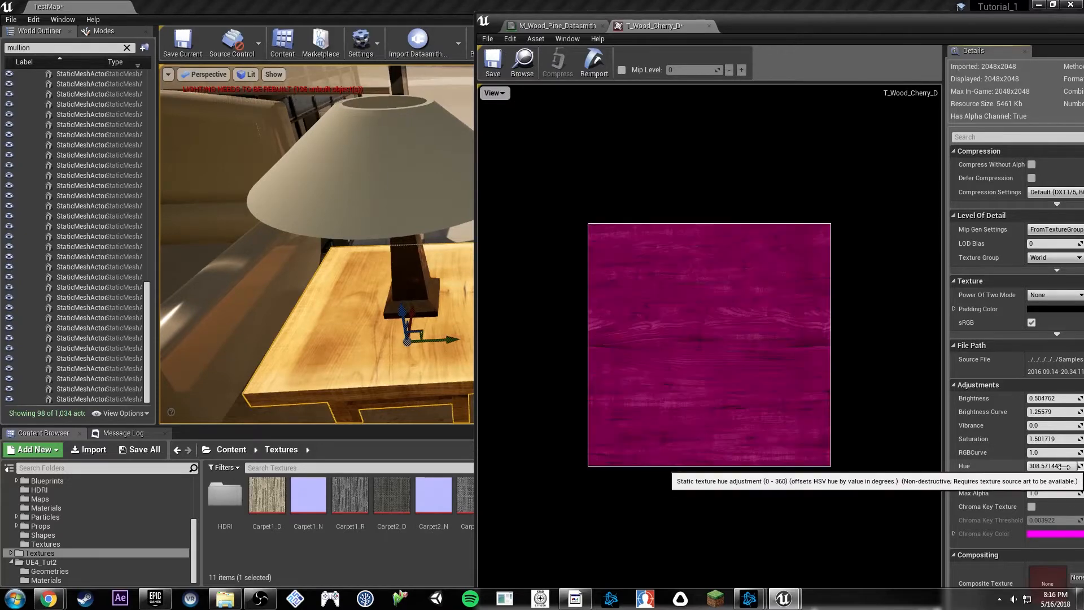
drag(1076, 466, 1070, 467)
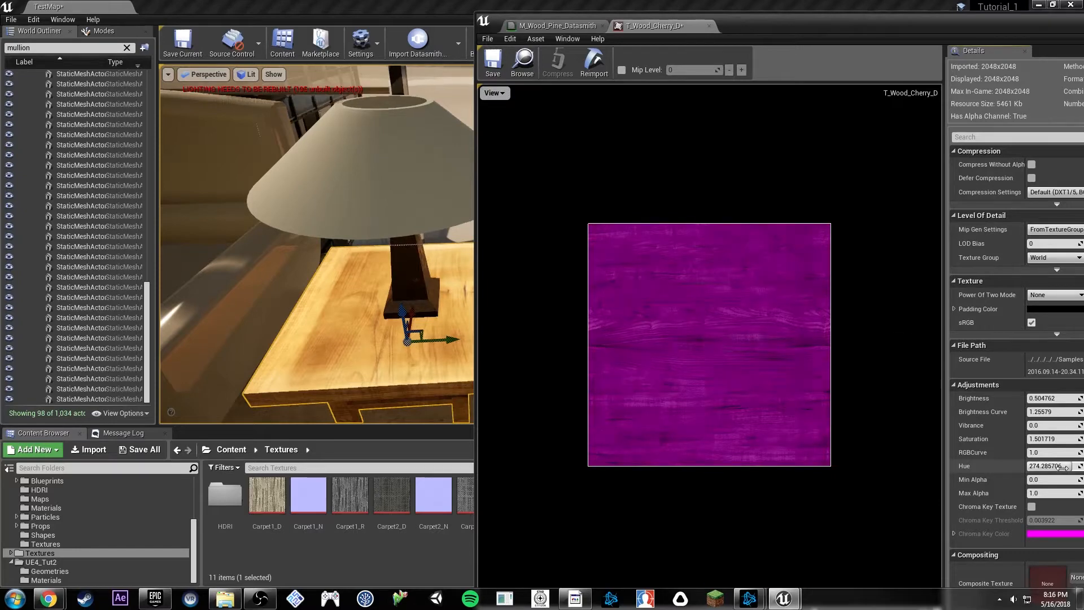
mouse_move(1071, 466)
mouse_down()
mouse_move(1083, 466)
mouse_move(1074, 467)
mouse_up()
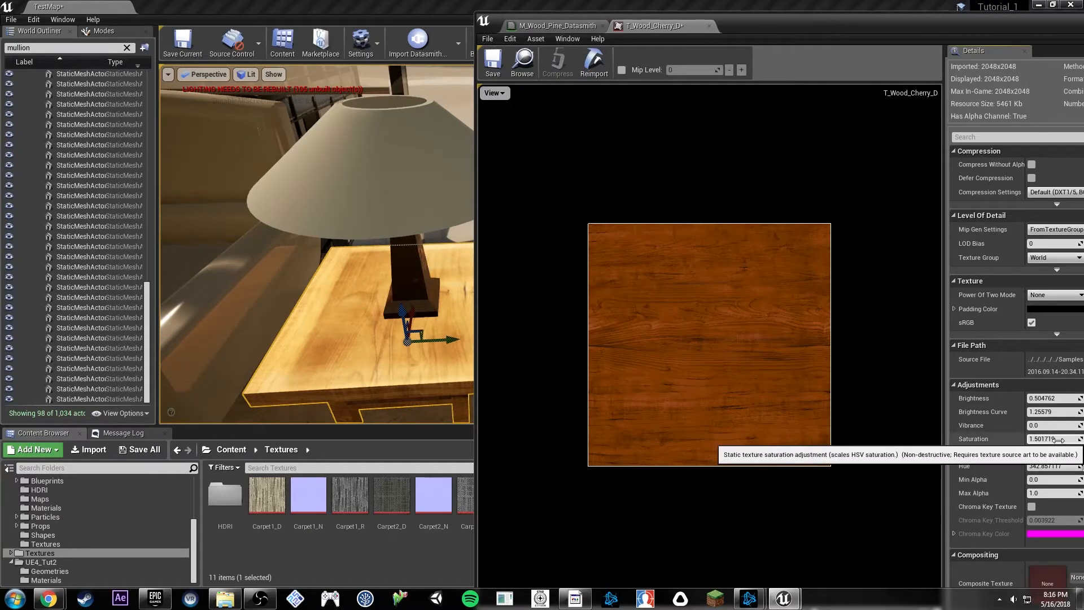
Reduce the cherry texture's Saturation to about 1.27 and darken its Brightness to about 0.10.
drag(1058, 439, 1049, 440)
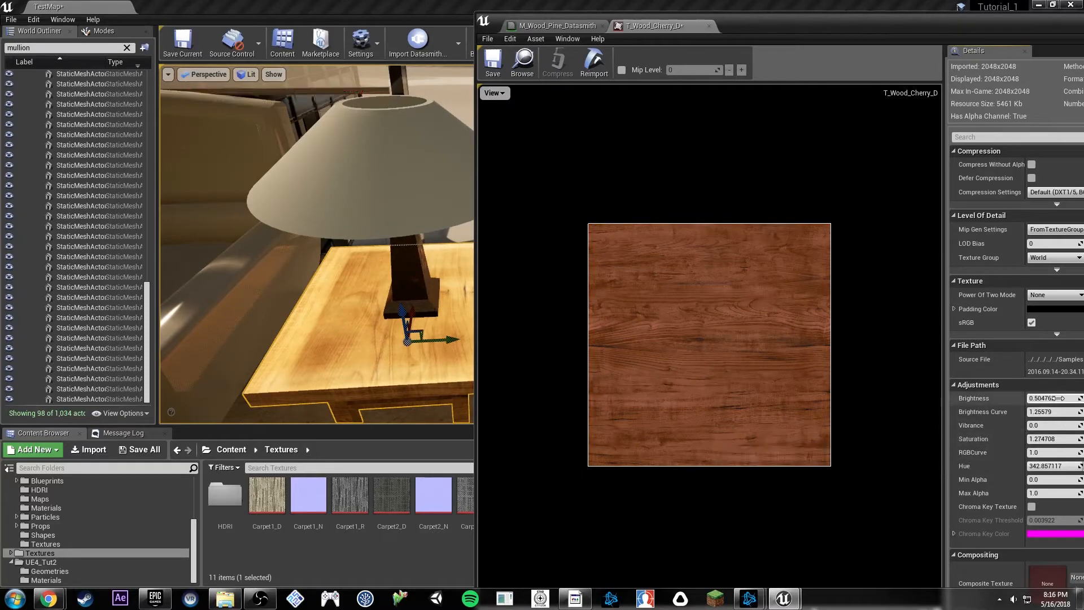
drag(1057, 398, 1042, 398)
drag(1042, 399, 1036, 399)
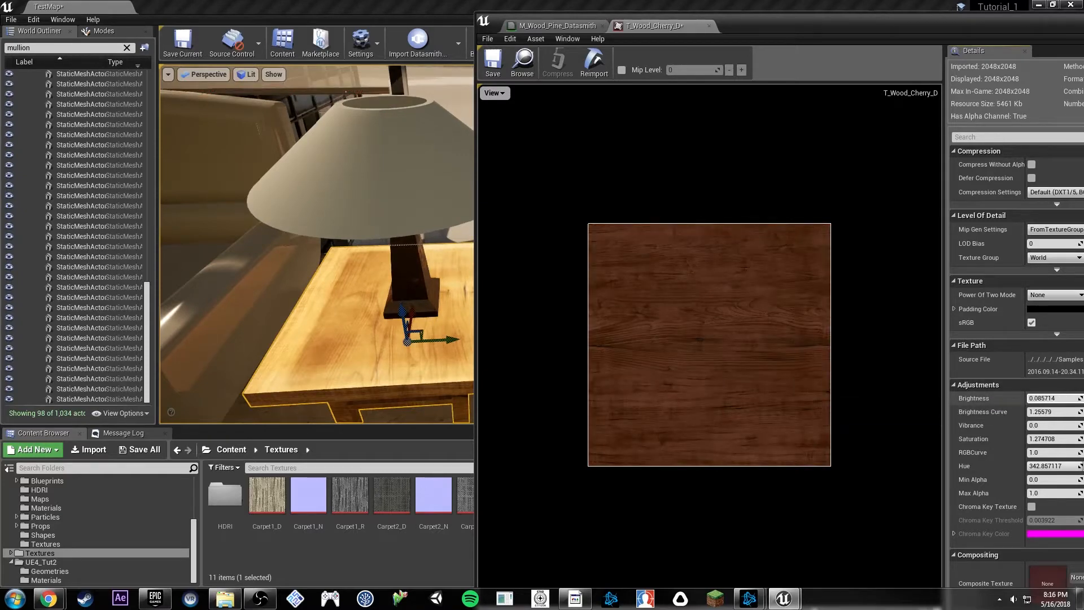
drag(1035, 398, 1037, 398)
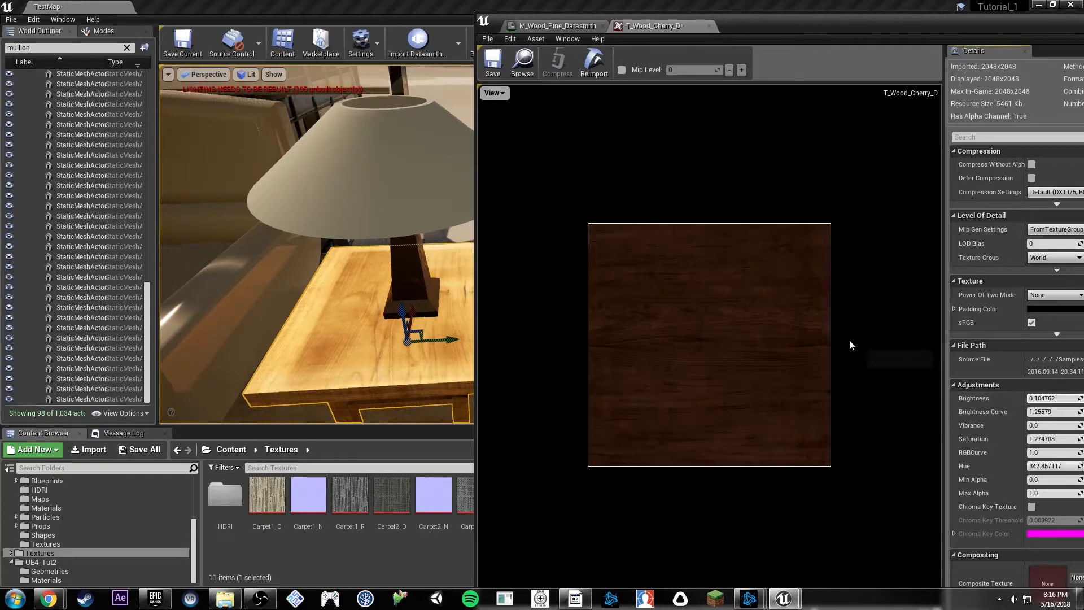
Adjust the cherry texture's Saturation to about 1.41 and set its Hue to 335.
drag(1051, 439, 1061, 439)
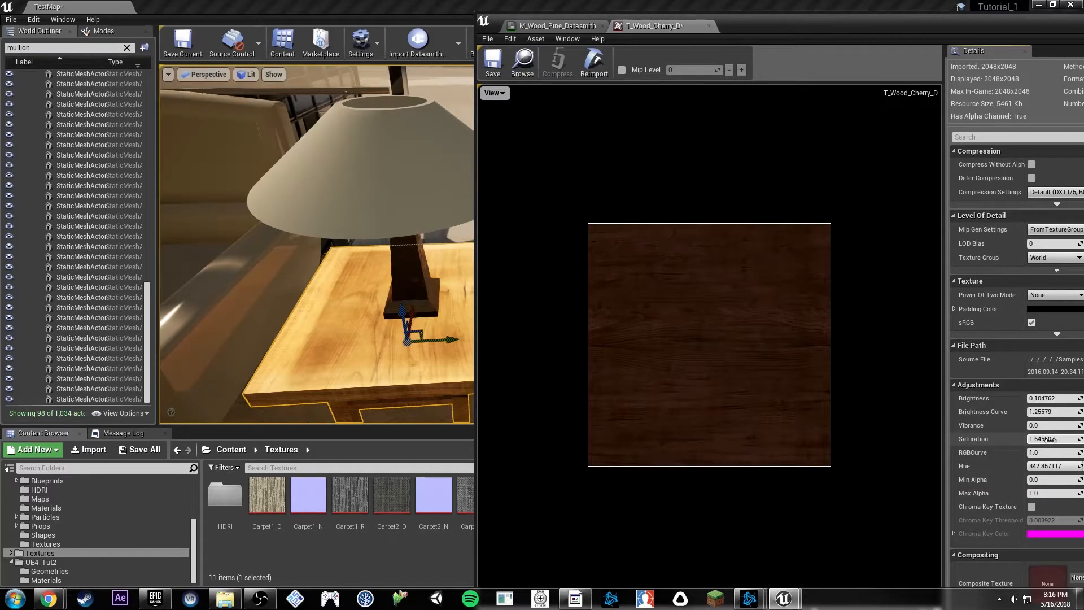
drag(1051, 439, 1039, 438)
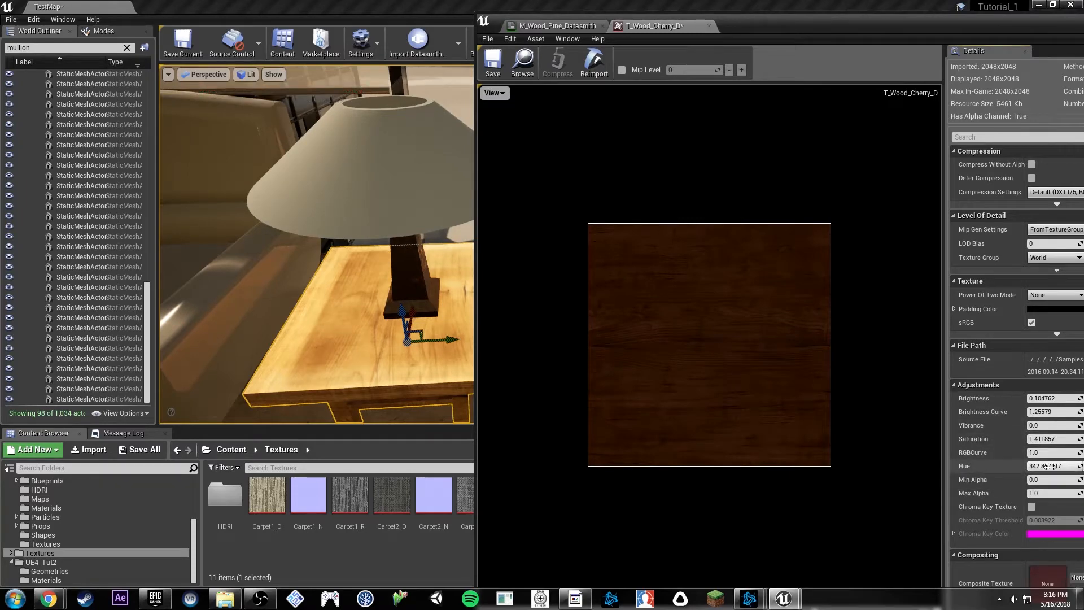
drag(1050, 466, 1052, 466)
click(1049, 465)
text(335)
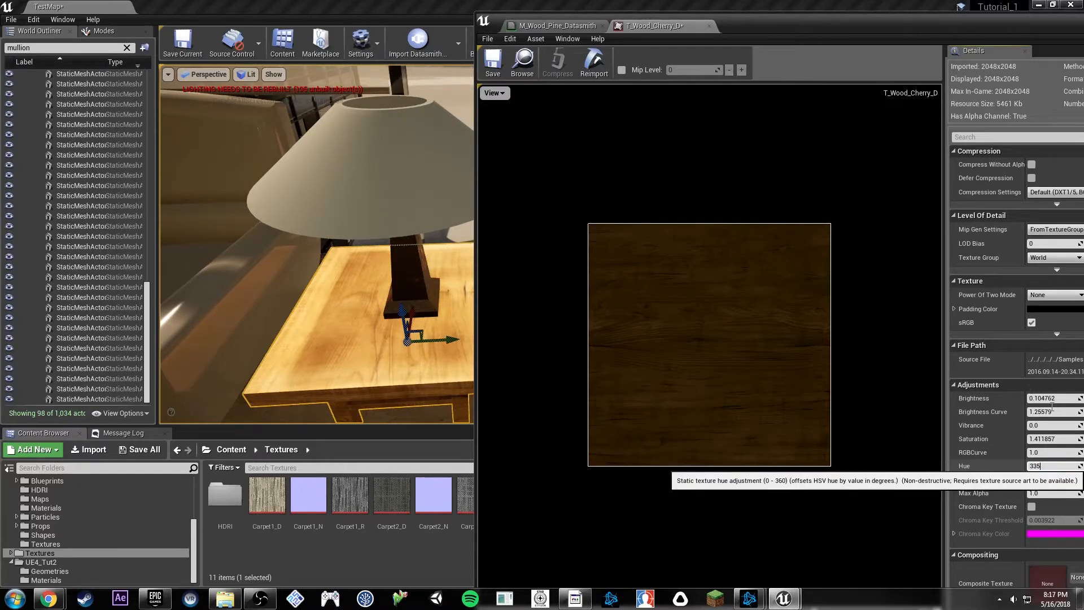
key(Return)
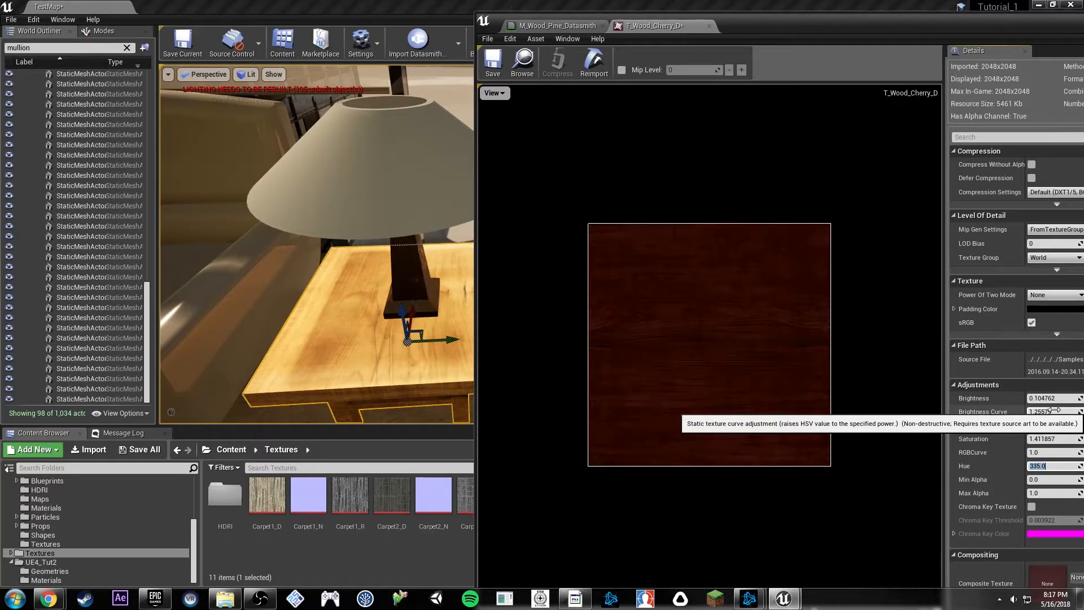
Try a Saturation of about 2 on the cherry texture and settle on 1.3.
click(1053, 438)
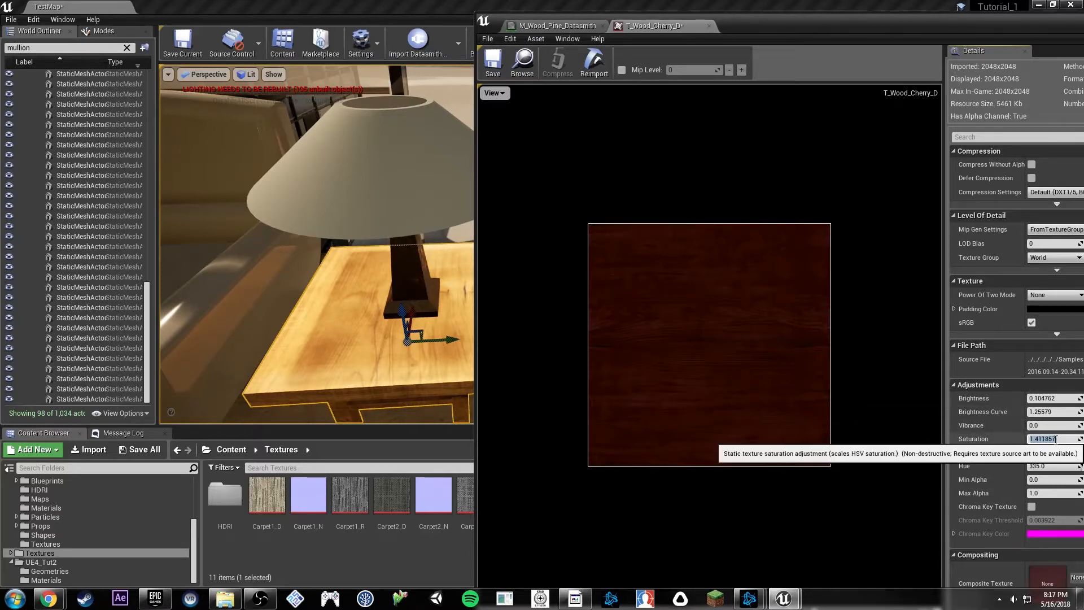
text(2.)
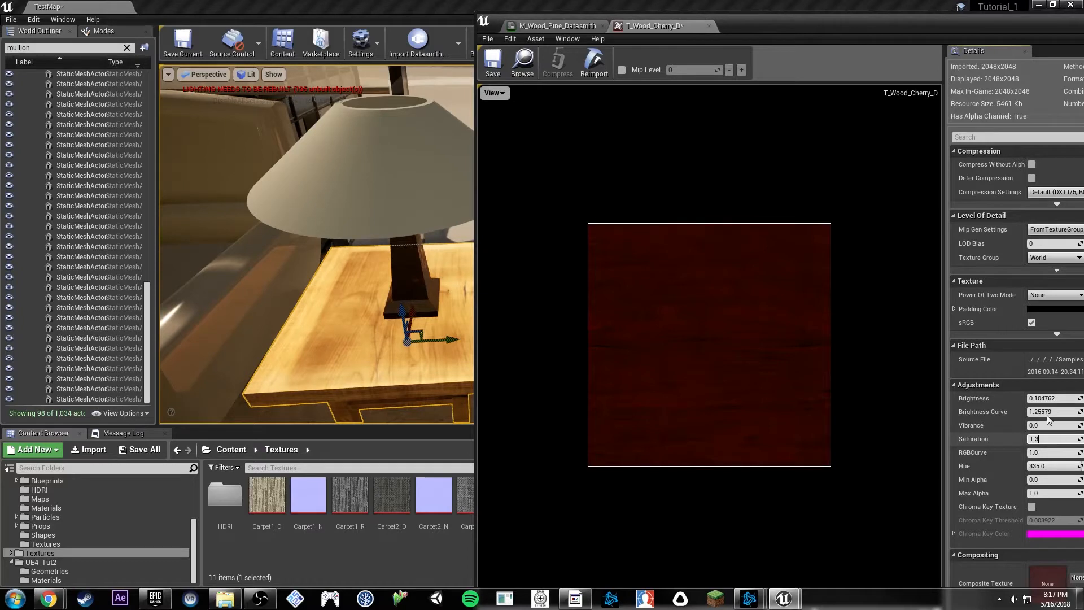
key(Return)
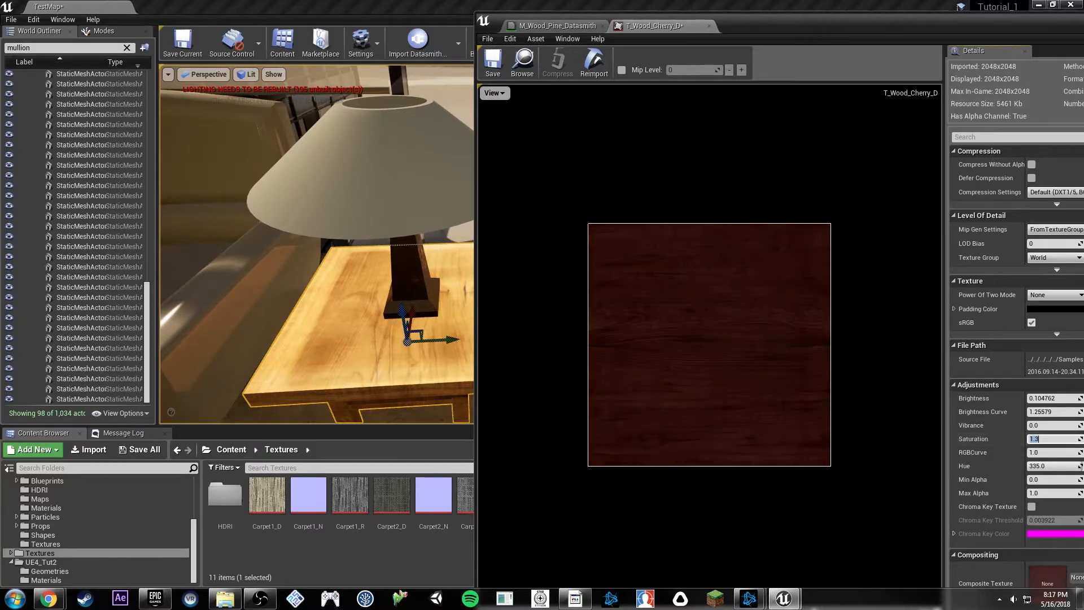
Return to M_Wood_Pine_Datasmith, apply the cherry texture to the material, and view the night stand's surface up close.
mouse_move(1083, 40)
mouse_down()
mouse_move(1050, 57)
mouse_move(1083, 45)
mouse_move(1083, 59)
mouse_up()
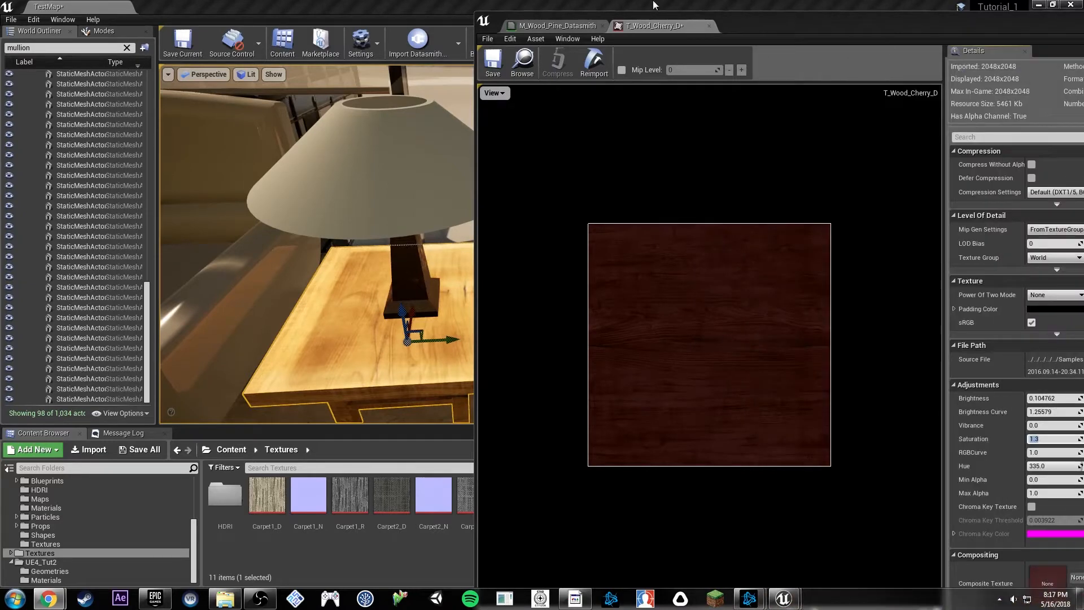
click(573, 29)
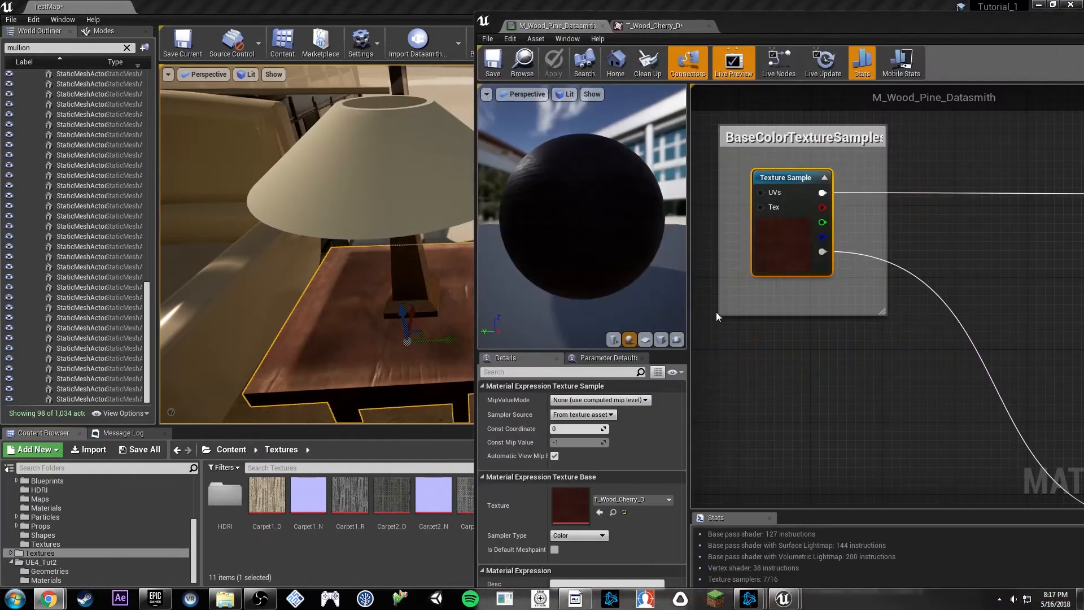
right_drag(361, 271, 395, 239)
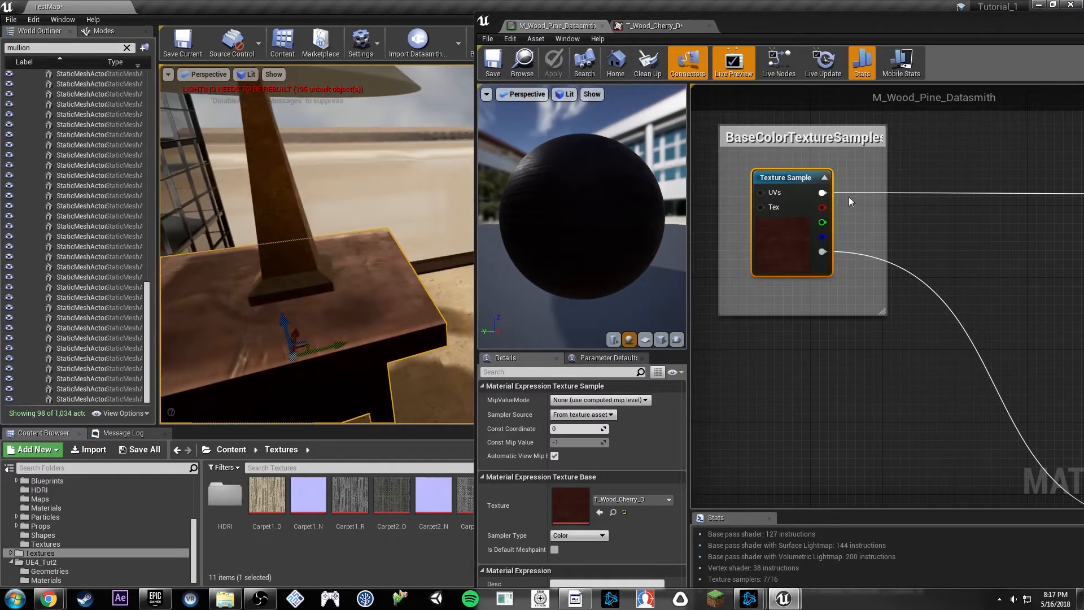
Examine how the BaseColorTextureSamples node feeds the base color and roughness groups of M_Wood_Pine_Datasmith.
right_drag(910, 219, 1016, 191)
scroll(989, 221, down, 3)
right_drag(1014, 250, 786, 208)
scroll(786, 207, down, 3)
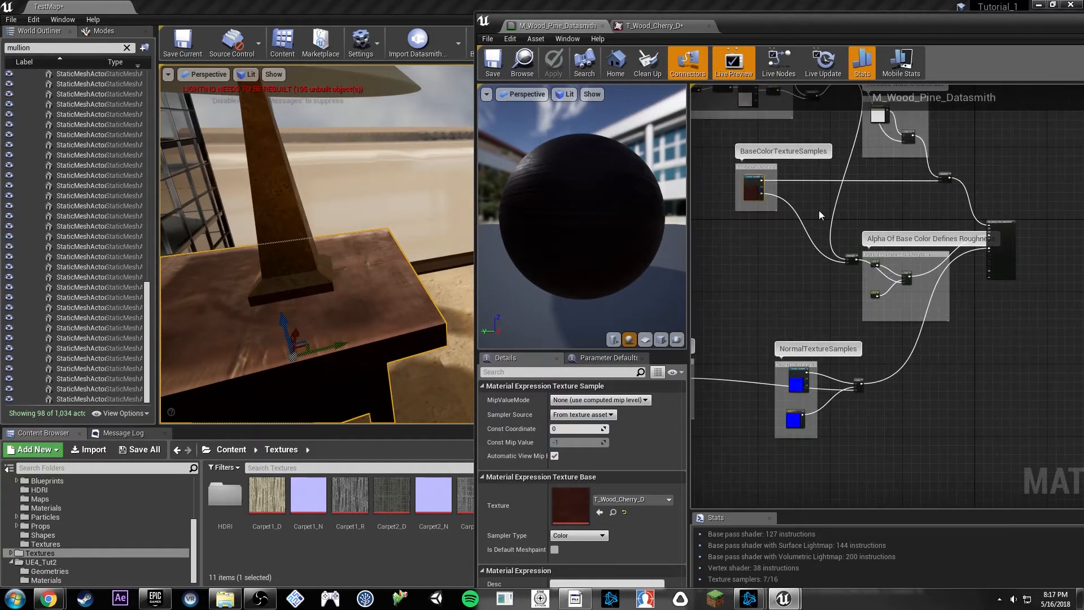
right_drag(796, 300, 1009, 324)
right_drag(879, 300, 875, 339)
scroll(1014, 319, up, 4)
scroll(876, 339, down, 3)
right_drag(931, 288, 749, 261)
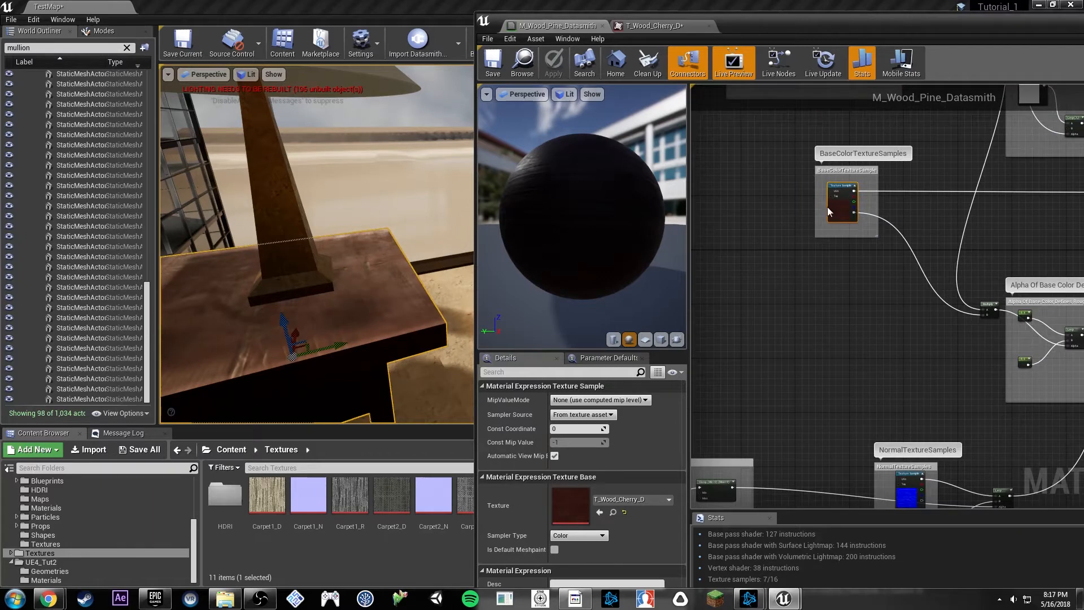
Add a Multiply node feeding the UVs input of the cherry texture sample in the BaseColorTextureSamples group.
scroll(828, 211, up, 2)
drag(928, 247, 715, 224)
text(multiply)
key(Return)
text(textur)
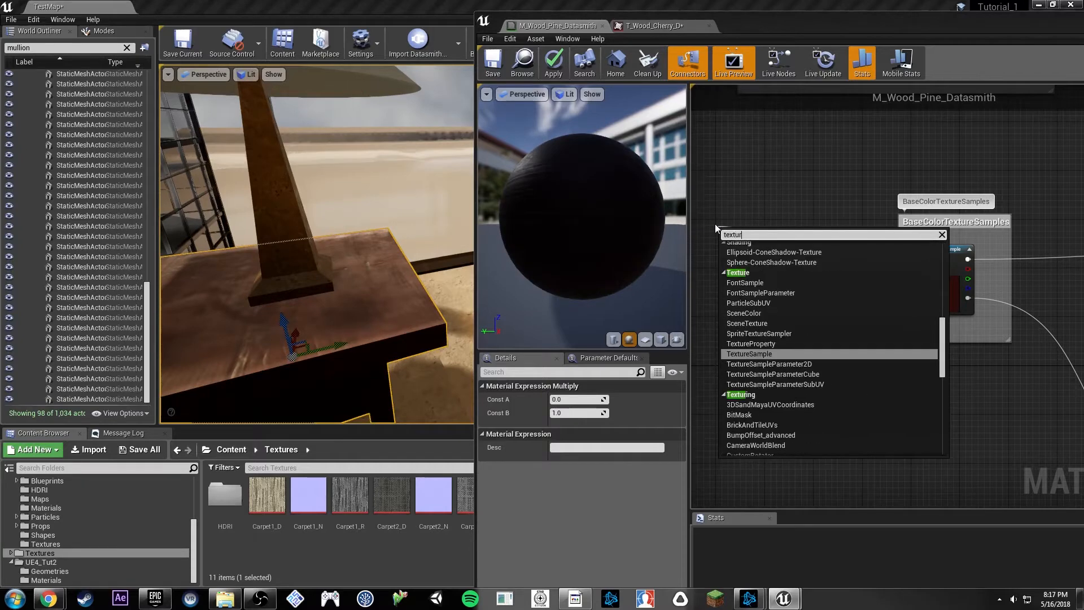
key(Return)
key(Delete)
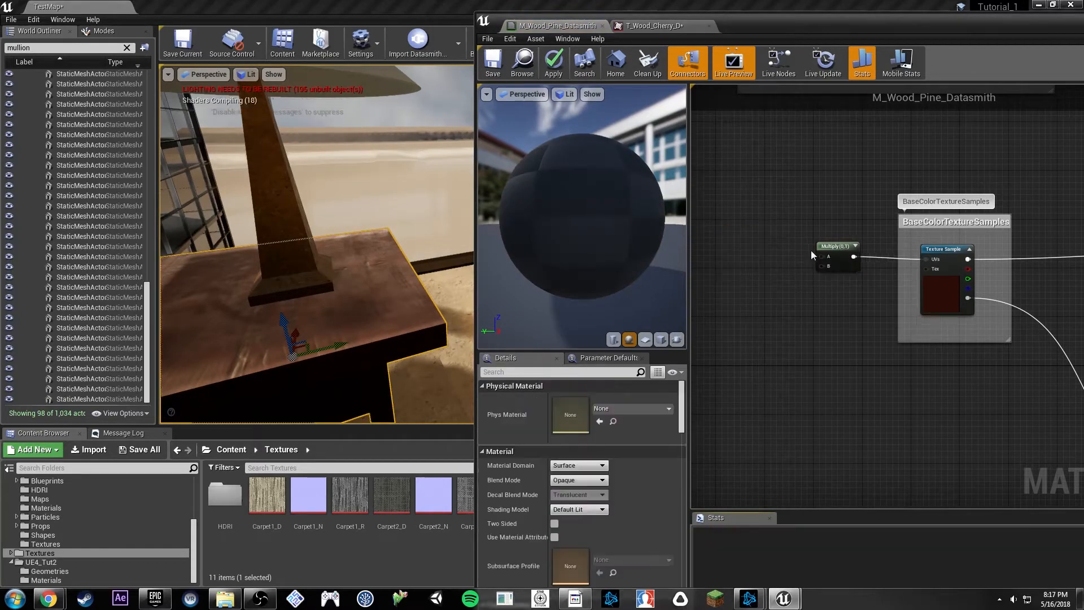
Feed the Multiply node's A input from a Texture Coordinate node and wire its output to the normal texture sample's UVs as well.
drag(822, 257, 722, 216)
text(tr)
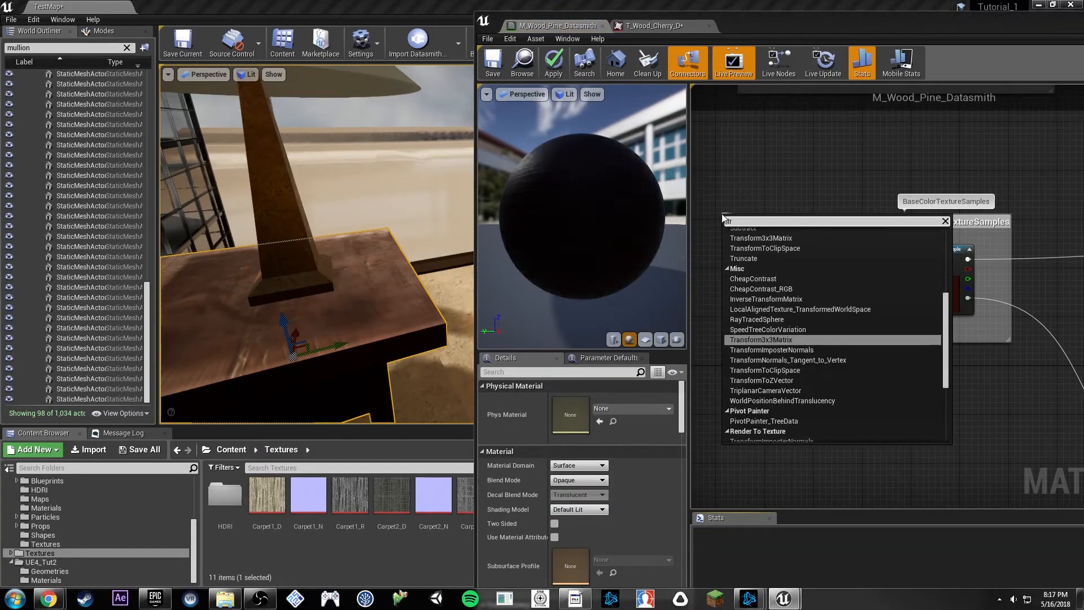
key(BackSpace)
text(exture coord)
key(Return)
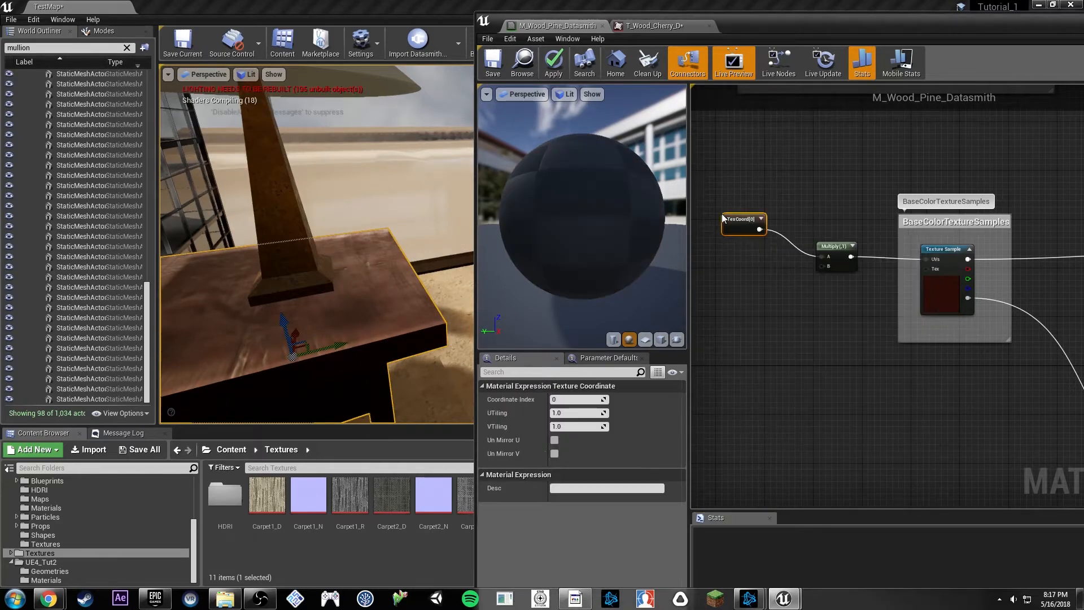
right_drag(797, 227, 734, 183)
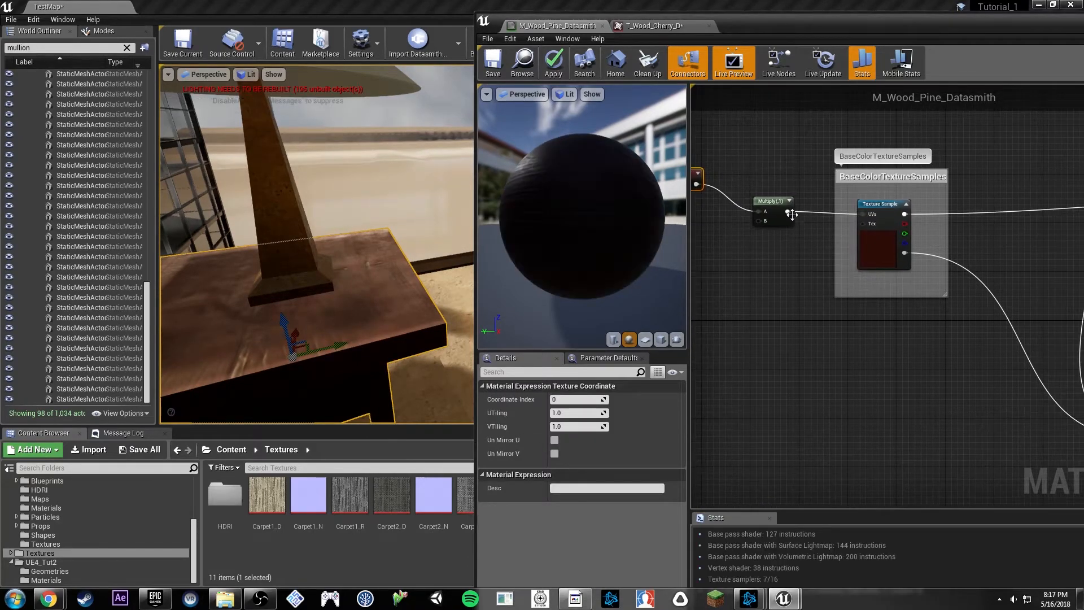
drag(789, 212, 815, 340)
Create a scalar parameter named Size with a default value of 1.0 and connect it to the Multiply node's B input.
right_drag(779, 210, 955, 418)
right_drag(706, 124, 880, 322)
click(832, 266)
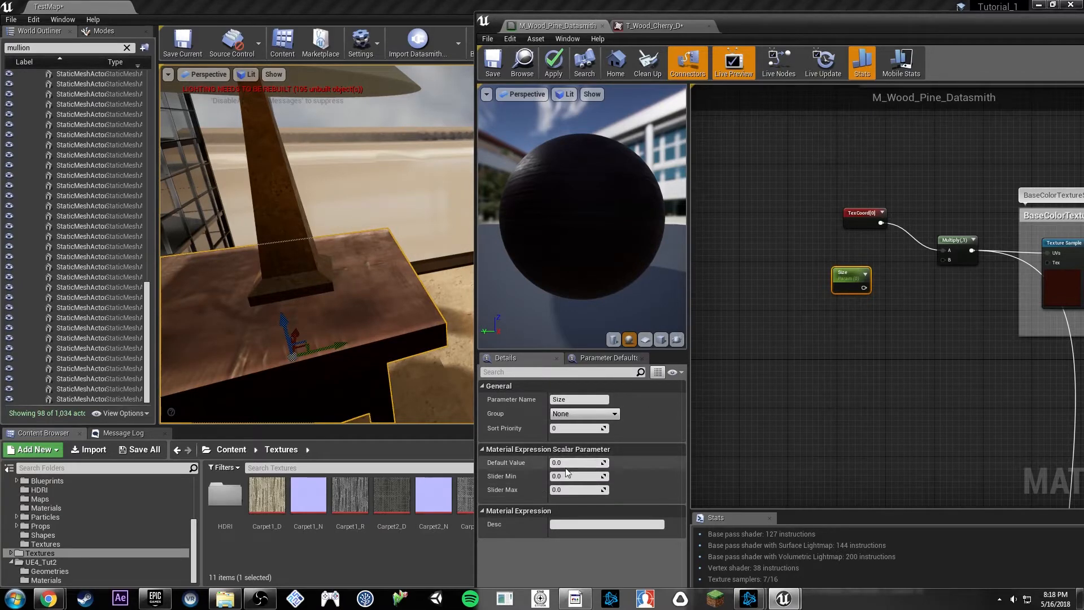
key(Return)
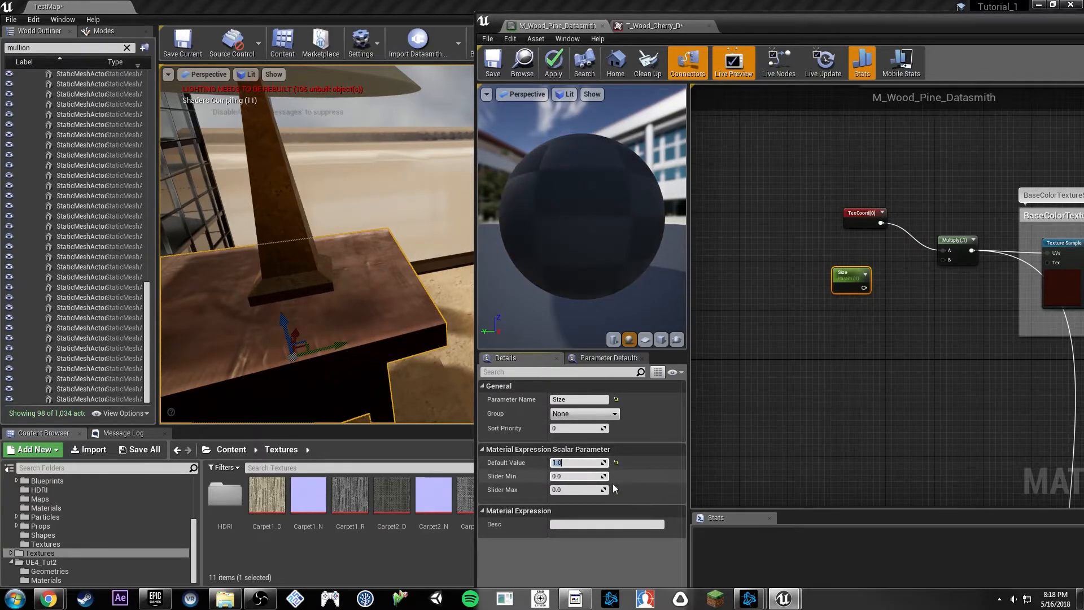
drag(864, 287, 944, 260)
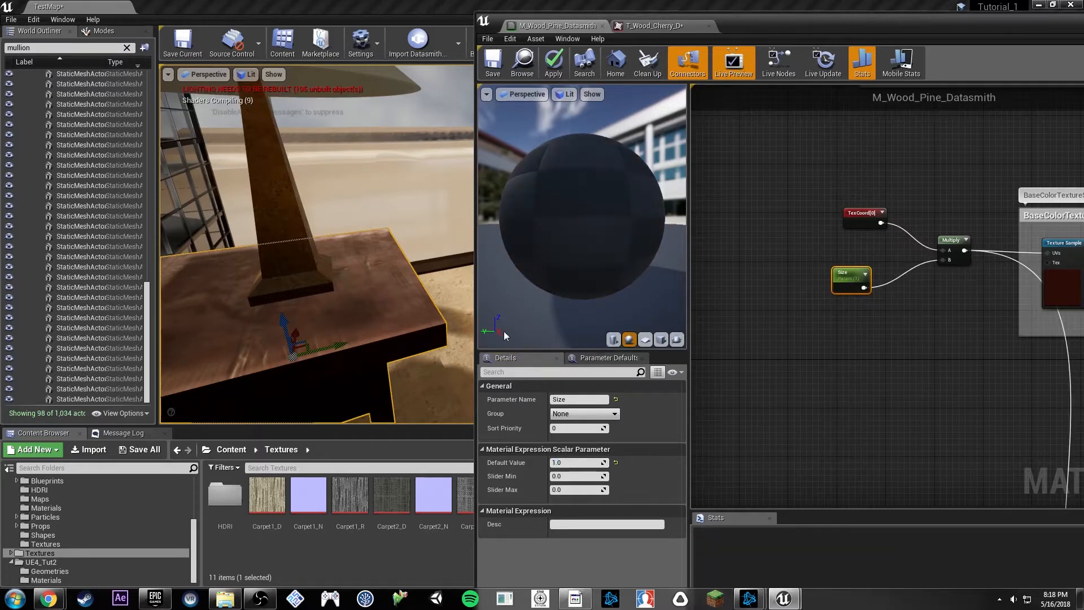
Keep the Size parameter's default value at 1.0 and save the M_Wood_Pine_Datasmith material.
right_drag(435, 331, 407, 324)
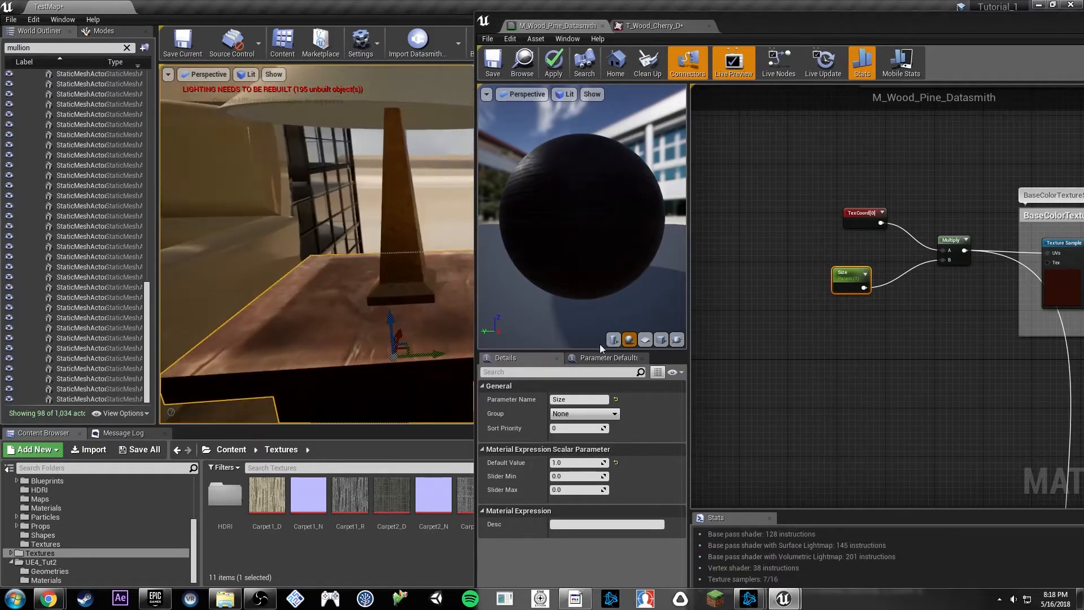
click(575, 464)
key(Return)
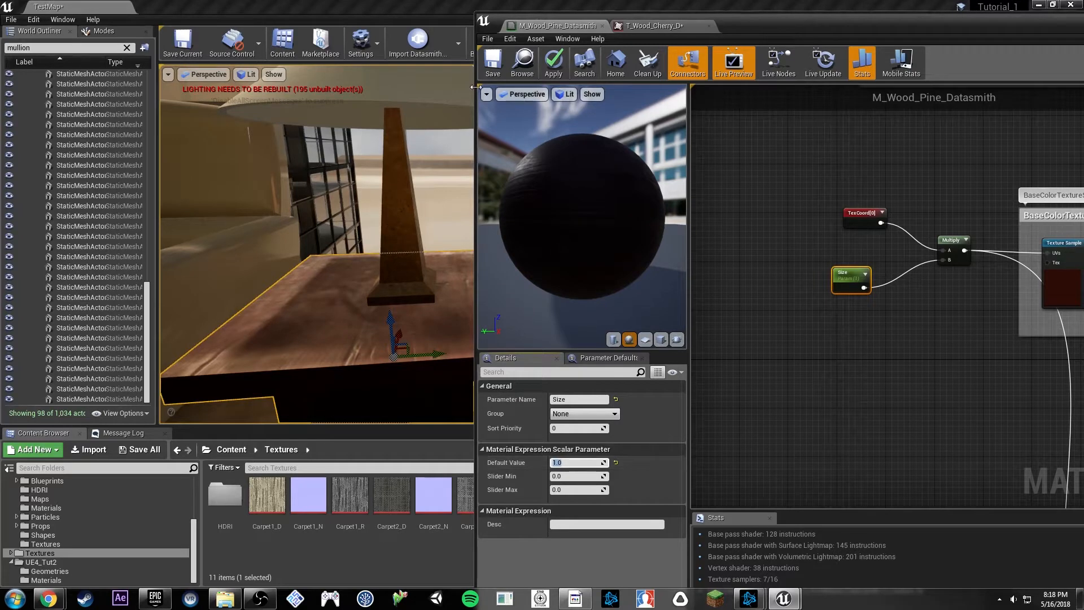
click(493, 63)
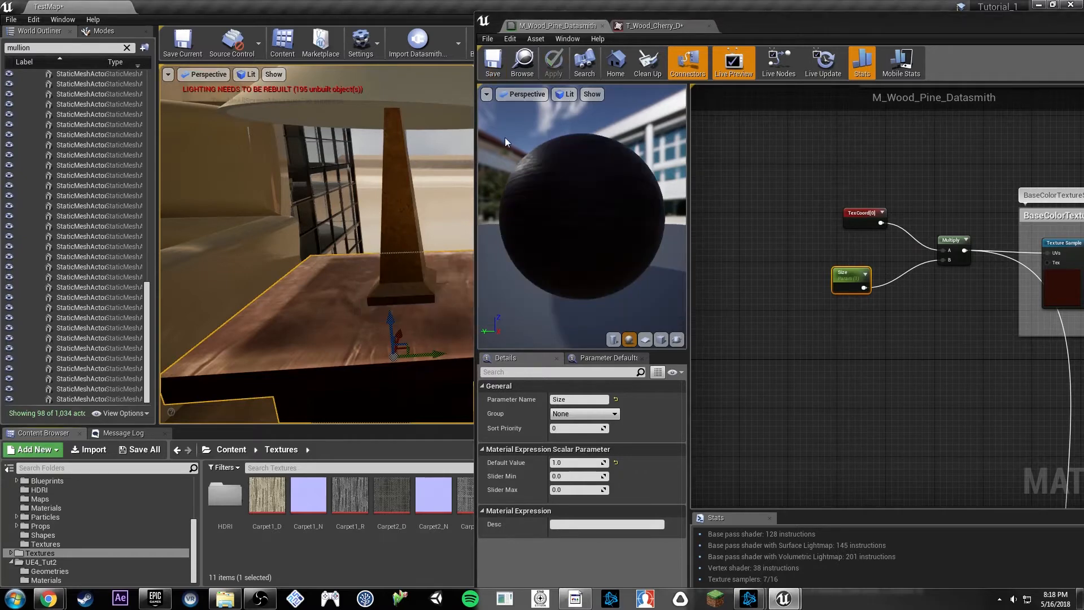
Raise the Size parameter's default value to about 7.7 and view the night stand's top.
drag(565, 461, 610, 461)
drag(747, 28, 974, 38)
drag(793, 472, 822, 472)
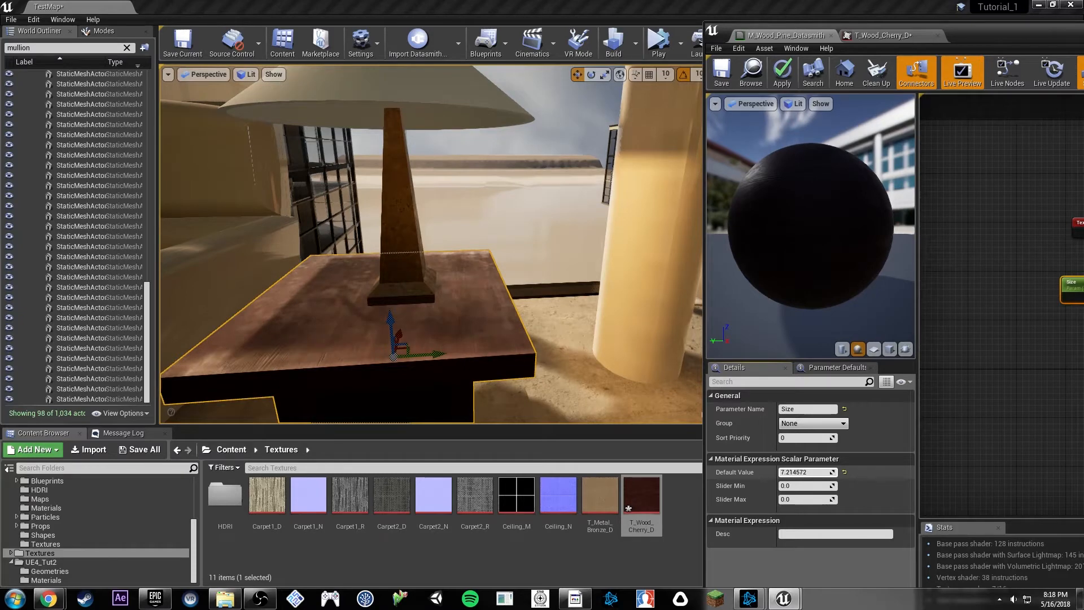
right_drag(440, 189, 447, 211)
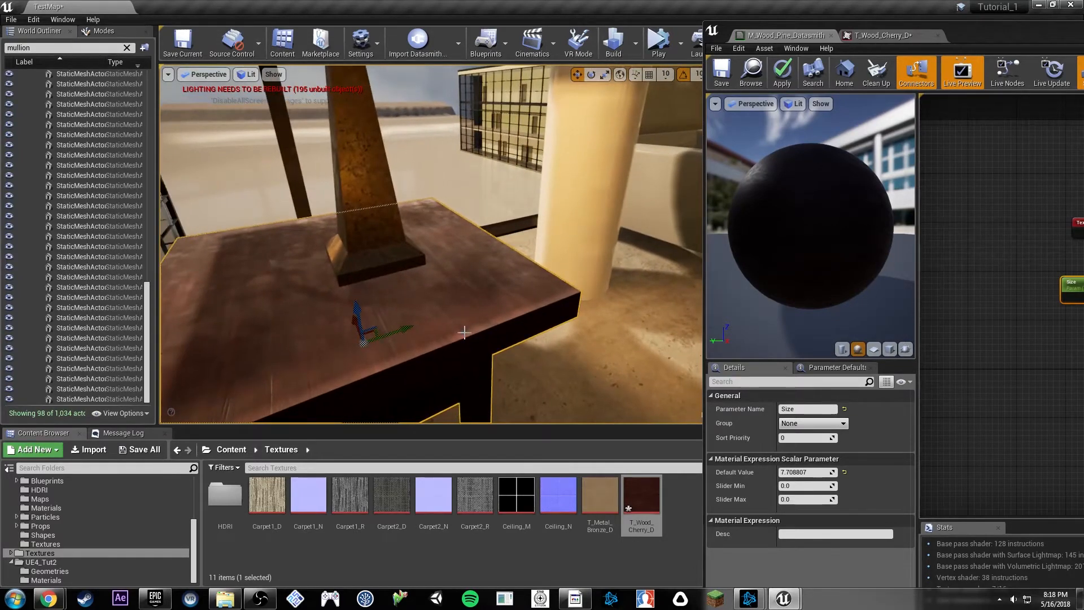
Examine the multiplied noise texture samples leading into the Reduce Macro Contrast group against the night stand's surface.
drag(994, 33, 636, 66)
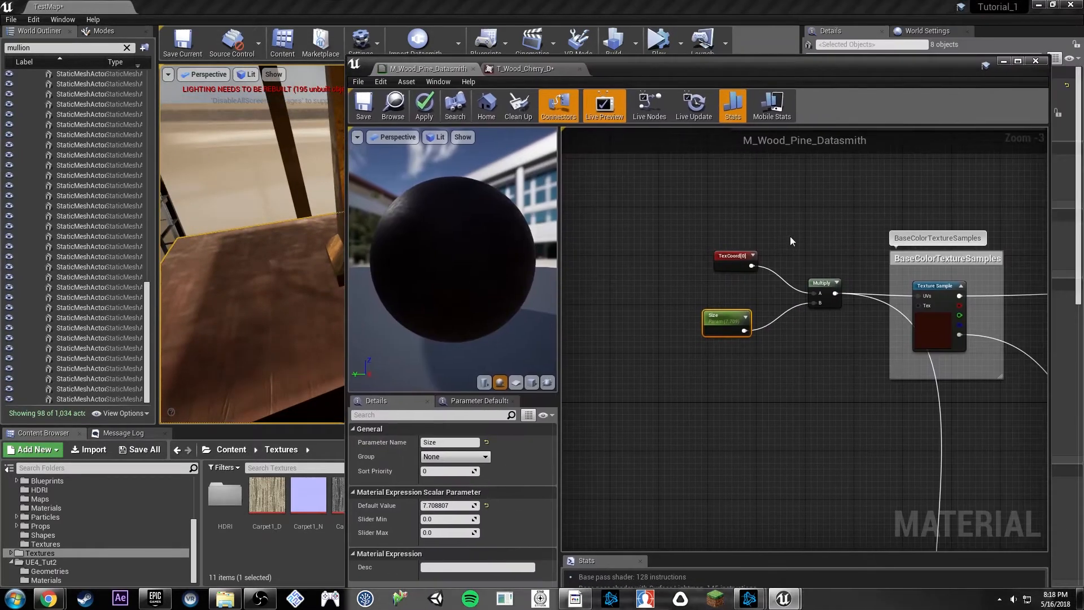
right_drag(818, 226, 552, 597)
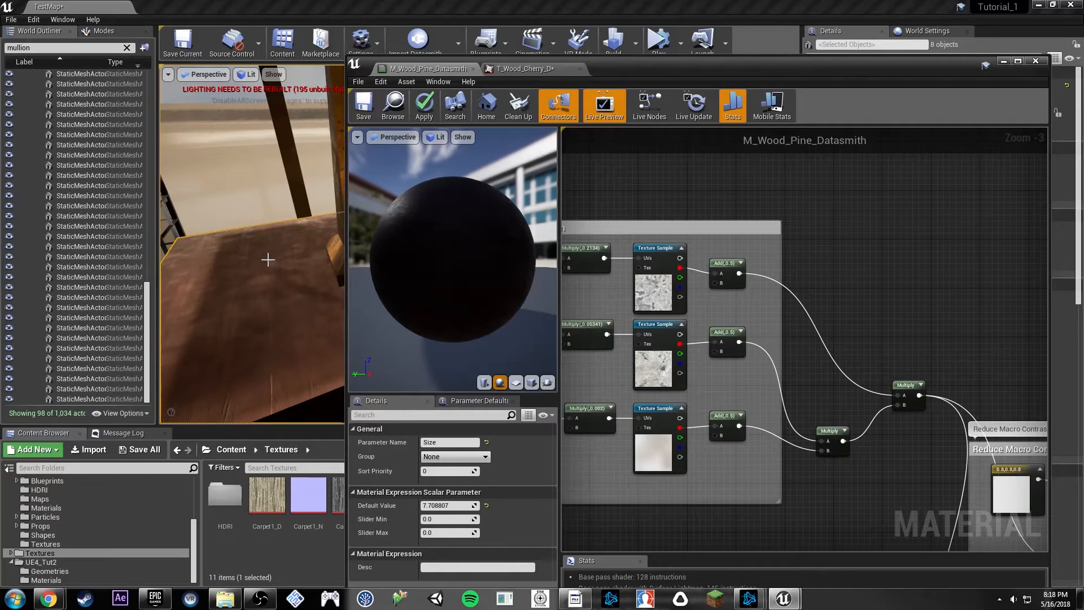
right_drag(285, 243, 342, 211)
right_drag(1016, 419, 959, 84)
Switch to Chrome, examine the cherry wood table reference image up close, and compare it with the night stand.
key(alt+Tab)
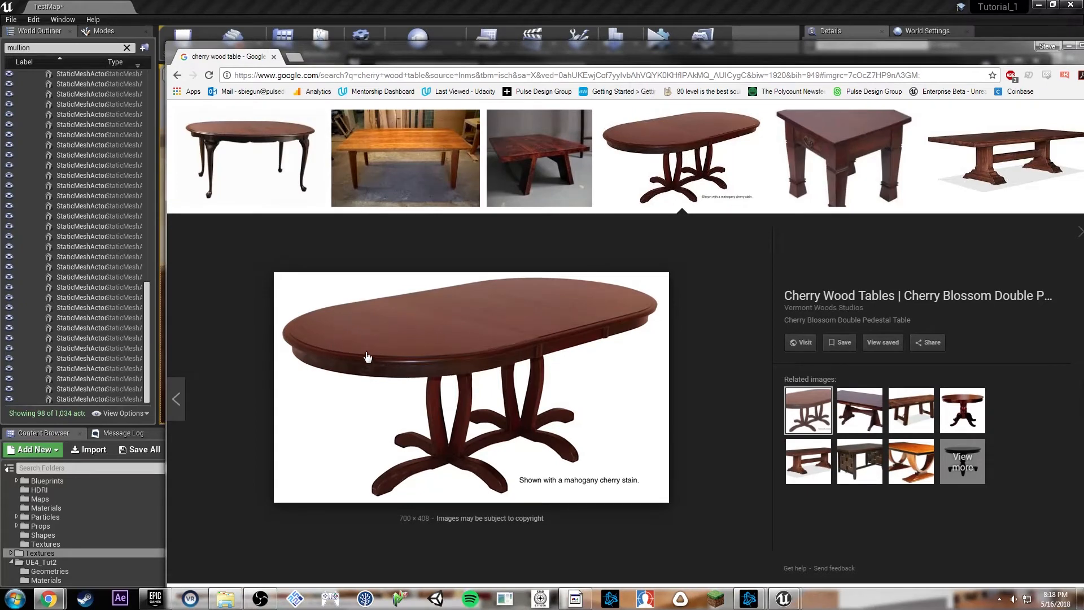
ctrl+scroll(330, 371, up, 3)
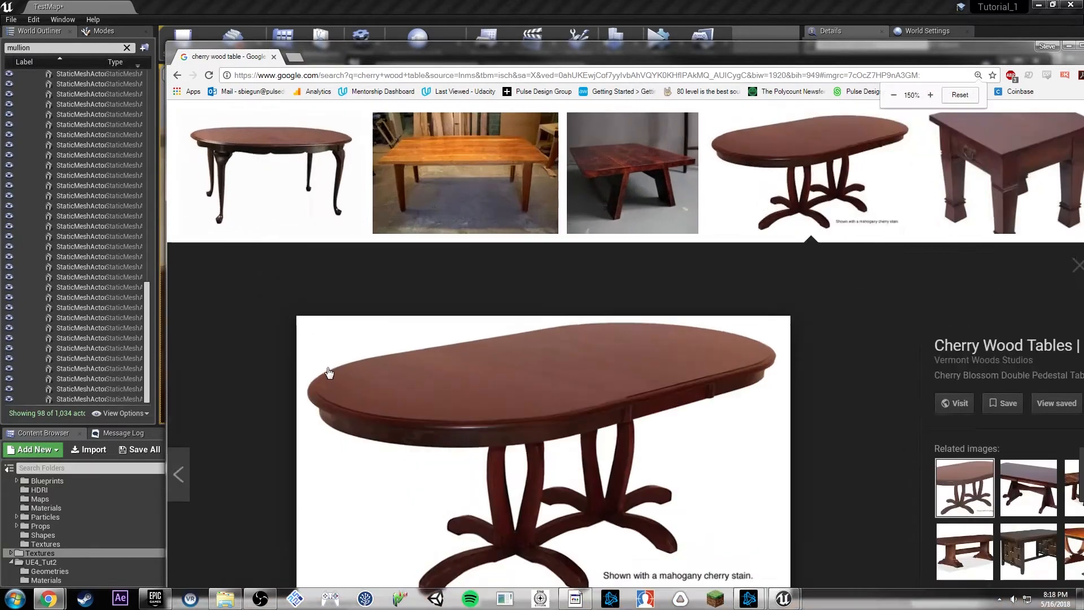
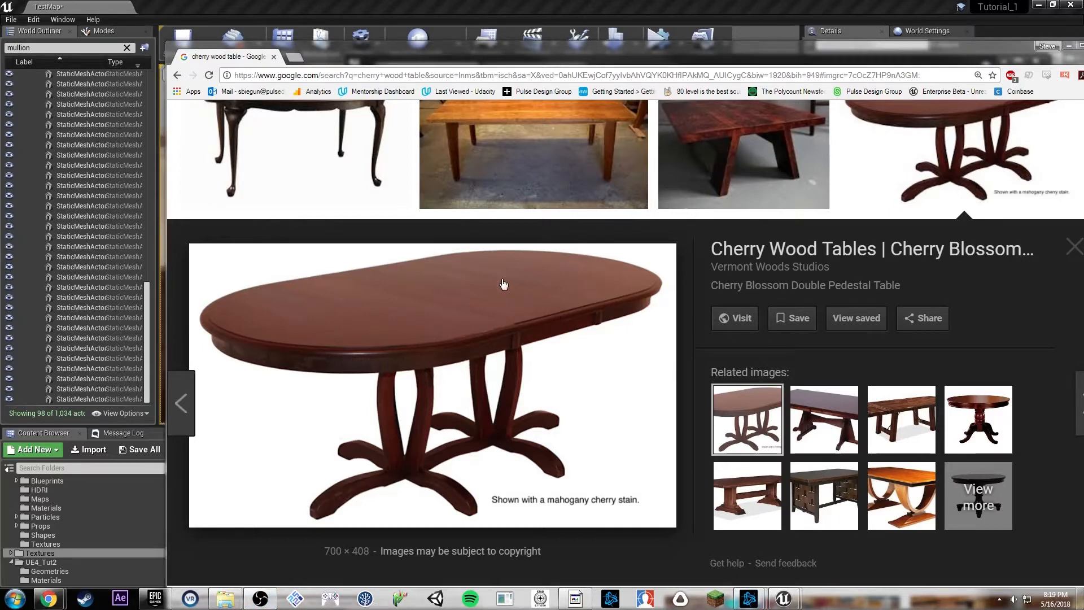
drag(828, 47, 1083, 7)
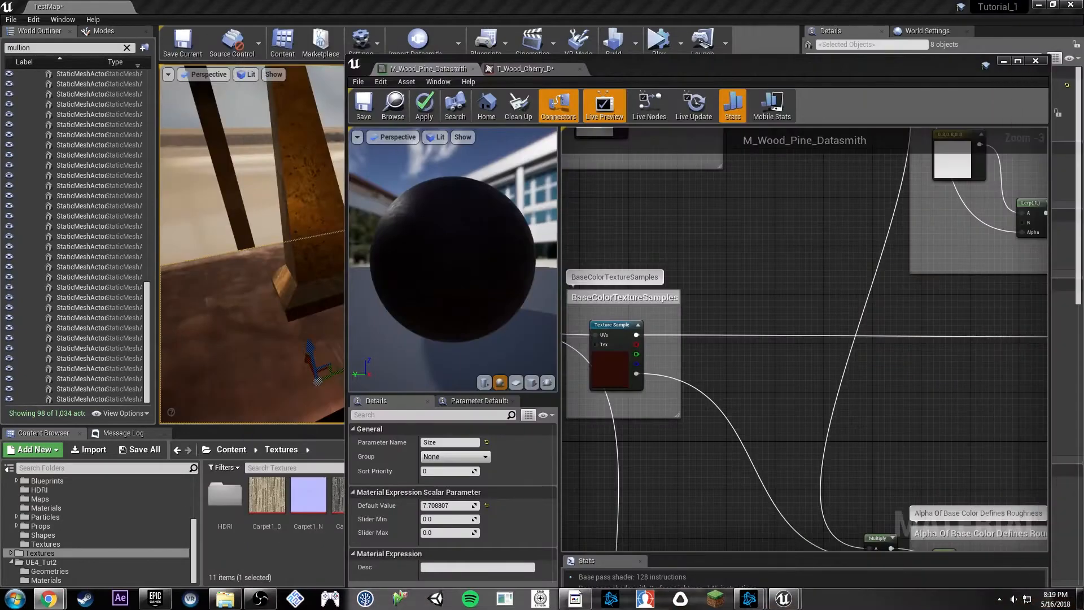
right_drag(312, 262, 375, 234)
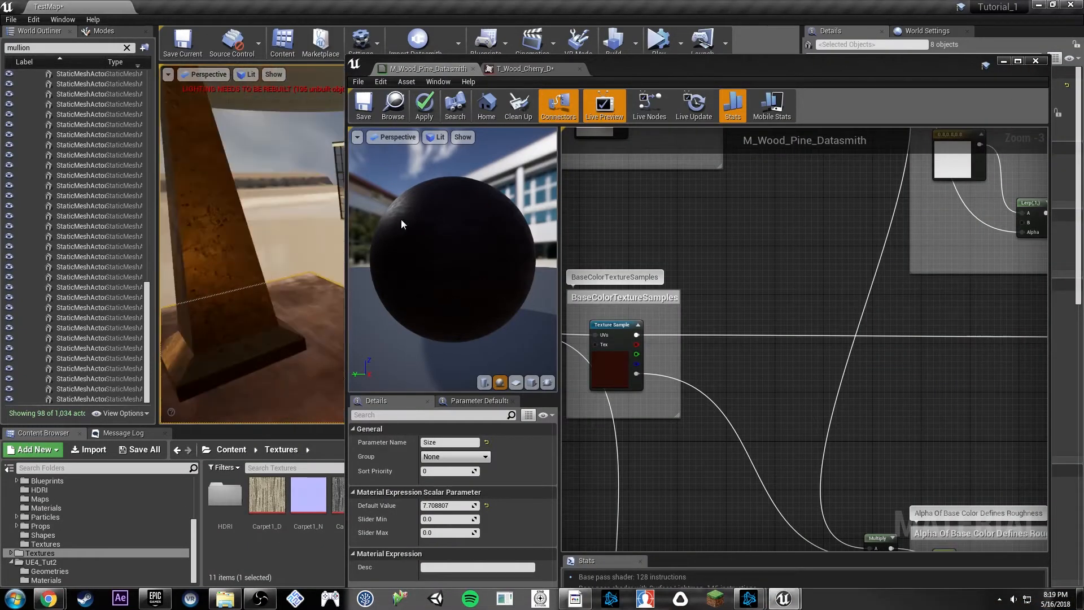
Set the R, G and B values of the constant vector in the Reduce Macro Contrast group to 0.95 and save the material.
drag(652, 65, 609, 60)
scroll(895, 308, down, 3)
right_drag(917, 305, 861, 466)
scroll(698, 395, up, 4)
click(827, 319)
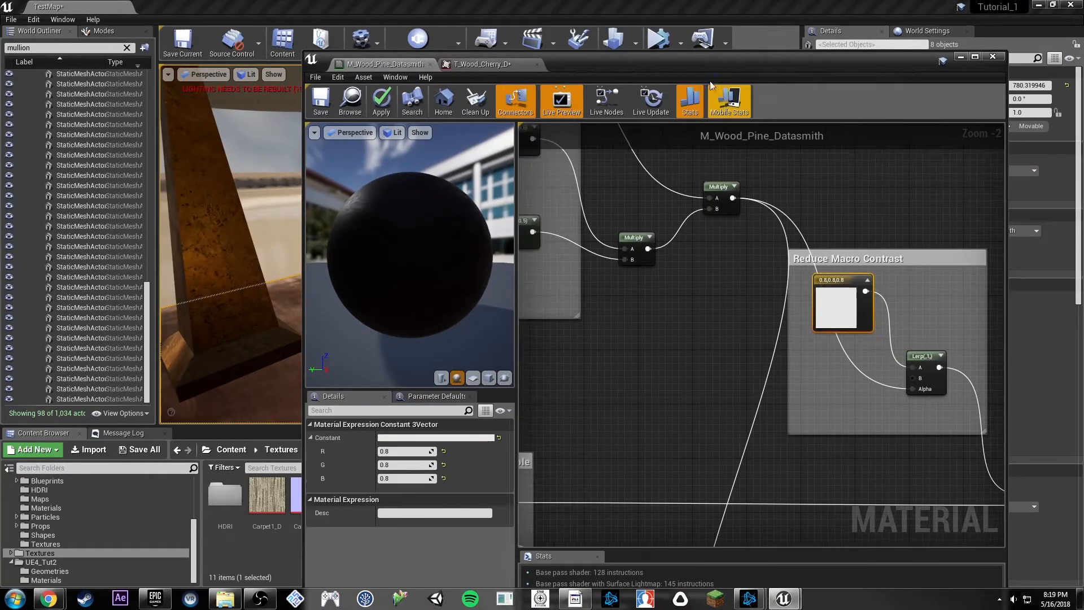
drag(705, 65, 910, 68)
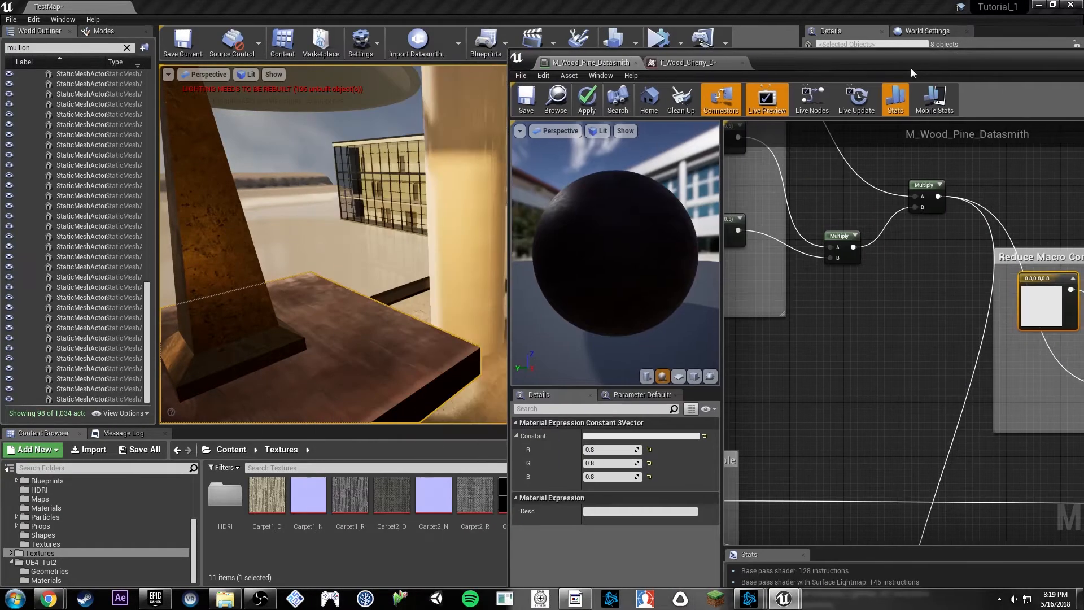
click(612, 447)
text(.95)
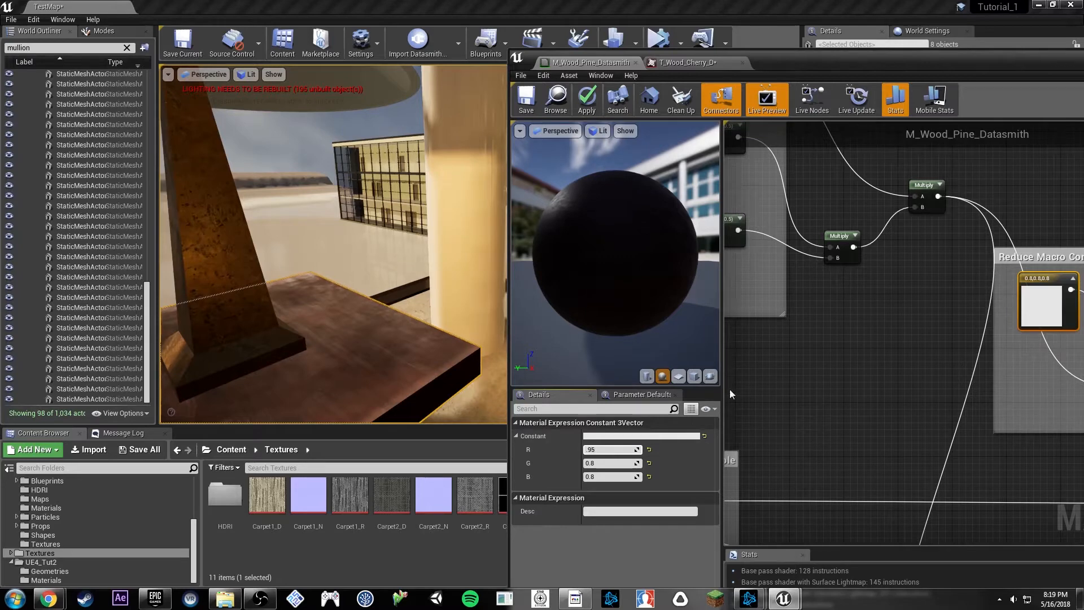
click(615, 463)
text(.95)
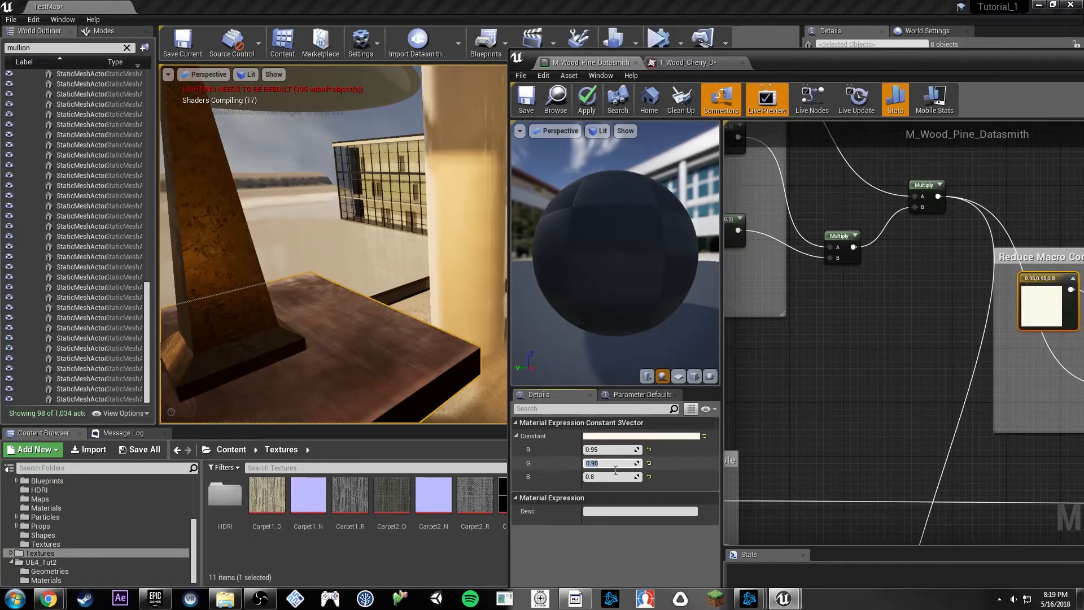
click(612, 478)
text(.95)
key(Return)
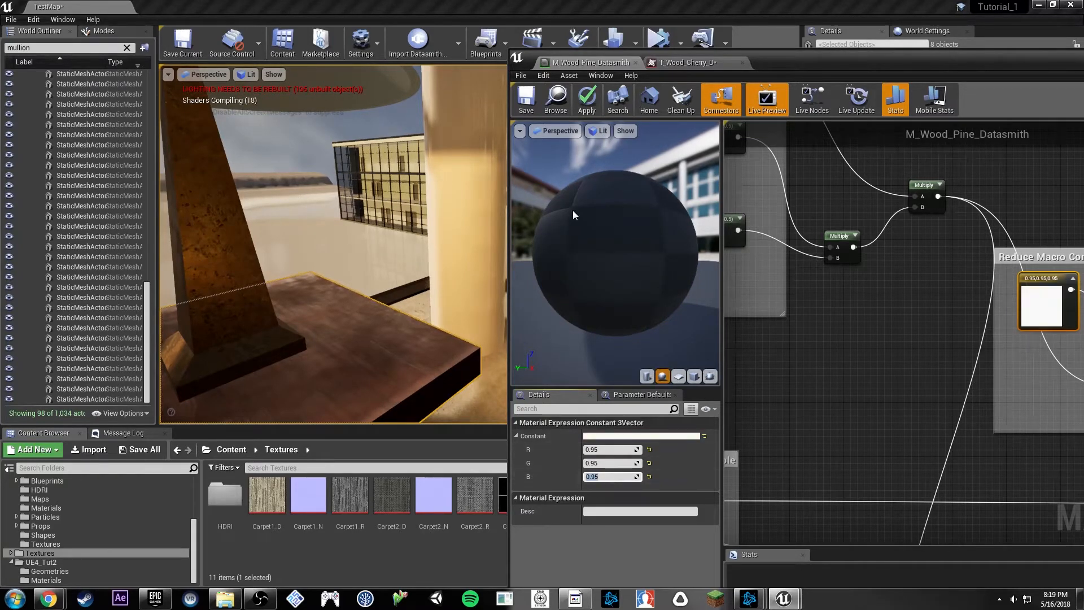
click(536, 93)
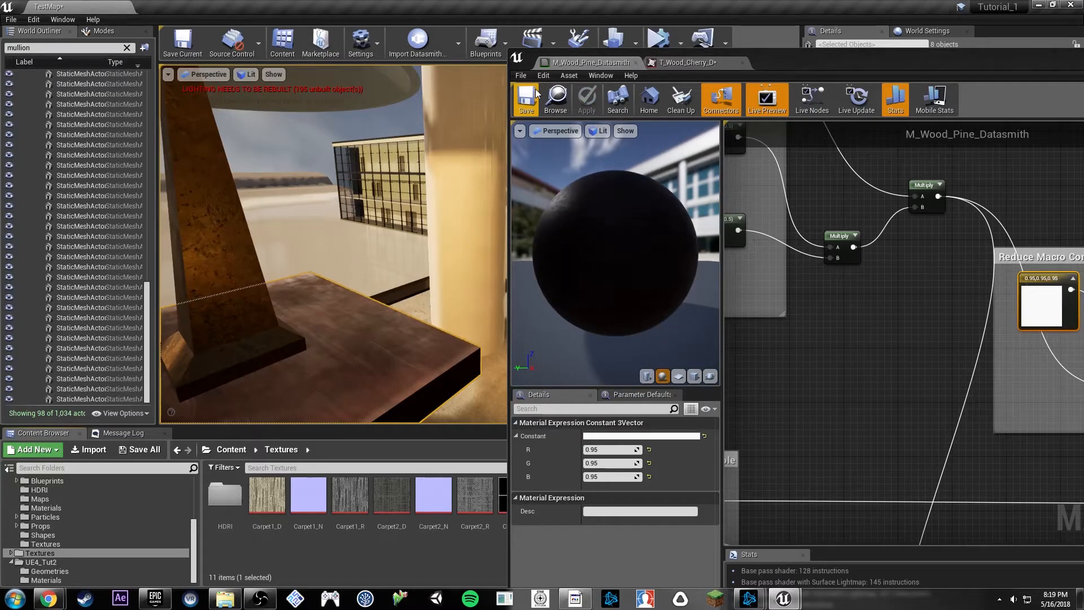
Move the RoughnessMin constant directly beneath RoughnessMax in the Alpha Of Base Color Defines Roughness group and set its value to 0.6.
right_drag(966, 351, 813, 229)
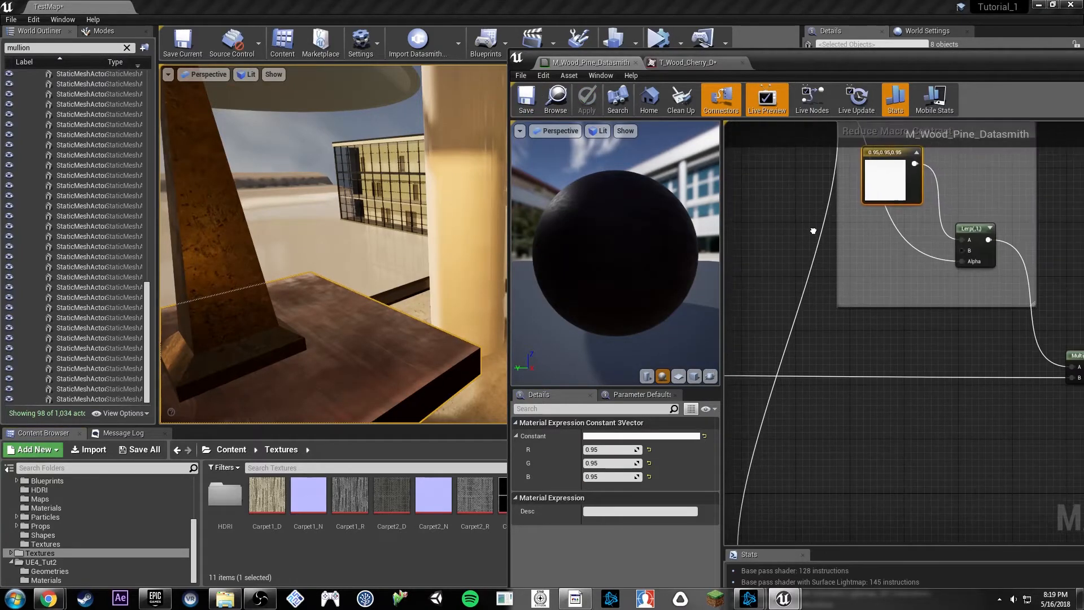
right_drag(936, 315, 1075, 420)
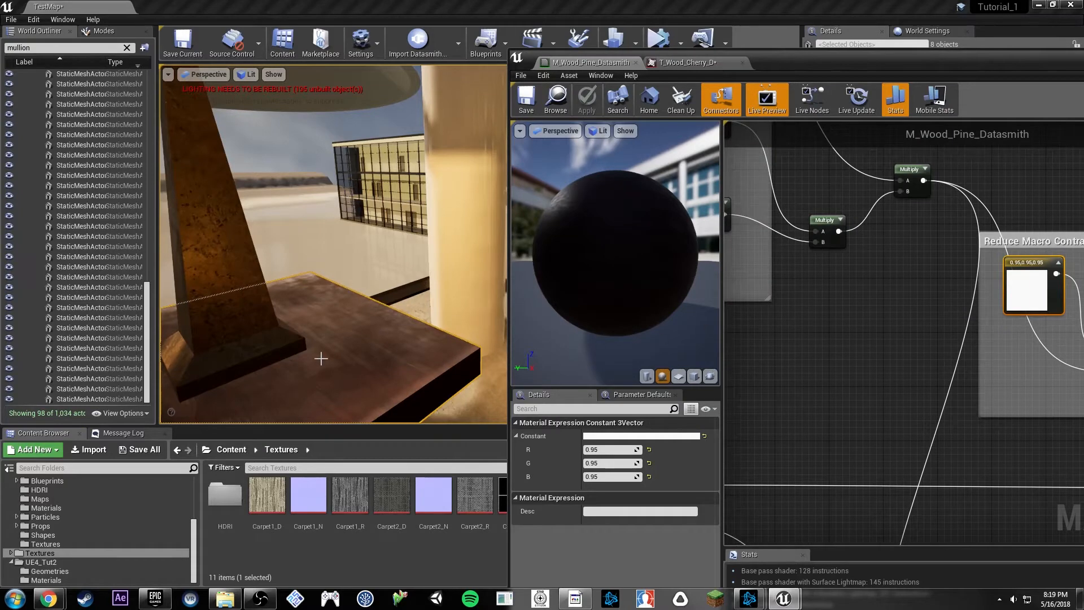
right_drag(615, 305, 480, 322)
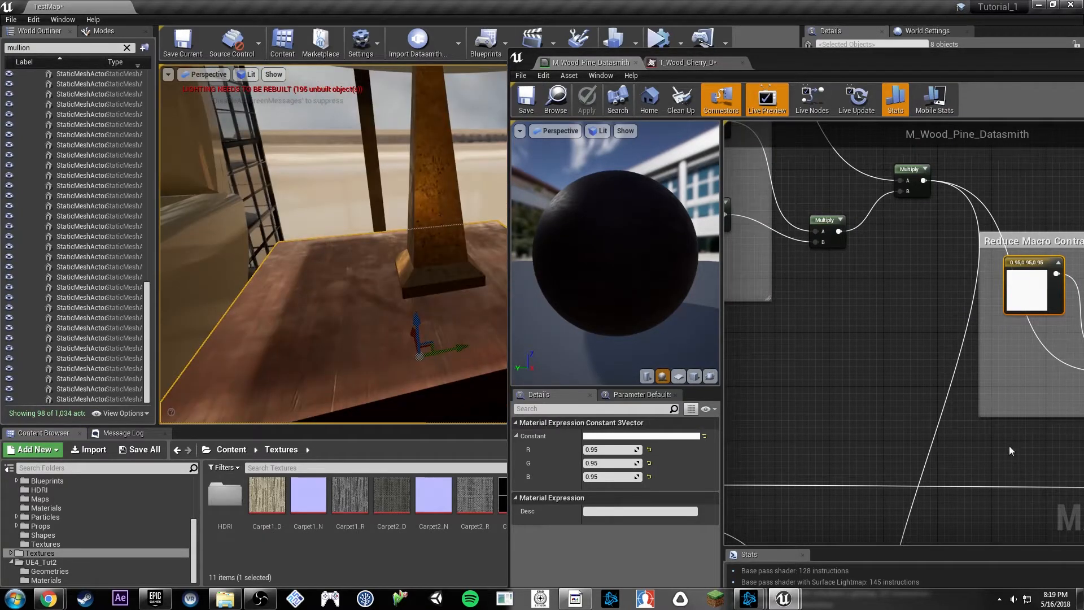
right_drag(1010, 450, 915, 201)
click(873, 462)
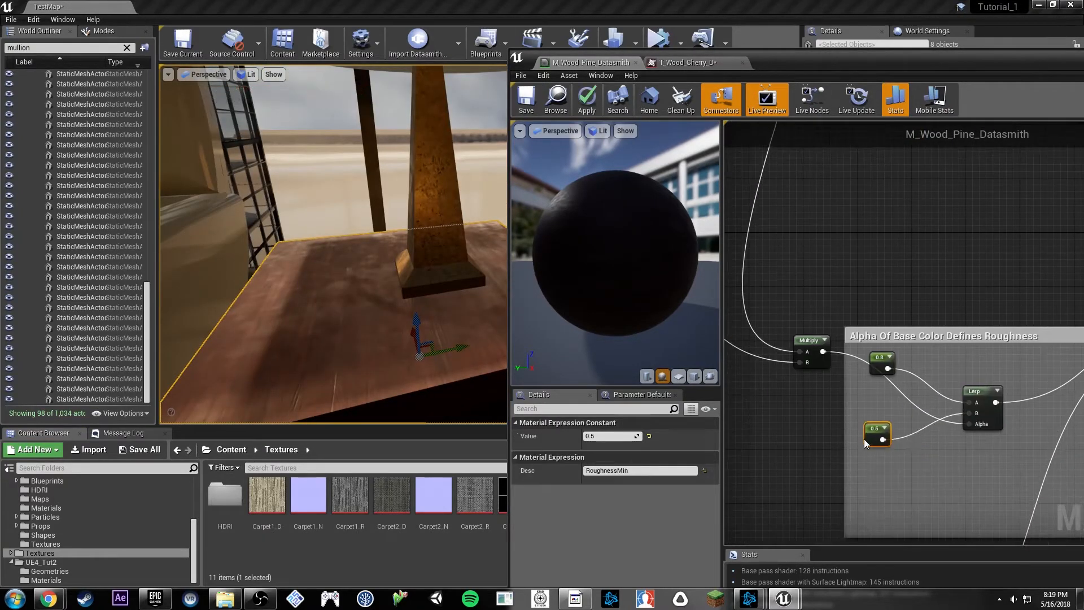
drag(872, 462, 878, 396)
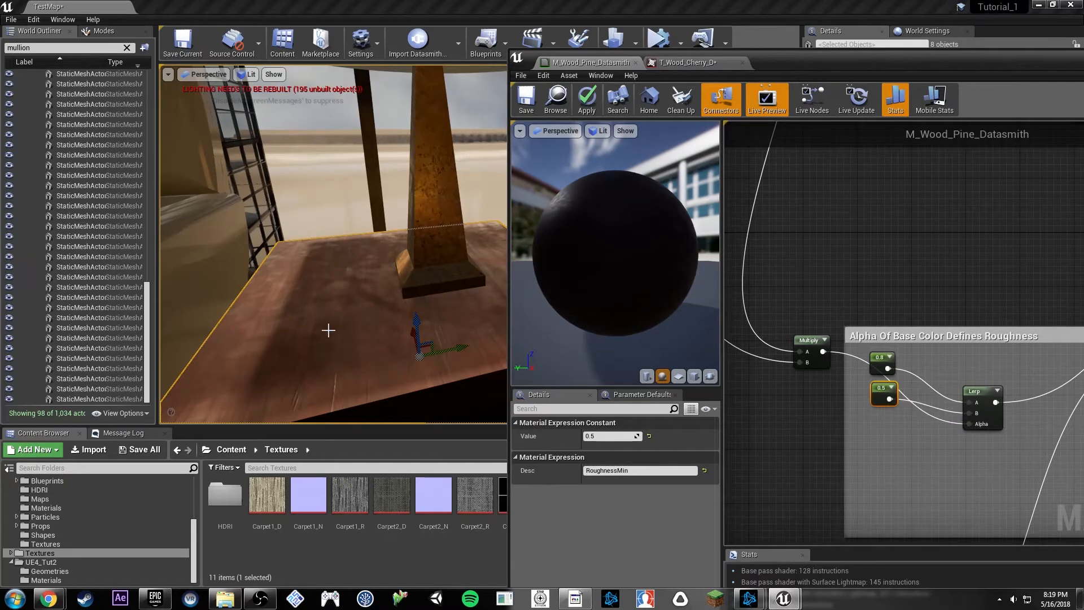
right_drag(327, 329, 342, 322)
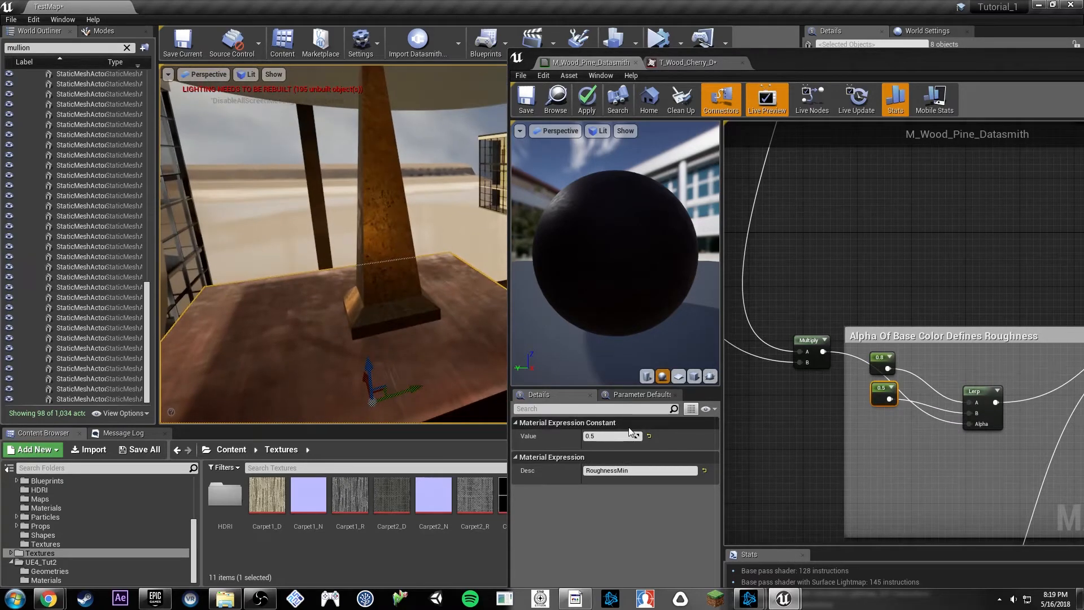
click(615, 436)
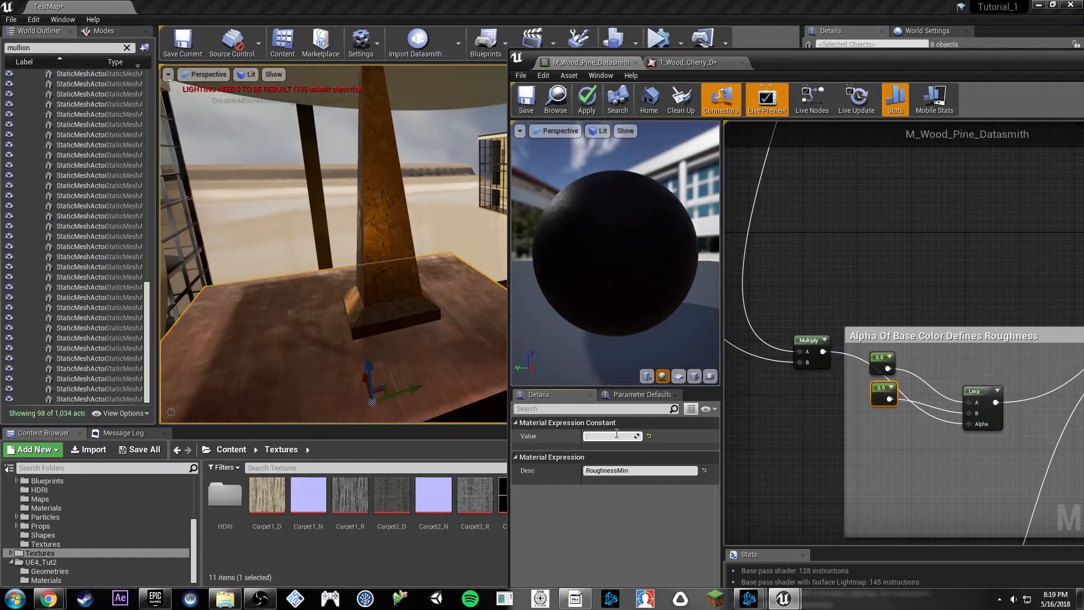
text(.6)
Set the RoughnessMax constant to 0.65 and save the material.
click(874, 368)
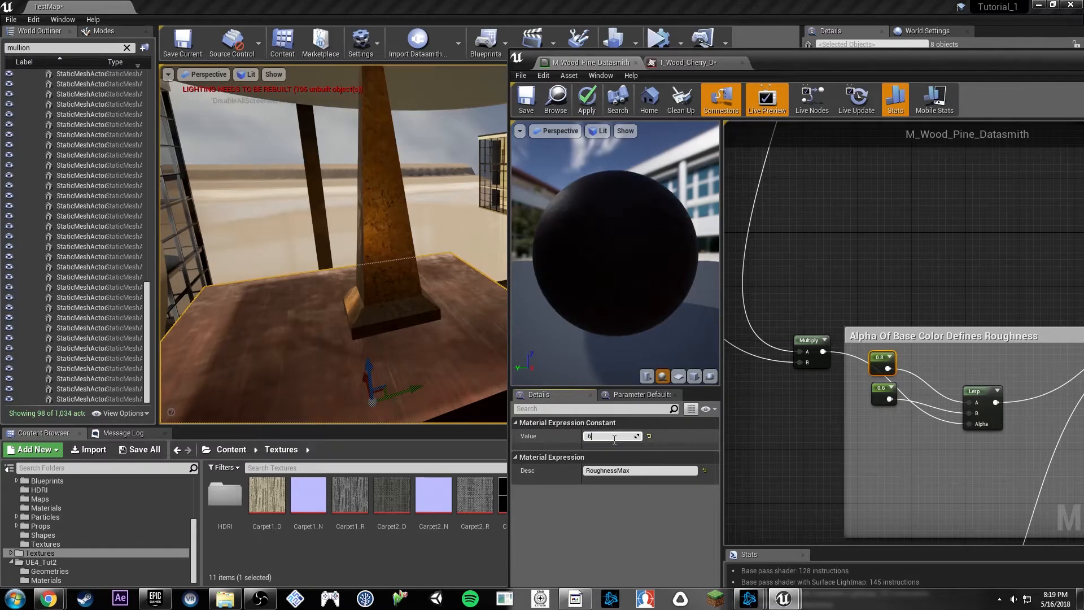
text(.65)
key(Return)
click(531, 104)
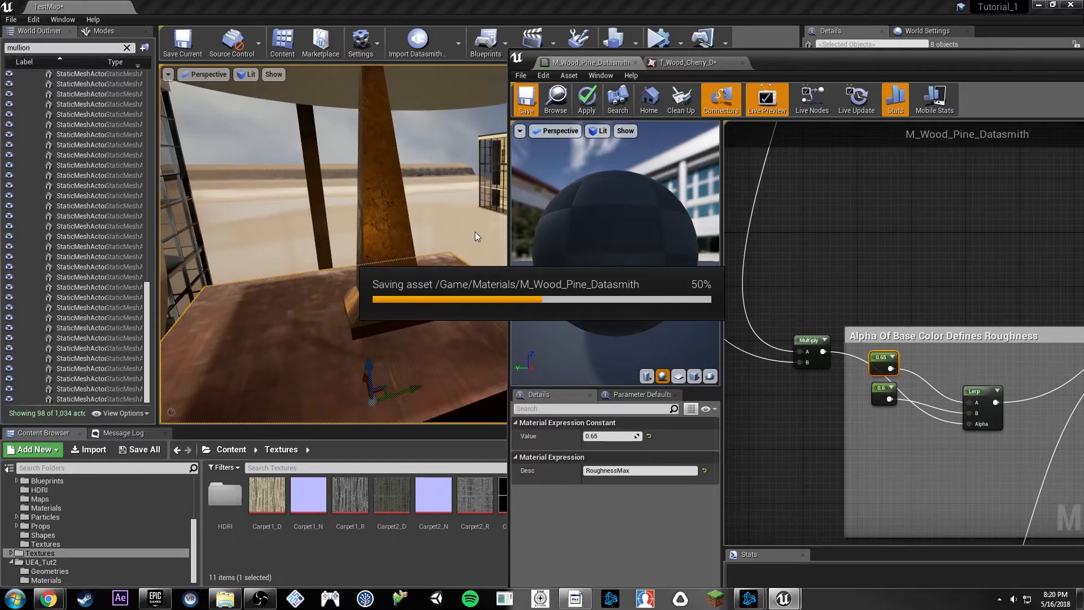
Save the M_Wood_Pine_Datasmith material and the T_Wood_Cherry_D texture, and put the asset editor window away.
right_drag(425, 238, 370, 226)
click(526, 100)
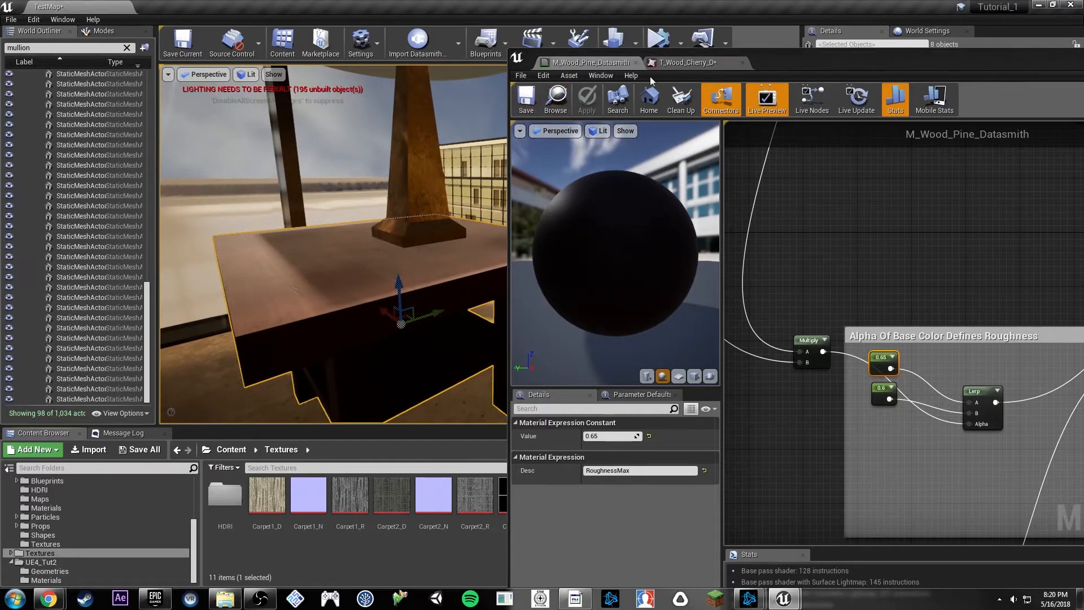
click(687, 63)
click(526, 99)
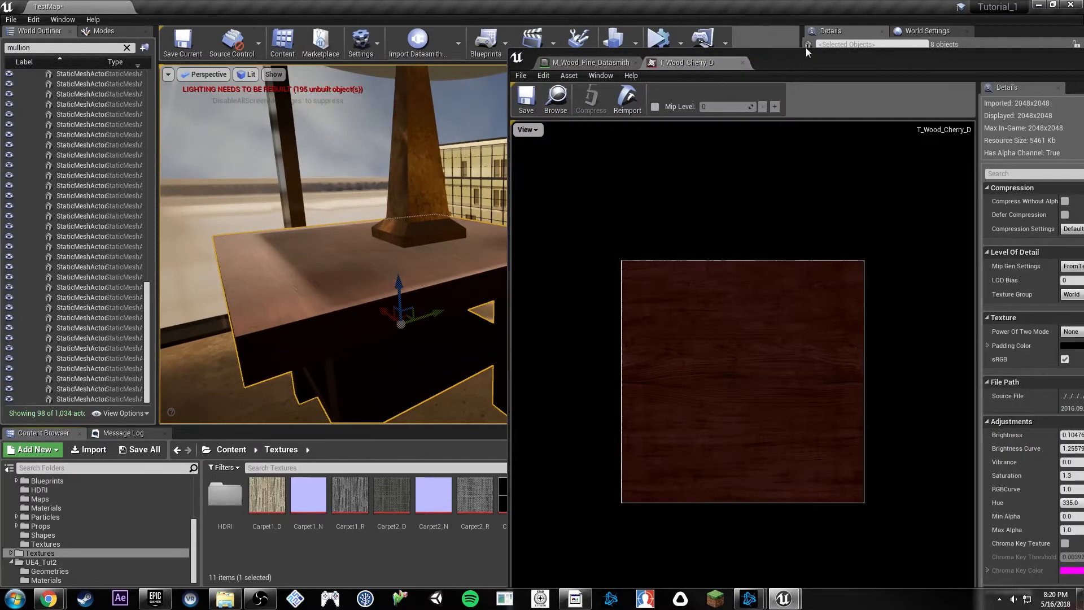
drag(827, 65, 553, 76)
click(925, 67)
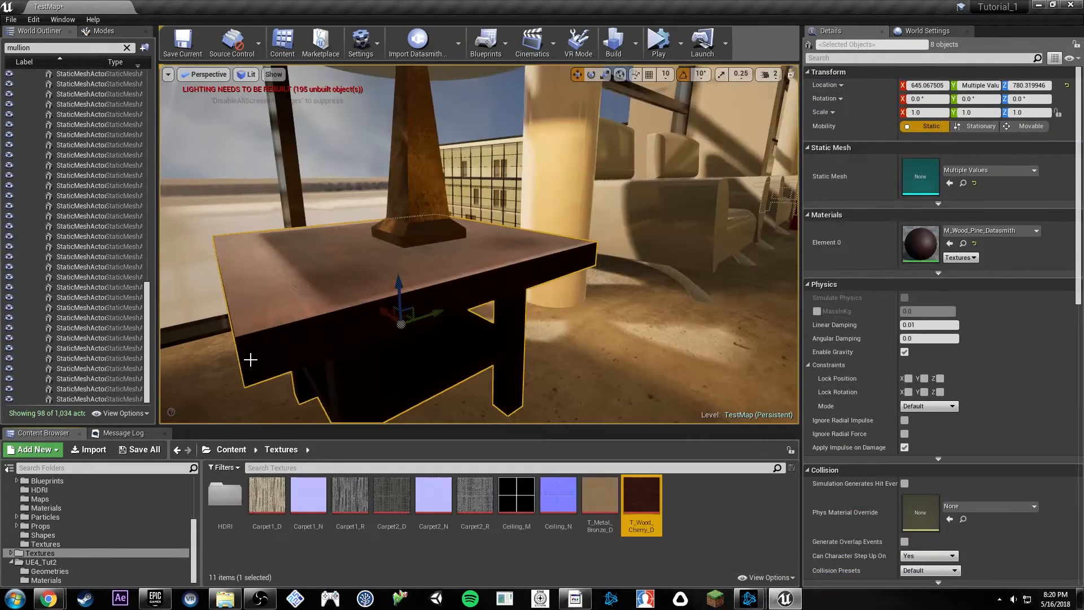
Select the Viper armchair in the lounge and locate its Chrome material in the Content Browser.
mouse_move(373, 316)
right_down()
mouse_move(339, 319)
mouse_move(429, 333)
mouse_move(477, 322)
mouse_move(401, 319)
mouse_move(415, 308)
mouse_move(344, 322)
mouse_move(440, 305)
mouse_move(362, 313)
mouse_move(378, 312)
right_up()
click(486, 280)
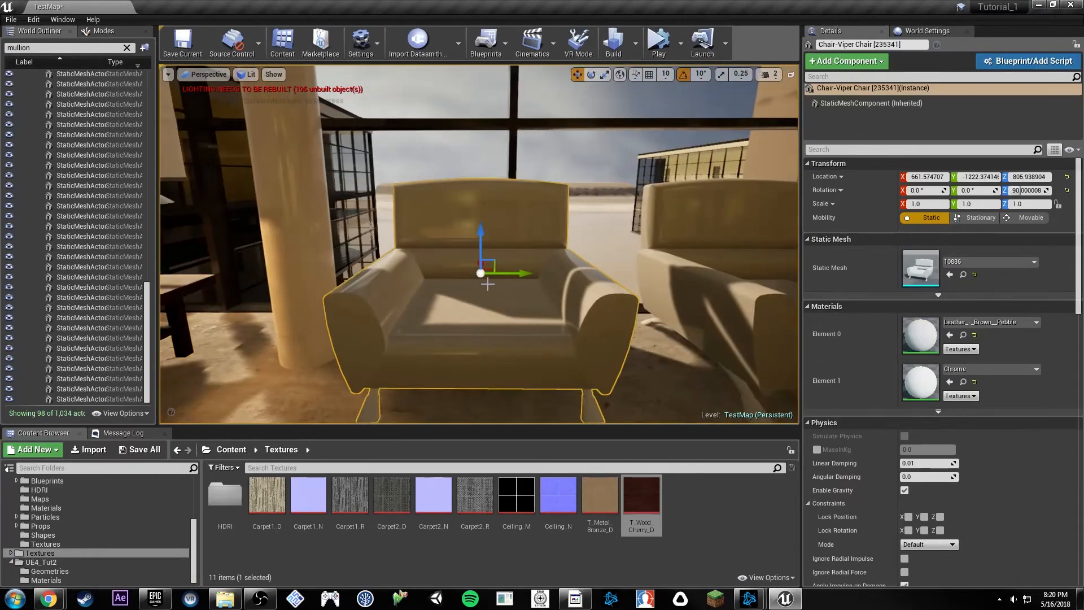
right_drag(486, 280, 489, 274)
right_drag(649, 310, 610, 314)
click(963, 382)
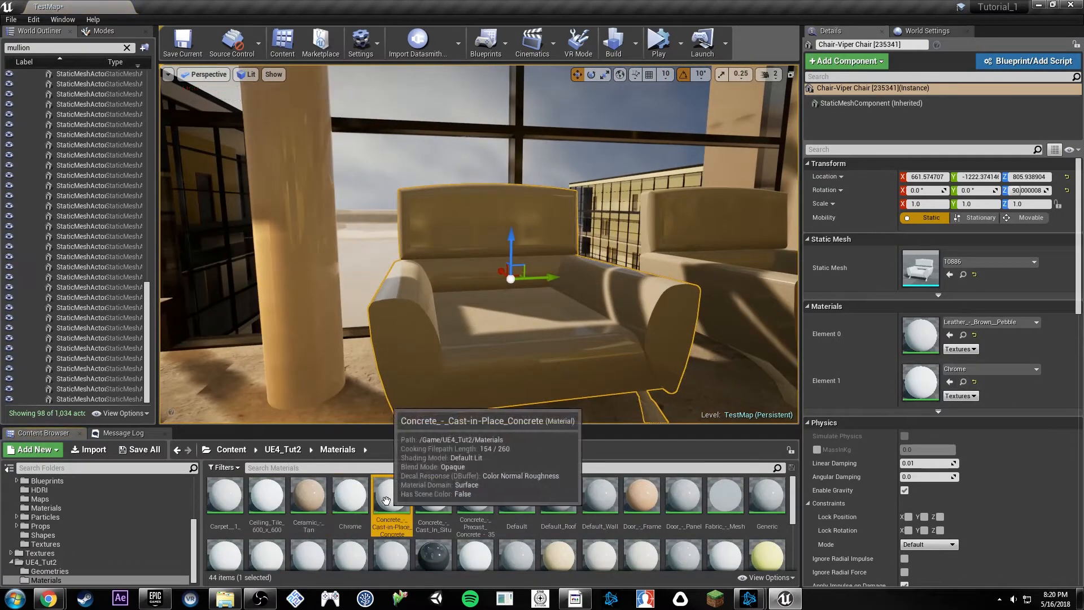
Delete the Chrome material, replacing its references with M_Metal_Chrome, and save the affected content.
key(Delete)
click(425, 453)
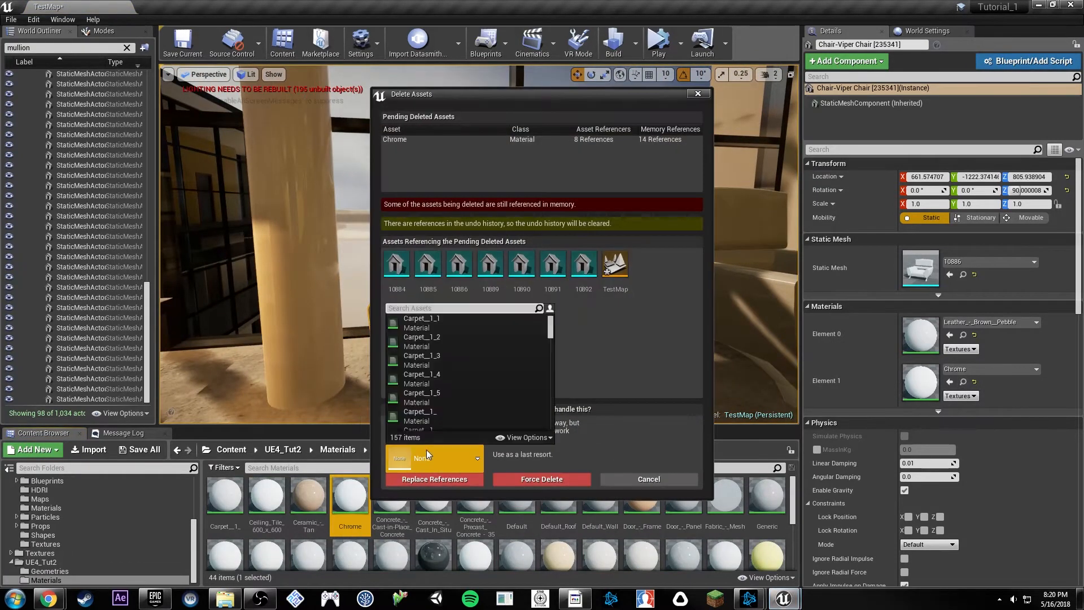
text(M_chrome)
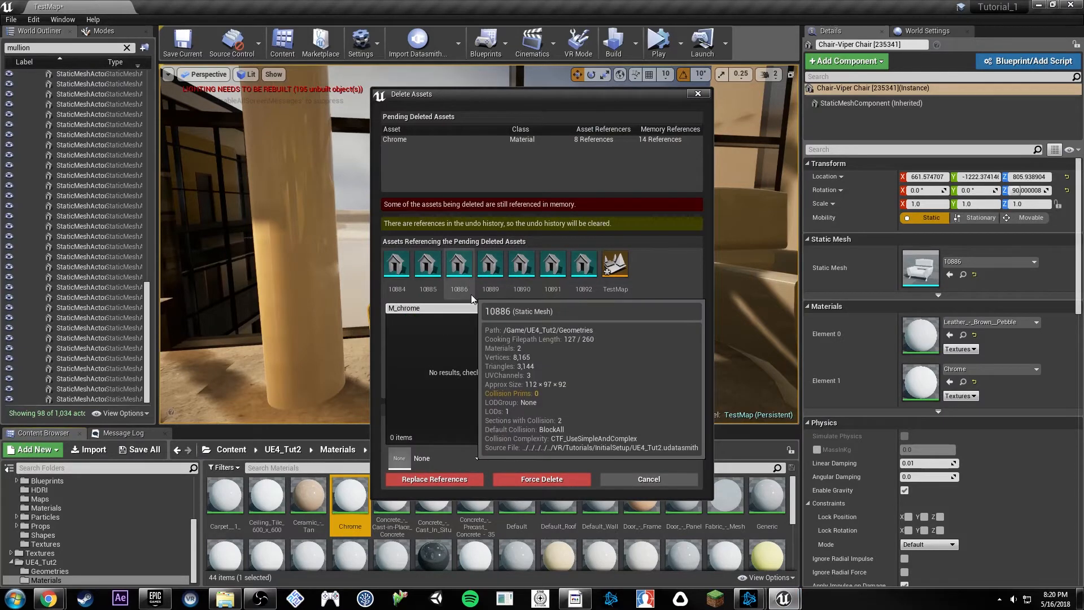
key(ctrl+a)
text(chrome)
click(464, 326)
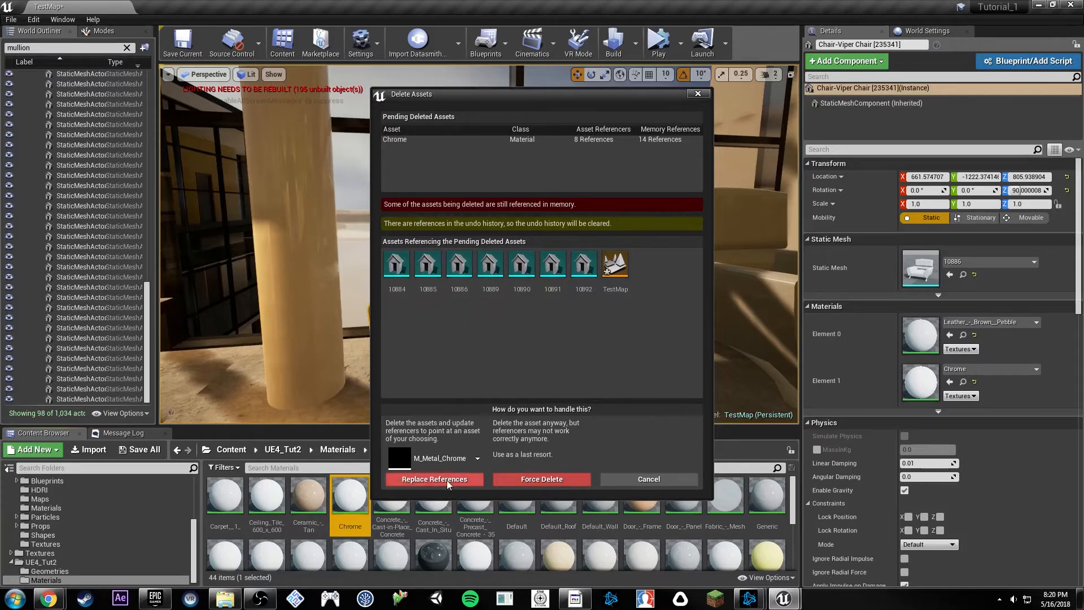
click(446, 480)
click(610, 340)
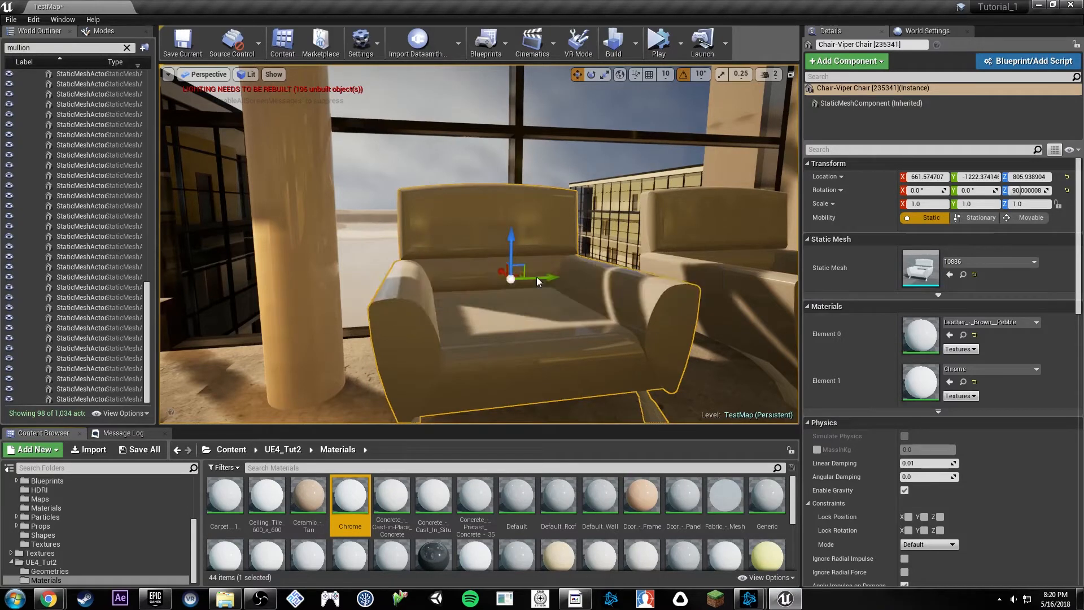
click(605, 400)
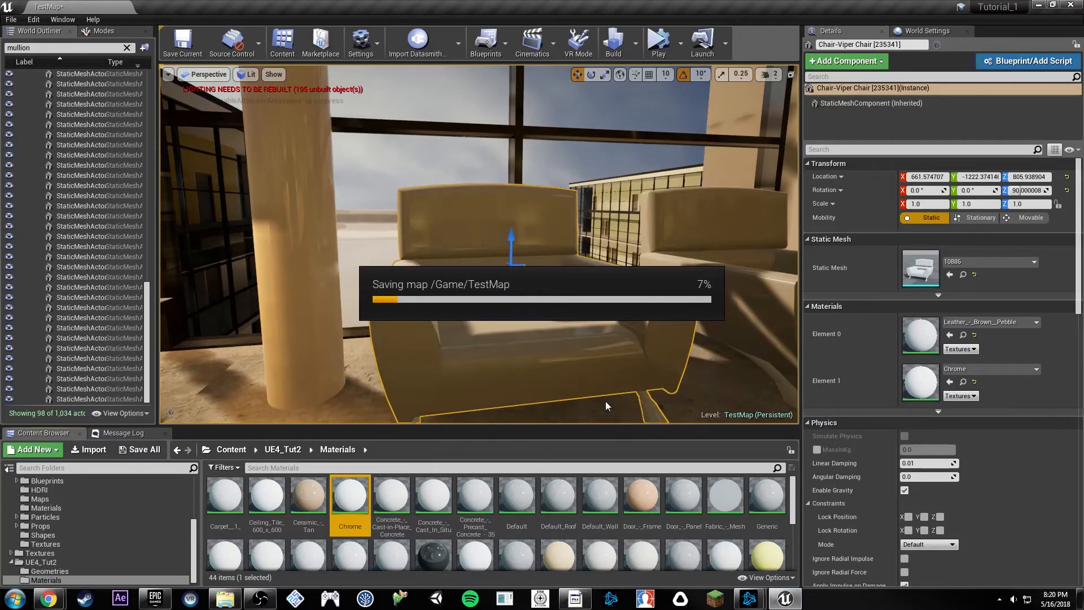
Examine the armchair's chrome legs and the surrounding lounge furniture from several angles.
right_drag(625, 372, 646, 371)
mouse_move(548, 322)
right_down()
mouse_move(649, 322)
mouse_move(508, 322)
mouse_move(549, 322)
right_up()
key(w)
right_drag(541, 264, 782, 271)
key(w)
key(a)
right_drag(429, 370, 339, 298)
key(q)
key(e)
key(d)
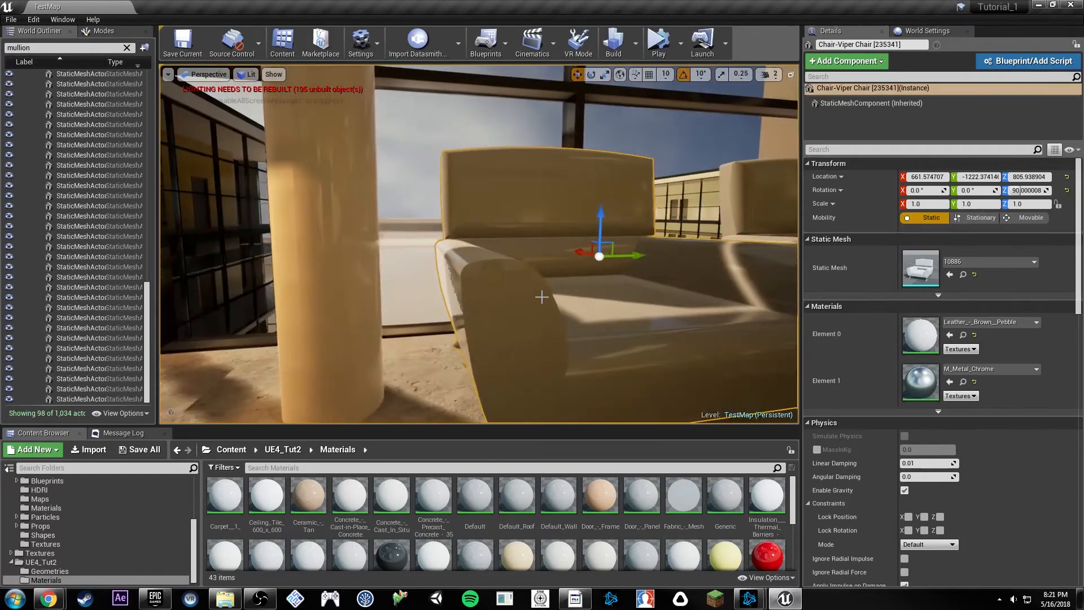
key(d)
right_drag(545, 297, 316, 288)
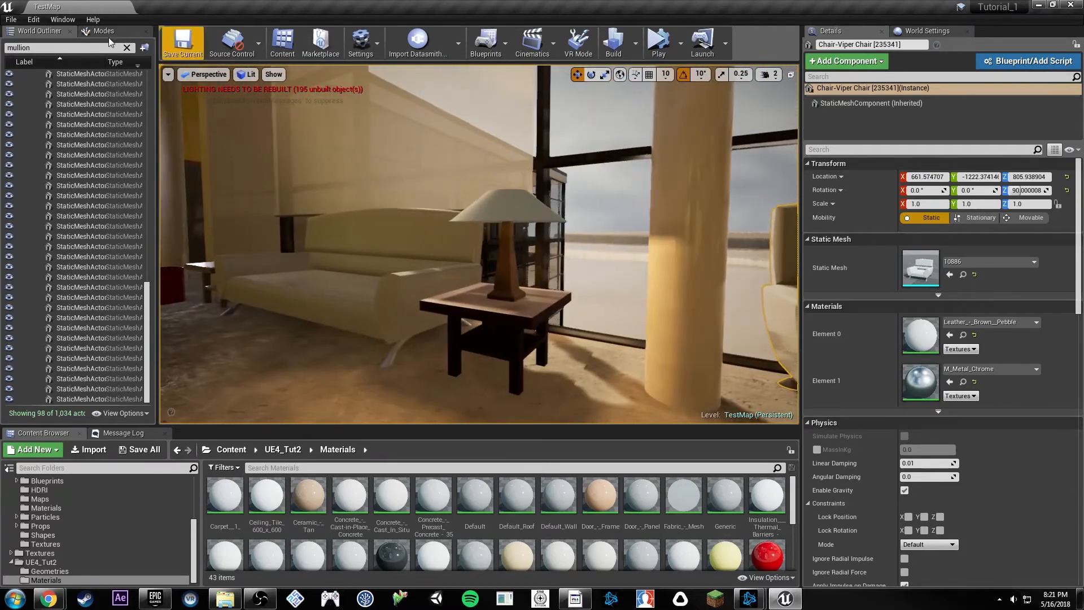
Save the changes from the main editor and bring the Viper armchair's upholstery back into close view.
click(12, 19)
click(59, 118)
right_drag(630, 255, 772, 272)
key(w)
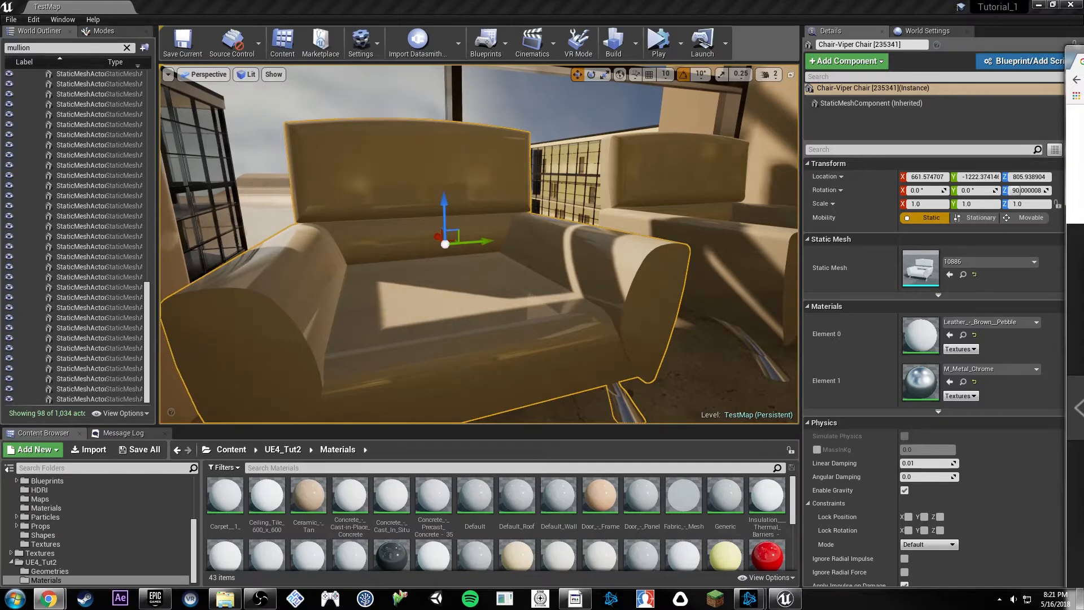
mouse_move(556, 267)
right_down()
mouse_move(567, 262)
mouse_move(545, 255)
right_up()
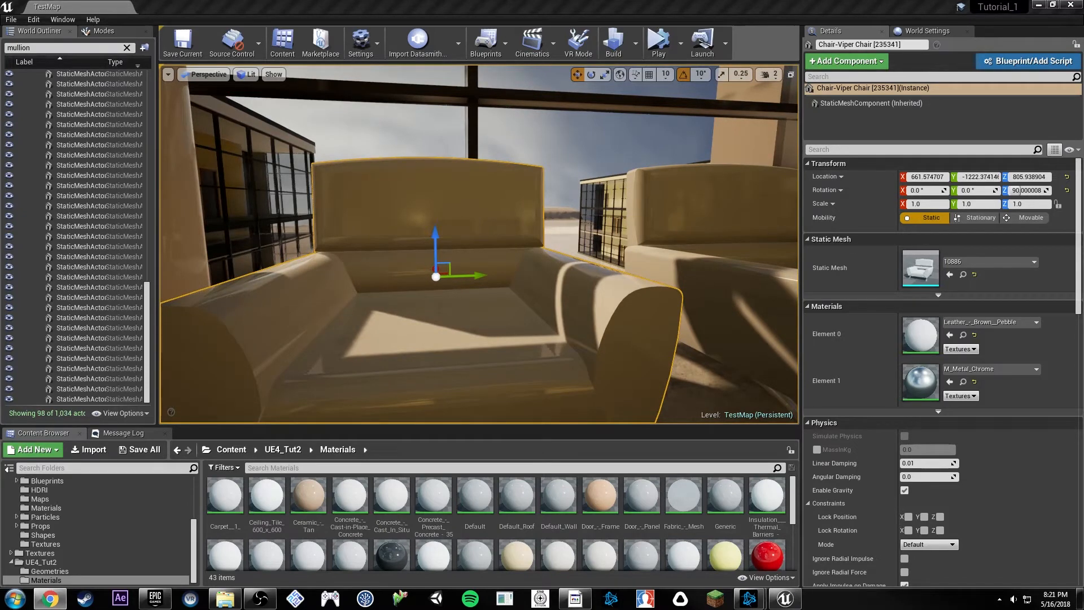
Switch to Chrome, go to freepbr.com, and browse the PBR material categories to open Synthetic.
drag(1083, 136, 890, 1)
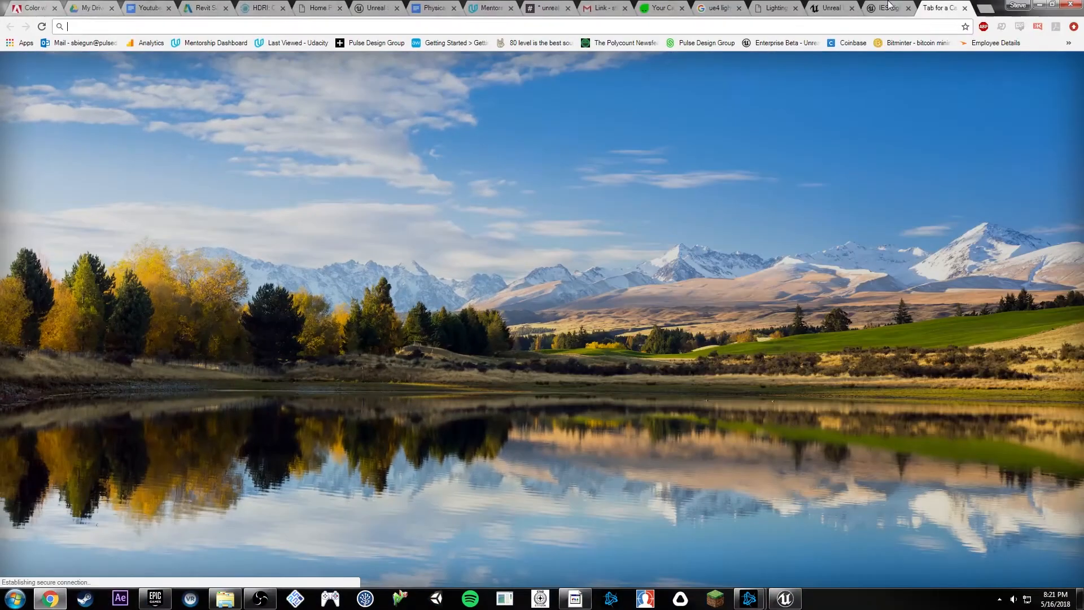
text(freepbr.com)
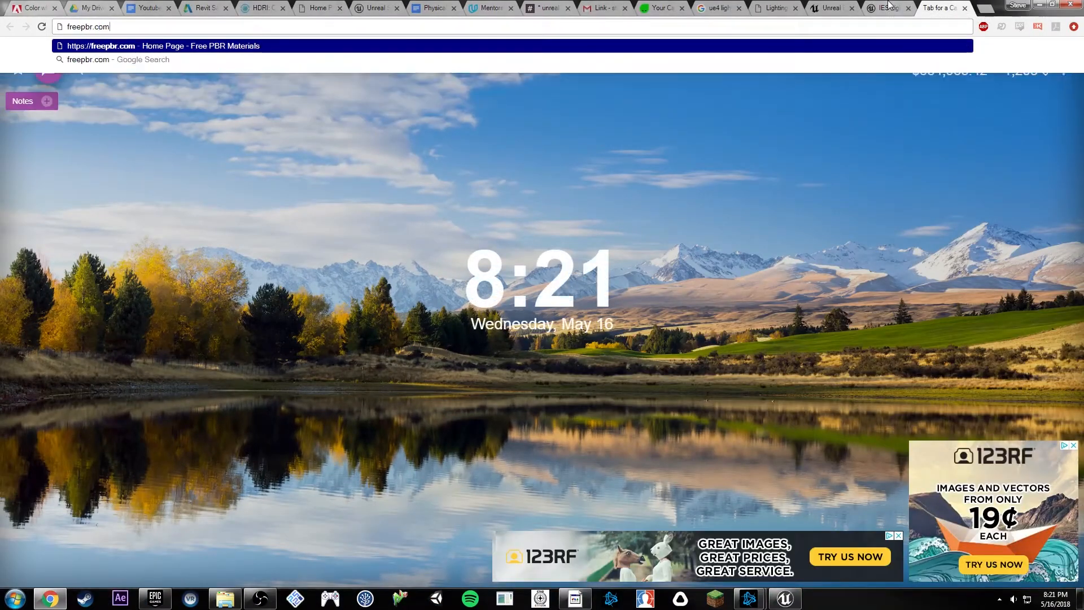
key(Return)
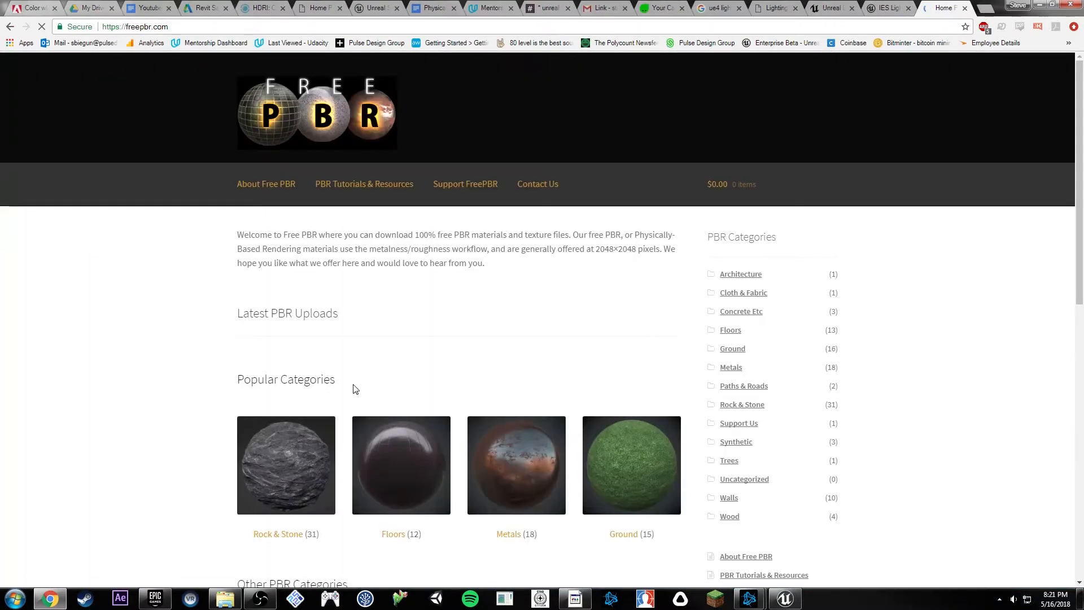
scroll(159, 415, down, 2)
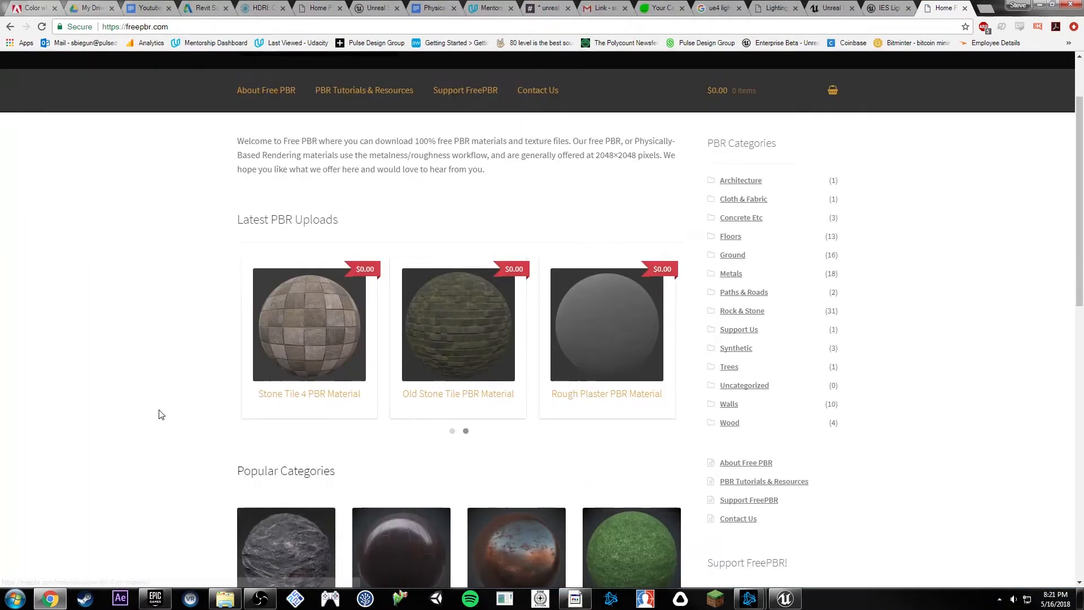
scroll(160, 409, down, 2)
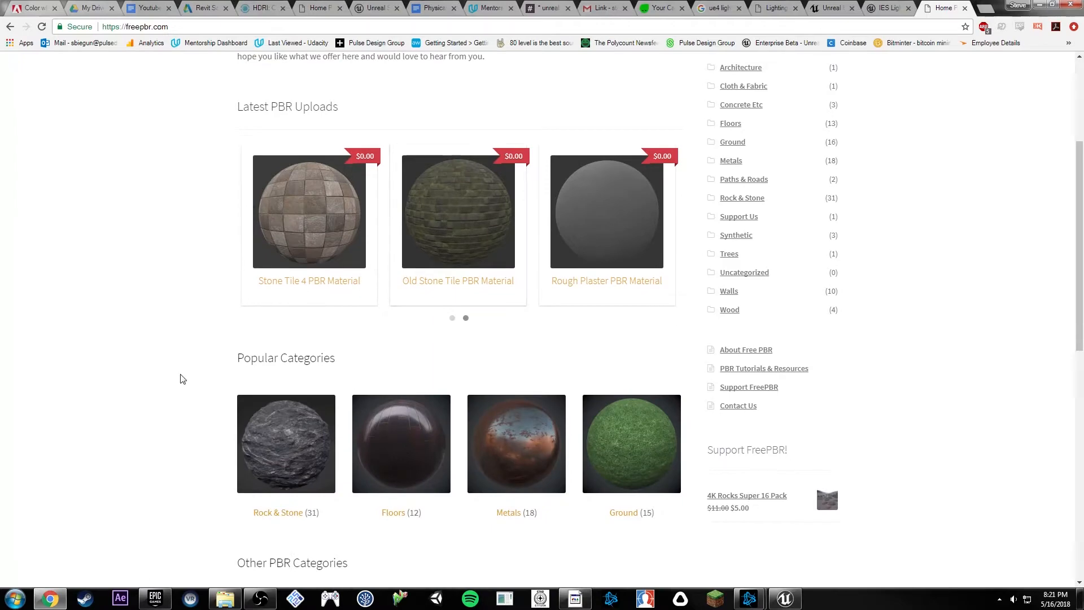
scroll(184, 375, down, 4)
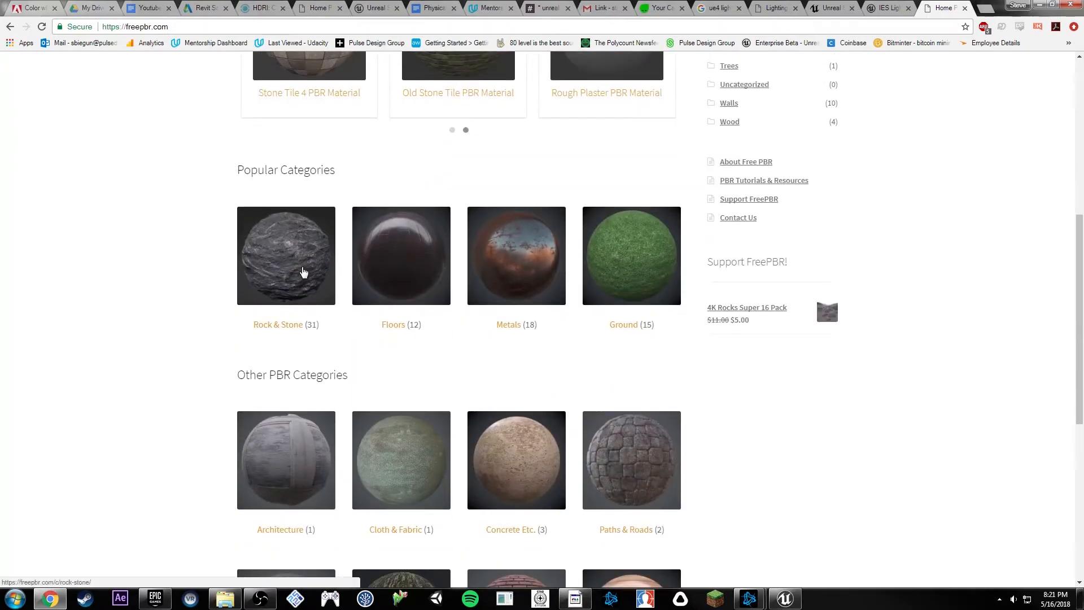
scroll(819, 378, down, 2)
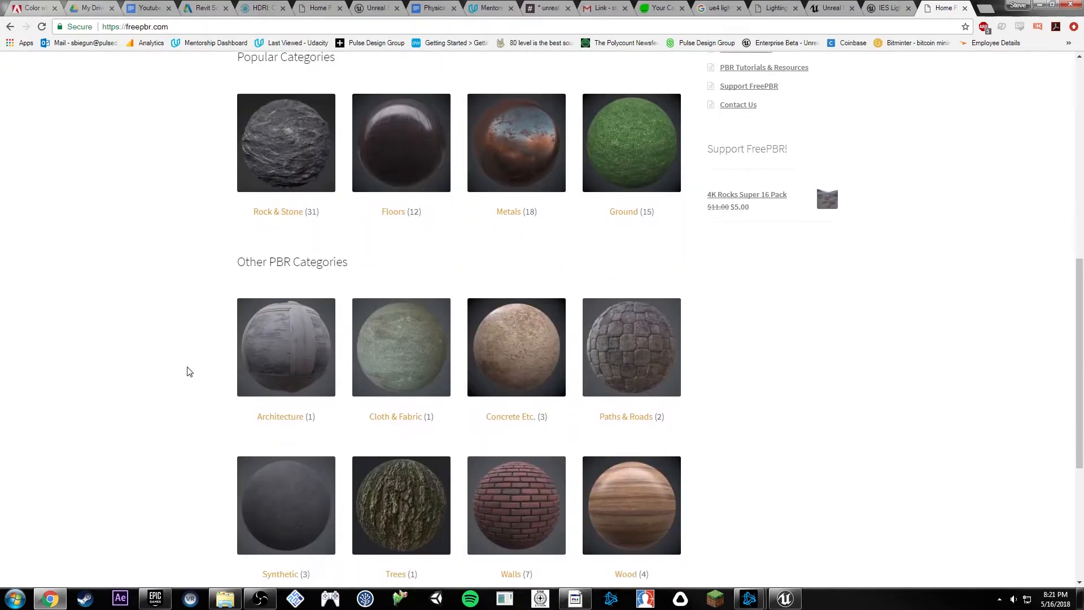
scroll(202, 368, down, 2)
scroll(513, 380, down, 1)
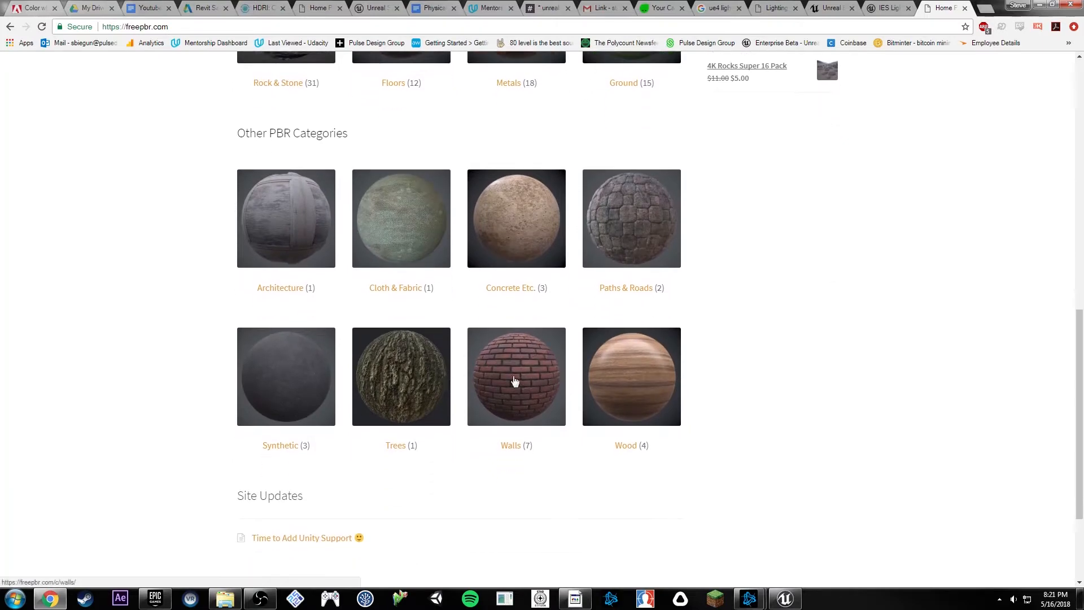
click(303, 364)
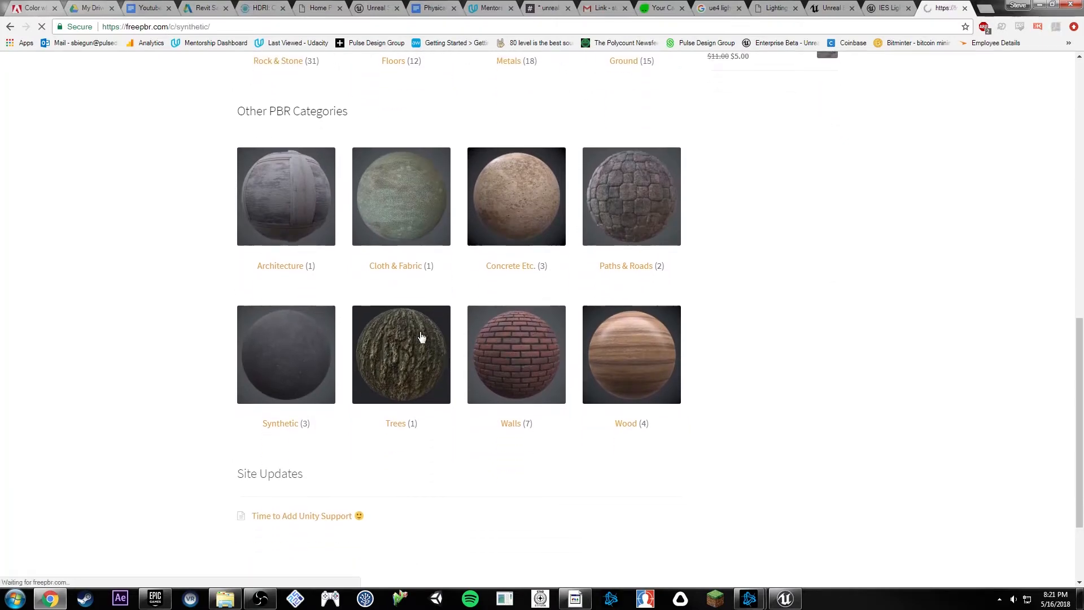
Look through the Synthetic materials, dismissing the newsletter pop-up, and close the page to return to Unreal Editor.
scroll(201, 283, down, 4)
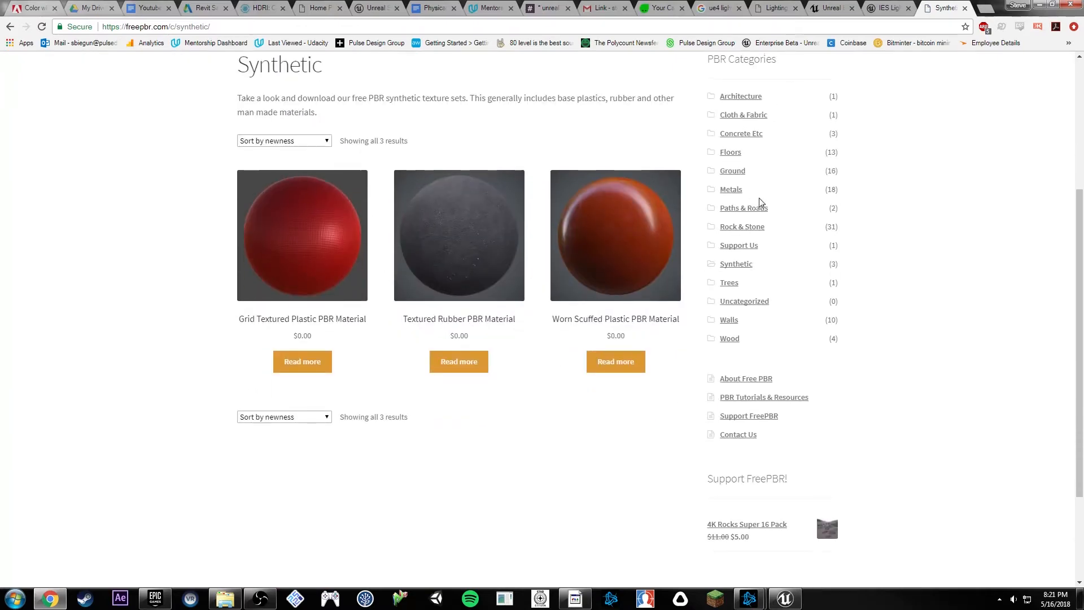
scroll(734, 192, up, 3)
scroll(791, 220, down, 2)
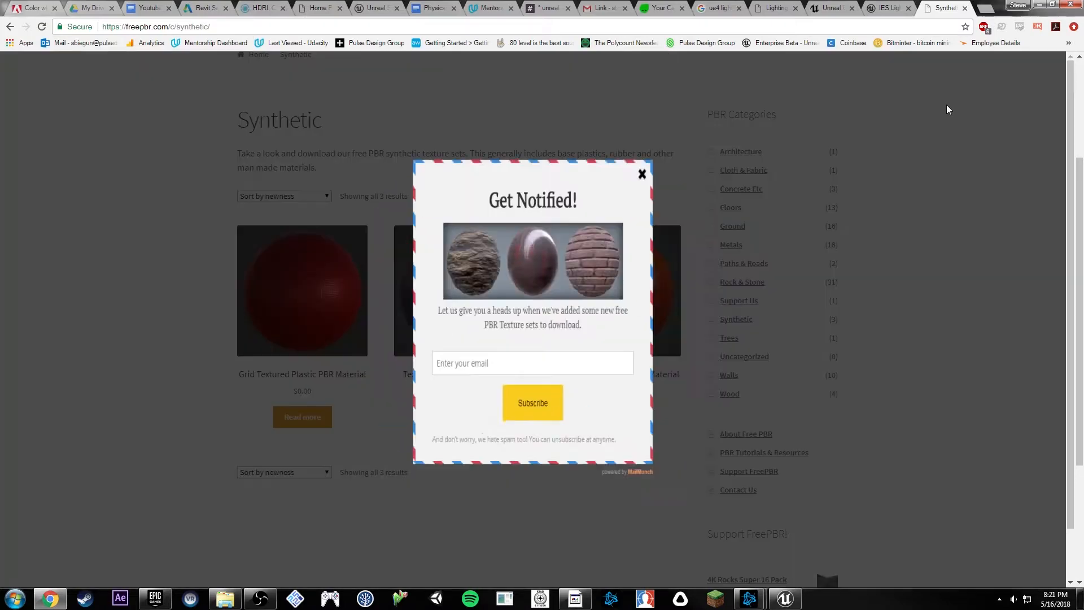
click(665, 193)
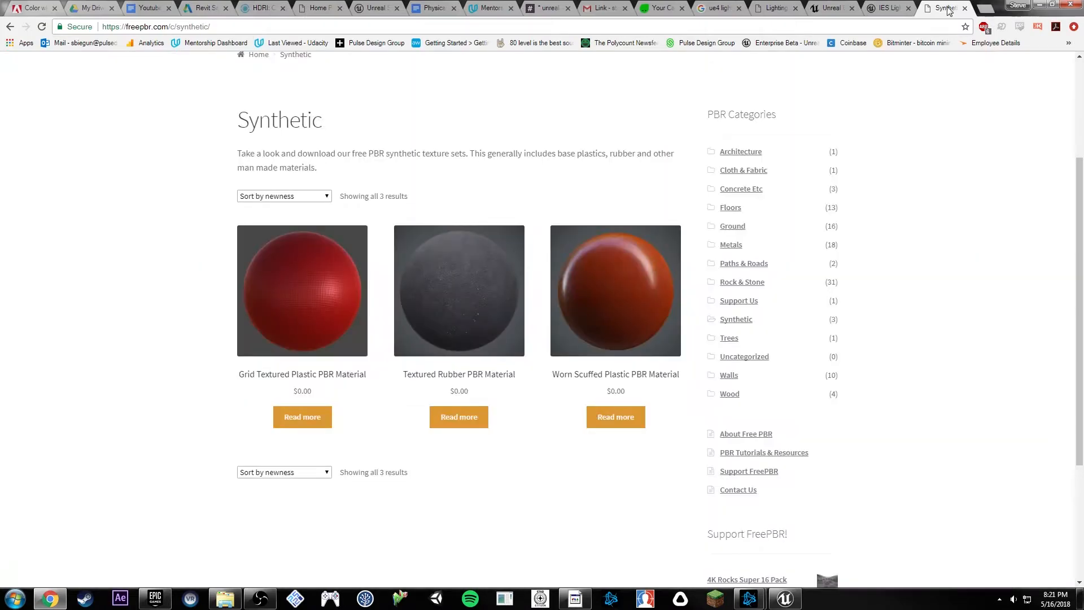
click(965, 10)
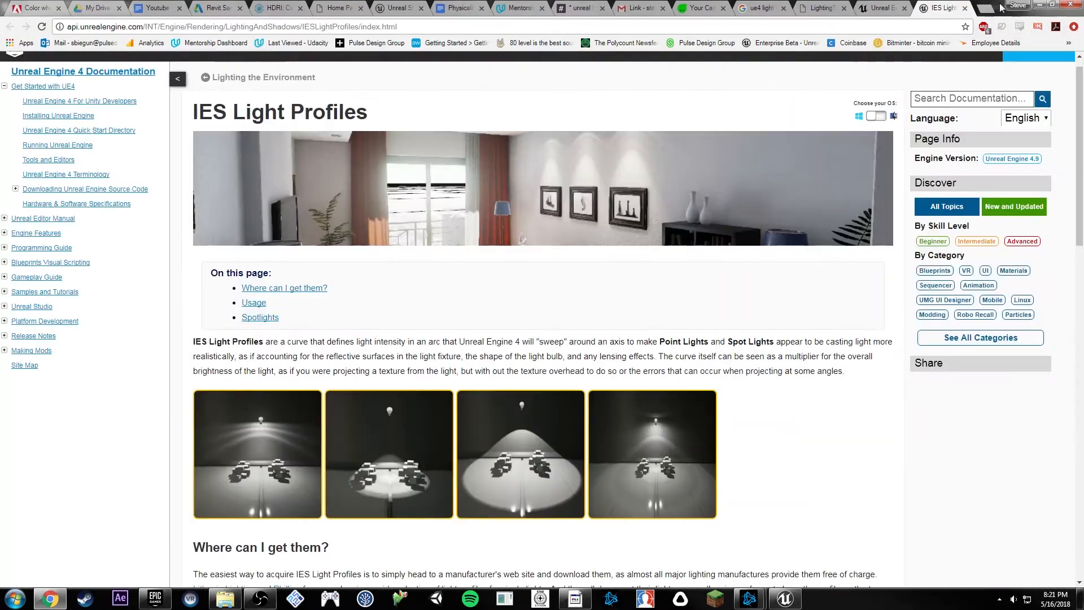
drag(998, 9, 1083, 249)
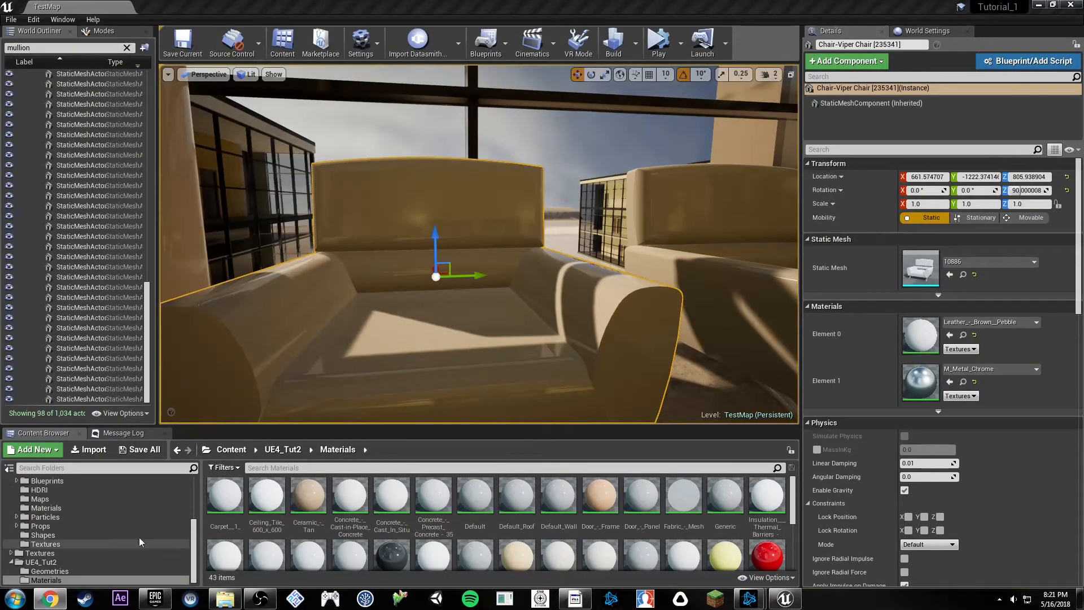
Check the StarterContent textures and search the whole Content folder for "leather", clearing the search at the end.
click(80, 517)
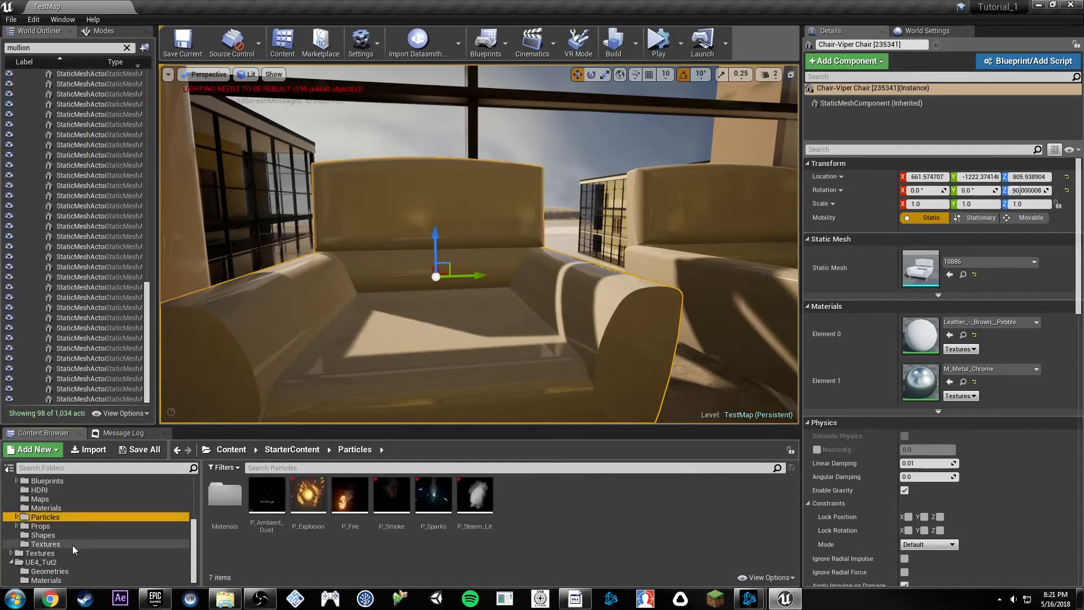
click(45, 544)
scroll(462, 525, down, 2)
scroll(121, 530, up, 5)
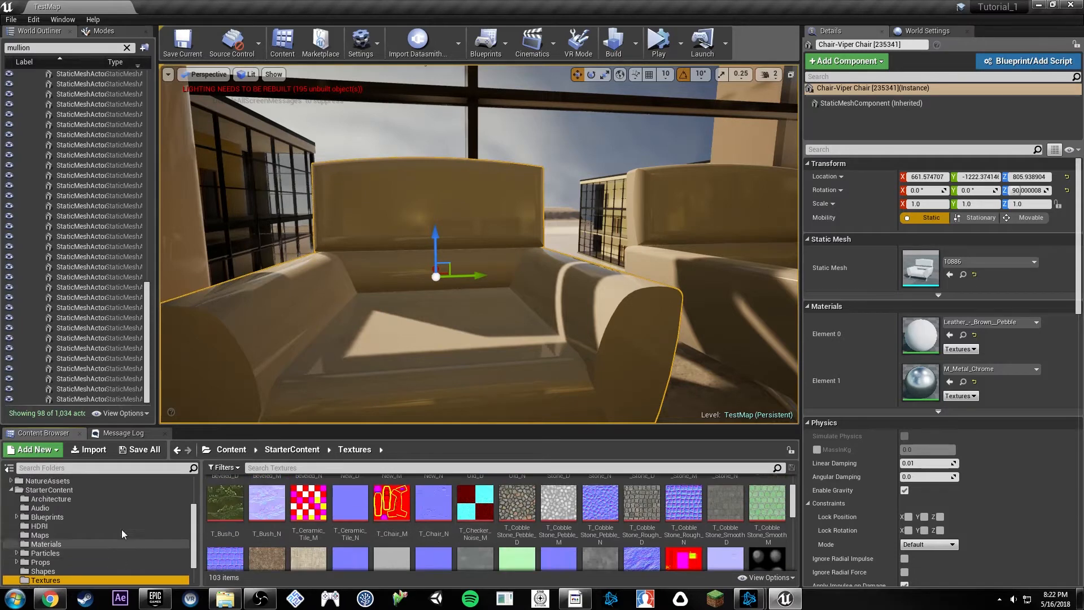
click(83, 482)
click(265, 468)
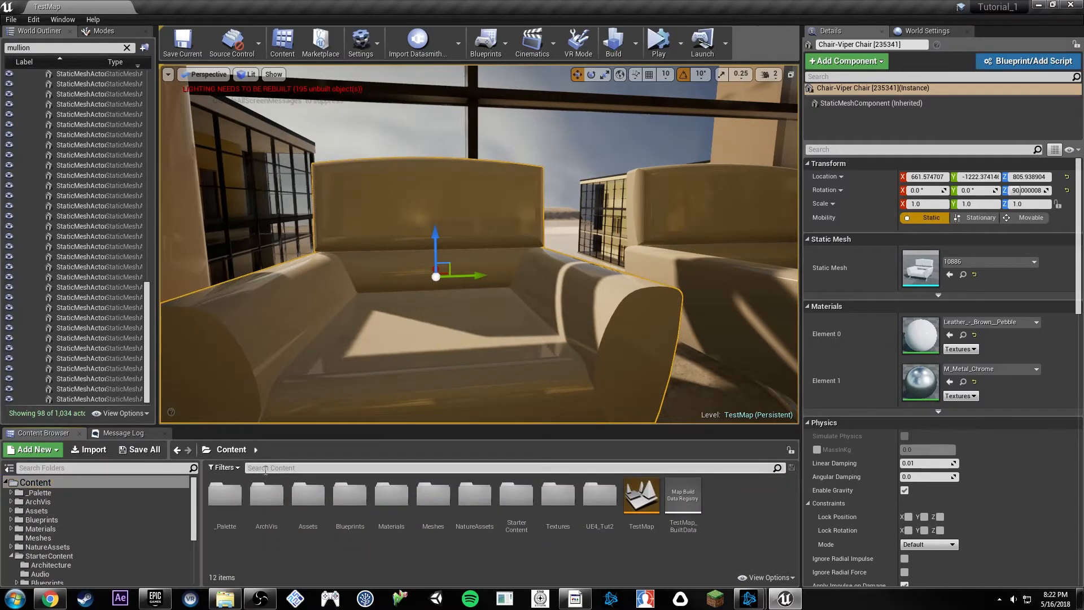
text(leather)
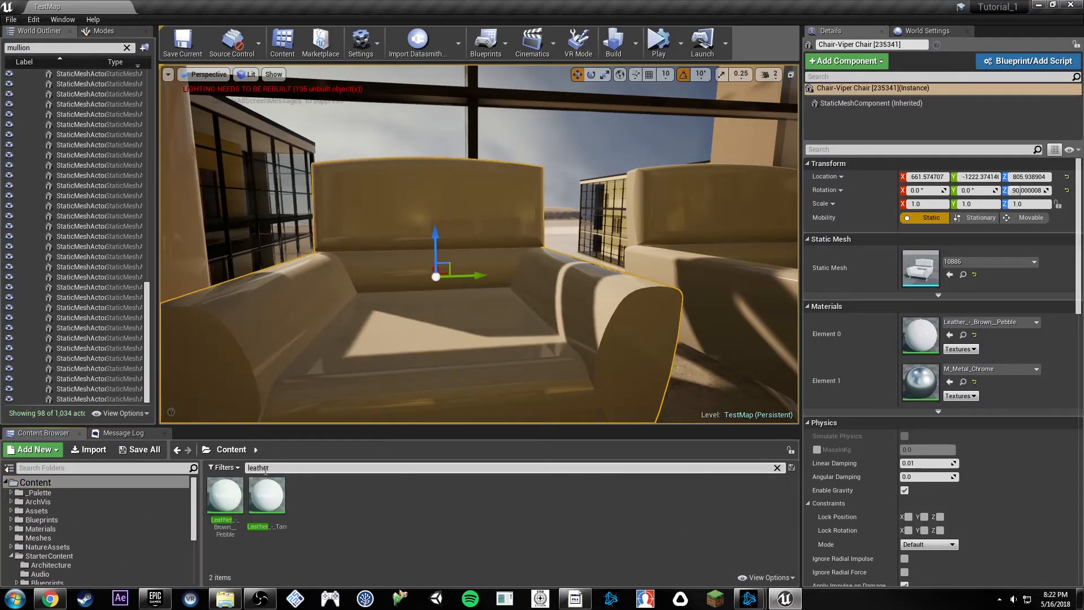
click(777, 468)
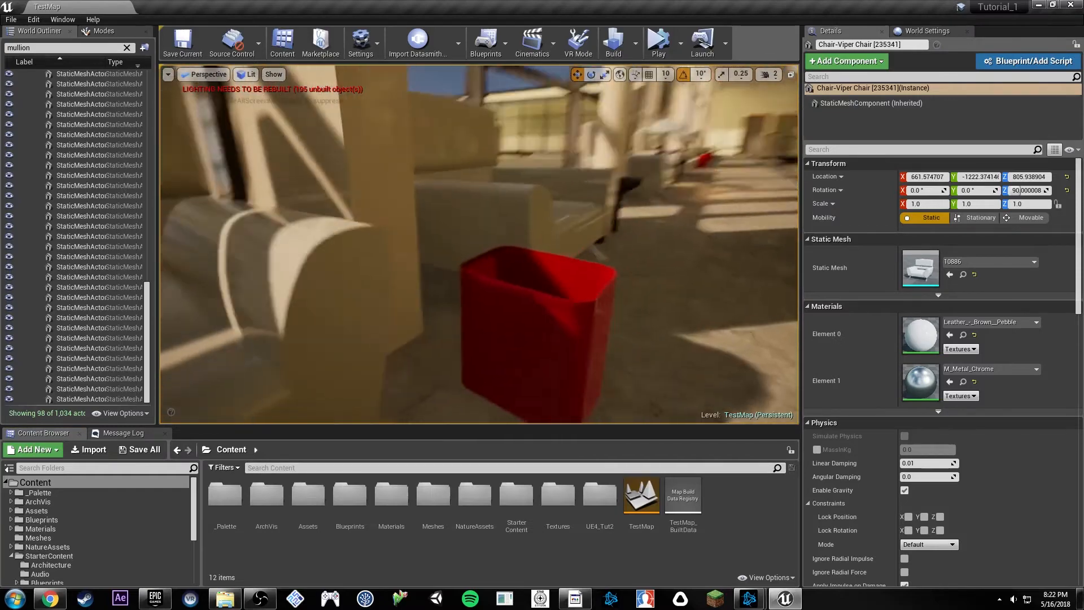
Select the red wastebasket near the window, open its static mesh 10897 in the mesh editor and display UV Channel 2.
right_drag(479, 244, 440, 303)
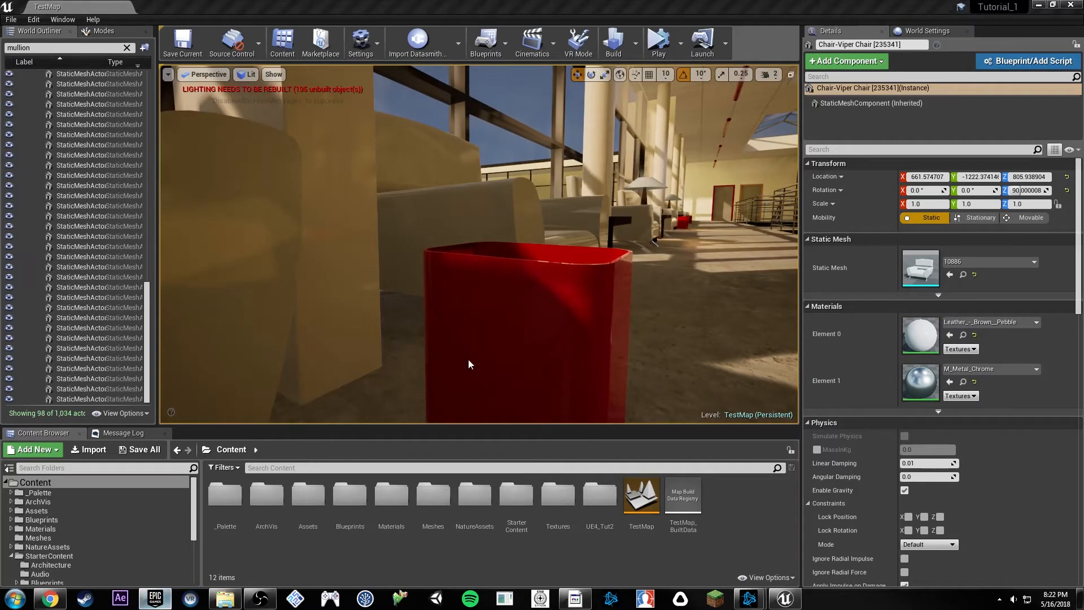
click(545, 309)
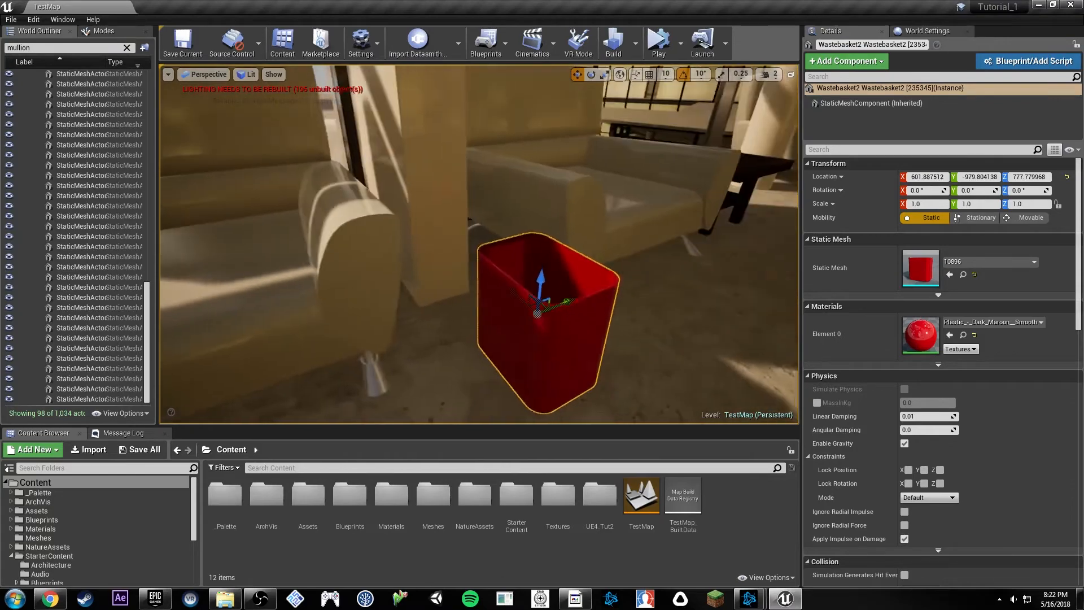
right_drag(545, 309, 480, 299)
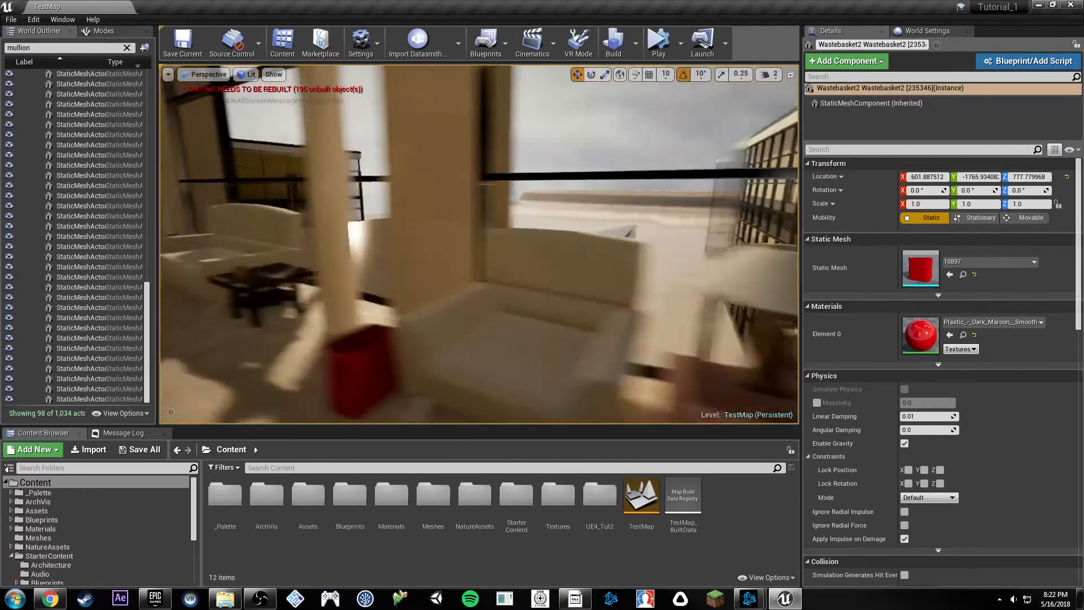
key(w)
mouse_move(541, 280)
right_down()
mouse_move(570, 286)
mouse_move(540, 281)
right_up()
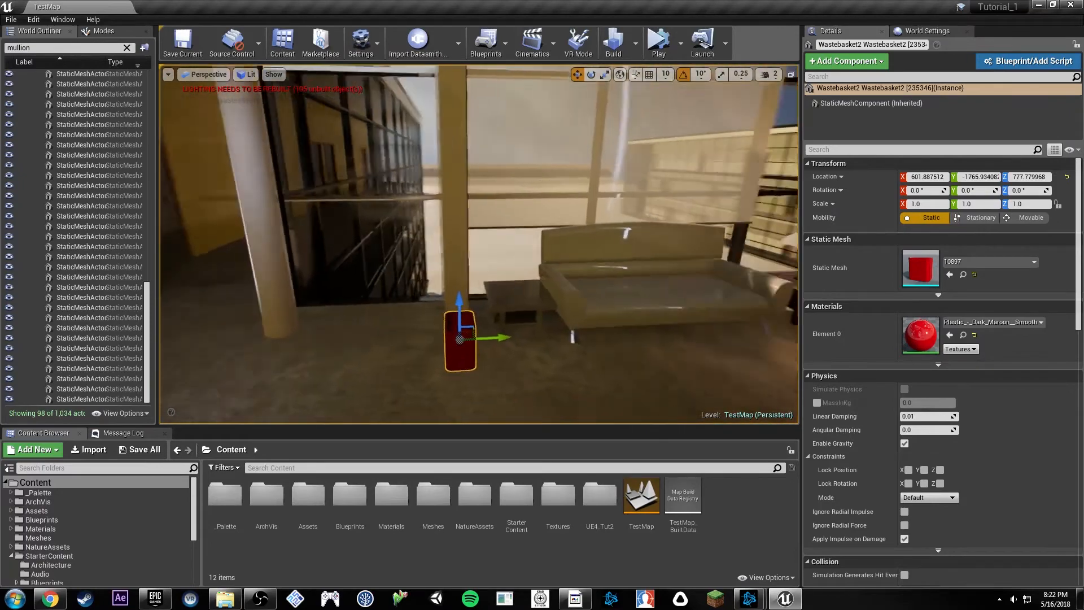
double_click(919, 270)
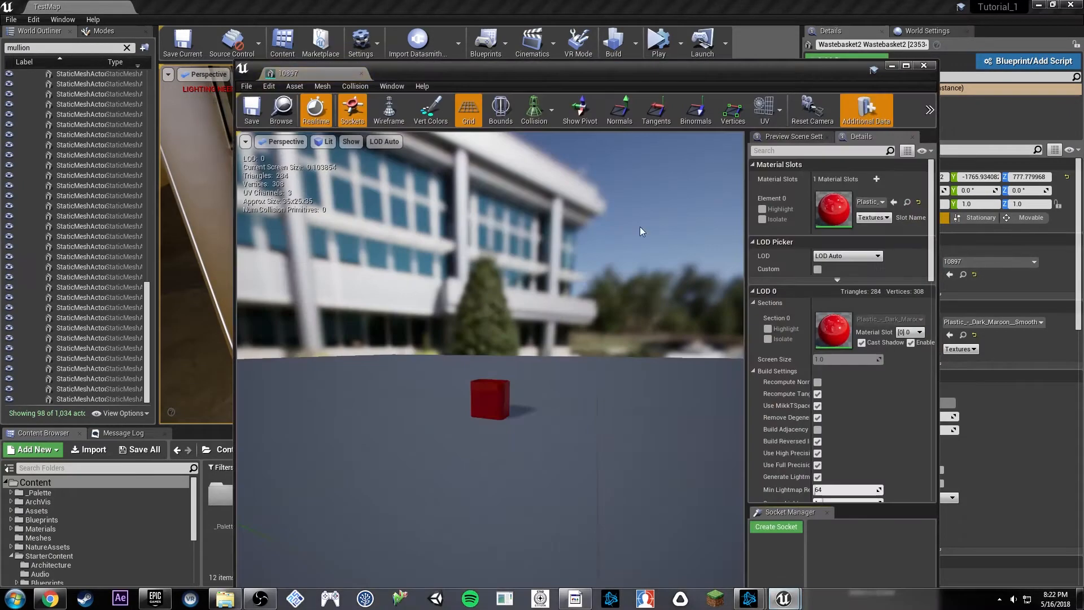
drag(769, 69, 723, 0)
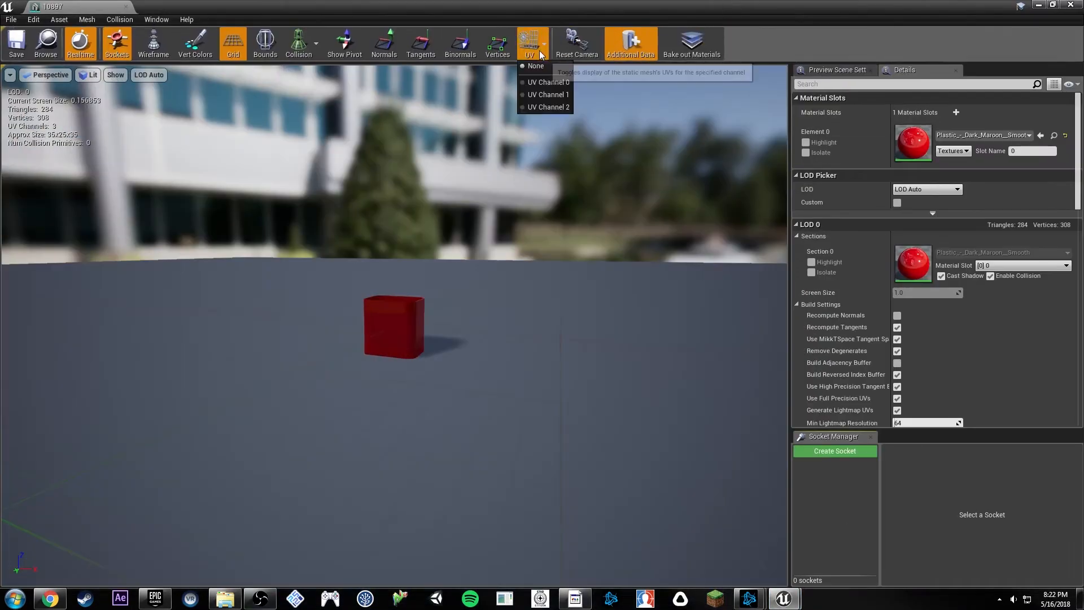
click(558, 107)
Set the wastebasket mesh's Min Lightmap Resolution to 128, apply the changes, save the mesh and close its editor.
scroll(1002, 347, down, 5)
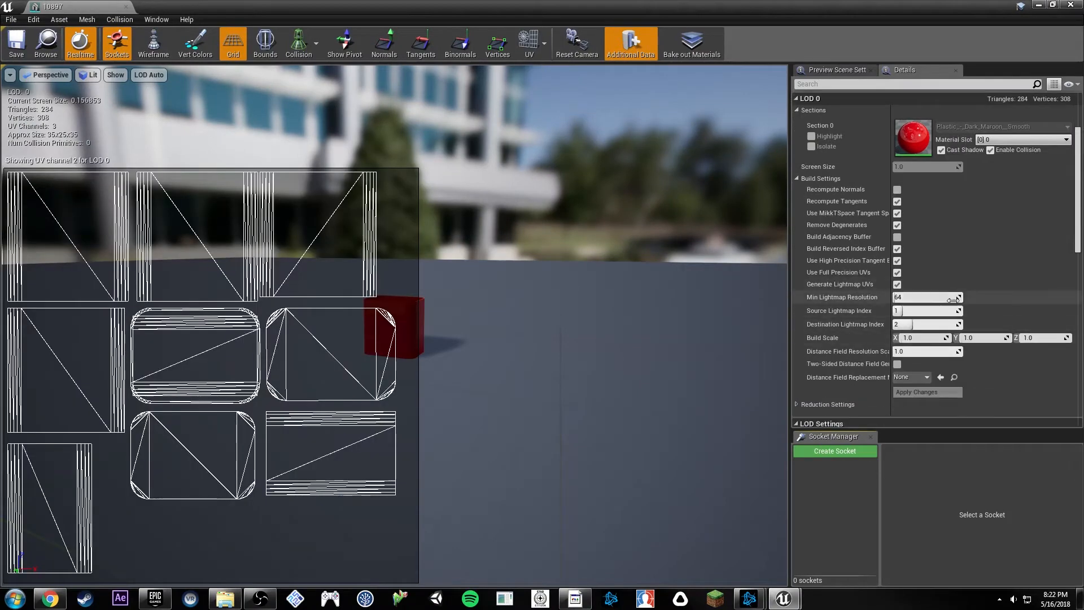
text(8)
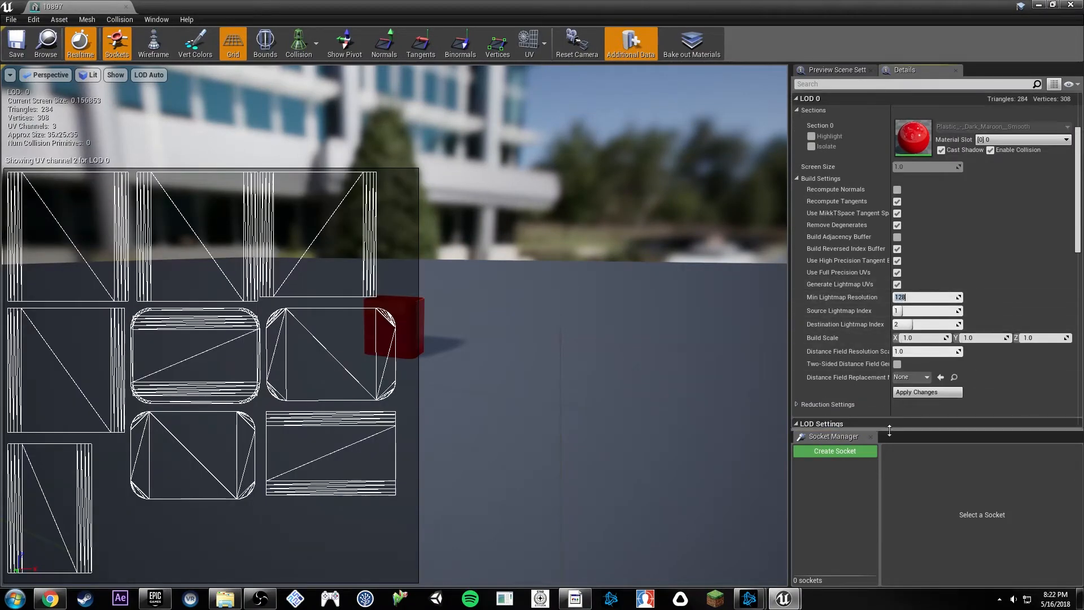
click(919, 393)
click(14, 48)
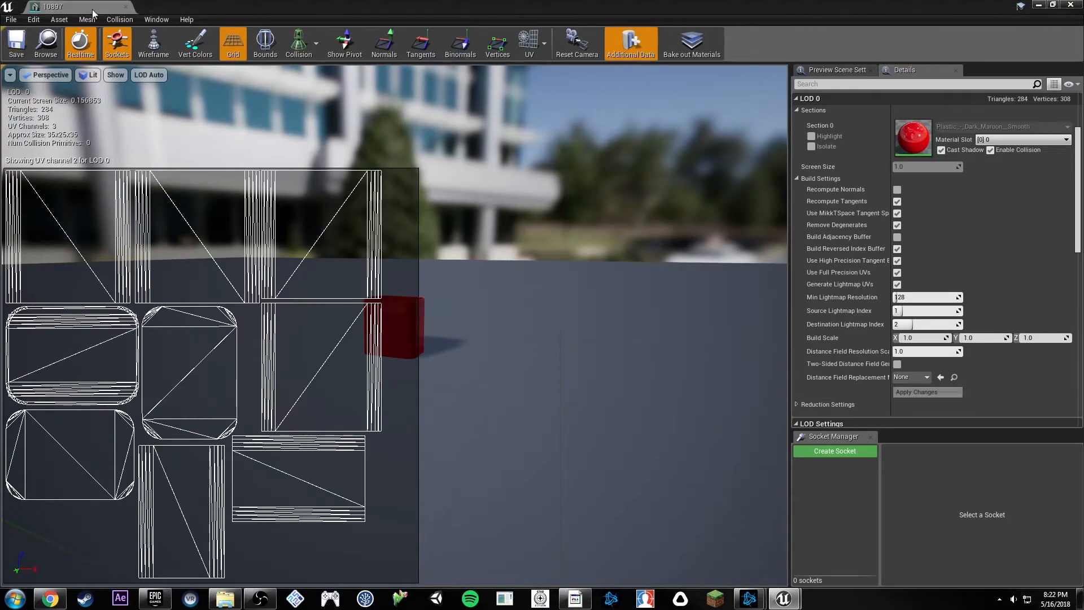
click(126, 7)
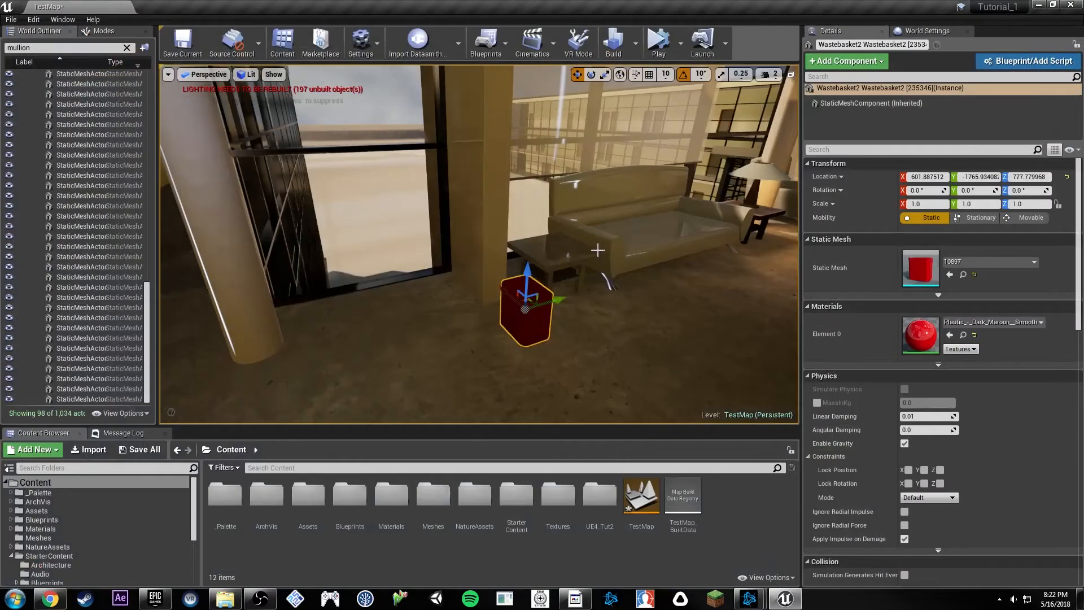
Locate mesh 10897 in the Geometries folder and assign it as the static mesh of the other three wastebaskets.
click(963, 275)
right_drag(452, 329, 565, 333)
click(453, 329)
ctrl+click(503, 342)
ctrl+click(588, 237)
right_drag(587, 238, 361, 242)
drag(684, 513, 921, 176)
right_drag(629, 186, 489, 189)
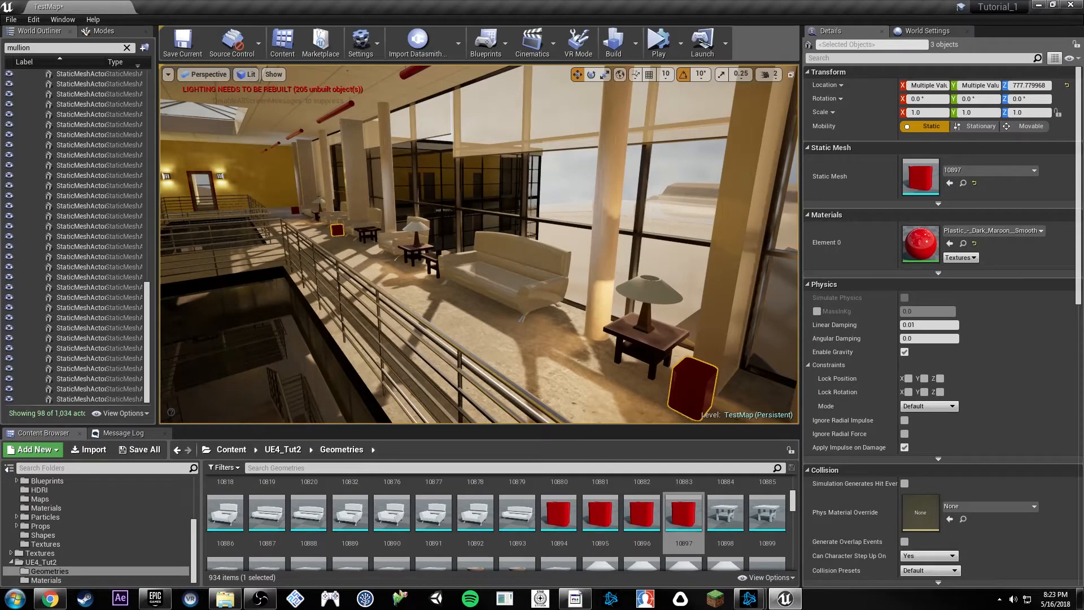
Close the SteamVR window and move the wastebasket beside the window column to about X 634, Y -1797.
right_drag(314, 306, 449, 294)
click(479, 302)
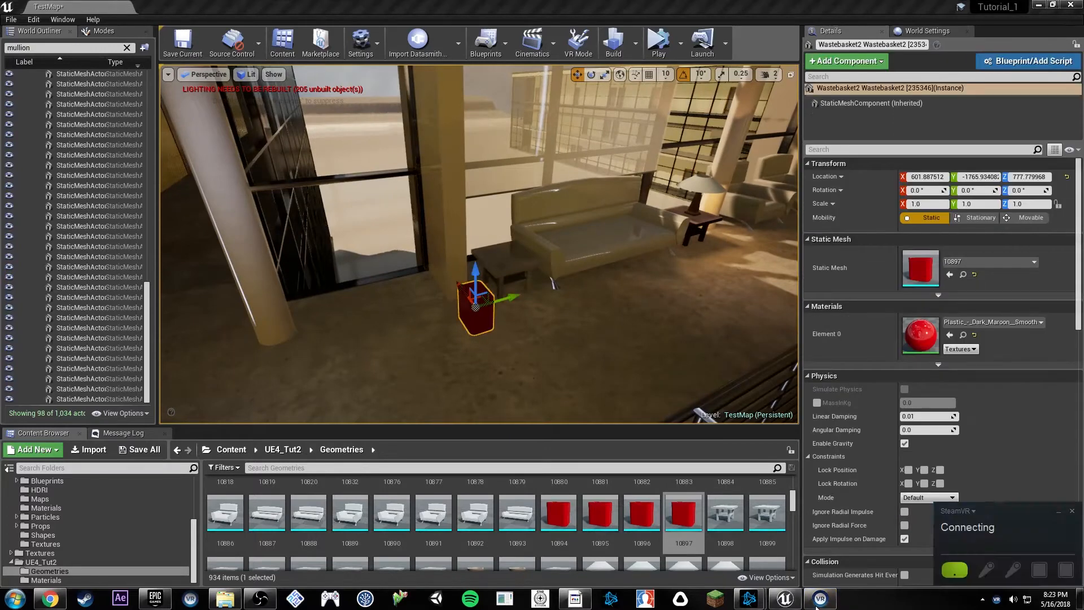
click(1015, 481)
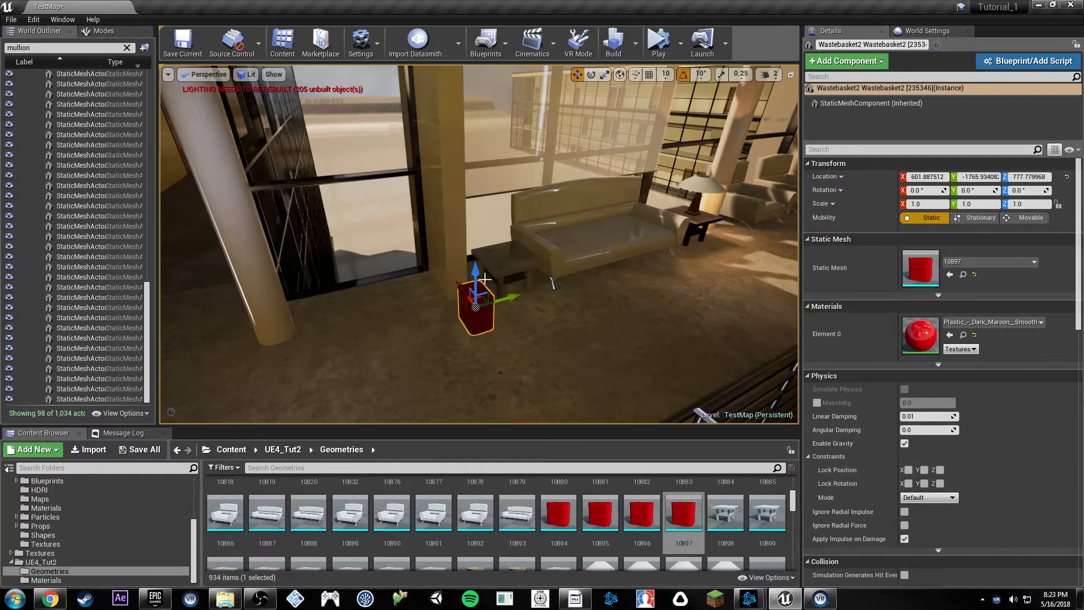
right_drag(649, 339, 610, 338)
click(649, 338)
right_drag(548, 264, 536, 263)
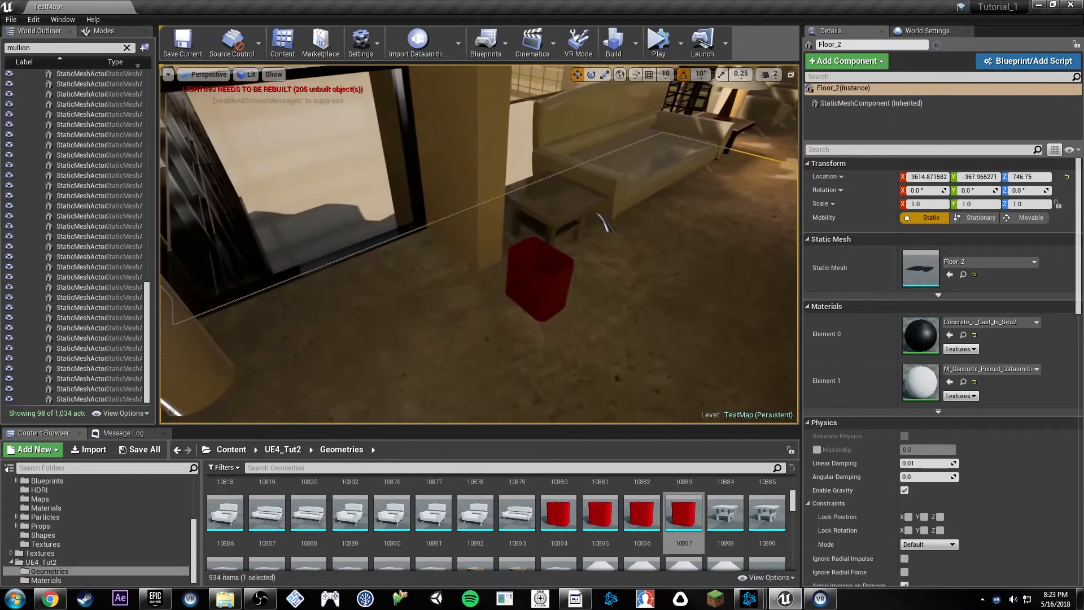
click(546, 265)
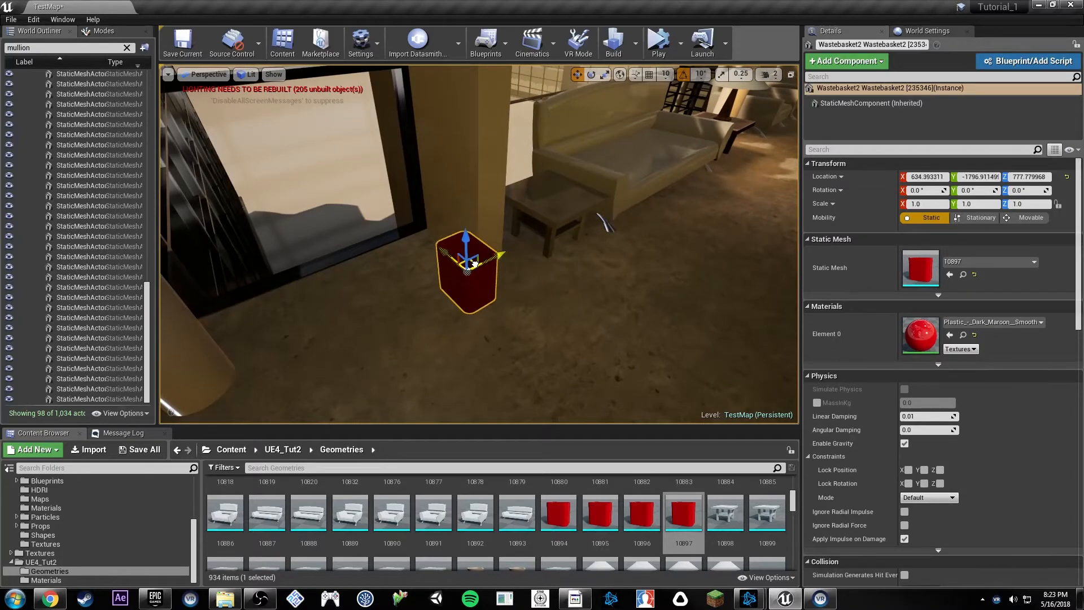
Move the wastebasket beside the armchairs to about X 661, Y -727, and another farther along the lounge to about X 661, Y 627.
right_drag(569, 235, 392, 345)
key(w)
key(d)
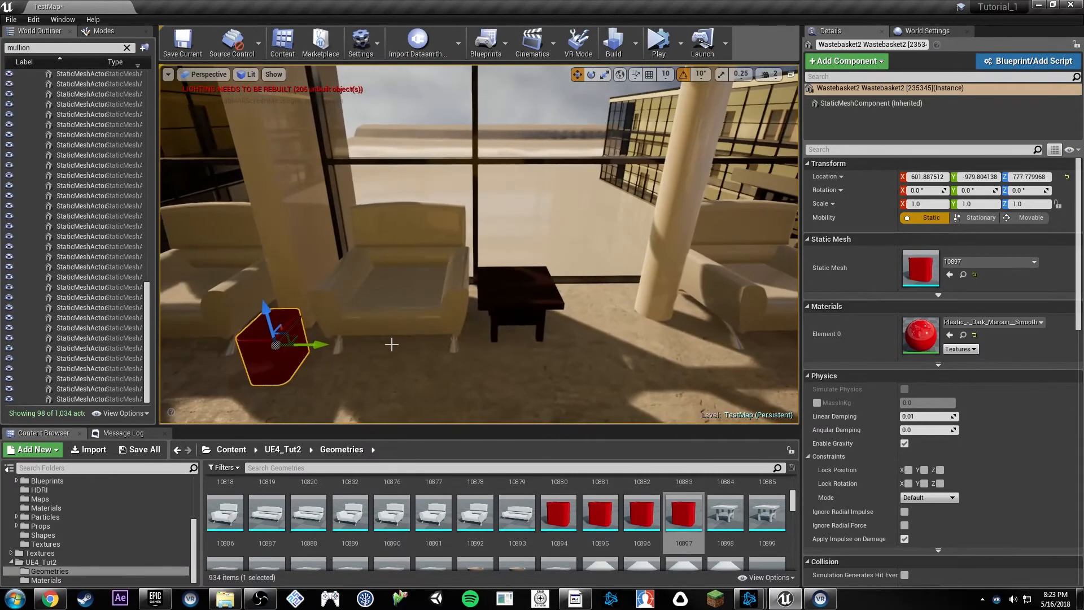
drag(609, 295, 618, 292)
right_drag(619, 291, 723, 389)
key(w)
key(s)
click(542, 361)
click(498, 351)
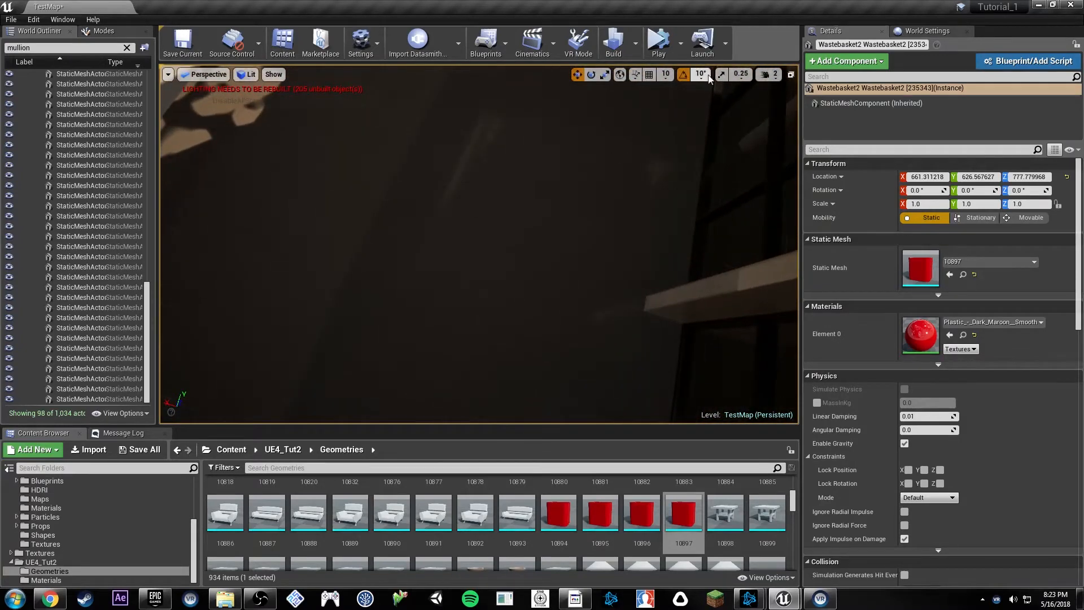
Shift the window-column wastebasket to about X 663, Y -1797 and rotate it slightly around the vertical axis with rotation snapping off.
right_drag(471, 191, 485, 201)
right_drag(568, 215, 567, 216)
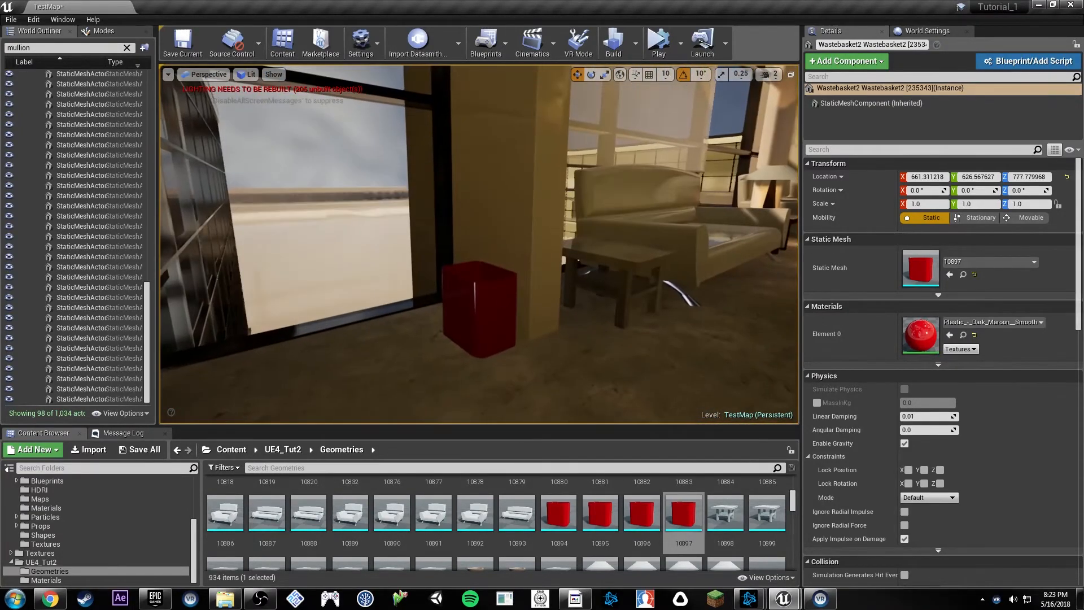
click(474, 297)
right_drag(486, 261, 534, 258)
key(e)
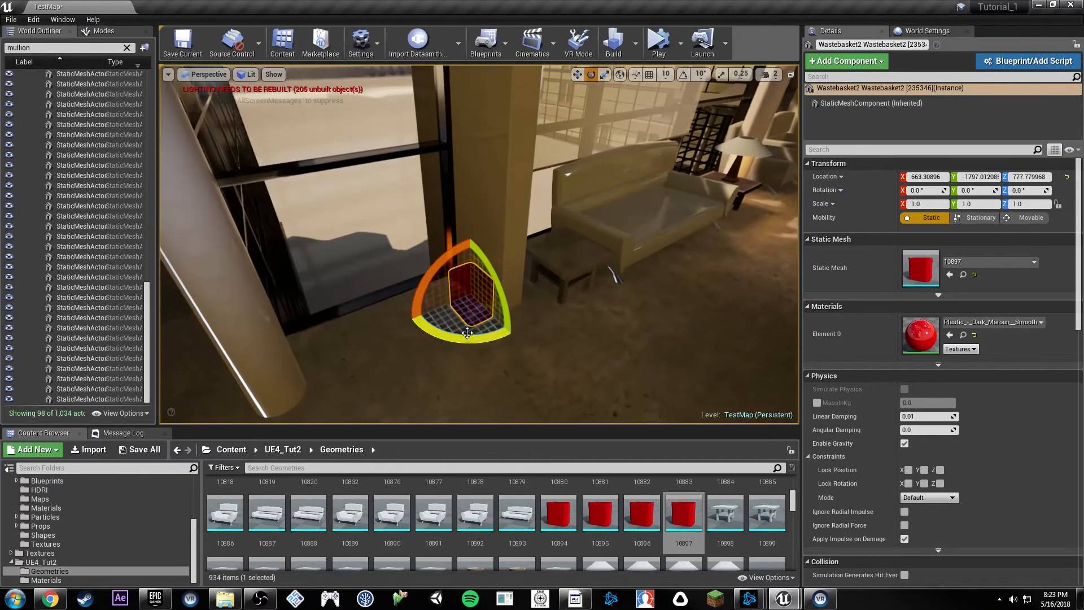
drag(484, 334, 492, 334)
Rotate the night stand beside that wastebasket and the neighbouring Viper couch slightly around the vertical axis.
click(574, 259)
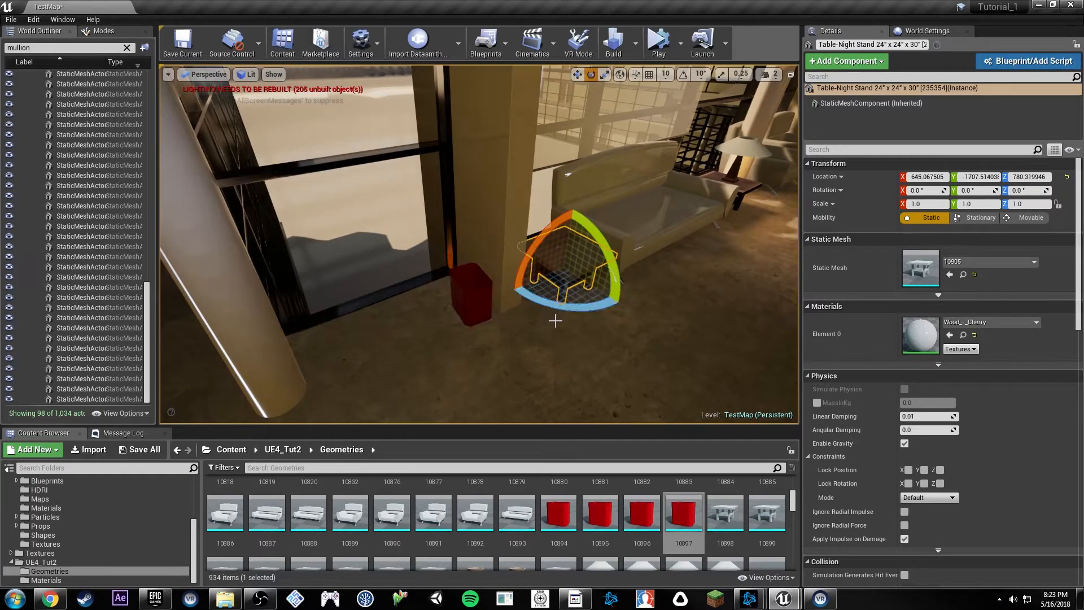
drag(562, 308, 579, 305)
right_drag(579, 305, 579, 304)
click(591, 273)
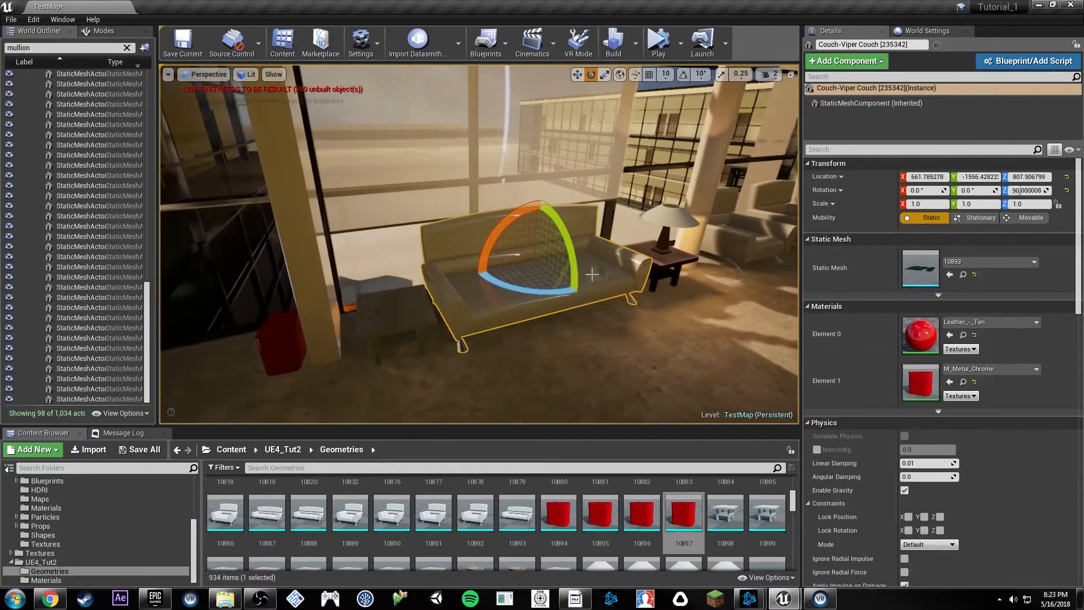
drag(536, 294, 545, 293)
Rotate the night stand between the couch and column by about -3.08° and its table lamp by about -2.40°.
right_drag(429, 286, 430, 286)
click(430, 286)
drag(449, 316, 457, 314)
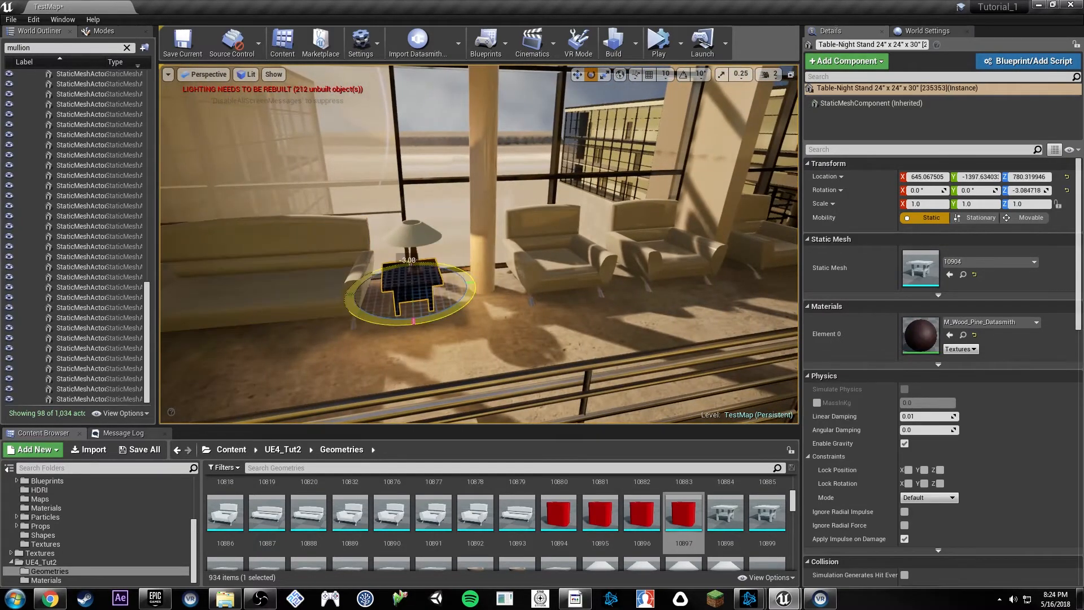
click(428, 290)
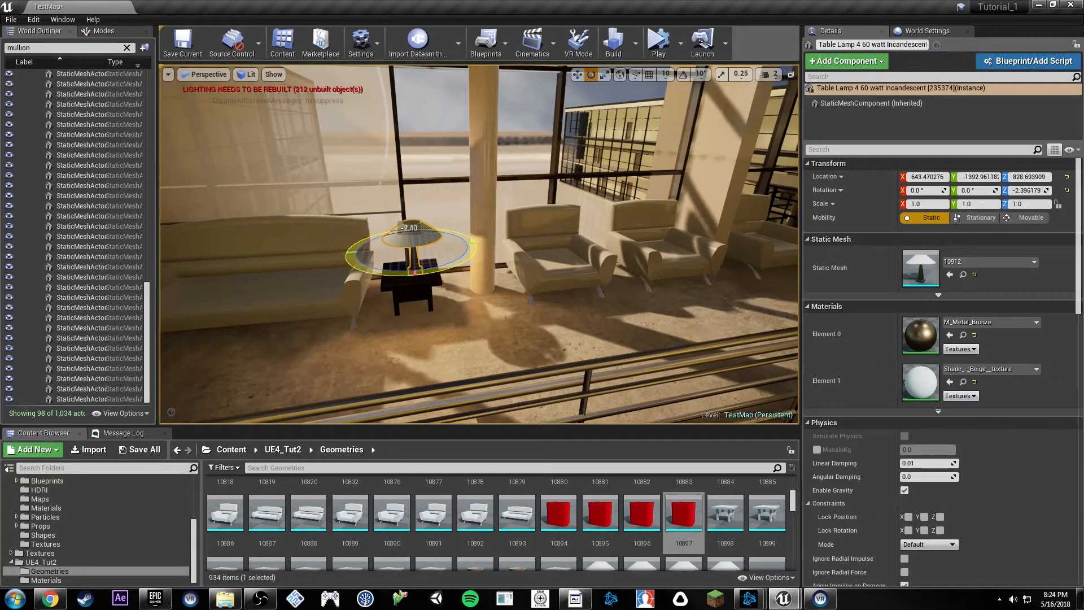
Turn the three Viper armchairs in the row slightly by different amounts, the third by about 2.86°.
click(525, 265)
drag(559, 275, 567, 280)
click(644, 263)
drag(611, 260, 612, 261)
right_drag(612, 260, 700, 227)
click(616, 301)
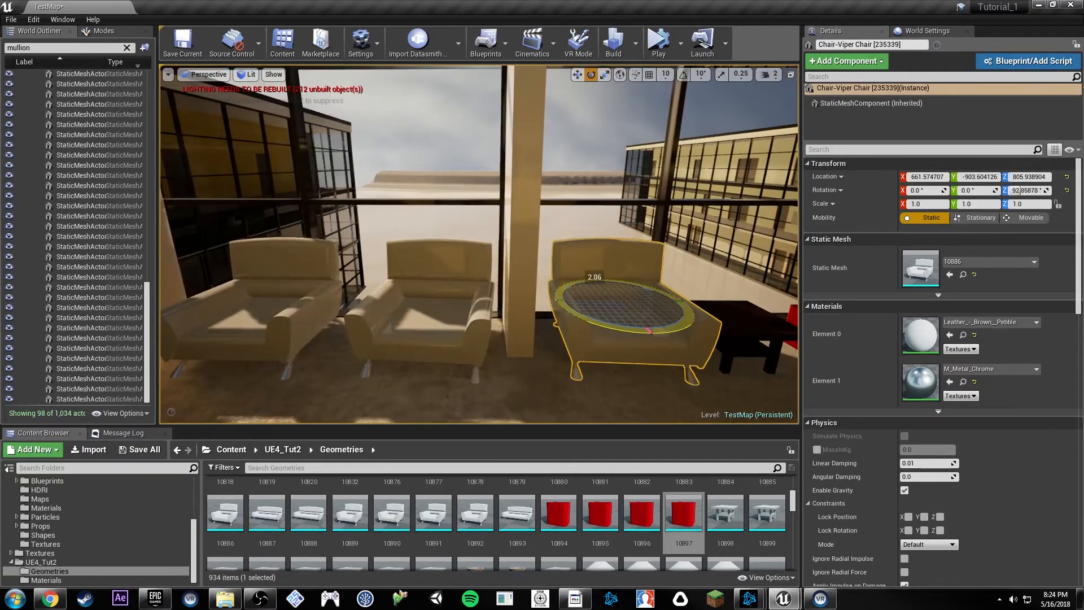
Rotate the night stand beside the third armchair to about 3.64° and slightly turn the wastebasket beside it.
click(687, 321)
drag(709, 355, 719, 357)
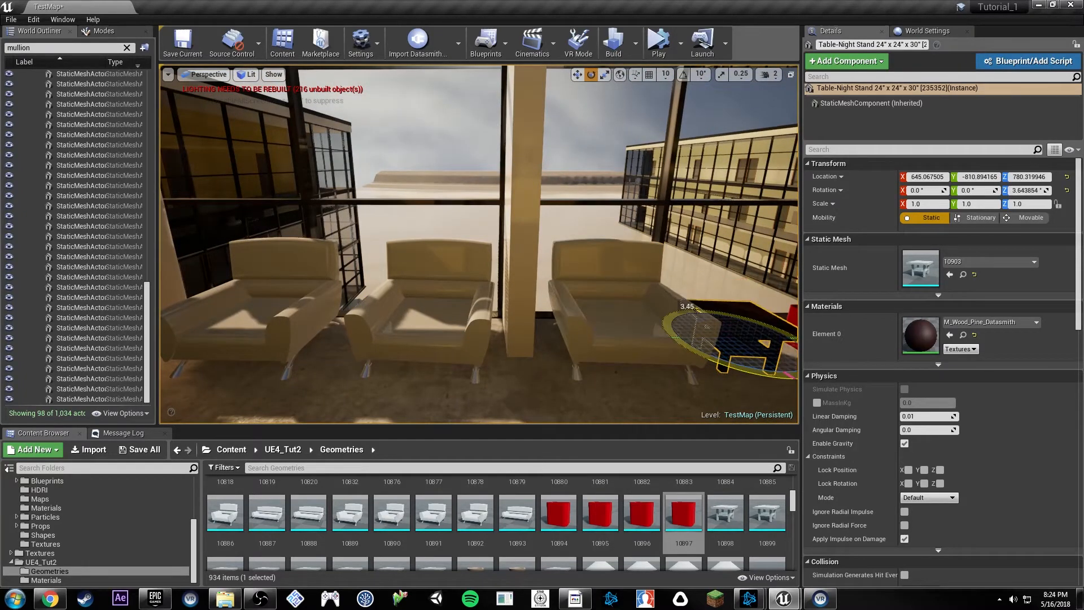
right_drag(718, 358, 793, 353)
click(467, 302)
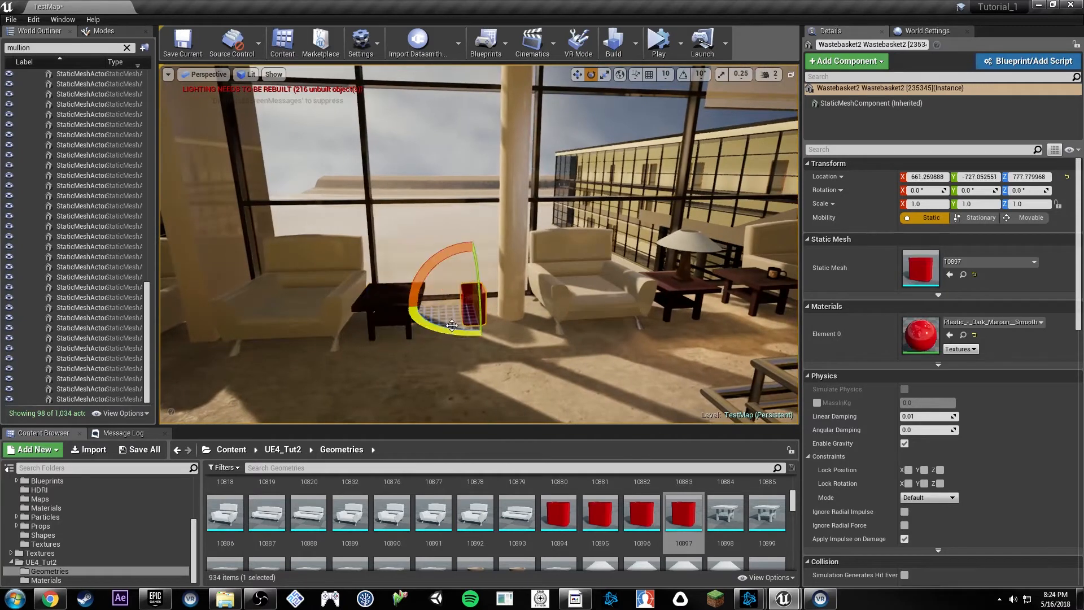
drag(479, 330, 480, 332)
Adjust the vertical rotation of the Viper armchair between the round column and the lamp table to look slightly irregular.
click(562, 313)
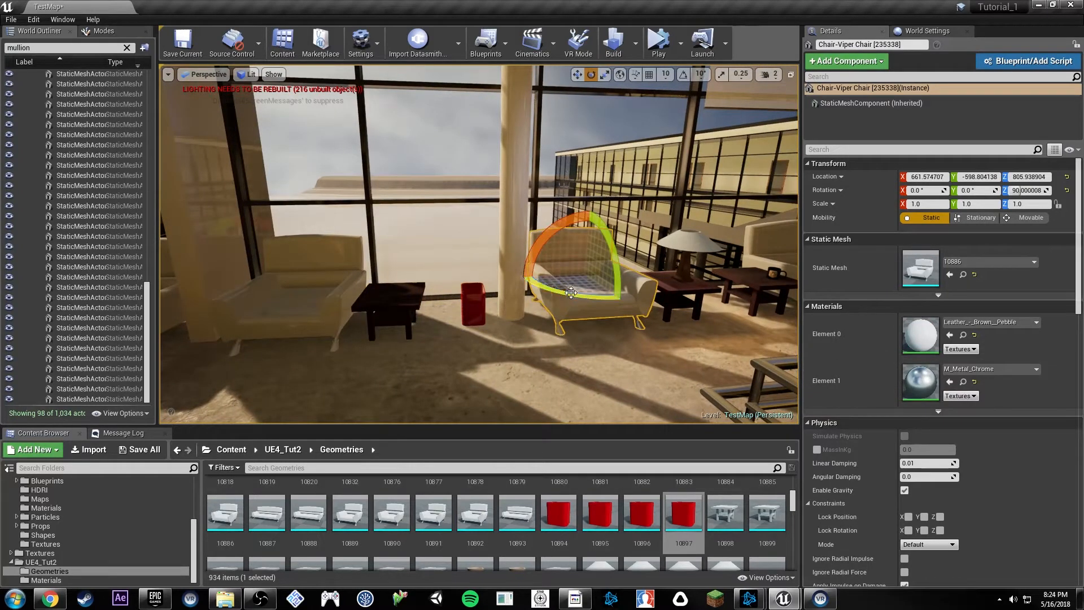
drag(571, 293, 576, 294)
right_drag(577, 294, 559, 338)
click(560, 294)
click(468, 278)
right_drag(468, 278, 468, 278)
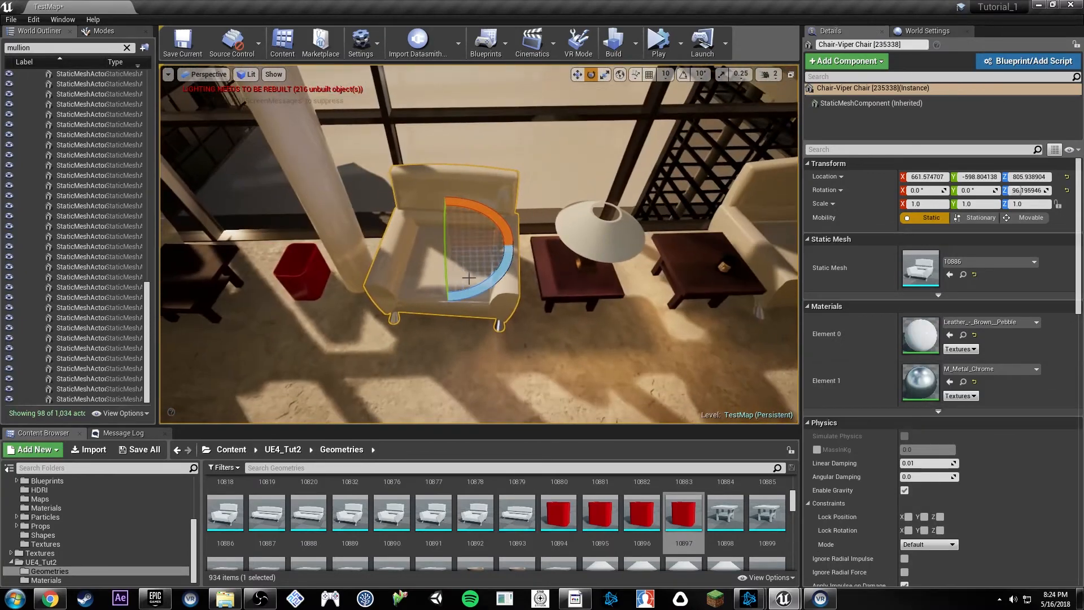
drag(480, 290, 489, 289)
Rotate the night stand beside that armchair slightly and turn the table lamp on it by about 2.34°.
click(584, 300)
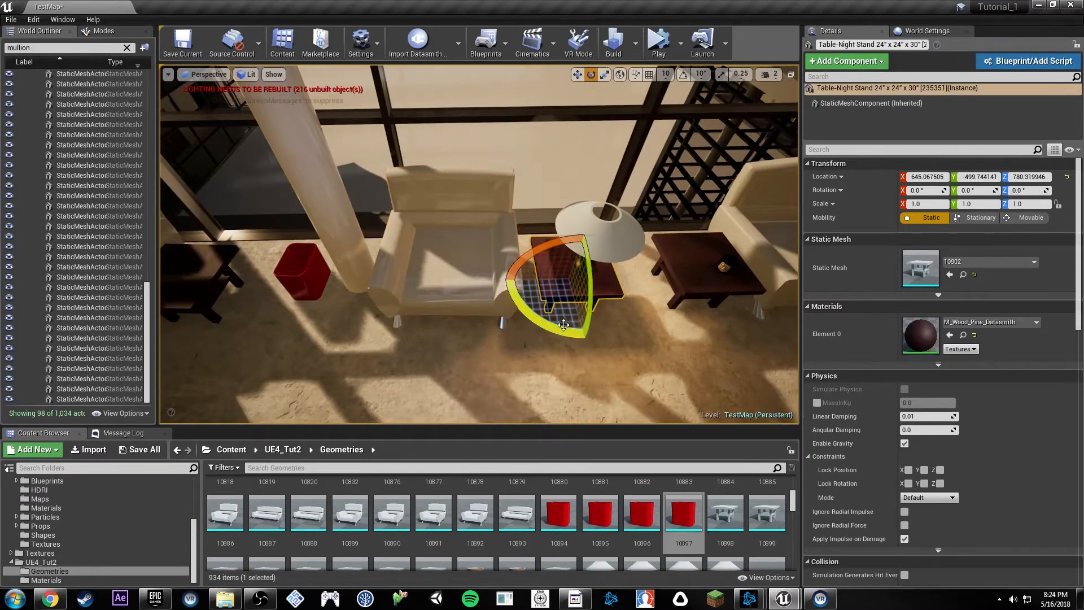
drag(563, 325, 570, 325)
click(582, 271)
drag(581, 285, 586, 287)
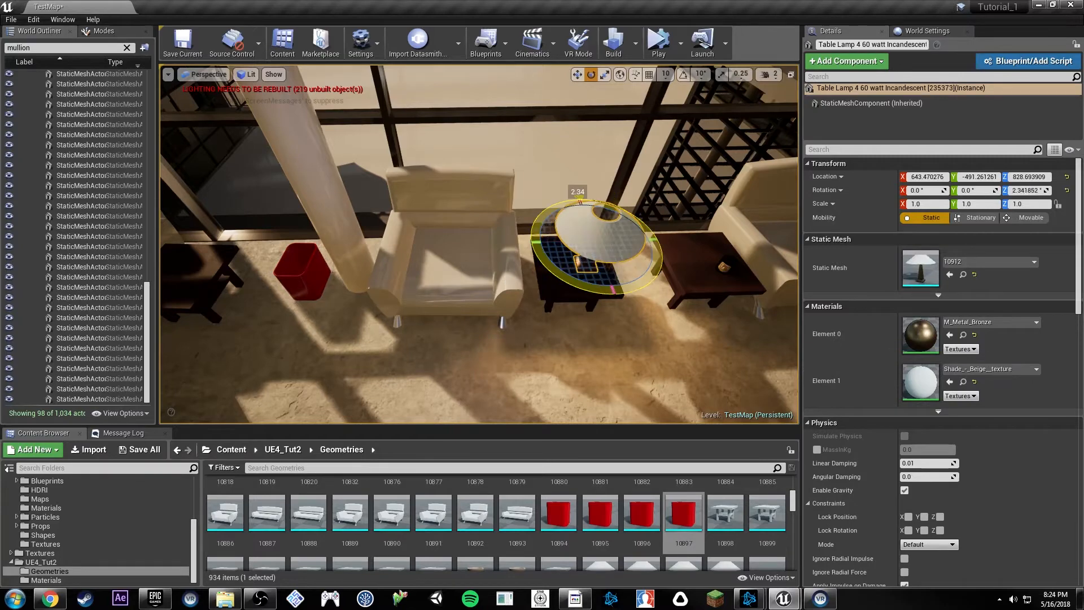
Rotate the adjacent night stand to about 1.31° and turn the next Viper couch by about -0.17°.
click(711, 277)
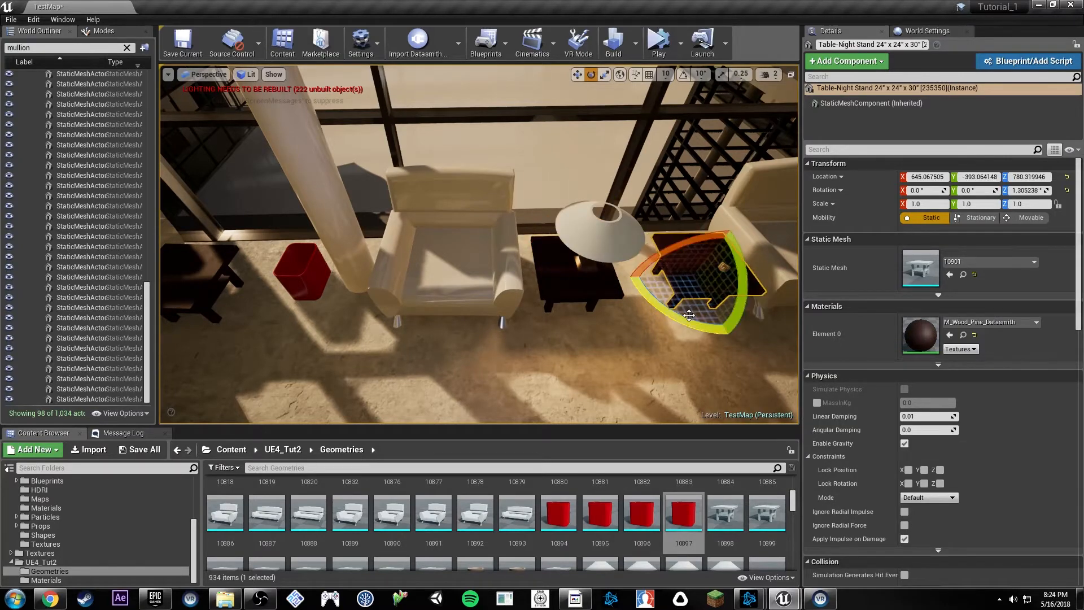
key(f)
click(602, 326)
drag(606, 312, 609, 309)
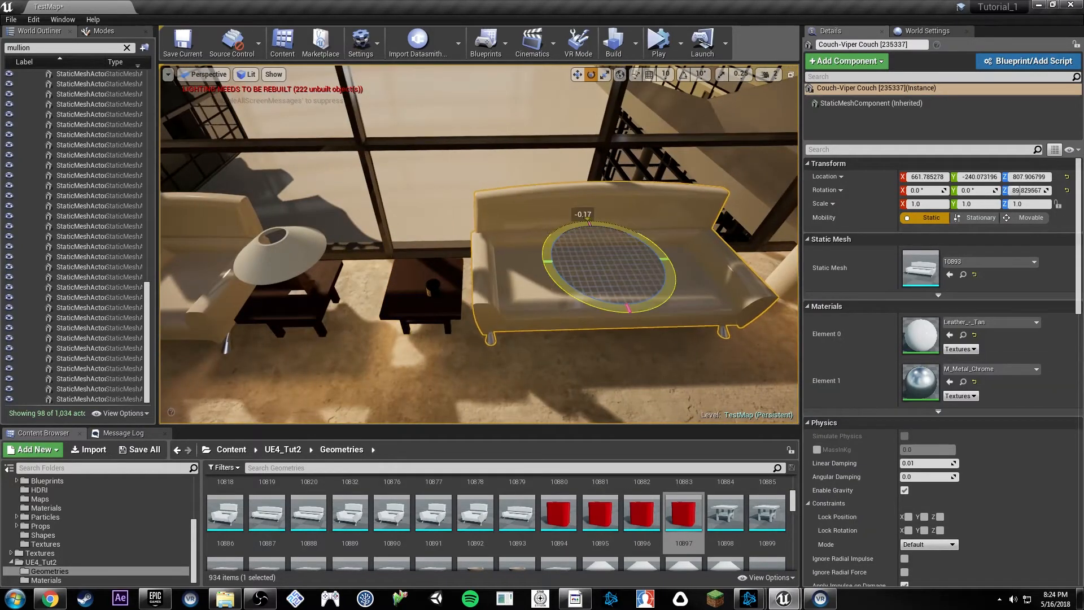
Rotate the night stand under the lamp between the two columns slightly around the vertical axis.
right_drag(610, 310, 758, 314)
click(468, 325)
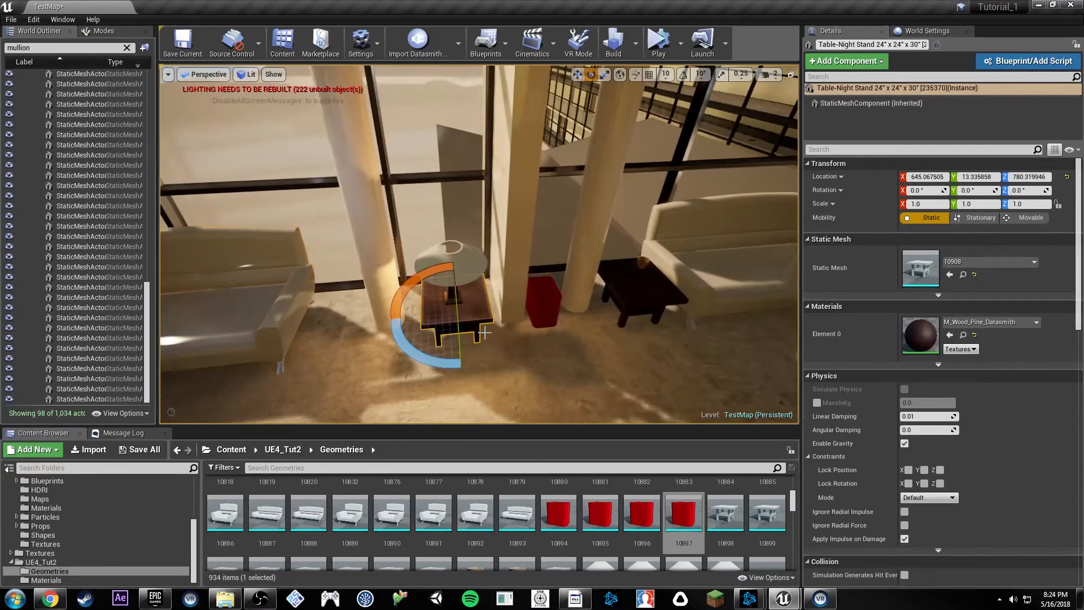
drag(437, 360, 441, 334)
click(458, 268)
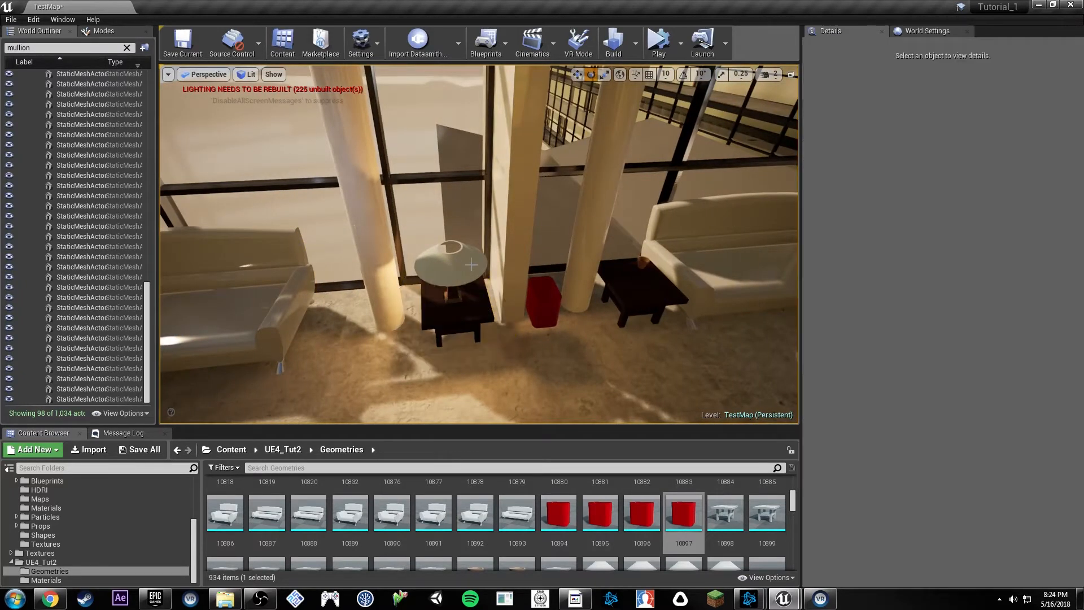
Slightly rotate the night stand between the round column and the Viper couch, and the couch itself, around the vertical axis.
click(620, 288)
drag(615, 328, 623, 328)
right_drag(624, 323, 751, 322)
click(617, 299)
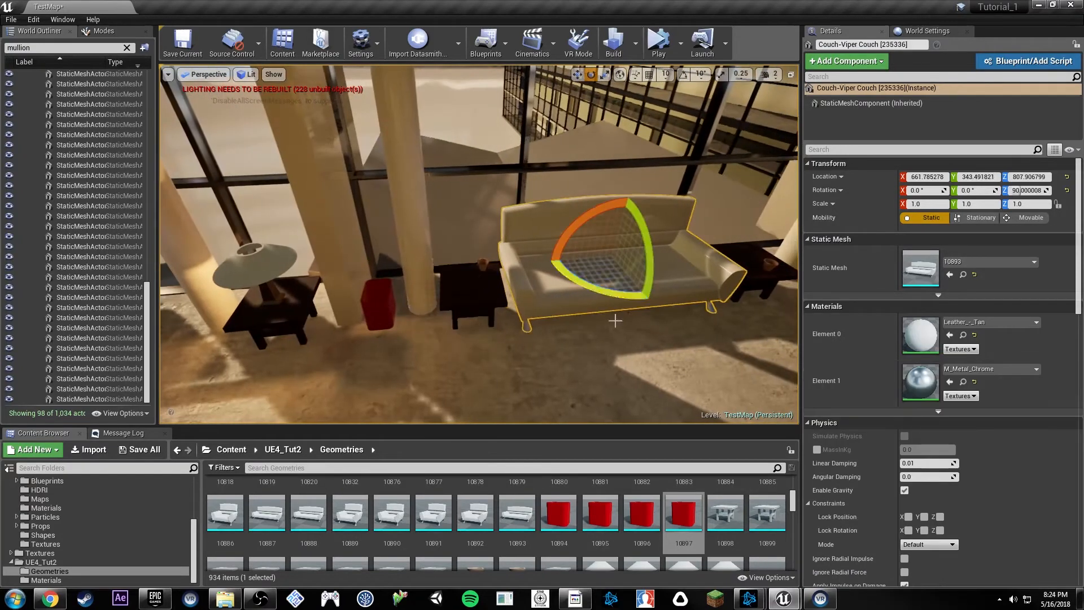
drag(617, 291, 618, 291)
key(d)
right_drag(618, 292, 557, 283)
Rotate the night stand on the other side of that couch slightly and turn the wastebasket by the next column by about -5.70°.
click(549, 294)
drag(521, 329, 533, 330)
click(648, 274)
key(d)
right_drag(649, 274, 681, 274)
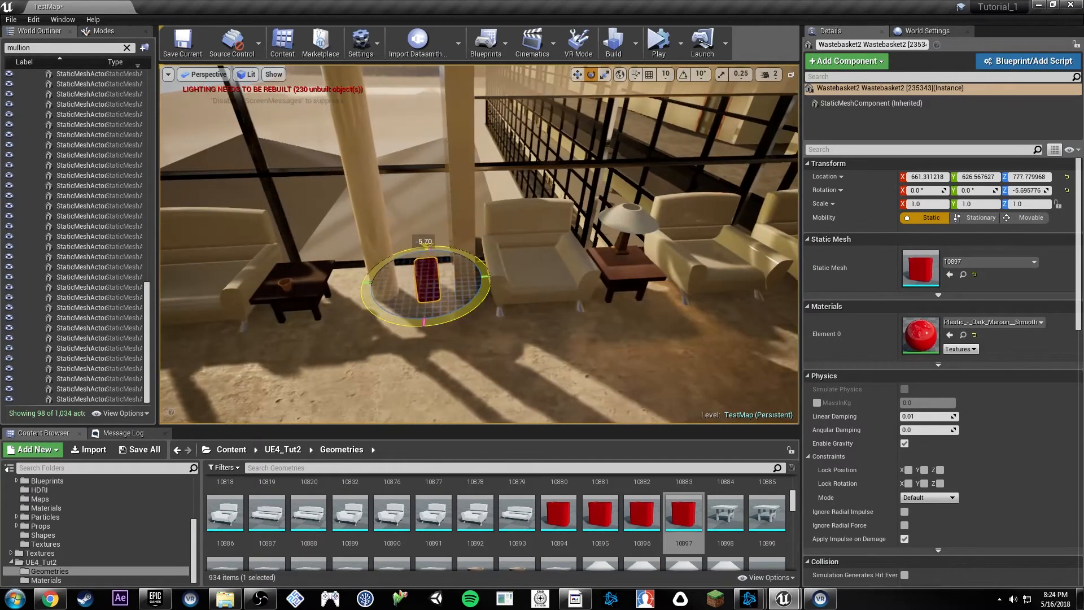
Rotate the Viper armchair beside that wastebasket to about 91.98° and turn the lamp's night stand next to it slightly.
click(521, 301)
drag(531, 292, 533, 292)
right_click(533, 291)
right_drag(516, 278, 556, 274)
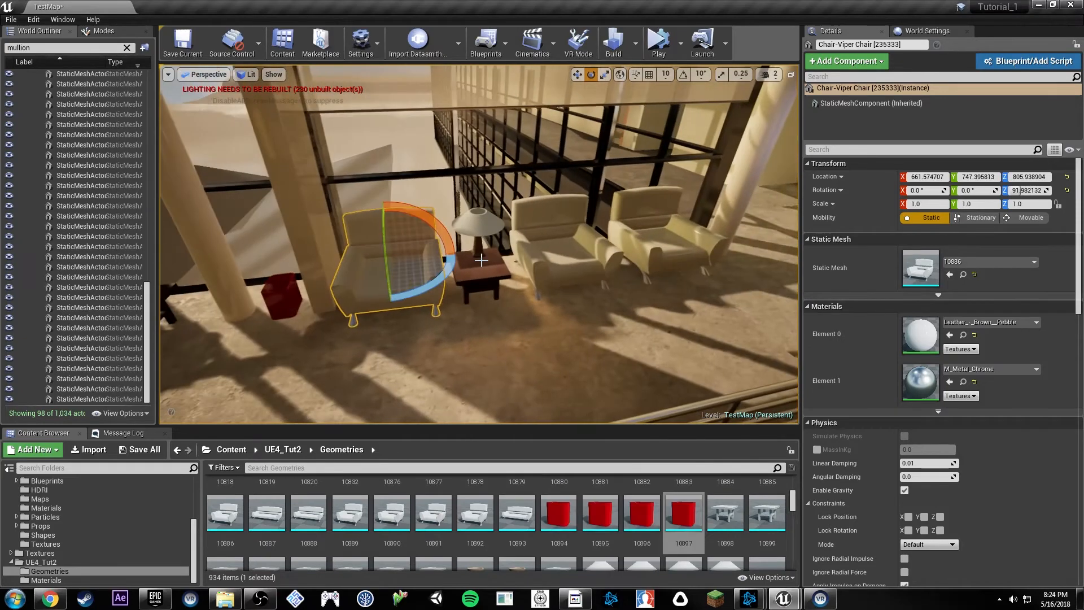
click(484, 278)
drag(466, 314, 470, 315)
Rotate the two remaining Viper armchairs past the lamp table slightly, bringing the last one to about 90.22°.
click(537, 281)
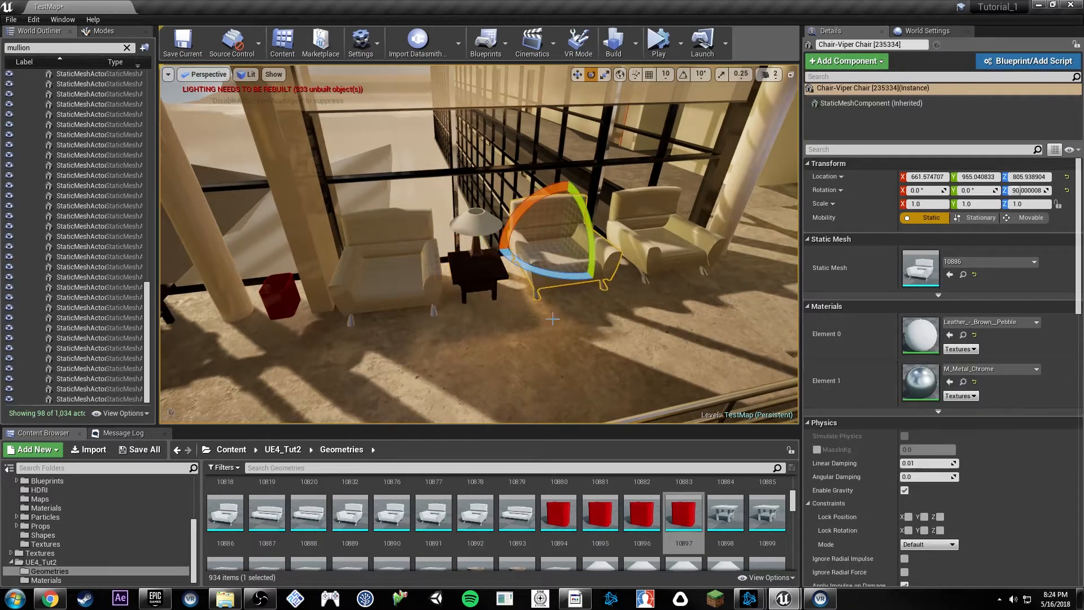
drag(552, 272, 551, 276)
click(656, 262)
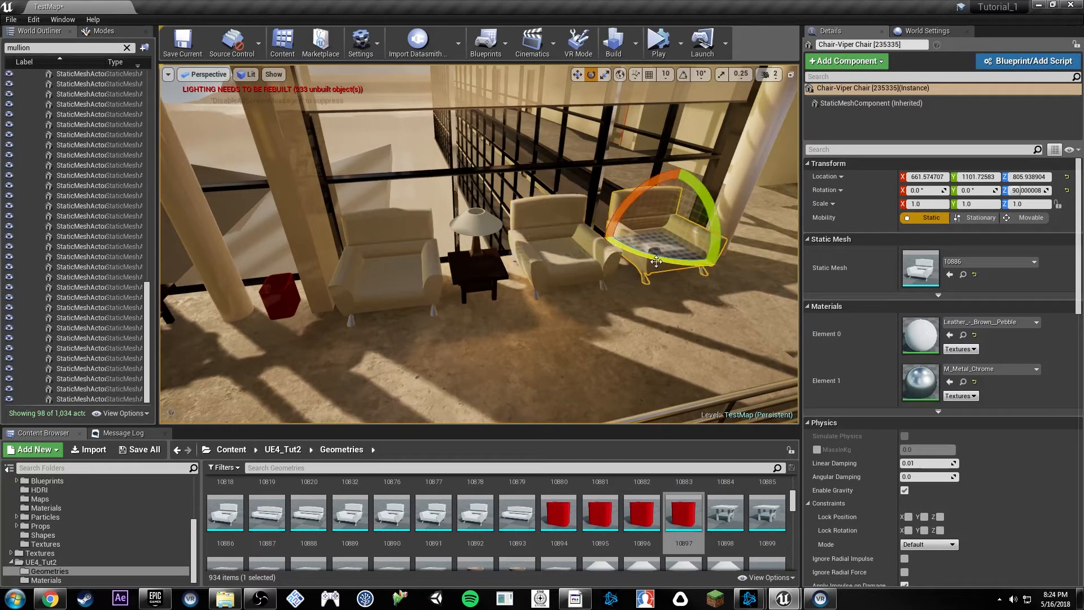
right_drag(657, 264, 785, 247)
Select the red wastebasket beside the round column and locate its Plastic_-_Dark_Maroon__Smooth material among the project assets.
right_drag(559, 197, 544, 218)
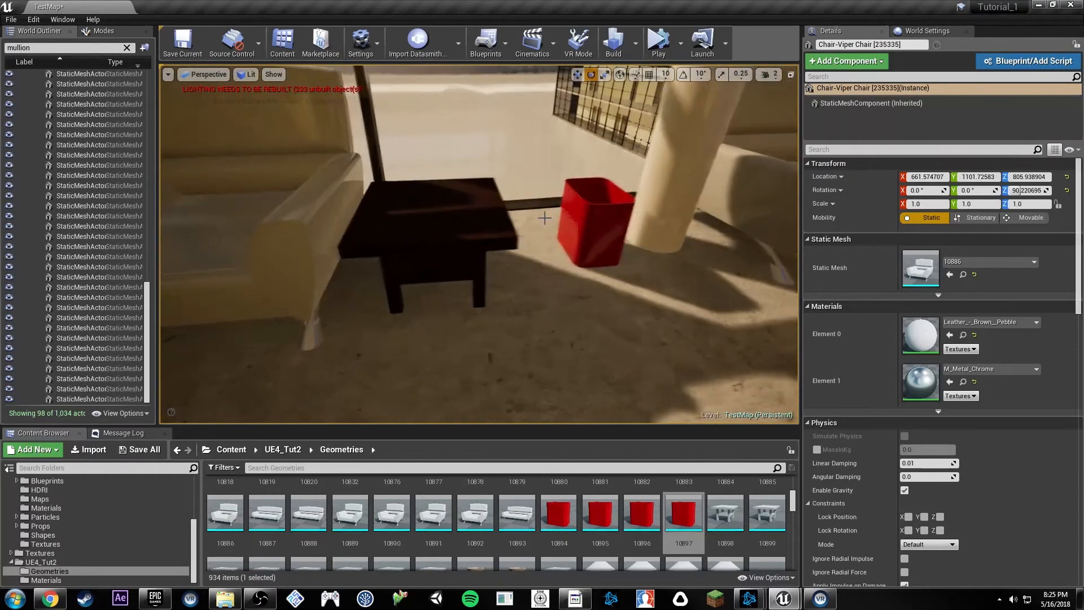
click(598, 193)
scroll(104, 532, up, 4)
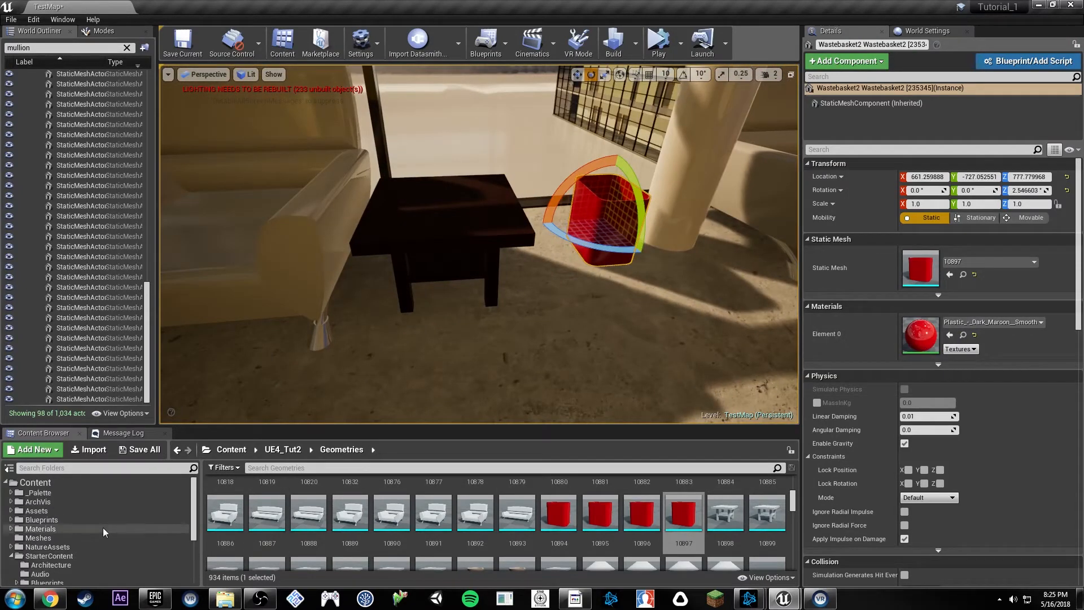
click(35, 483)
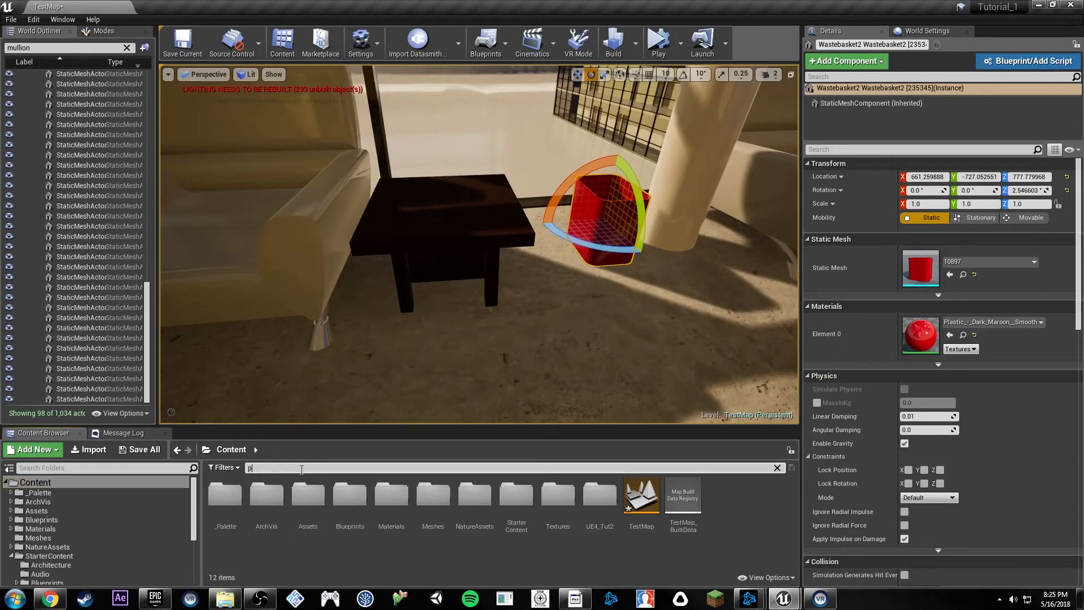
right_drag(480, 305, 242, 243)
click(778, 468)
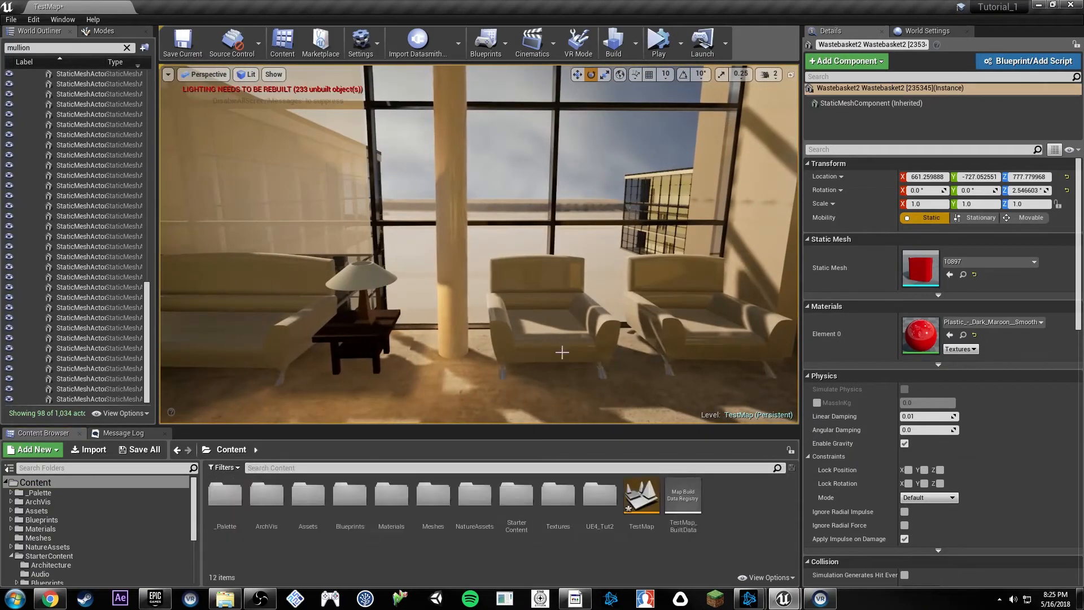
right_drag(562, 350, 423, 376)
click(965, 335)
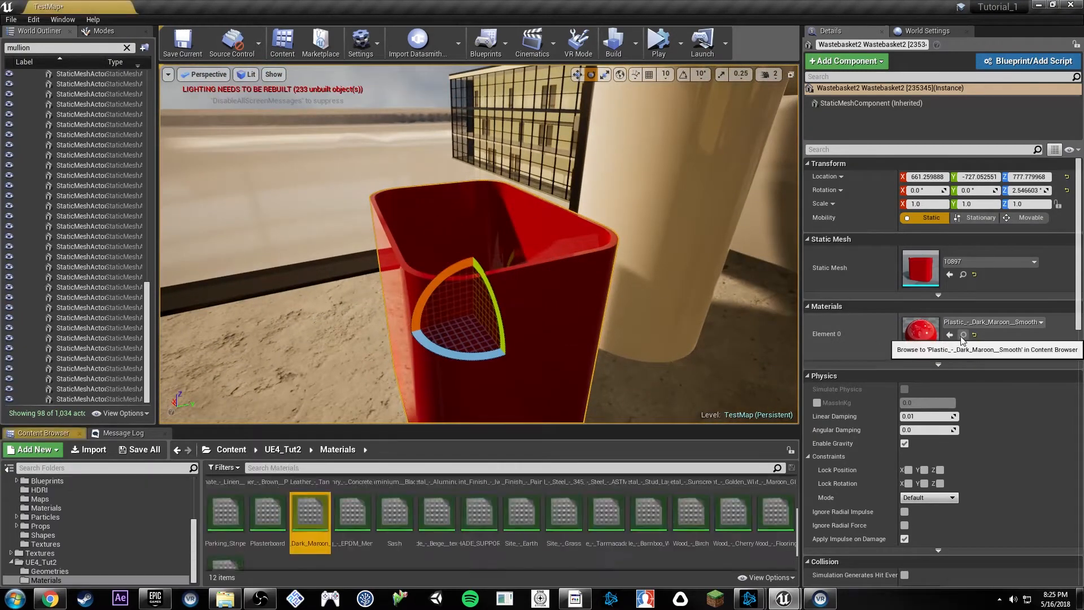
Rename the wastebasket's dark maroon plastic material as MM_Plastic.
click(305, 539)
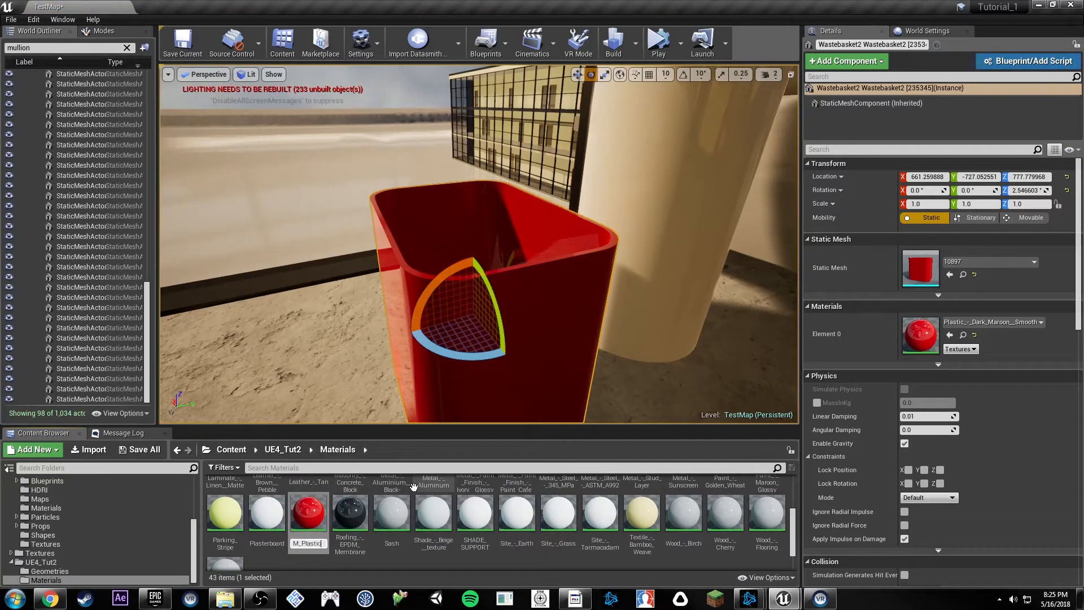
text(M_Plastic)
key(Return)
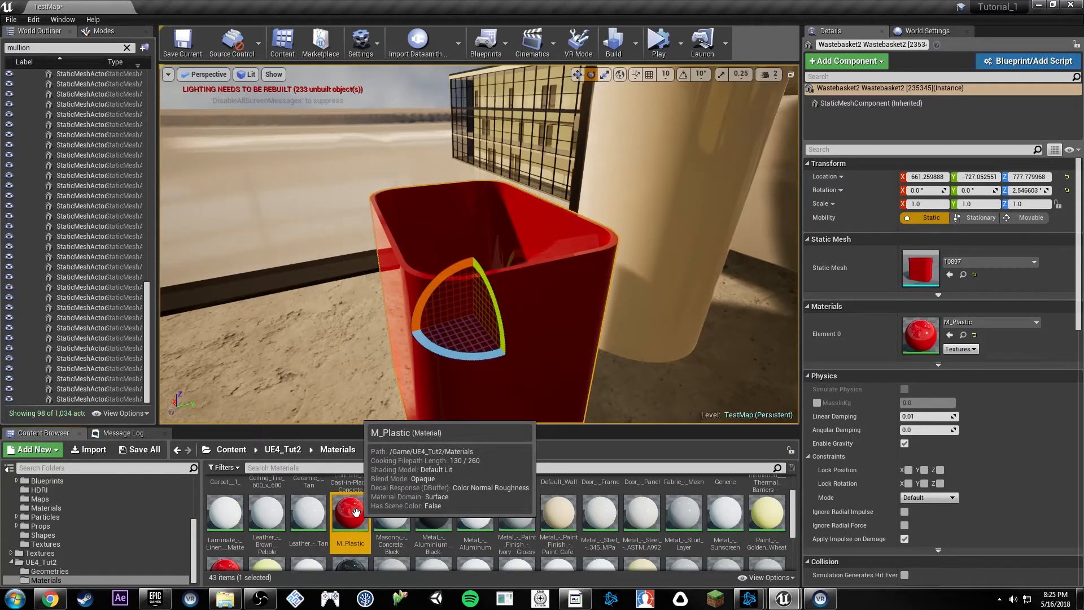
click(348, 543)
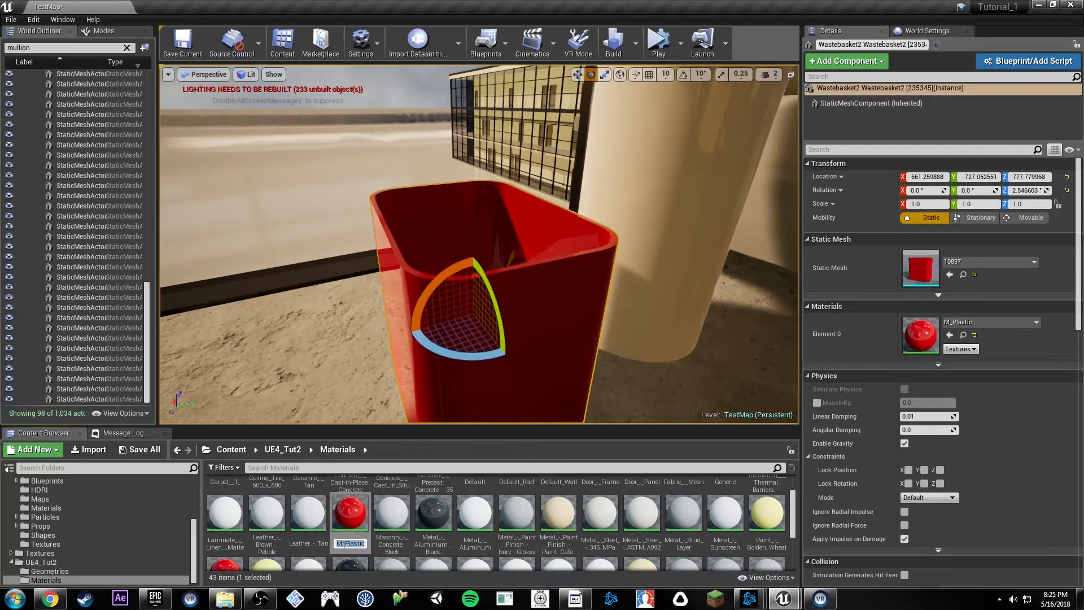
text(M)
key(Return)
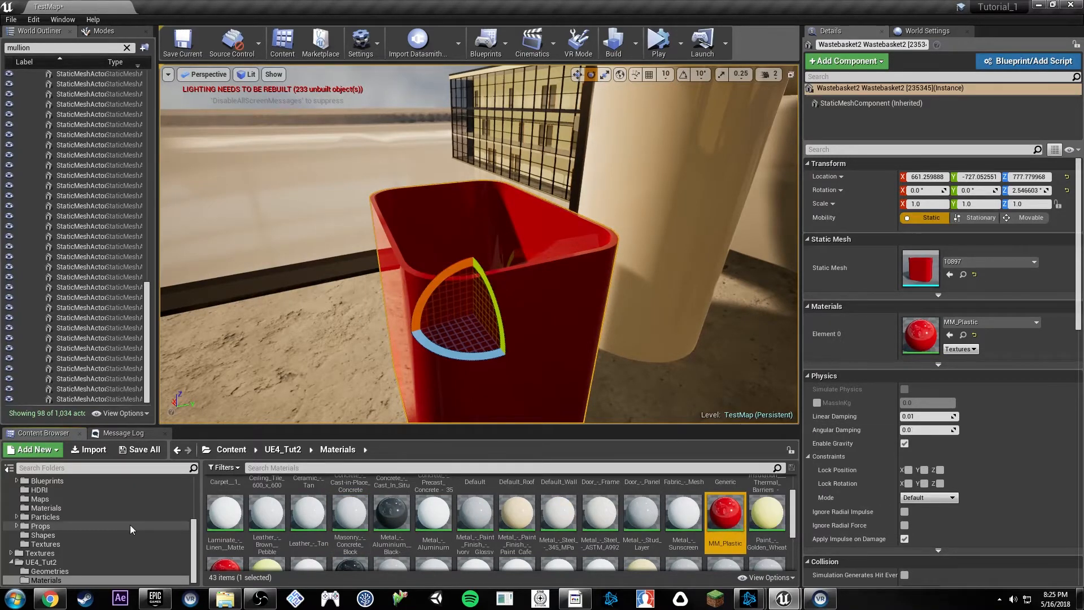
Move MM_Plastic into the main Materials folder under Content and open that folder.
scroll(145, 526, up, 5)
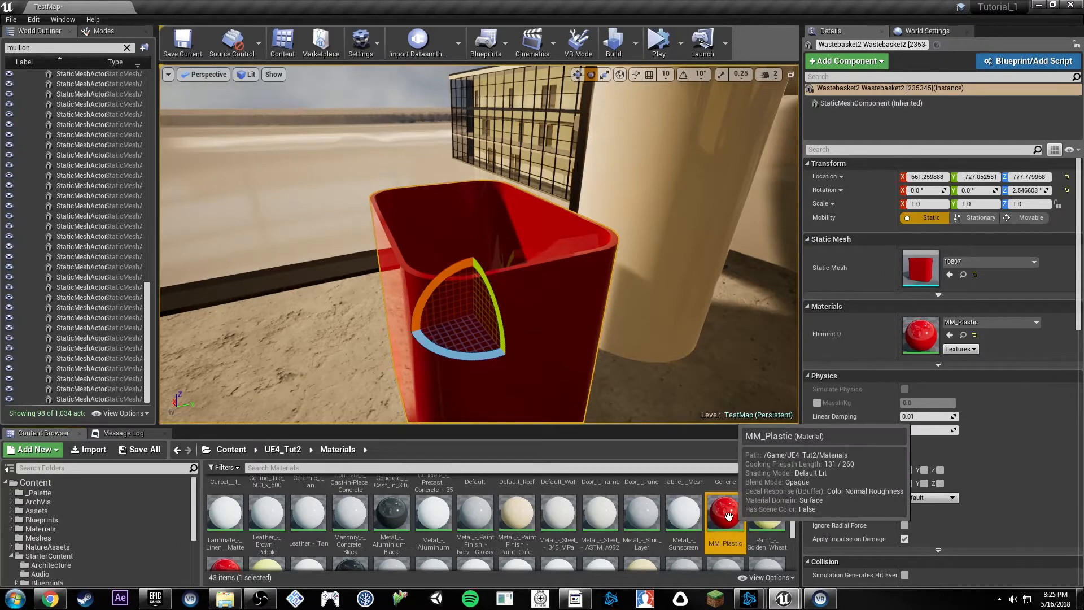
drag(726, 514, 79, 531)
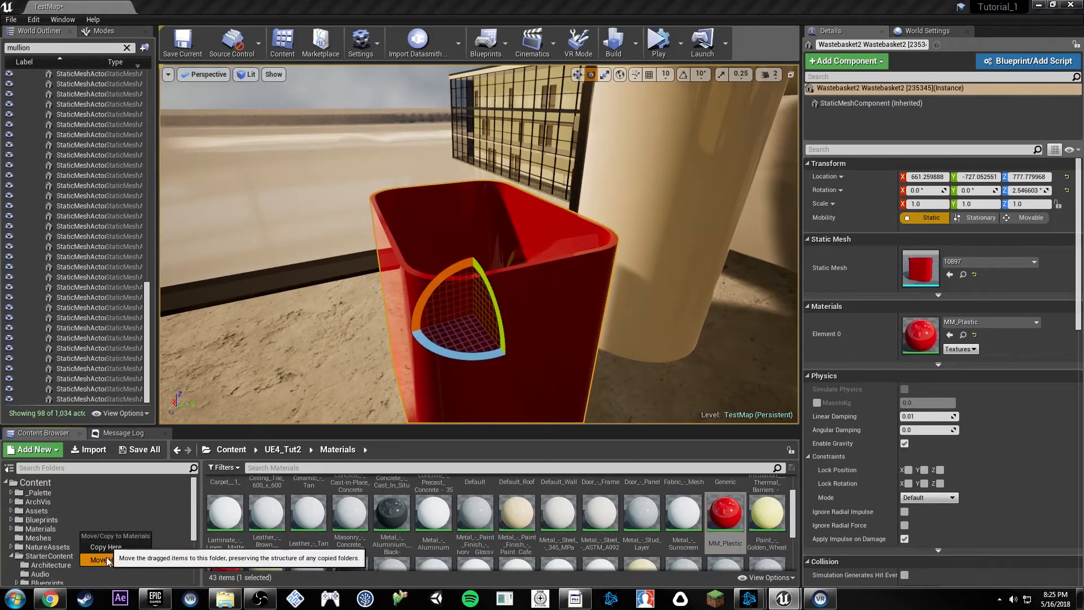
click(106, 559)
click(41, 528)
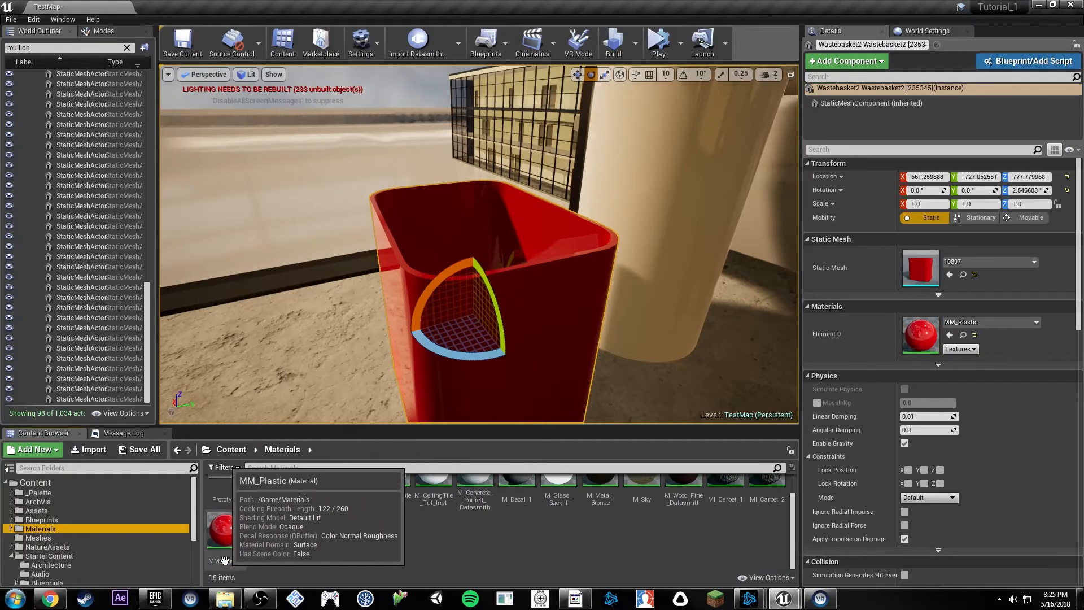
Create a material instance from MM_Plastic and name it MI_Plastic_1.
right_click(238, 534)
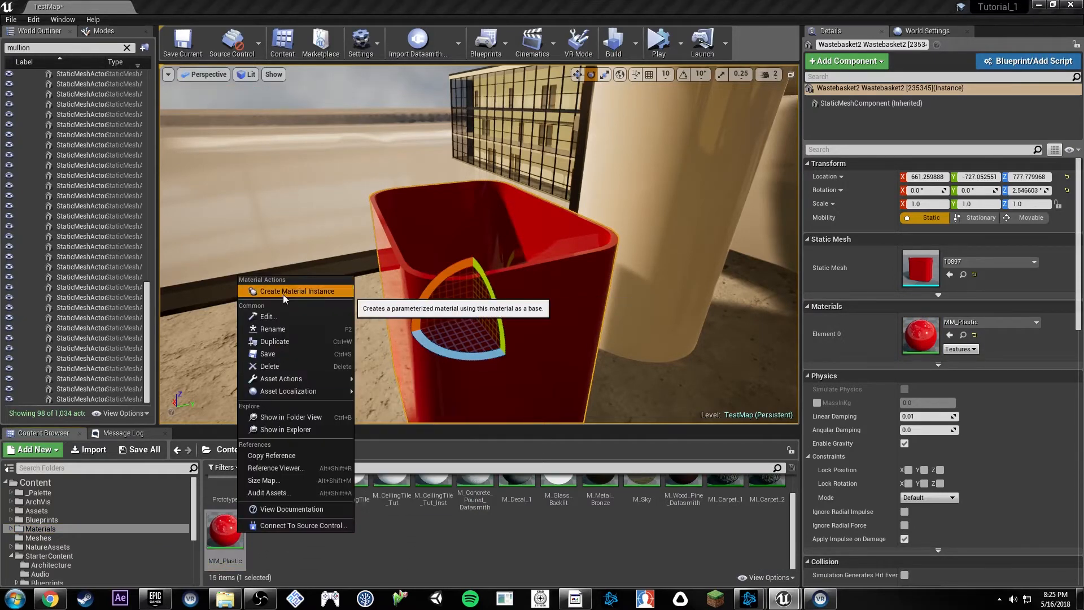
click(282, 290)
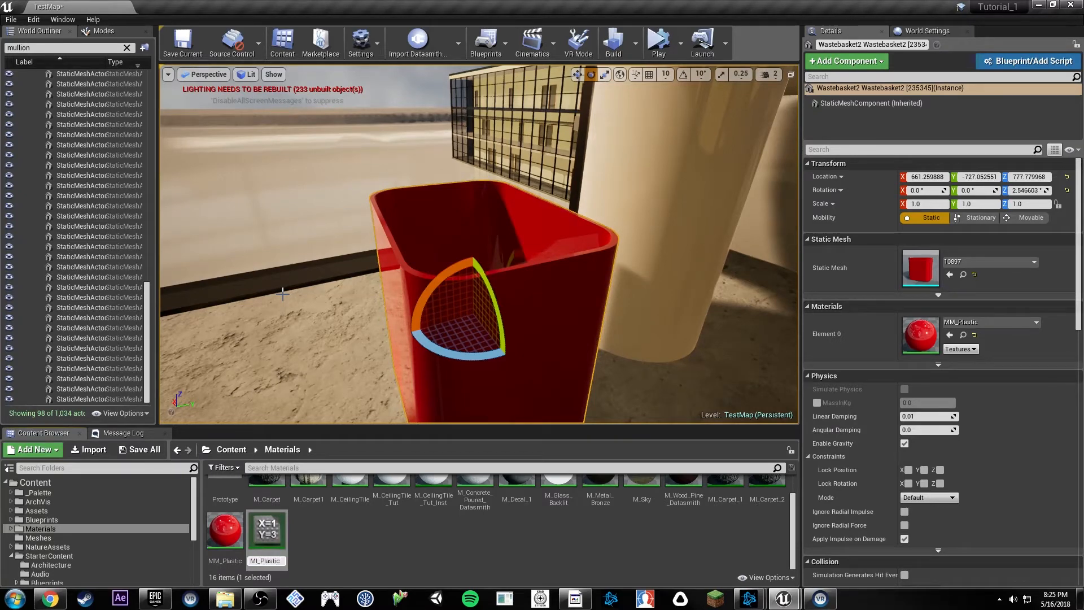
key(Return)
Select all four red wastebaskets together and assign MI_Plastic_1 to their material slot.
right_drag(459, 316, 444, 294)
ctrl+click(459, 316)
ctrl+click(443, 294)
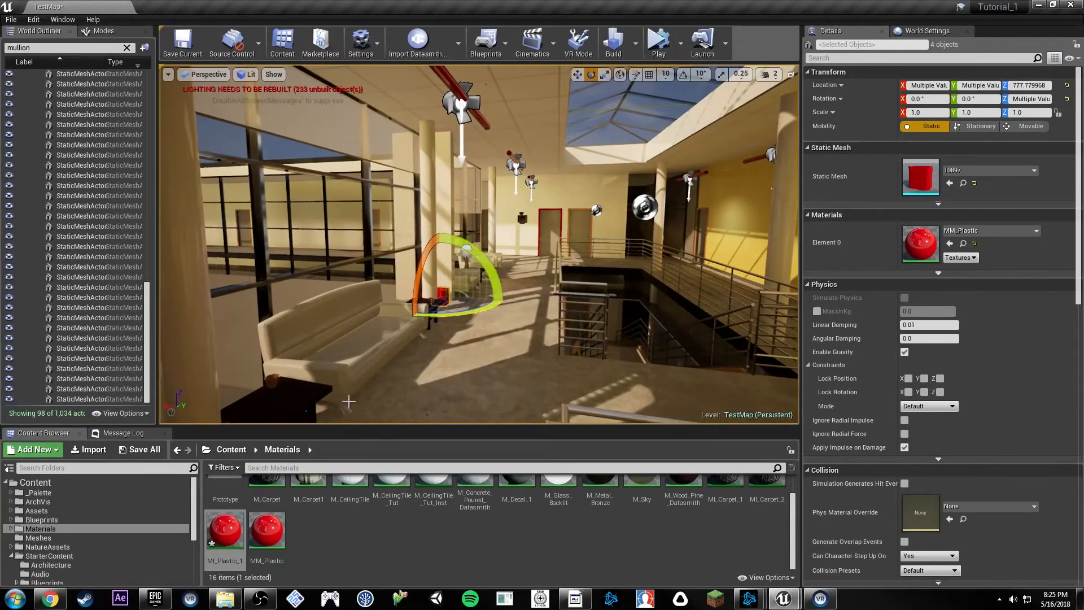
drag(233, 533, 925, 246)
Save the TestMap level together with the modified assets.
right_drag(649, 271, 559, 275)
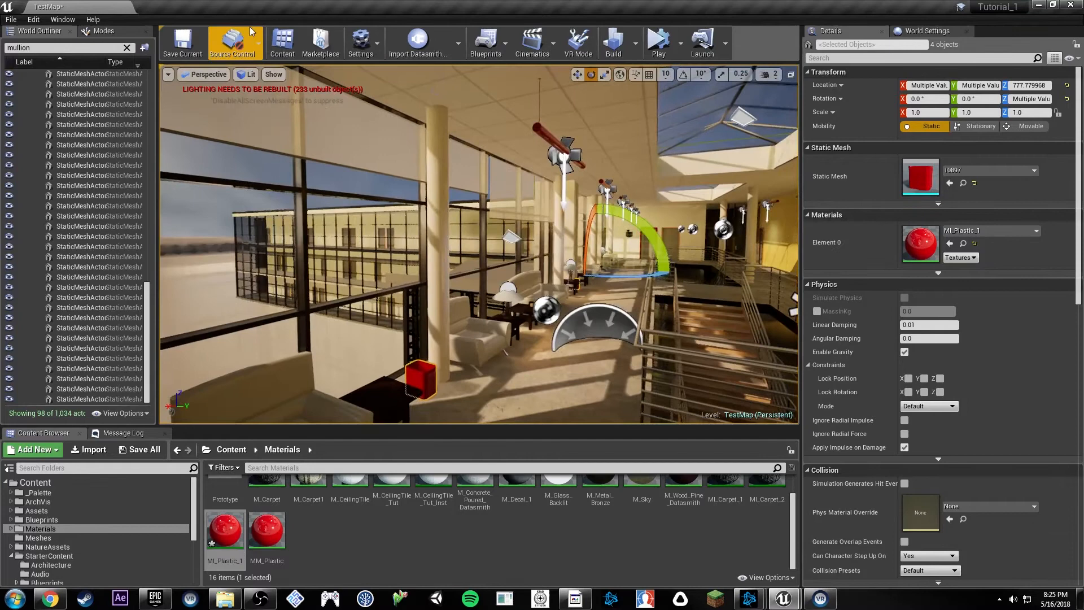
click(9, 21)
click(53, 121)
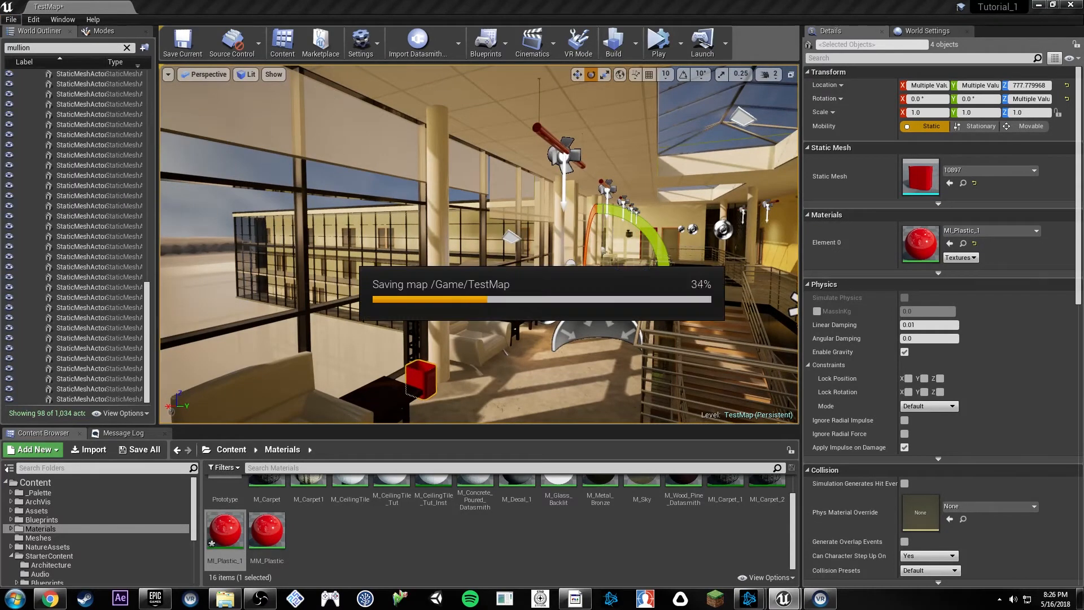
click(260, 599)
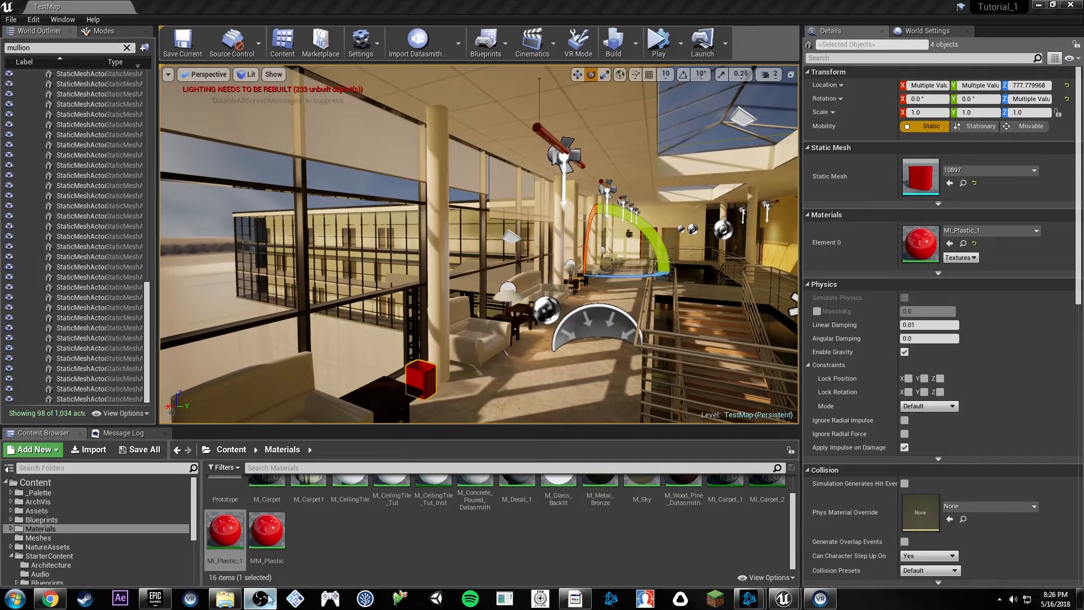
click(644, 5)
Open the MI_Plastic_1 instance and its parent material MM_Plastic for editing, with a wastebasket framed in the level view.
right_drag(610, 187, 420, 228)
key(w)
key(w)
key(w)
right_drag(659, 152, 644, 150)
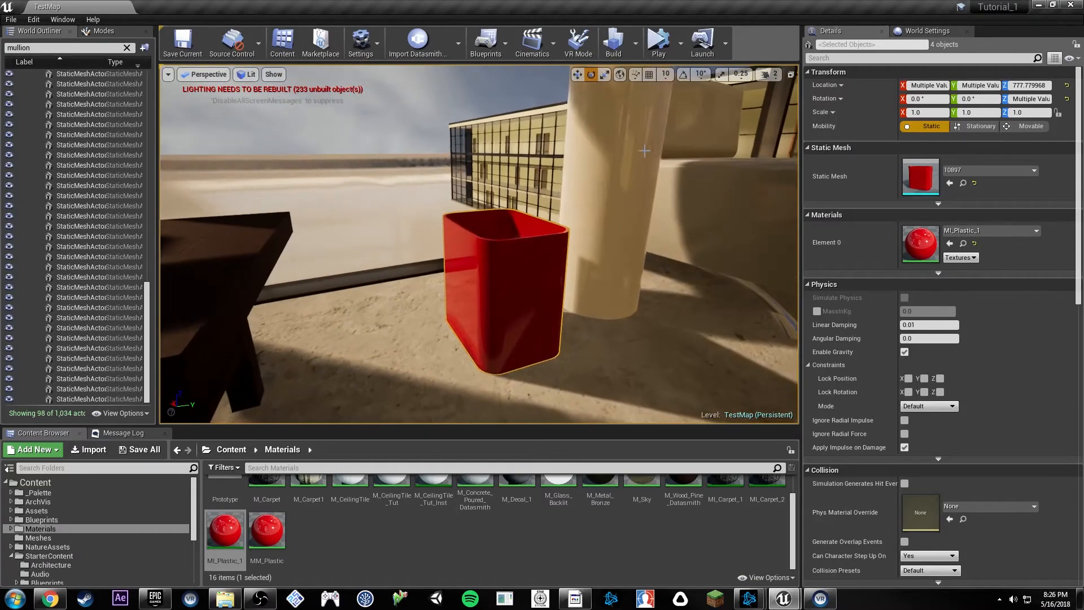
double_click(224, 532)
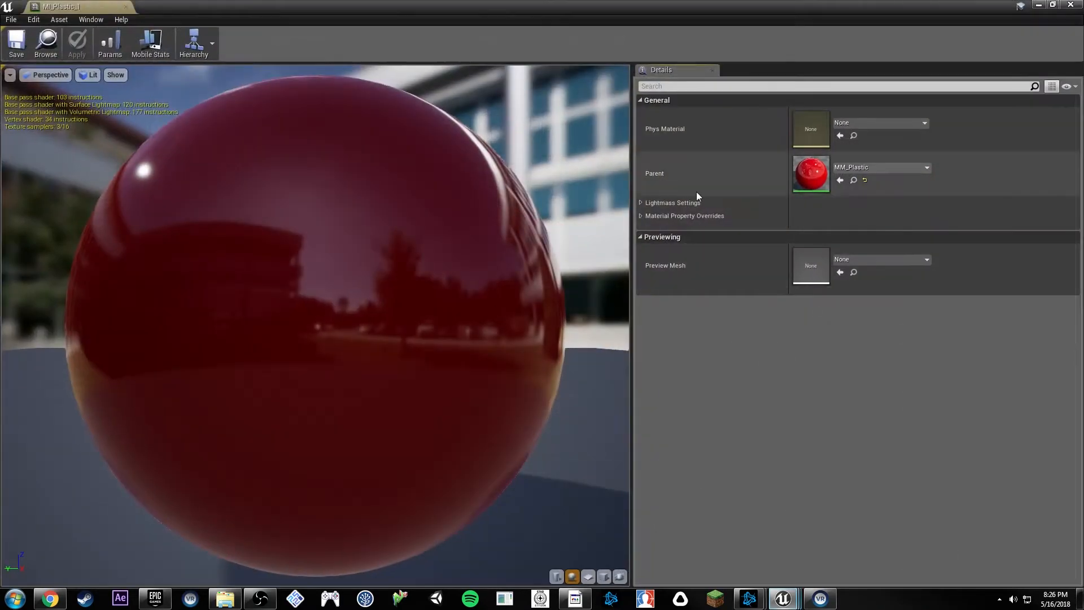
drag(506, 8, 620, 54)
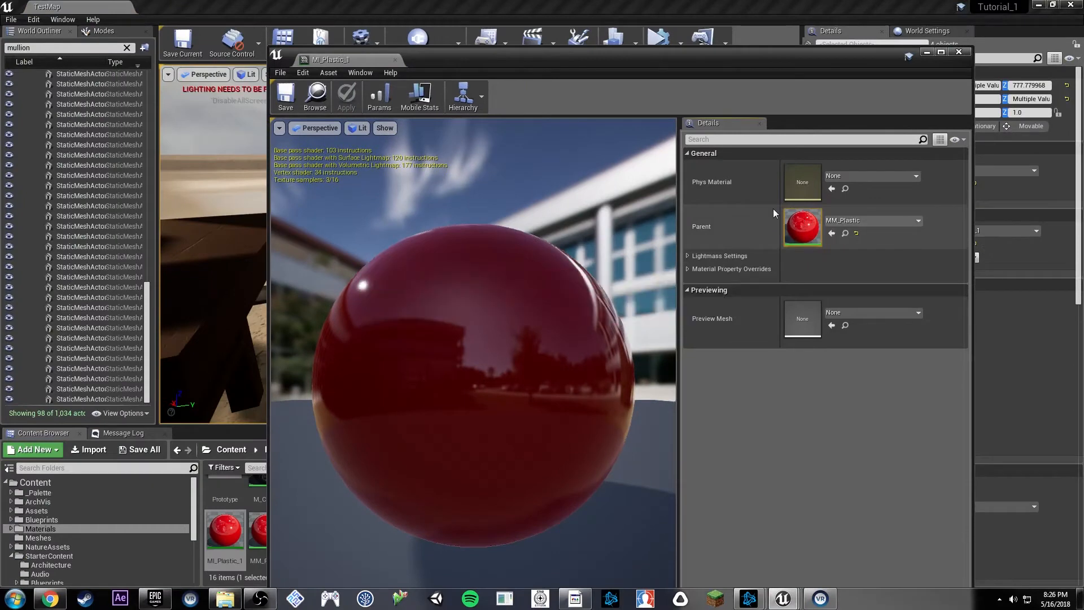
double_click(803, 227)
drag(699, 56, 820, 40)
Delete the red constant color node feeding Base Color in the MM_Plastic graph.
click(747, 220)
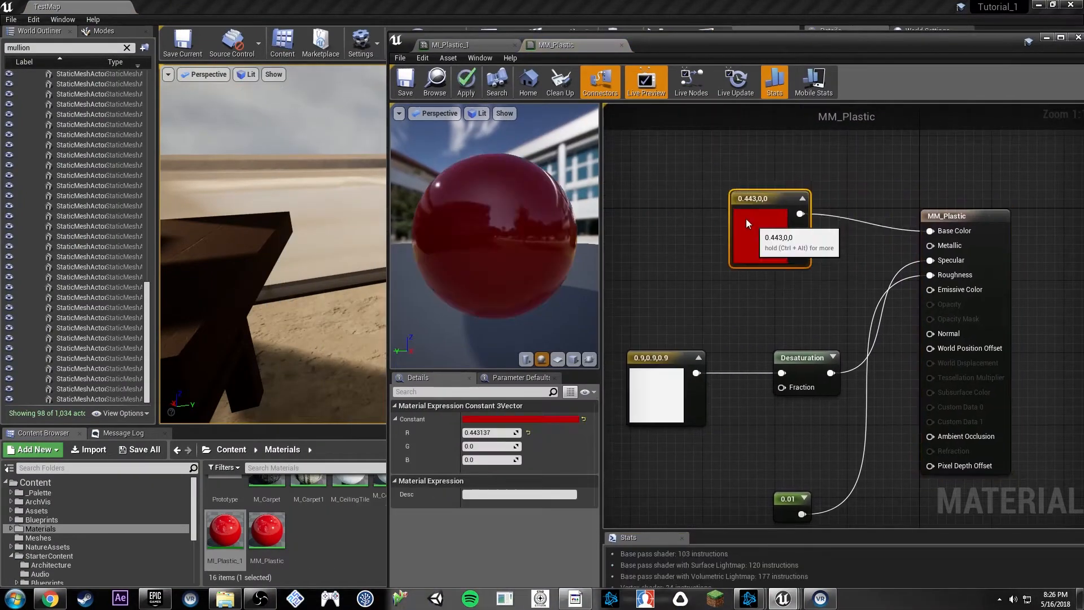
drag(746, 220, 656, 175)
right_drag(743, 172, 807, 247)
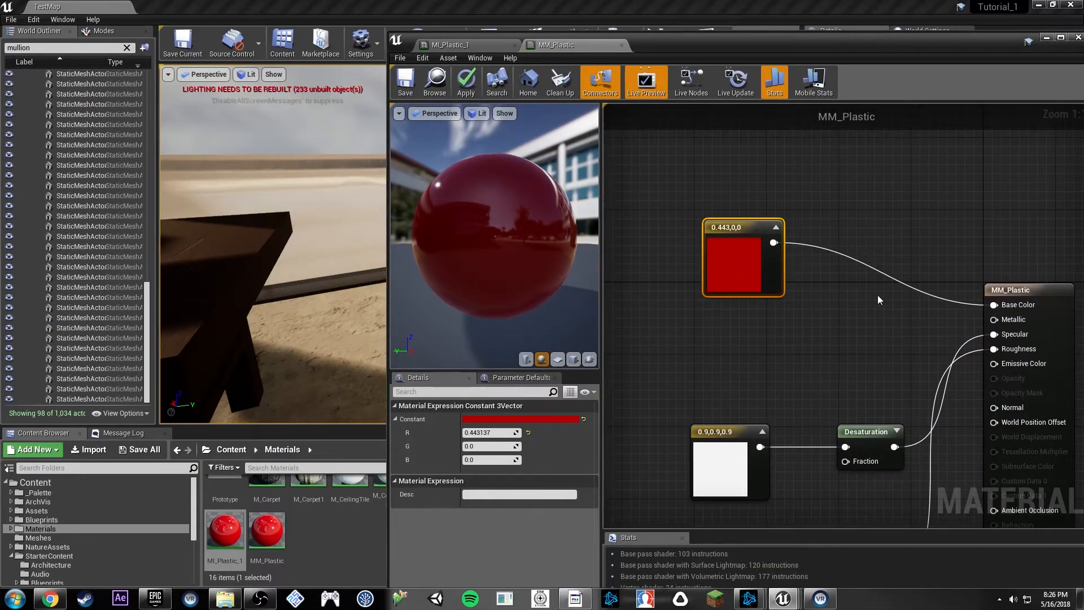
key(Delete)
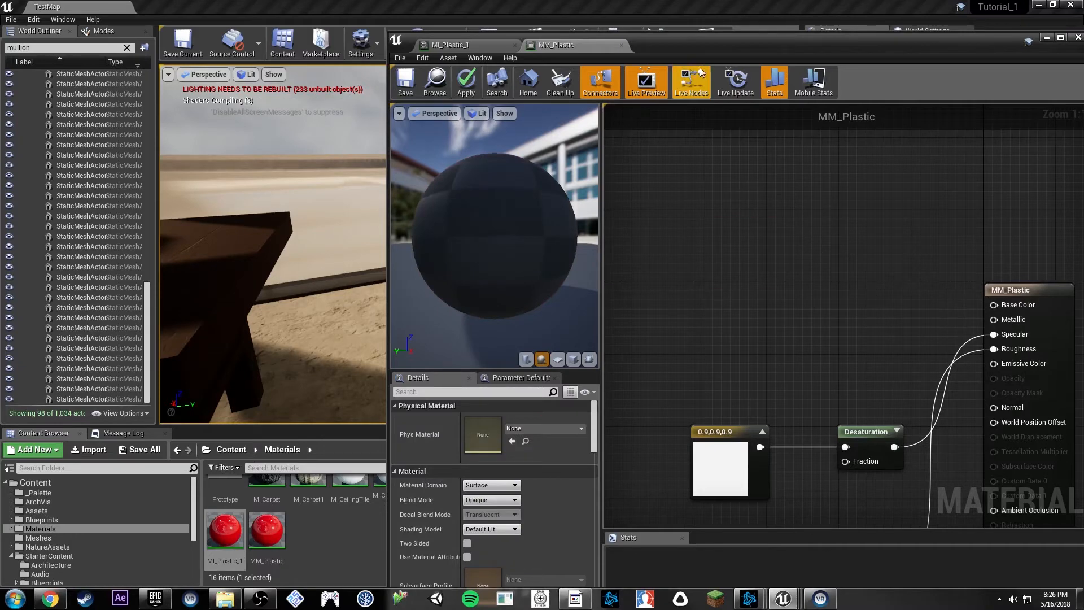
Delete the white constant, Desaturation and 0.01 nodes so that only the MM_Plastic output node remains in the graph.
drag(709, 50, 651, 61)
right_drag(846, 372, 766, 285)
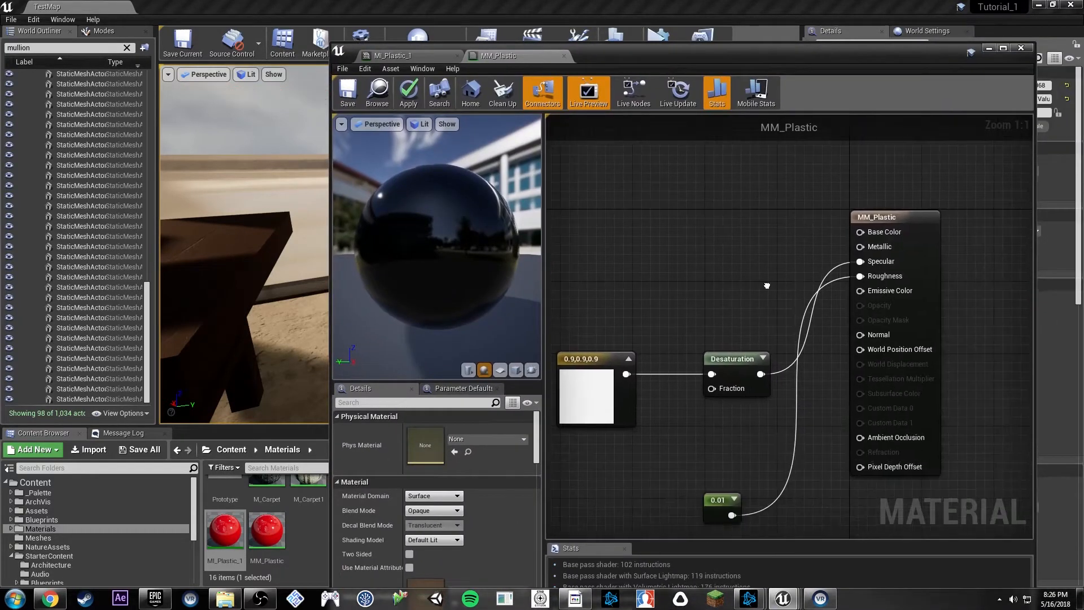
drag(557, 298, 777, 470)
key(Delete)
right_drag(731, 265, 815, 482)
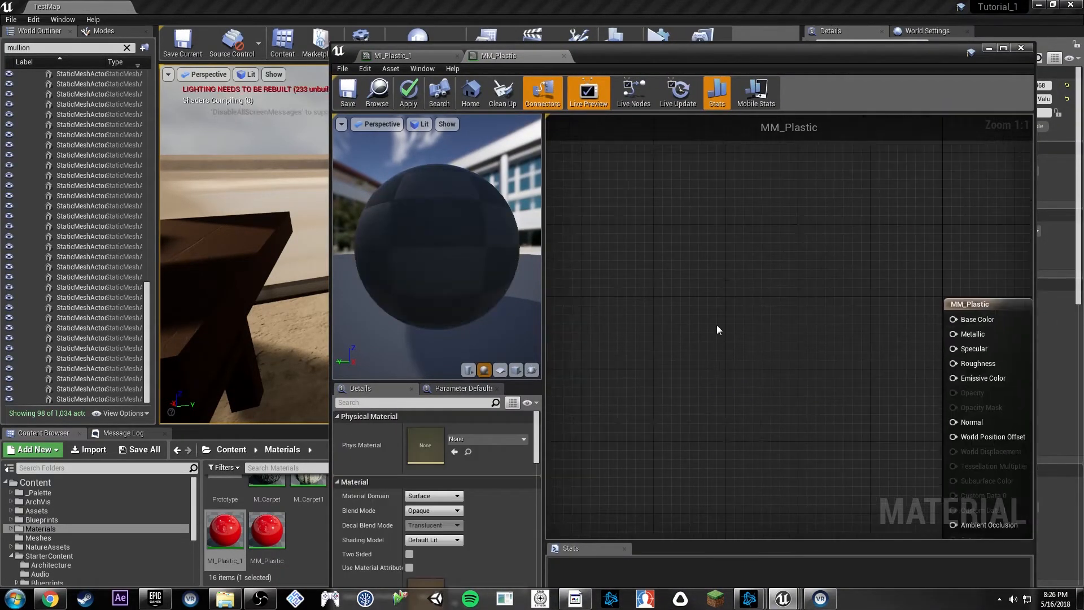
Add a vector parameter named Color to the MM_Plastic graph with a red default value, R set to 1.0.
click(652, 216)
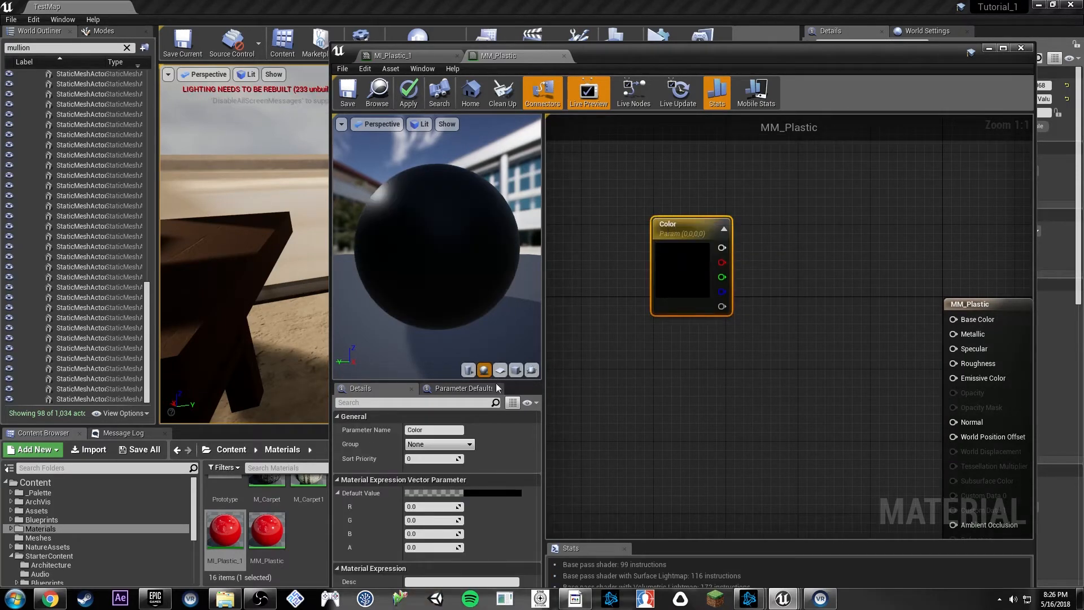
click(500, 494)
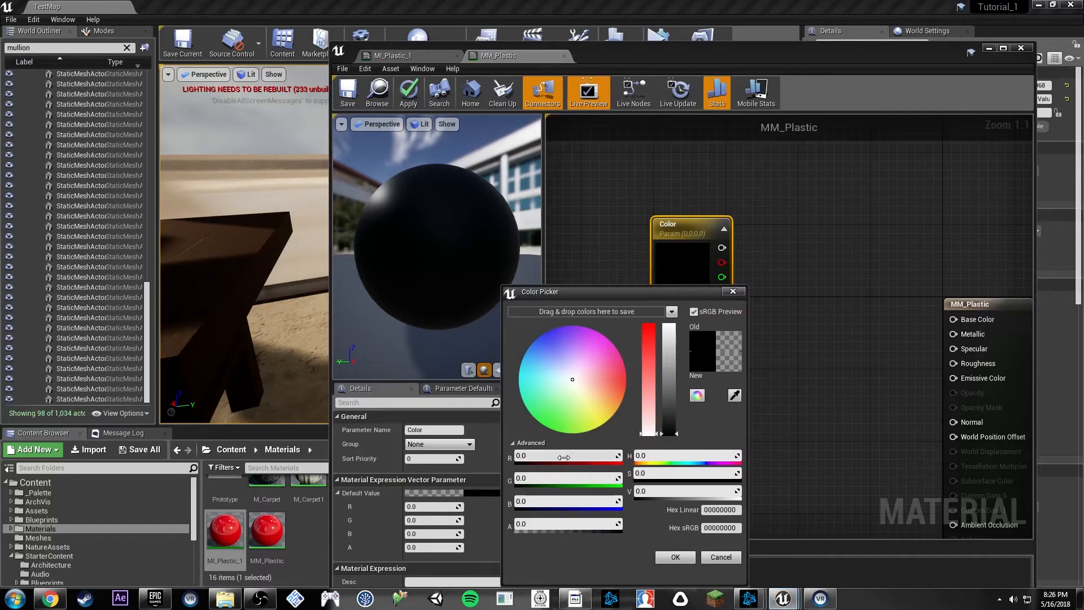
drag(775, 446, 583, 428)
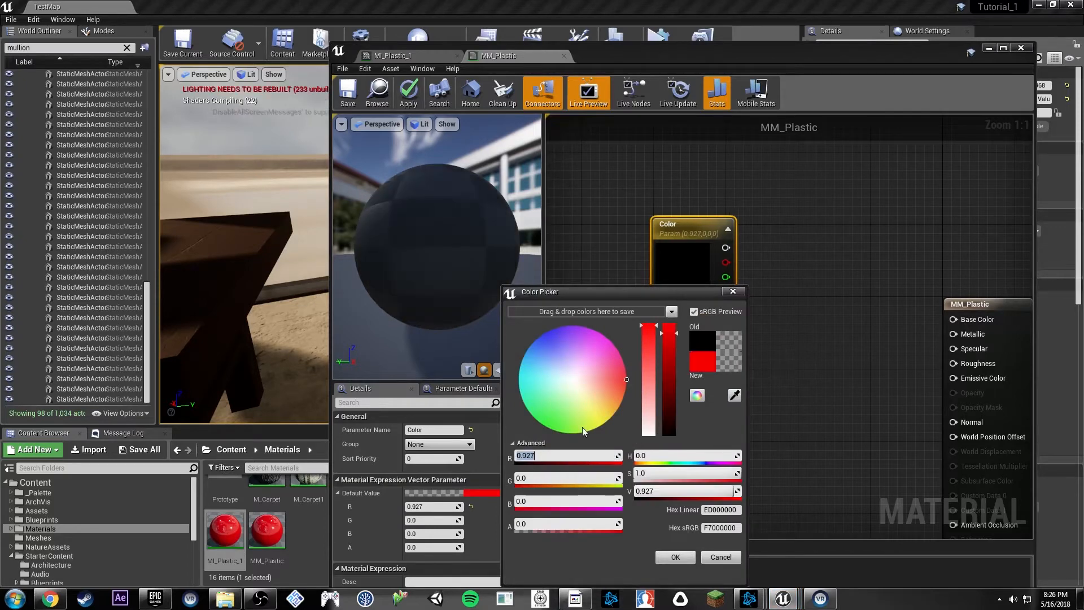
key(Return)
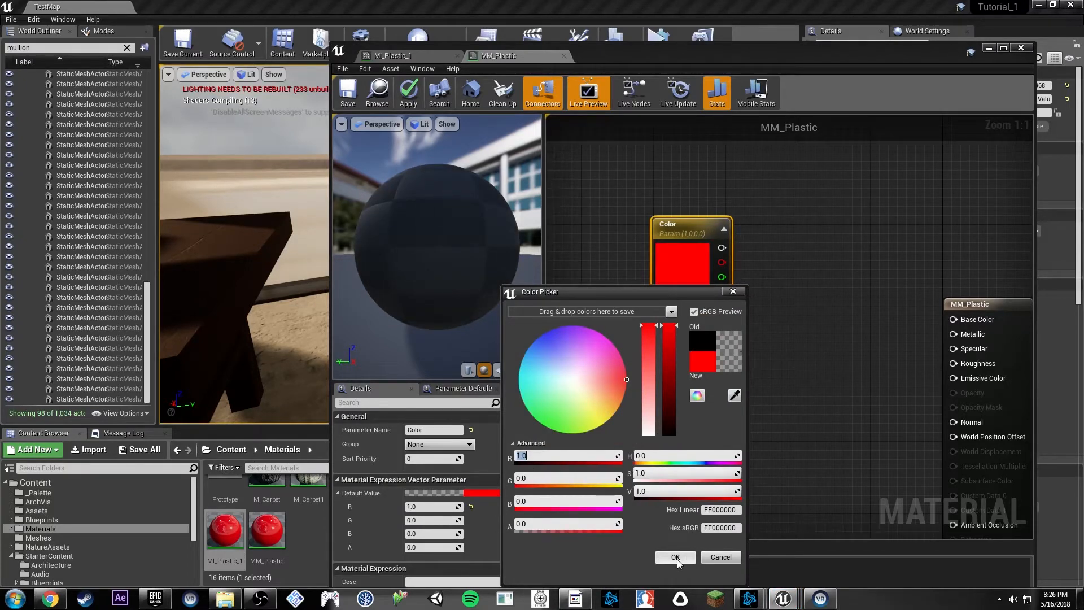
click(675, 557)
Connect the Color parameter's combined output to the material's Base Color and move the node further from the output node.
drag(722, 248, 970, 322)
right_drag(787, 311, 739, 254)
drag(640, 226, 571, 173)
right_drag(680, 224, 806, 336)
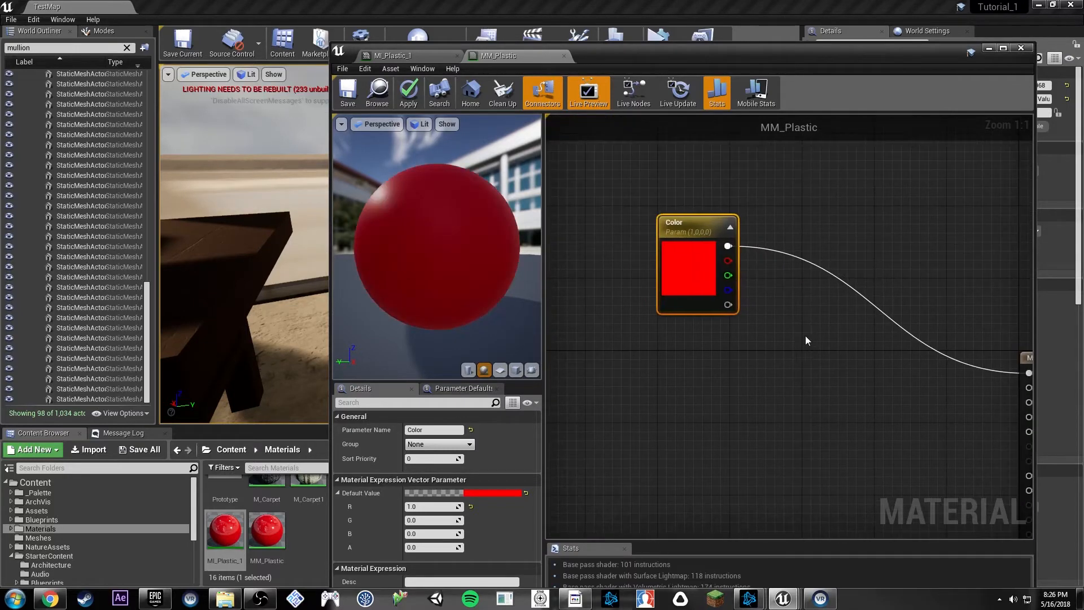
Add a Texture Sample node below the Color parameter in the graph.
click(659, 356)
right_click(659, 358)
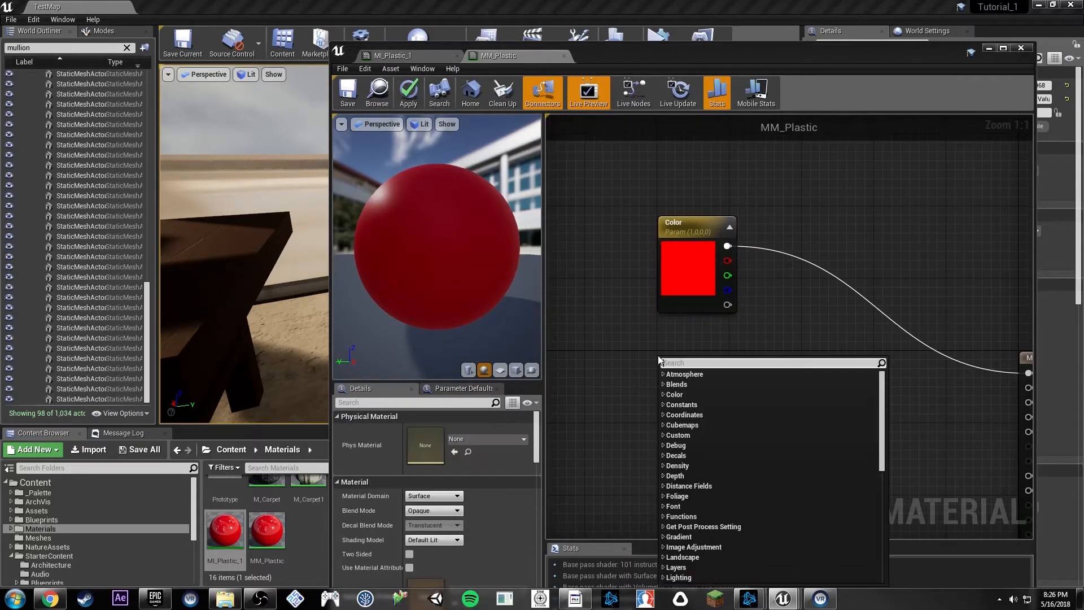
text(texture)
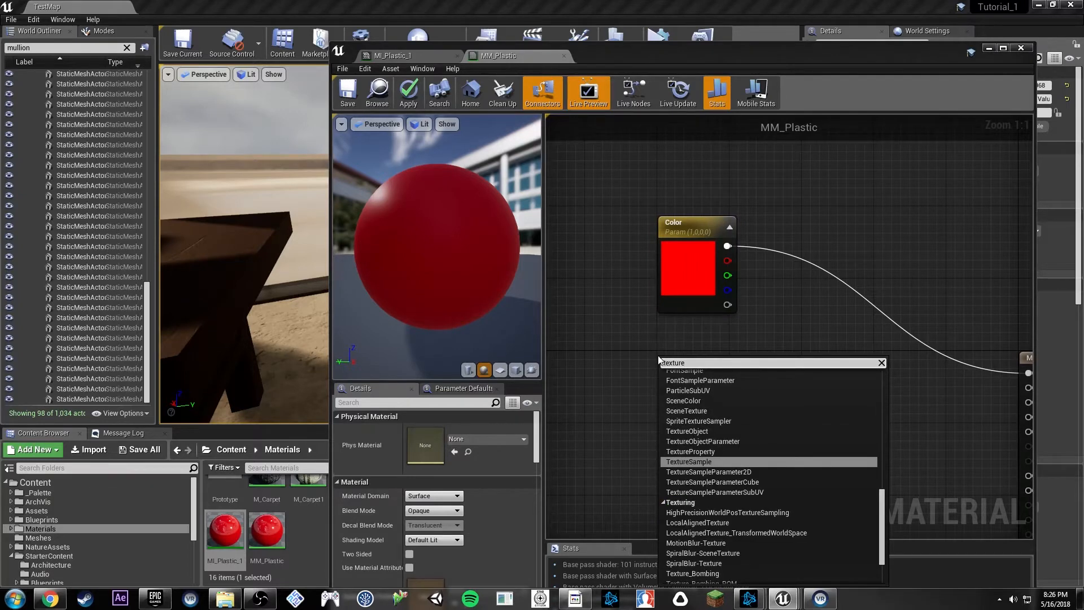
key(Return)
right_drag(808, 419, 784, 385)
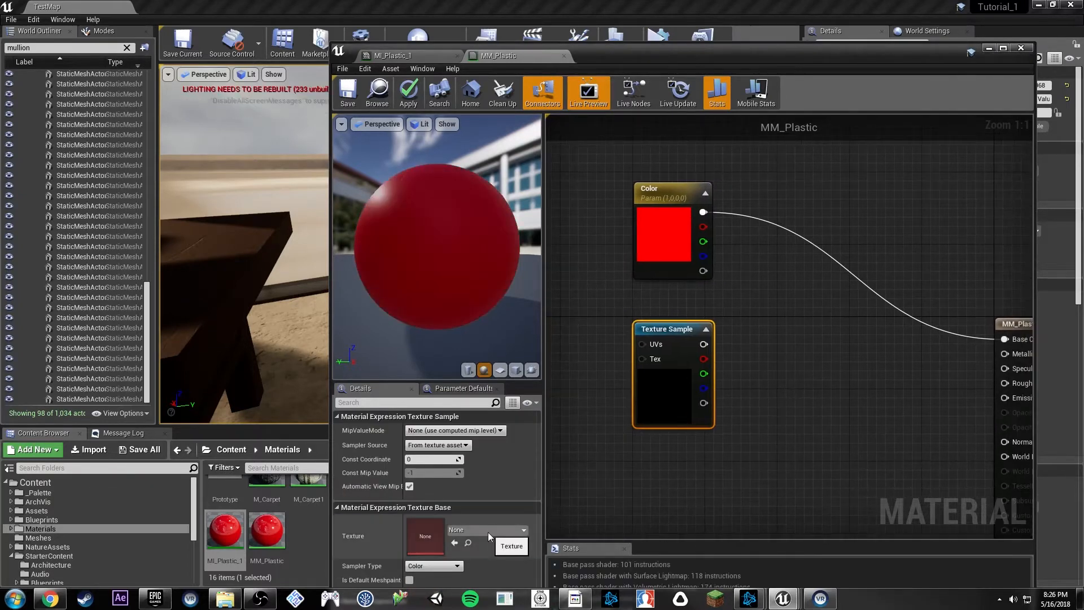
Search the textures for concrete and assign T_Concrete_Grime_D to the Texture Sample node.
click(488, 530)
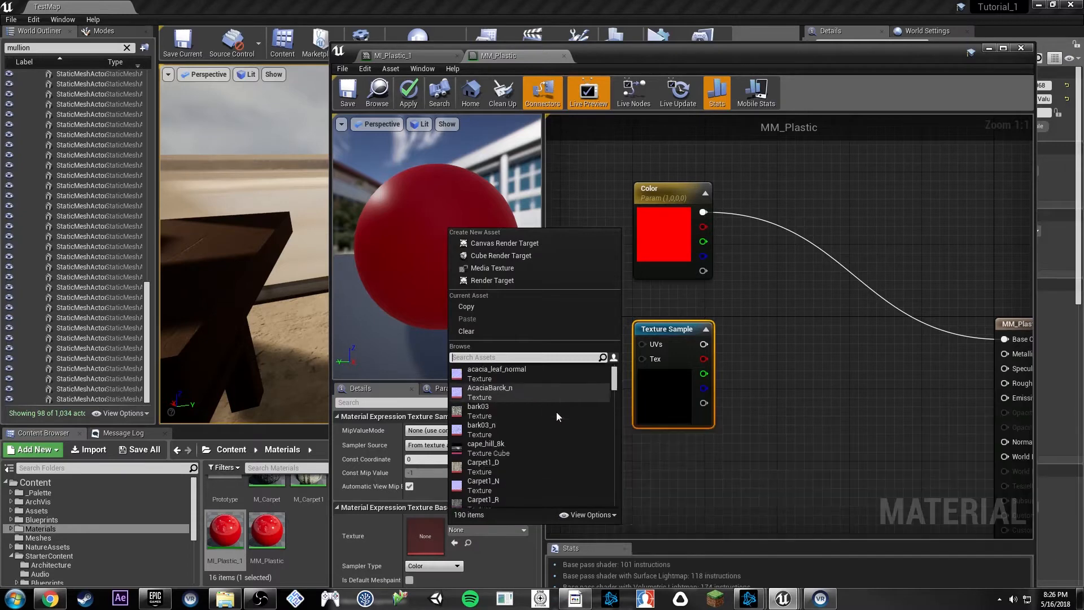
scroll(556, 412, down, 10)
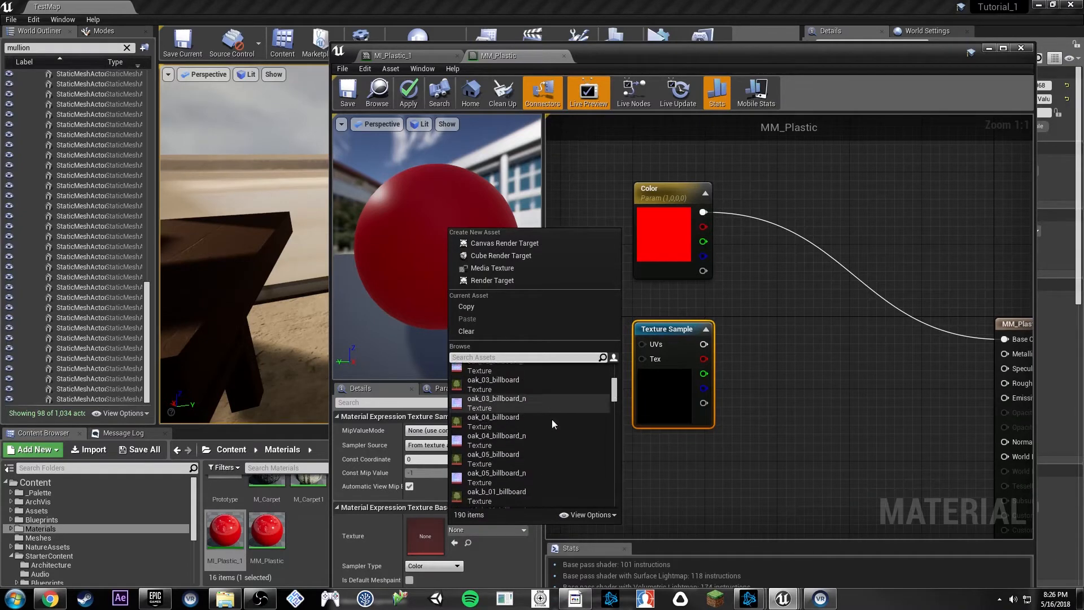
scroll(551, 419, down, 5)
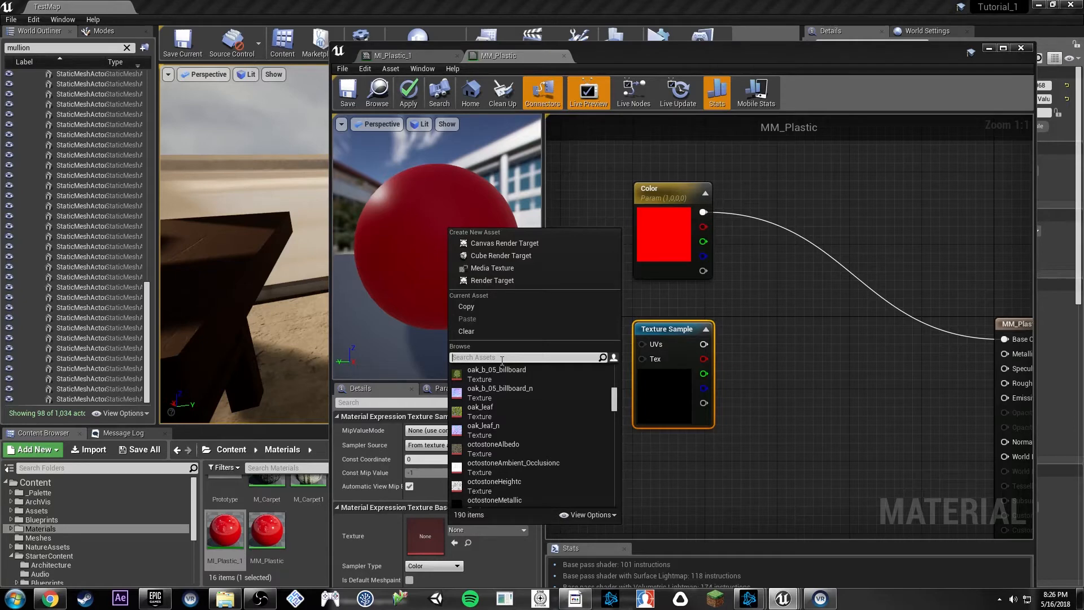
text(concor)
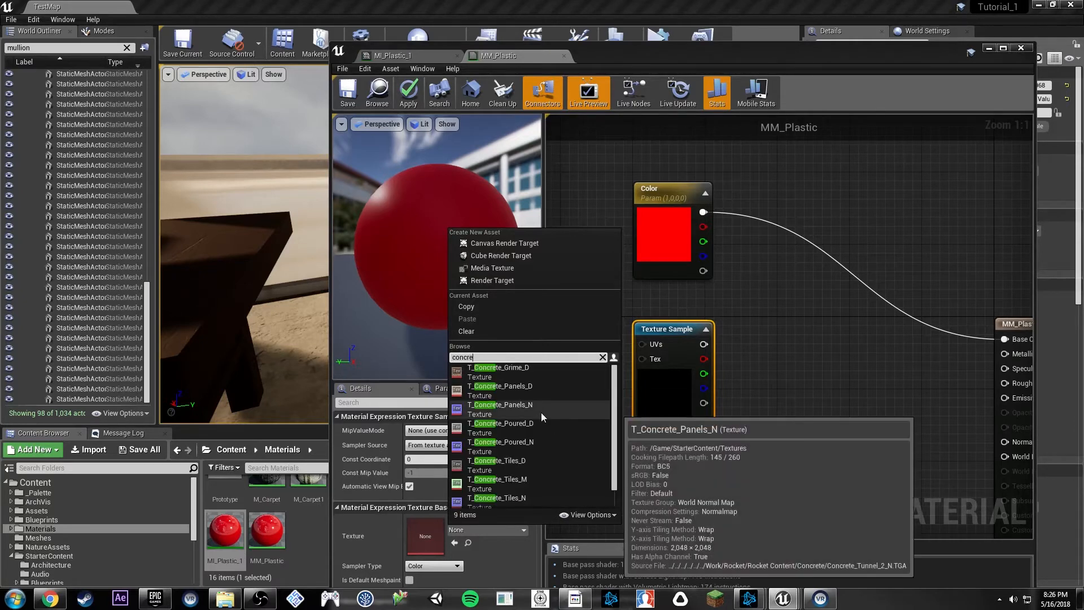
click(530, 371)
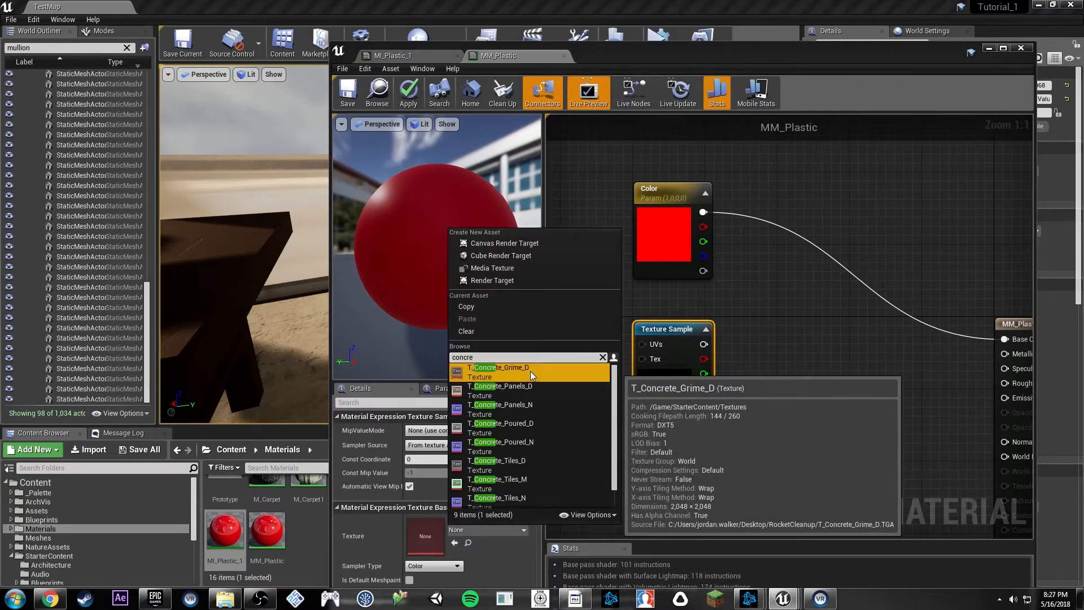
Open the T_Concrete_Grime_D texture and examine its whole pattern with the alpha channel display turned off.
double_click(438, 530)
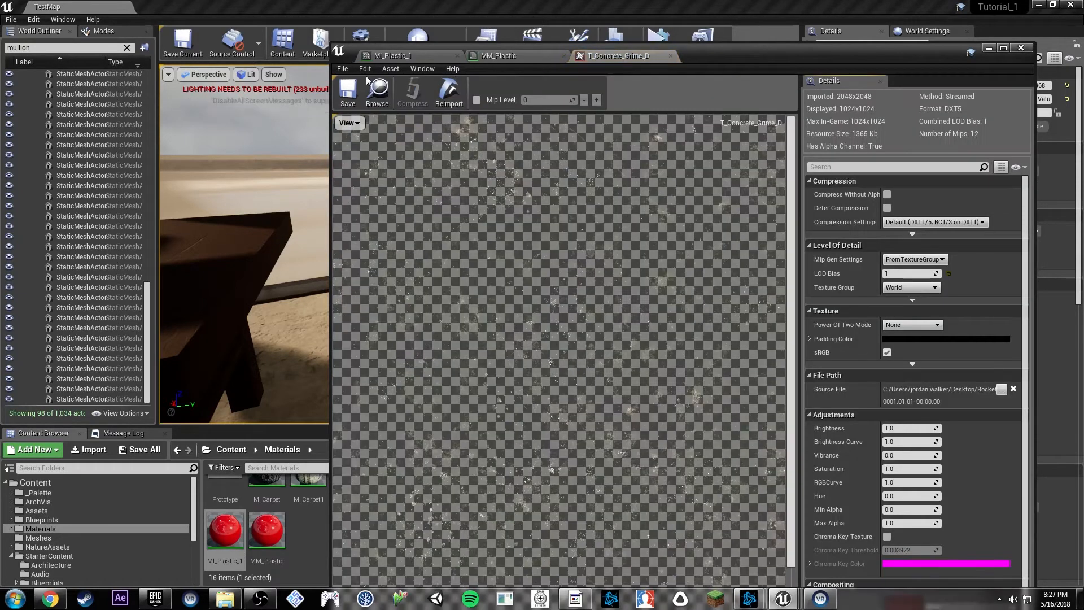
click(347, 124)
click(357, 183)
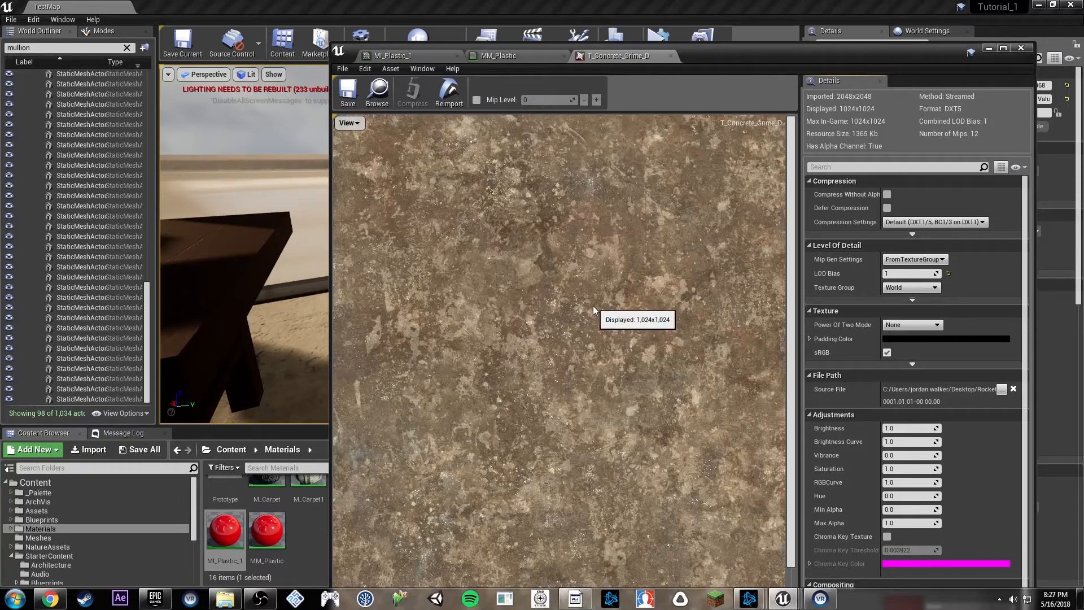
scroll(601, 306, down, 3)
scroll(600, 306, up, 2)
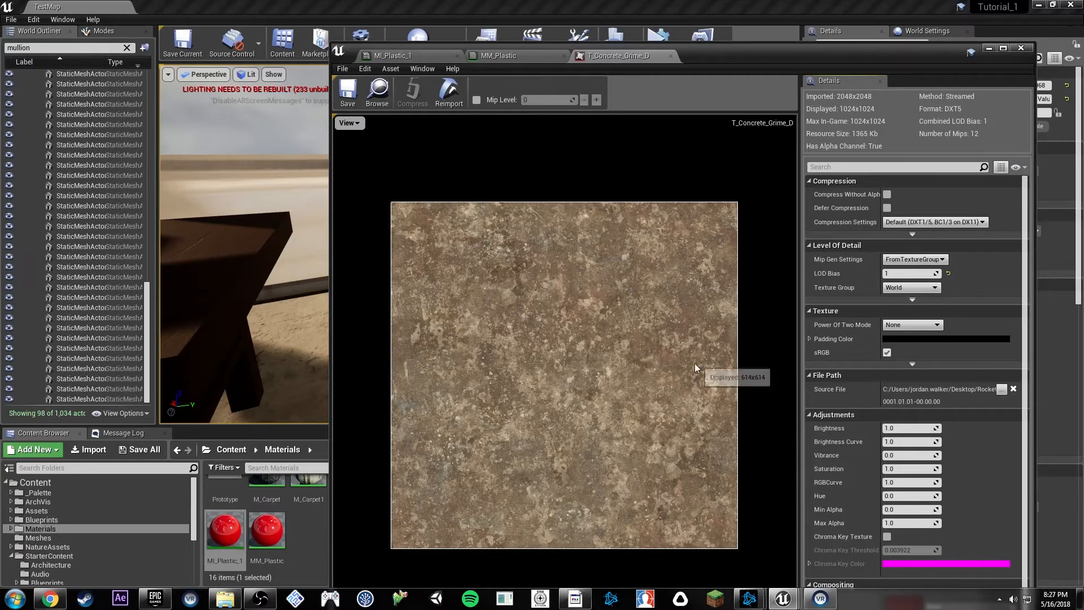
click(670, 56)
Move the Texture Sample node away from the Color parameter to free space for more nodes.
drag(683, 365, 566, 345)
right_drag(673, 327, 853, 302)
drag(735, 338, 645, 338)
Try a Component Mask limited to the R channel on the Texture Sample, with its preview expanded, and remove it.
drag(684, 295, 746, 333)
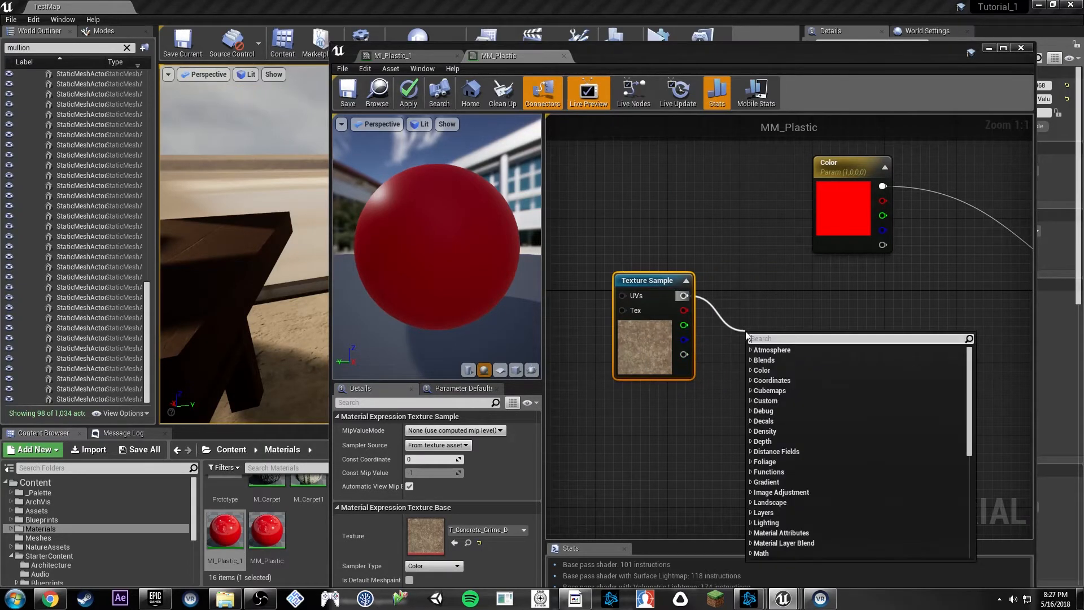
click(738, 267)
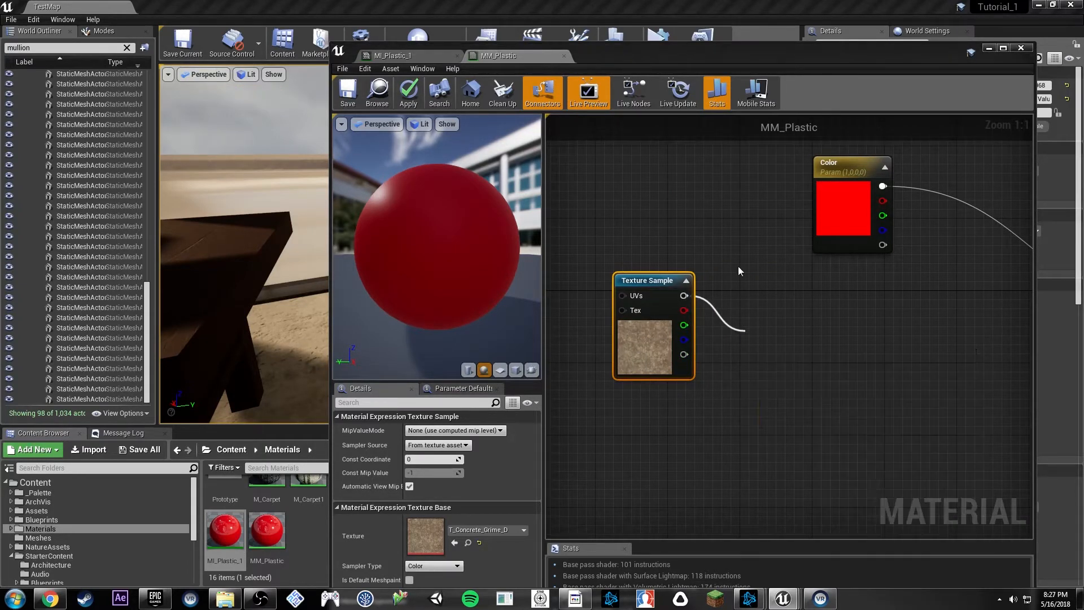
drag(744, 332, 807, 325)
text(mask)
key(Return)
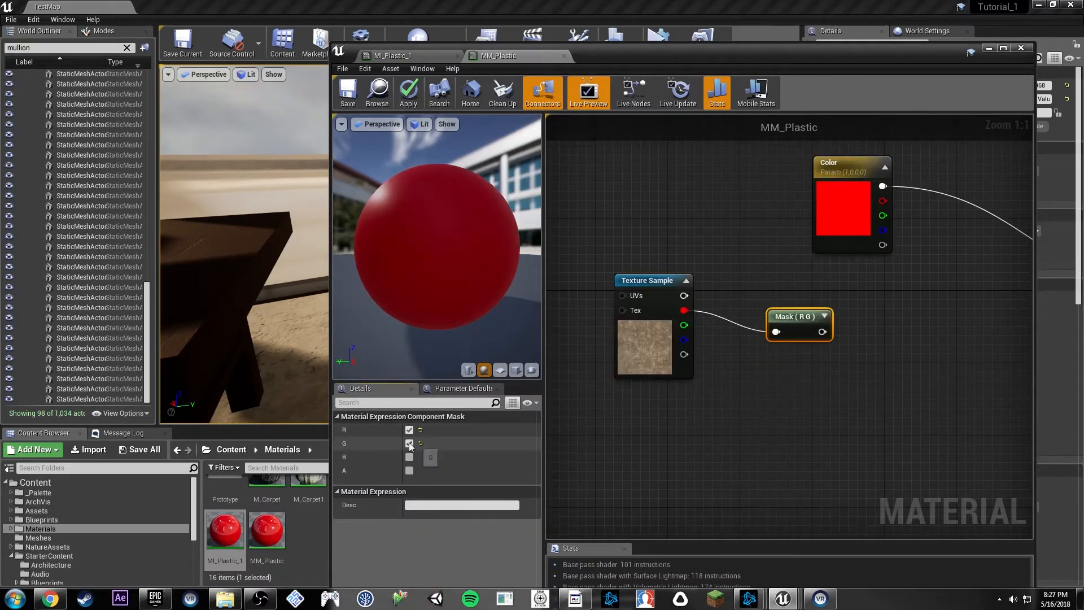
click(409, 443)
click(820, 317)
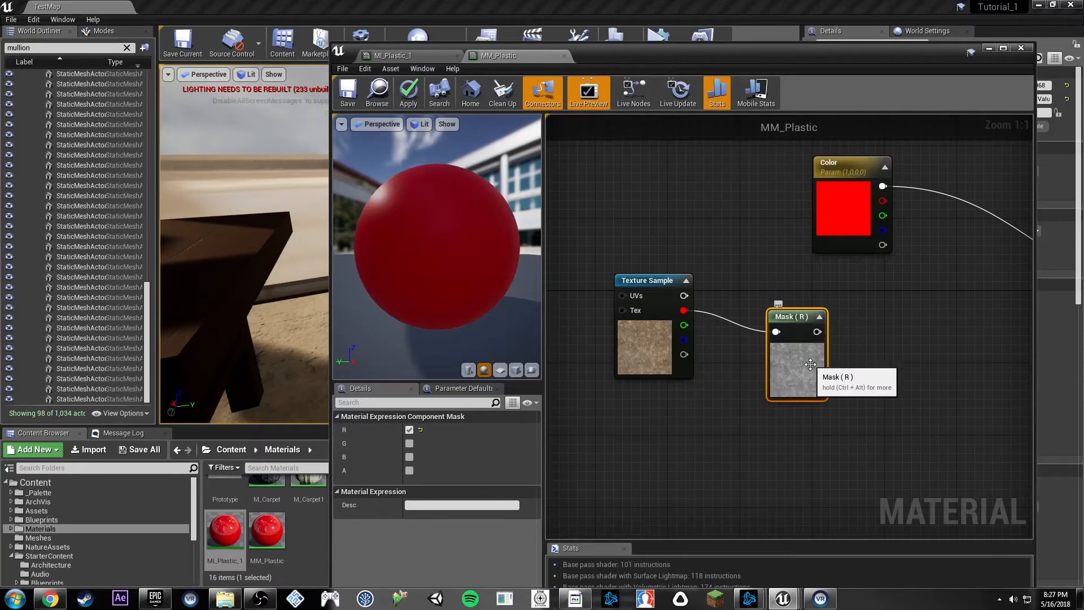
drag(802, 363, 755, 349)
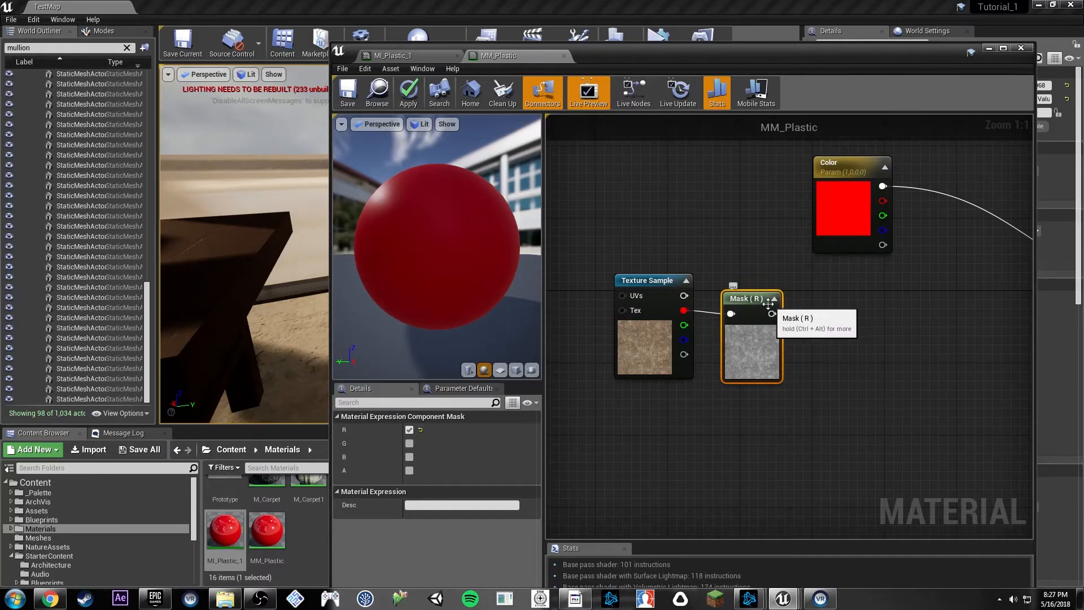
key(Delete)
Add a CheapContrast node fed by the Texture Sample's red channel output.
drag(684, 310, 783, 312)
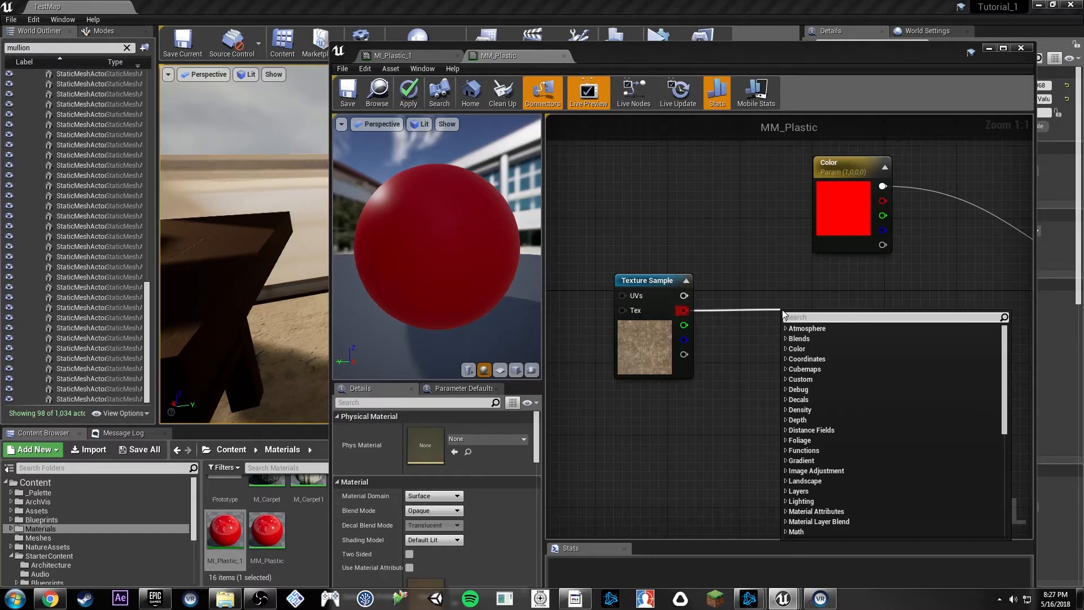
text(cheap)
key(Return)
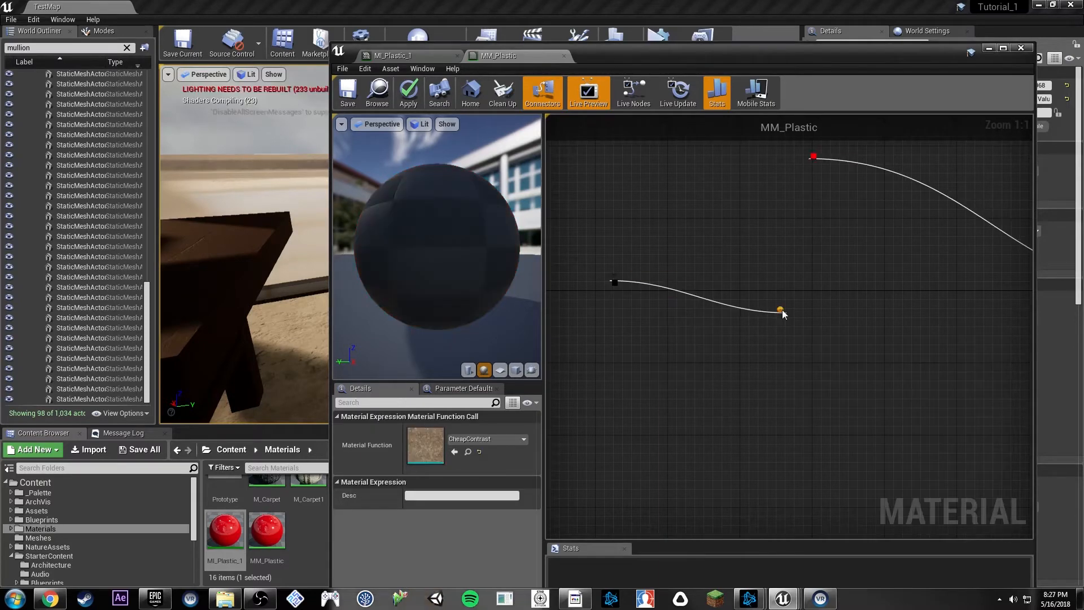
Add a scalar parameter named Overlay Contrast and connect it to the Contrast input of CheapContrast.
click(737, 368)
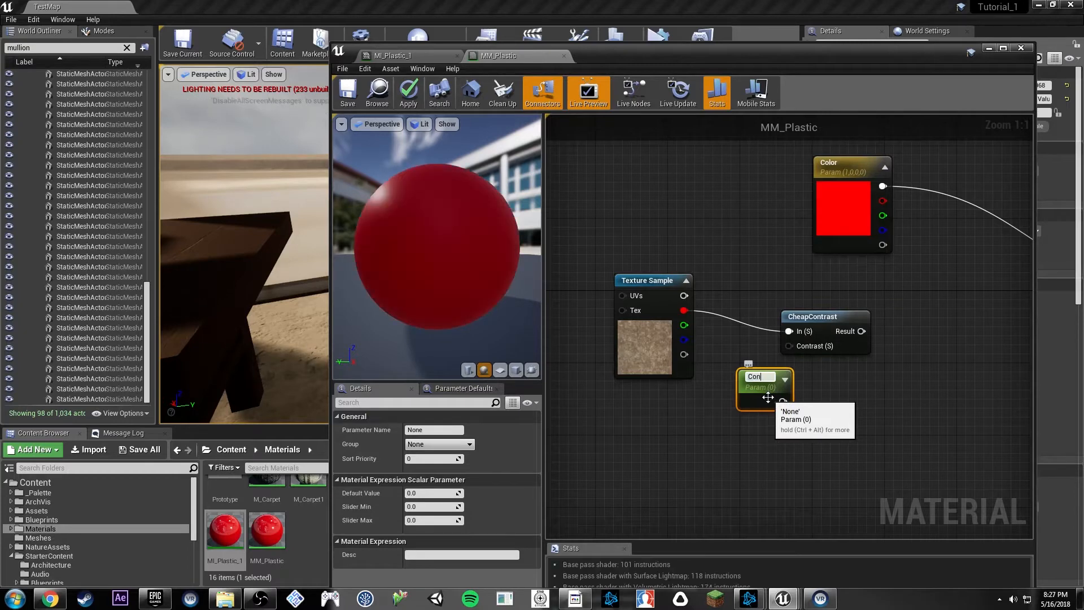
drag(782, 399, 789, 346)
drag(760, 377, 735, 381)
click(449, 430)
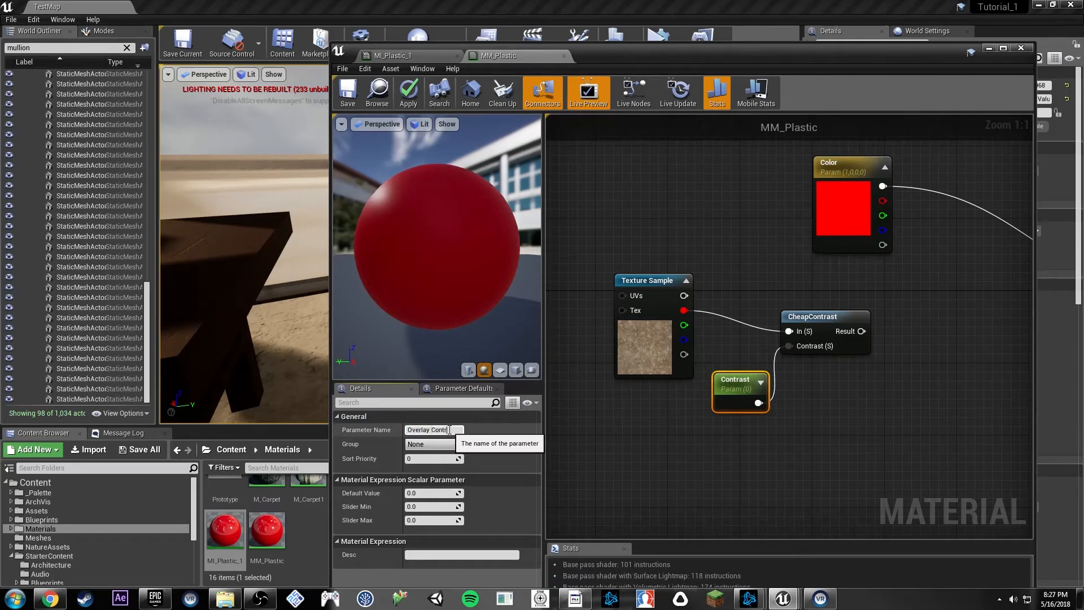
text(Overlay Contrast)
key(Return)
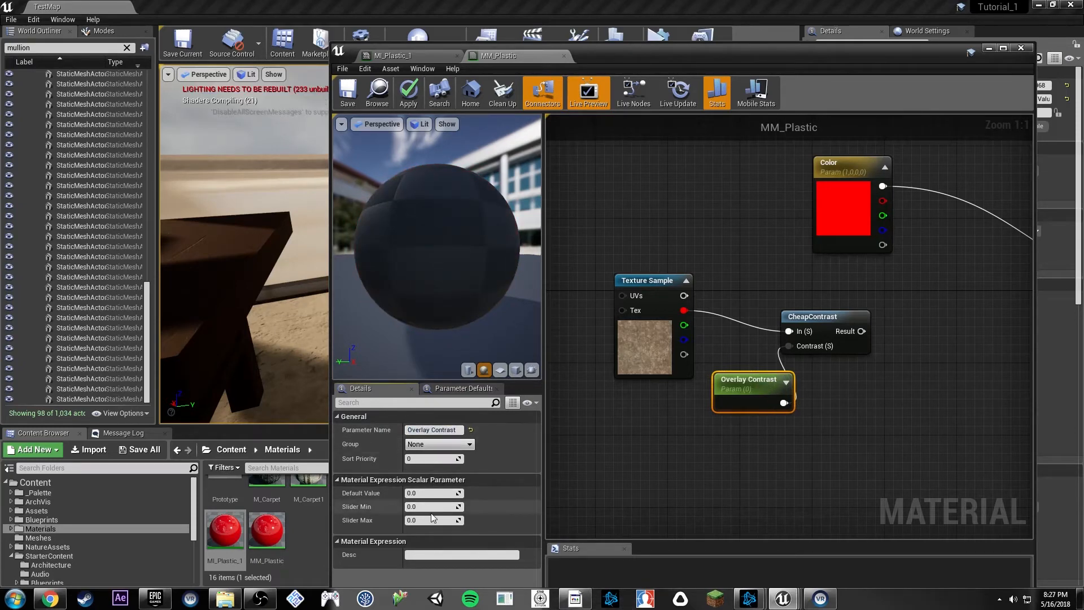
Set the Overlay Contrast parameter's Slider Max to 1 and save the MM_Plastic material.
click(432, 520)
text(1)
key(Return)
right_drag(822, 380, 775, 385)
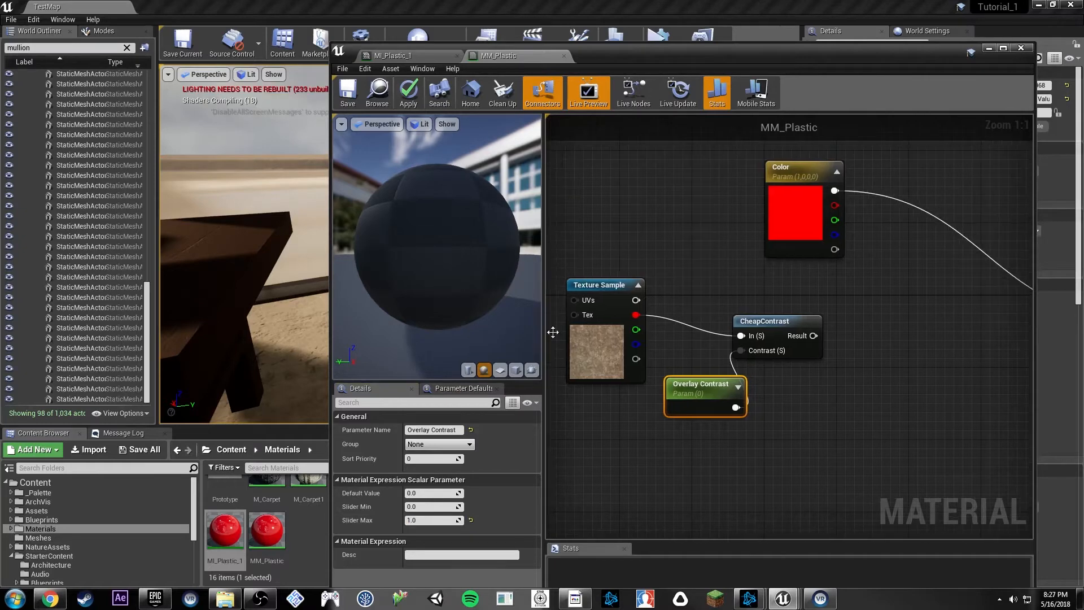
click(348, 107)
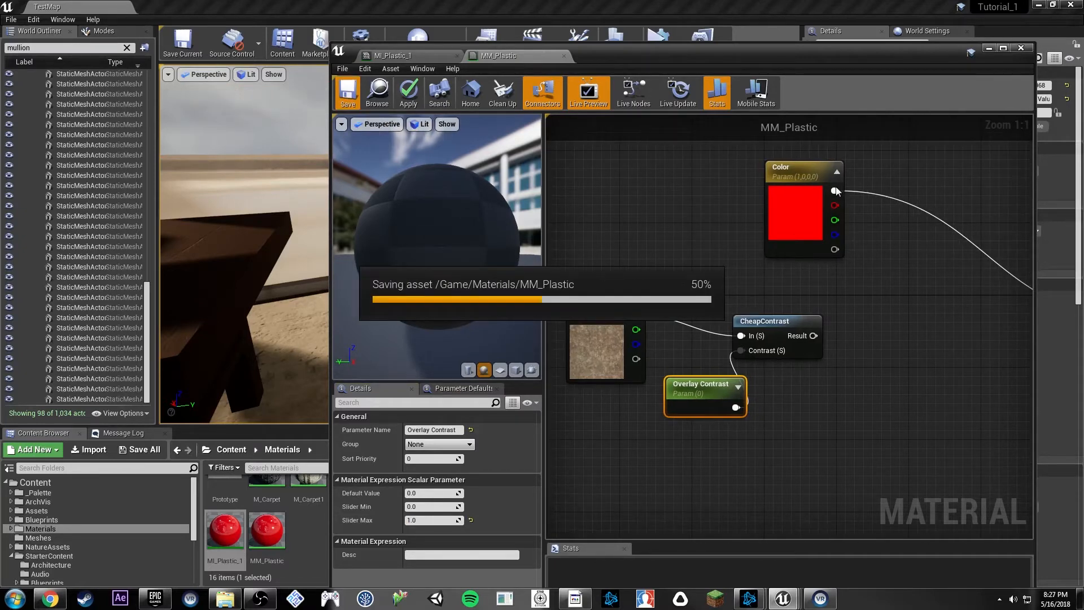
Add a Blend_Overlay node with the Color parameter as Base and the CheapContrast result as Blend.
drag(835, 191, 899, 251)
text(blend)
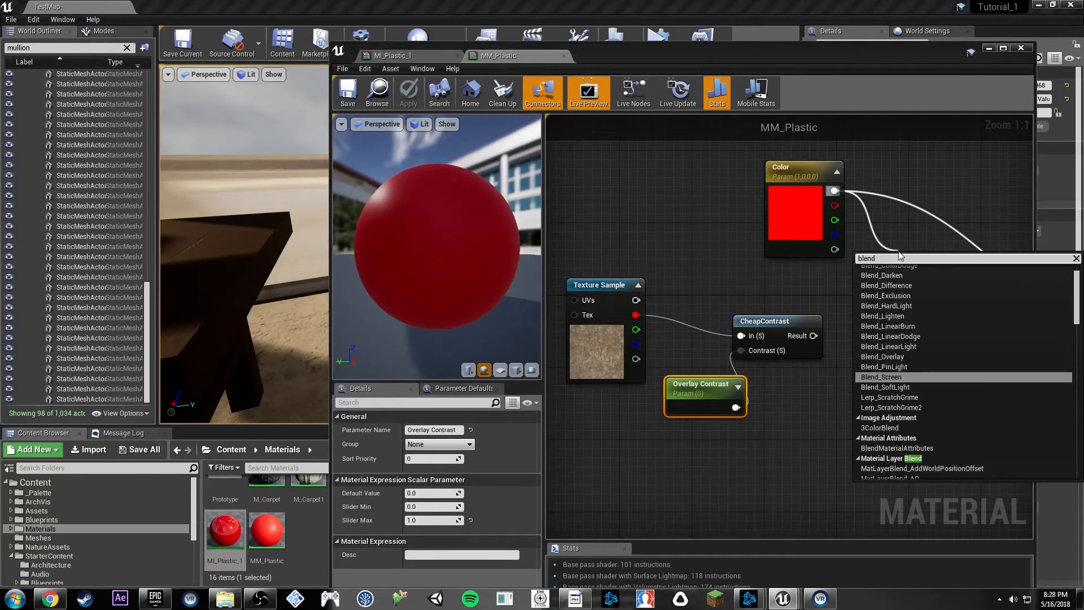
text( overlay)
key(Return)
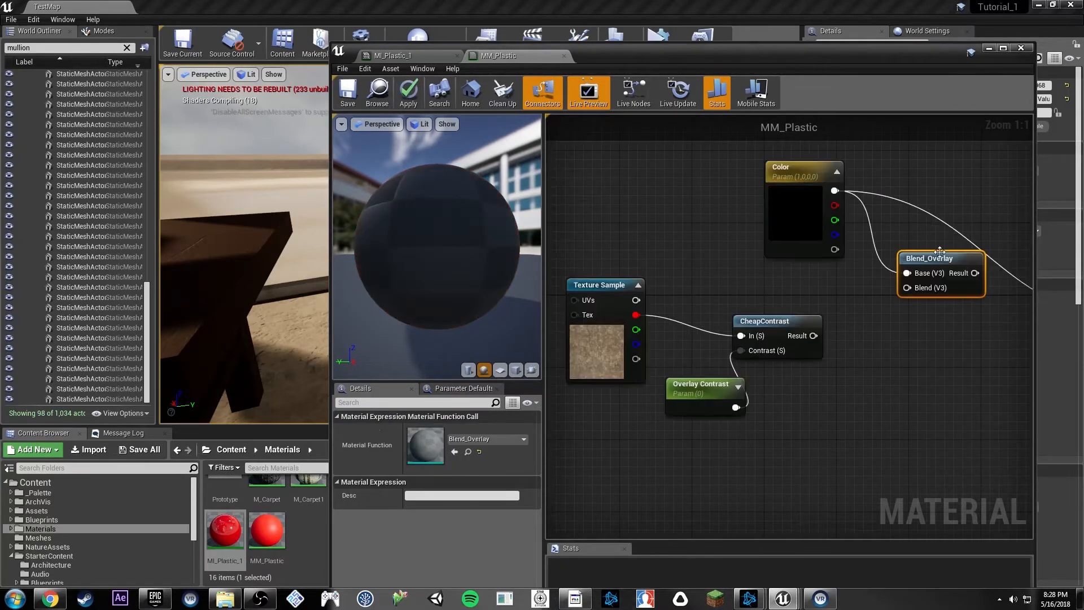
right_drag(940, 251, 781, 185)
drag(772, 258, 680, 306)
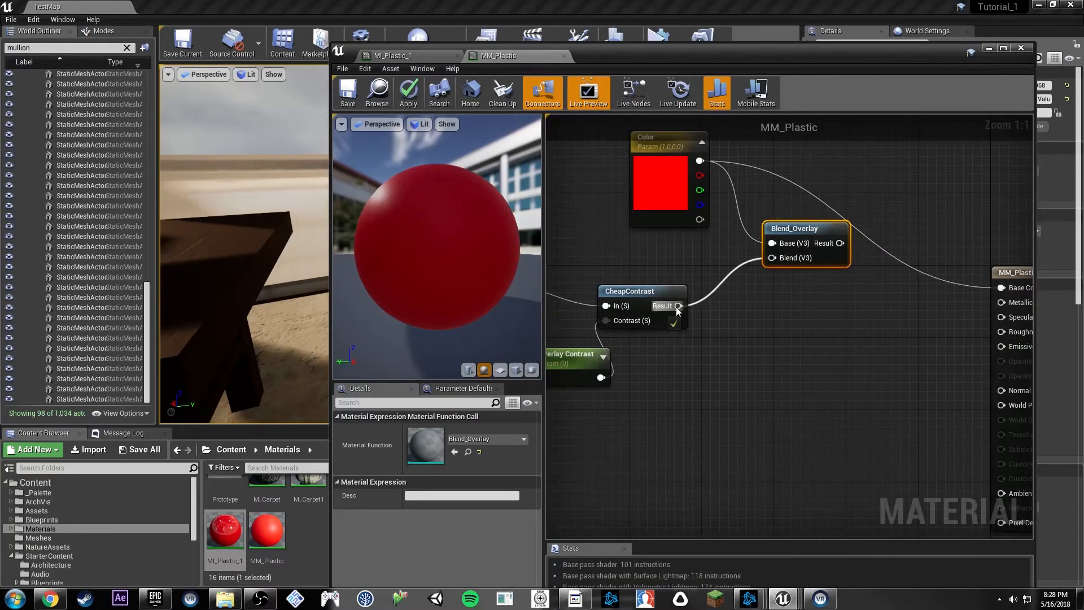
Connect the Blend_Overlay result to the material's Base Color and shift the node closer to the output node.
right_drag(677, 310, 567, 299)
drag(729, 232, 891, 277)
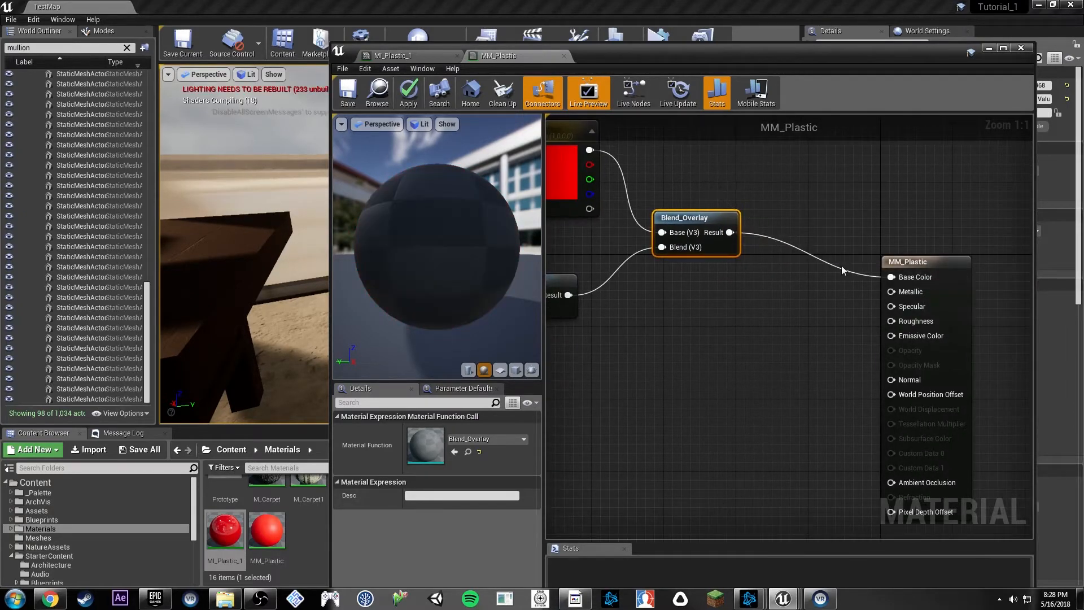
drag(691, 223, 729, 249)
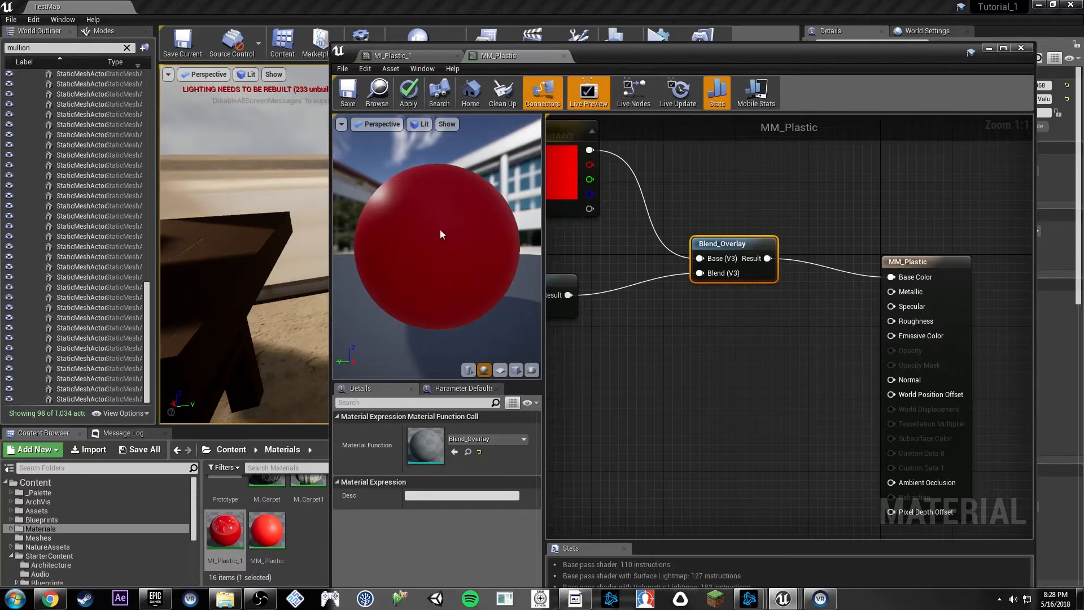
drag(440, 230, 533, 251)
Search the material node list for the available blend functions.
right_drag(636, 224, 726, 236)
right_drag(791, 221, 744, 258)
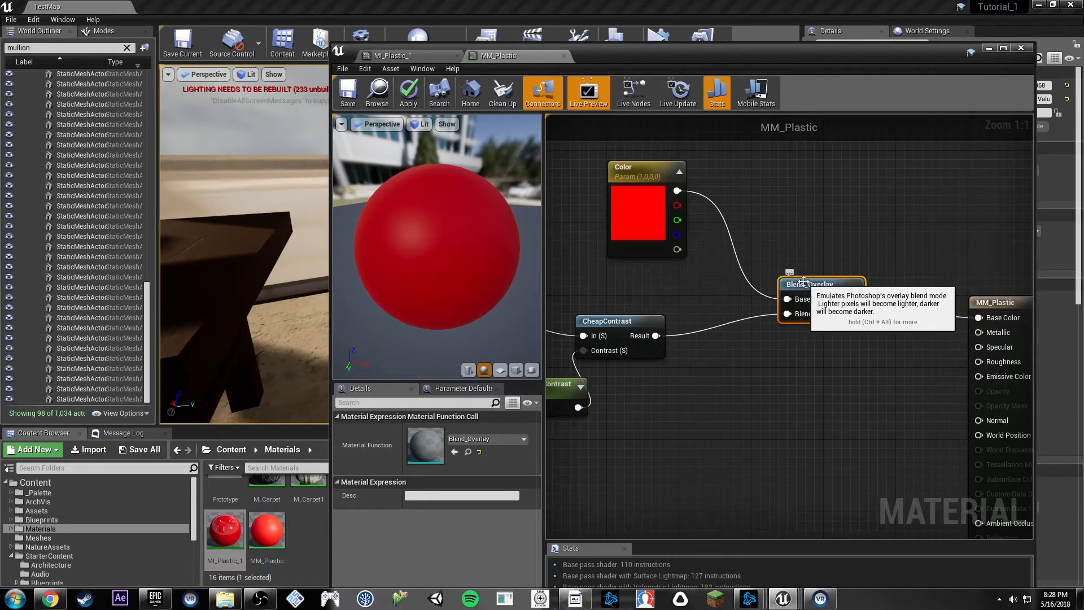
right_drag(794, 244, 903, 241)
right_click(860, 208)
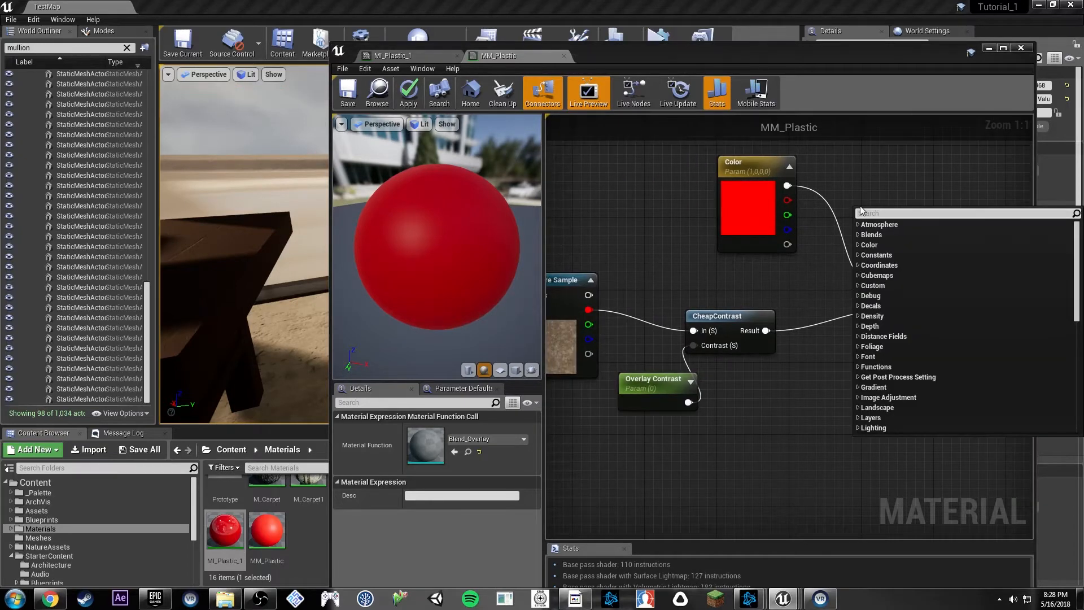
text(blend)
scroll(902, 246, up, 1)
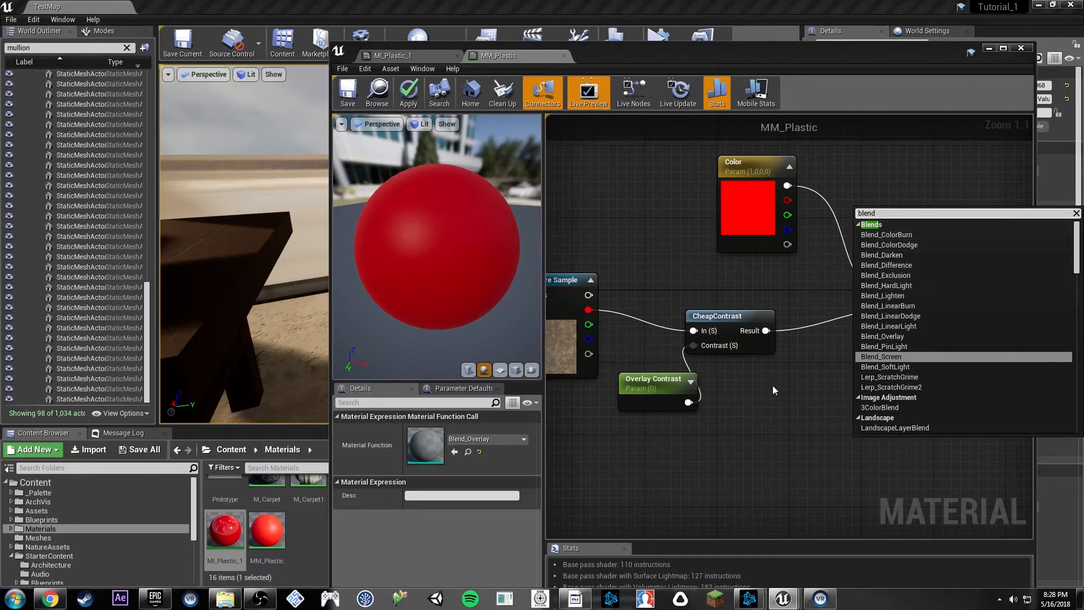
click(882, 336)
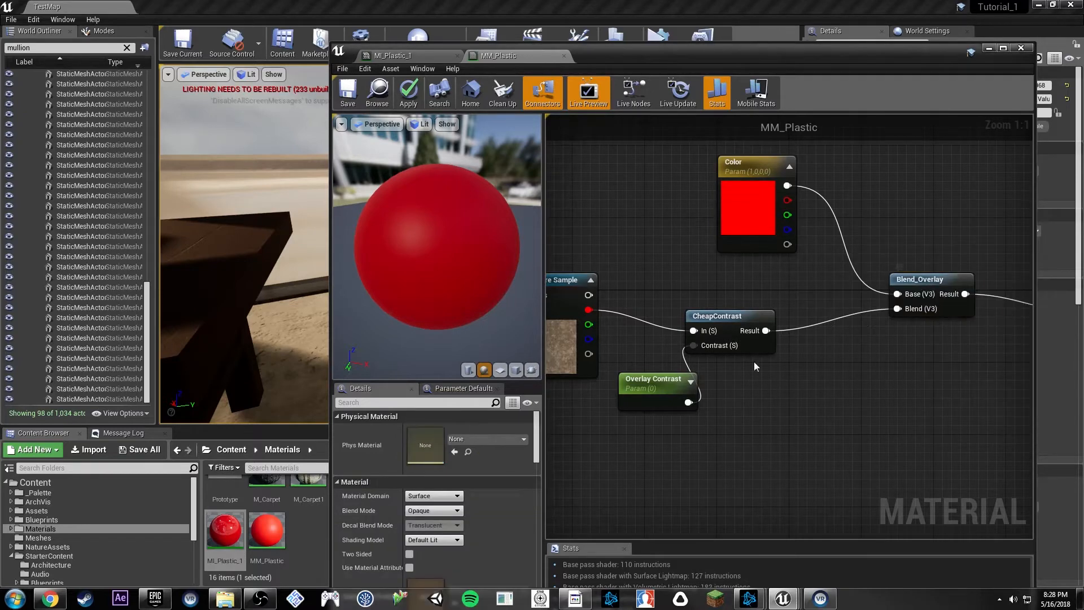
Set the Overlay Contrast parameter's Default Value to 1.0 and inspect the result on the preview sphere.
drag(649, 395, 631, 404)
drag(413, 493, 441, 493)
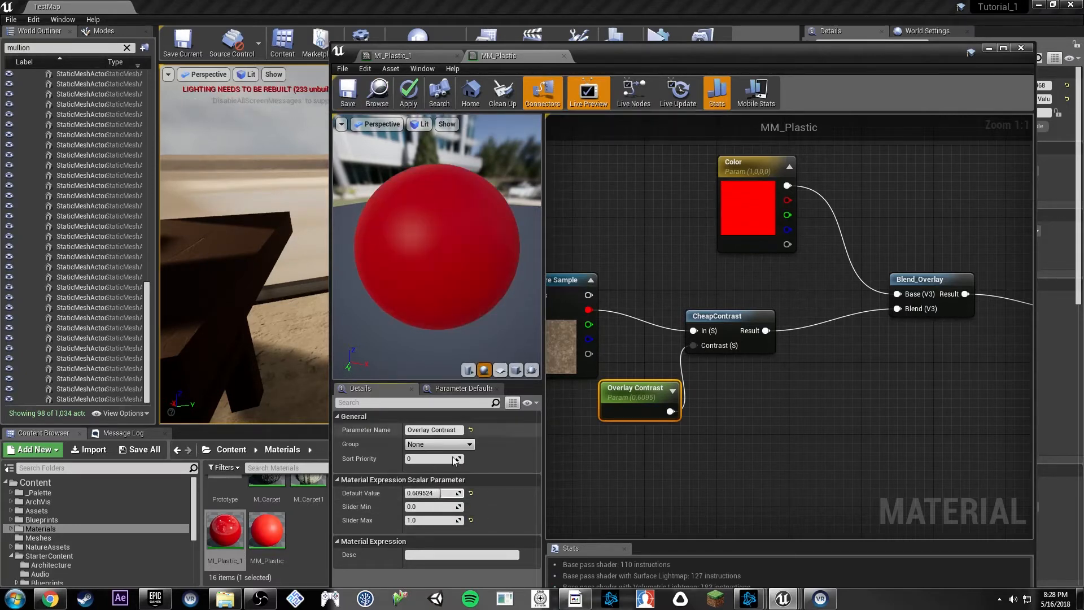
drag(441, 493, 454, 328)
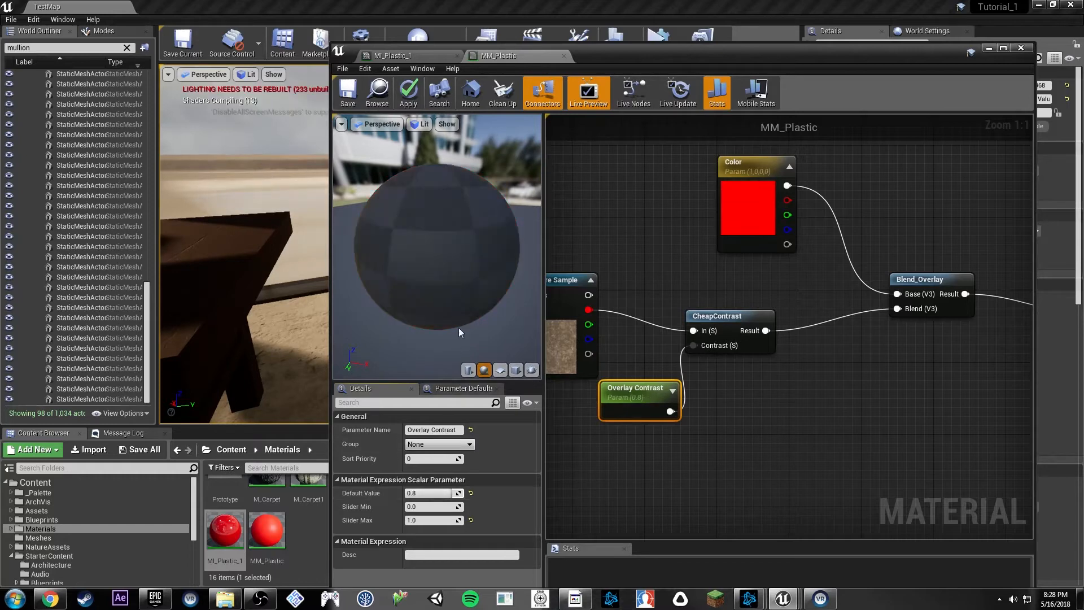
drag(450, 493, 463, 493)
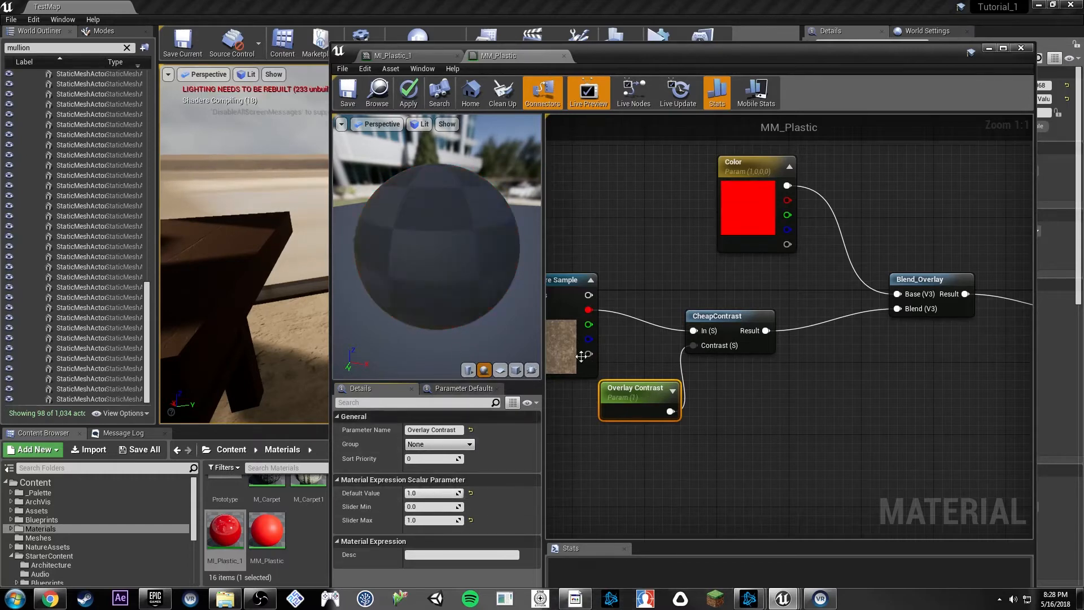
right_drag(671, 334, 792, 305)
drag(407, 237, 443, 229)
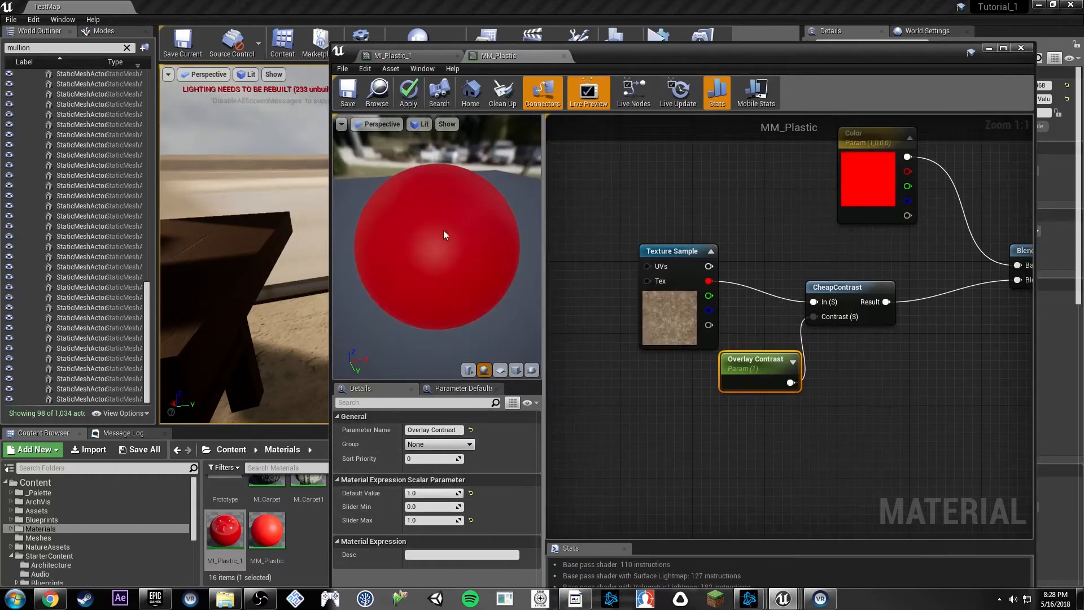
scroll(450, 228, down, 4)
scroll(448, 229, up, 4)
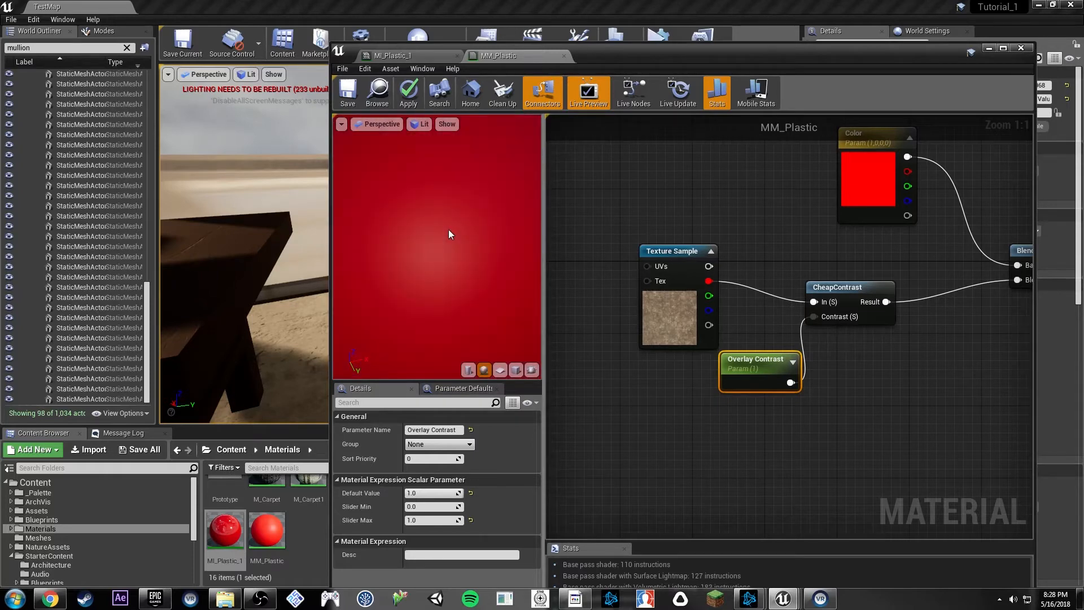
scroll(449, 229, down, 2)
Delete the Blend_Overlay node between the CheapContrast result and the material output.
right_drag(913, 230, 715, 213)
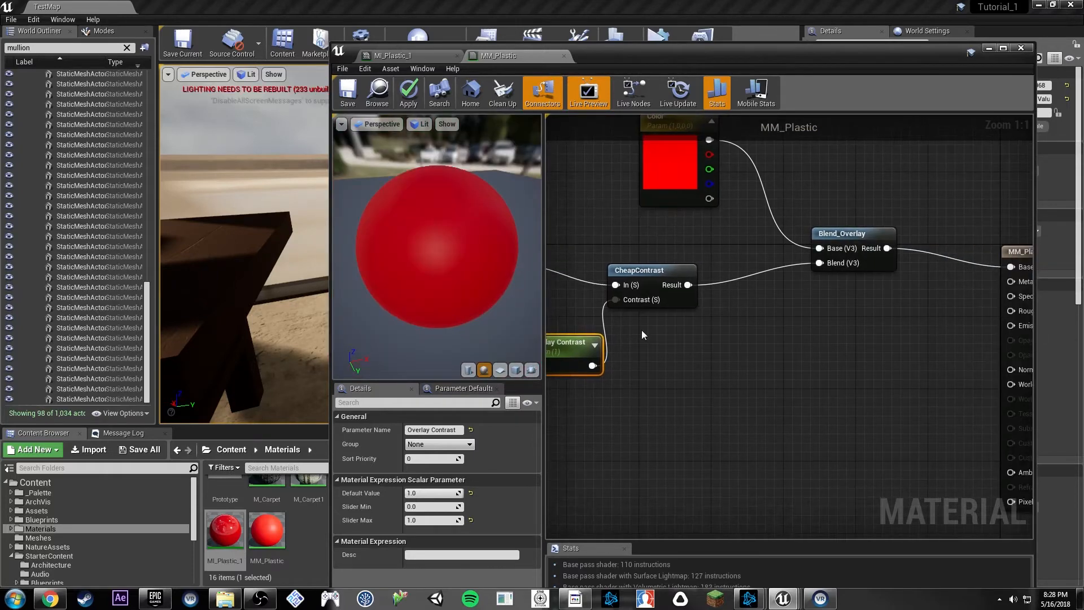
right_drag(641, 331, 767, 331)
click(995, 233)
right_drag(884, 207, 784, 269)
key(Delete)
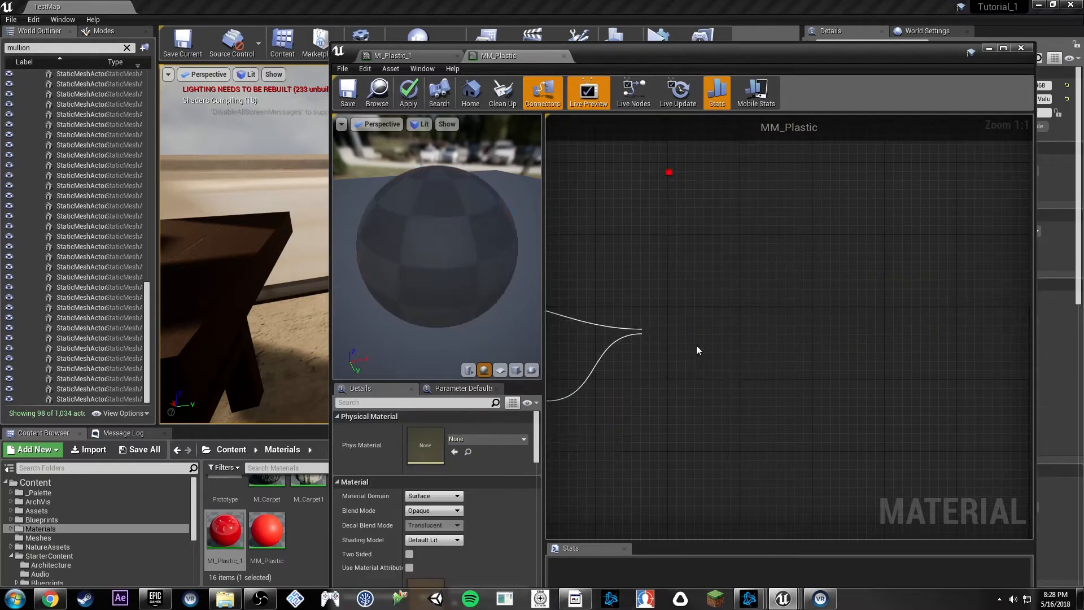
Add a Power node with the CheapContrast result connected to its Base input.
drag(717, 348, 782, 336)
text(power)
key(Return)
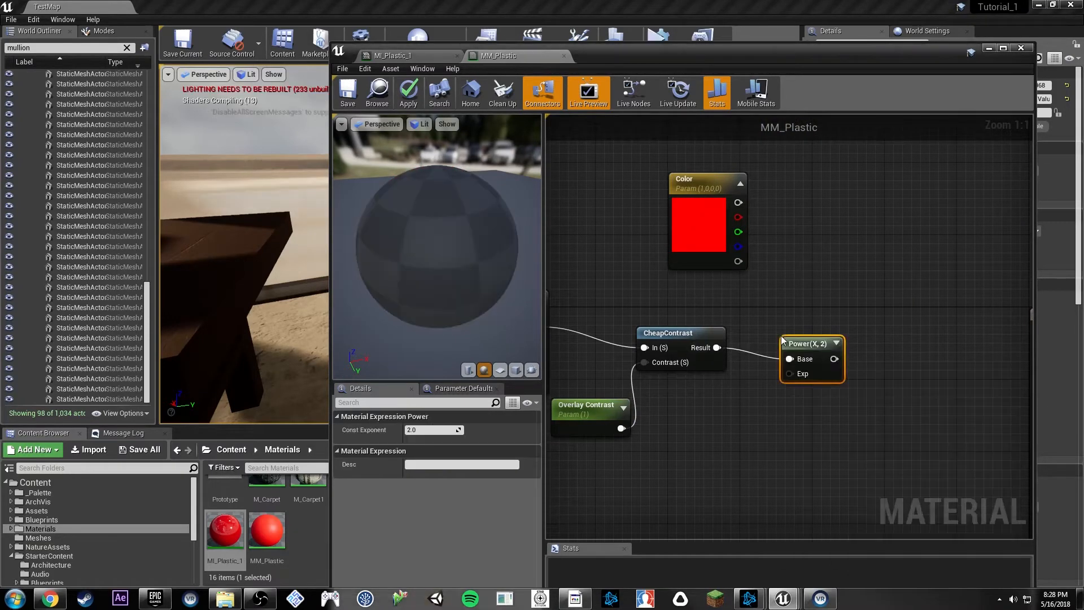
Add a scalar parameter named Overlay Power with a default value of 0.5 and connect it to the Power node's Exp input.
click(685, 440)
text(Overlay)
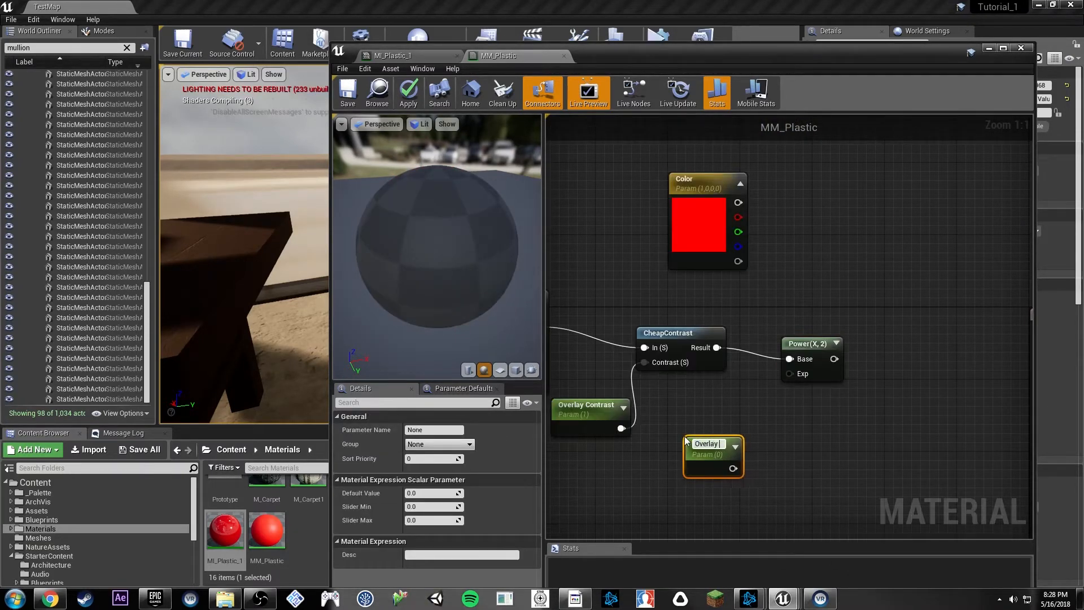
text( Power)
key(Return)
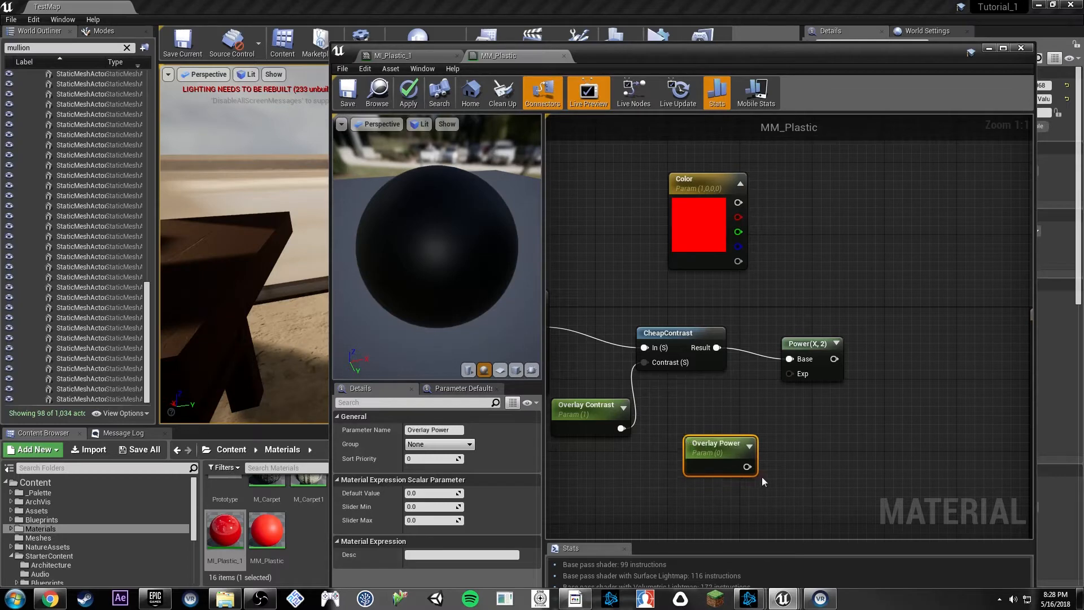
drag(747, 466, 790, 373)
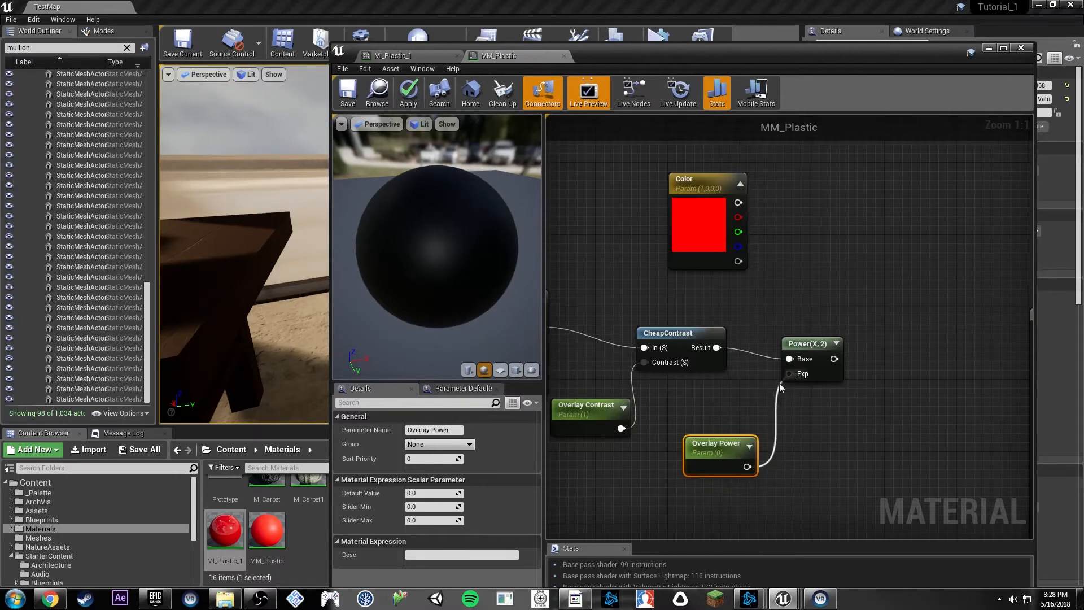
click(438, 491)
key(Return)
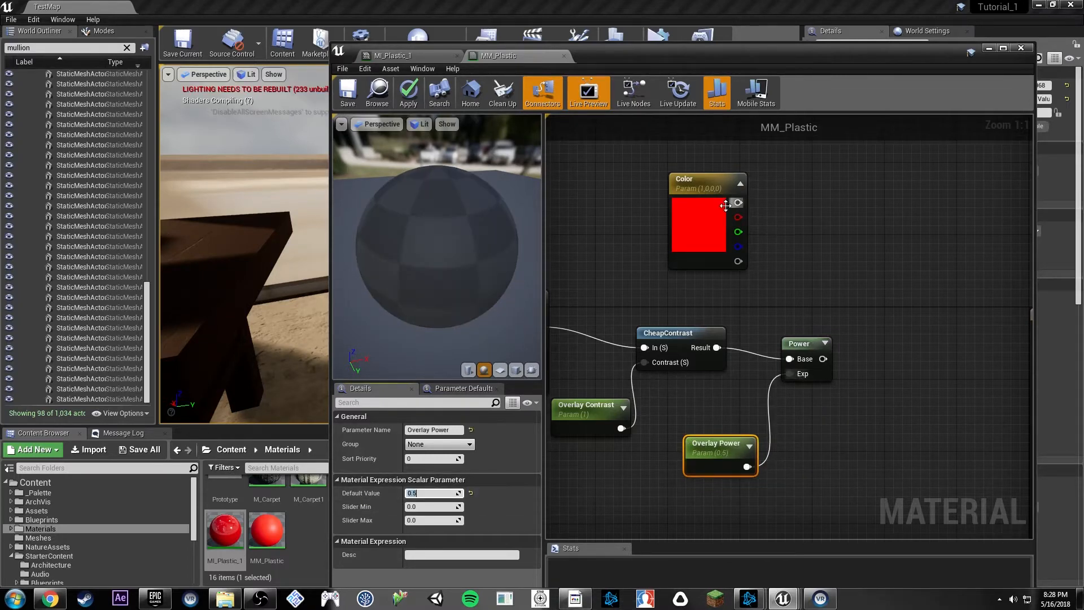
Add a Blend_Overlay node with the Color parameter as Base and expand the Power node's preview.
drag(738, 202, 874, 254)
text(overlay)
key(Return)
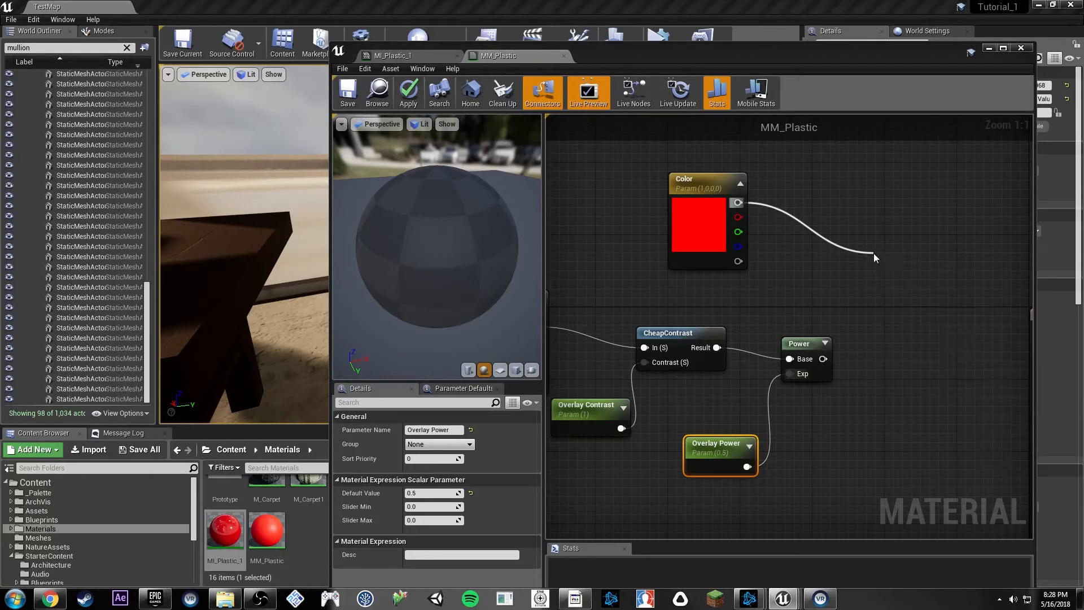
click(825, 343)
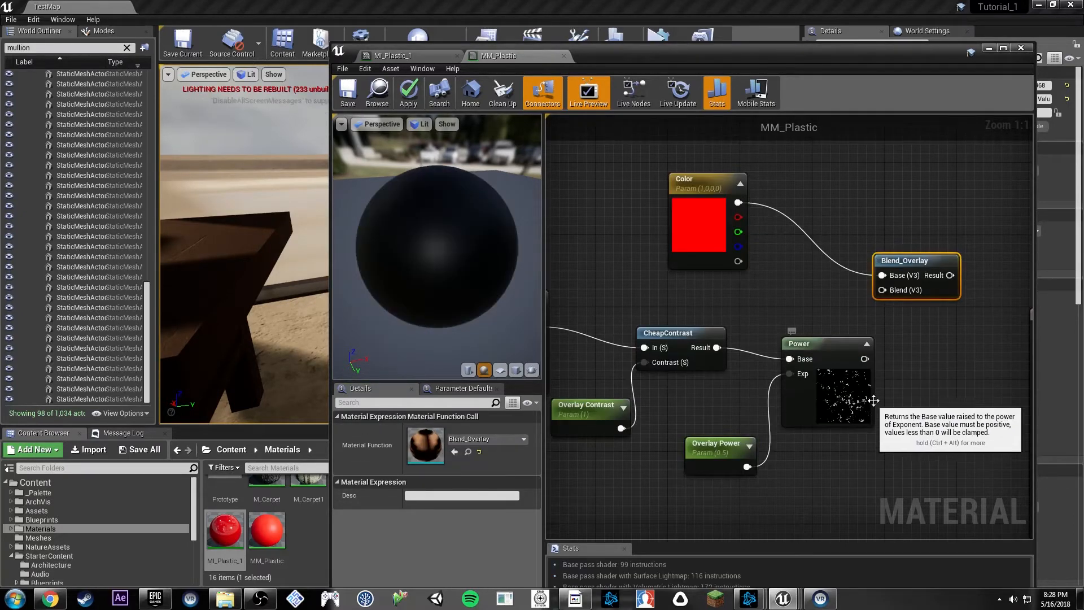
click(789, 448)
click(842, 402)
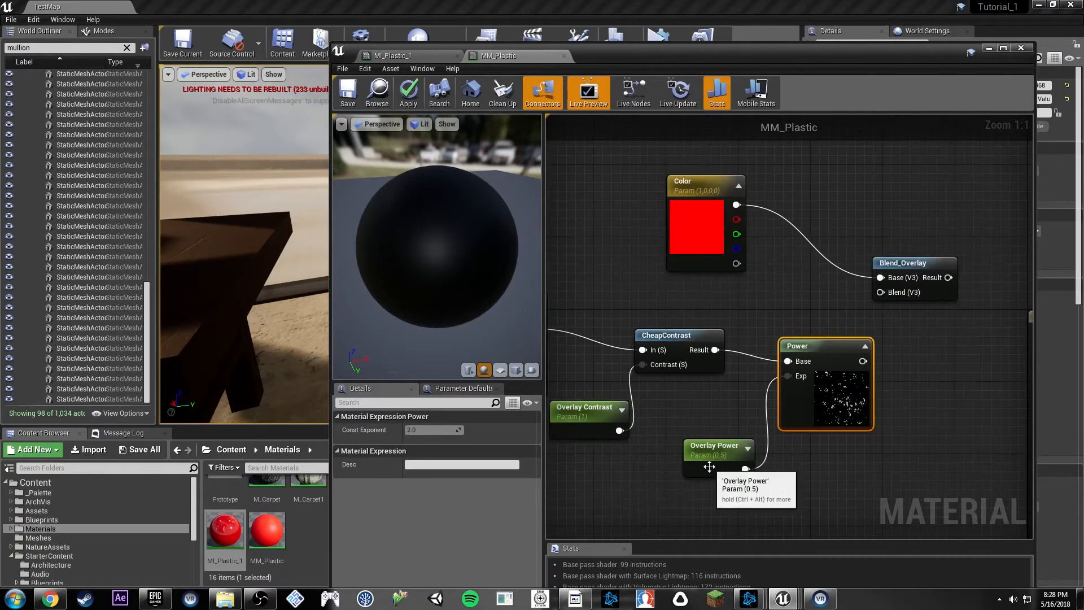
Add a TextureCoordinate node feeding a Multiply node and connect the Multiply result to the Texture Sample's UVs.
right_drag(830, 386, 996, 409)
drag(790, 344, 688, 309)
text(texture coord)
key(Return)
text(multiply)
key(Return)
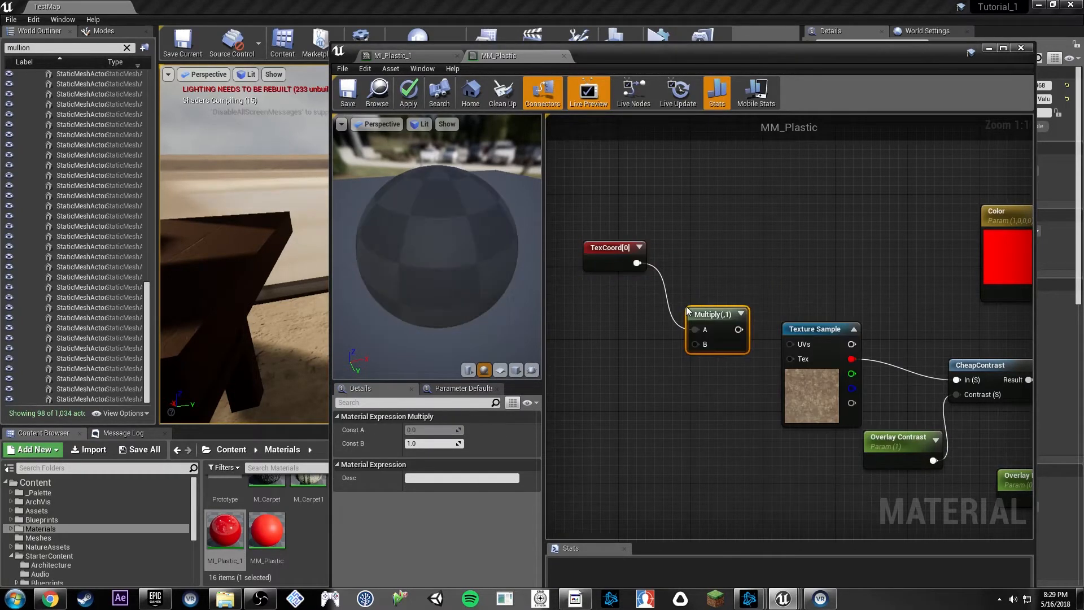
drag(744, 331, 788, 344)
Add a scalar parameter named Overlay Size with a default value of 1 and connect it to the Multiply node's B input.
right_drag(593, 377, 675, 375)
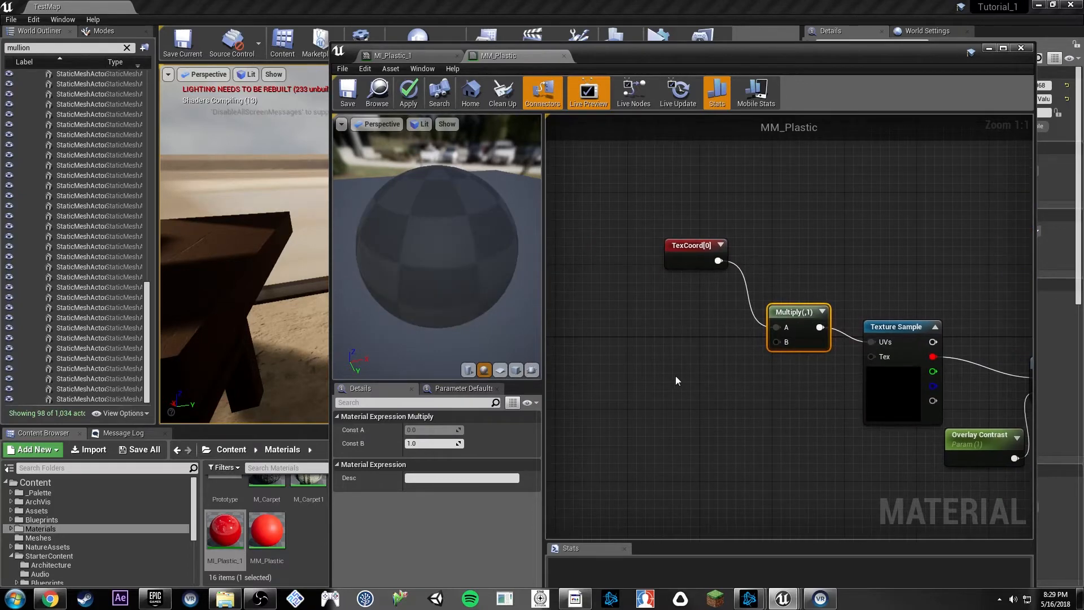
click(676, 378)
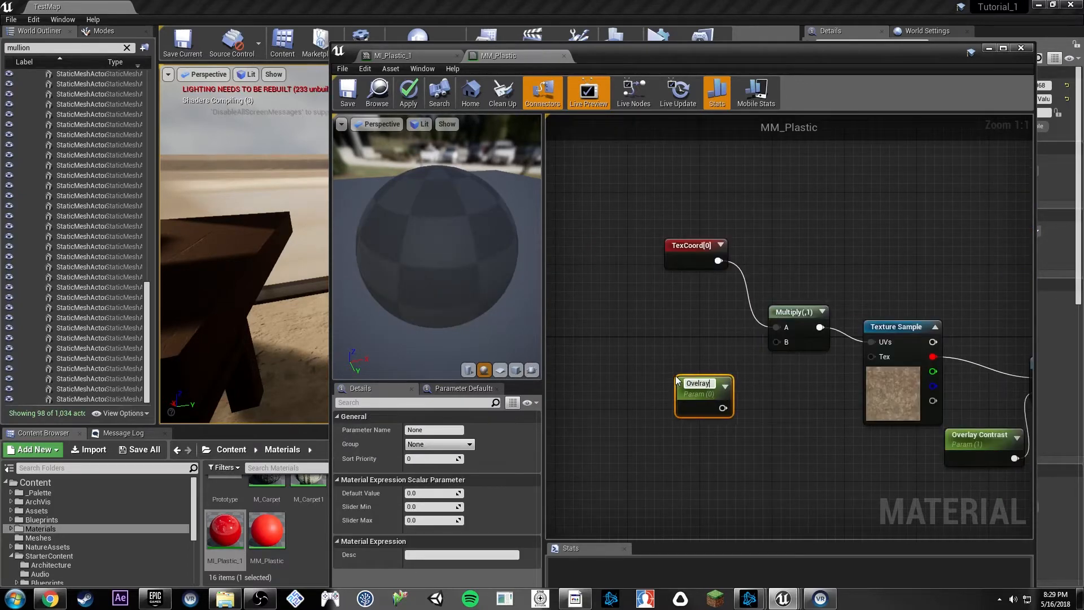
text(Overlay)
key(BackSpace)
key(BackSpace)
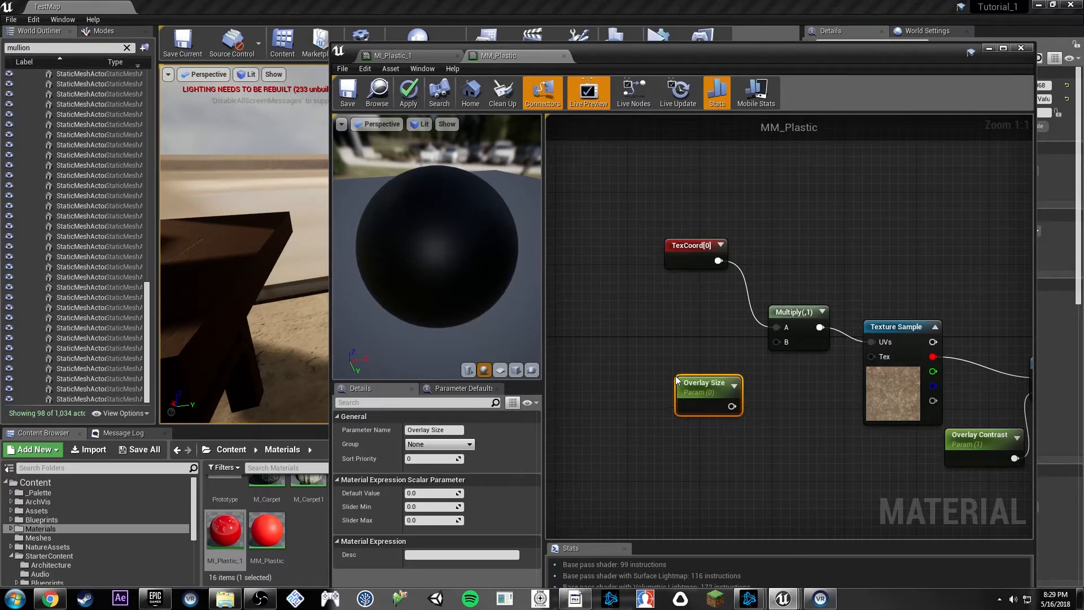
click(431, 493)
text(1)
key(Return)
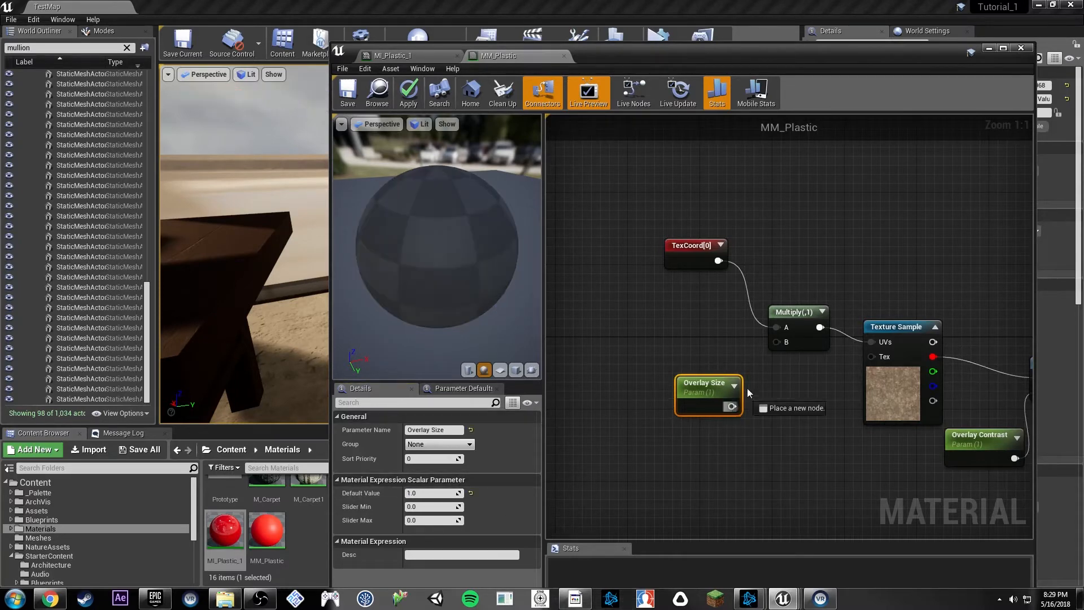
drag(772, 355, 778, 347)
Review the overlay node chain and save the MM_Plastic material.
right_drag(829, 453, 652, 445)
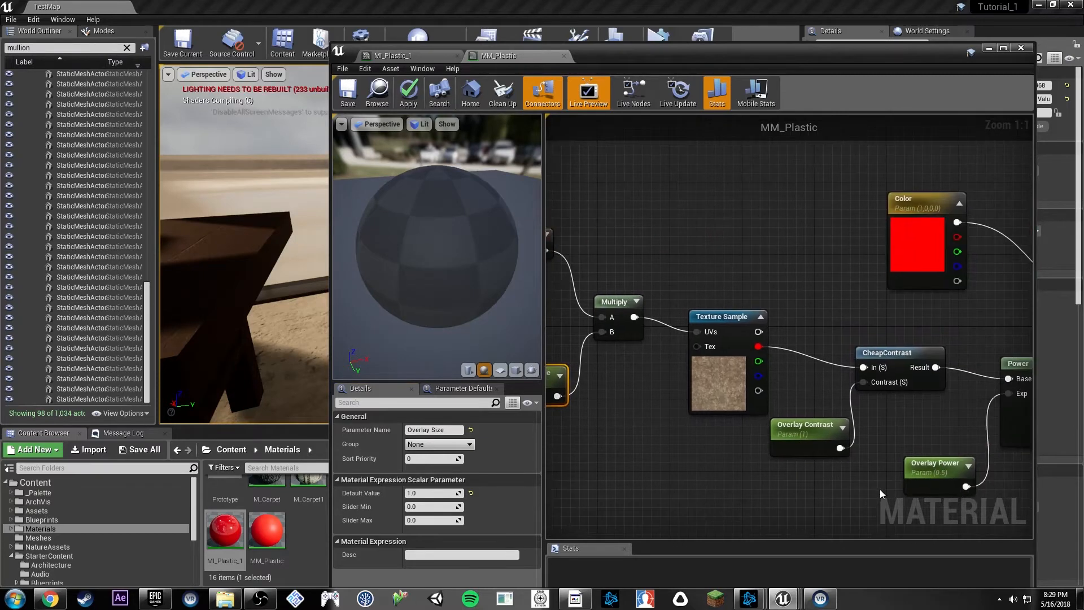
mouse_move(880, 489)
right_down()
mouse_move(654, 449)
mouse_move(890, 415)
right_up()
right_drag(579, 341, 749, 378)
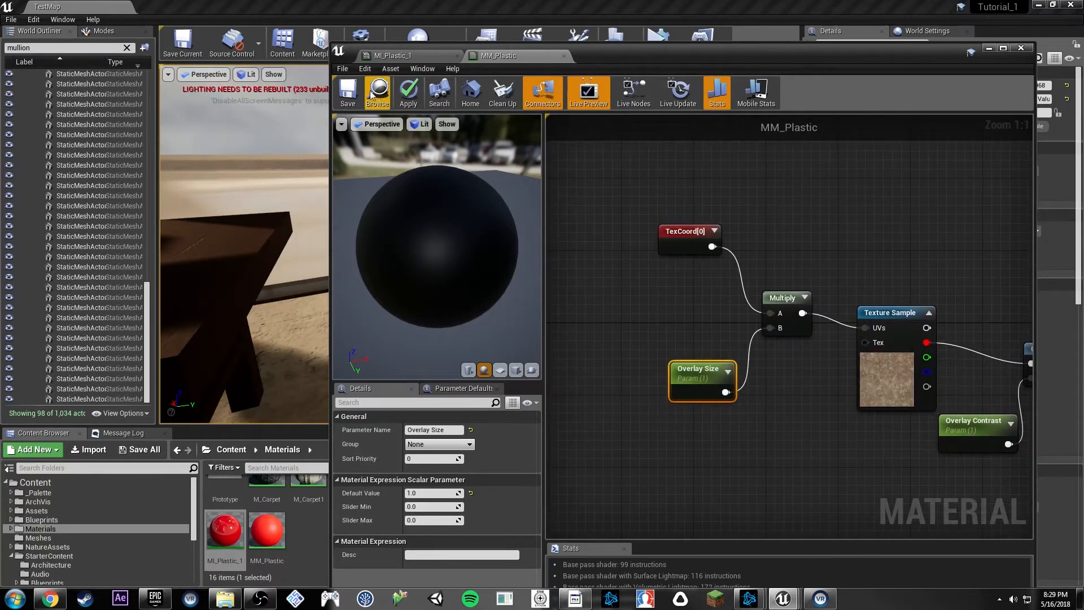
click(348, 93)
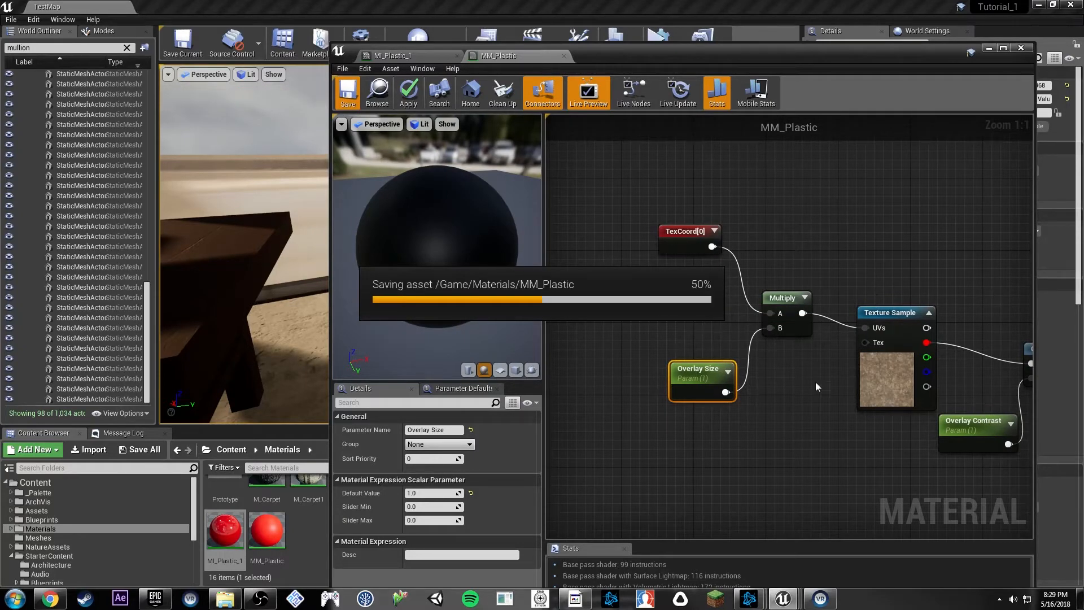
Connect the Power output to Blend_Overlay's Blend input and the Blend_Overlay result to the material's Base Color.
right_drag(899, 240, 520, 199)
drag(856, 333, 874, 265)
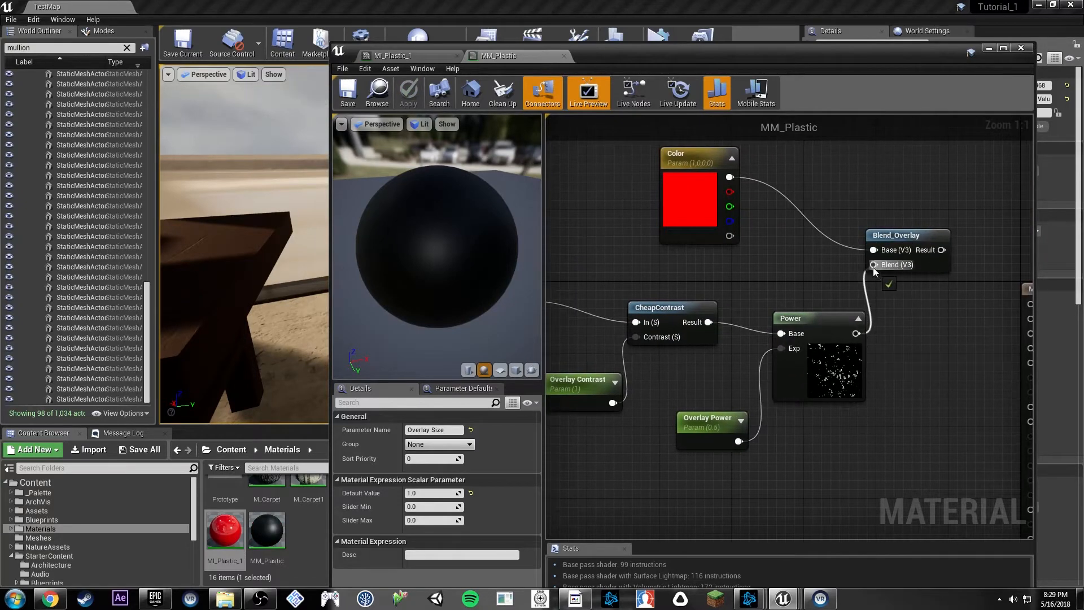
right_drag(926, 321, 807, 314)
drag(821, 244, 922, 299)
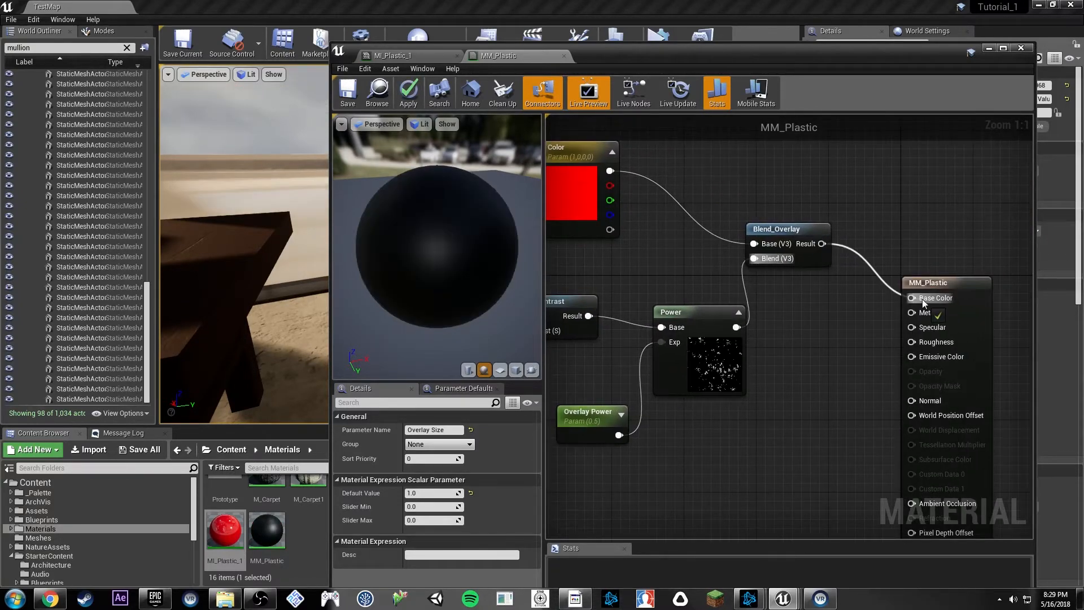
right_drag(825, 308, 928, 332)
mouse_move(799, 334)
mouse_down()
mouse_move(752, 322)
mouse_move(778, 332)
mouse_up()
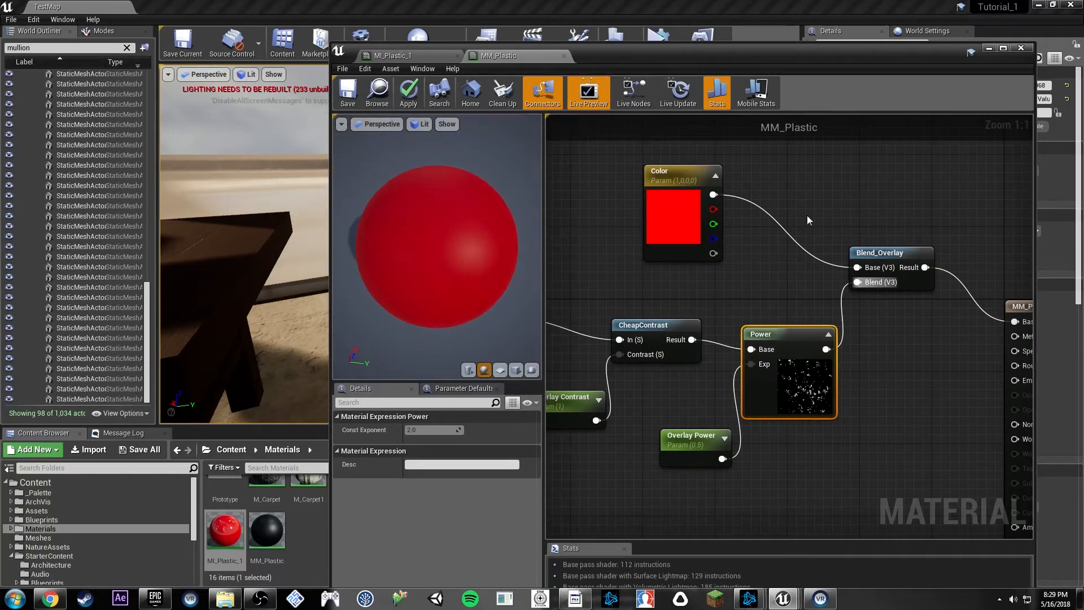
Replace Blend_Overlay with a Multiply node that combines Color and the Power output and feeds Base Color.
click(920, 286)
key(Delete)
drag(709, 196, 1014, 321)
text(multiply)
key(Return)
drag(848, 236, 826, 349)
click(758, 267)
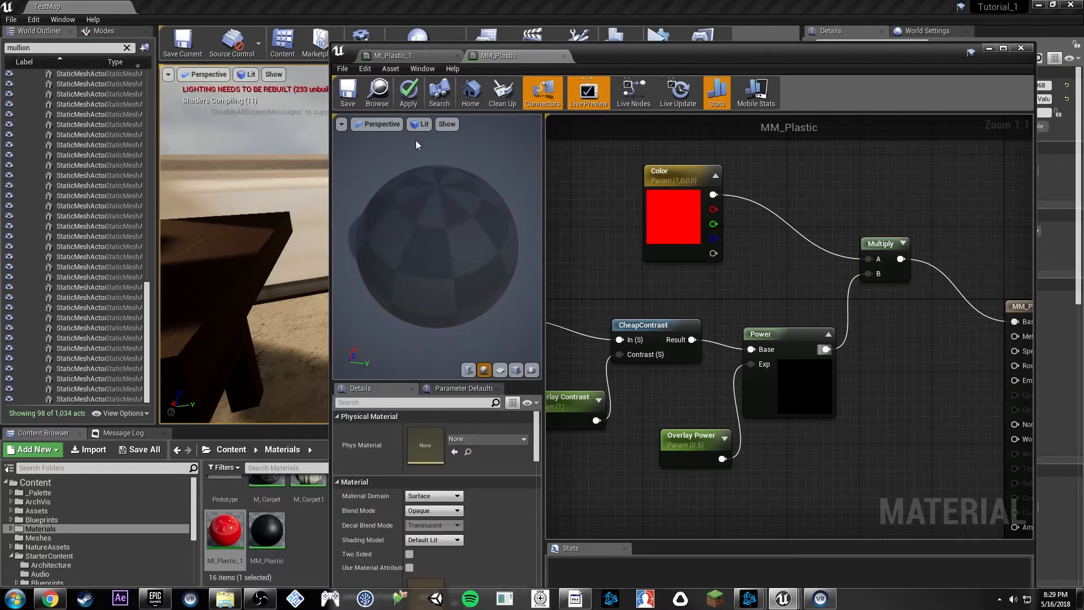
drag(464, 263, 491, 263)
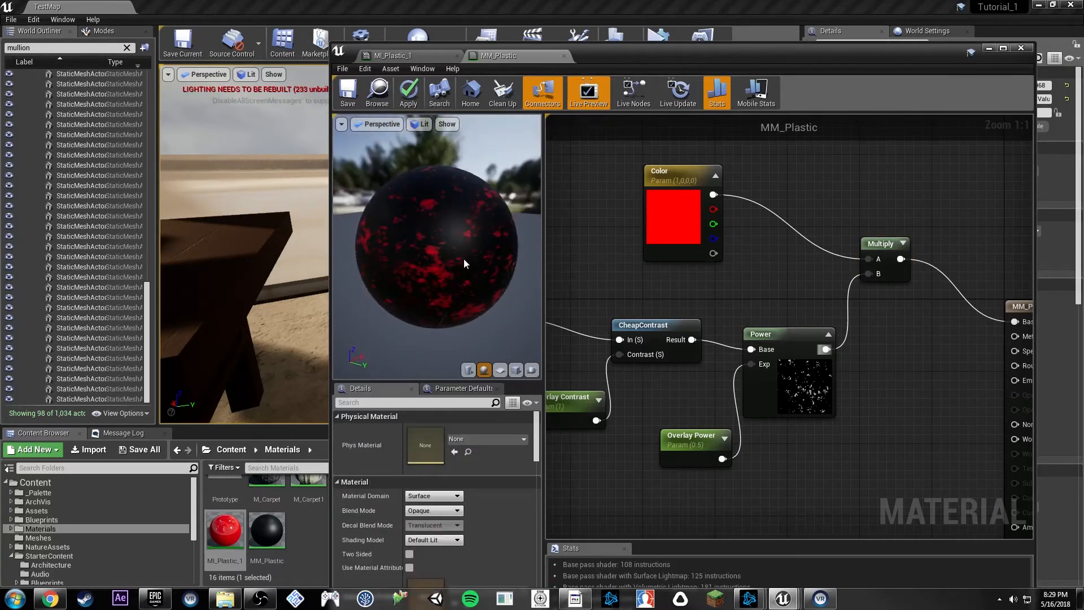
Delete the Multiply node between Color and Base Color and wire Color directly into Base Color.
drag(925, 227, 864, 266)
key(Delete)
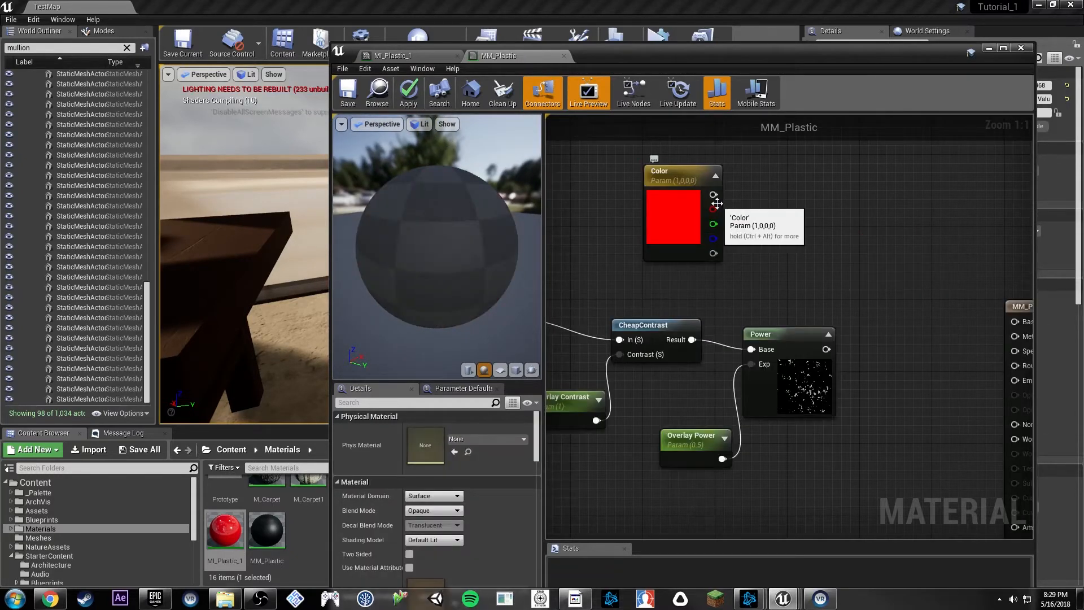
click(714, 195)
drag(714, 195, 1019, 321)
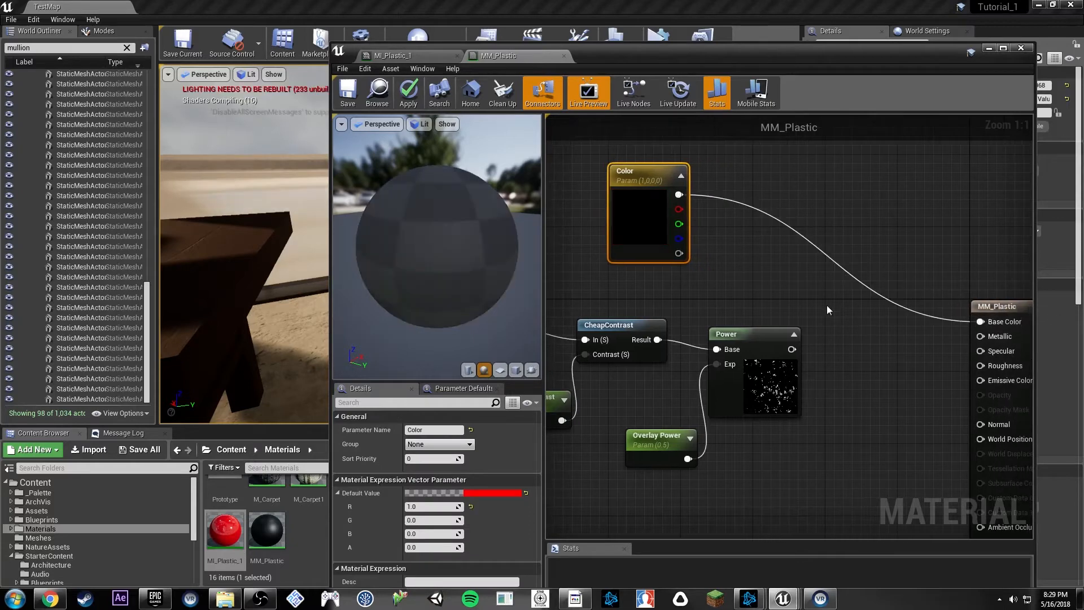
Move the whole overlay texture network, from TexCoord to Power, down and away from the Color node.
right_drag(791, 306, 954, 250)
scroll(954, 250, down, 2)
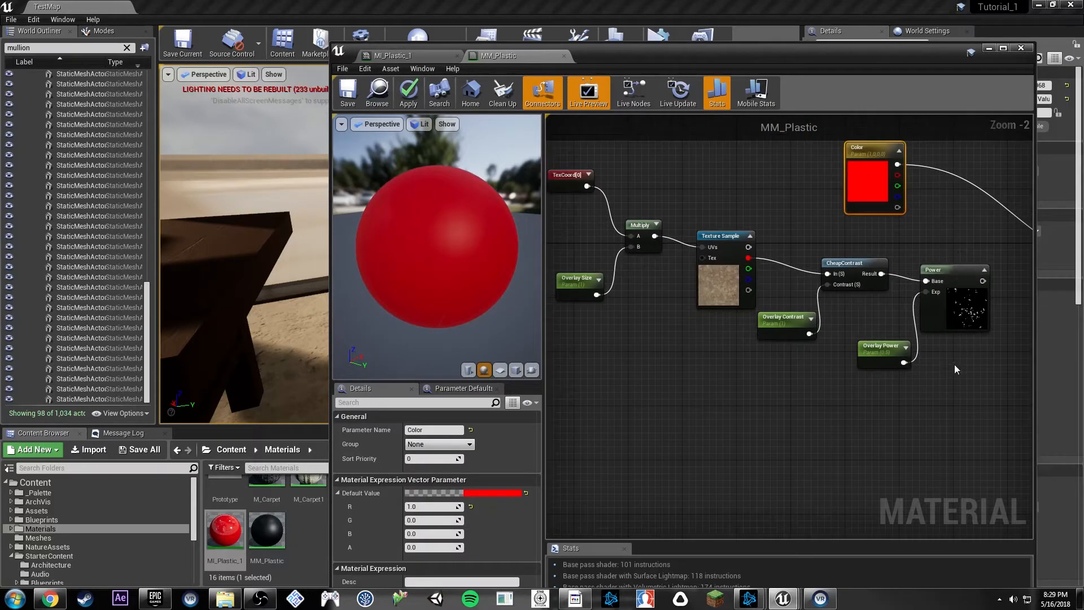
drag(575, 188, 996, 370)
drag(960, 303, 831, 378)
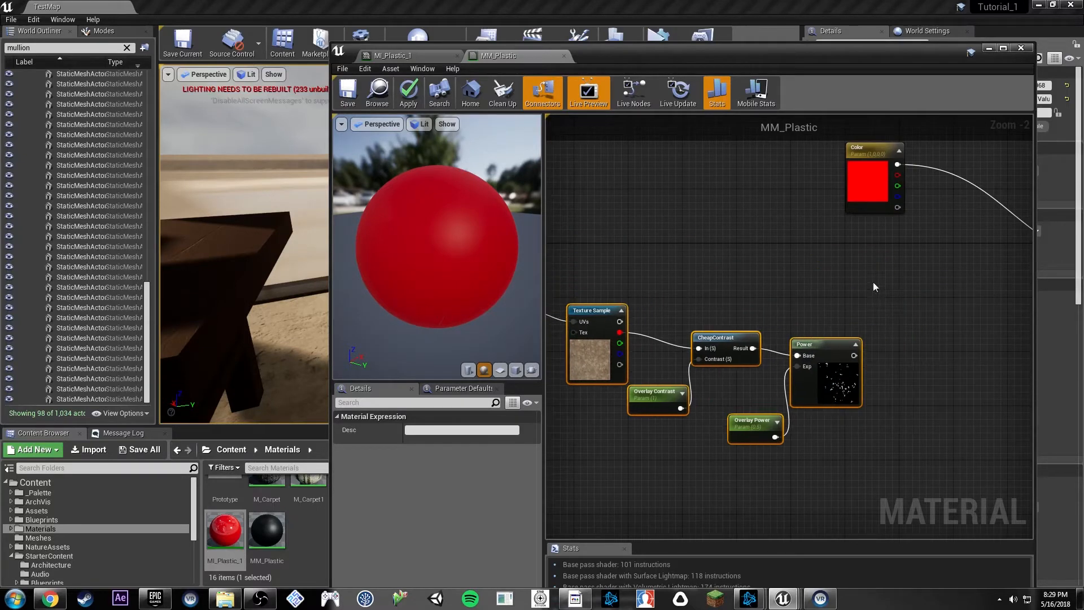
right_drag(929, 308, 815, 352)
drag(721, 435, 662, 375)
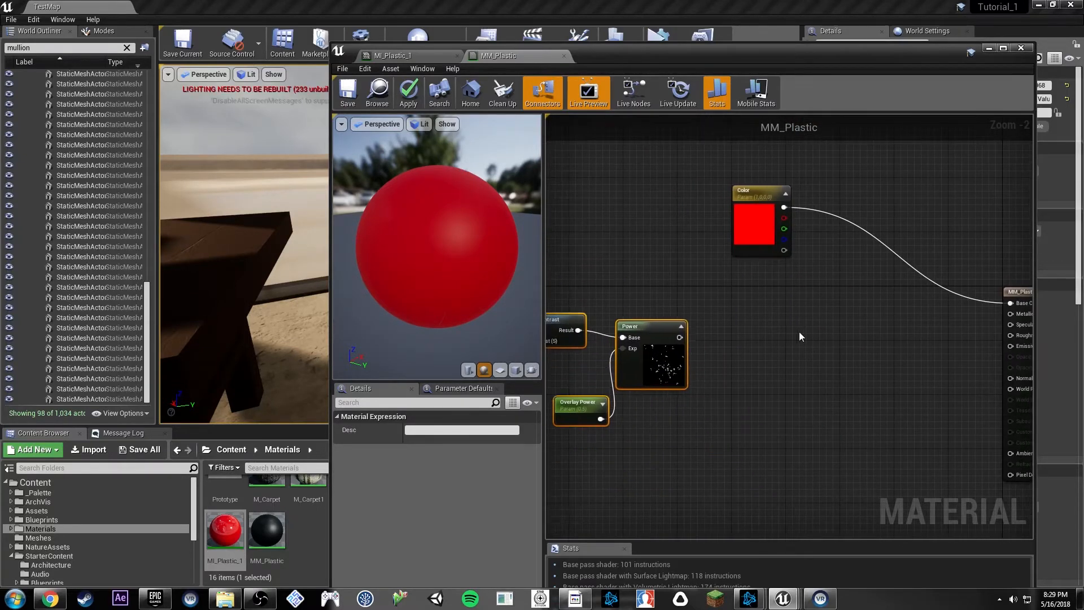
click(799, 331)
Add a LinearInterpolate node feeding Roughness and connect the Power output to its Alpha input.
drag(681, 337, 895, 367)
text(linear)
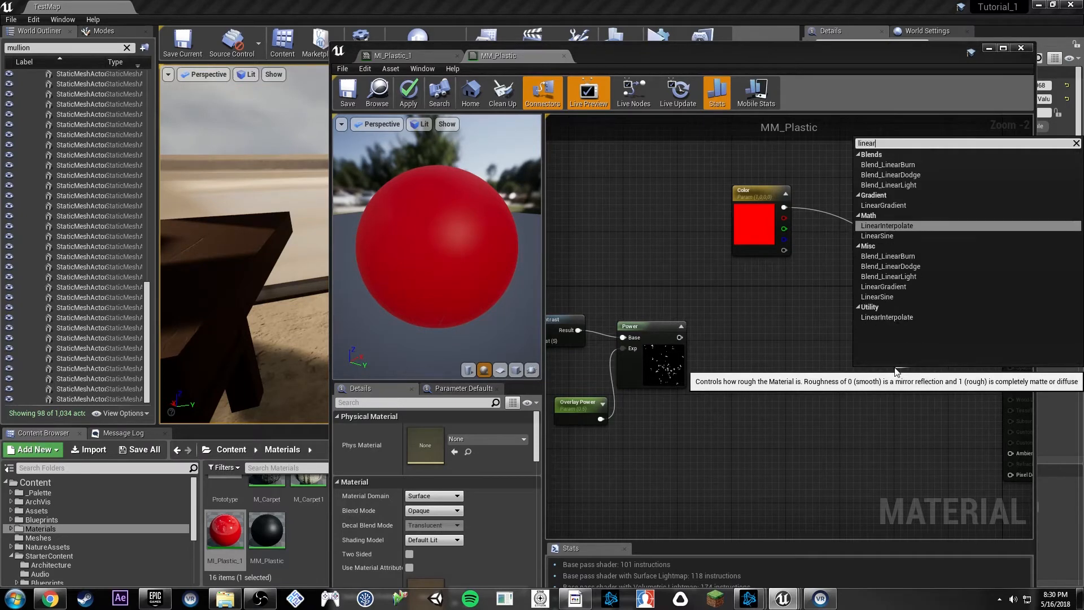
key(Return)
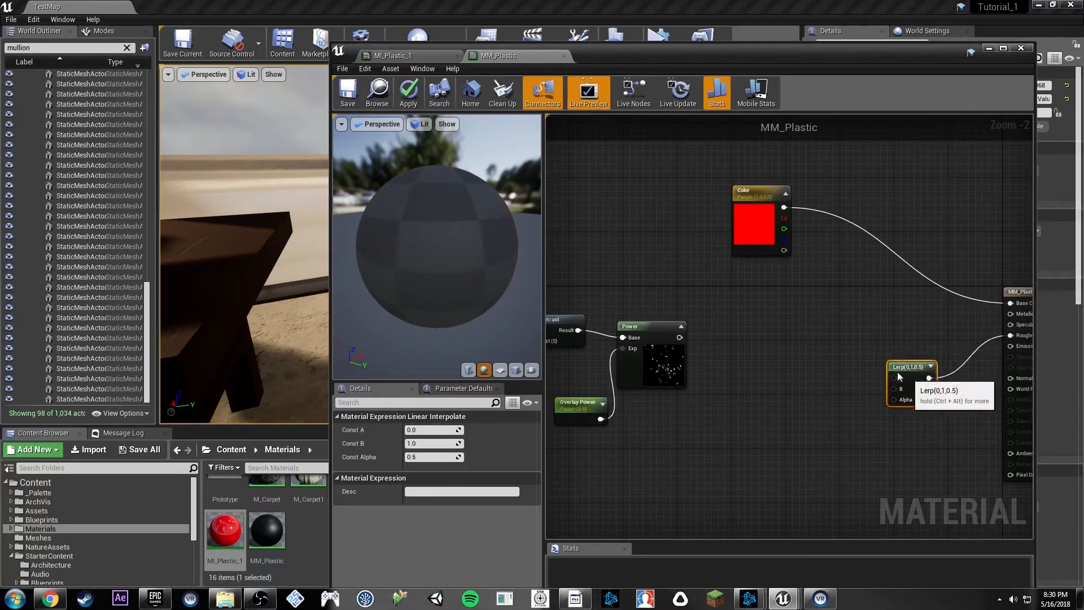
drag(897, 371, 841, 345)
drag(680, 337, 858, 381)
Move the Power node below the Overlay Power parameter to free space in front of the Lerp inputs.
right_drag(742, 324, 807, 324)
drag(730, 362, 743, 395)
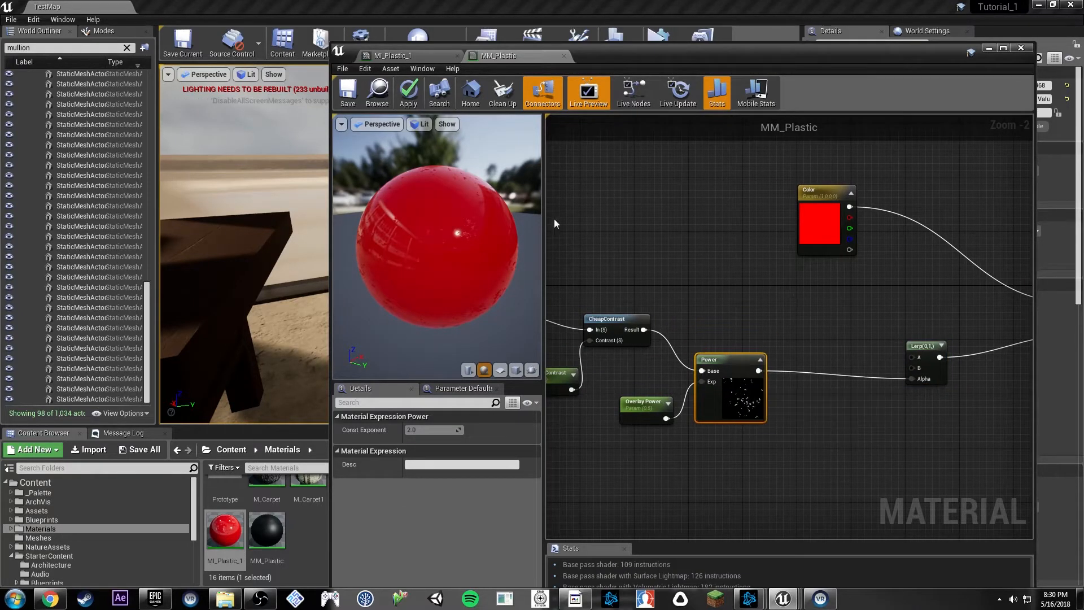
drag(497, 229, 514, 197)
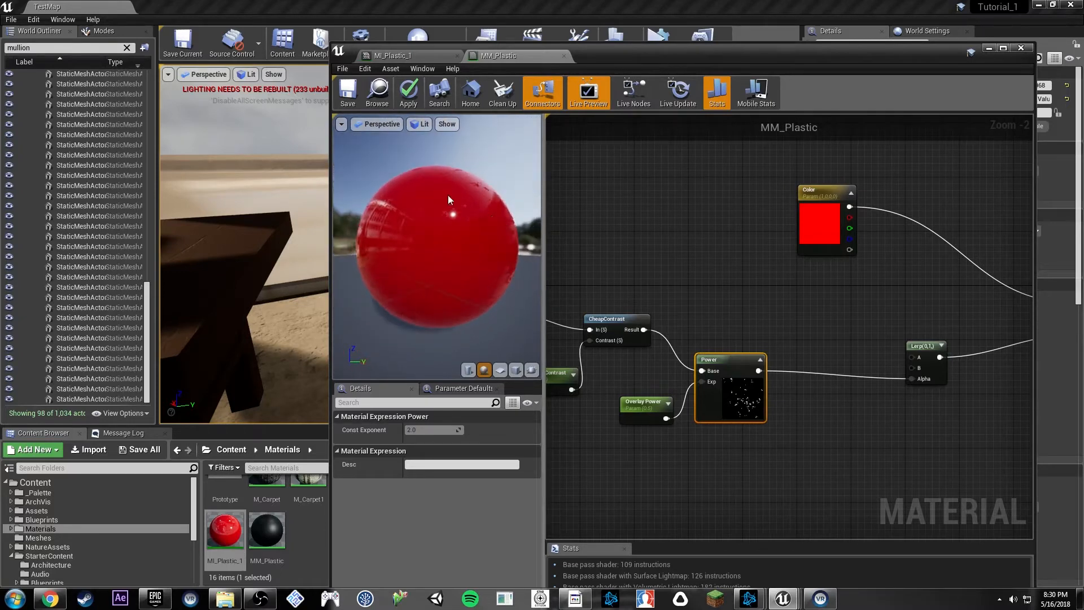
click(861, 317)
drag(743, 401, 765, 447)
click(756, 324)
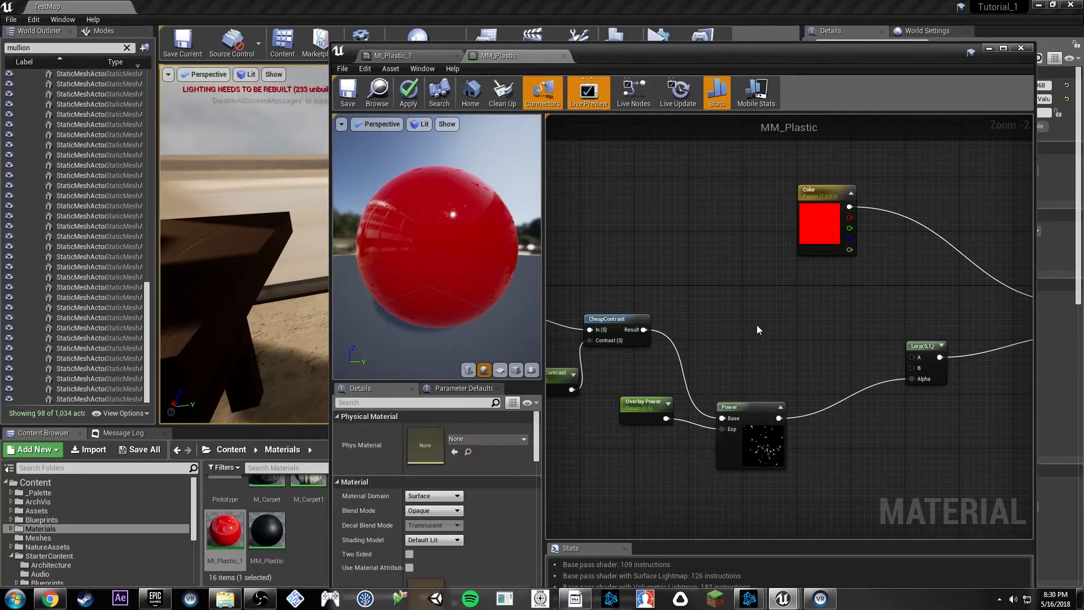
Add a Constant node with value 0.3 and connect it to the Lerp's A input.
click(811, 306)
drag(826, 322, 912, 357)
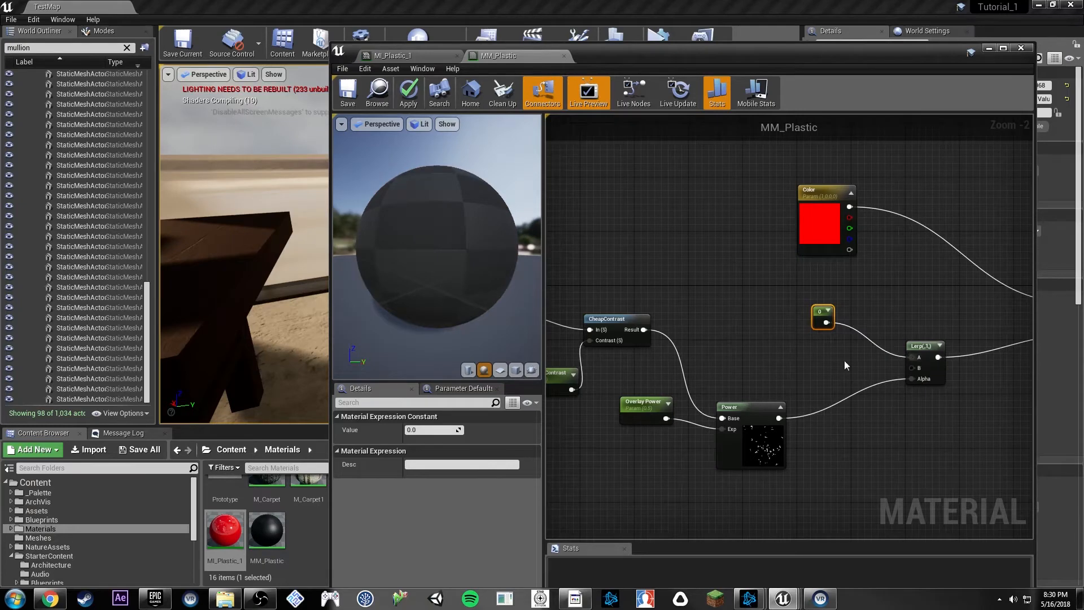
click(436, 428)
key(Return)
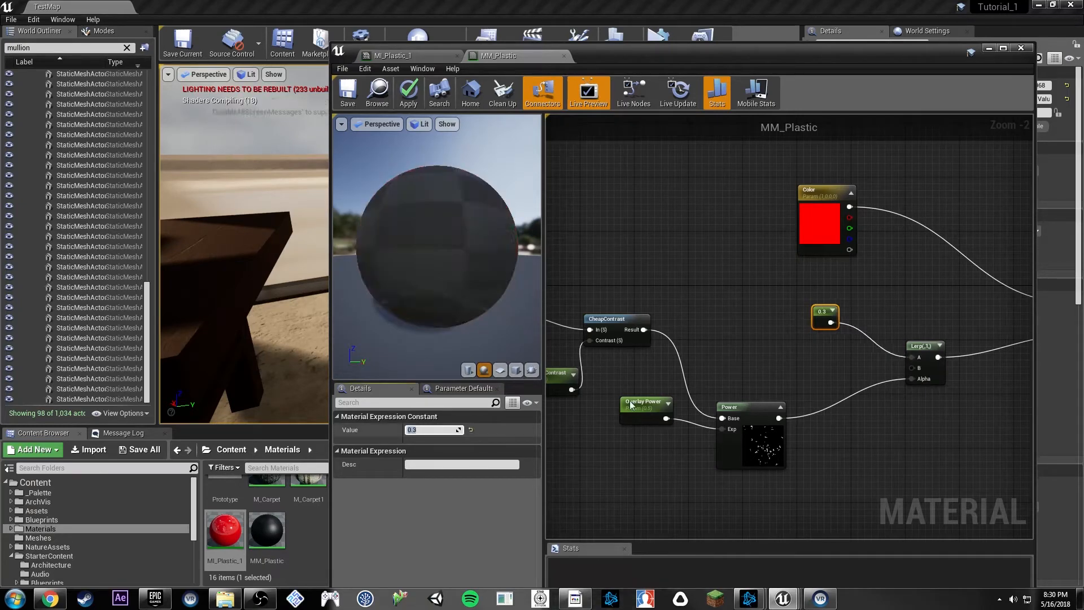
Duplicate the 0.3 constant, connect the copy to the Lerp's B input and set its value to 0.7.
key(ctrl+w)
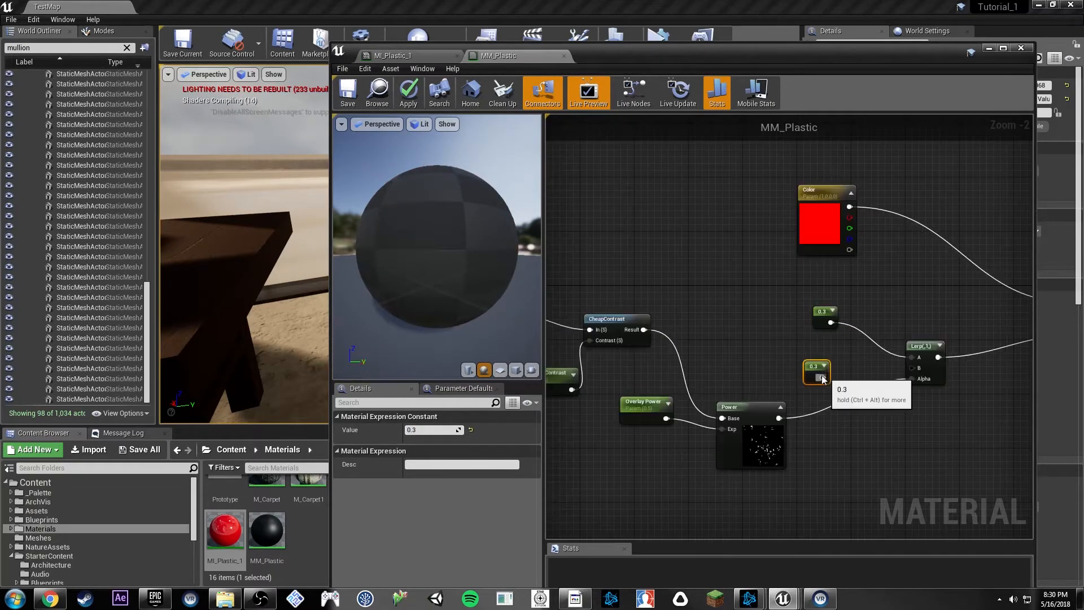
drag(821, 377, 912, 368)
click(431, 430)
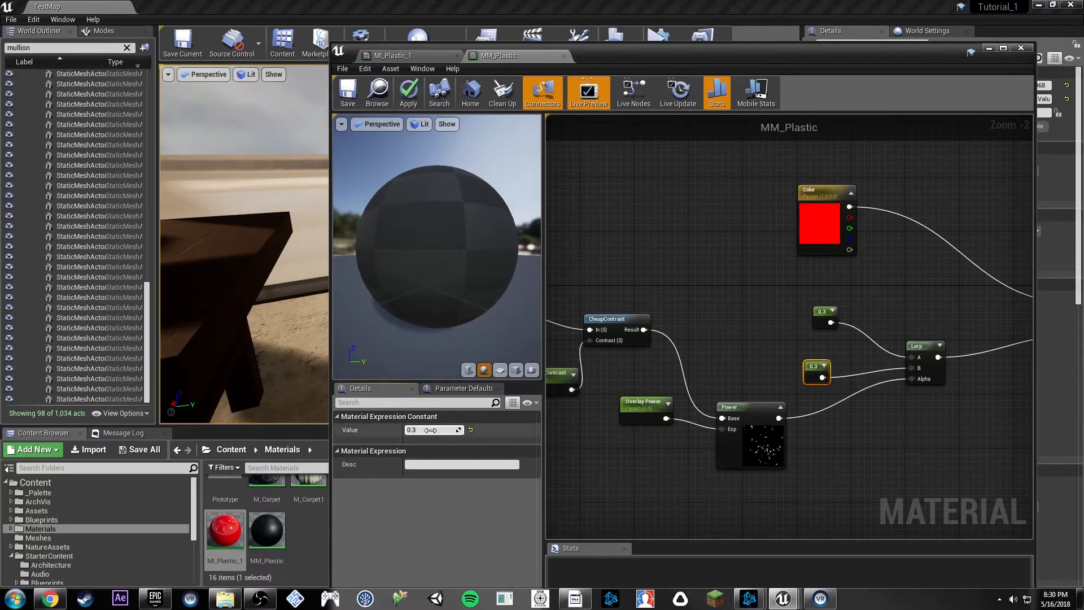
key(BackSpace)
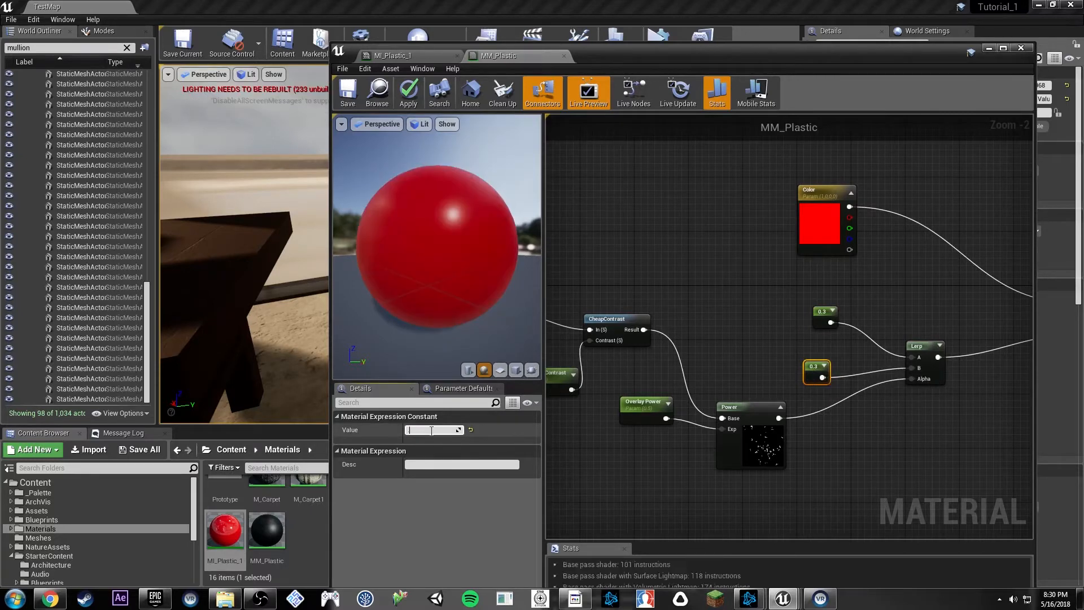
text(.8)
key(Return)
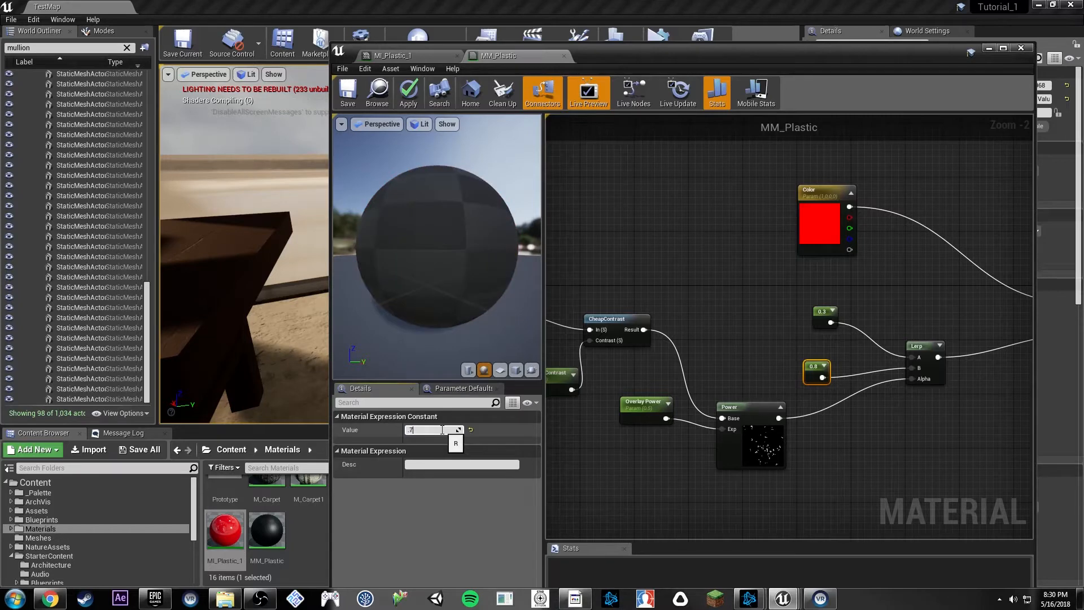
Set the constant feeding the Lerp's A input to 0.45.
right_drag(875, 418, 773, 327)
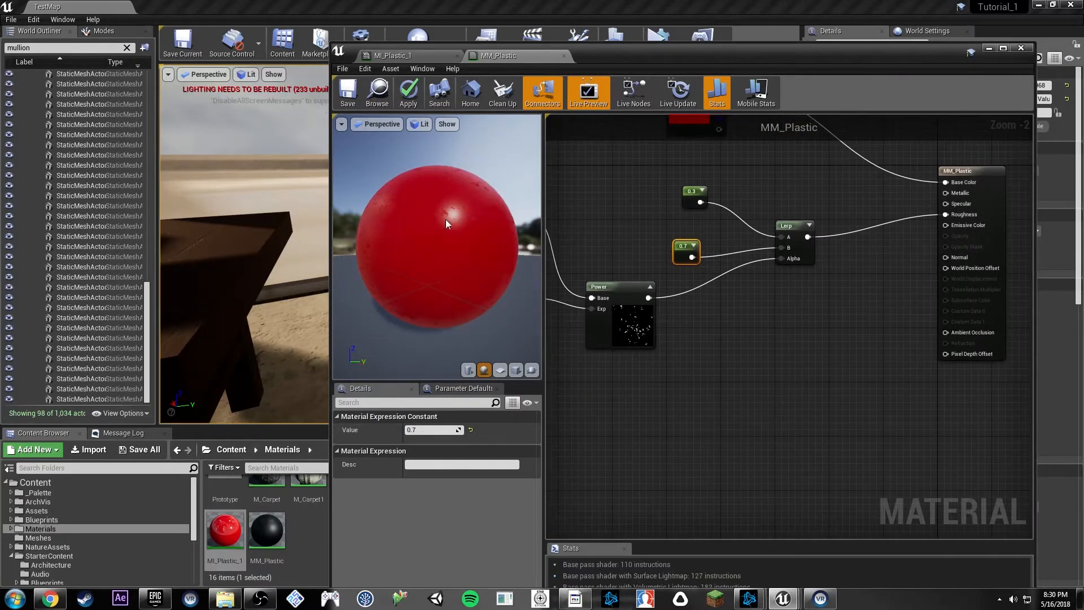
drag(446, 219, 395, 227)
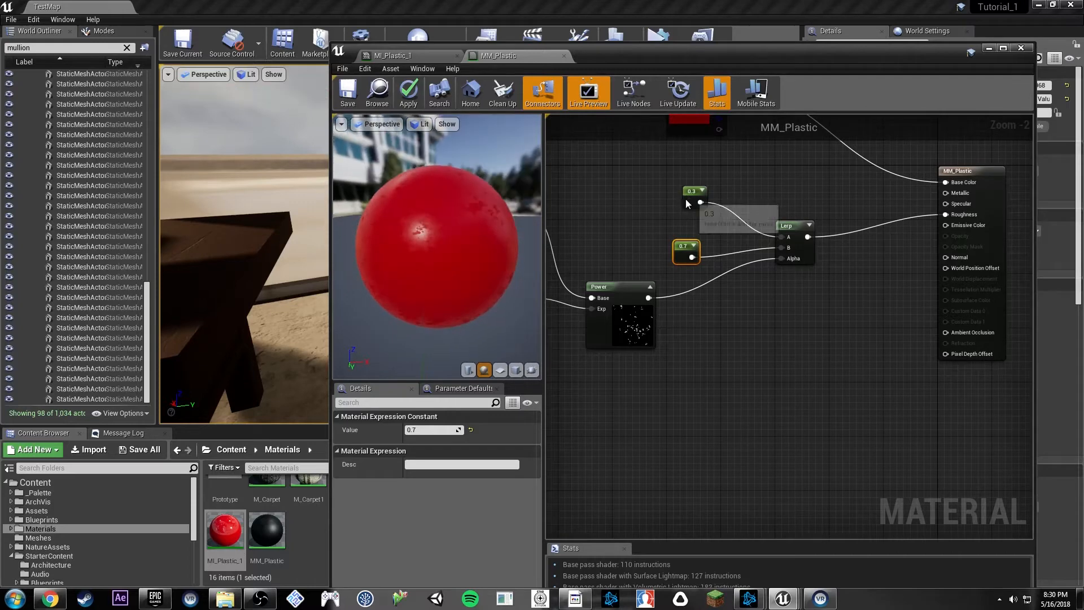
click(686, 201)
click(421, 430)
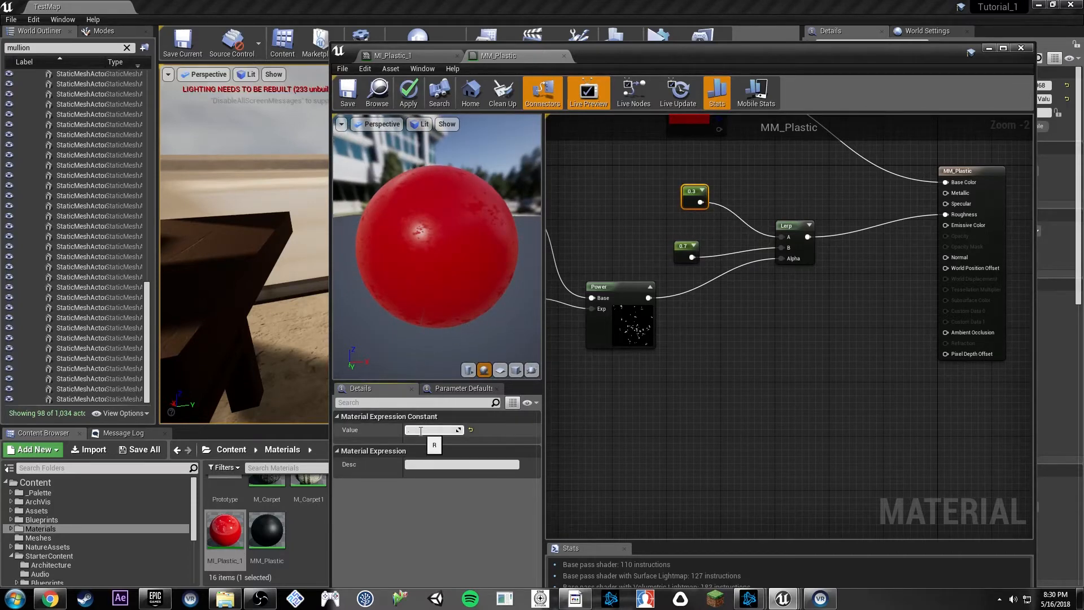
text(0.45)
key(Return)
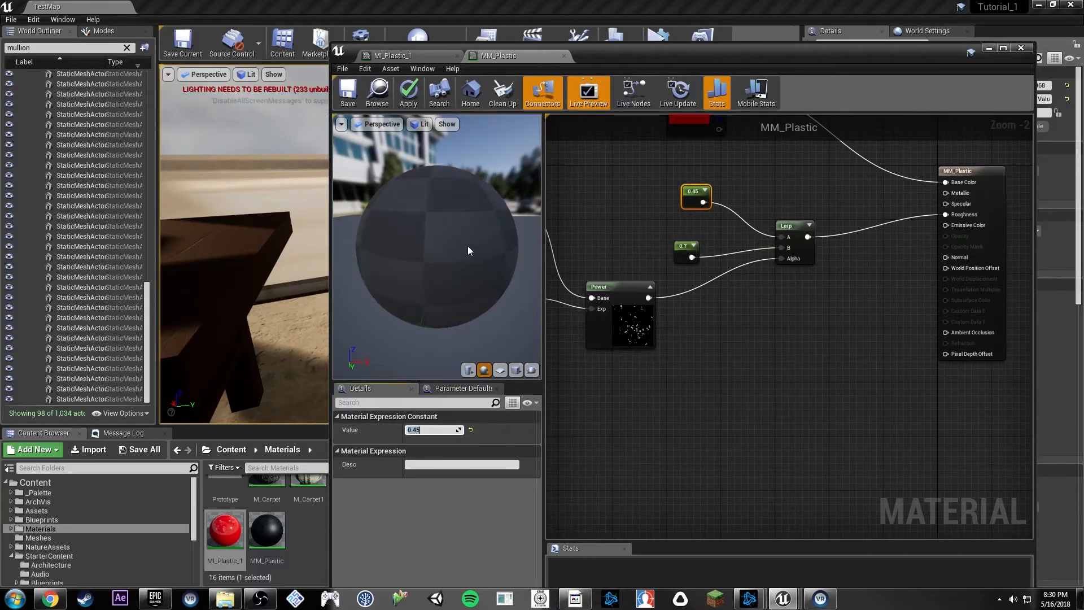
Check the roughness on the preview sphere and move the Power node up, closer to the Lerp's Alpha level.
drag(455, 246, 523, 223)
right_drag(598, 206, 913, 190)
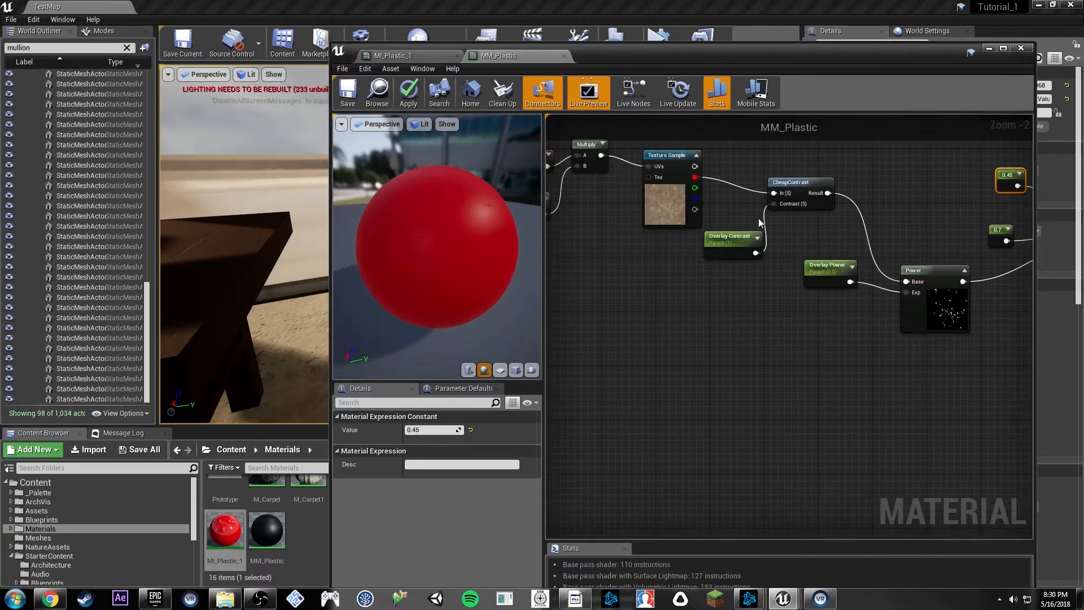
drag(490, 224, 452, 195)
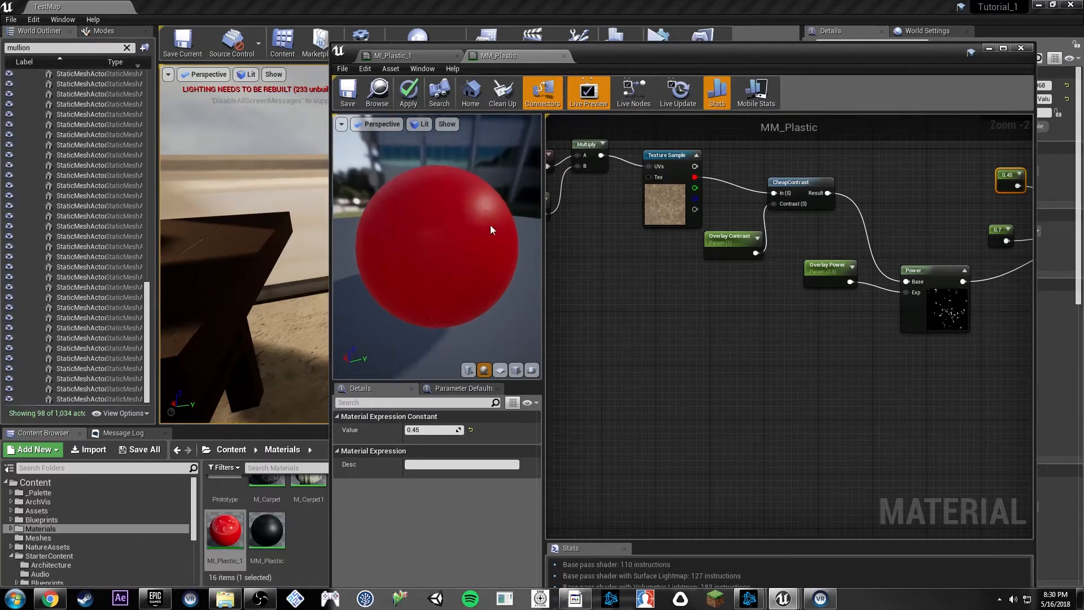
right_drag(782, 316, 546, 275)
drag(702, 277, 695, 249)
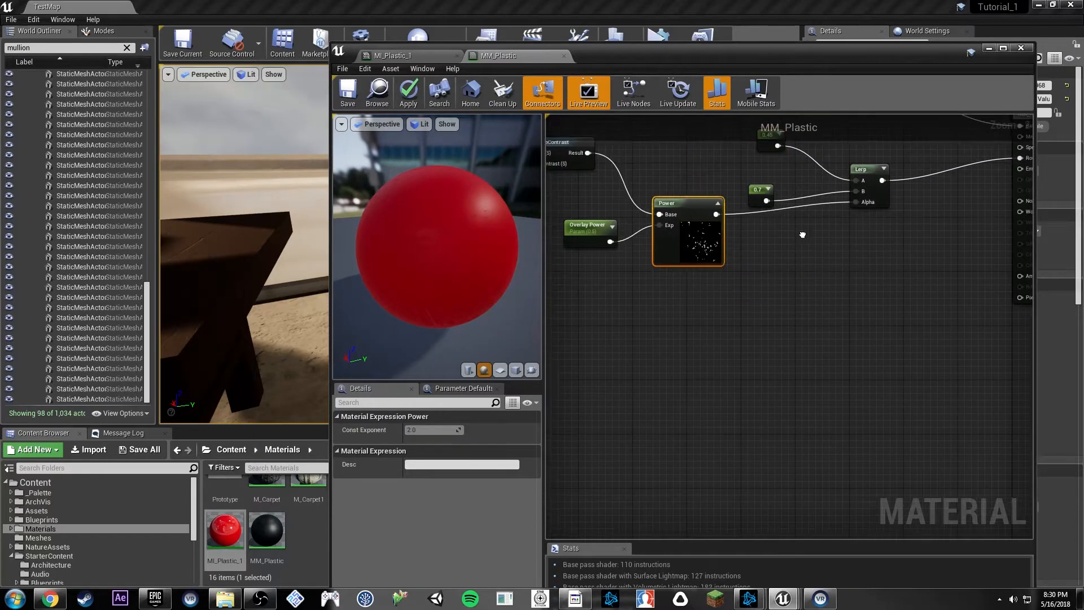
right_drag(803, 235, 745, 282)
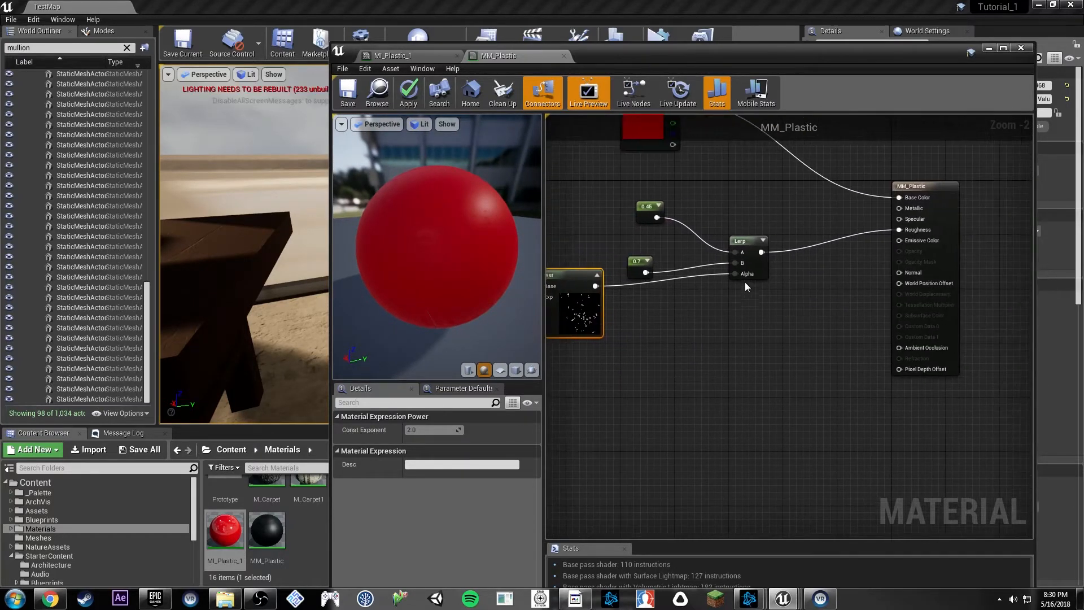
Duplicate the T_Concrete_Grime_D Texture Sample and place the copy below the original.
right_drag(624, 333, 901, 334)
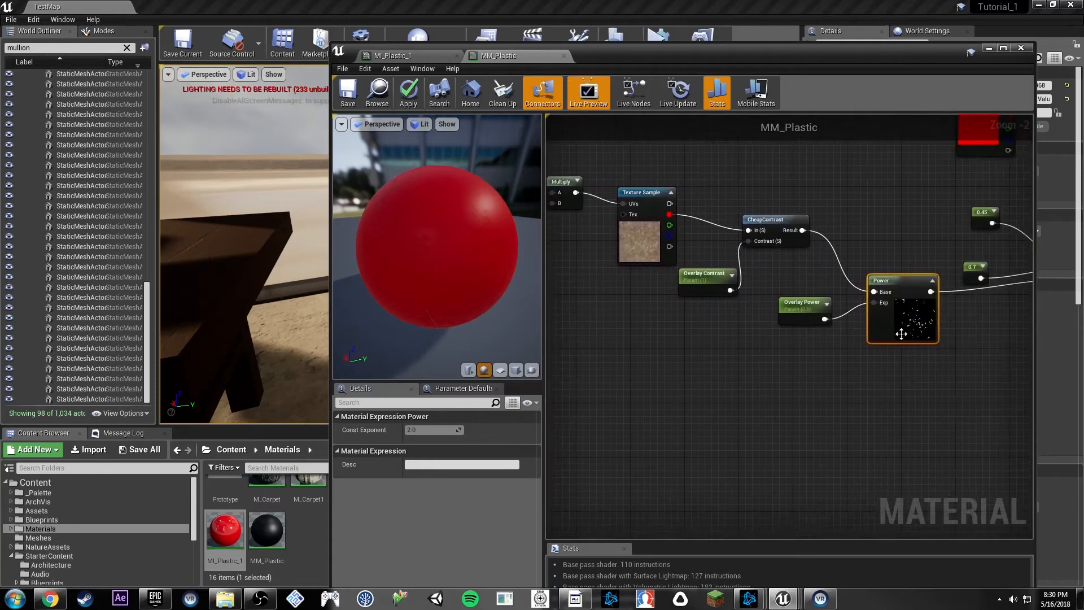
click(648, 248)
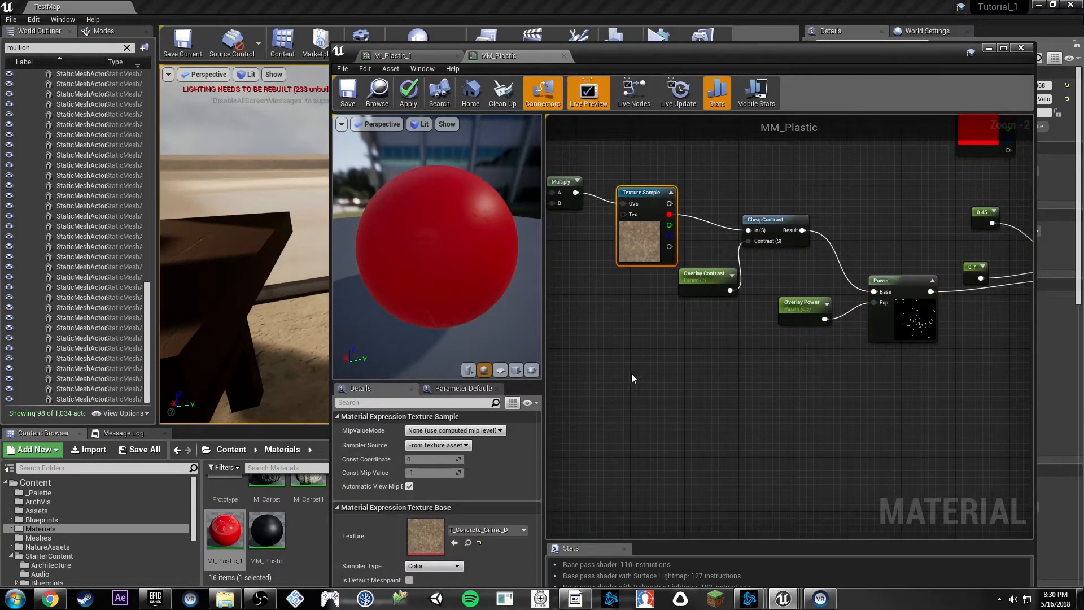
right_drag(631, 374, 696, 372)
key(ctrl+w)
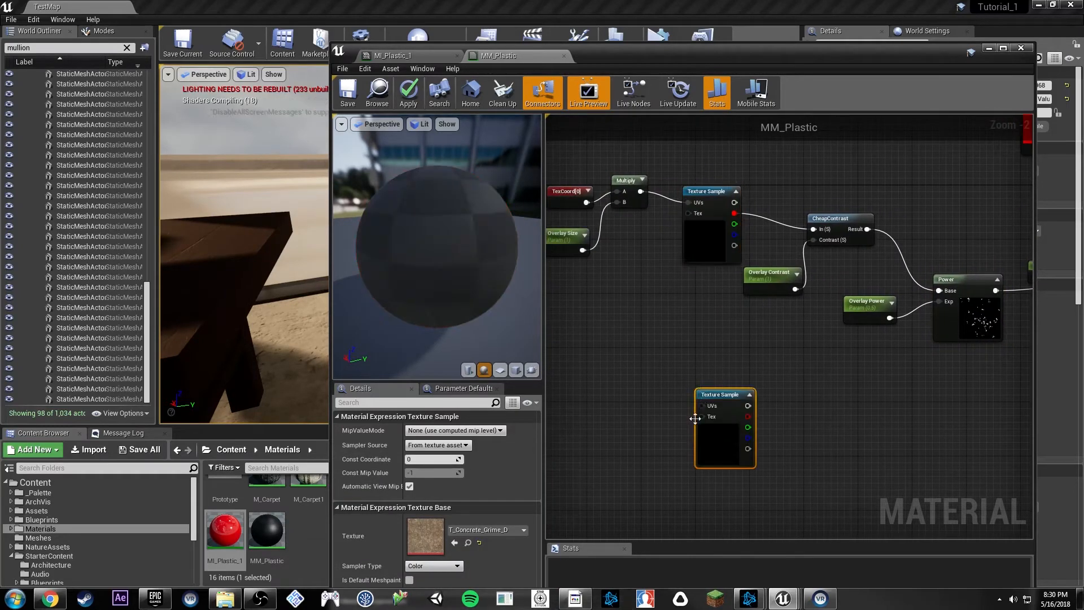
Assign the T_Rock_Slate_N normal map to the copied Texture Sample, filtering the texture assets by "_N".
click(491, 530)
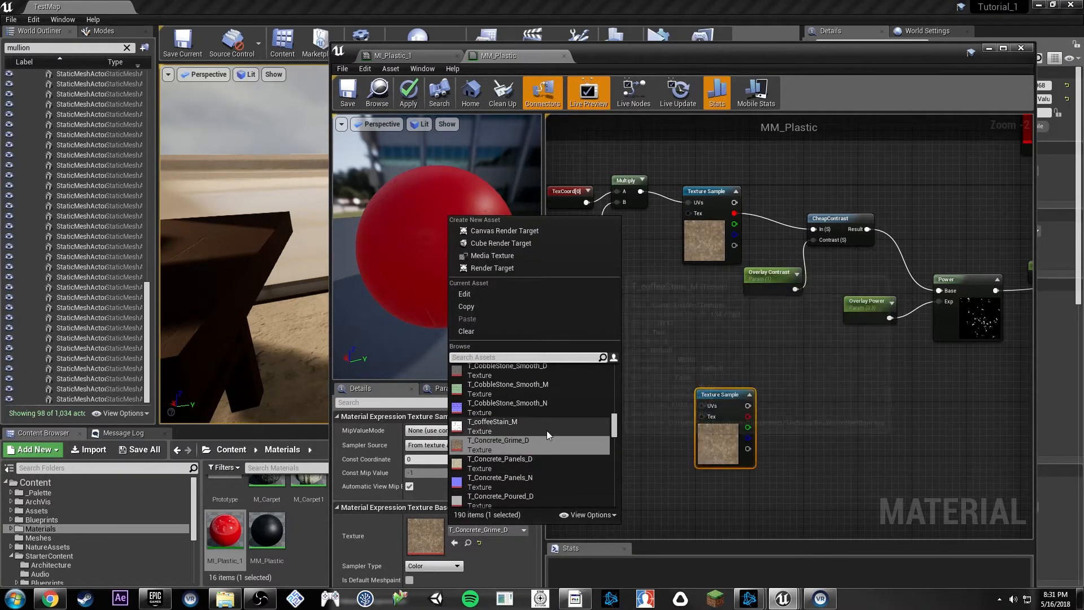
scroll(546, 430, down, 2)
text(grime)
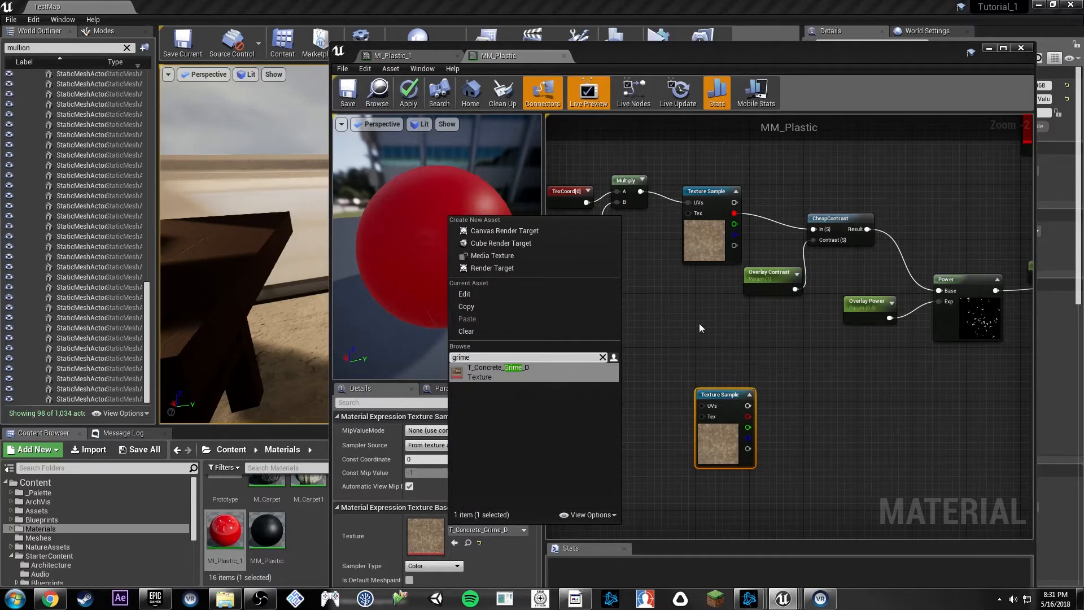
key(ctrl+a)
key(BackSpace)
text(_N)
scroll(575, 404, down, 5)
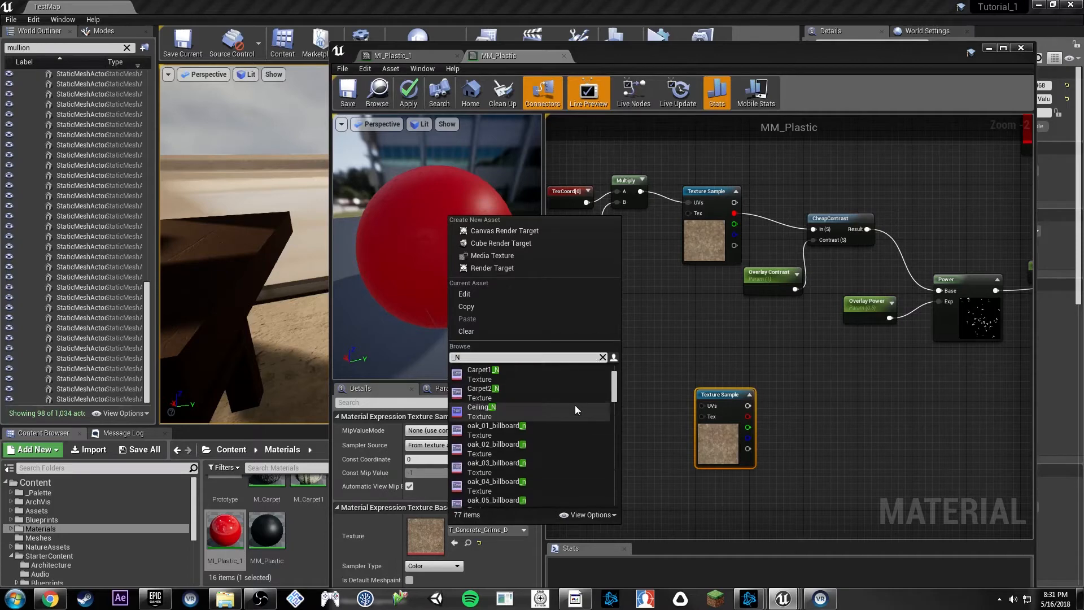
scroll(553, 418, down, 5)
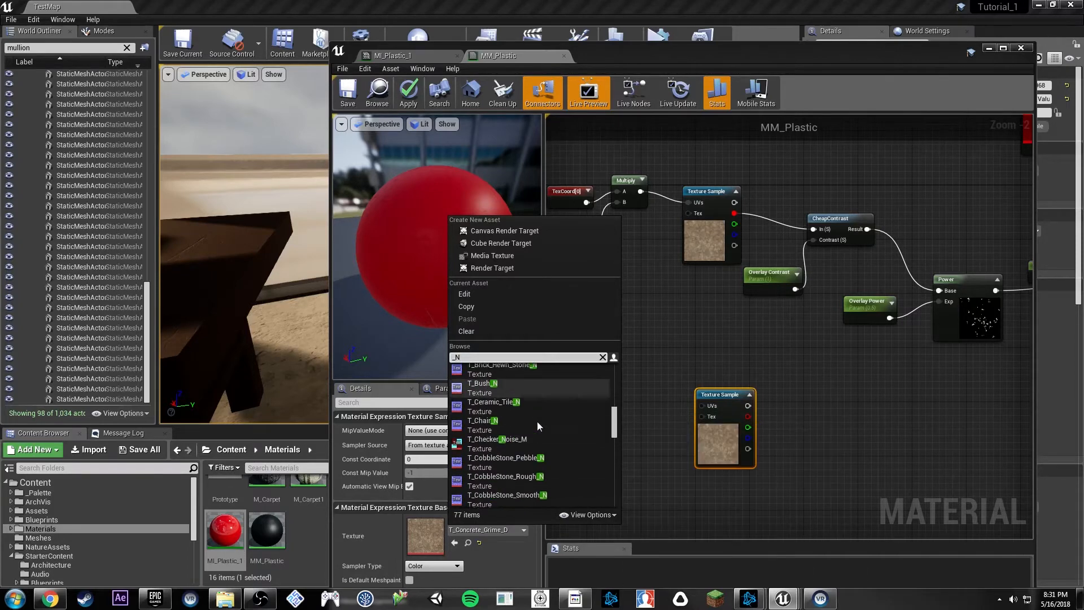
scroll(543, 413, down, 3)
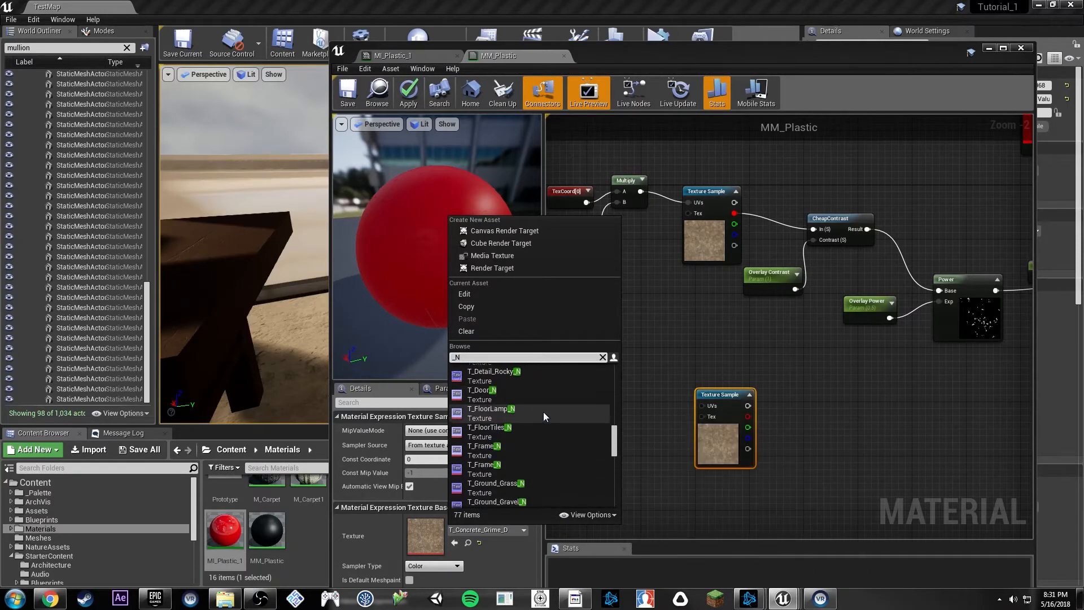
scroll(533, 428, down, 4)
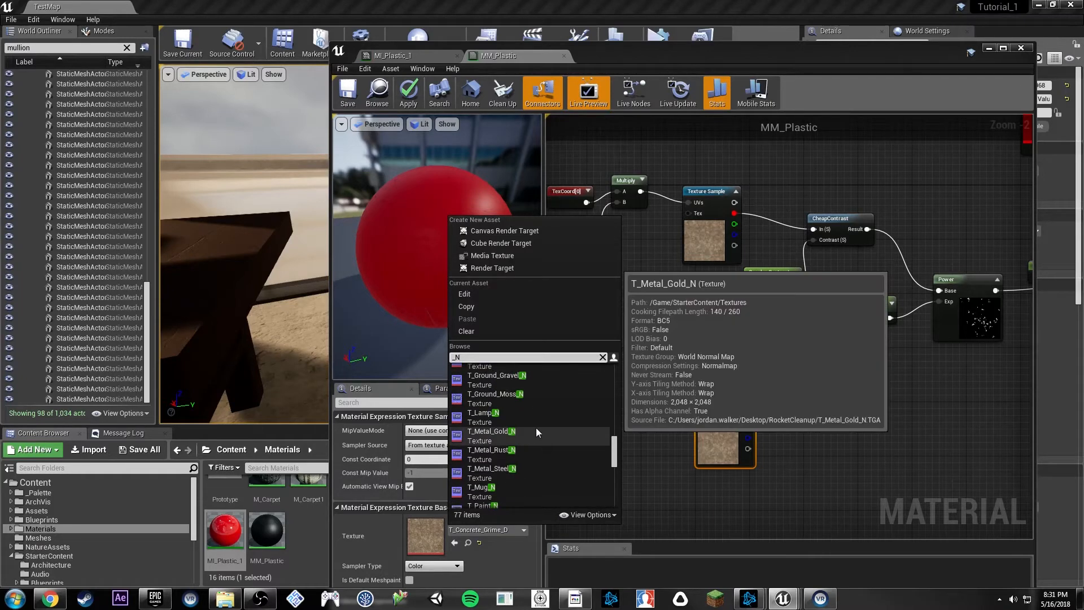
scroll(526, 439, down, 3)
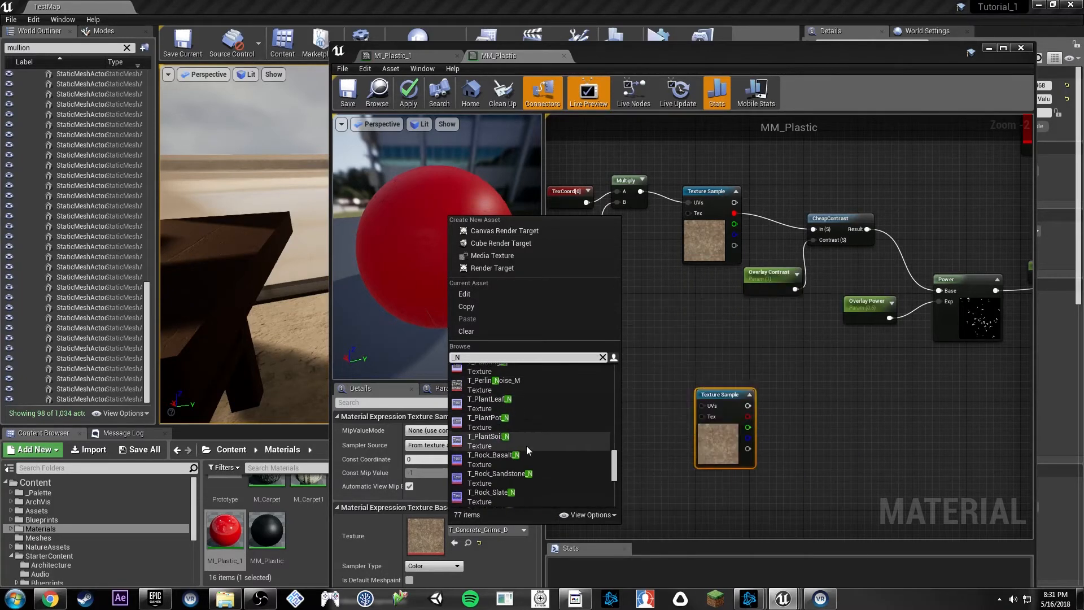
click(534, 443)
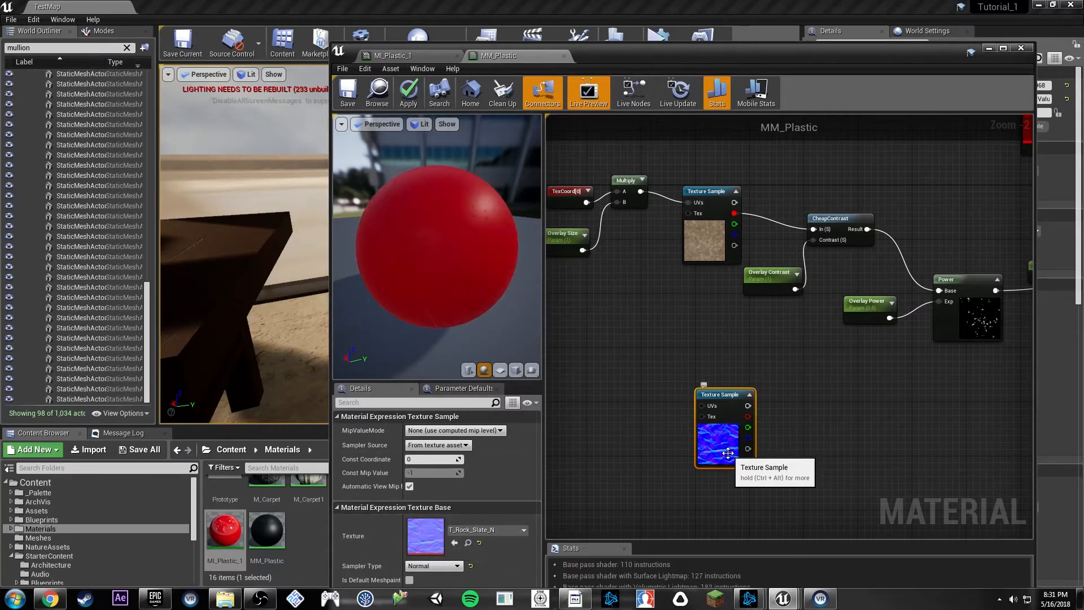
Duplicate the TexCoord, Overlay Size and Multiply nodes and connect the copied Multiply to the normal Texture Sample's UVs.
right_drag(766, 365, 729, 384)
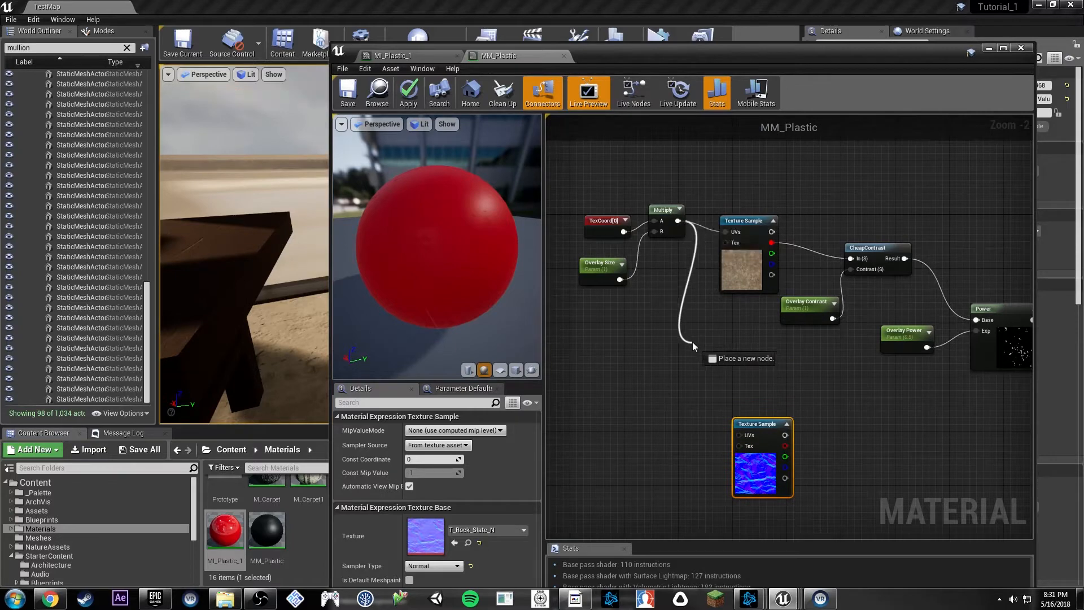
click(678, 348)
drag(592, 355, 659, 181)
key(ctrl+c)
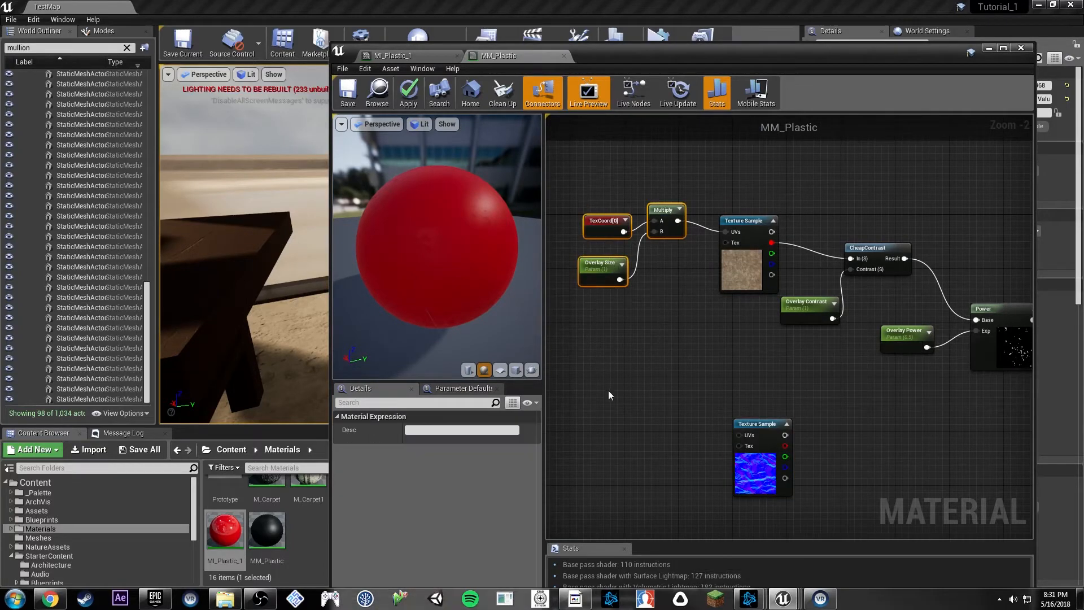
key(ctrl+v)
drag(681, 388, 741, 436)
Rename the copied size parameter as "Overlay Size Normal".
click(601, 444)
click(450, 431)
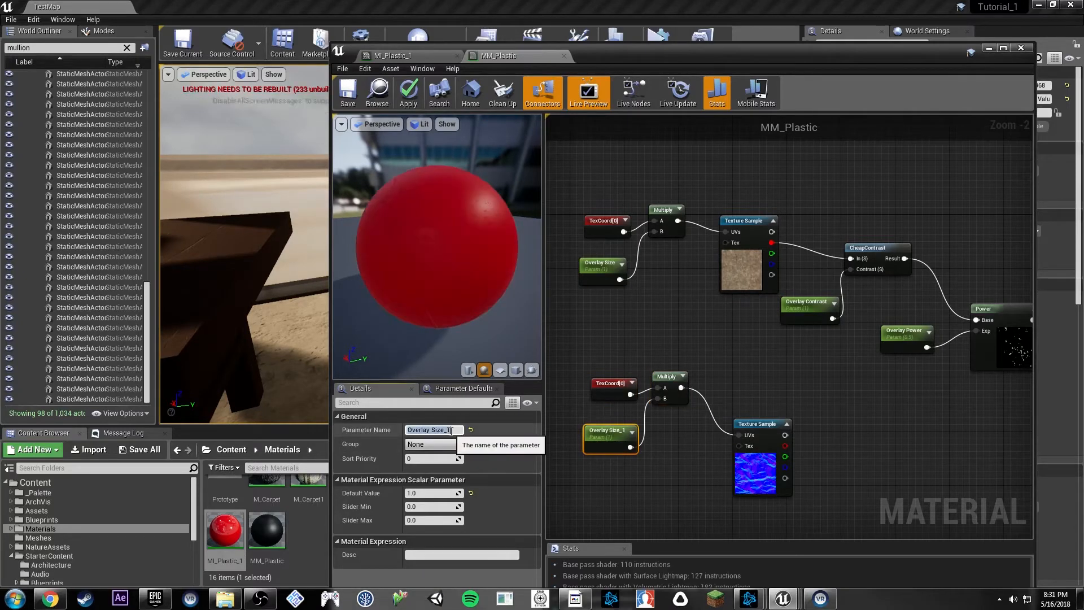
text(Overlay Size Normal)
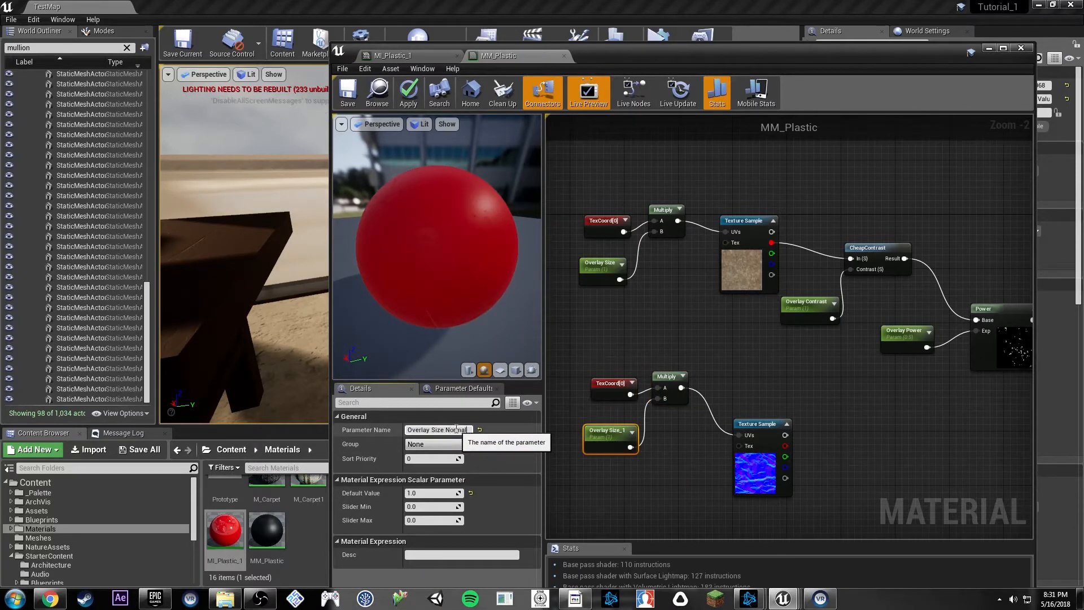
key(Return)
right_drag(785, 439, 660, 390)
drag(660, 391, 778, 444)
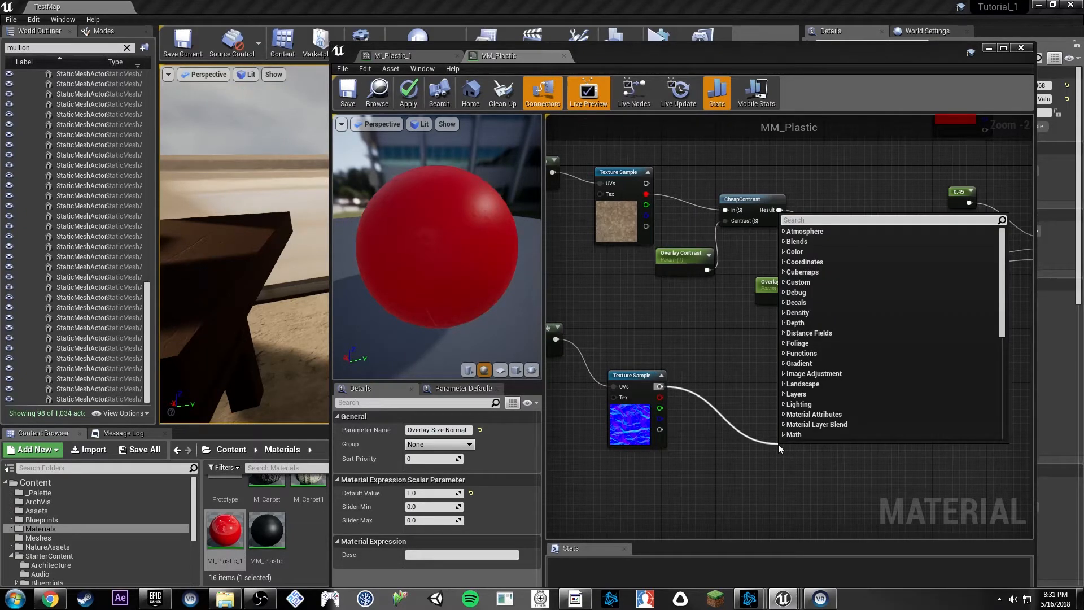
click(971, 404)
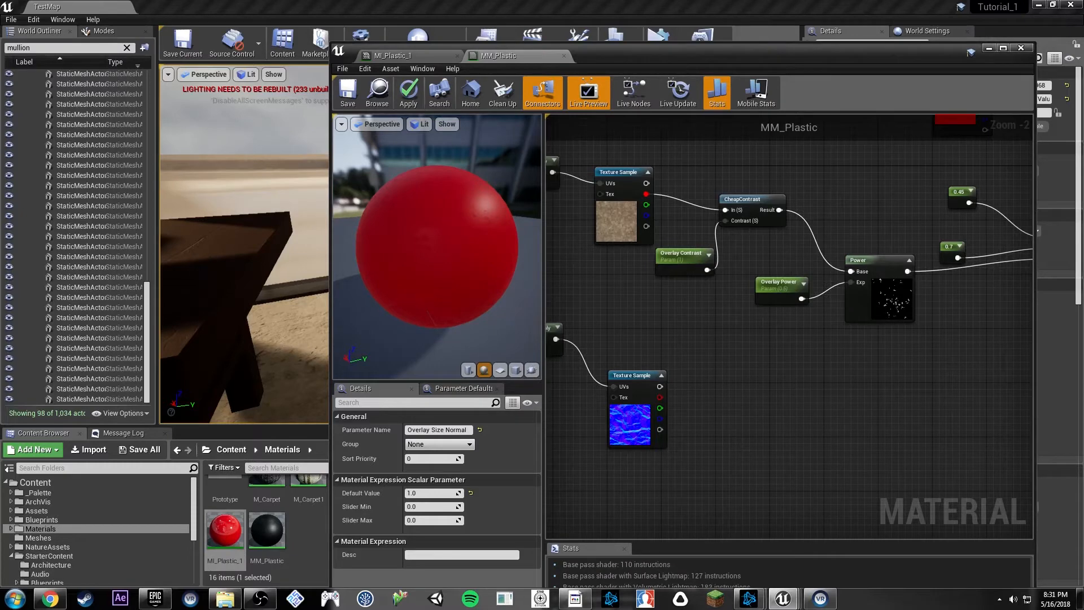
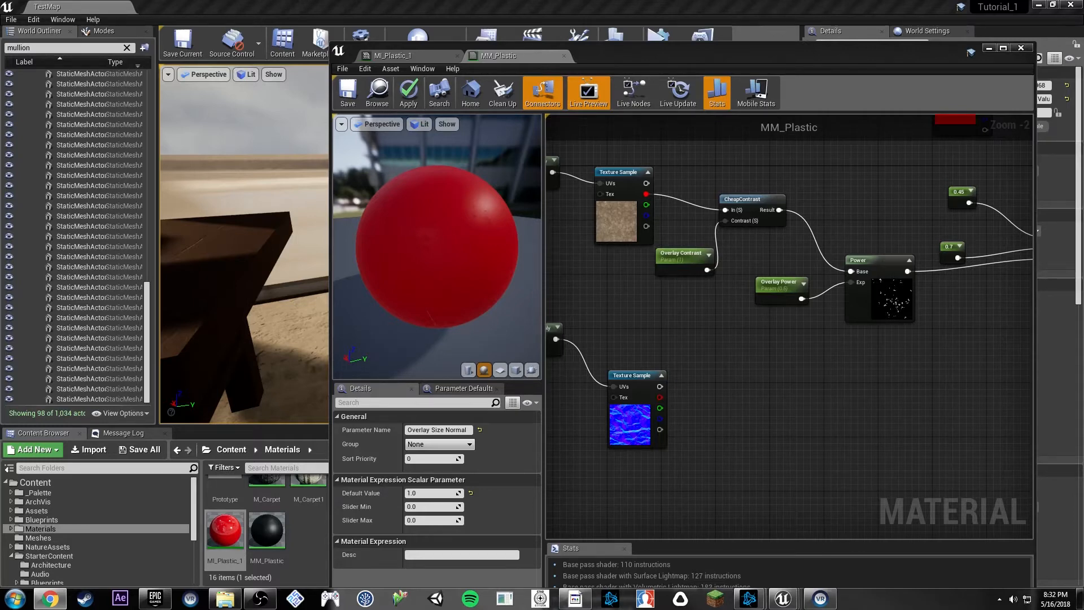
Add a scalar parameter named "Normal Intensity" below the normal Texture Sample and set its default value to 1.
click(787, 374)
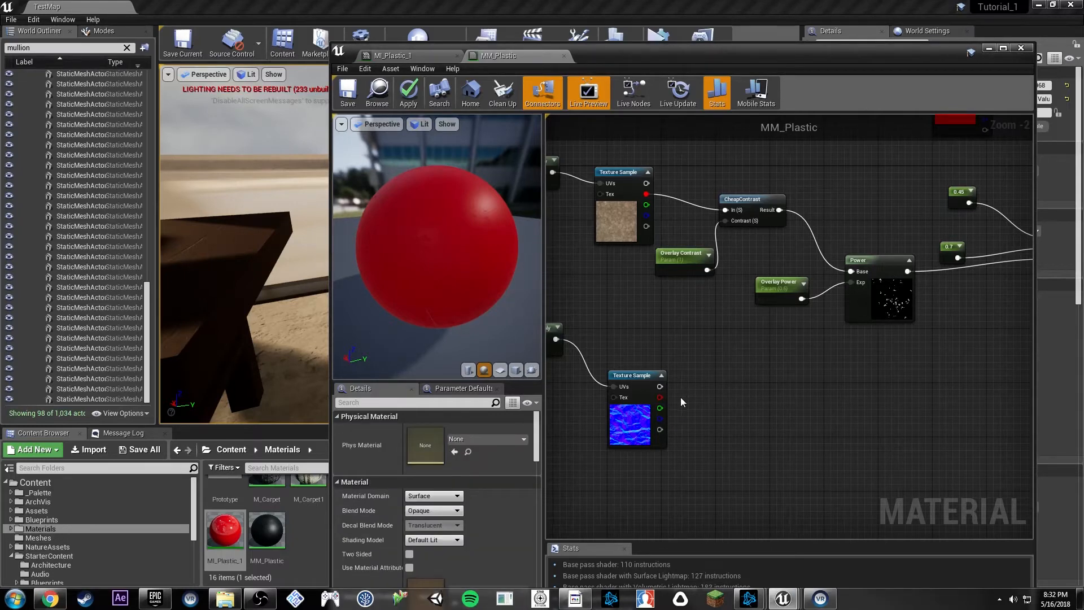
click(662, 479)
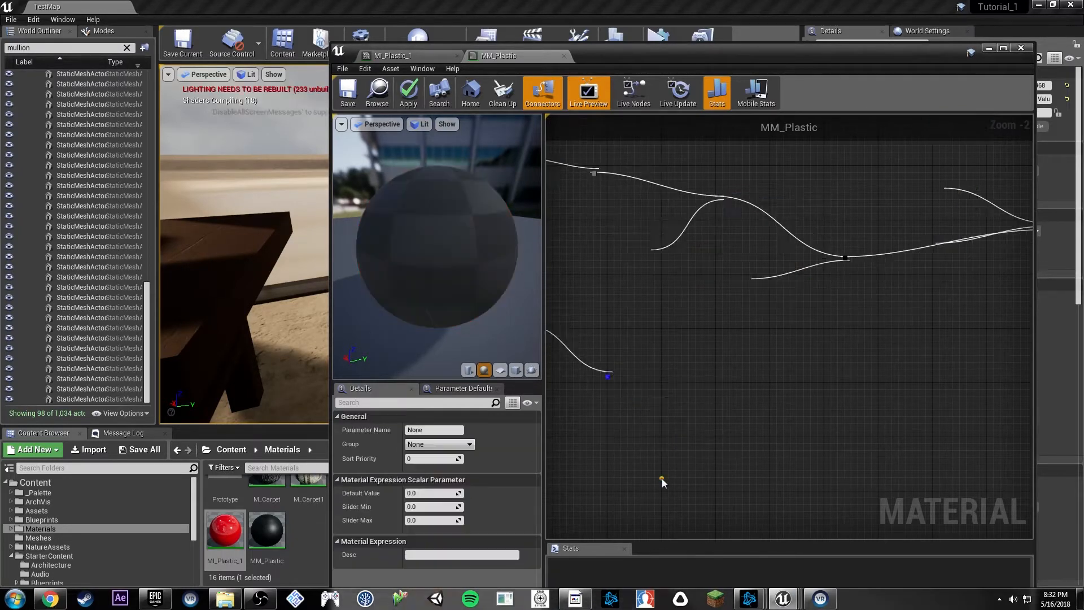
text(Normal Intensity)
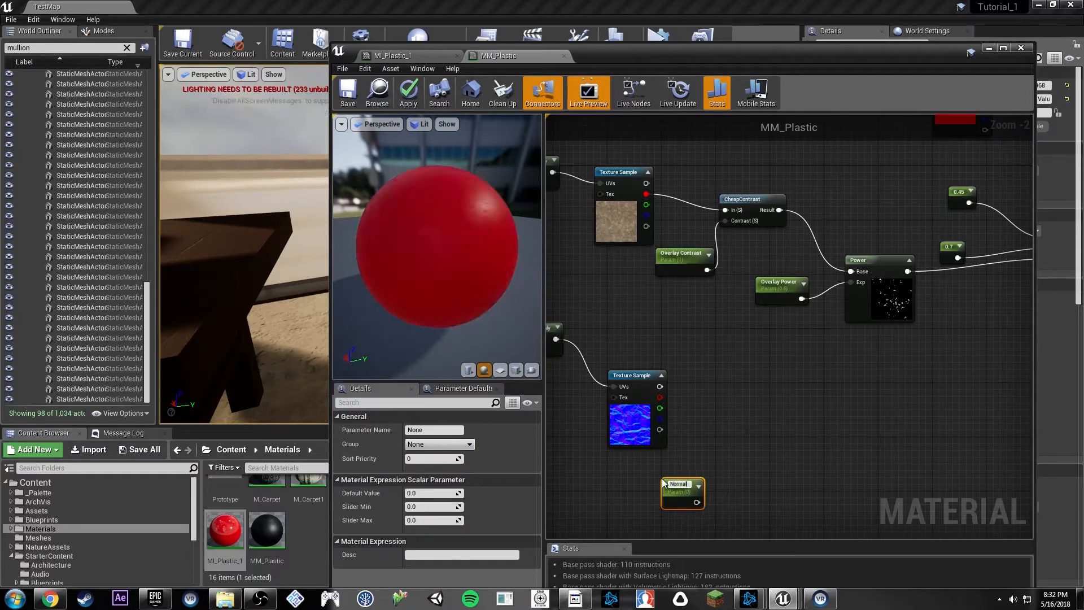
key(Return)
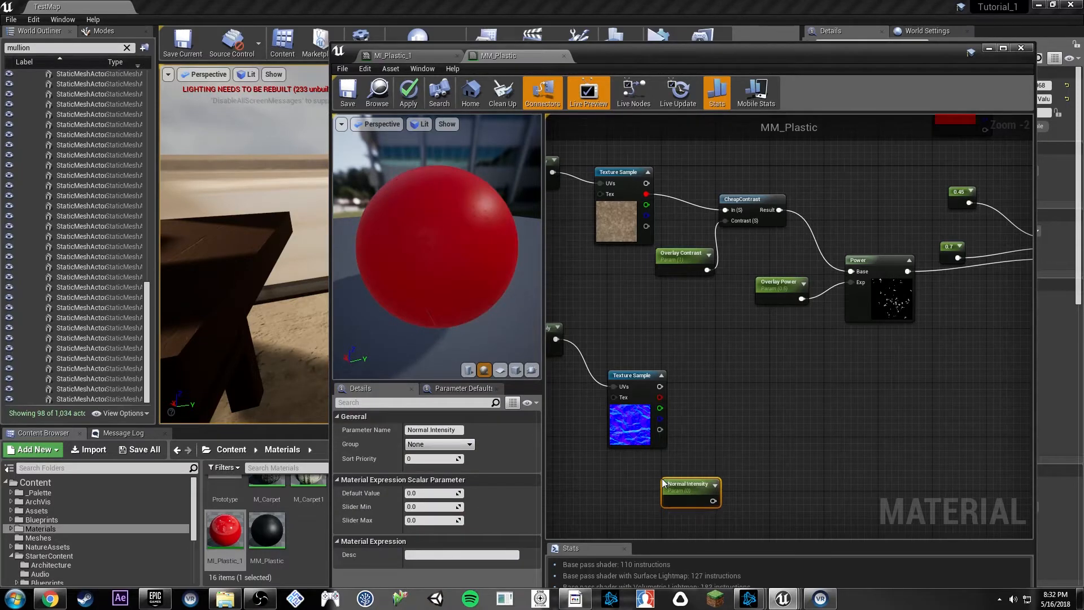
click(423, 493)
text(1)
key(Return)
click(728, 460)
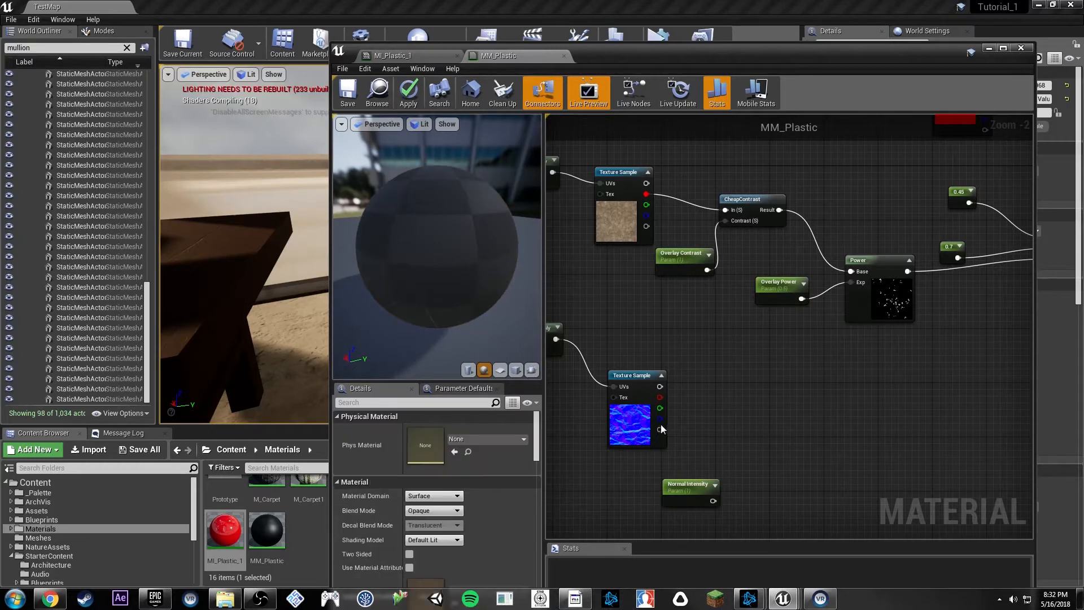
Multiply the normal texture's red channel by Normal Intensity and move the Multiply node closer to the Texture Sample.
drag(659, 397, 771, 417)
text(mult)
key(Return)
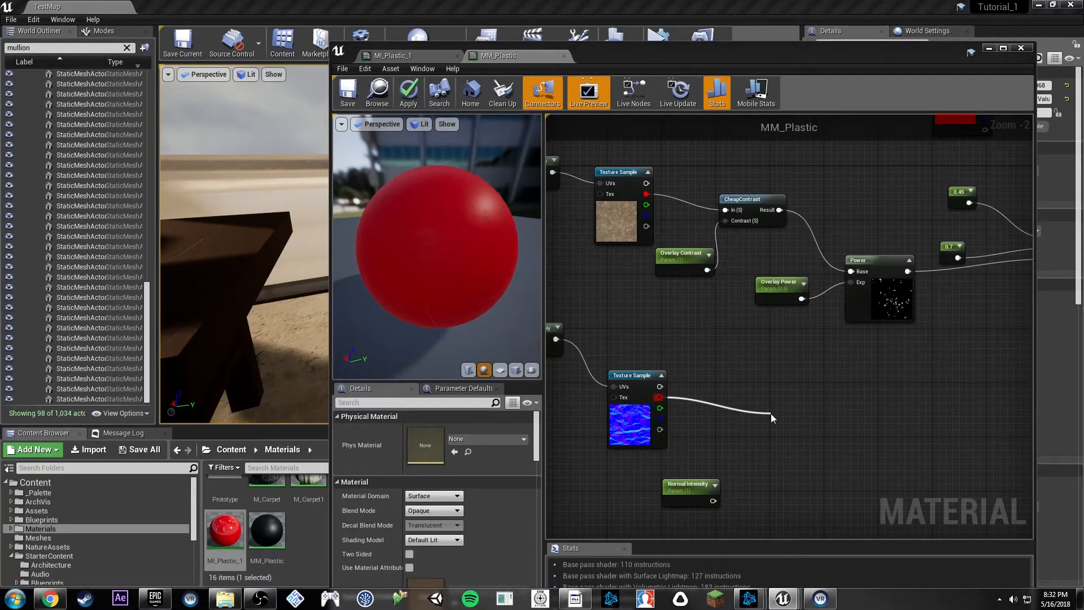
drag(782, 441, 713, 501)
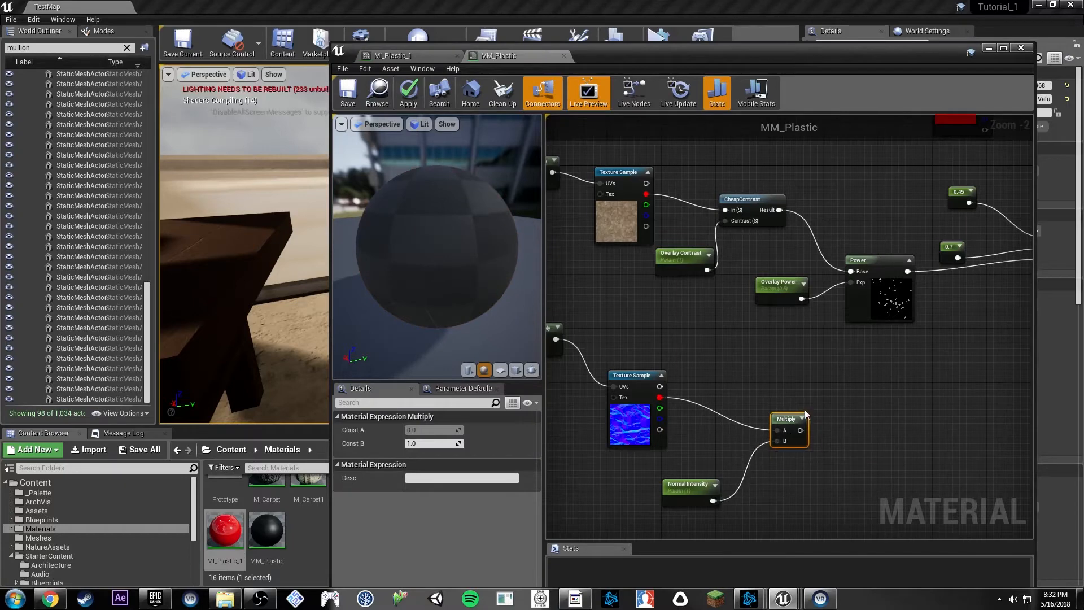
drag(794, 418, 755, 401)
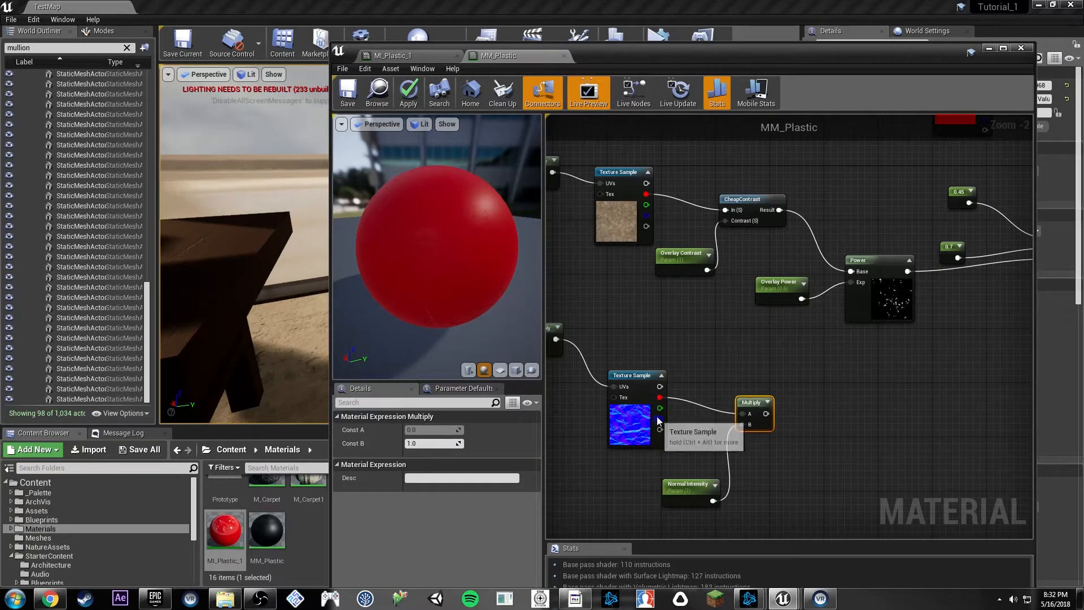
Add a second Multiply node that multiplies the normal texture's green channel by Normal Intensity.
drag(660, 407, 714, 501)
text(multiply)
key(Return)
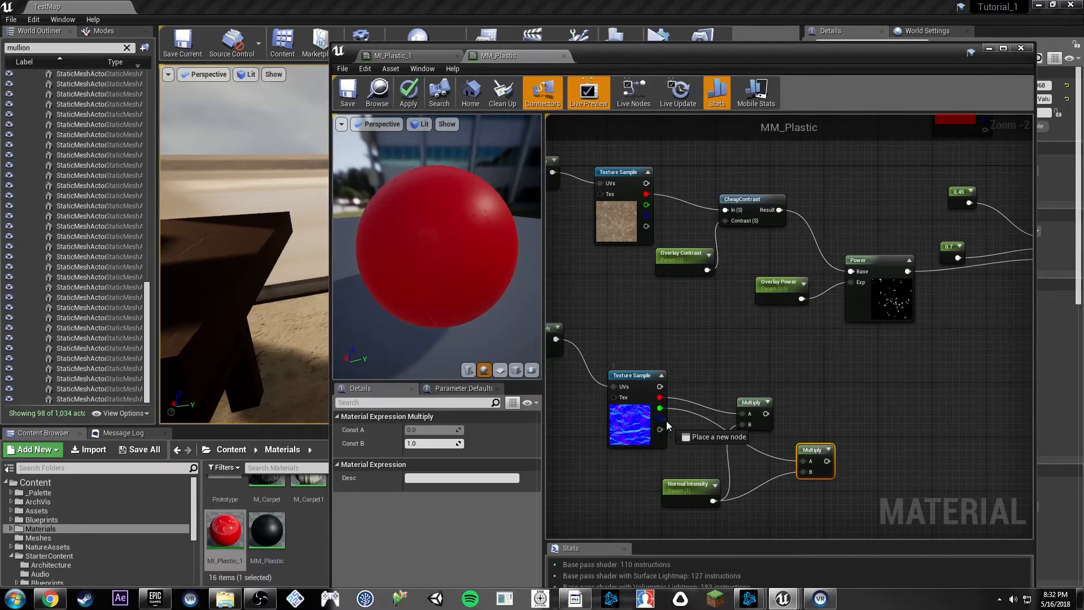
right_click(667, 424)
click(697, 445)
Combine the red and green Multiply results in an Append node, red into A and green into B.
drag(766, 414, 827, 460)
text(append)
key(Return)
right_drag(768, 388, 707, 345)
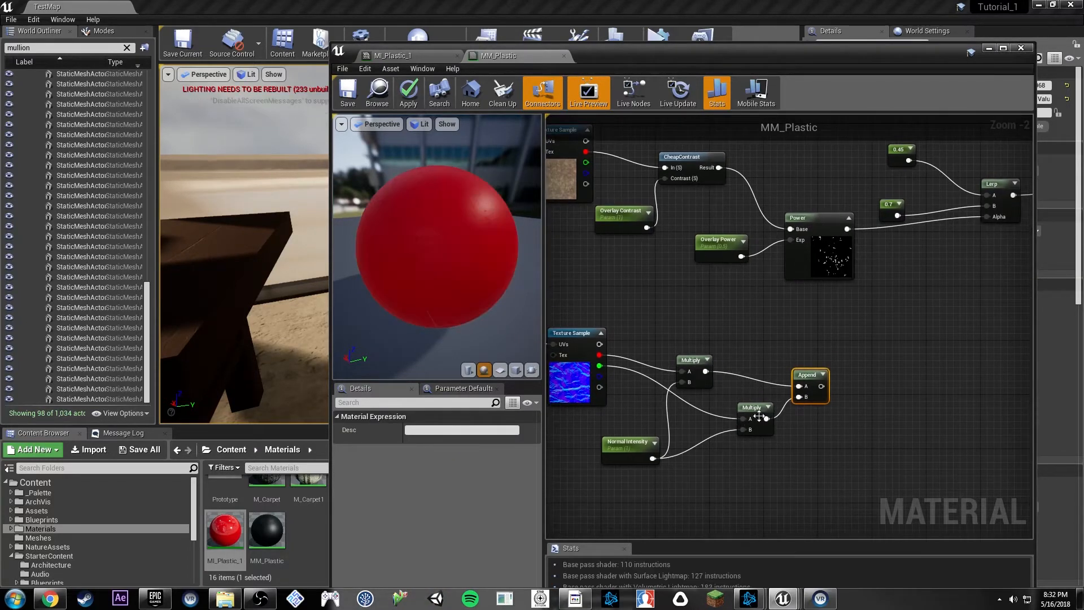
Duplicate the Append node, feed the first Append into A and the texture's blue channel into B, and expand its preview.
key(ctrl+w)
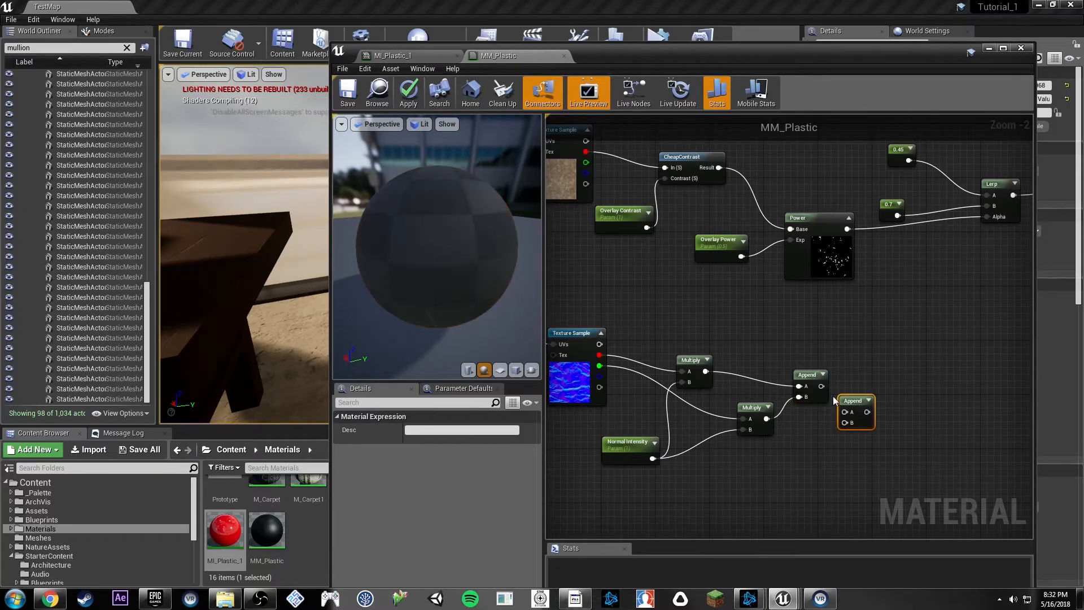
drag(822, 386, 600, 376)
drag(854, 400, 882, 413)
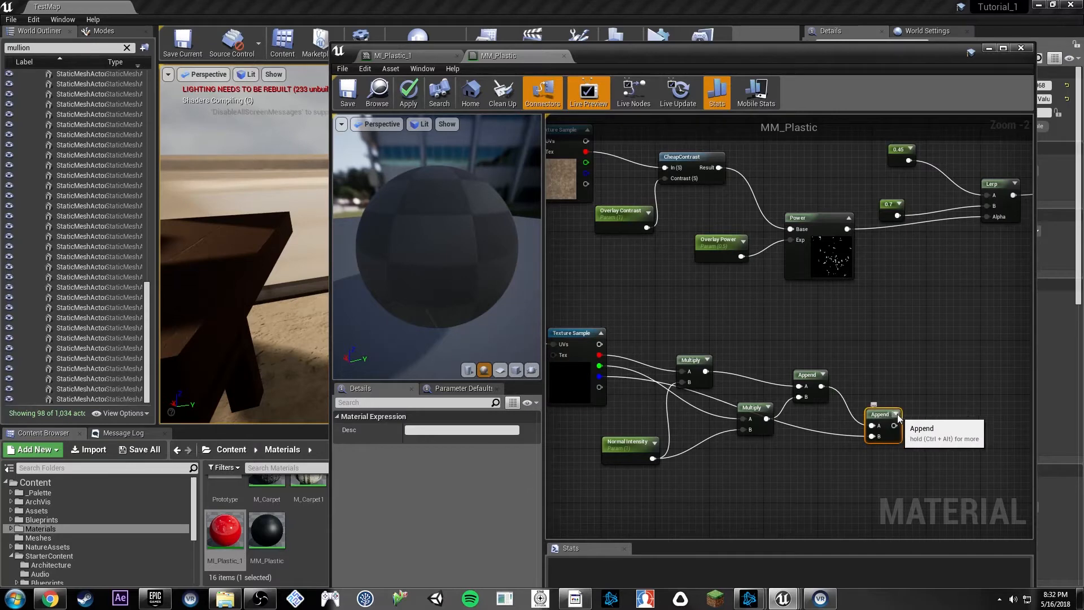
click(896, 414)
Set the Normal Intensity default value to 2 to test its effect on the normal.
click(633, 446)
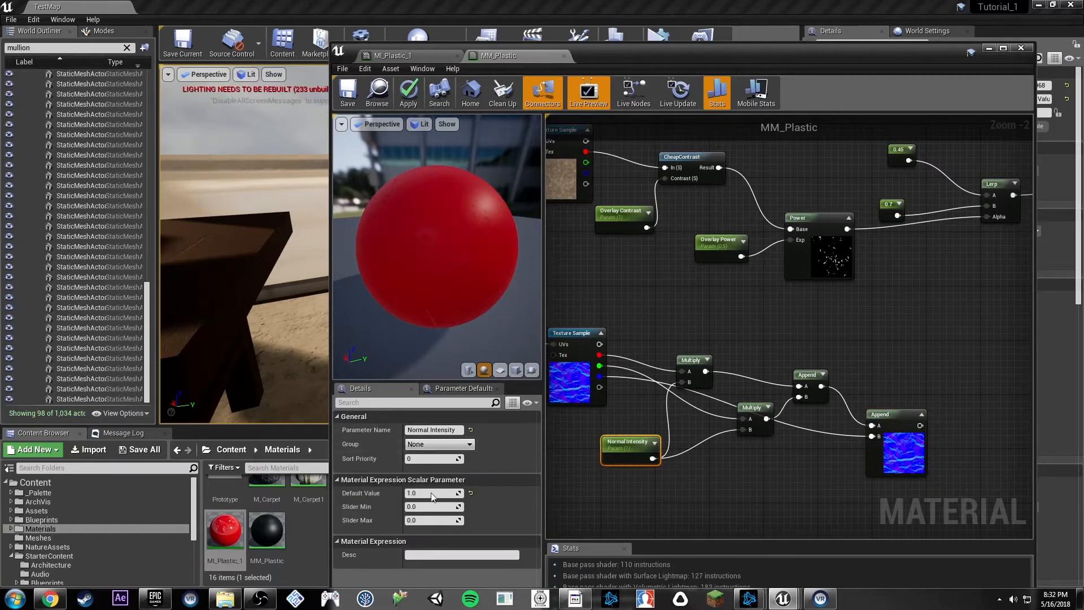
click(436, 493)
text(2)
key(Return)
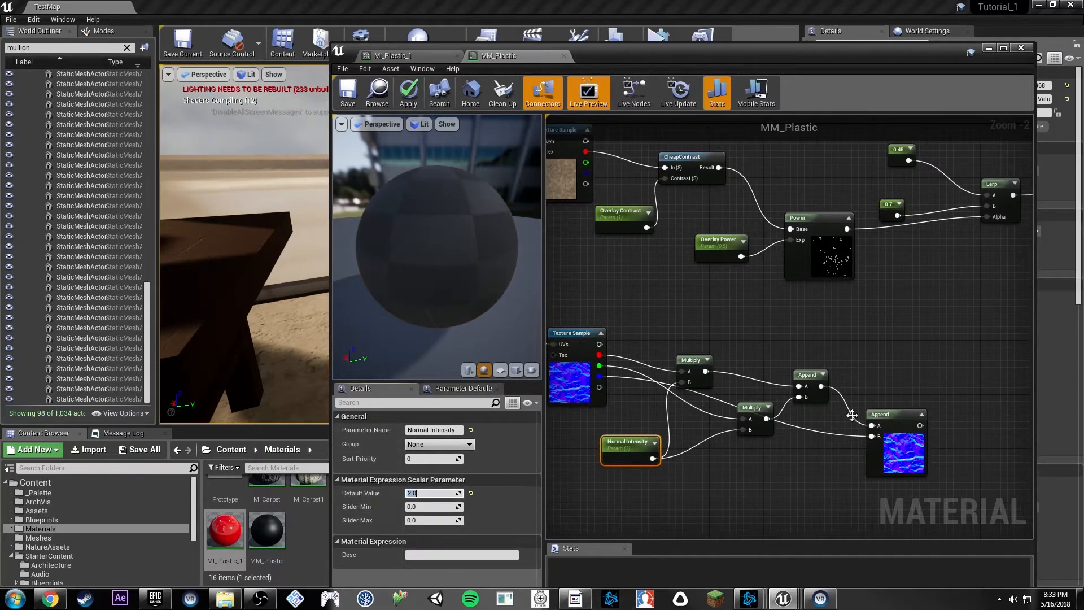
Set the Normal Intensity default value to 0.5 and refresh the final Append node's preview.
text(0.5)
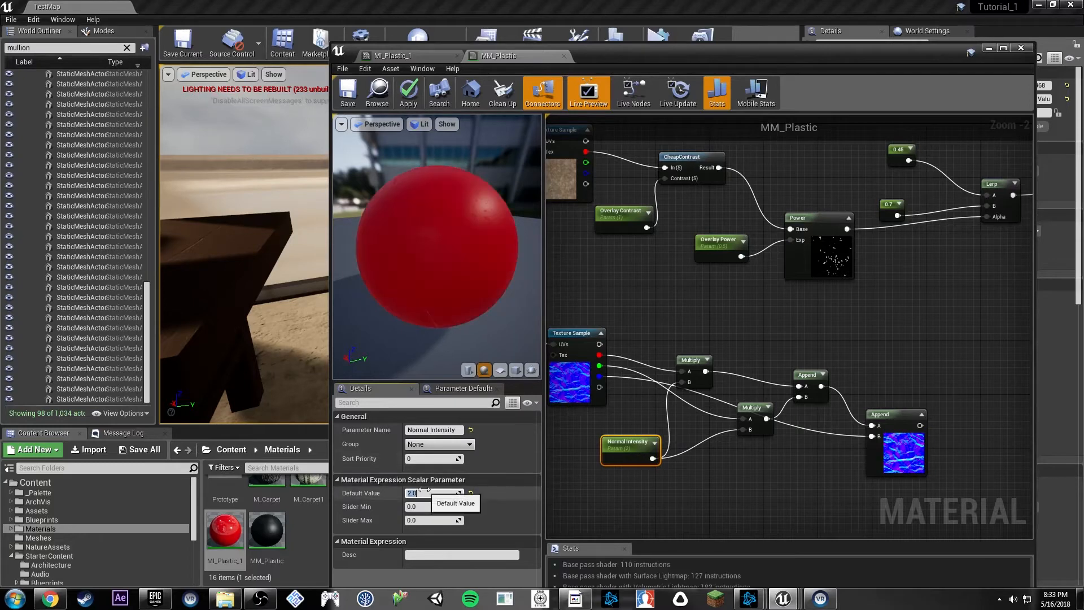
key(Return)
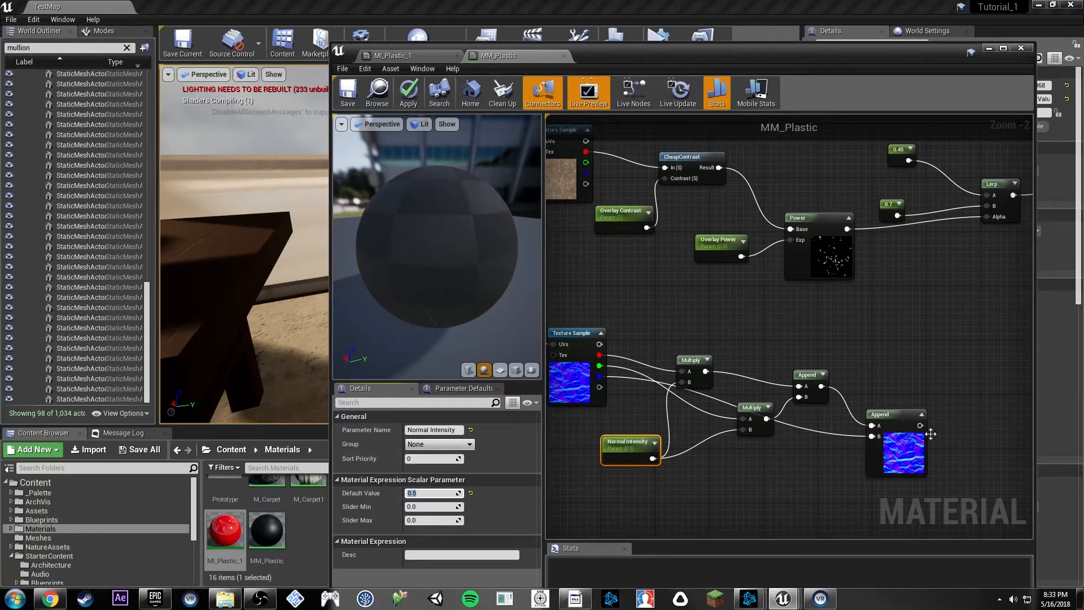
click(922, 414)
click(897, 417)
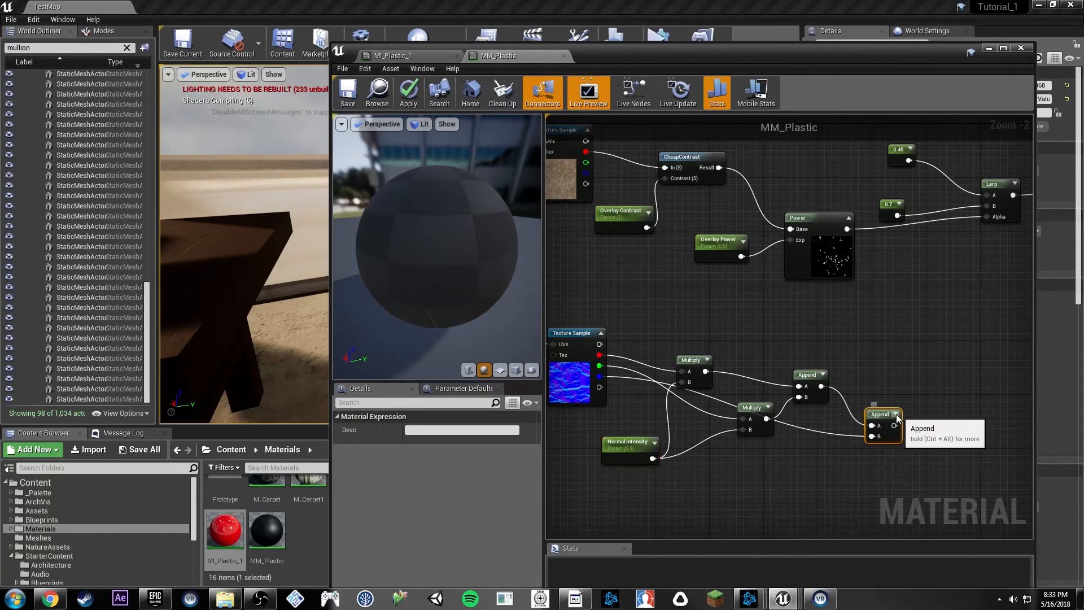
click(896, 415)
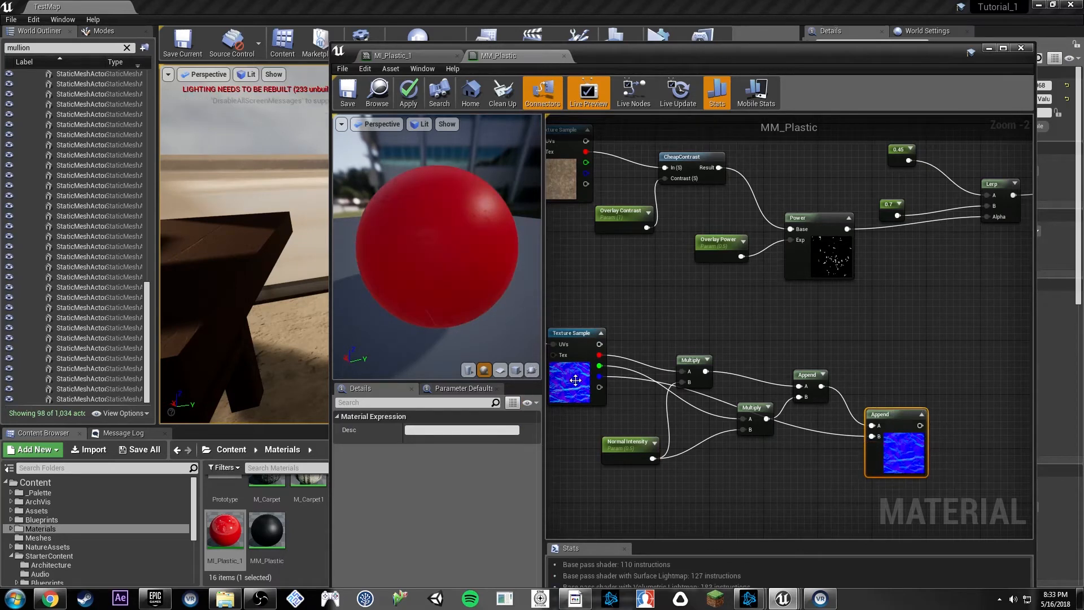
Set the Normal Intensity default value to 10.
click(651, 459)
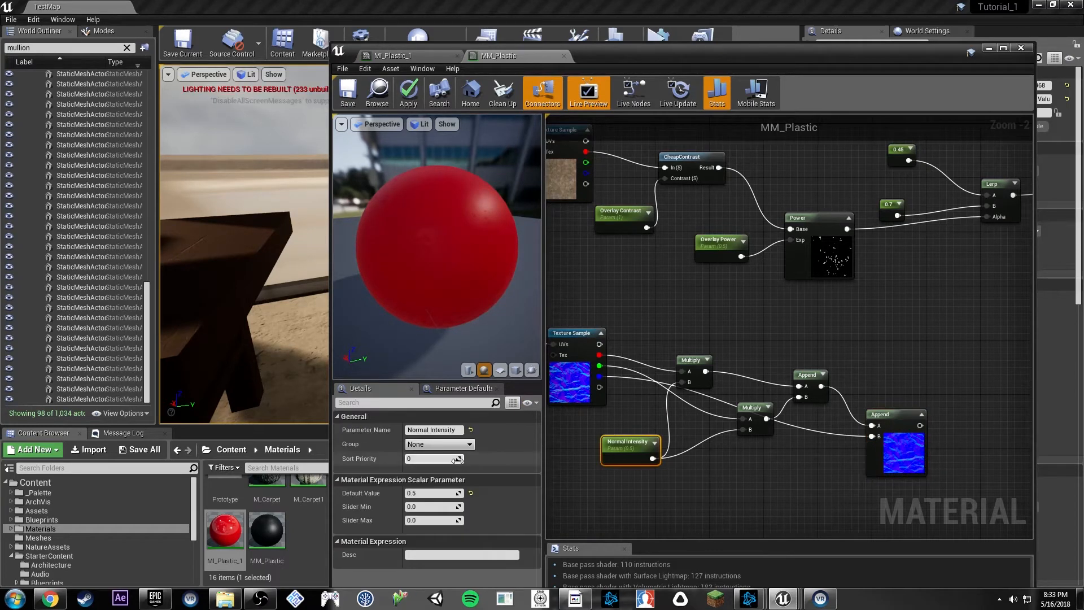
click(444, 493)
text(10)
key(Return)
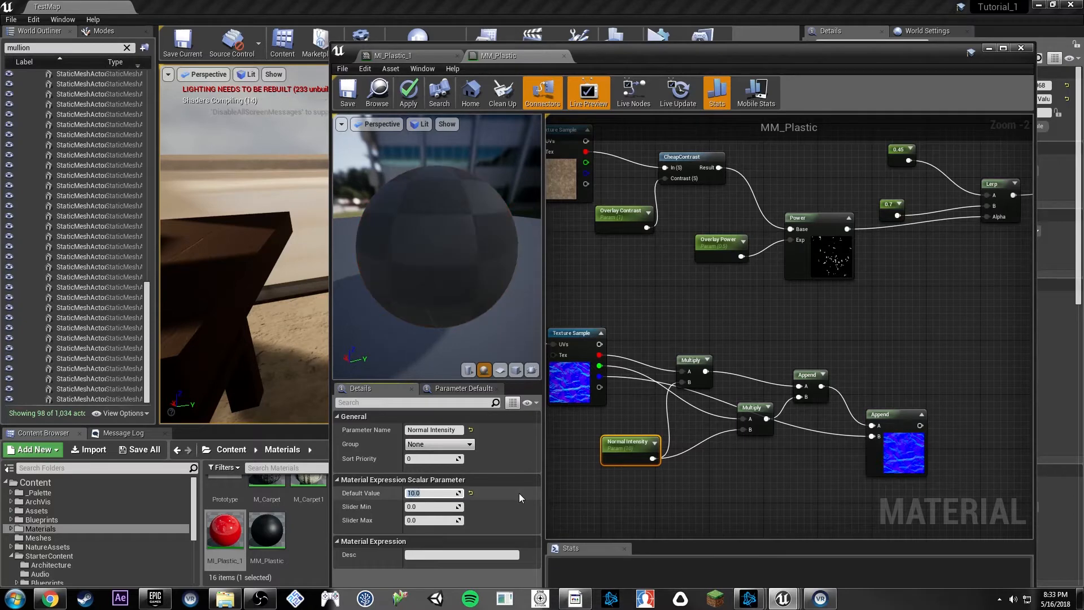
Refresh the final Append node's preview and set the Normal Intensity default value to 1.
click(922, 414)
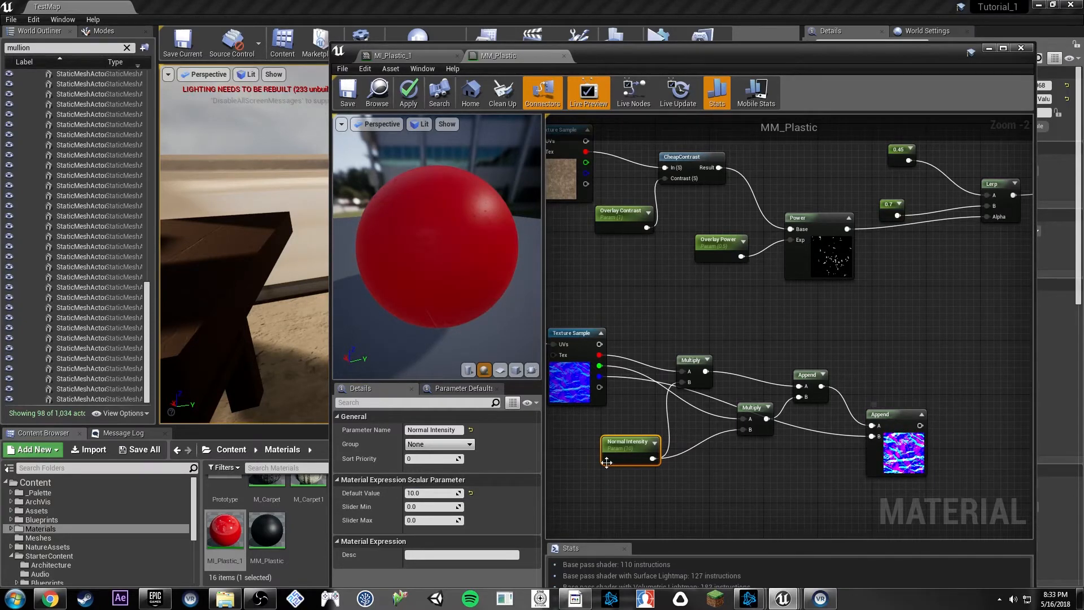
click(435, 493)
text(1)
Tidy the final Append node's position, connect its output to the material's Normal input, and refresh its preview.
right_drag(907, 390, 823, 413)
drag(816, 442, 816, 402)
right_drag(816, 401, 1025, 396)
drag(671, 315, 929, 474)
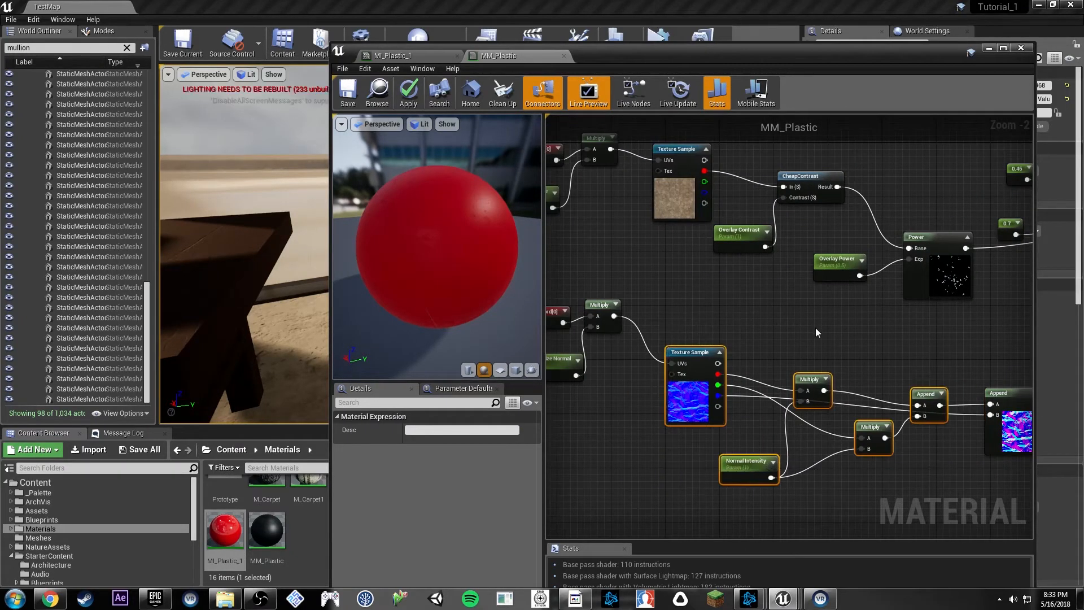
right_drag(815, 333, 665, 376)
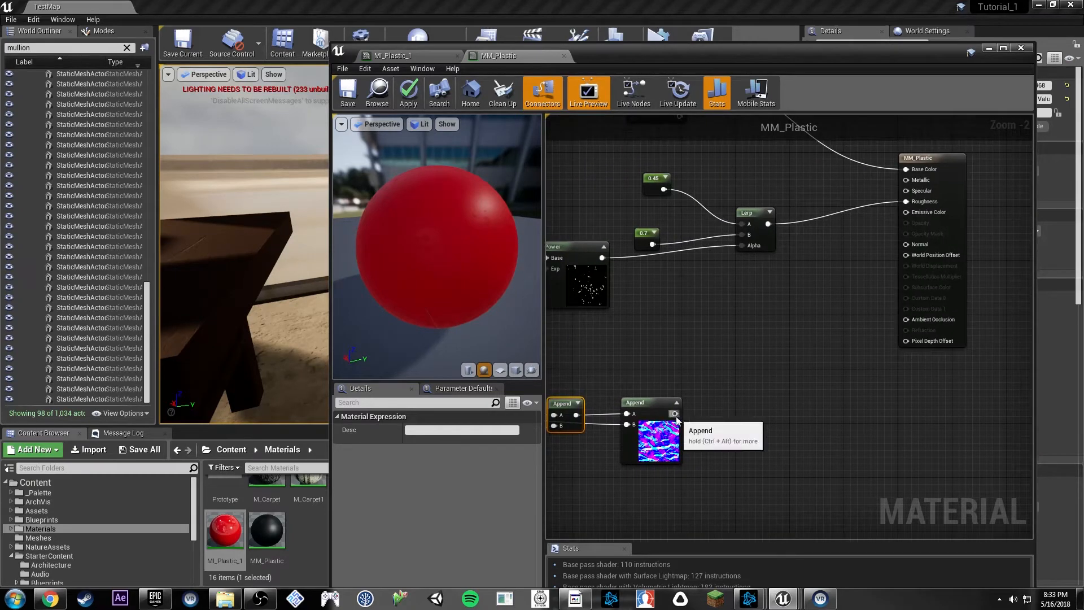
drag(676, 413, 907, 244)
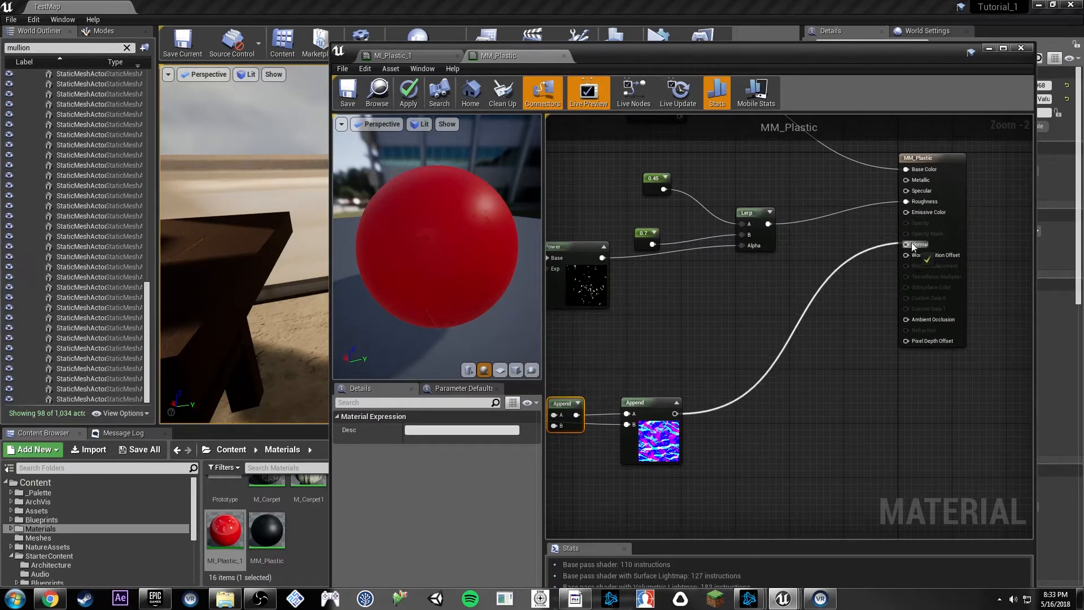
click(677, 403)
click(676, 403)
click(651, 402)
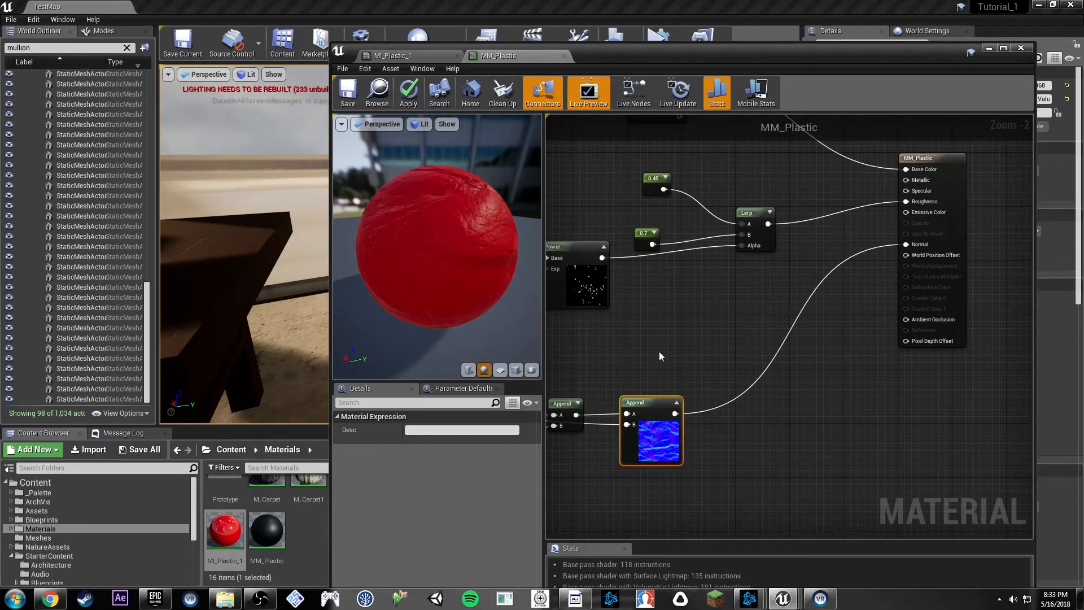
Check the normal effect on the preview sphere and both Texture Samples' settings, and save the MM_Plastic material.
right_drag(658, 351, 920, 352)
drag(496, 213, 372, 213)
right_drag(695, 335, 931, 335)
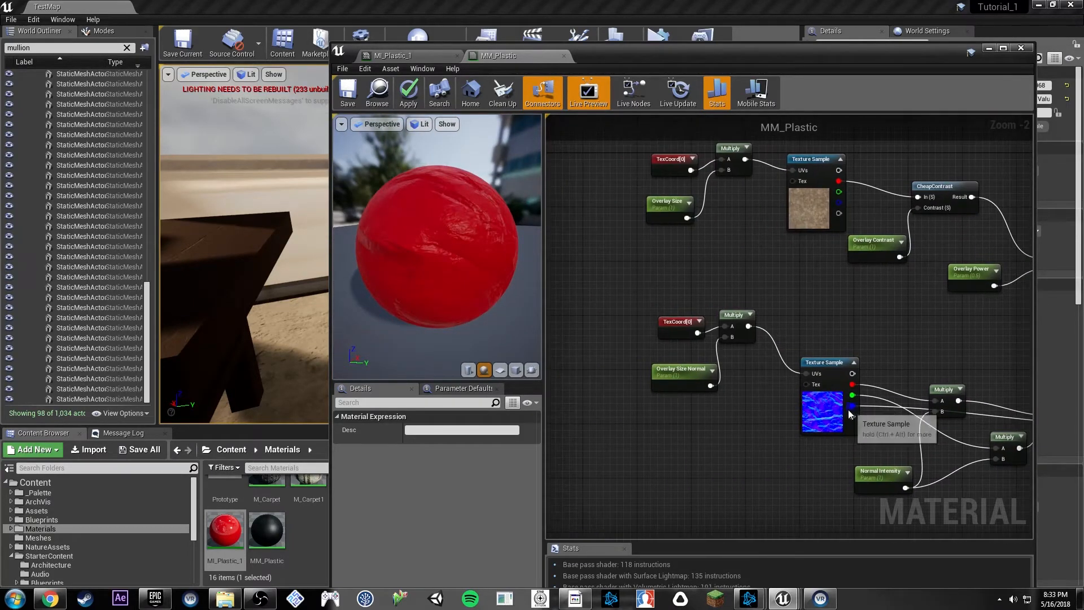
click(825, 411)
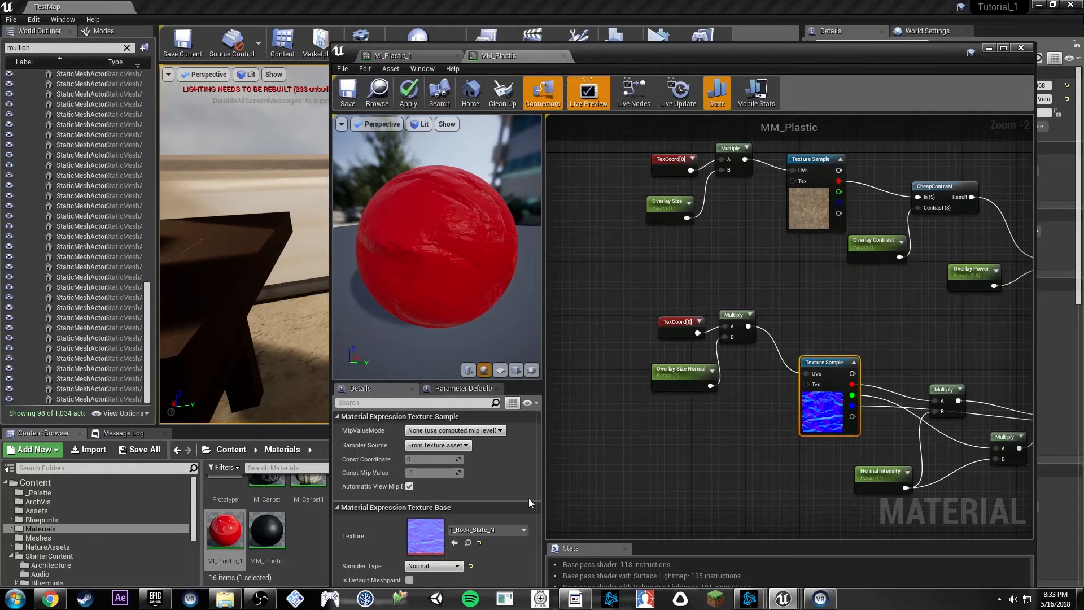
click(797, 205)
drag(425, 230, 367, 240)
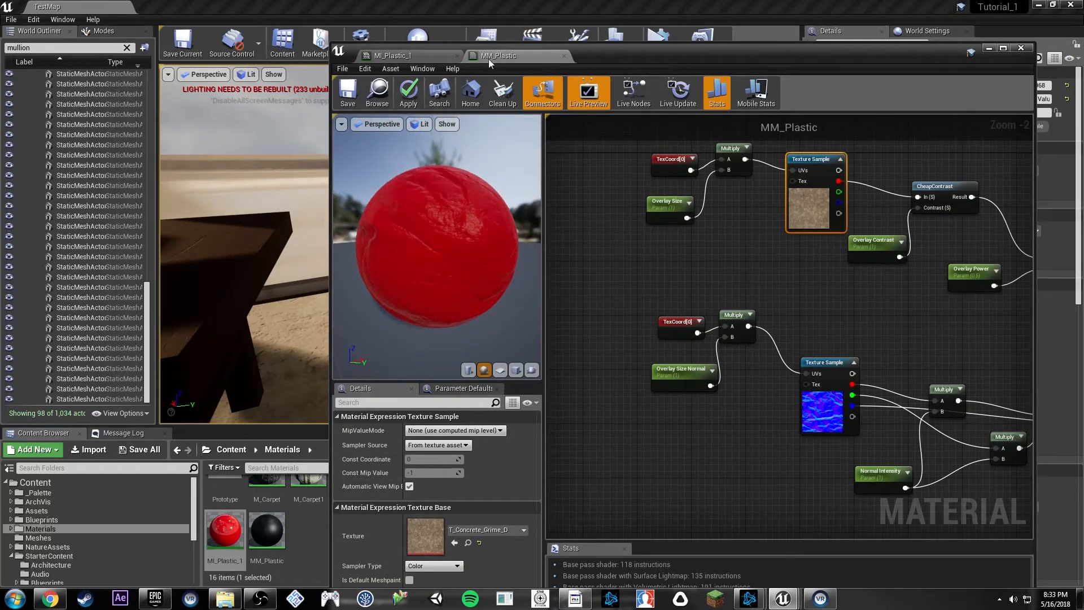
click(348, 92)
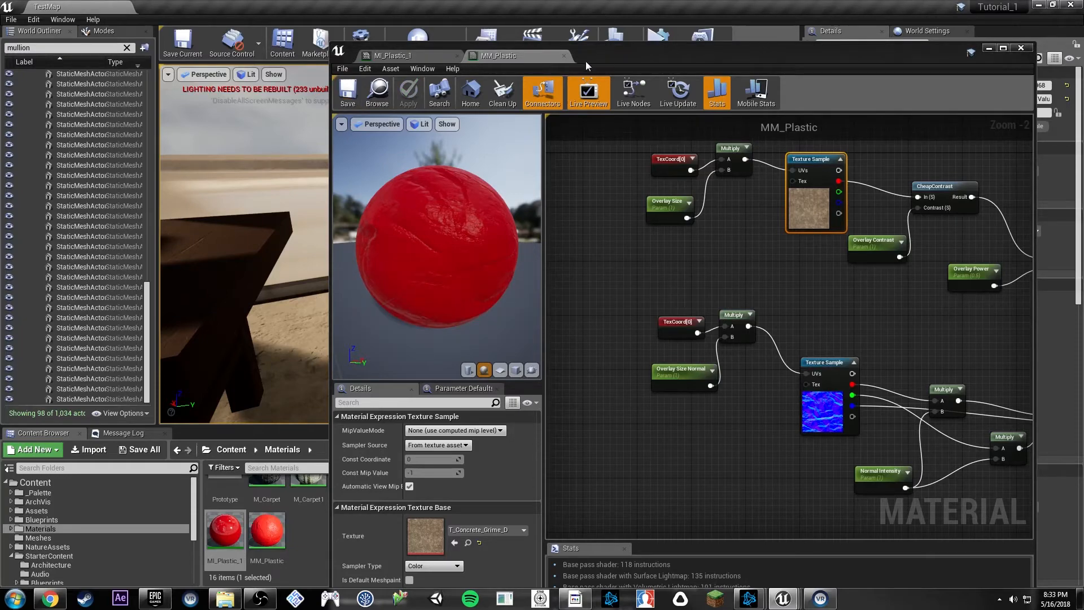
Inspect the red bin in the level and override MI_Plastic_1's Normal Intensity with about 0.05.
drag(600, 48, 881, 295)
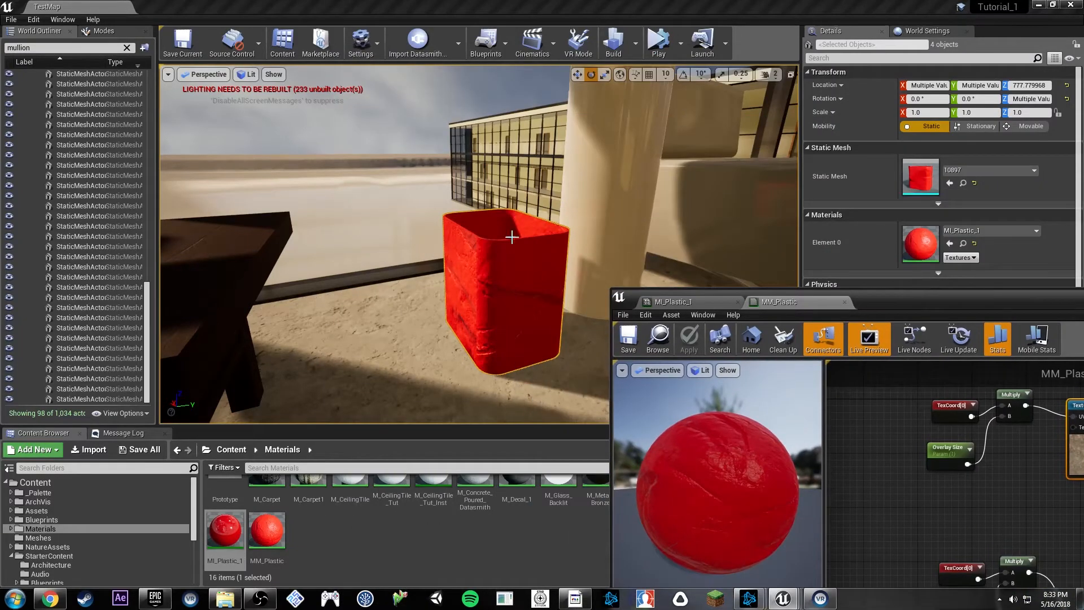
right_drag(511, 237, 542, 224)
click(674, 303)
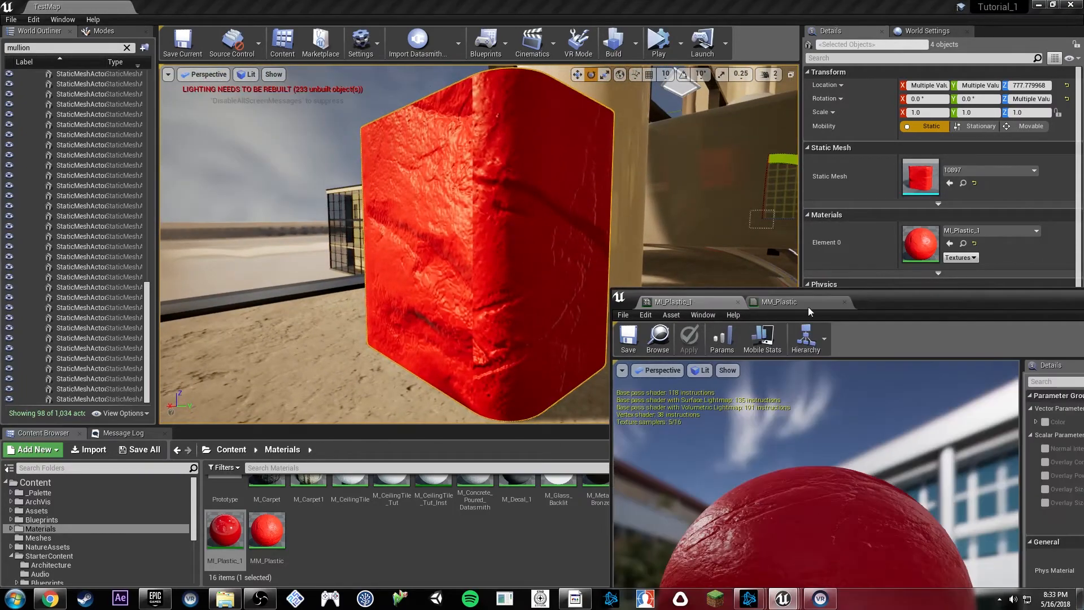
drag(876, 292, 757, 56)
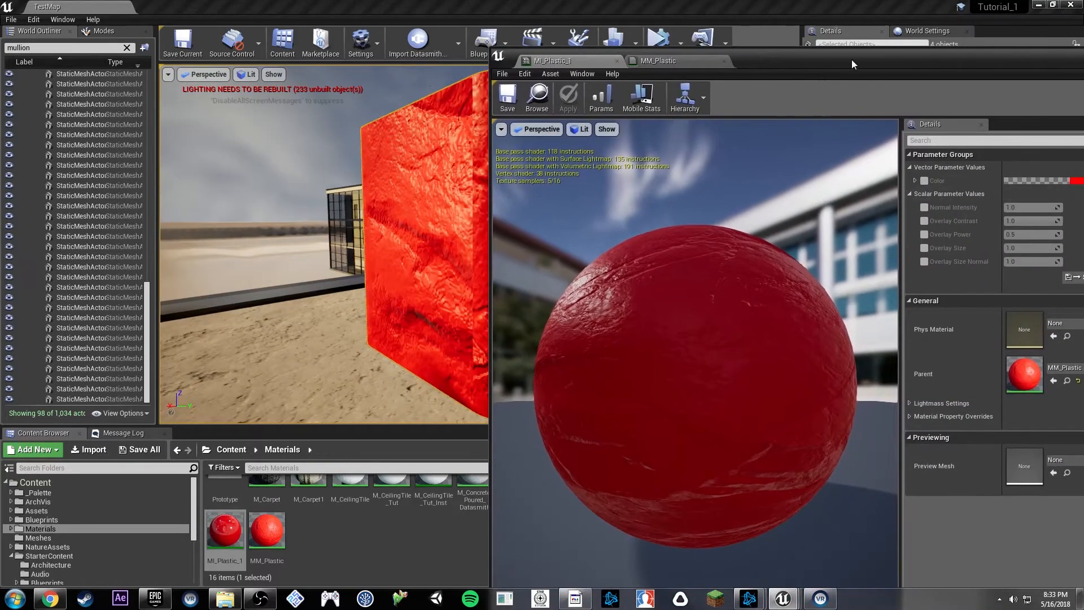
drag(852, 59, 897, 61)
click(966, 207)
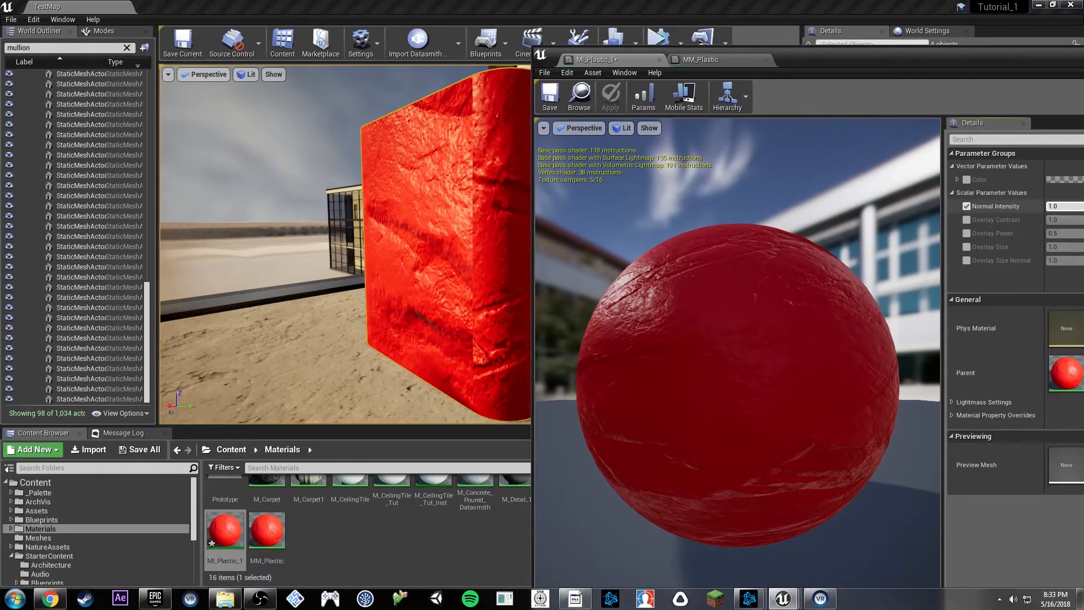
drag(1066, 206, 1050, 206)
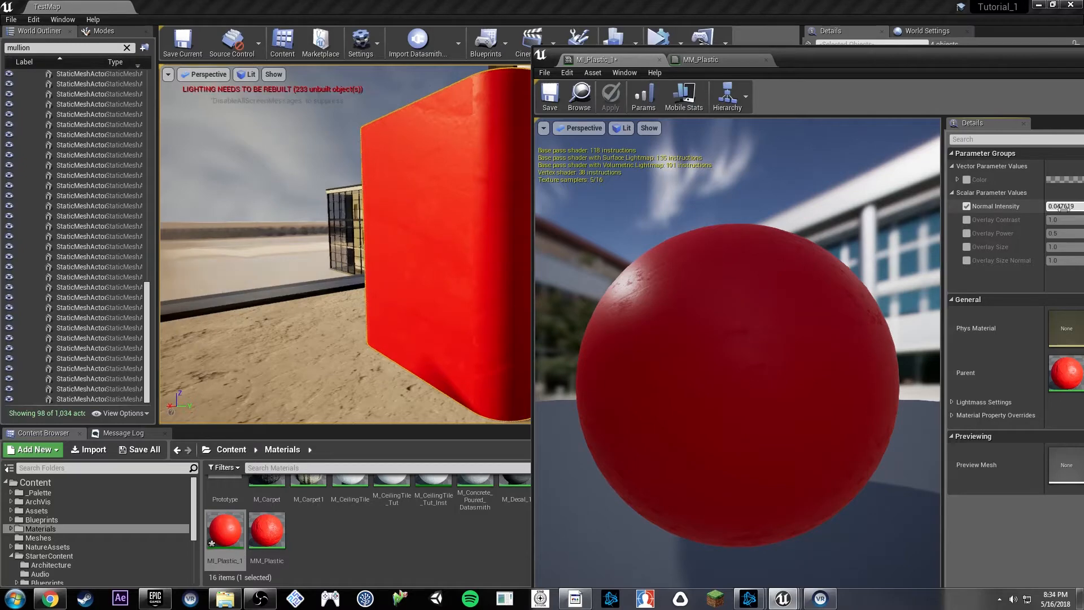
Override Overlay Contrast with about 0.27 and Overlay Size Normal with about 53.9 in MI_Plastic_1.
click(966, 219)
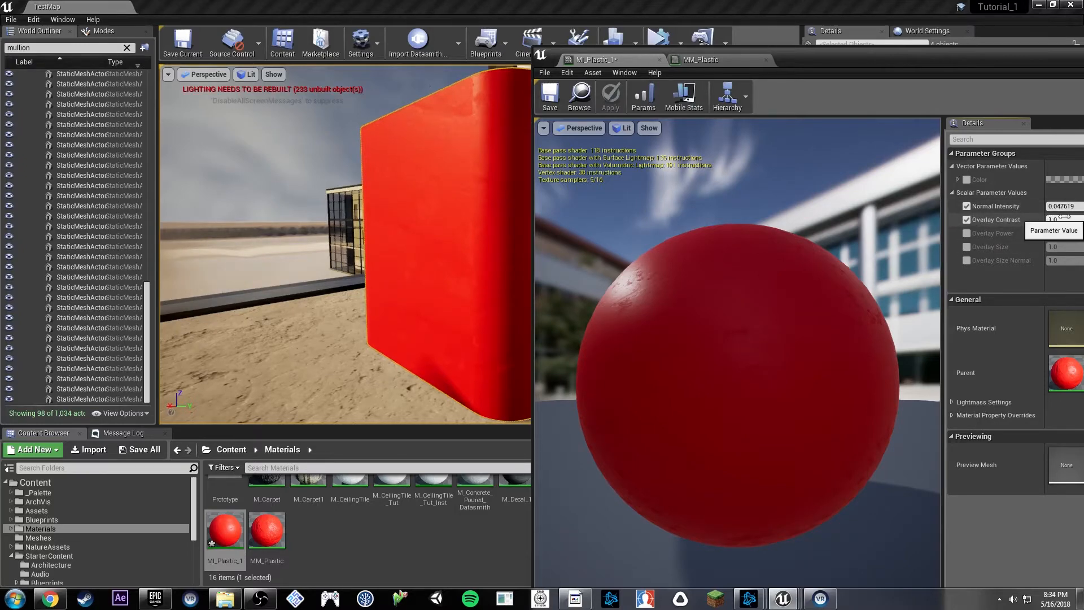
drag(1066, 220, 1052, 219)
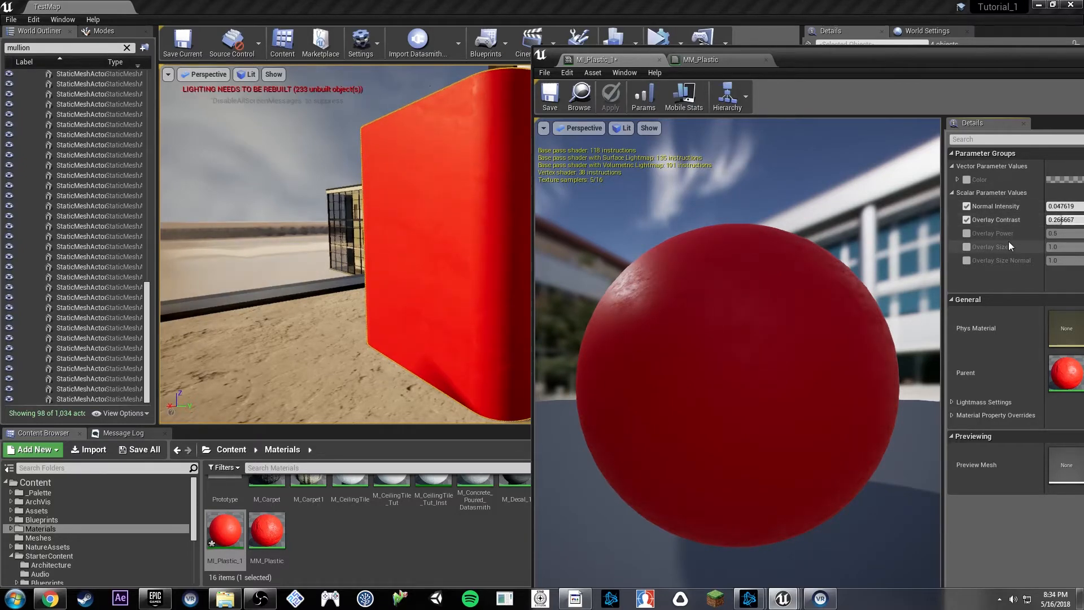
click(967, 260)
drag(1066, 260, 1063, 260)
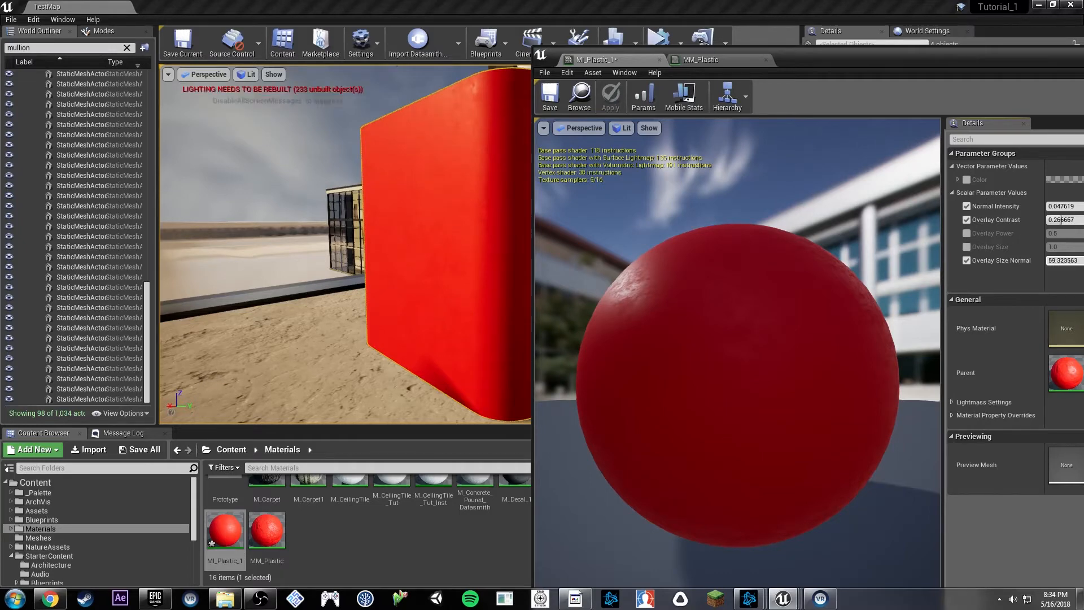
drag(1072, 259, 1069, 259)
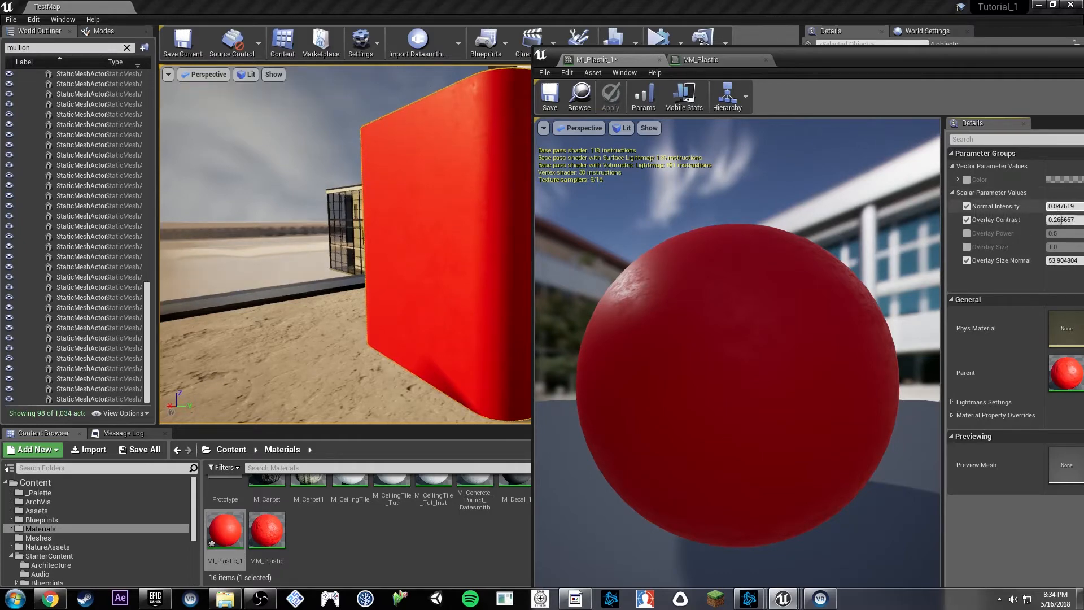
Set MI_Plastic_1's Normal Intensity to 0.1 while checking the bin's surface in the level.
drag(1052, 207, 1061, 207)
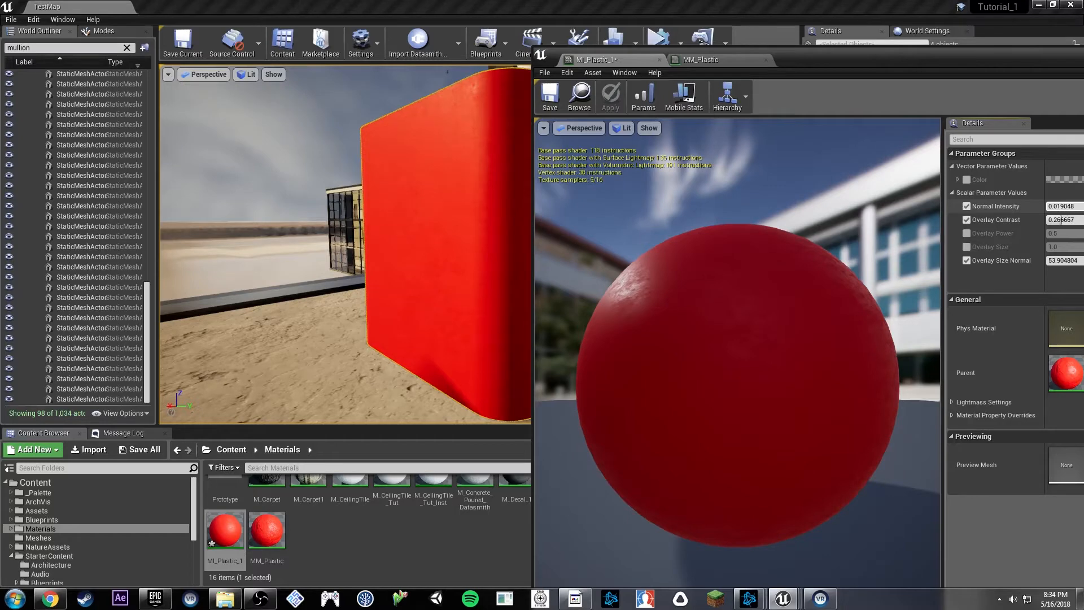
alt+drag(449, 231, 415, 237)
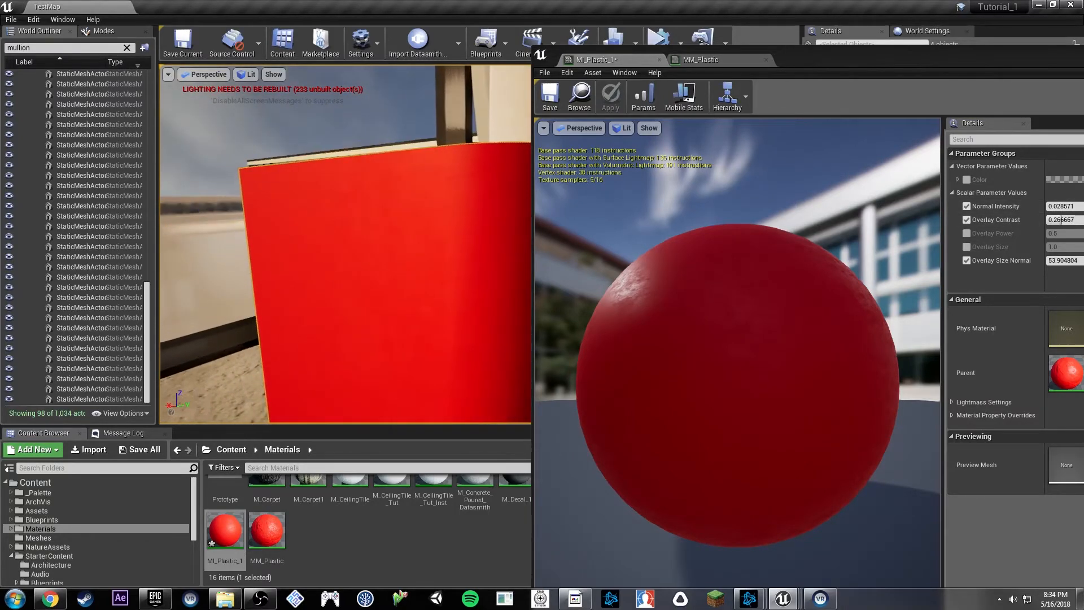
click(1066, 205)
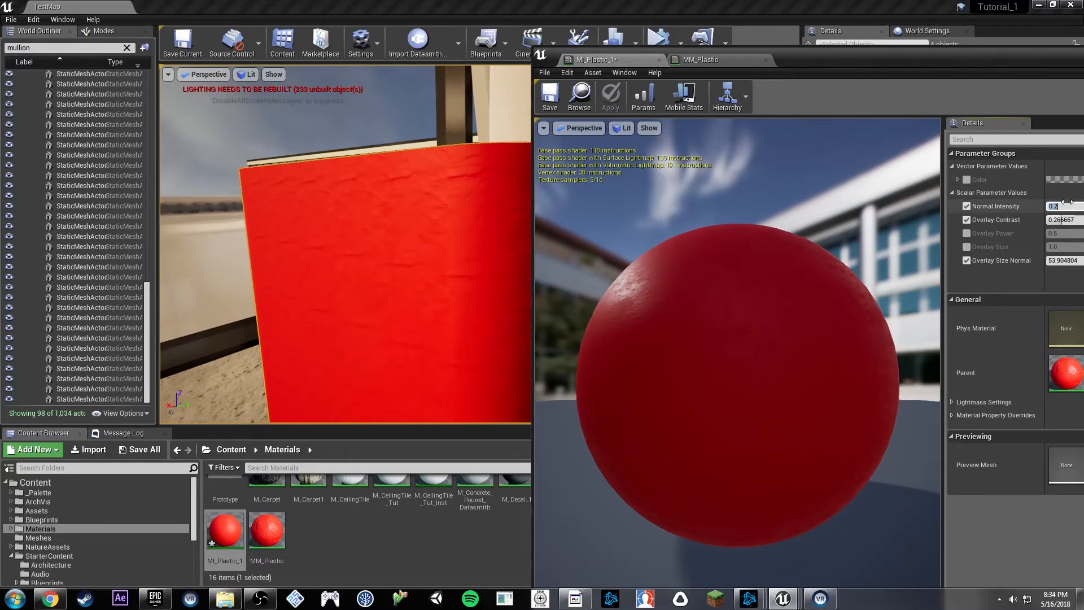
alt+drag(441, 235, 486, 215)
right_drag(440, 235, 497, 231)
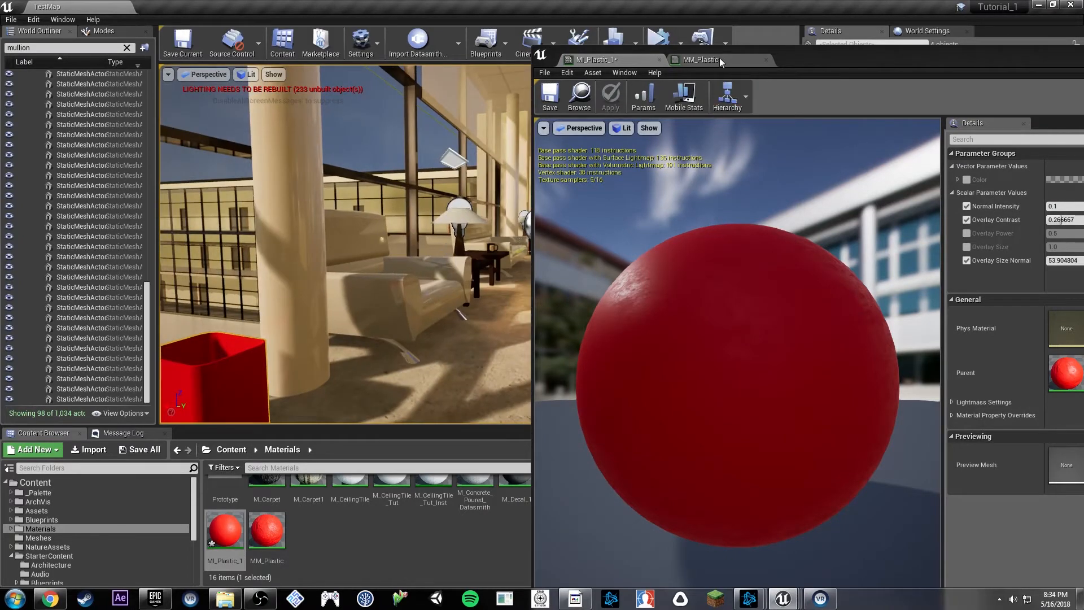
Override the Color parameter of MI_Plastic_1 with a slightly desaturated red, saturation about 0.91.
drag(965, 67, 977, 89)
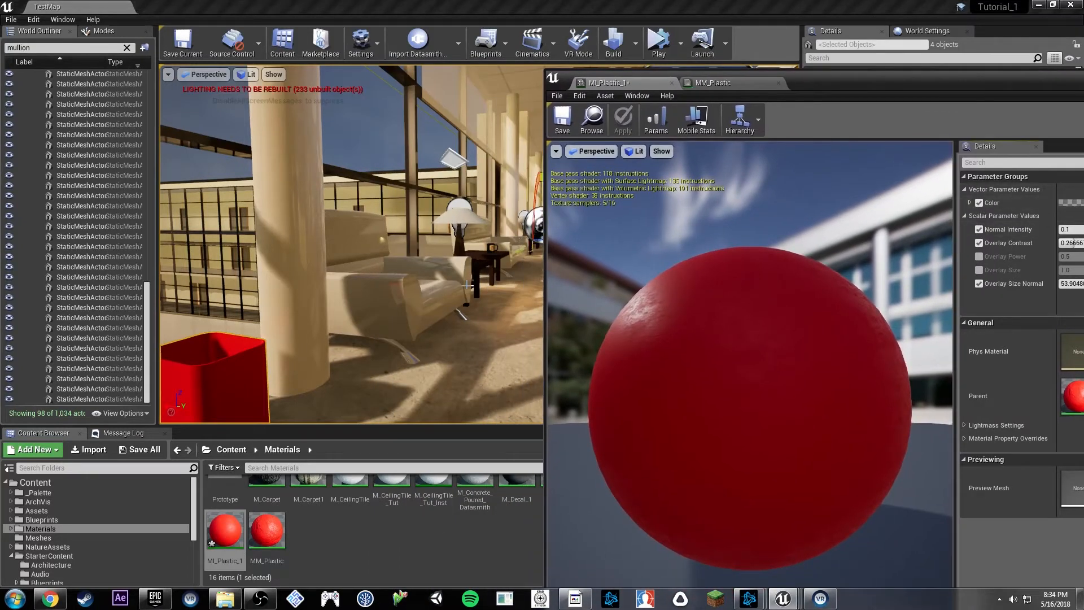
right_drag(467, 286, 396, 243)
right_drag(457, 178, 394, 218)
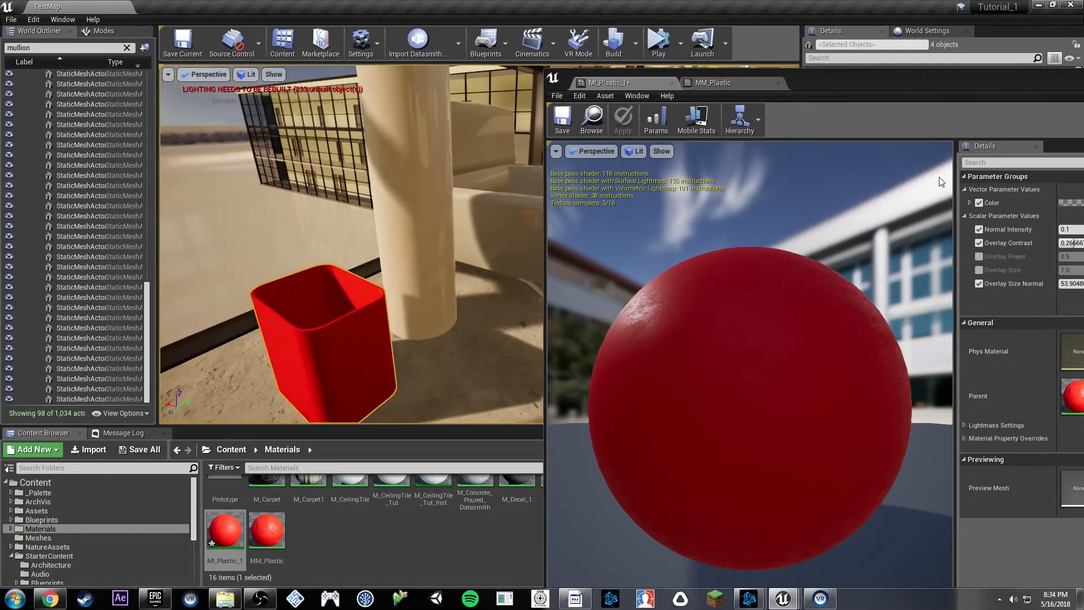
drag(974, 82, 842, 68)
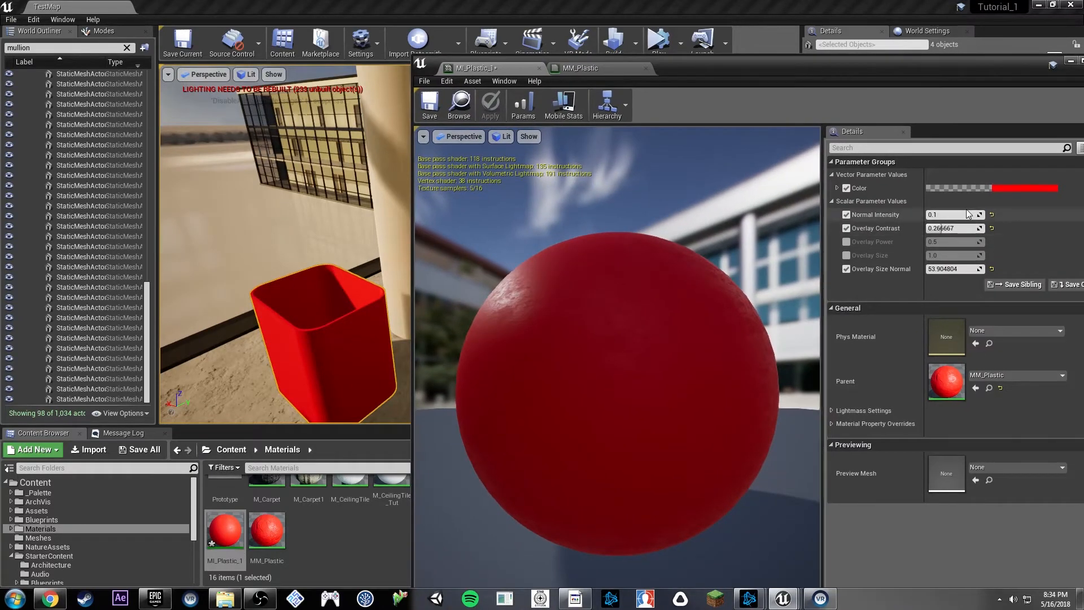
click(1032, 188)
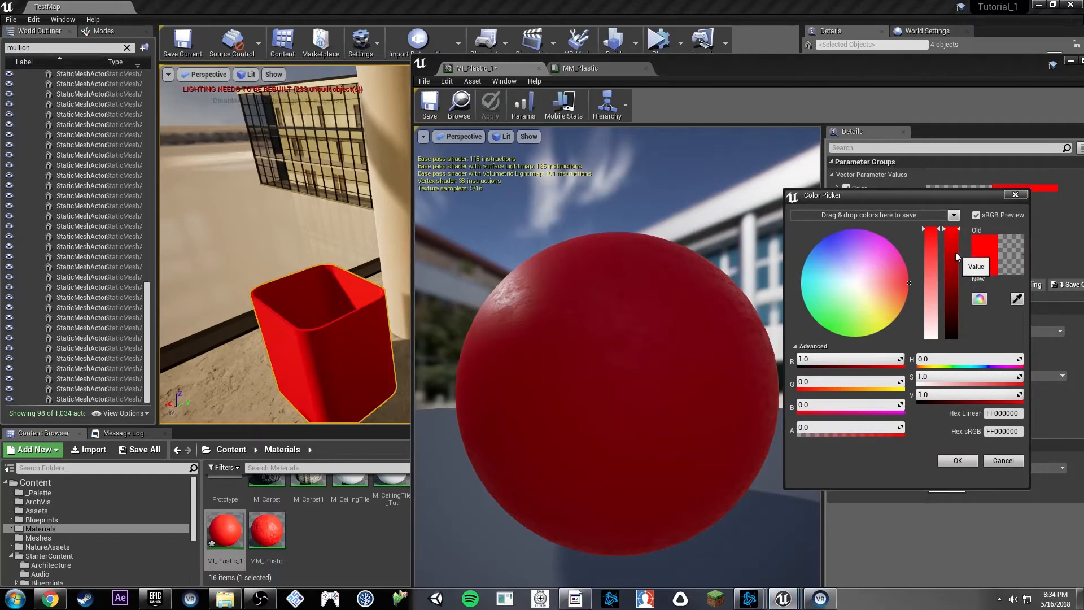
drag(929, 236, 935, 238)
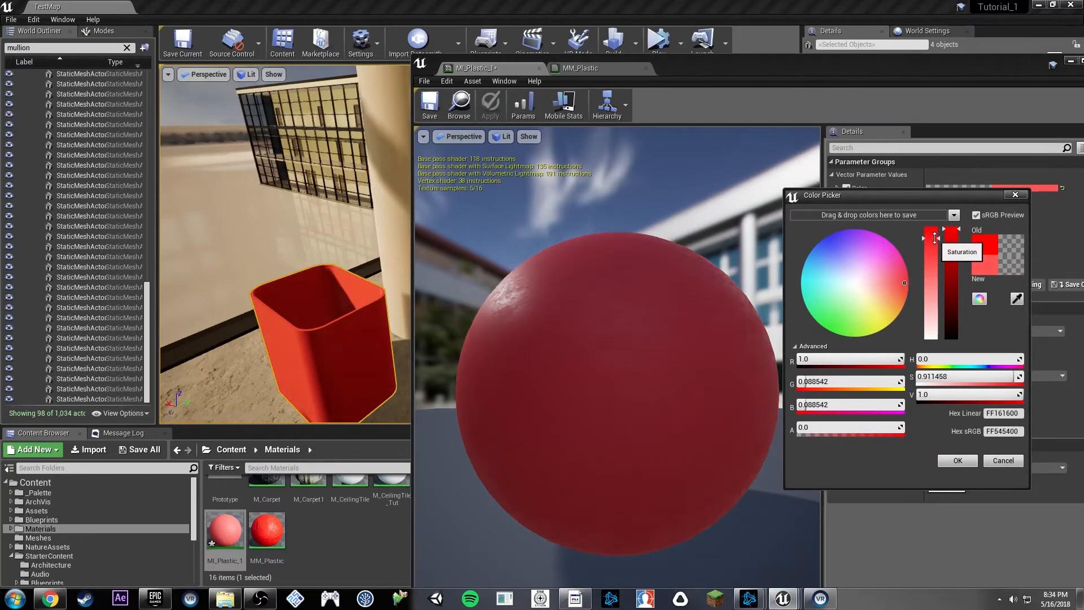
click(965, 463)
Save MI_Plastic_1 and close both the instance and master material editors.
click(441, 99)
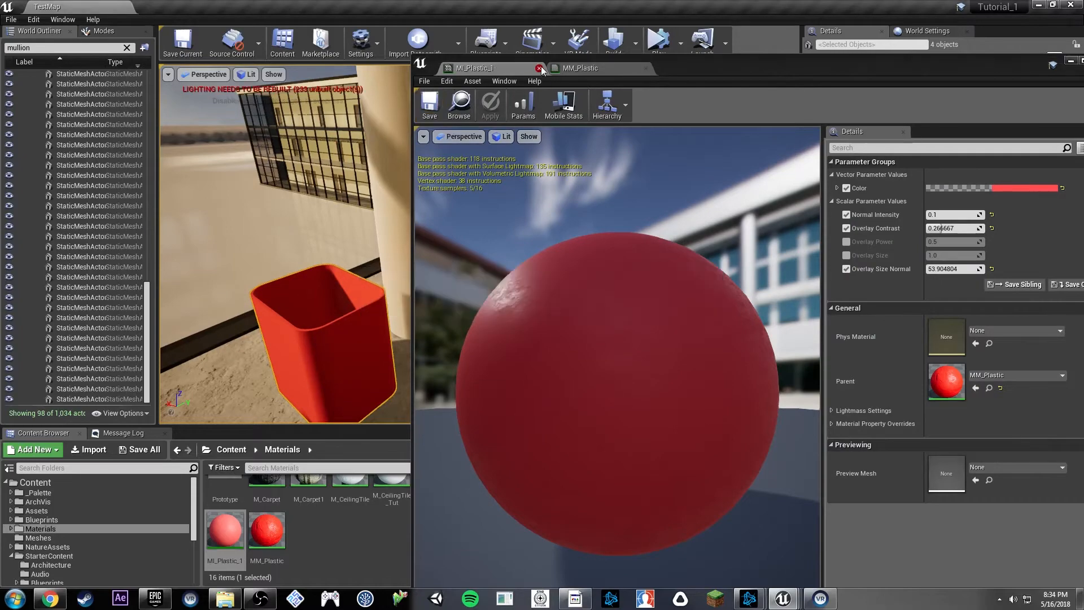
click(539, 67)
click(541, 69)
Hide the editor overlays and fly through the level to examine the bin, side table and sofas.
right_drag(476, 281, 542, 257)
key(g)
right_drag(476, 281, 452, 308)
key(w)
key(w)
key(s)
key(w)
key(w)
key(s)
key(w)
key(s)
right_drag(484, 225, 525, 218)
key(s)
key(w)
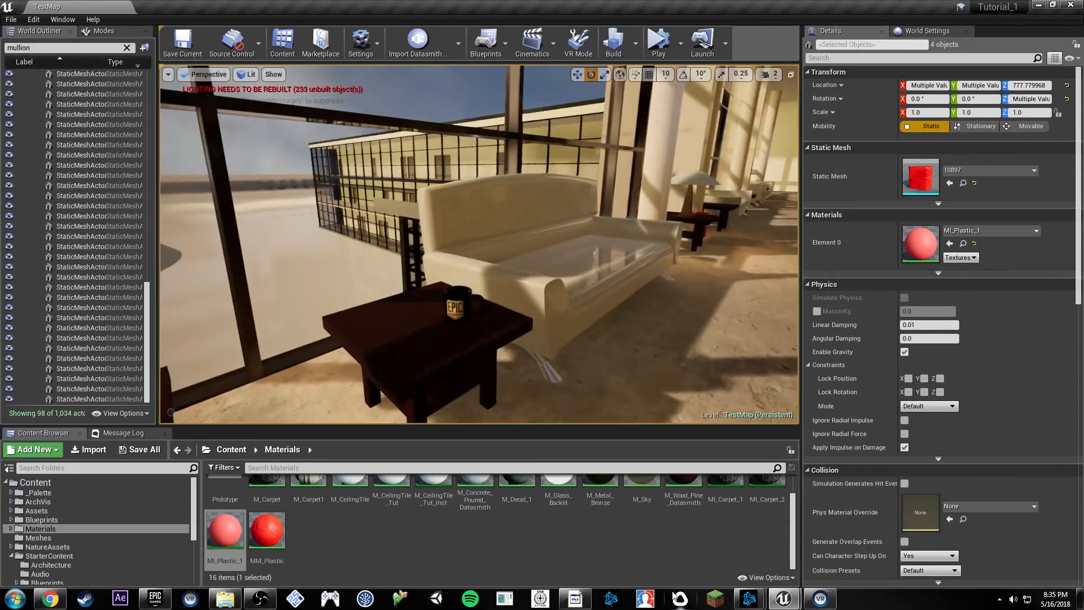
Switch to the RealisticRendering project, bring the red leather couch into view and select it.
mouse_move(793, 600)
click(813, 551)
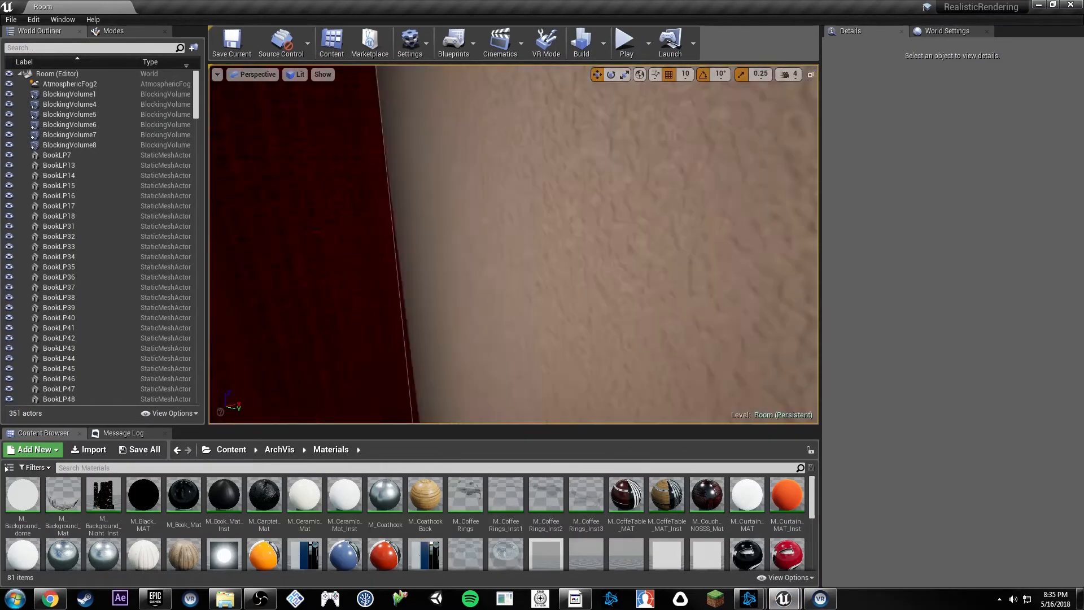
key(s)
right_drag(513, 242, 592, 259)
key(w)
click(655, 360)
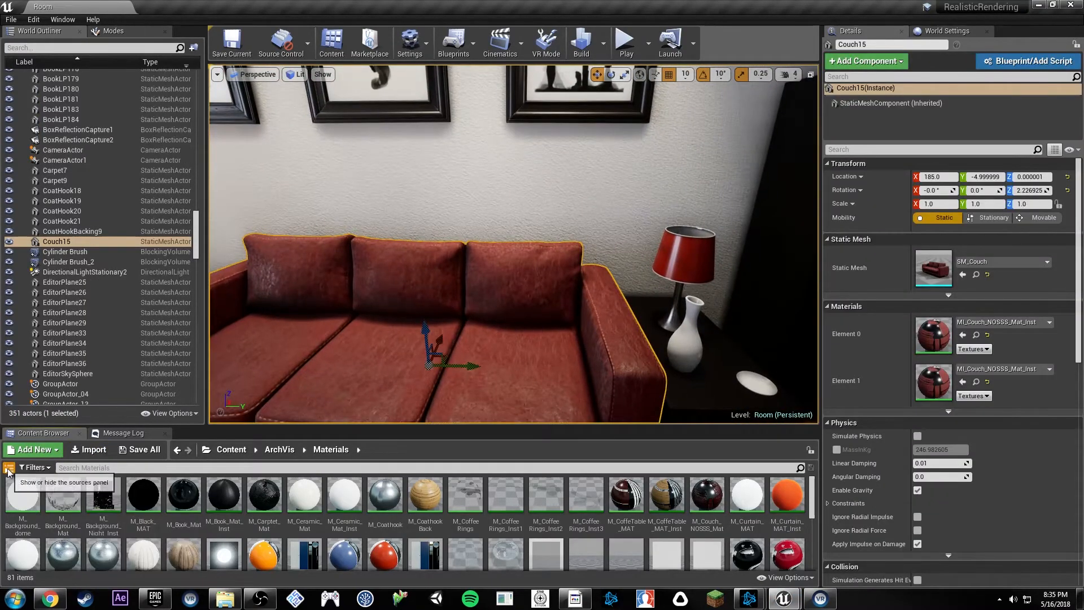
Show the content folder tree, search the whole Content folder for "leather", and select all the matching textures.
click(9, 469)
click(37, 493)
click(35, 483)
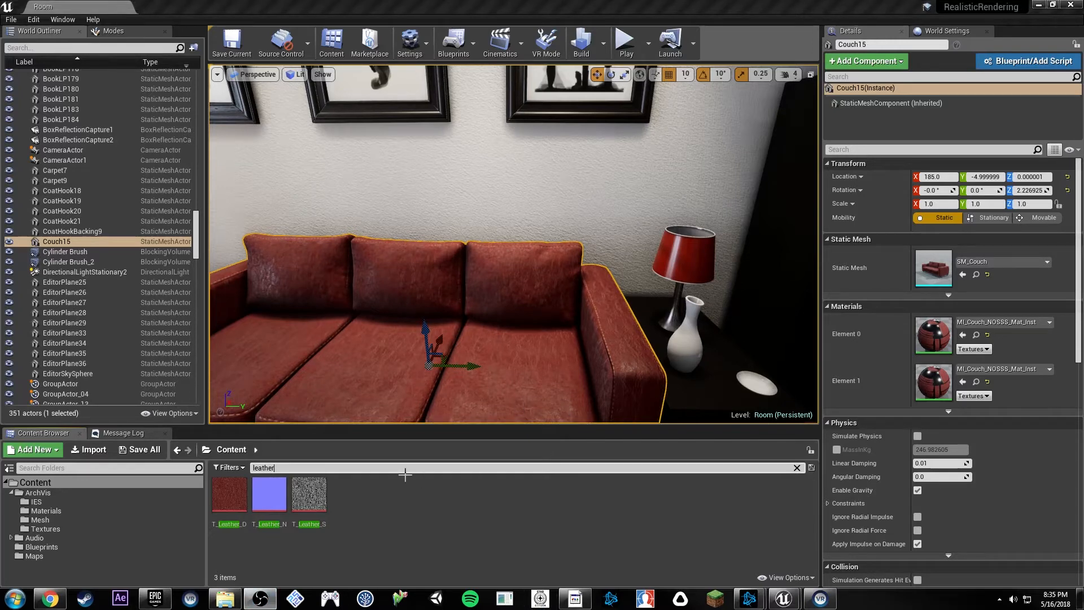
click(229, 492)
key(ctrl+a)
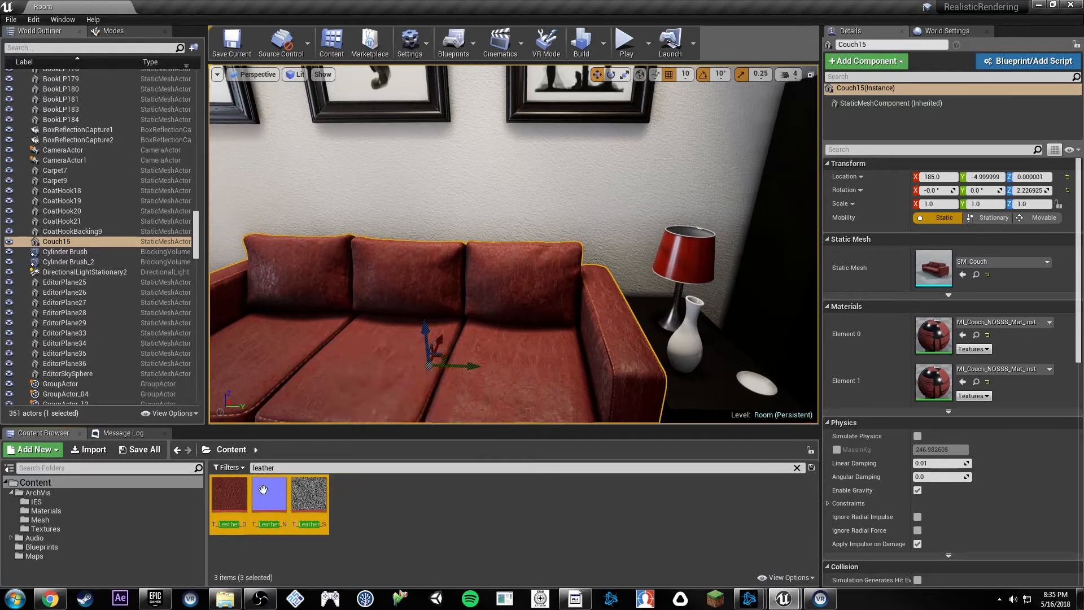
Migrate T_Leather_D, T_Leather_N and T_Leather_S into the Content folder of the Tutorial_1 project.
right_click(229, 491)
mouse_move(282, 358)
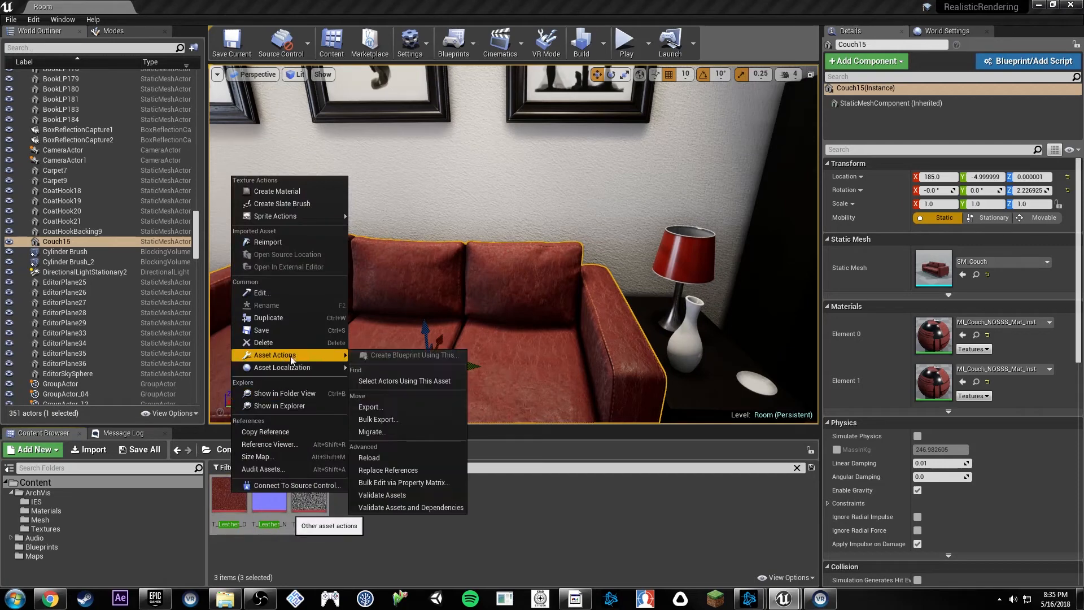
click(409, 431)
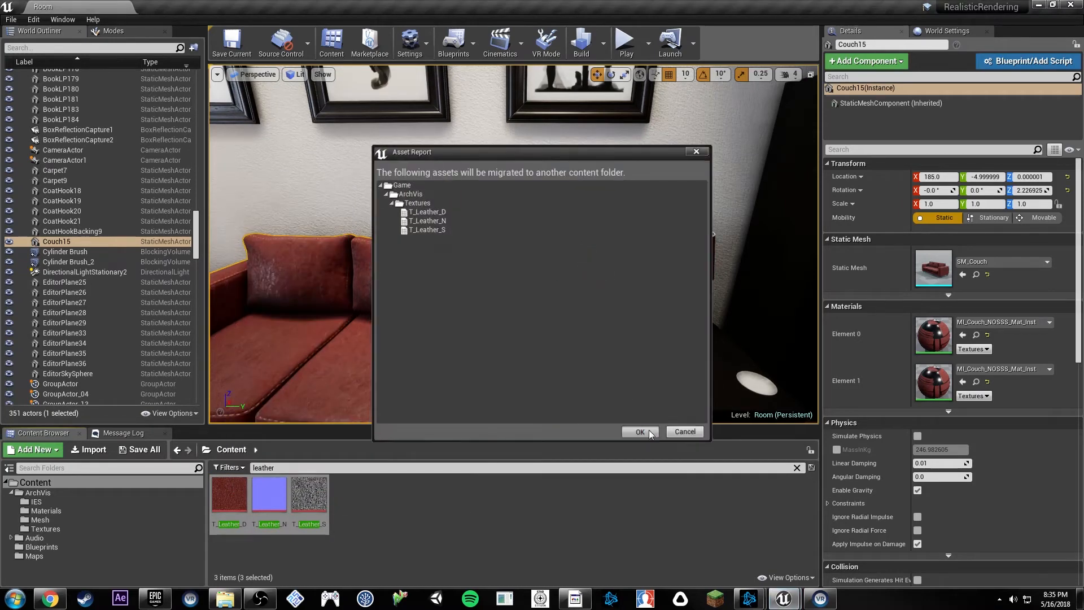
click(649, 429)
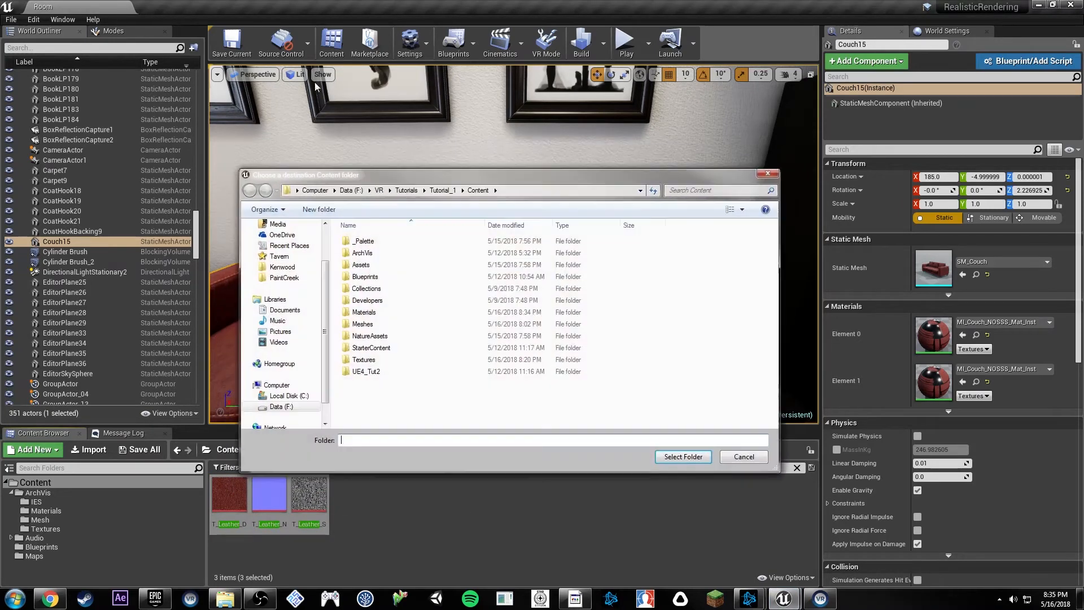
click(683, 457)
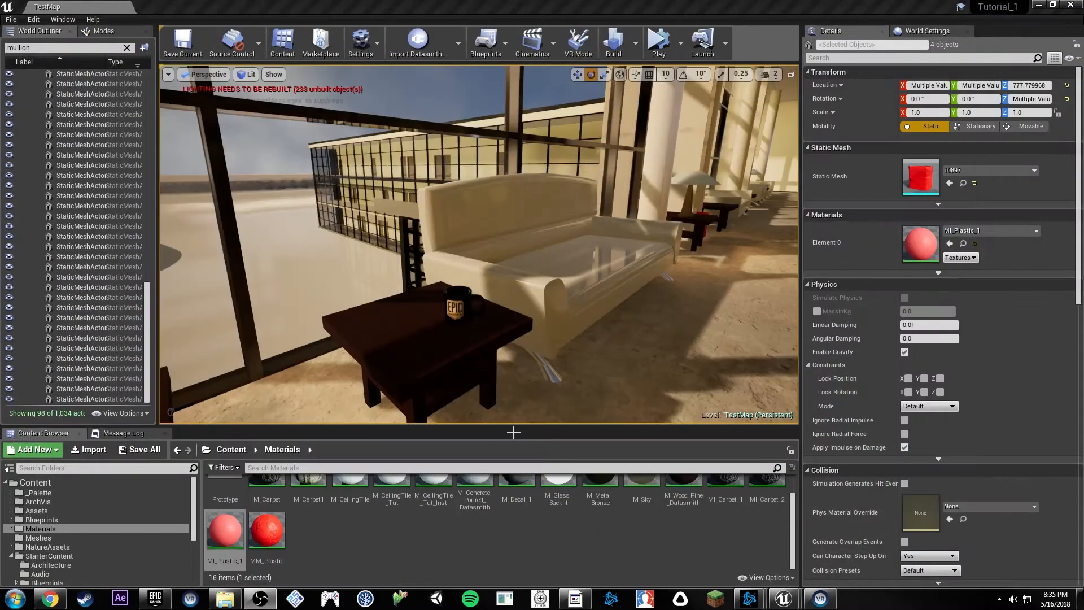
In the Tutorial_1 project, select the armchair beside the lamp table and locate its Element 0 material among the project assets.
right_drag(394, 315, 274, 316)
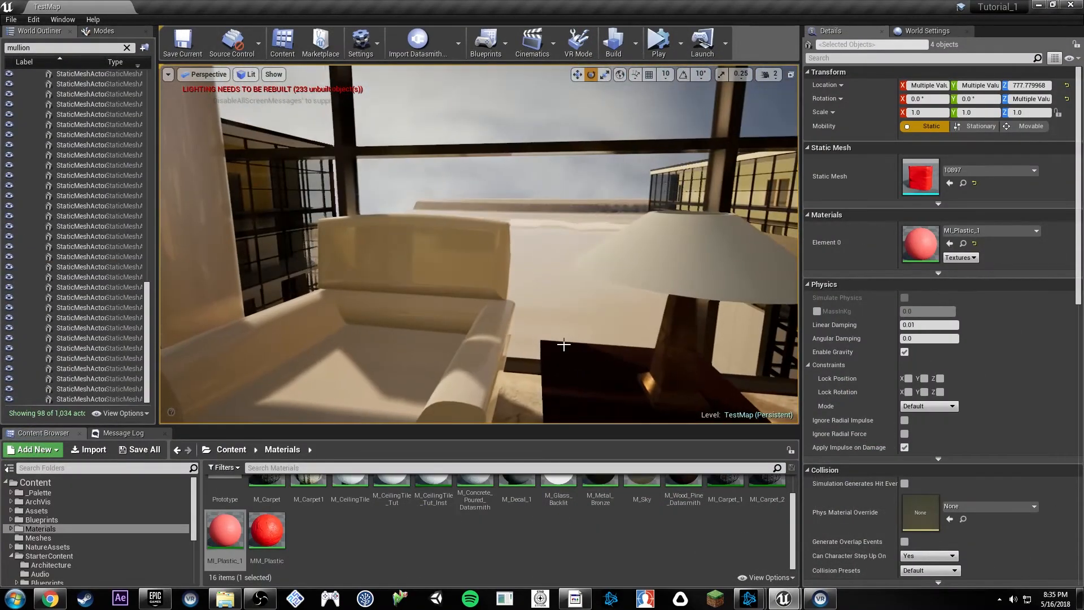
mouse_move(564, 346)
right_down()
mouse_move(480, 345)
mouse_move(559, 343)
right_up()
click(560, 343)
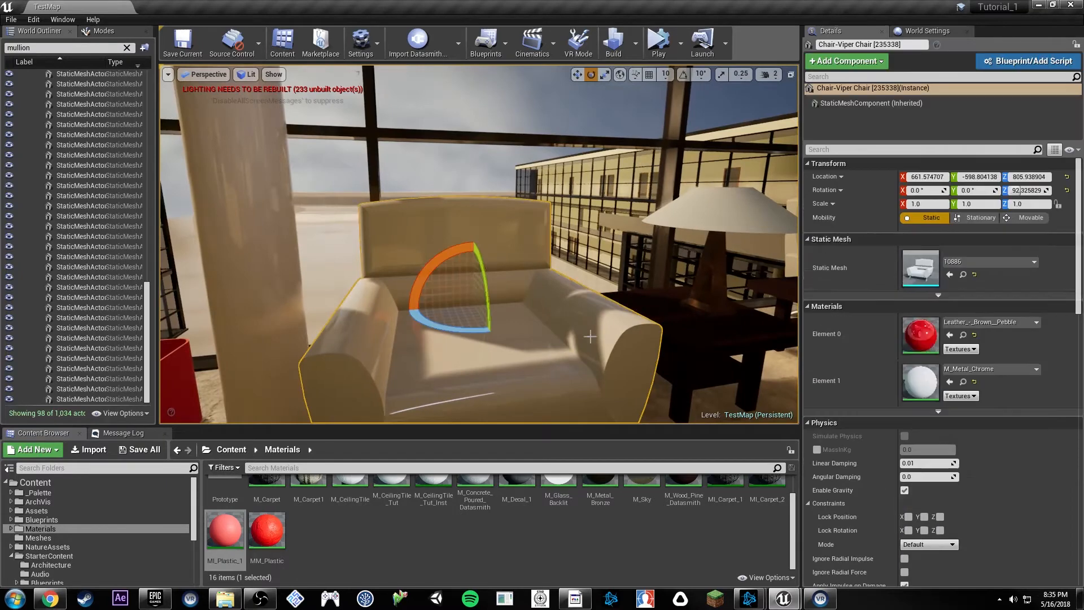
click(963, 335)
Rename the Leather_-_Brown__Pebble material as MM_Leather.
right_click(272, 514)
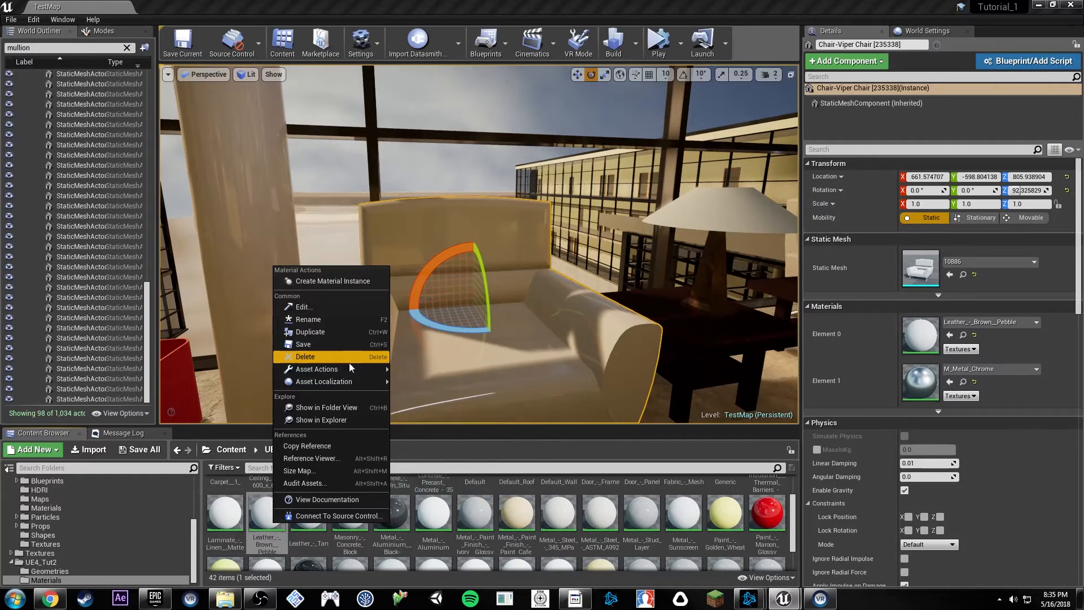
click(309, 539)
click(278, 523)
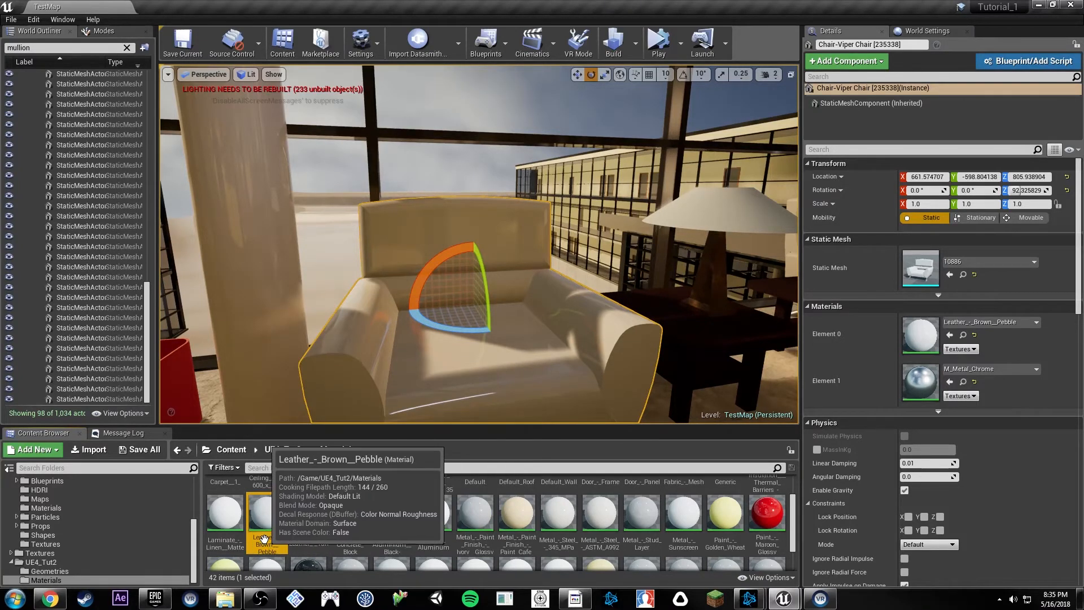
click(264, 539)
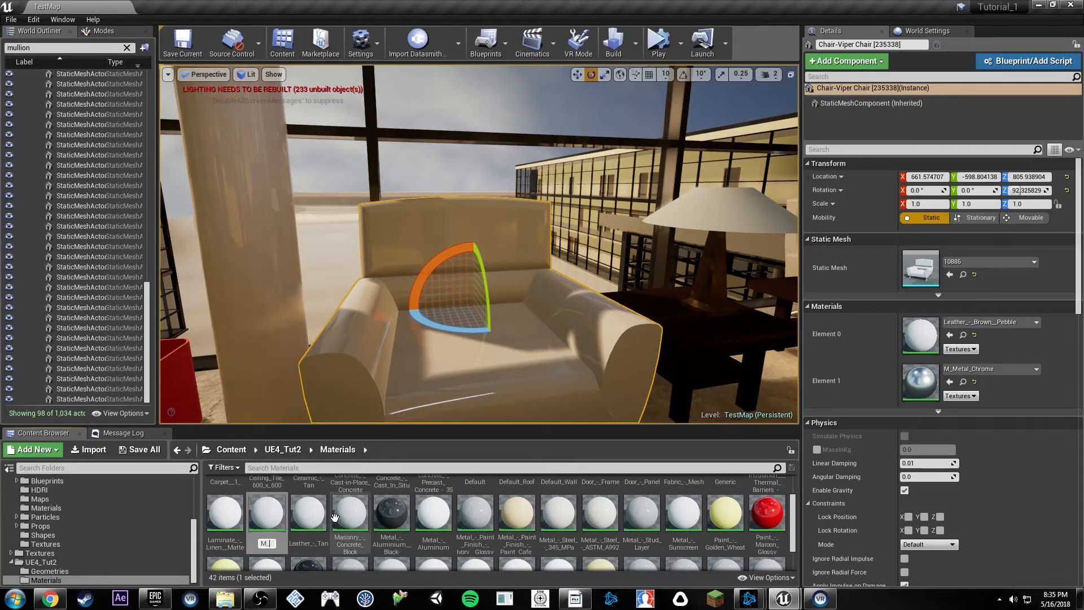
text(MM_Leather)
key(Return)
Move MM_Leather into the main Materials folder and open that folder.
scroll(154, 508, up, 5)
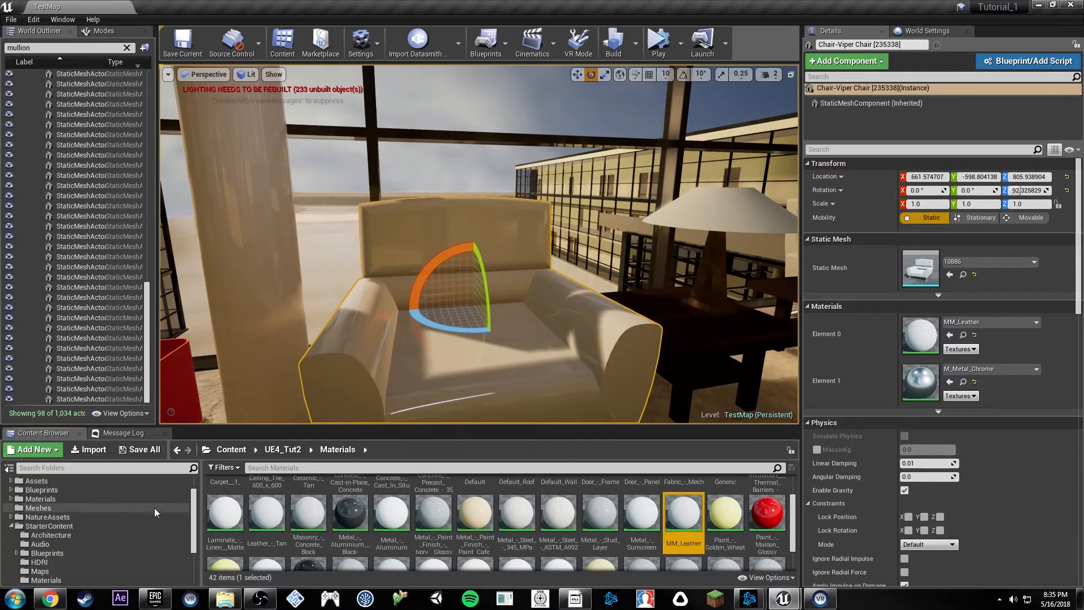
drag(686, 522, 61, 529)
click(102, 557)
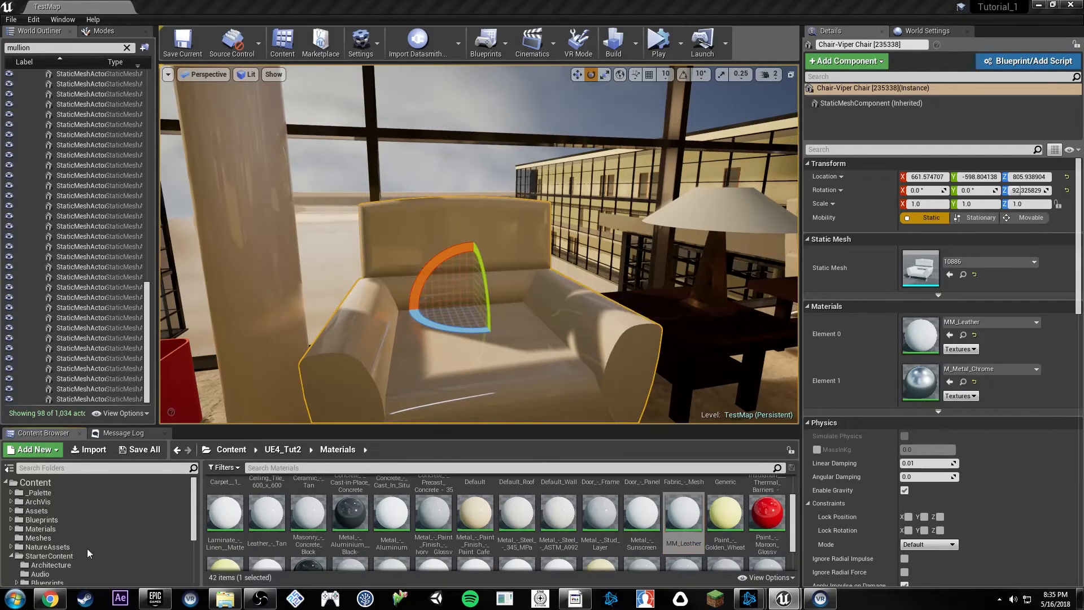
click(55, 530)
Duplicate MM_Leather and name the copy MI_Leather_1.
click(275, 536)
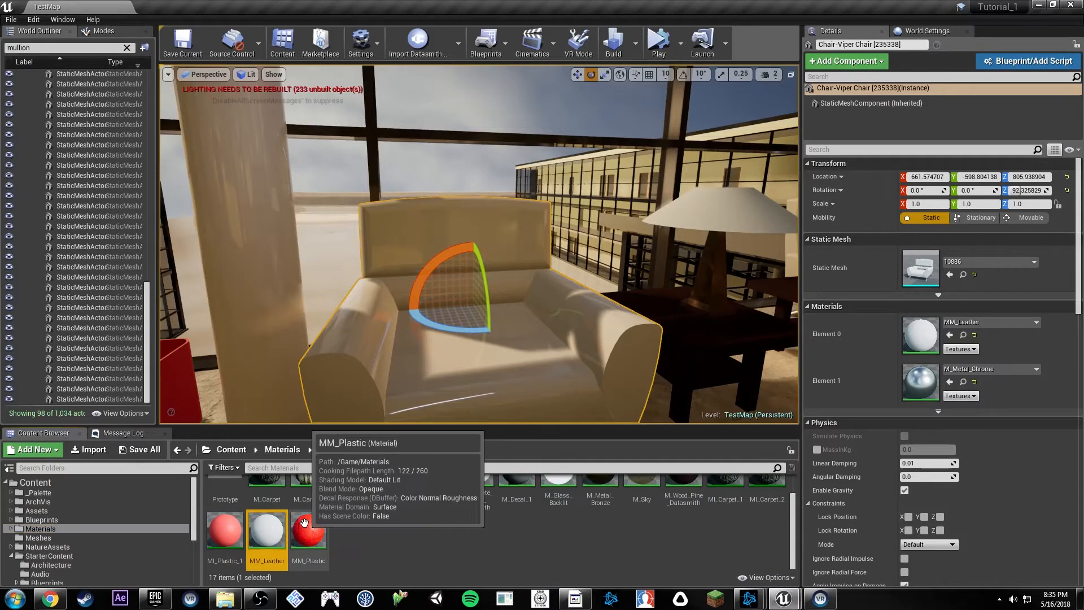
key(ctrl+w)
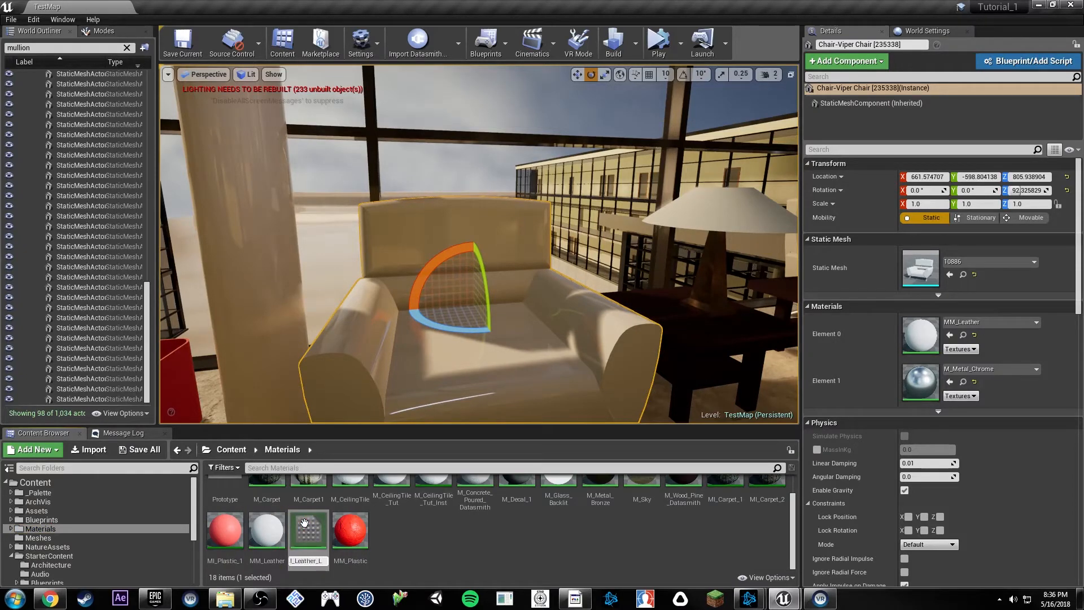
key(Return)
Add the other matching armchairs along the windows to the selection and assign MI_Leather_1 to their material Element 0.
right_drag(362, 339, 328, 328)
key(d)
right_drag(468, 393, 305, 384)
key(w)
ctrl+click(471, 327)
right_drag(472, 327, 293, 327)
key(w)
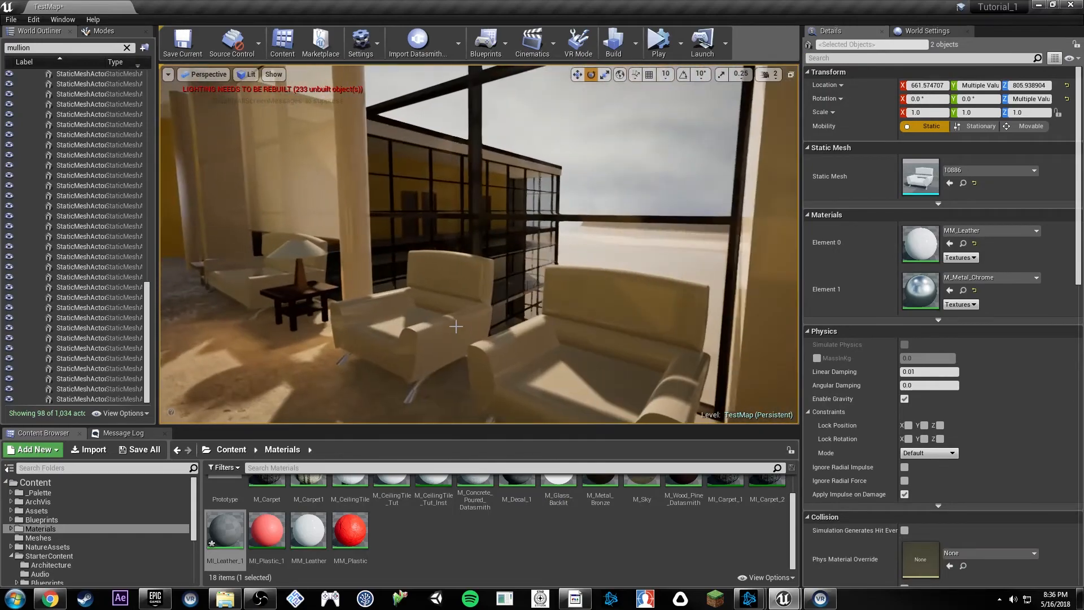
ctrl+click(453, 325)
ctrl+click(628, 363)
mouse_move(628, 363)
right_down()
mouse_move(864, 345)
mouse_move(644, 353)
right_up()
key(w)
ctrl+click(403, 341)
ctrl+click(576, 310)
ctrl+click(646, 290)
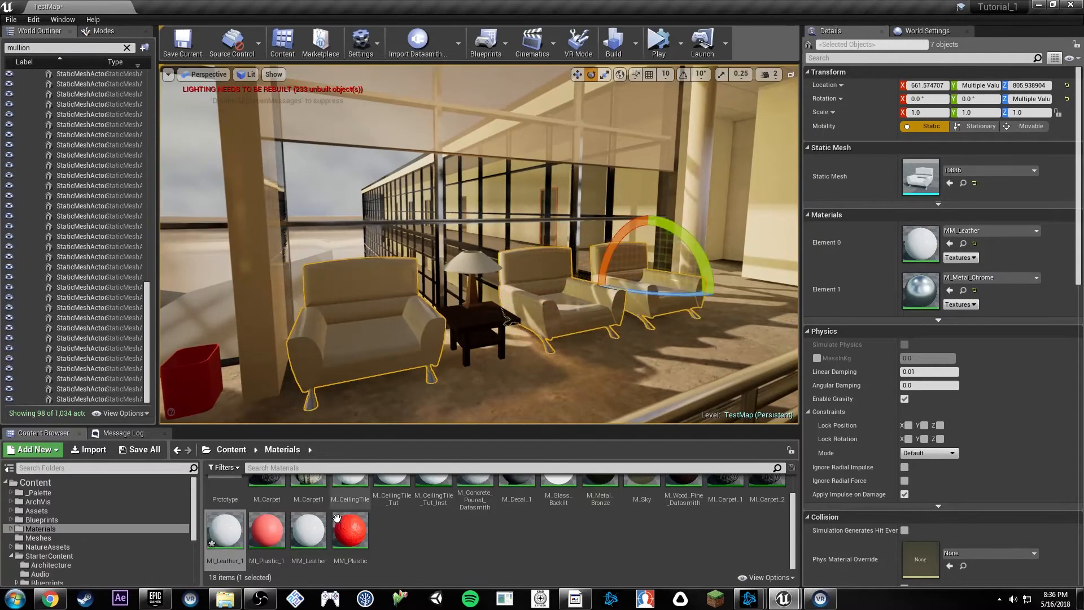
drag(233, 543, 956, 232)
right_drag(734, 263, 565, 251)
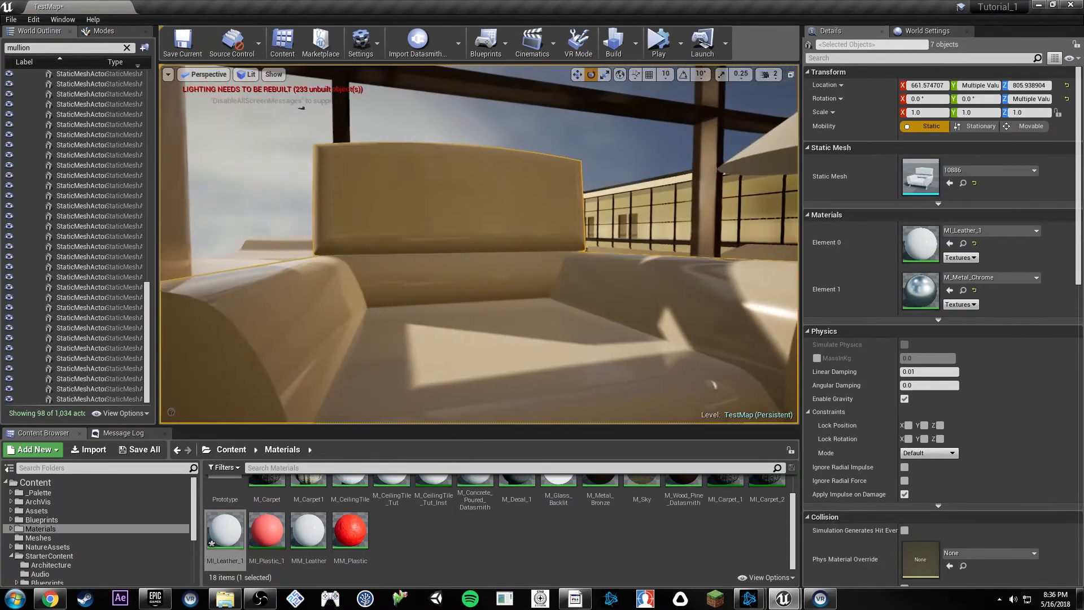
Open MI_Leather_1 for editing and delete all nodes feeding its main material node.
double_click(225, 531)
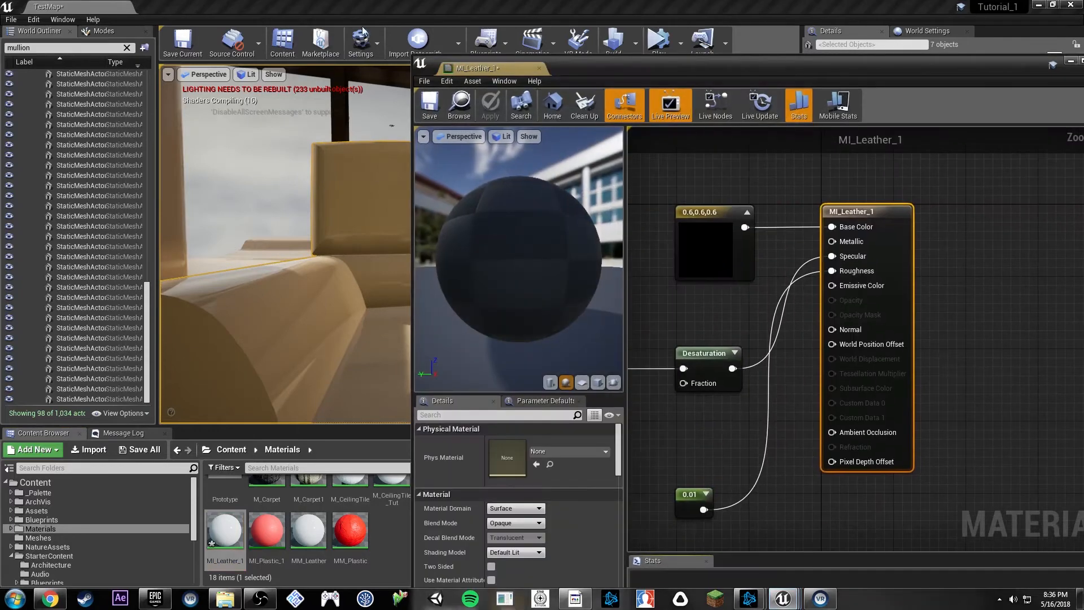
right_drag(702, 208, 894, 224)
drag(768, 198, 903, 520)
key(Delete)
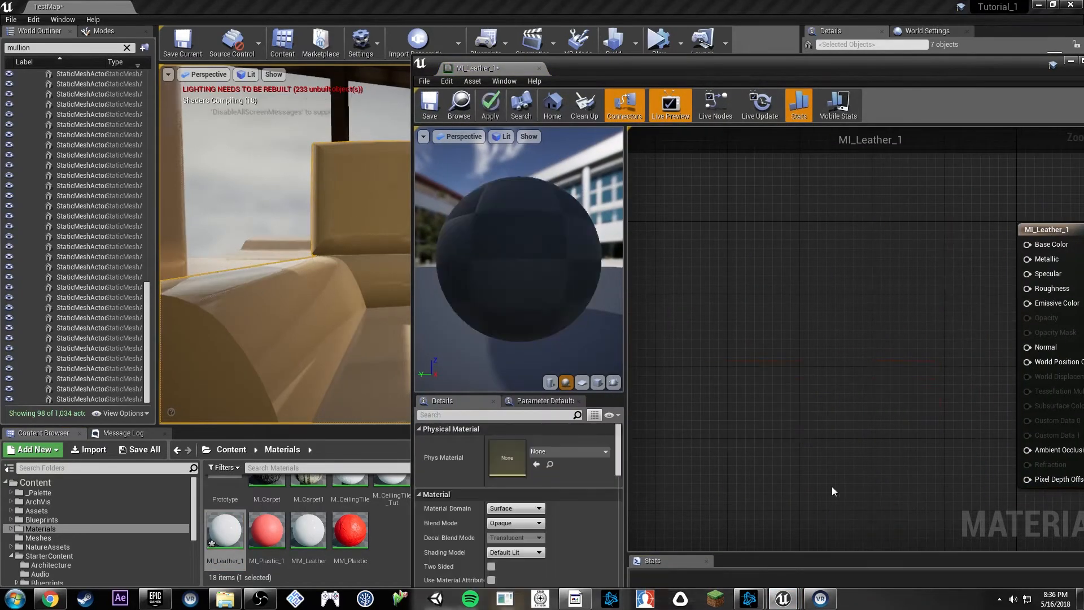
Search the whole Content folder for "leather" and move T_Leather_D, T_Leather_N and T_Leather_S into the Textures folder.
click(35, 483)
click(287, 469)
text(leat)
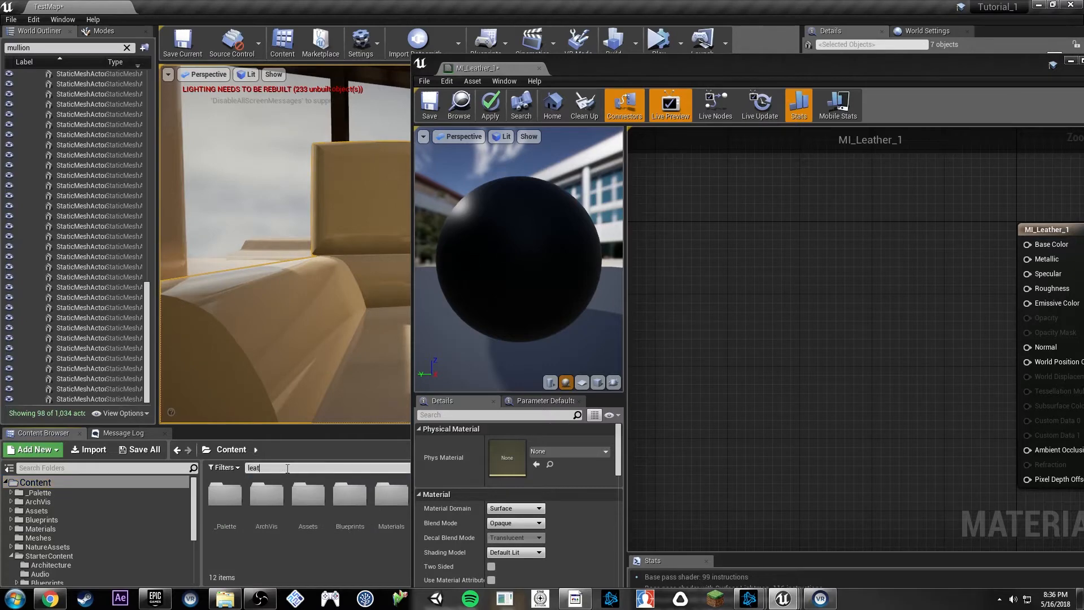
text(her)
click(354, 501)
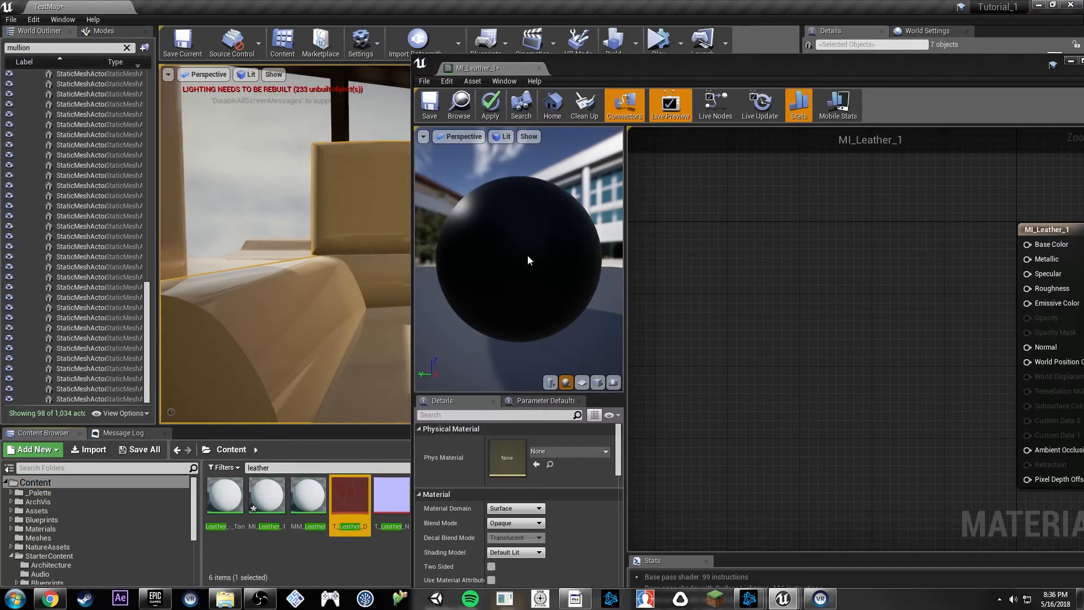
drag(611, 71, 724, 66)
ctrl+click(391, 495)
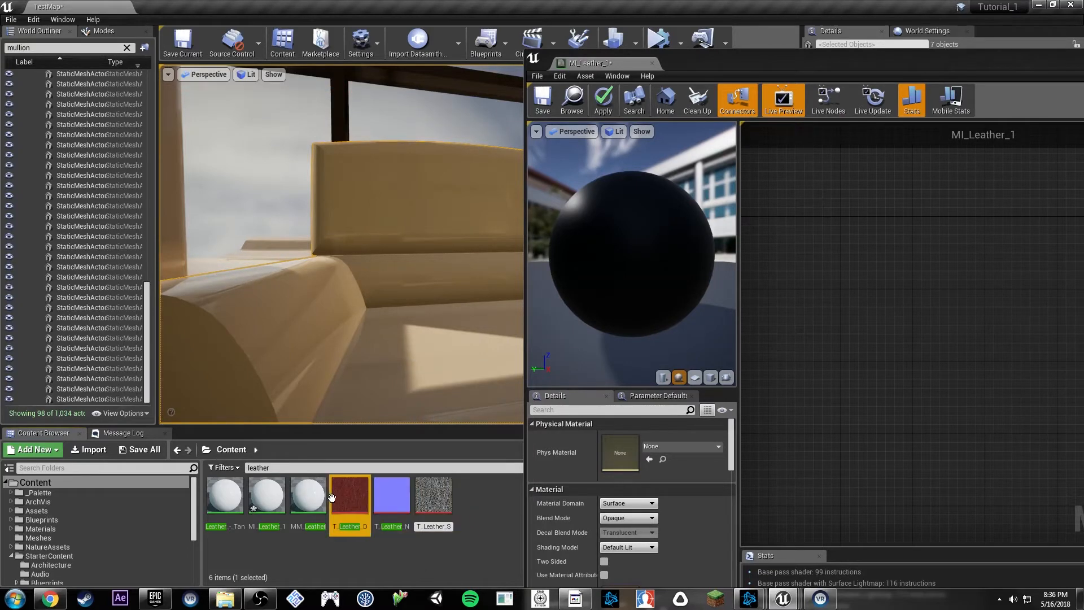
ctrl+click(432, 502)
scroll(120, 520, down, 4)
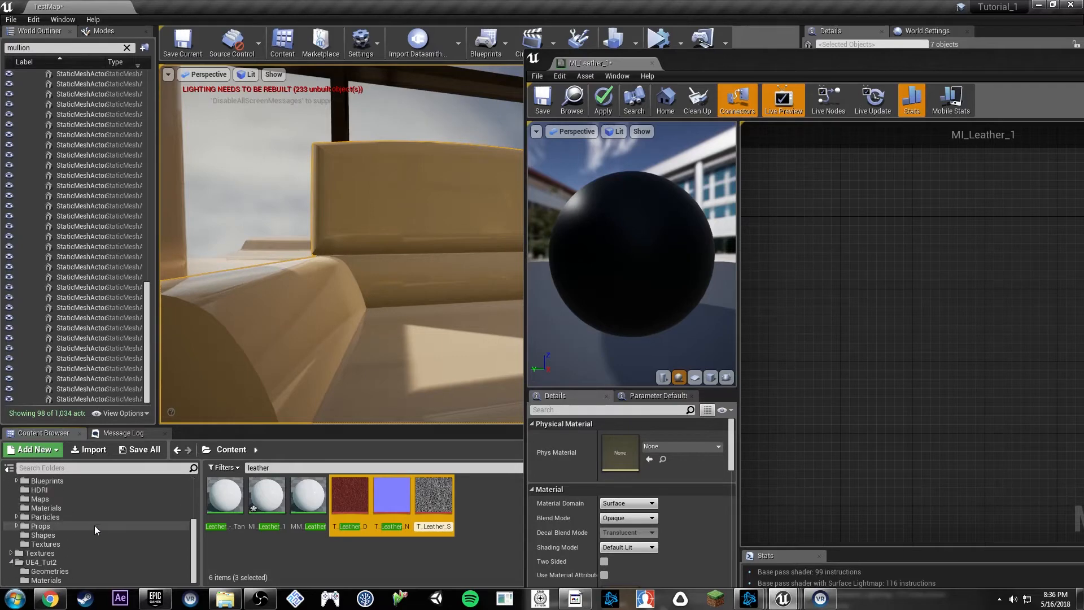
drag(349, 495, 79, 553)
click(113, 550)
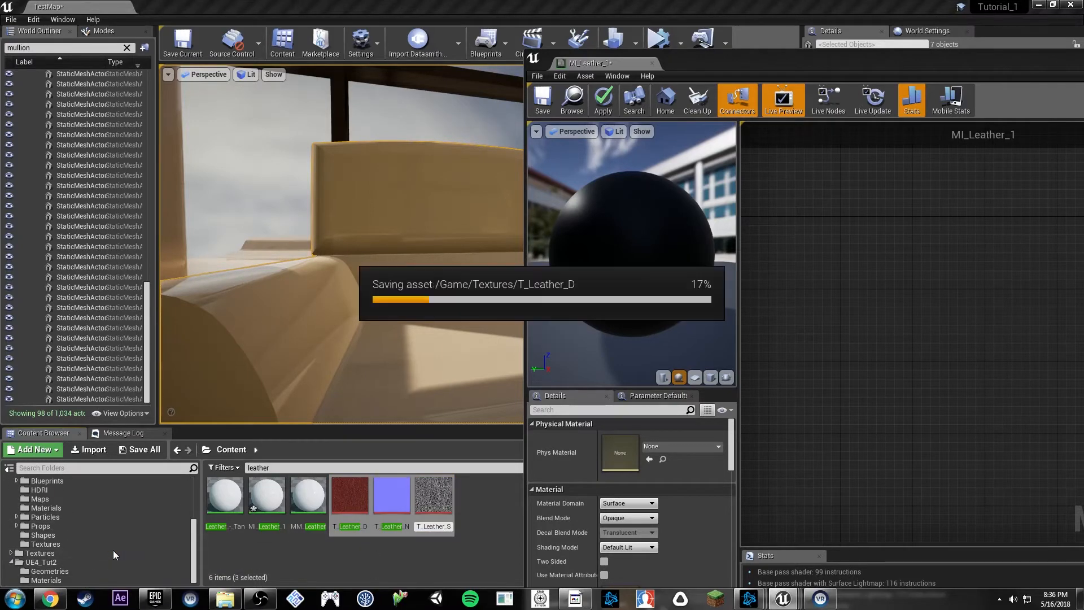
Add T_Leather_D, T_Leather_N and T_Leather_S to the MI_Leather_1 graph as texture samples and save everything.
click(364, 498)
ctrl+click(392, 497)
ctrl+click(425, 492)
drag(425, 496, 875, 253)
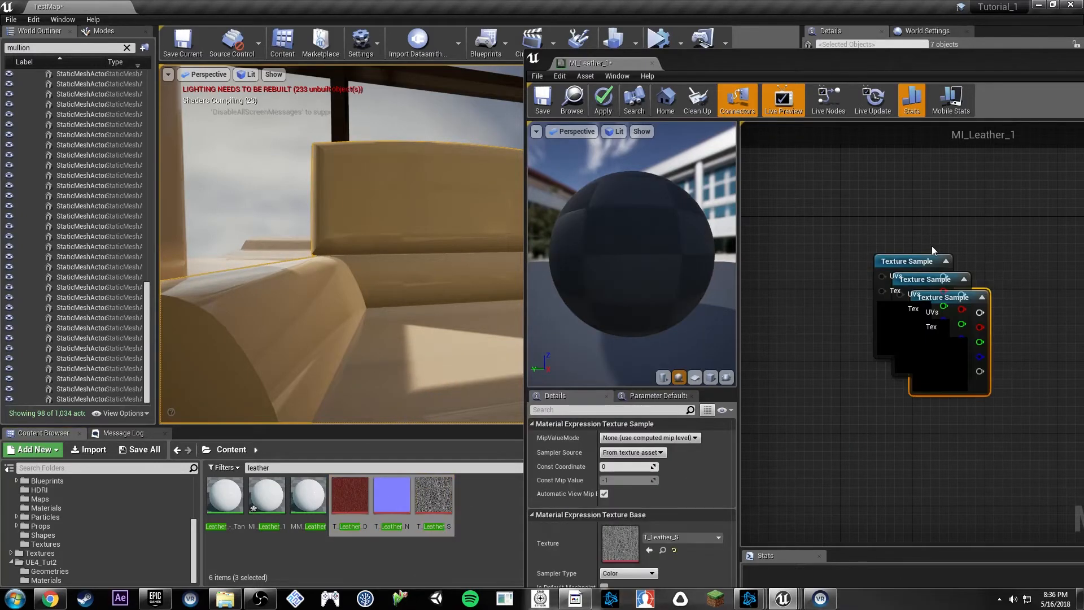
click(11, 19)
click(31, 111)
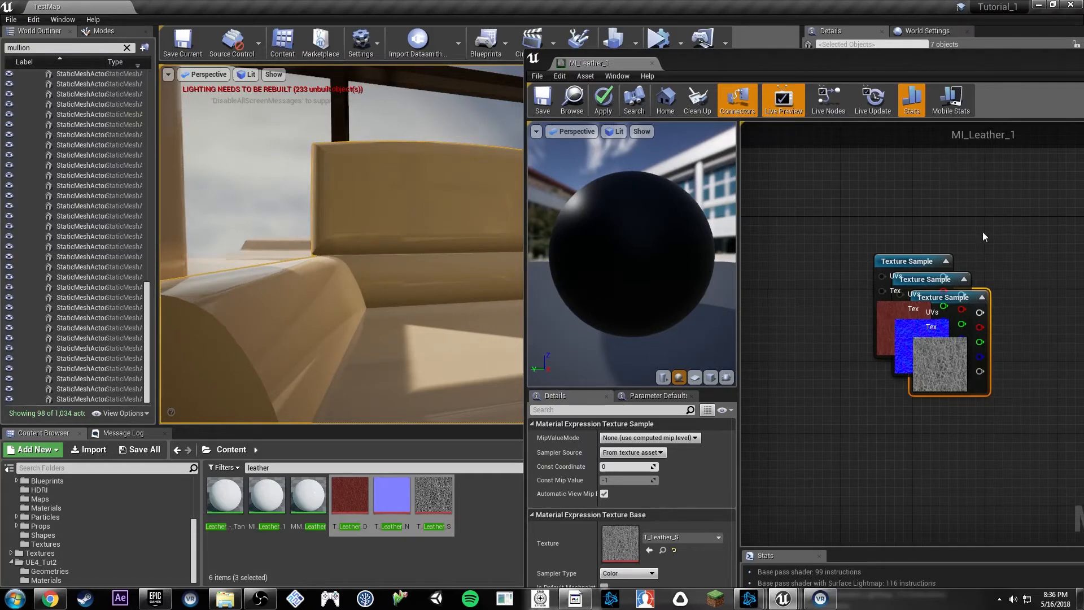
Spread the overlapping texture sample nodes apart and reposition the material editor so the main material node is in view.
right_drag(983, 232, 908, 221)
click(876, 390)
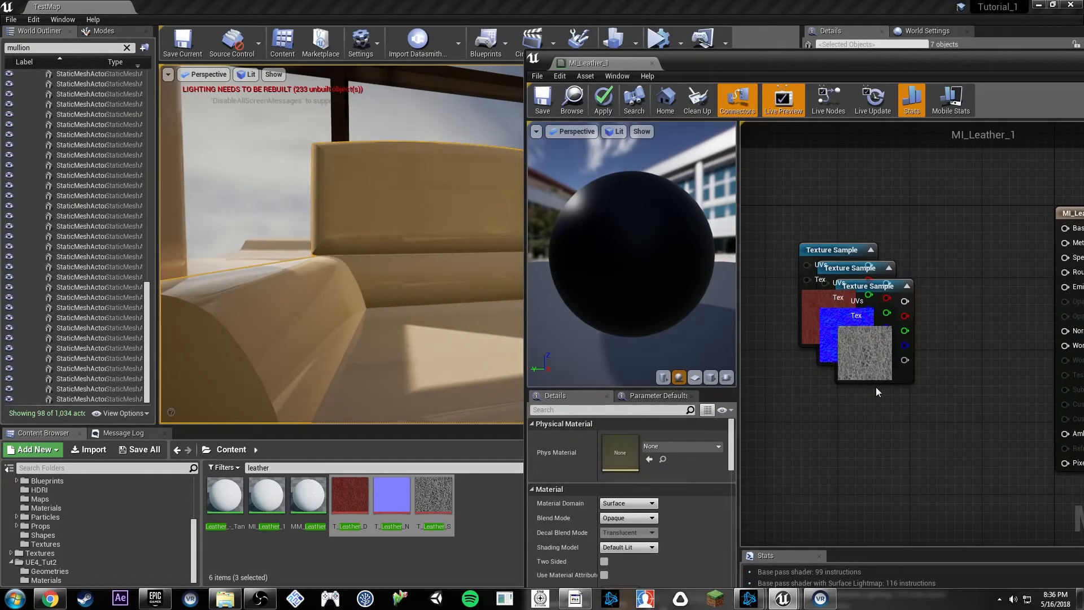
drag(875, 373, 897, 454)
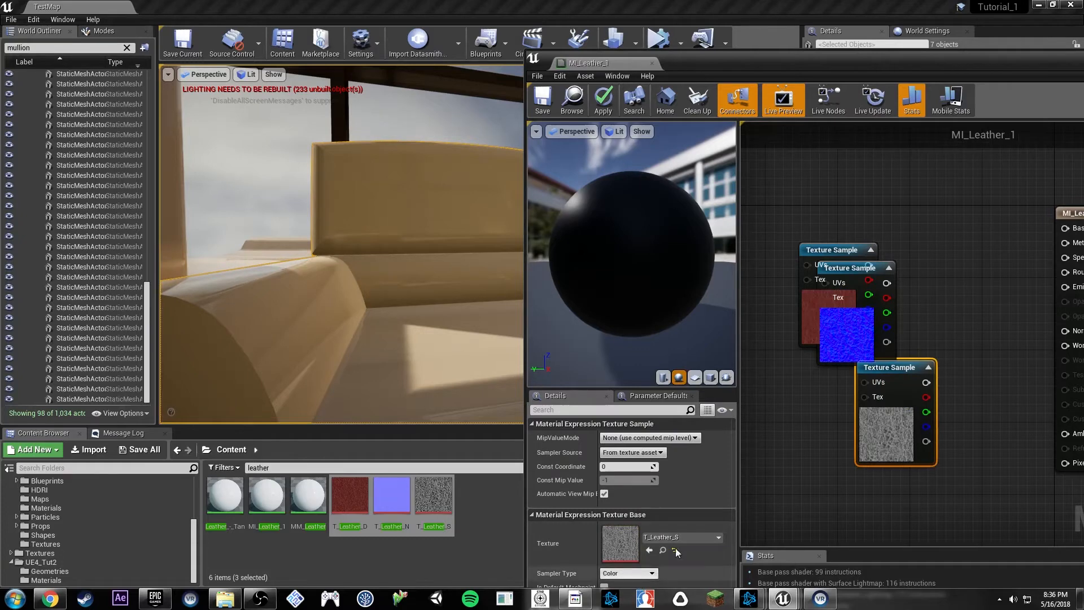
drag(881, 339, 839, 429)
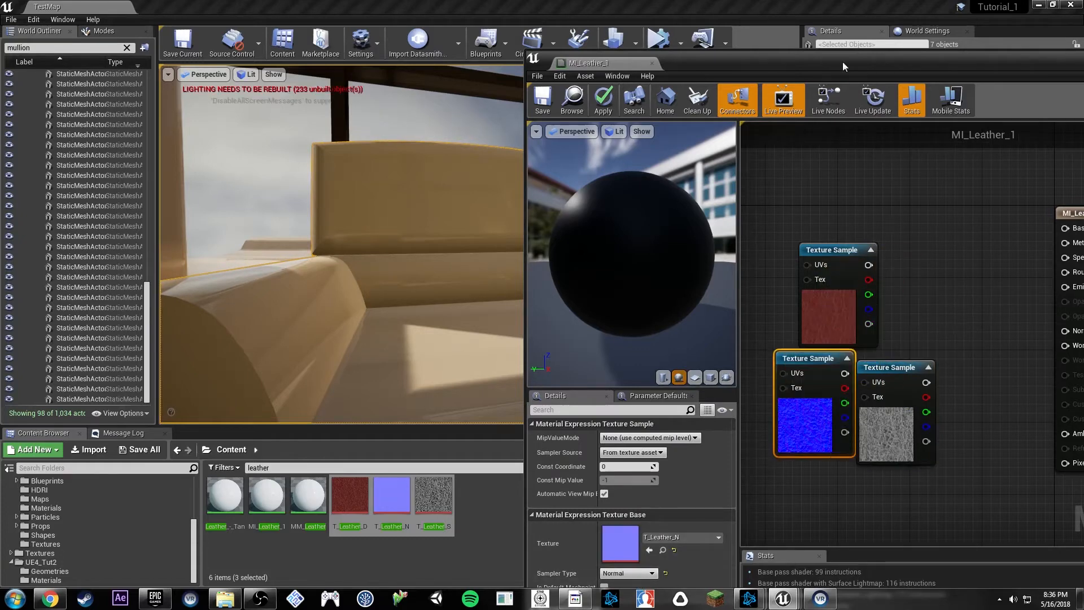
drag(842, 67, 742, 56)
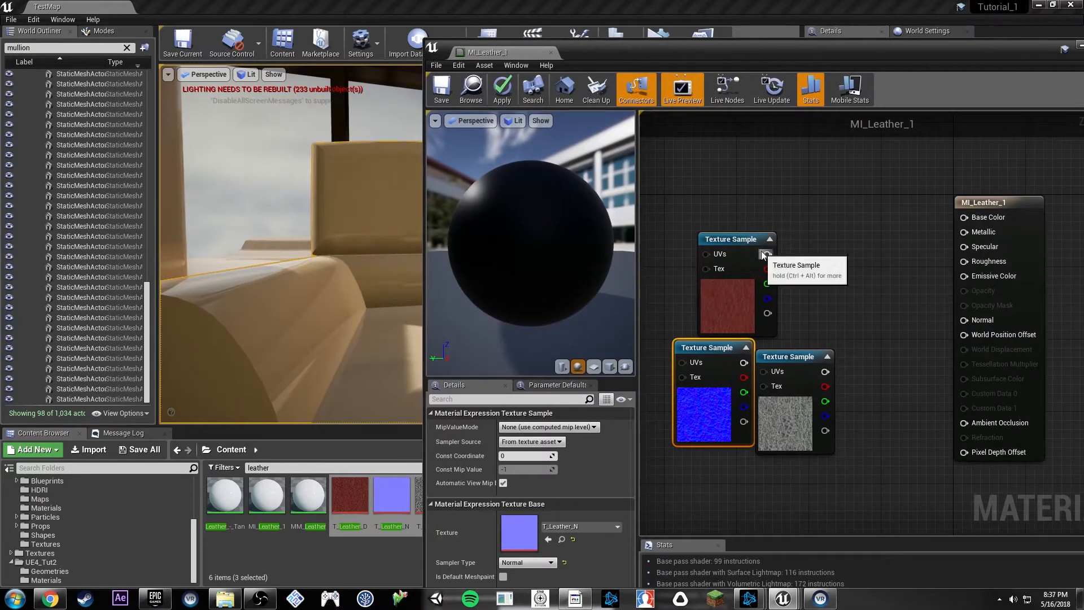
Connect T_Leather_D to Base Color, T_Leather_S to Specular and T_Leather_N to Normal, spacing out the sample nodes.
drag(766, 254, 977, 221)
drag(774, 308, 751, 235)
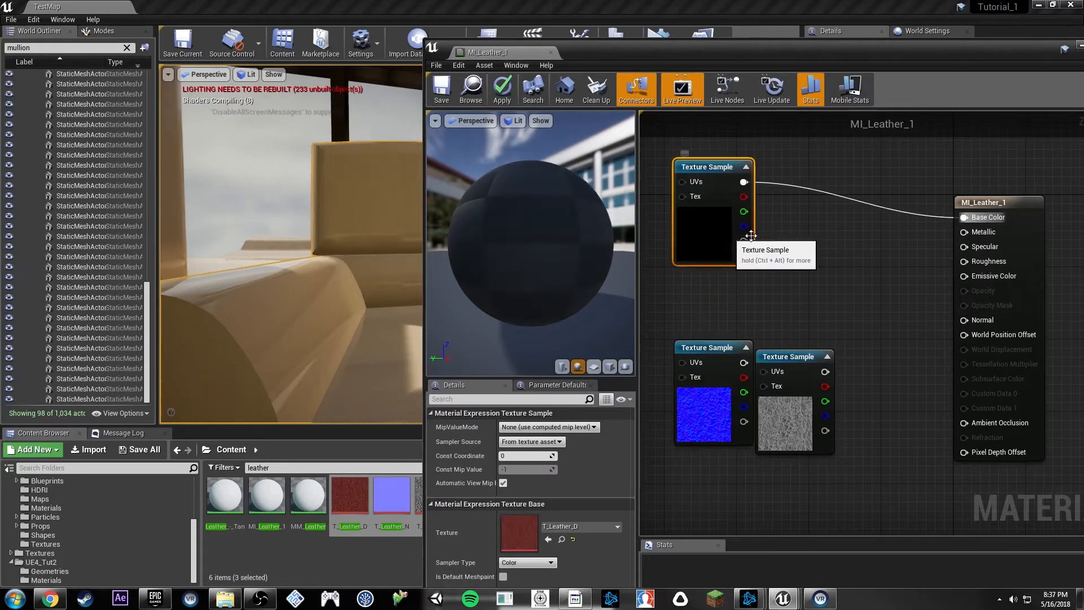
right_drag(797, 300, 827, 282)
drag(833, 388, 994, 230)
drag(749, 378, 993, 303)
Add a TextureCoordinate node in the empty graph area before the texture samples.
right_drag(775, 236, 985, 260)
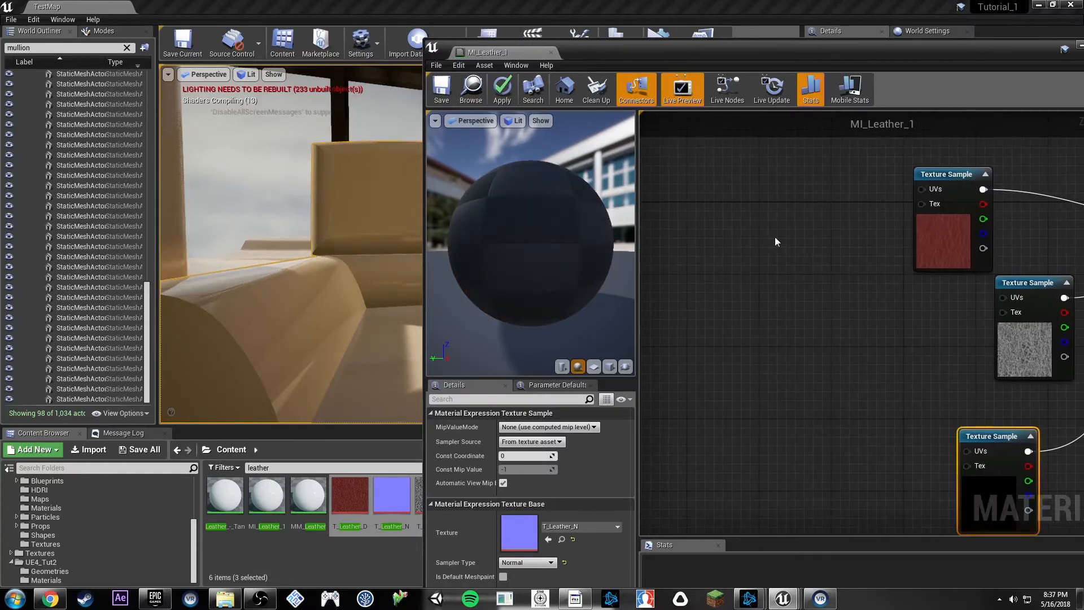
right_click(709, 199)
text(texture coor)
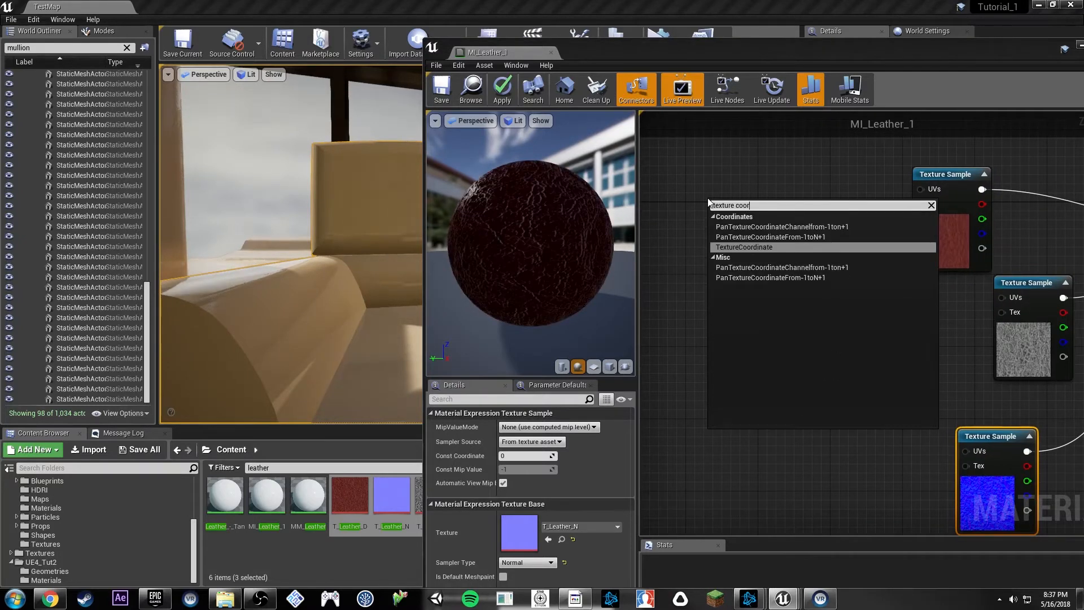
key(Return)
Feed the texture coordinate into input A of a new Multiply node and connect its output to all three texture samples' UVs.
drag(735, 221, 758, 254)
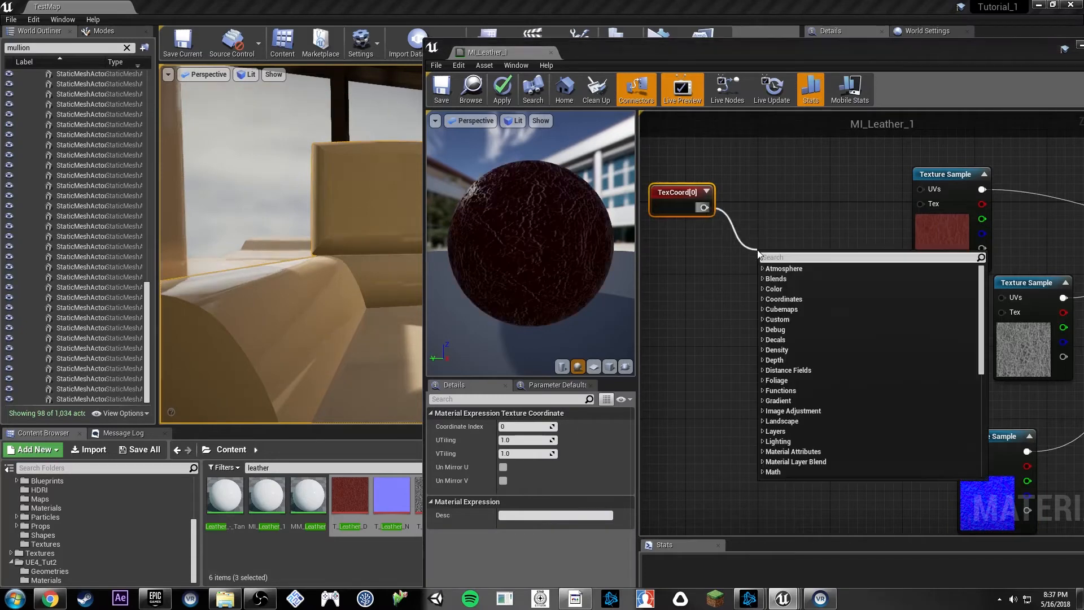
text(mult)
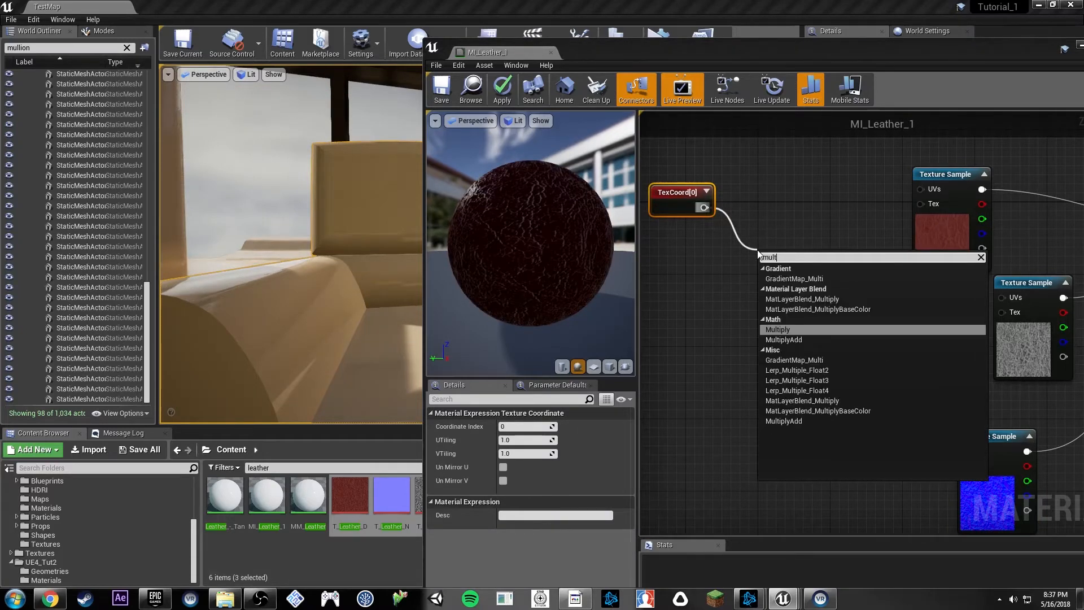
key(Return)
drag(811, 273, 921, 189)
drag(1001, 298, 966, 452)
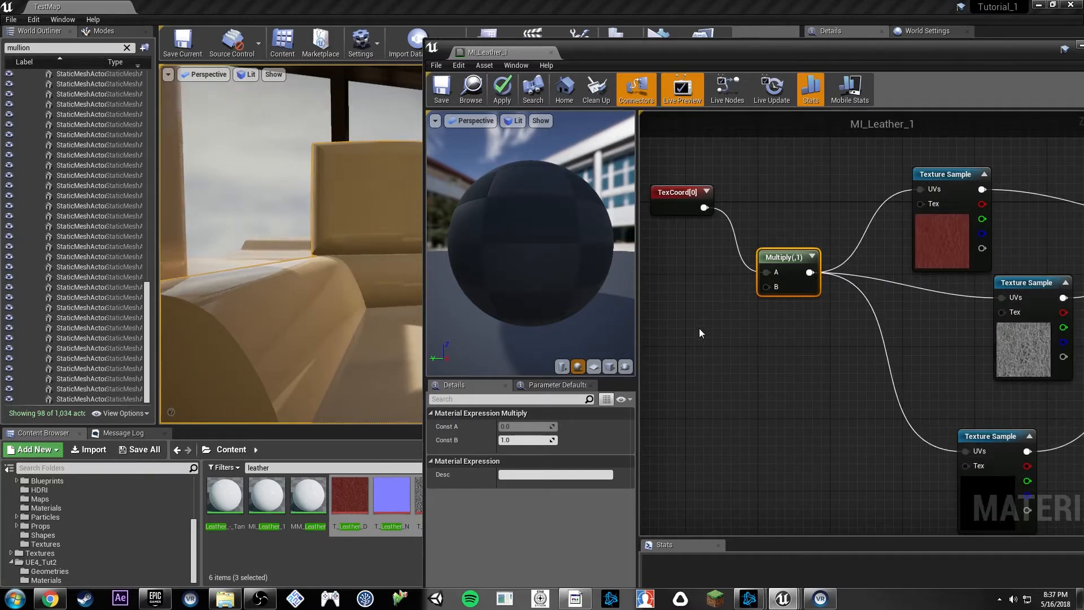
Add a scalar parameter named Texture Scale with a default value of 1.0 and connect it to the Multiply node's B input.
click(662, 319)
text(Texture)
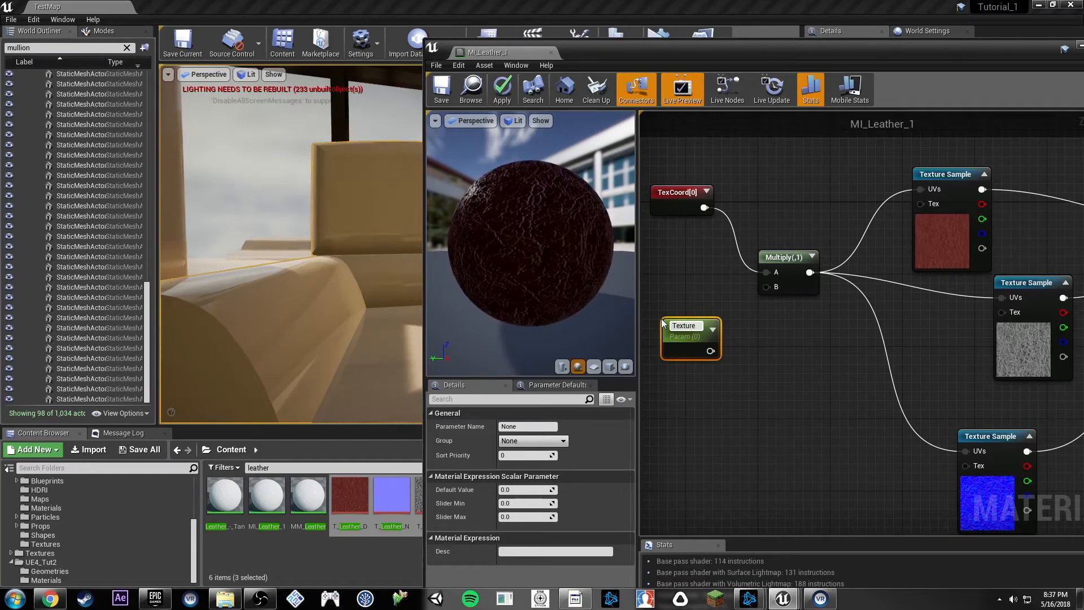
text( Scale)
key(Return)
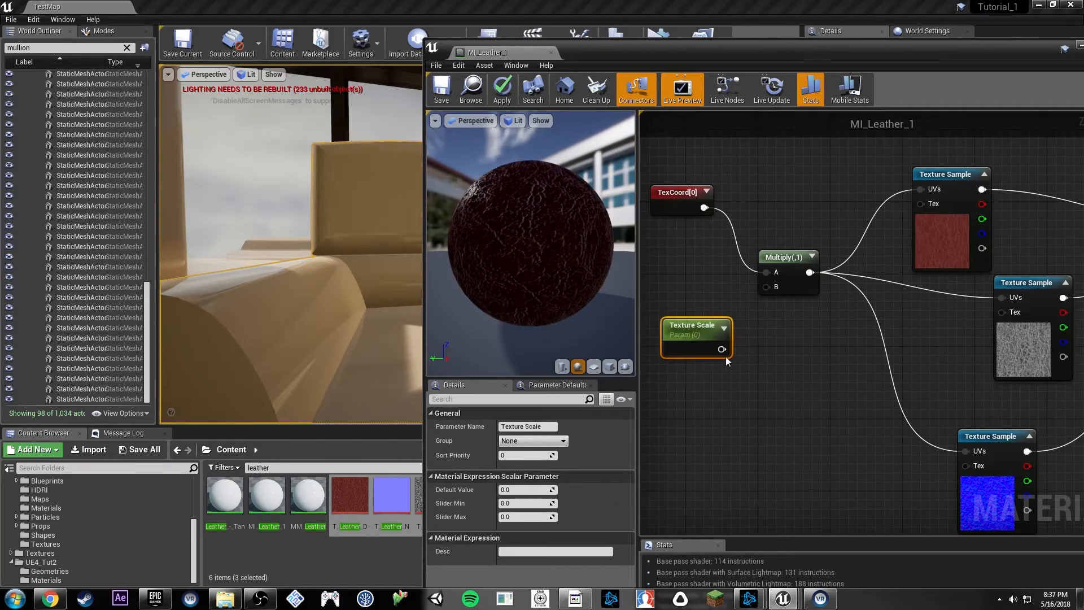
click(531, 490)
drag(720, 351, 741, 328)
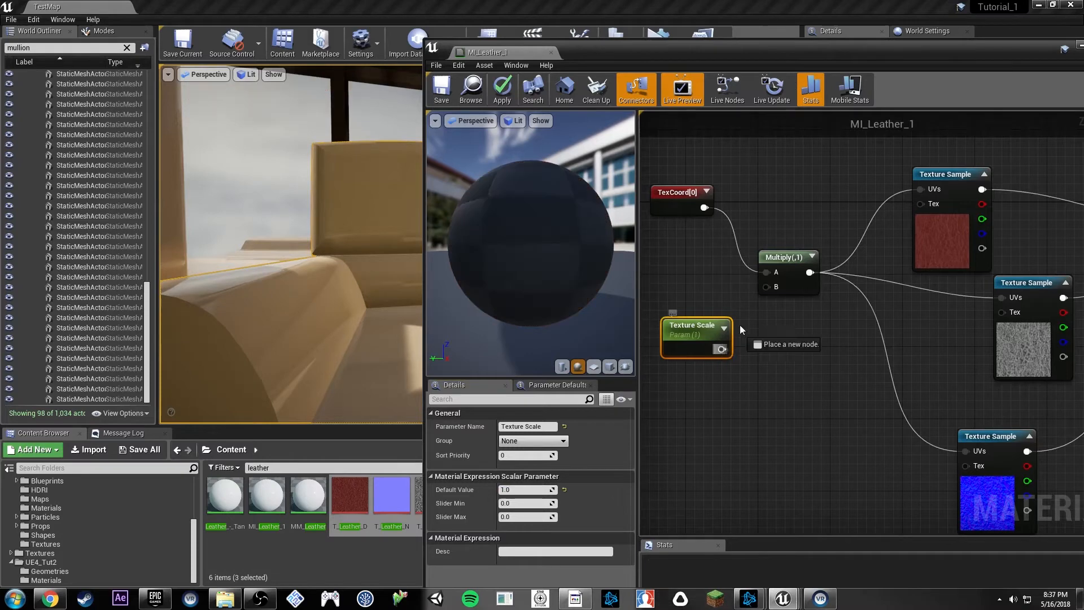
drag(764, 284, 766, 287)
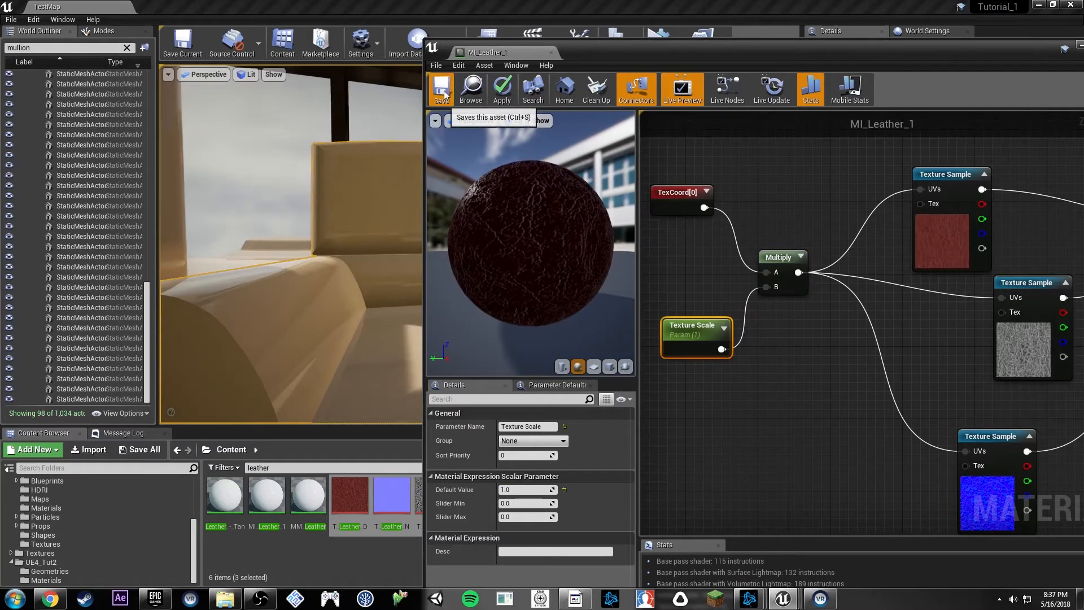
Save MI_Leather_1 and move its editor aside to inspect the leather on the armchair in the level.
key(ctrl+s)
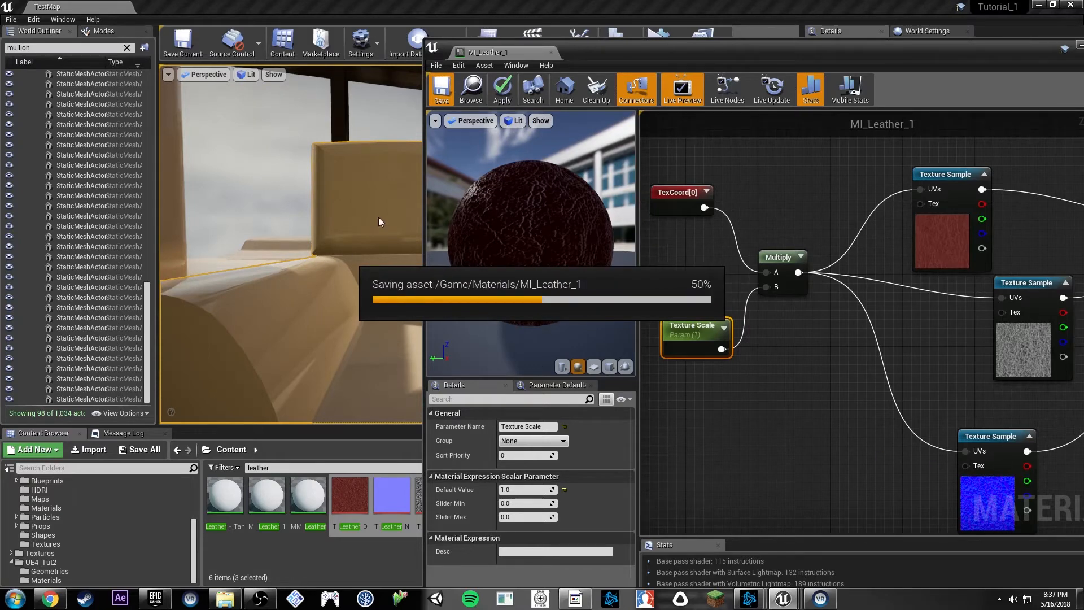
drag(682, 49, 854, 42)
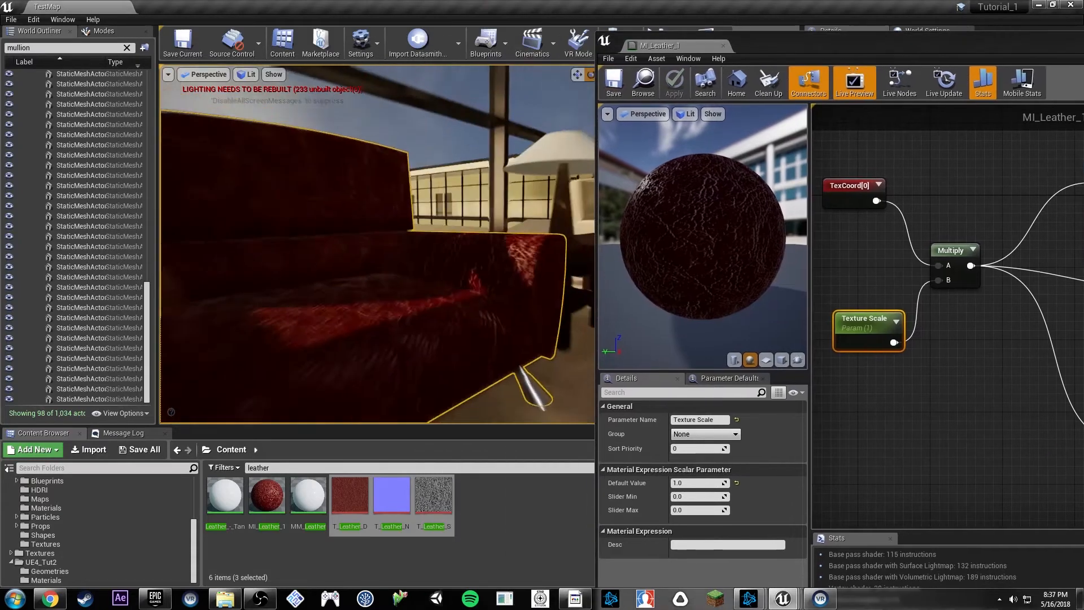
scroll(356, 254, up, 10)
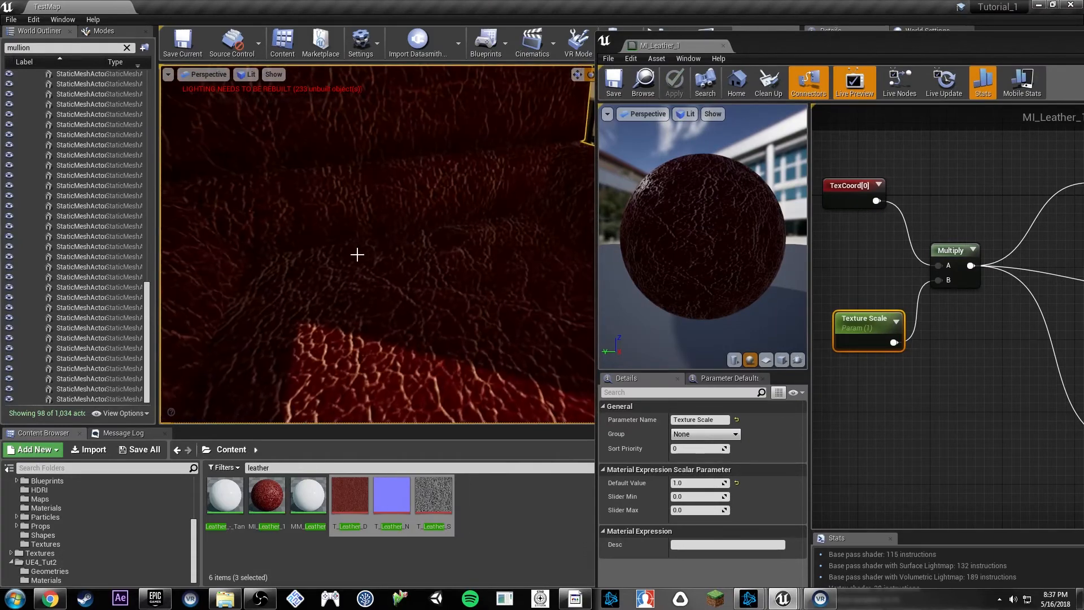
scroll(473, 242, down, 4)
right_drag(473, 243, 480, 212)
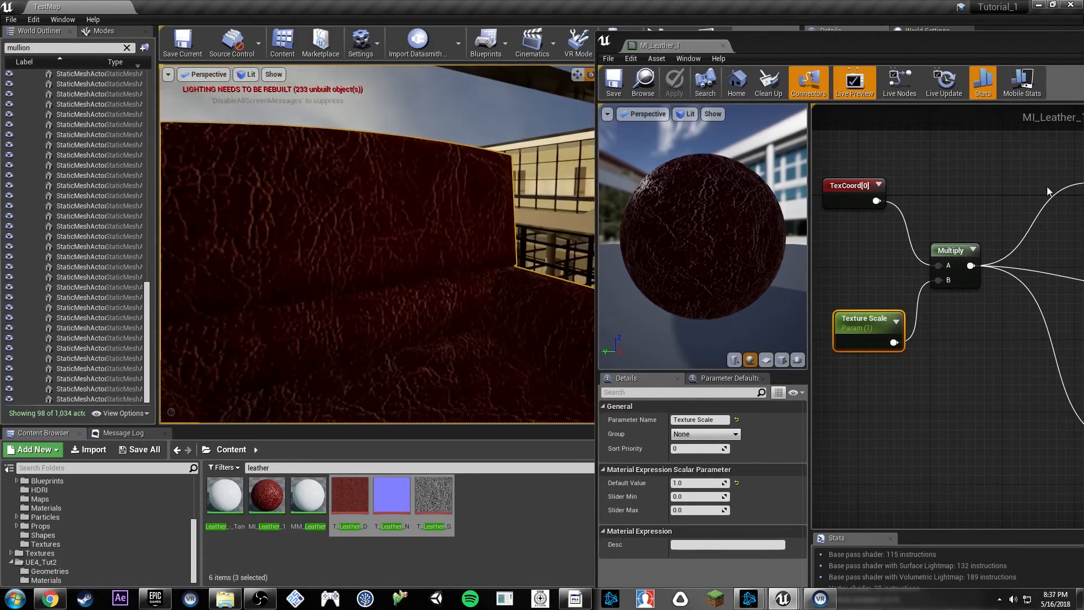
right_drag(1024, 204, 916, 204)
right_drag(987, 283, 894, 292)
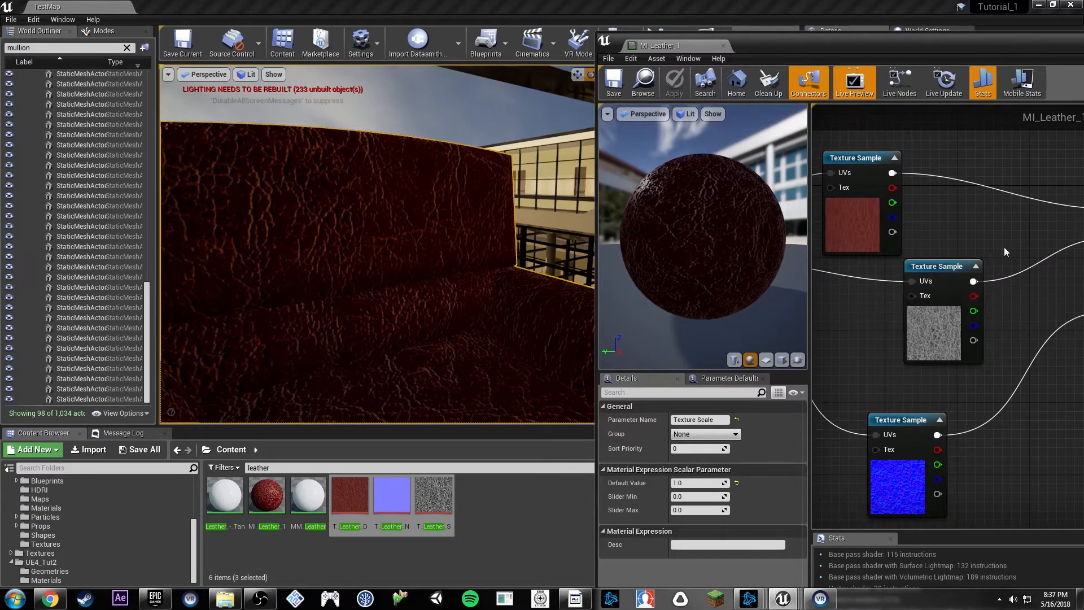
right_drag(1004, 251, 963, 246)
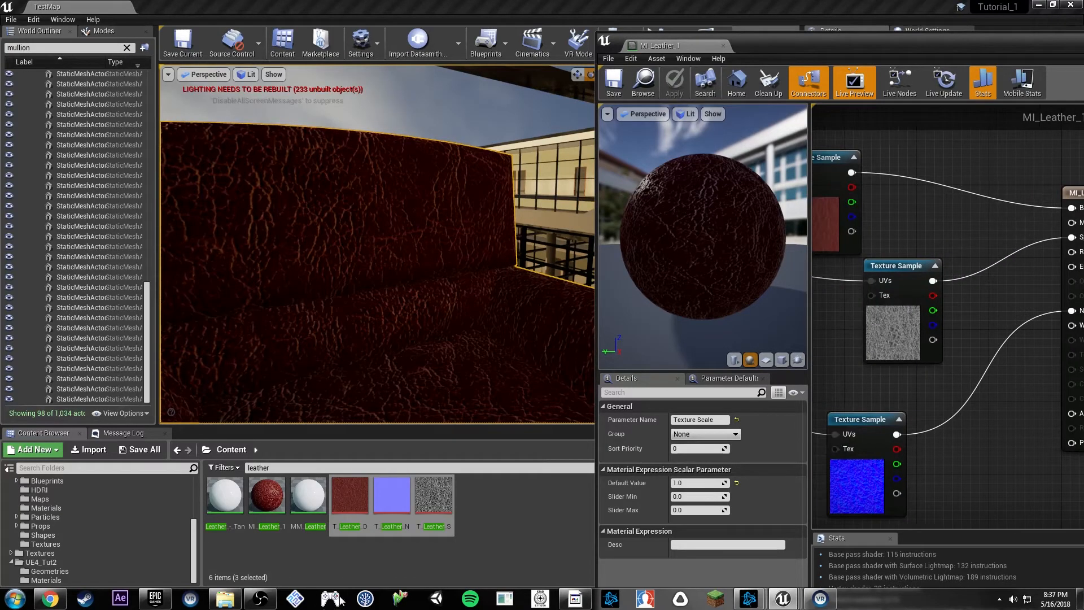
Switch to the RealisticRendering editor and open Couch15's Element 0 material instance, MI_Couch_NOSSS_Mat_Inst.
mouse_move(782, 598)
click(782, 534)
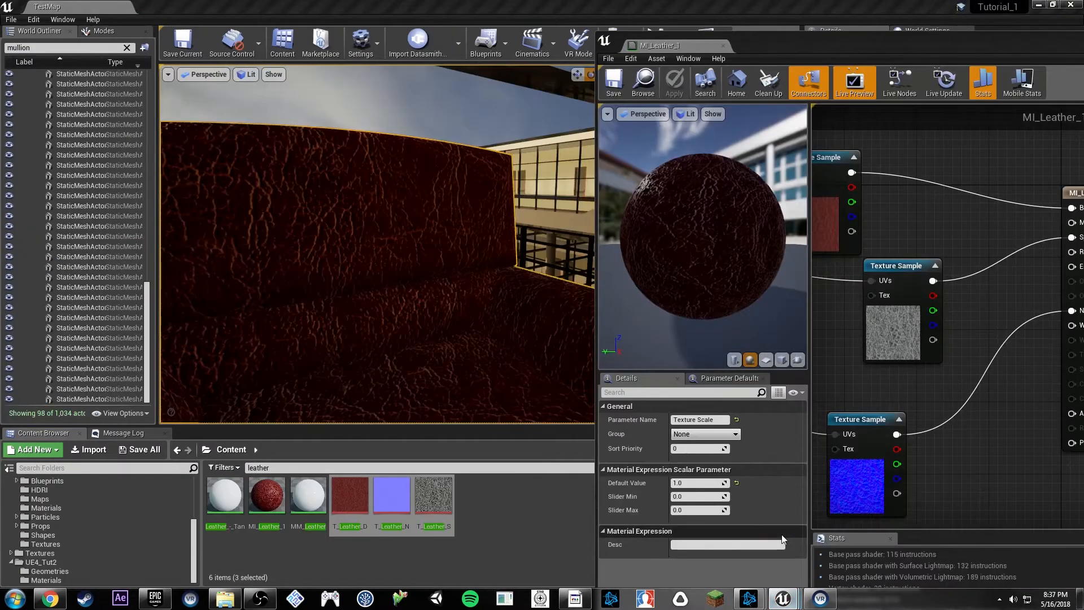
double_click(938, 340)
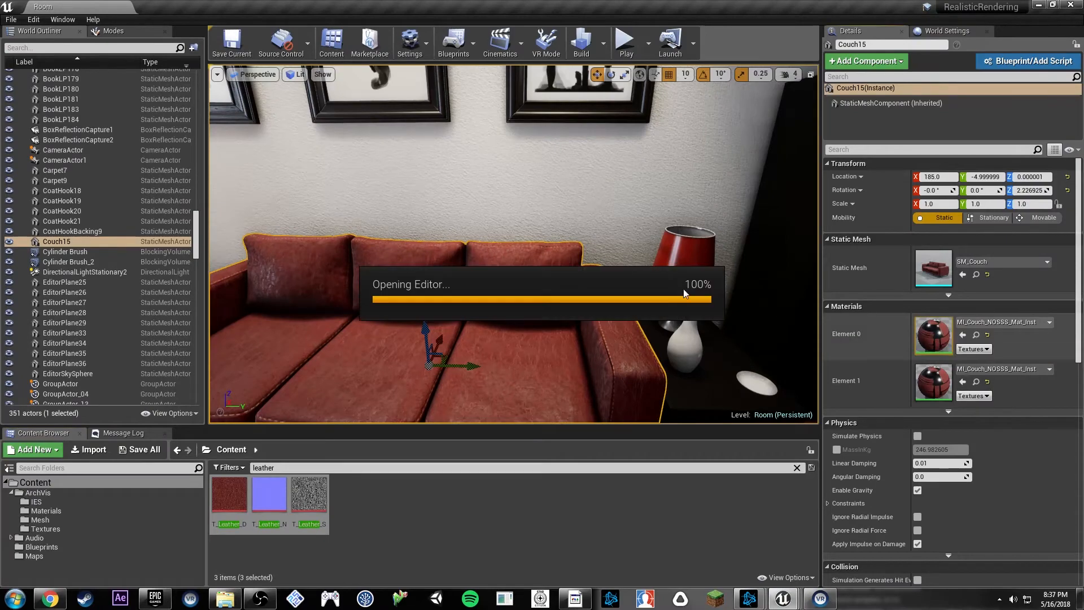
drag(848, 117, 555, 55)
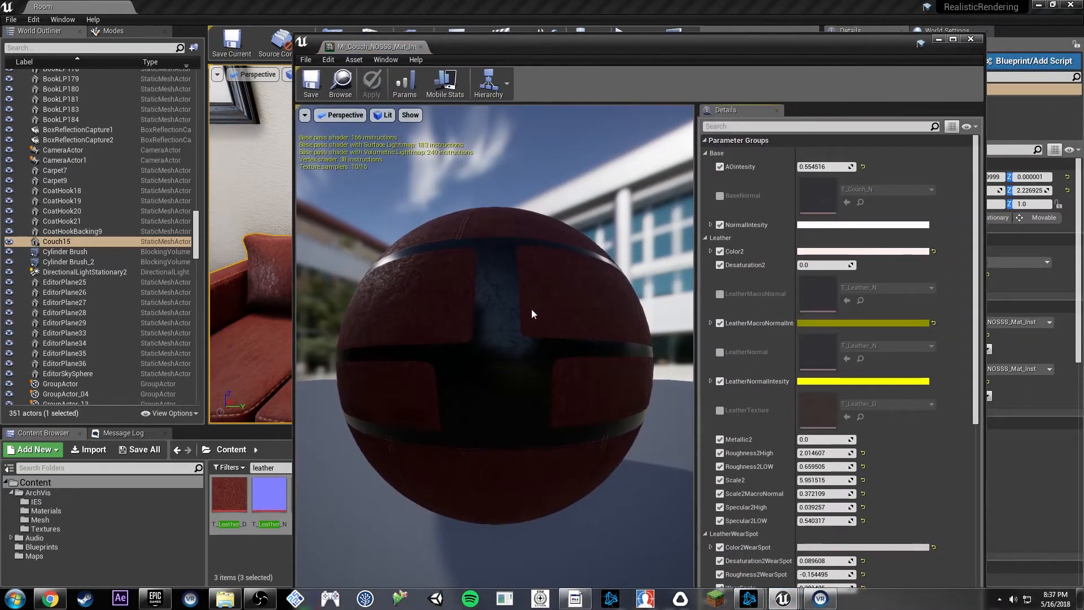
Examine the couch material instance's leather parameters and its preview sphere from other angles.
drag(534, 314, 480, 321)
scroll(783, 239, down, 8)
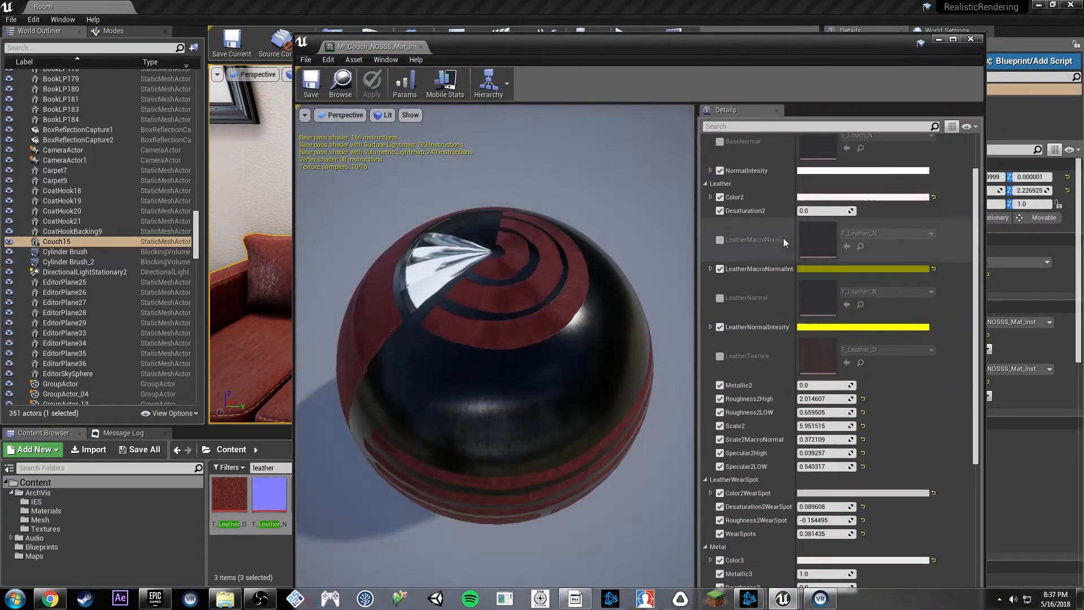
scroll(766, 251, up, 3)
scroll(764, 251, down, 2)
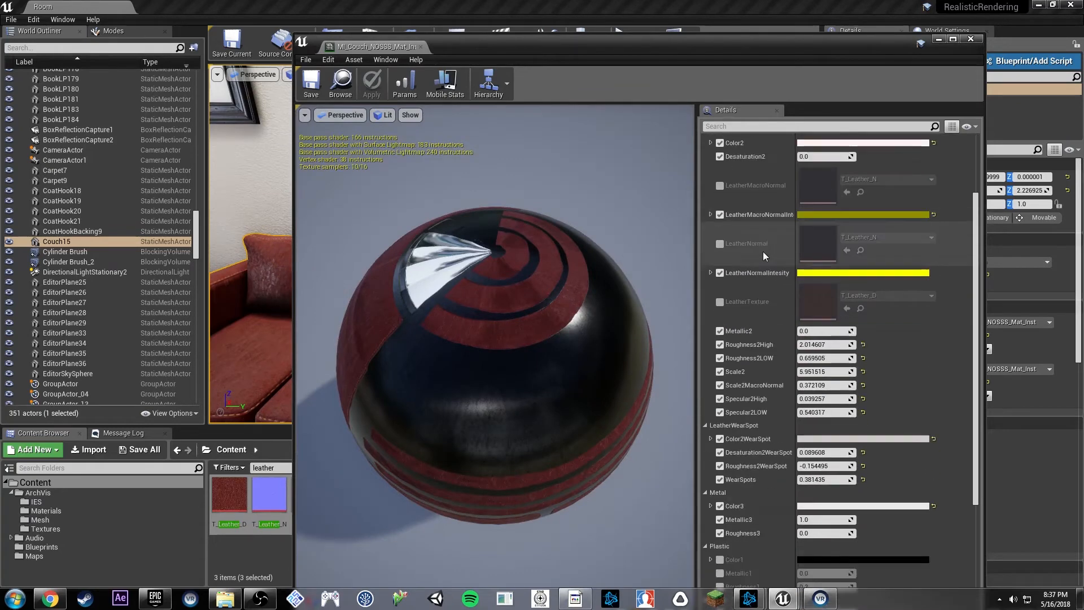
mouse_move(495, 338)
mouse_down()
mouse_move(451, 283)
mouse_move(497, 328)
mouse_up()
Open the parent material M_Couch_NOSSS_Mat and move its editor window temporarily aside to view the couch in the room.
scroll(798, 484, down, 5)
double_click(817, 502)
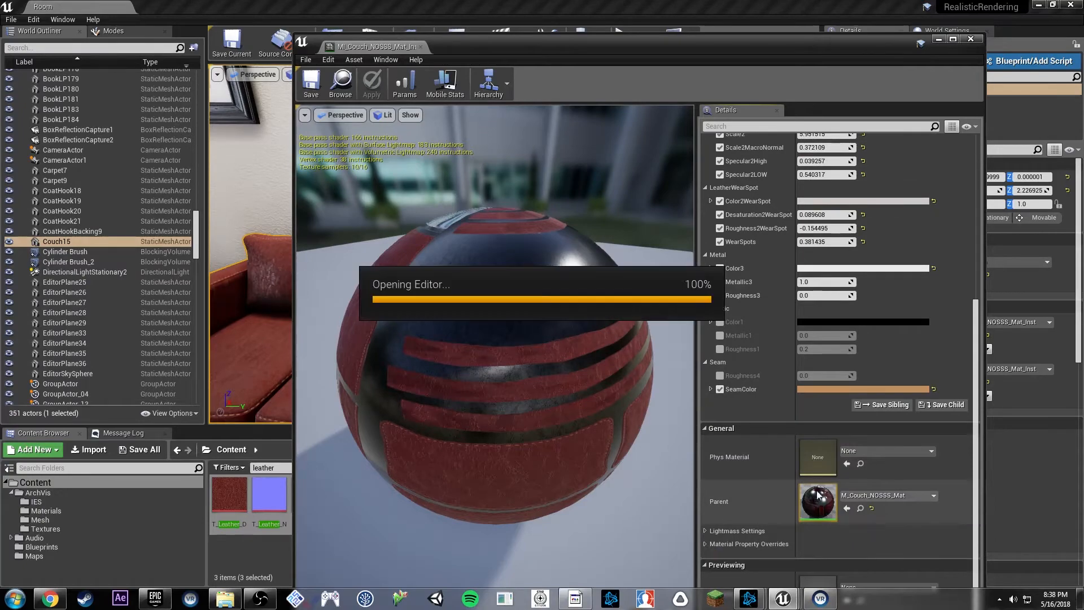
drag(603, 45, 959, 86)
right_drag(394, 319, 401, 293)
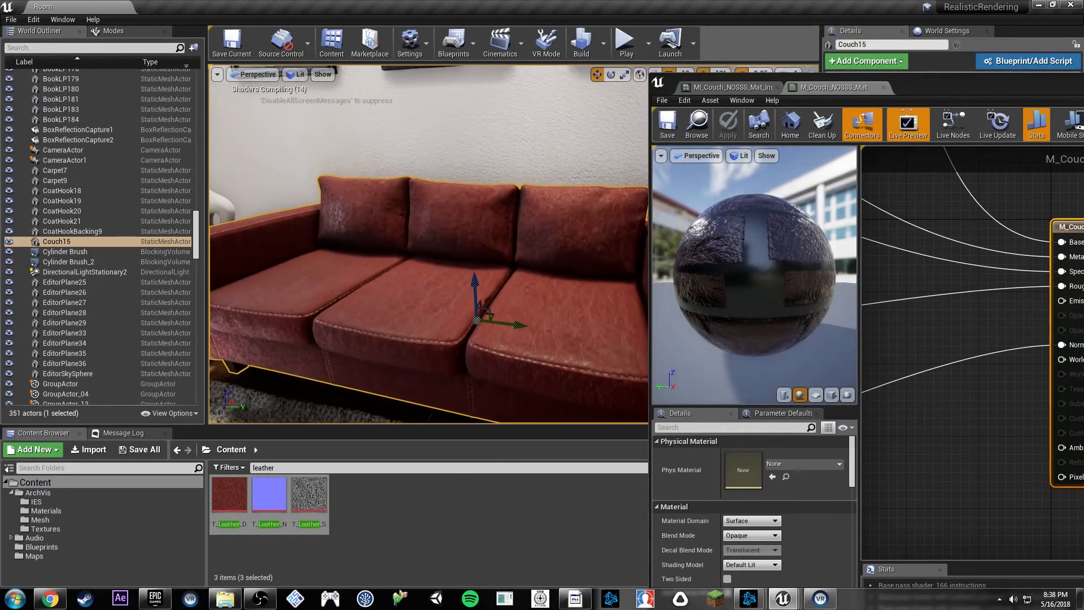
drag(943, 87, 582, 46)
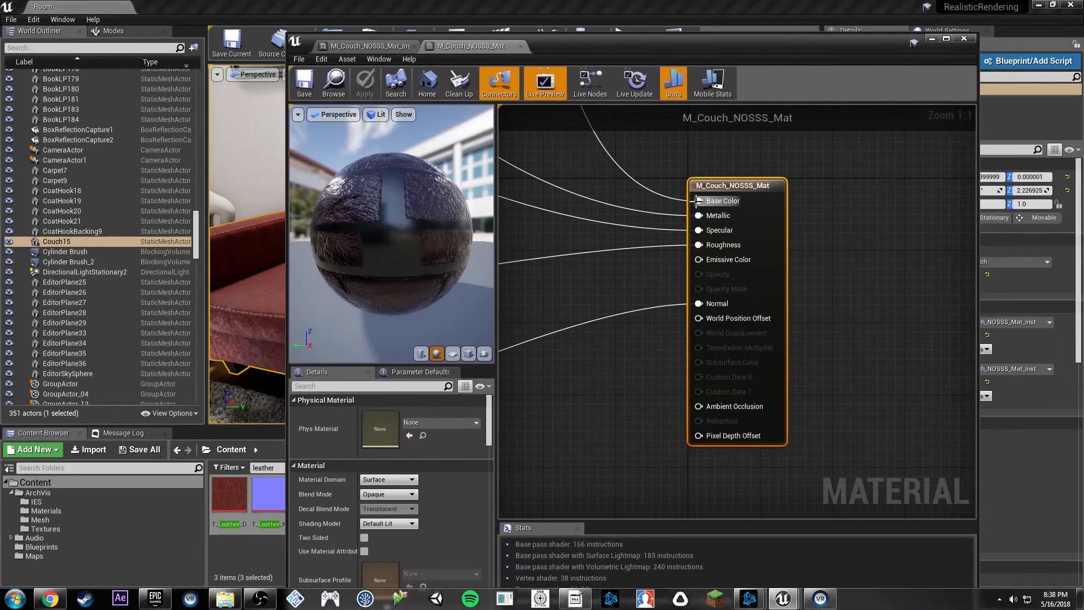
Examine the M_Couch_NOSSS_Mat graph from the main material node back to the texture coordinate setup in the Leather Scale group.
scroll(647, 279, down, 5)
right_drag(564, 246, 841, 415)
right_drag(661, 239, 862, 362)
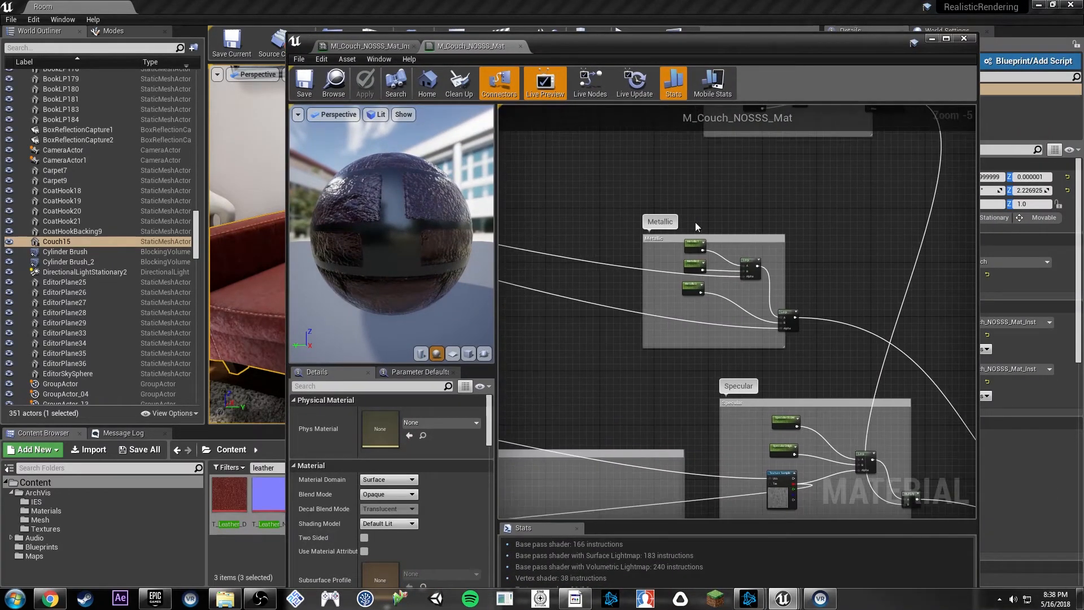
right_drag(693, 179, 761, 364)
scroll(761, 366, down, 6)
right_drag(682, 366, 767, 396)
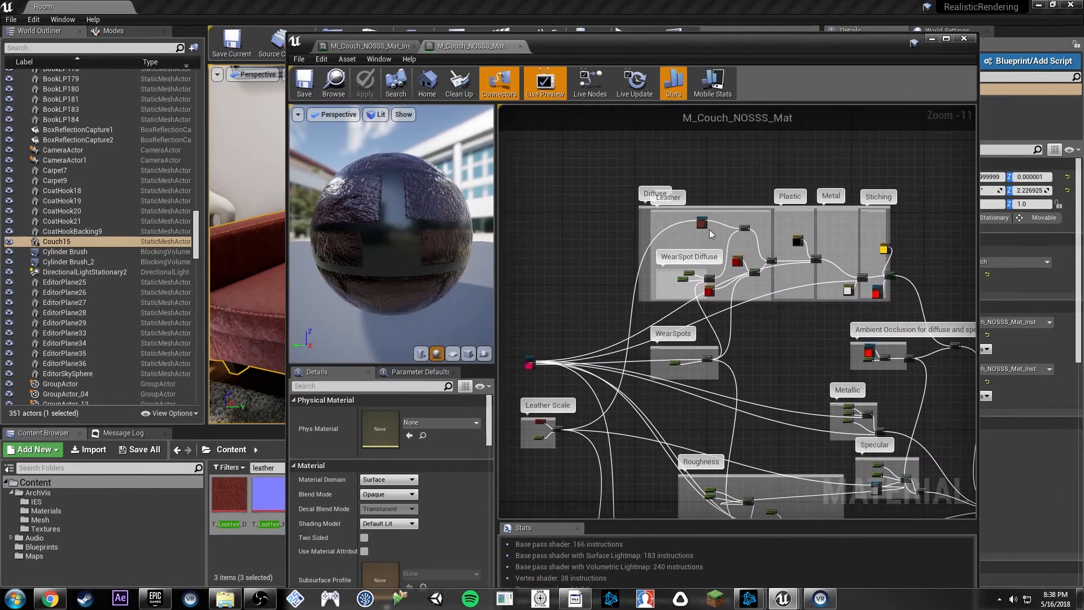
right_drag(560, 416, 659, 226)
scroll(660, 226, up, 10)
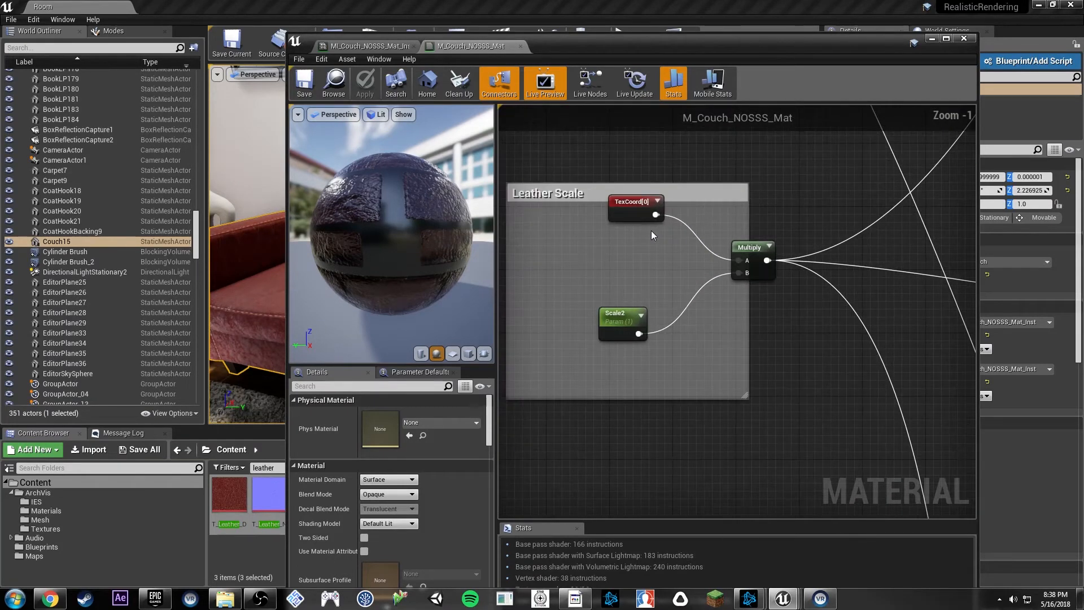
drag(635, 213, 628, 233)
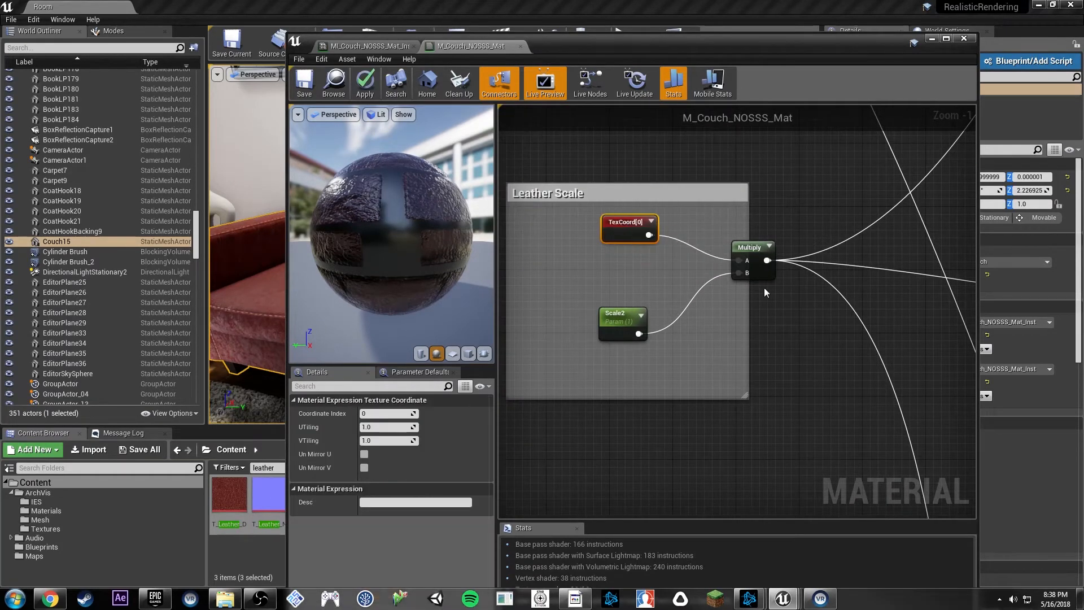
Open the T_Couch_Mask texture used by the texture sample above the Leather Scale group.
right_drag(638, 146, 692, 386)
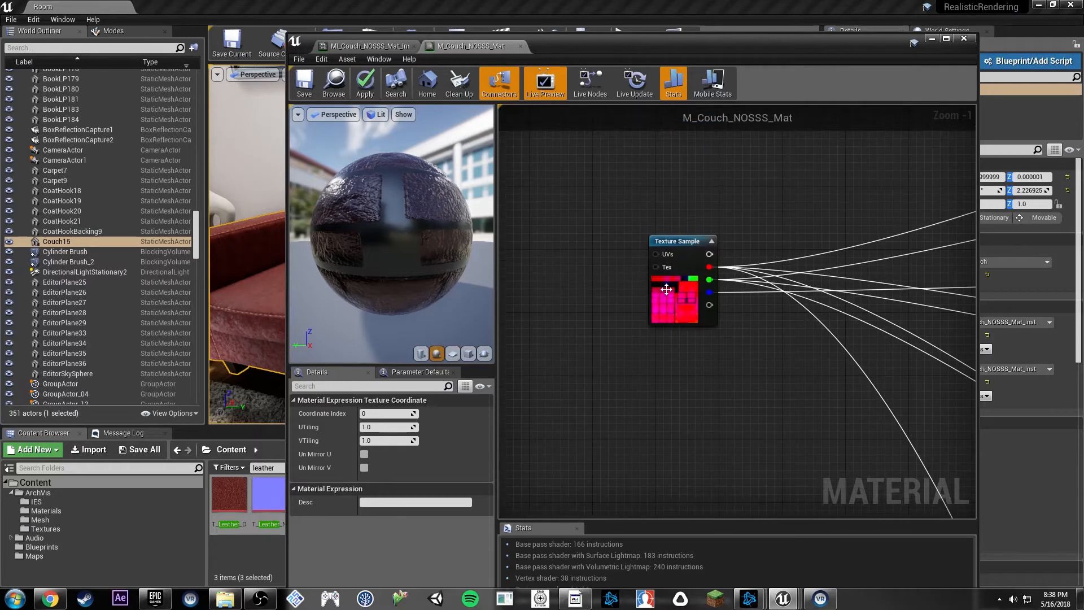
click(668, 291)
double_click(395, 532)
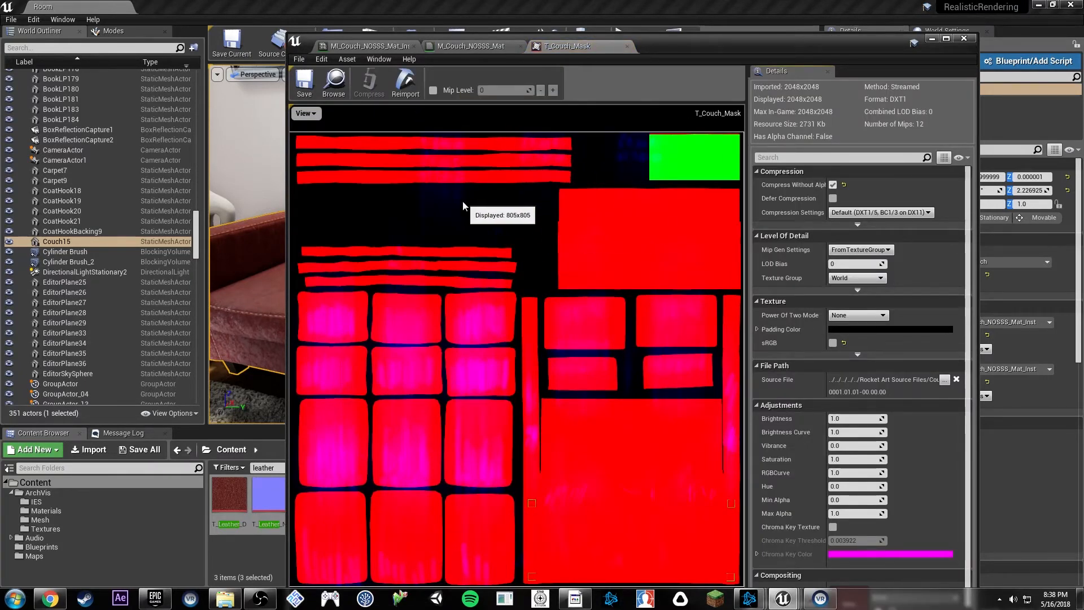
Hide the blue and green channels of T_Couch_Mask to view the red channel alone.
click(301, 114)
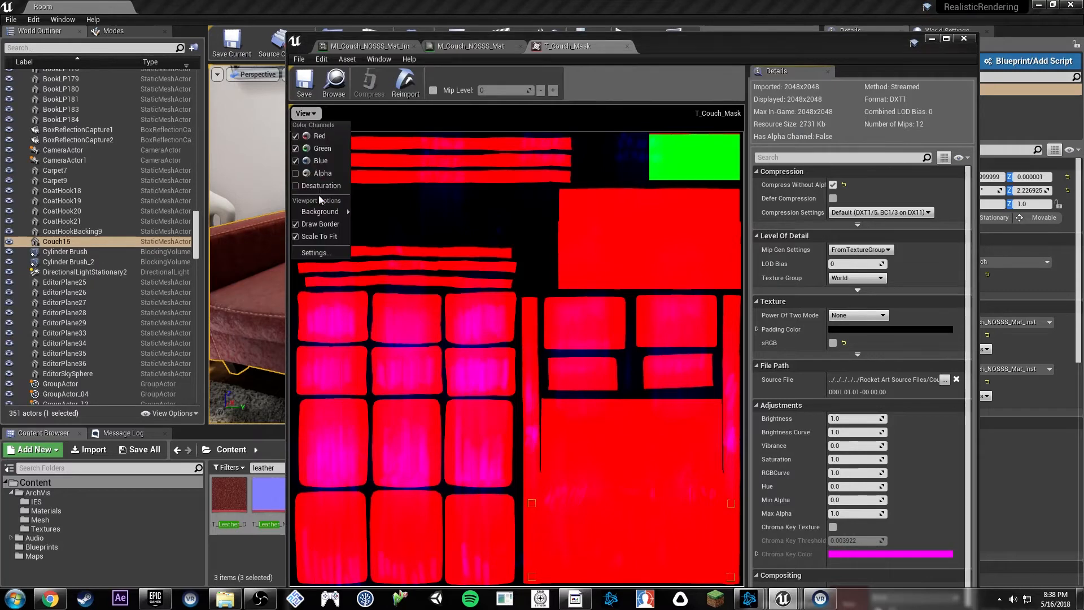
click(320, 161)
click(303, 113)
click(321, 149)
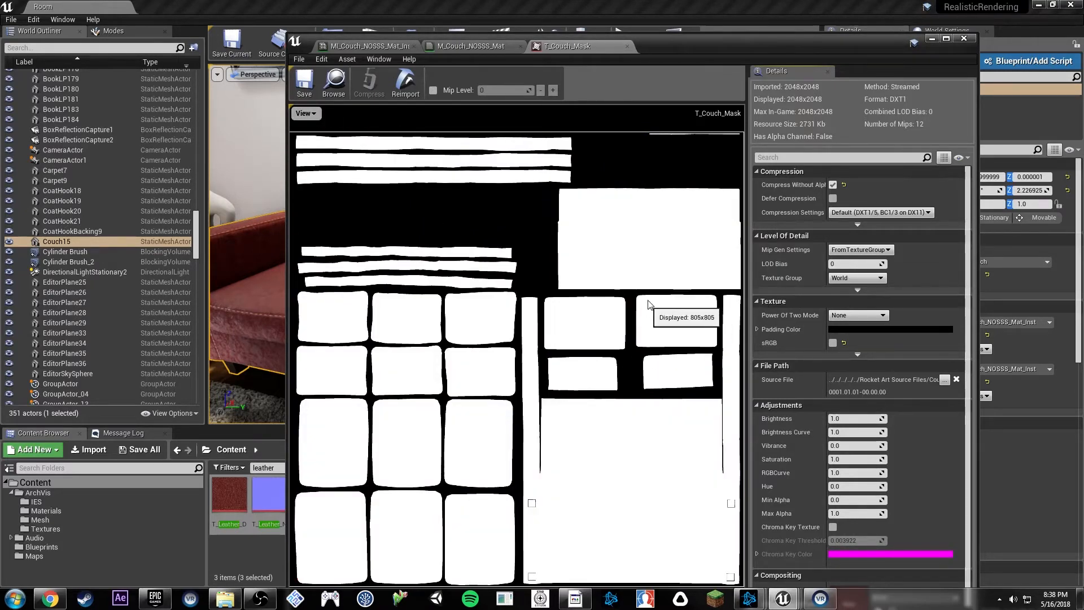
Display only the green channel of T_Couch_Mask and examine its masked area.
click(304, 114)
click(311, 138)
click(303, 113)
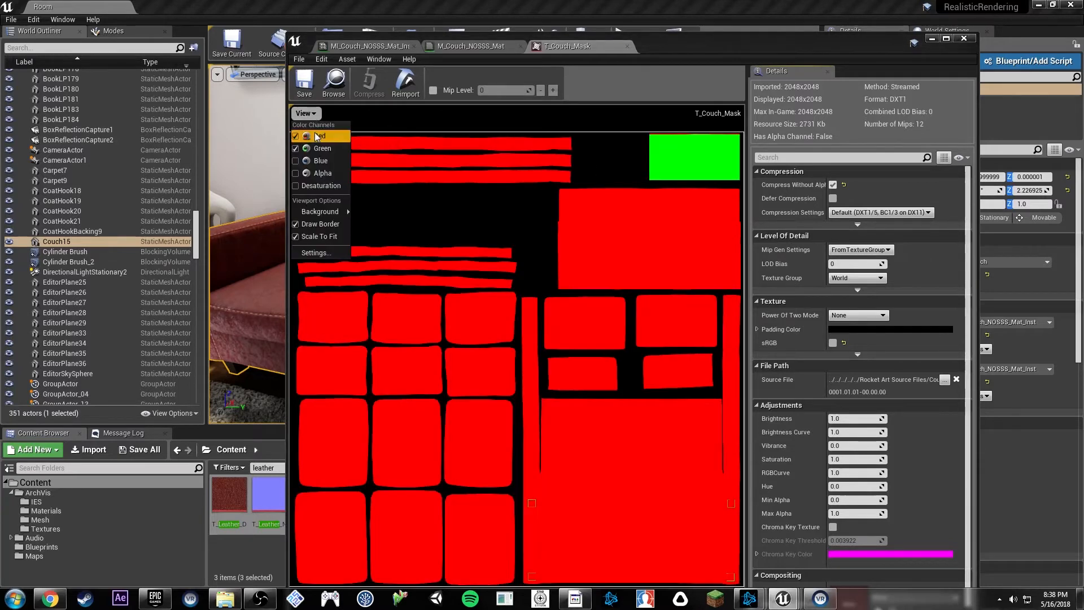
click(322, 149)
scroll(574, 207, up, 2)
scroll(574, 209, down, 3)
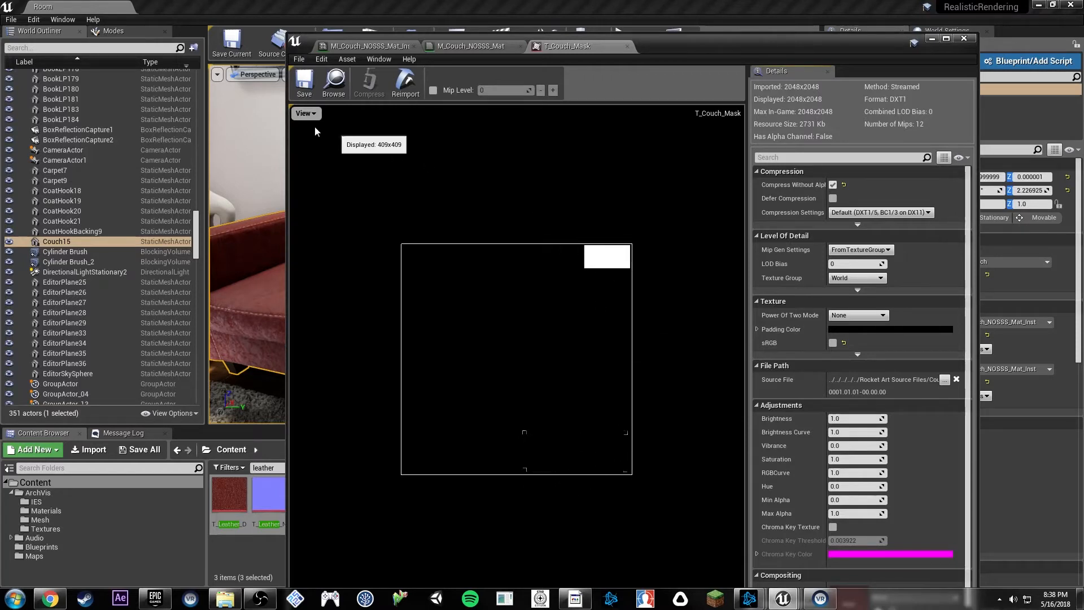
Display only the blue channel of T_Couch_Mask, inspect its wear mask up close, and close the texture.
click(305, 113)
click(314, 159)
click(305, 113)
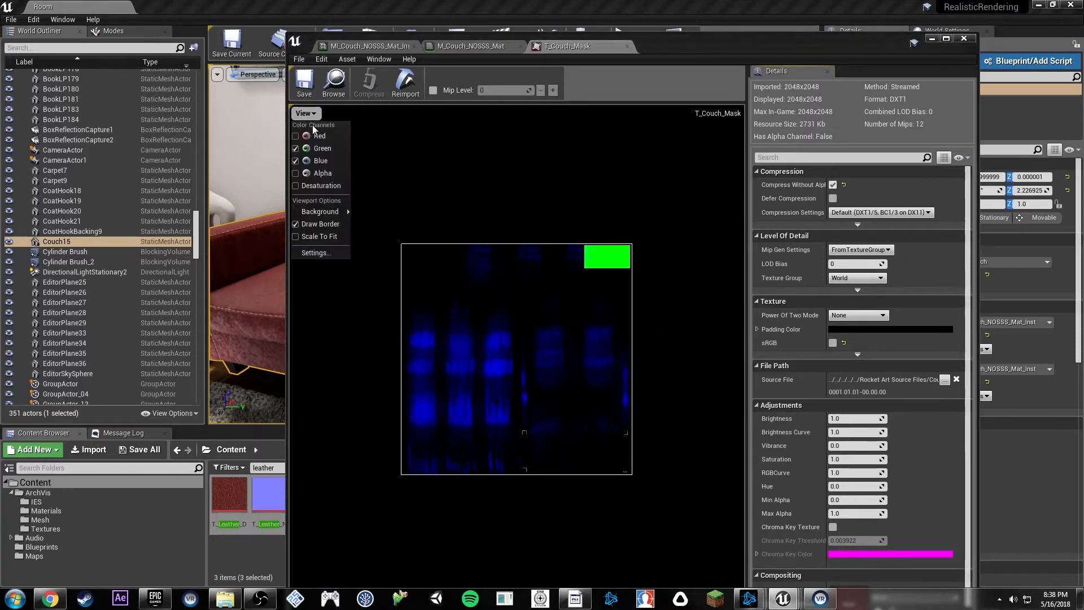
click(314, 145)
scroll(477, 335, down, 5)
scroll(481, 337, up, 8)
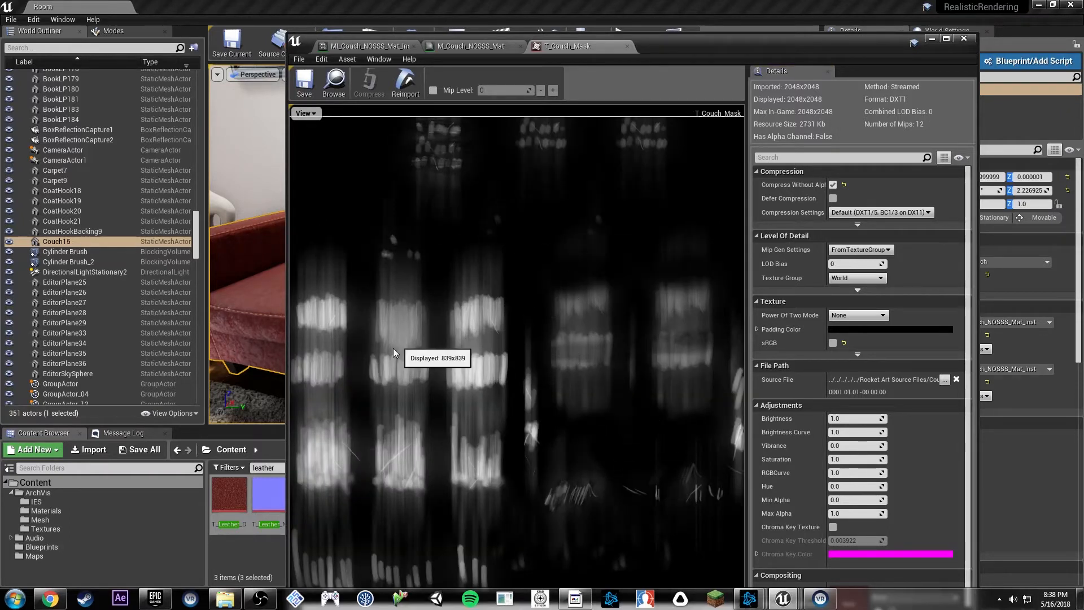
click(307, 114)
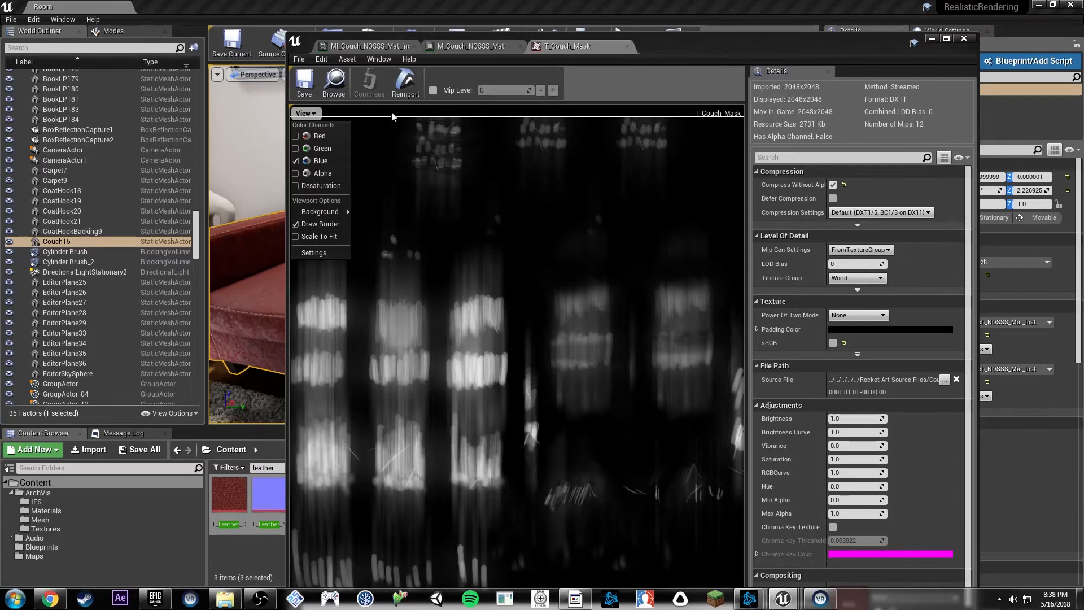
click(627, 46)
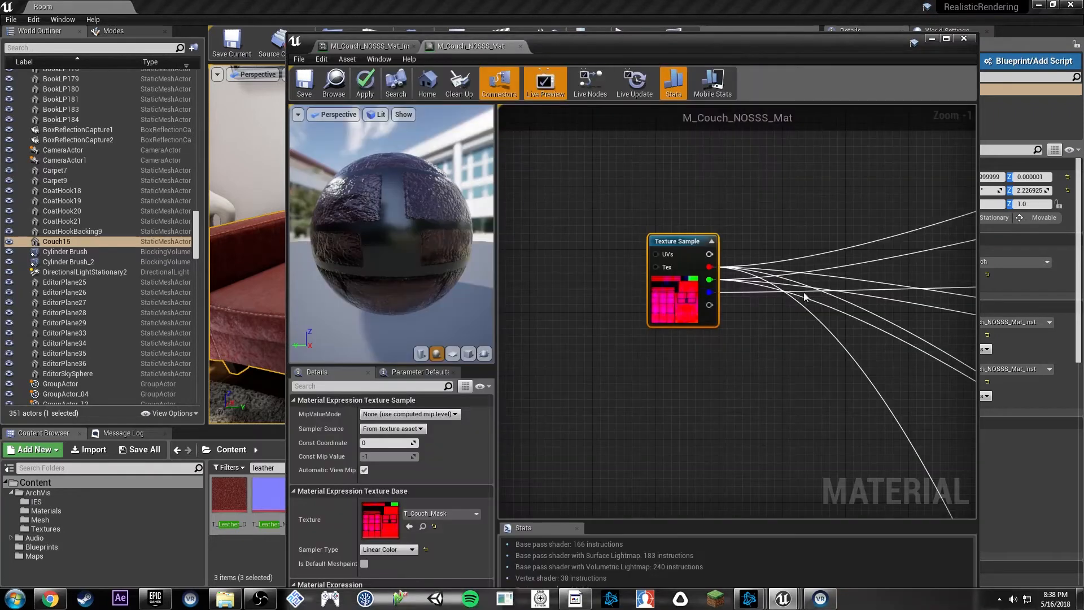
Examine how the ambient occlusion, Metallic and Specular groups connect in the M_Couch_NOSSS_Mat graph.
scroll(805, 296, down, 6)
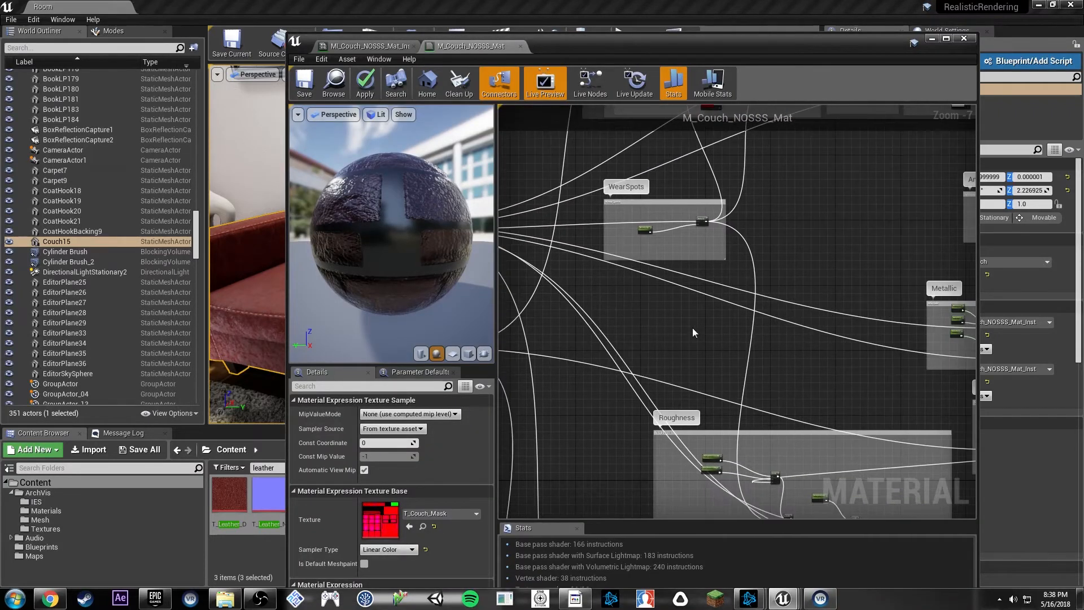
right_drag(886, 313, 646, 296)
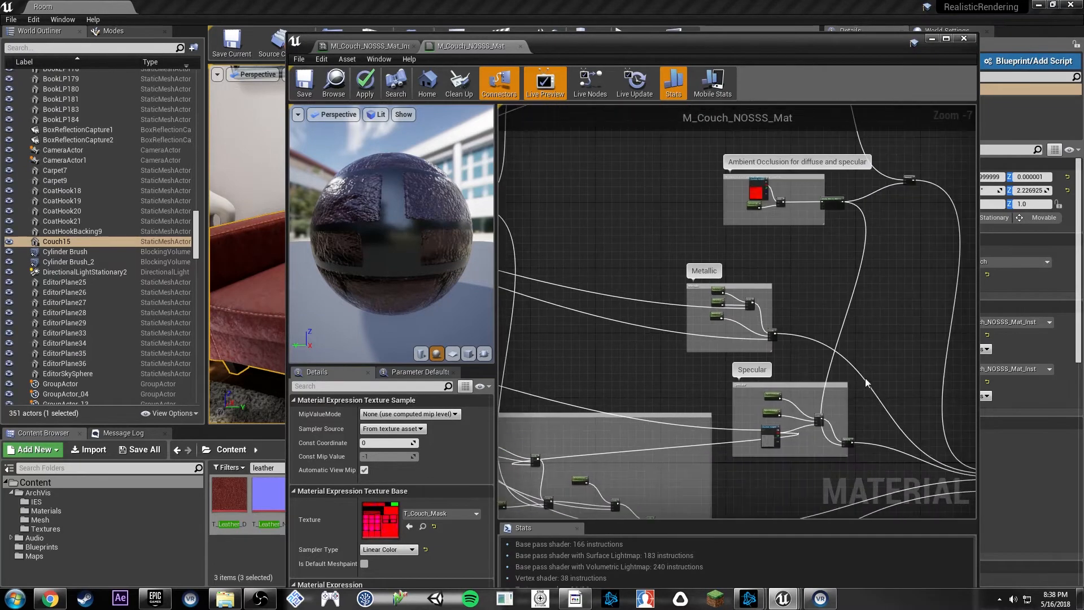
right_drag(870, 407, 824, 275)
right_drag(805, 359, 701, 347)
scroll(684, 306, up, 3)
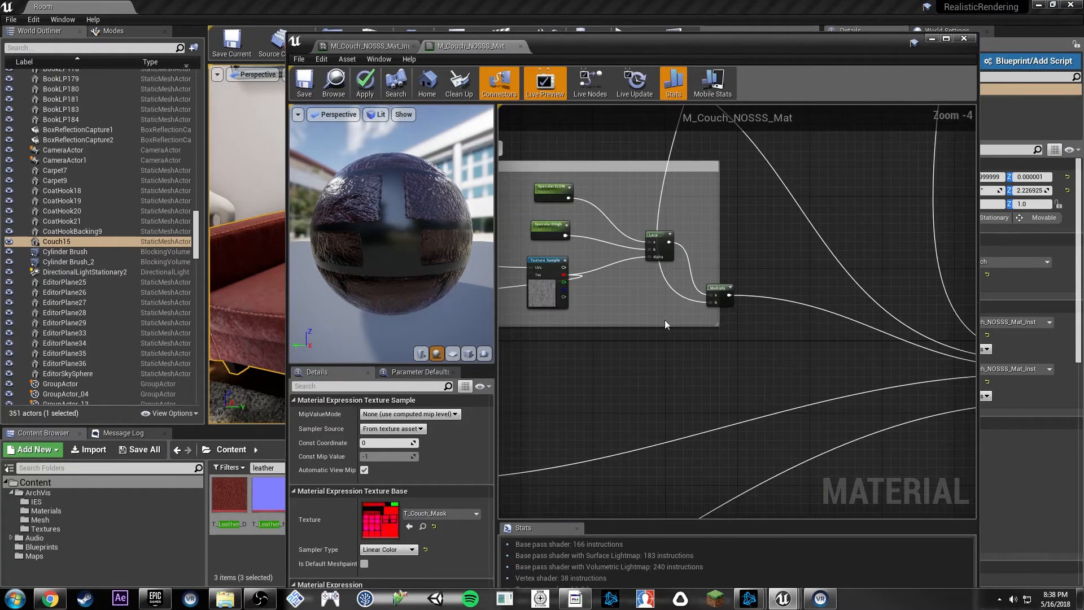
Trace the Specular group's low/high Lerp through to the Specular input of M_Couch_NOSSS_Mat and review the parameter values in its material instance.
click(612, 306)
right_drag(612, 306, 760, 438)
scroll(714, 332, up, 4)
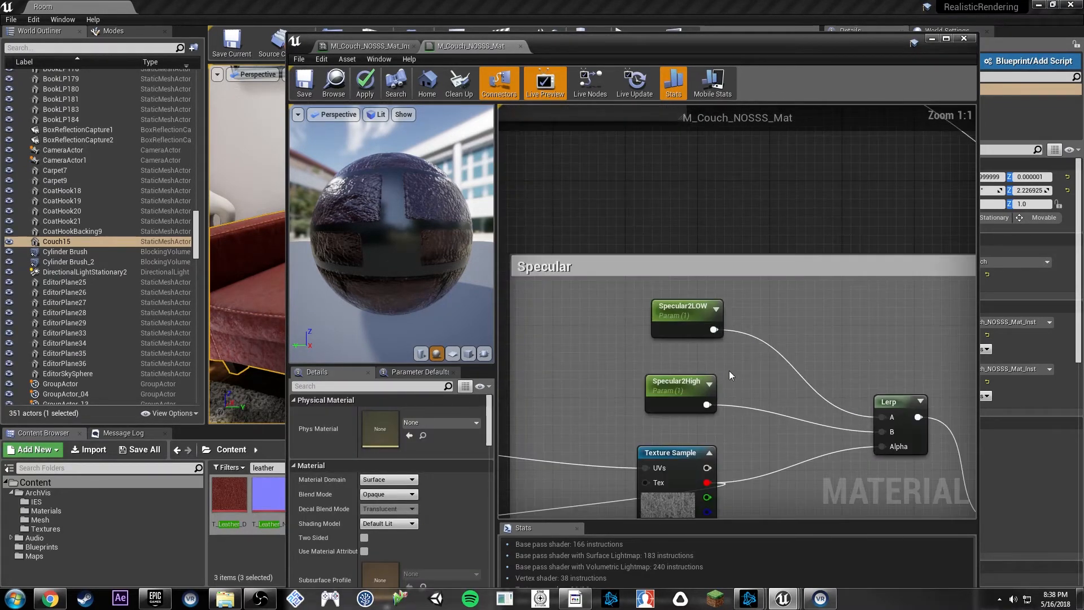
right_drag(680, 349, 583, 291)
right_drag(836, 384, 615, 288)
right_drag(847, 362, 655, 264)
right_drag(880, 390, 802, 352)
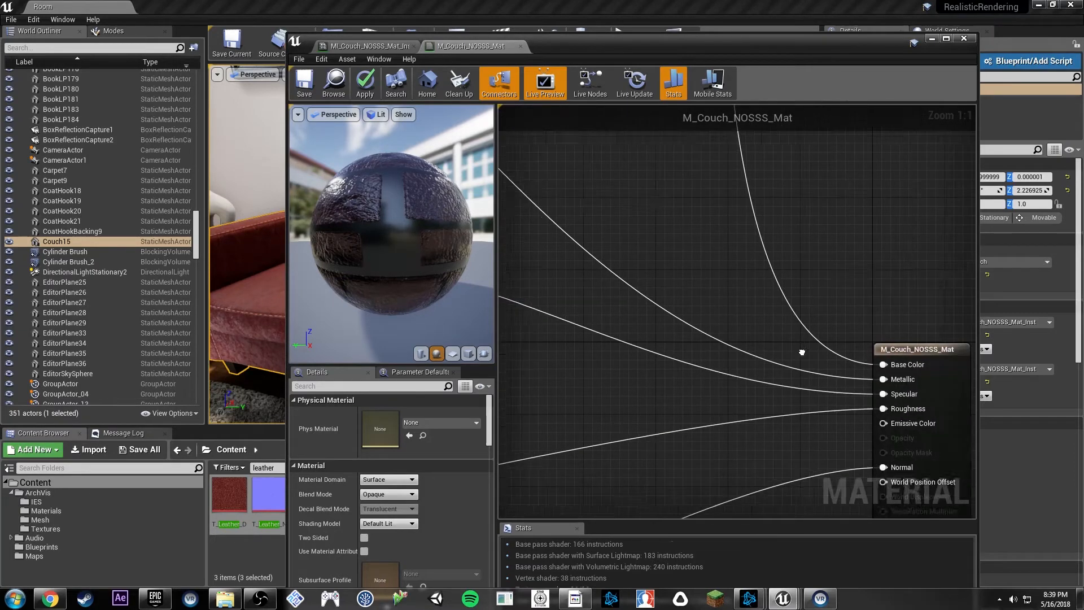
scroll(801, 367, down, 5)
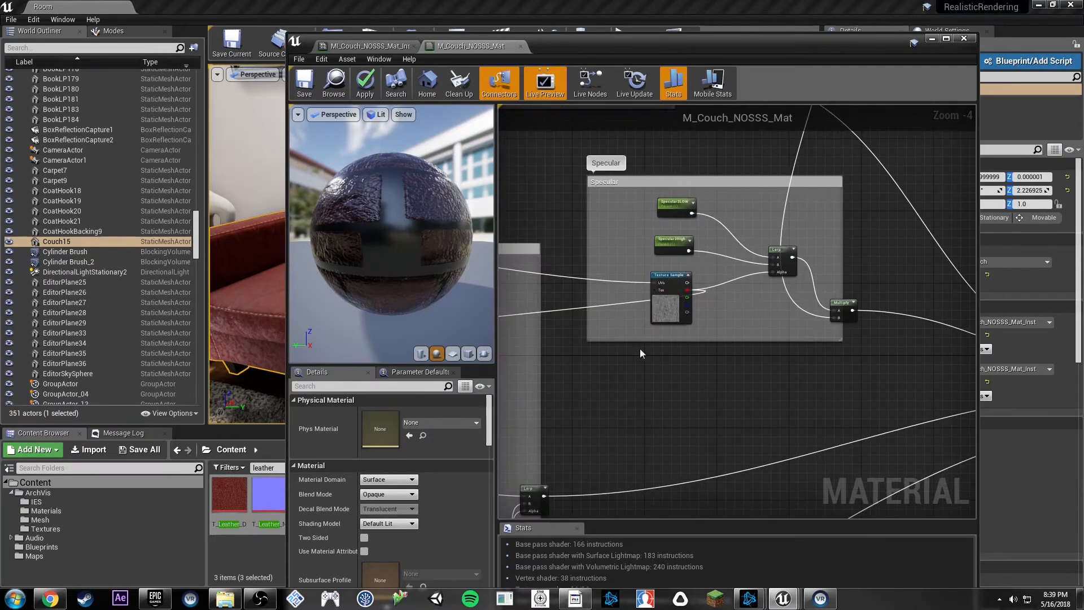
right_drag(644, 339, 849, 227)
right_drag(679, 345, 743, 459)
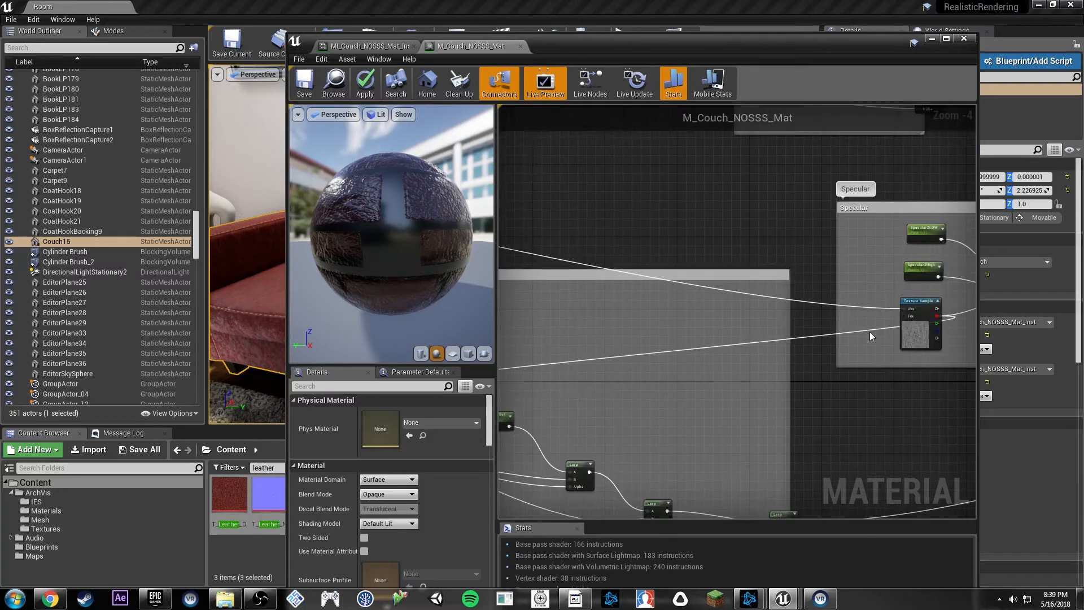
right_drag(870, 336, 684, 336)
click(370, 45)
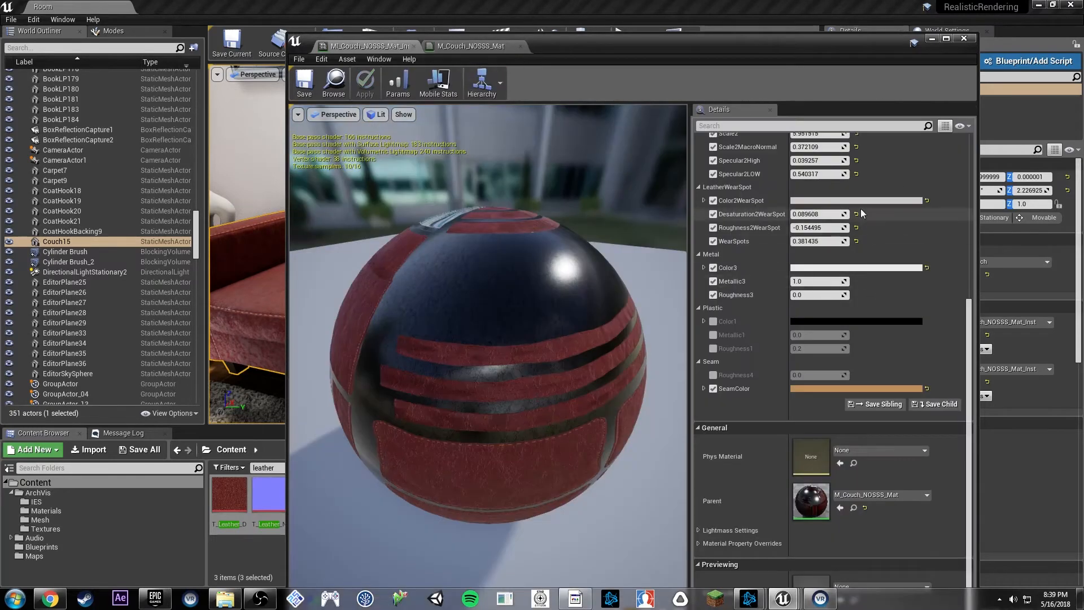
scroll(794, 238, up, 5)
scroll(772, 243, up, 1)
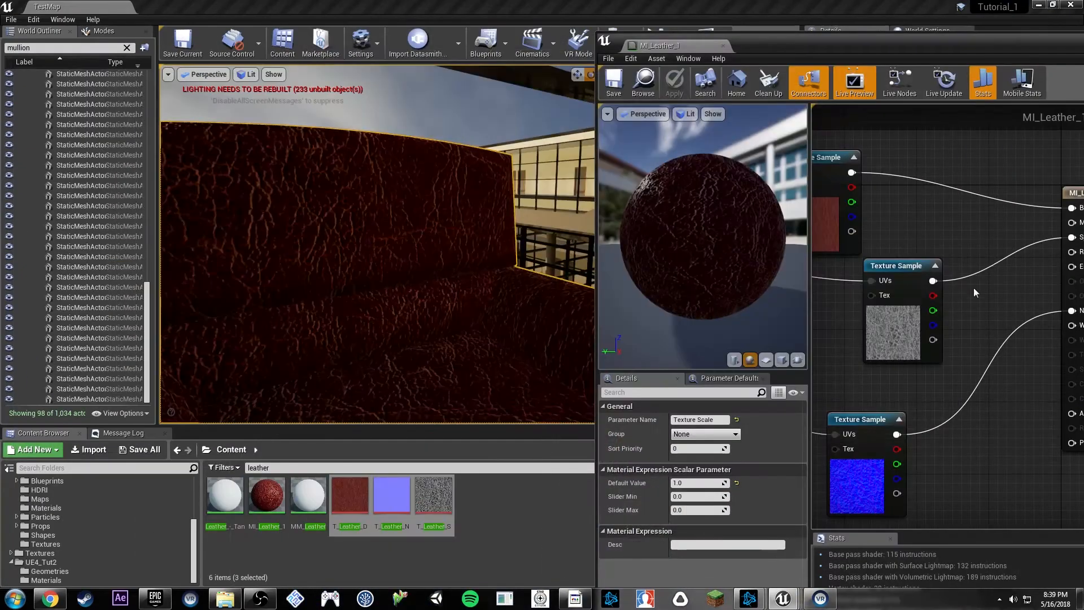
In Tutorial_1's MI_Leather_1 graph, add a LinearInterpolate node off the T_Leather_S sample's output and feed that output into its Alpha.
right_drag(974, 289, 1054, 279)
drag(1024, 291, 988, 336)
text(linear interp)
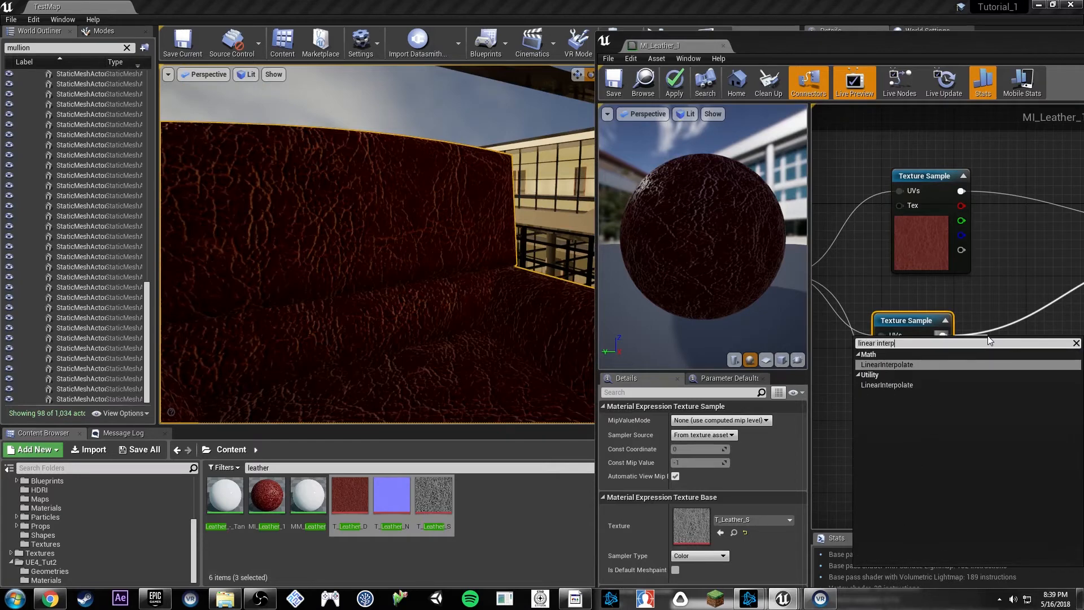
key(Return)
ctrl+drag(1001, 357, 1004, 390)
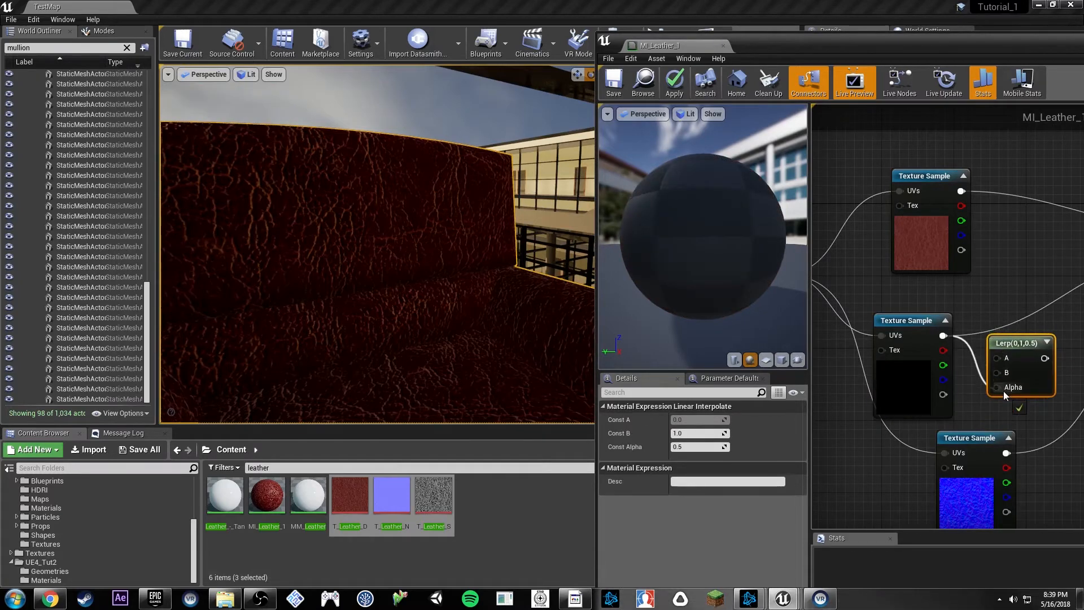
Connect the Lerp output to the material's Specular input and switch its Alpha source to the T_Leather_S sample's red channel.
right_drag(1031, 410, 904, 412)
drag(906, 360, 1056, 258)
right_drag(884, 316, 969, 308)
ctrl+drag(902, 328, 904, 344)
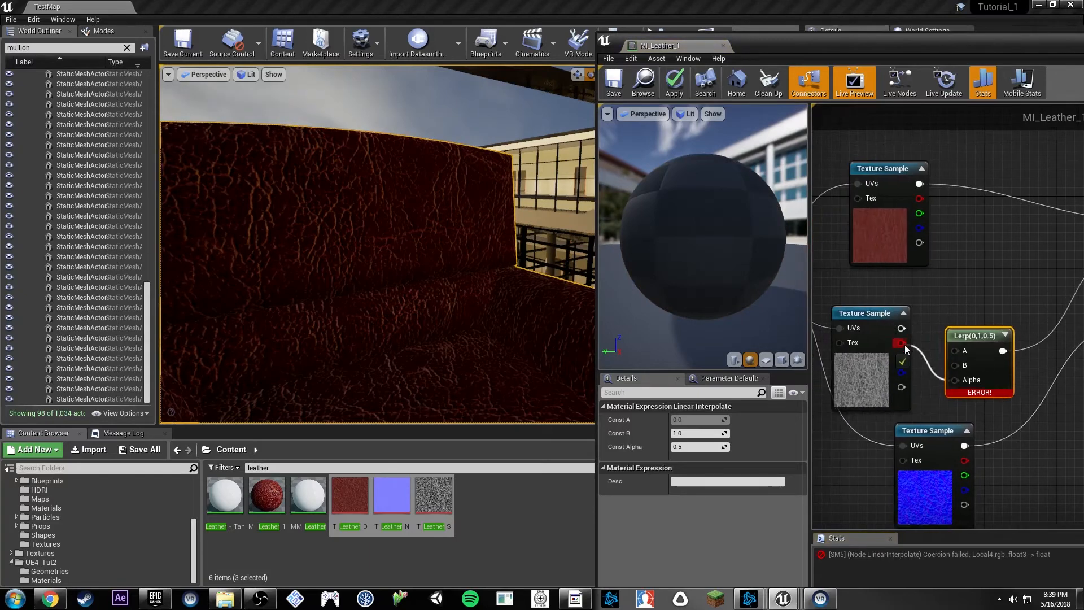
drag(970, 337, 1017, 297)
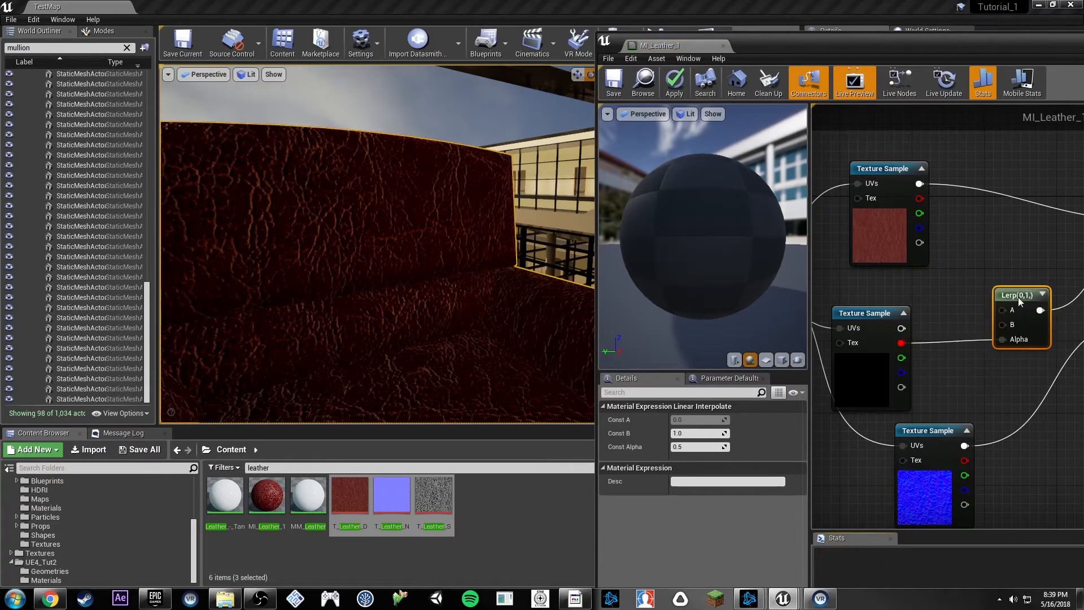
Add a scalar parameter named Spec Low and connect it to the Lerp's A input.
click(931, 276)
text(Spec Low)
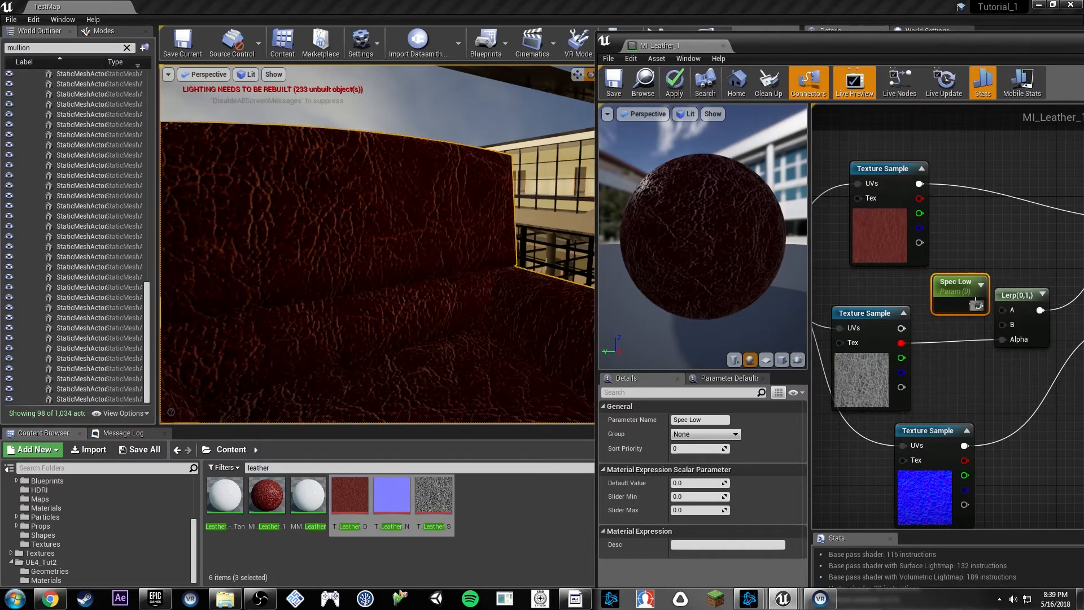
drag(978, 305, 1003, 309)
click(1025, 294)
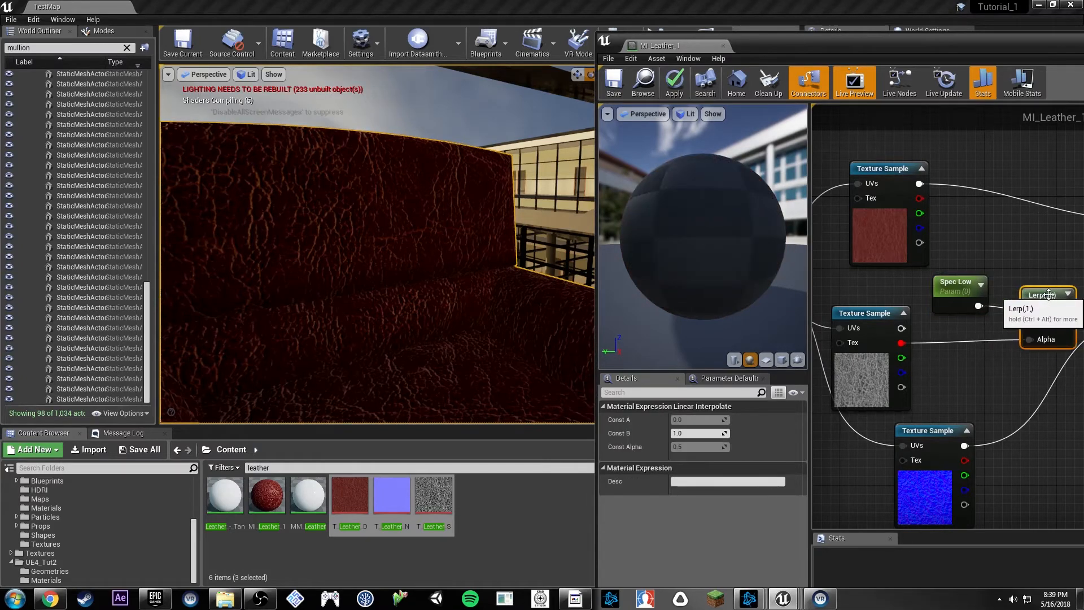
Add a scalar parameter named Spec High below Spec Low and connect it to the Lerp's B input.
right_drag(979, 295, 972, 243)
click(935, 280)
text(Sp)
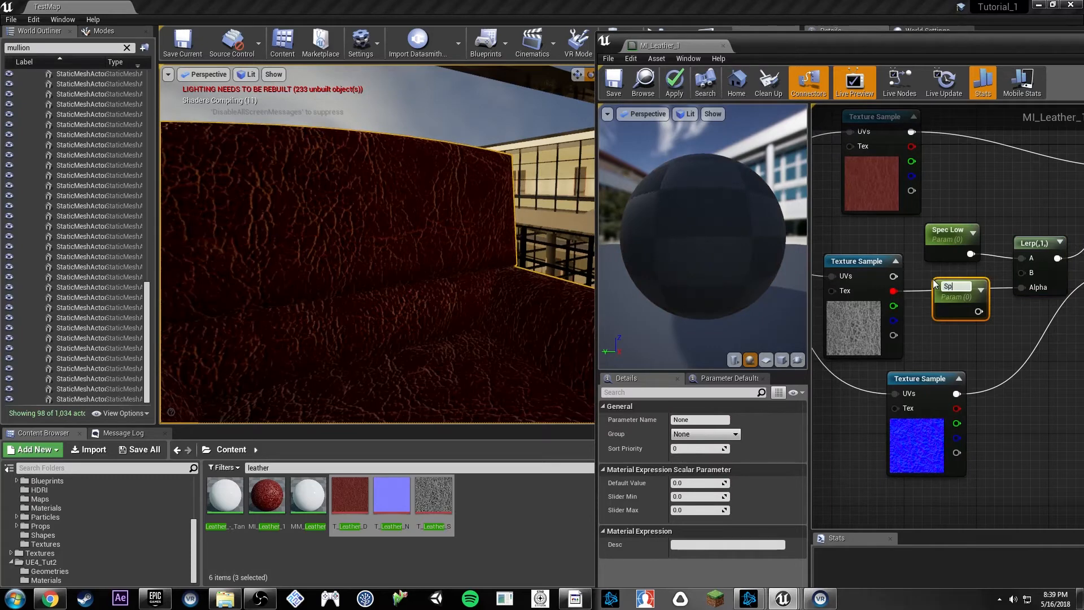
text(ec High)
key(Return)
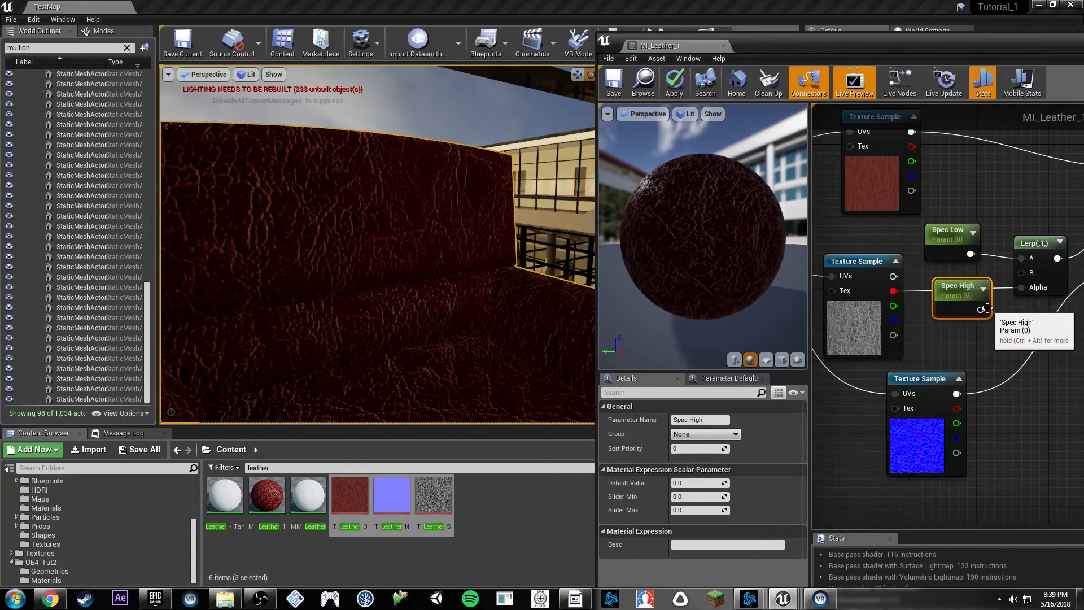
mouse_move(981, 309)
mouse_down()
mouse_move(1024, 268)
mouse_move(980, 310)
mouse_up()
key(Escape)
click(1024, 269)
drag(953, 312, 944, 304)
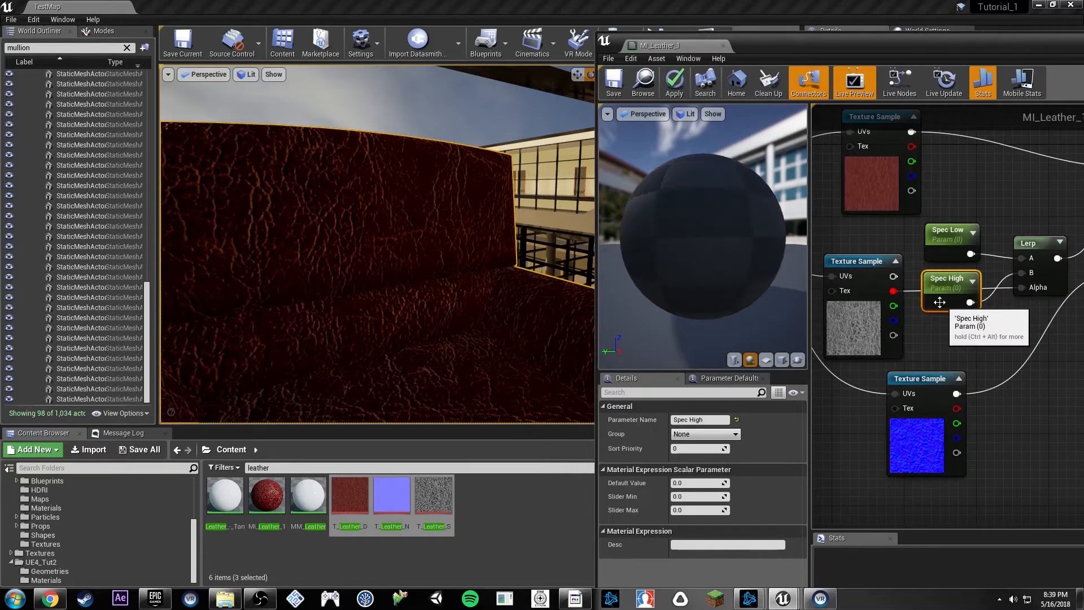
Spread out the texture samples and regroup the Spec Low, Spec High and Lerp nodes for readability, and save the material.
mouse_move(414, 244)
right_down()
mouse_move(395, 271)
mouse_move(415, 244)
right_up()
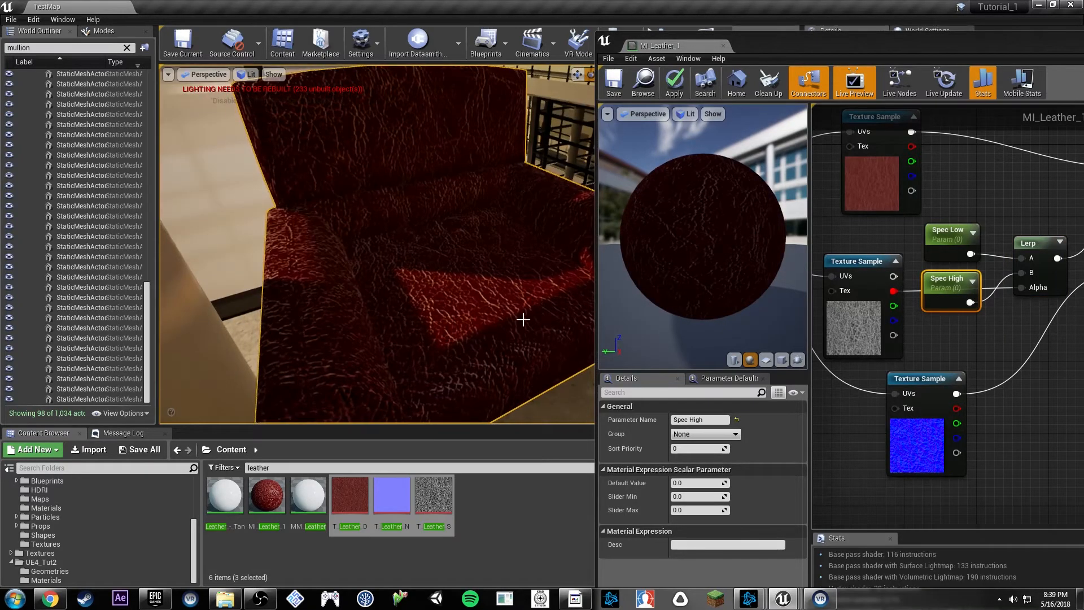
scroll(841, 186, down, 3)
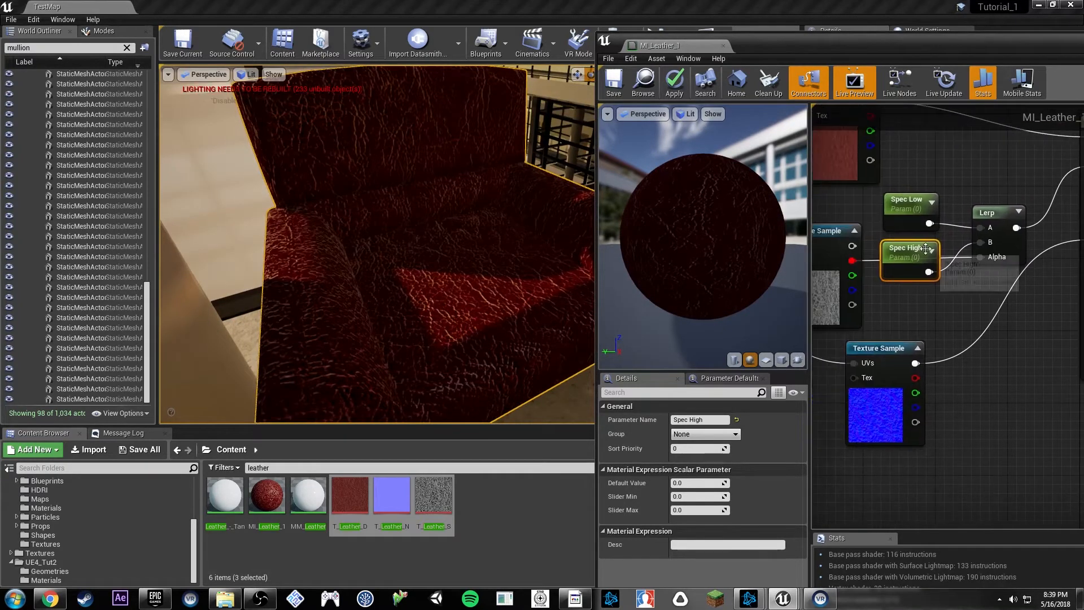
drag(854, 272, 847, 259)
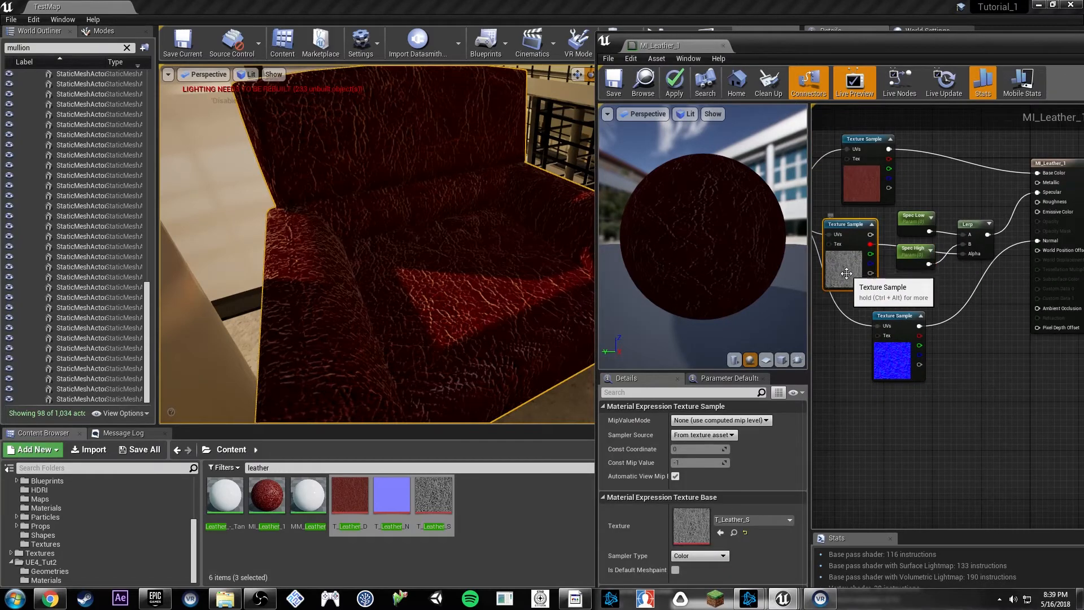
drag(891, 358, 885, 444)
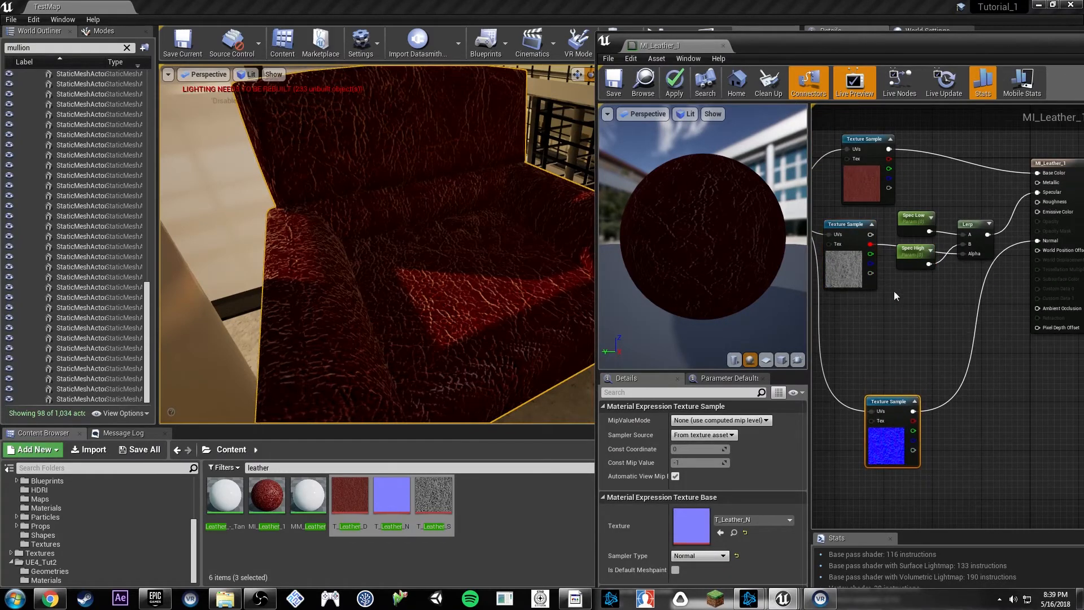
right_drag(894, 292, 927, 377)
drag(904, 265, 879, 192)
drag(877, 351, 859, 309)
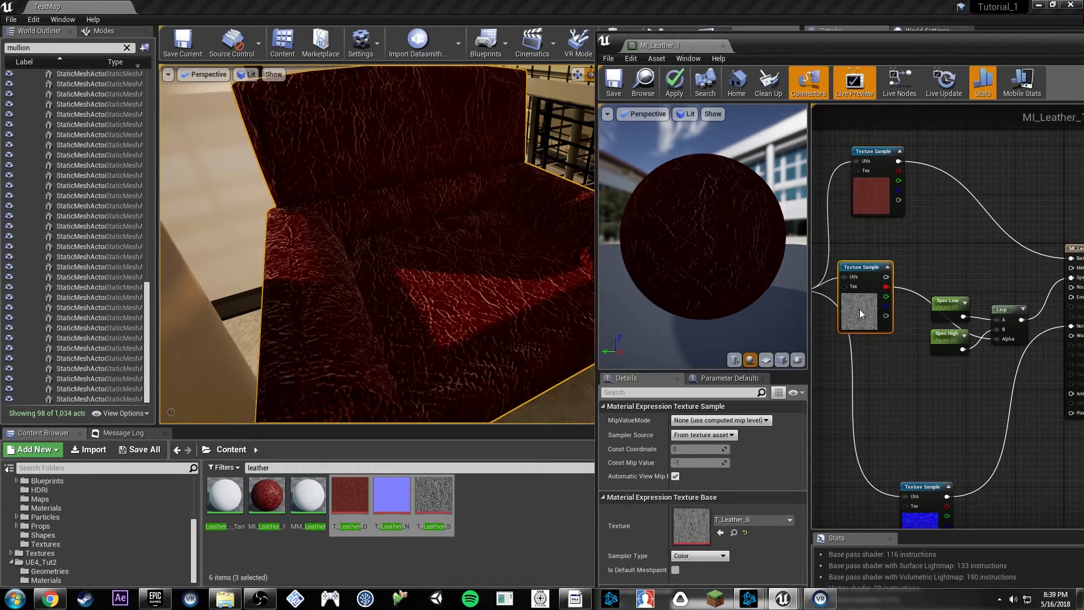
drag(953, 267, 992, 276)
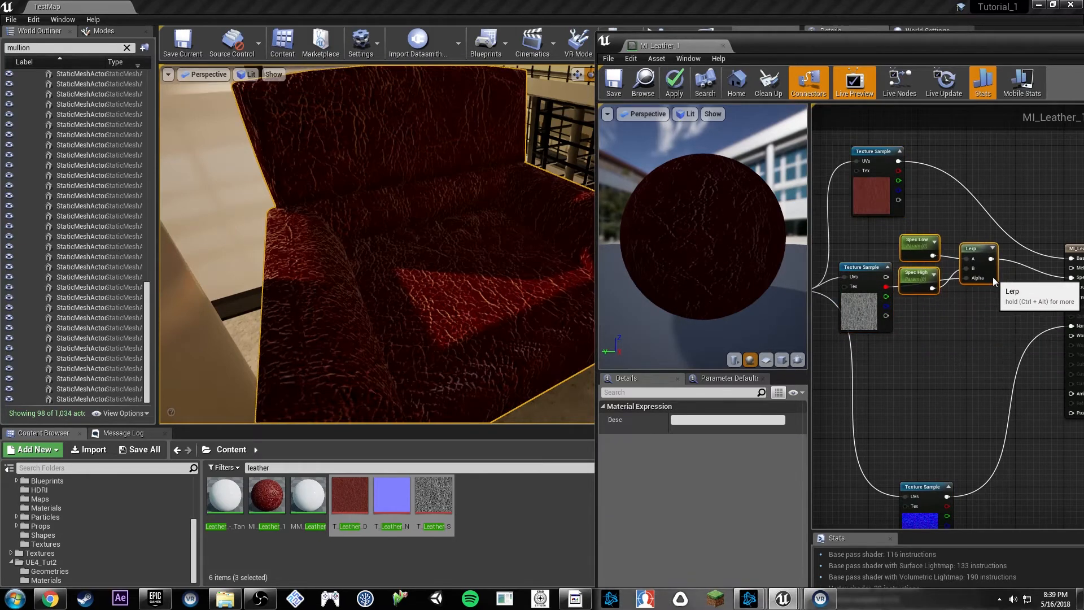
drag(858, 304, 858, 335)
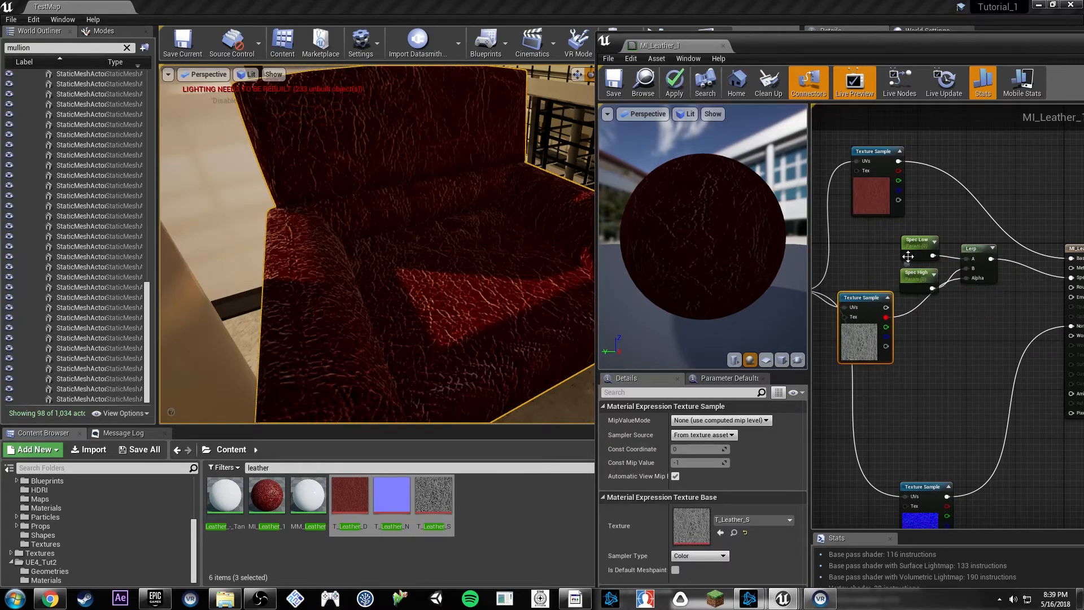
click(613, 89)
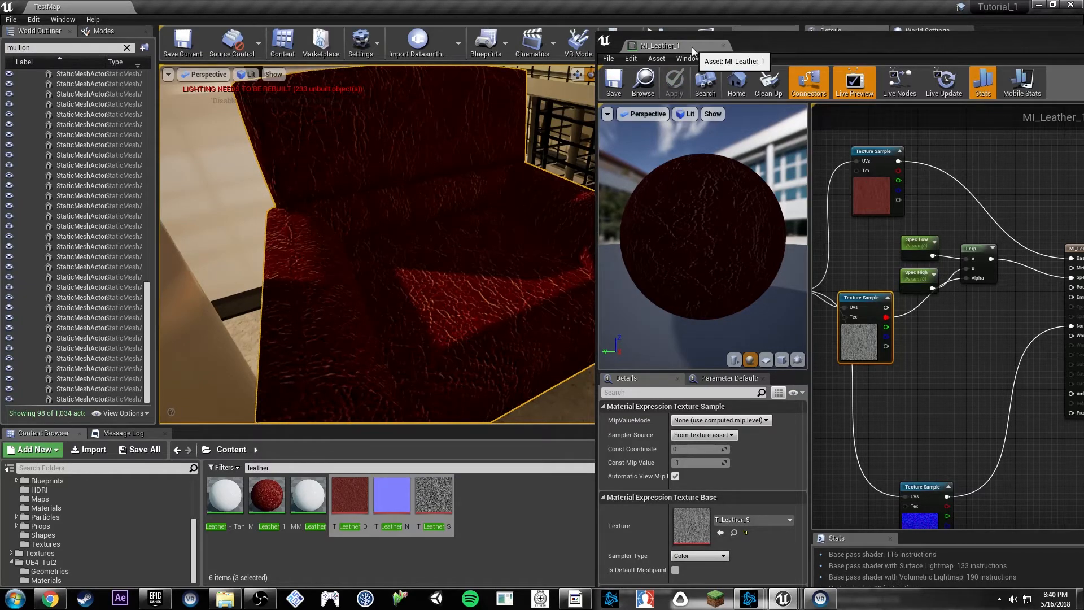
Locate MI_Leather_1 in the Materials content folder and move the material editor window clear of the asset browser.
drag(791, 42, 768, 62)
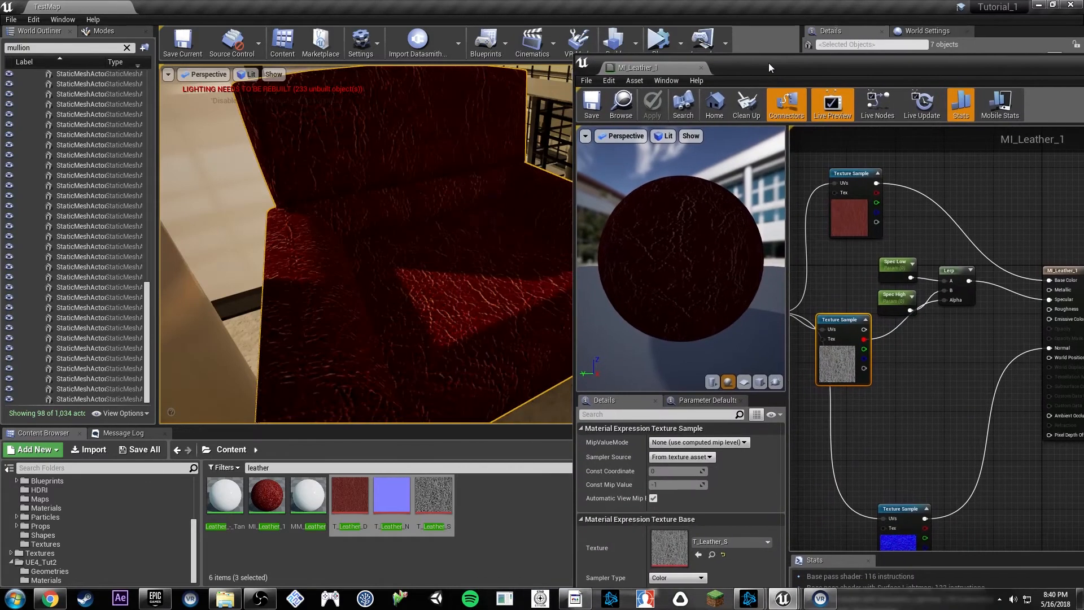
click(267, 497)
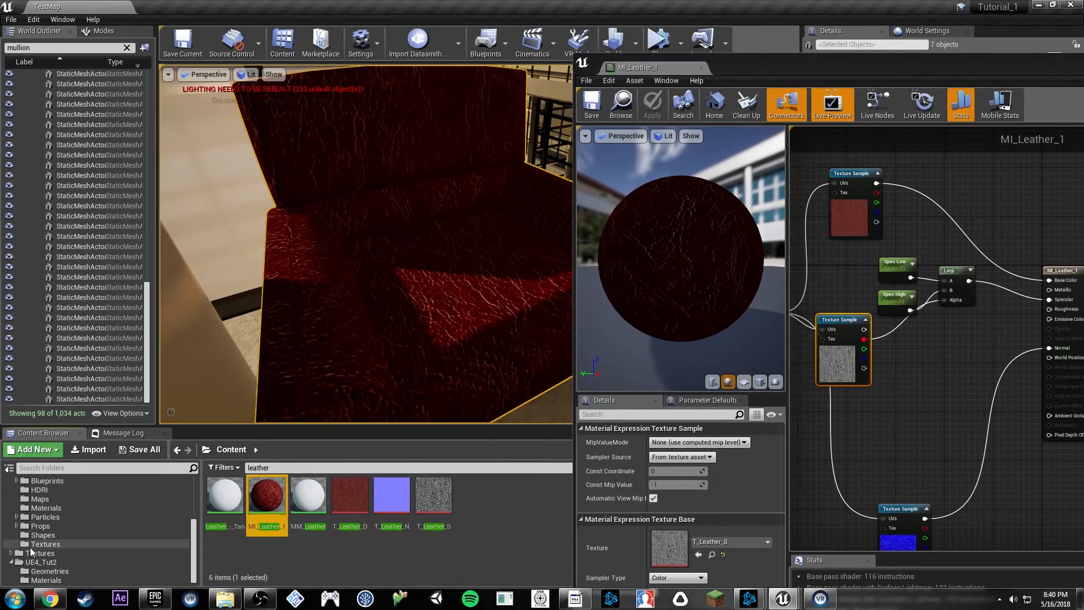
key(ctrl+b)
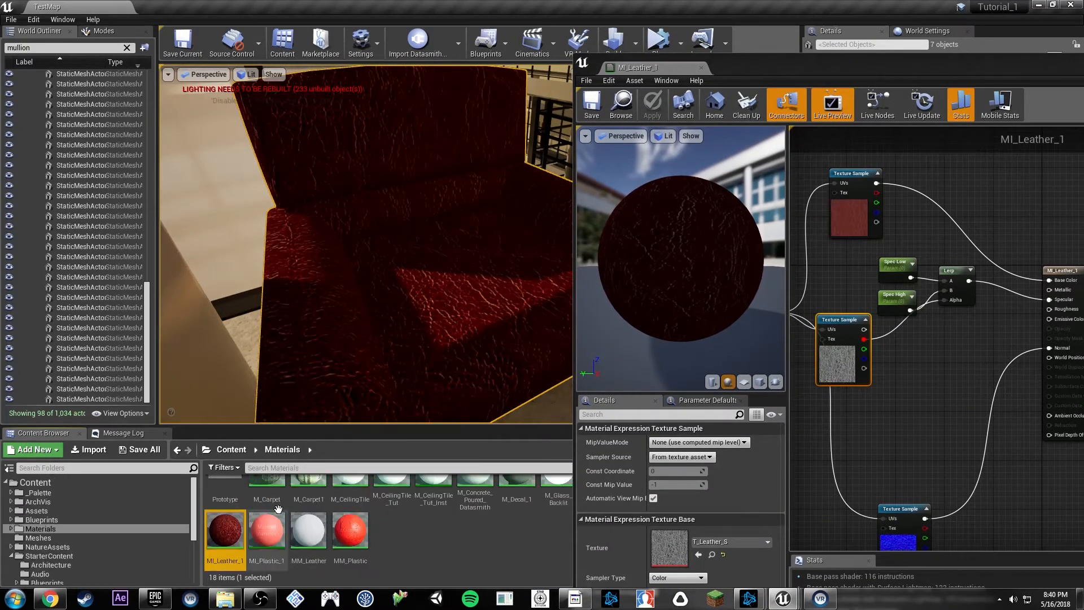
drag(776, 67, 838, 521)
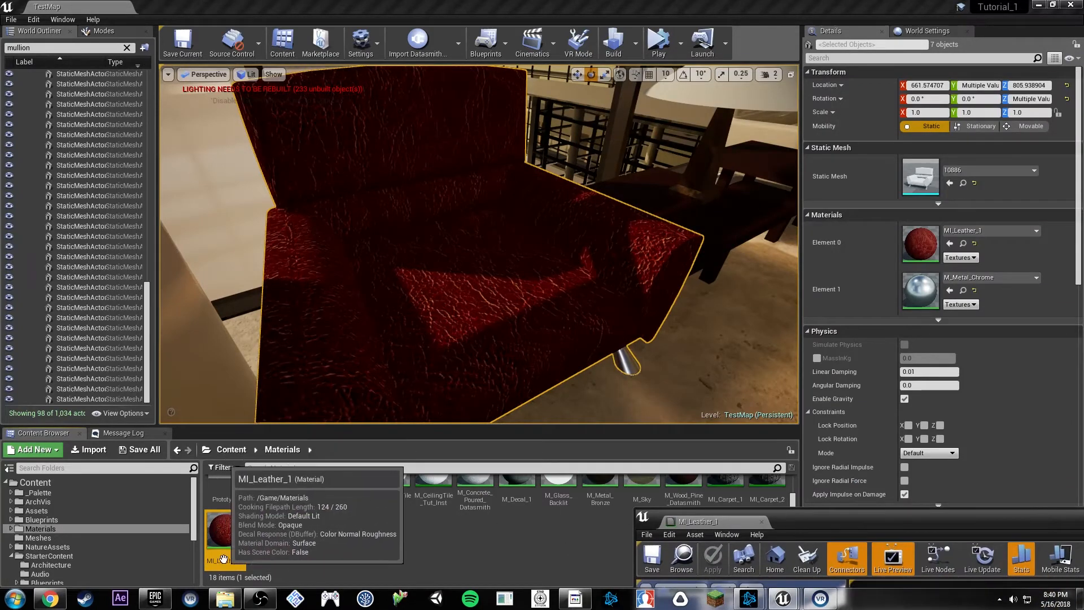
Try to rename the MI_Leather_1 material as MM_Leather.
click(225, 561)
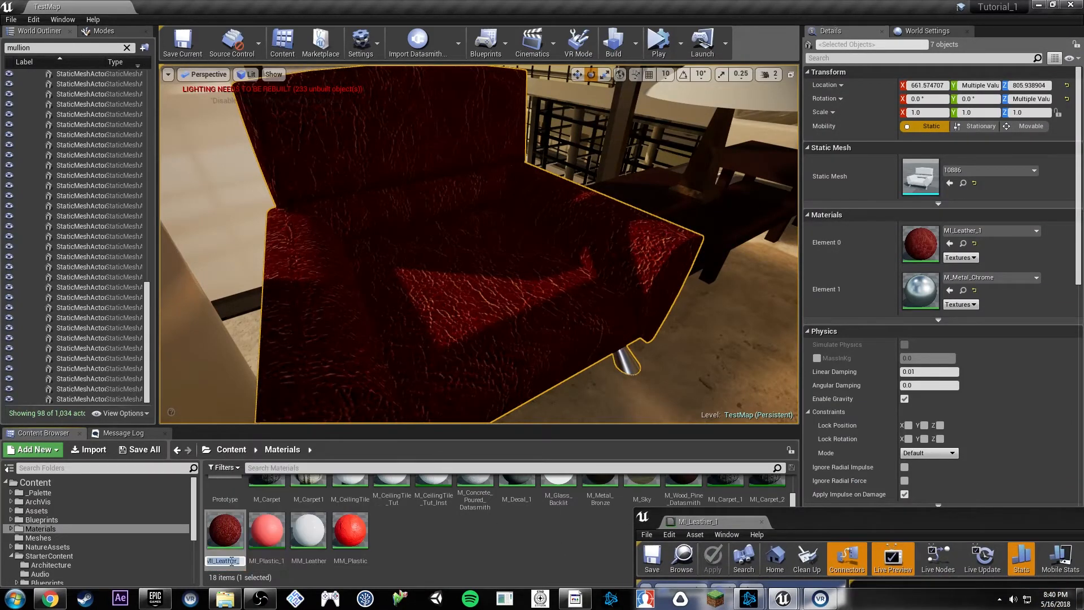
text(MM_Leather)
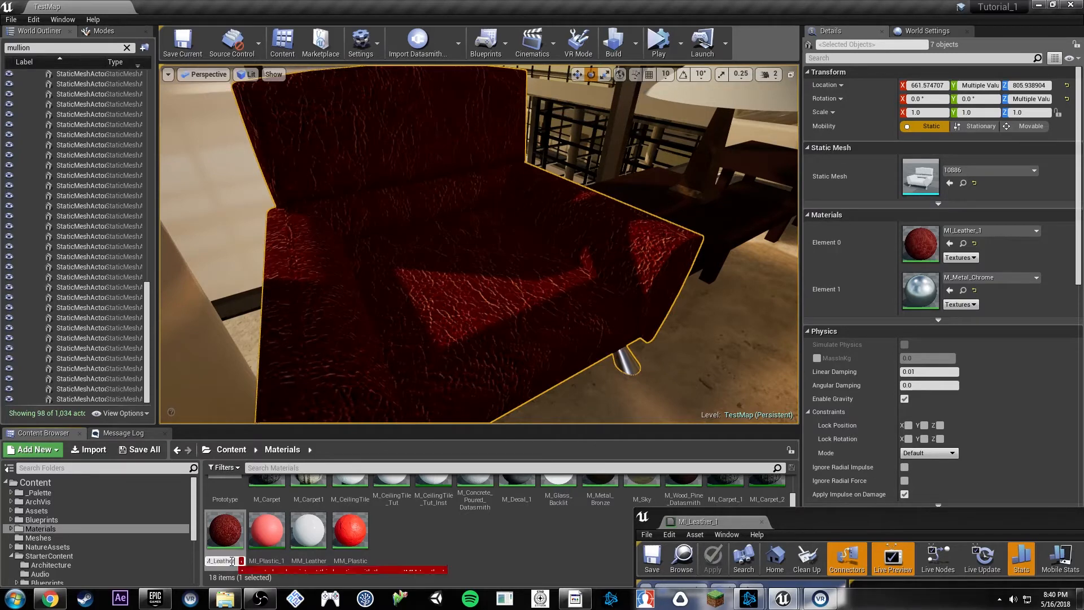
click(439, 527)
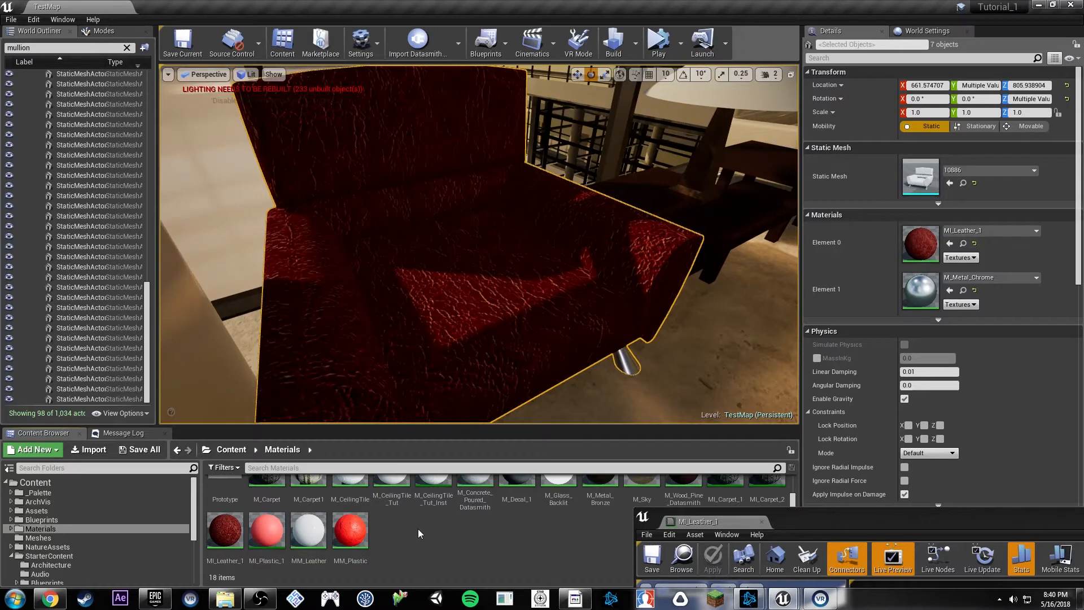
click(309, 531)
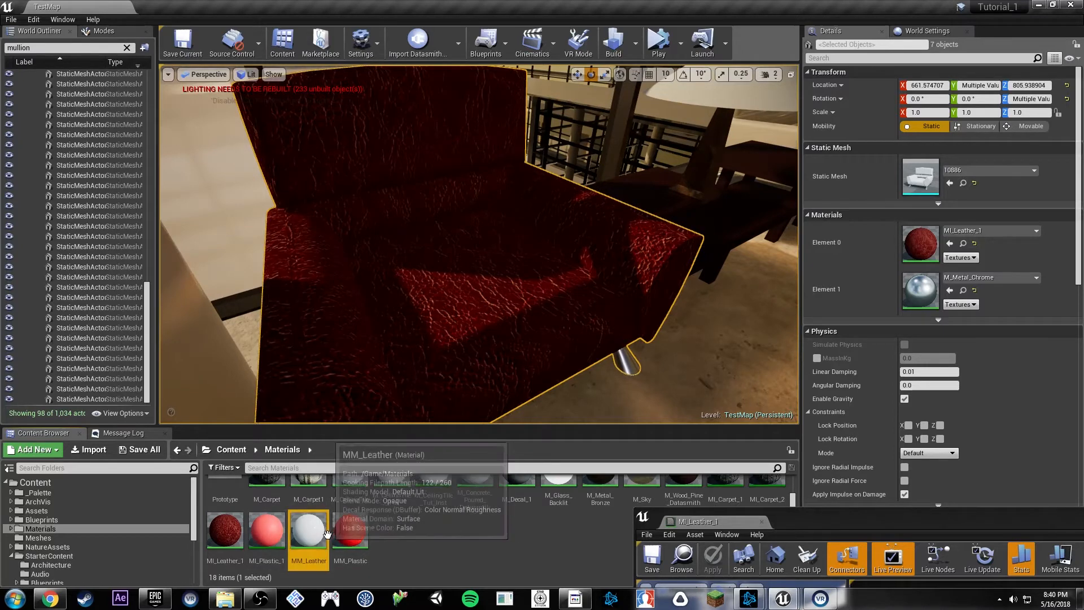
key(Delete)
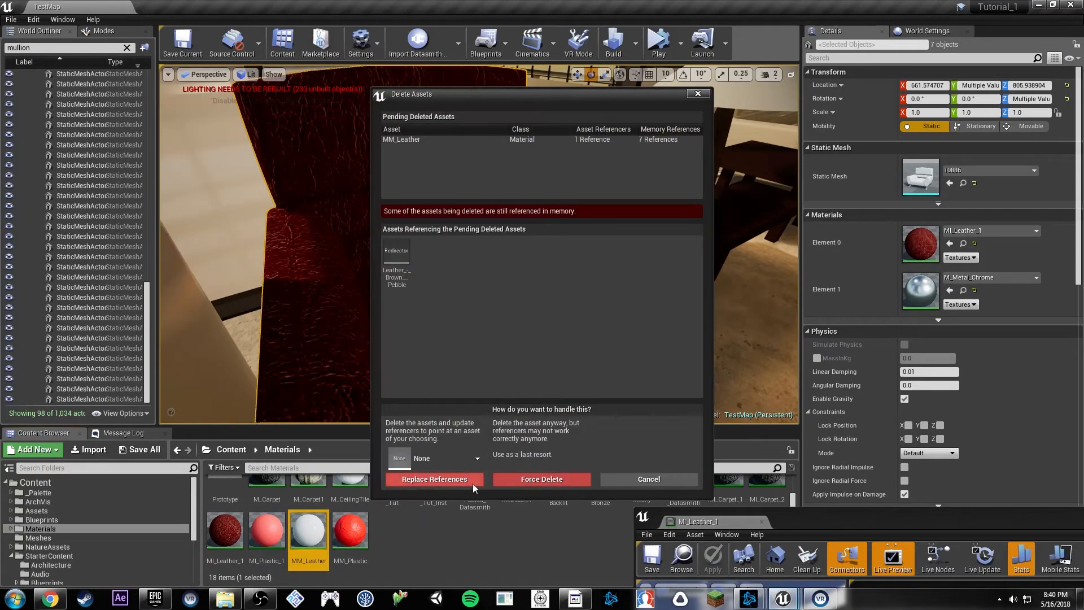
click(650, 478)
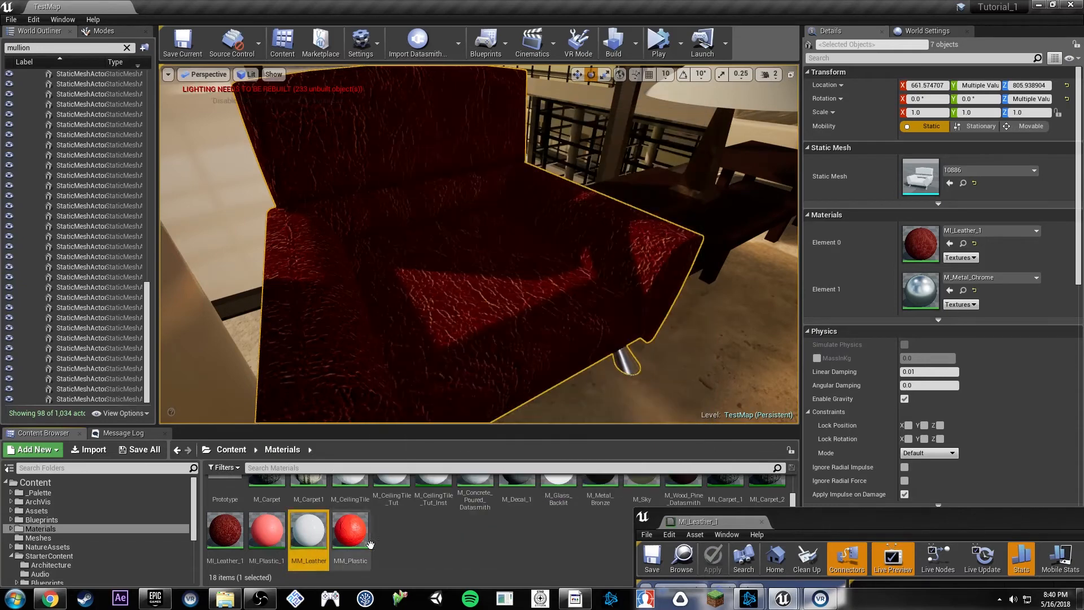
Rename the existing MM_Leather material as MM_Leather2.
key(F2)
key(Right)
text(2)
key(Return)
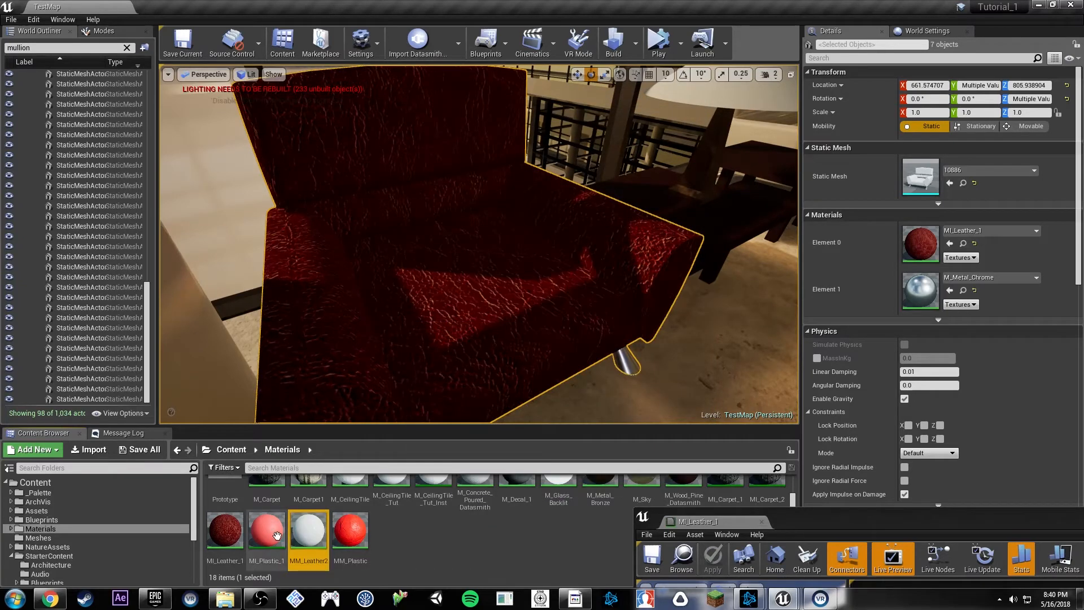
Rename the MI_Leather_1 material as MI_Leather and create a material instance from it named MI_Leather_12.
click(224, 531)
key(F2)
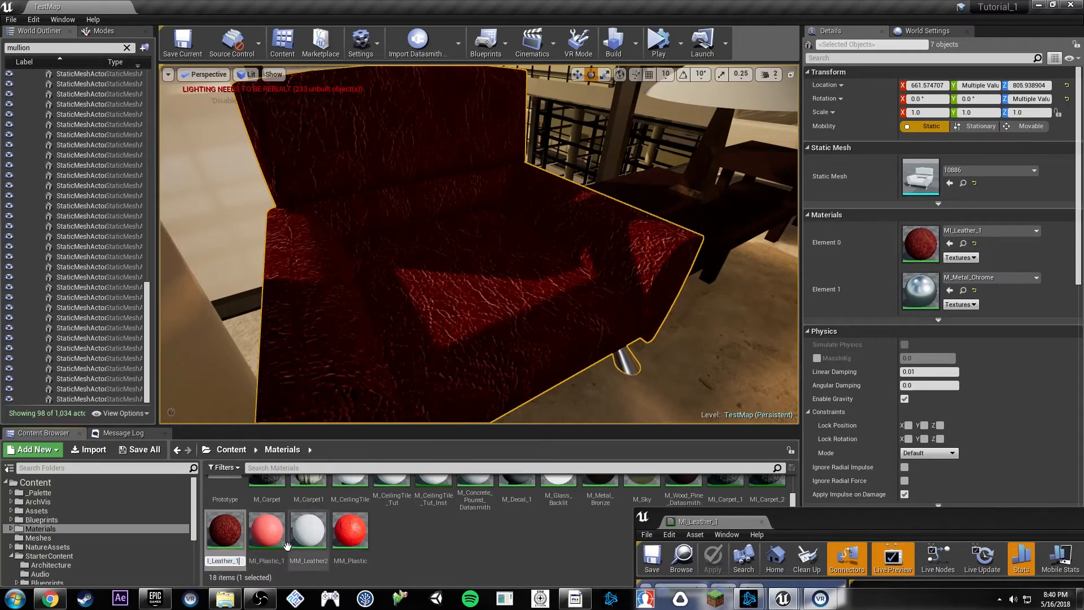
right_click(240, 535)
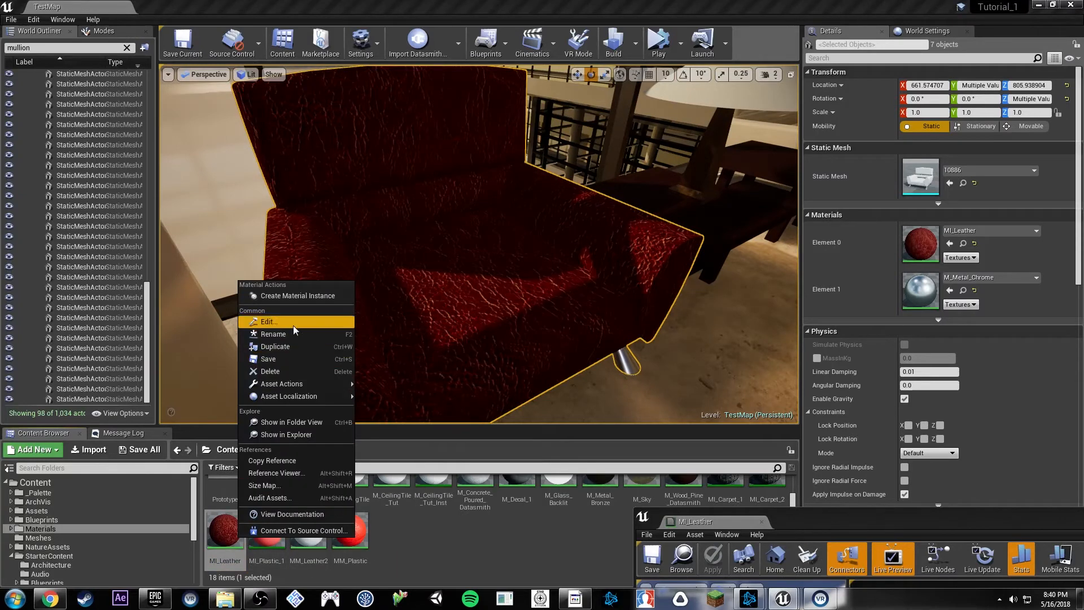
click(297, 295)
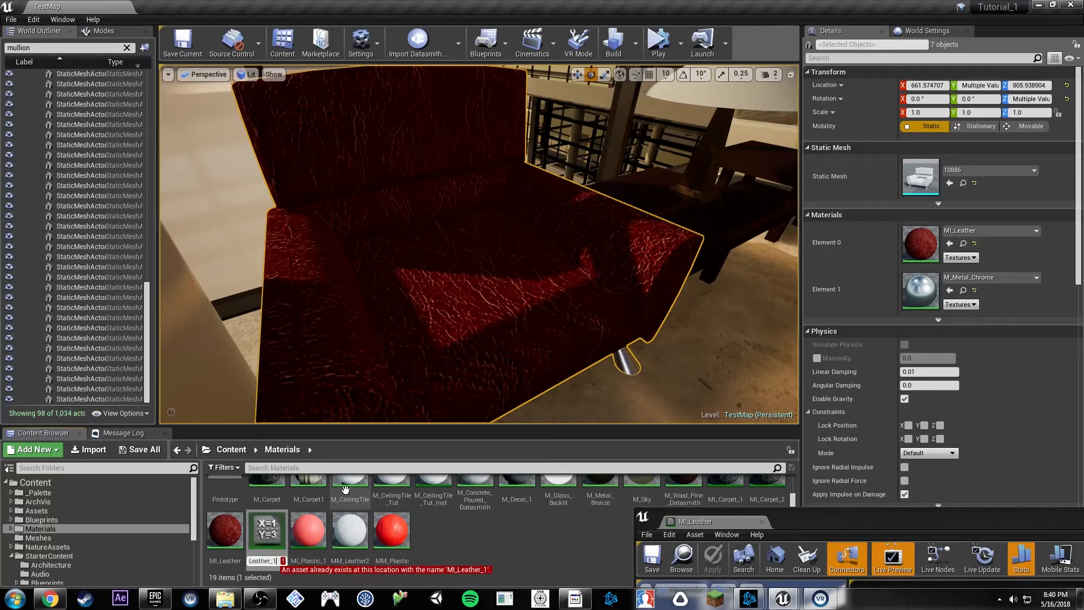
text(12)
key(Return)
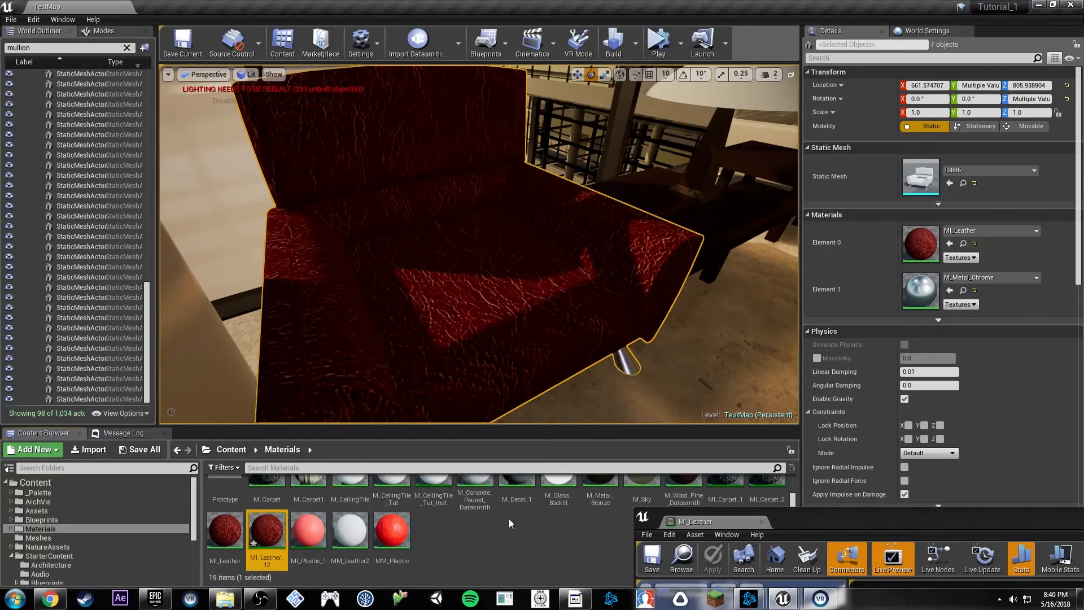
Rename the new leather material instance as MI_Leather_2.
click(33, 20)
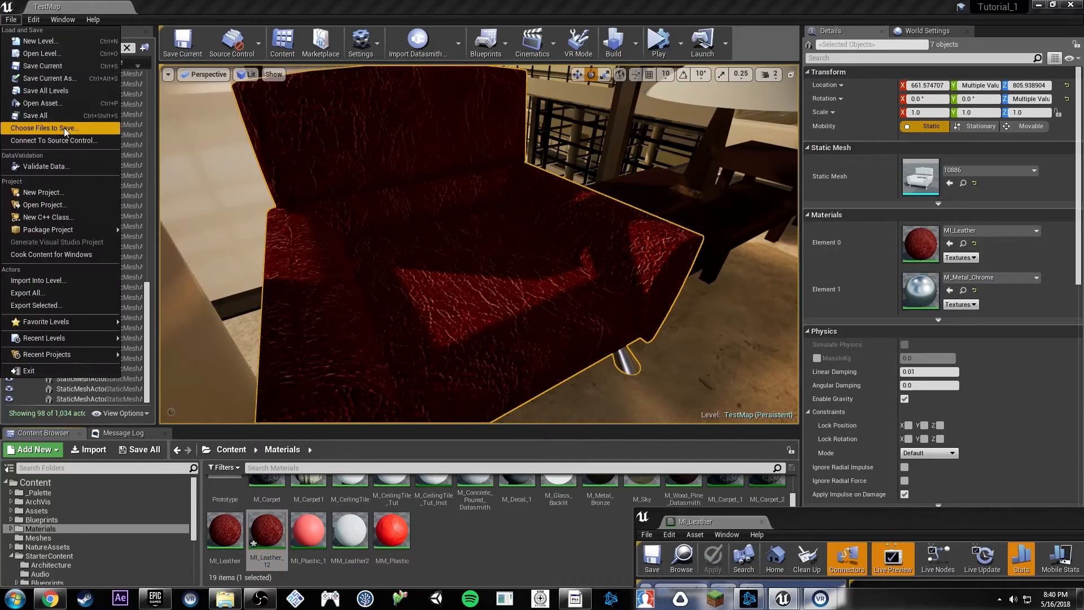
click(287, 502)
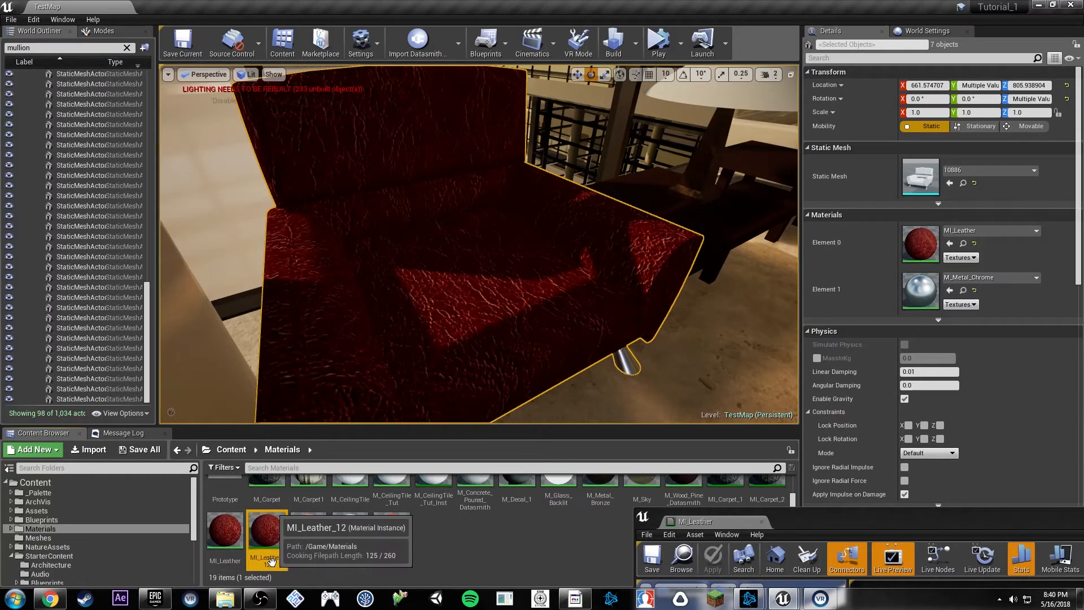
key(BackSpace)
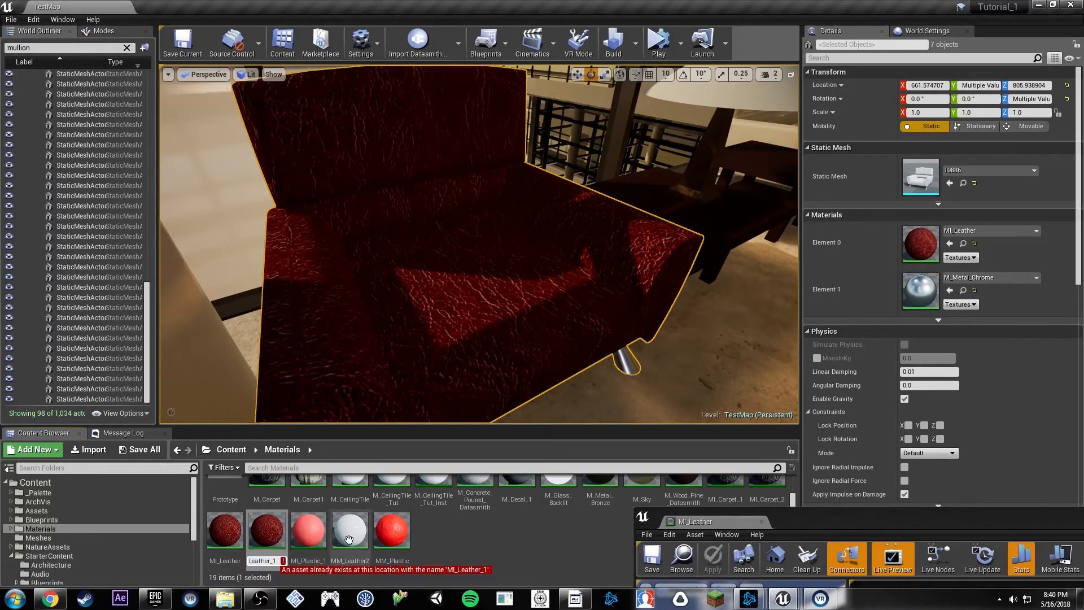
key(BackSpace)
text(2)
key(Return)
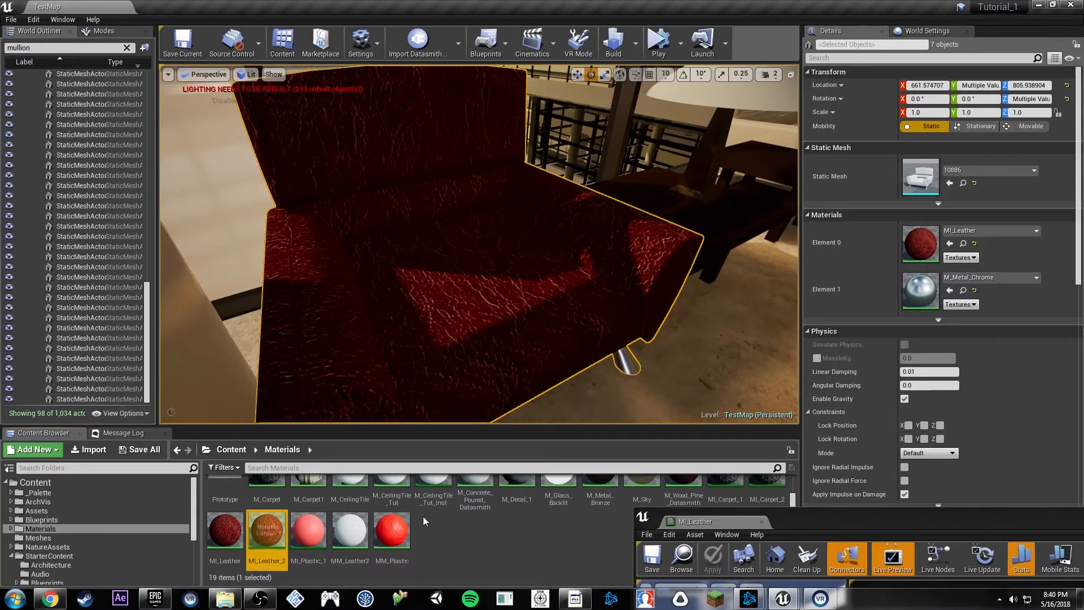
Assign the MI_Leather_2 instance to material Element 0 of the selected armchairs.
right_drag(604, 350, 644, 336)
drag(266, 541, 926, 246)
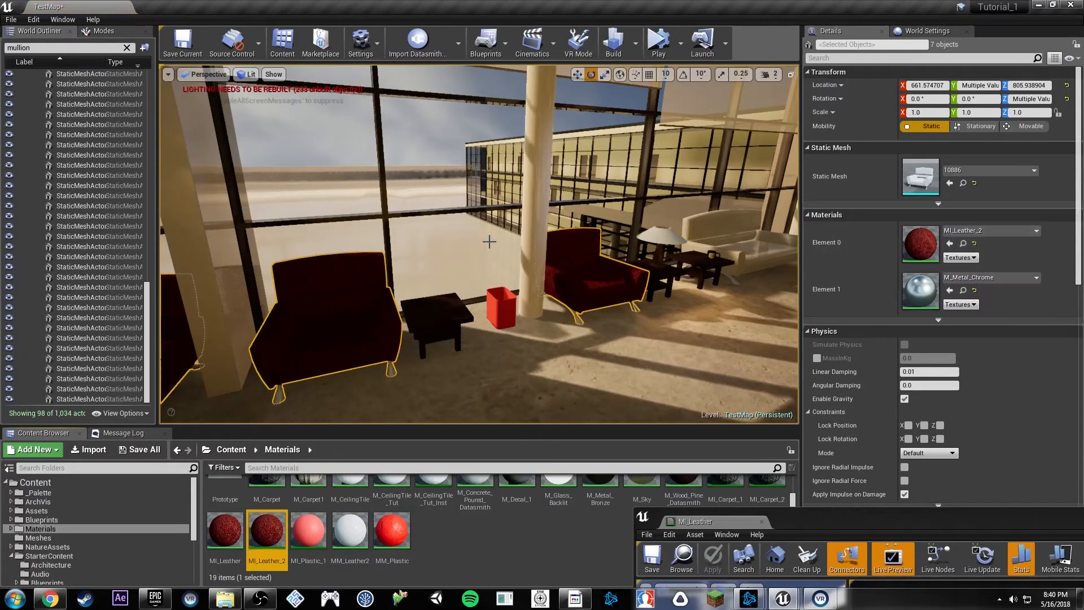
right_drag(489, 237, 446, 237)
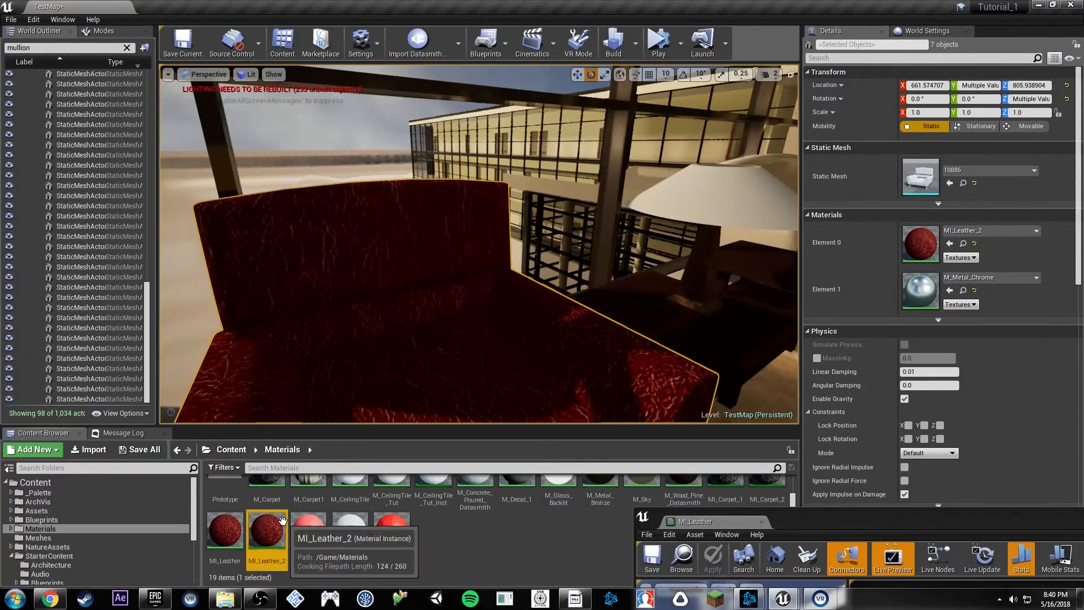
Open the MI_Leather_2 instance and enable its Spec High and Spec Low parameters.
double_click(266, 531)
drag(820, 531, 644, 73)
click(890, 185)
click(890, 197)
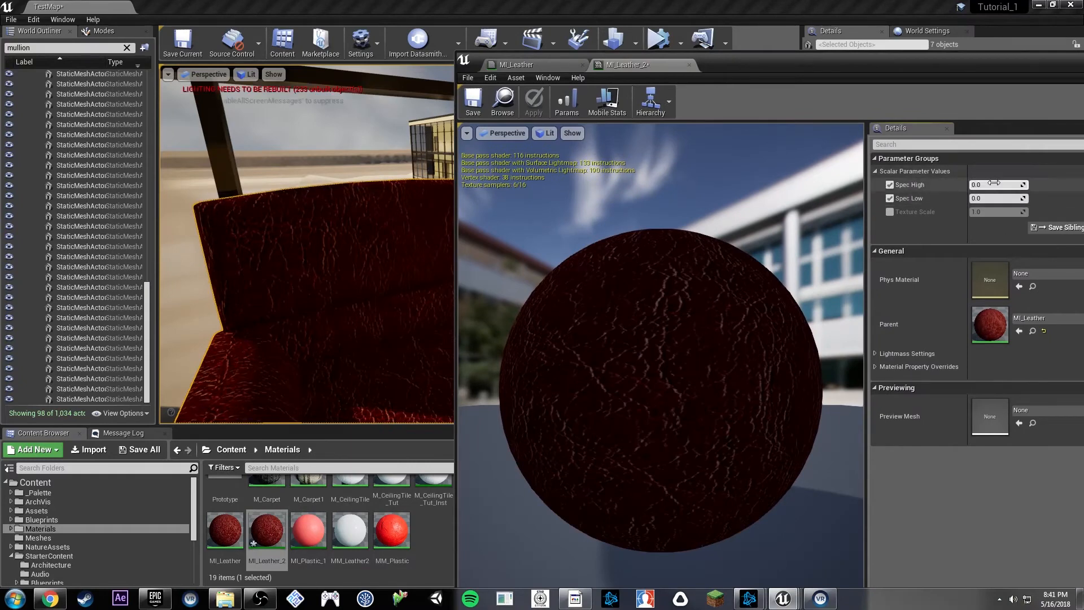
Set Spec High to about 0.05 and Spec Low to about 0.99 in MI_Leather_2.
drag(985, 199, 1022, 199)
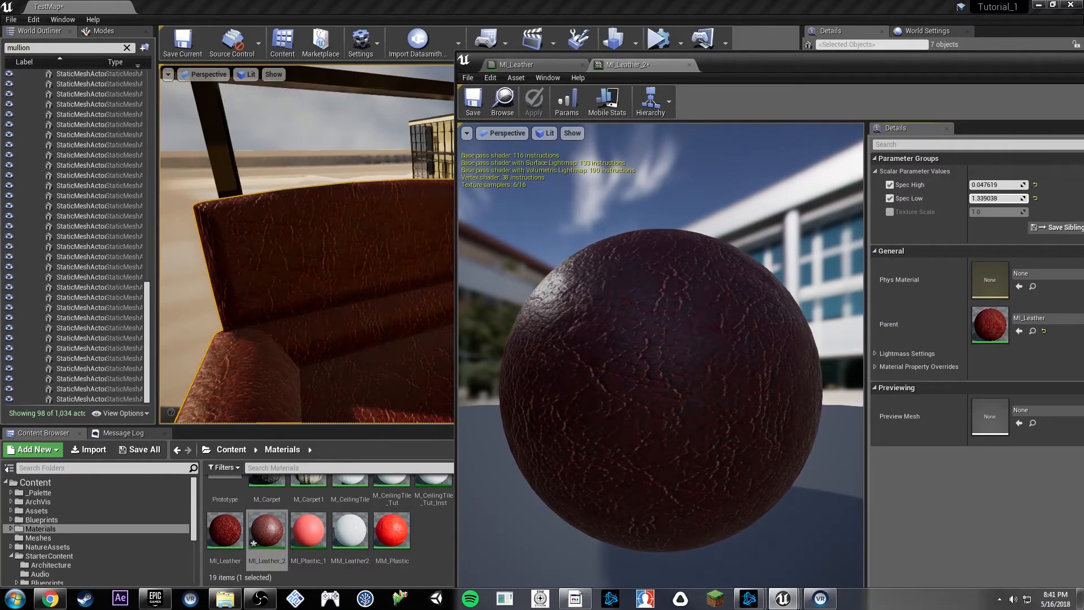
drag(1000, 198, 997, 199)
right_drag(234, 304, 254, 282)
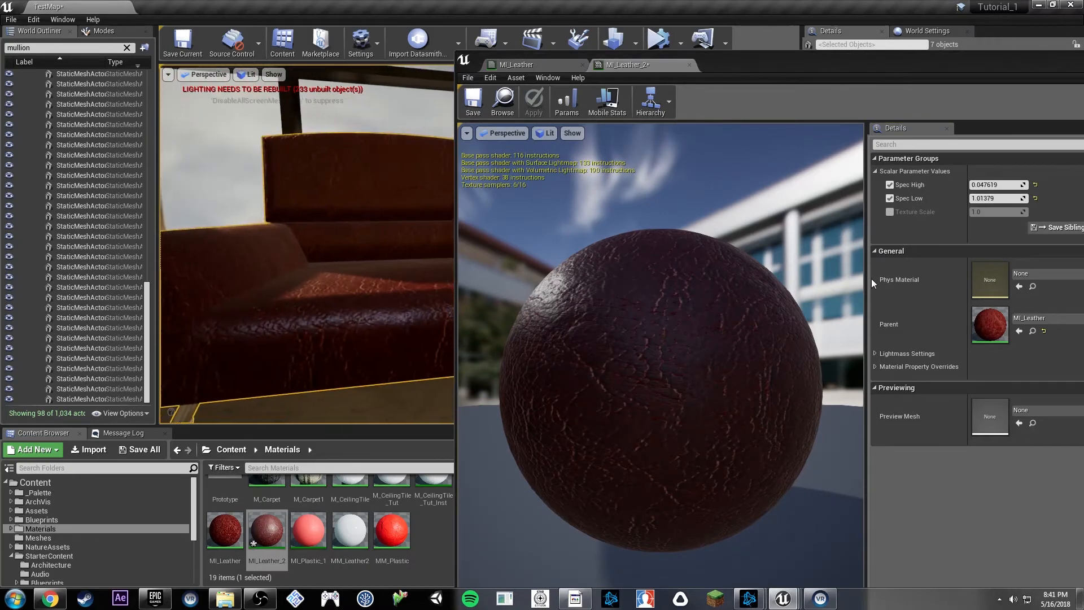
drag(984, 198, 1034, 212)
Enable the Texture Scale parameter, set it to about 3.87, and save MI_Leather_2.
click(890, 212)
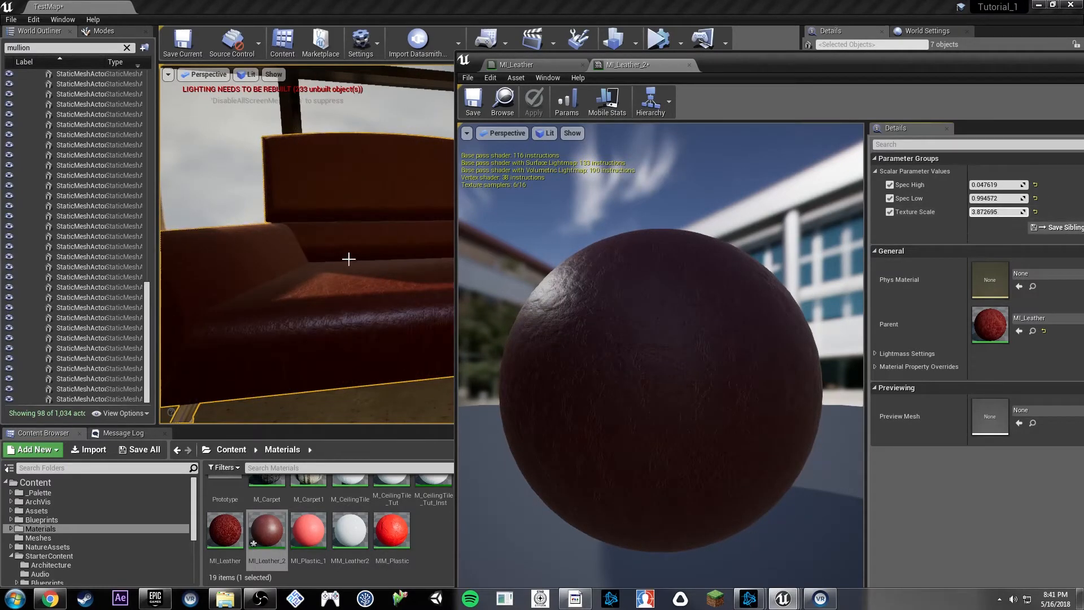
mouse_move(350, 259)
right_down()
mouse_move(328, 243)
mouse_move(333, 255)
right_up()
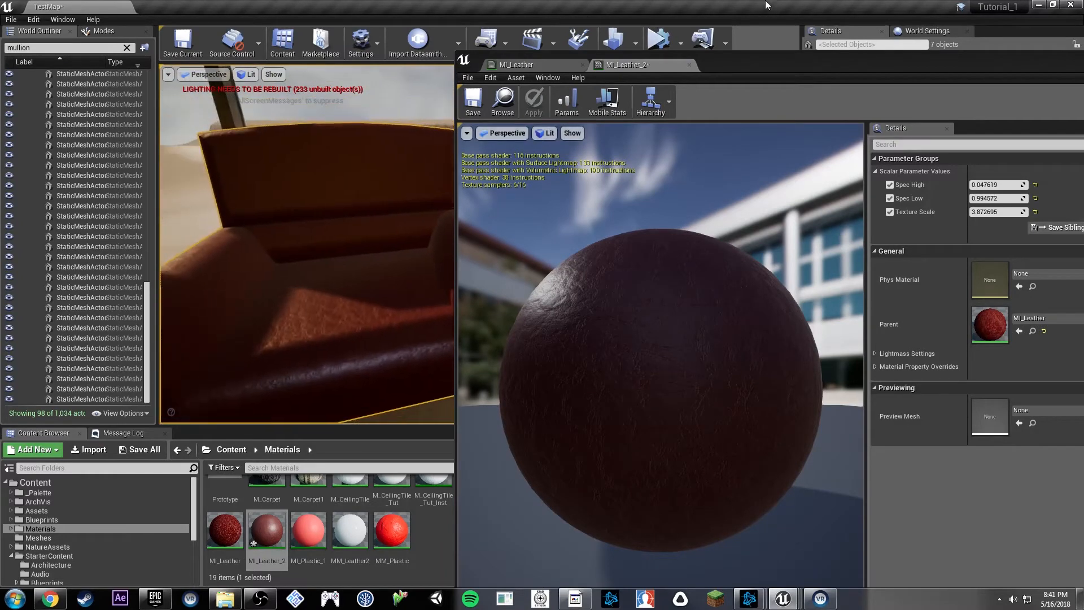
click(474, 102)
Select the concrete floor Floor_3 in the level and open its M_Concrete_Poured_Datasmith material.
drag(764, 58, 1083, 68)
click(577, 250)
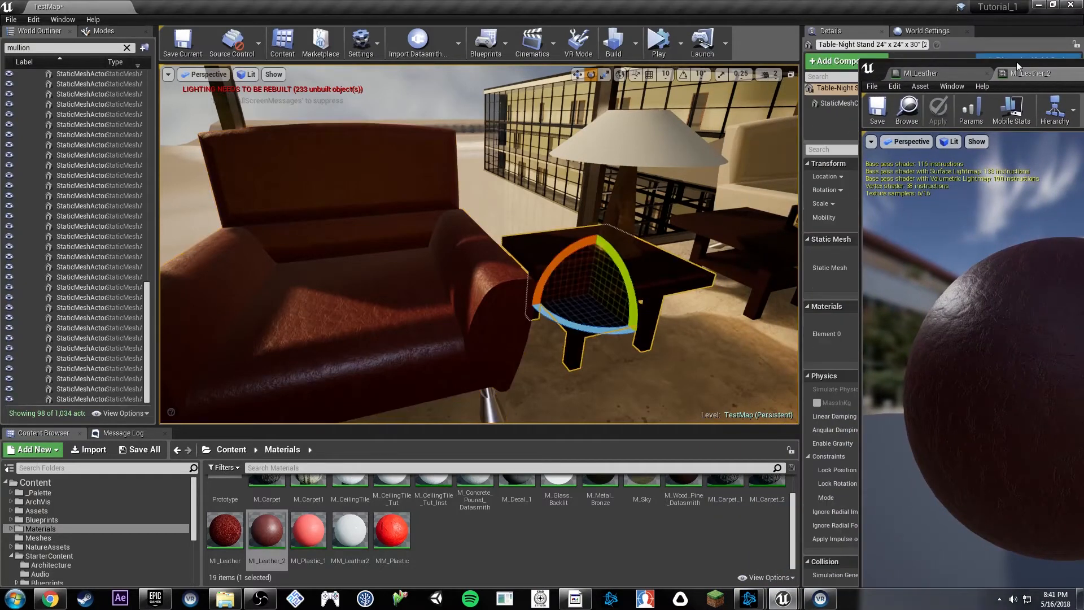
right_drag(646, 225, 706, 263)
click(601, 266)
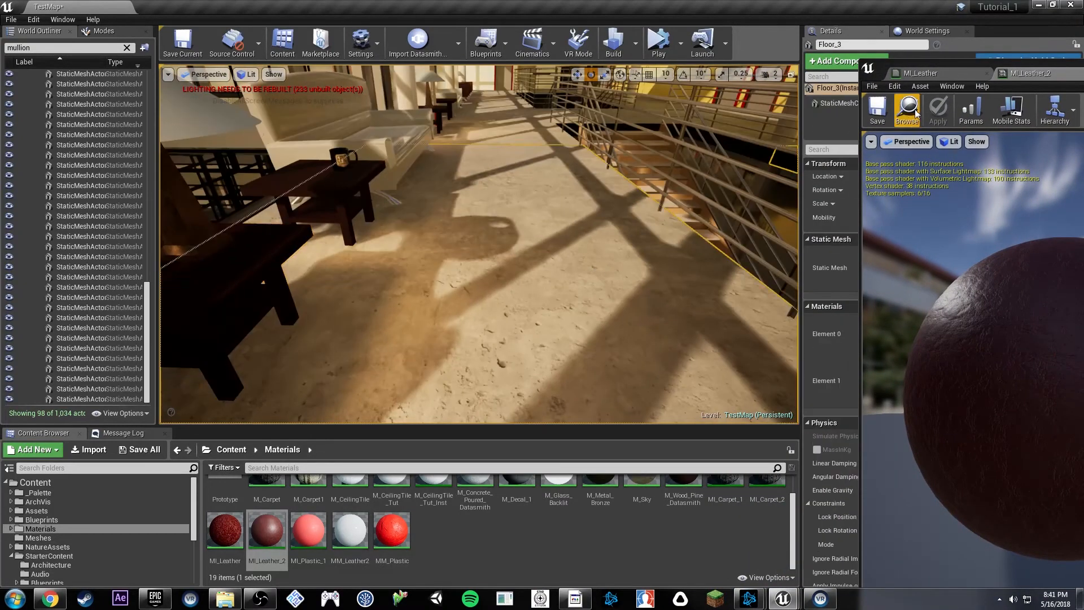
drag(944, 66, 693, 465)
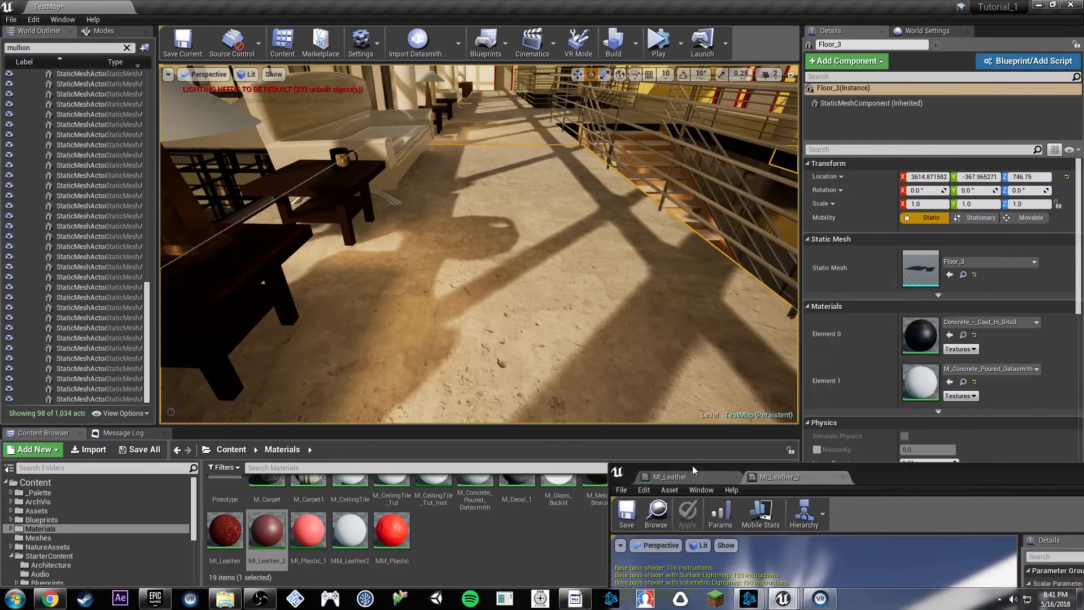
double_click(914, 382)
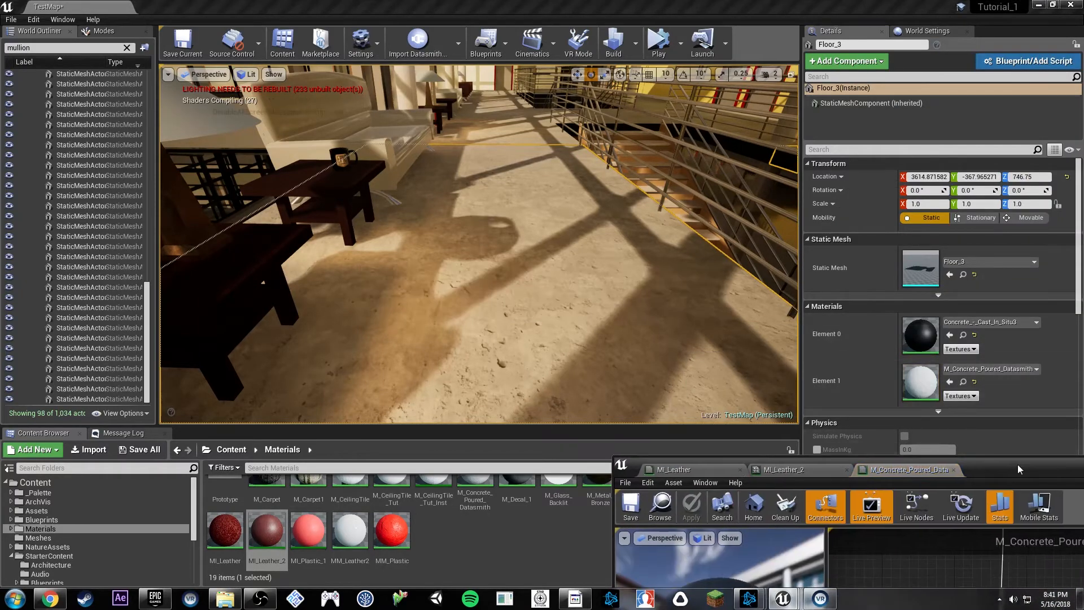
Copy the Macro Texture Variation and Reduce Macro Contrast node groups from the concrete material into the MI_Leather graph.
drag(1018, 464, 683, 44)
double_click(726, 199)
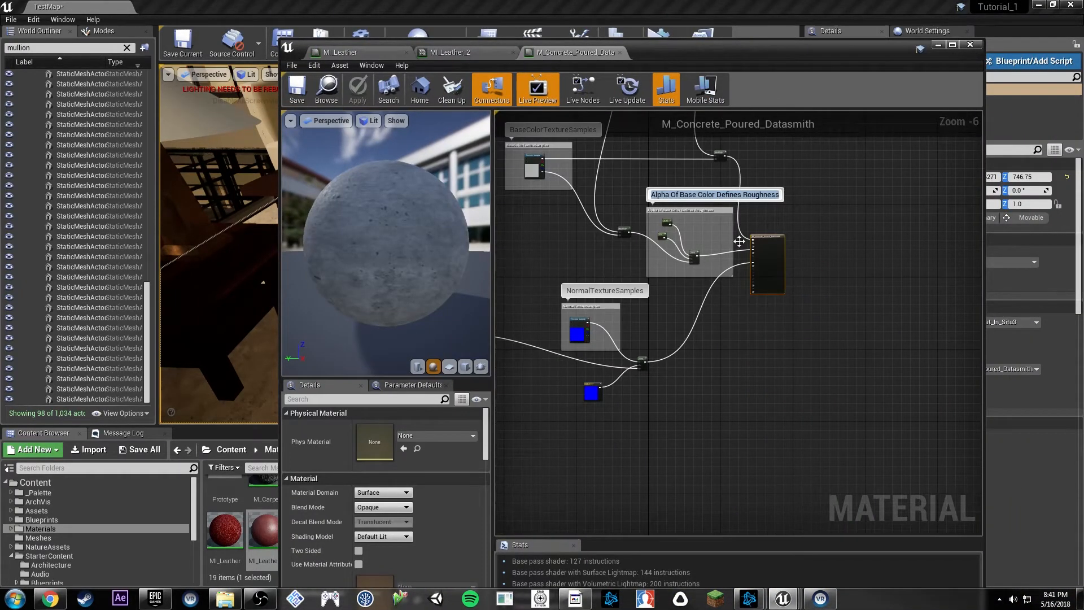
right_drag(658, 157, 810, 339)
drag(648, 218, 882, 329)
click(450, 53)
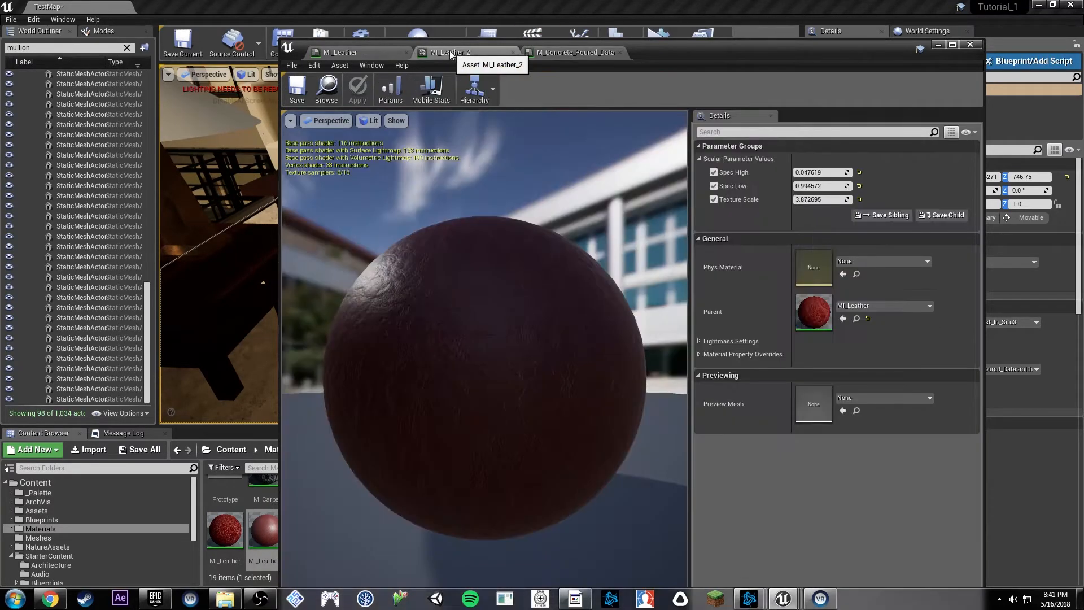
click(373, 52)
right_drag(568, 192, 824, 380)
right_drag(718, 226, 721, 361)
scroll(720, 360, down, 6)
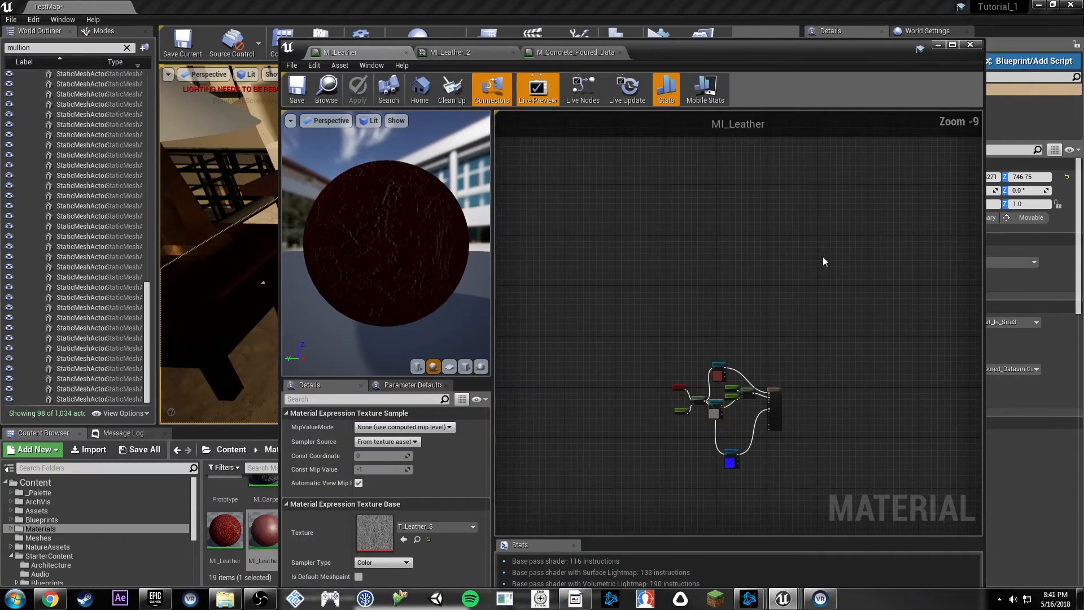
key(ctrl+v)
Arrange the pasted macro groups above the leather nodes, leaving free space before the material output node.
drag(730, 254, 730, 324)
scroll(734, 373, up, 3)
right_drag(734, 372, 821, 222)
scroll(782, 228, up, 3)
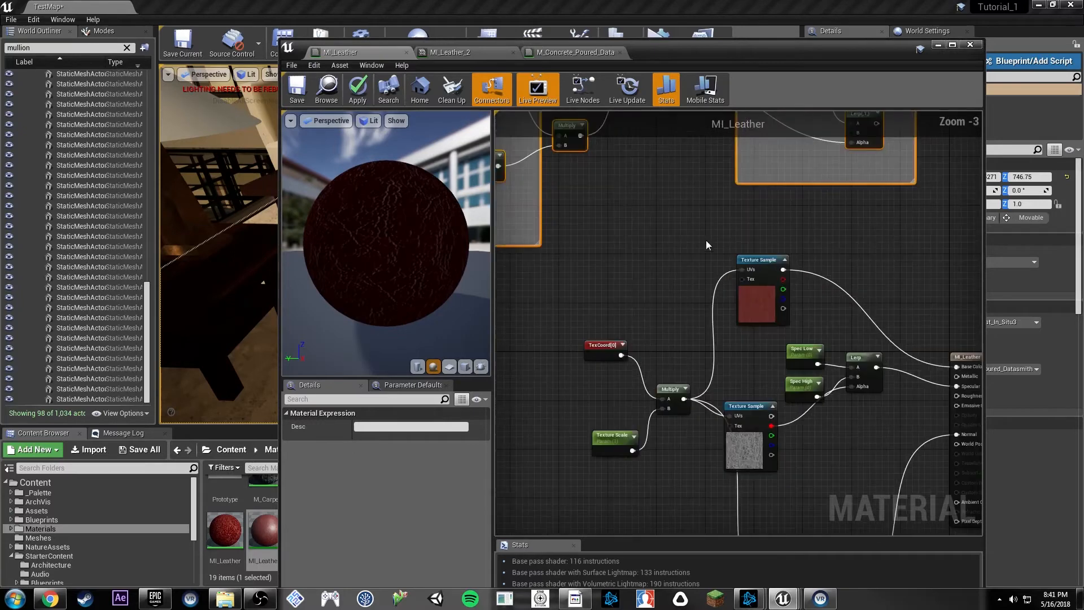
scroll(644, 270, down, 3)
right_drag(645, 269, 703, 240)
drag(687, 241, 697, 434)
click(816, 222)
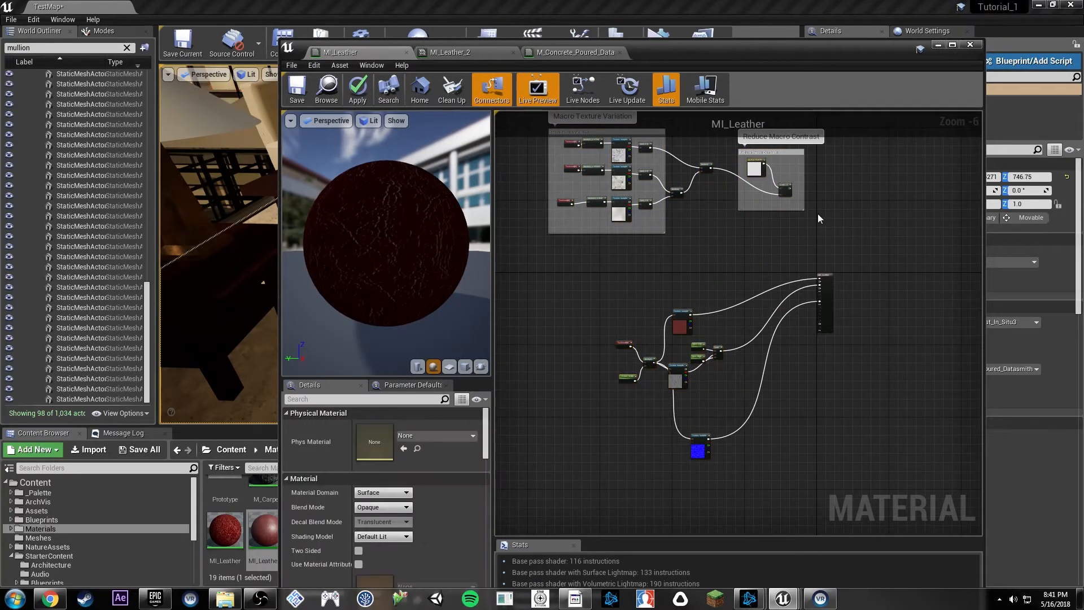
right_drag(817, 219, 848, 310)
drag(531, 192, 852, 343)
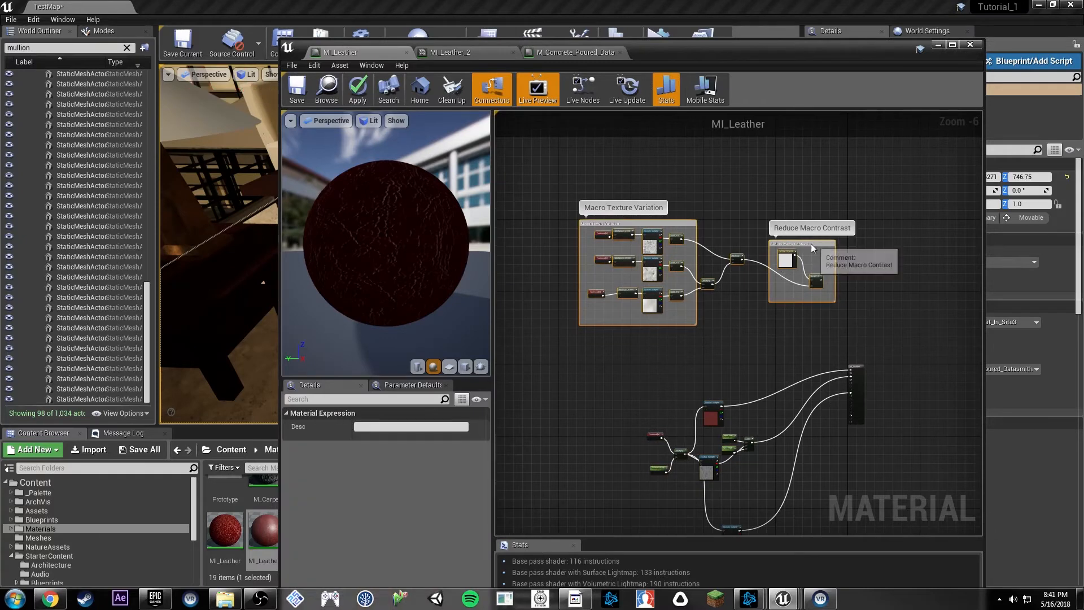
drag(811, 243, 747, 244)
Multiply the Reduce Macro Contrast Lerp output with the leather color texture and connect the result to Base Color.
scroll(745, 268, up, 3)
right_drag(856, 296, 782, 178)
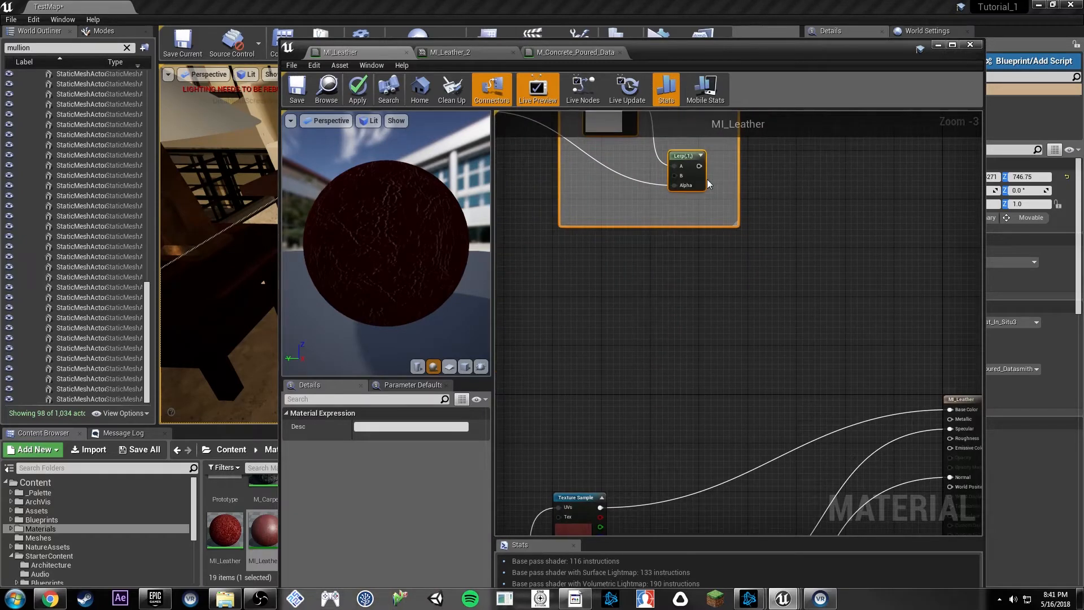
drag(700, 166, 778, 247)
text(multiply)
key(Return)
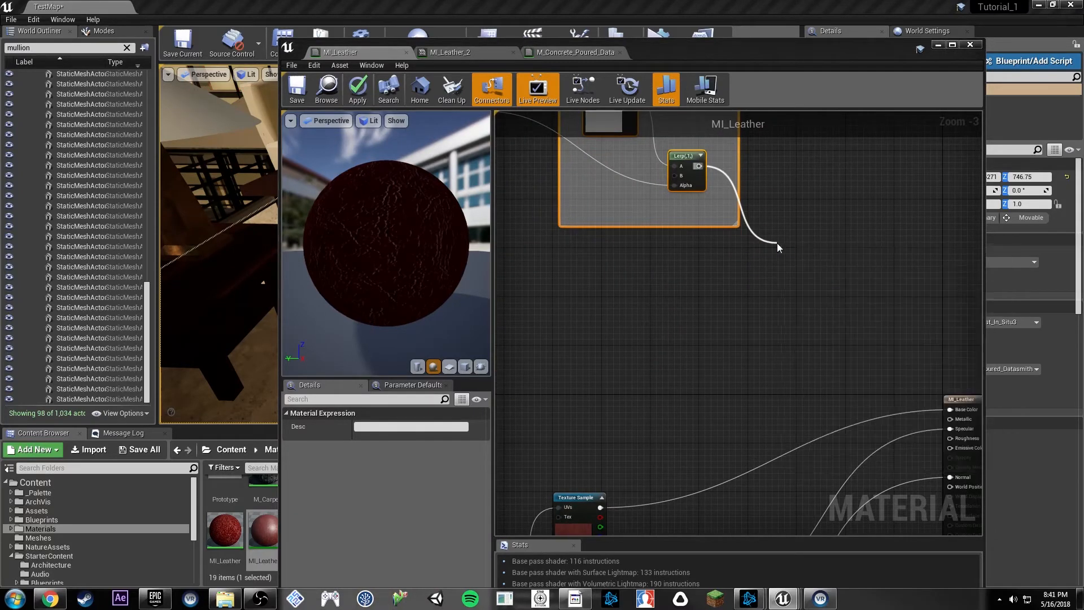
right_drag(884, 276, 880, 205)
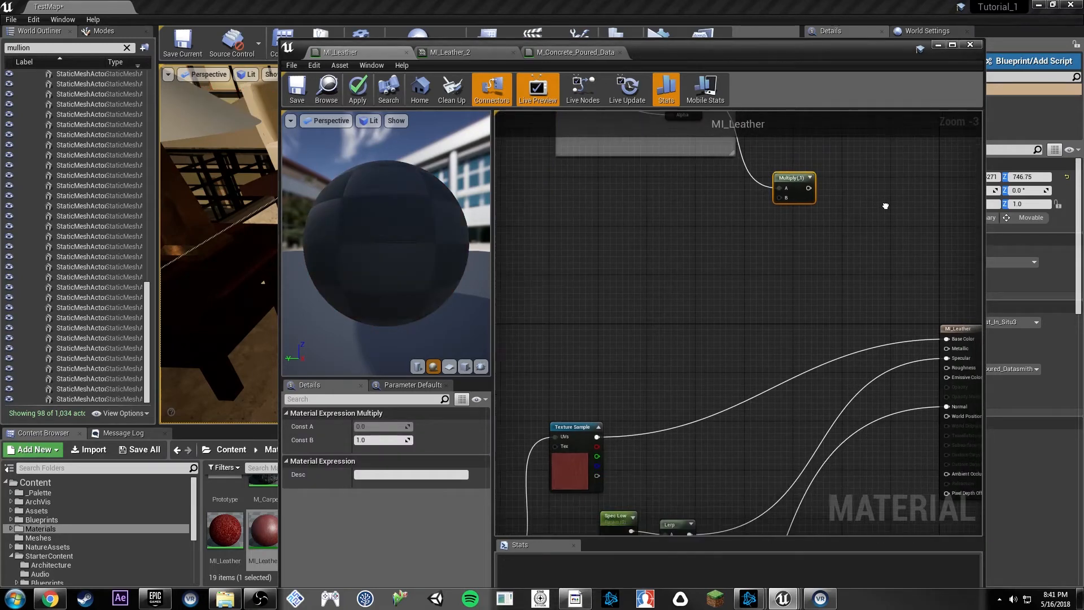
drag(792, 181, 812, 267)
mouse_move(966, 342)
ctrl+mouse_down()
mouse_move(823, 317)
mouse_move(811, 278)
mouse_move(945, 338)
ctrl+mouse_up()
Add a second Multiply node fed by the final Multiply output of the Macro Texture Variation group.
drag(743, 60, 891, 70)
right_drag(781, 249, 803, 380)
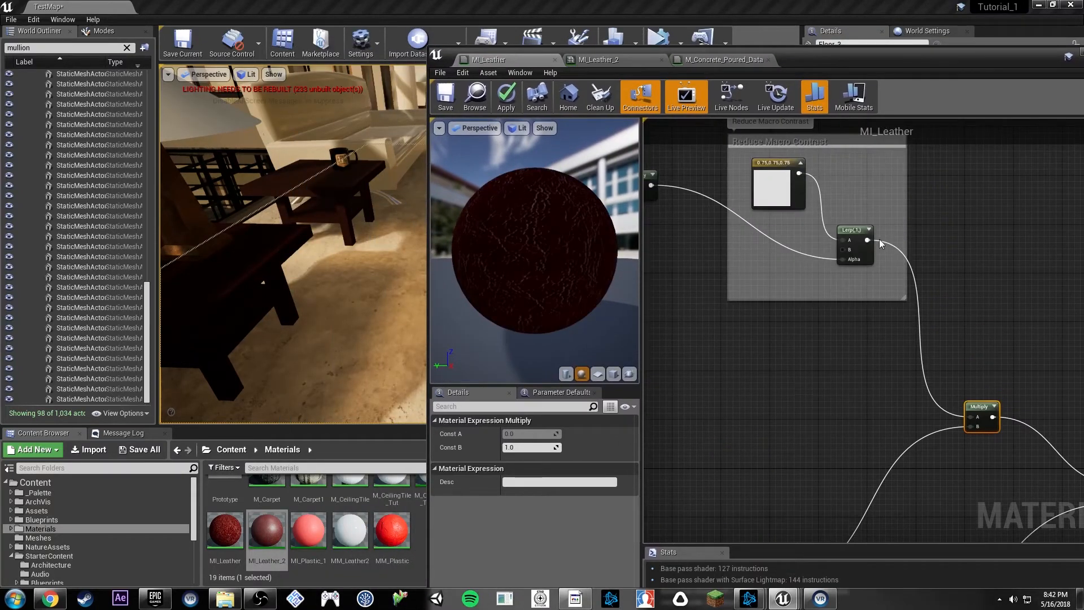
drag(868, 241, 857, 305)
click(723, 306)
right_drag(723, 306, 936, 328)
drag(865, 208, 882, 309)
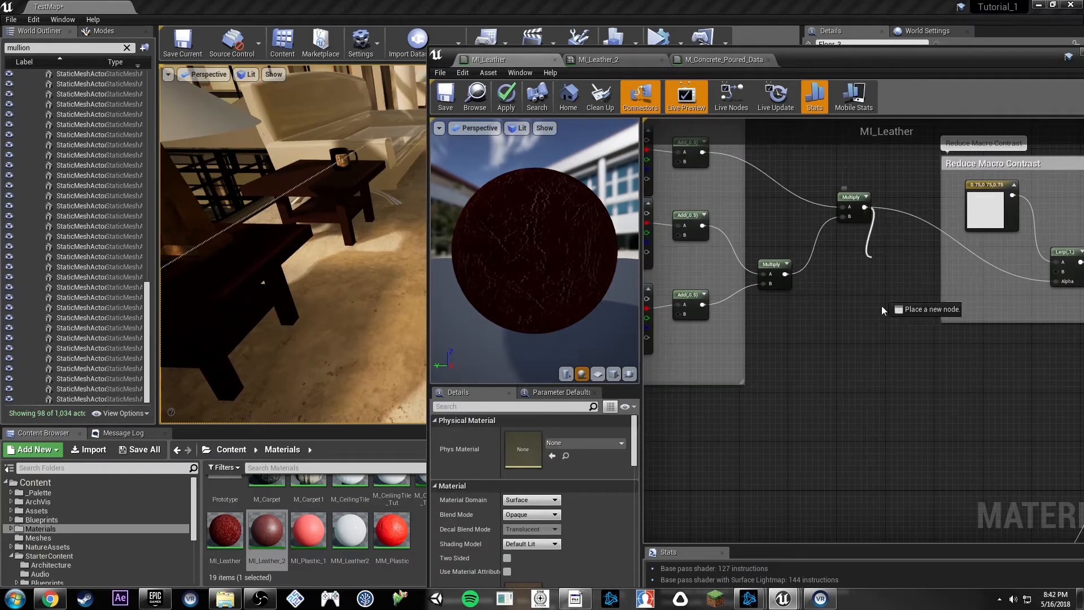
drag(906, 364, 910, 337)
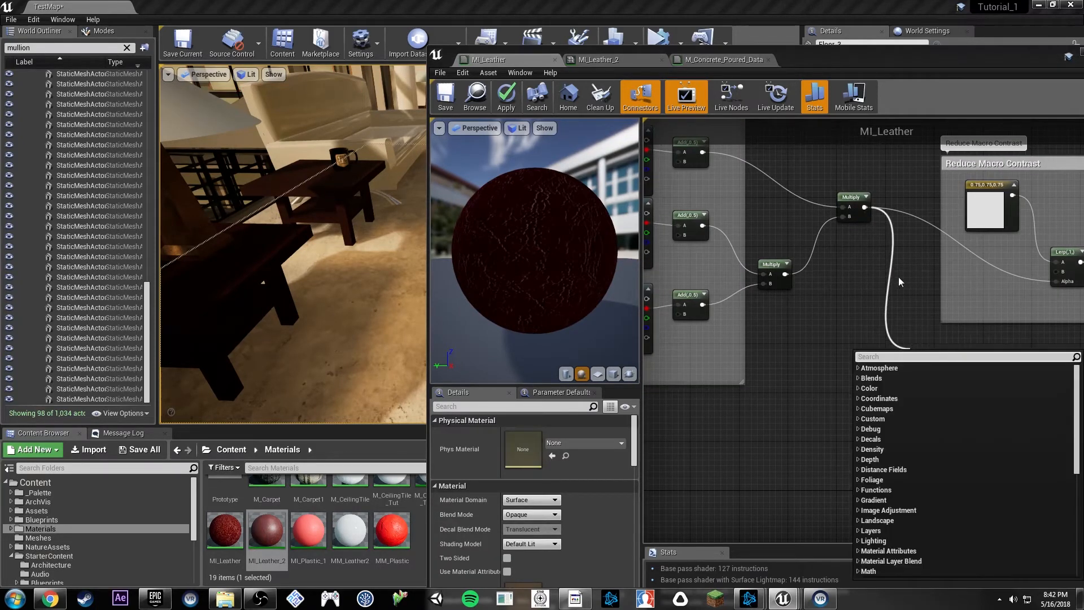
text(multiply)
key(Return)
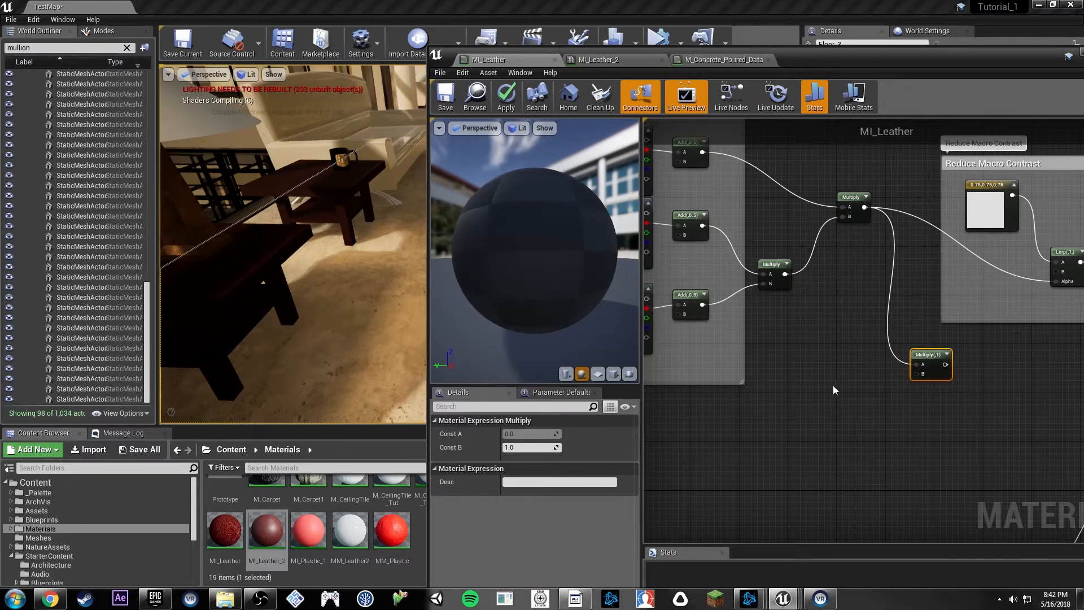
Add a scalar parameter named Roughness with default value 1 and connect it to input B of the new Multiply node.
click(834, 389)
text(Roughness)
key(Return)
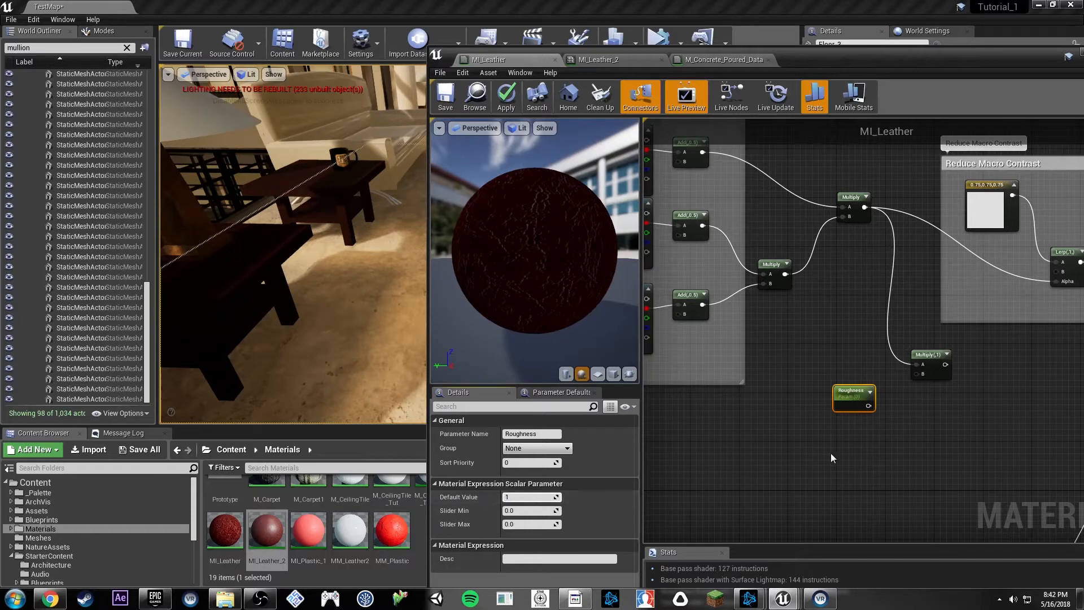
drag(869, 406, 916, 373)
Add a Linear Interpolate node fed by the roughness Multiply output, near the material output node.
right_drag(967, 407, 798, 327)
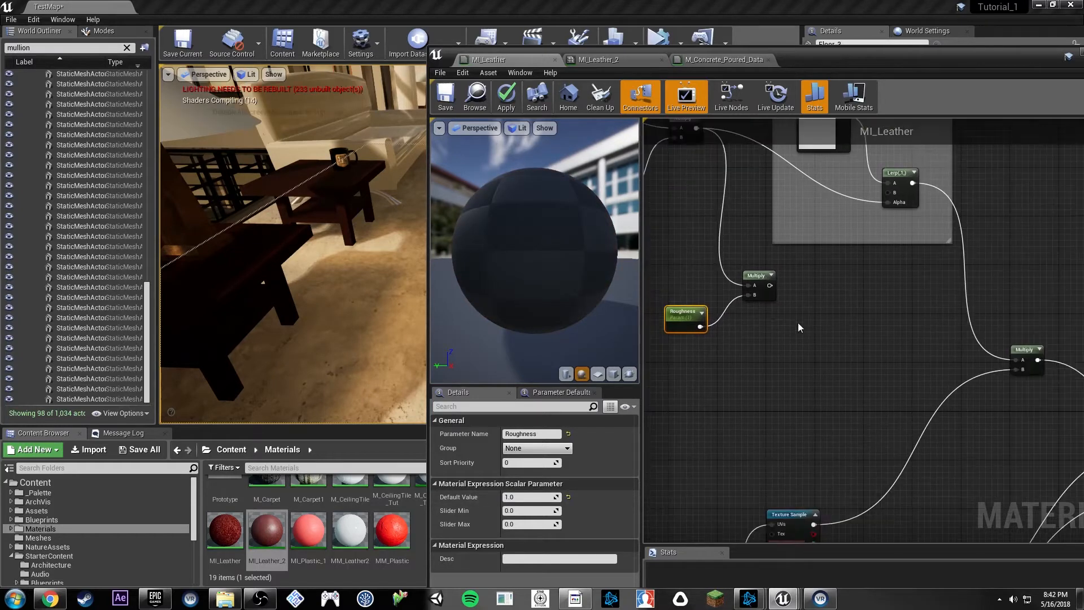
scroll(798, 323, down, 1)
right_drag(888, 332, 769, 269)
drag(662, 232, 835, 371)
text(linea)
key(Return)
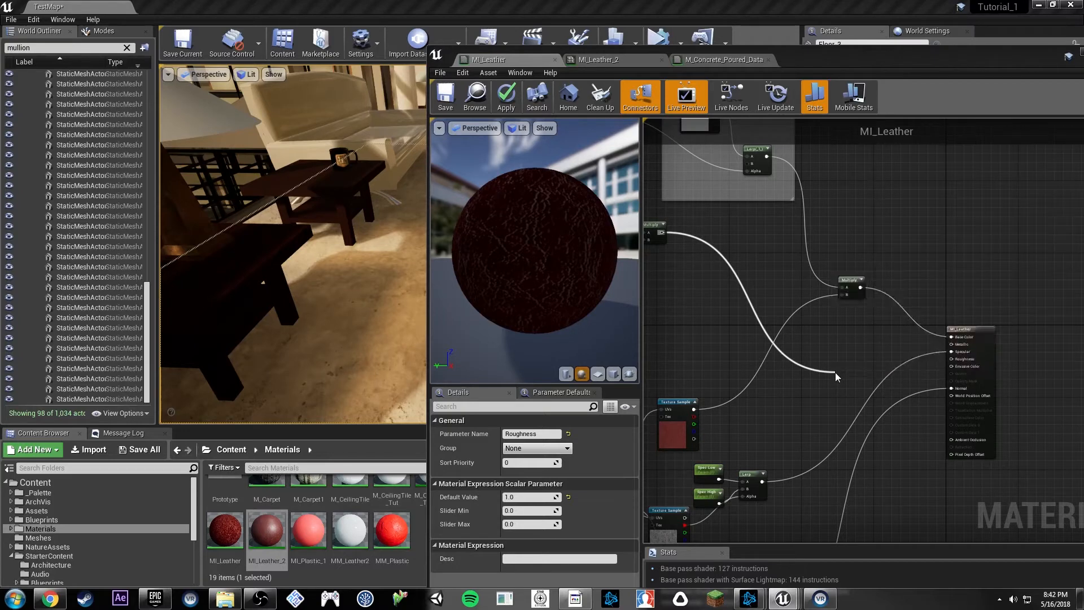
Add two scalar parameters named Rough Low and Rough High beside the roughness Lerp node.
drag(843, 403, 841, 397)
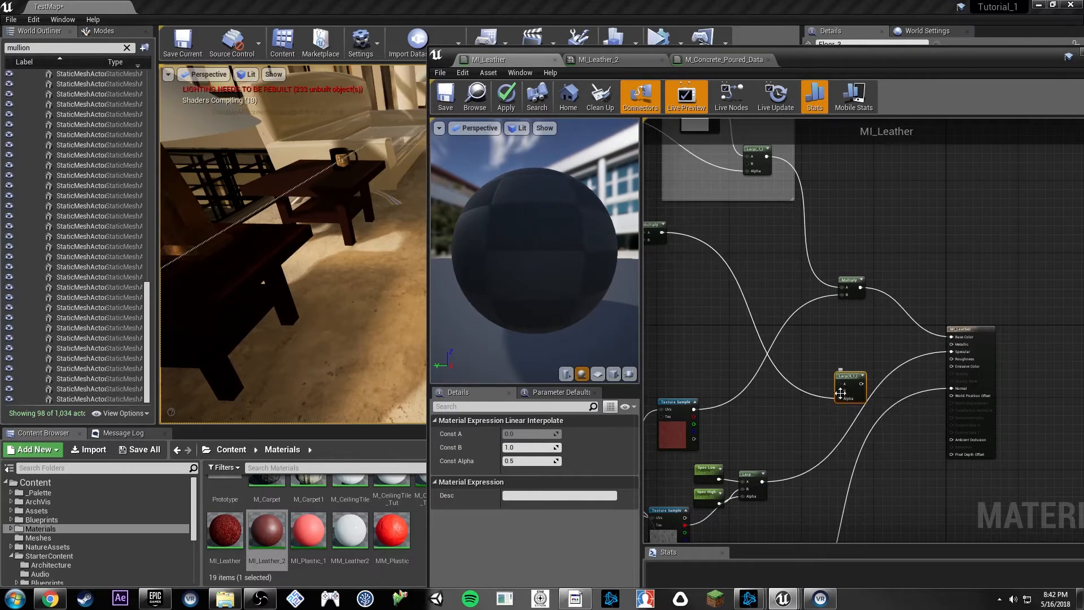
click(801, 350)
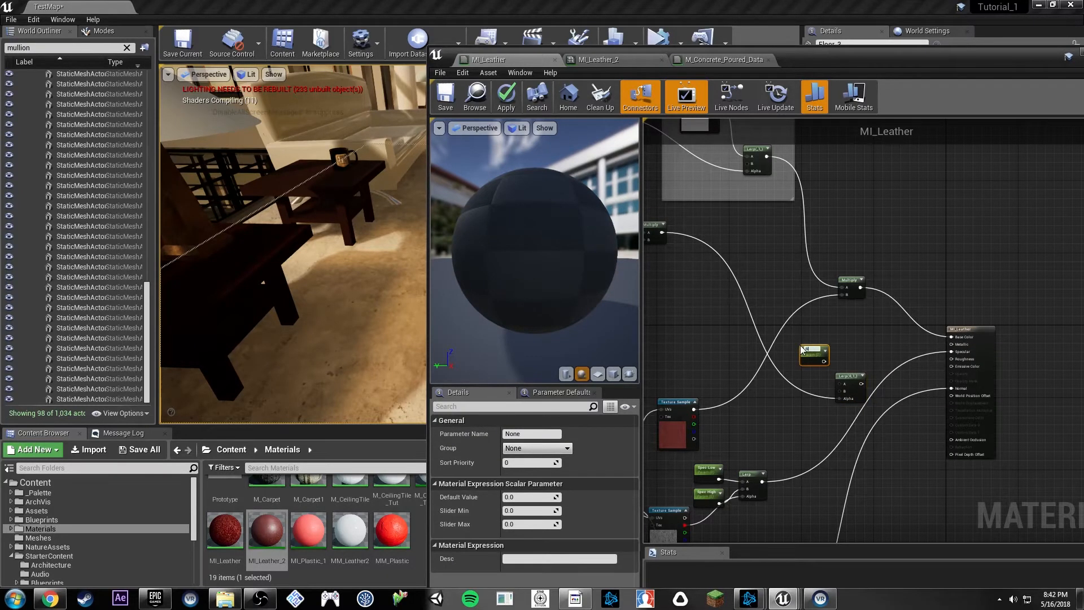
text(Rough Low)
key(Return)
drag(808, 348, 802, 325)
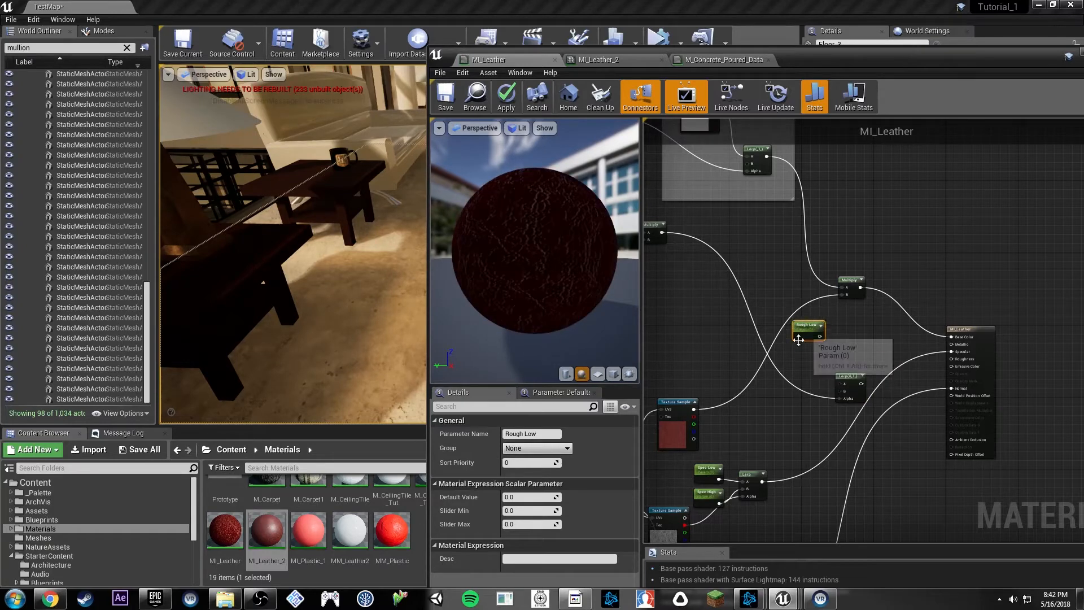
key(ctrl+w)
double_click(550, 434)
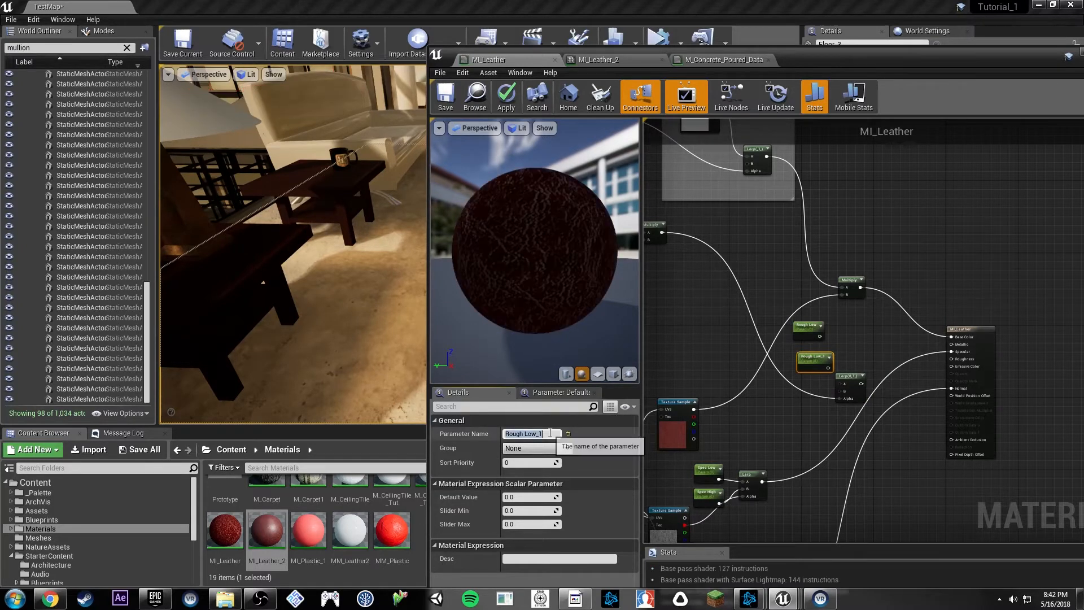
key(Return)
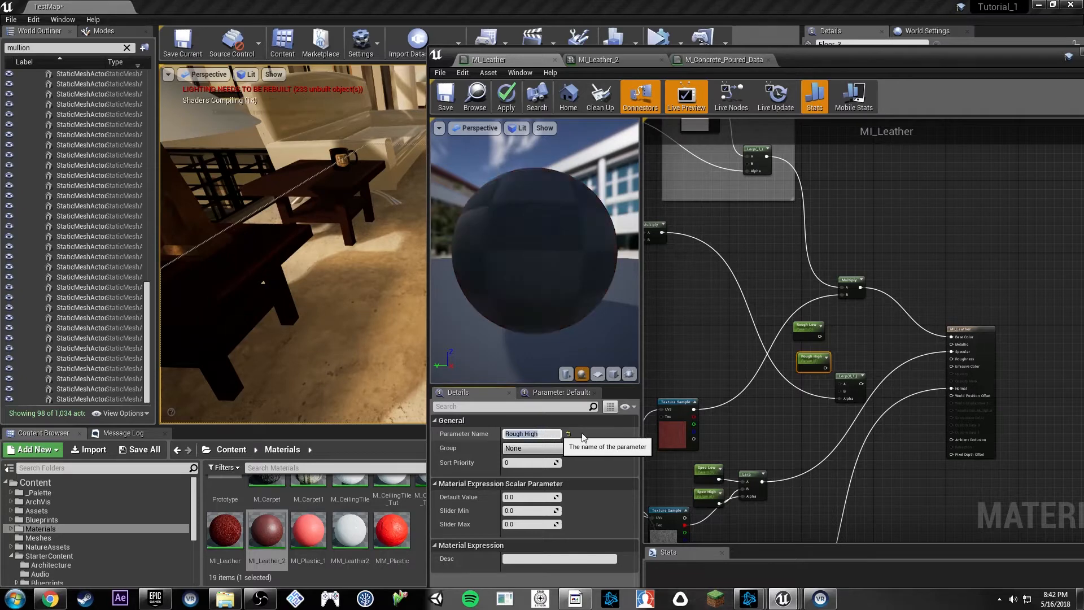
Connect Rough Low to the Lerp's input A, Rough High to B and its output to Roughness, and save the material.
scroll(812, 392, up, 2)
mouse_move(836, 373)
mouse_down()
mouse_move(822, 373)
mouse_move(855, 389)
mouse_move(856, 380)
mouse_up()
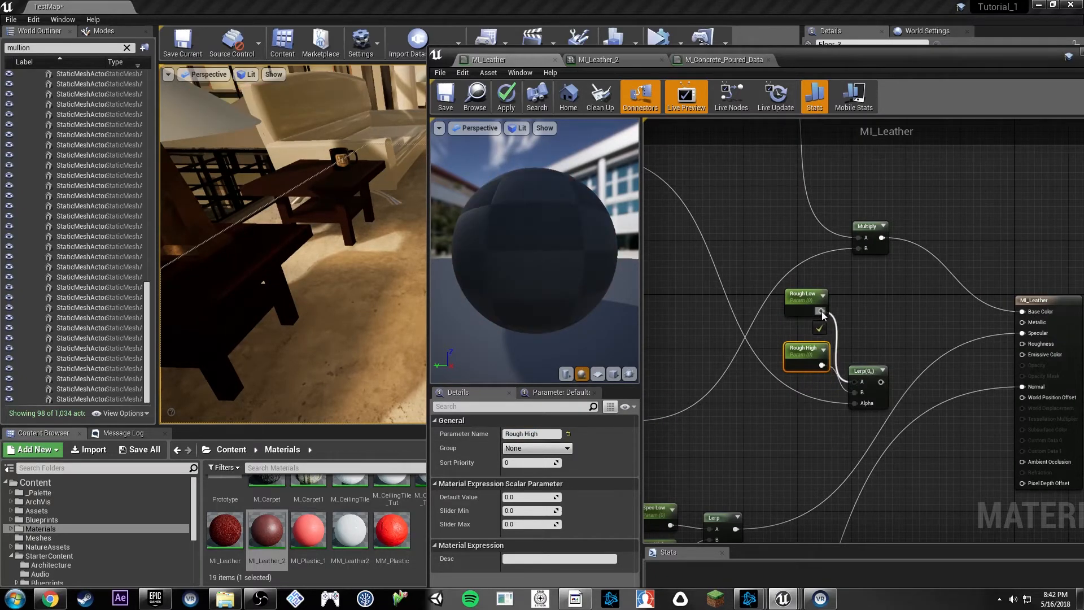
drag(822, 314, 822, 311)
drag(881, 381, 1027, 344)
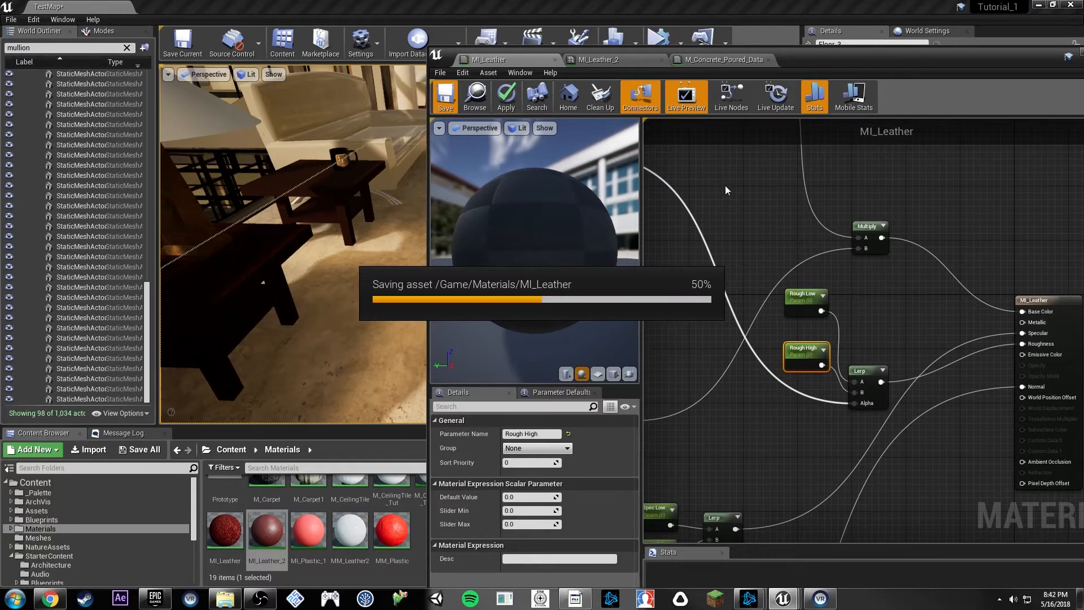
right_drag(386, 228, 304, 226)
right_drag(789, 337, 820, 336)
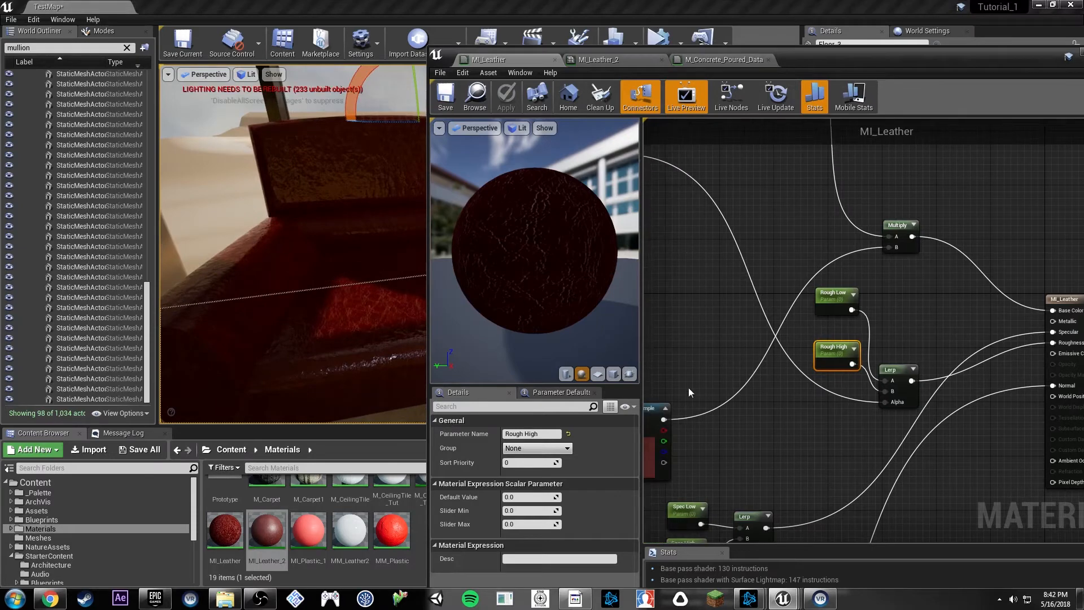
Override the roughness range in MI_Leather_2, with Rough High at about 0.74 and Rough Low at about 0.27.
click(595, 60)
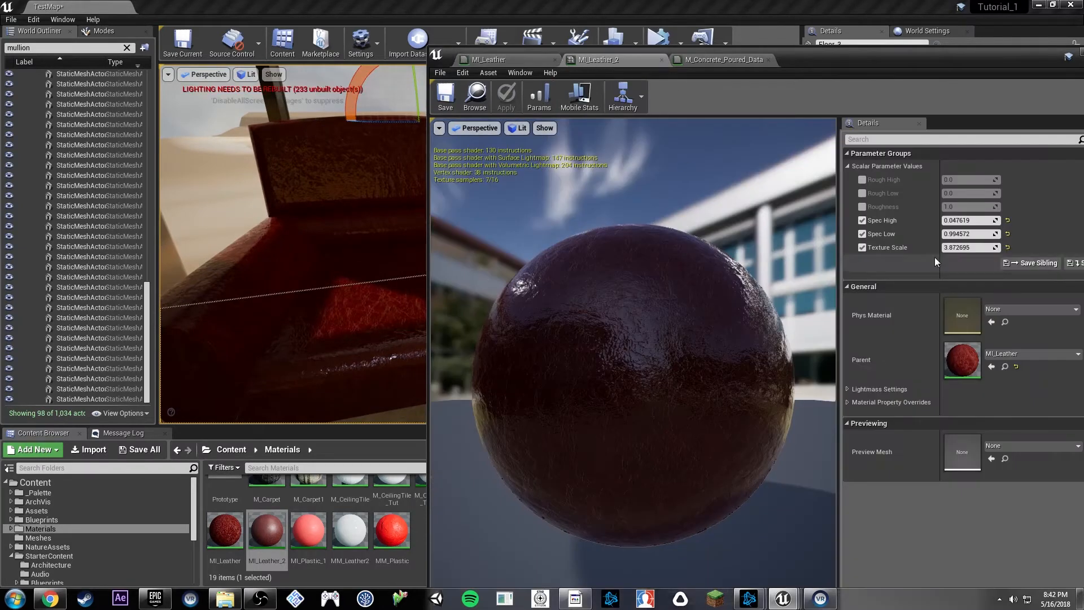
click(862, 193)
click(862, 180)
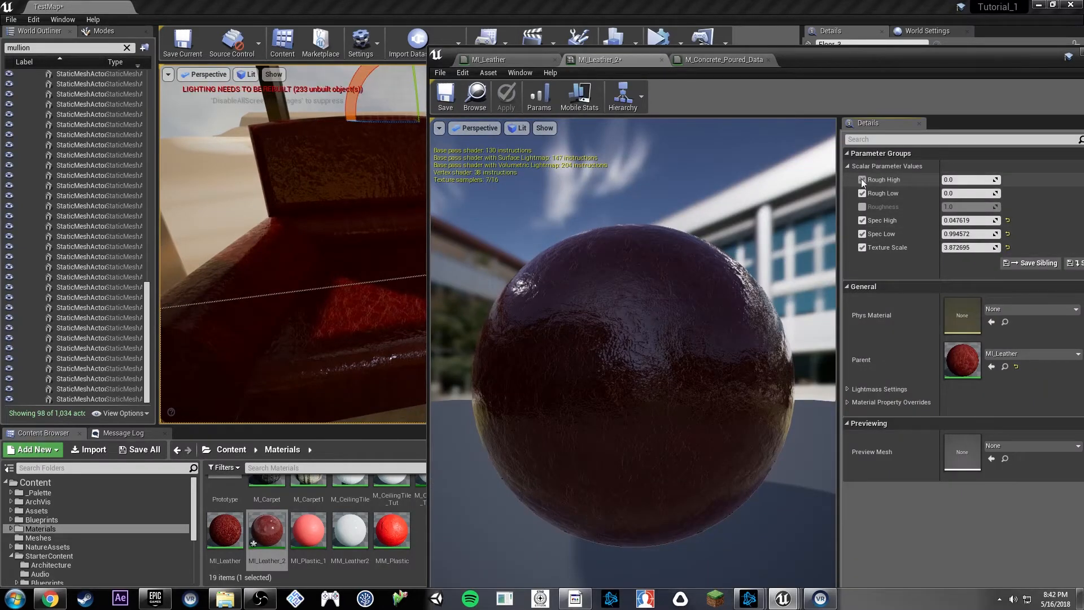
mouse_move(967, 182)
mouse_down()
mouse_move(986, 184)
mouse_move(961, 190)
mouse_up()
click(961, 193)
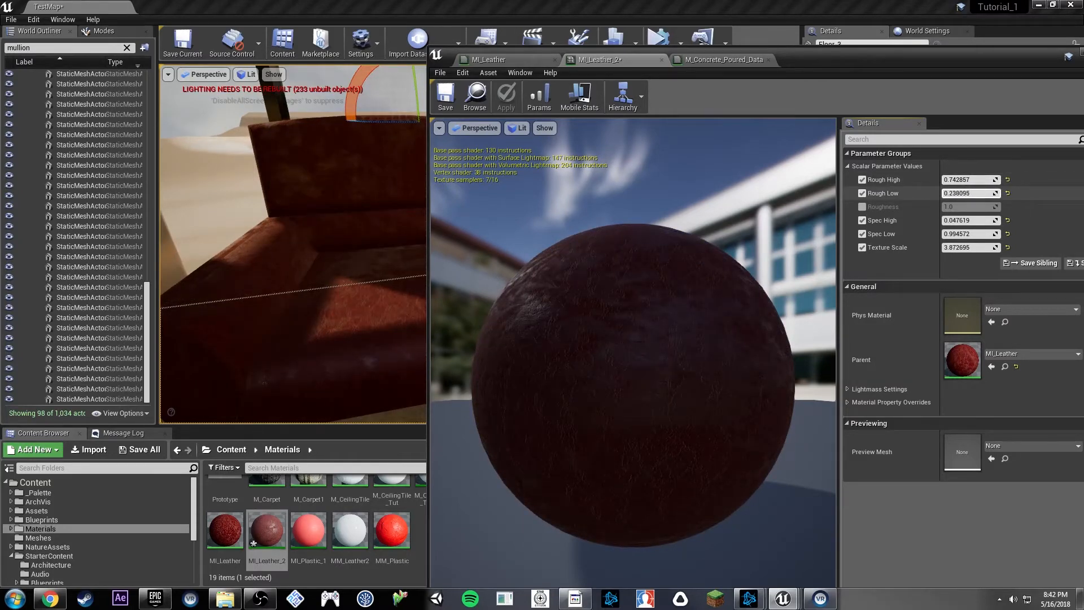
Widen the Macro Texture Variation comment box in MI_Leather to make room before its TexCoord nodes.
click(484, 60)
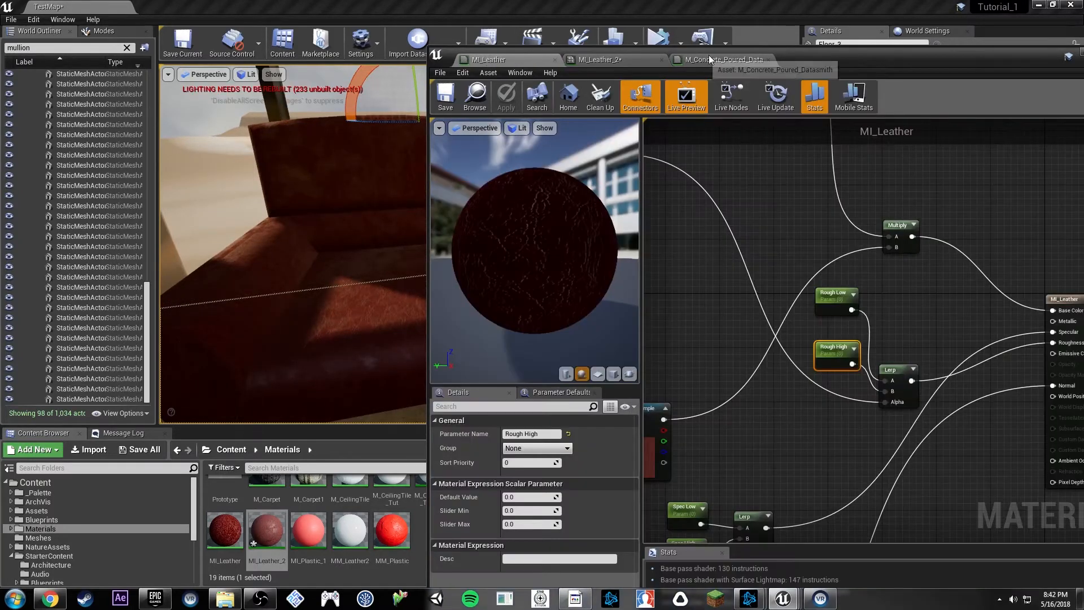
right_drag(767, 252, 987, 411)
right_drag(796, 275, 979, 446)
right_drag(787, 326, 1012, 312)
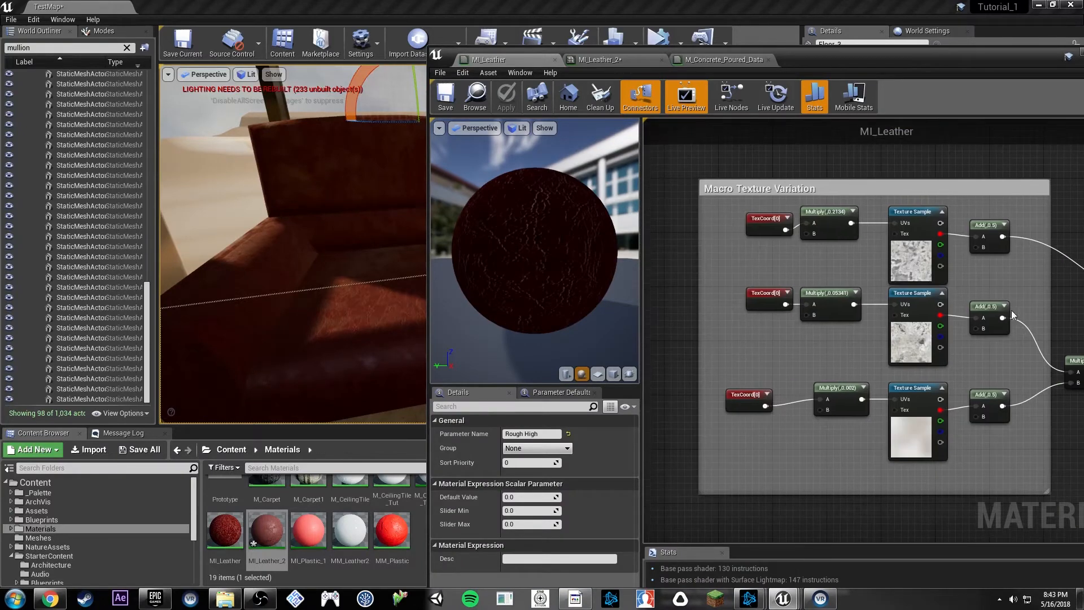
right_drag(732, 344, 816, 343)
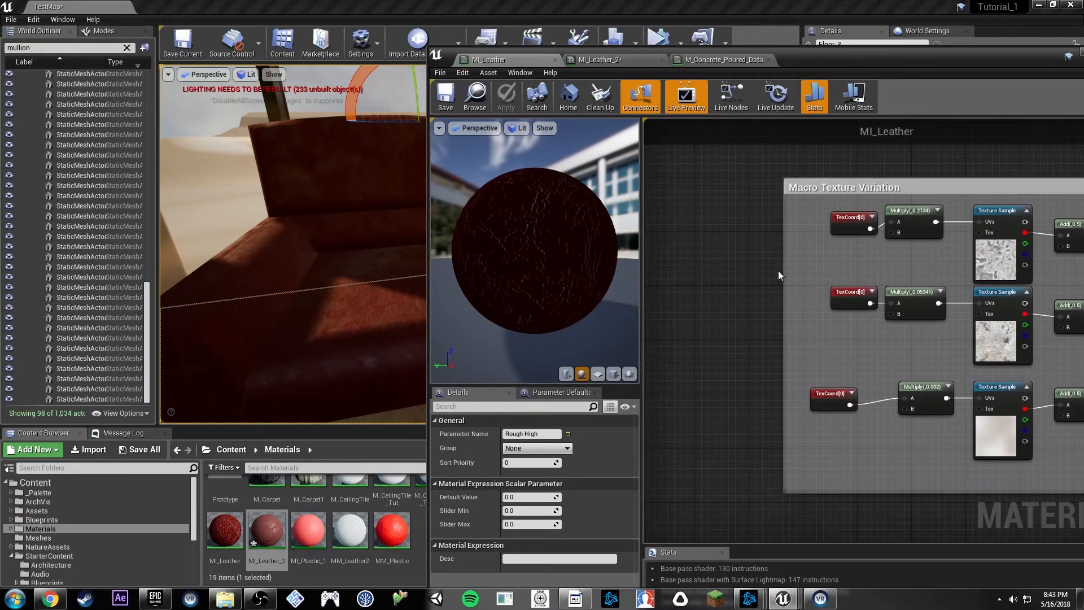
drag(783, 271, 614, 273)
right_drag(765, 271, 849, 234)
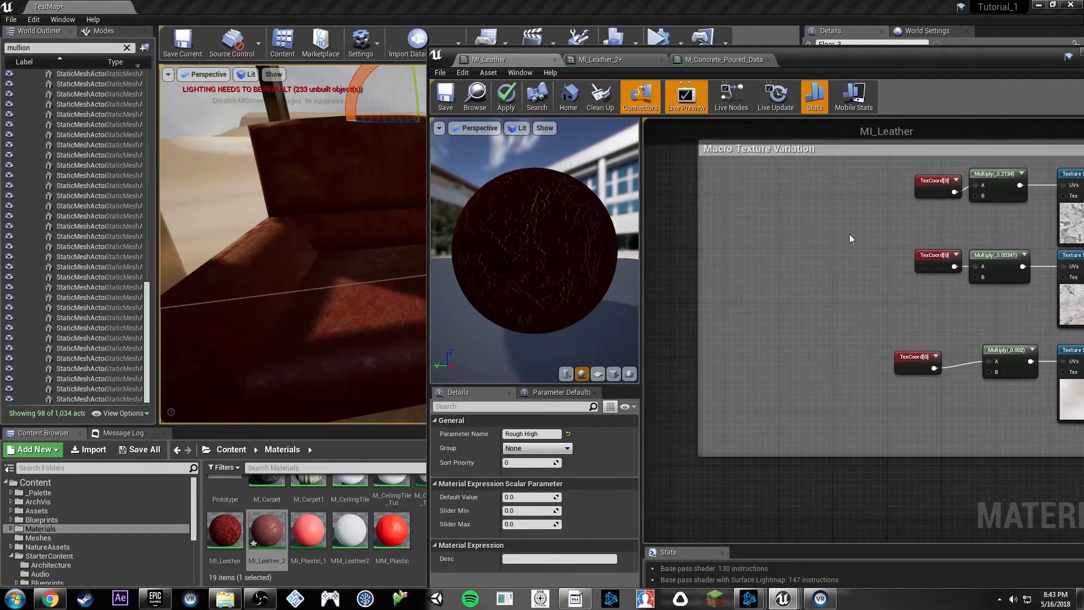
scroll(778, 248, down, 2)
scroll(801, 225, up, 3)
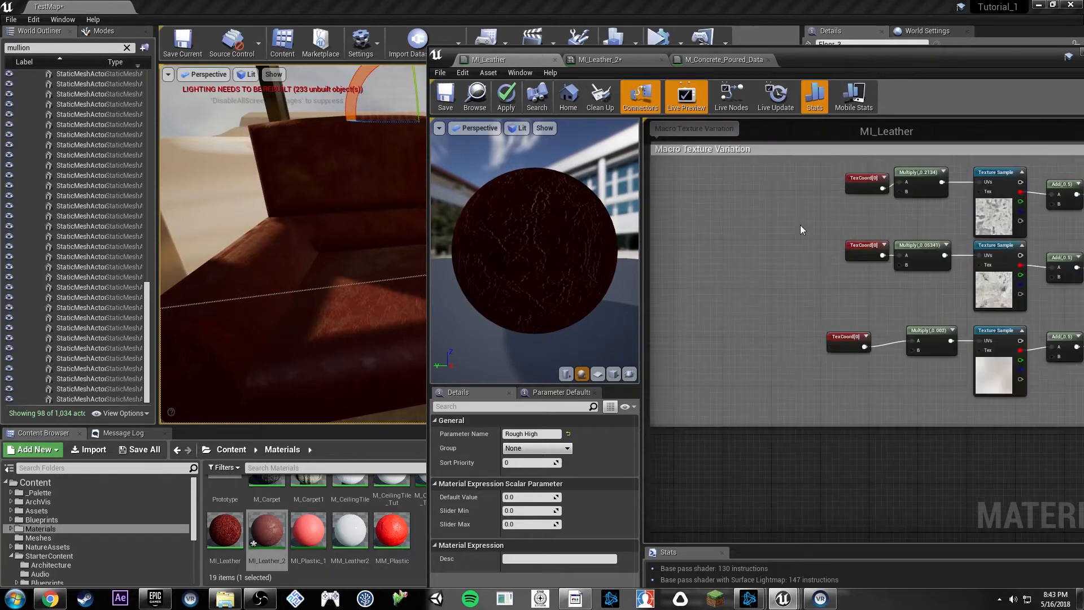
right_drag(824, 237, 759, 248)
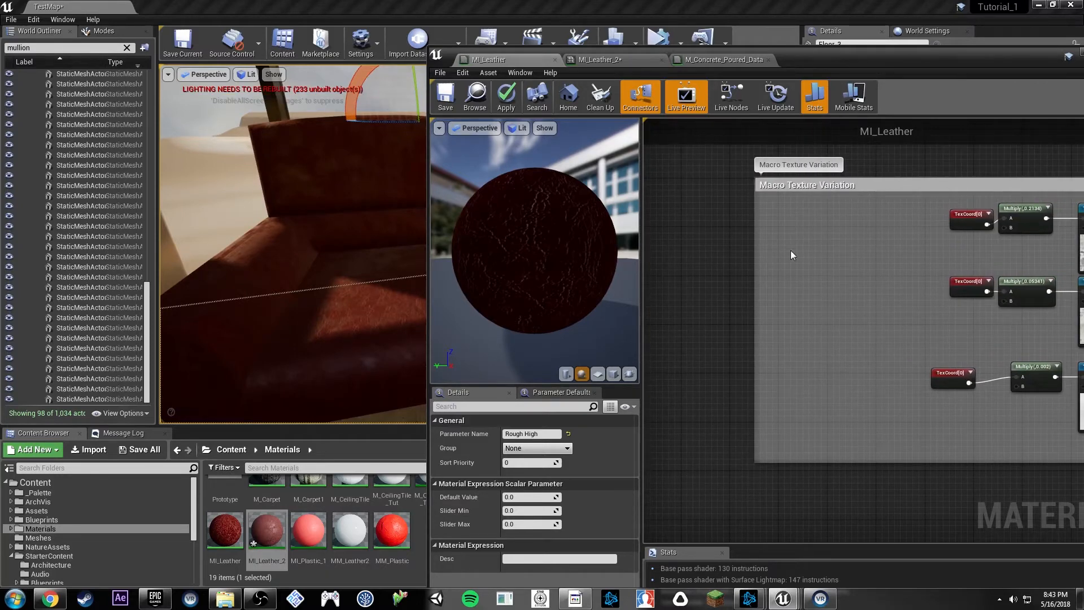
Add a Multiply node to the Macro Texture Variation group with a Macro Scale parameter, default value 1, on input B.
right_click(805, 326)
text(multiply)
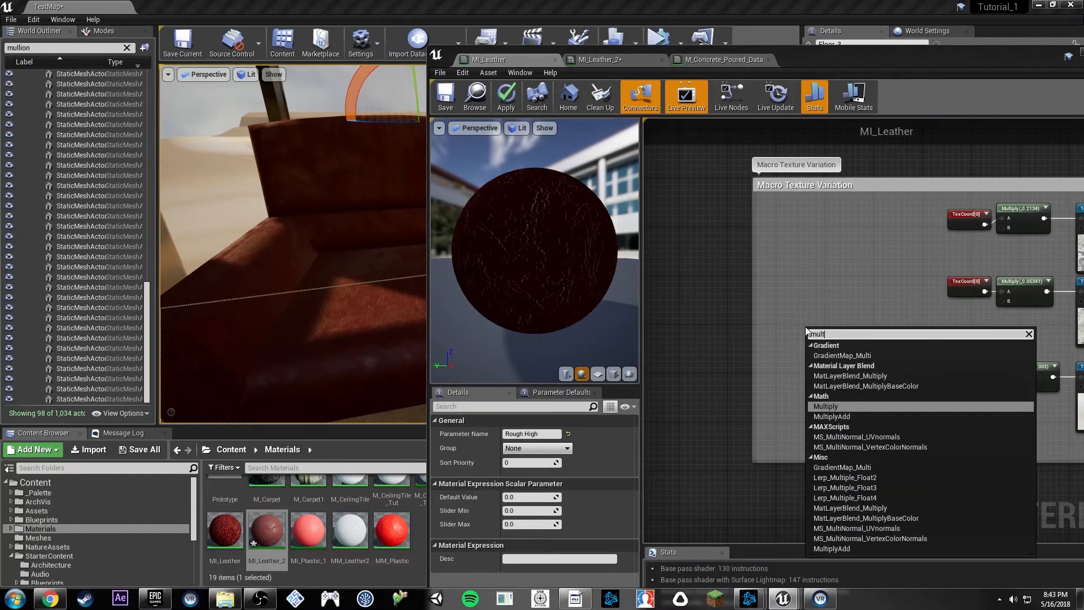
key(Return)
click(771, 392)
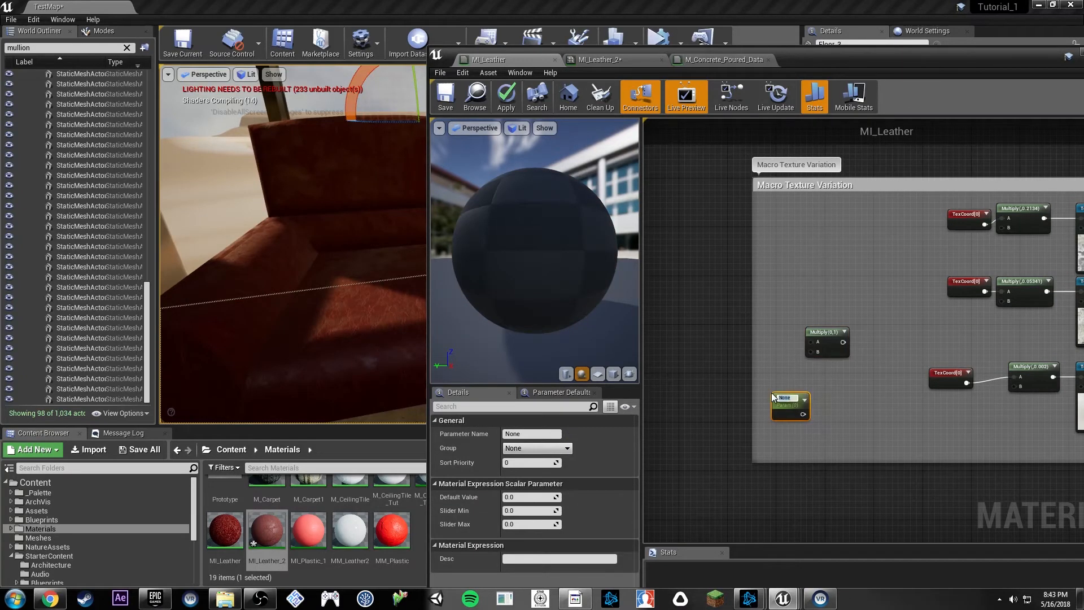
text(0)
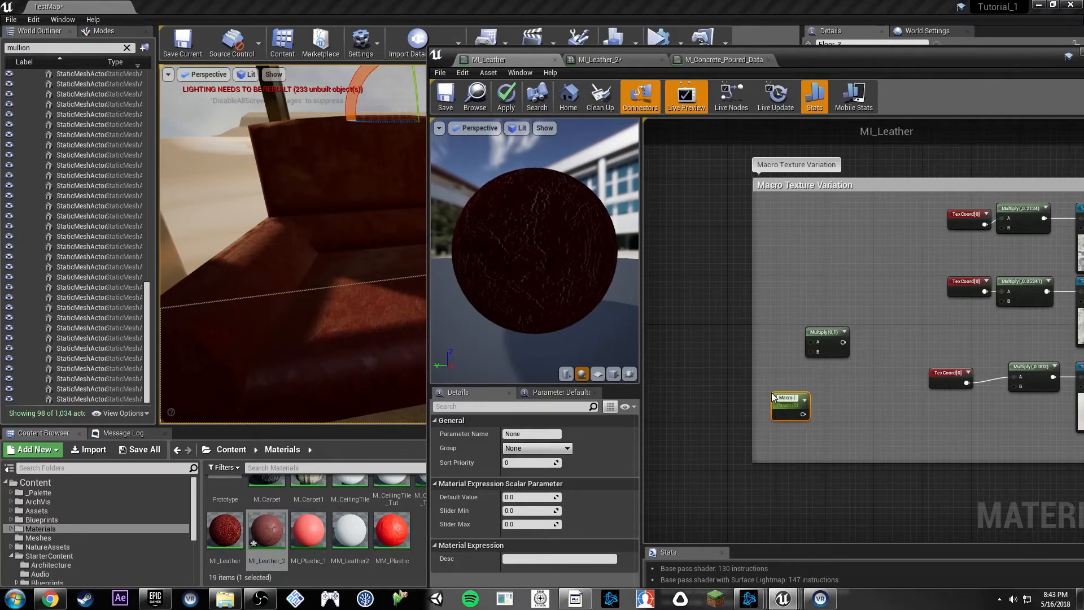
click(540, 498)
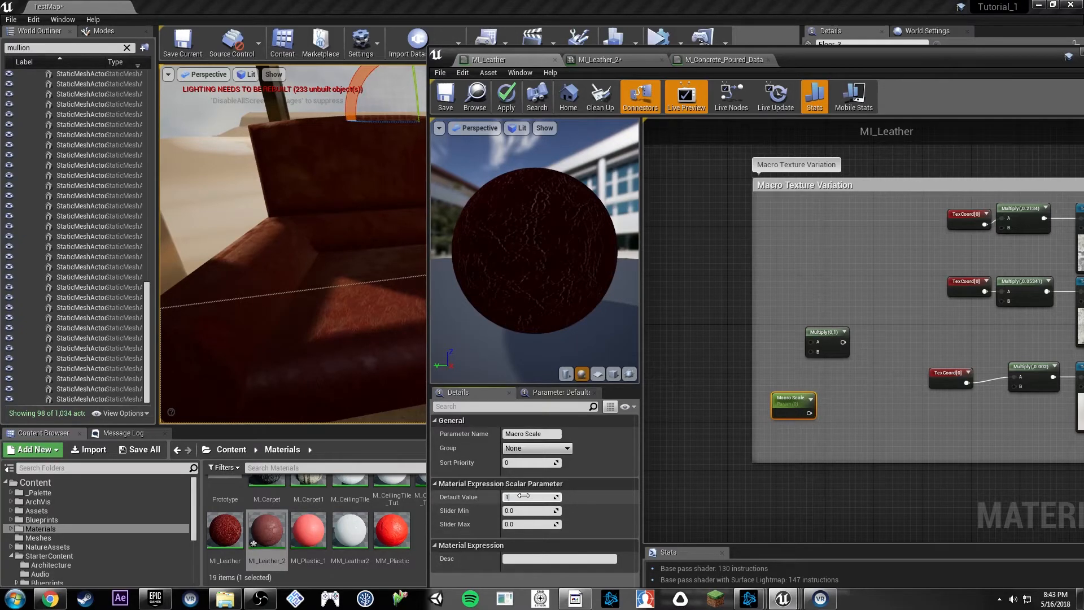
text(1)
key(Return)
drag(809, 413, 812, 352)
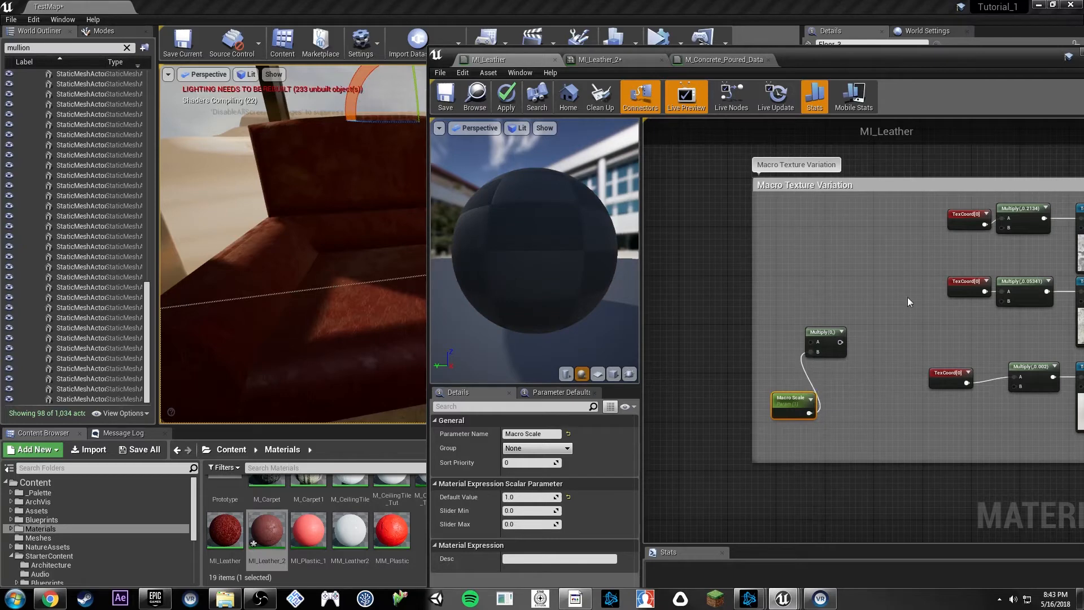
Move the three TexCoord nodes into the group's free space and place the new Multiply node between them and the existing Multiply nodes.
click(963, 291)
drag(963, 291, 788, 253)
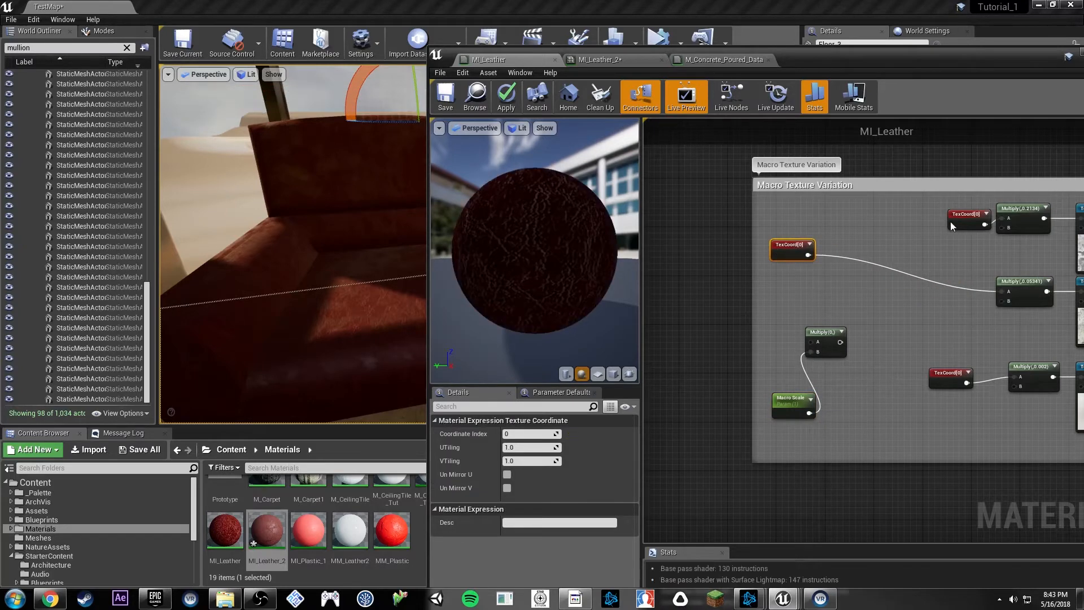
drag(950, 221, 773, 218)
drag(954, 386, 909, 350)
Transfer the three TexCoord links to the Macro Scale Multiply output, connect one TexCoord to its input A, and save the material.
ctrl+drag(808, 304, 921, 352)
ctrl+drag(808, 256, 921, 352)
ctrl+drag(808, 219, 922, 299)
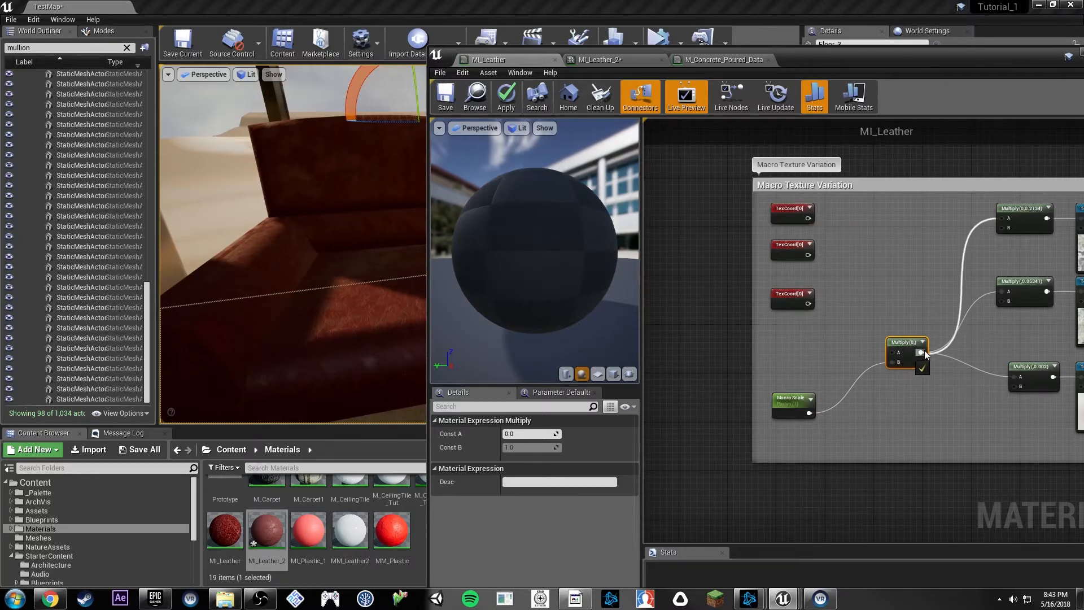
ctrl+drag(923, 350, 923, 351)
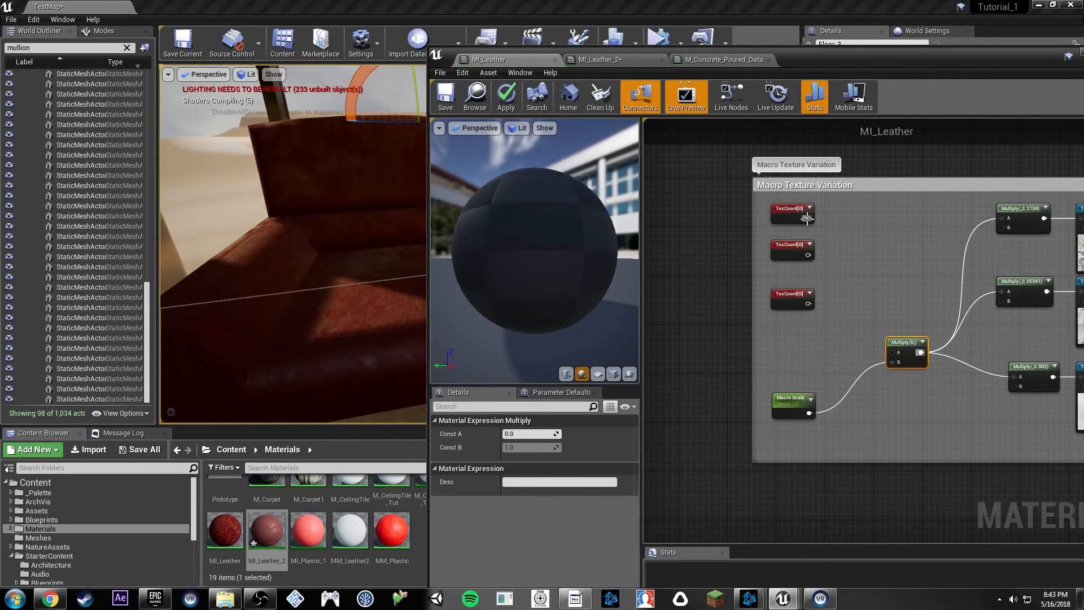
drag(808, 218, 808, 255)
drag(808, 303, 898, 354)
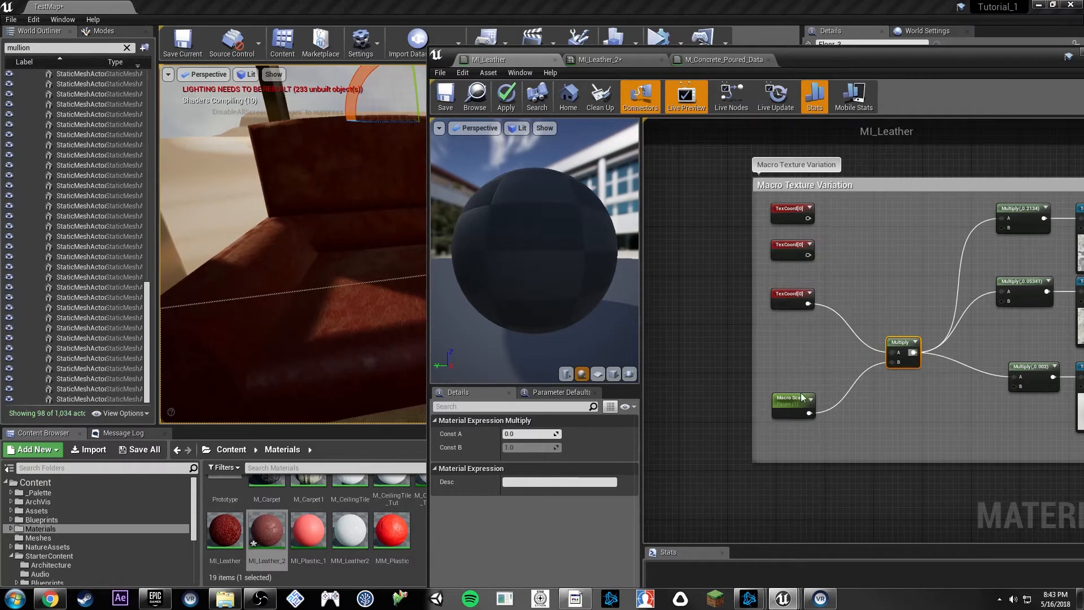
click(802, 398)
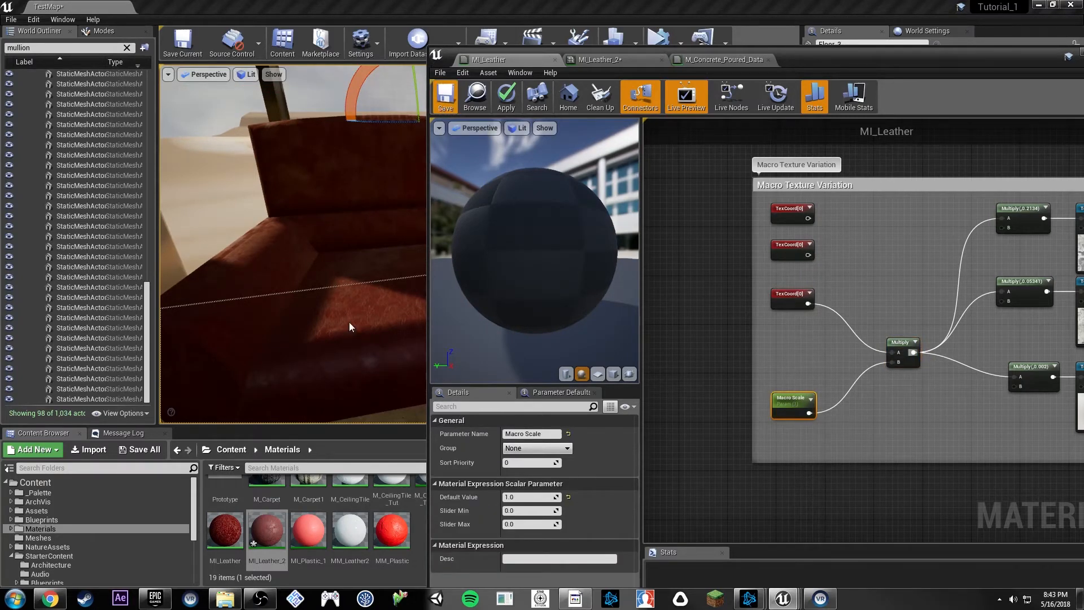
Set MI_Leather_2's Macro Scale to about 28.97, Rough High to about 0.66 and Rough Low to about 0.47, and save it.
click(595, 60)
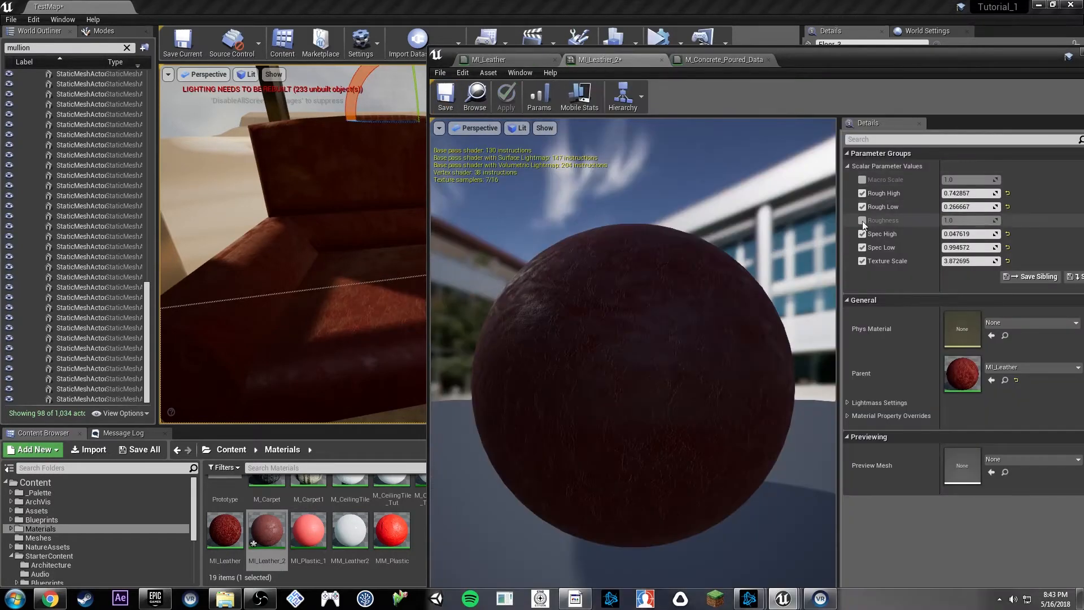
click(863, 179)
drag(952, 181, 982, 207)
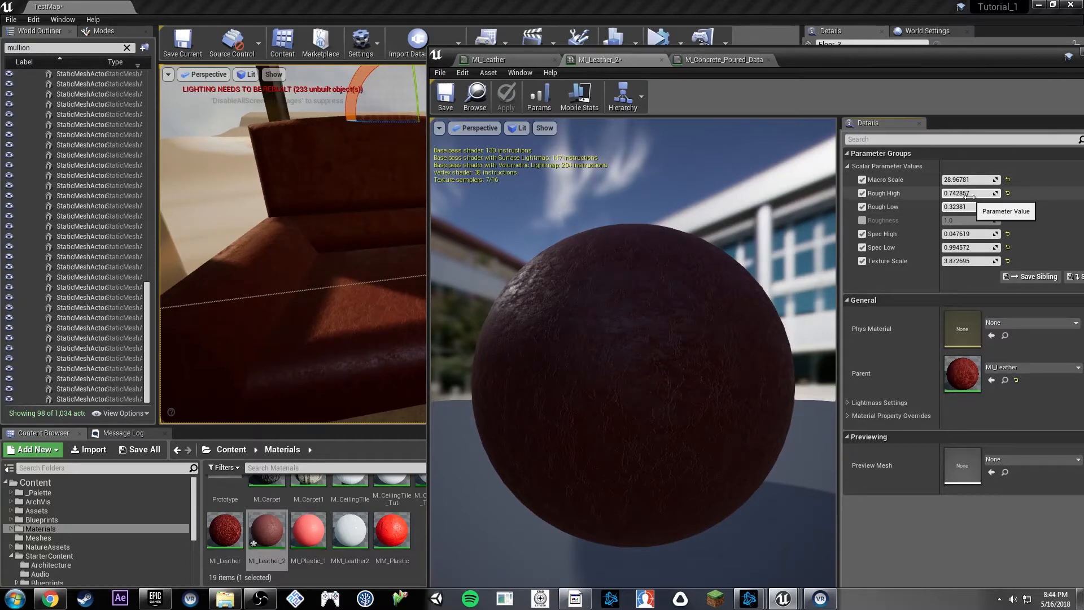
drag(965, 193, 955, 193)
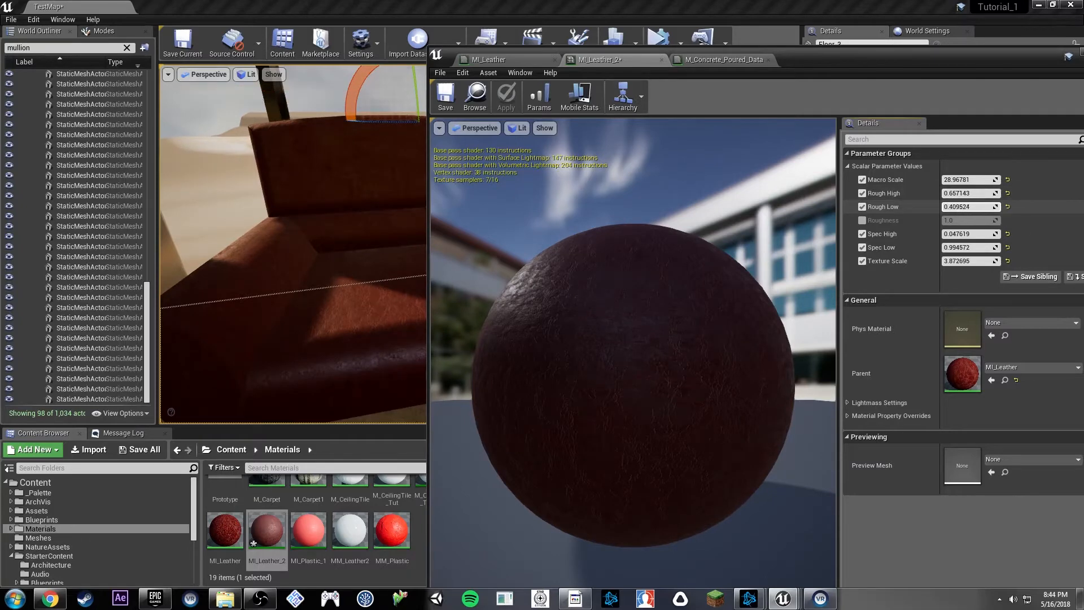
right_drag(375, 288, 339, 319)
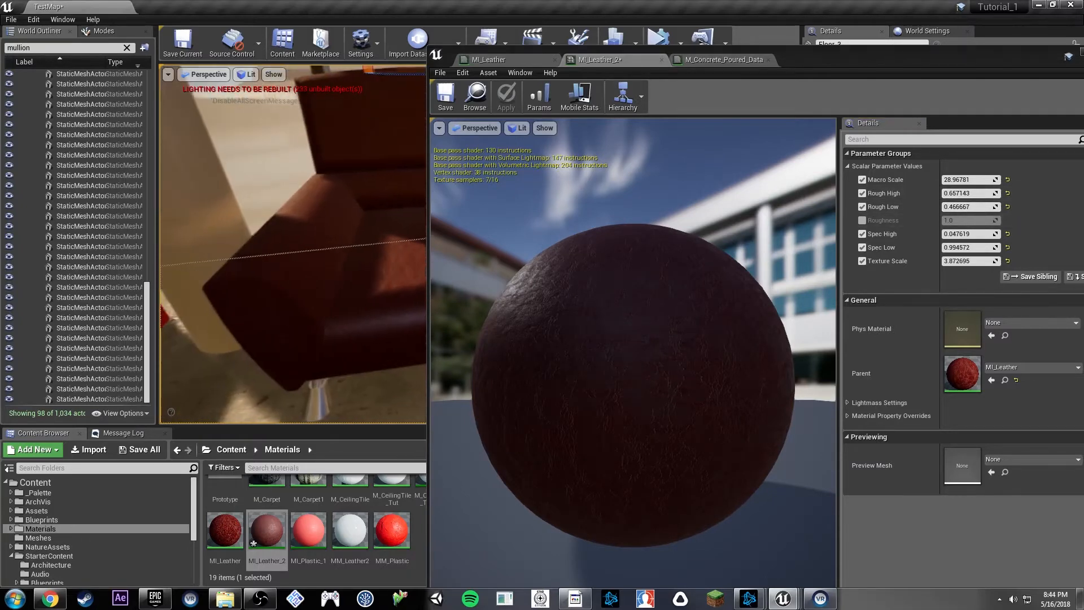
click(446, 96)
Examine the updated leather on the armchairs in the level viewport.
drag(983, 66, 926, 441)
right_drag(573, 255, 655, 255)
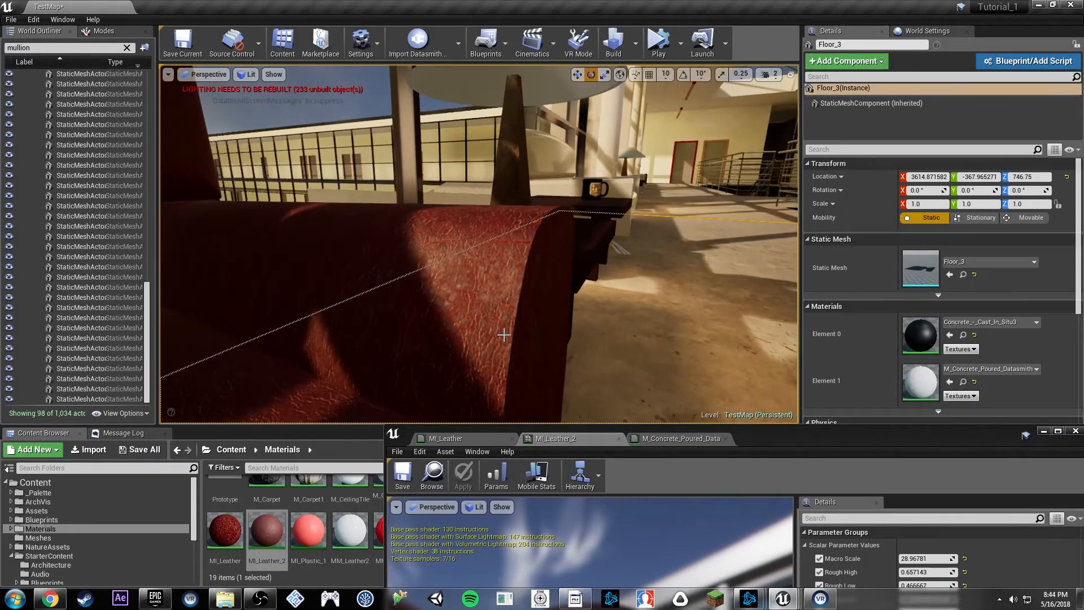
right_drag(558, 208, 469, 210)
right_drag(672, 398, 687, 398)
drag(782, 432, 813, 389)
click(401, 271)
right_drag(666, 283, 643, 272)
Move MI_Leather's leather texture, texture scale and specular nodes farther away from the material output node.
drag(763, 381, 731, 43)
click(429, 51)
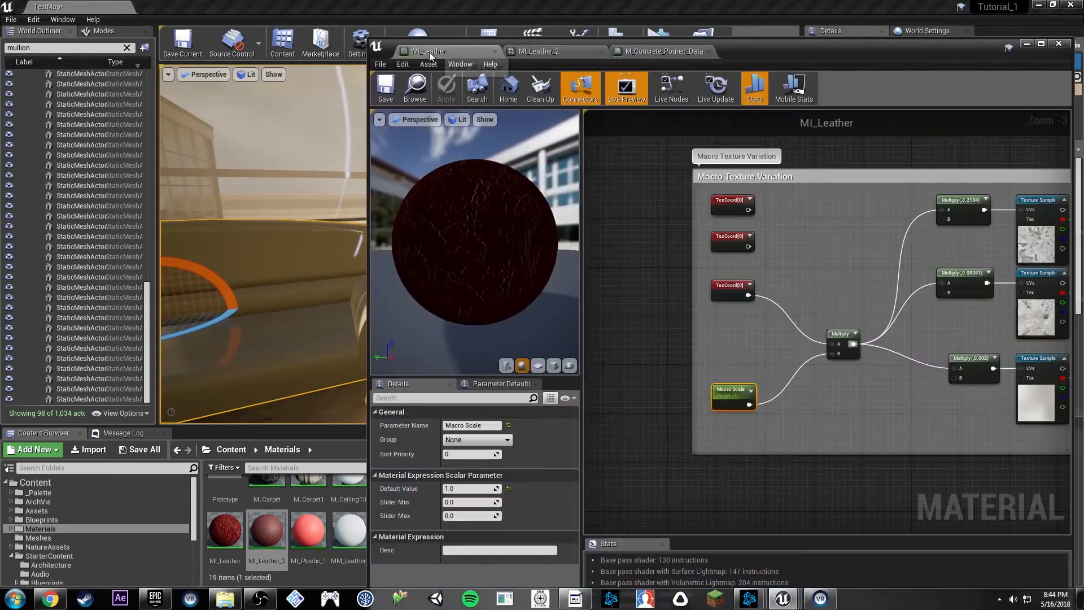
scroll(633, 175, down, 5)
mouse_move(803, 329)
right_down()
mouse_move(725, 264)
mouse_move(762, 320)
mouse_move(807, 332)
right_up()
scroll(682, 264, up, 3)
drag(718, 298, 889, 397)
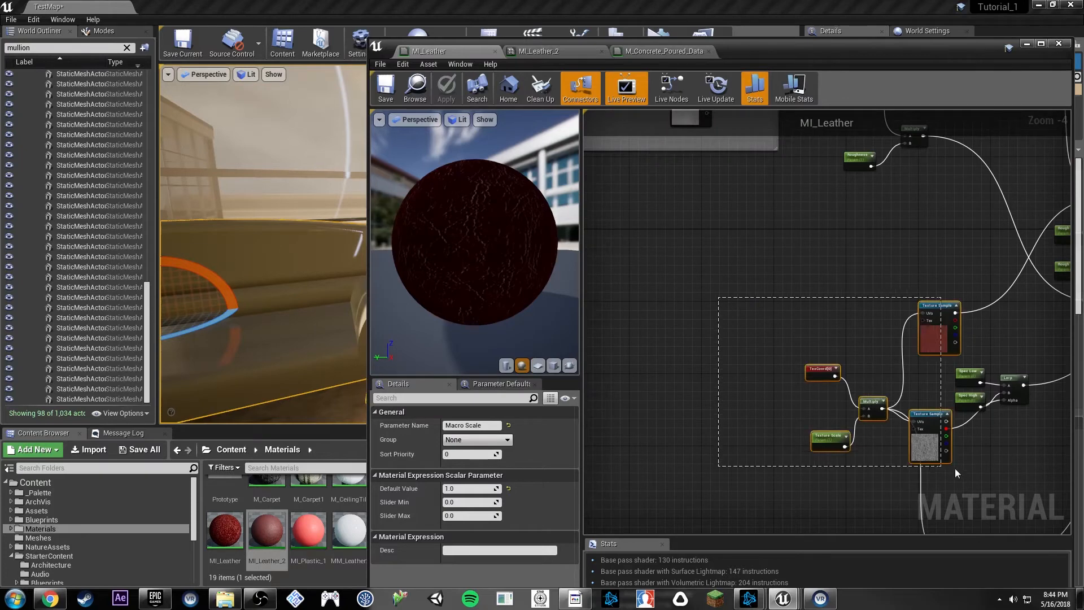
drag(1009, 473, 1011, 475)
drag(1014, 378, 710, 375)
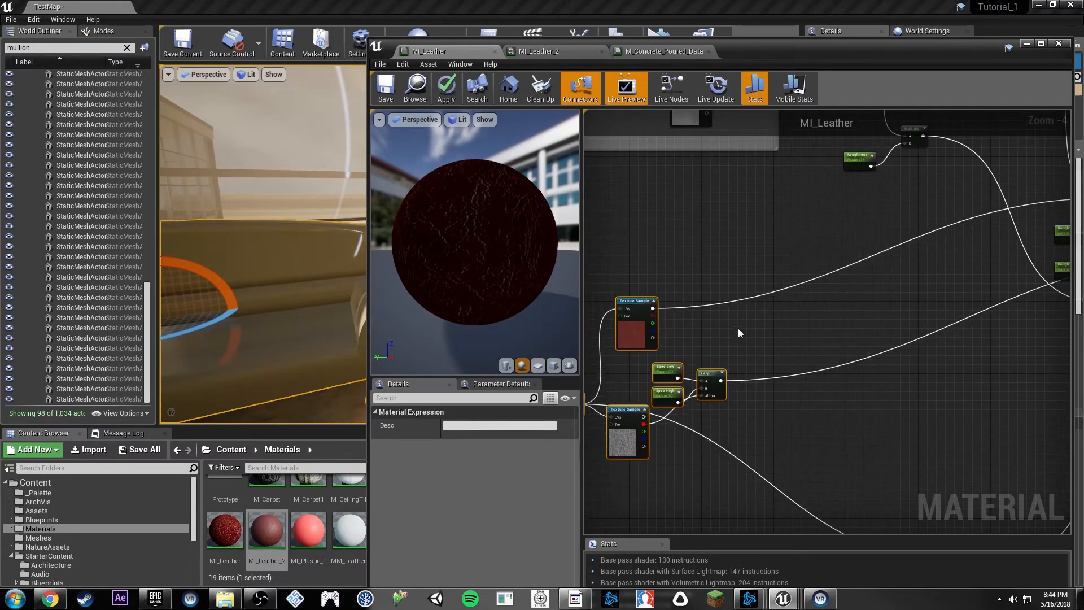
Move the leather Texture Sample away from the specular nodes and add a vector parameter named Color near its output link.
click(738, 327)
right_drag(737, 327, 714, 324)
drag(605, 301, 592, 238)
right_drag(659, 224, 641, 288)
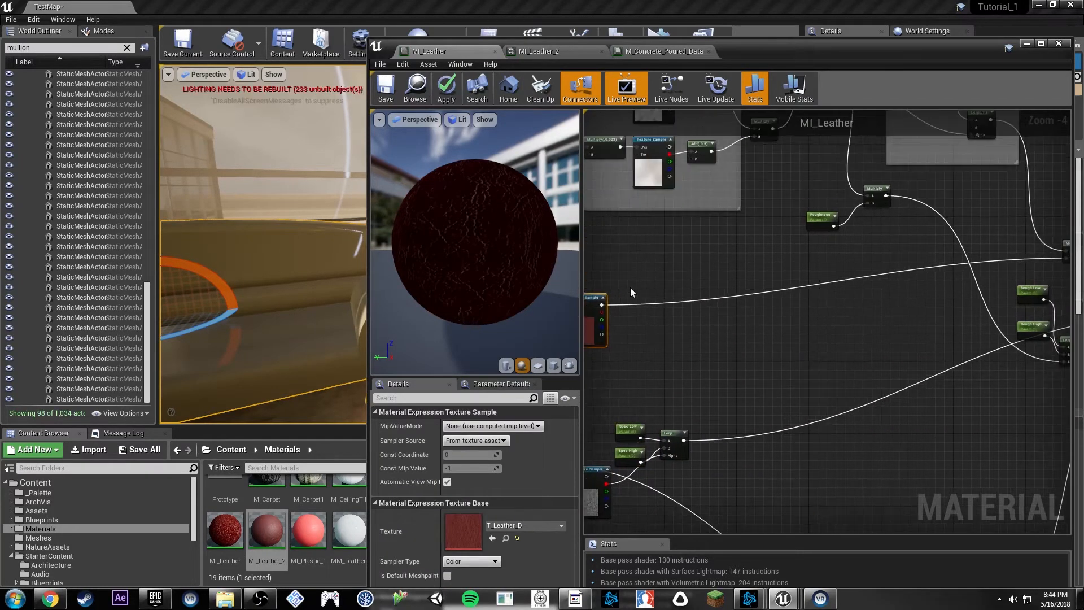
click(691, 248)
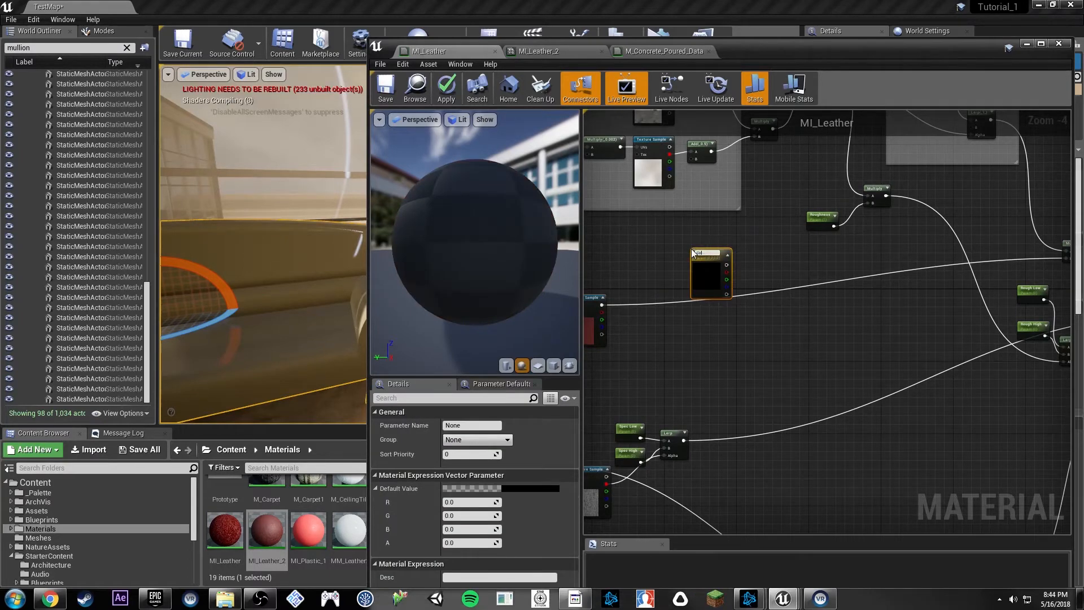
scroll(710, 270, up, 3)
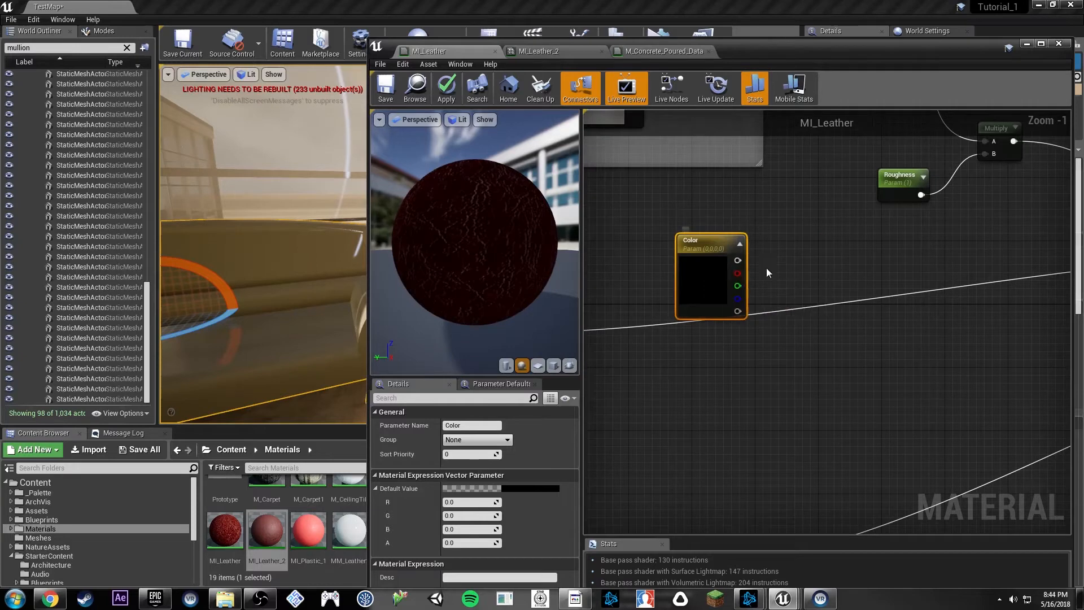
Add a Blend_Overlay with Color as Base and the leather texture as Blend, route its result into the texture's former connection, and save.
drag(746, 260, 833, 346)
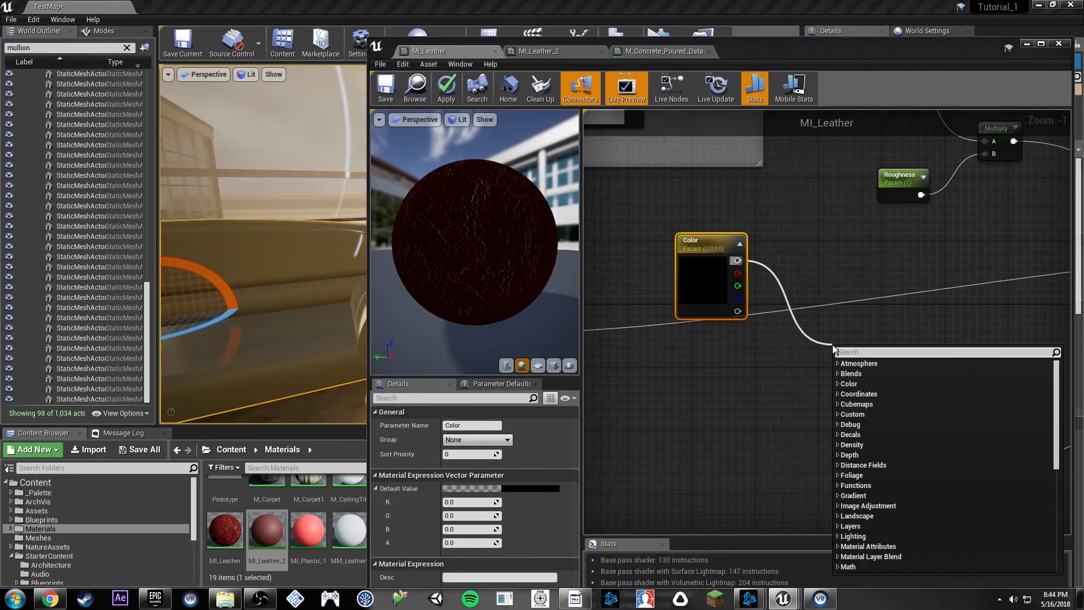
text(overlay)
key(Return)
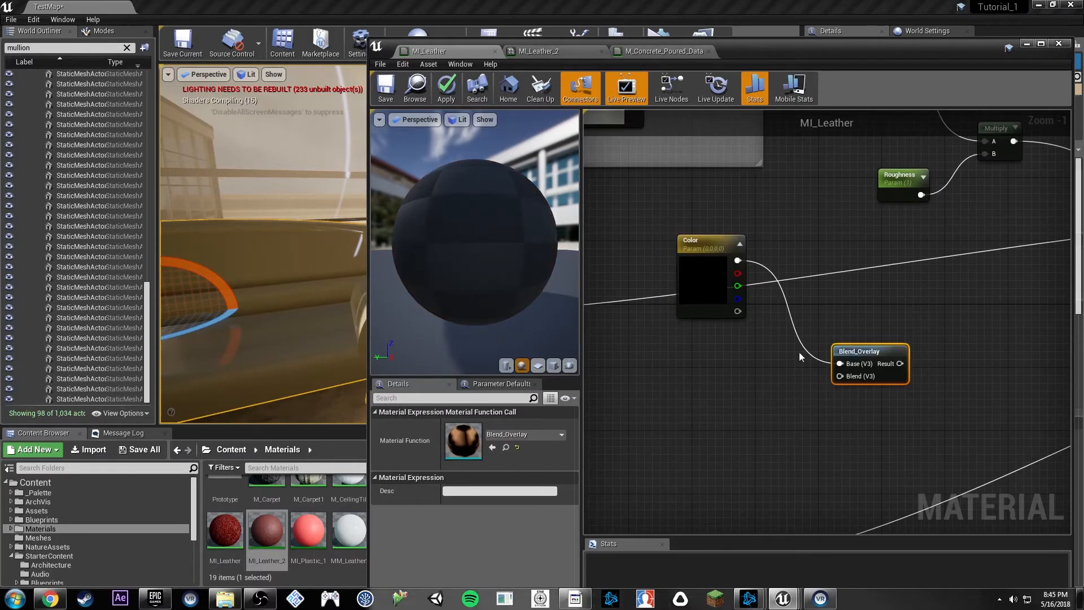
right_drag(744, 363, 810, 328)
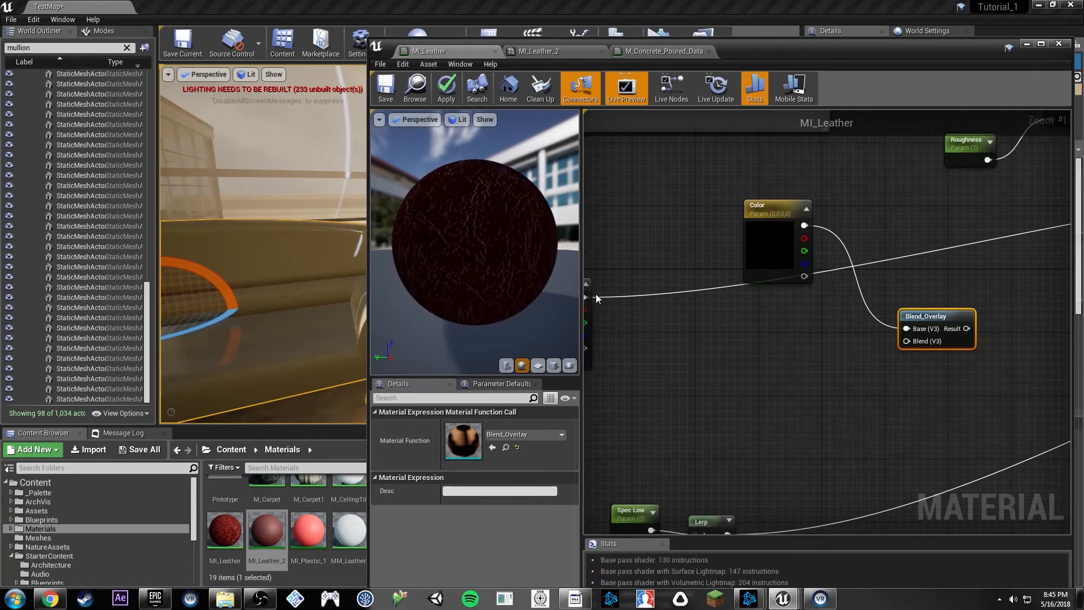
right_drag(597, 297, 696, 297)
ctrl+drag(650, 296, 764, 327)
ctrl+drag(653, 299, 651, 296)
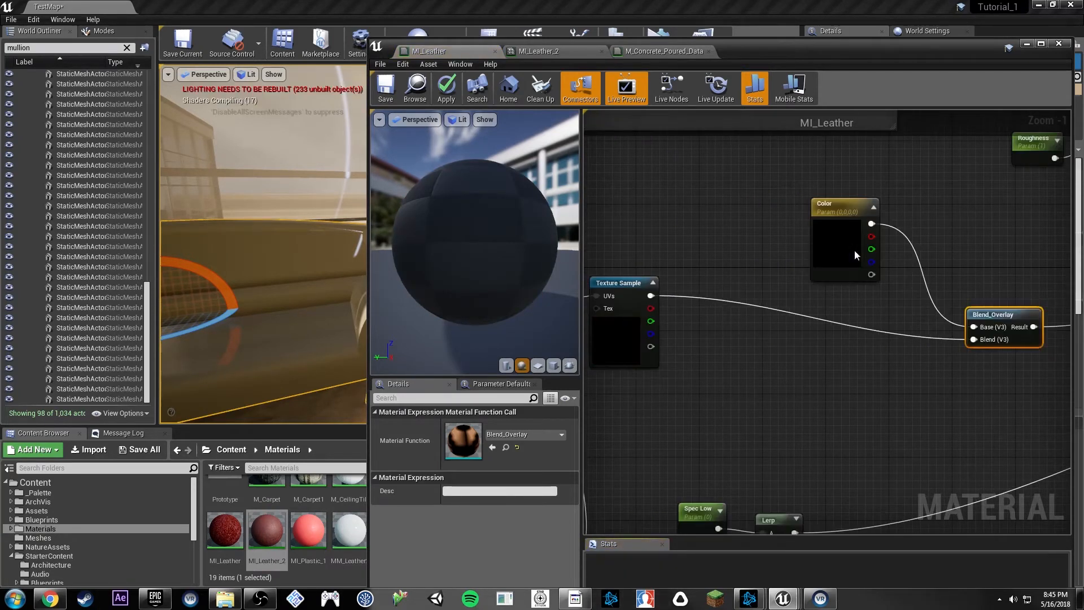
click(855, 250)
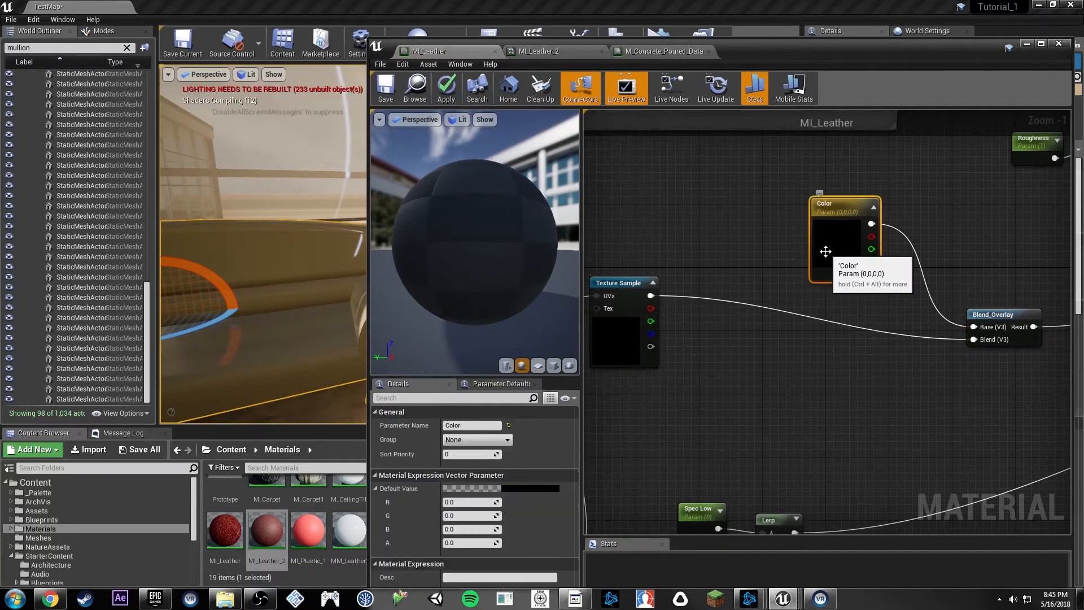
click(382, 86)
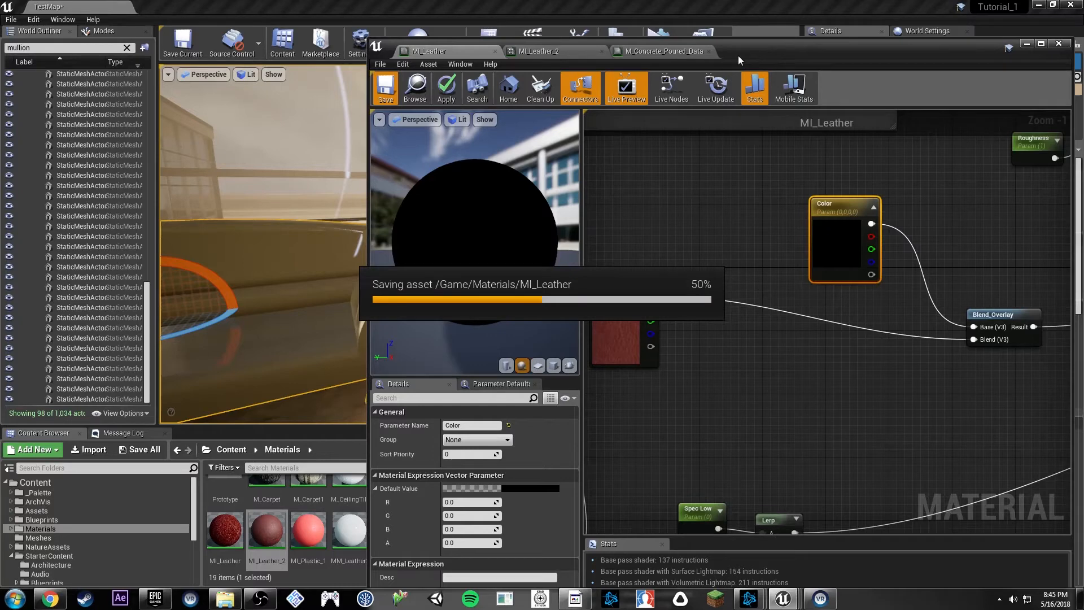
Inspect the leather armchairs up close in the level viewport.
drag(738, 55, 1079, 124)
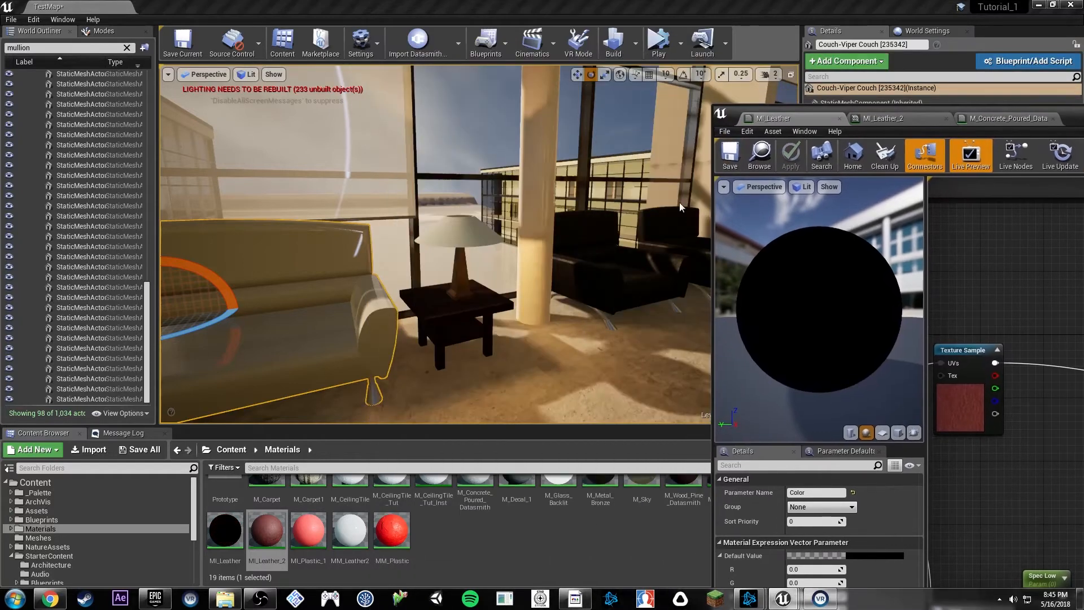
key(w)
mouse_move(581, 239)
right_down()
mouse_move(609, 248)
mouse_move(580, 239)
right_up()
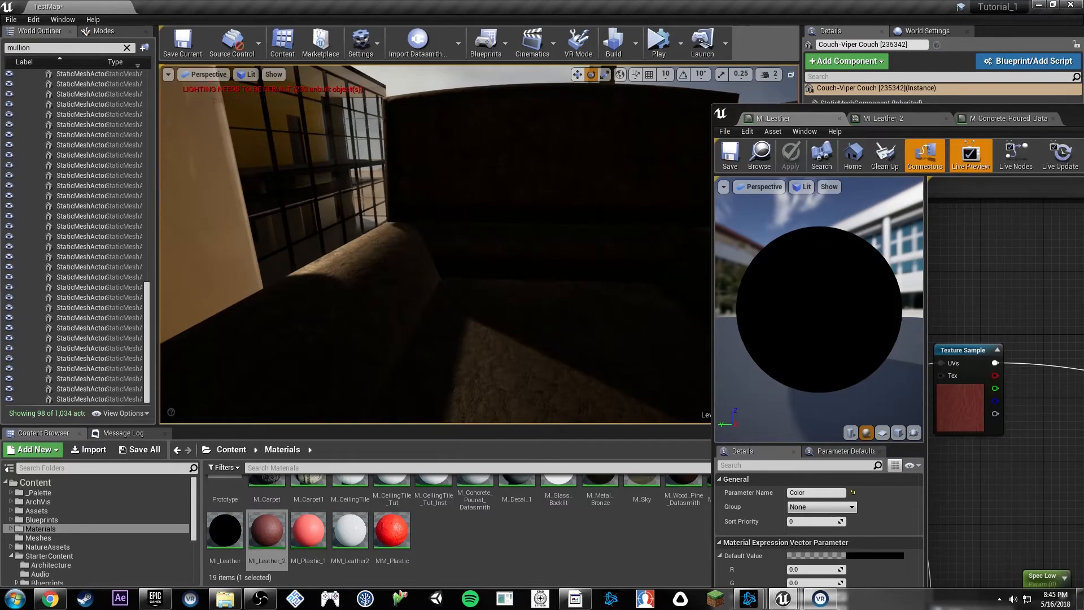
Try a pale green default value of about R 0.40, G 0.67, B 0.45 for MI_Leather's Color parameter.
drag(1078, 118, 880, 108)
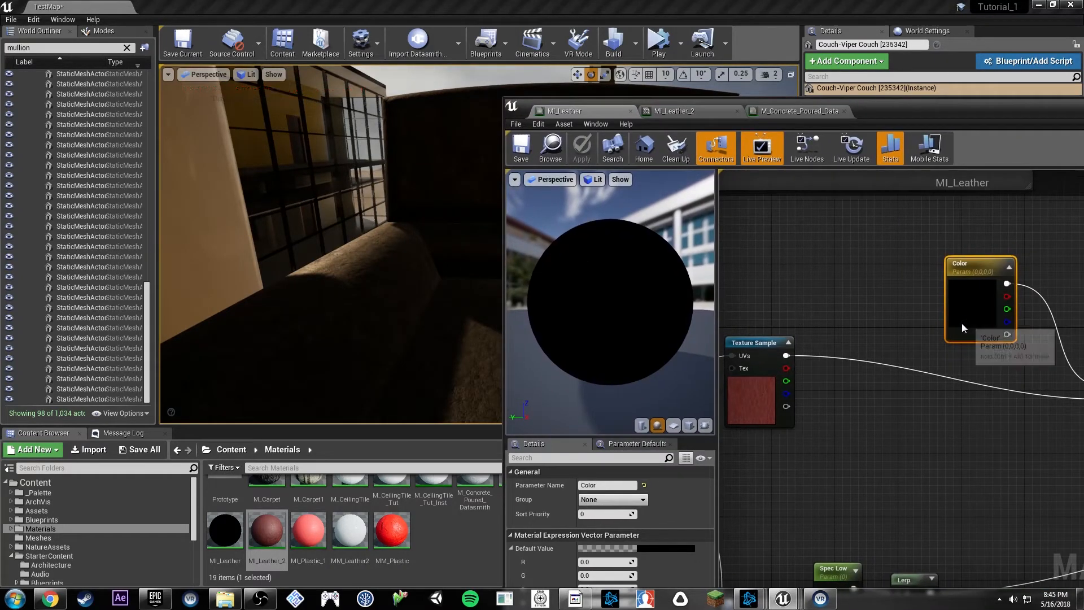
click(655, 548)
click(704, 402)
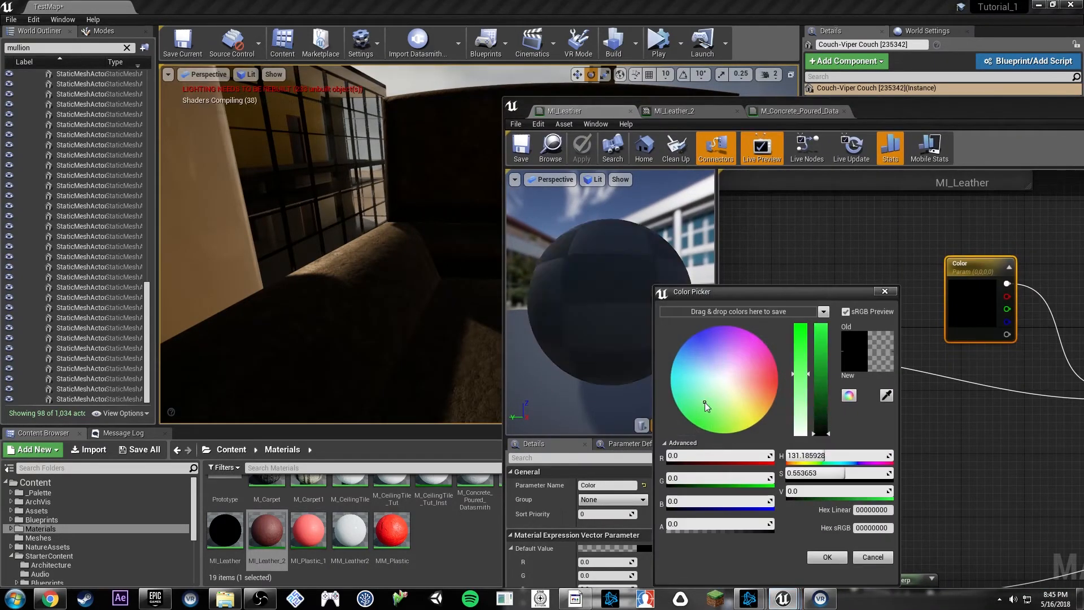
drag(820, 432, 814, 337)
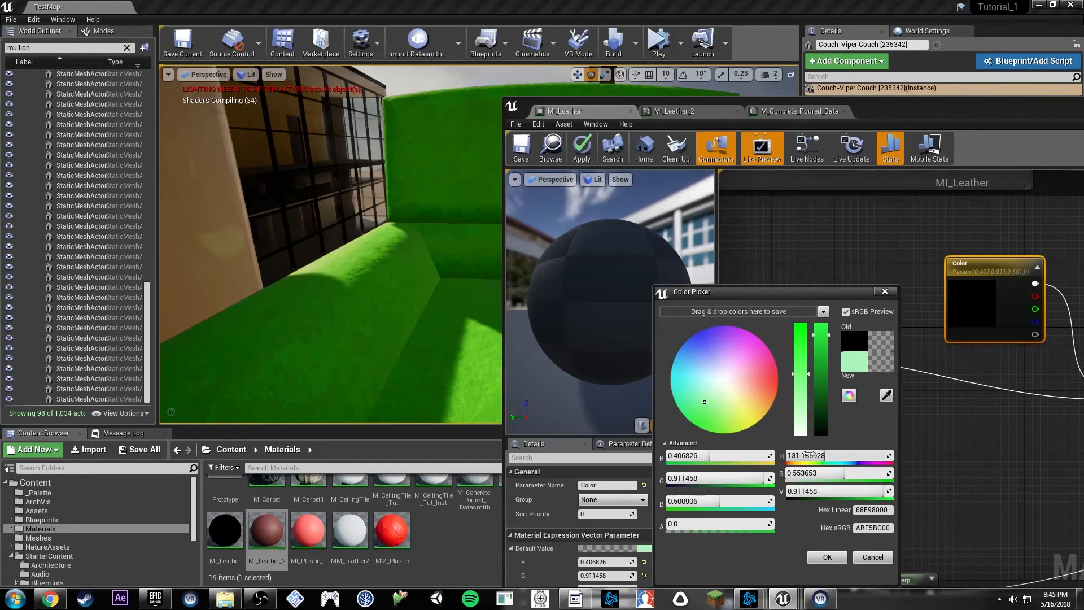
click(805, 394)
click(818, 361)
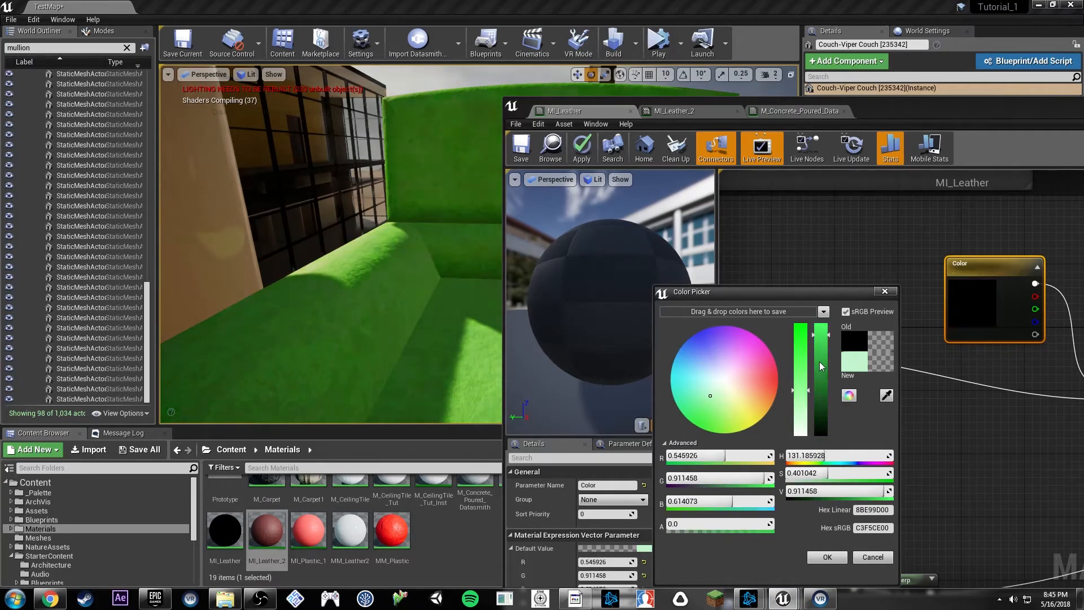
right_drag(404, 267, 474, 311)
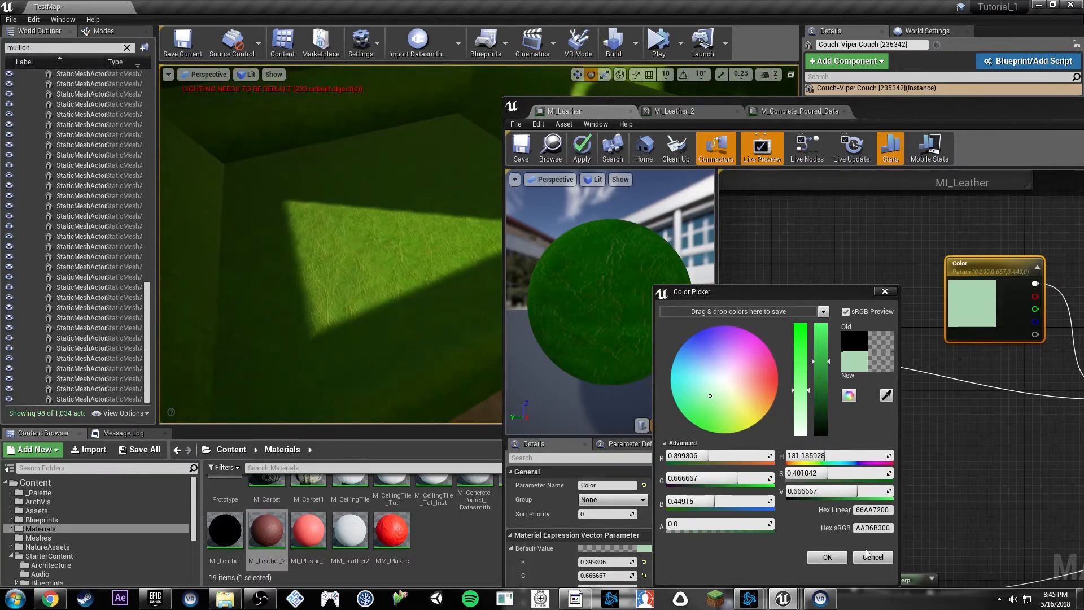
click(871, 556)
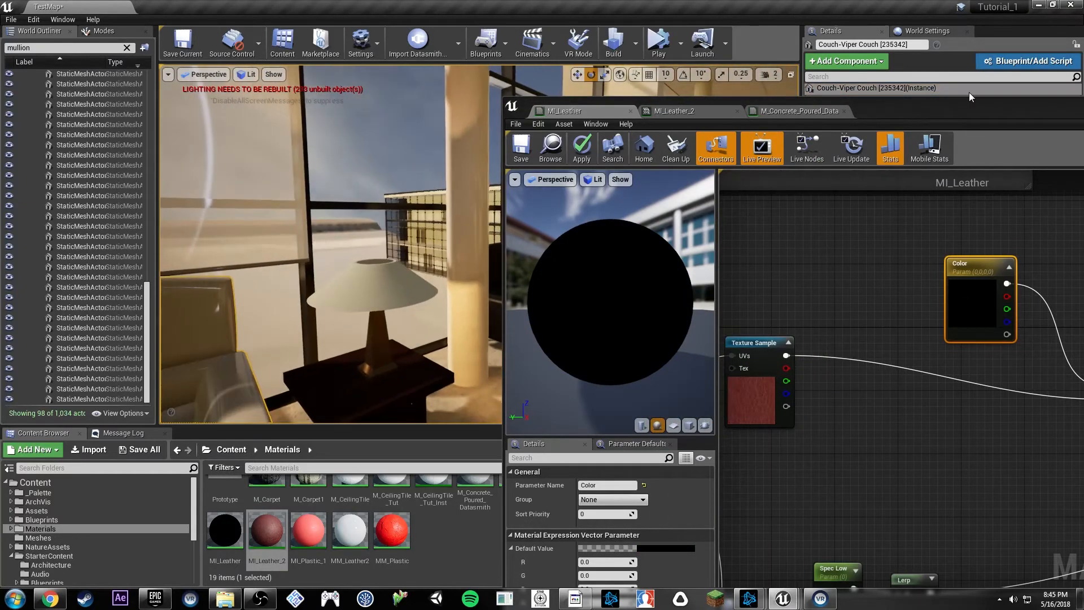
Duplicate the MI_Leather_2 material instance as MI_Leather_3 in the Materials folder.
drag(947, 106, 1083, 136)
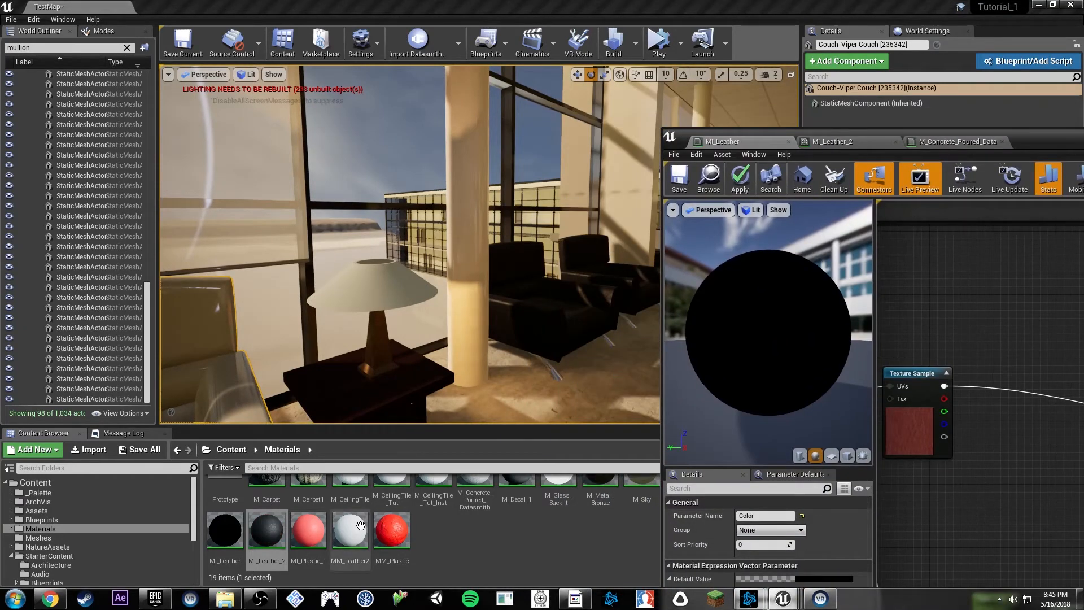
click(294, 542)
key(ctrl+w)
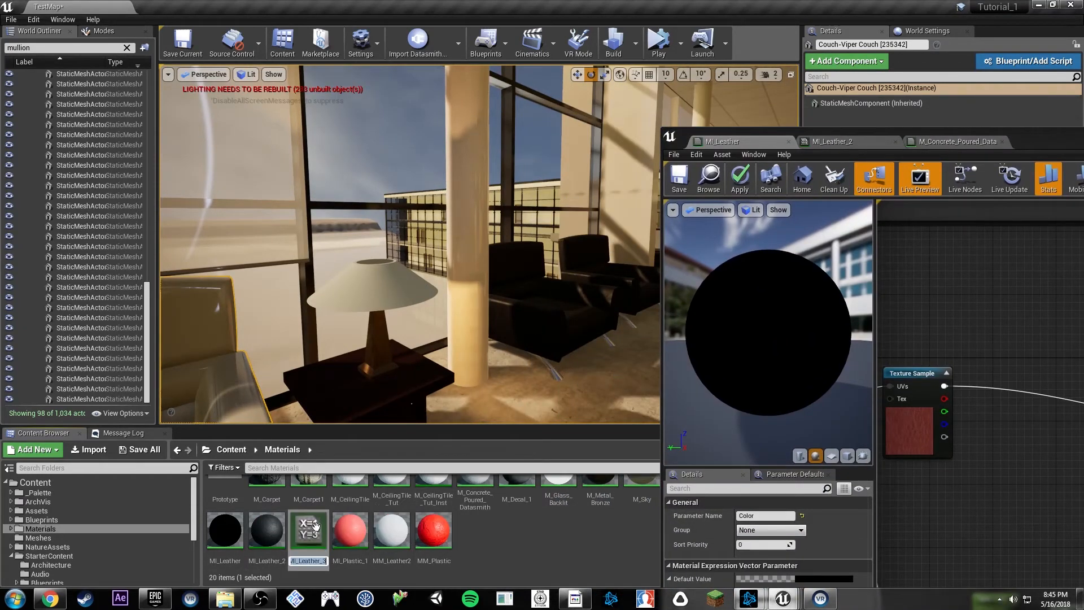
key(Return)
Assign MI_Leather_3 to the upholstery of the cream couches in the level.
right_drag(398, 397, 243, 412)
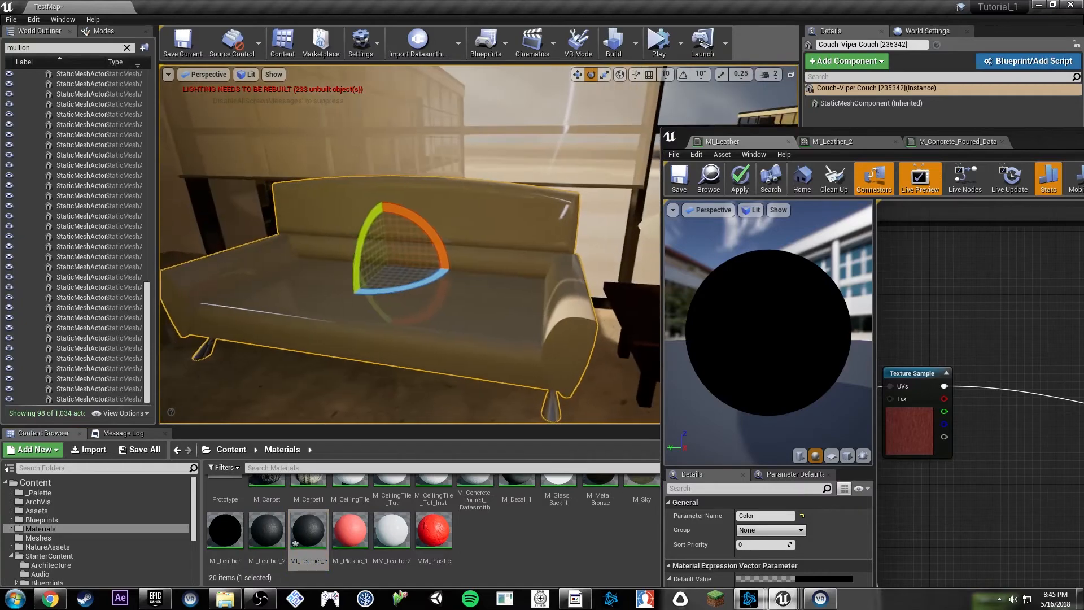
drag(320, 542, 443, 346)
right_drag(443, 346, 599, 341)
drag(316, 533, 387, 361)
right_drag(387, 361, 475, 361)
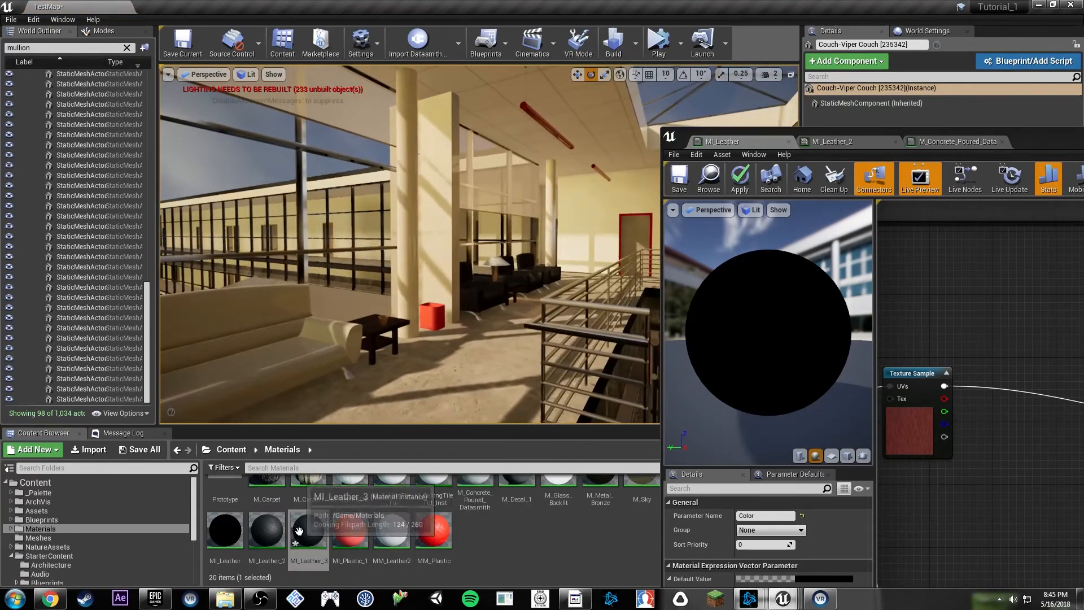
drag(305, 531, 320, 361)
Override MI_Leather_2's Color with a red of about R 0.42, G 0.09, B 0.15 while viewing the armchairs.
right_drag(320, 360, 277, 365)
click(830, 142)
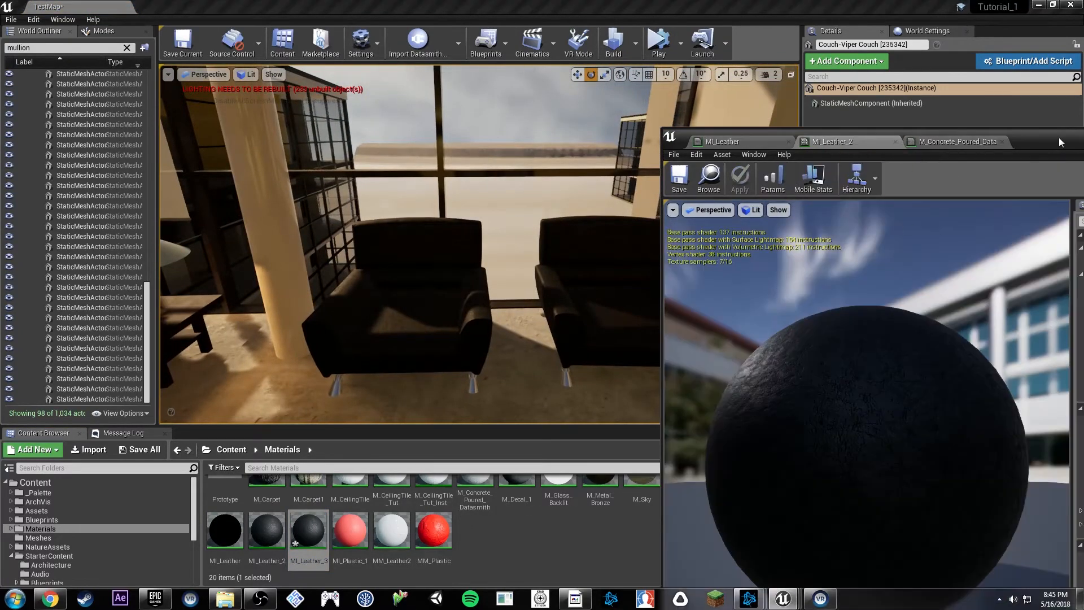
drag(1059, 138, 669, 387)
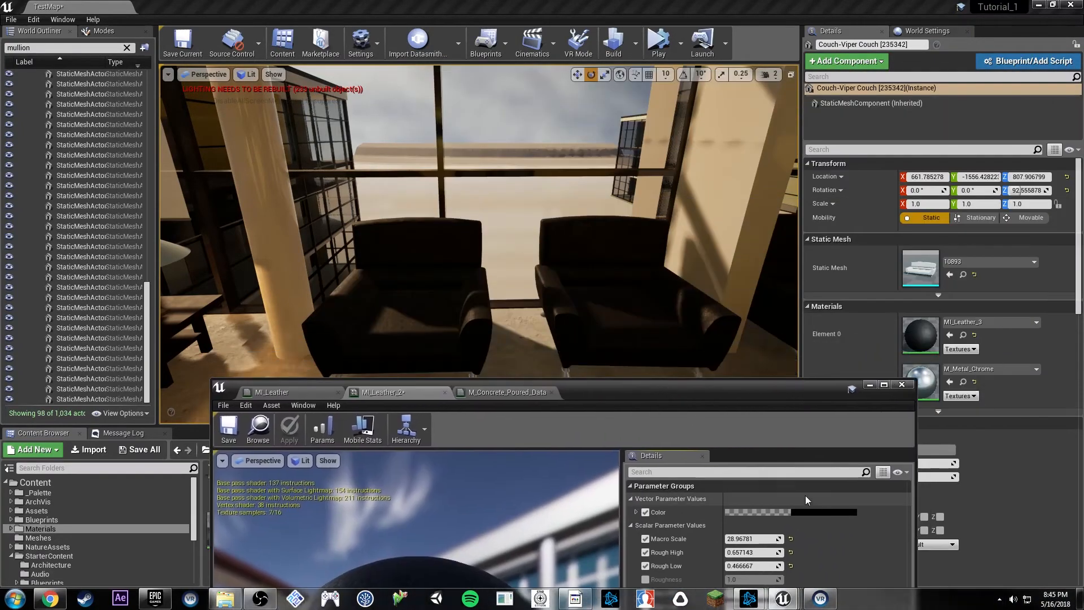
click(815, 508)
click(927, 371)
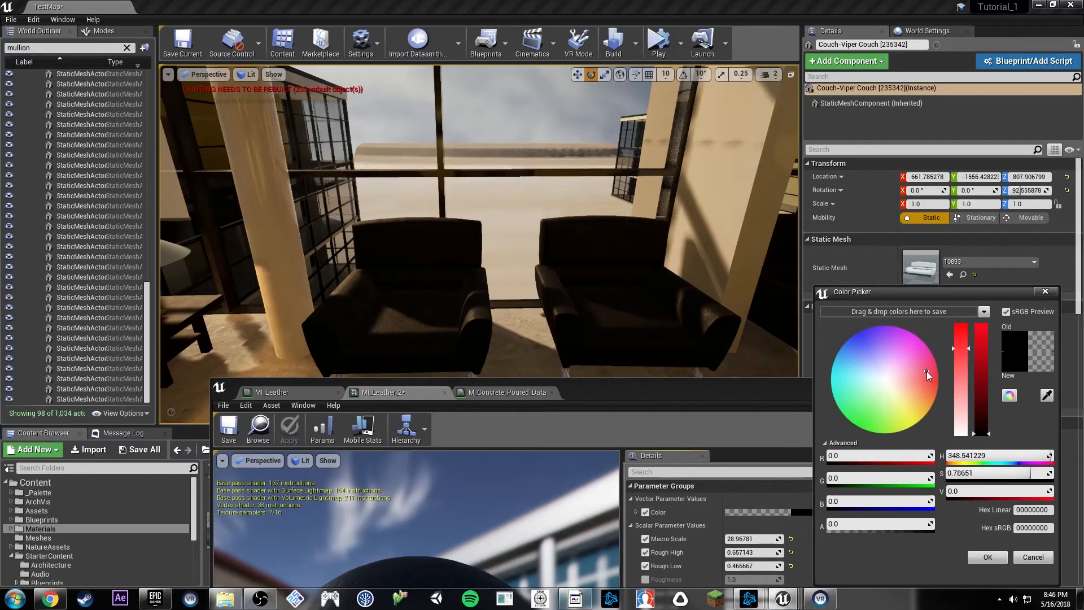
drag(987, 362, 984, 389)
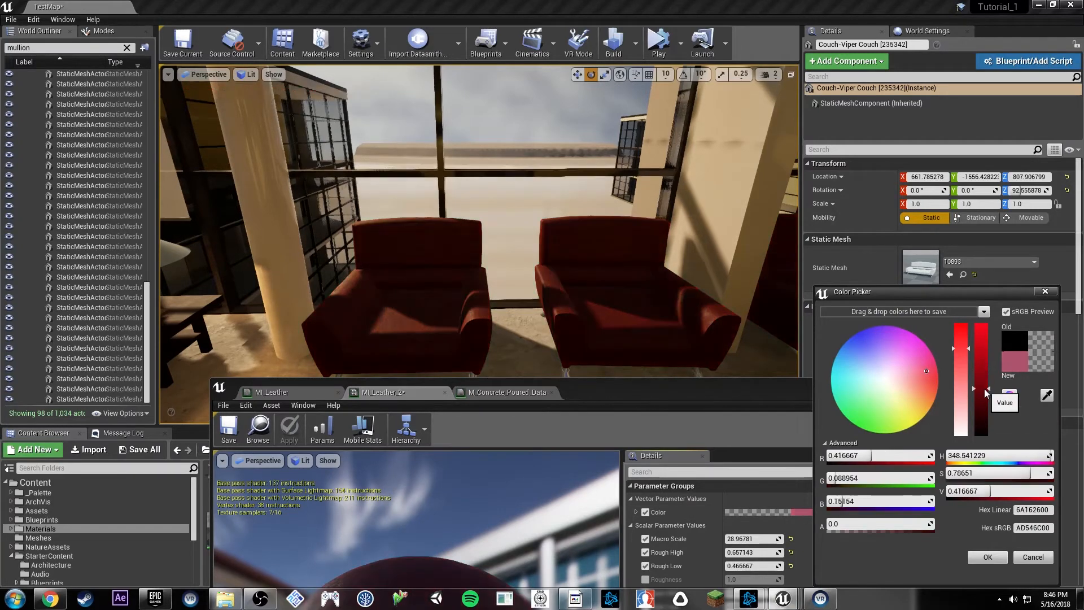
Darken MI_Leather_2's Color to about R 0.29, G 0.07, B 0.11 while viewing an armchair up close, and save the instance.
key(w)
right_drag(608, 293, 500, 298)
drag(967, 374, 961, 351)
mouse_move(977, 398)
mouse_down()
mouse_move(979, 386)
mouse_move(985, 402)
mouse_up()
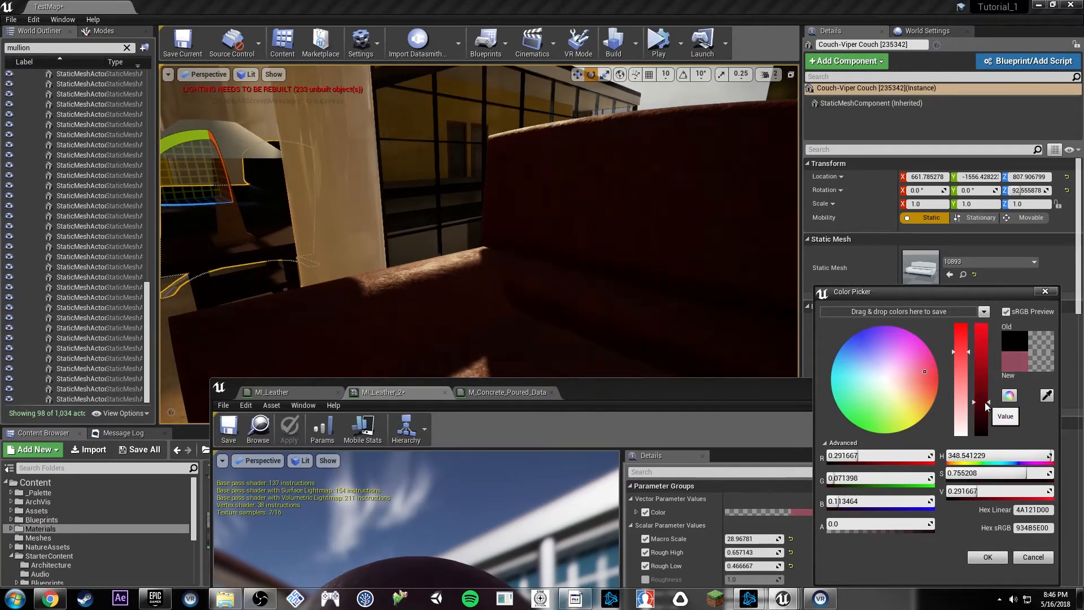
click(988, 557)
click(229, 427)
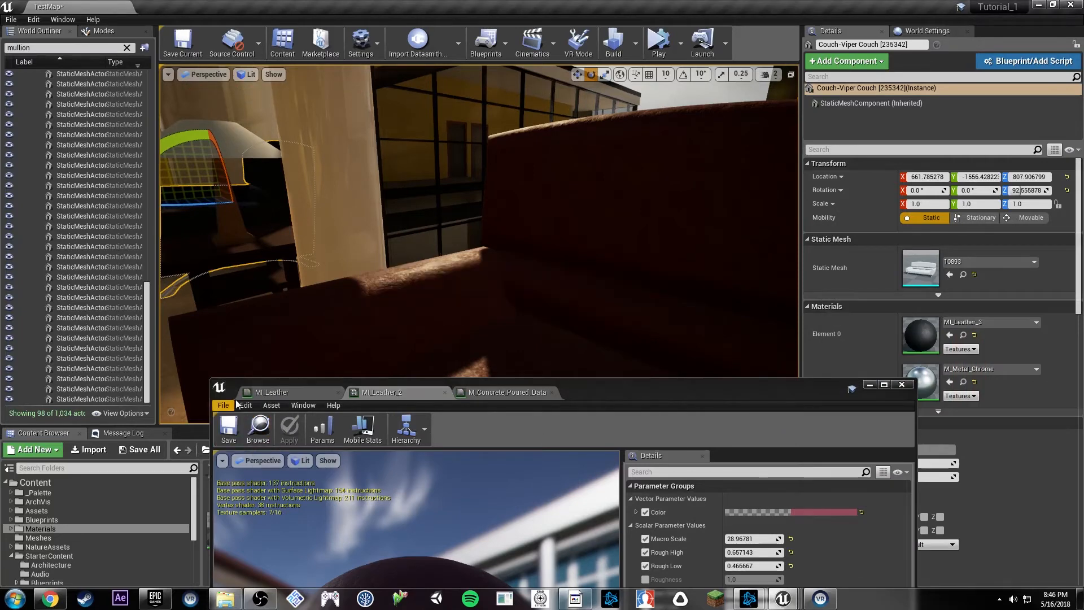
Open MI_Leather_3 and override its Color with a pale cream of about R 1.0, G 0.87, B 0.78 for the couch.
key(f)
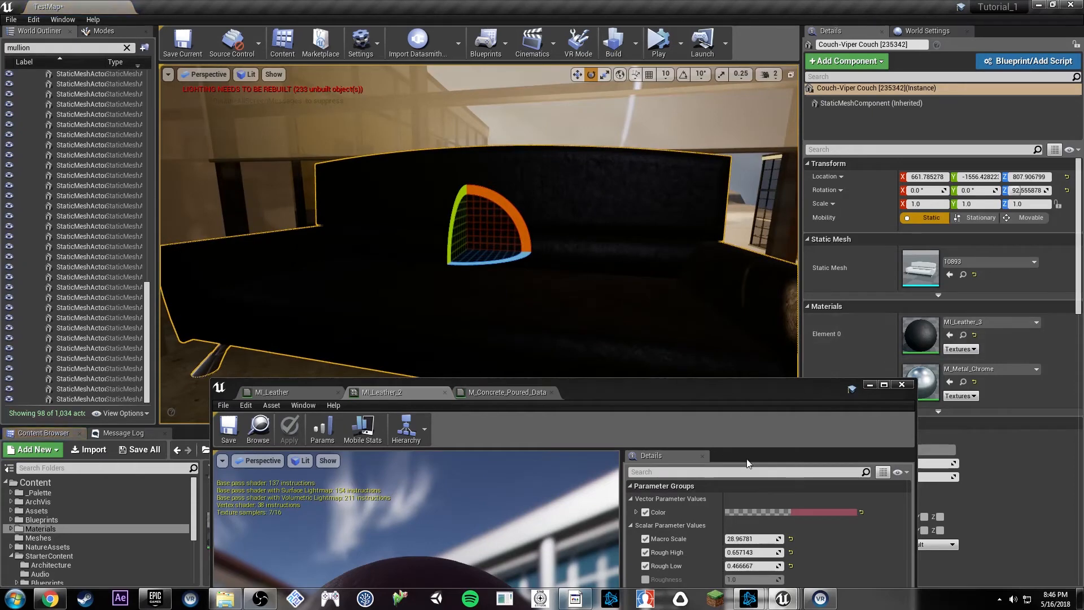
drag(603, 390, 818, 594)
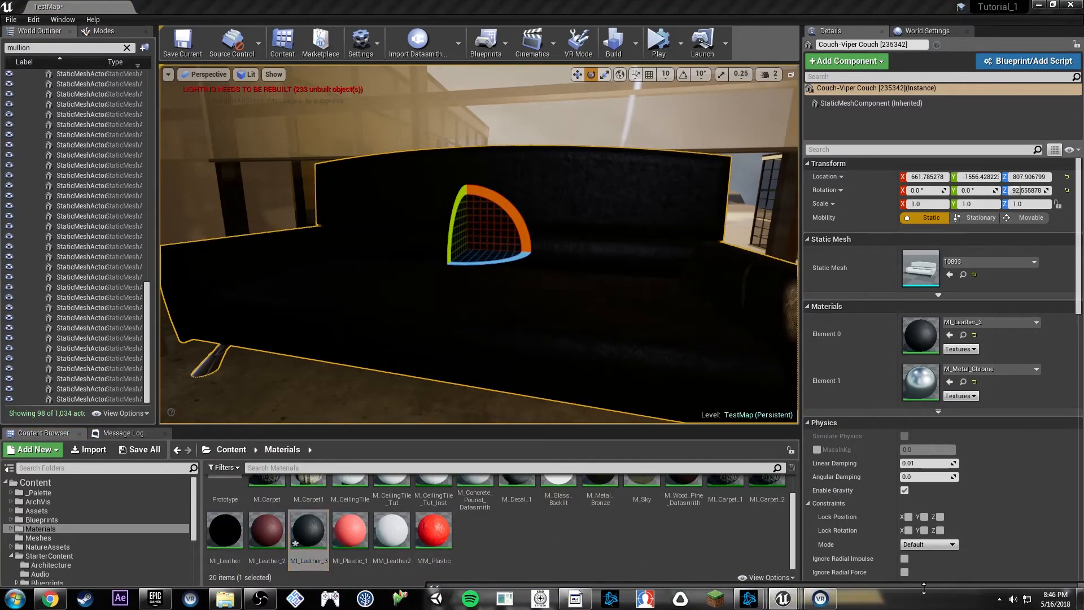
drag(946, 585, 823, 314)
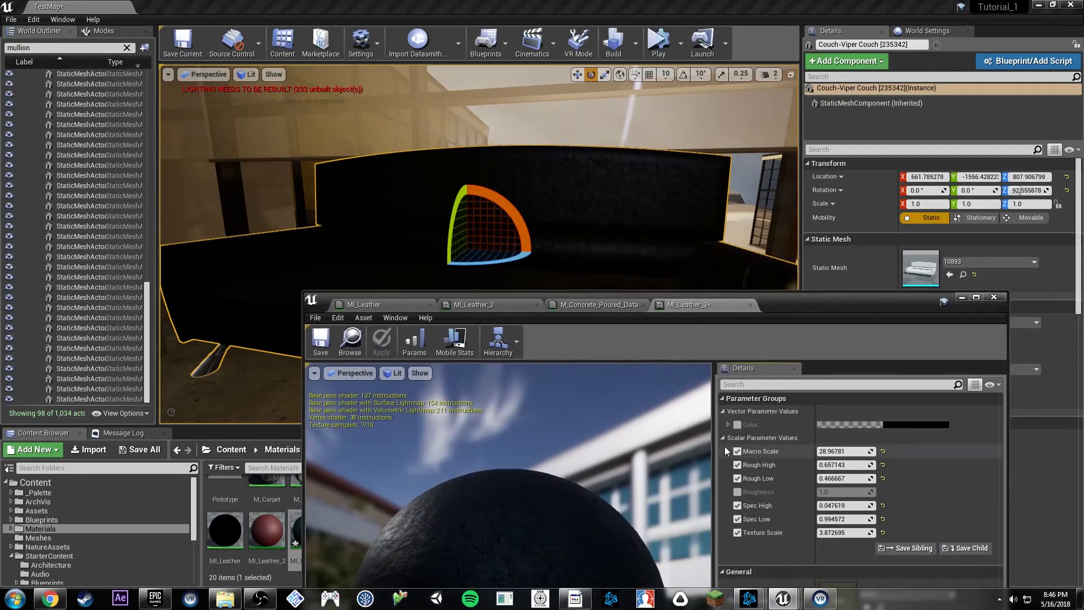
click(925, 425)
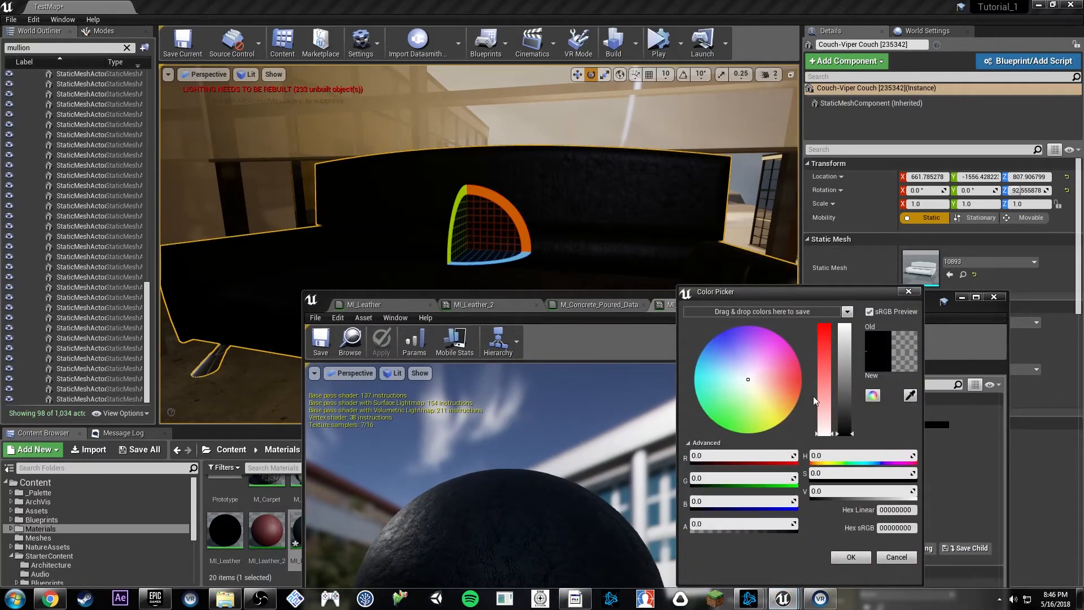
drag(847, 350, 843, 311)
click(758, 384)
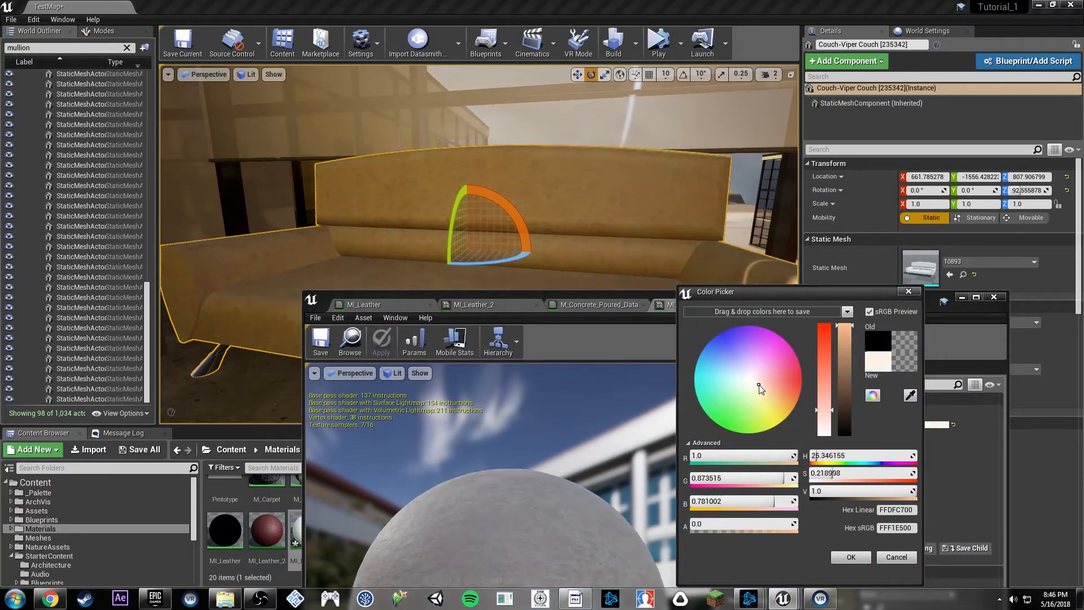
Desaturate MI_Leather_3's Color to an off-white of about R 0.84, G 0.83, B 0.81, checking the couch up close, and accept it.
drag(854, 351, 844, 344)
click(824, 403)
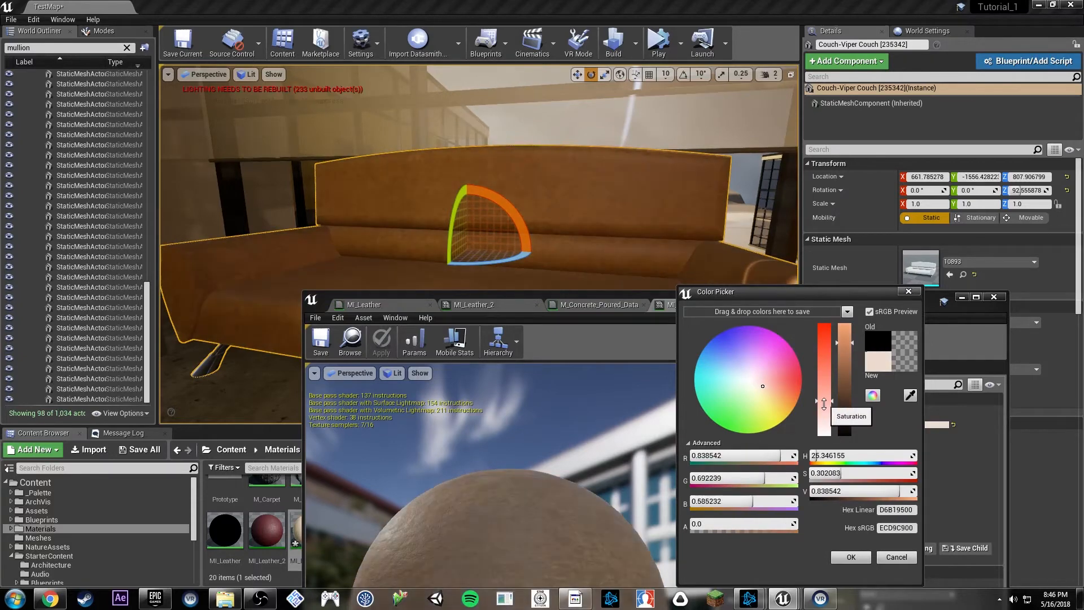
drag(759, 387, 752, 383)
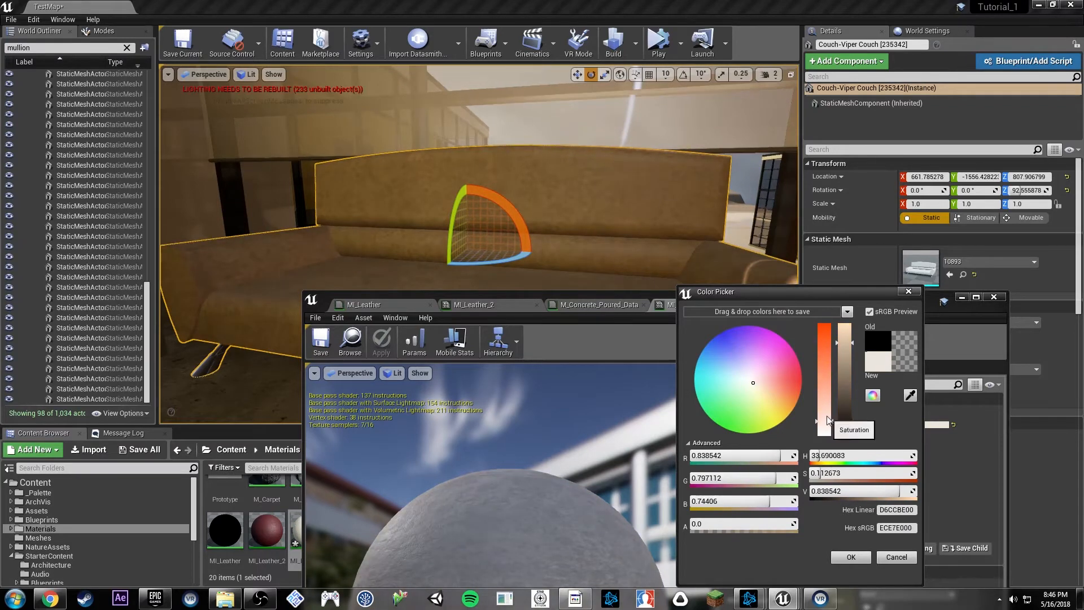
click(827, 430)
right_drag(544, 241, 476, 172)
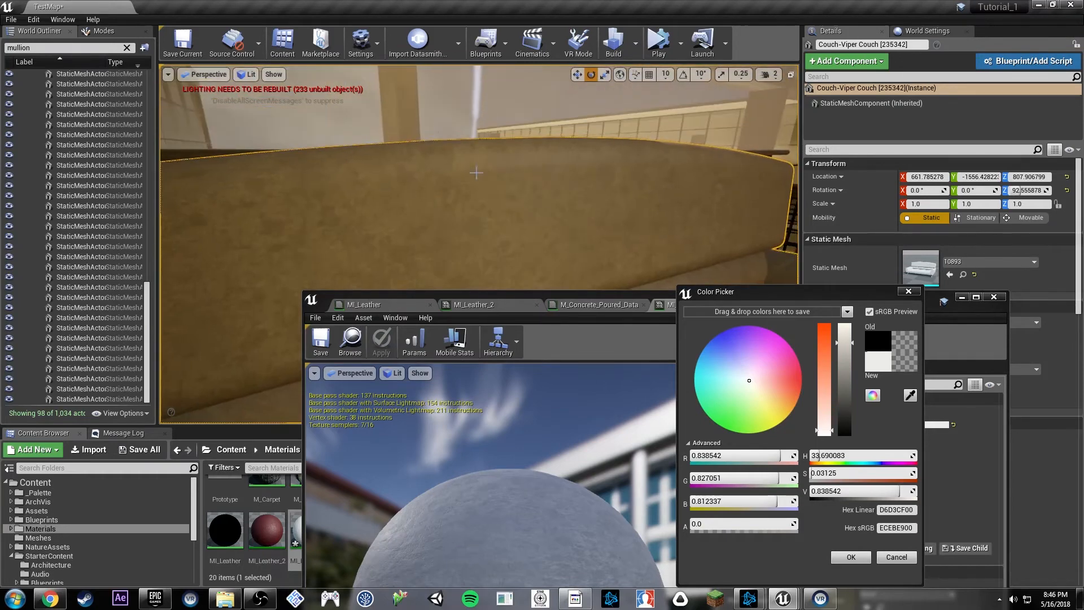
click(850, 557)
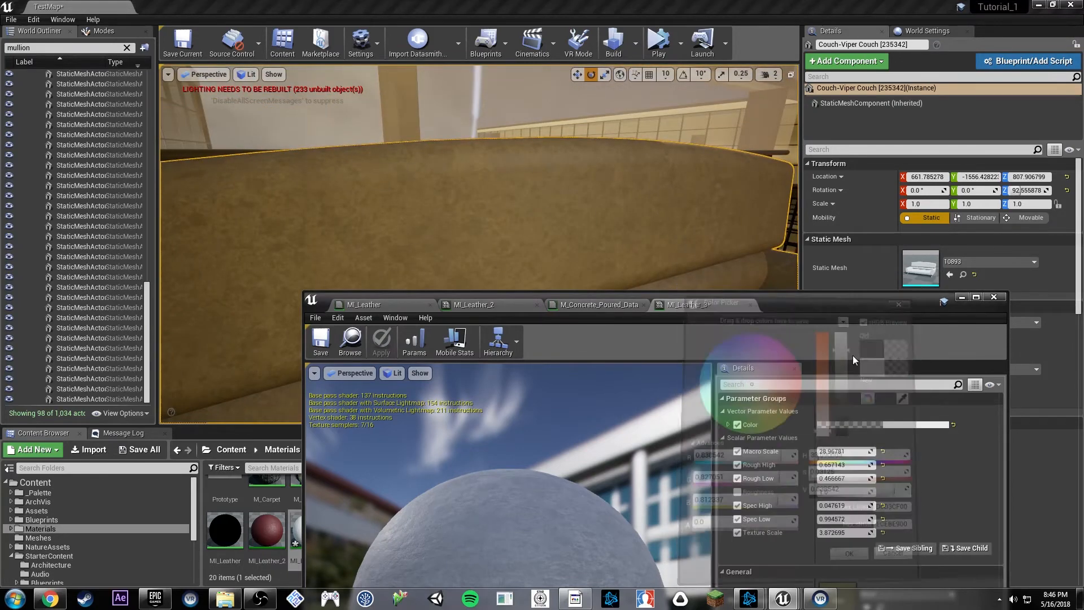
Lower MI_Leather_3's Rough High to about 0.505 while viewing the couch in the level.
drag(839, 300, 905, 274)
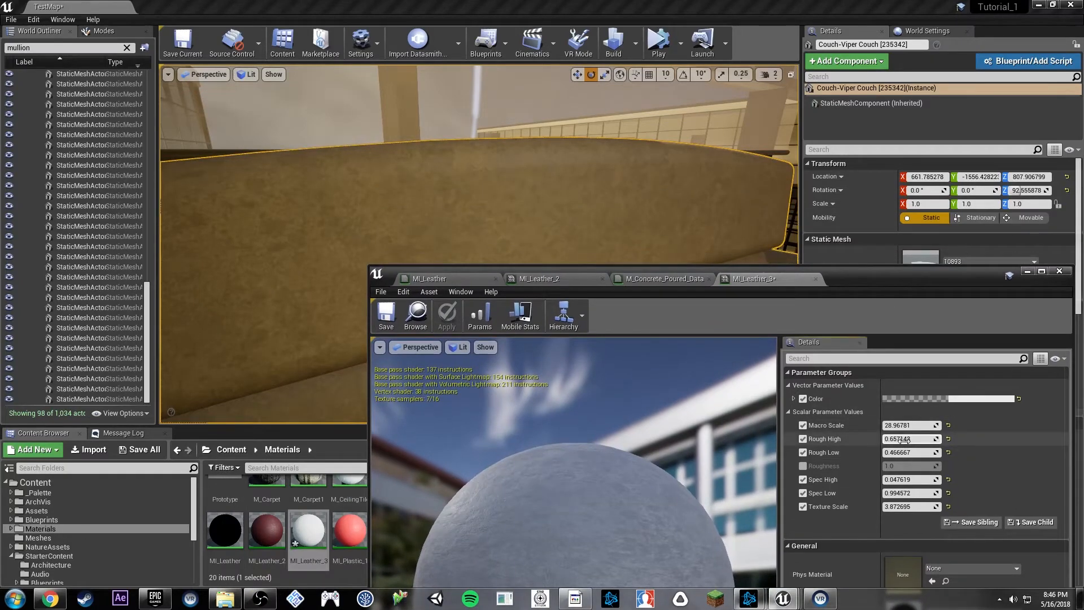
drag(926, 438, 912, 438)
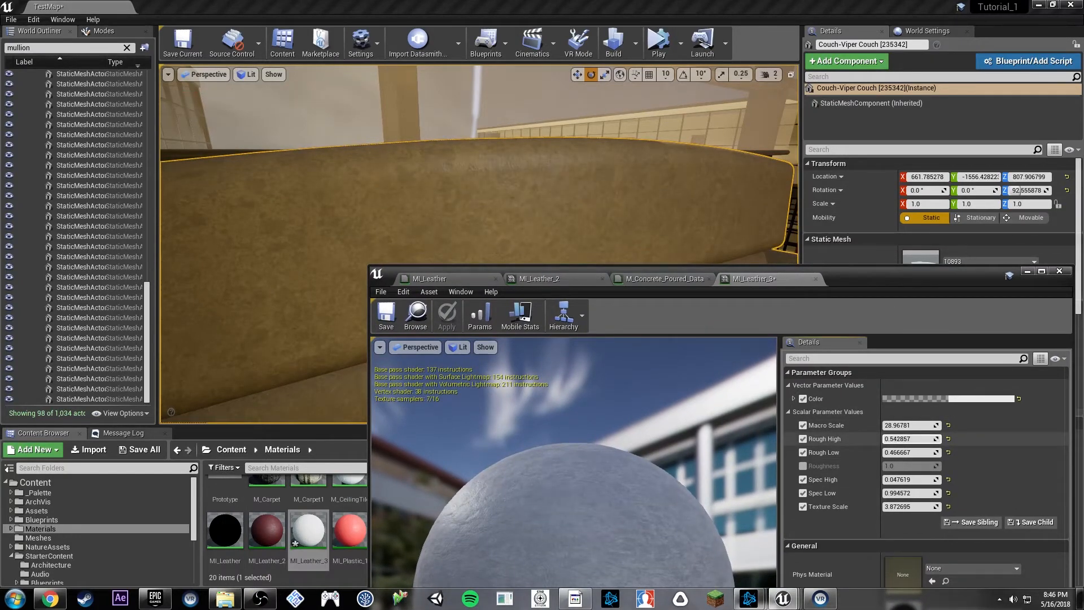
right_drag(508, 181, 477, 212)
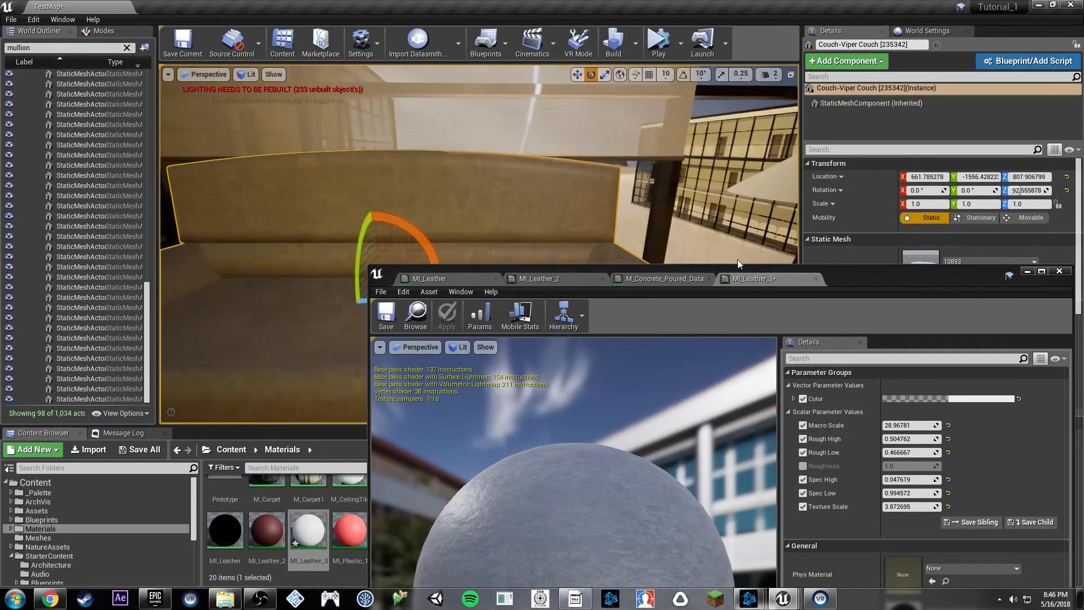
click(799, 466)
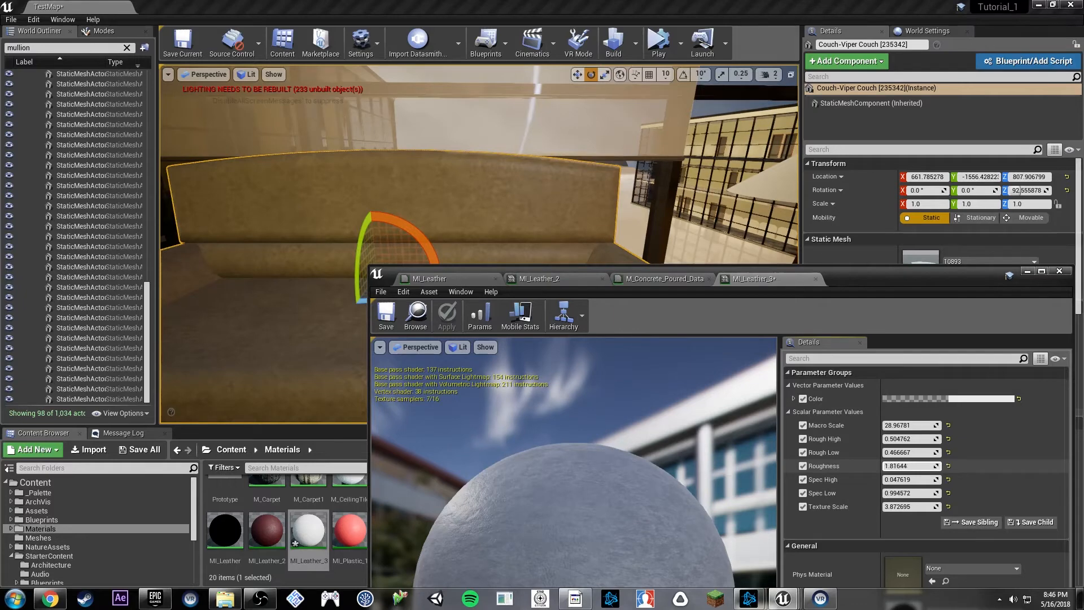
drag(909, 466, 898, 466)
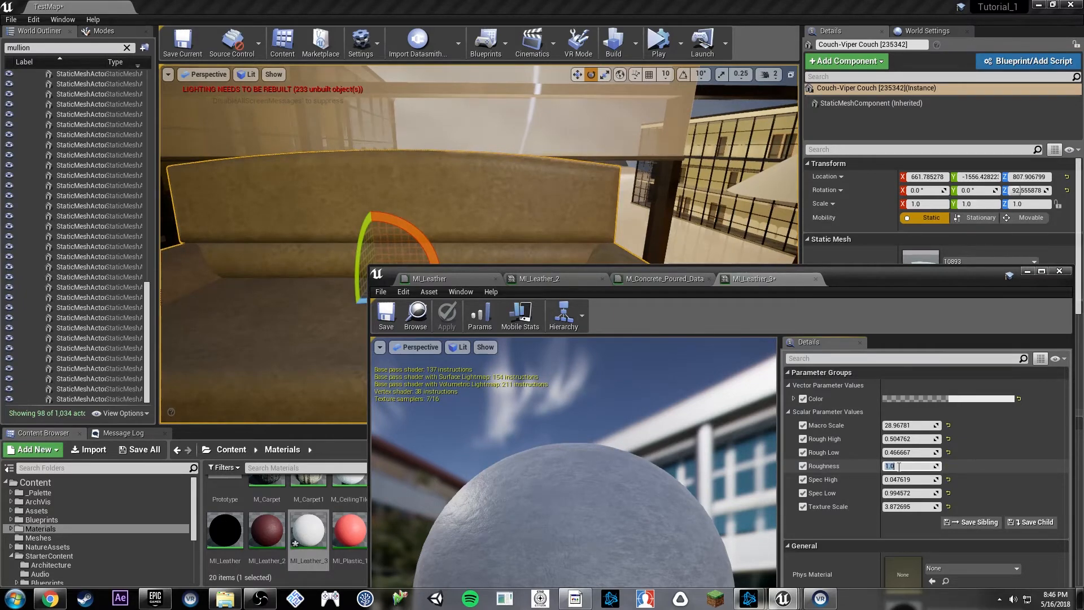
click(804, 466)
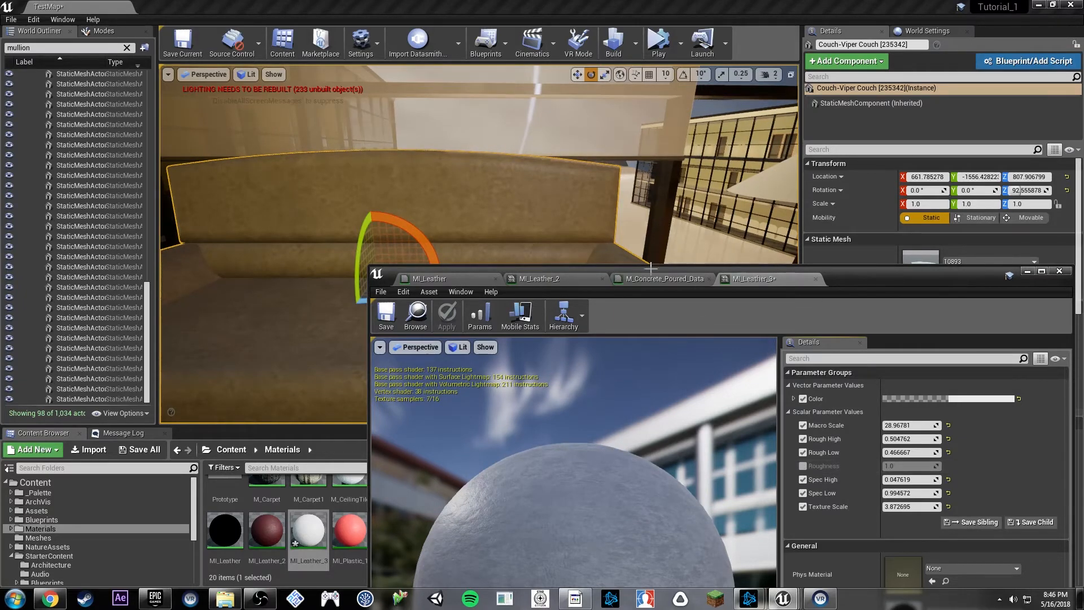
Save MI_Leather_3 and close the material editor window, applying the pending changes to MI_Leather.
right_drag(646, 188, 573, 182)
click(387, 316)
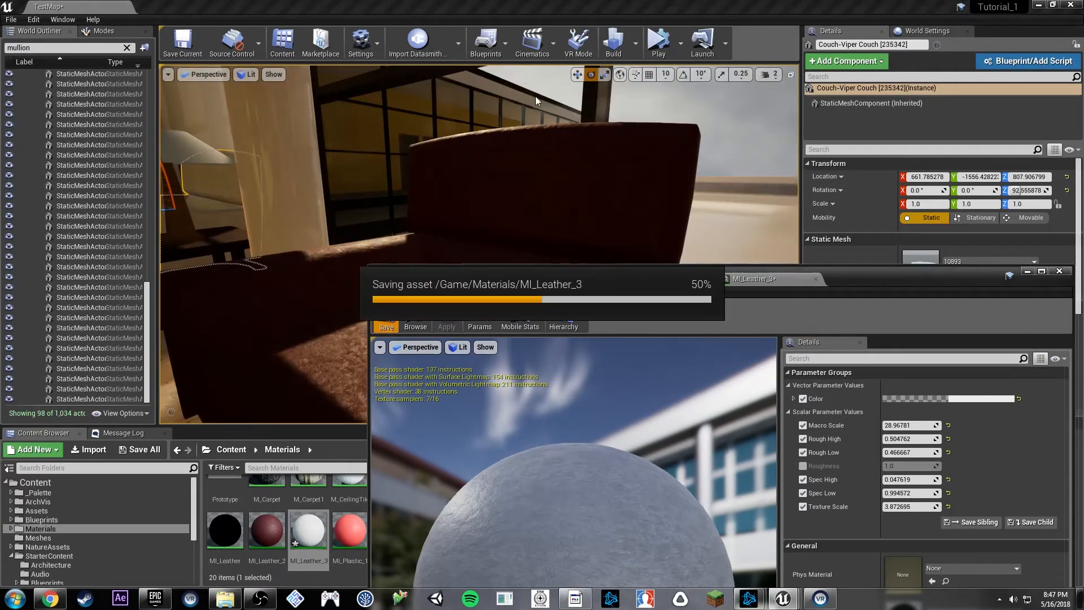
key(f)
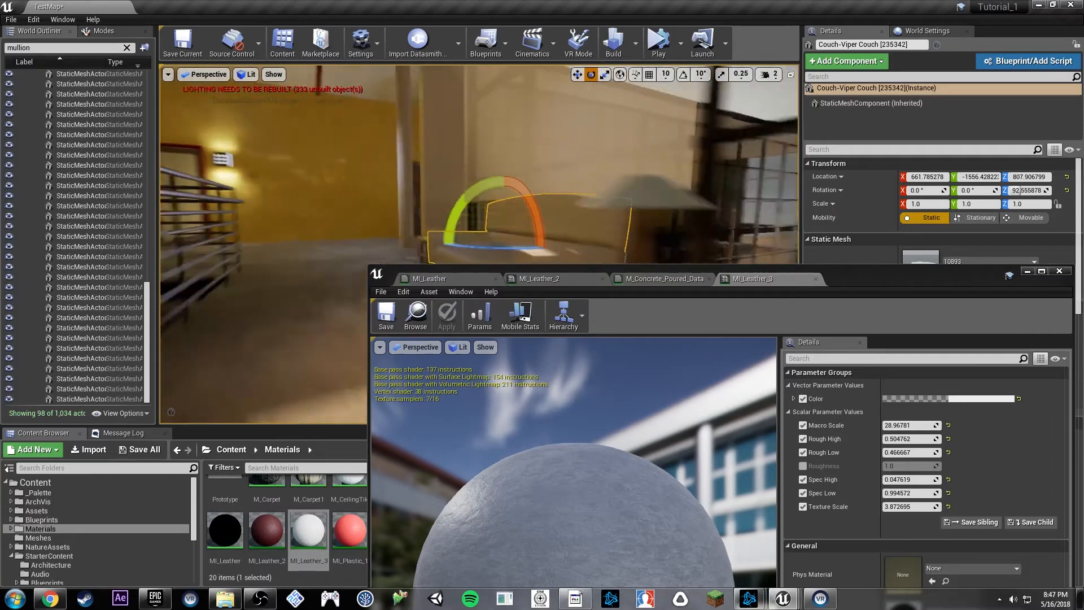
drag(905, 267, 761, 112)
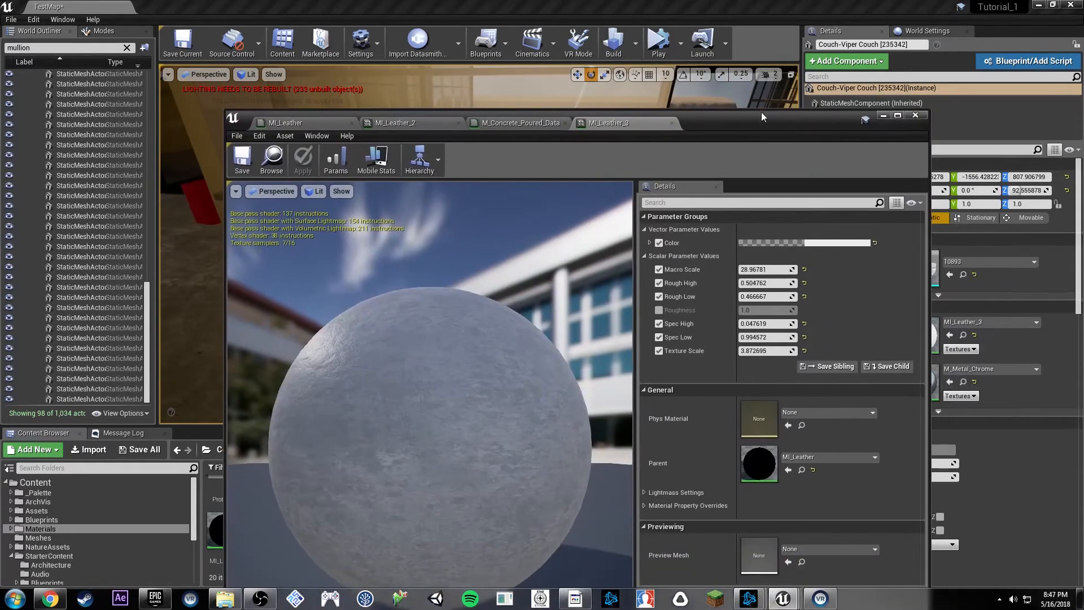
click(915, 116)
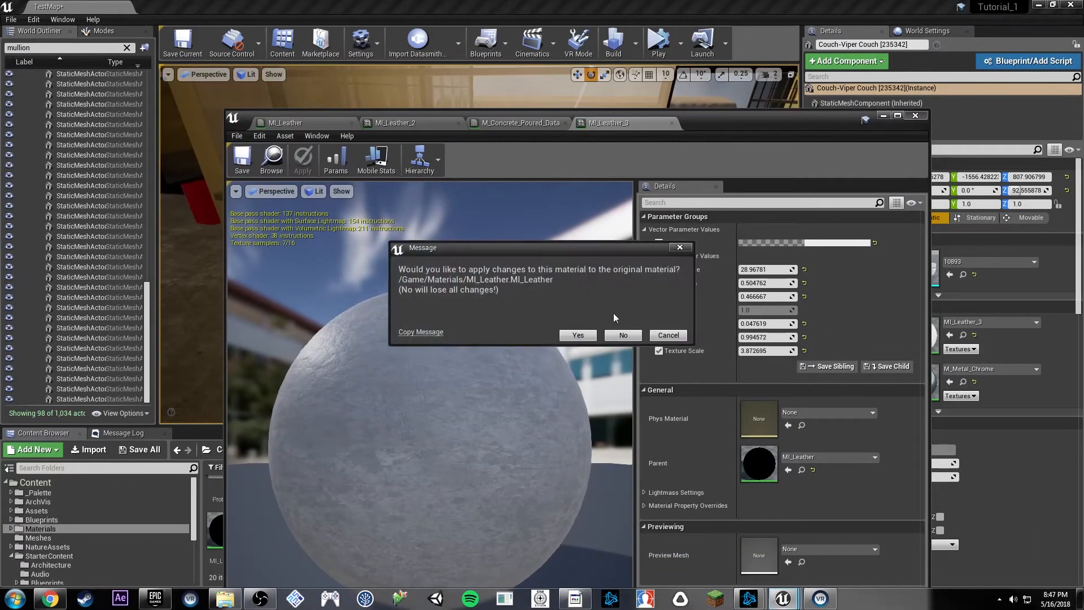
click(587, 339)
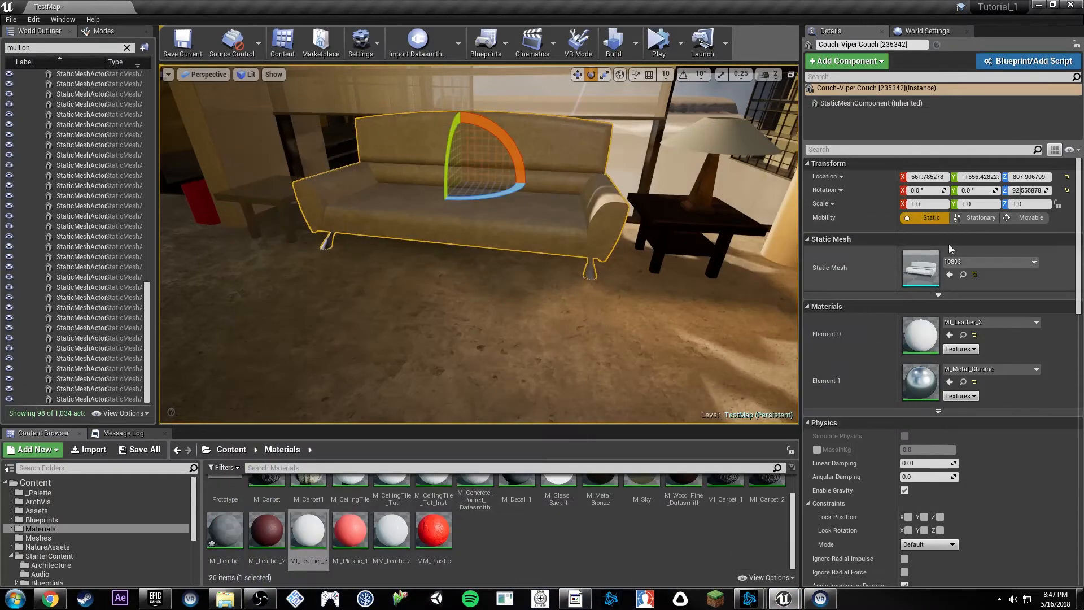
Reopen MI_Leather_3 from the couch's material slot and change its Color to a beige of about R 0.63, G 0.59, B 0.54.
right_drag(621, 242, 763, 240)
right_drag(526, 258, 530, 258)
key(g)
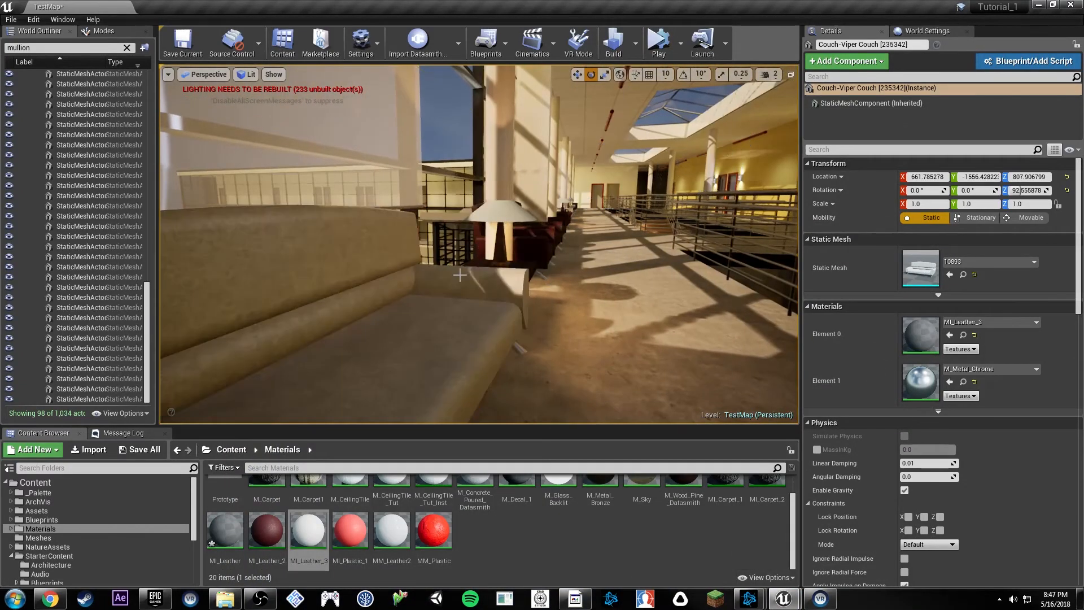
mouse_move(460, 275)
right_down()
mouse_move(504, 266)
mouse_move(453, 284)
right_up()
key(g)
right_drag(578, 286, 586, 302)
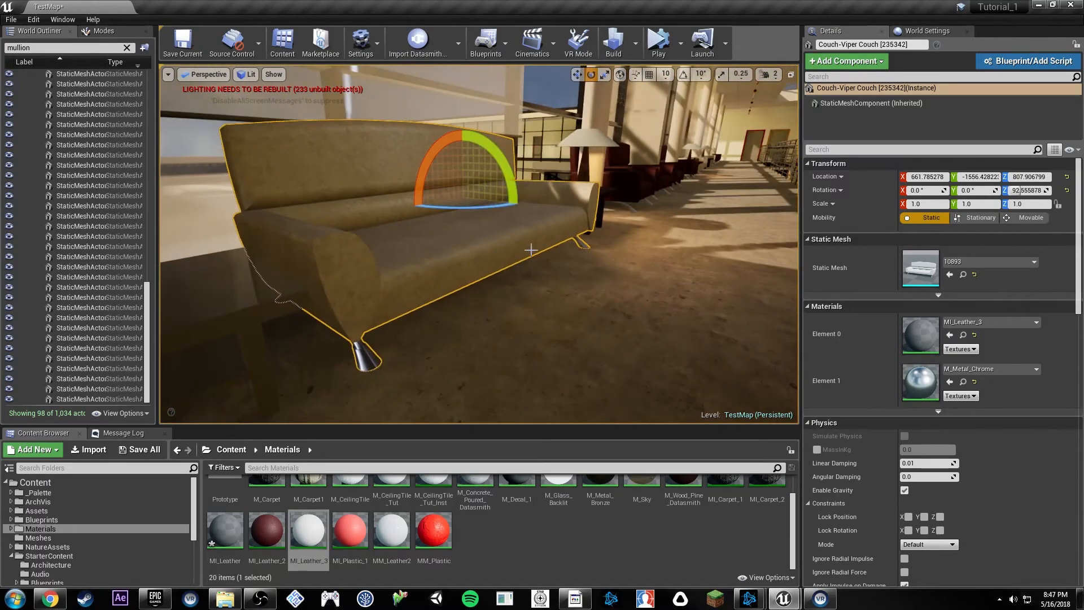
double_click(916, 329)
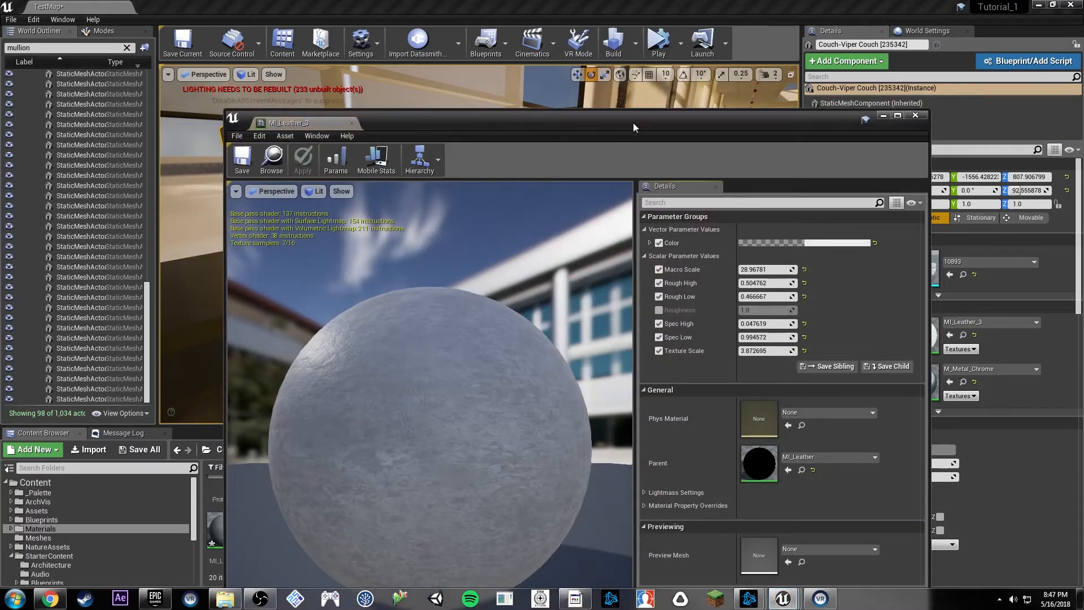
drag(633, 123, 735, 341)
click(917, 464)
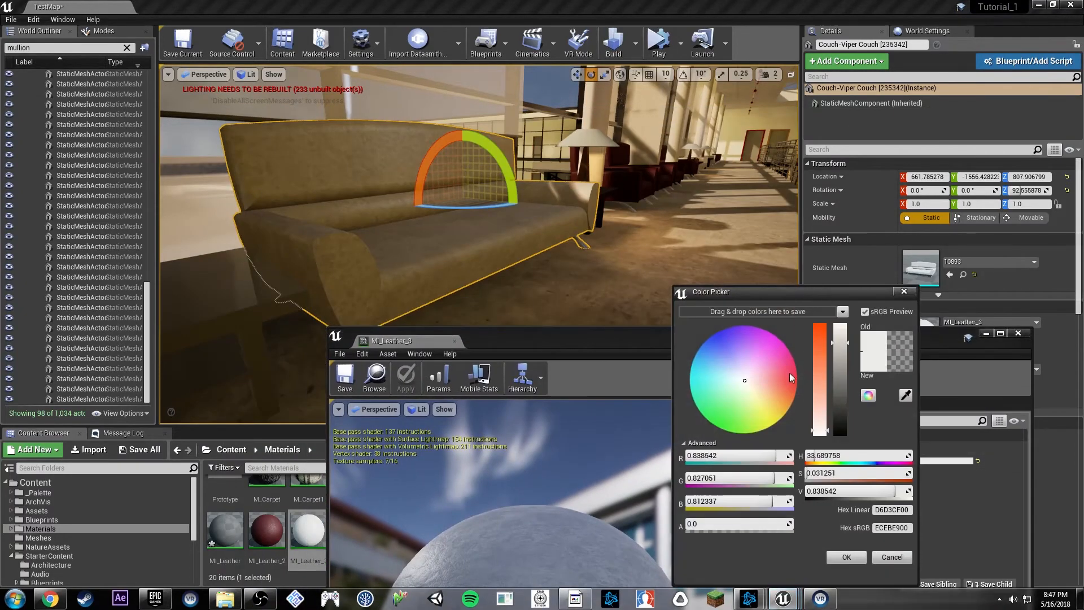
click(820, 401)
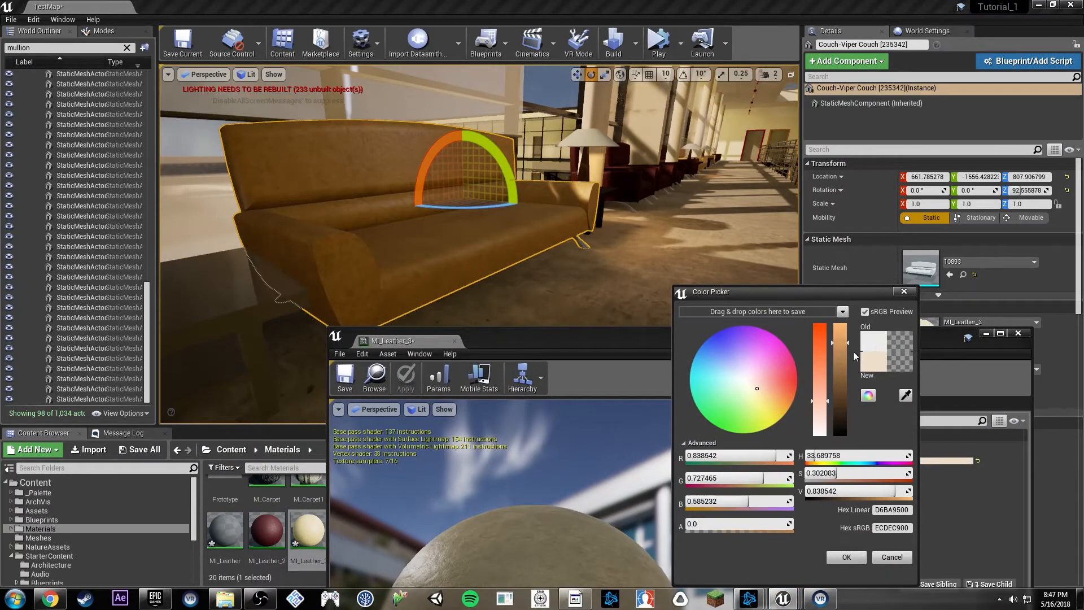
click(841, 367)
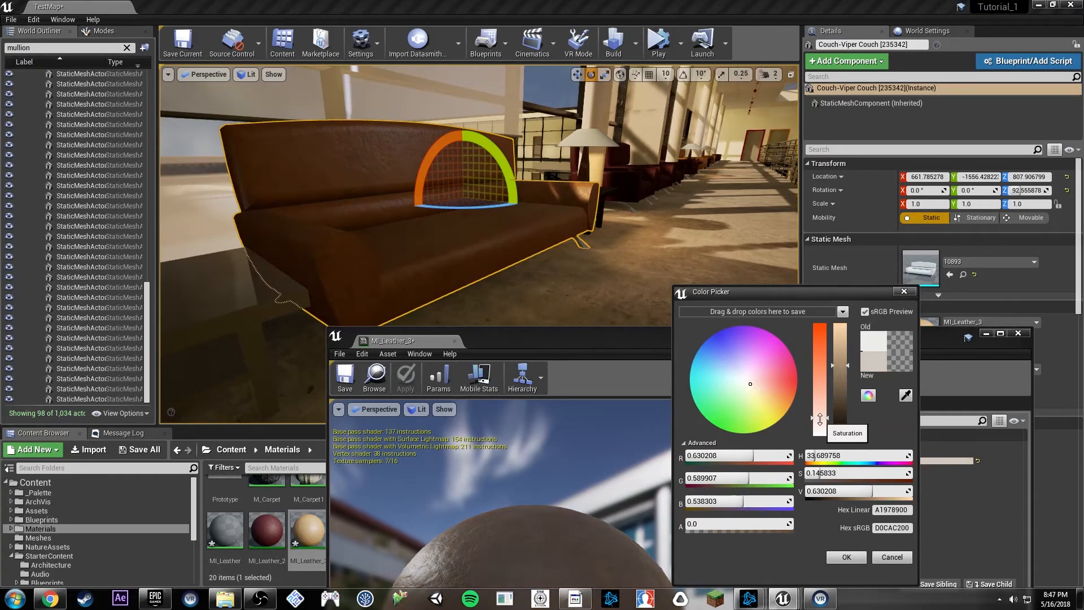
Try reddish tints for MI_Leather_3's Color, ending at a darker grey-brown of about R 0.53, G 0.50, B 0.49.
click(753, 395)
drag(763, 391, 758, 379)
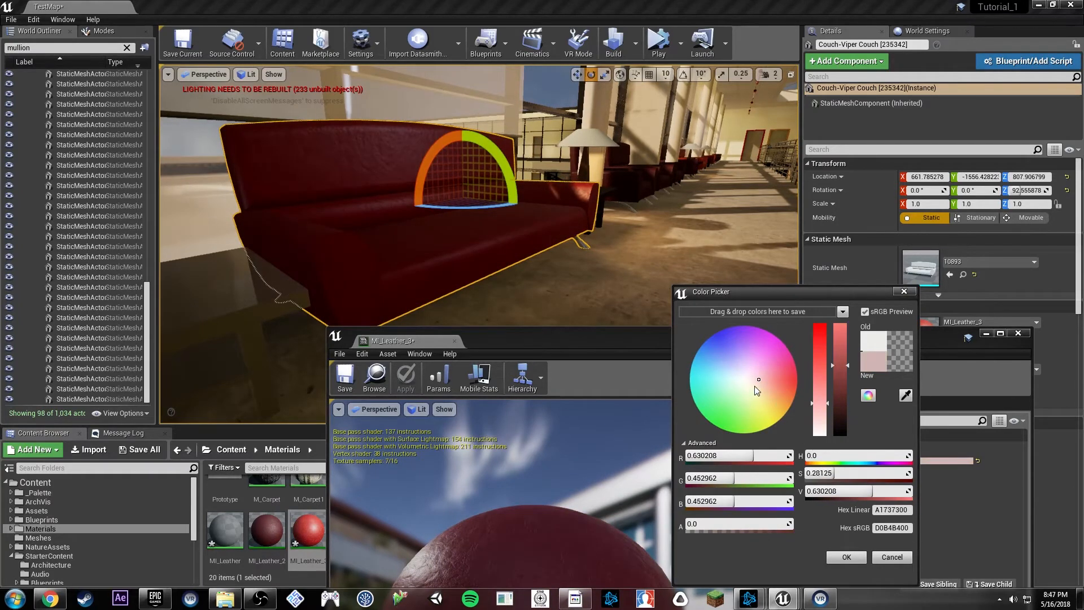
click(755, 387)
click(814, 429)
click(817, 419)
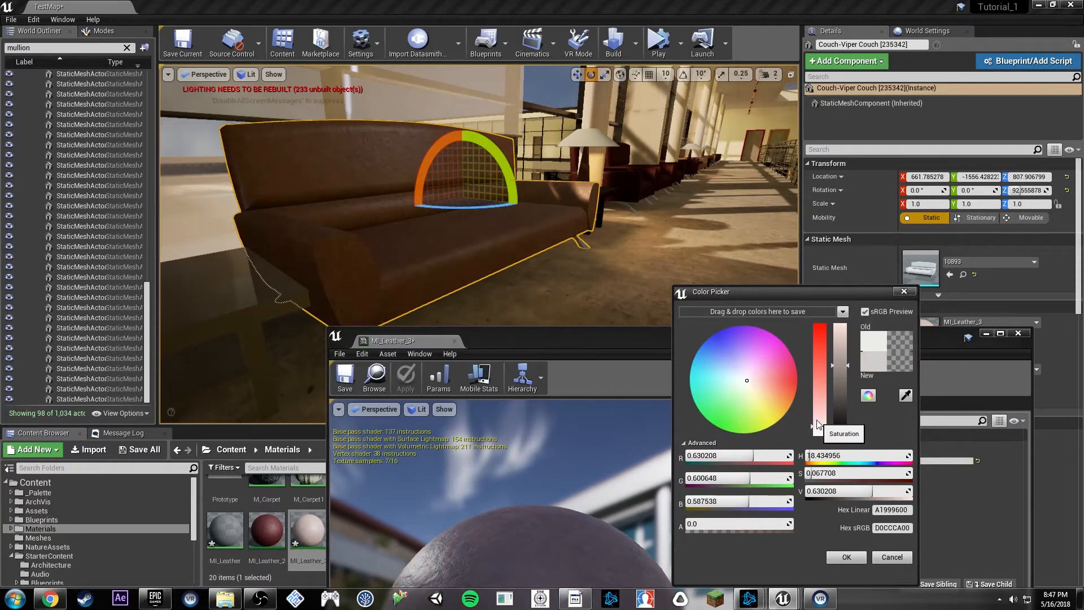
click(840, 386)
drag(841, 387, 840, 377)
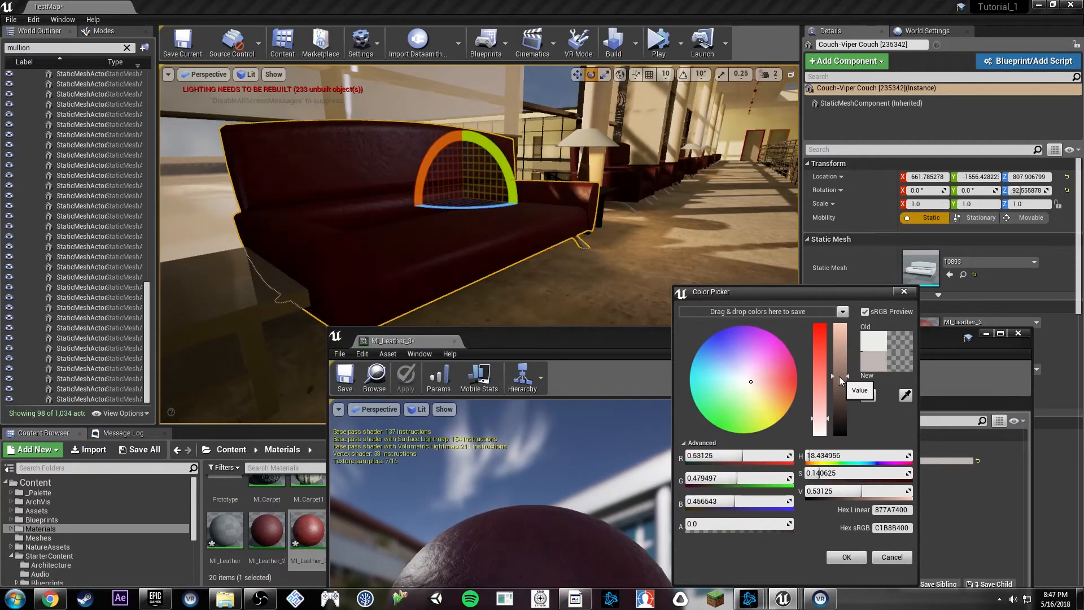
click(840, 375)
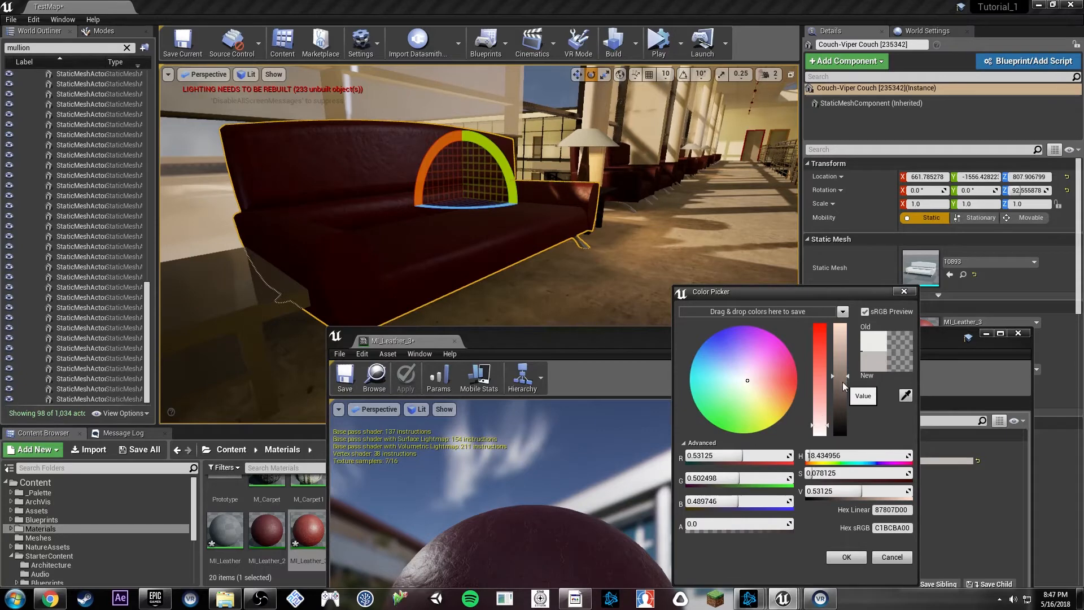
Try yellow-olive tones for MI_Leather_3's Color, ending at about R 0.38, G 0.39, B 0.24.
drag(759, 391, 760, 407)
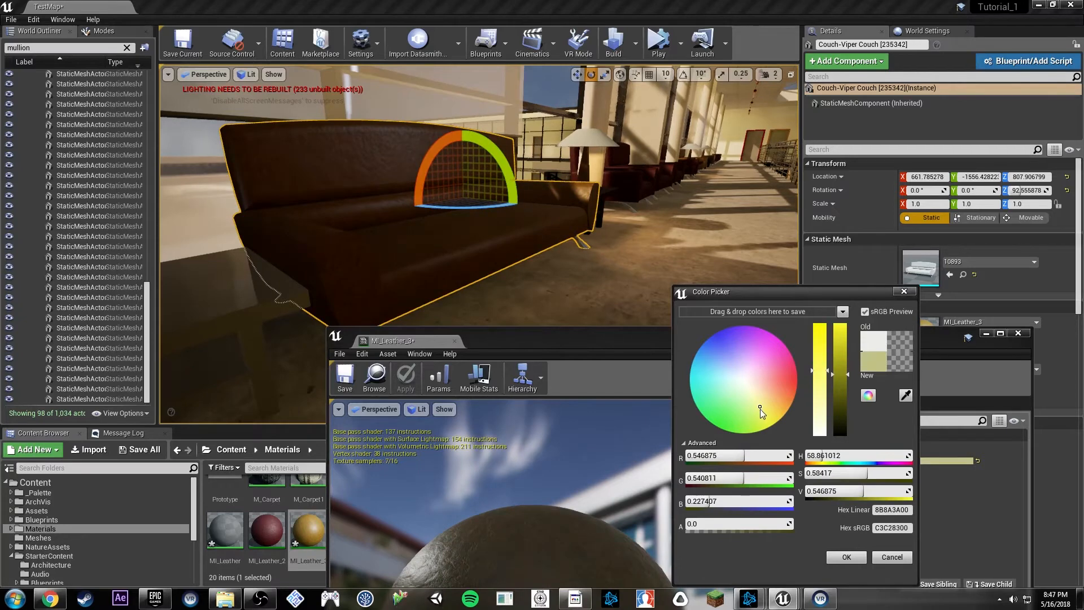
click(844, 384)
click(843, 371)
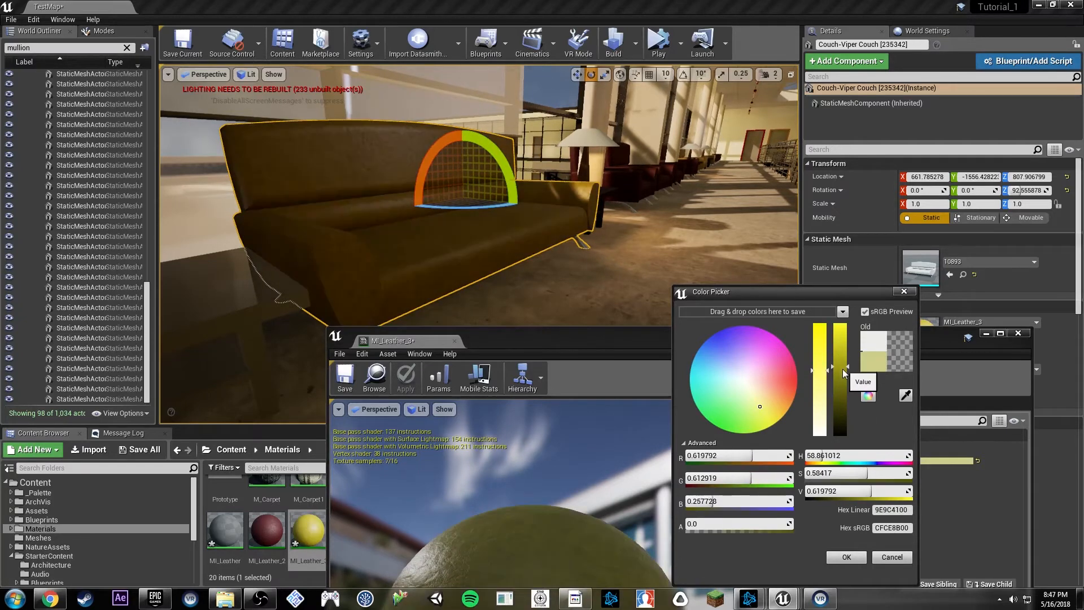
click(840, 377)
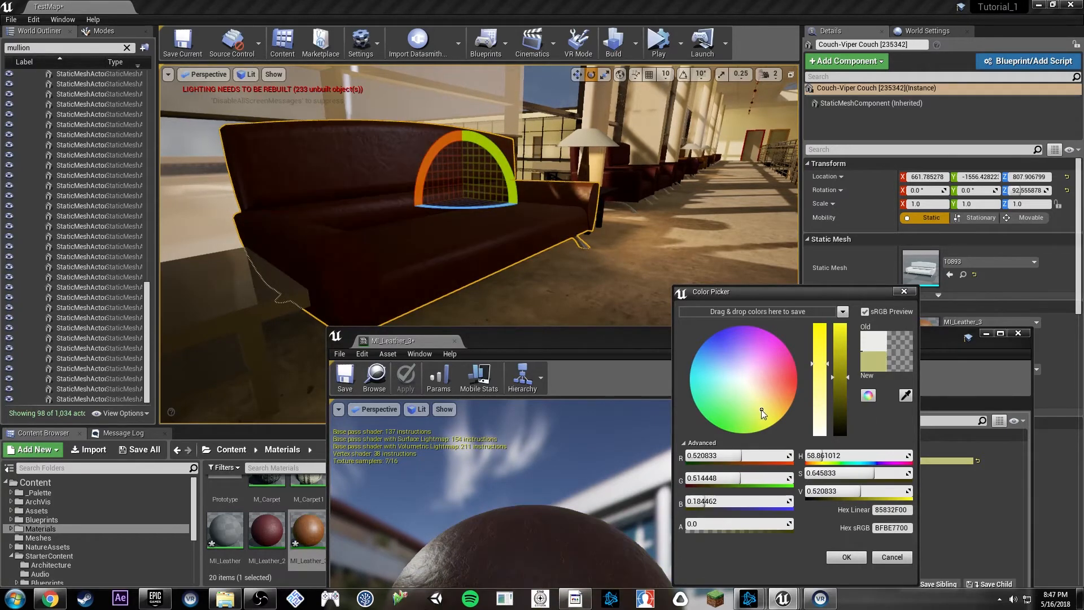
mouse_move(761, 412)
mouse_down()
mouse_move(764, 381)
mouse_move(760, 412)
mouse_up()
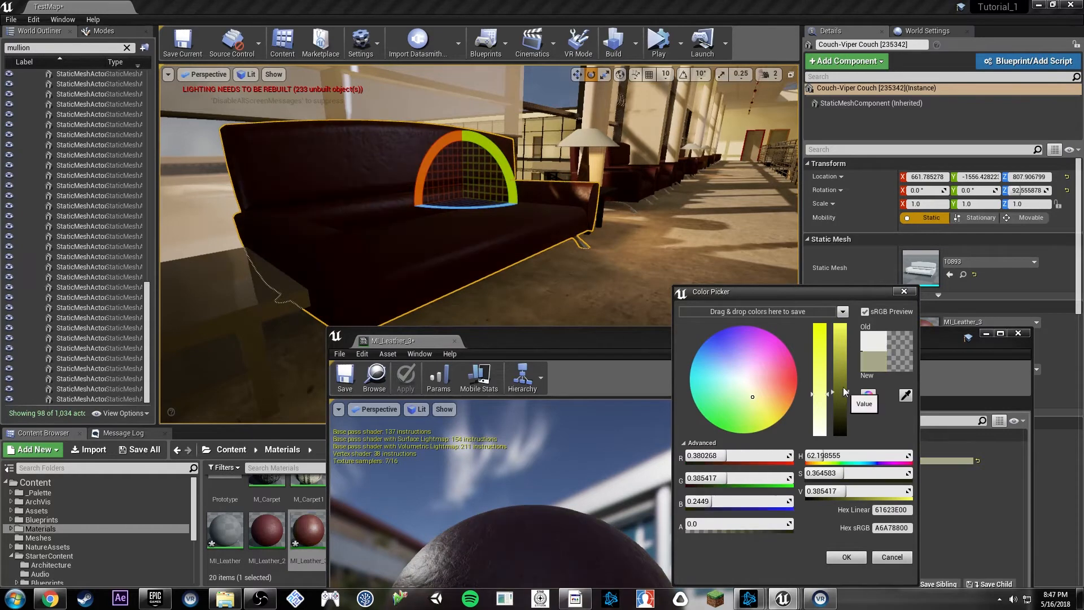
Set MI_Leather_3's Color to a tan of about R 0.56, G 0.54, B 0.48, accept it, then save and close the instance.
drag(841, 386, 843, 358)
drag(769, 392, 756, 395)
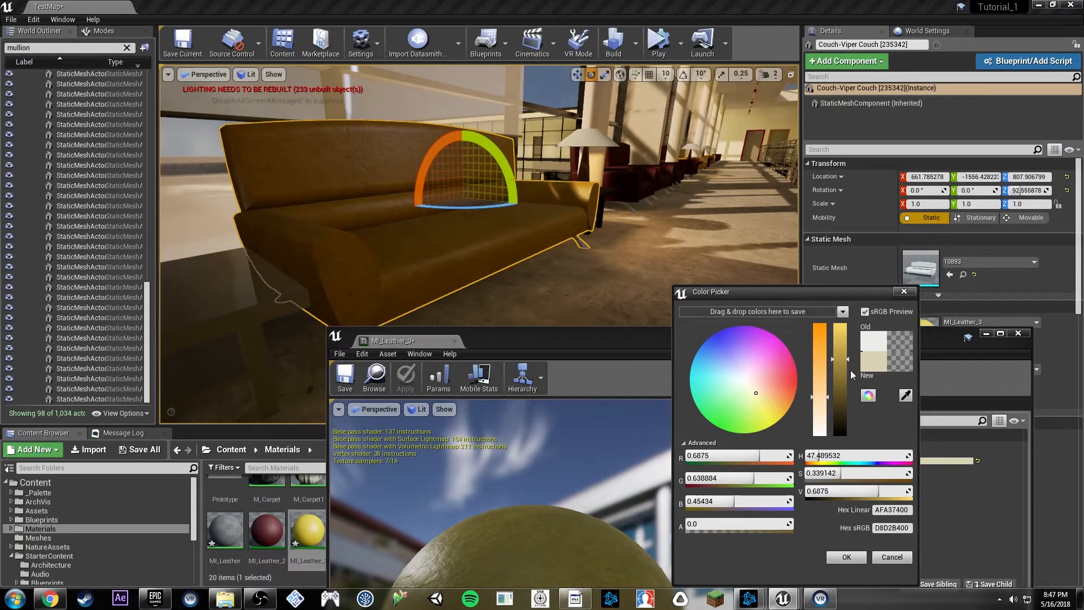
drag(840, 383, 813, 419)
mouse_move(845, 372)
mouse_down()
mouse_move(844, 382)
mouse_move(839, 372)
mouse_up()
right_drag(626, 271, 754, 265)
key(g)
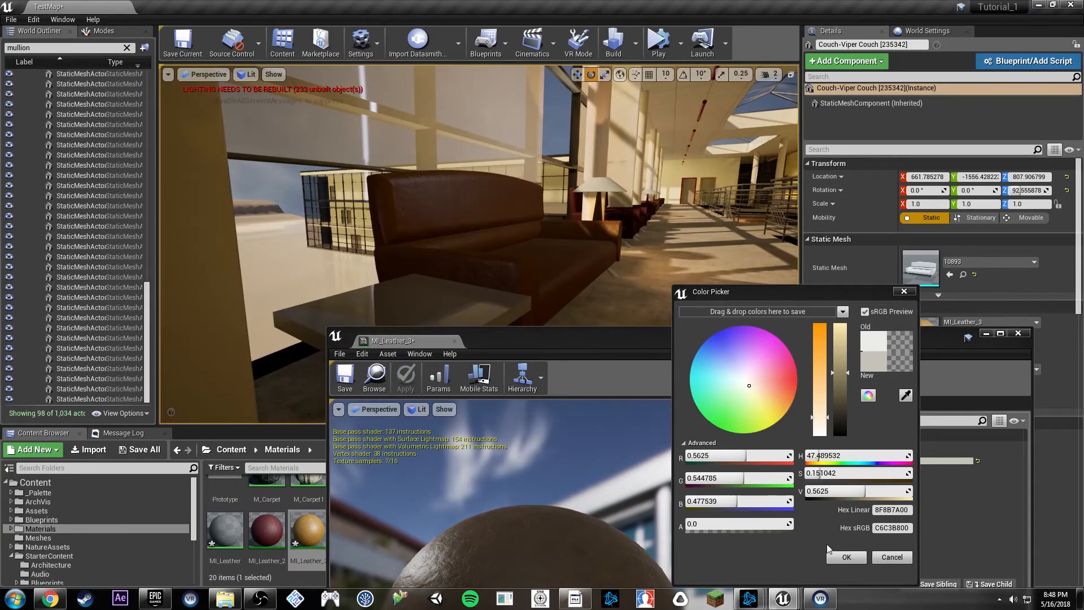
click(842, 556)
click(345, 376)
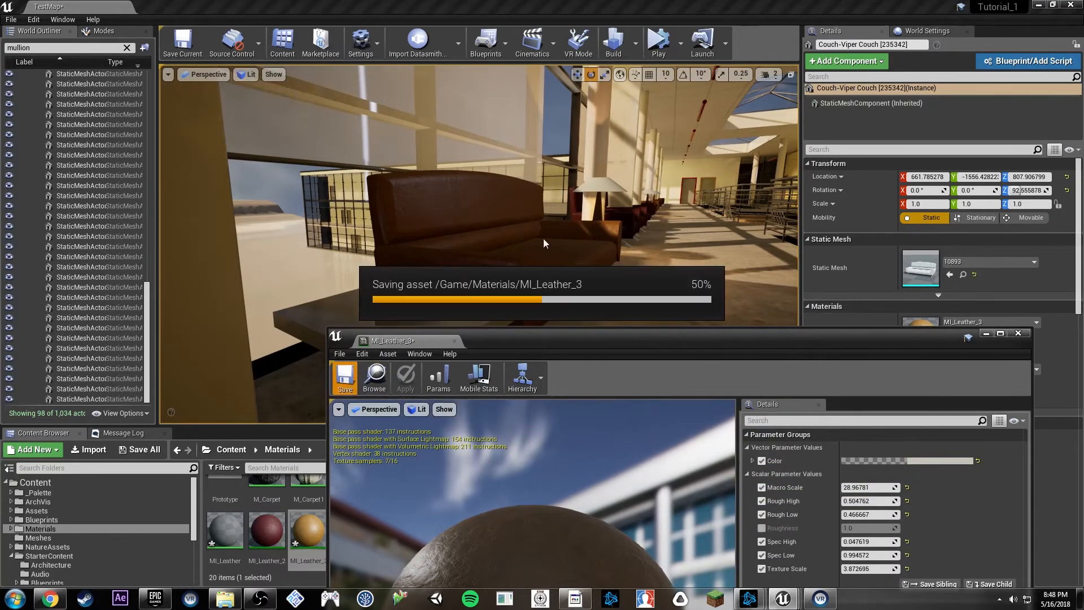
drag(627, 343, 572, 74)
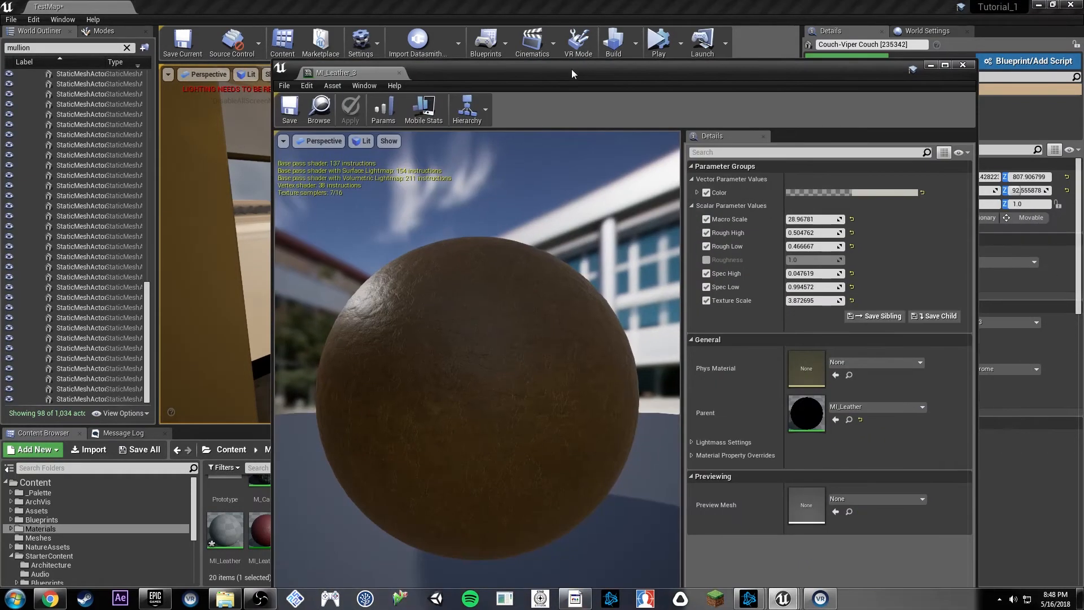
click(398, 73)
Move along the seating area and switch the viewport to the Unlit view mode to examine the leather color.
key(w)
right_drag(429, 225, 480, 226)
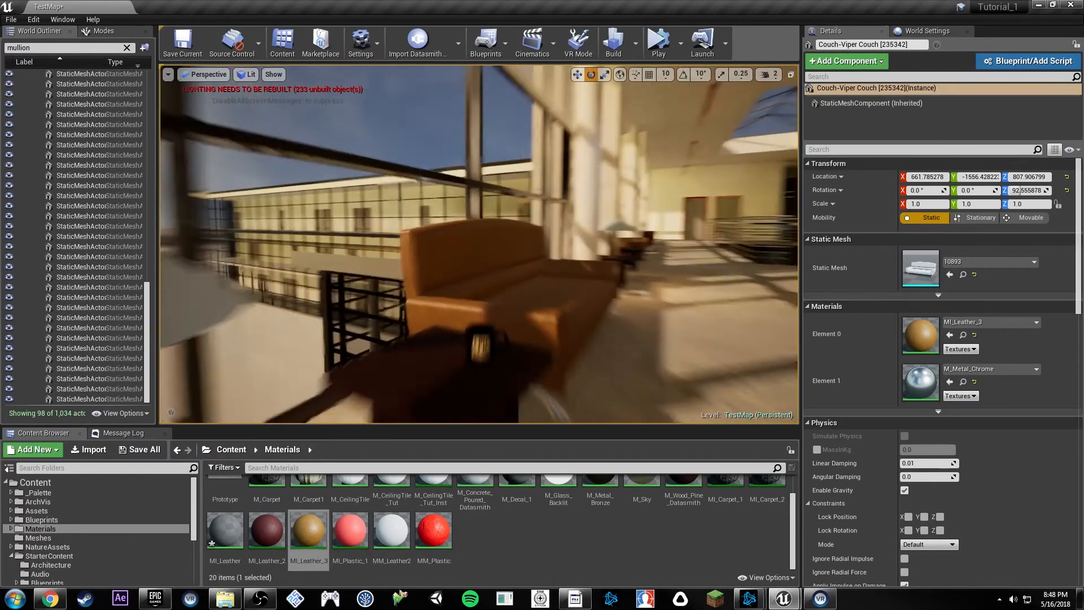
click(250, 75)
click(293, 120)
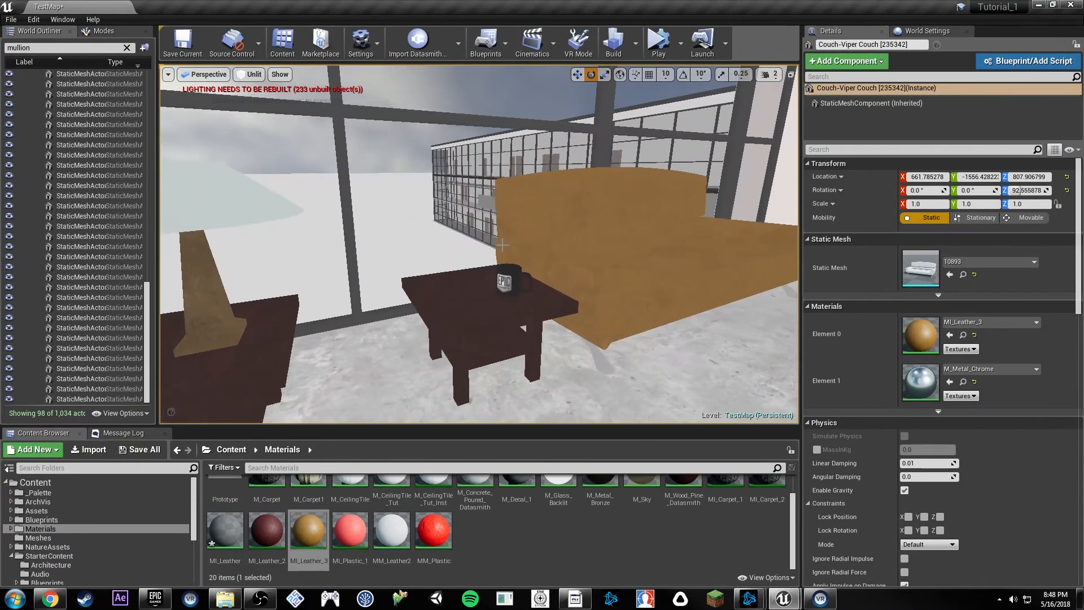
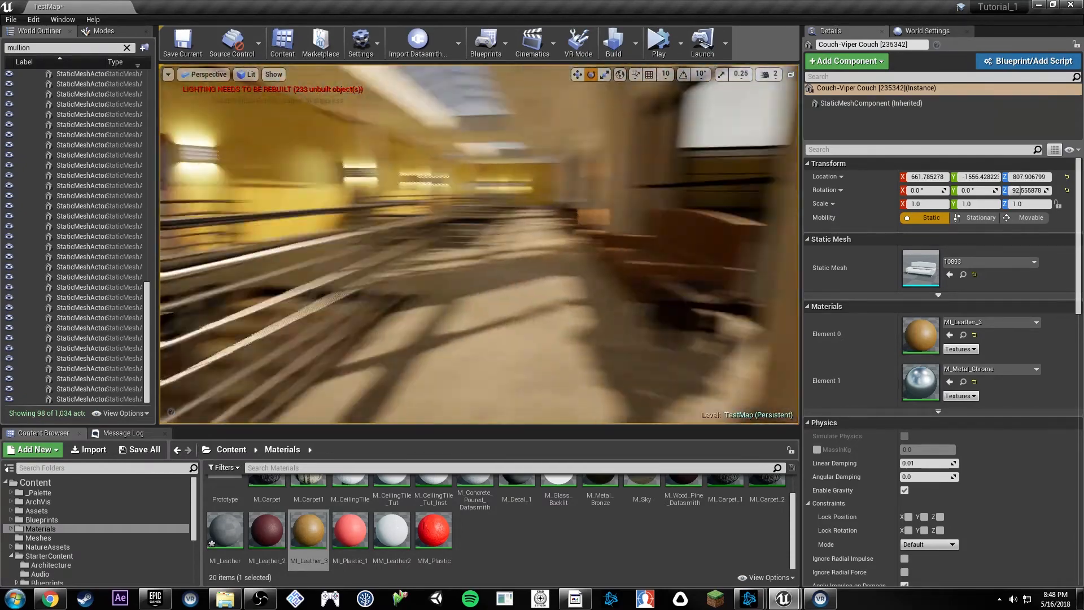
Return the viewport to Lit mode and enable Use Ambient Occlusion and Generate Ambient Occlusion Material Mask in the world's Lightmass settings.
right_drag(479, 244, 694, 246)
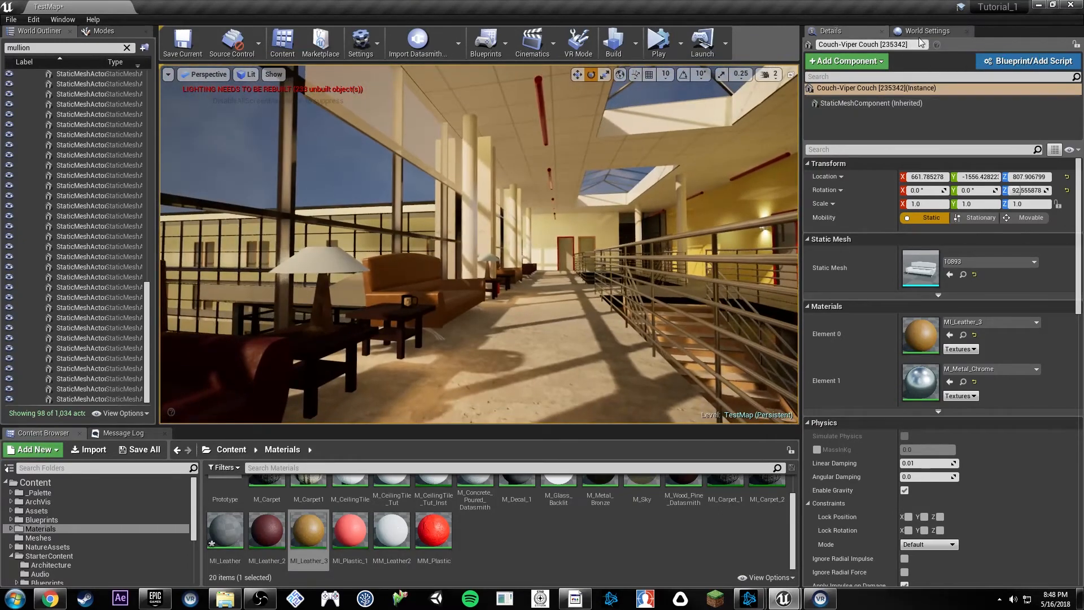
click(923, 33)
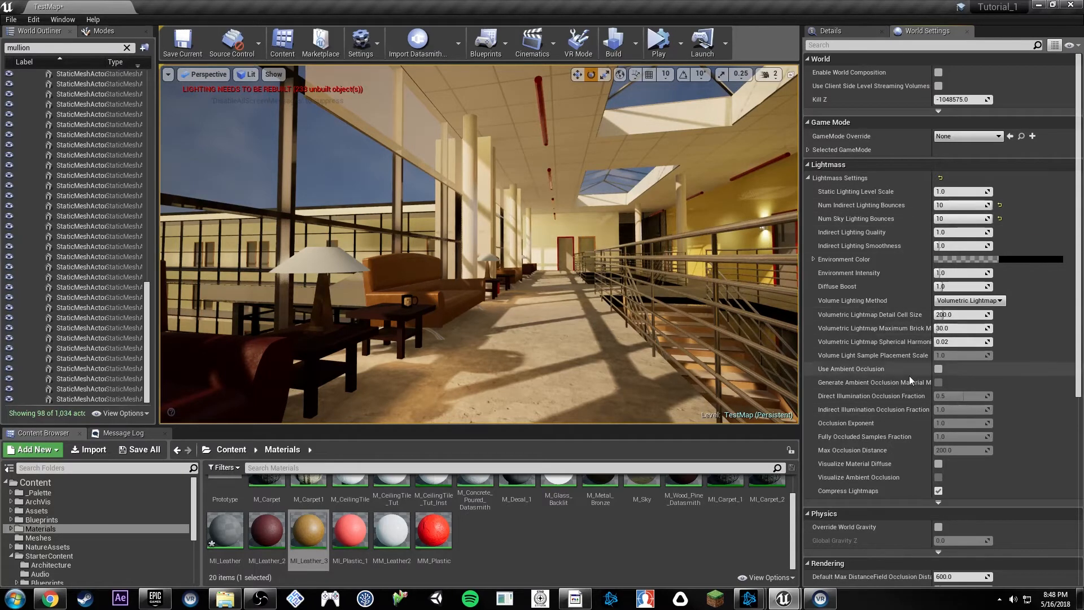
click(938, 369)
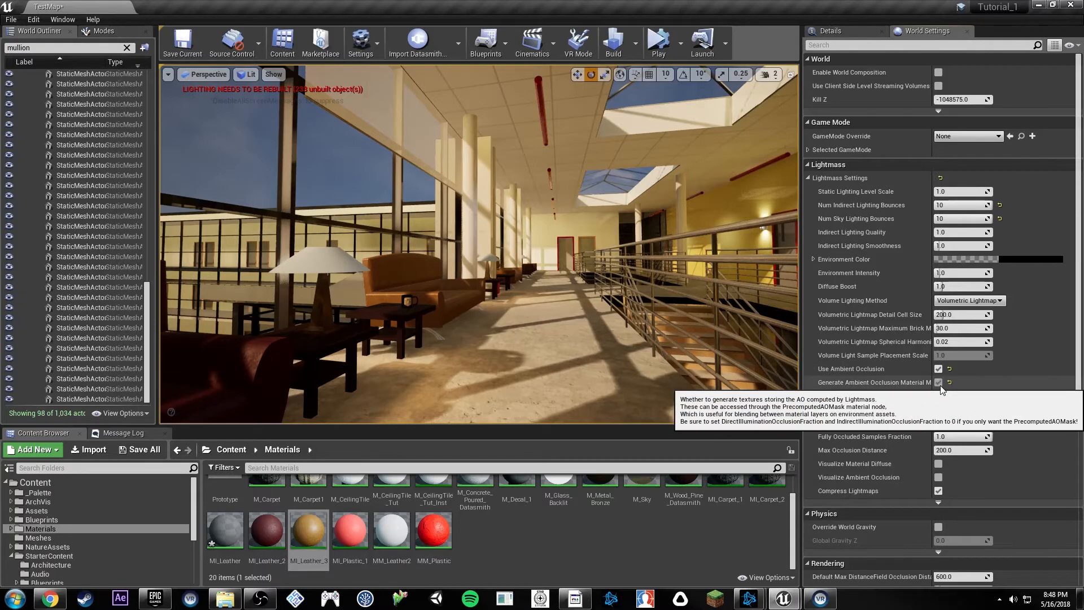
right_drag(667, 305, 542, 305)
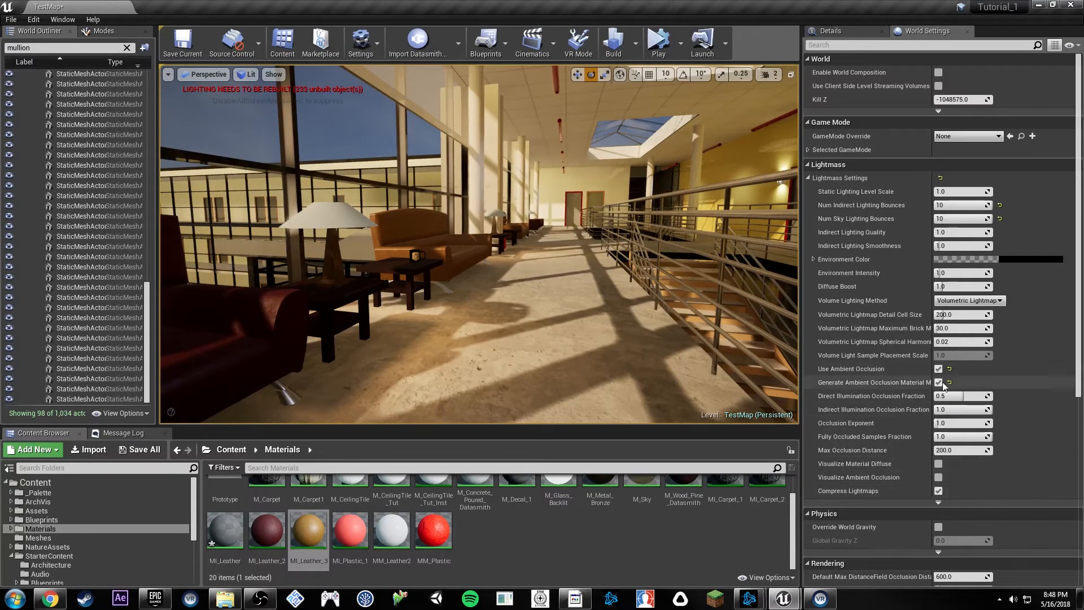
Examine the Compress Lightmaps option, the shadows on the walkway floor and the level's list of lightmap textures.
click(939, 491)
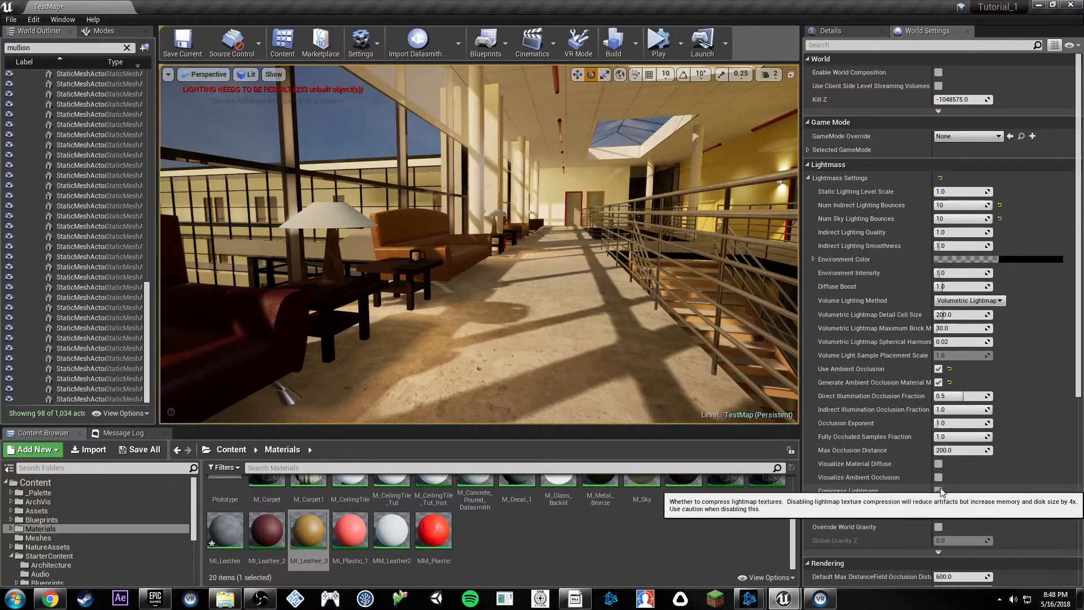
right_drag(617, 259, 614, 339)
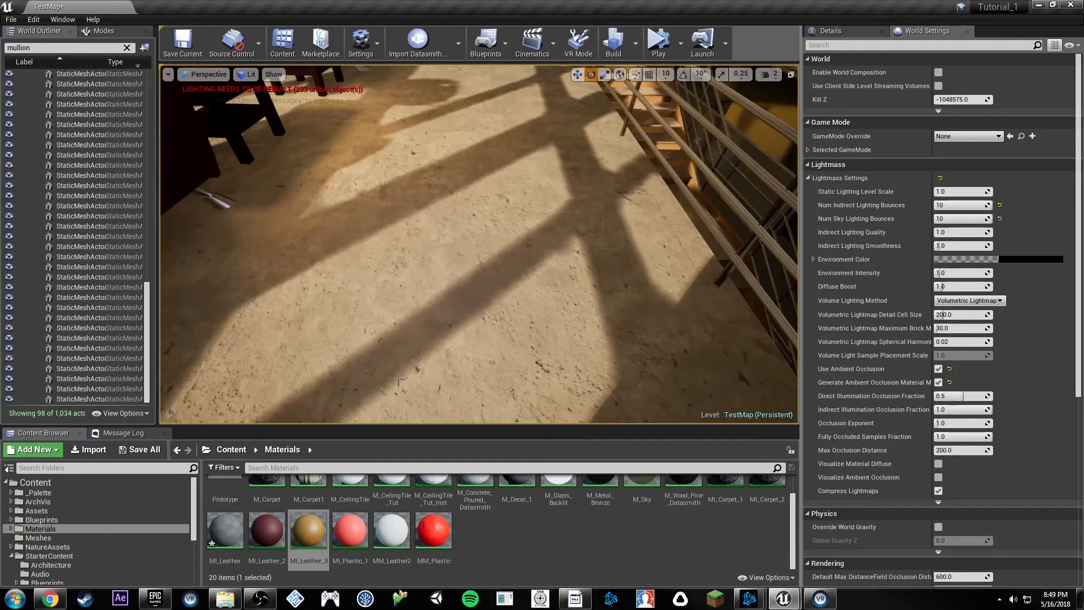
click(939, 502)
scroll(942, 499, down, 2)
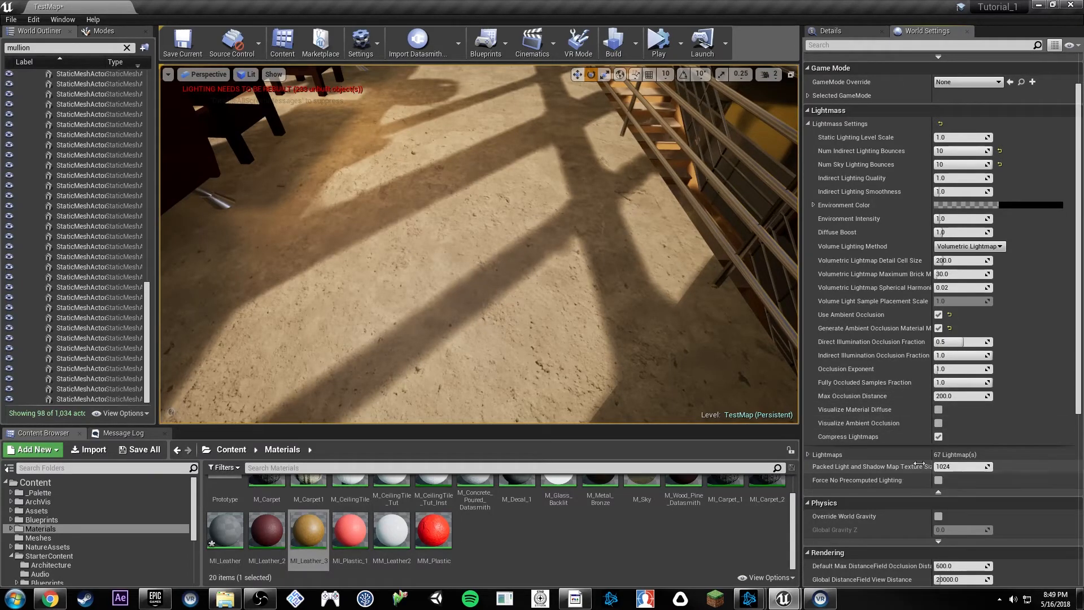
click(808, 455)
scroll(883, 444, down, 4)
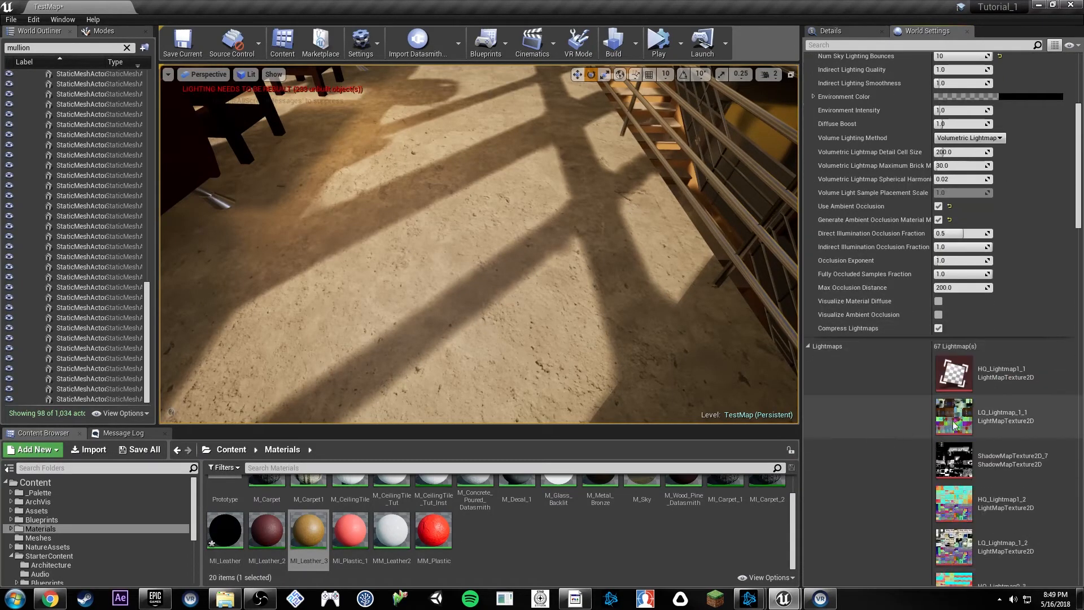
scroll(955, 424, down, 2)
click(807, 293)
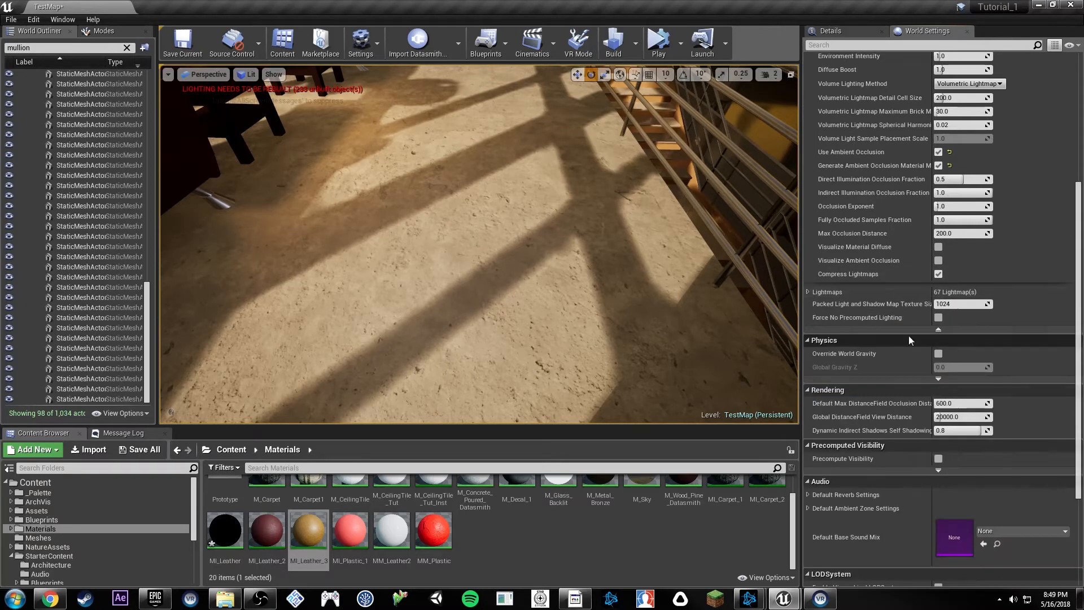
Look along the upper walkway and review the remaining world settings, including Physics, Rendering, Audio and LODSystem.
right_drag(643, 349, 643, 282)
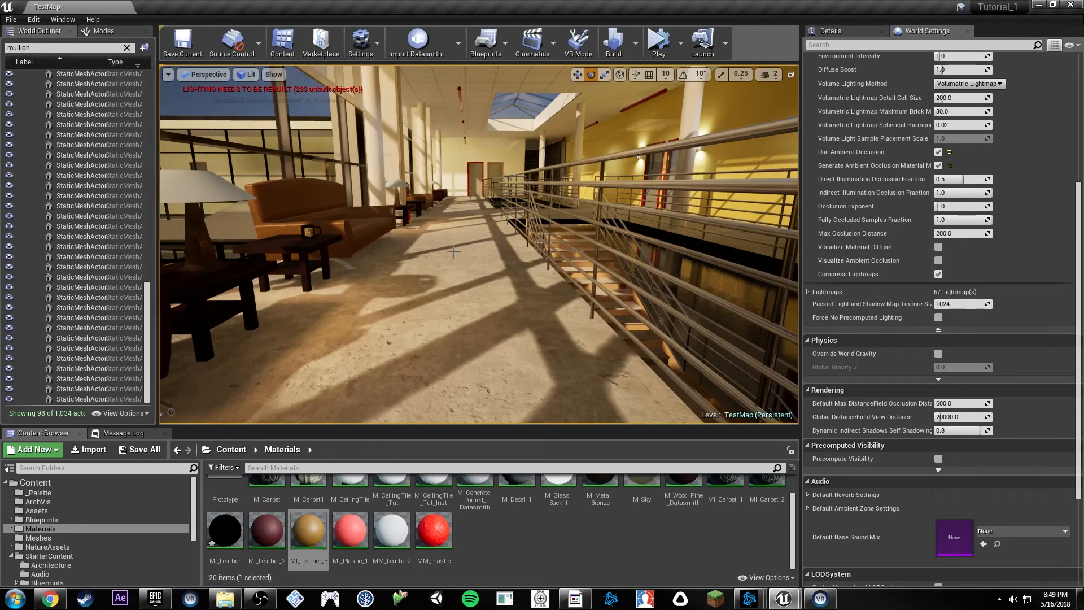
right_drag(454, 252, 487, 246)
key(w)
key(s)
key(s)
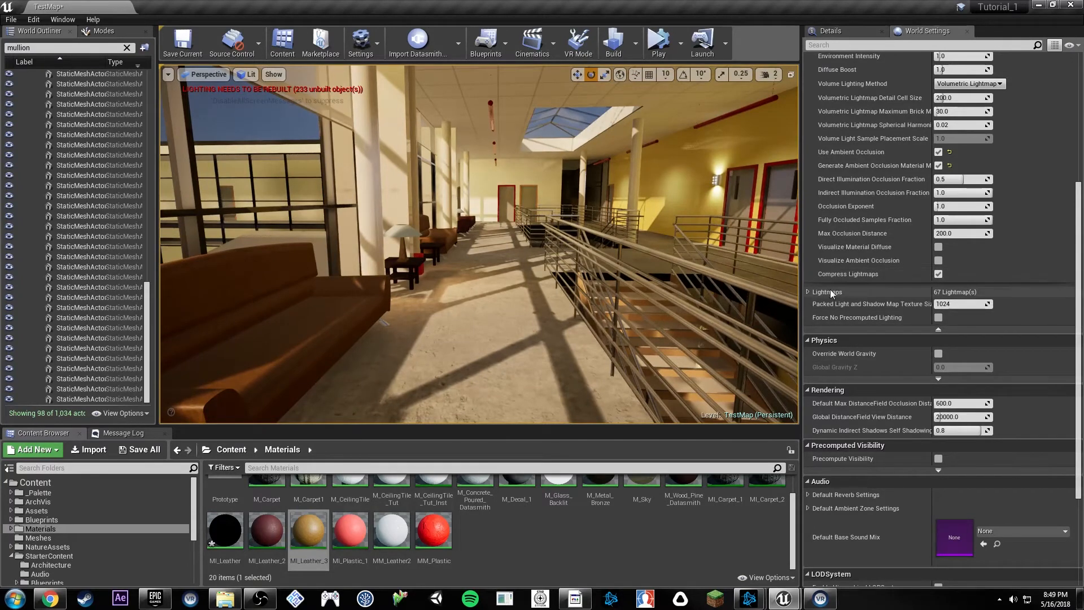
click(938, 329)
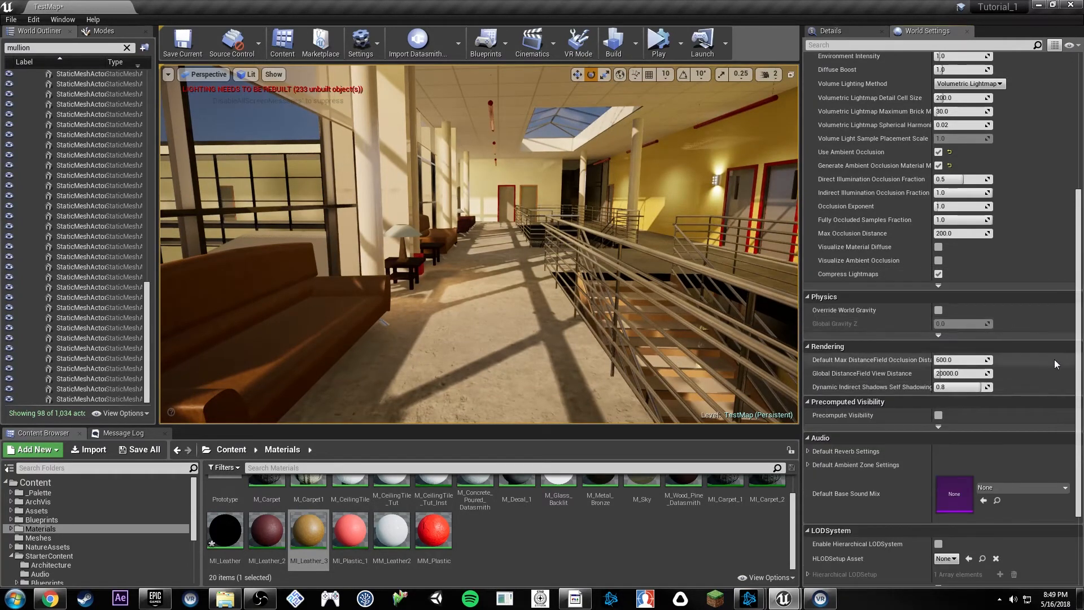
scroll(1056, 365, down, 3)
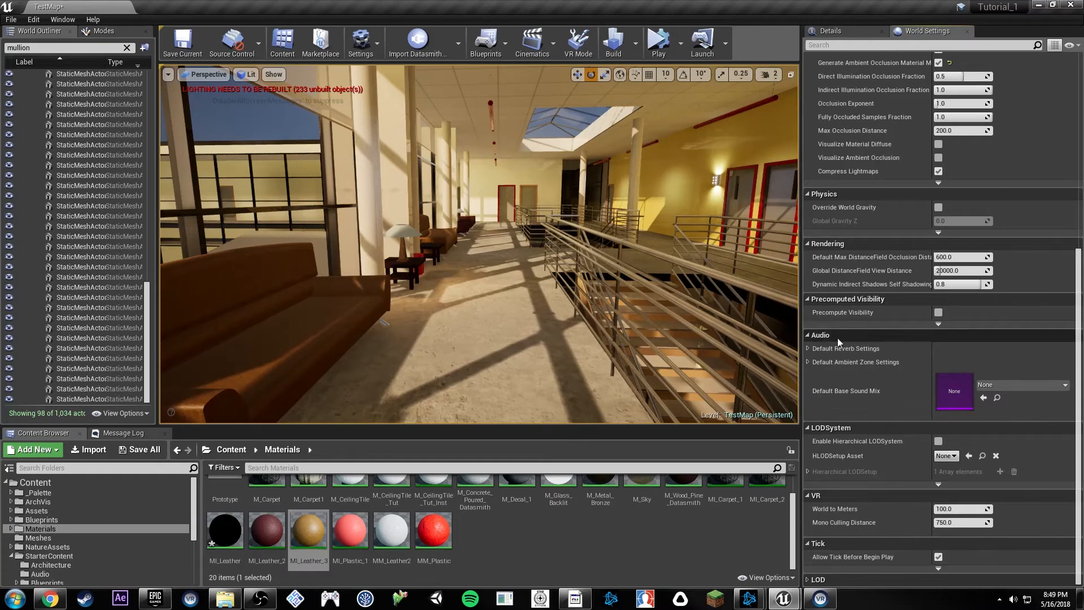
scroll(870, 390, up, 3)
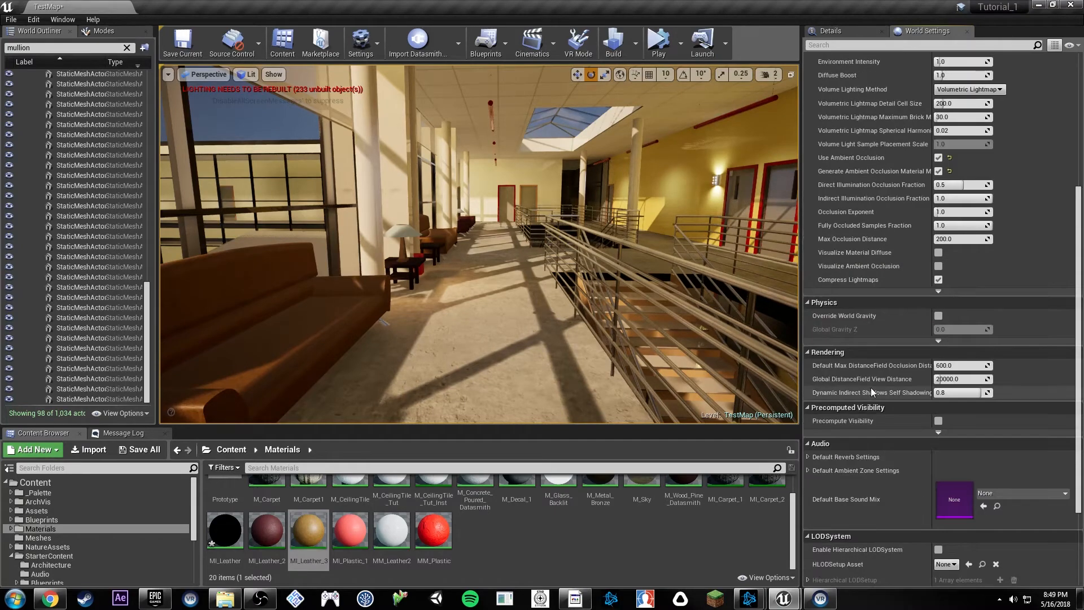
scroll(871, 387, up, 6)
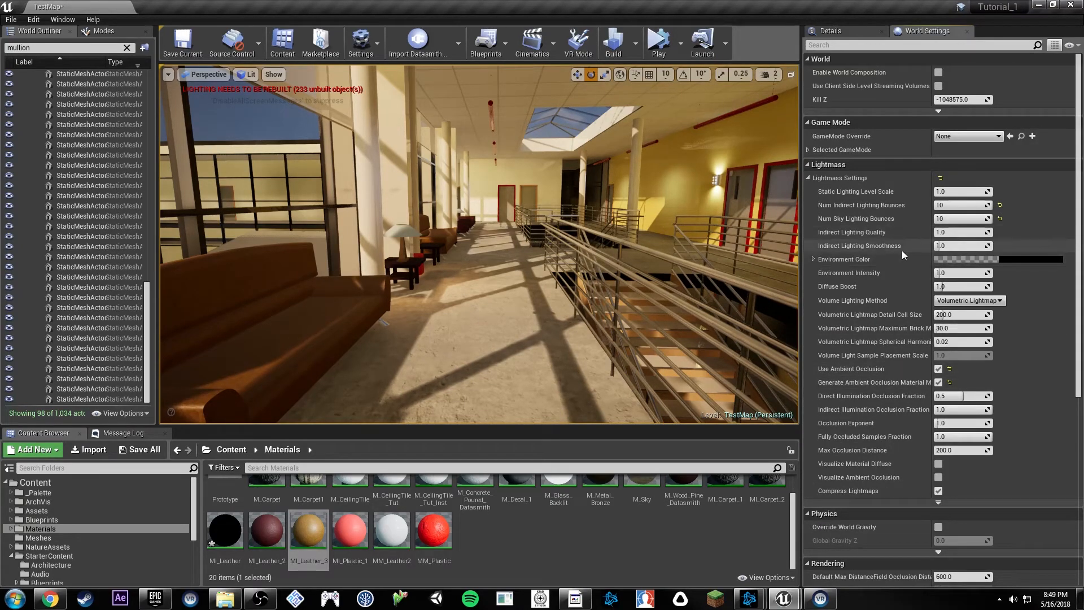
click(1015, 261)
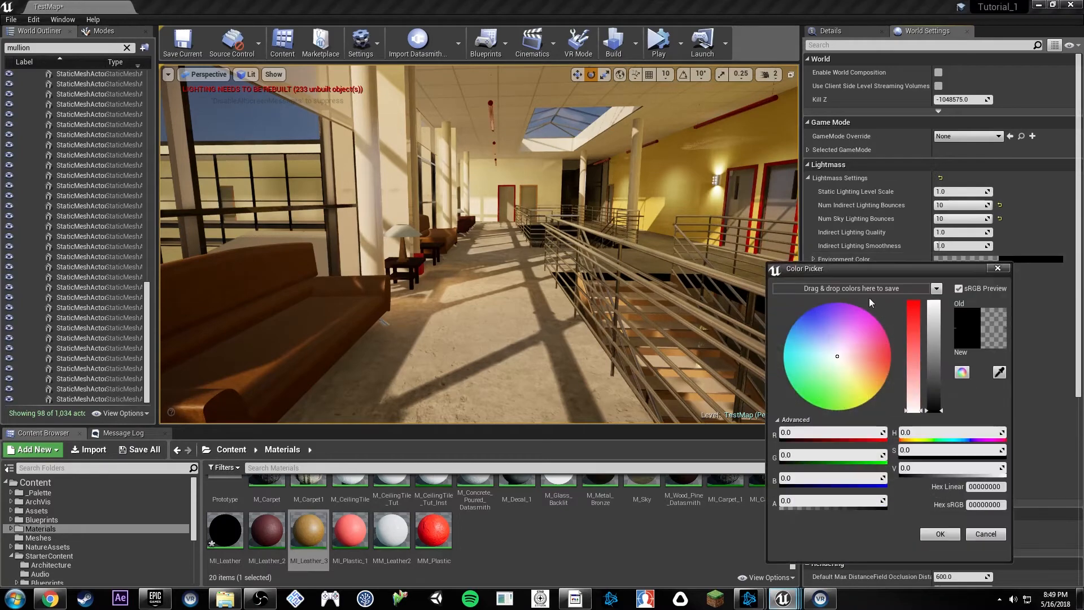
right_drag(501, 326, 475, 305)
key(w)
key(w)
key(w)
key(w)
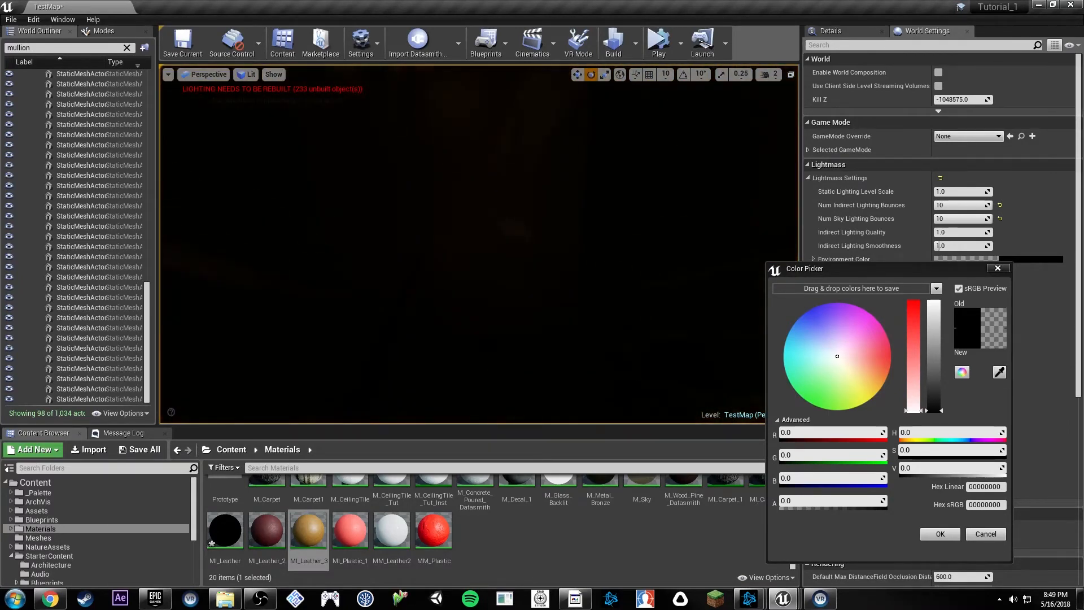
drag(935, 410, 936, 417)
click(1000, 541)
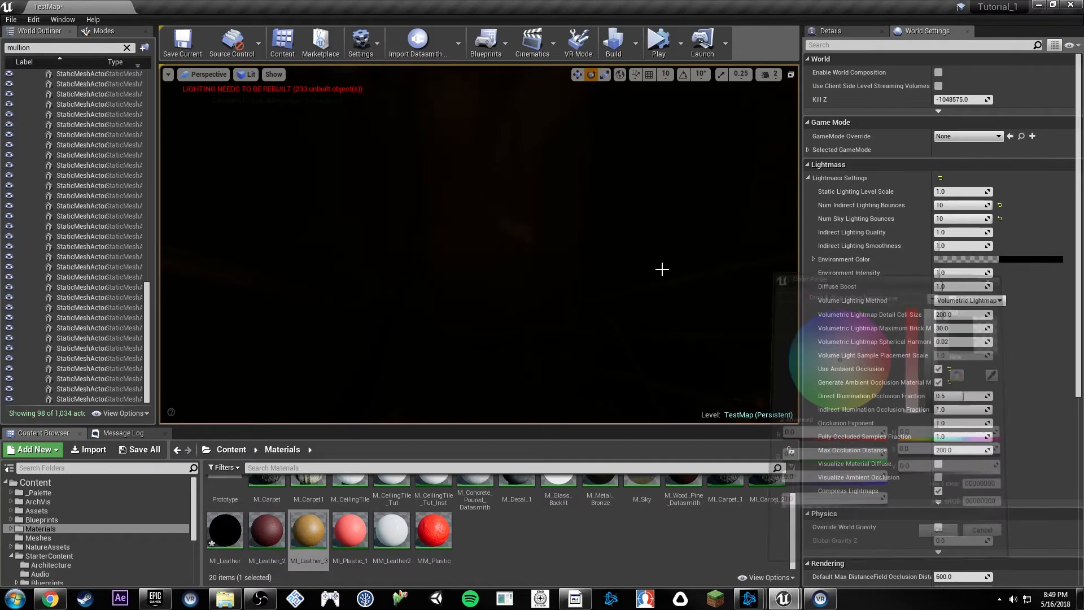
Search the level's actors for "dire" and select the directional light.
right_drag(578, 256, 449, 256)
key(w)
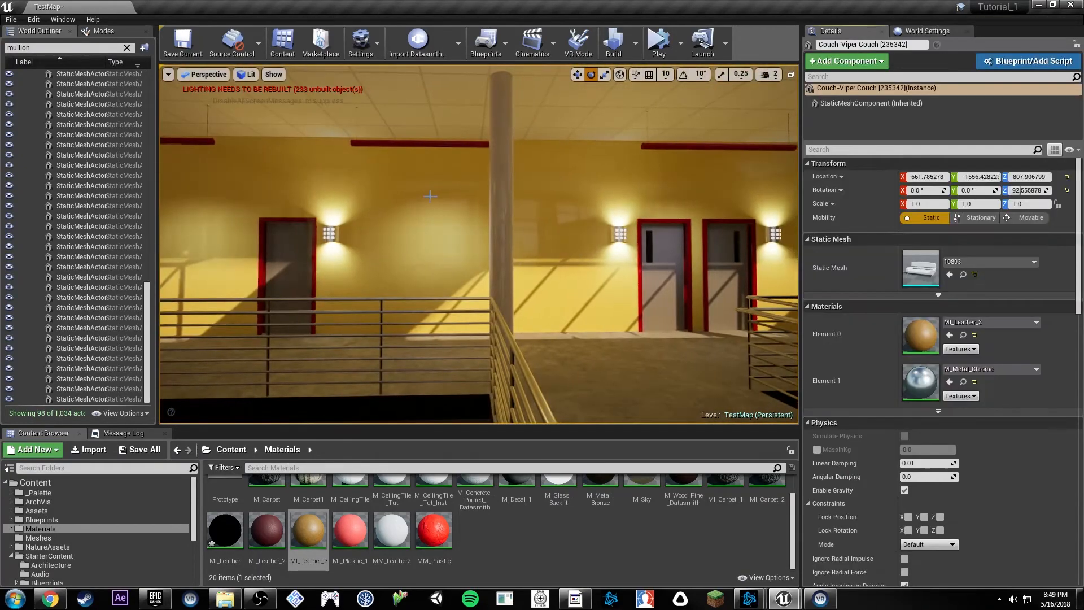
text(dire)
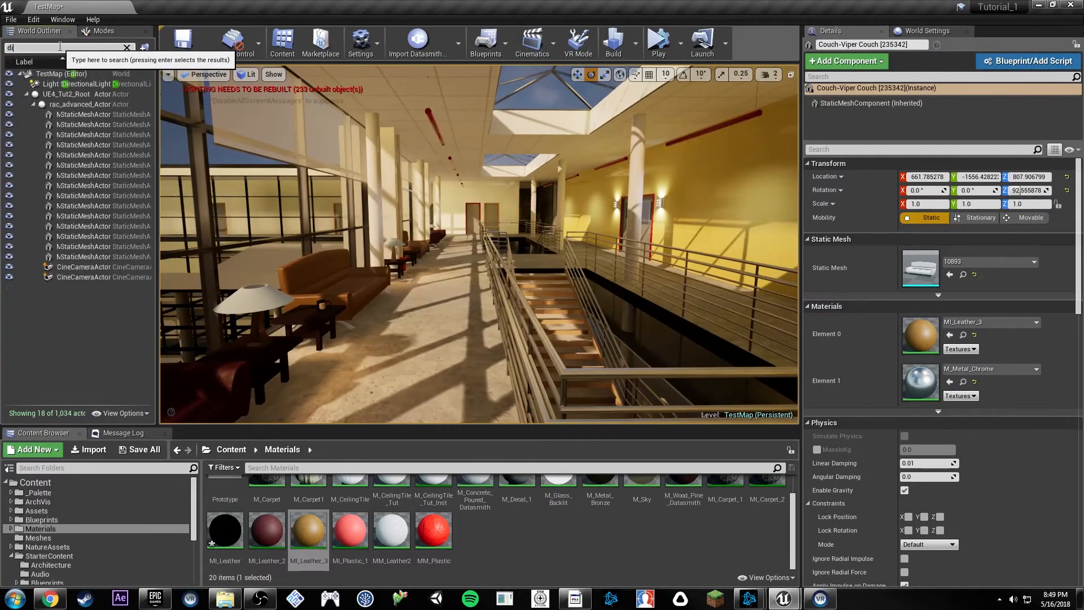
click(67, 84)
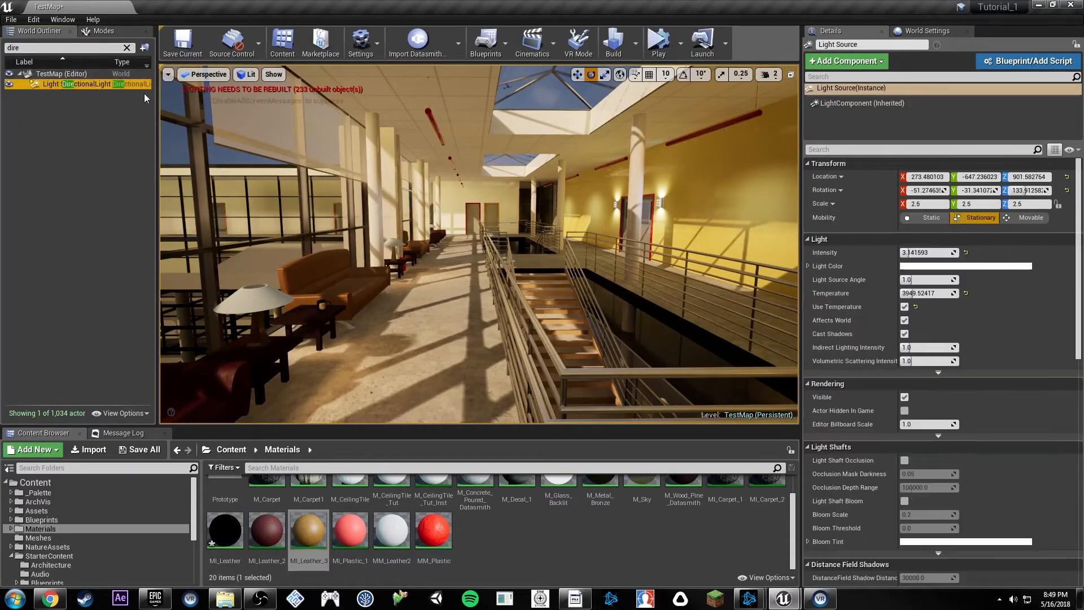
Examine the floor shading beneath the side tables in the Lighting Only view mode.
right_drag(350, 226, 522, 231)
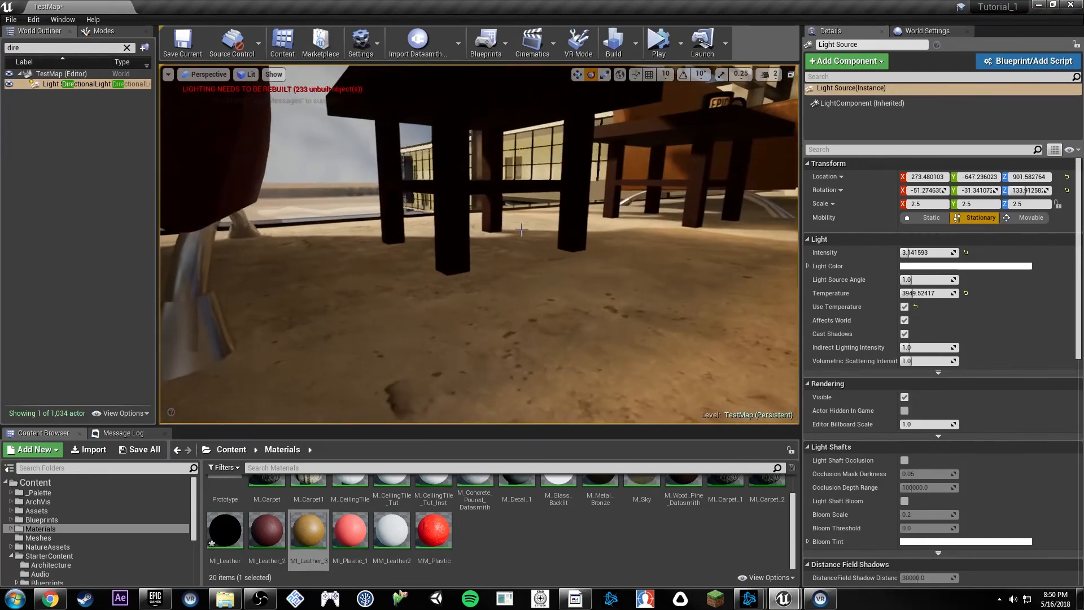
key(alt+6)
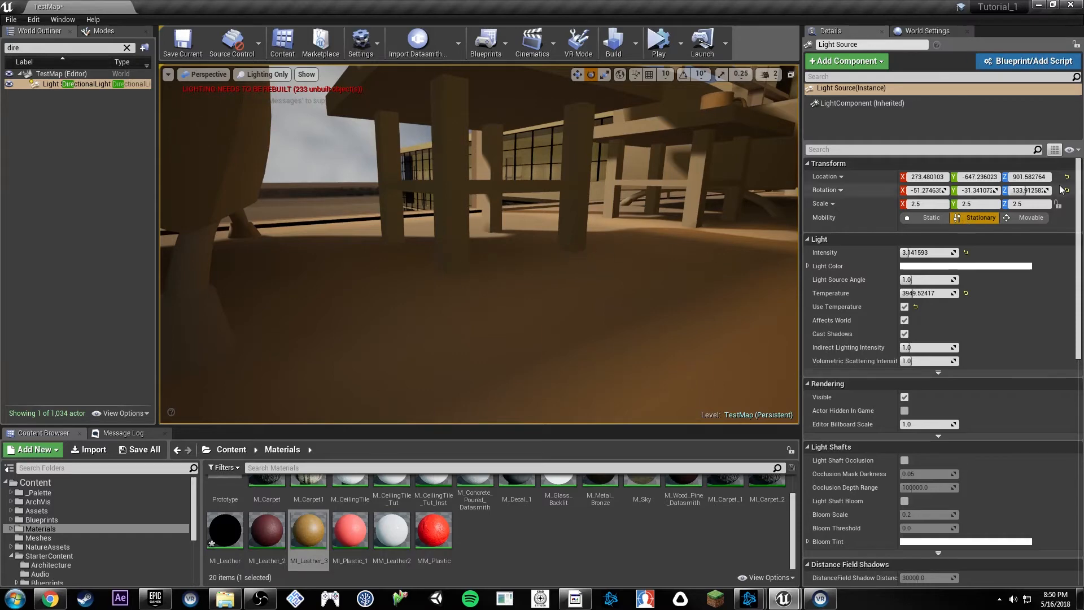
Switch to Chrome, search Google Images for "contact shadow ue4" and enlarge the three-character comparison image from the Unreal Engine 4.11 release notes.
click(50, 599)
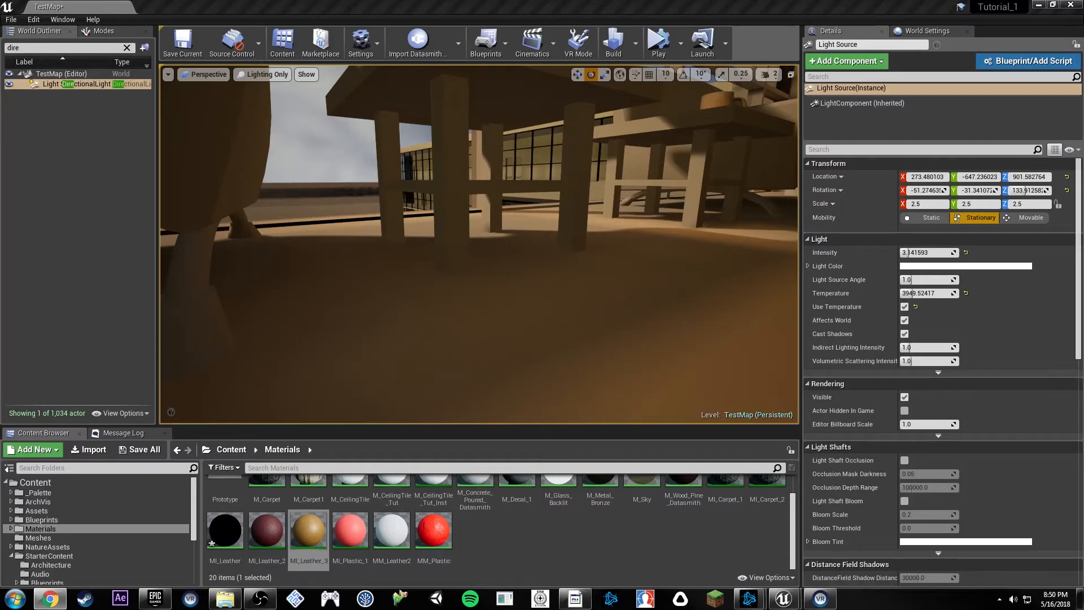
click(50, 599)
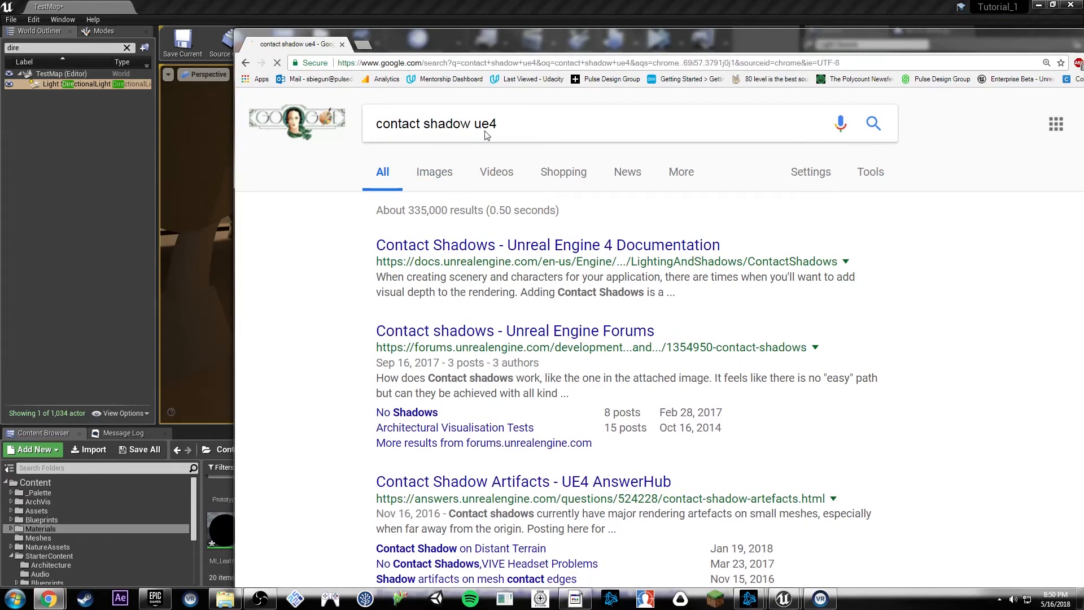
click(434, 171)
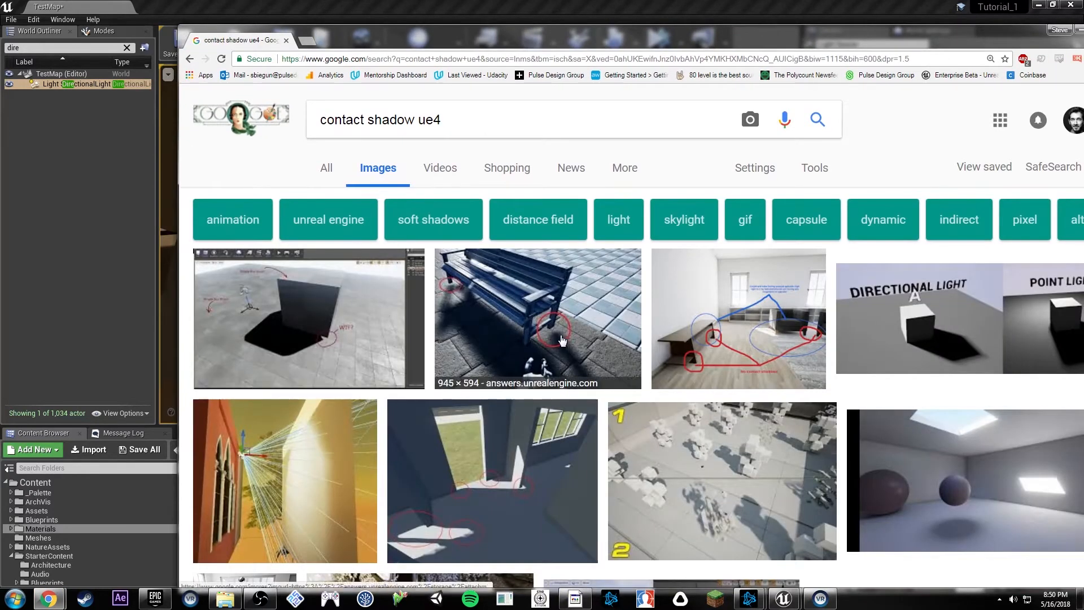
scroll(568, 337, down, 2)
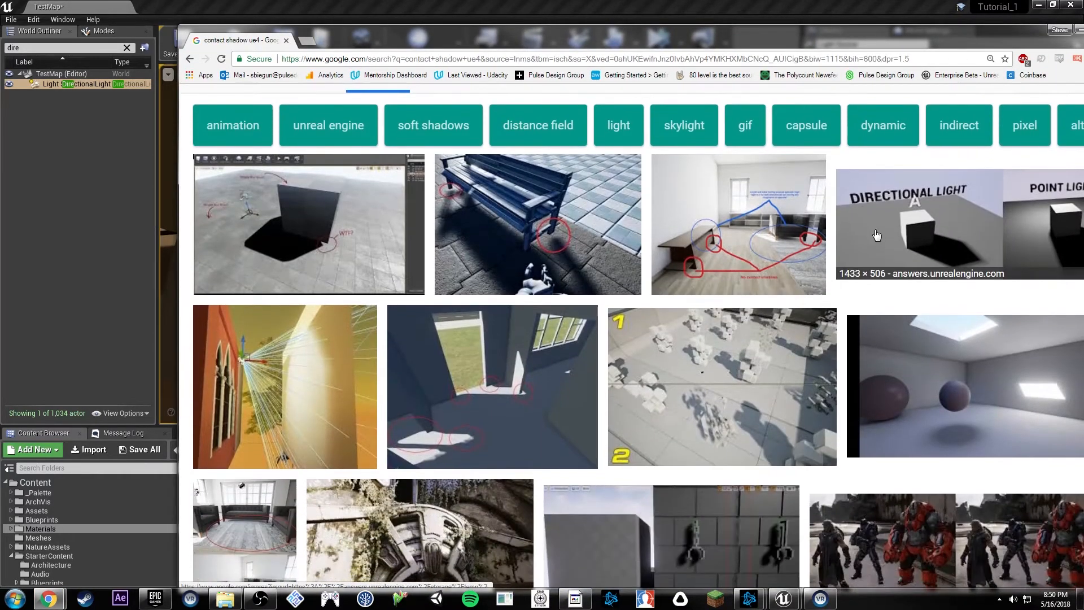
scroll(913, 230, down, 2)
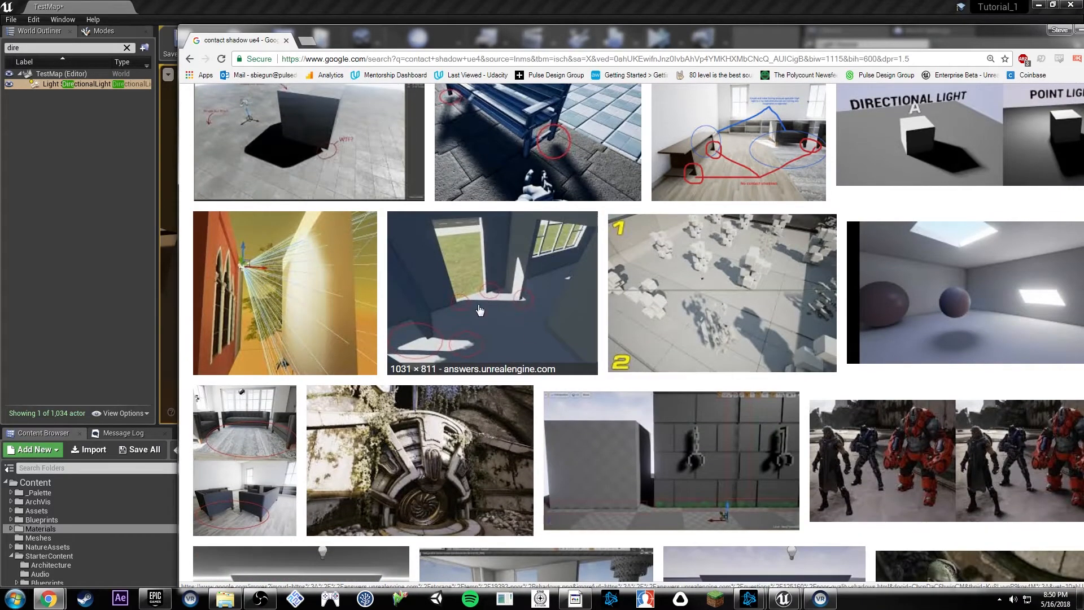
scroll(479, 310, down, 2)
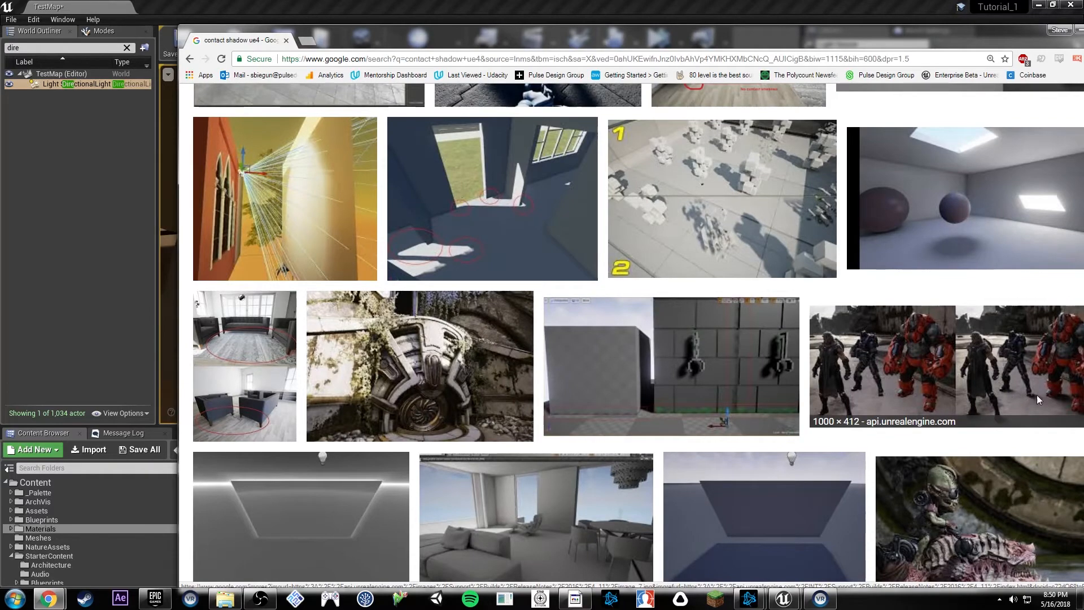
click(1036, 395)
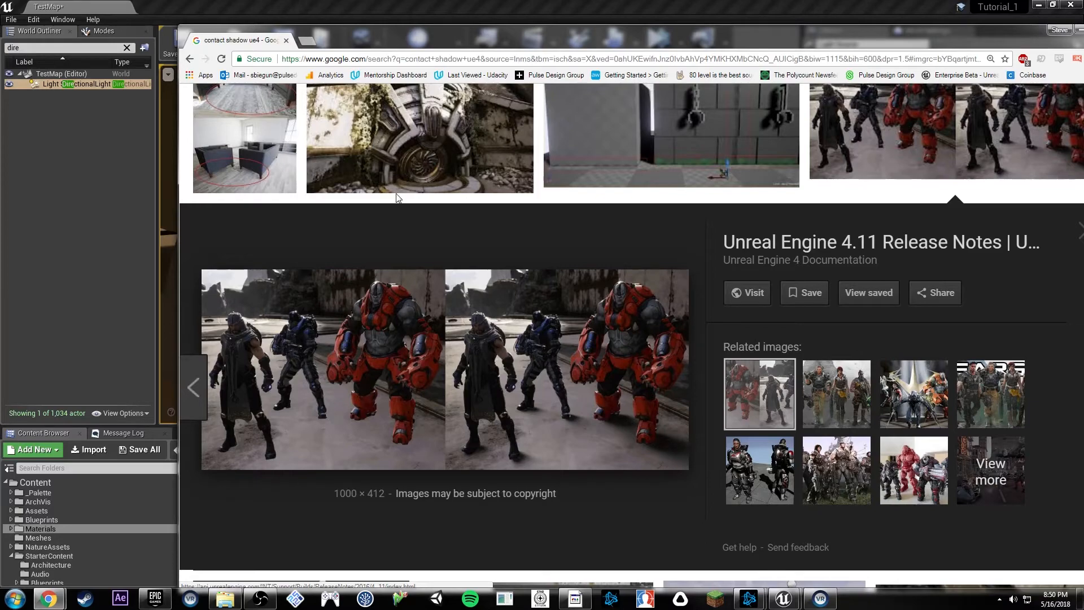
Return to Unreal Editor and switch the viewport from Lighting Only to Lit while facing the side tables by the window.
key(alt+Tab)
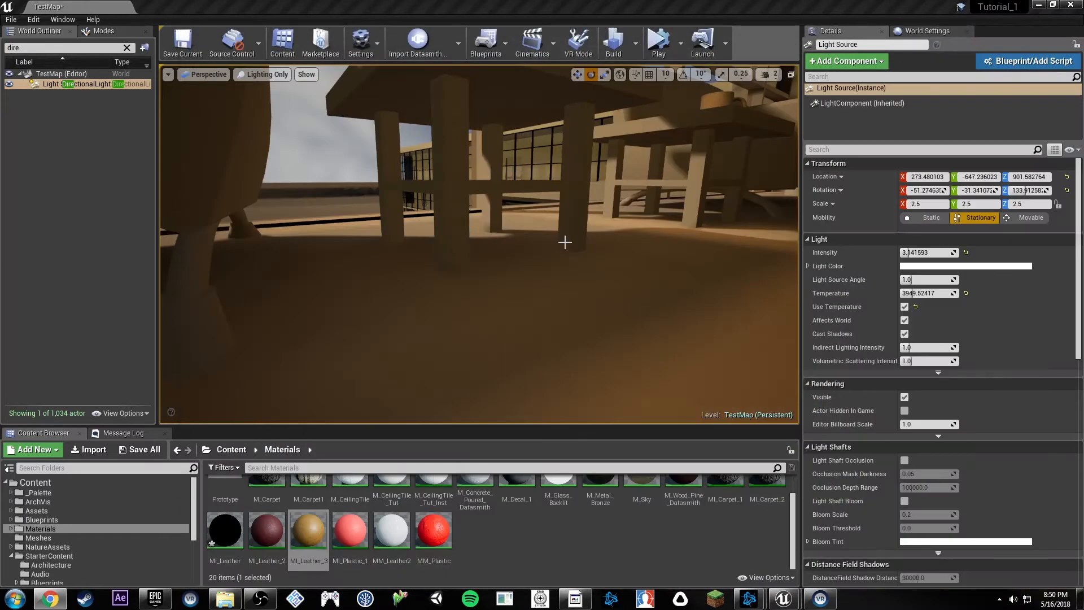
mouse_move(610, 265)
right_down()
mouse_move(712, 266)
mouse_move(734, 282)
mouse_move(661, 274)
mouse_move(688, 271)
mouse_move(649, 288)
mouse_move(621, 282)
right_up()
right_drag(545, 237, 497, 234)
key(alt+4)
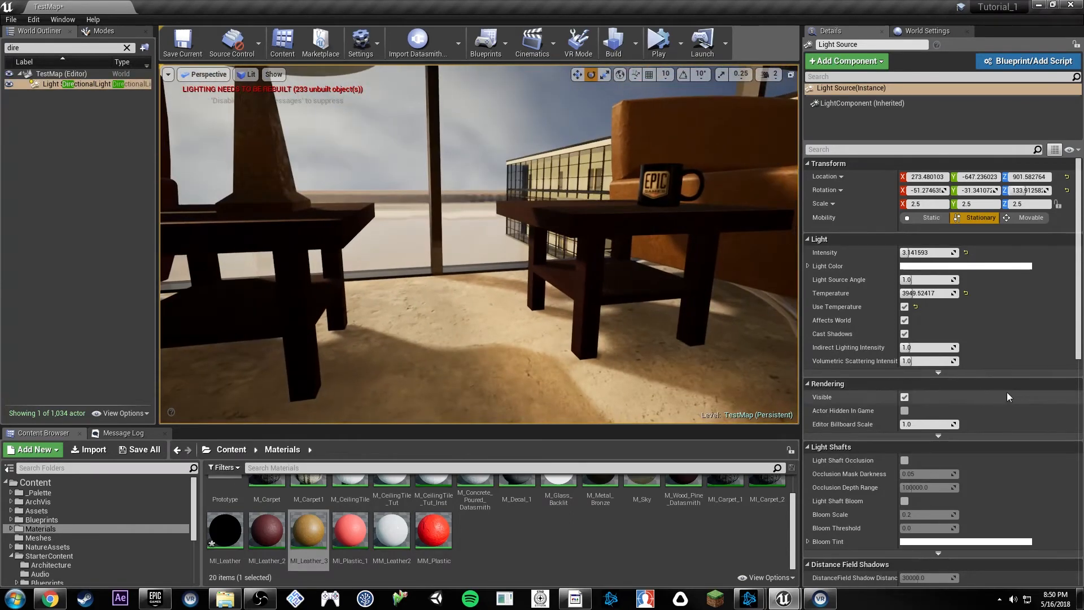
Filter the directional light's properties by "cont" and raise Contact Shadow Length to 0.1.
scroll(1010, 393, down, 4)
scroll(1011, 392, down, 10)
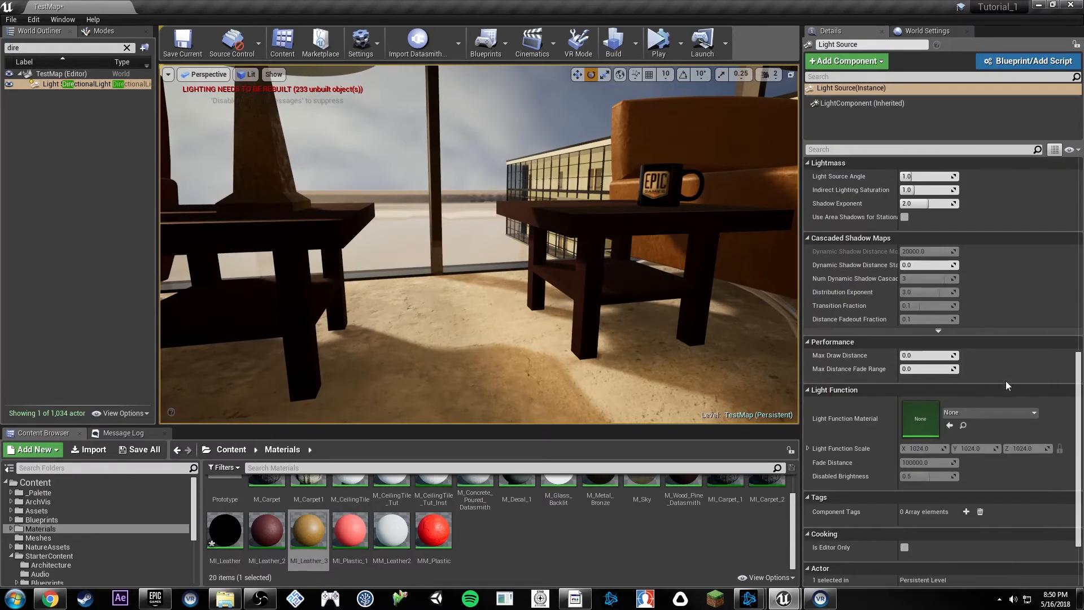
scroll(1014, 382, up, 6)
click(879, 150)
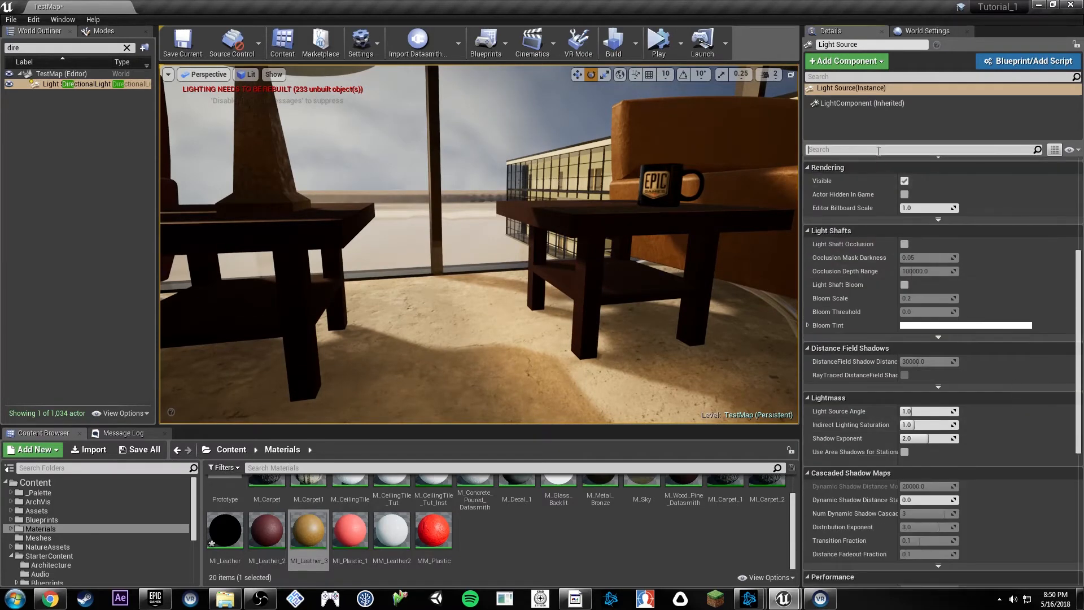
text(cont)
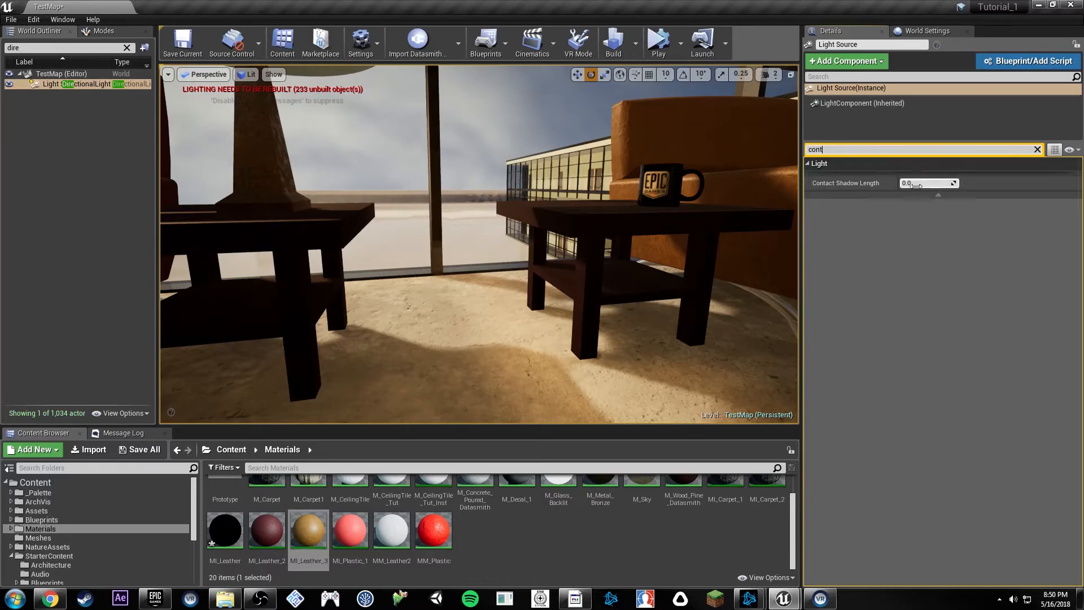
drag(910, 181, 919, 183)
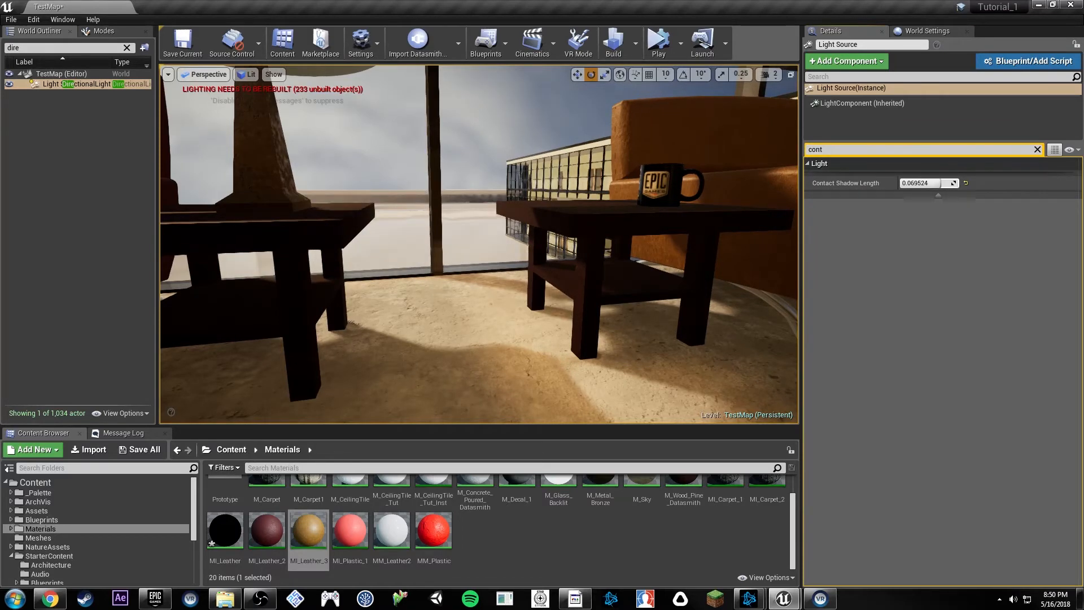
Inspect the shadows under the side table, set Contact Shadow Length to 0.06 and clear the property filter.
right_drag(649, 225, 566, 254)
key(w)
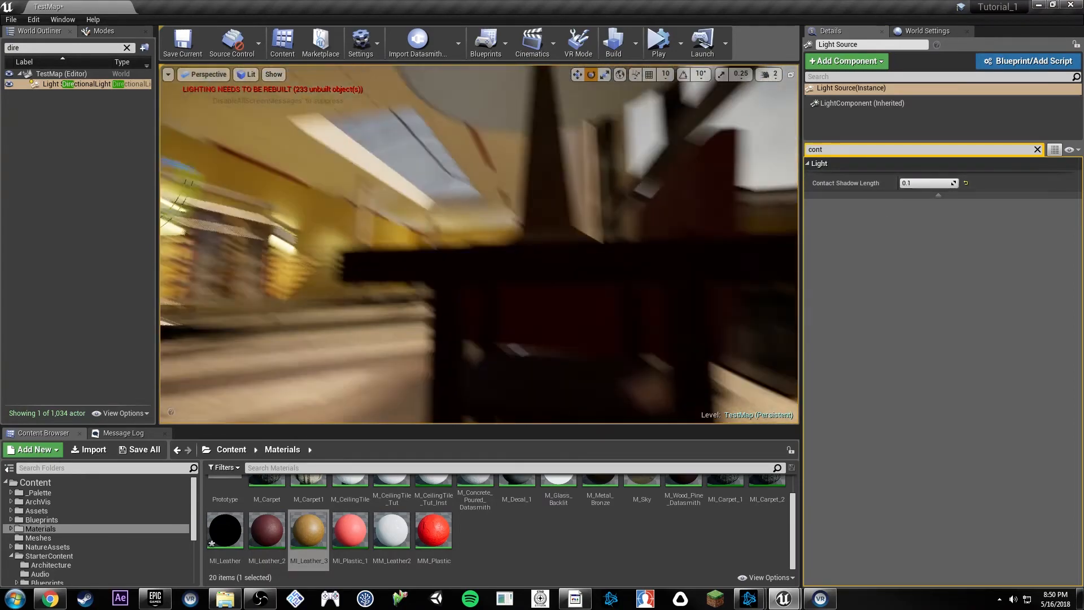
mouse_move(480, 243)
right_down()
mouse_move(480, 226)
mouse_move(463, 251)
mouse_move(469, 243)
right_up()
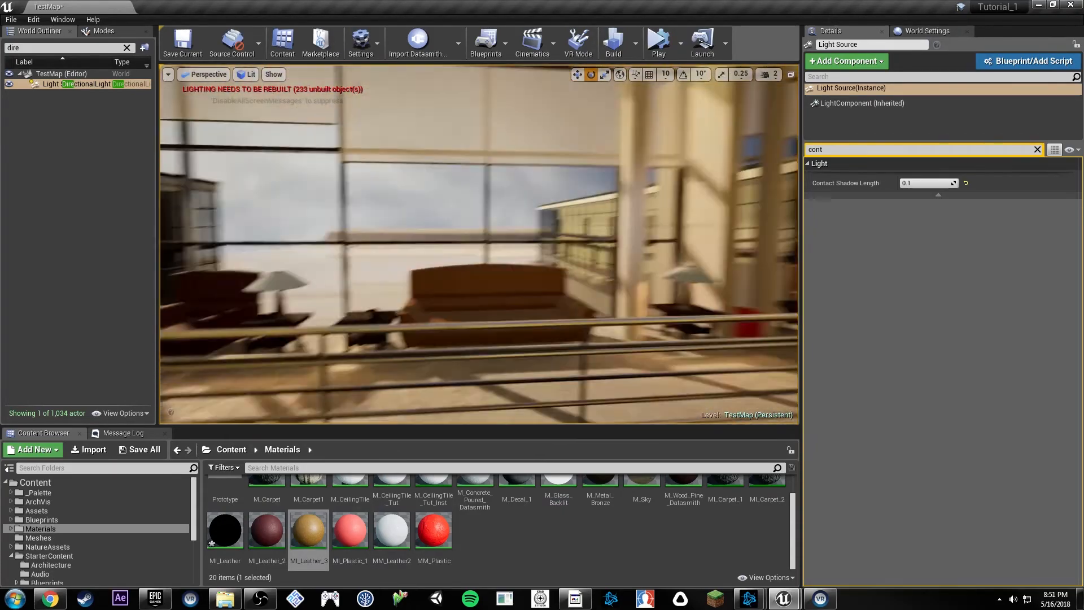
mouse_move(480, 243)
right_down()
mouse_move(458, 246)
mouse_move(444, 266)
mouse_move(395, 268)
mouse_move(480, 234)
right_up()
click(925, 180)
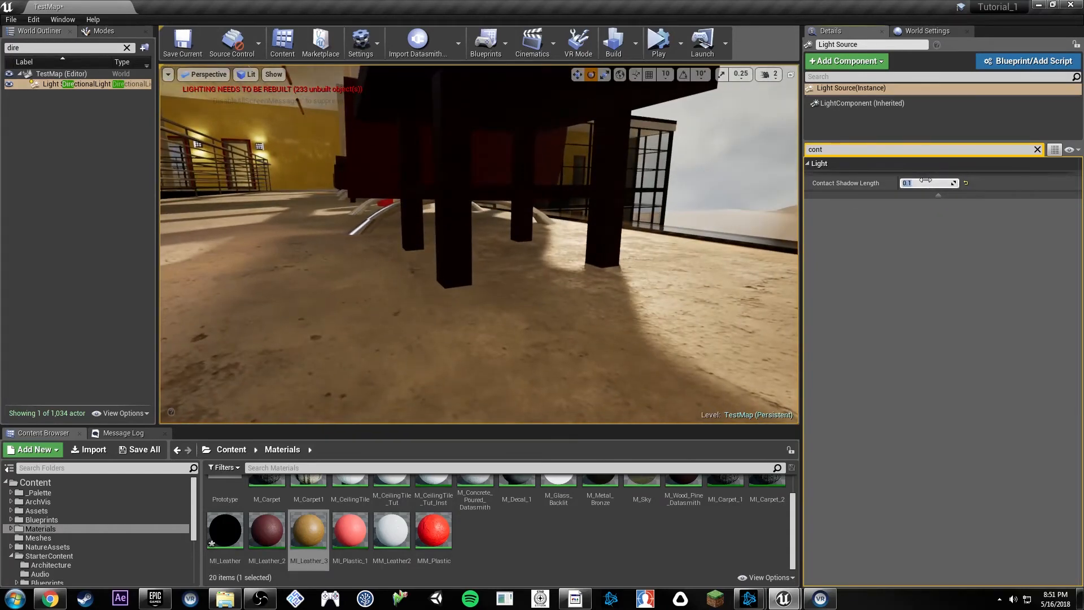
key(Return)
right_drag(538, 228, 450, 280)
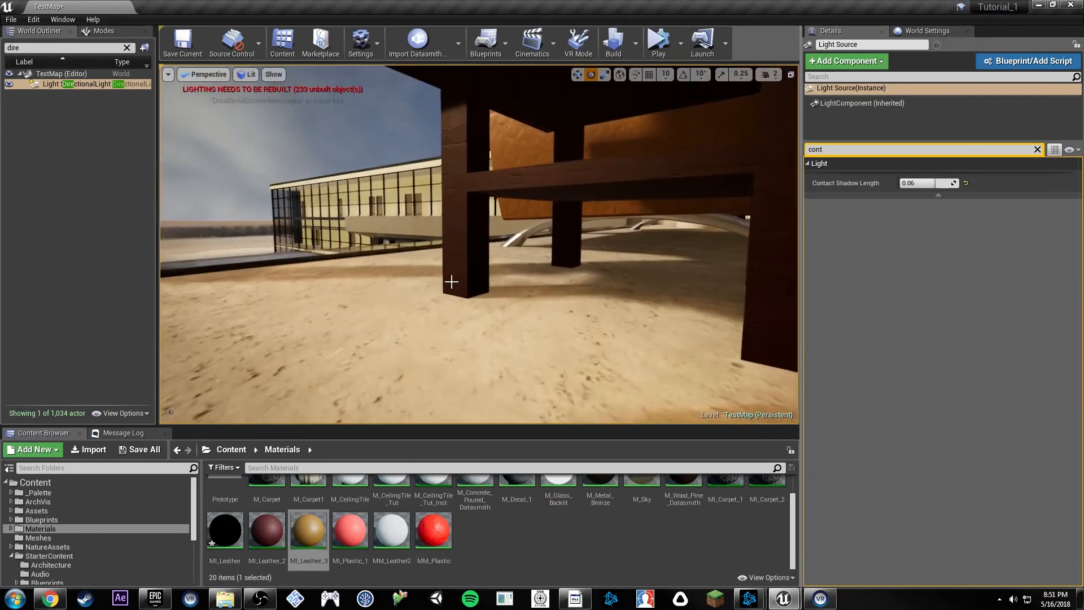
click(1037, 150)
Examine the sunlight and shadow edges across the upper walkway, seating area, railings and skylights.
right_drag(542, 238, 638, 248)
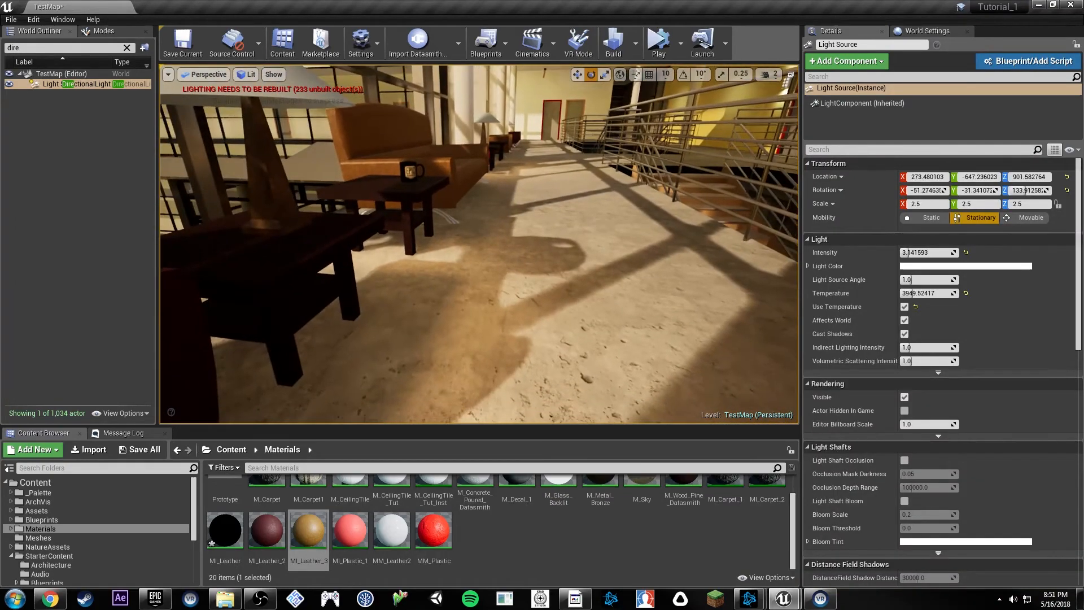
right_drag(600, 209, 514, 212)
right_drag(570, 312, 519, 277)
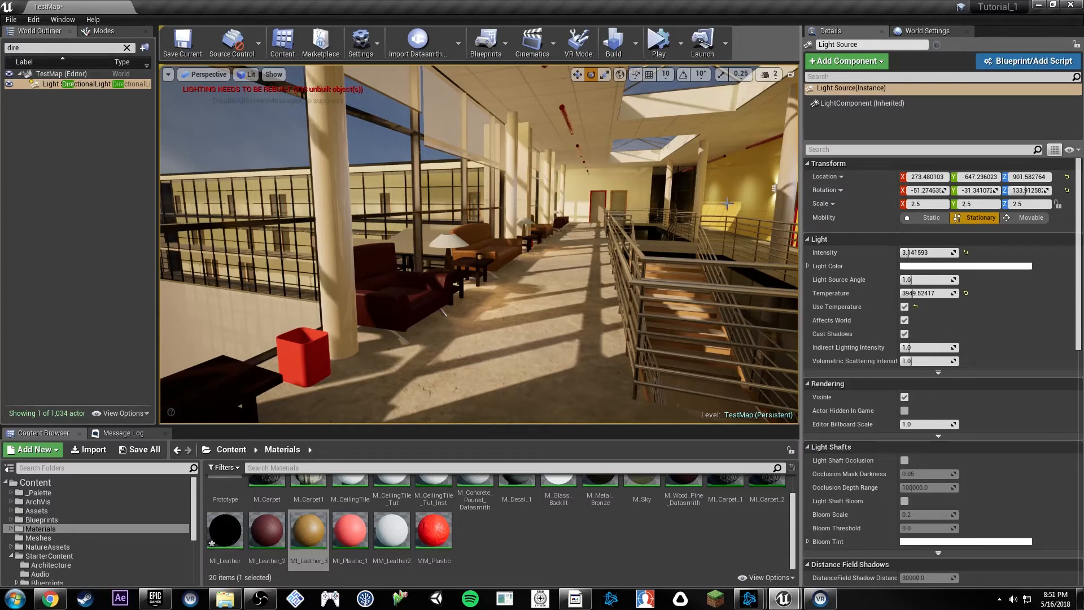
mouse_move(569, 208)
right_down()
mouse_move(638, 204)
mouse_move(555, 207)
right_up()
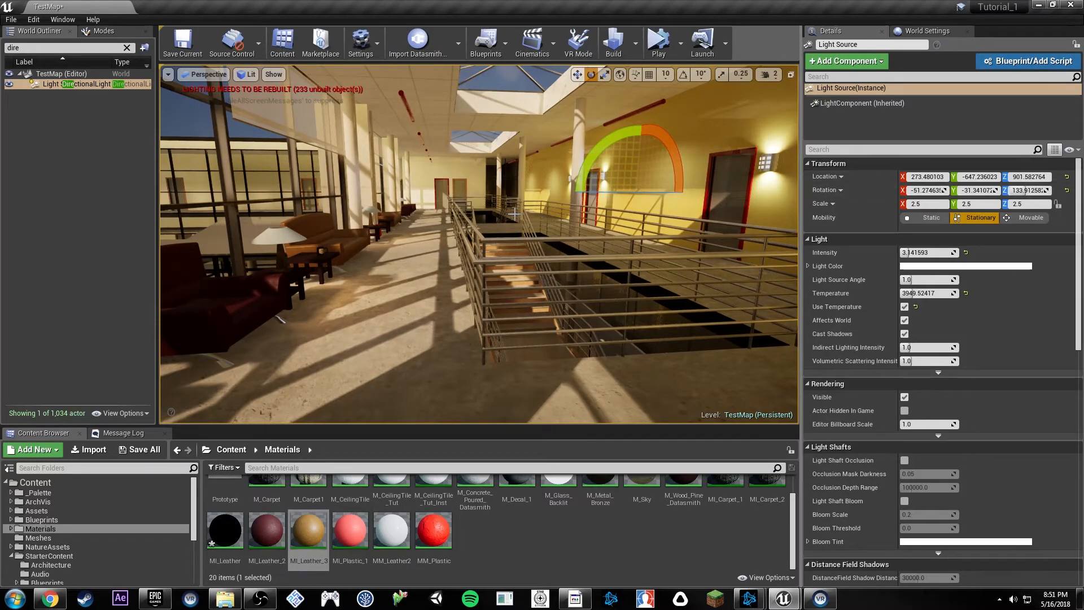
right_drag(515, 213, 510, 240)
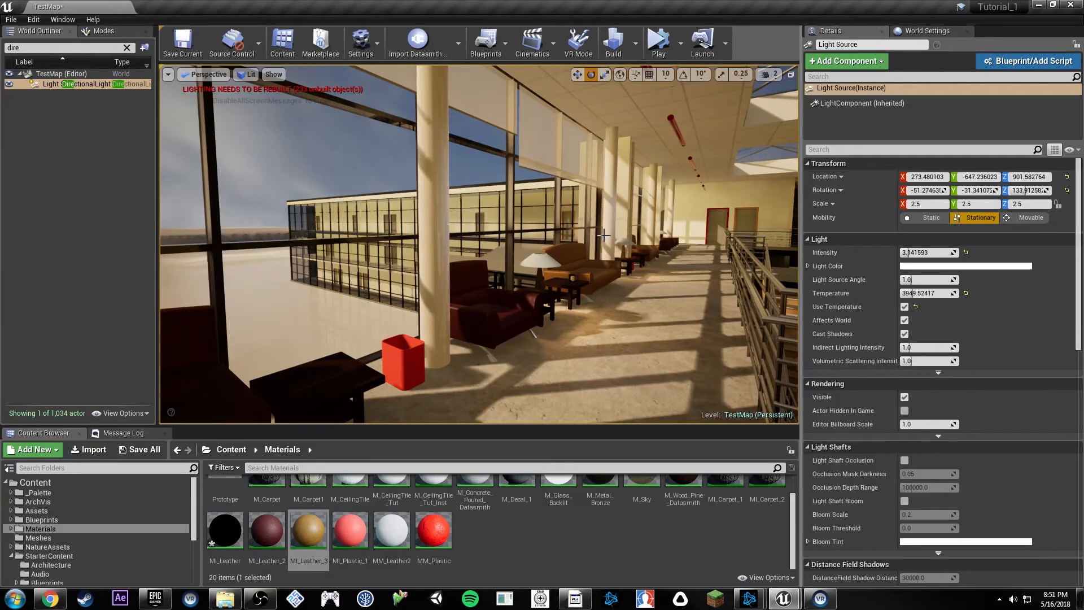
right_drag(621, 225, 666, 209)
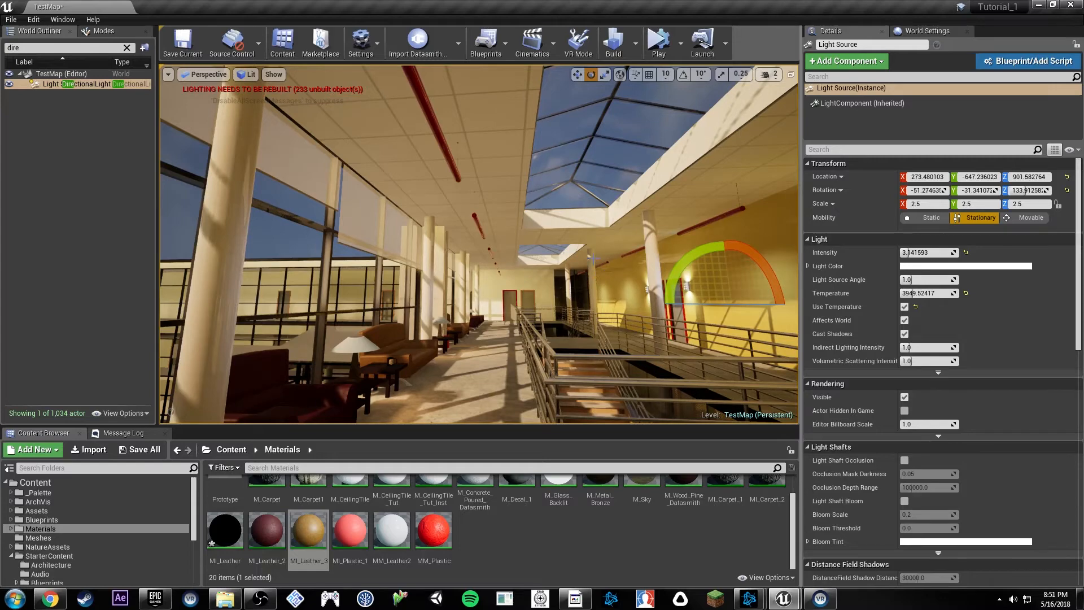
right_drag(543, 116, 488, 301)
right_drag(530, 219, 501, 220)
right_drag(595, 207, 354, 195)
right_drag(649, 342, 697, 346)
right_drag(478, 244, 458, 136)
right_drag(583, 255, 503, 250)
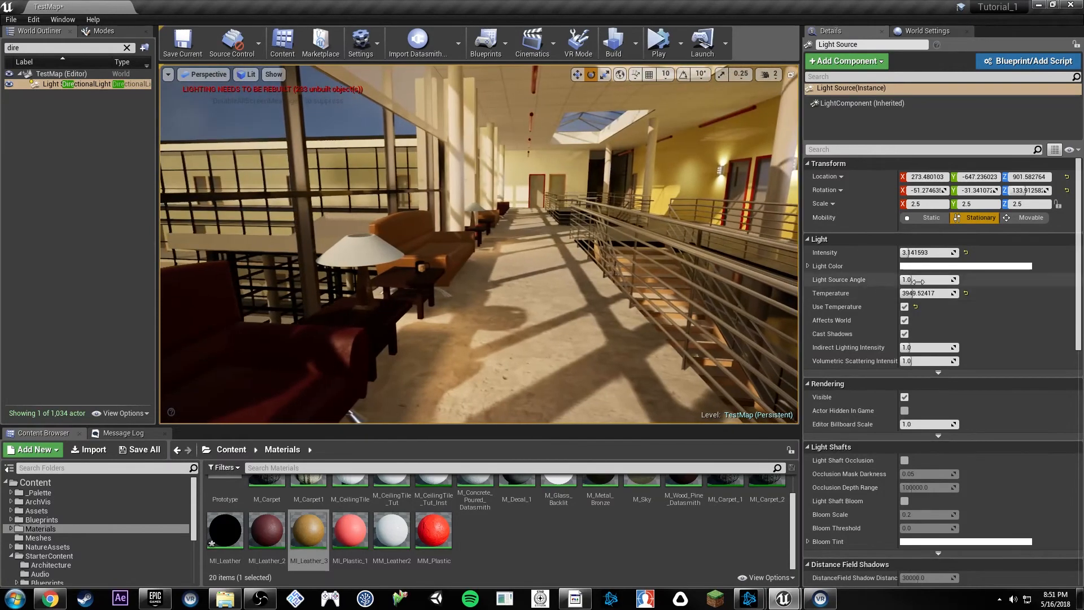
Set the directional light's Light Source Angle in the Light category to 5.0.
click(945, 278)
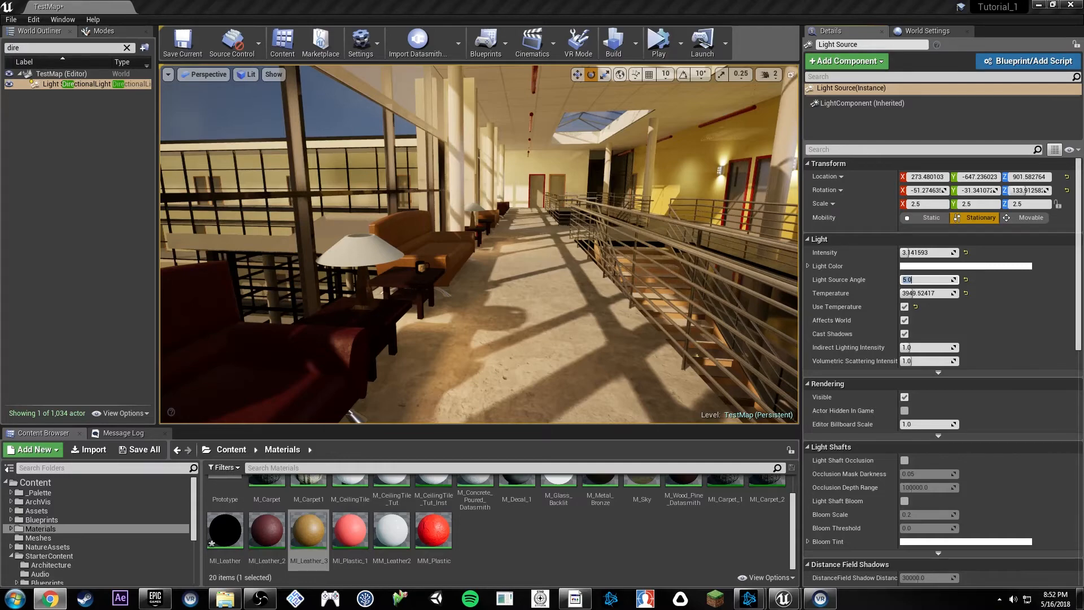
click(49, 598)
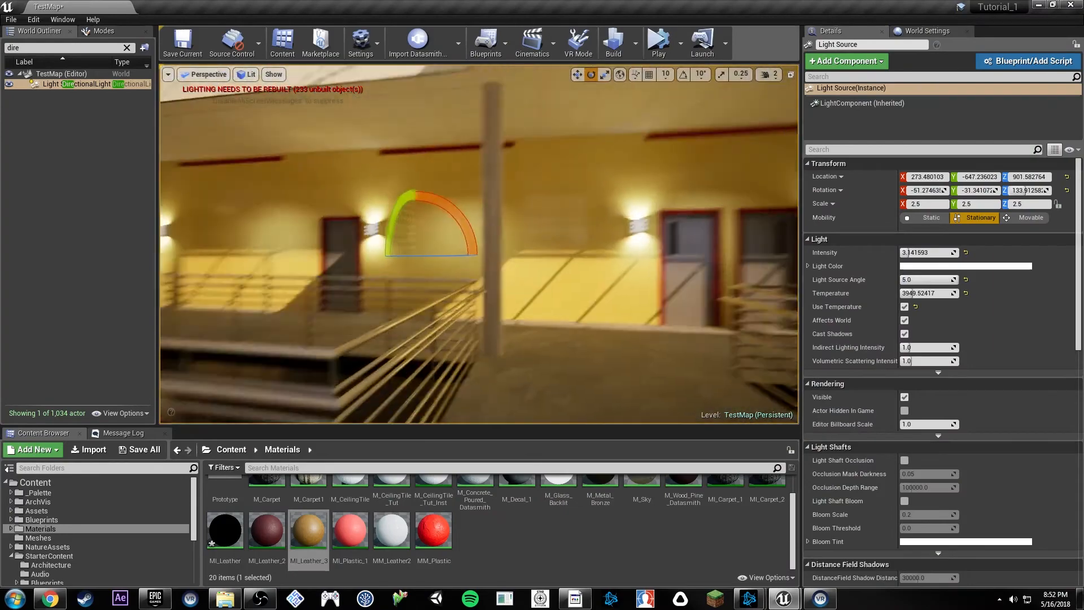
right_drag(479, 244, 463, 244)
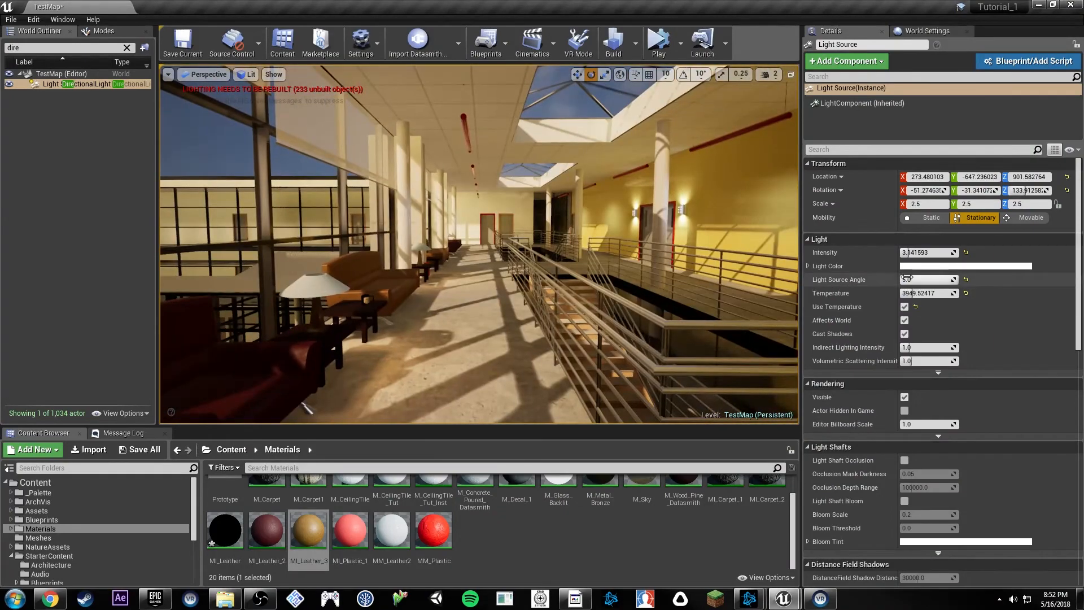
Filter the properties by "light angle", set the Lightmass Light Source Angle to 5.0 and clear the filter.
click(850, 149)
text(lin)
key(BackSpace)
text(ght)
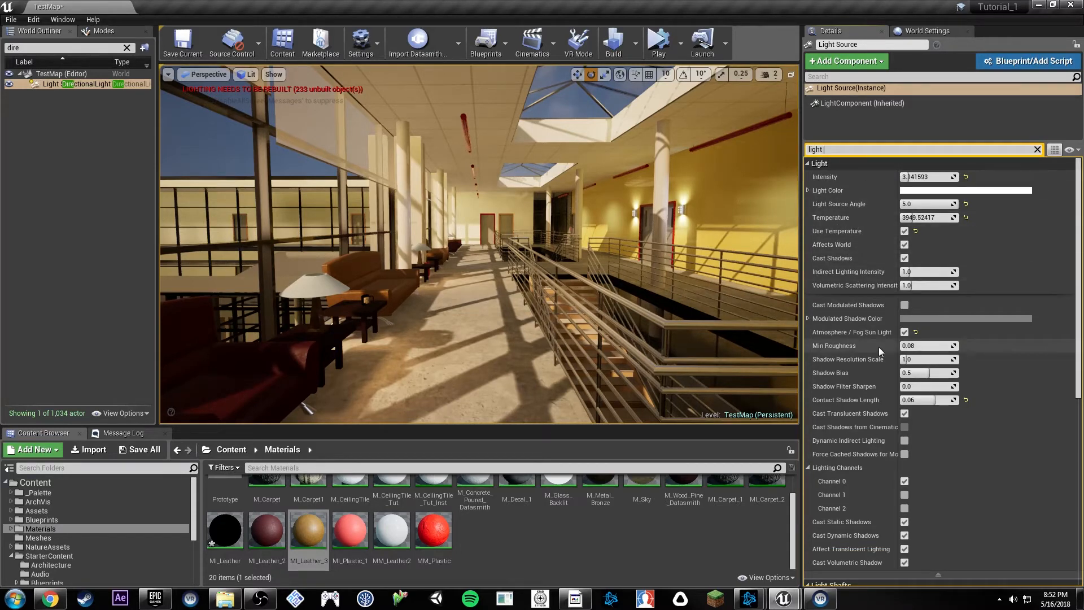
text( angle)
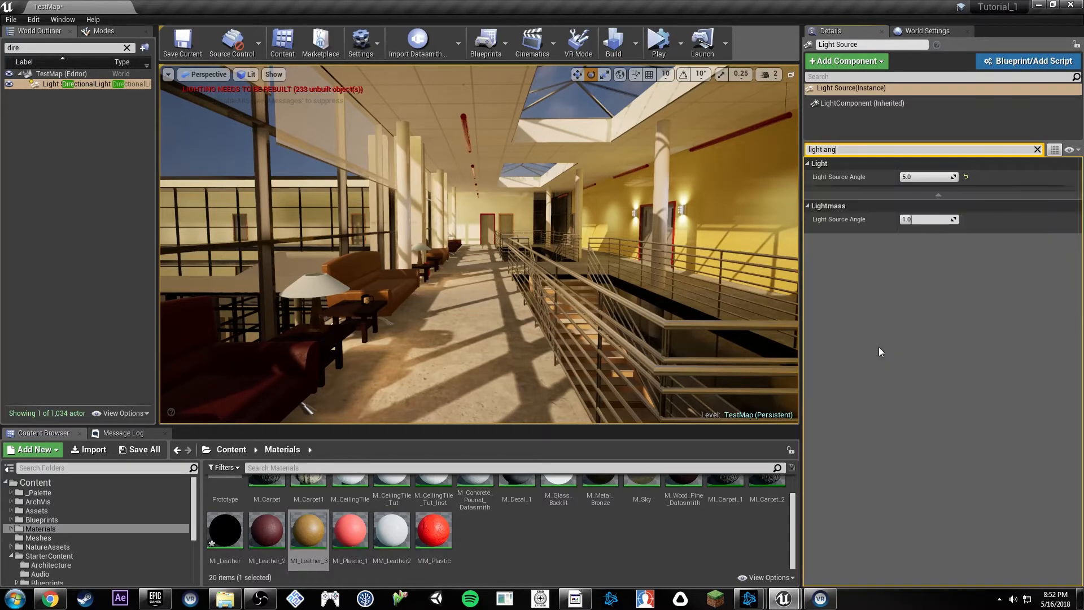
click(917, 218)
click(958, 240)
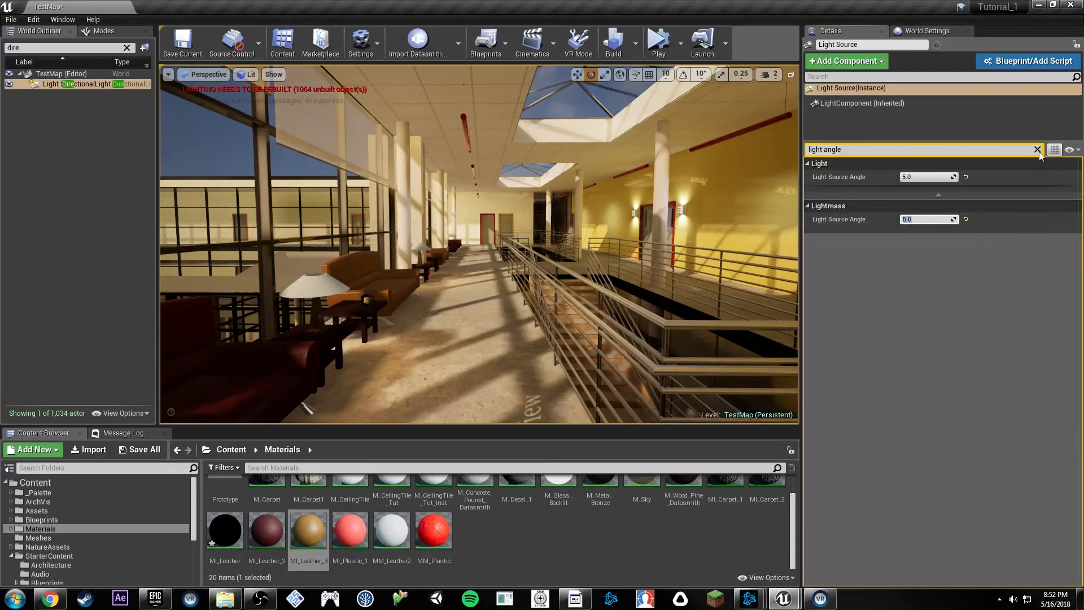
click(1038, 149)
Examine the sun shadows along the walkway and the light around the ceiling skylights.
right_drag(621, 243, 596, 271)
right_drag(494, 334, 475, 314)
key(w)
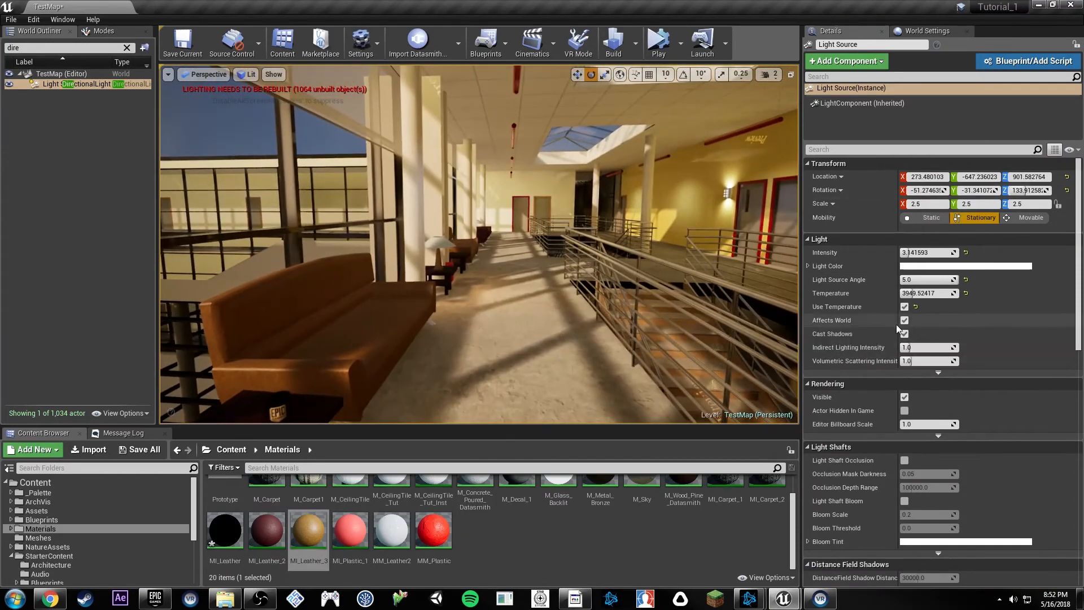
key(w)
right_drag(595, 253, 678, 252)
key(w)
key(a)
right_drag(488, 212, 516, 198)
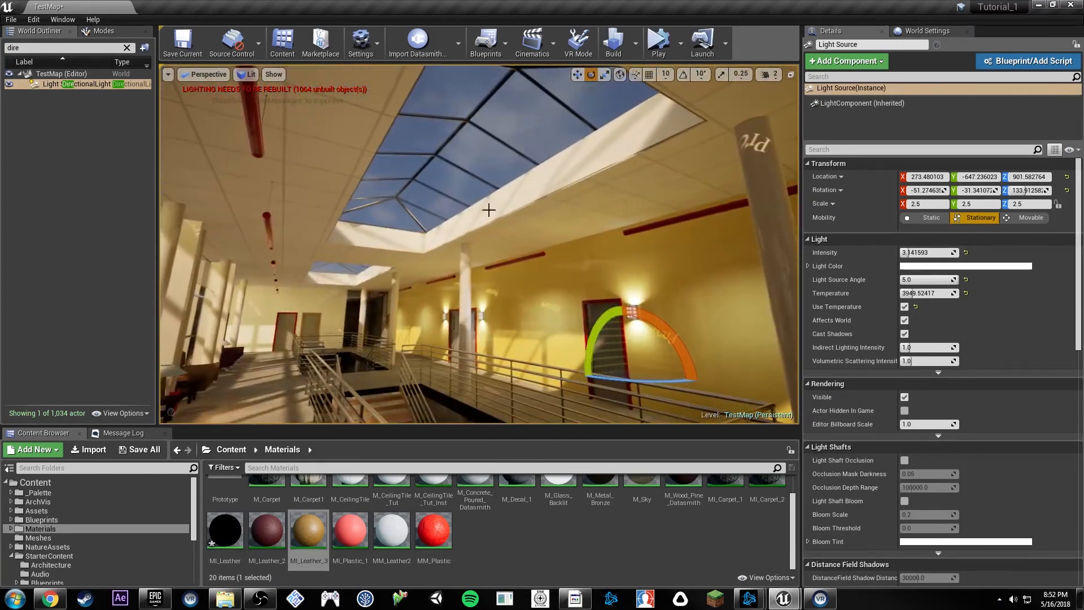
right_drag(626, 148, 524, 150)
key(s)
click(624, 149)
key(w)
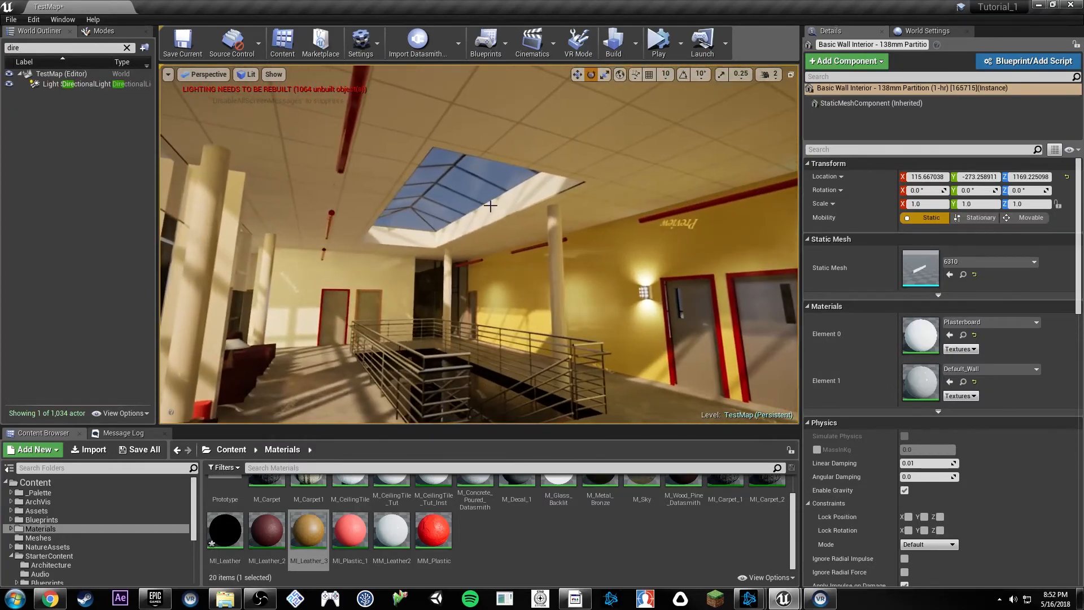
ctrl+click(522, 217)
right_drag(522, 217, 475, 217)
key(w)
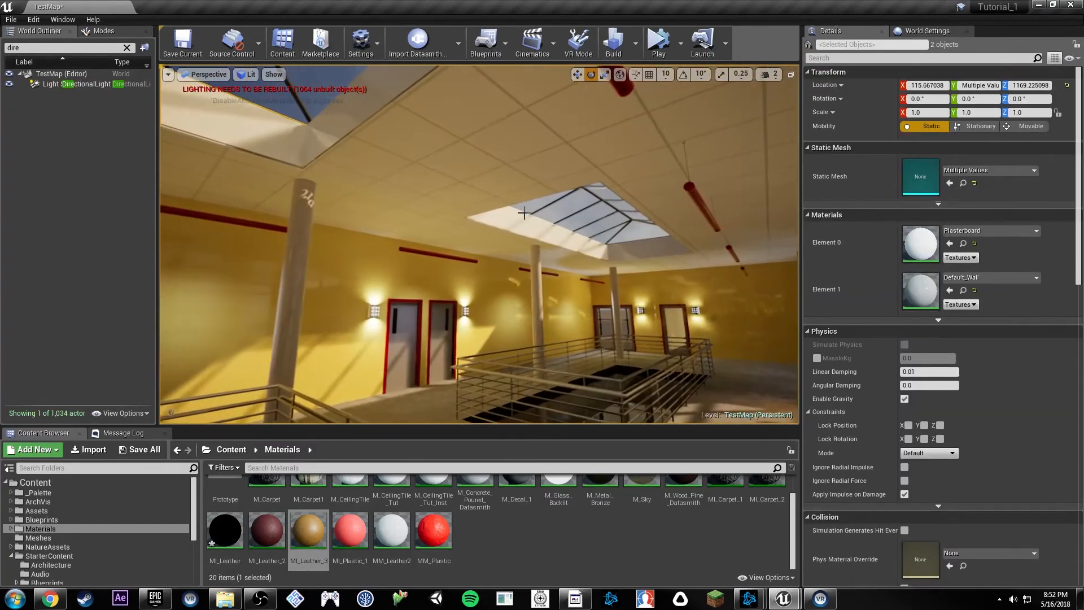
ctrl+click(537, 227)
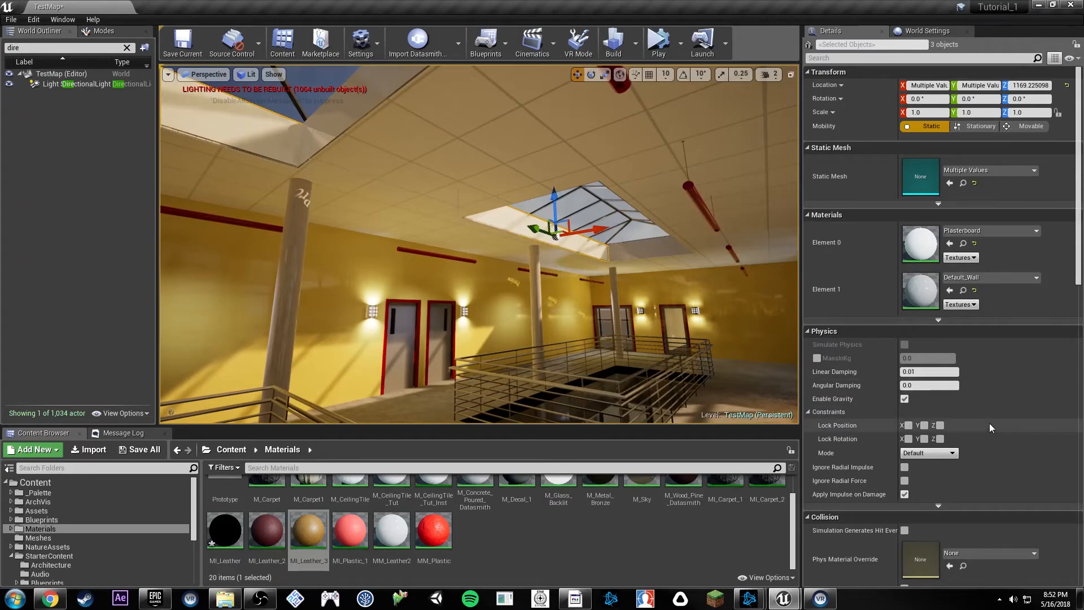
key(w)
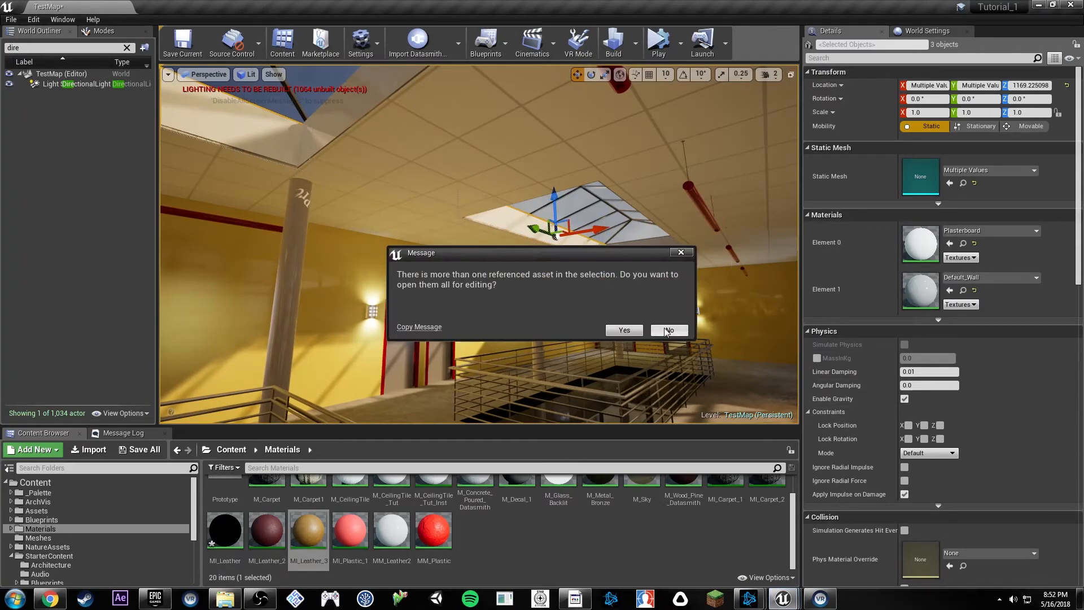
click(668, 331)
Open the static mesh of one skylight wall for editing and display its UV channel 2 layout.
click(545, 239)
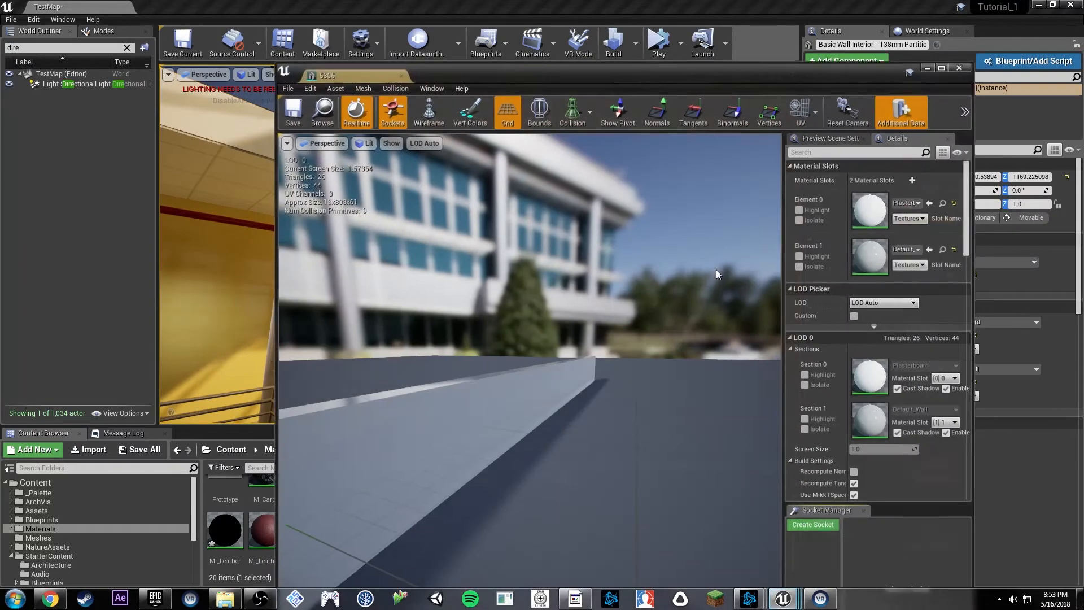
click(802, 110)
click(816, 173)
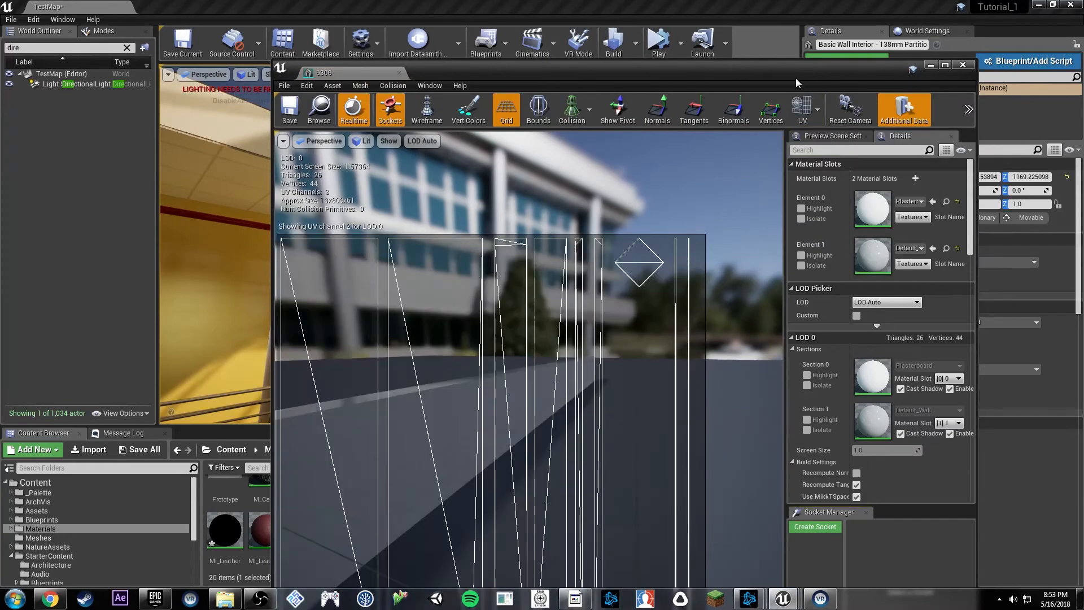
Set mesh 6306's Min Lightmap Resolution to 128, apply the build changes, set Light Map Resolution to 128 and close the mesh editor.
drag(794, 74, 735, 16)
scroll(817, 311, down, 8)
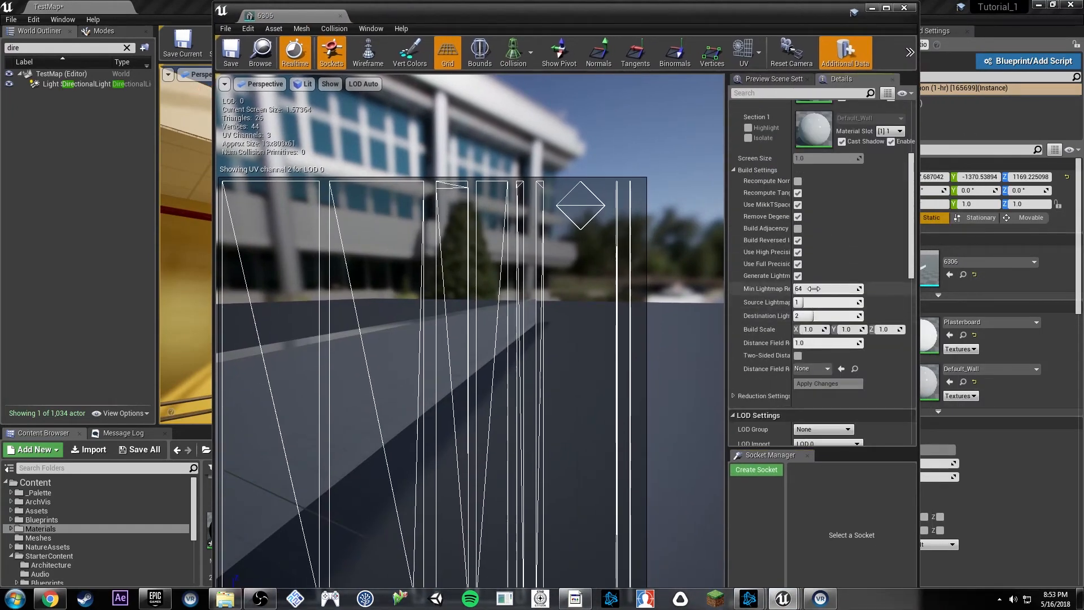
click(828, 384)
scroll(824, 338, down, 5)
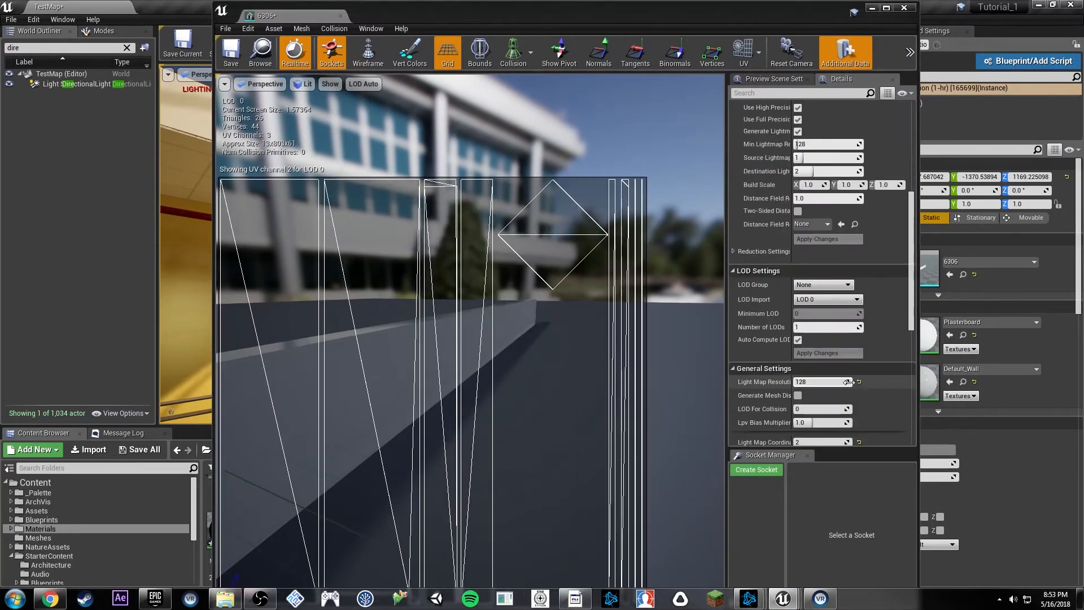
click(341, 15)
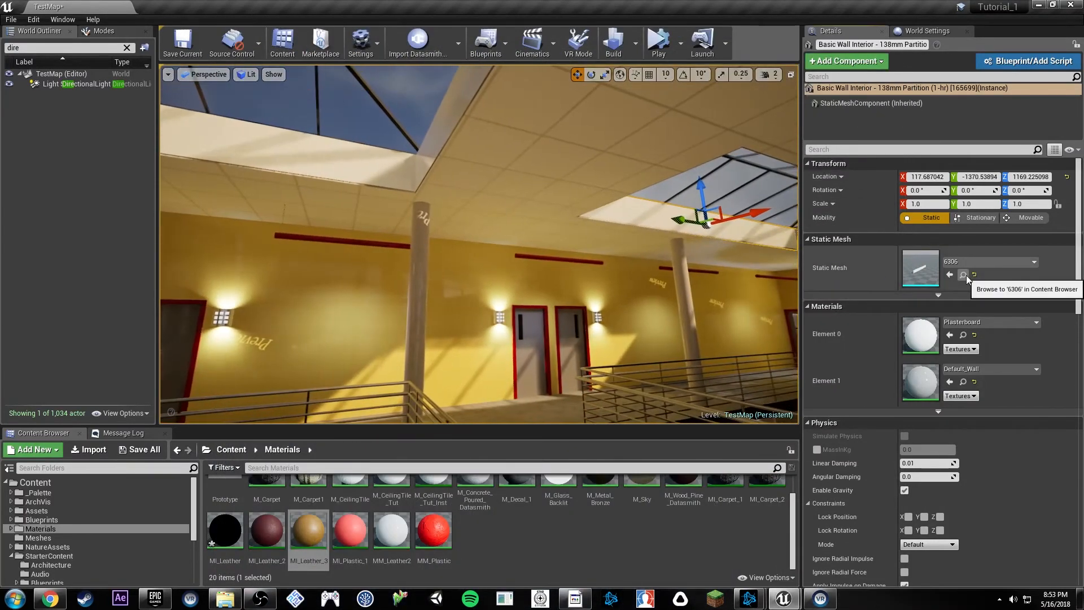
Locate mesh 6306 among the project's geometries and assign it as the static mesh of the other matching skylight walls.
click(963, 275)
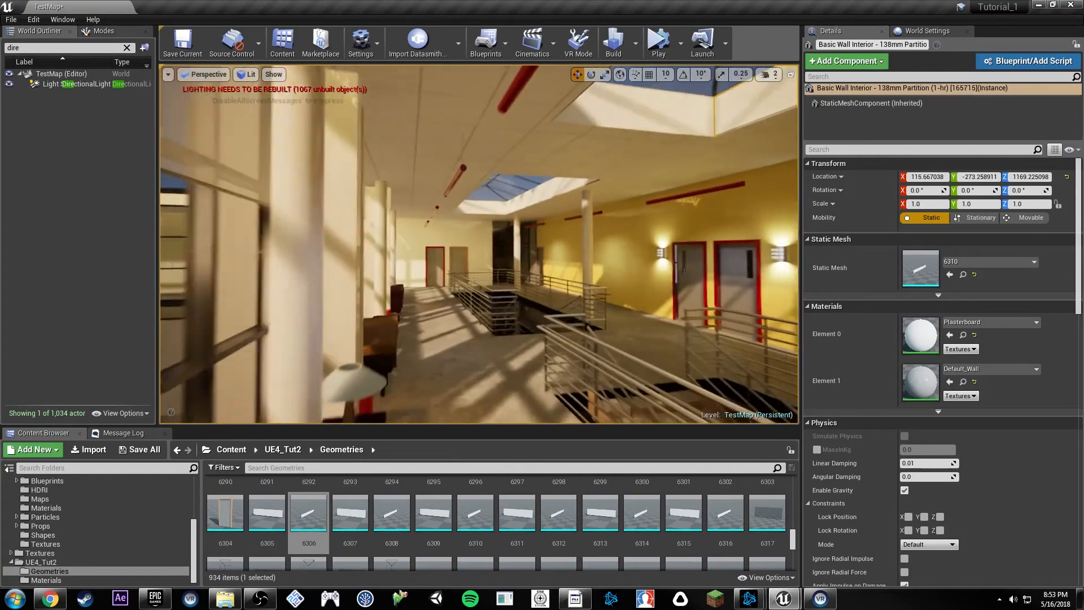
right_drag(530, 249, 539, 228)
ctrl+click(531, 218)
drag(290, 528, 937, 181)
Select the red wastebasket beside the black side table and locate its MI_Plastic_1 material among the project assets.
right_drag(599, 181, 593, 234)
key(g)
key(g)
click(587, 226)
right_drag(696, 246, 485, 304)
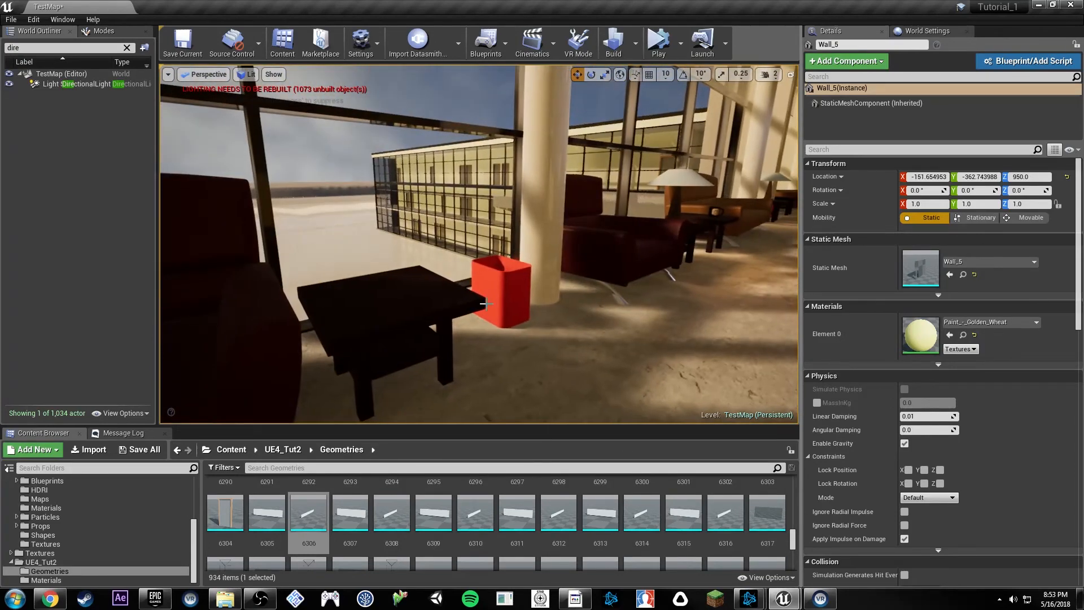
click(506, 298)
click(963, 335)
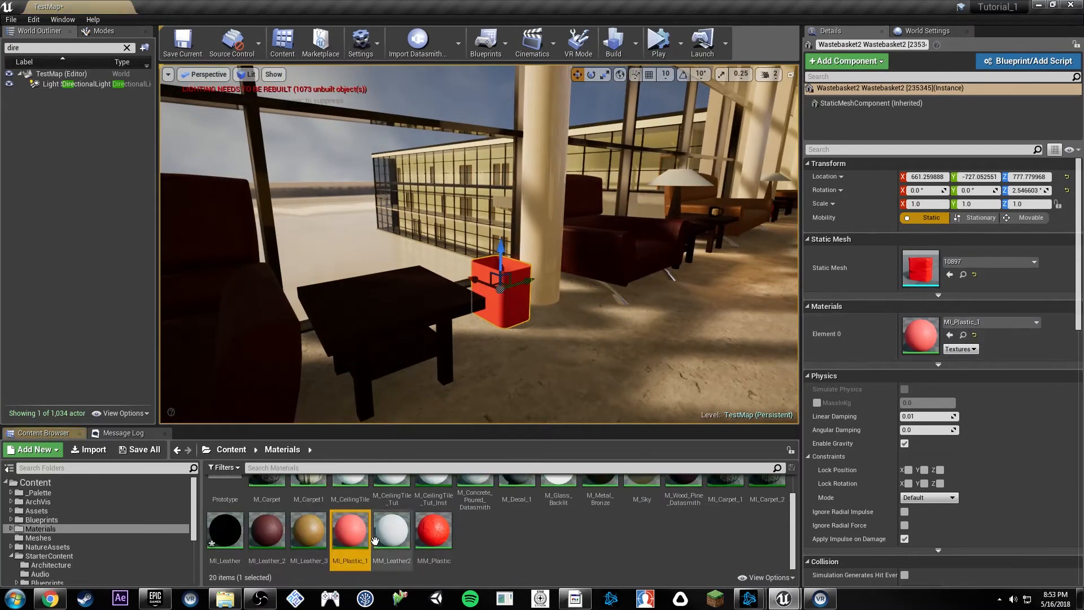
Rename the master material MM_Plastic as MM_Synthetic.
scroll(581, 528, up, 1)
scroll(482, 508, down, 1)
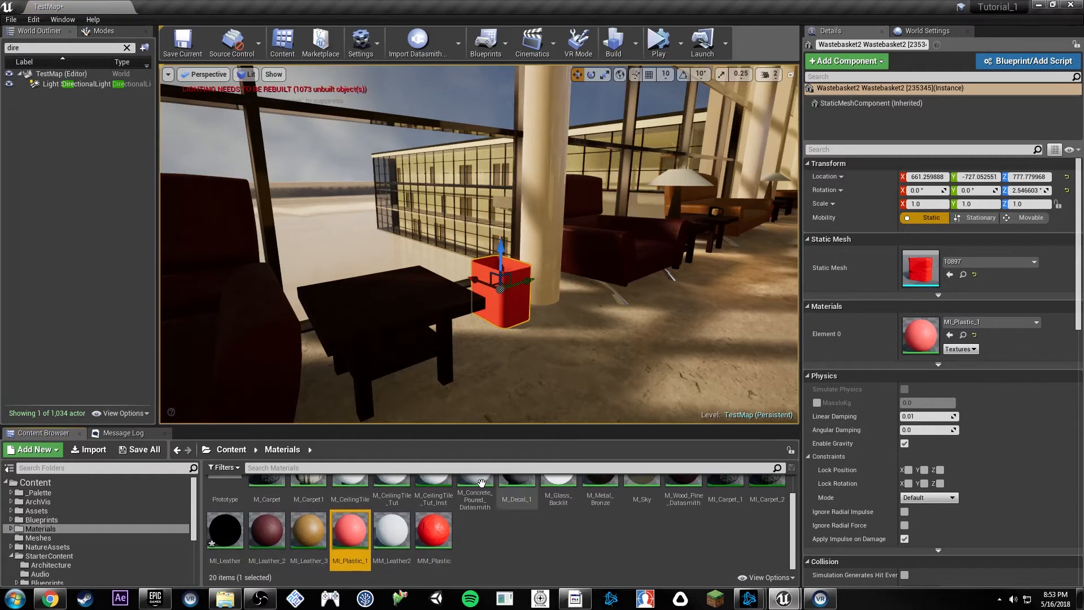
click(434, 530)
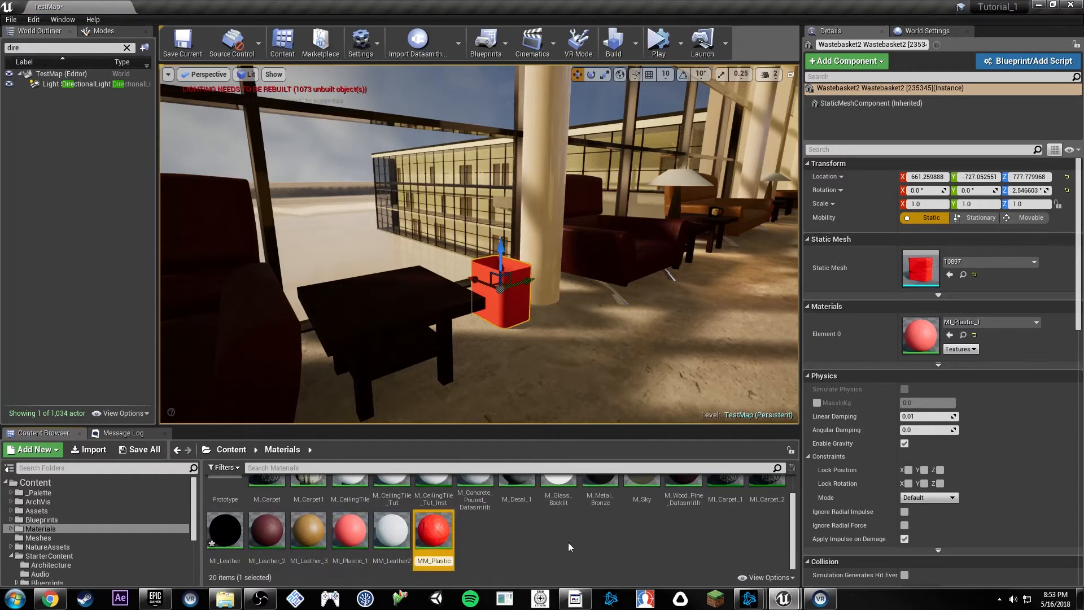
click(435, 560)
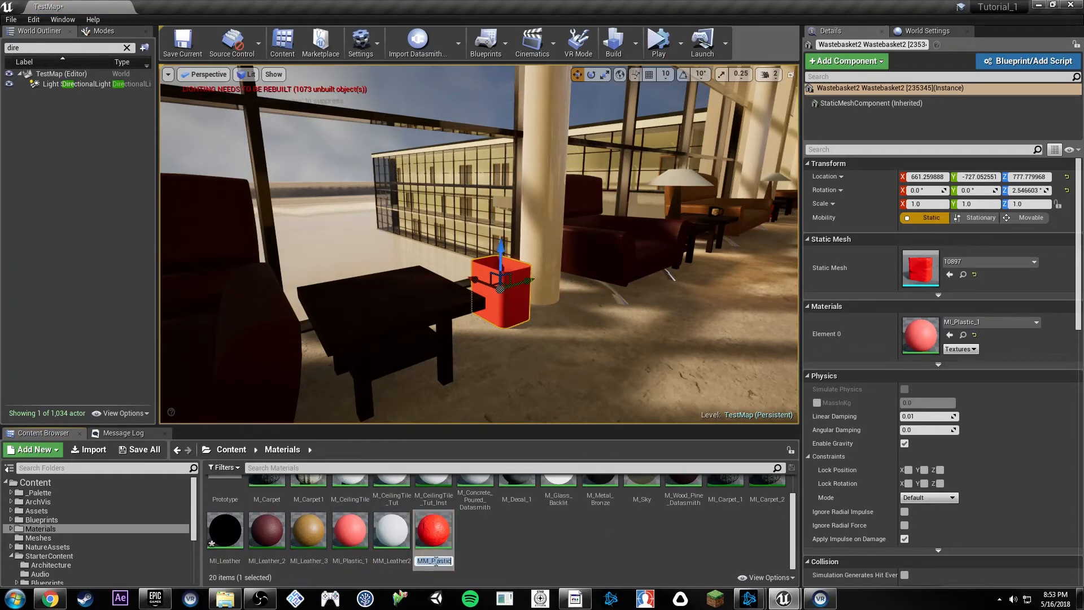
text(MM_Synthetic)
key(Return)
Duplicate the material instance MI_Plastic_1 and name the copy MI_Paint_1.
click(356, 560)
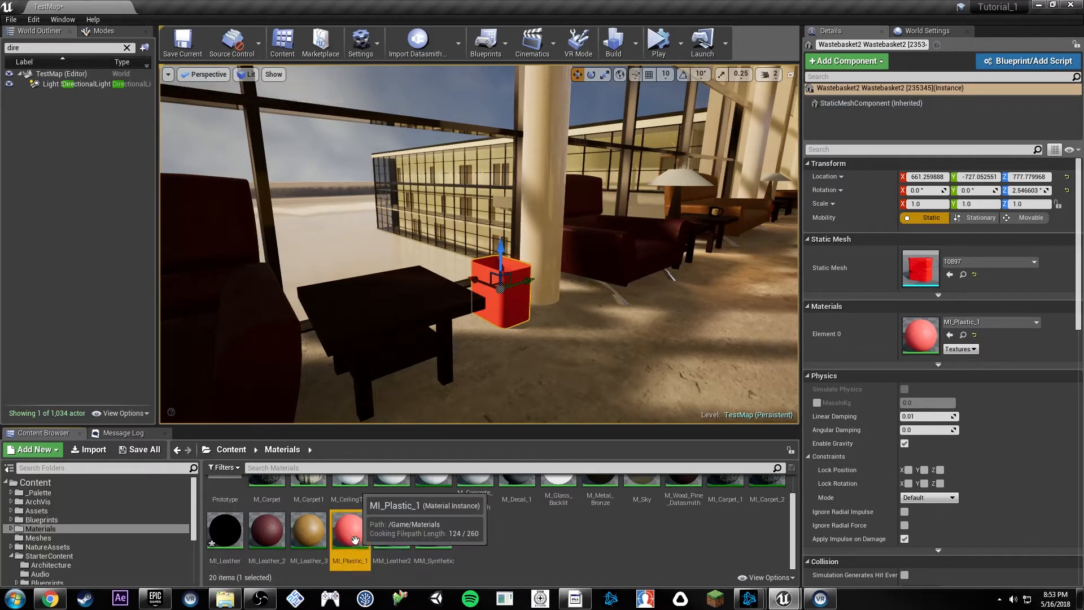
key(ctrl+w)
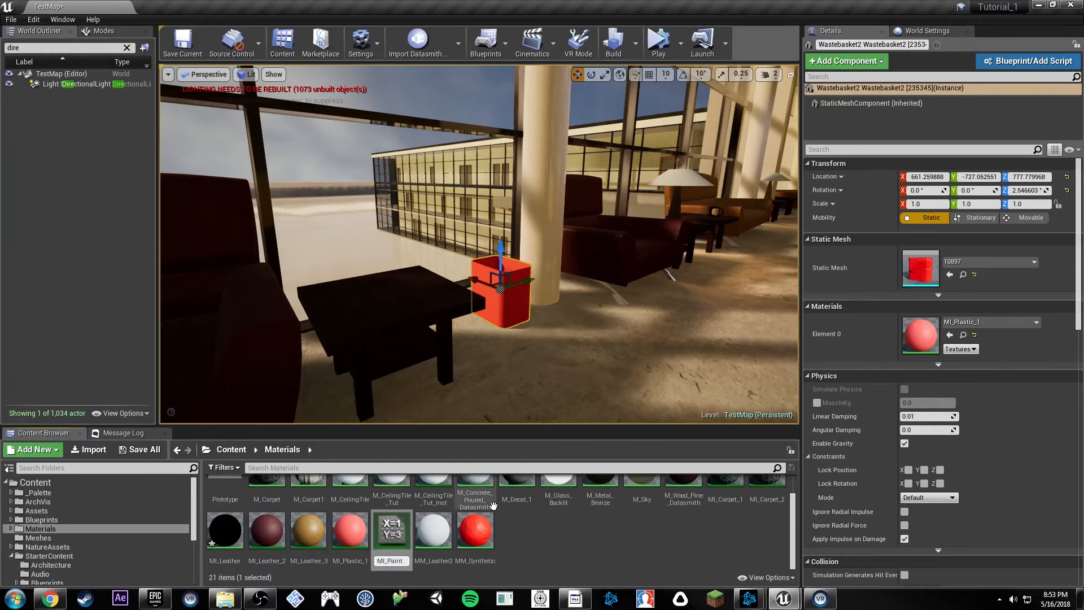
key(Escape)
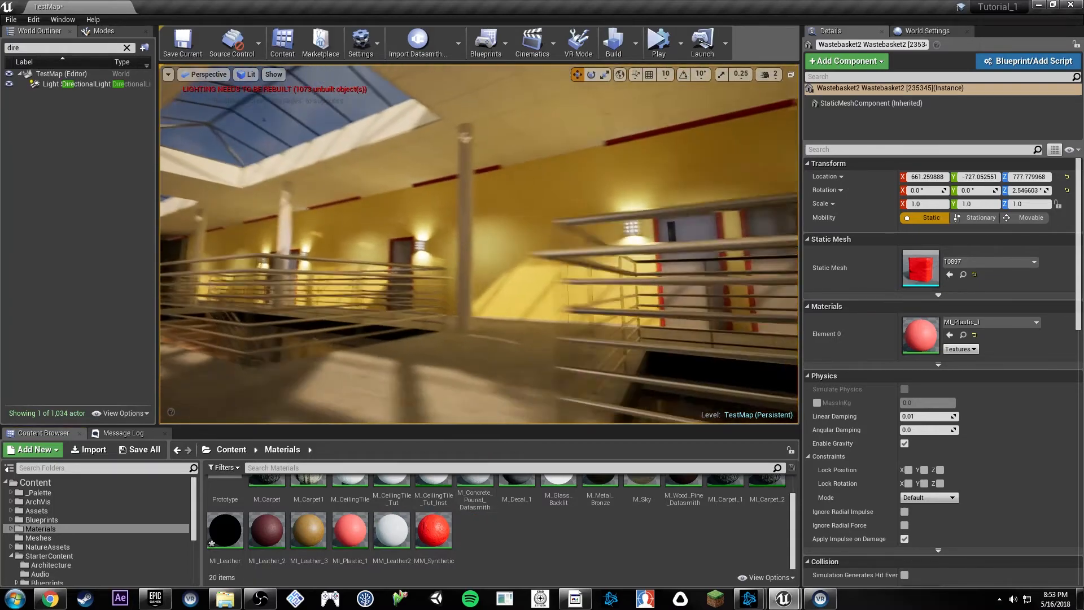
Select the six yellow wall sections along the upper walkway and at its end.
right_drag(580, 252, 705, 254)
click(580, 251)
right_drag(541, 262, 661, 262)
ctrl+click(540, 262)
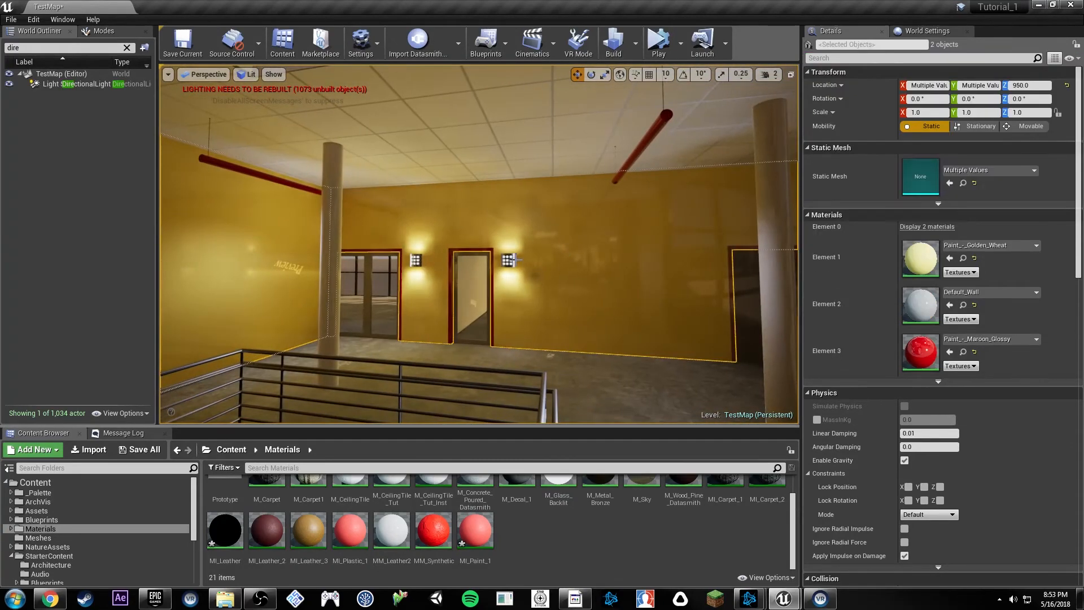
key(w)
right_drag(540, 262, 632, 262)
ctrl+click(511, 254)
right_drag(511, 254, 446, 253)
key(w)
ctrl+click(521, 253)
key(w)
ctrl+click(521, 253)
key(w)
ctrl+click(521, 253)
key(w)
right_drag(520, 253, 734, 253)
Apply MI_Paint_1 to a wall section in the scene and to material Element 1 of the selected walls.
drag(352, 533, 568, 301)
right_drag(568, 301, 429, 301)
drag(353, 528, 912, 254)
key(s)
right_drag(734, 254, 801, 274)
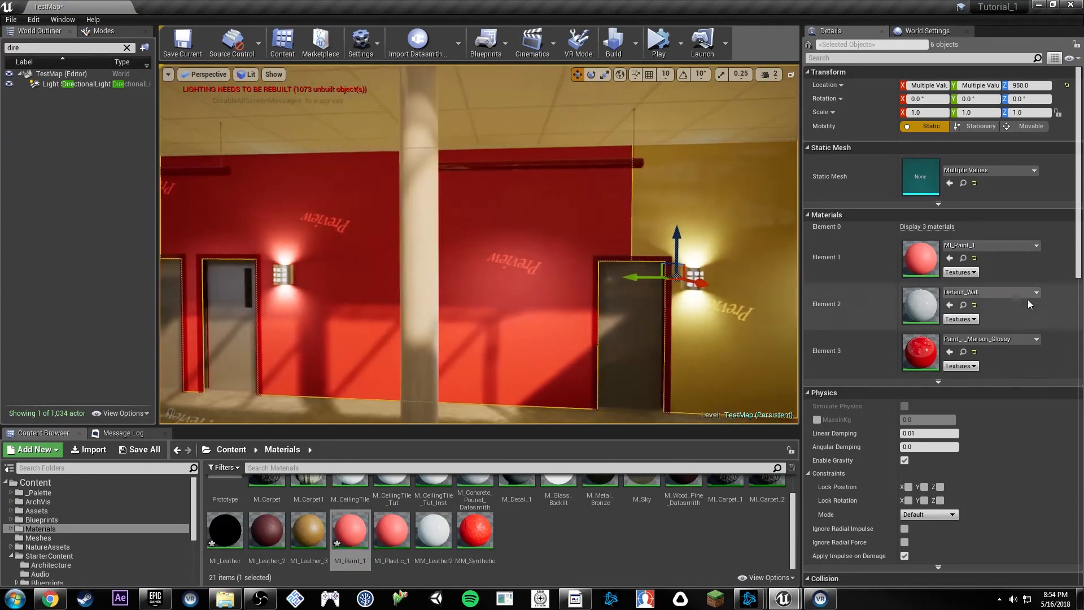
Expand the selected walls' Element 0 materials and assign MI_Paint_1 to Elements 0, 2 and 3.
click(927, 226)
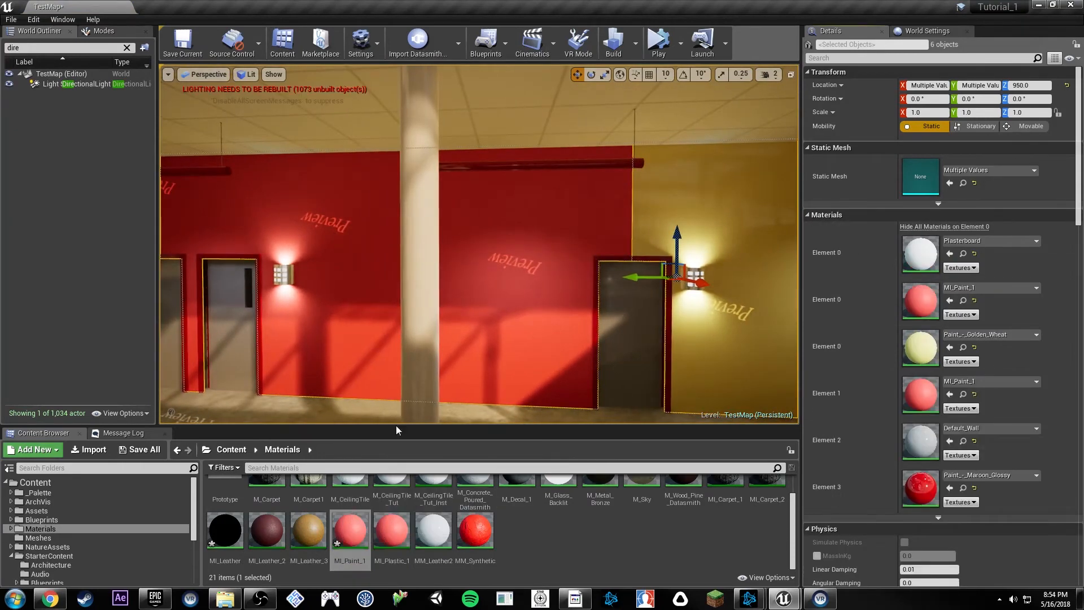
right_drag(480, 316, 429, 319)
key(s)
drag(366, 527, 904, 476)
drag(350, 527, 921, 254)
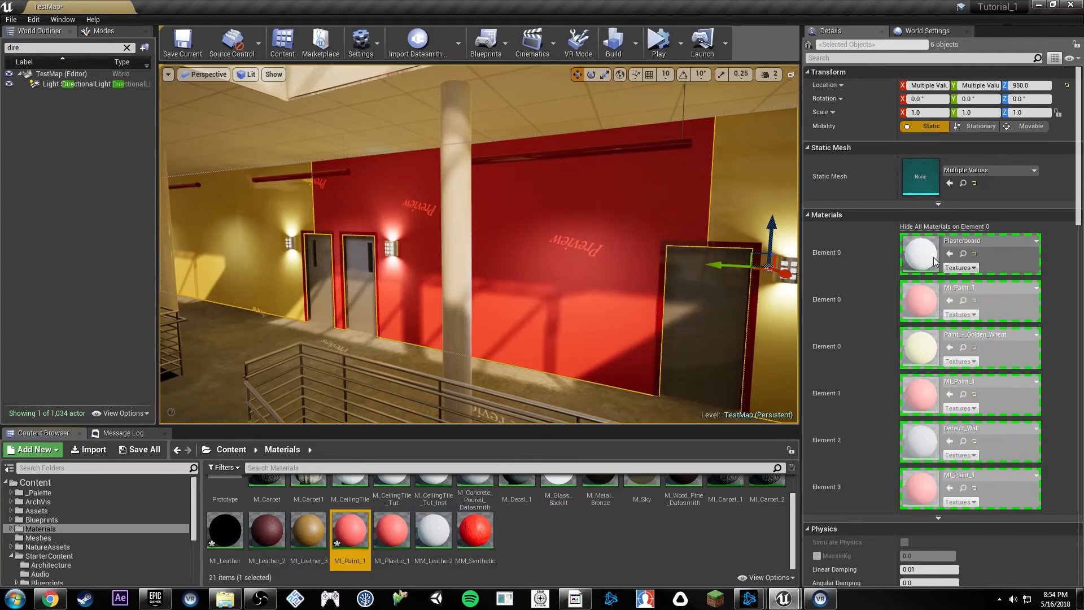
drag(350, 528, 746, 337)
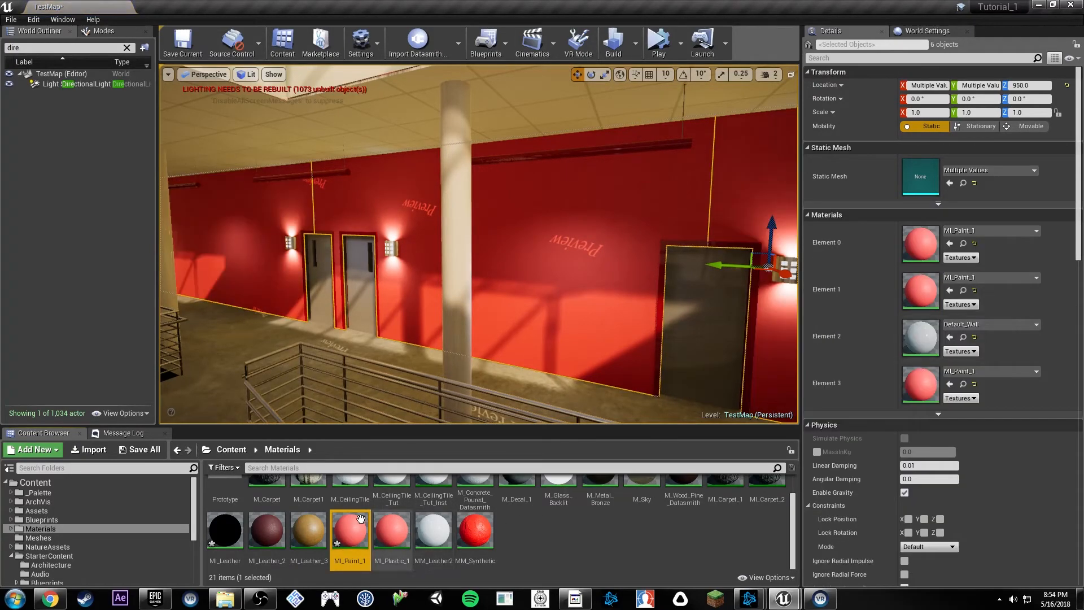
drag(361, 519, 919, 338)
right_drag(621, 282, 790, 260)
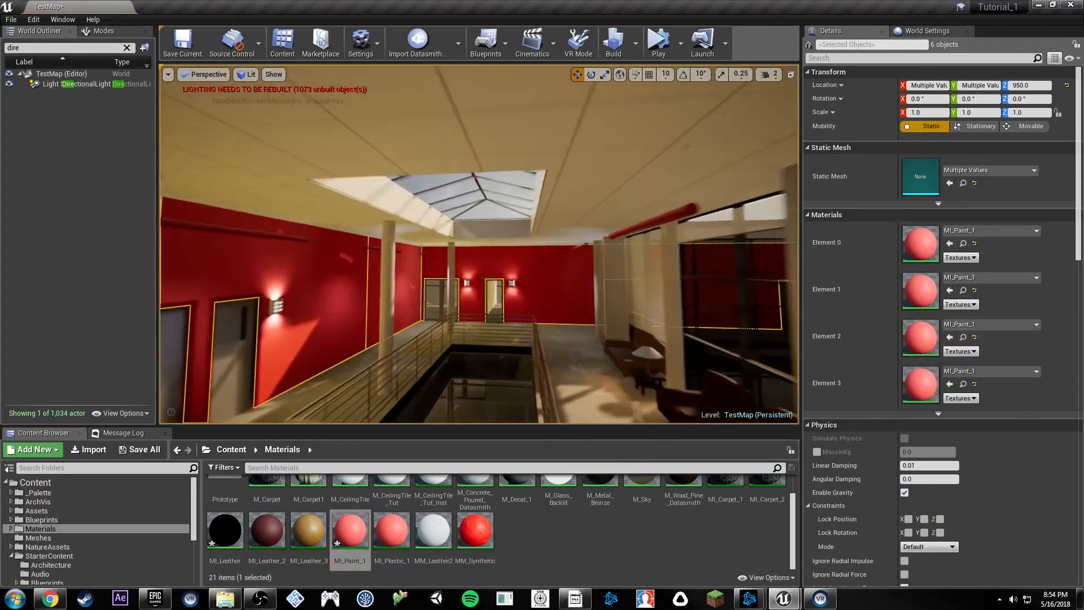
right_drag(480, 243, 365, 251)
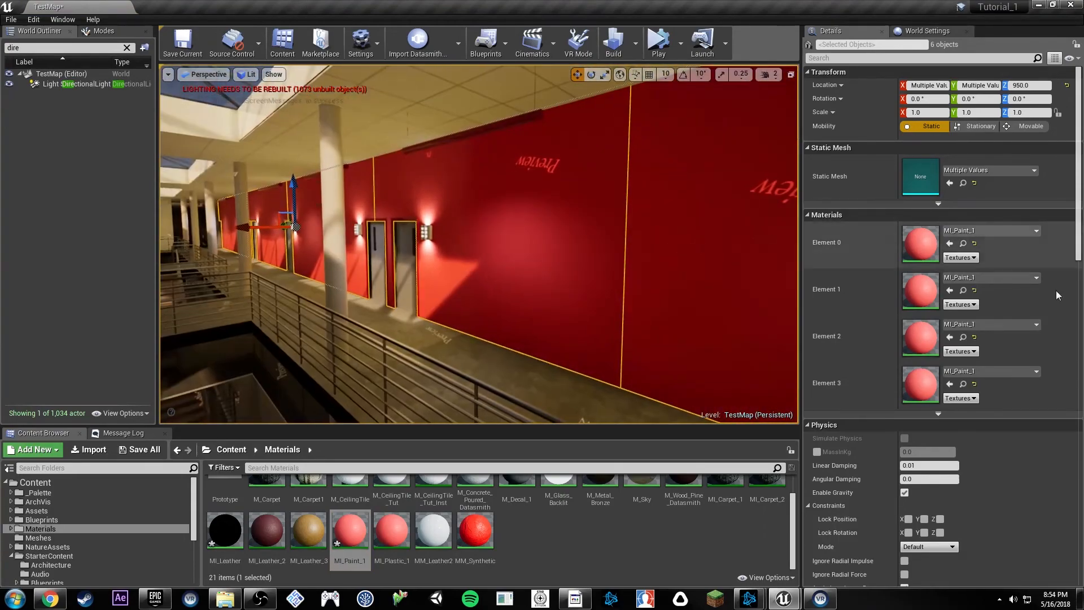
Open MI_Paint_1 and set its Color to a pale yellow with R 0.927083, G 0.804255 and B 0.337999.
double_click(926, 248)
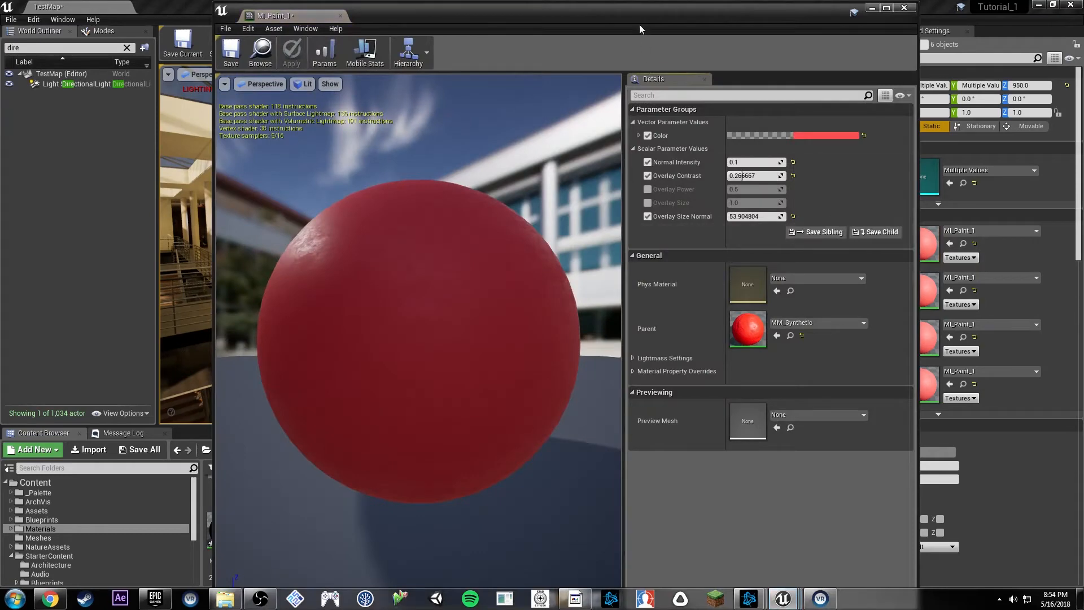
drag(639, 25, 785, 268)
click(950, 389)
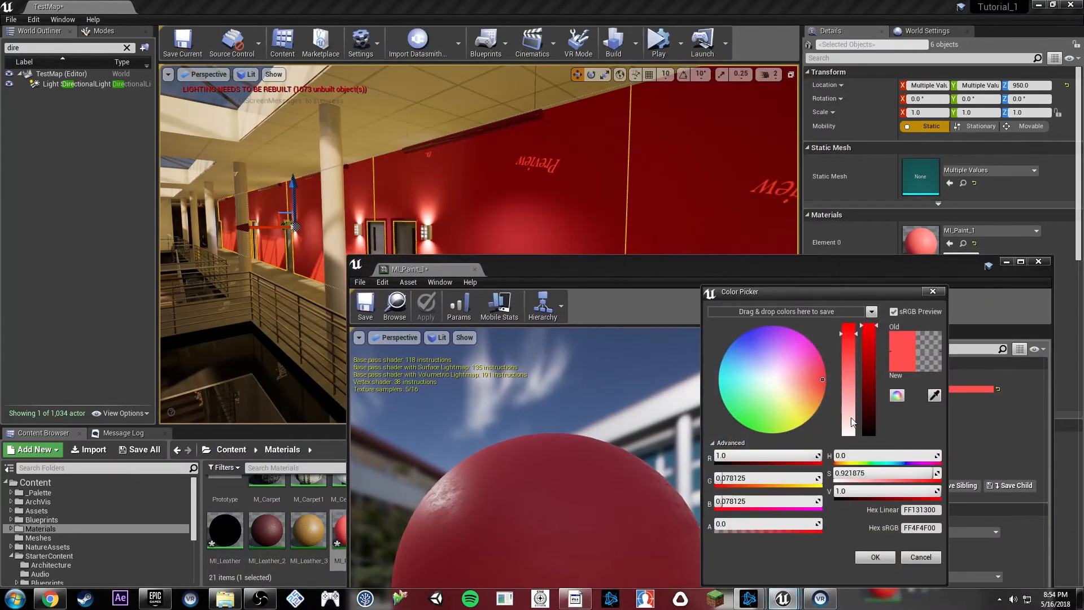
drag(816, 390, 794, 401)
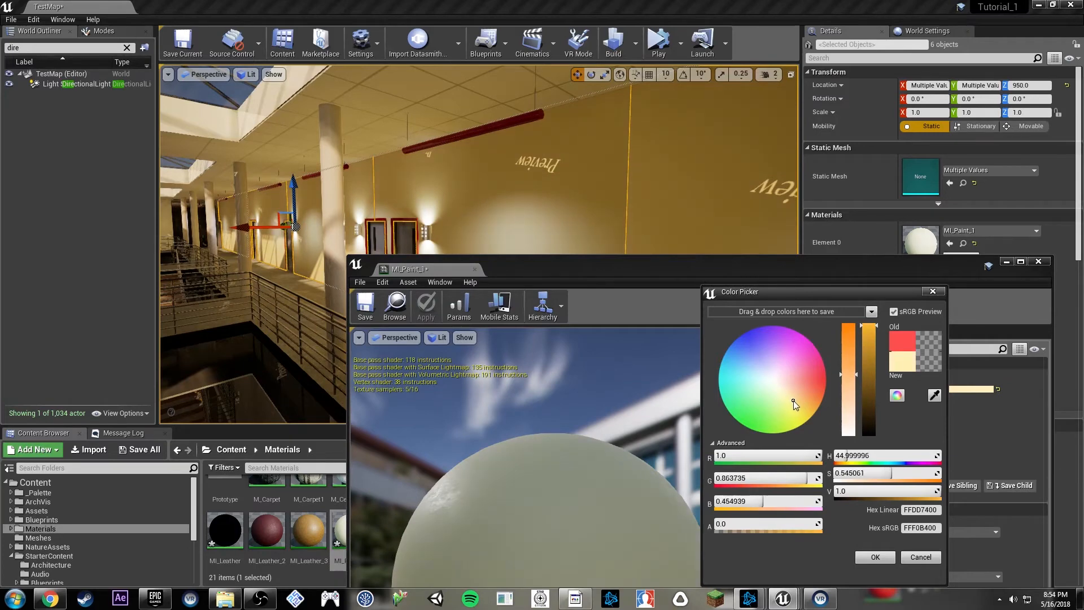
drag(868, 327, 868, 333)
click(852, 367)
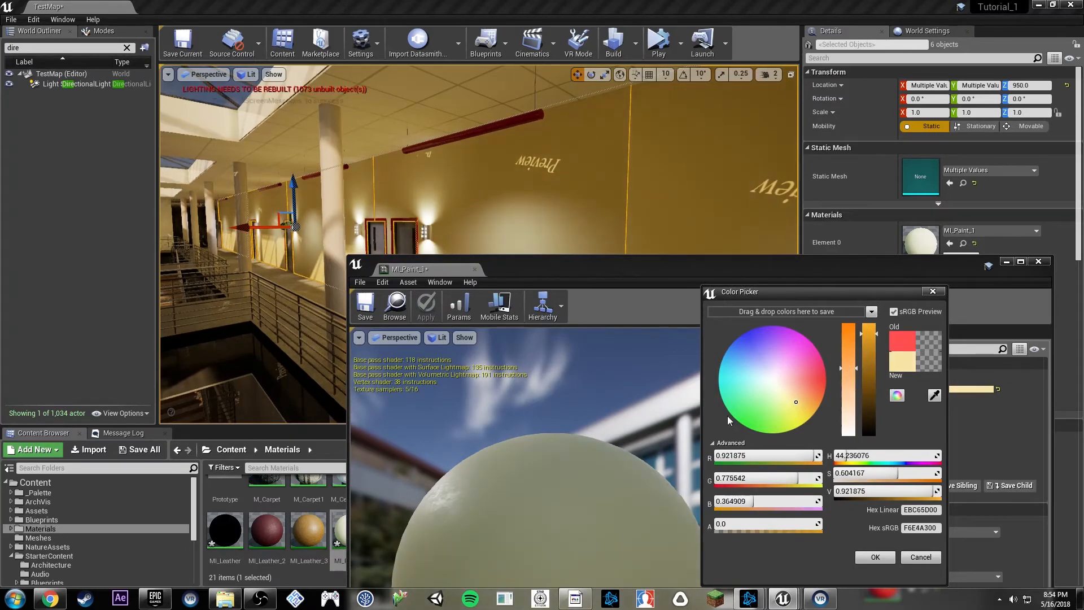
drag(797, 405, 797, 406)
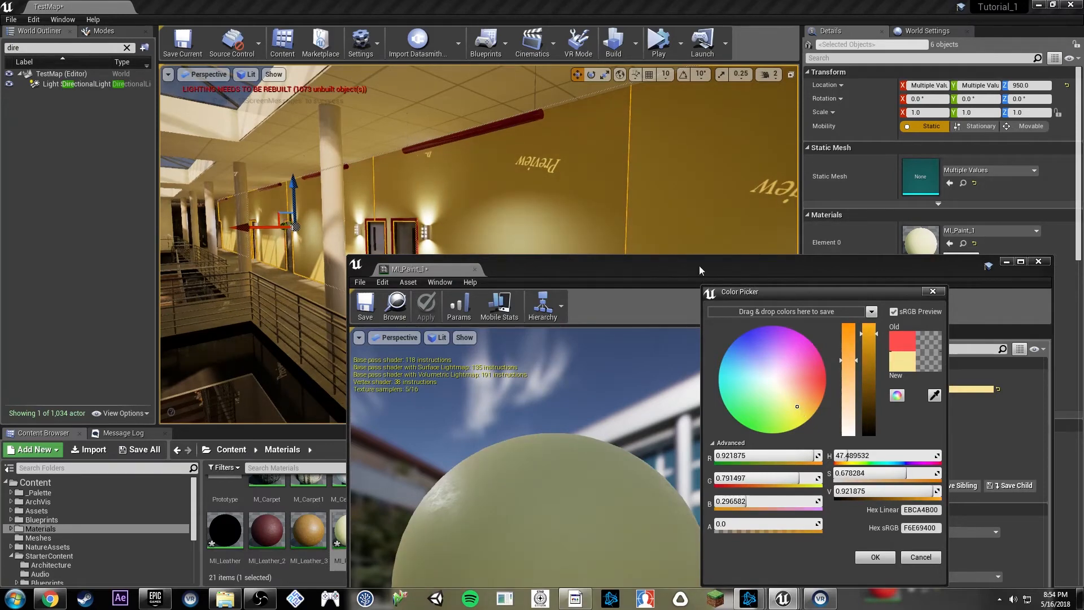
drag(699, 266, 620, 286)
drag(872, 337, 852, 365)
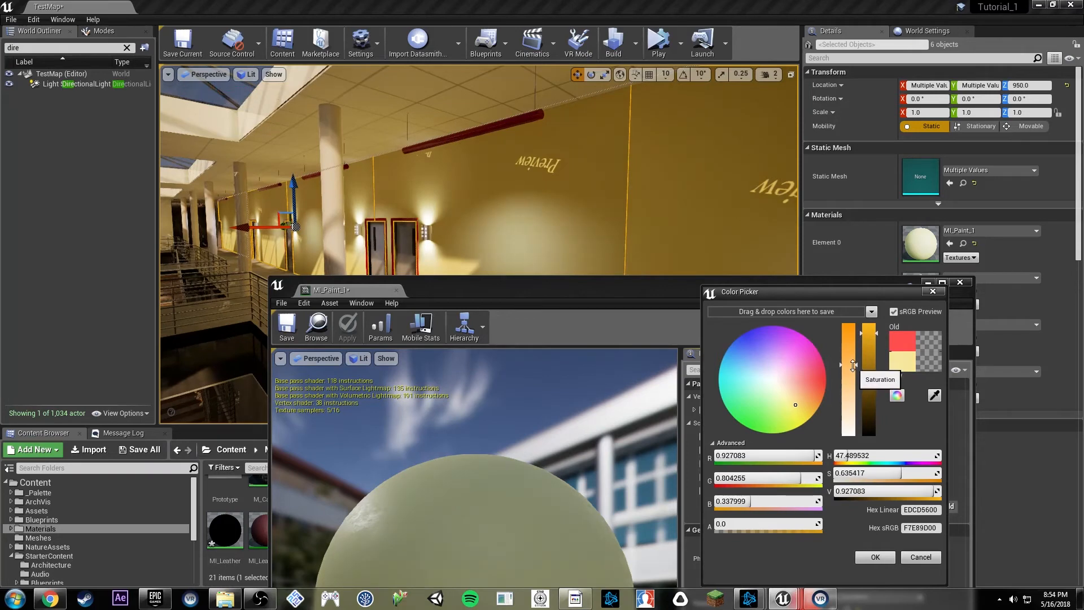
drag(764, 290, 708, 202)
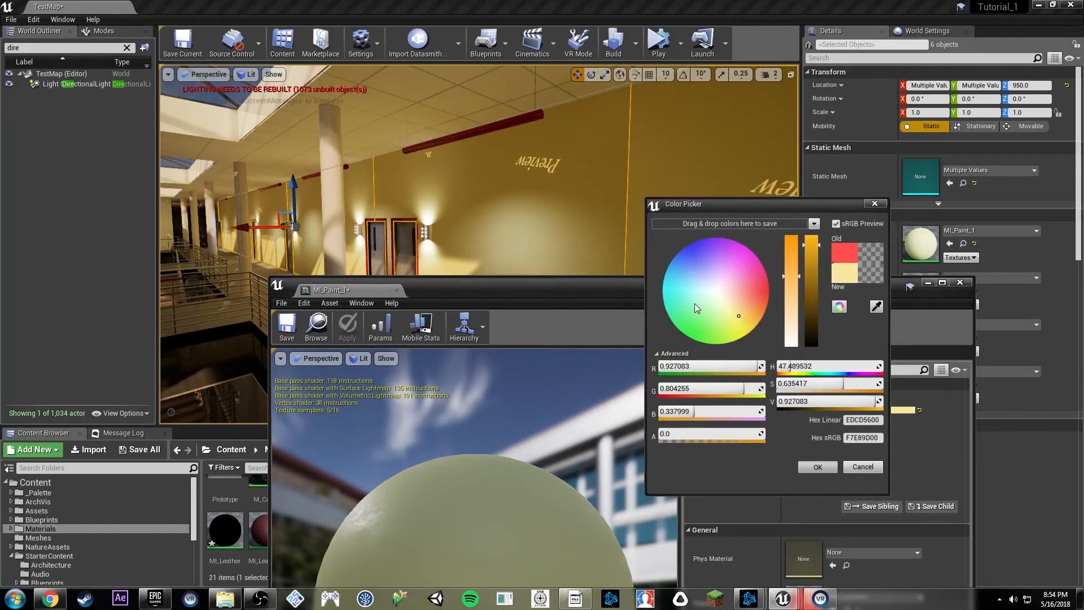
key(Return)
Save the MI_Paint_1 material instance and show the repainted walkway walls in game view.
drag(679, 284, 781, 180)
click(385, 233)
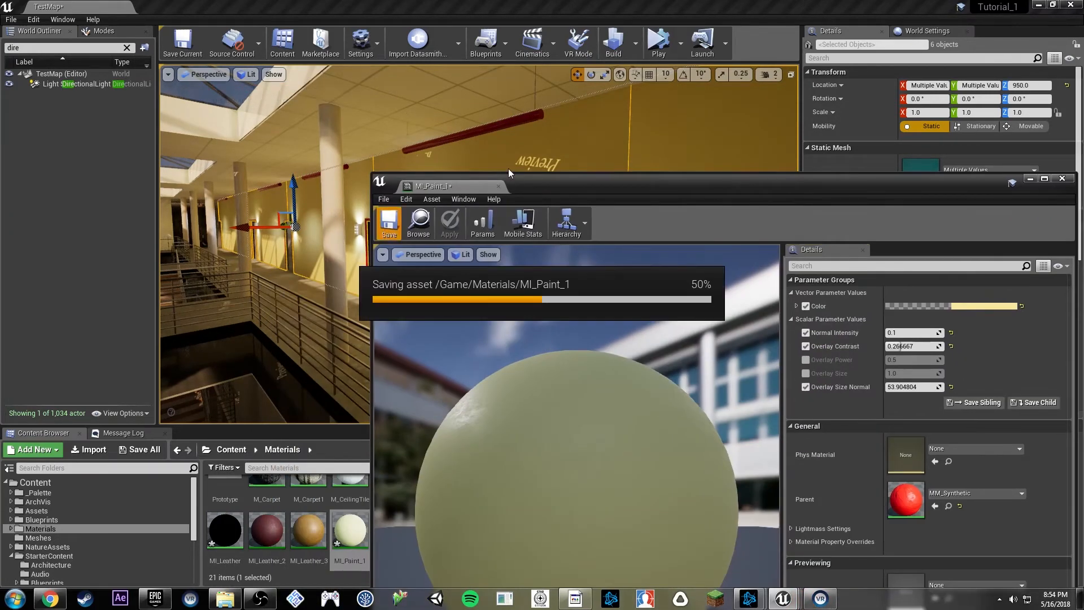
click(617, 201)
key(g)
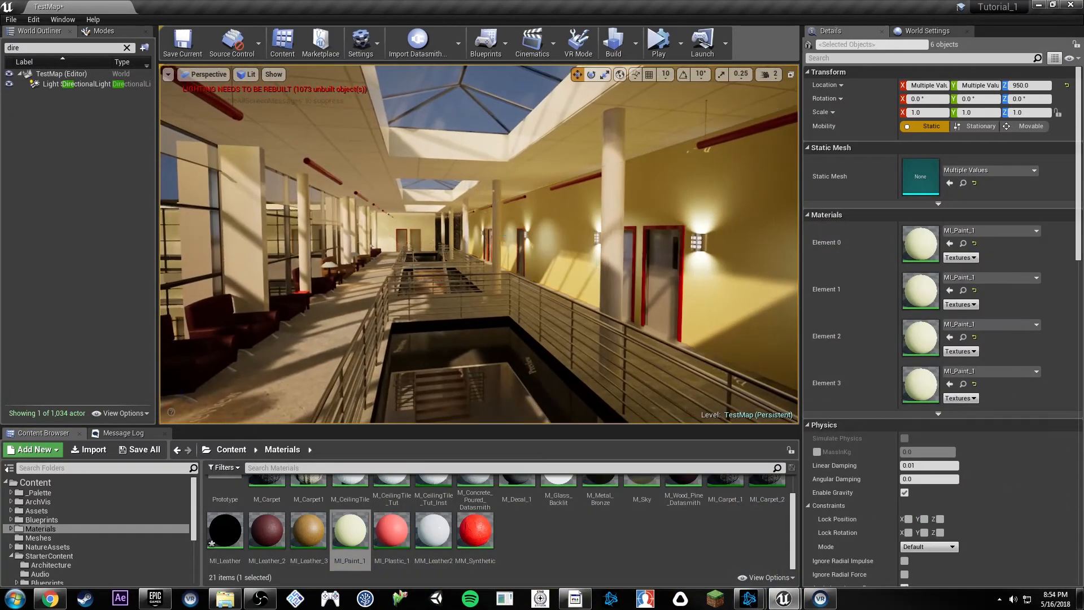
Open MI_Paint_1 against a close-up of the wall, enable Overlay Size at 1.210804, and trial stronger normal settings.
key(w)
right_drag(608, 203, 525, 265)
key(w)
double_click(925, 289)
drag(703, 187, 667, 303)
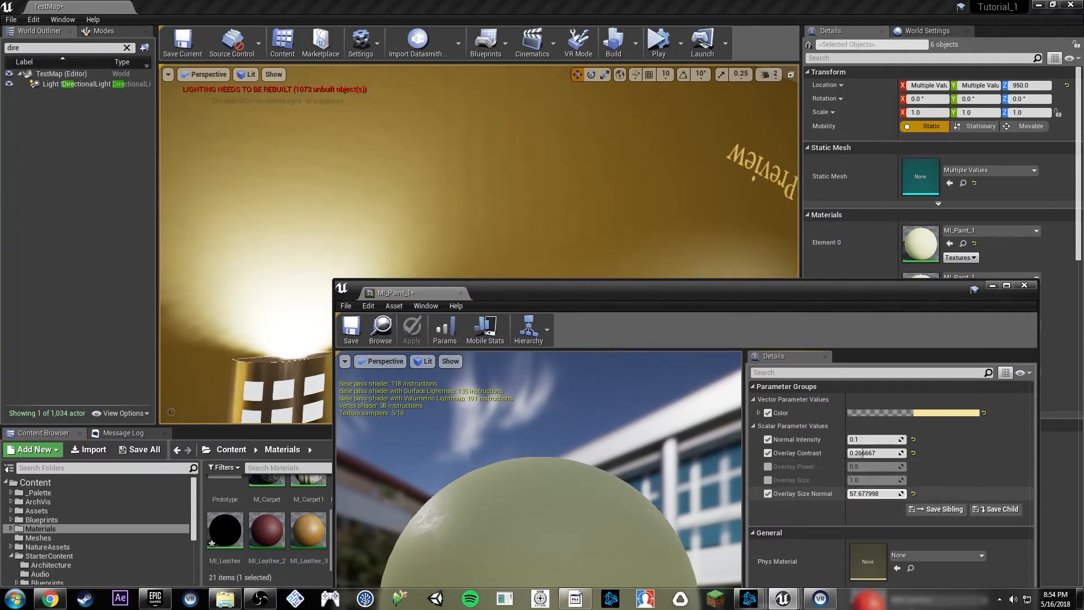
click(768, 479)
drag(878, 477, 926, 477)
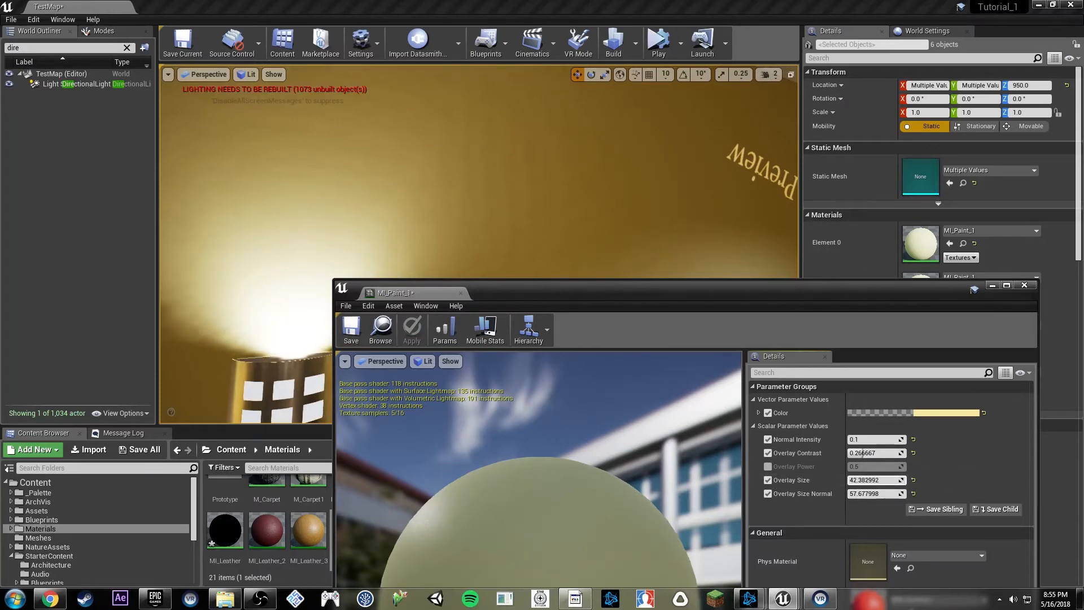
drag(879, 479, 878, 439)
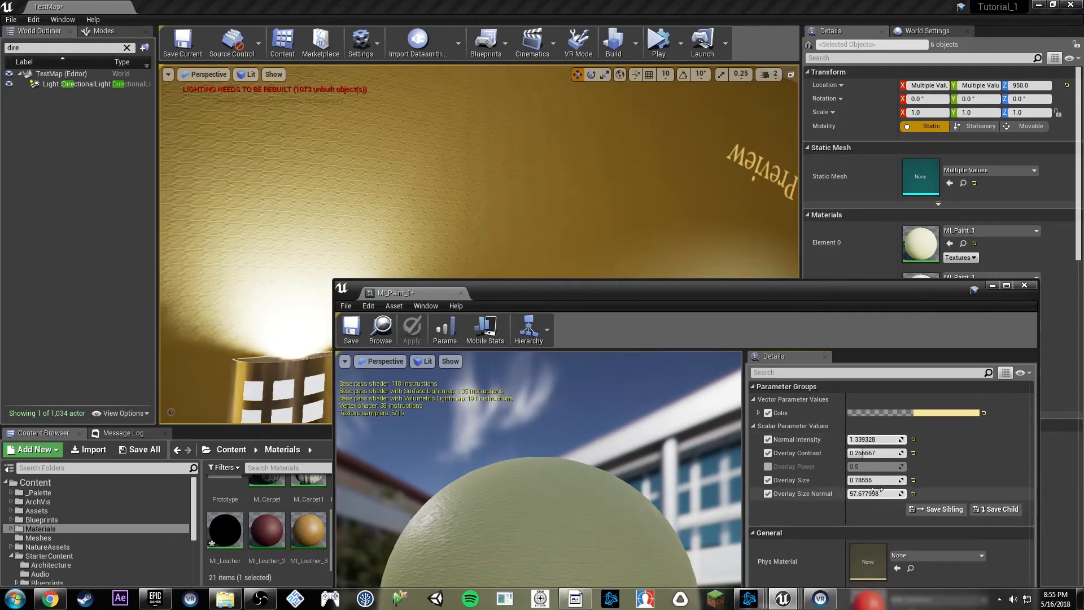
mouse_move(877, 480)
mouse_down()
mouse_move(867, 494)
mouse_move(836, 494)
mouse_move(889, 480)
mouse_up()
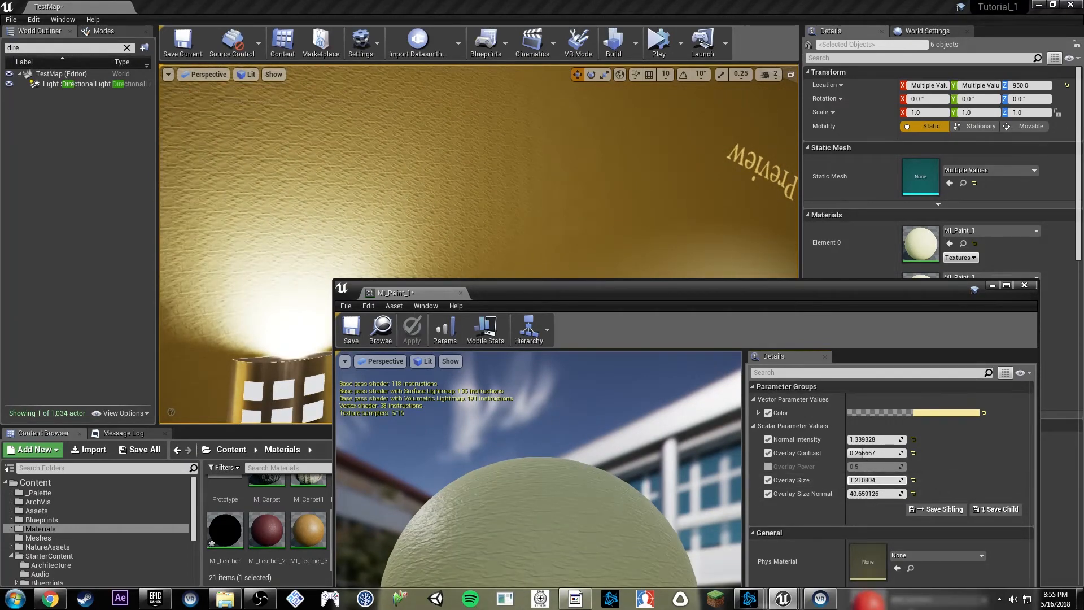
Set MI_Paint_1's Normal Intensity to -0.045013 and Overlay Size Normal to 27.391119, then save and close the material instance.
drag(870, 440, 856, 439)
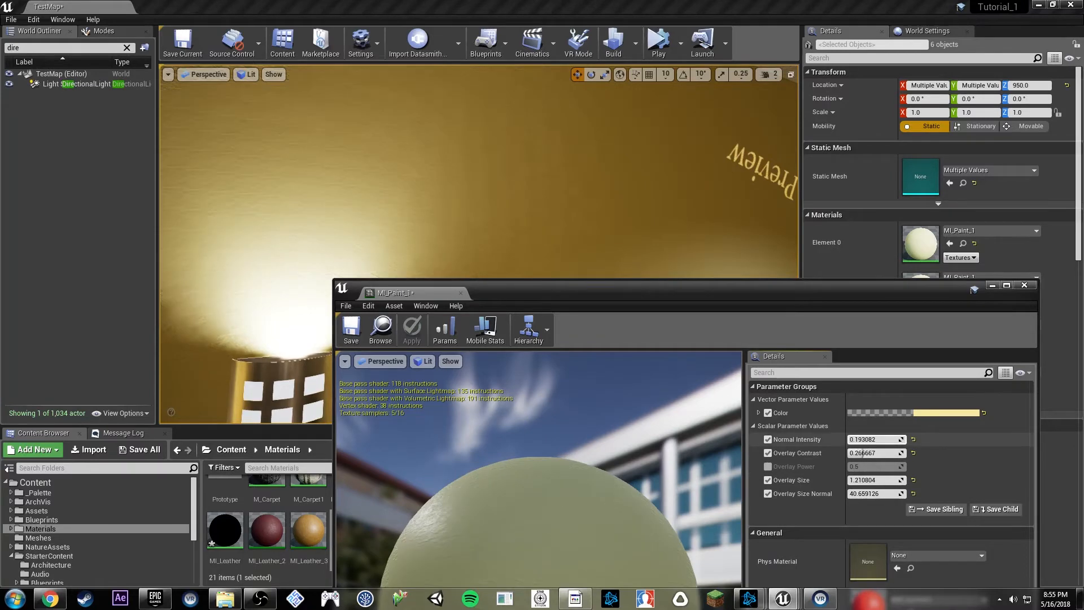
mouse_move(638, 215)
right_down()
mouse_move(672, 203)
mouse_move(534, 207)
mouse_move(641, 208)
right_up()
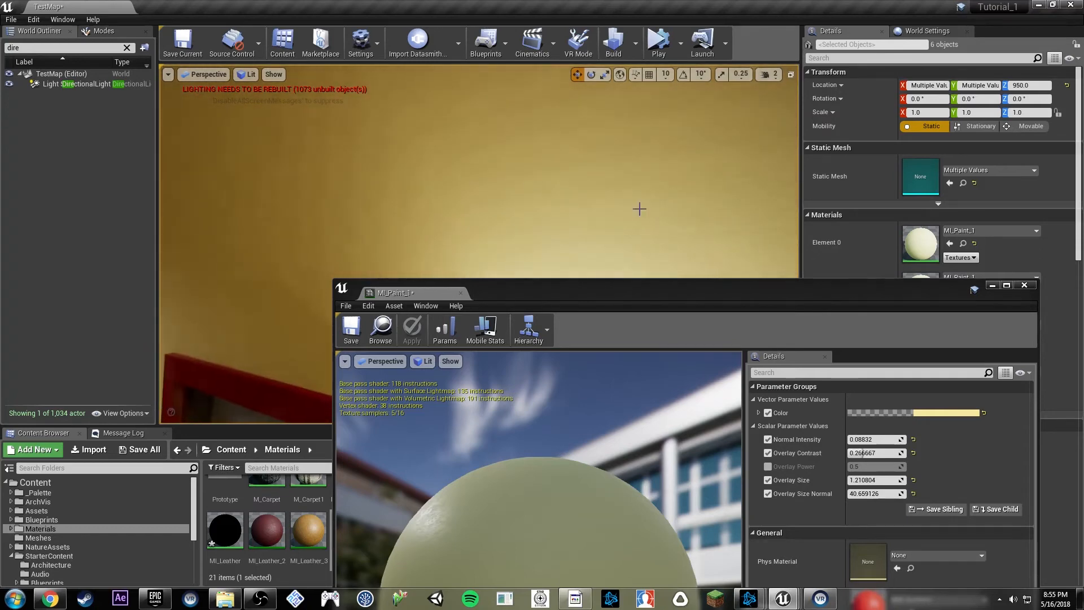
drag(875, 439, 864, 439)
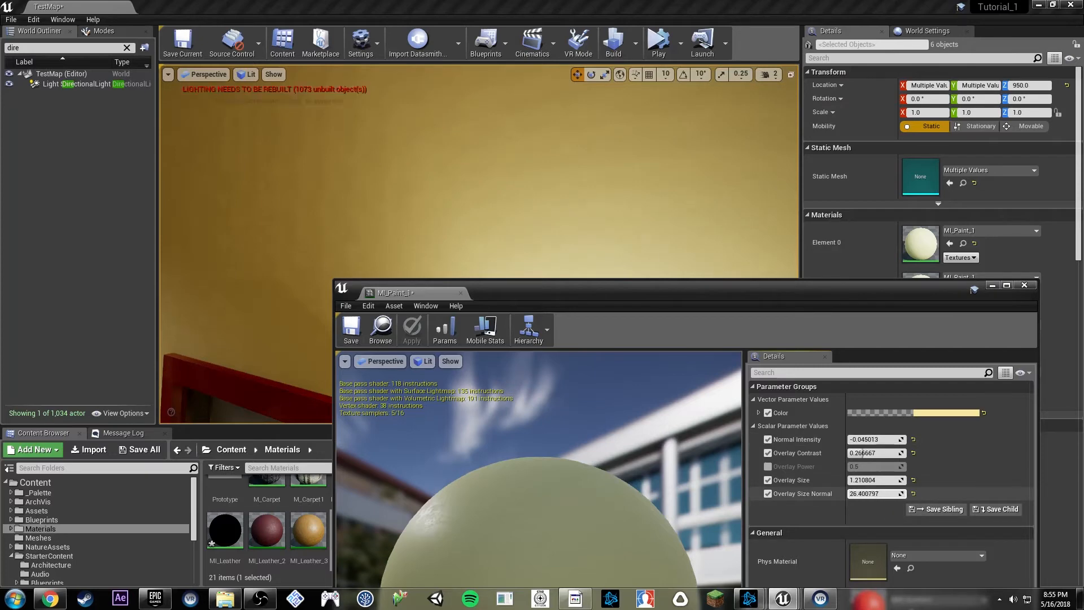
right_drag(525, 192, 384, 176)
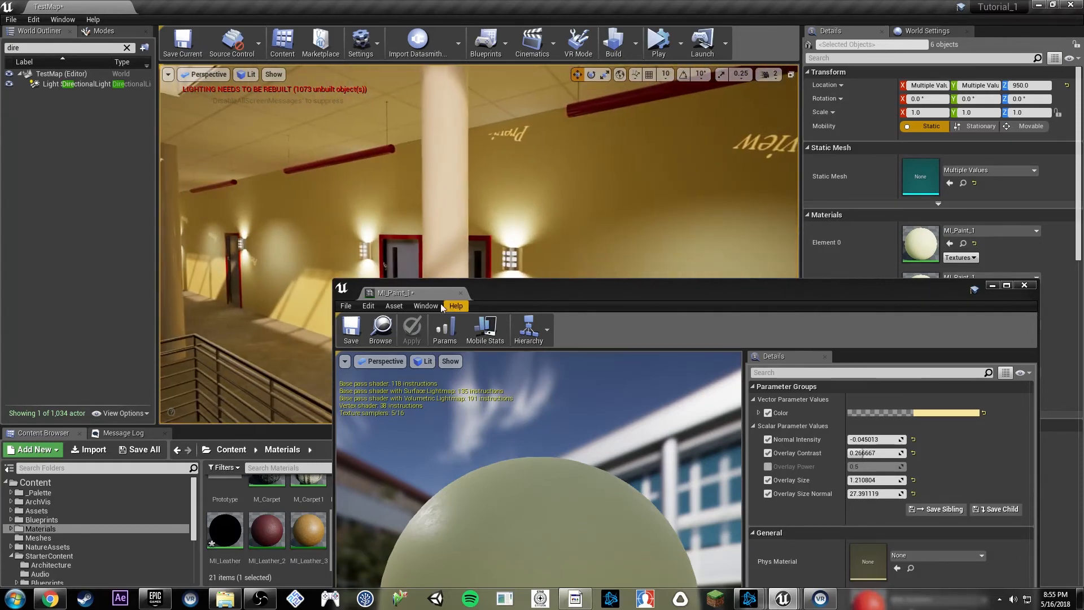
click(352, 328)
click(463, 295)
Select the staircase mesh and locate its Element 1 material, Concrete_-_Cast-in-Place_Concrete, among the project assets.
right_drag(591, 218, 480, 226)
right_drag(544, 232, 557, 262)
click(544, 289)
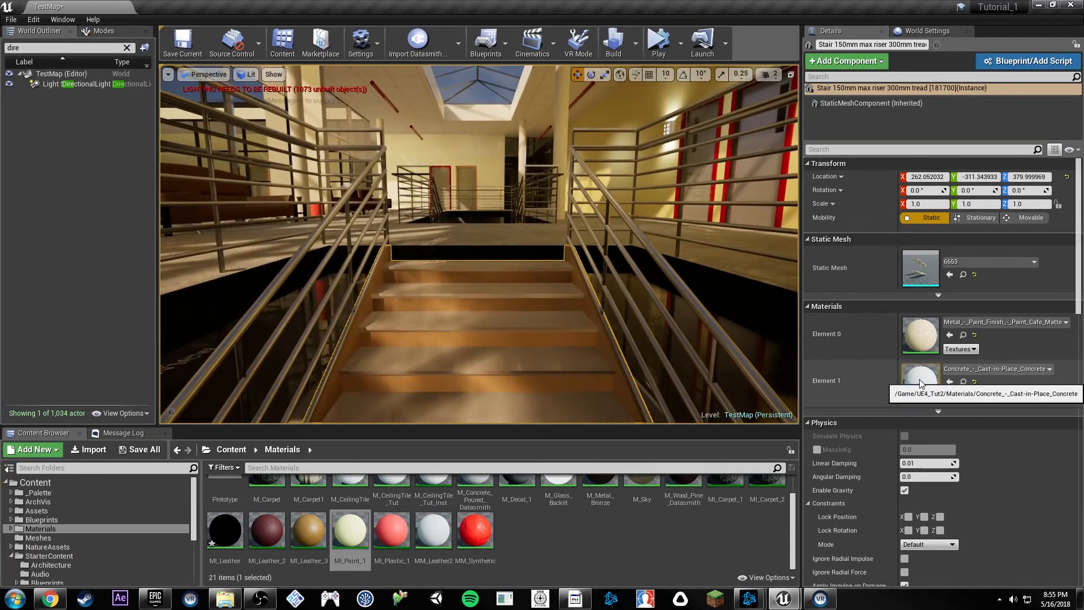
click(963, 382)
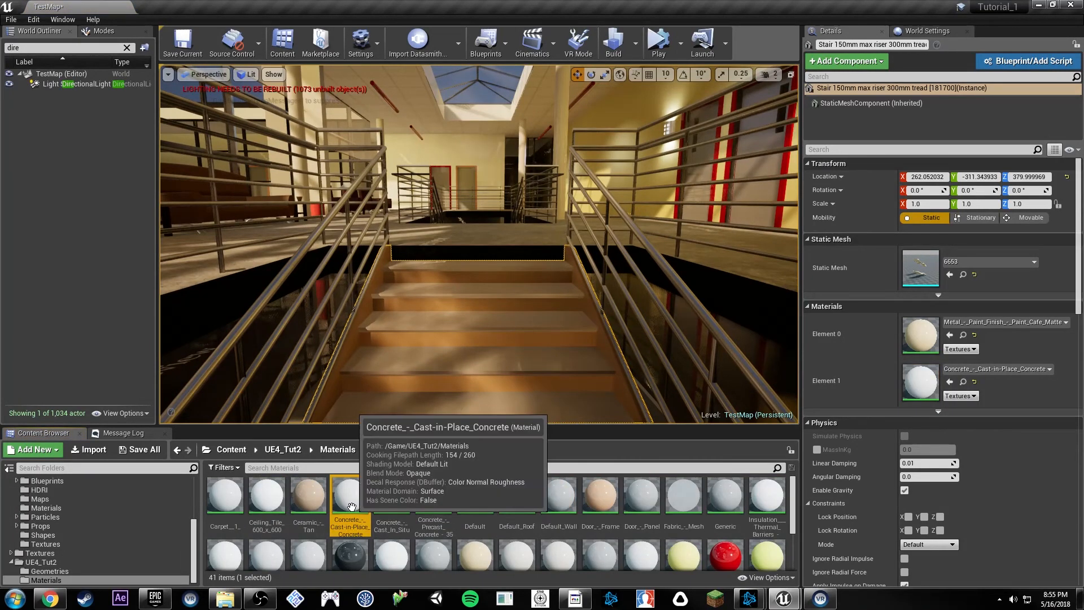
Delete Concrete_-_Cast-in-Place_Concrete, replacing its references with M_Concrete_Poured_Datasmith, and save all affected content.
key(Delete)
click(439, 465)
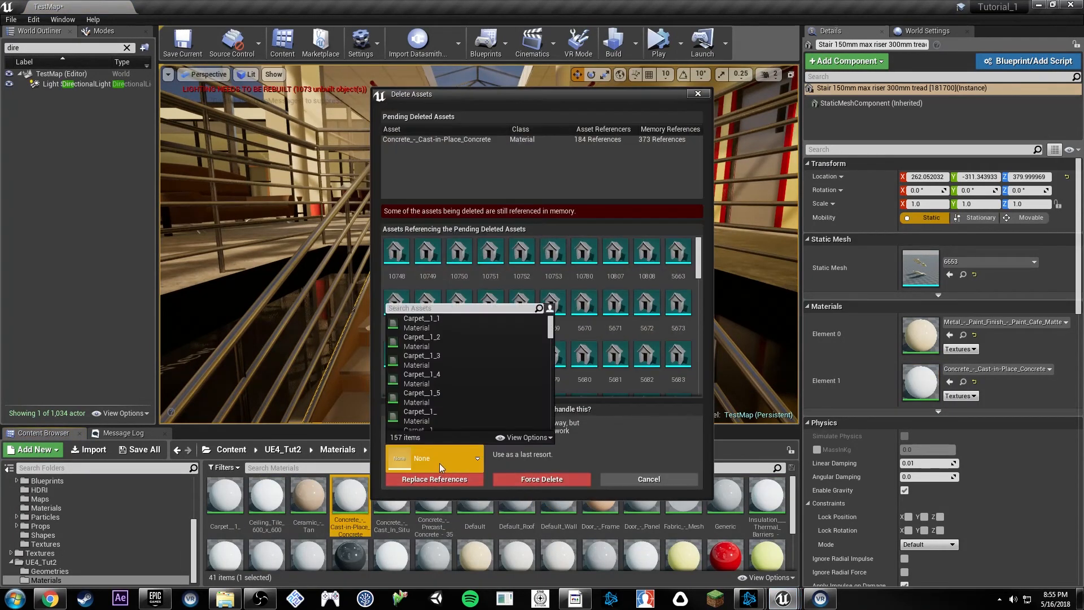
text(concret)
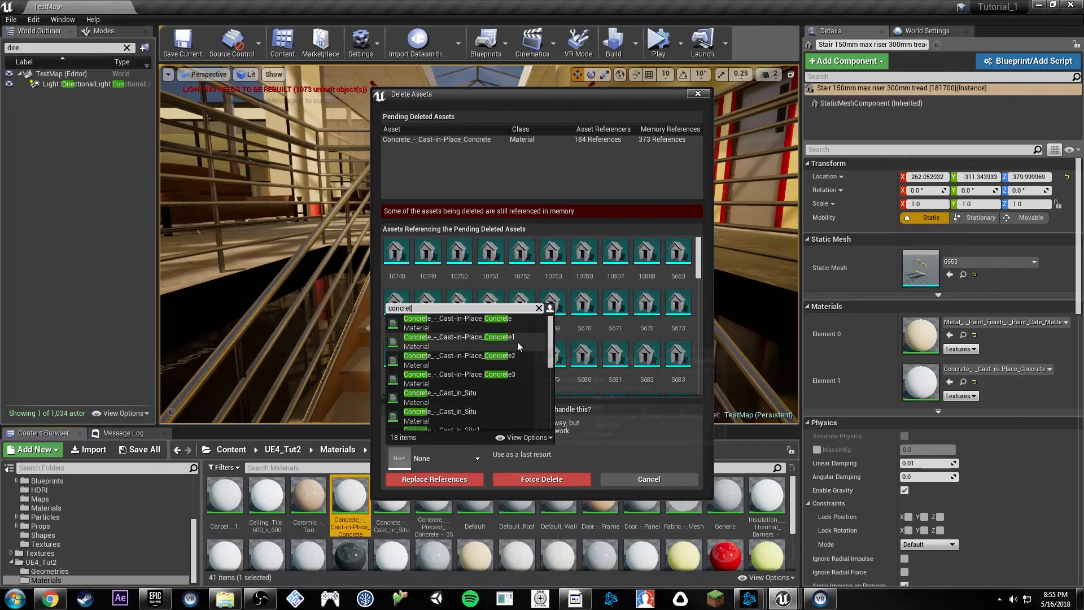
scroll(497, 356, down, 5)
click(477, 401)
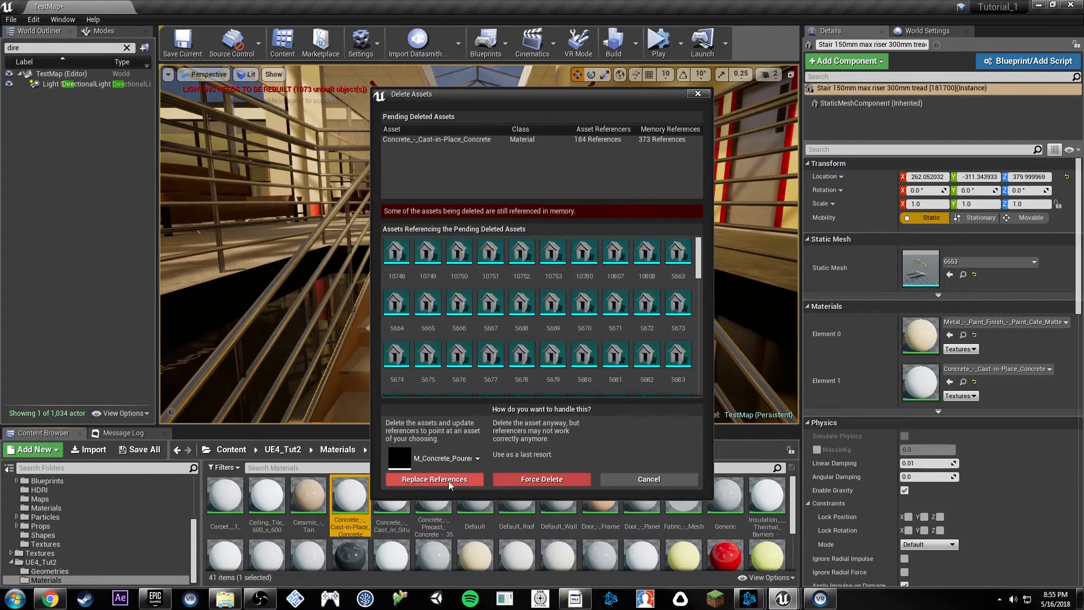
click(447, 480)
click(624, 340)
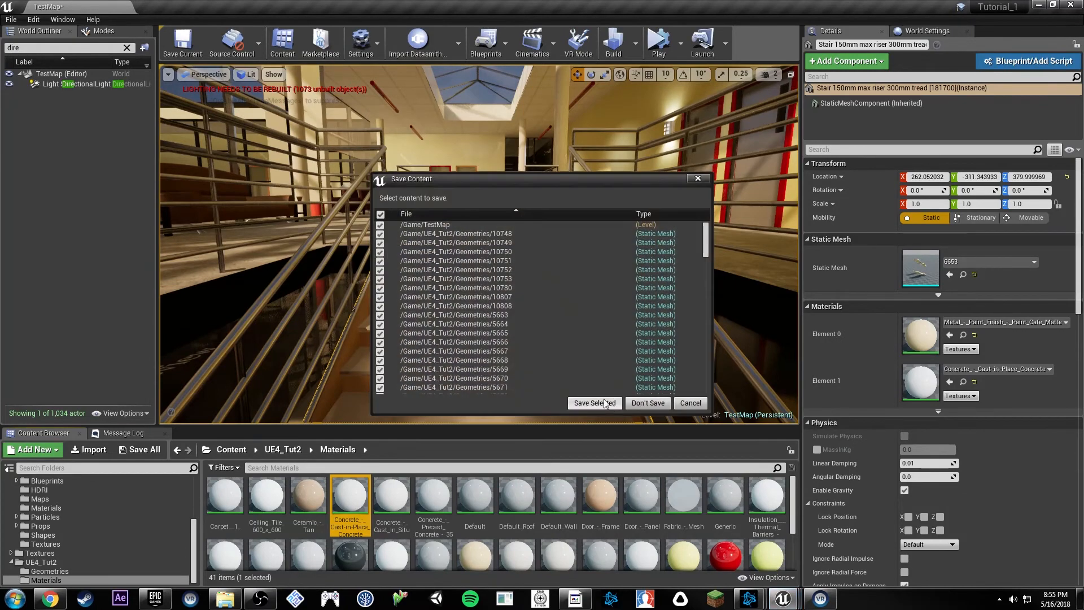
click(594, 402)
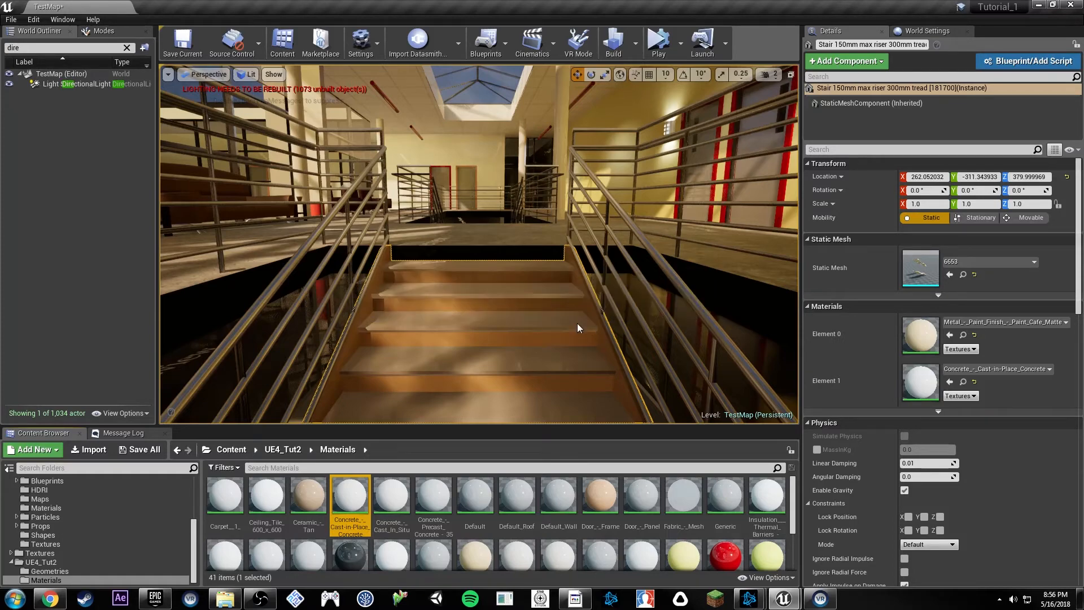
Show the walkway with its concrete columns, save all content, and clear the actor search filter in the World Outliner.
right_drag(517, 307, 700, 328)
key(s)
right_drag(452, 293, 531, 287)
key(w)
key(e)
click(10, 21)
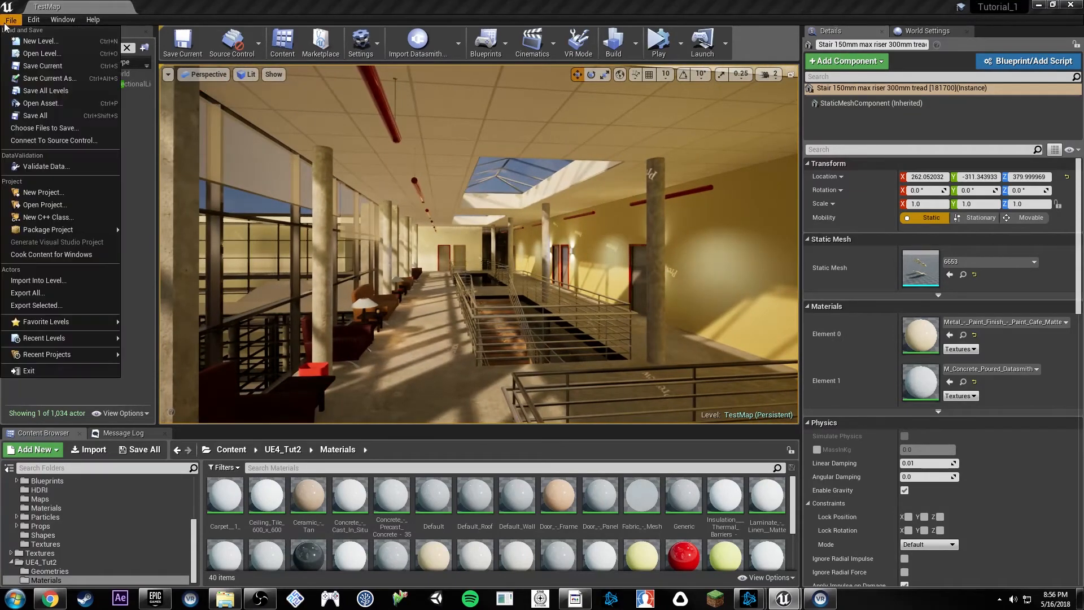
click(42, 118)
click(126, 49)
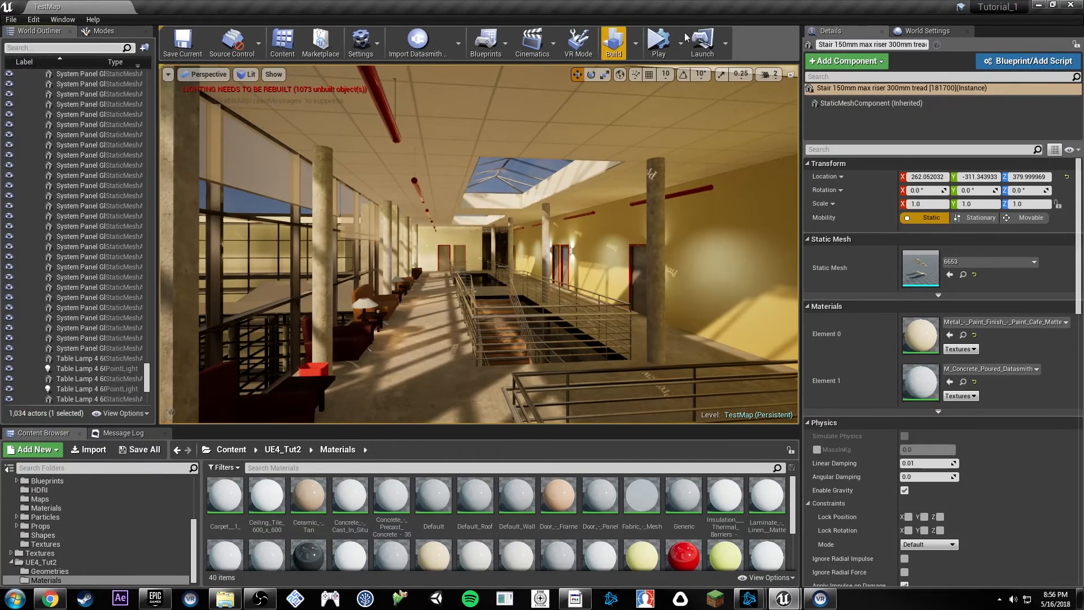
Review the Lightmass options in the World Settings.
click(918, 31)
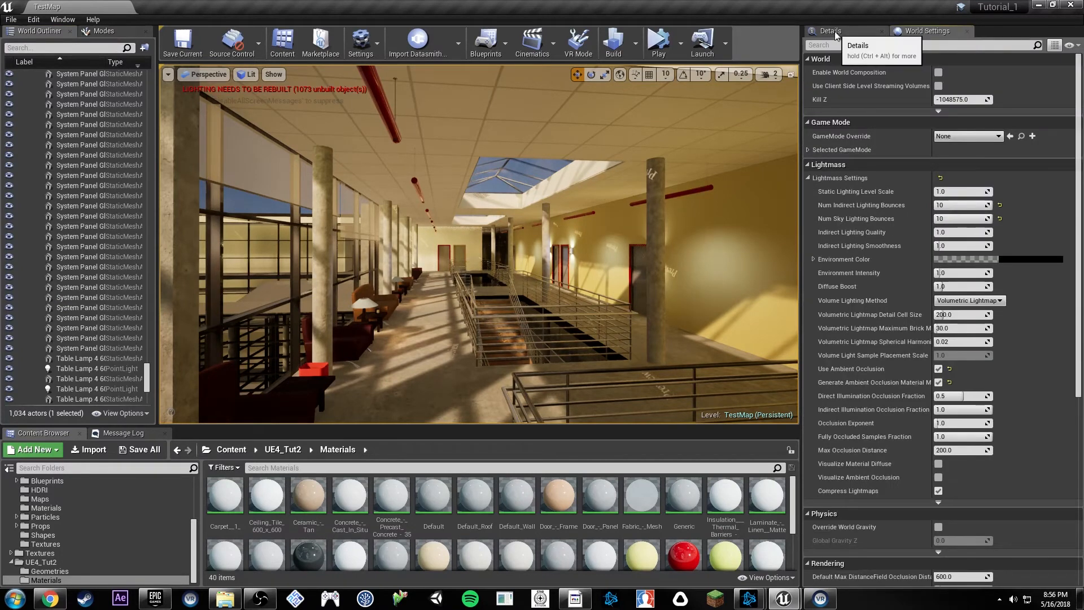
click(834, 32)
click(926, 31)
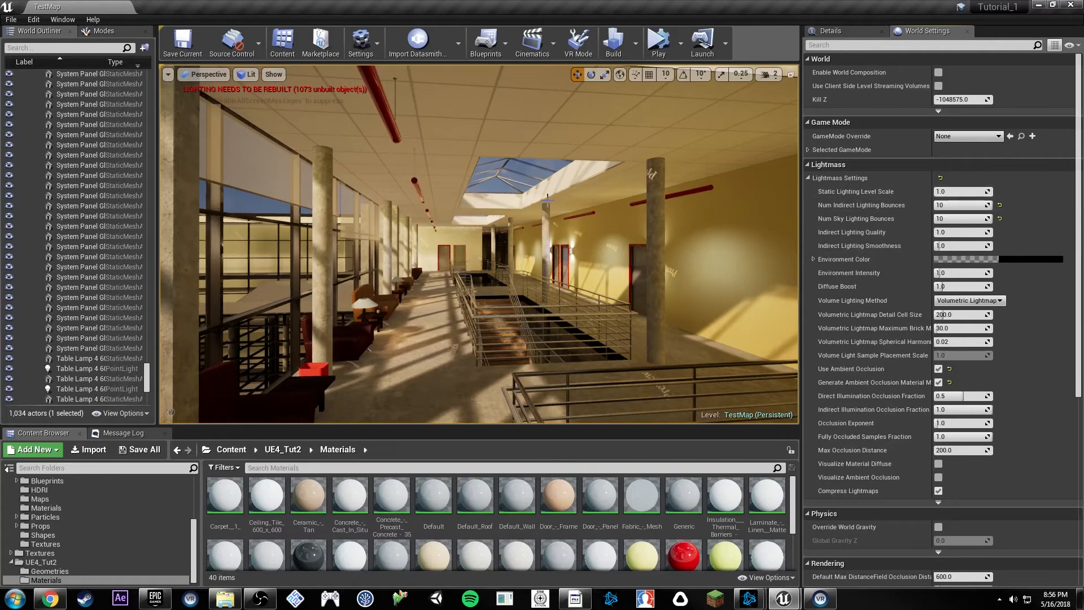
Frame the upper walkway and skylight and start the level build to rebuild its lighting.
right_drag(667, 220, 689, 220)
key(w)
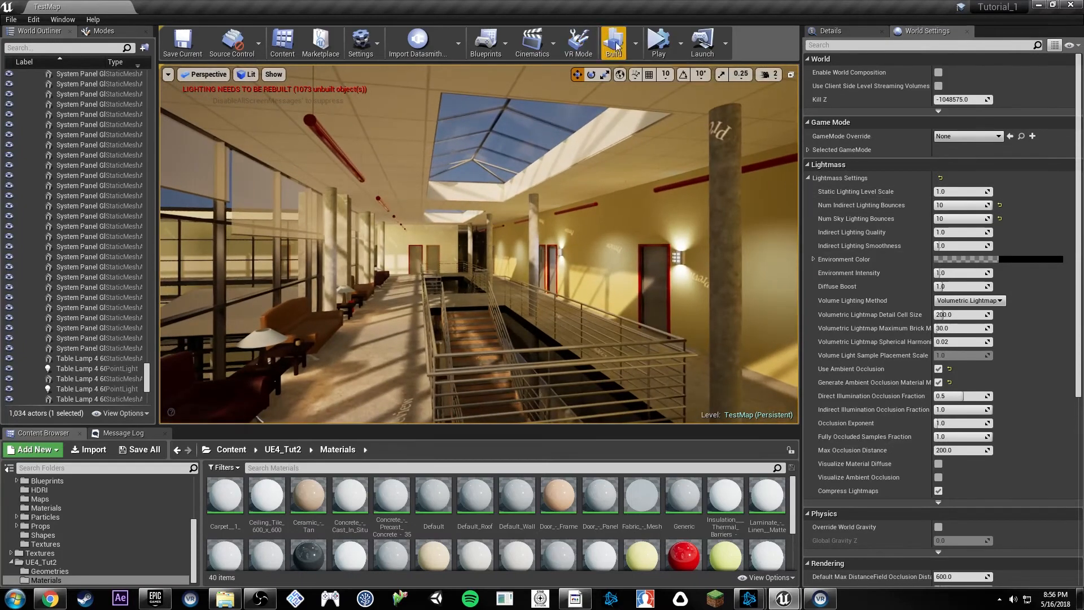
click(636, 43)
mouse_move(666, 88)
click(522, 10)
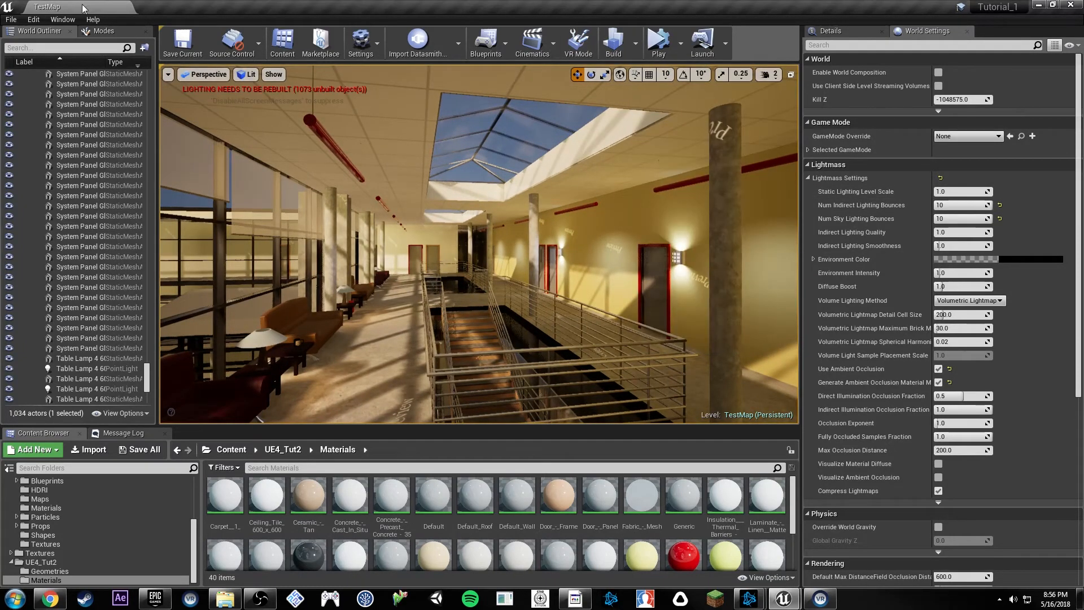
click(10, 23)
click(10, 23)
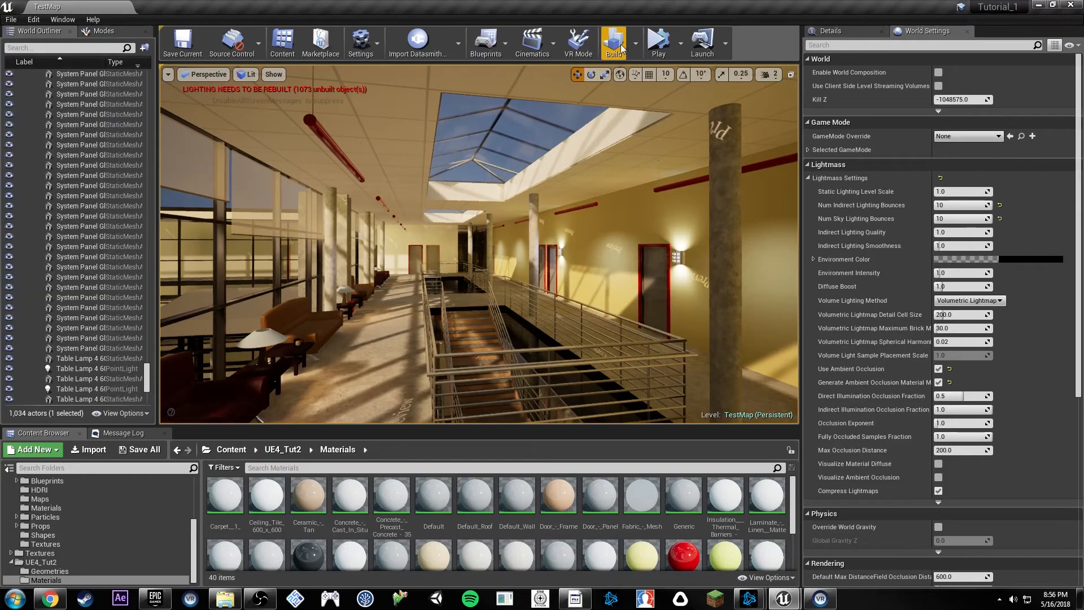
click(614, 43)
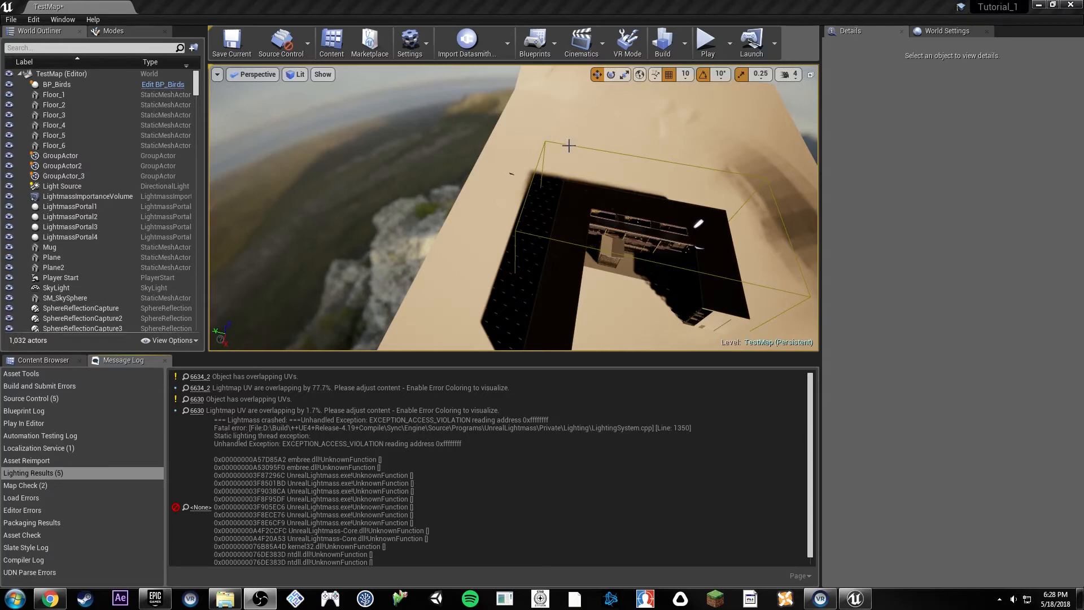
Enlarge the viewport over the Message Log and show the upper walkway's interior in game view.
right_drag(573, 254, 598, 250)
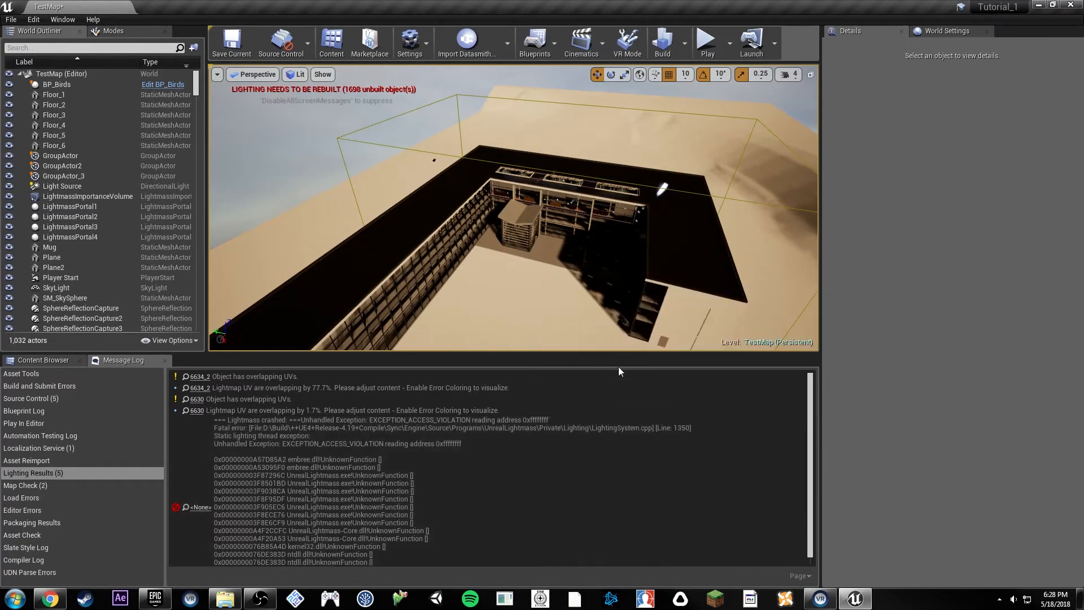
drag(615, 352, 611, 396)
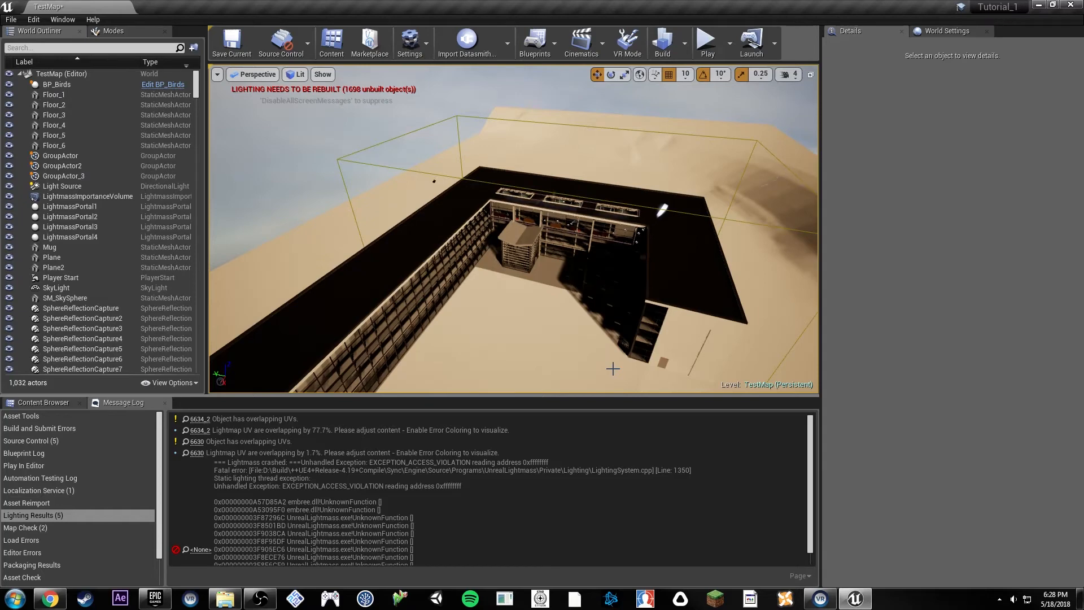
right_drag(513, 306, 502, 279)
key(w)
key(w)
key(w)
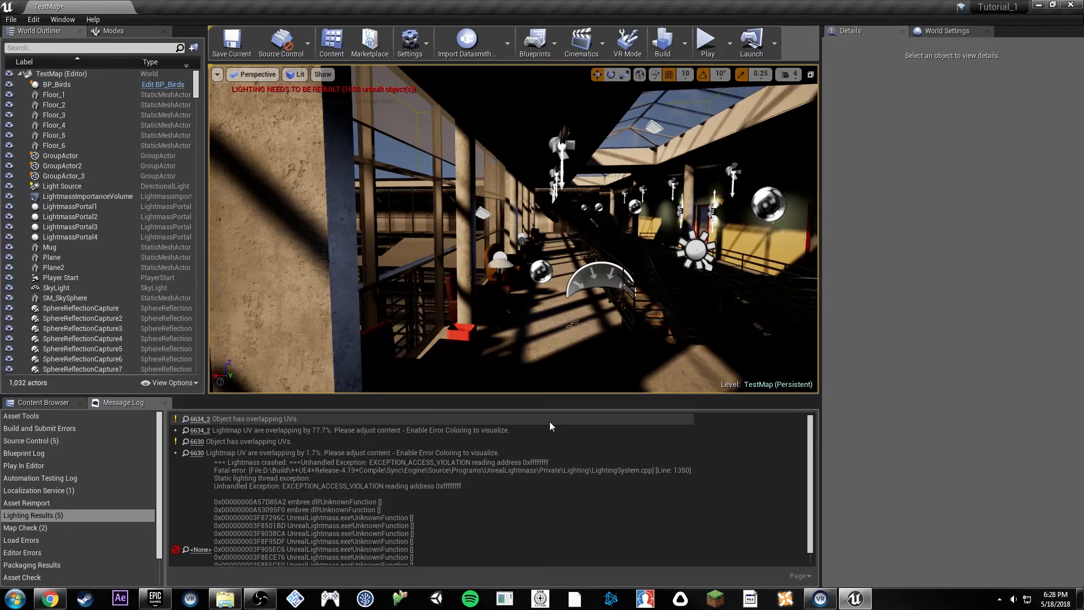
right_drag(532, 240, 608, 236)
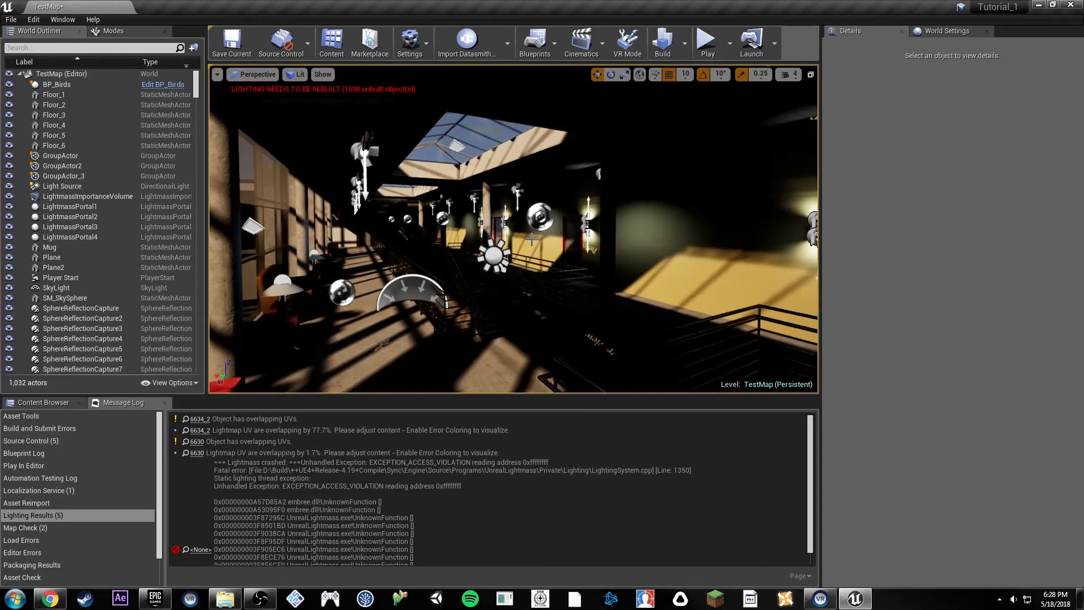
key(g)
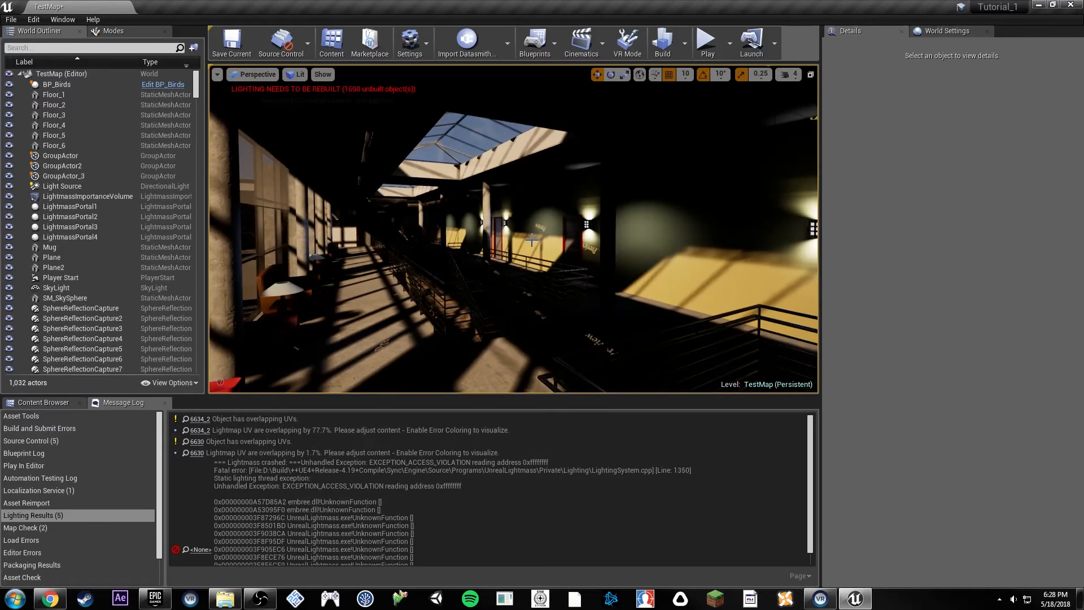
Enlarge the viewport further and examine the shadows and wall lighting along the upper walkway.
mouse_move(558, 253)
right_down()
mouse_move(515, 250)
mouse_move(599, 253)
mouse_move(560, 260)
right_up()
right_drag(557, 220, 576, 218)
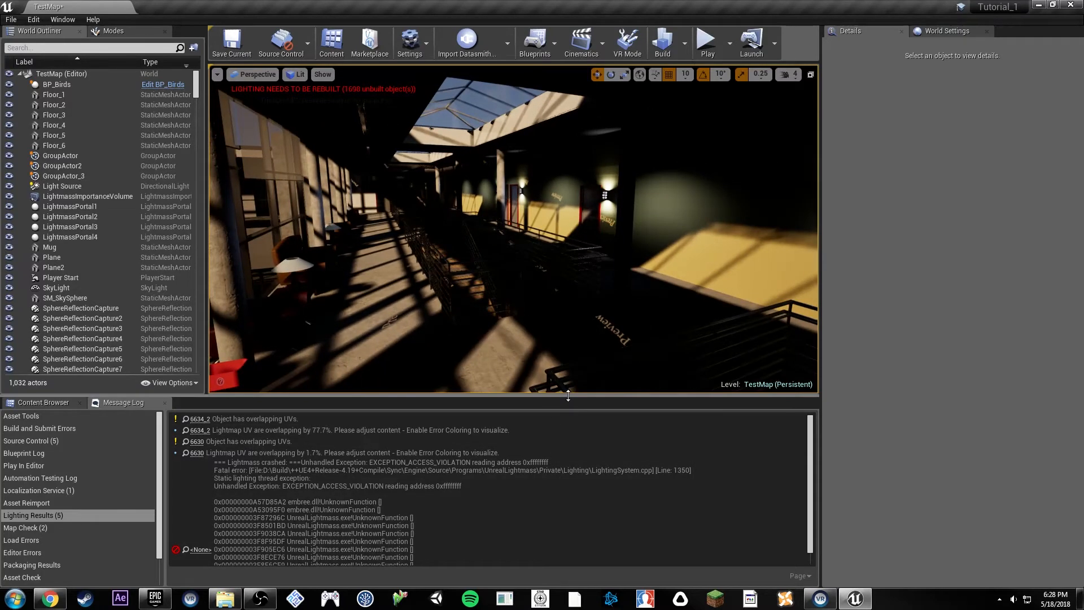
drag(568, 404, 576, 460)
right_drag(570, 429, 607, 418)
key(w)
right_drag(596, 254, 597, 281)
key(w)
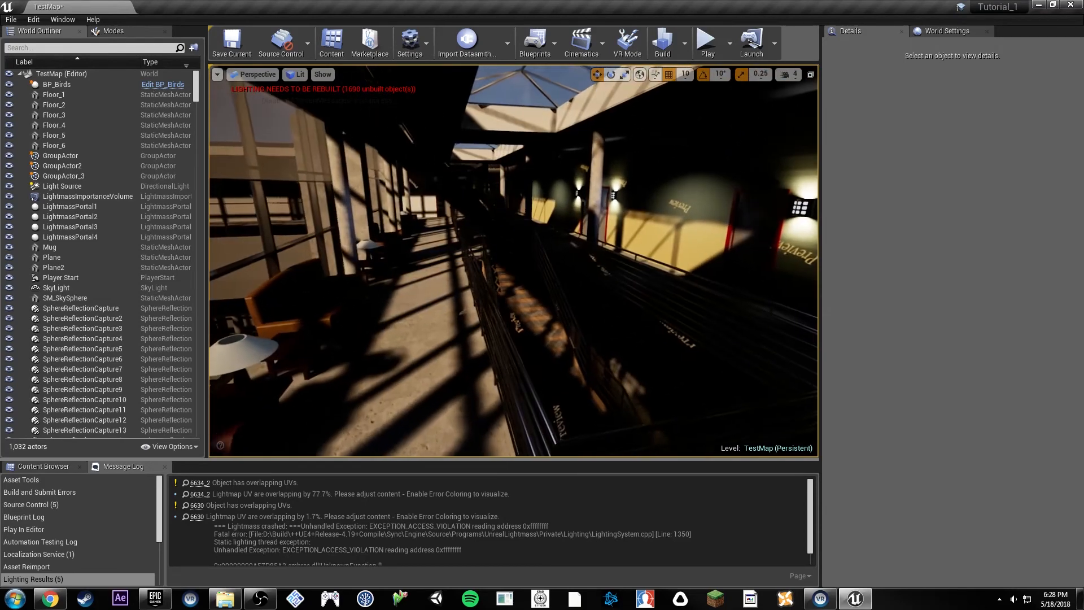
Focus on the stairwell's pipe guardrail and examine it along with the seating by the windows.
click(513, 344)
key(f)
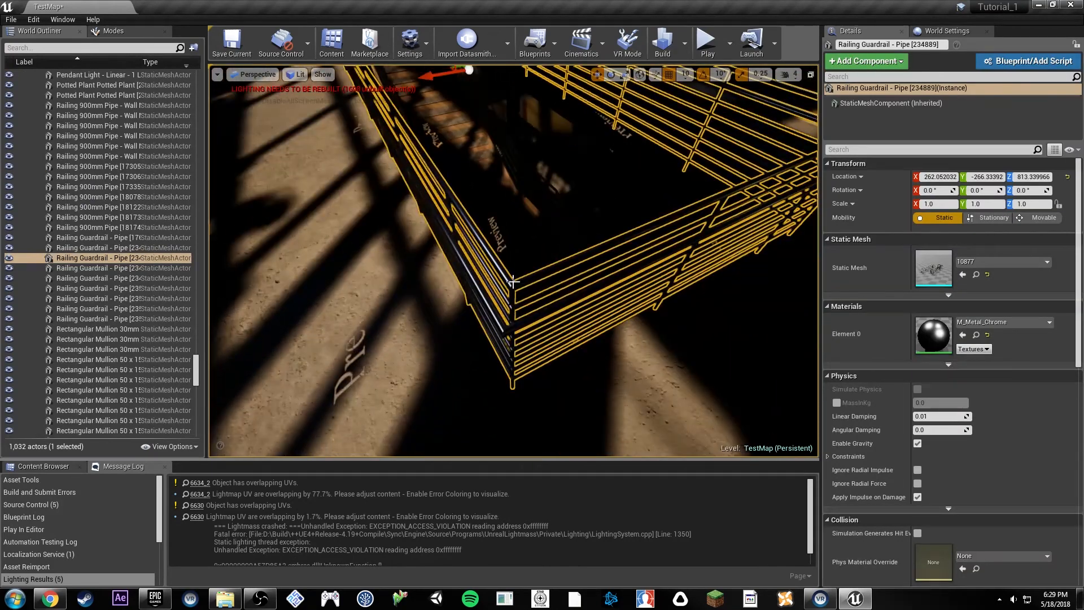
key(s)
right_drag(521, 309, 360, 264)
key(w)
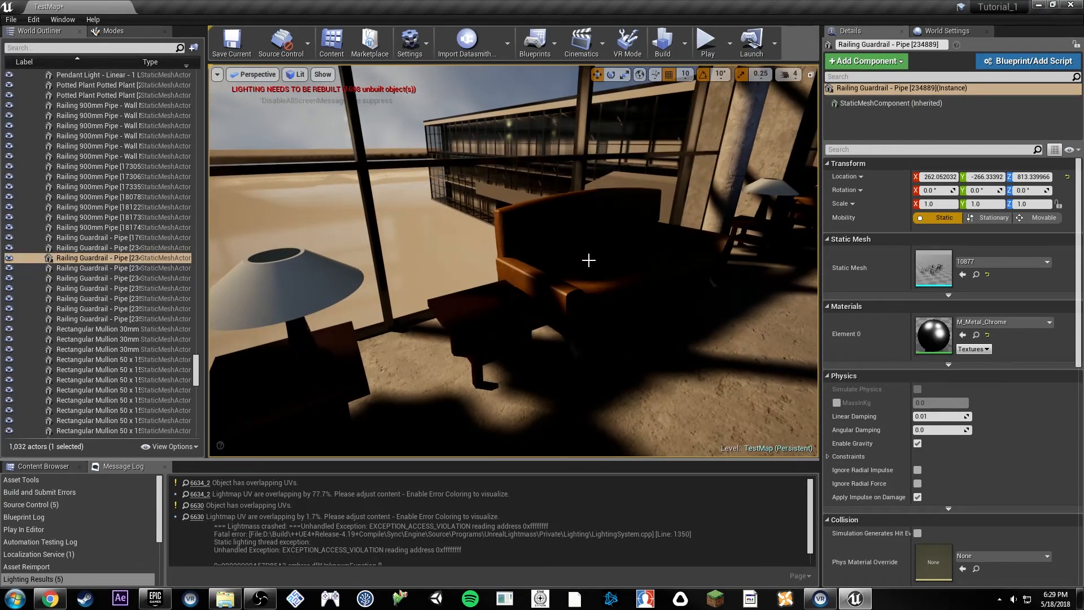
Compare the walkway in unlit and lit modes, select a red-framed door, and examine the skylight.
right_drag(580, 263, 770, 263)
key(w)
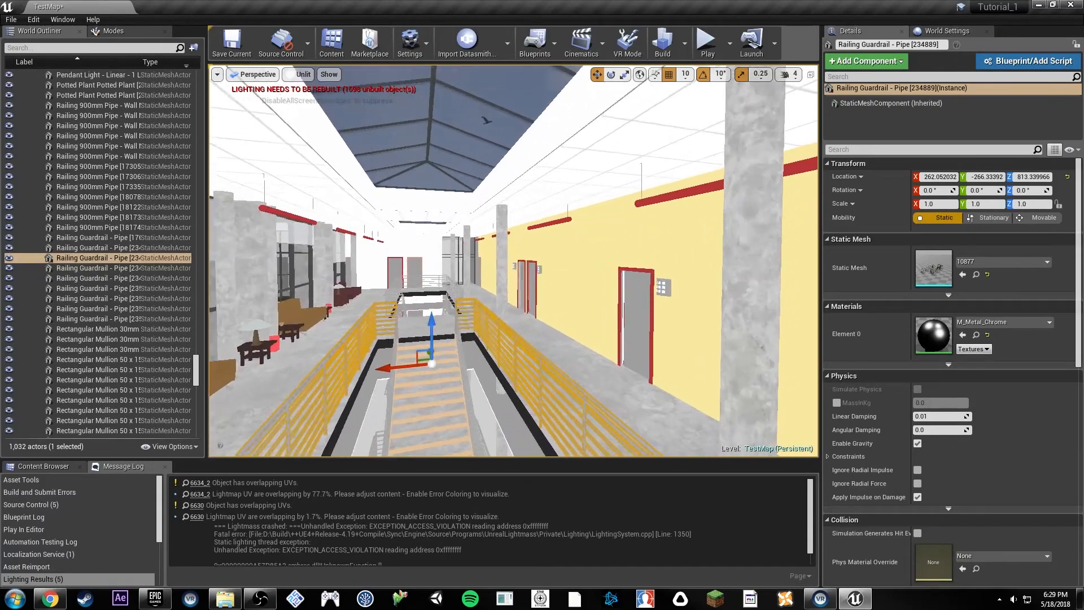
click(624, 254)
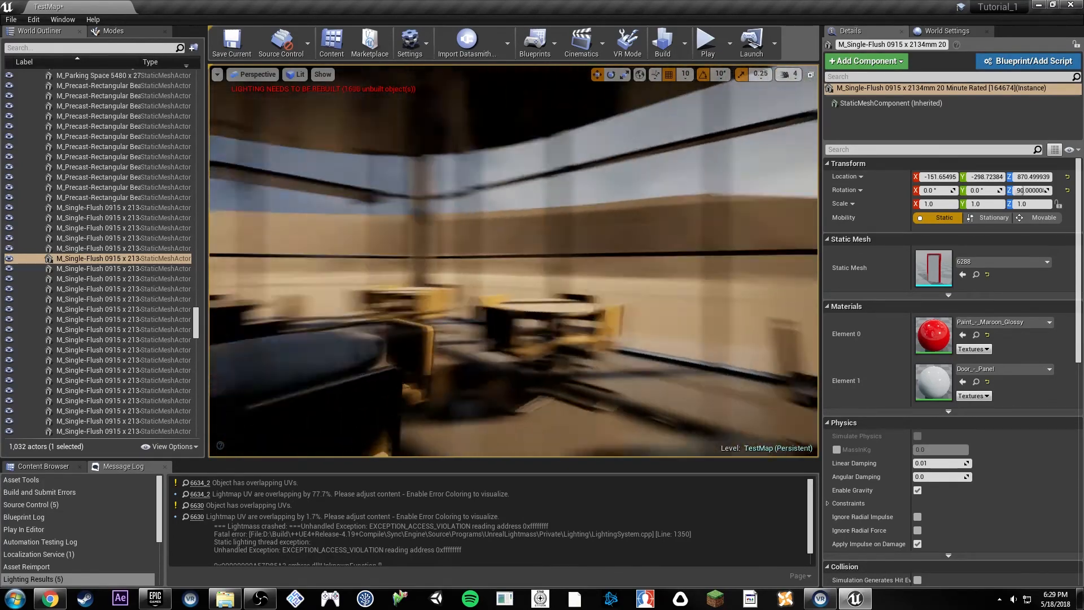
right_drag(559, 266, 560, 209)
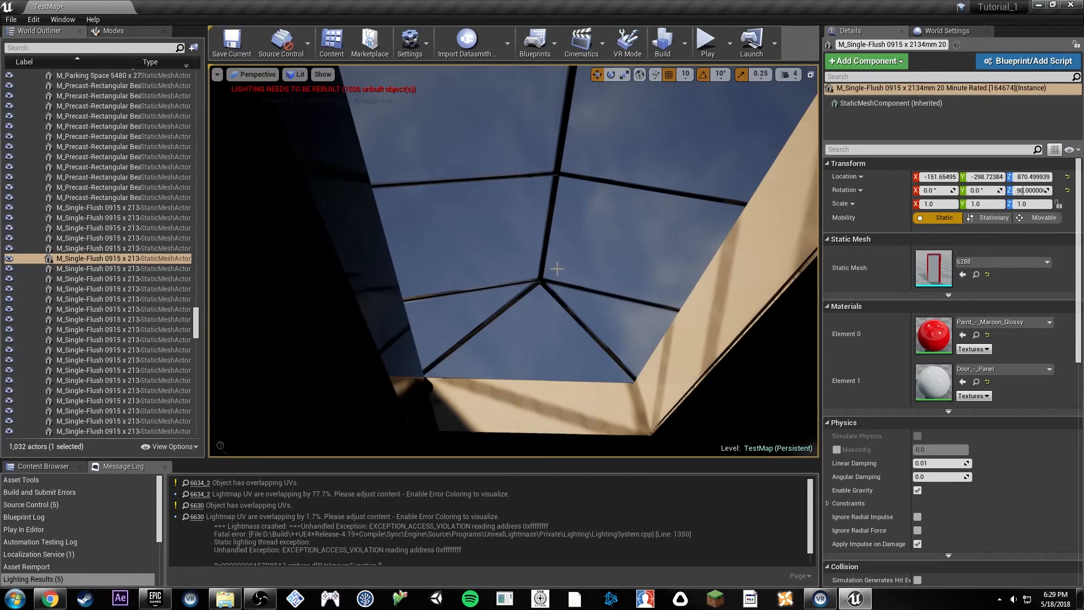
View the length of the walkway, minimize the TestMap editor, and switch to the RealisticRendering project.
right_drag(557, 249, 762, 208)
key(w)
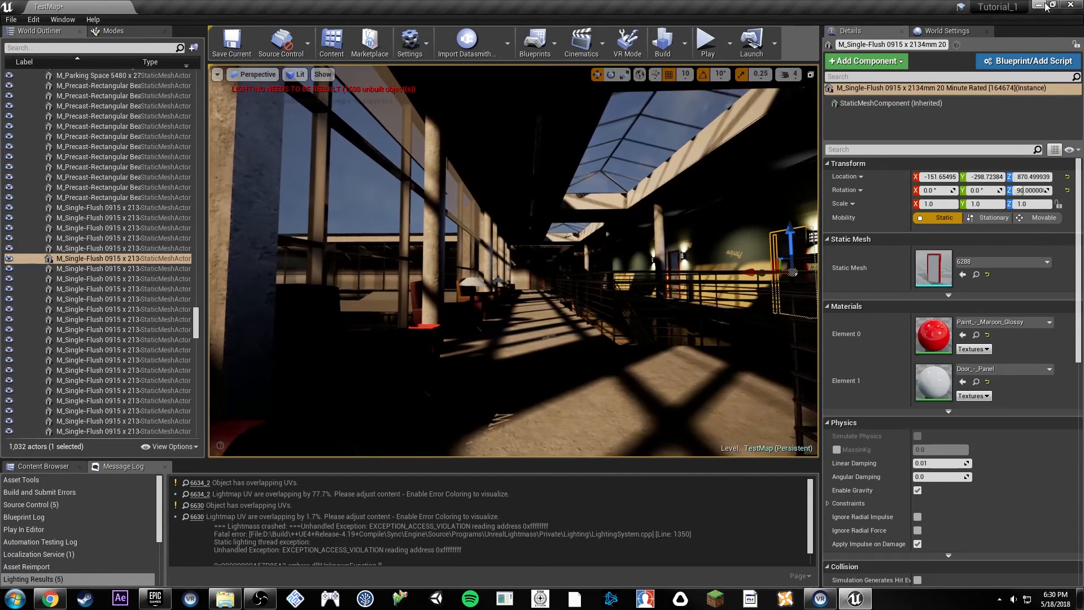
click(1040, 5)
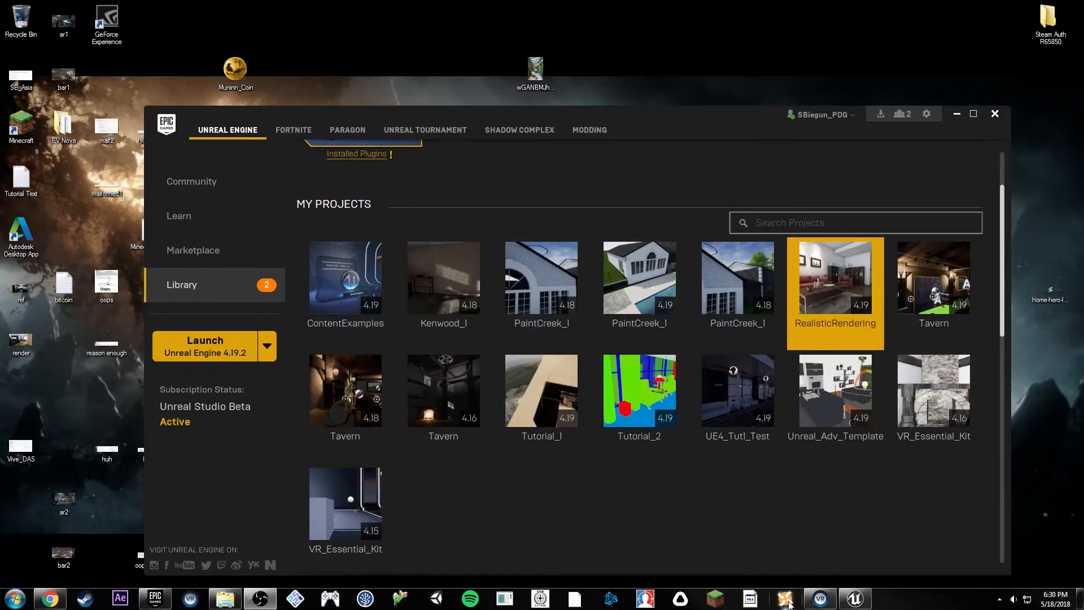
drag(666, 111, 649, 127)
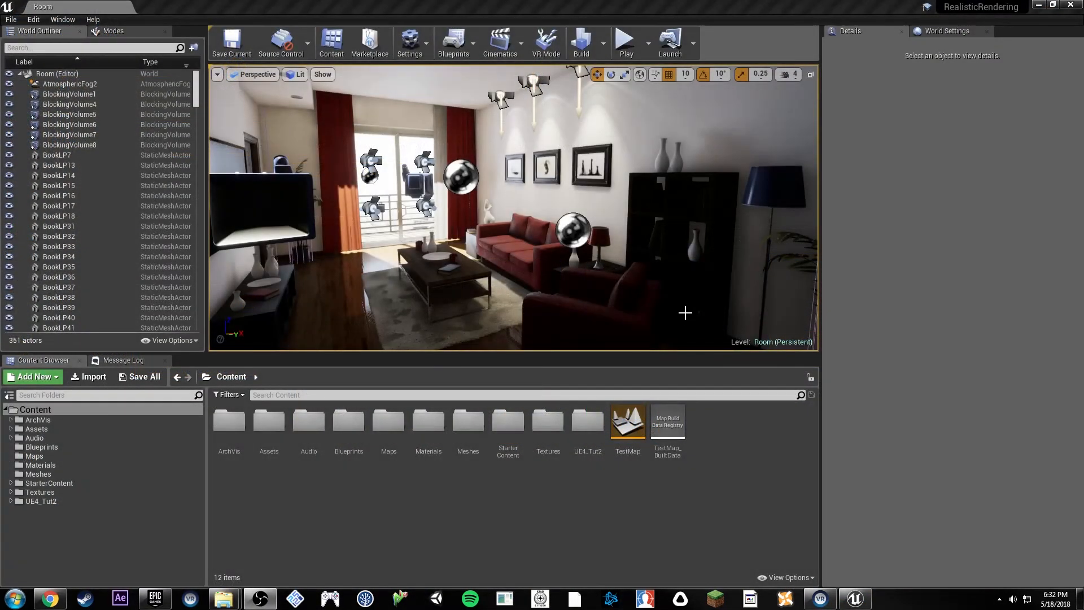
Enlarge the Room level's viewport by shrinking the Content Browser, Details and World Outliner areas.
right_drag(517, 215, 494, 224)
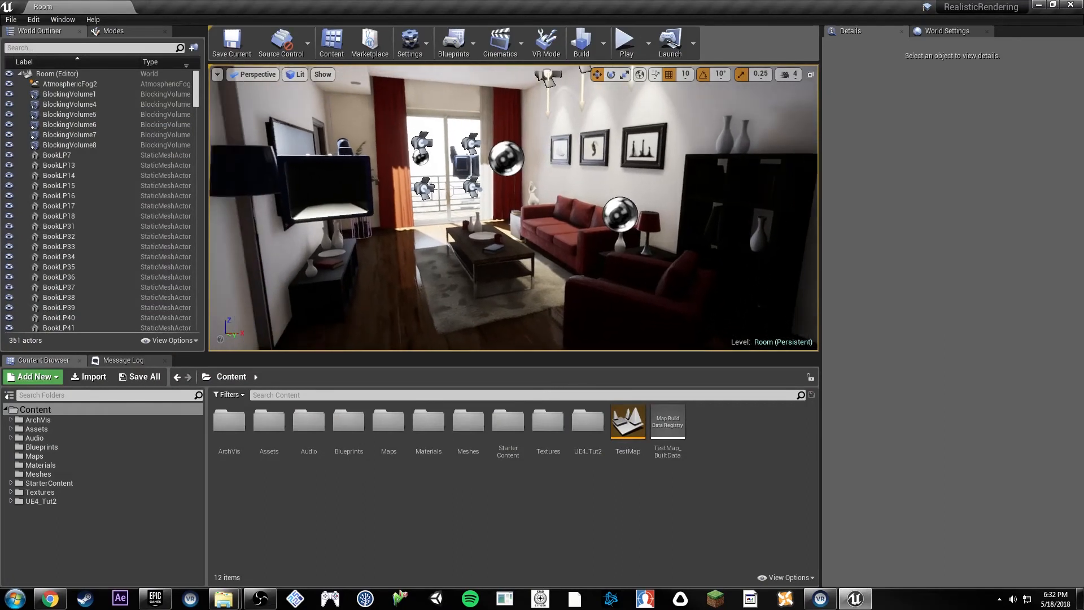
drag(510, 355, 509, 455)
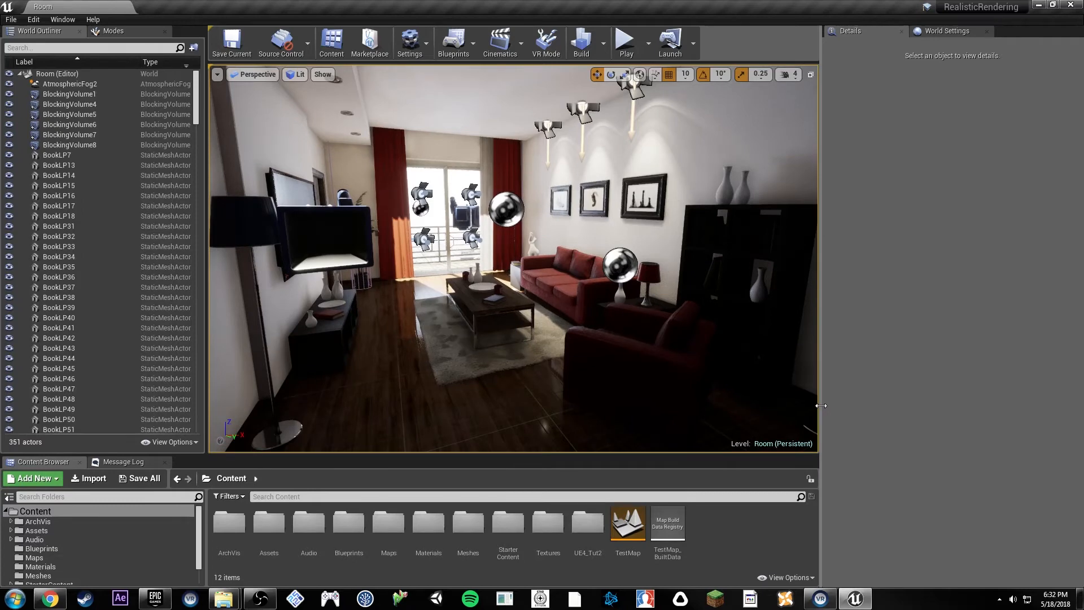
drag(823, 409, 854, 396)
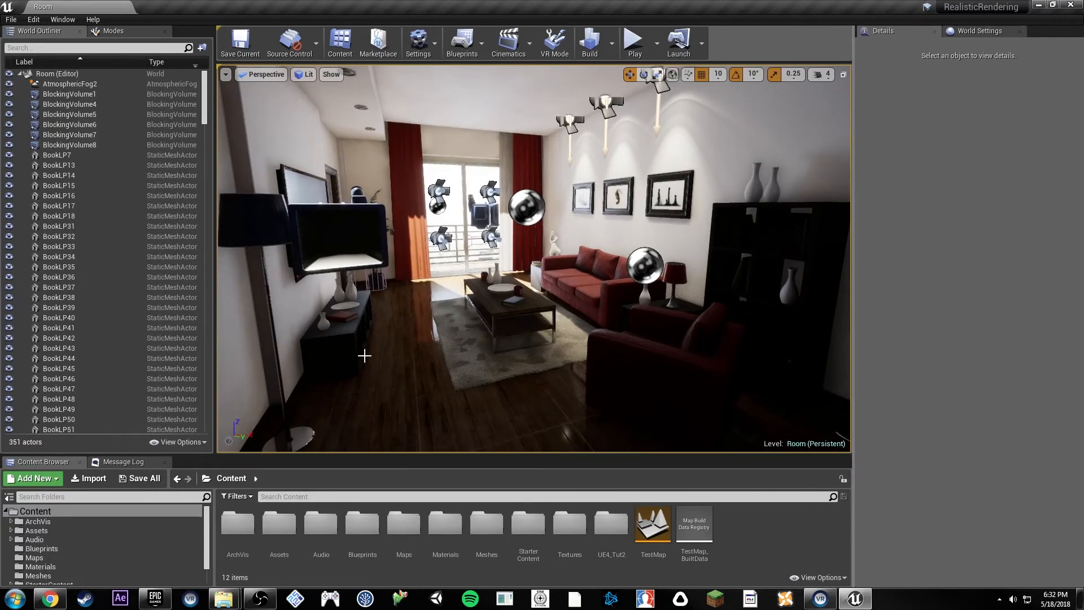
drag(213, 354, 191, 354)
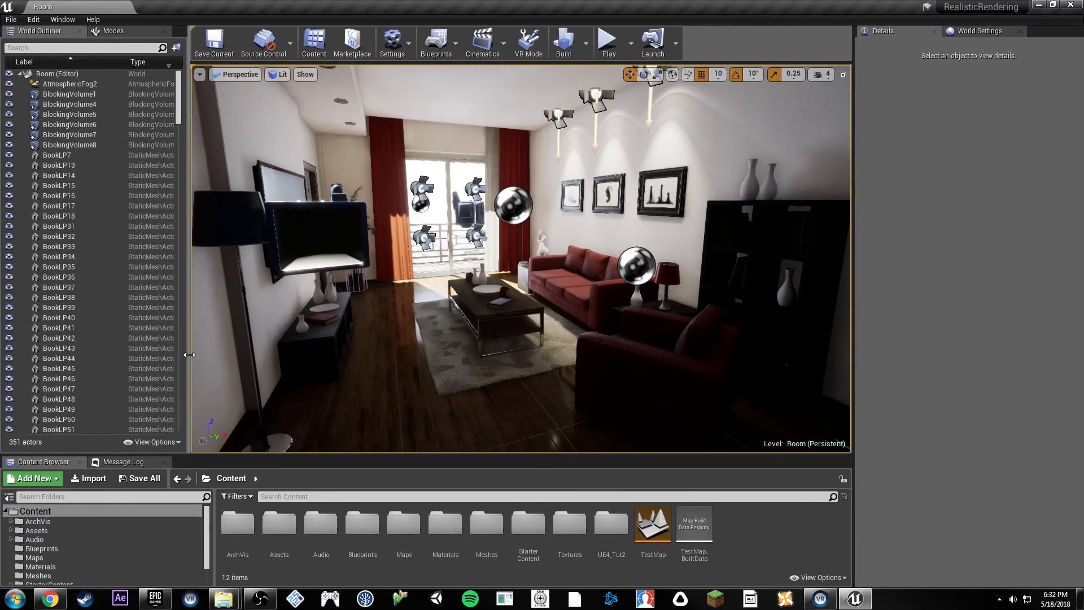
Examine the living room's baked lighting and the wooden floor reflections from around the TV stand and coffee table.
drag(322, 336, 361, 316)
drag(606, 325, 627, 413)
key(s)
key(q)
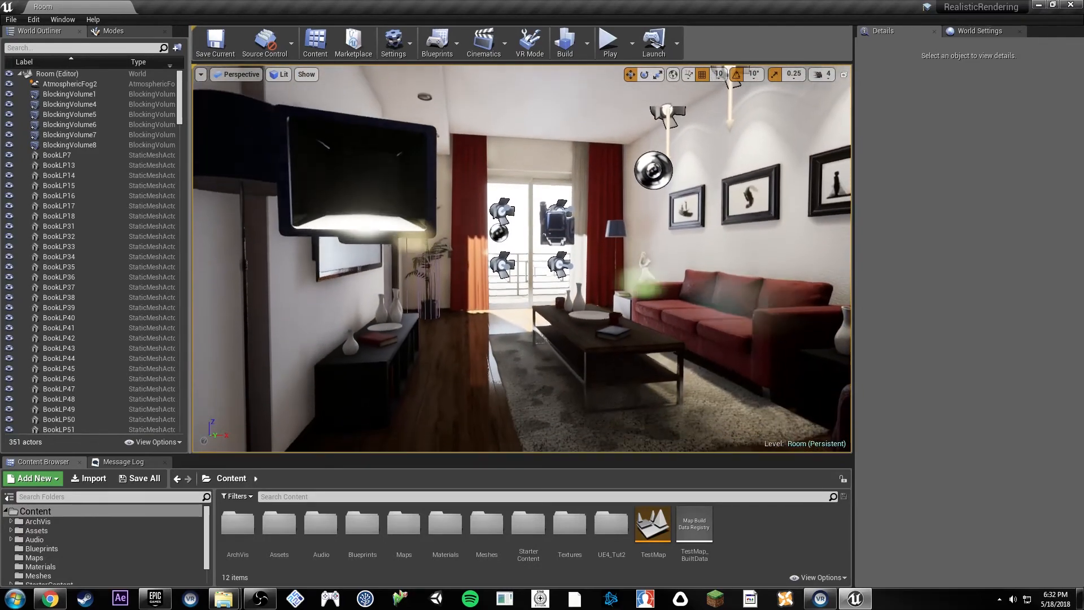
key(w)
key(s)
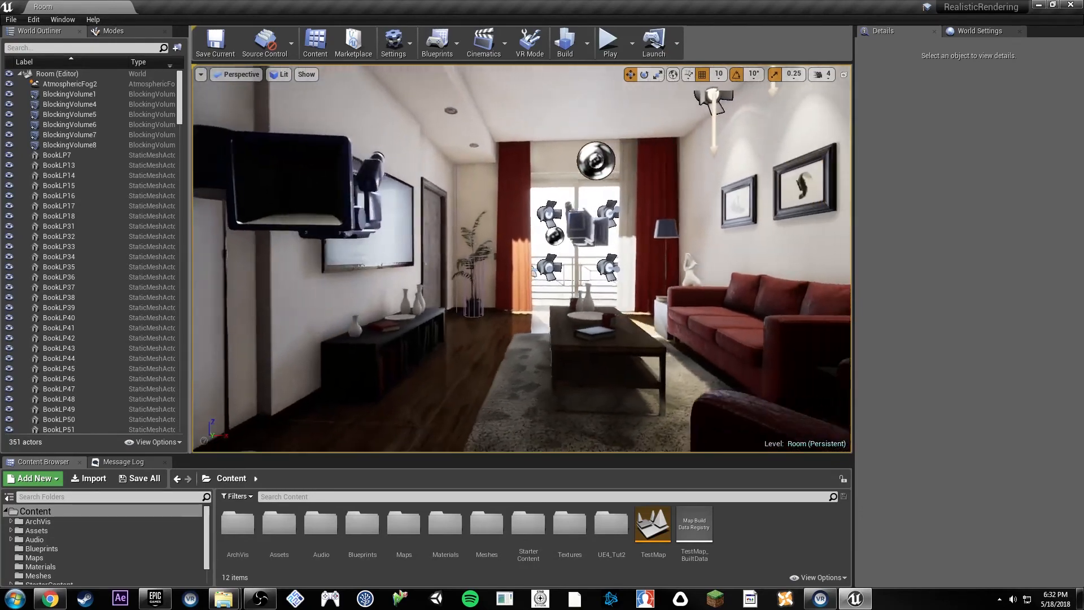
key(d)
key(w)
key(a)
key(s)
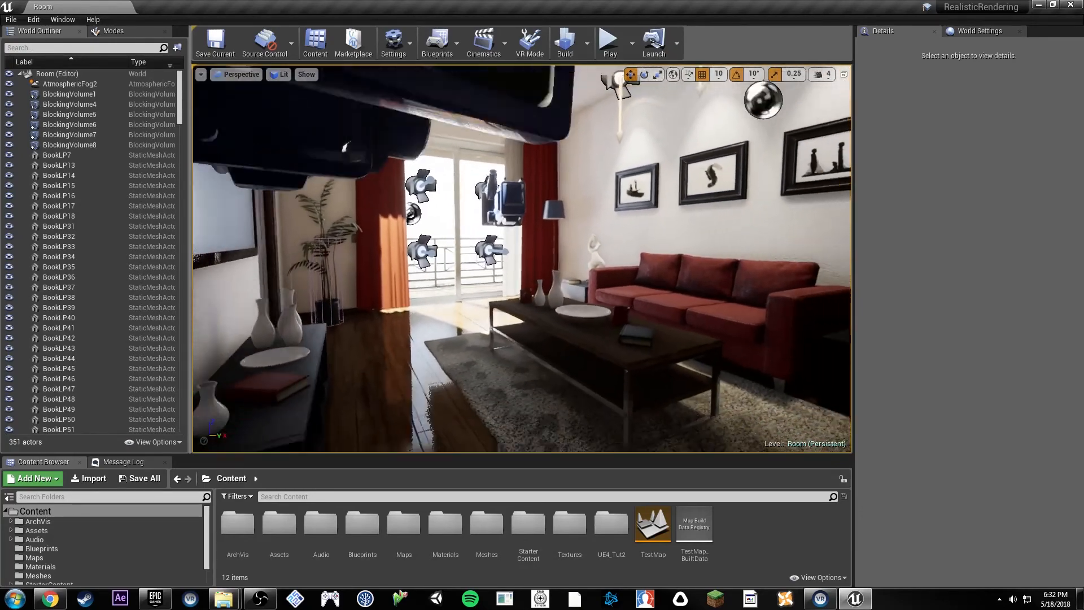
key(w)
key(w)
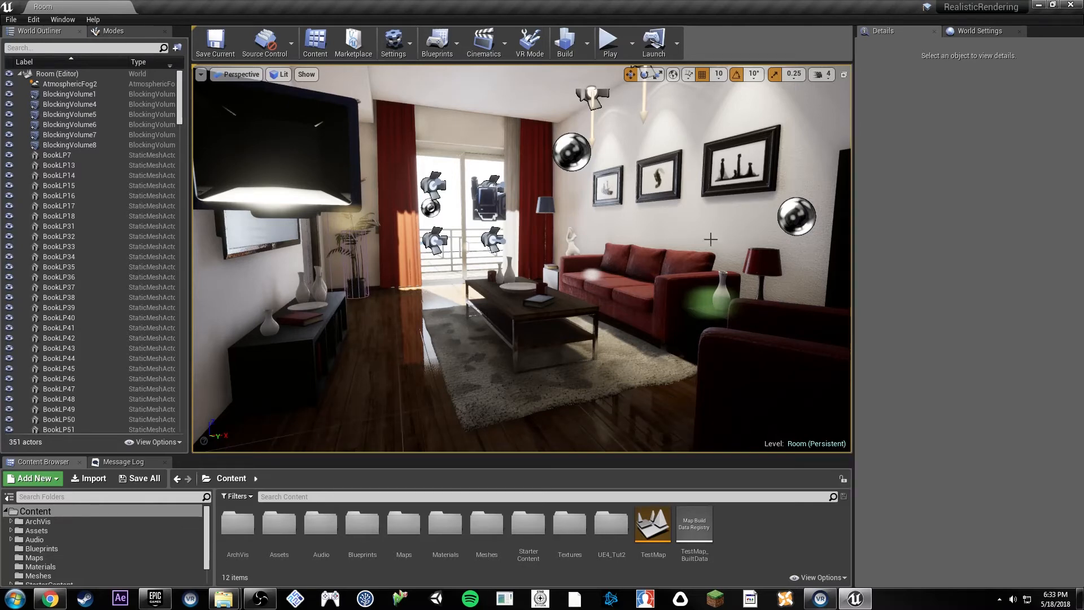
Examine the whole living room from farther back, including the red sofa, picture wall and balcony doors.
key(s)
mouse_move(711, 239)
right_down()
mouse_move(672, 225)
mouse_move(698, 224)
right_up()
key(w)
key(s)
key(w)
key(s)
key(d)
key(w)
key(w)
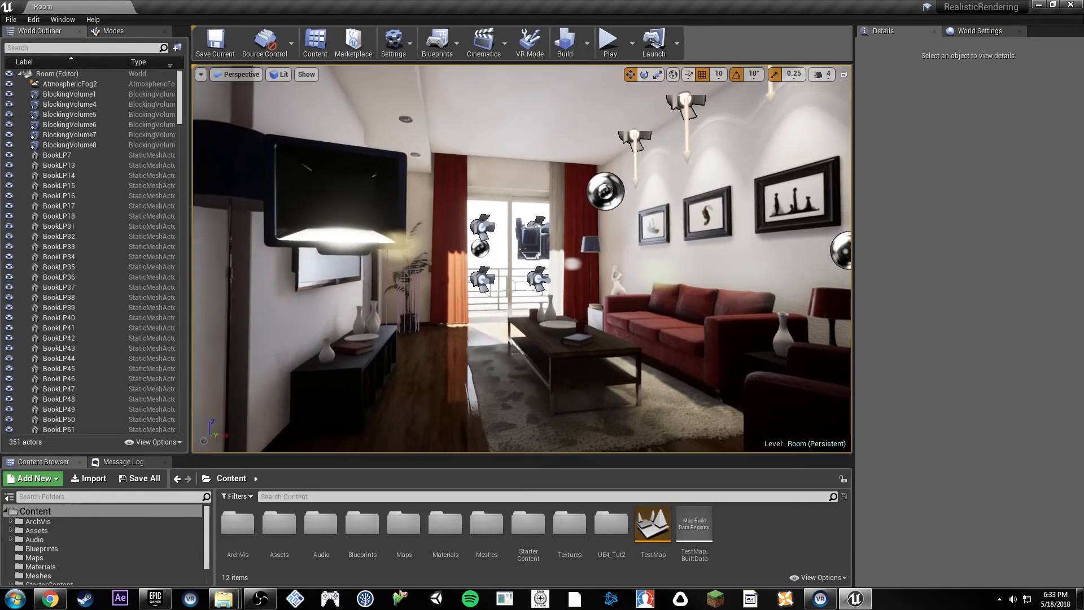
key(w)
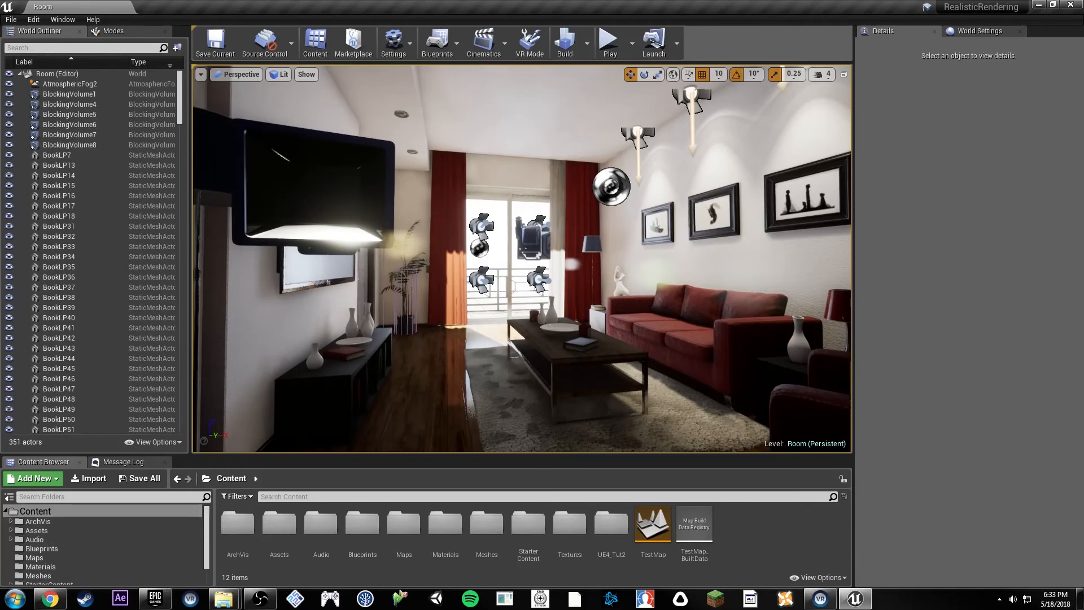
mouse_move(514, 249)
right_down()
mouse_move(474, 250)
mouse_move(513, 249)
right_up()
key(s)
key(a)
scroll(646, 288, down, 5)
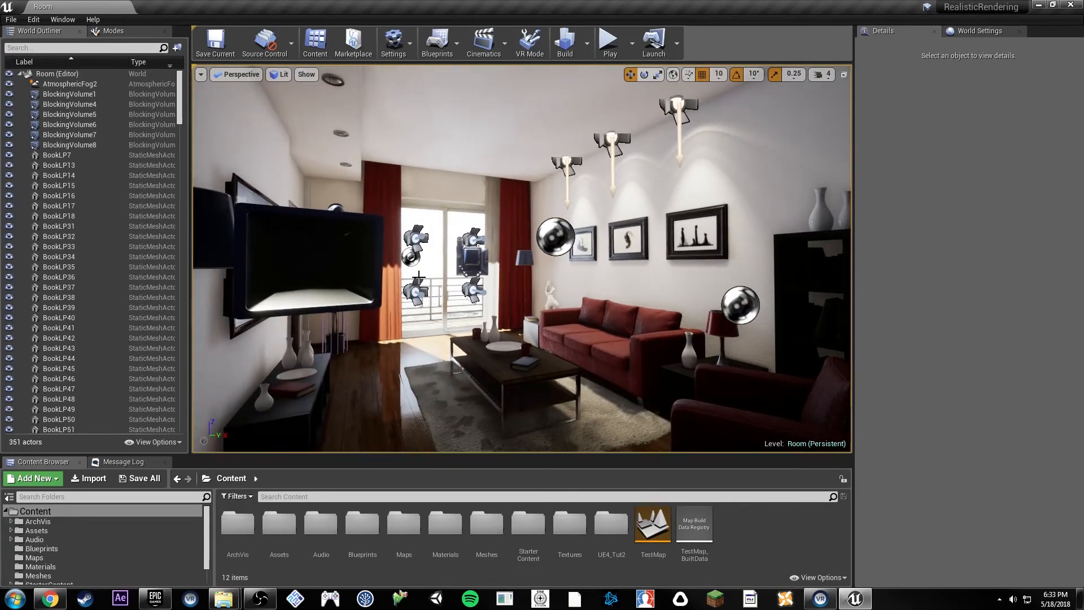
Hide CameraActor near the TV and CameraActor1 in front of the balcony doors.
click(340, 257)
key(h)
click(484, 261)
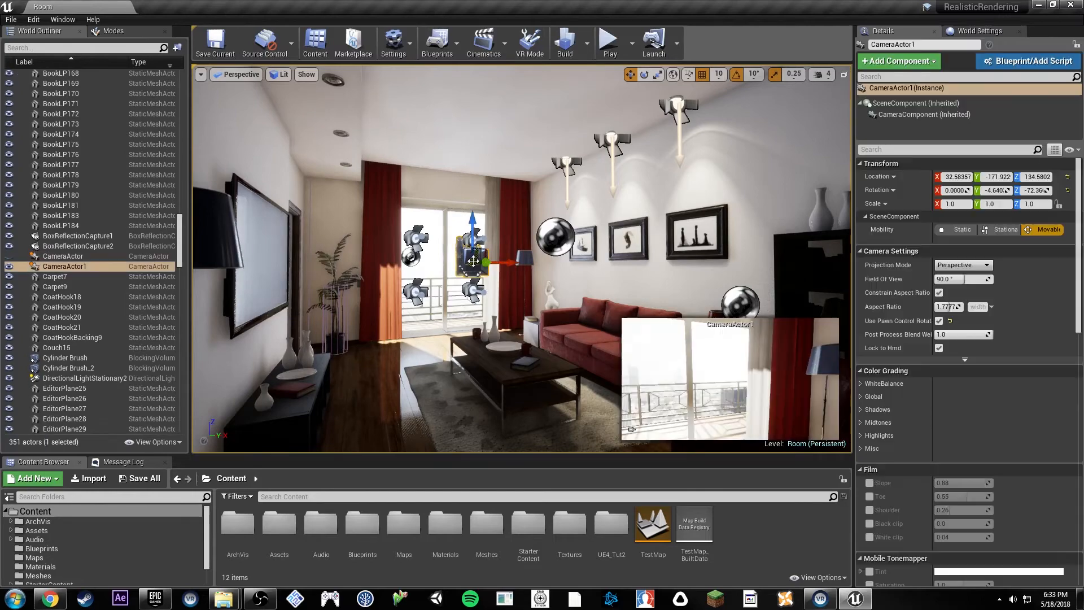
key(h)
Examine the spotlights placed around the balcony doors and the sunlight on the red curtains.
key(w)
right_drag(587, 243, 567, 225)
key(s)
key(w)
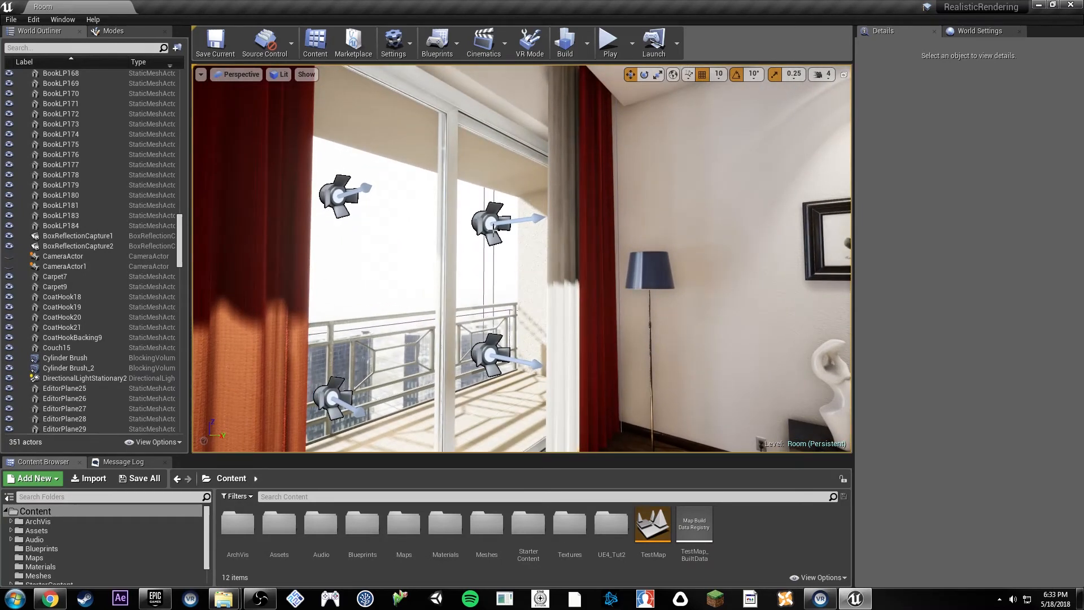
Select the ceiling spotlight SpotLightStationary1 above the pictures and inspect its light cone on the wall.
right_drag(531, 268, 608, 213)
key(w)
key(w)
click(578, 221)
mouse_move(430, 302)
right_down()
mouse_move(431, 315)
mouse_move(430, 302)
right_up()
key(w)
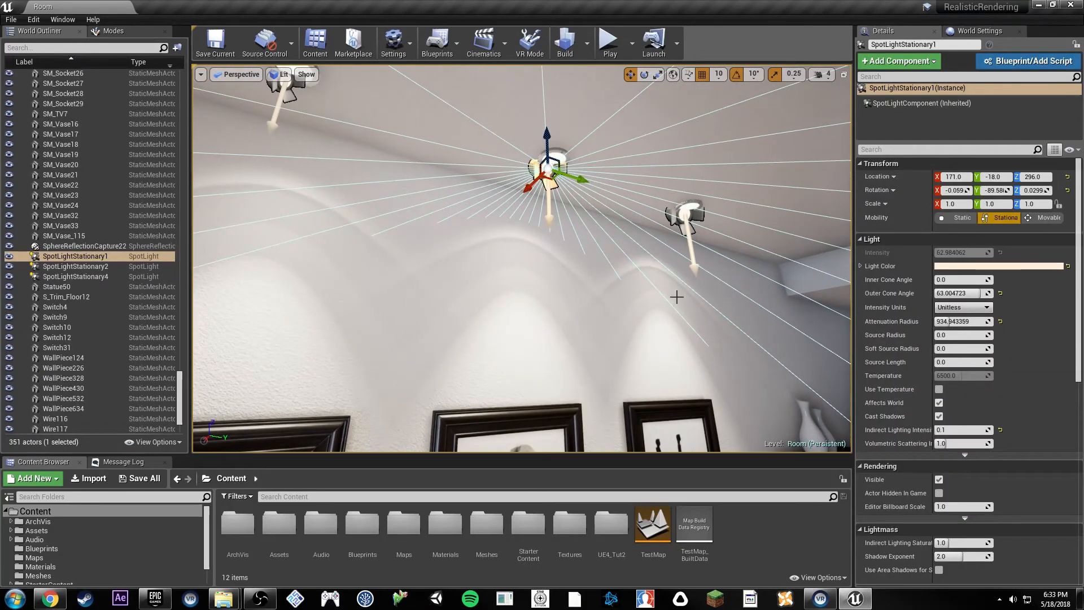
Review SpotLightStationary1's light profile settings, and open and close its Complex_IES texture.
scroll(903, 309, down, 6)
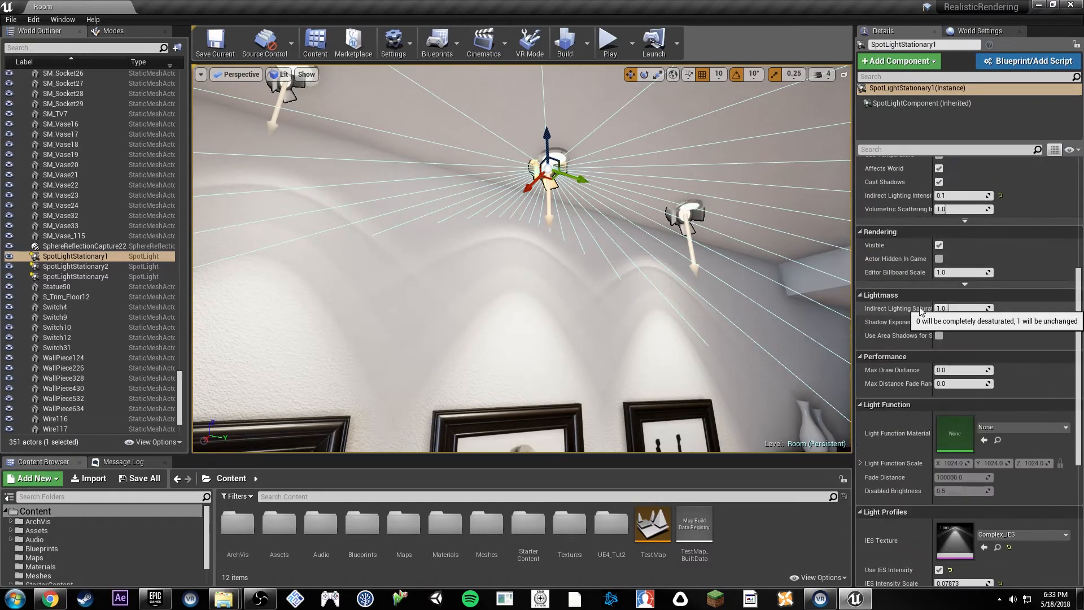
scroll(919, 310, down, 2)
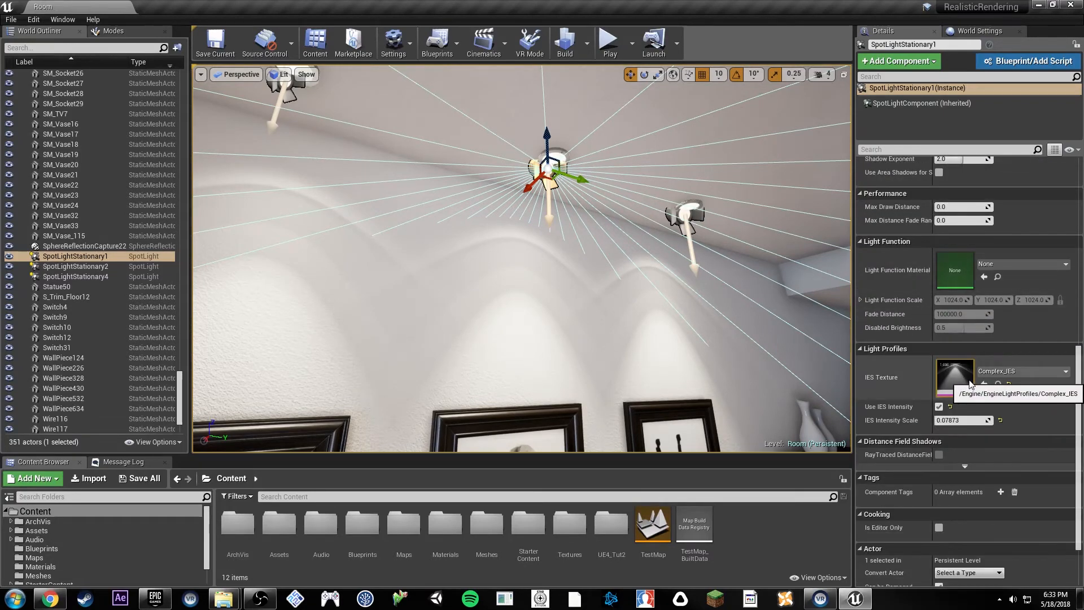
double_click(966, 384)
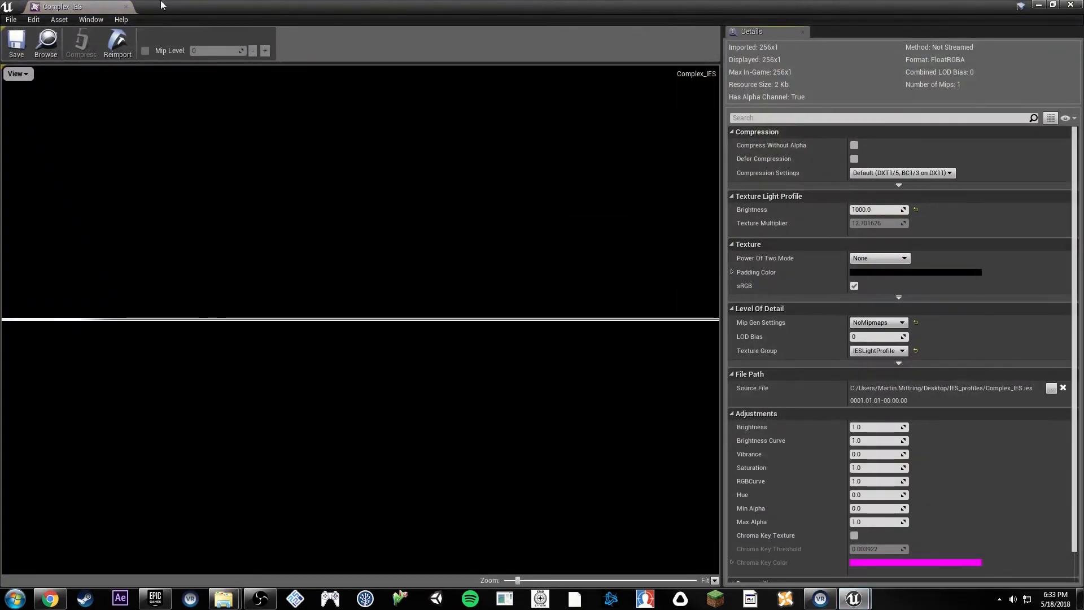
click(129, 10)
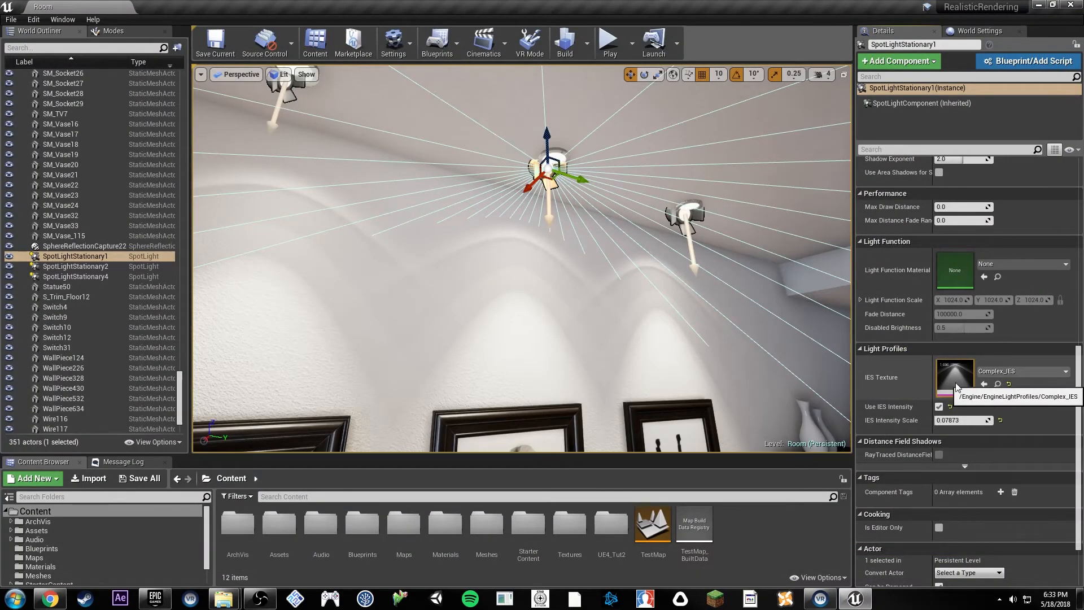
scroll(1024, 366, up, 8)
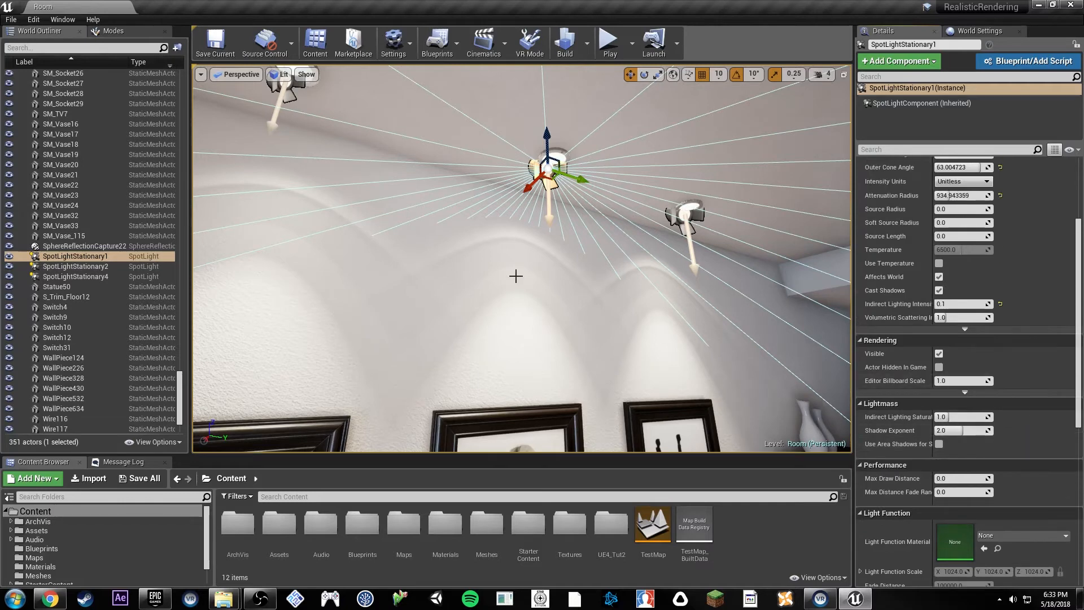
scroll(1050, 271, up, 4)
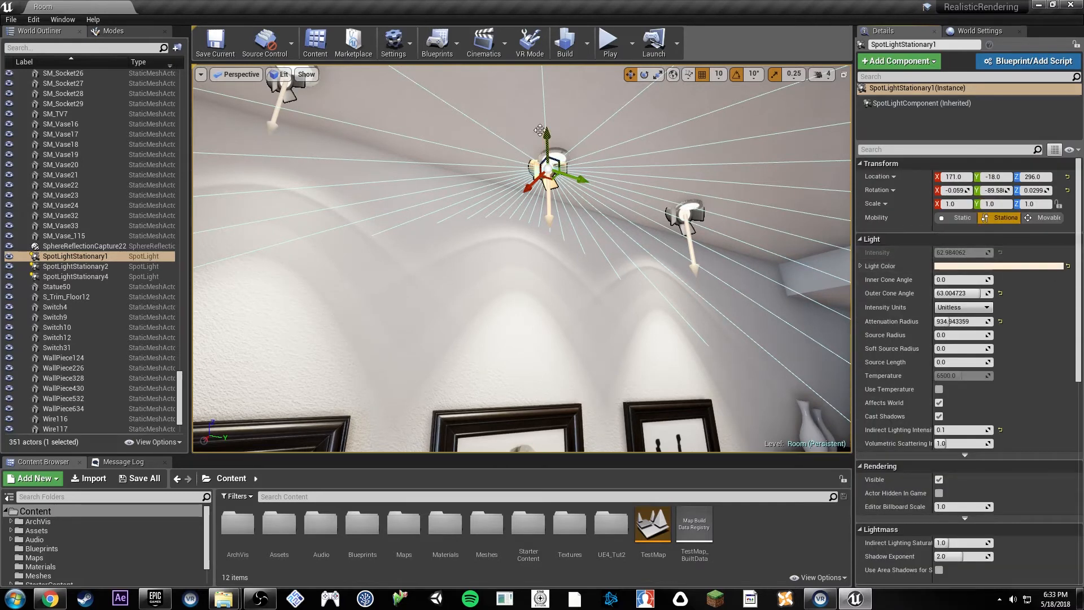
Examine the ceiling spotlights and review the selected one's Intensity Units options and other light properties.
right_drag(734, 242, 711, 229)
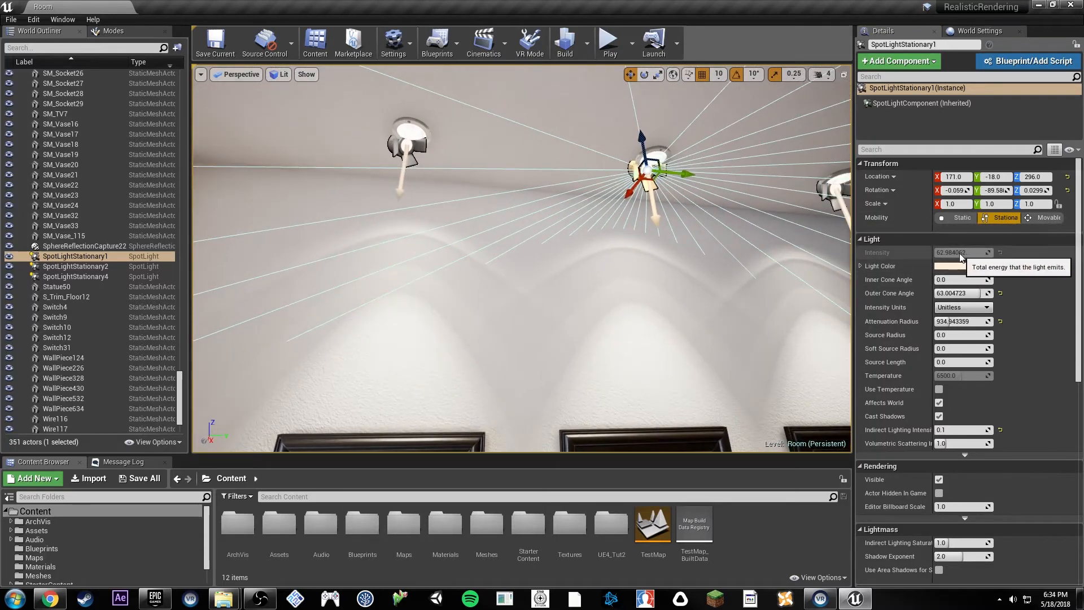
click(983, 308)
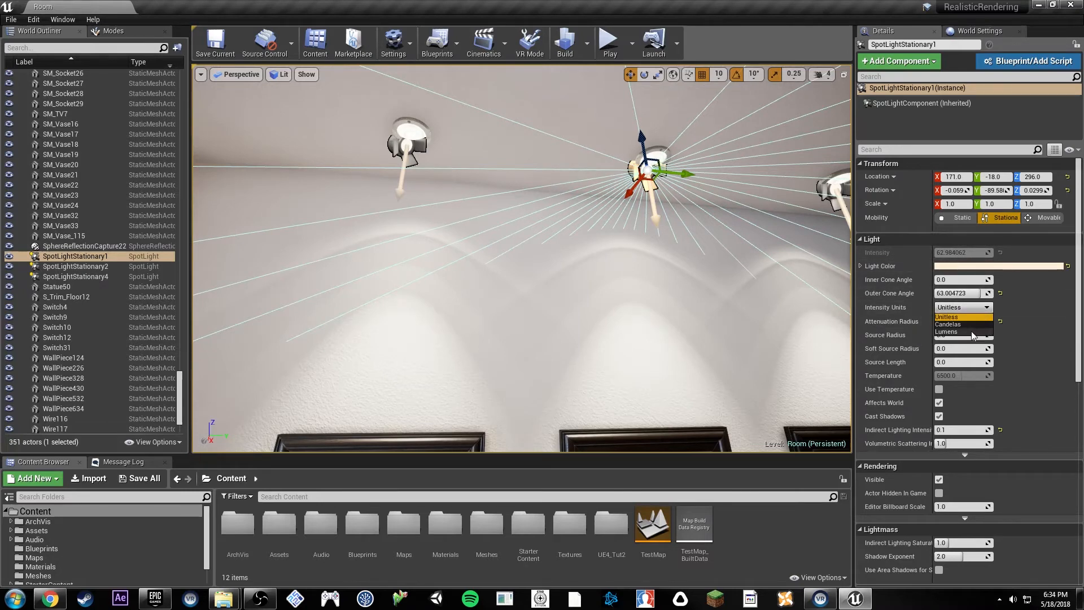
click(1040, 310)
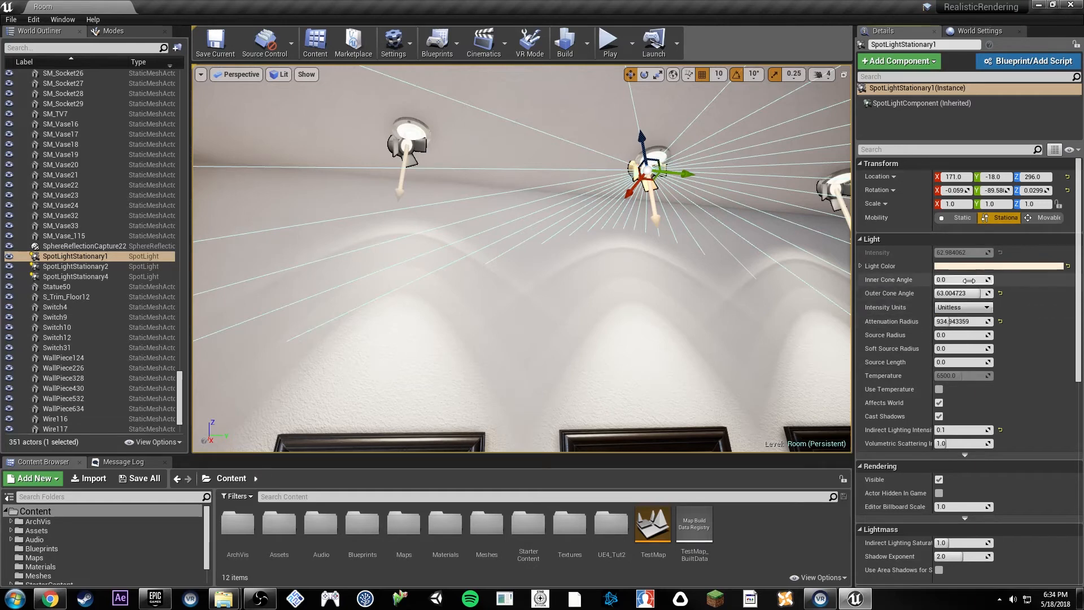
scroll(1044, 321, down, 6)
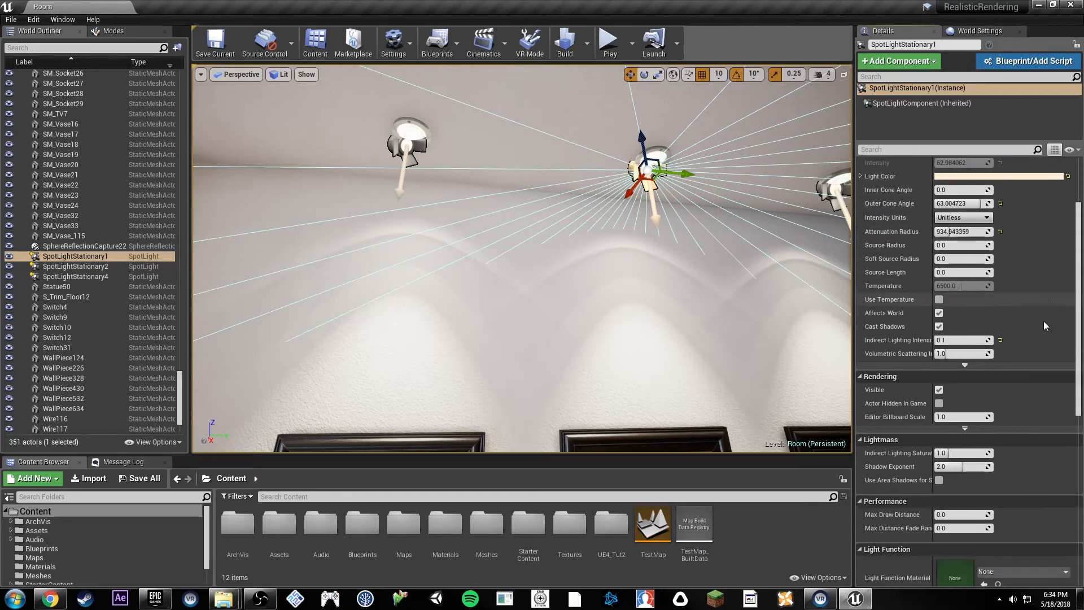
scroll(1049, 317, up, 5)
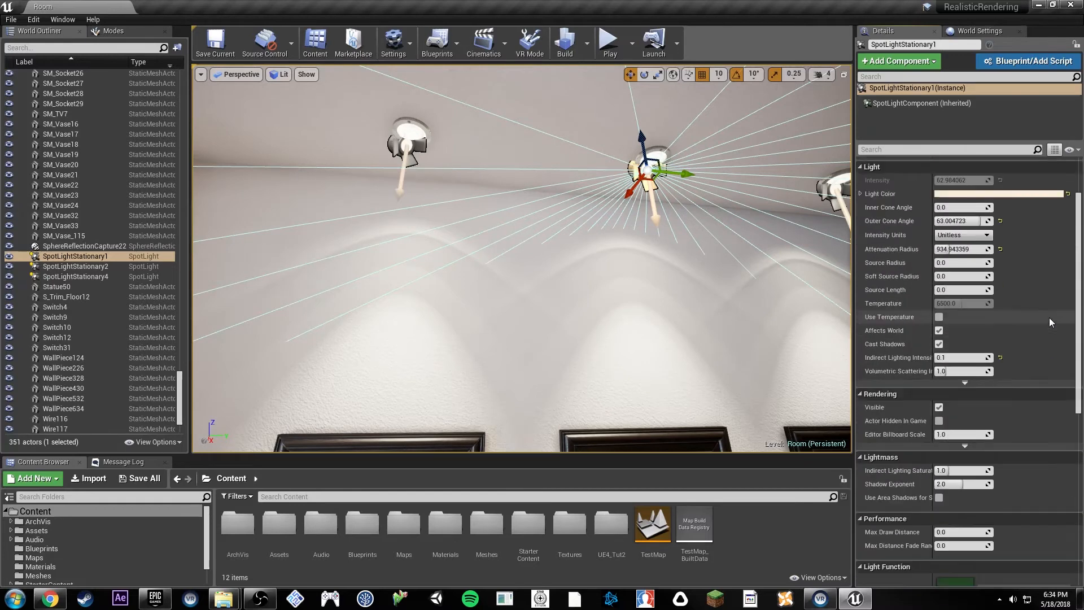
scroll(1038, 243, down, 9)
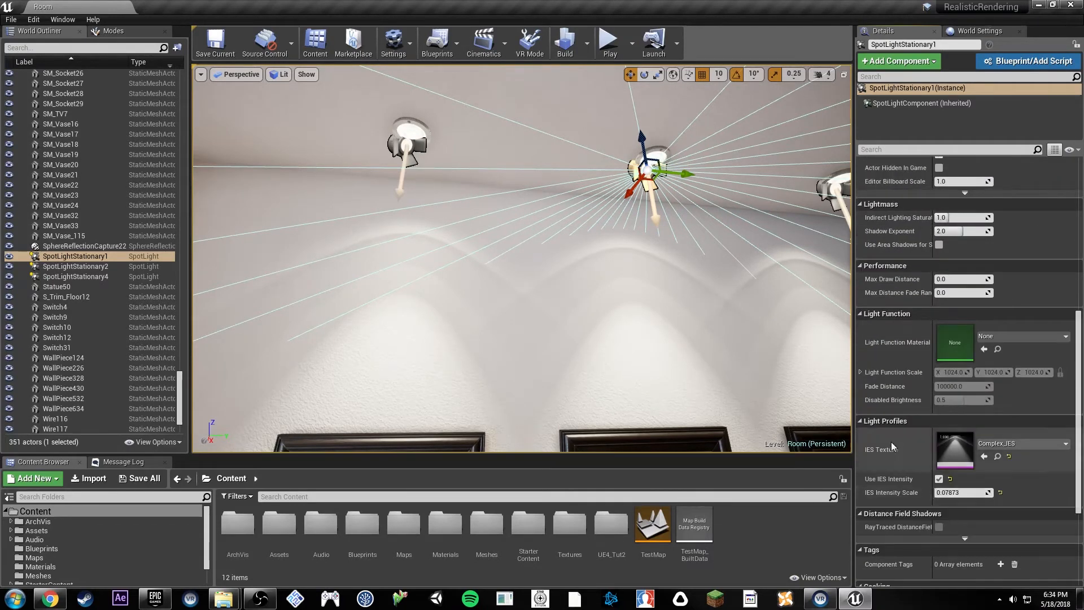
Turn on game view and examine the lit picture wall and the balcony doors.
right_drag(682, 287, 649, 401)
key(s)
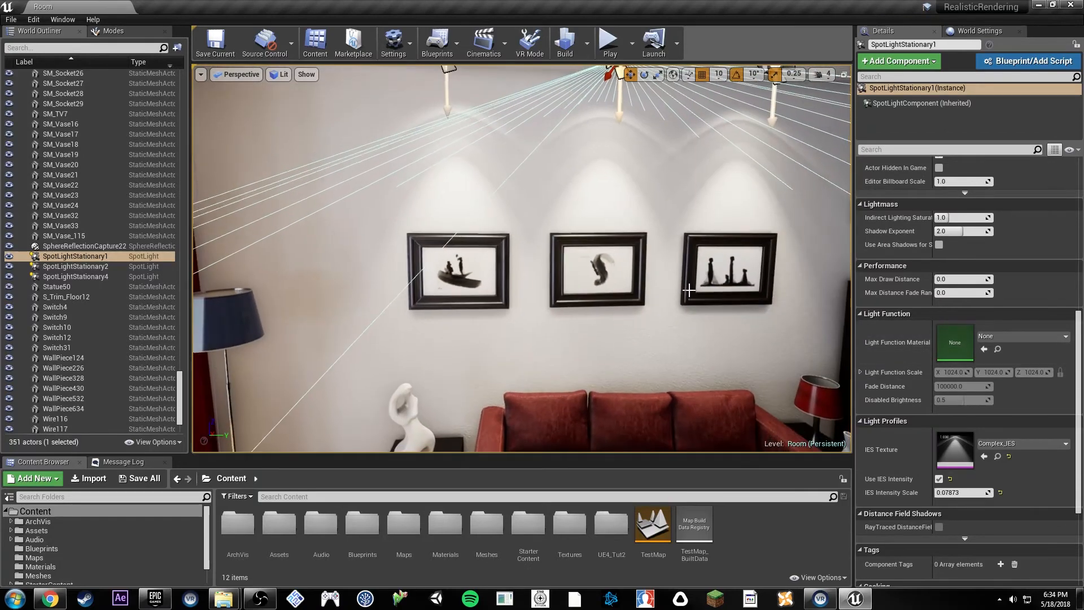
key(g)
right_drag(698, 258, 573, 254)
key(s)
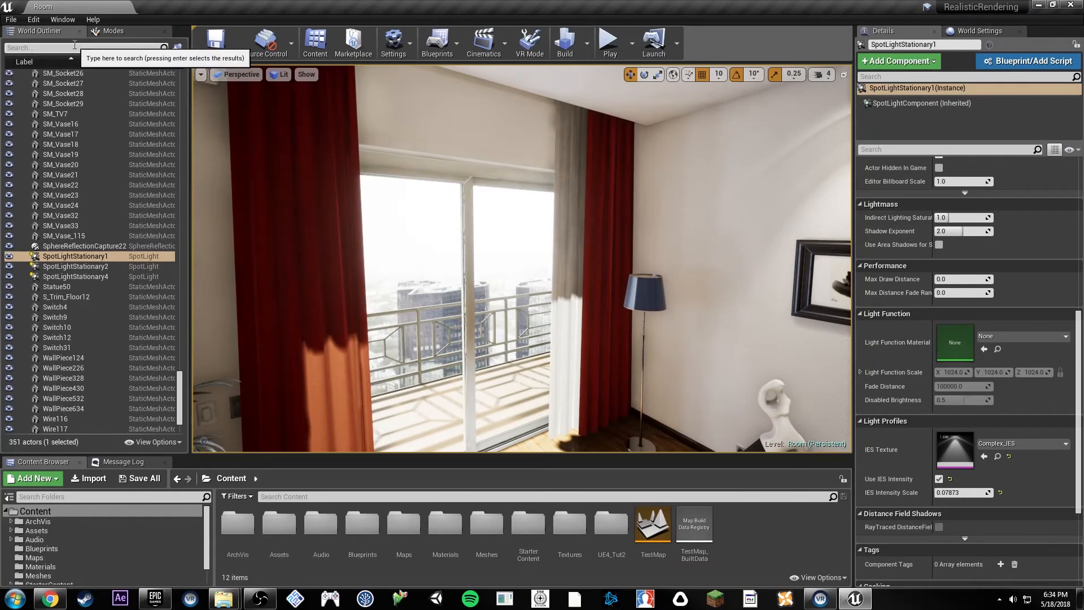
Search the scene's actors for "post", select PostProcessVolume3, and compare the room with the volume disabled and enabled.
click(74, 47)
text(post)
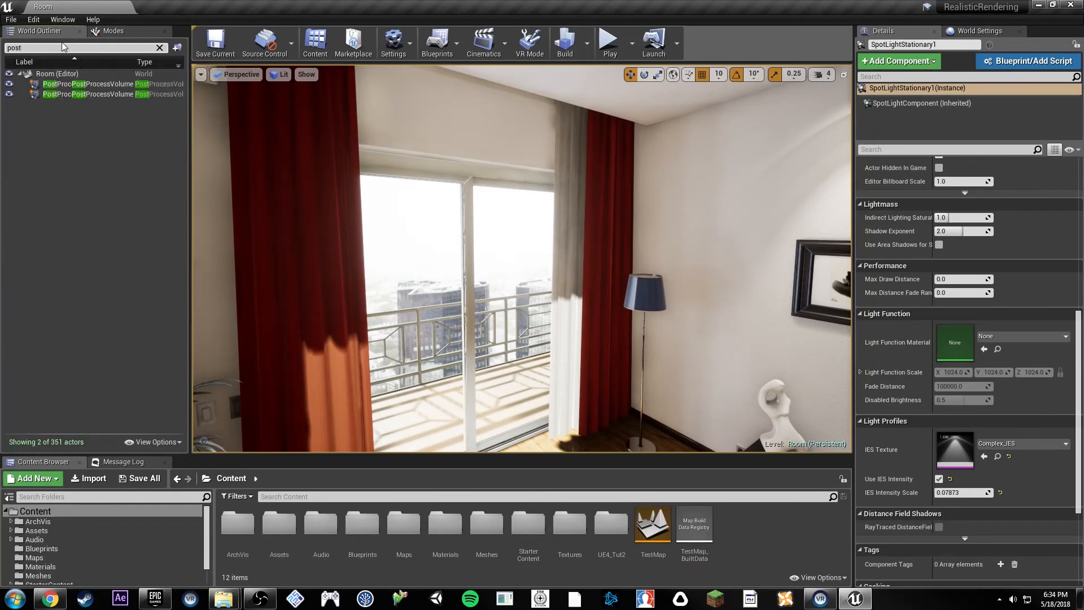
click(85, 84)
right_drag(592, 186, 621, 187)
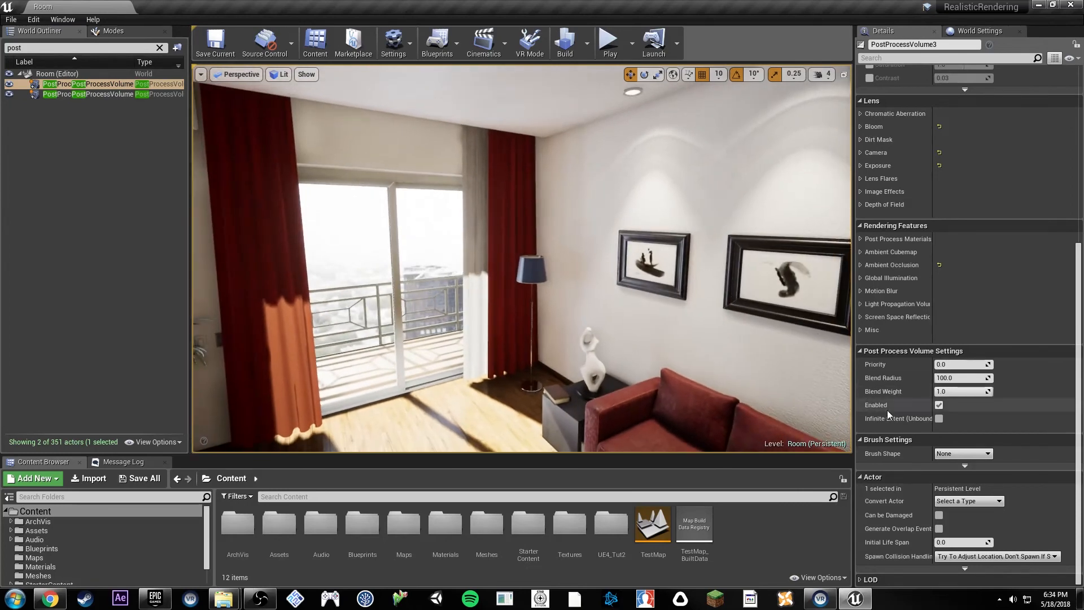
click(939, 406)
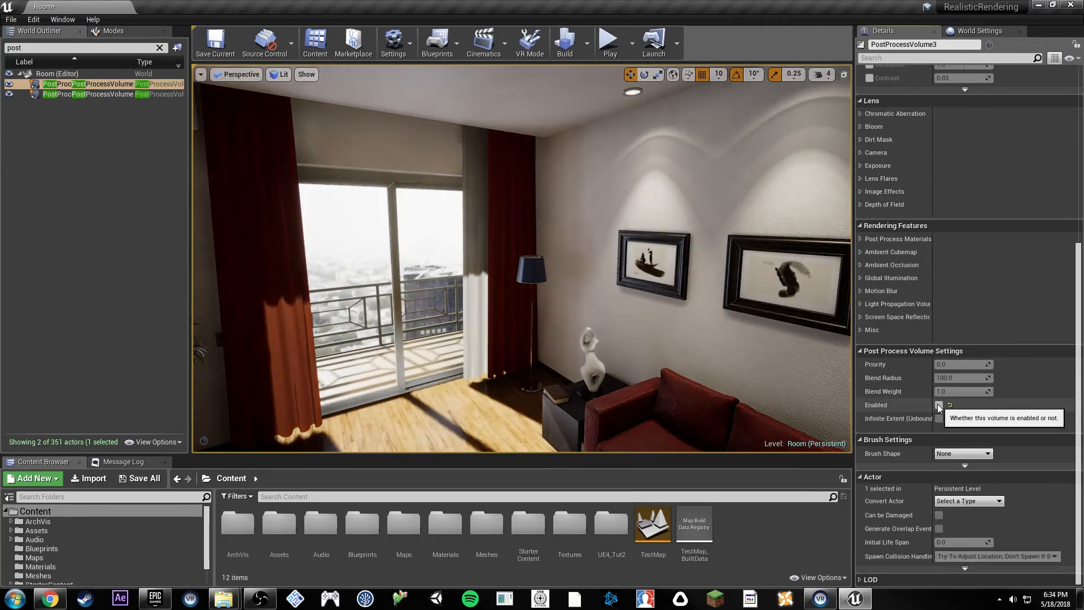
click(939, 406)
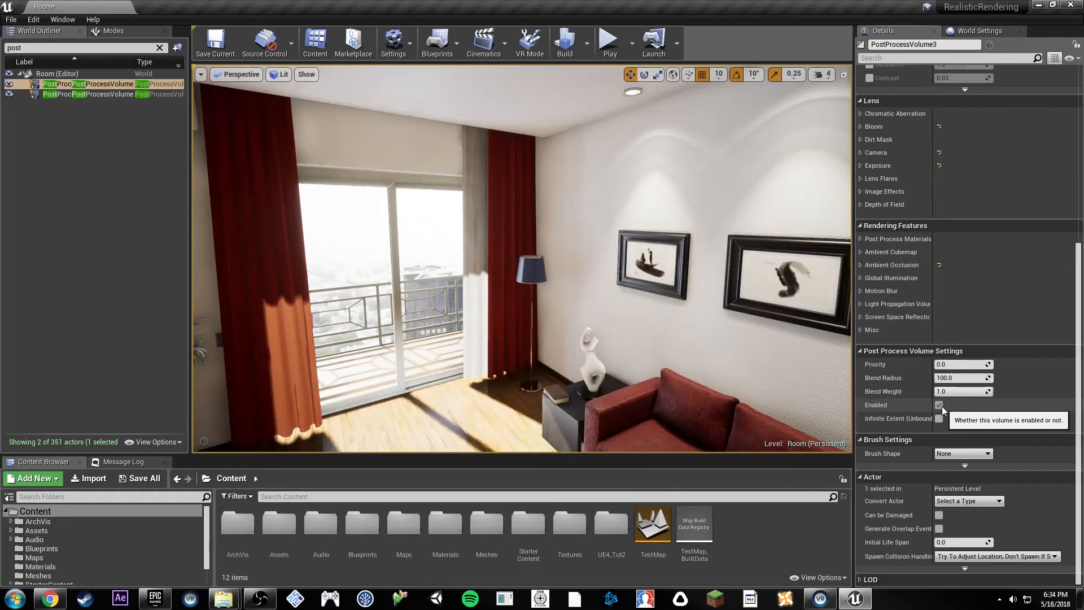
Toggle PostProcessVolume3's Enabled setting repeatedly to compare its effect on the curtains and picture wall.
click(939, 405)
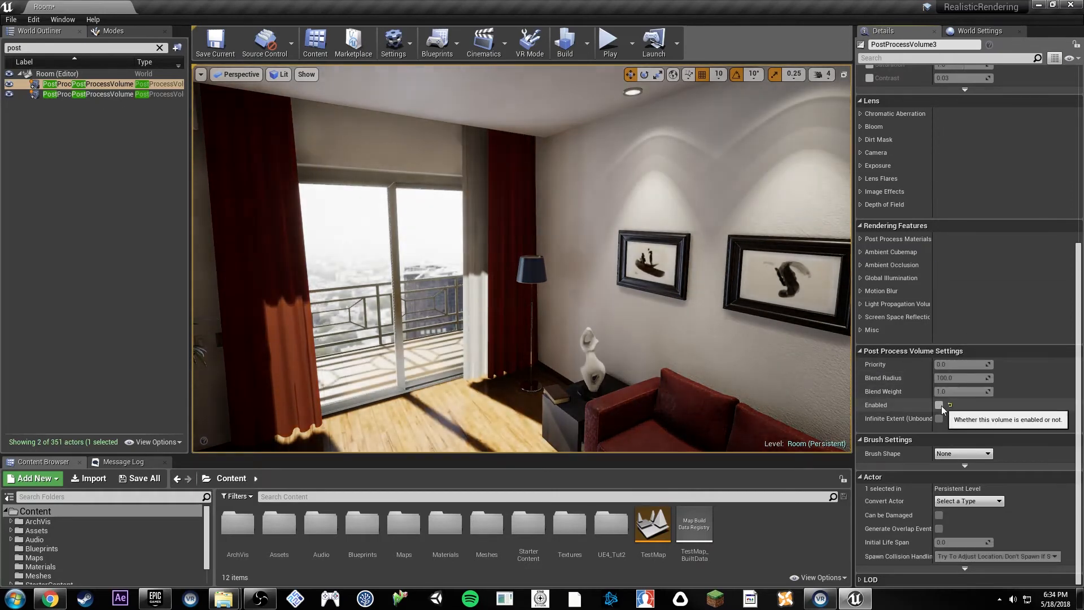
click(939, 405)
click(939, 405)
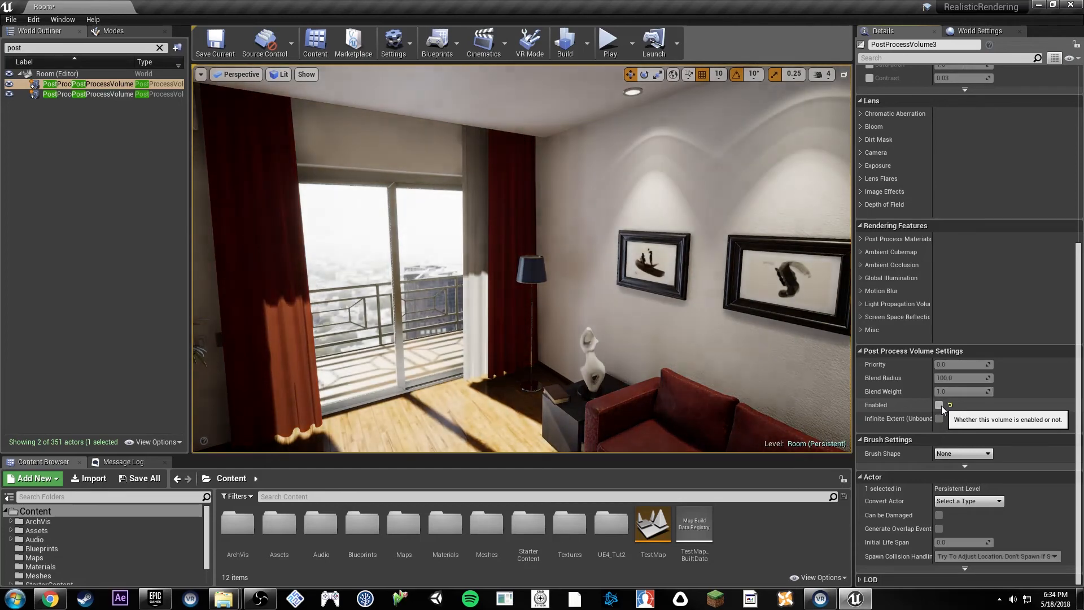
Select PostProcessVolume(VRsetup), review its settings, and compare the picture wall with the volume disabled and enabled.
click(72, 94)
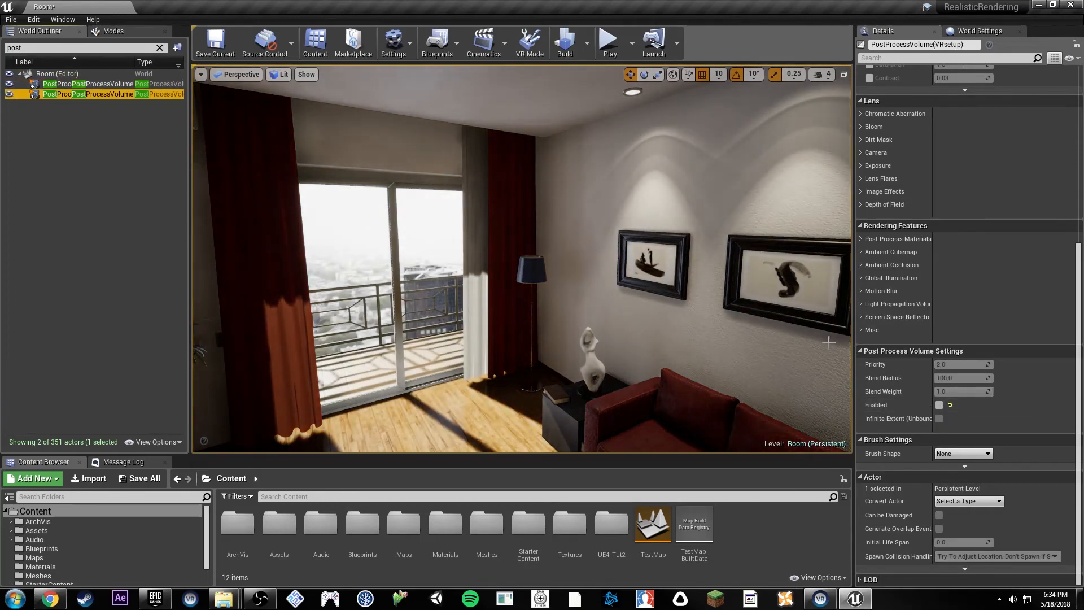
click(939, 405)
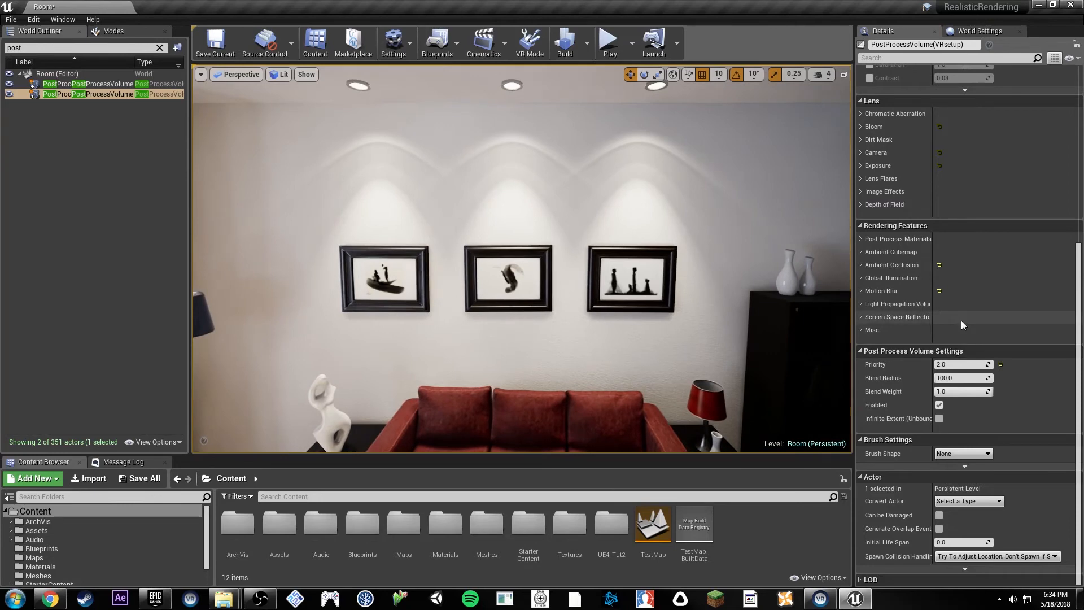
scroll(961, 320, up, 4)
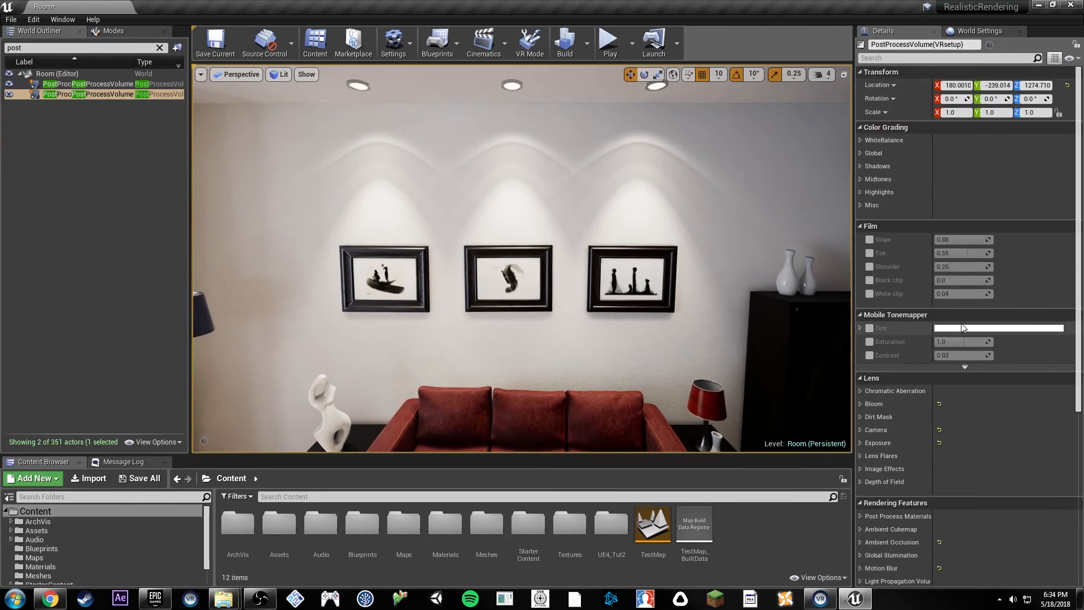
scroll(961, 328, down, 5)
click(939, 447)
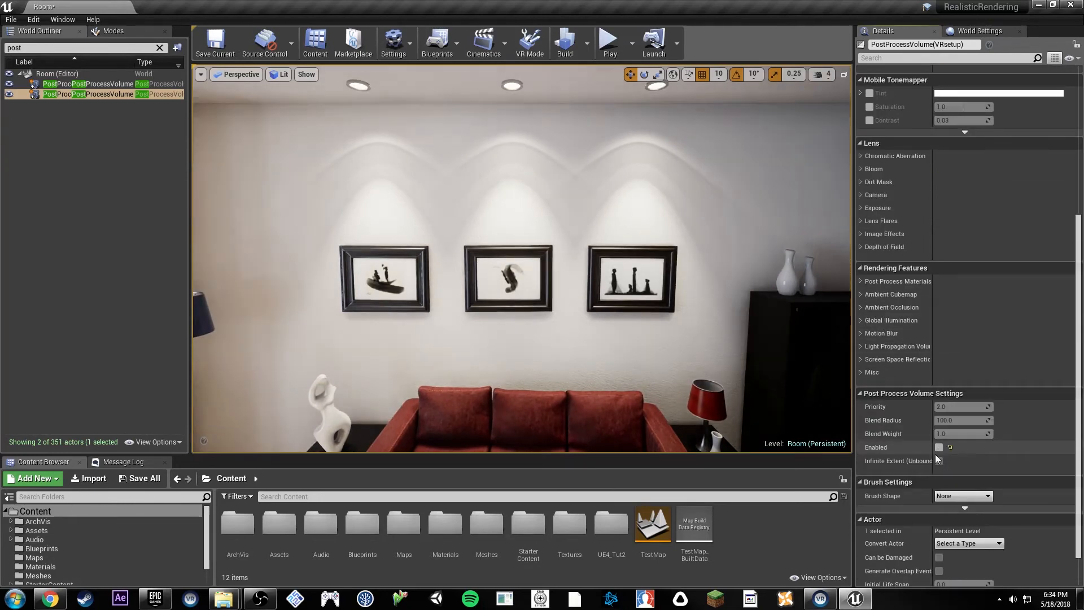
click(939, 448)
Disable PostProcessVolume(VRsetup) and select PostProcessVolume3.
click(48, 84)
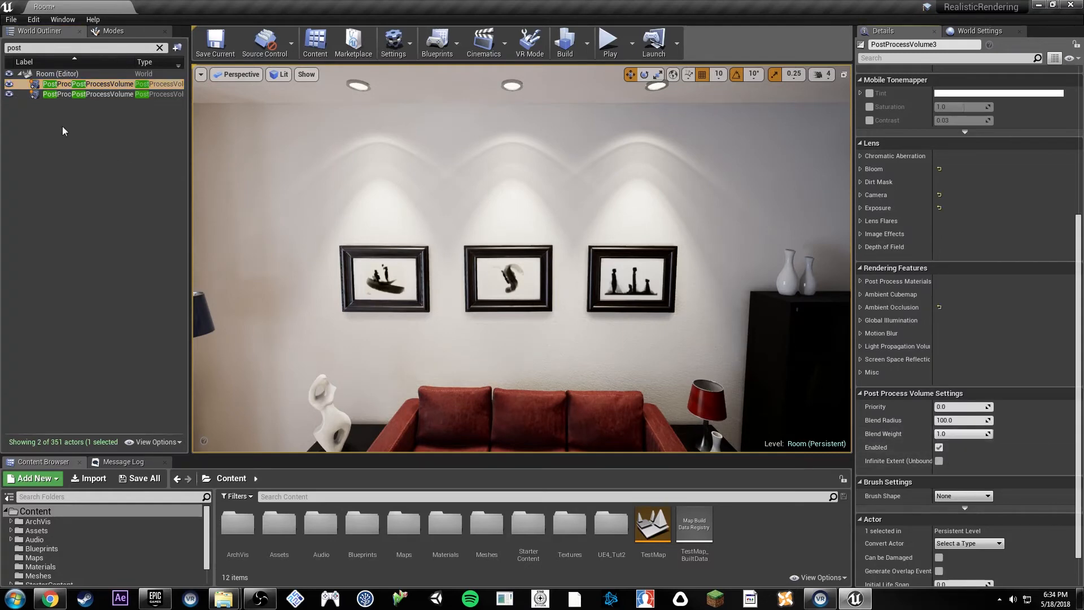
click(65, 94)
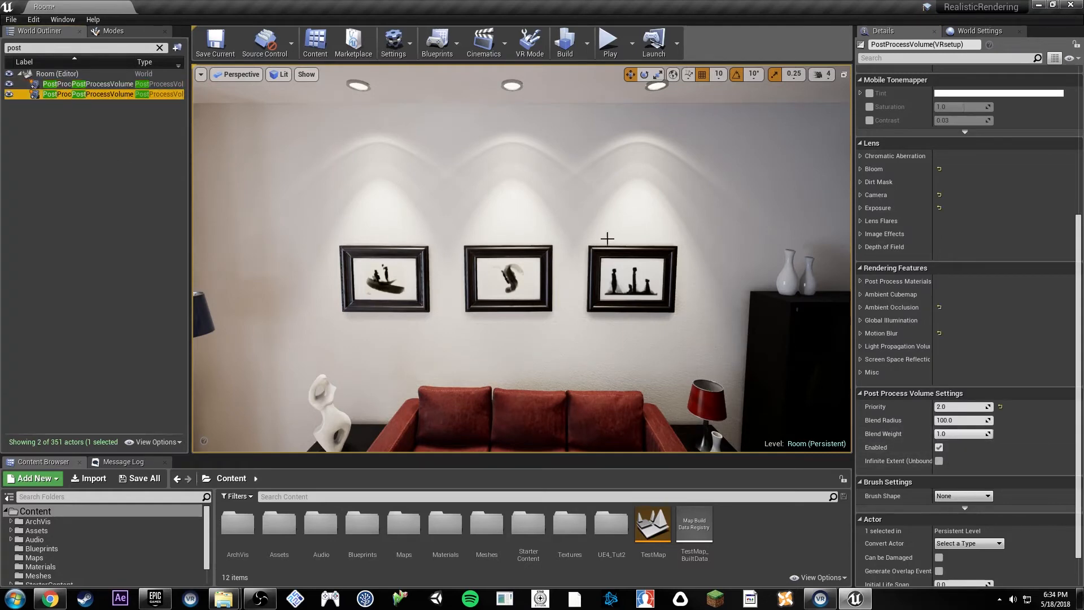
click(937, 448)
click(84, 84)
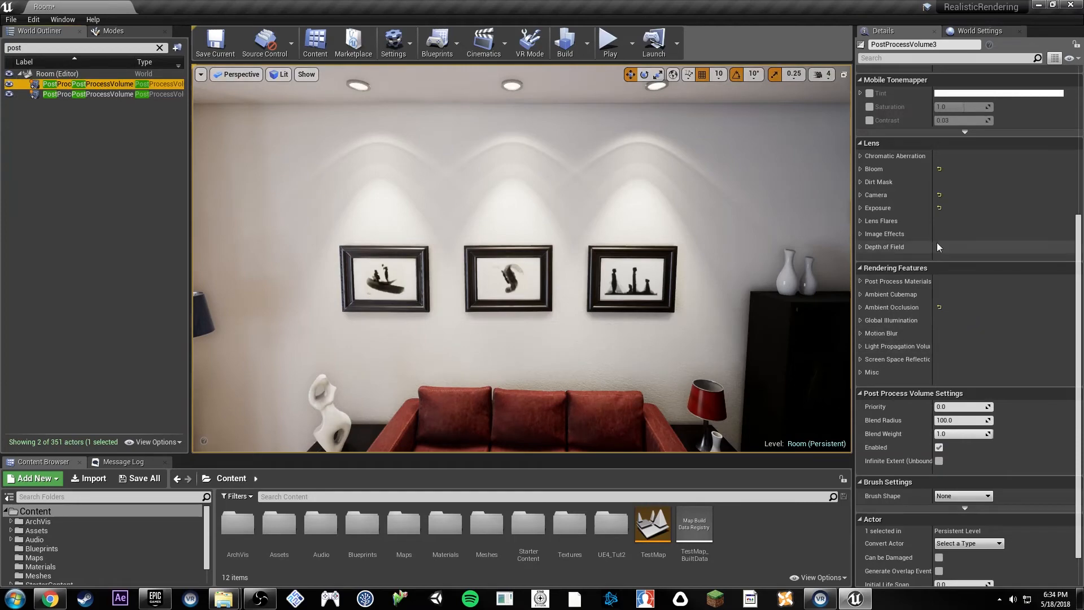
scroll(940, 248, up, 6)
Enable PostProcessVolume3's white balance Temp override, try a different temperature, and reset it to 6500.
right_drag(671, 180, 446, 187)
right_drag(528, 219, 226, 218)
key(w)
key(s)
key(w)
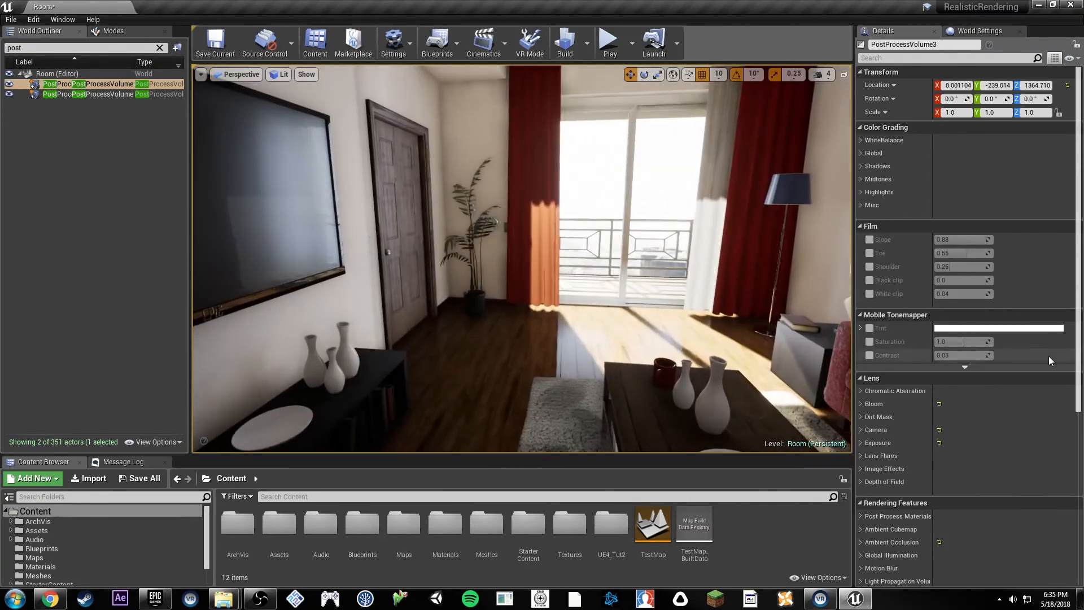
click(861, 140)
click(876, 154)
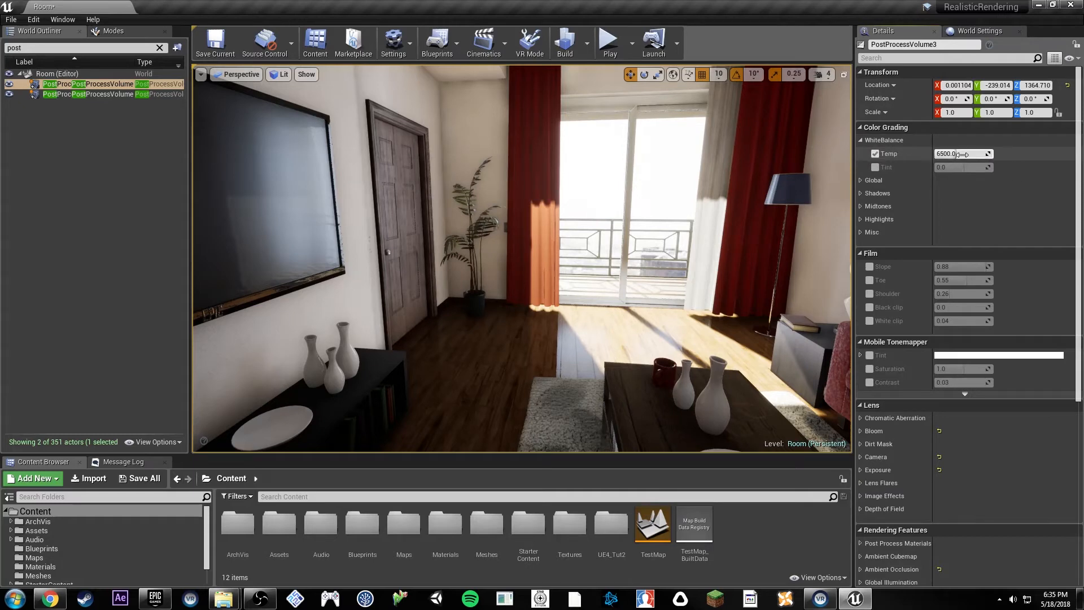
drag(959, 154, 1001, 155)
click(1000, 154)
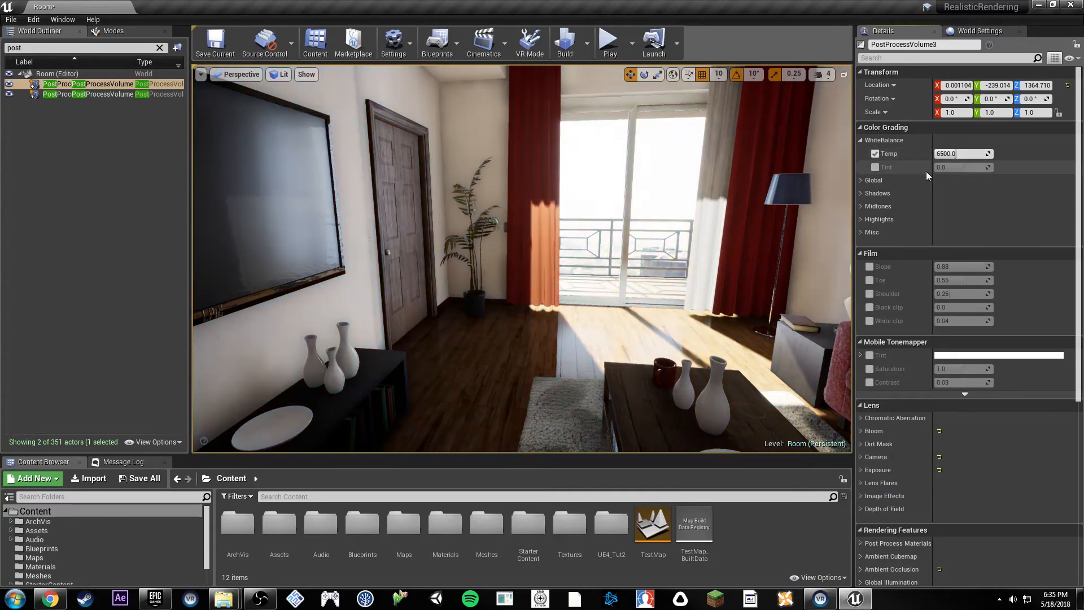
Review the Global grading options, enable the Color Grading LUT override, and search its available textures for "LUT".
click(860, 180)
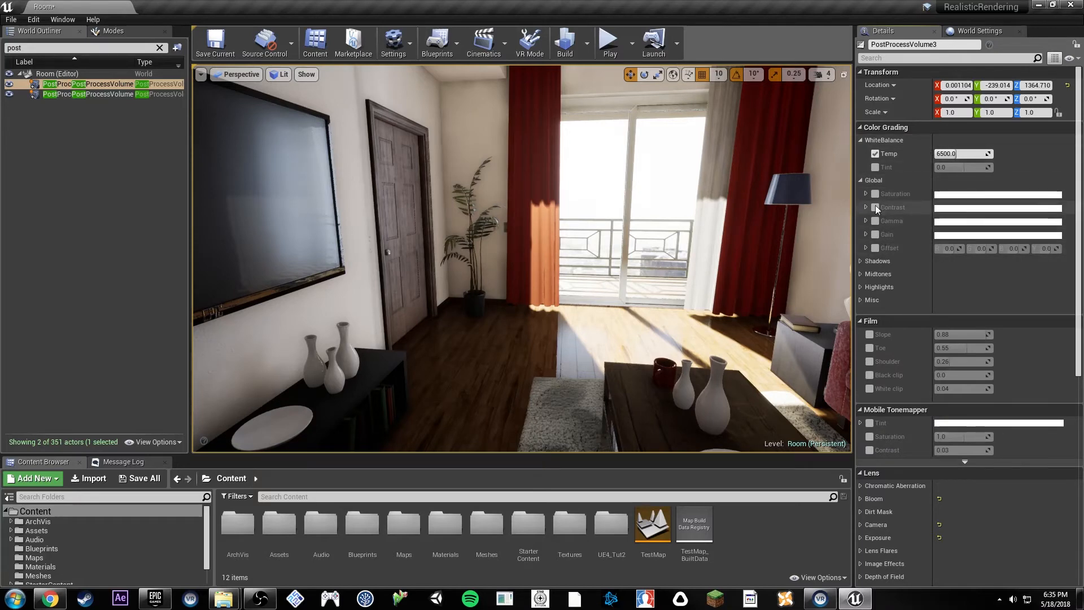
click(861, 180)
click(859, 232)
click(876, 316)
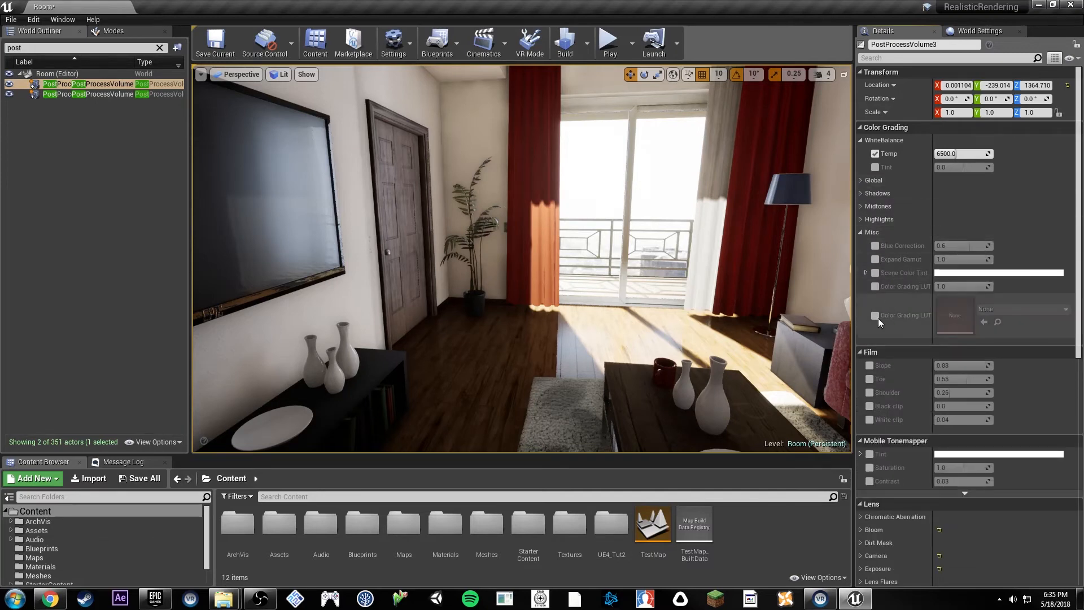
drag(932, 315, 940, 314)
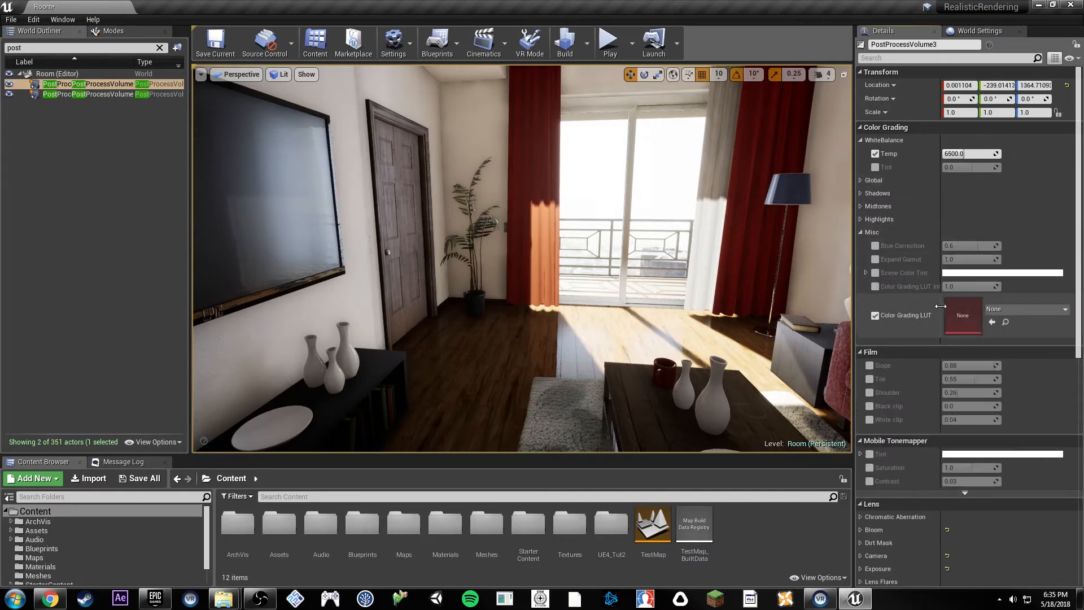
click(993, 313)
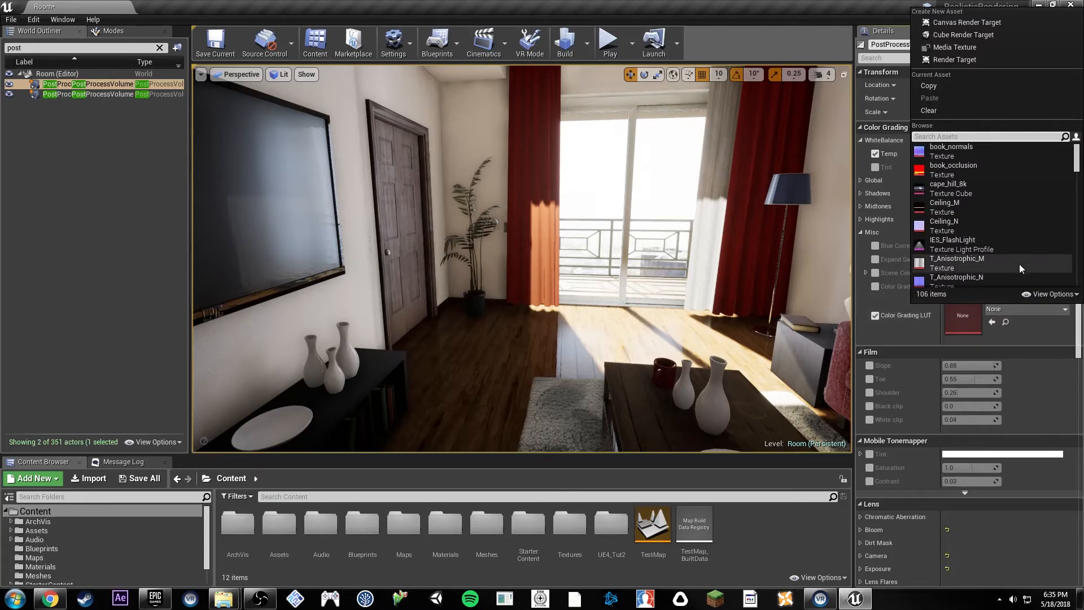
text(LUT)
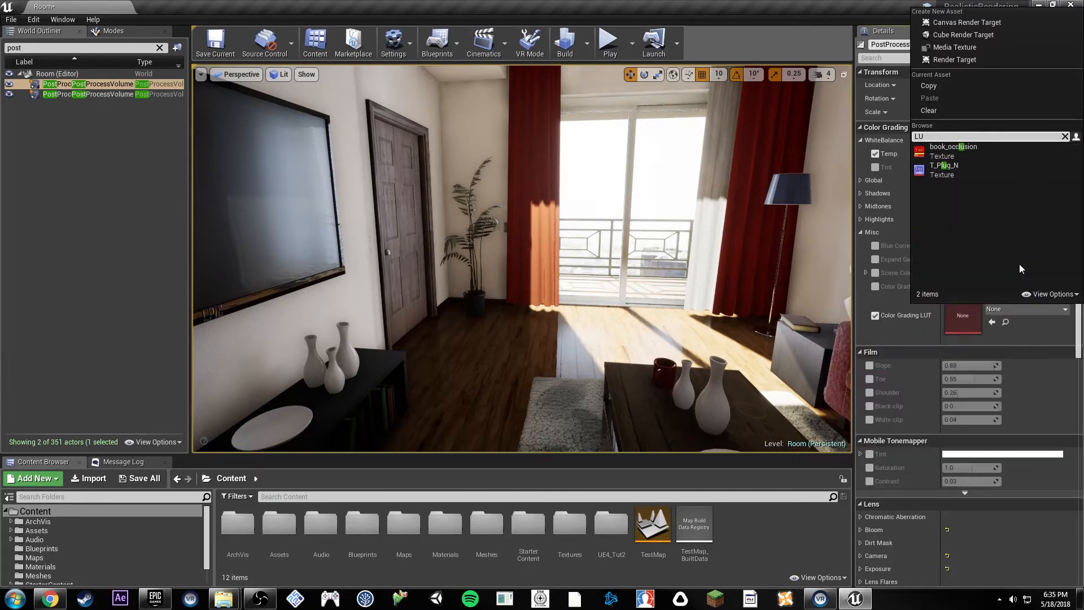
click(1046, 338)
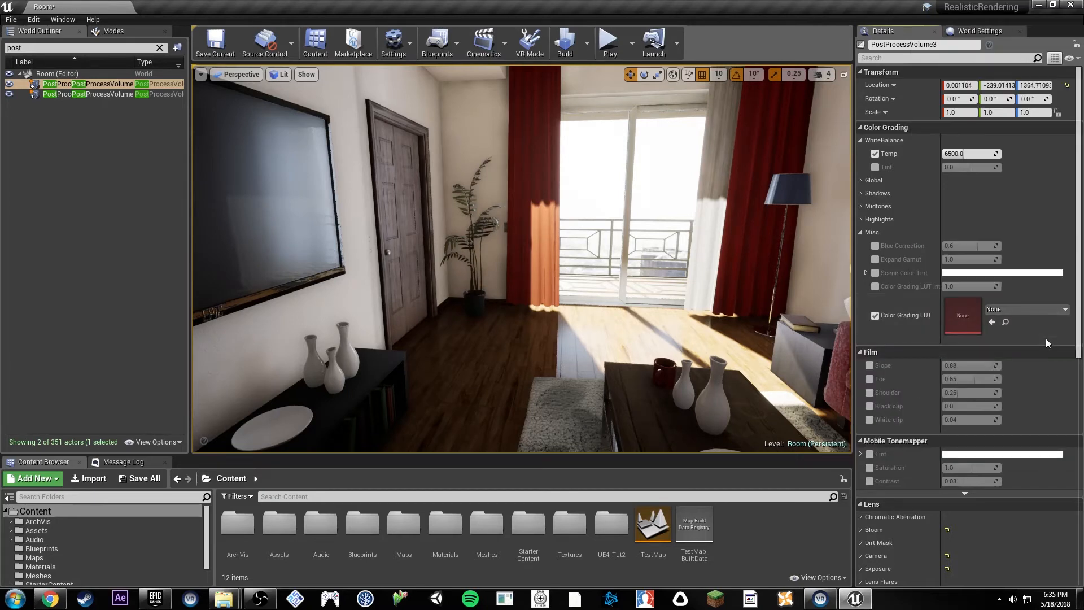
Look up "LUT" on Google Images in Chrome, examine a color lookup table and before/after grading examples, and close the tab.
click(47, 604)
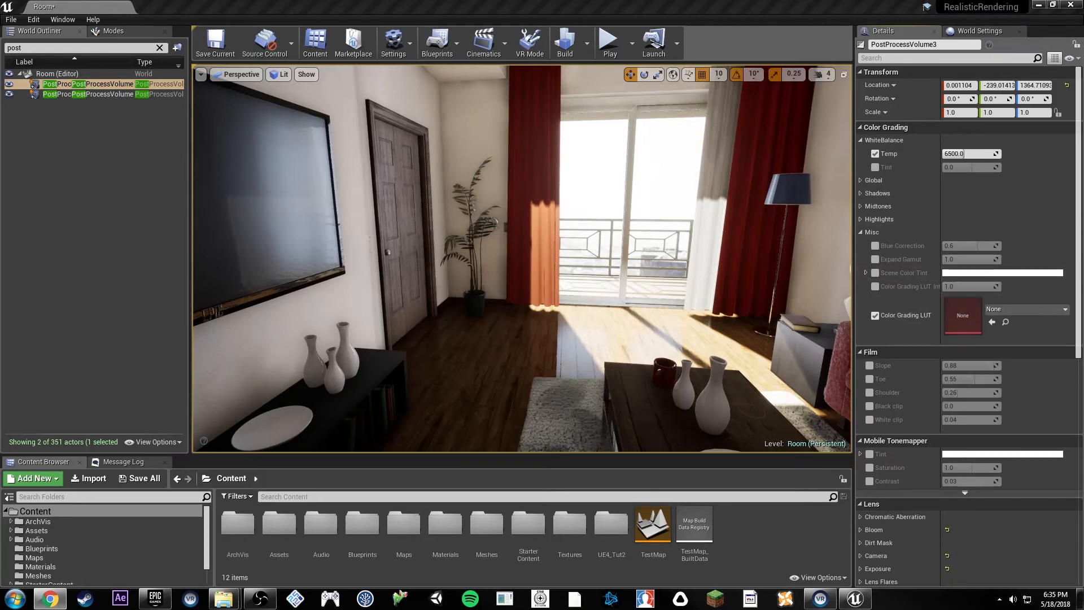
click(50, 598)
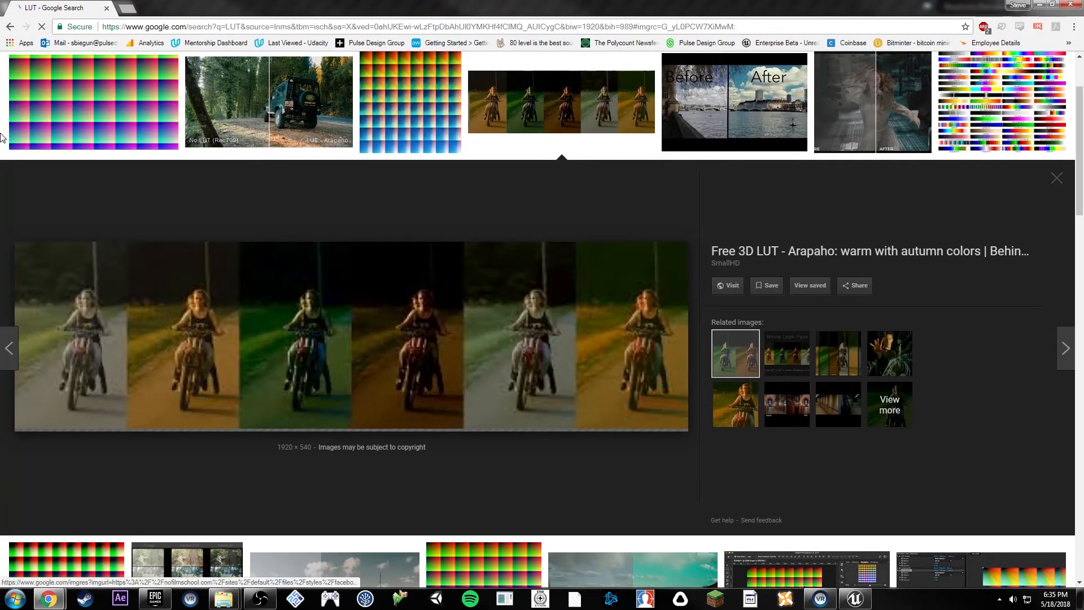
click(86, 143)
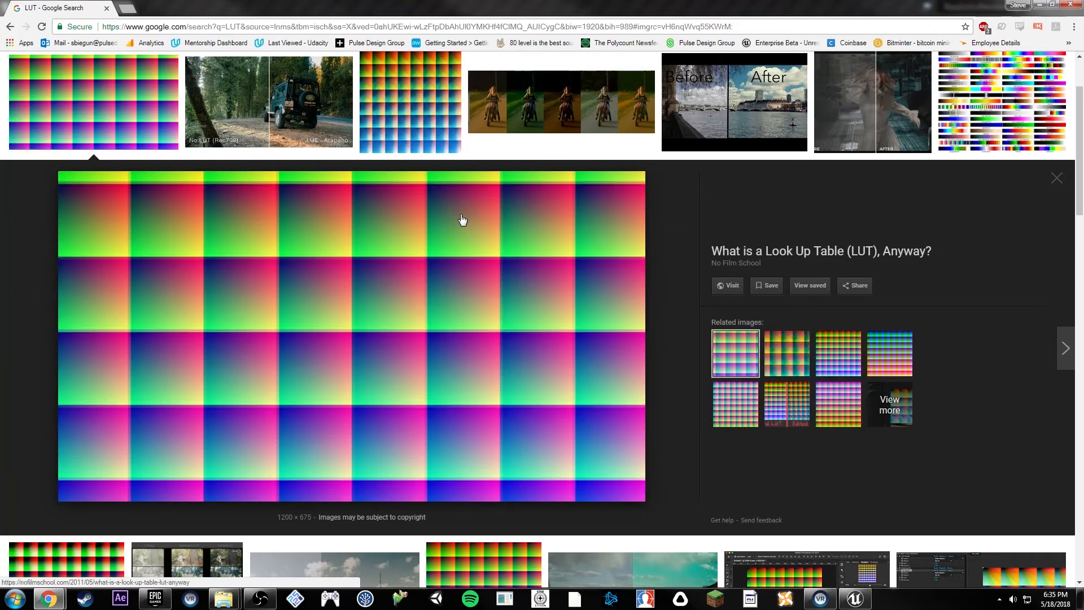
scroll(452, 302, up, 2)
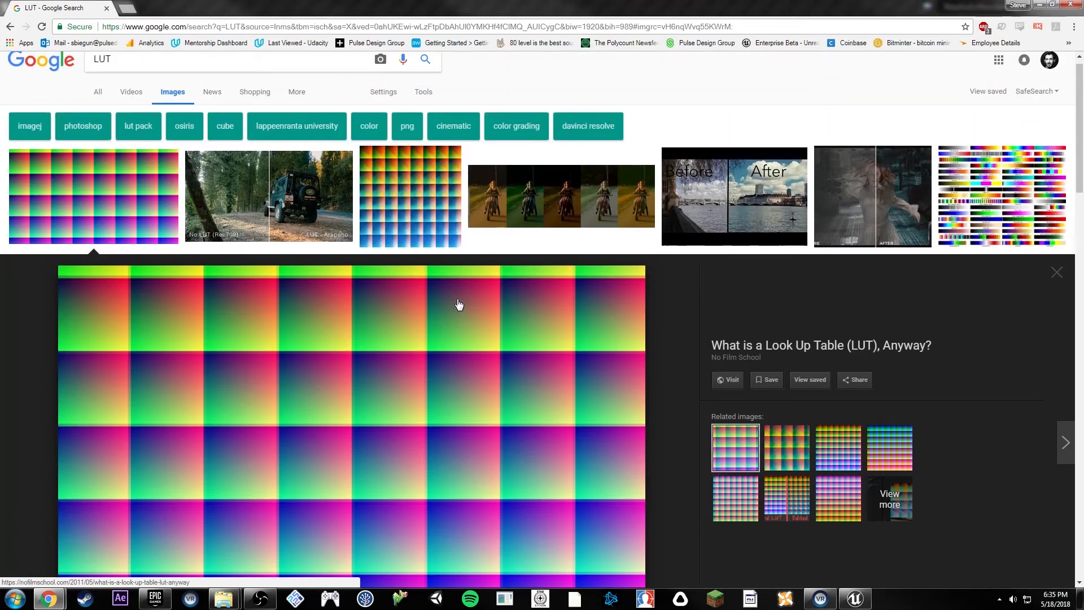
click(720, 201)
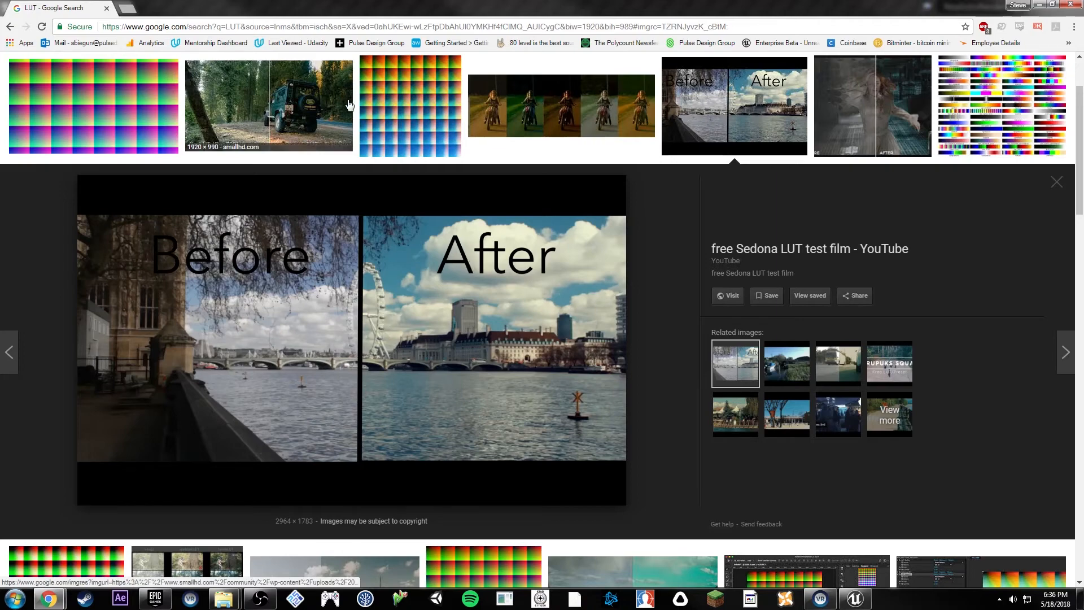
click(304, 117)
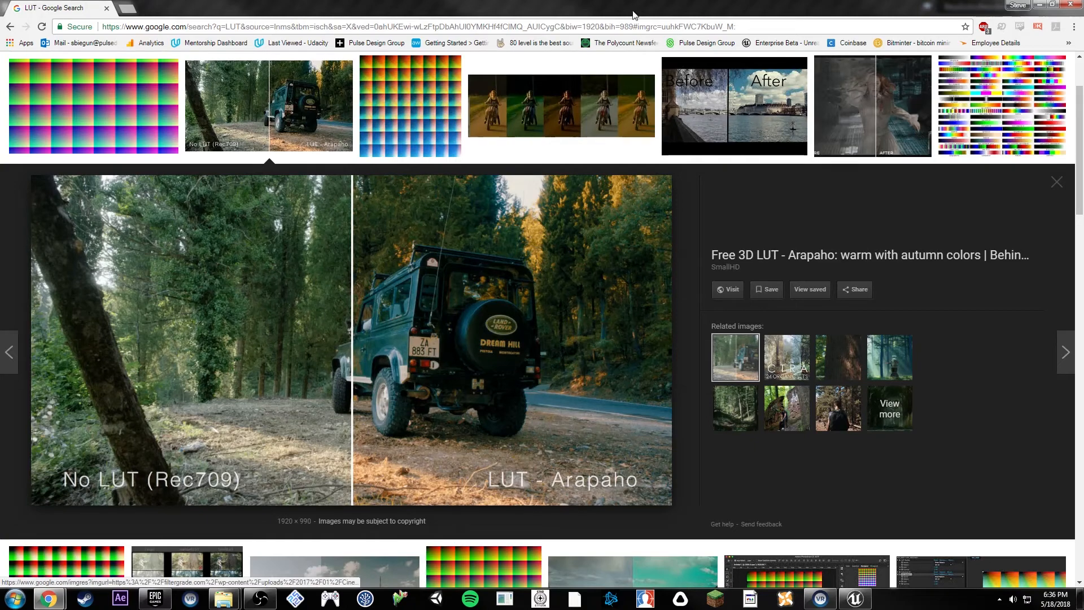
click(107, 9)
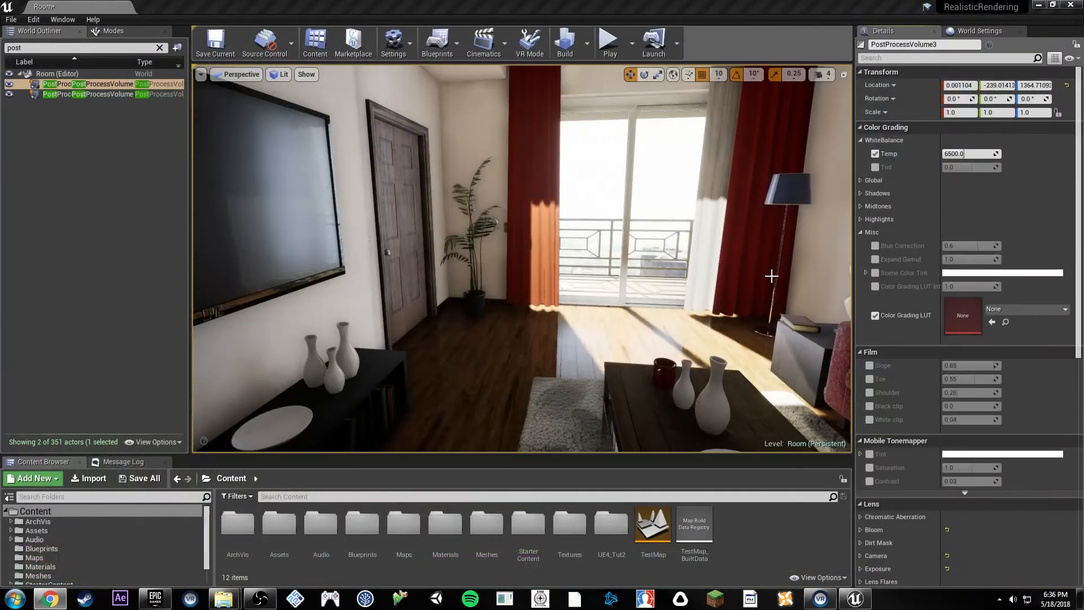
Turn off the Color Grading LUT override, examine the sofa and coffee table area, and collapse the Misc grading settings.
right_drag(637, 234, 677, 215)
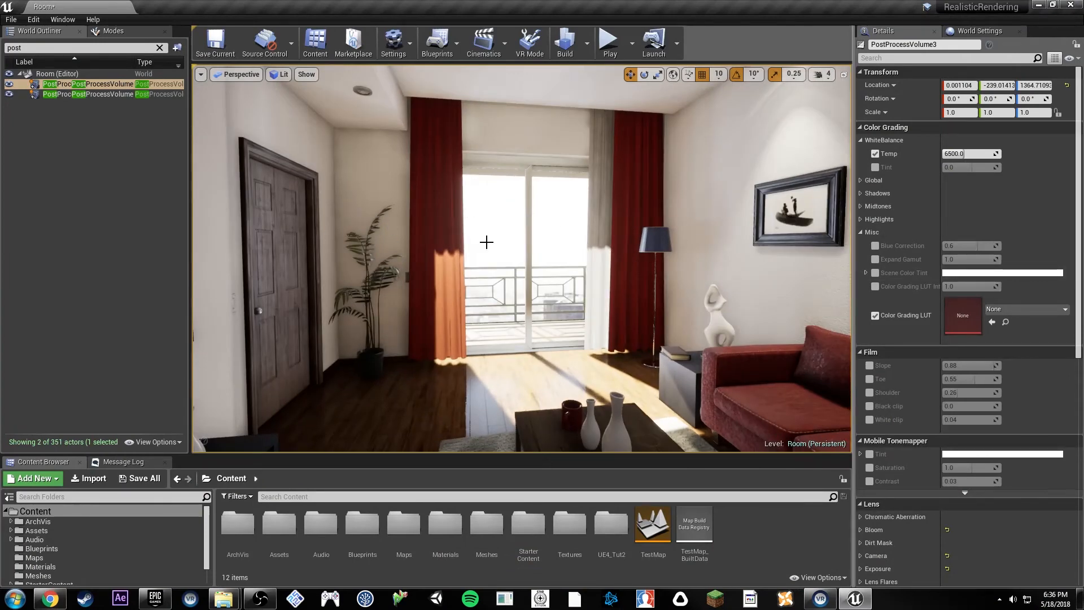
click(874, 314)
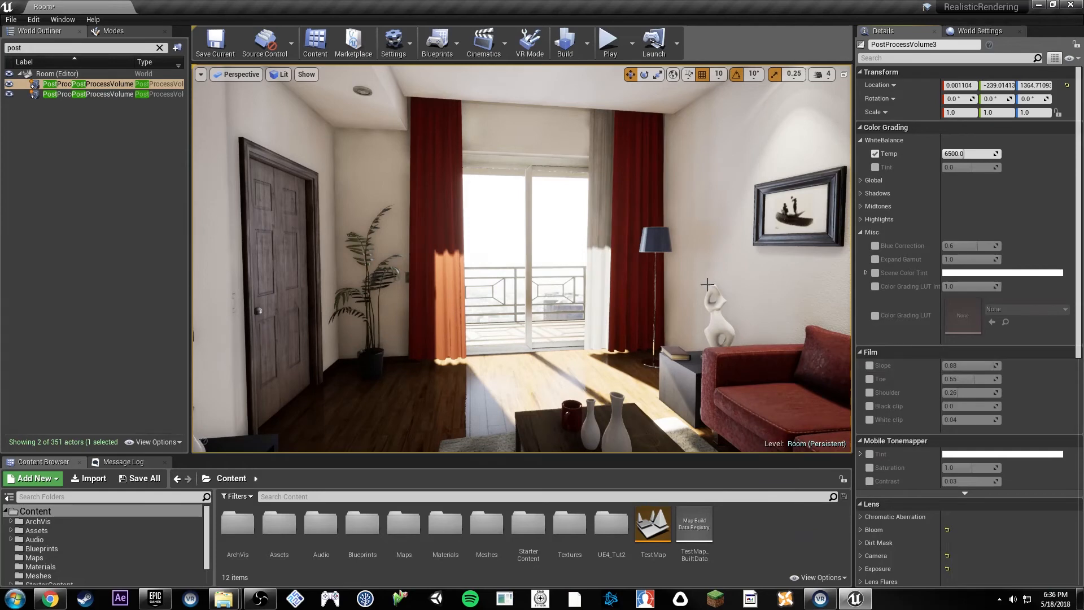
right_drag(707, 284, 736, 318)
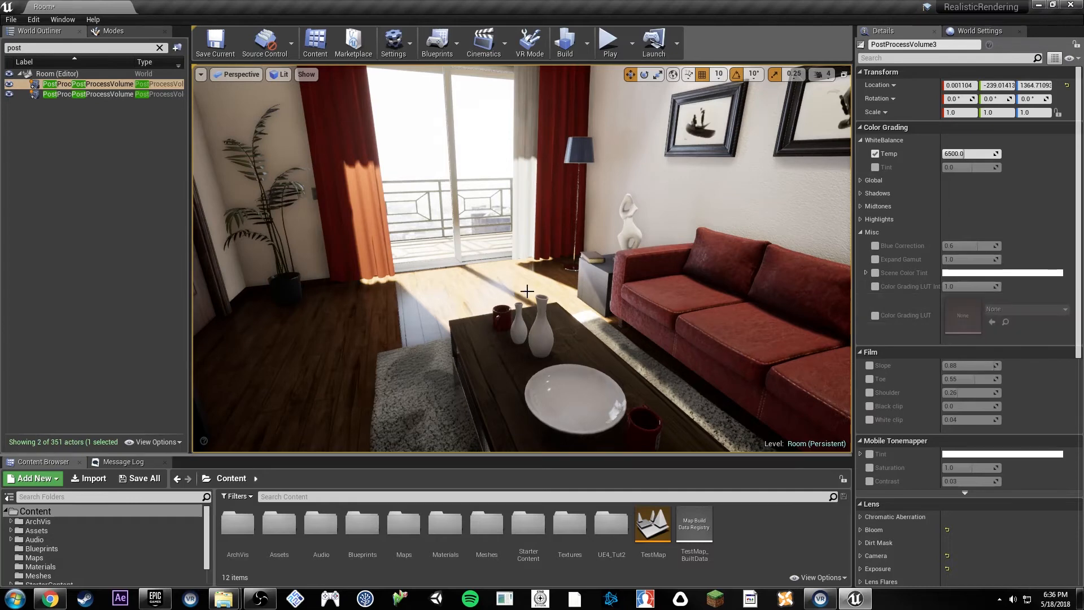
right_drag(526, 291, 557, 292)
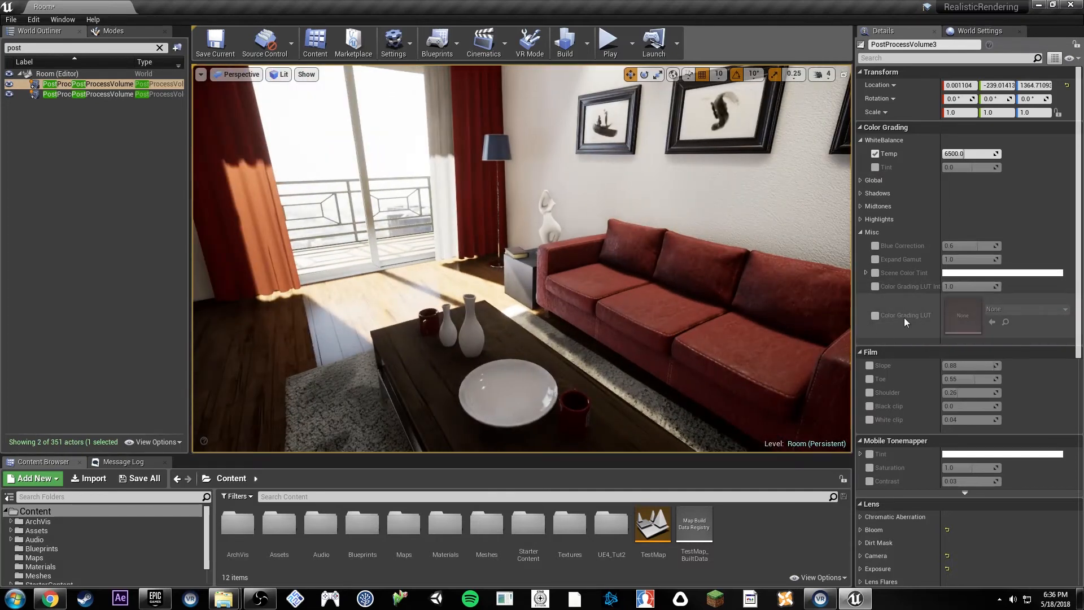
right_drag(430, 287, 510, 274)
key(a)
key(w)
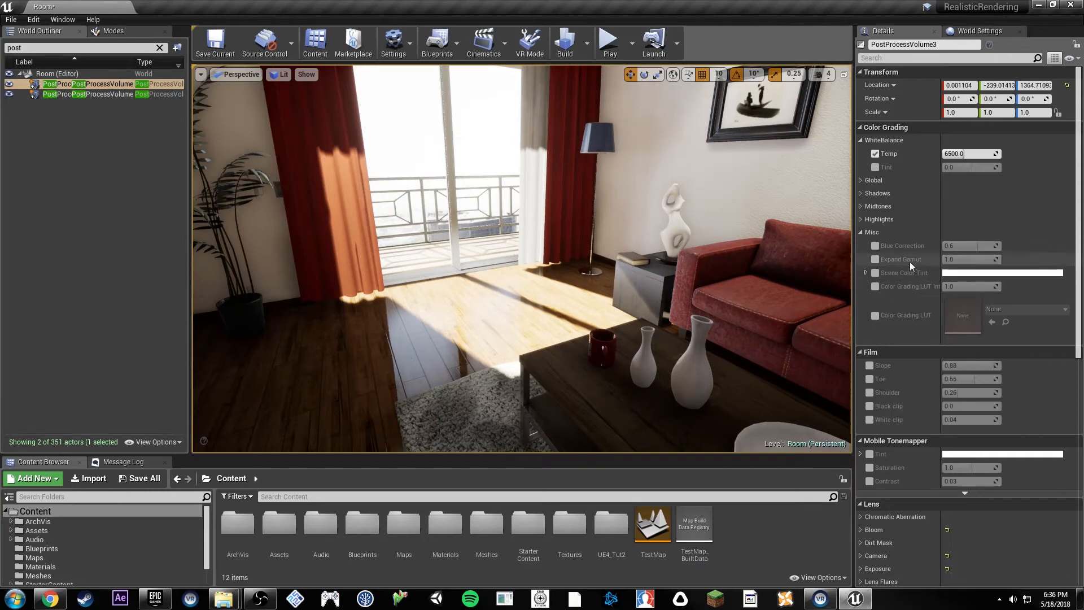
click(862, 233)
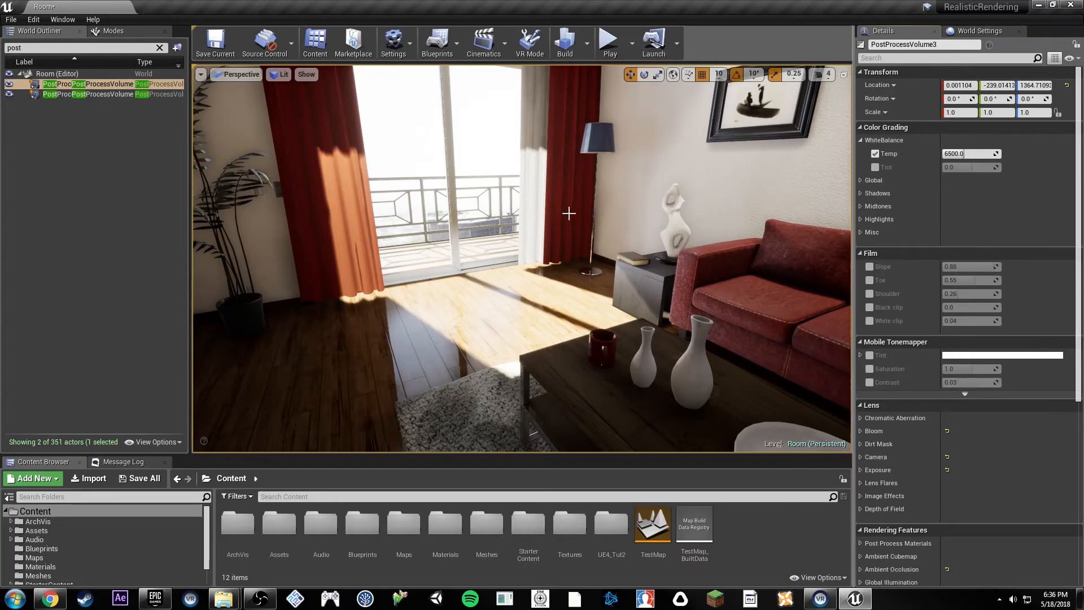
Examine the picture wall and the sunlit balcony doors, and collapse the Mobile Tonemapper settings.
right_drag(569, 213, 568, 213)
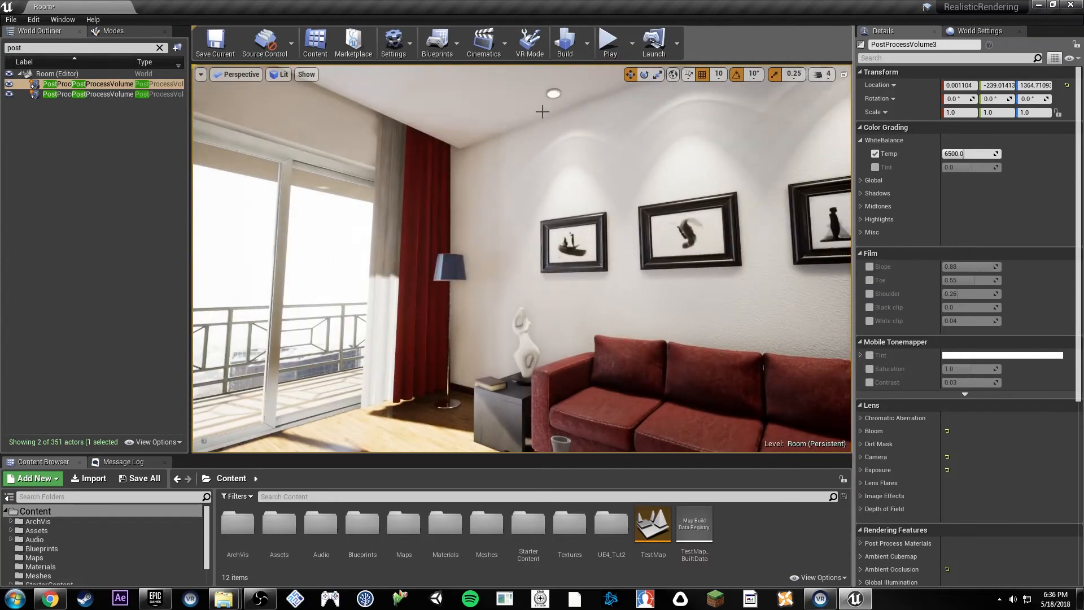
right_drag(652, 231, 599, 268)
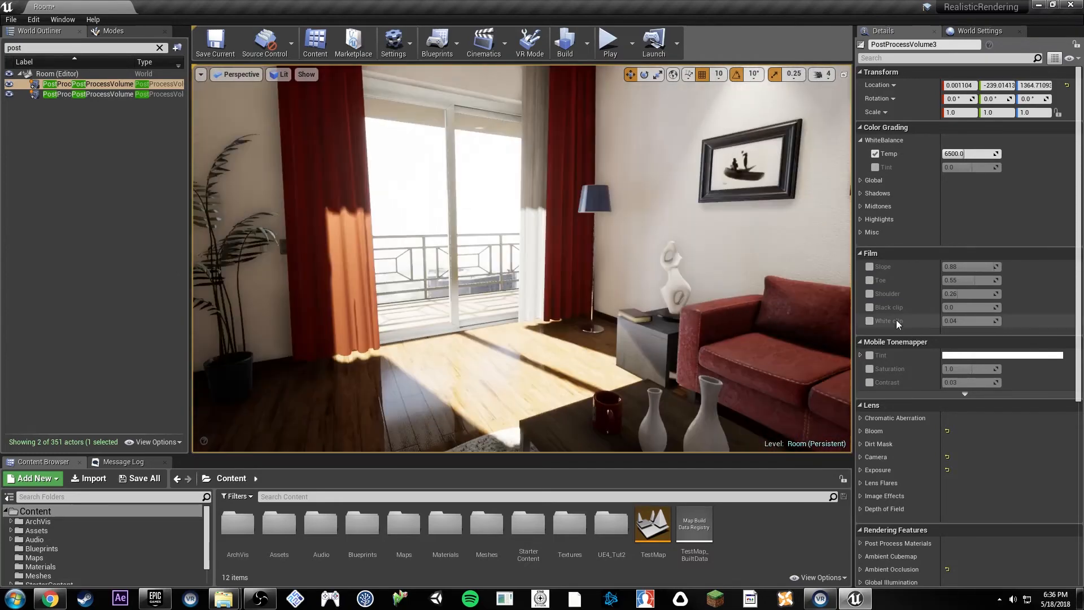
right_drag(757, 283, 777, 278)
right_drag(638, 267, 632, 253)
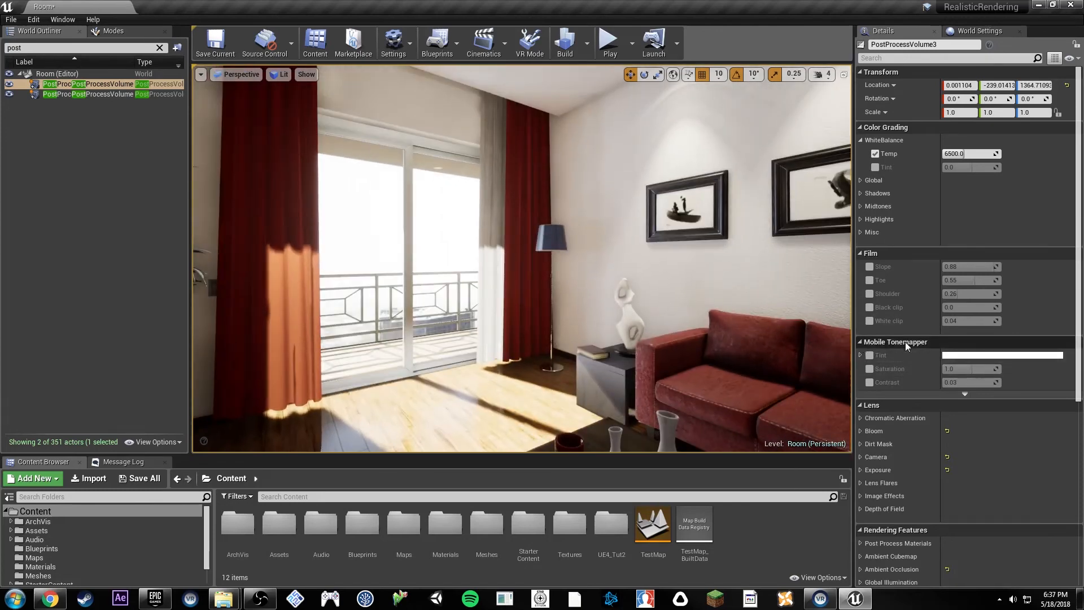
click(862, 341)
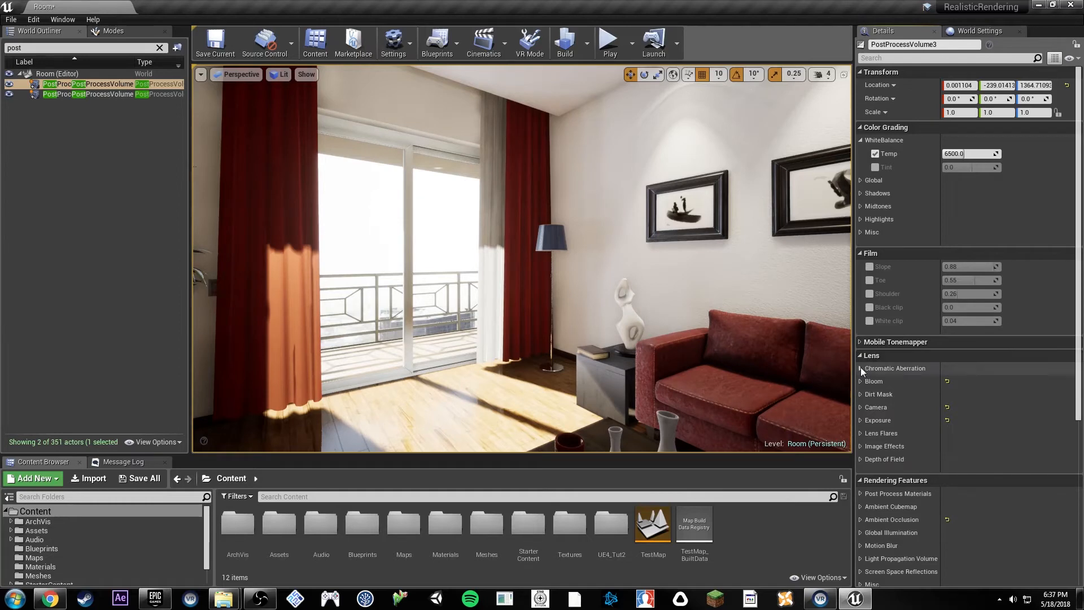
Expand the Chromatic Aberration and Depth of Field settings, and switch the Depth of Field Method override on and off.
click(860, 368)
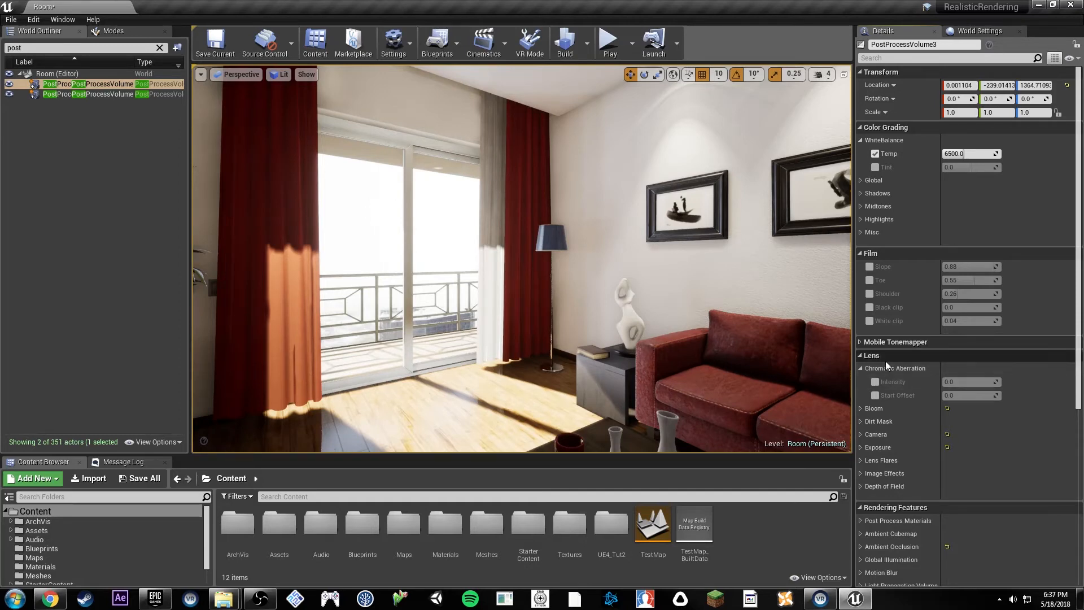
click(861, 485)
scroll(903, 437, down, 3)
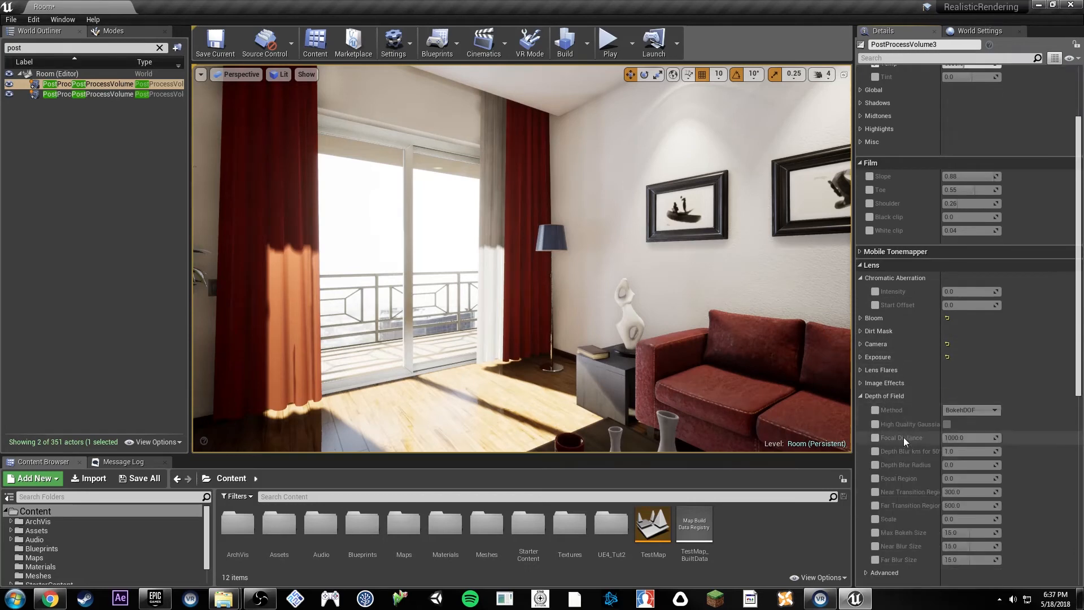
click(875, 412)
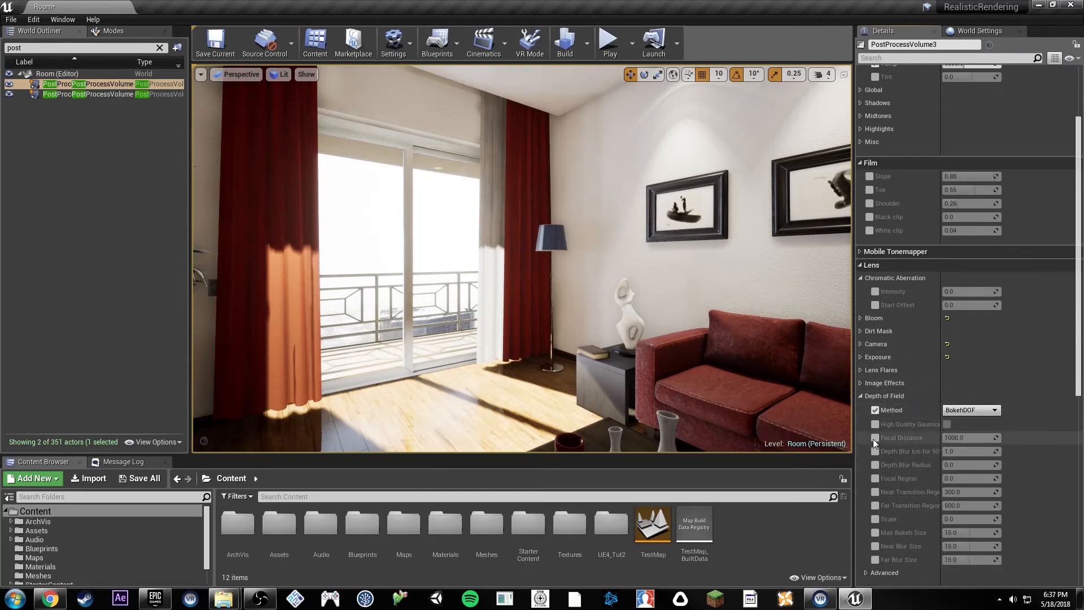
click(875, 410)
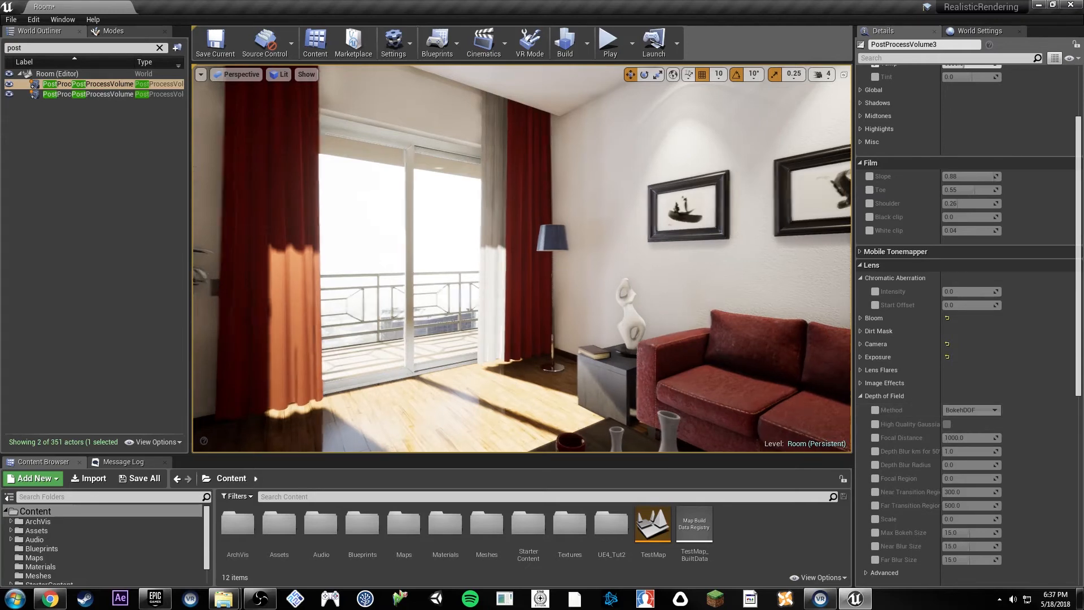
Examine the sofa and picture wall, review the available Depth of Field methods with the override off again, and collapse the Depth of Field settings.
key(s)
right_drag(626, 215, 579, 220)
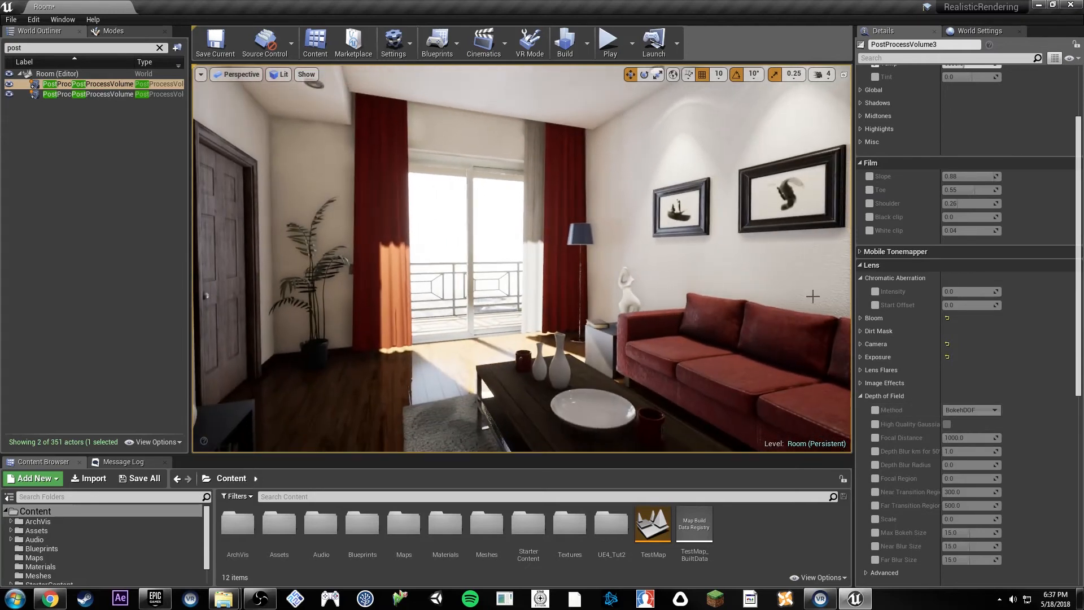
right_drag(540, 298, 757, 285)
key(w)
key(s)
key(w)
key(a)
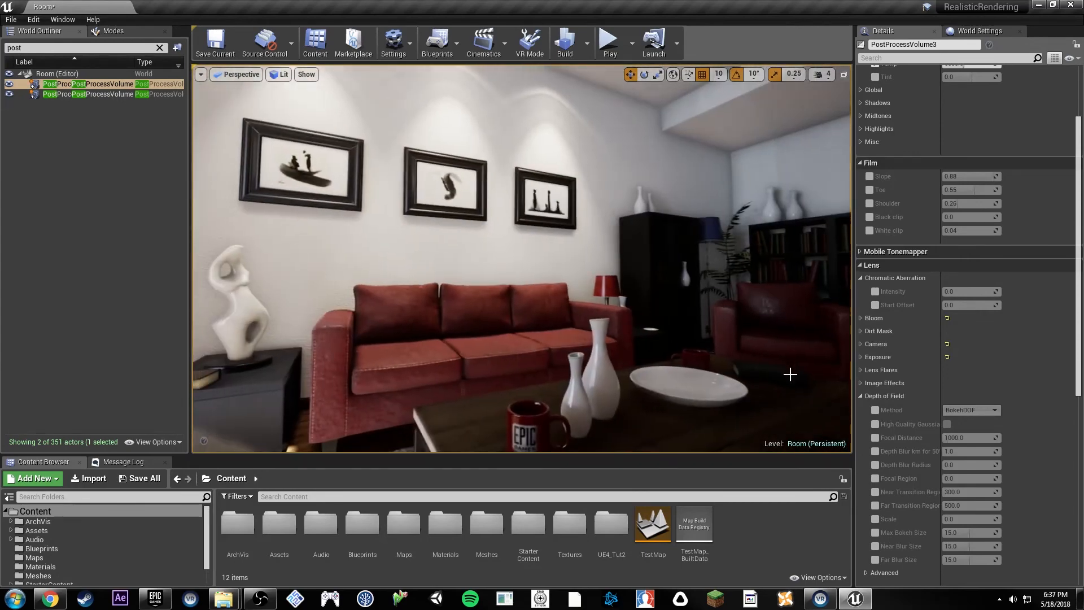
click(875, 410)
click(970, 410)
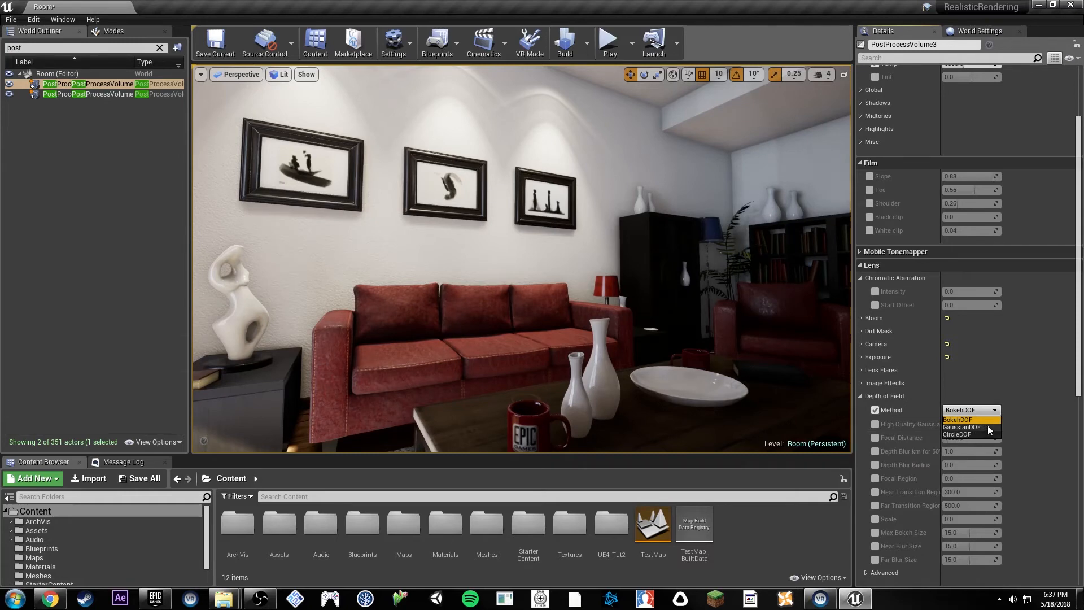
click(1023, 412)
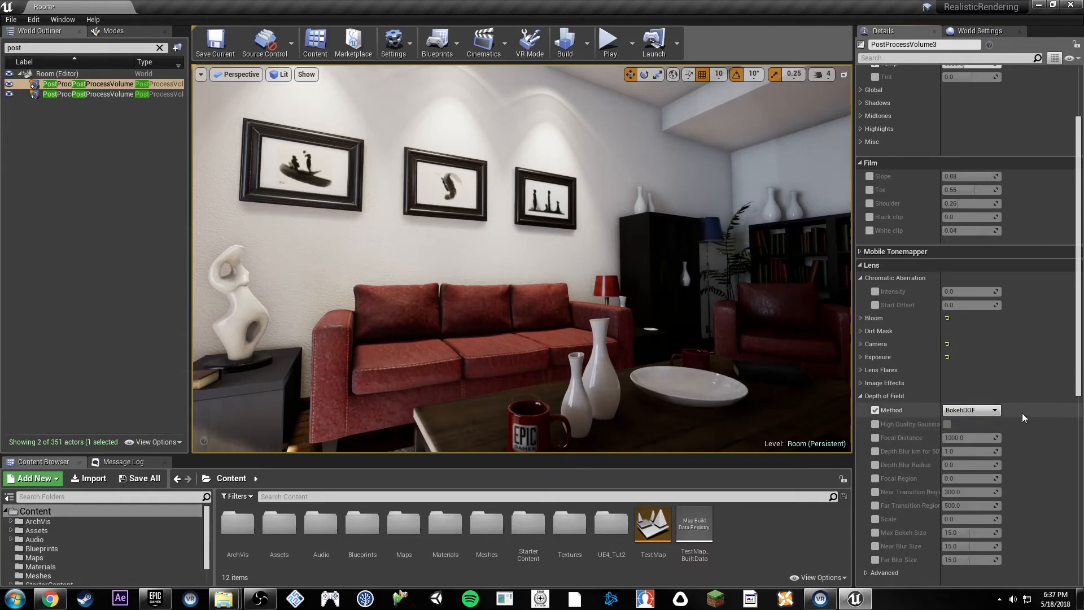
click(874, 410)
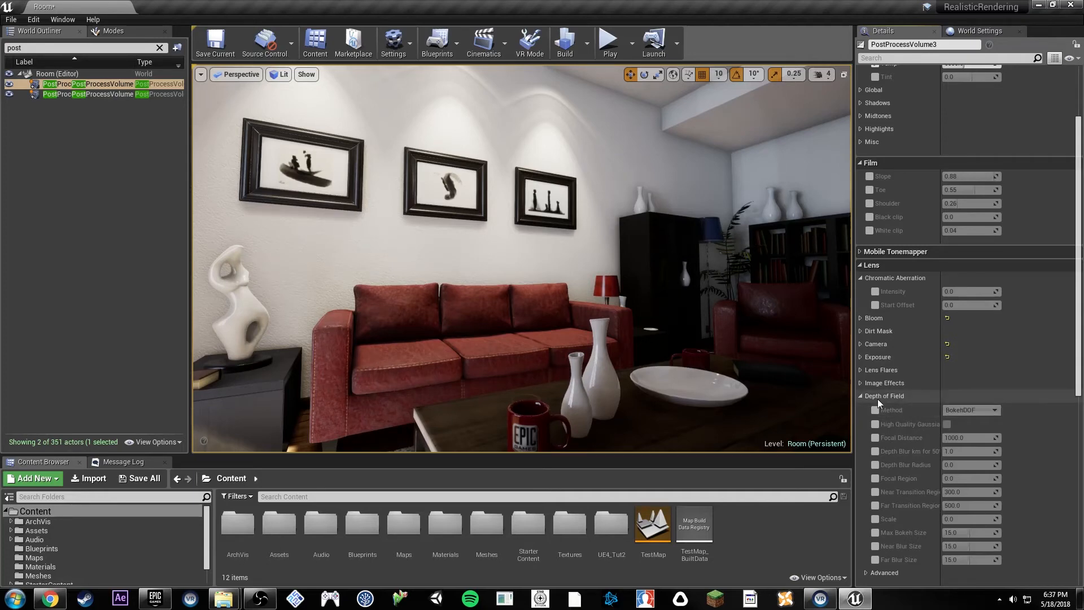
click(860, 396)
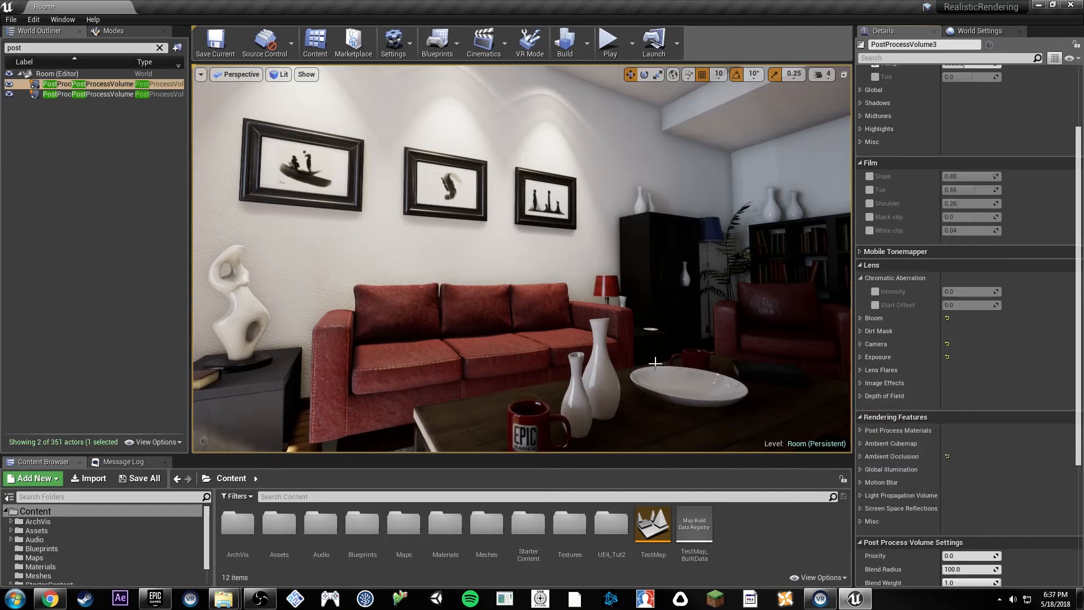
Examine the living room's lighting from the hallway, the sofa wall, the entrance side, and beside the wall-mounted TV.
right_drag(655, 361, 762, 352)
key(w)
right_drag(658, 360, 607, 344)
key(s)
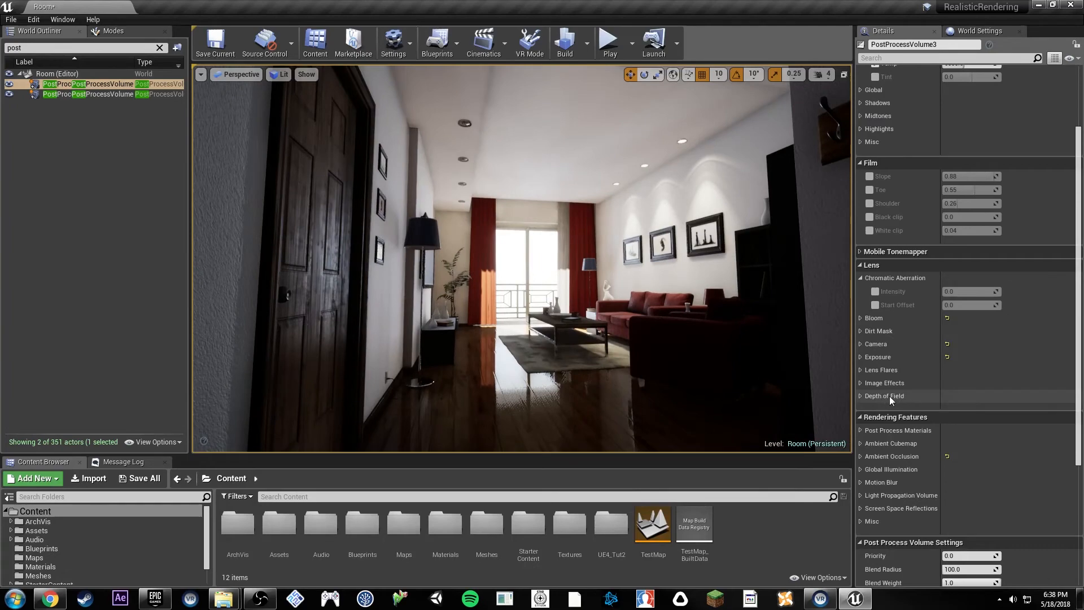
key(w)
right_drag(635, 353, 666, 324)
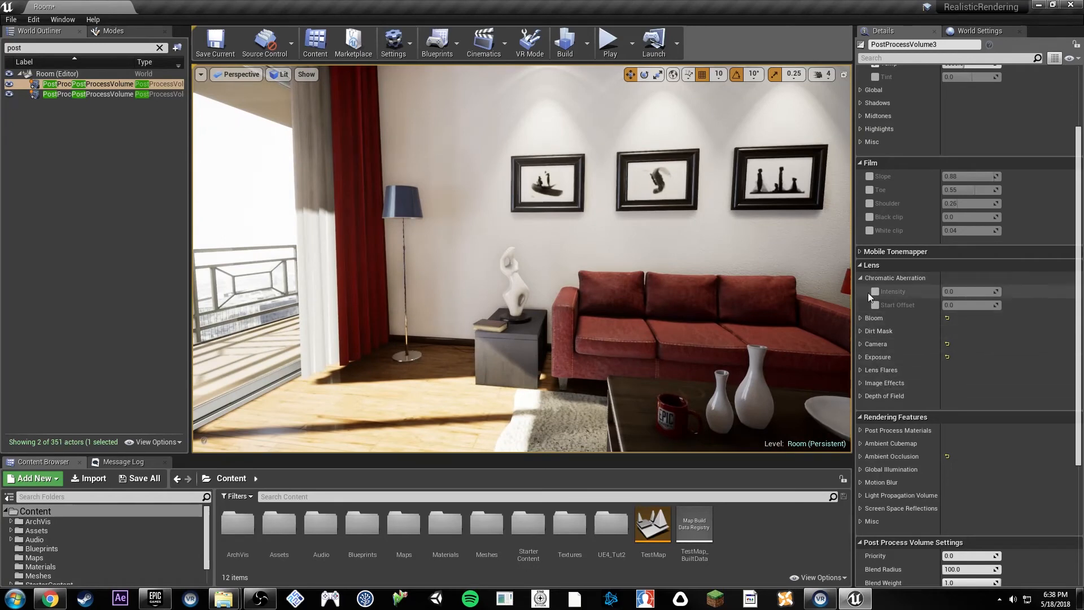
right_drag(734, 316, 739, 313)
right_drag(600, 302, 627, 302)
key(a)
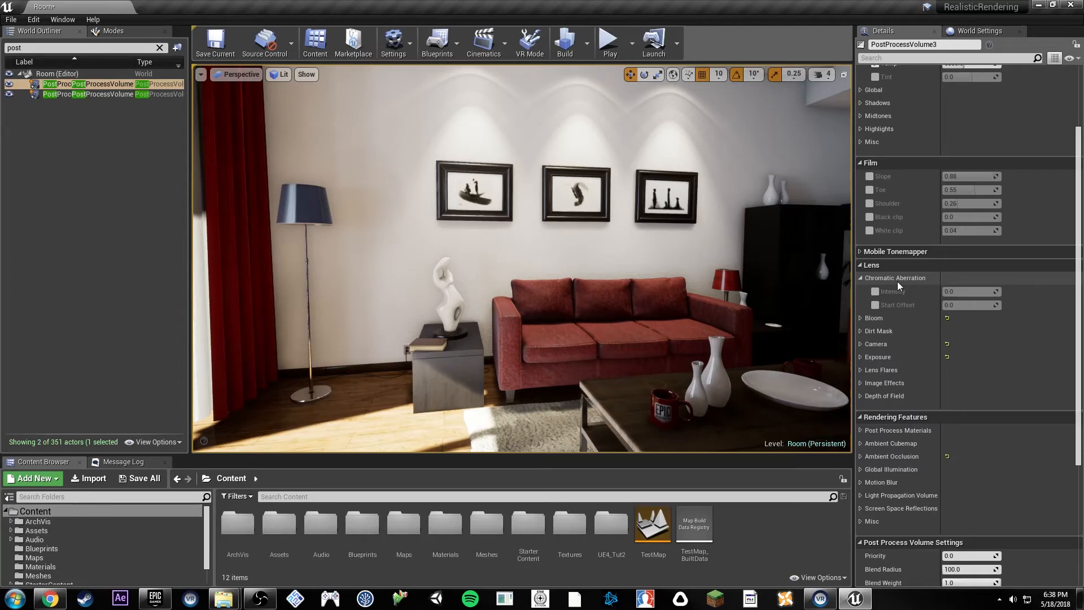
right_drag(627, 335, 678, 330)
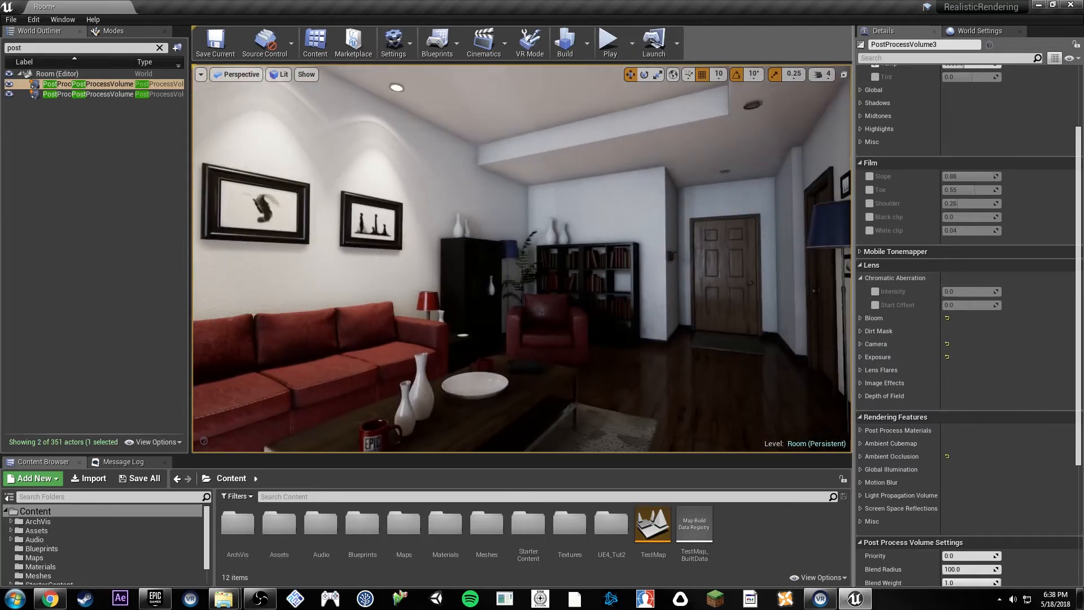
right_drag(597, 328, 621, 325)
key(w)
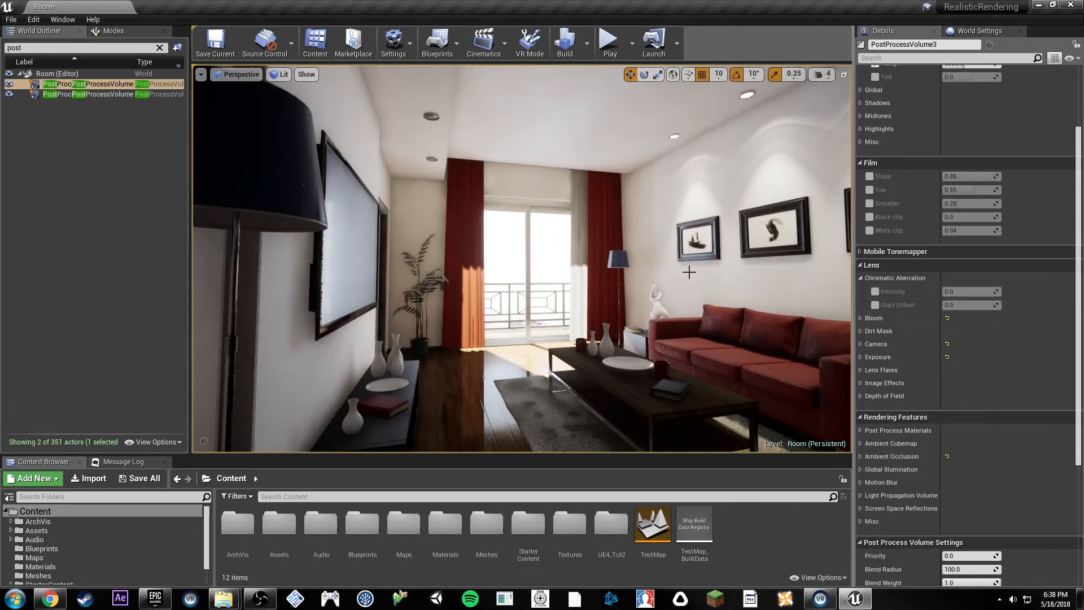
mouse_move(649, 268)
right_down()
mouse_move(637, 268)
mouse_move(649, 268)
right_up()
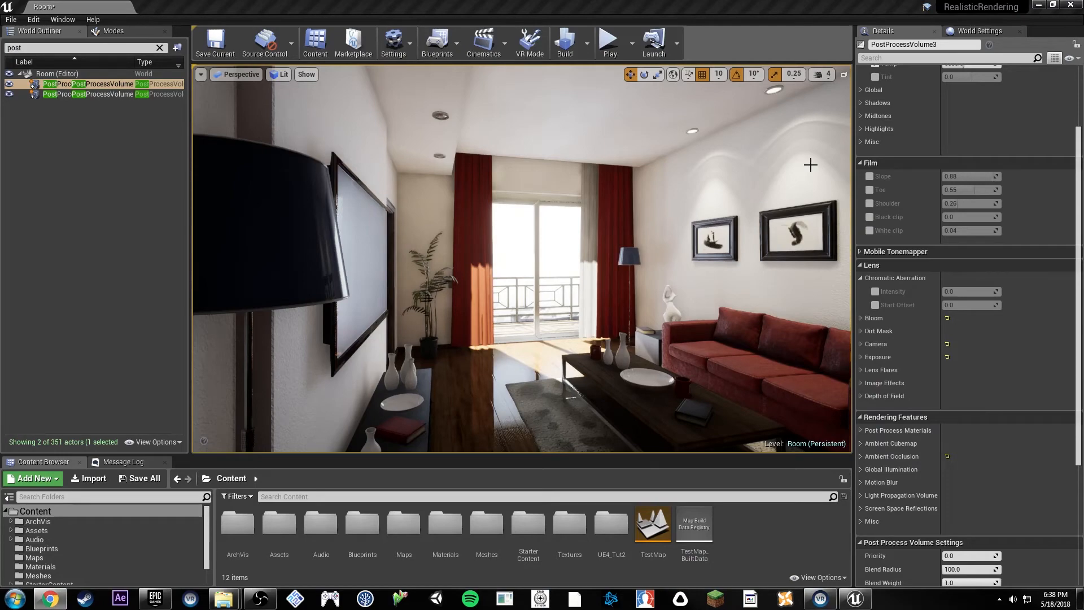
Switch to Chrome, browse the Google Images results for "sci fi style", and return to Unreal Editor.
drag(734, 2, 694, 0)
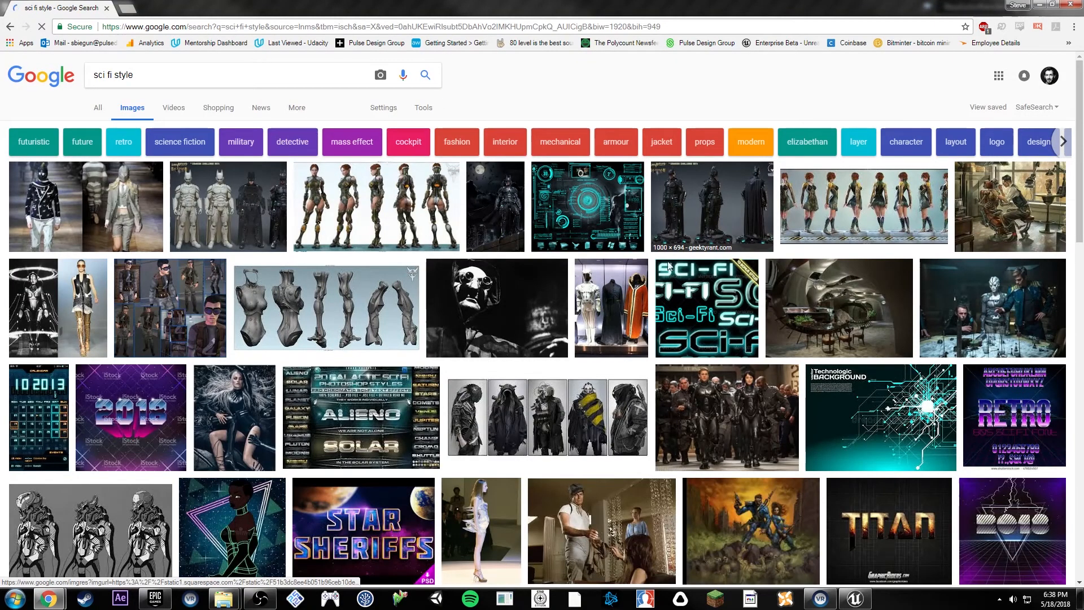
scroll(424, 366, down, 5)
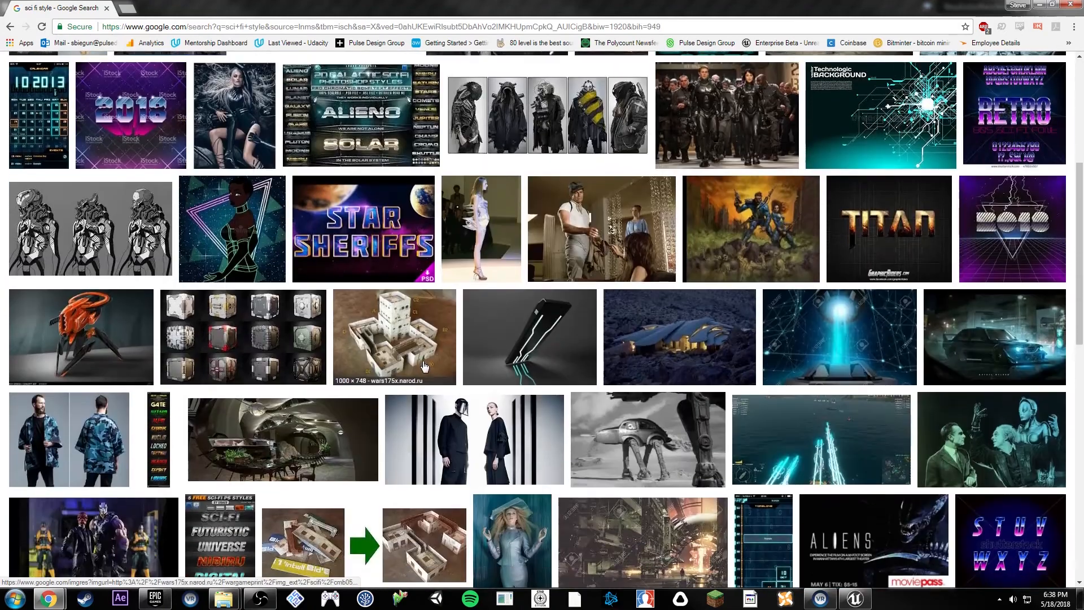
scroll(425, 366, down, 4)
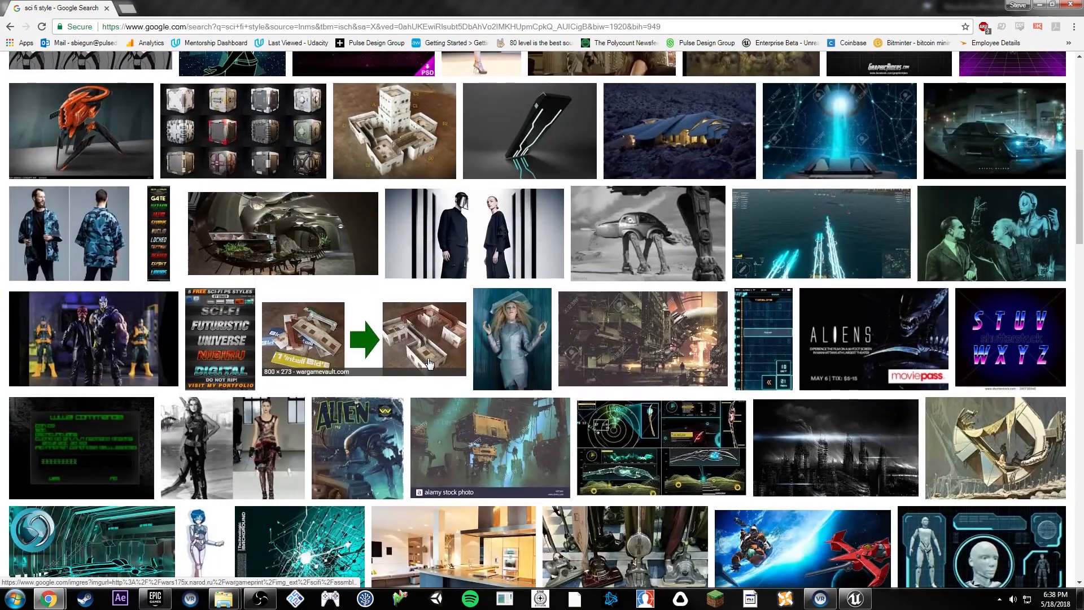
scroll(432, 362, down, 2)
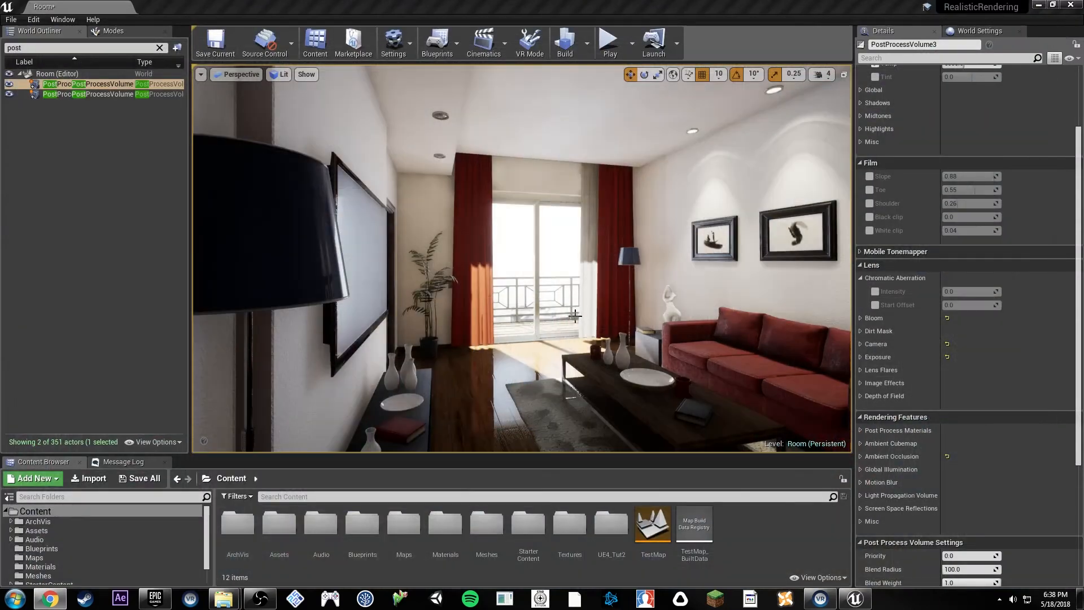
Try Chromatic Aberration intensities of 3.0, about 4.38, 1.52 and 1.14, reset the value to 0.0, and turn the Intensity override off.
right_drag(574, 315, 536, 251)
click(874, 291)
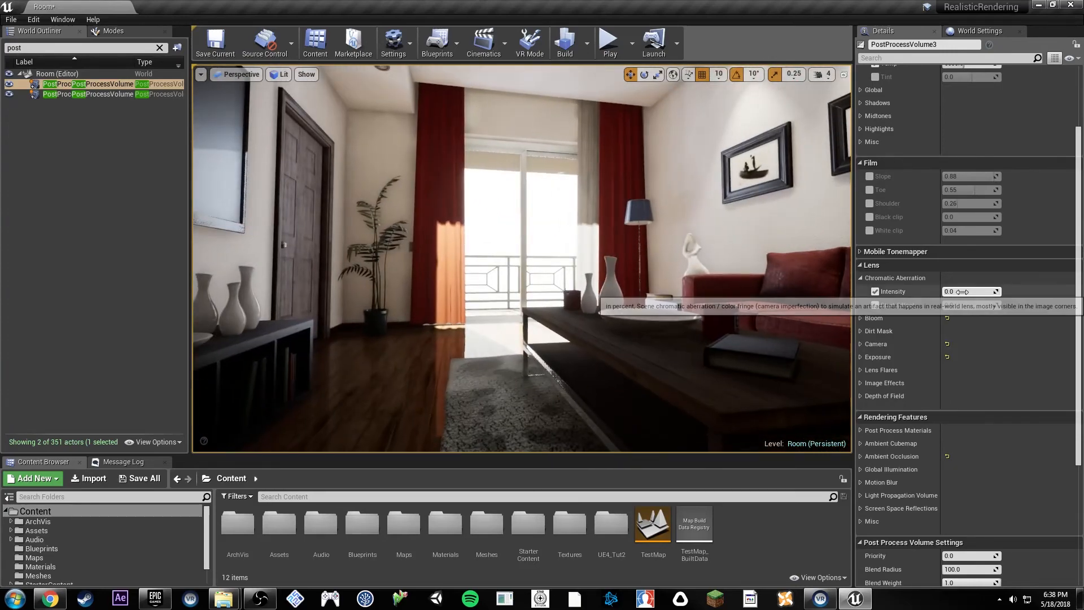
drag(963, 291, 964, 292)
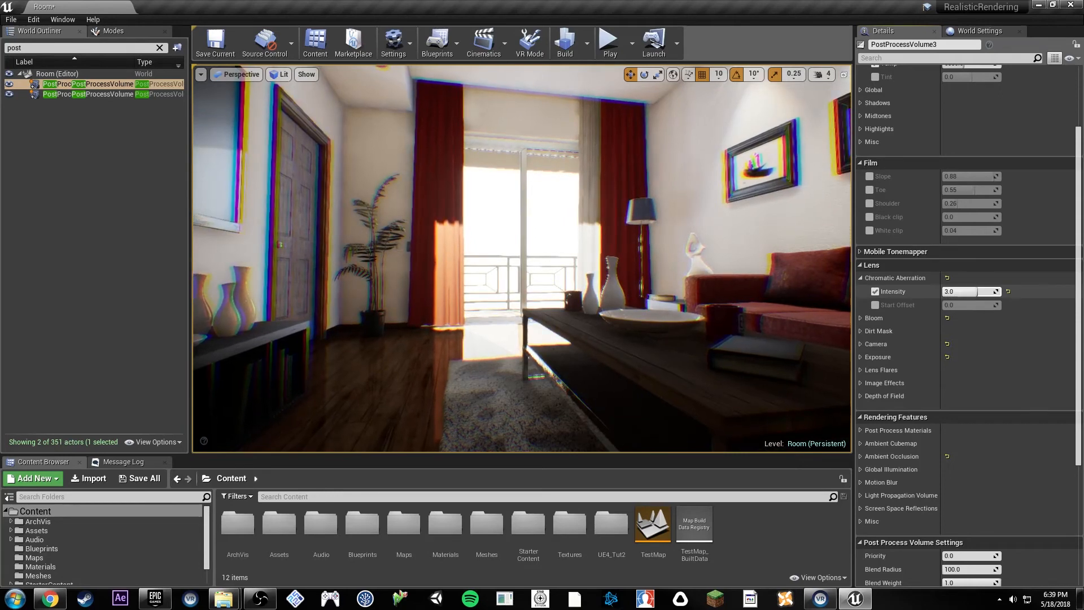
drag(963, 292, 956, 292)
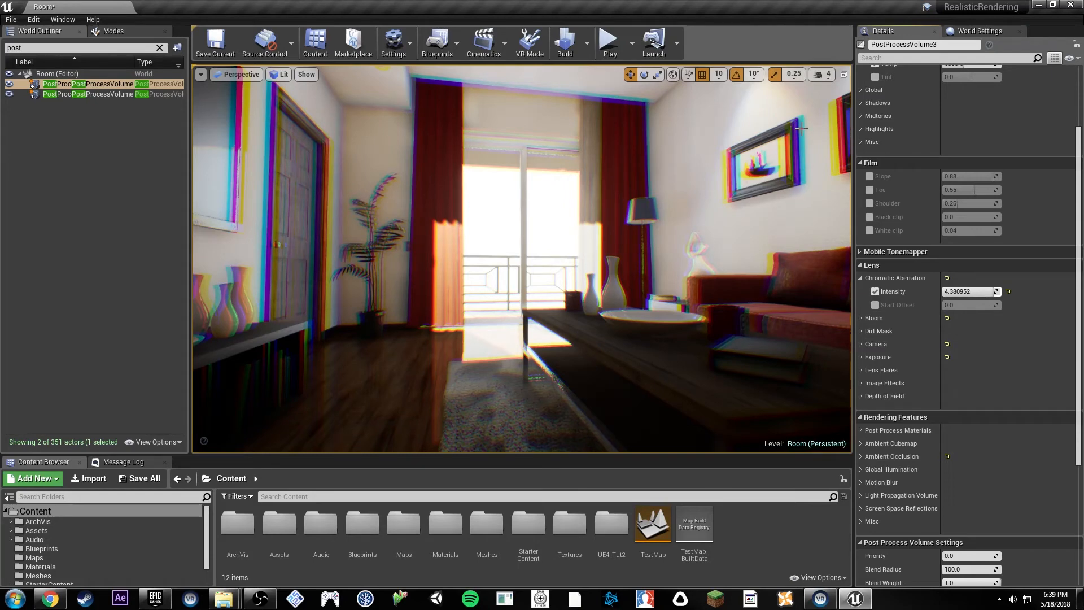
mouse_move(965, 291)
mouse_down()
mouse_move(944, 292)
mouse_move(960, 291)
mouse_up()
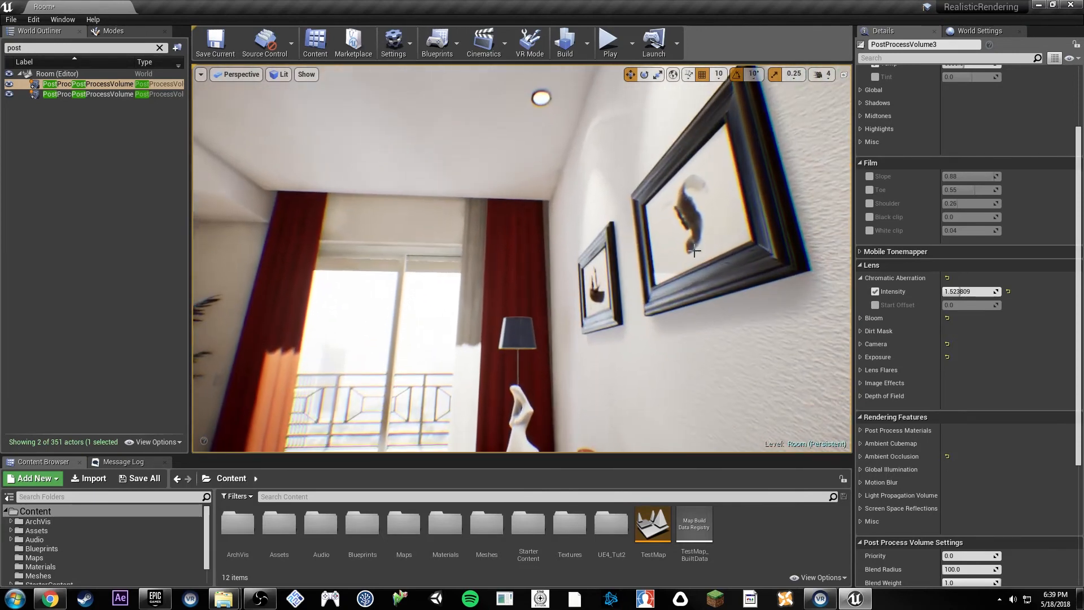
mouse_move(962, 291)
mouse_down()
mouse_move(952, 291)
mouse_move(975, 291)
mouse_up()
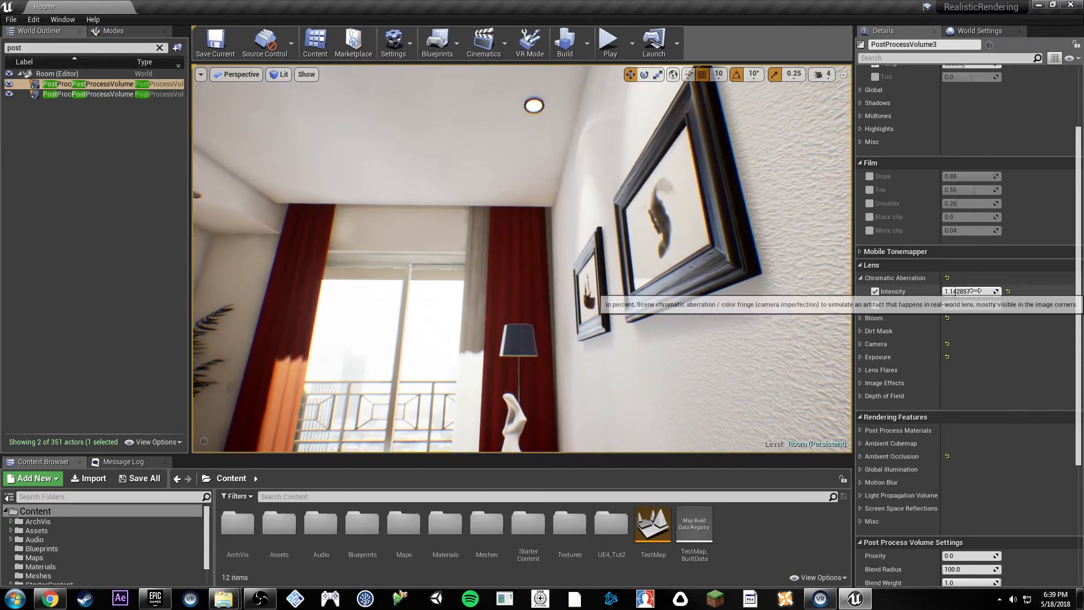
click(1008, 292)
mouse_move(579, 271)
right_down()
mouse_move(559, 288)
mouse_move(578, 270)
right_up()
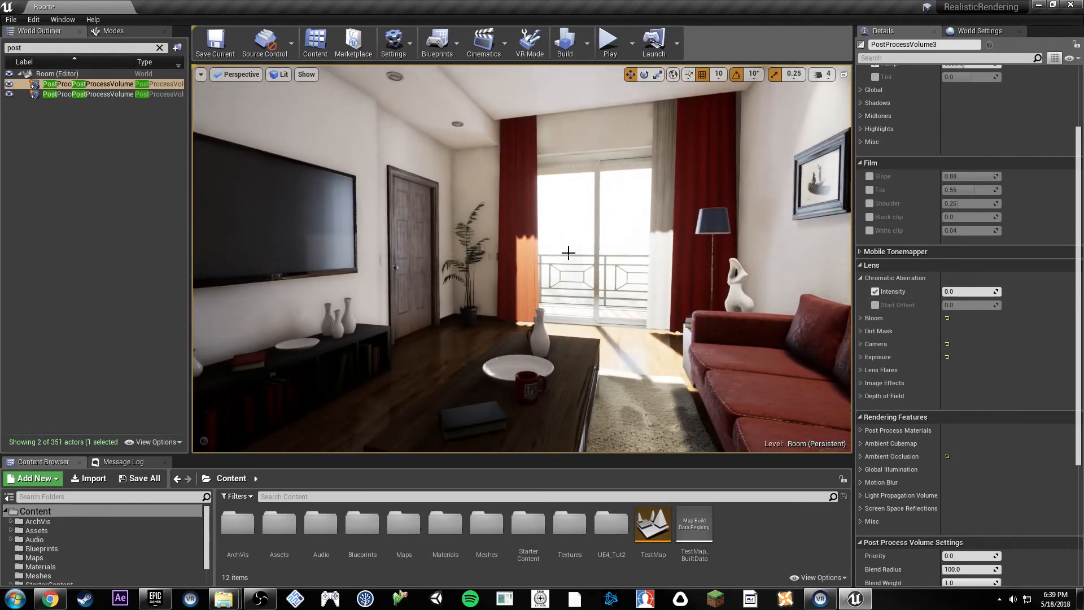
click(875, 292)
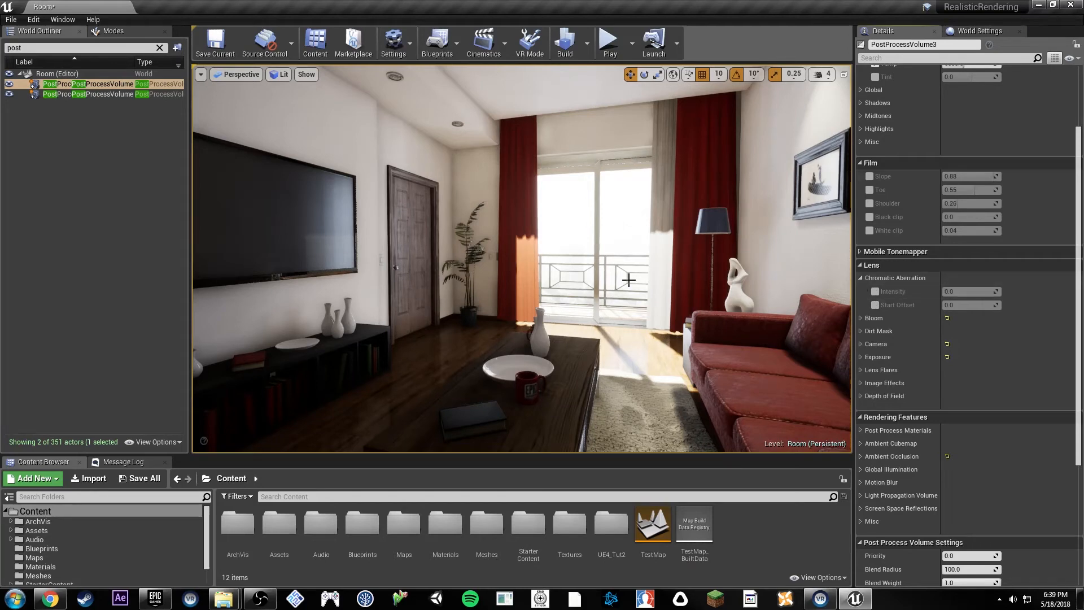
Compare Chromatic Aberration intensities of about 1.38 and 0.24 around the TV and balcony doors, and turn the Intensity override off.
right_drag(625, 279, 628, 247)
click(876, 291)
right_drag(670, 298, 669, 297)
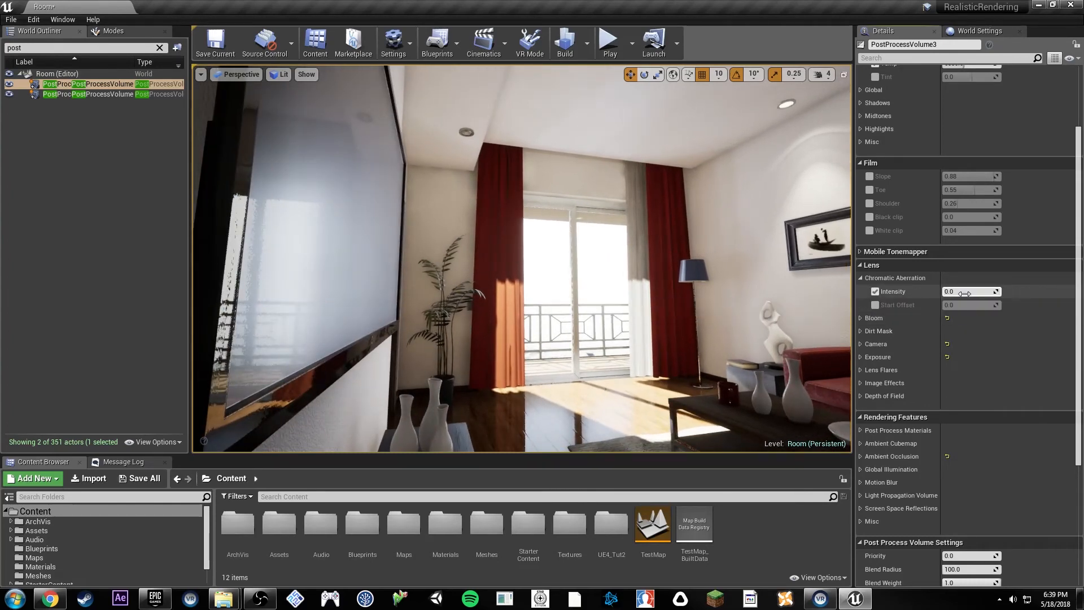
drag(964, 291, 981, 291)
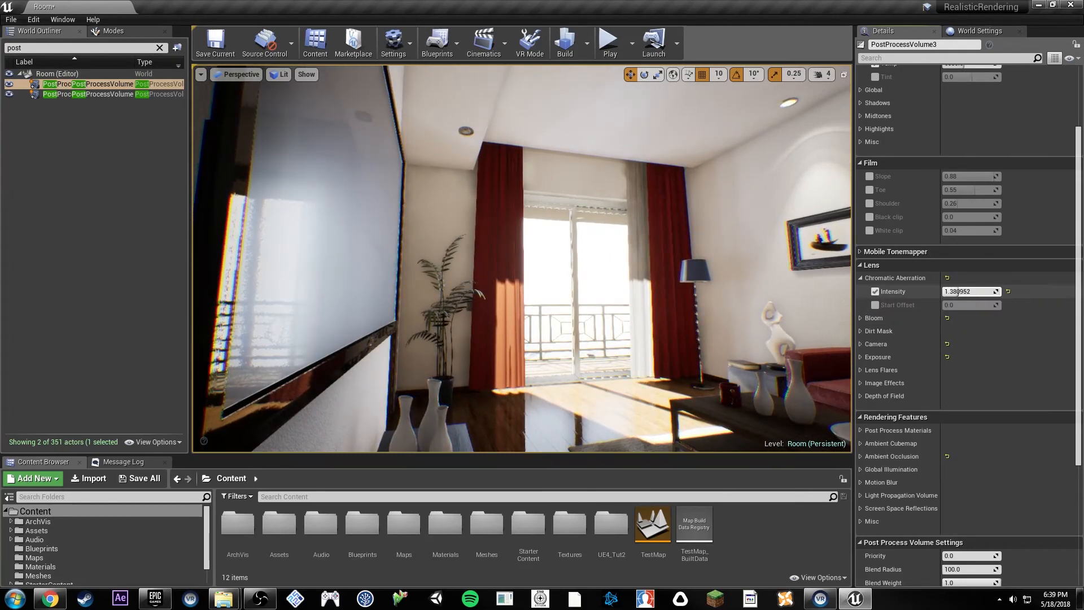
right_drag(602, 292, 603, 277)
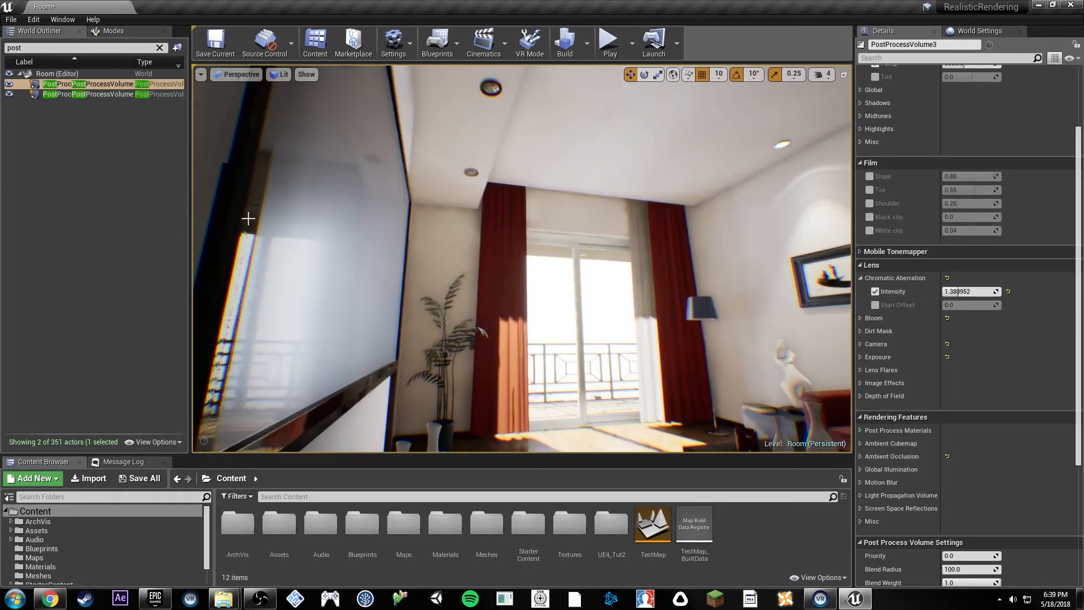
right_drag(730, 241, 736, 213)
drag(967, 291, 949, 291)
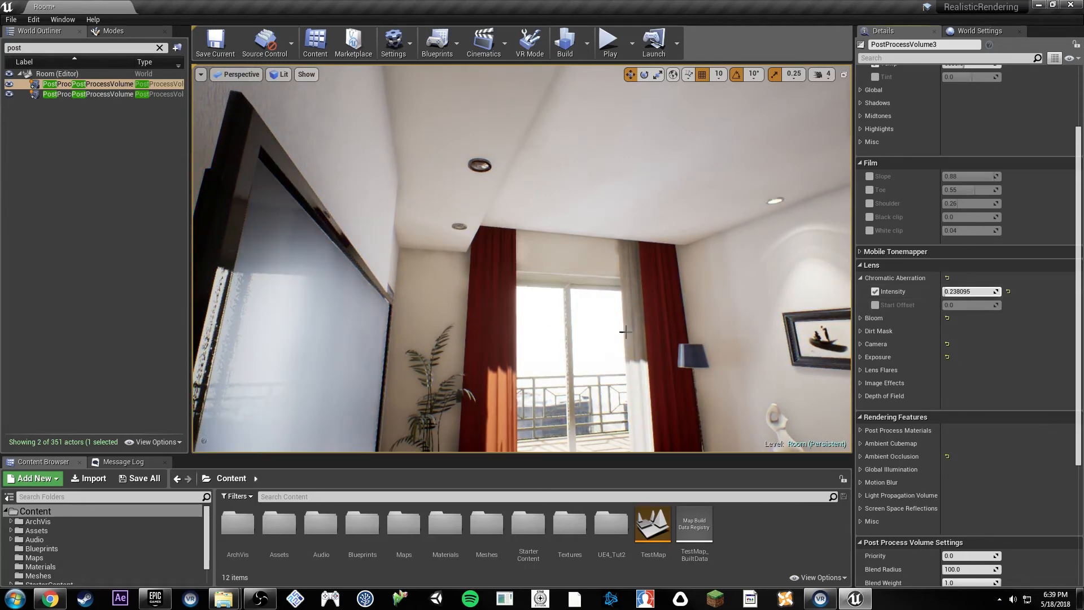
click(876, 291)
right_drag(757, 259, 742, 291)
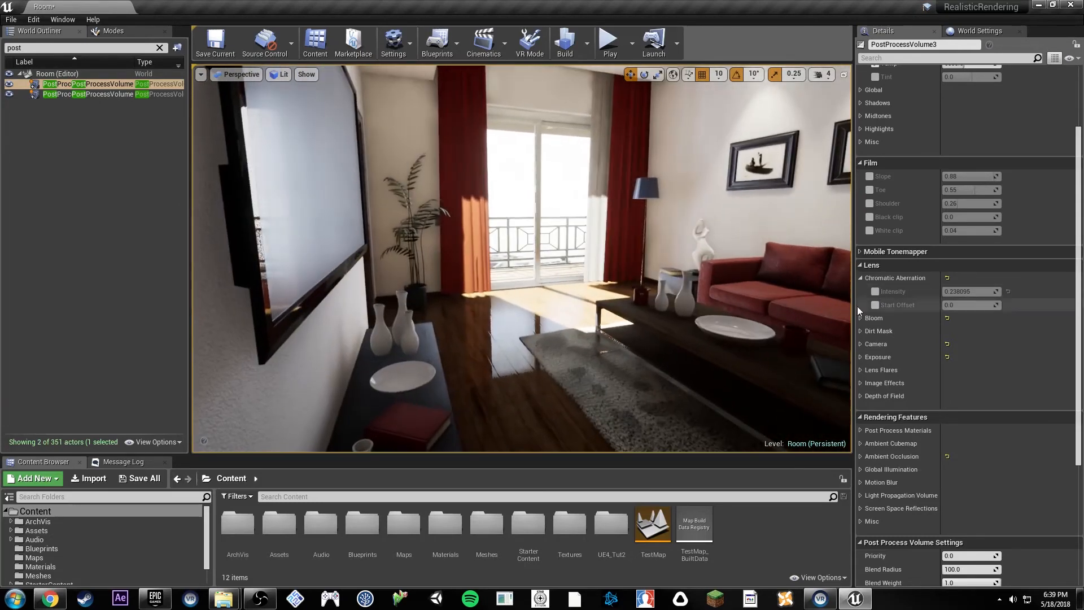
Enable the Chromatic Aberration Intensity override at about 0.71 and examine the TV and balcony doors.
click(876, 292)
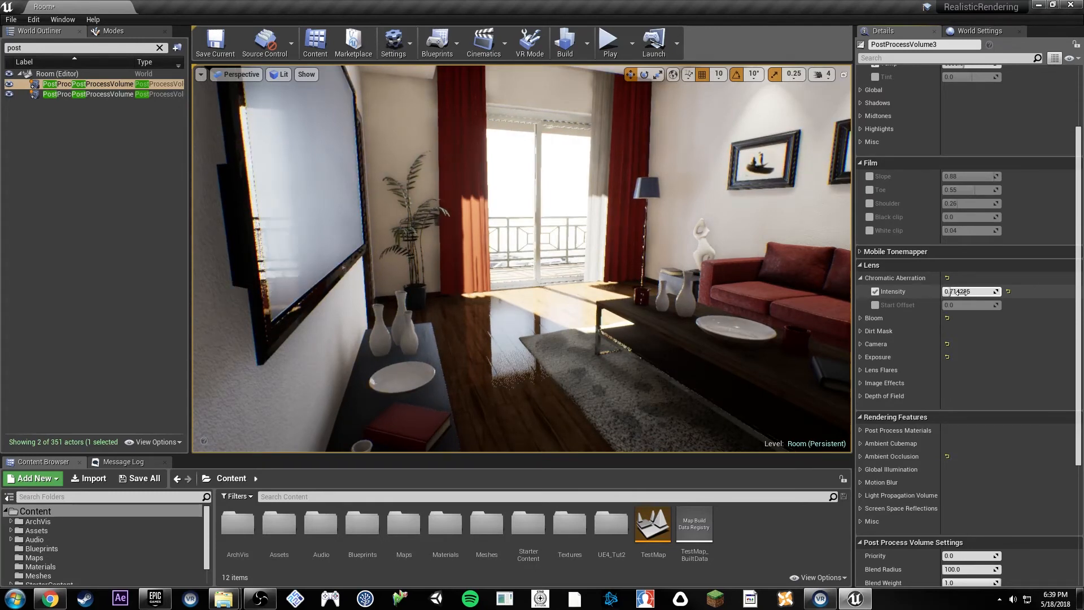
drag(946, 292, 952, 291)
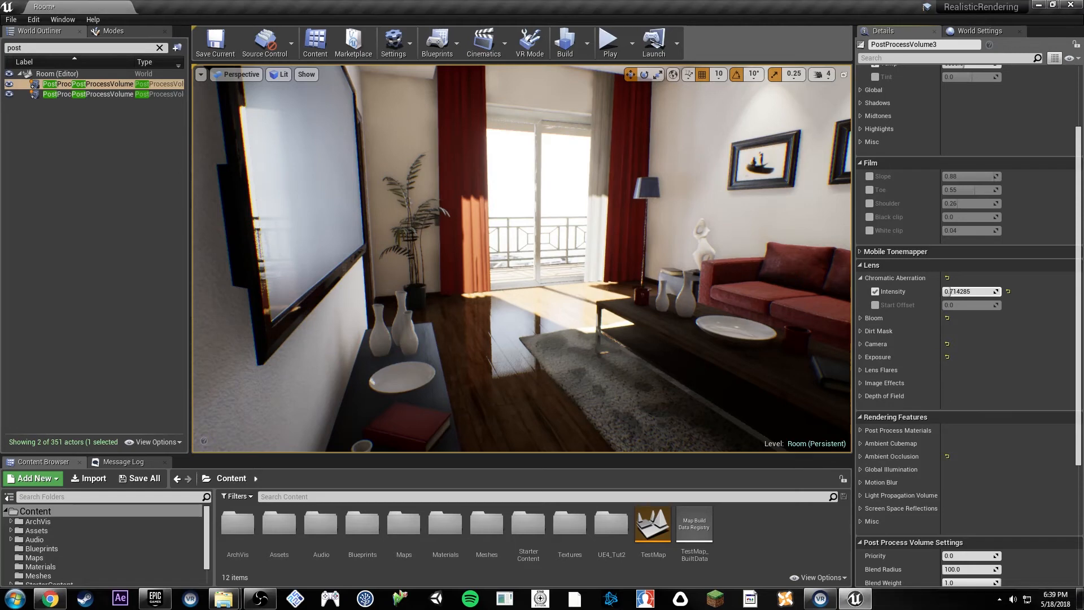
right_drag(694, 275, 657, 254)
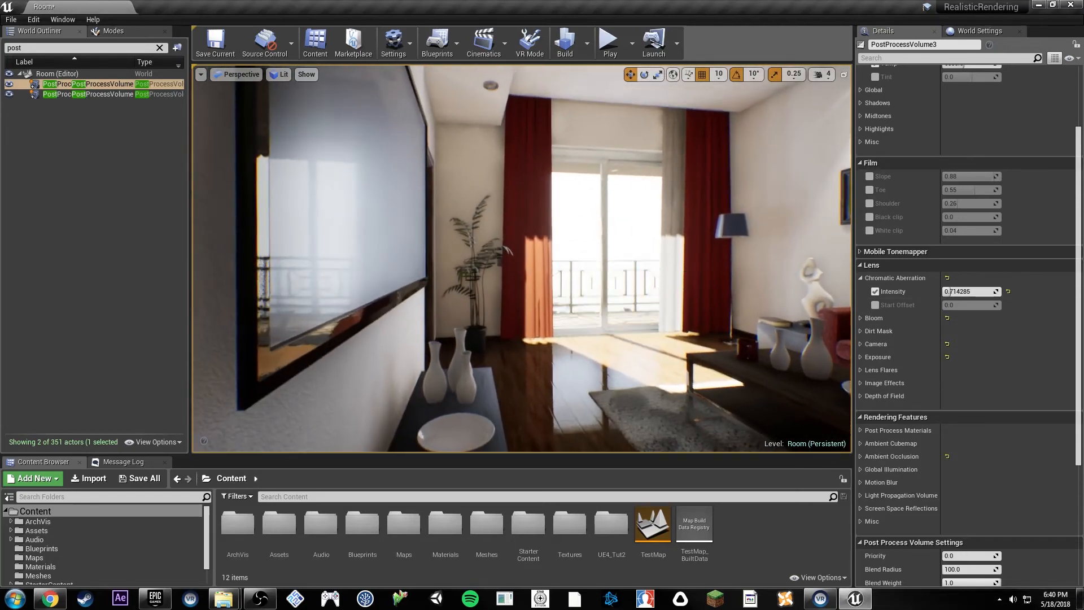
Turn off the Chromatic Aberration Intensity override, expand the Bloom settings, and raise Bloom Intensity to about 7.16.
click(876, 292)
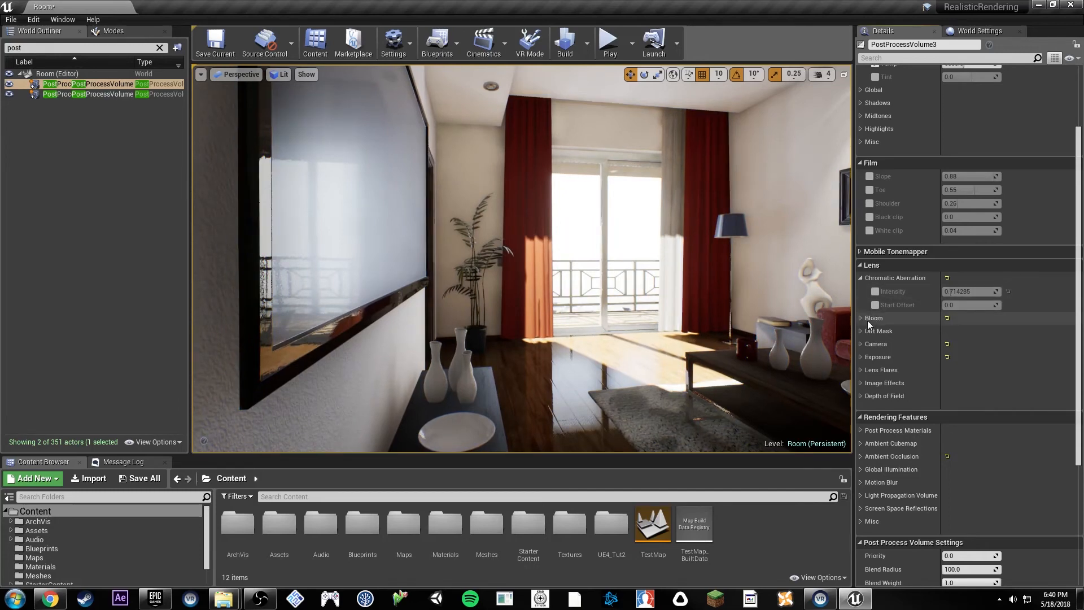
click(861, 317)
key(w)
right_drag(708, 293, 717, 290)
key(s)
mouse_move(963, 346)
mouse_down()
mouse_move(972, 346)
mouse_move(944, 346)
mouse_up()
mouse_move(791, 333)
right_down()
mouse_move(810, 333)
mouse_move(771, 334)
mouse_move(791, 334)
right_up()
drag(967, 346, 984, 346)
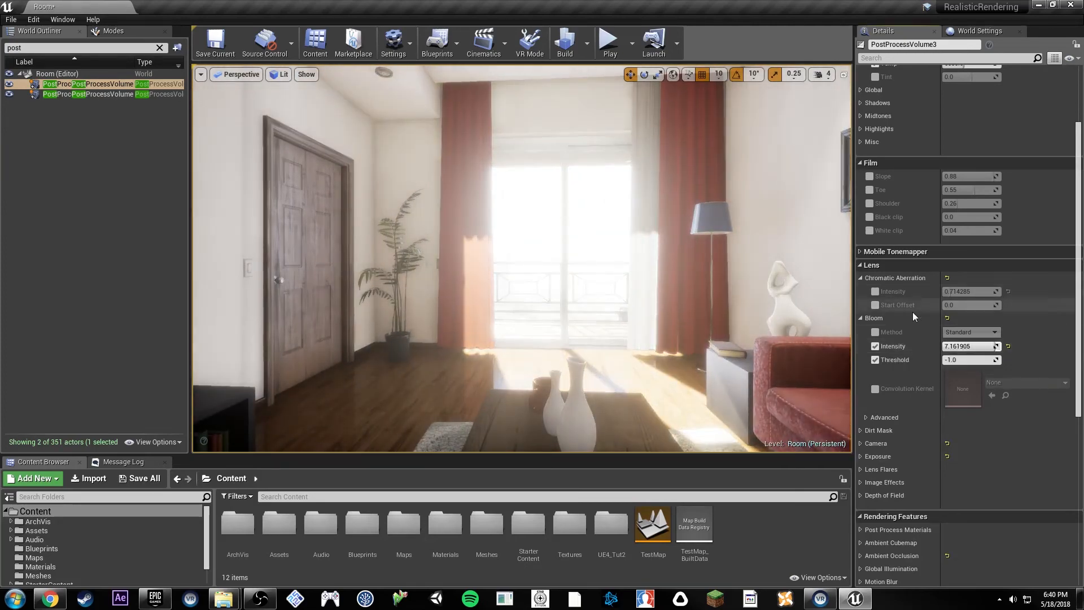
Override the Bloom Method with Convolution and examine its effect around the balcony doors and curtains.
click(875, 332)
click(967, 332)
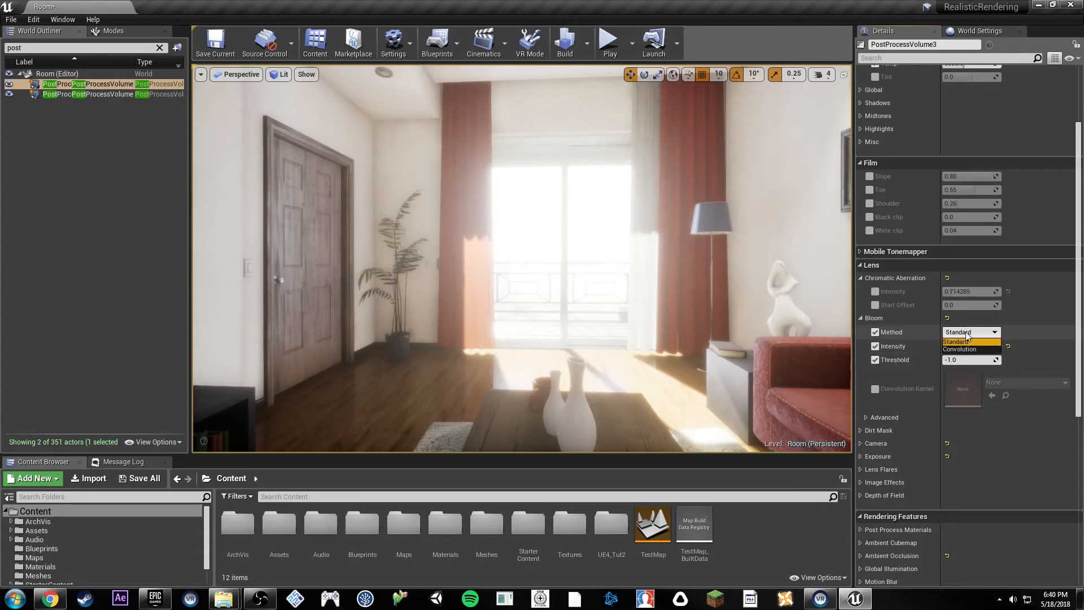
click(967, 349)
right_drag(797, 333, 511, 380)
key(w)
key(w)
key(s)
key(w)
key(s)
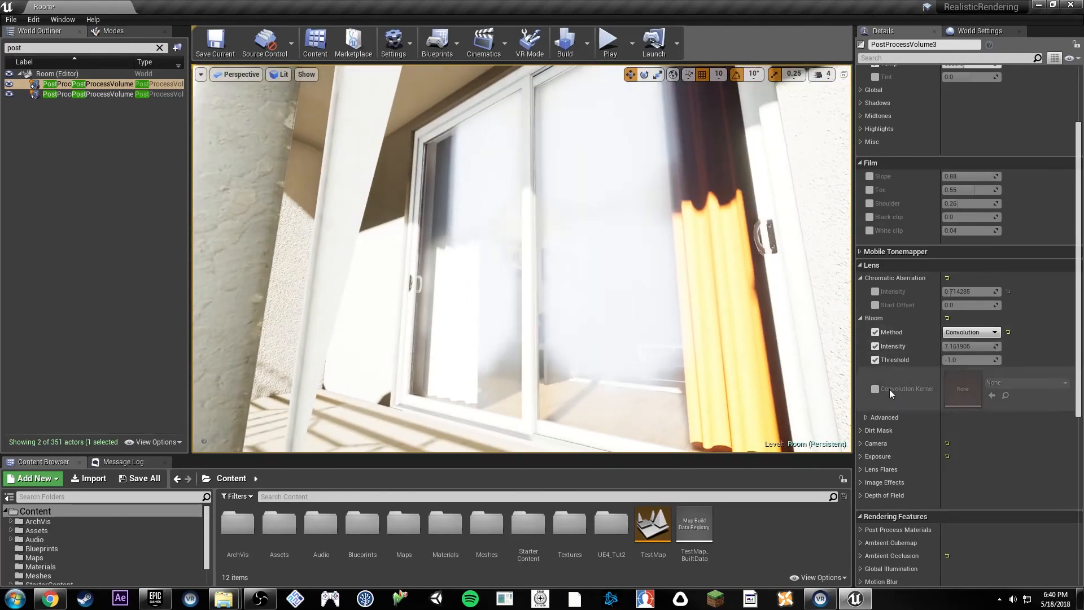
Try the Convolution Scale override in Bloom's advanced settings, bring its value down to 0.0, and turn the override off.
click(866, 417)
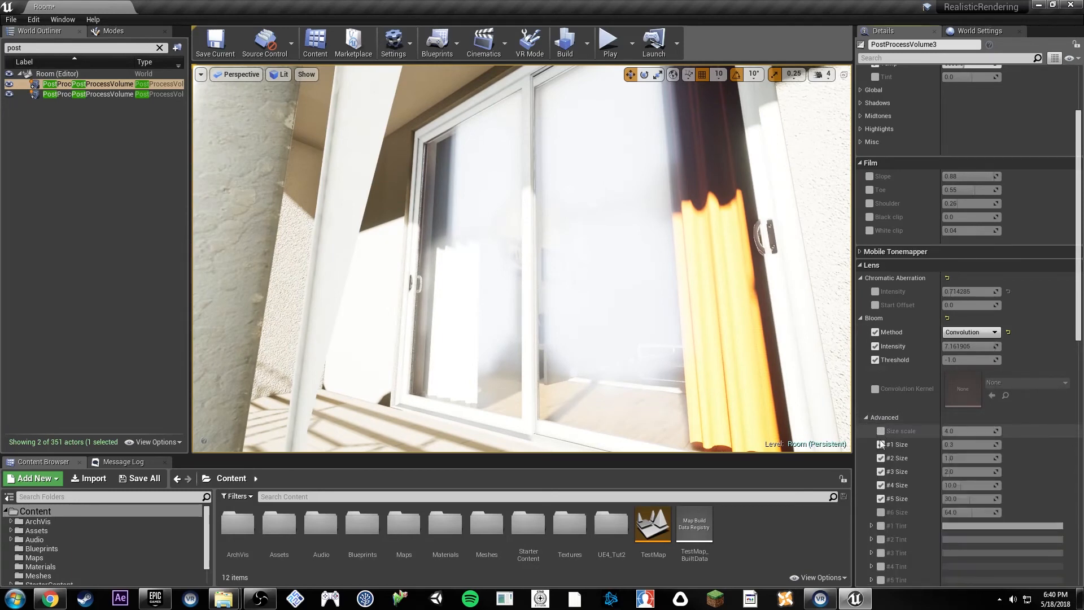
scroll(881, 446, down, 4)
click(883, 426)
mouse_move(970, 427)
mouse_down()
mouse_move(943, 427)
mouse_move(988, 427)
mouse_up()
key(w)
right_drag(706, 316, 603, 319)
key(s)
drag(978, 426, 940, 426)
click(881, 426)
scroll(901, 297, up, 5)
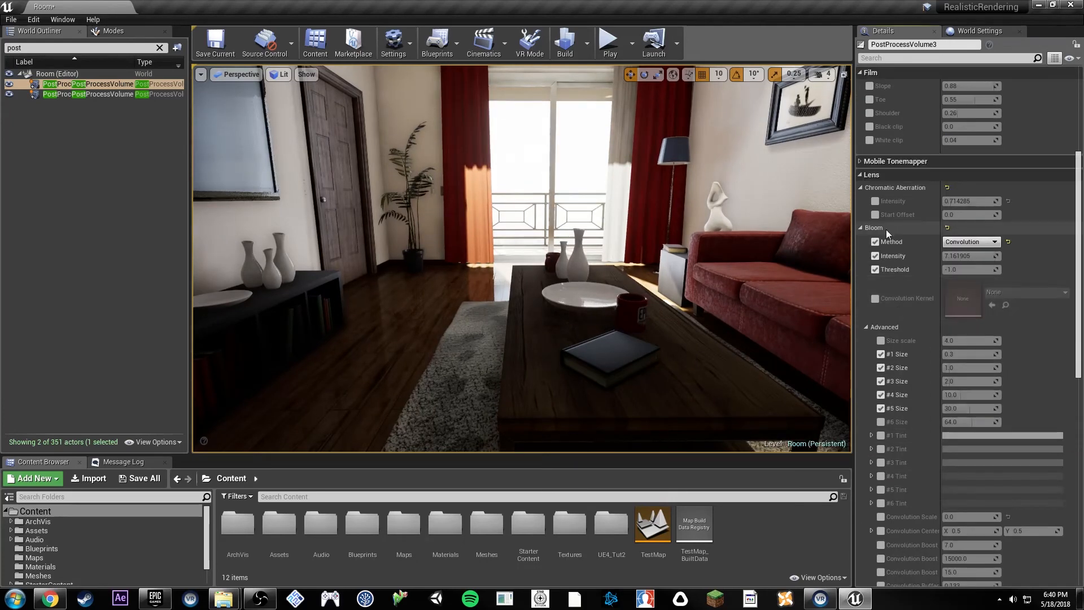
Turn off the Bloom Method override and compare the room with the Bloom Intensity override off and on.
click(875, 242)
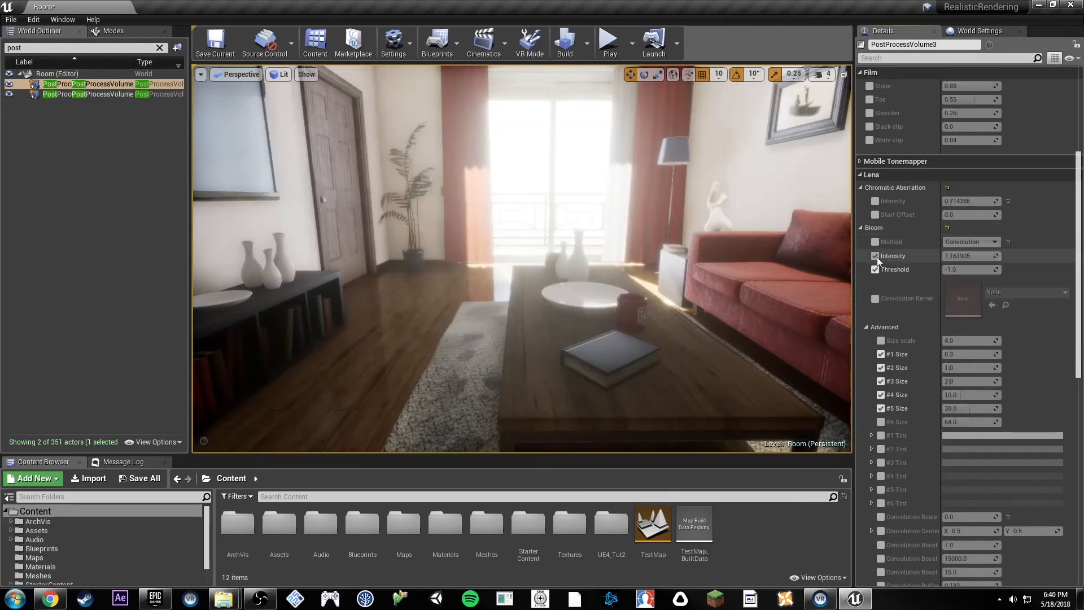
click(876, 256)
key(a)
right_drag(734, 248, 767, 231)
click(875, 256)
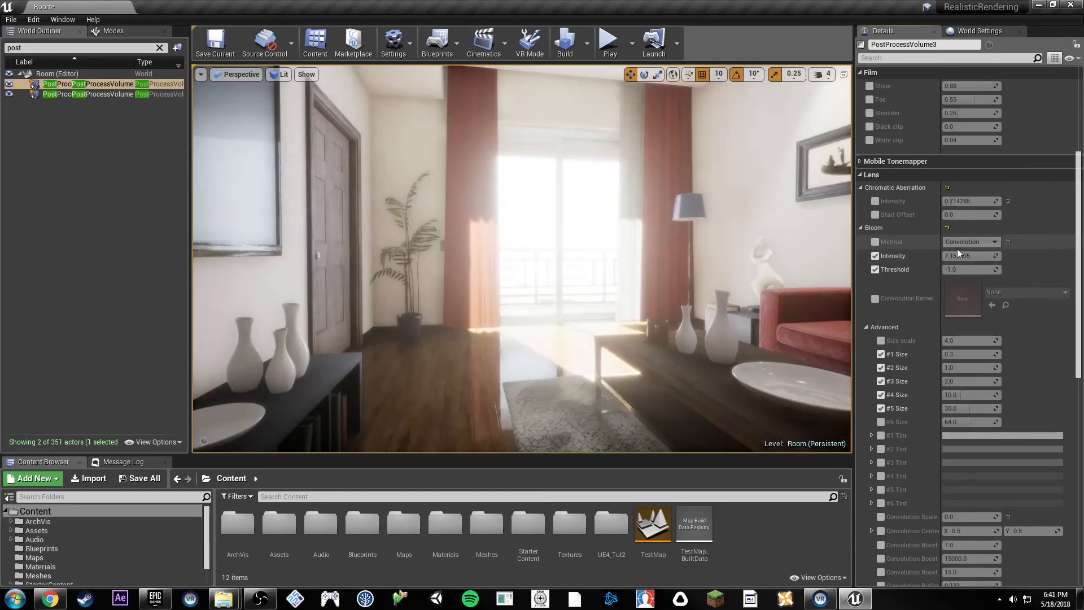
Try the Standard Bloom Method at an Intensity of about 1.68, and turn off the Method and Intensity overrides.
click(877, 241)
click(974, 242)
click(974, 253)
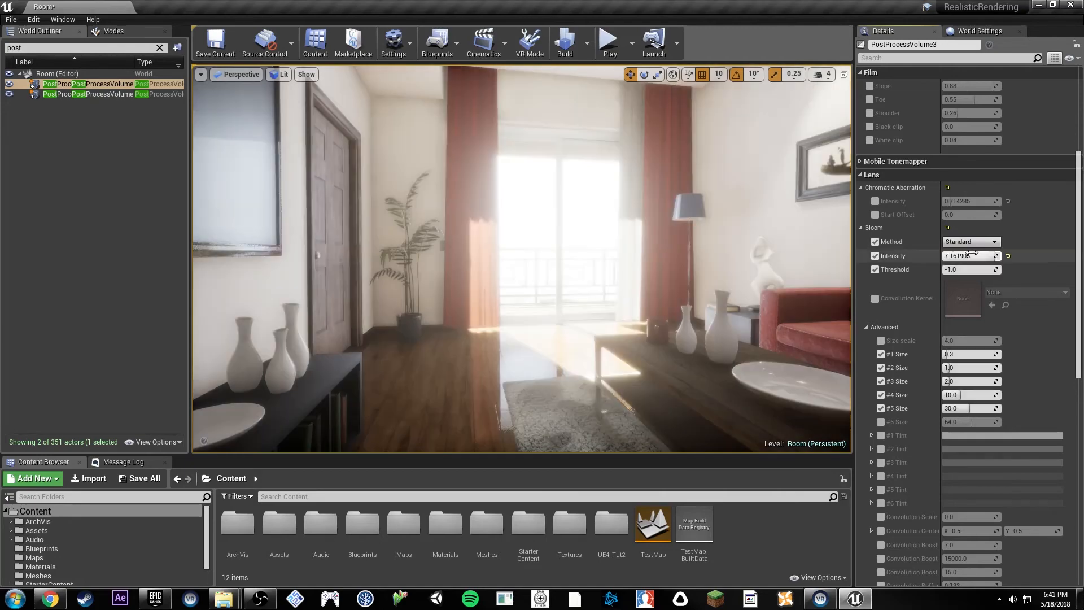
drag(972, 256, 958, 256)
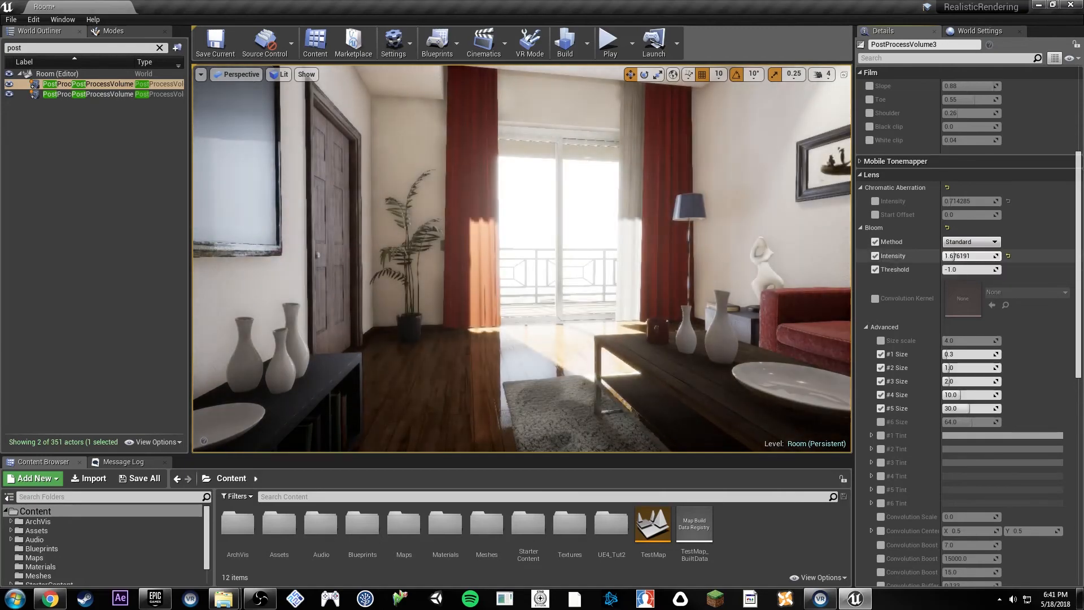
right_drag(636, 230, 576, 231)
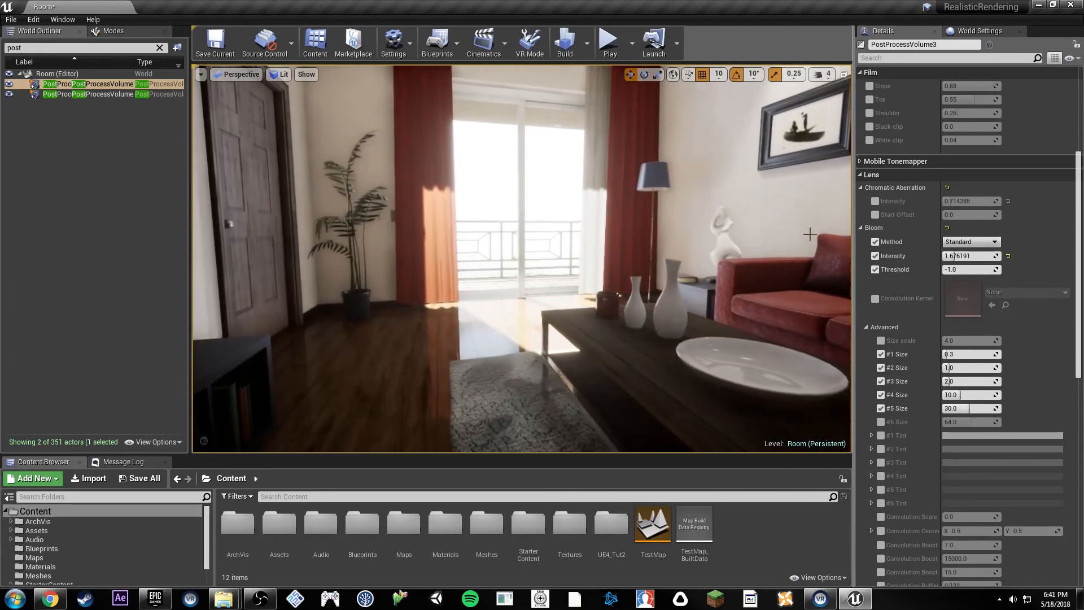
click(876, 242)
click(875, 255)
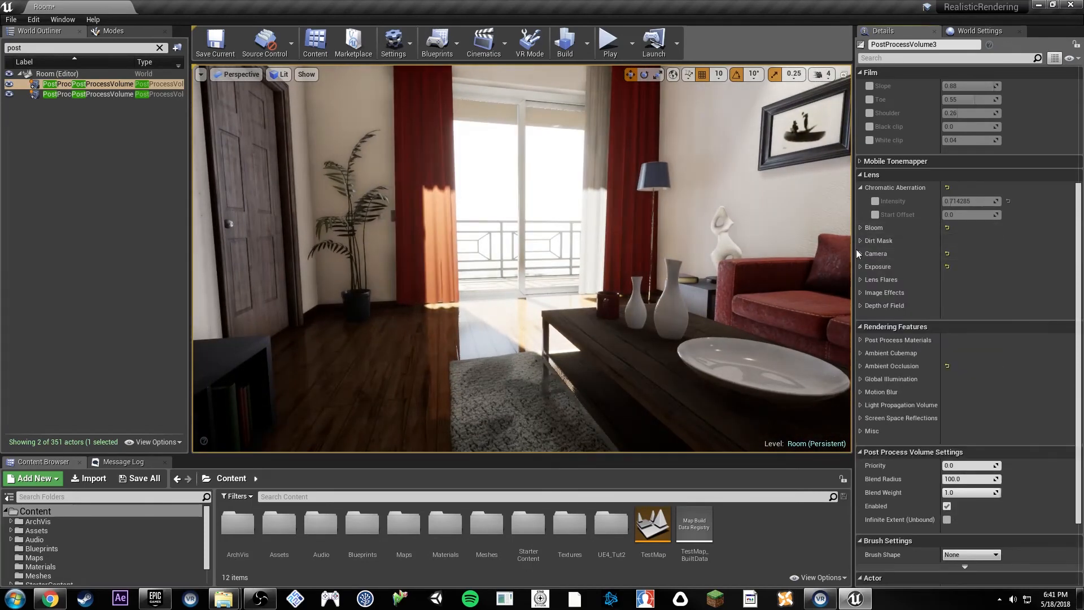
Enable the Lens Flares Intensity override and try values of about 11.28 and 8.84 facing the balcony doors.
click(860, 280)
click(875, 293)
right_drag(522, 254, 522, 254)
right_drag(825, 270, 826, 270)
drag(969, 293, 969, 293)
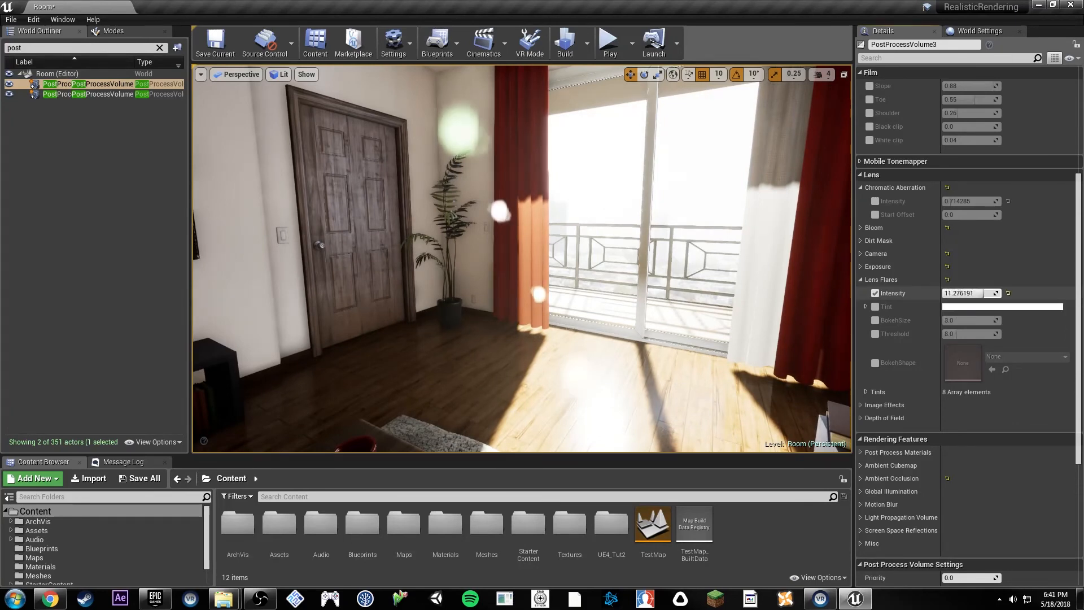
Try the Lens Flares BokehShape override and turn it off.
click(875, 363)
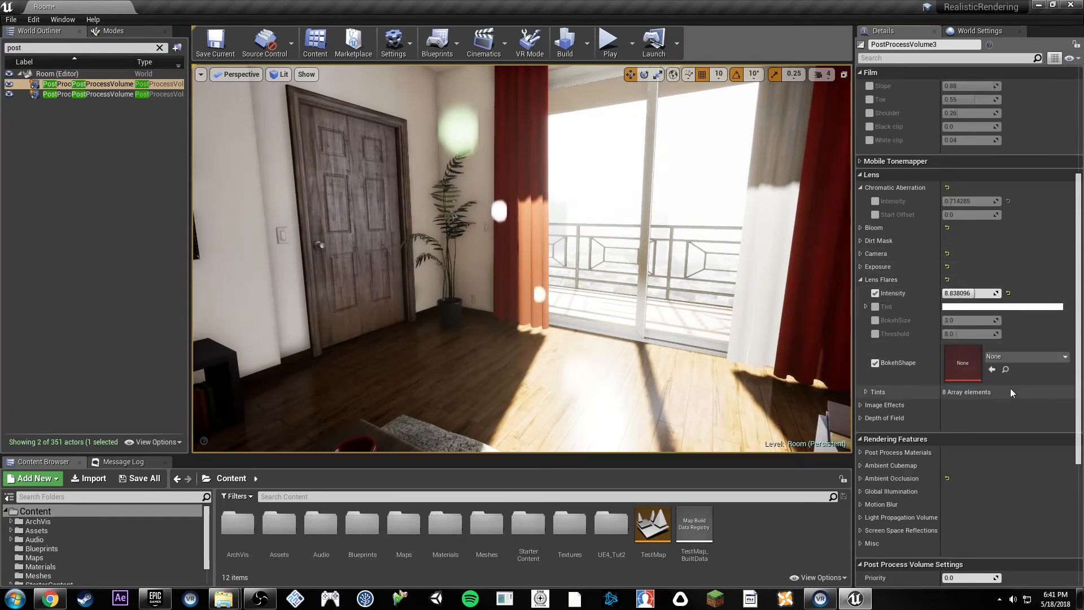
click(1001, 357)
click(964, 366)
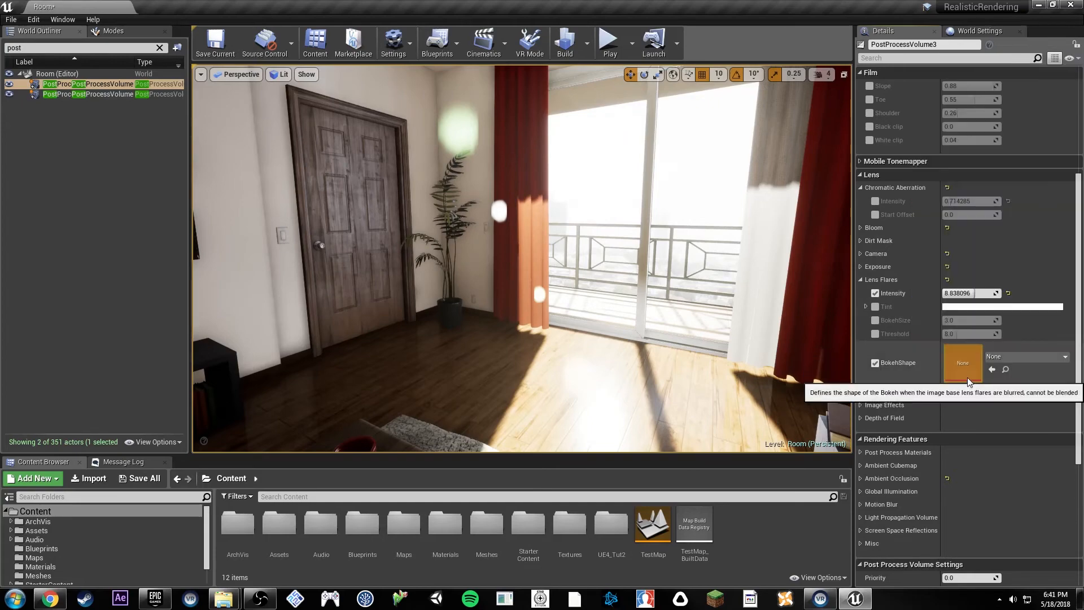
click(874, 365)
Set the Lens Flares Intensity to 0.0 and collapse the Lens Flares settings.
key(s)
mouse_move(560, 220)
right_down()
mouse_move(571, 237)
mouse_move(587, 230)
mouse_move(575, 223)
right_up()
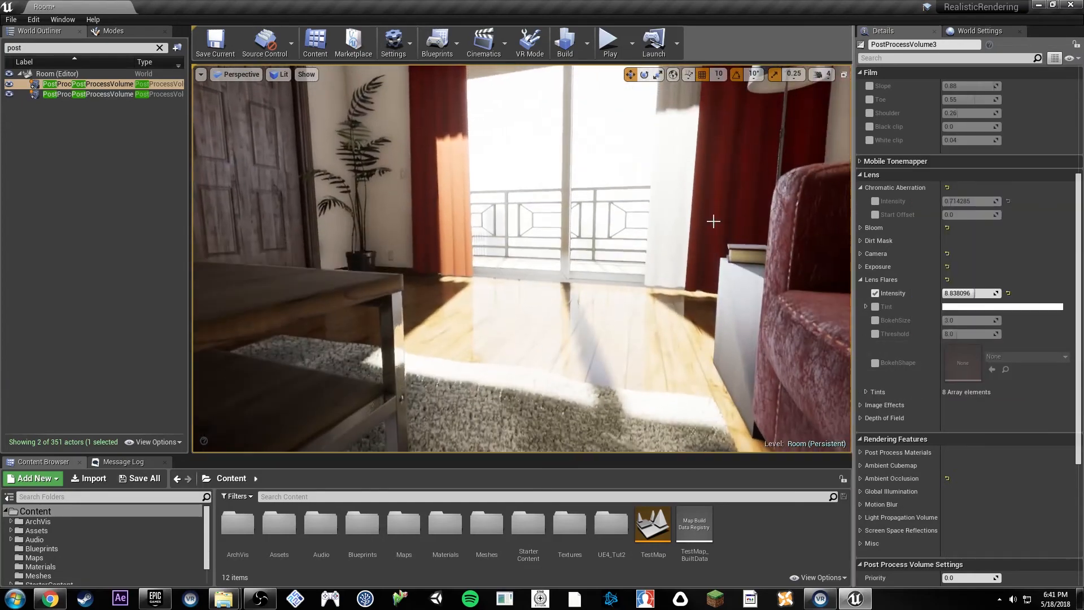
drag(970, 293, 926, 293)
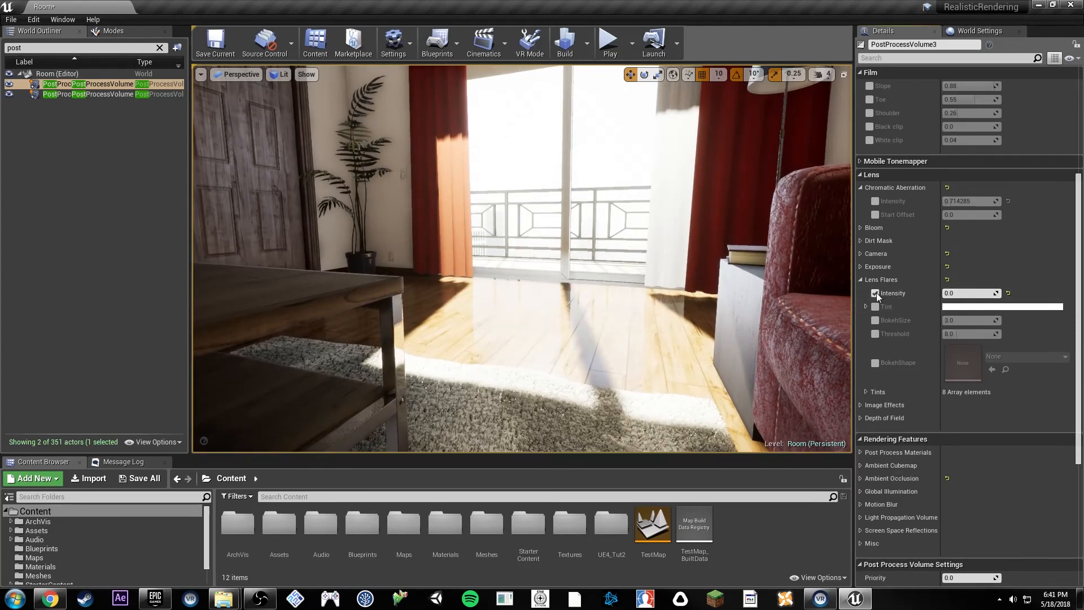
click(861, 279)
Reset Exposure Min Brightness to 0.03 and Max Brightness to 2.0, and examine auto exposure between the dark bookshelf and the room.
click(860, 268)
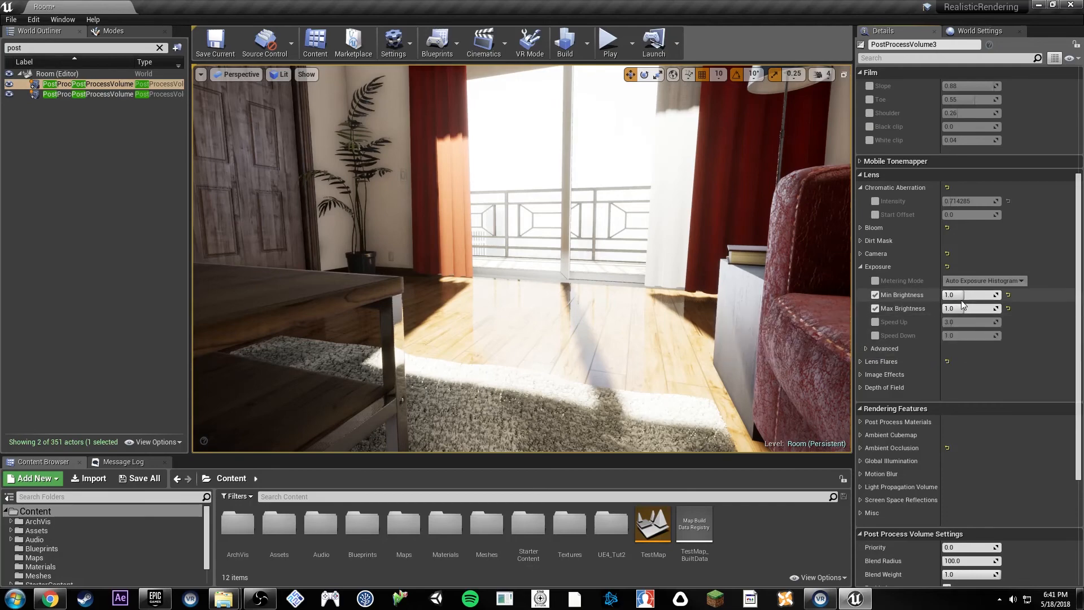
right_drag(705, 282, 736, 361)
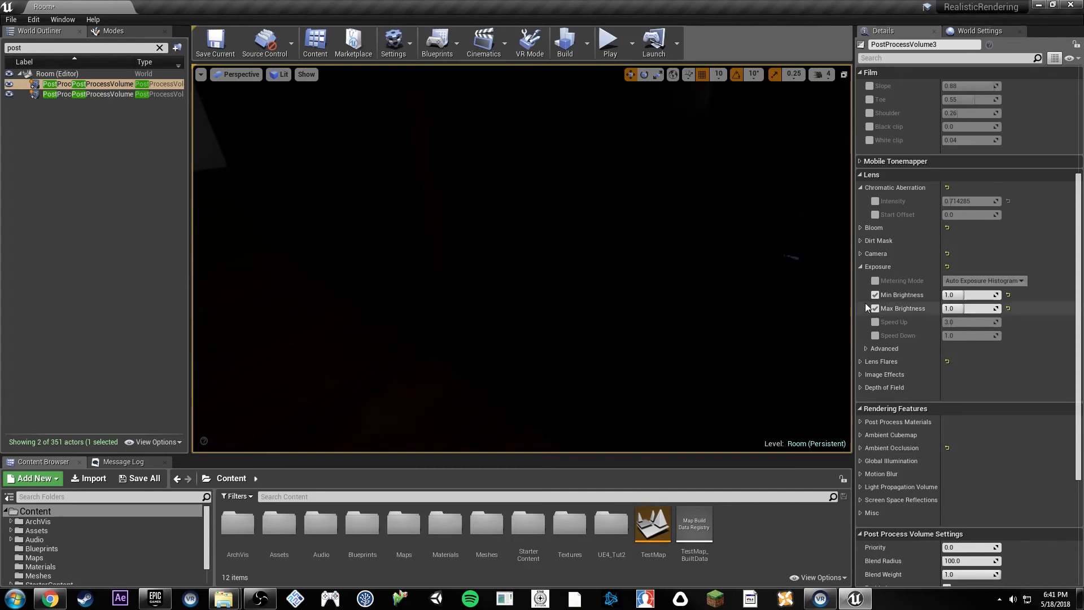
right_drag(842, 292, 832, 222)
right_drag(619, 257, 621, 259)
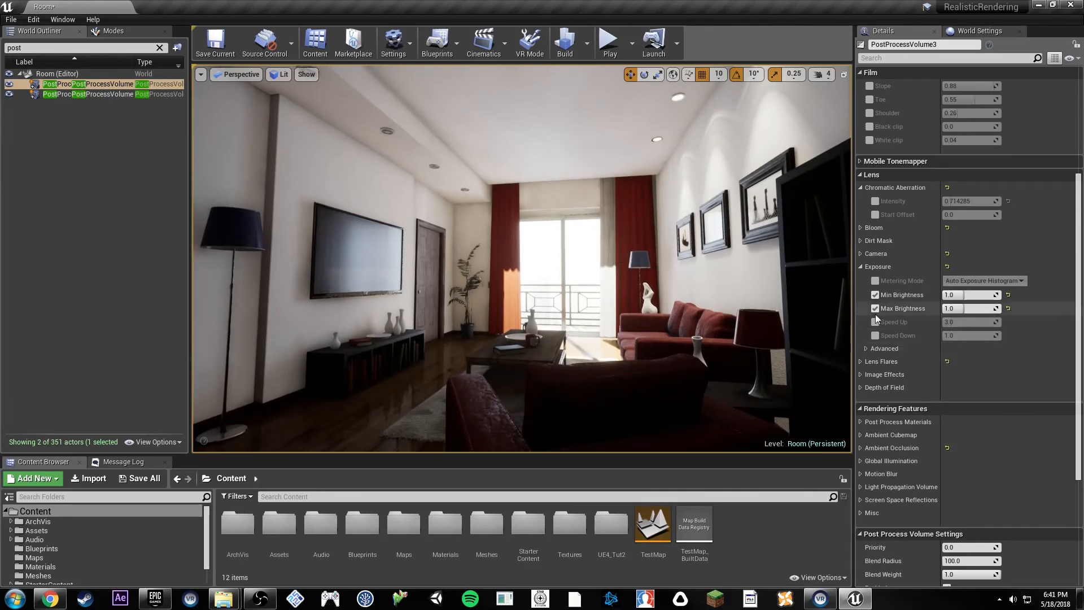
click(1010, 296)
click(1008, 309)
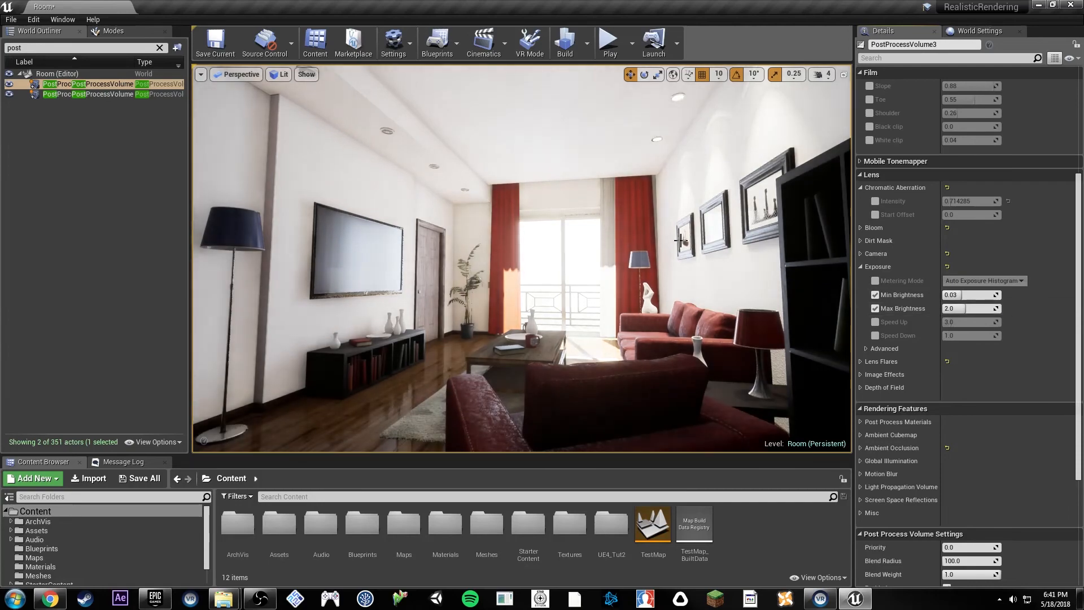
right_drag(558, 234, 752, 285)
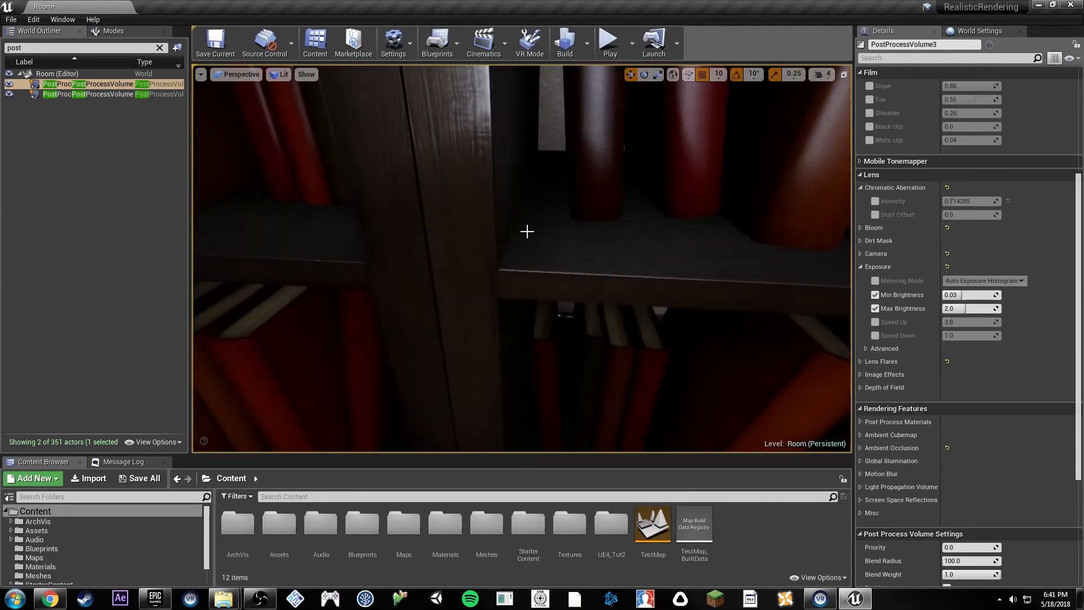
right_drag(525, 232, 791, 192)
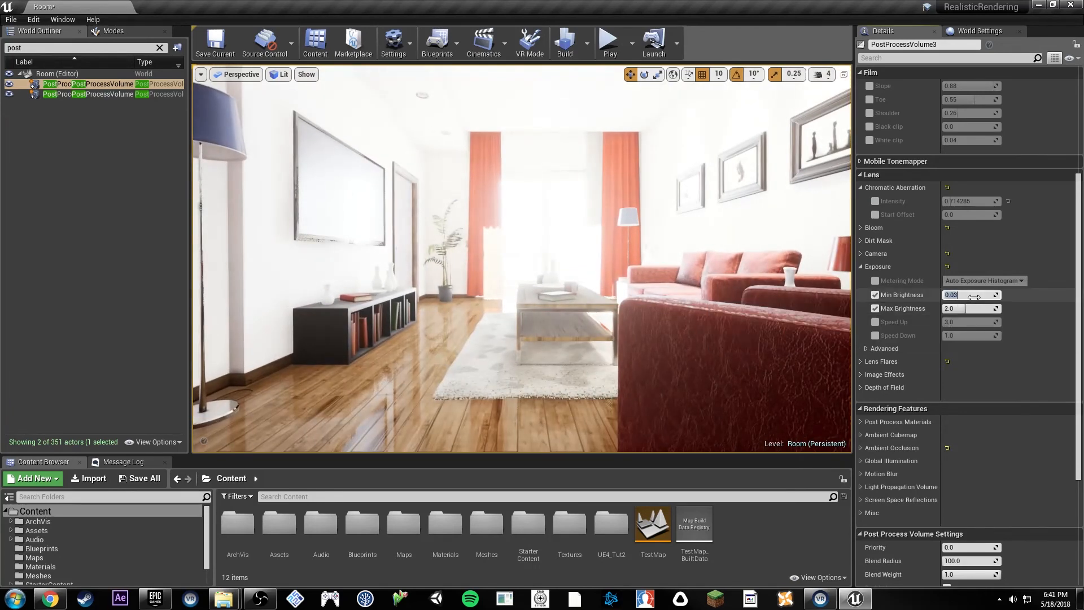
Set the Exposure Min Brightness and Max Brightness both to 1.
text(1)
click(971, 309)
text(1)
key(Return)
key(w)
right_drag(802, 279, 842, 268)
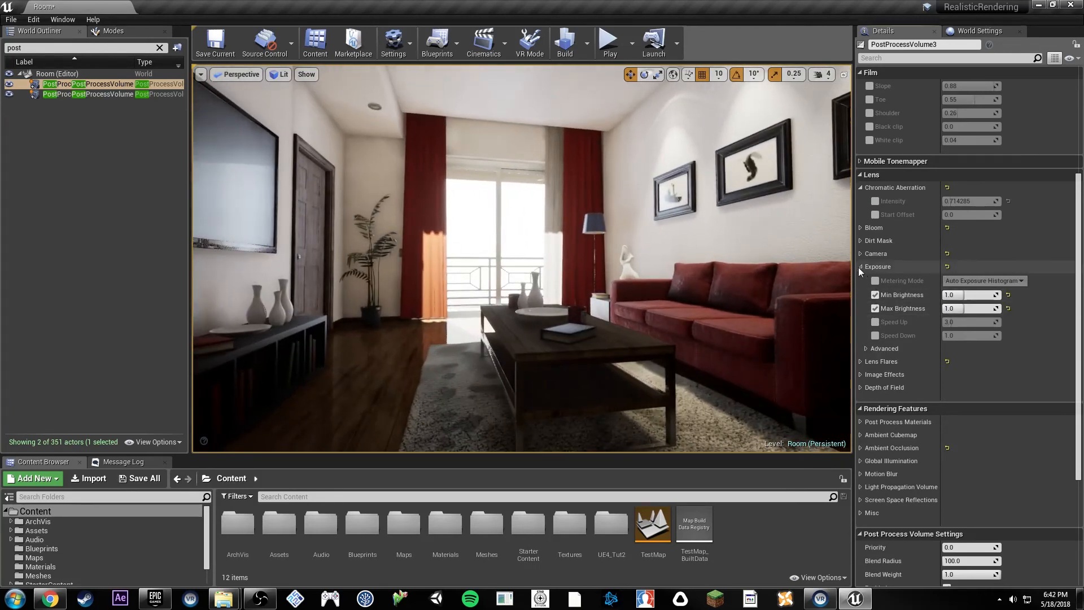
Inspect the Camera settings of the post-process volume.
click(860, 266)
click(861, 255)
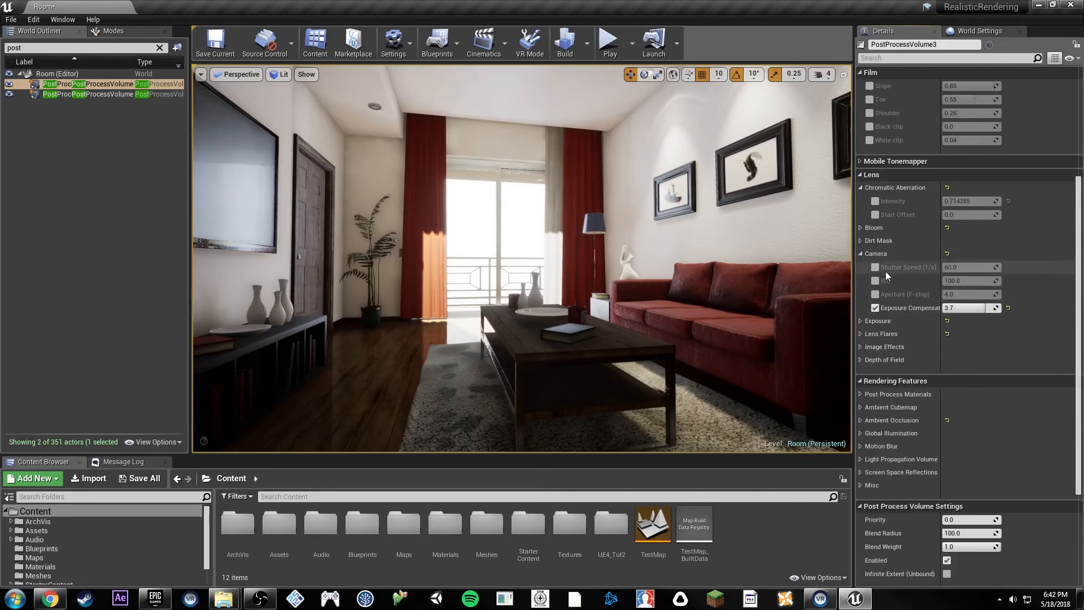
click(860, 254)
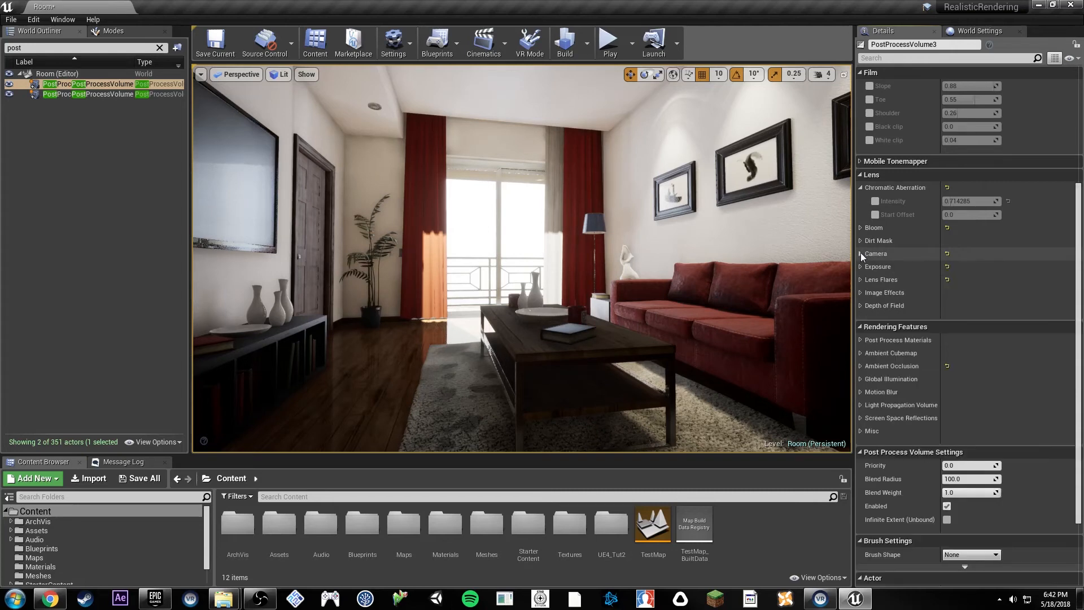
Enable the Vignette Intensity override under Image Effects, examine the sofa area at 0.4, and lower it to 0.0.
click(860, 293)
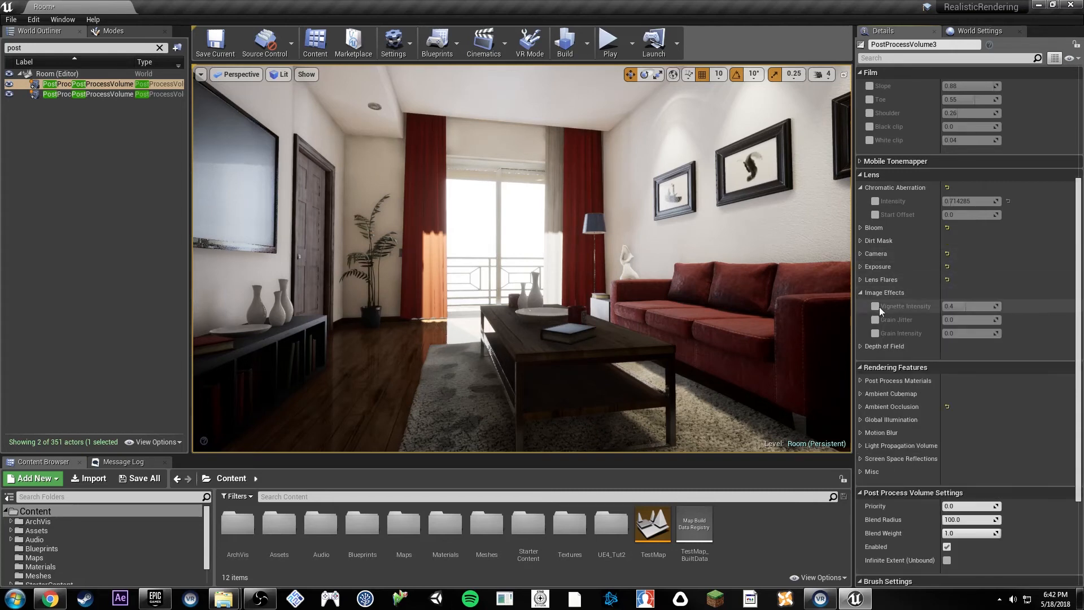
click(875, 306)
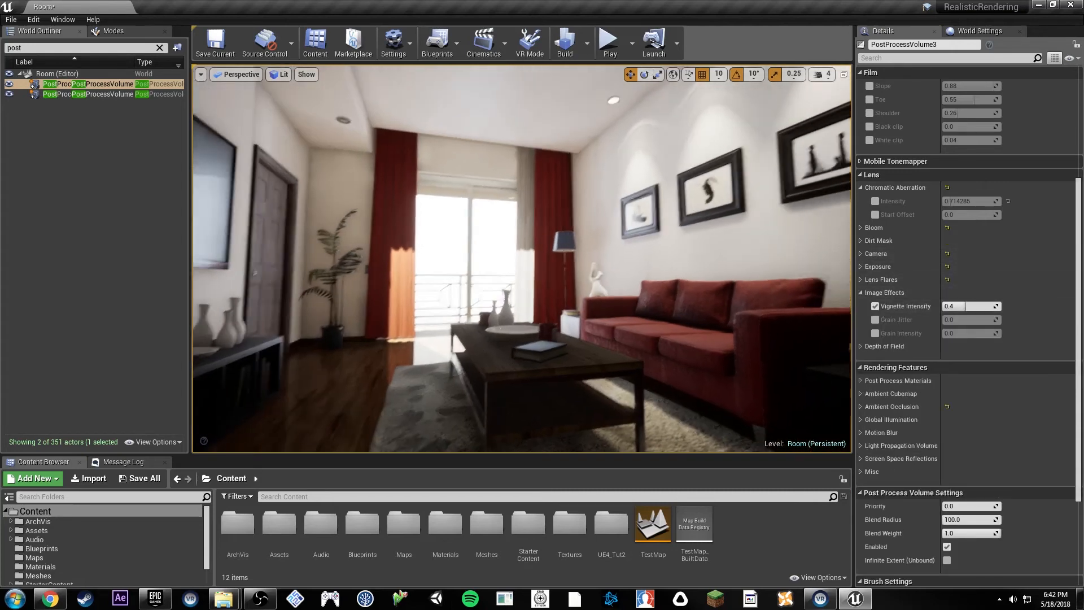
key(w)
right_drag(671, 242, 691, 242)
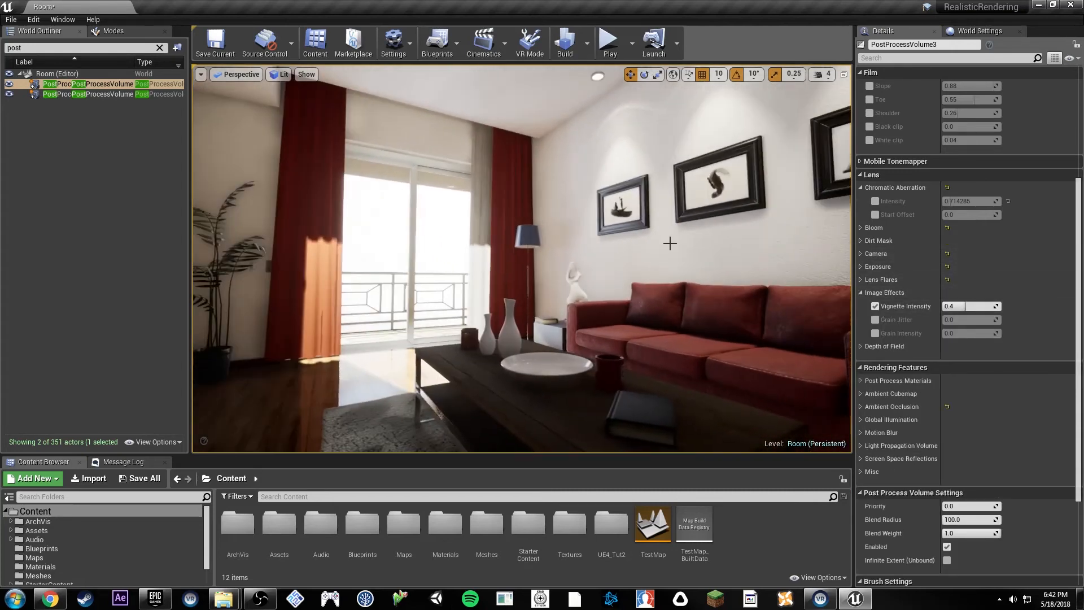
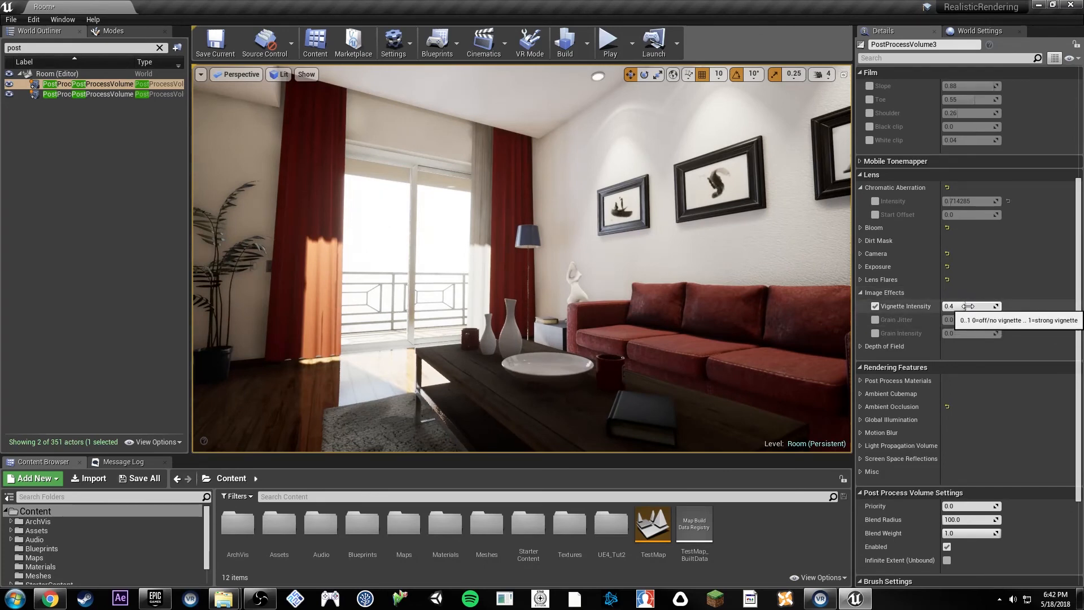
drag(967, 306, 944, 306)
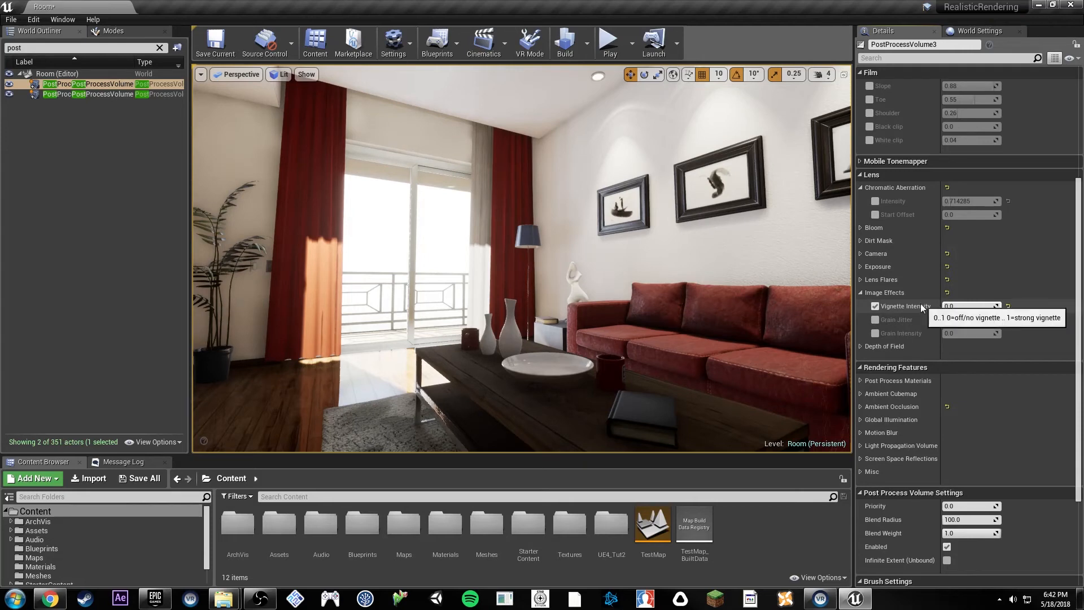
Compare Vignette Intensity at about 0.24, the default 0.4 and 0.0, and turn the override off.
click(960, 306)
text(0.247619)
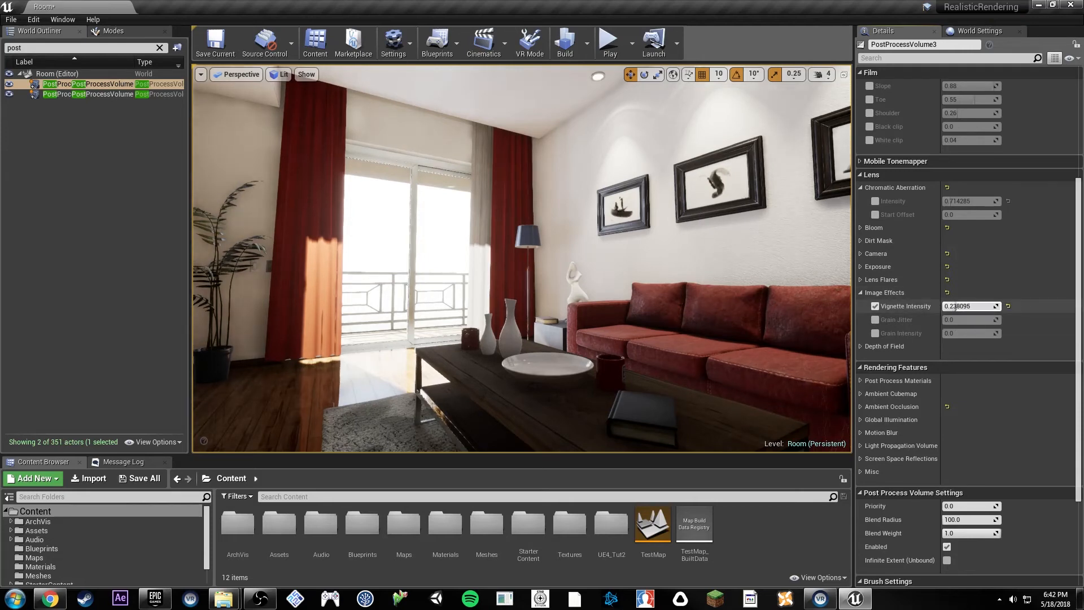
mouse_move(957, 306)
mouse_down()
mouse_move(1000, 306)
mouse_move(943, 306)
mouse_up()
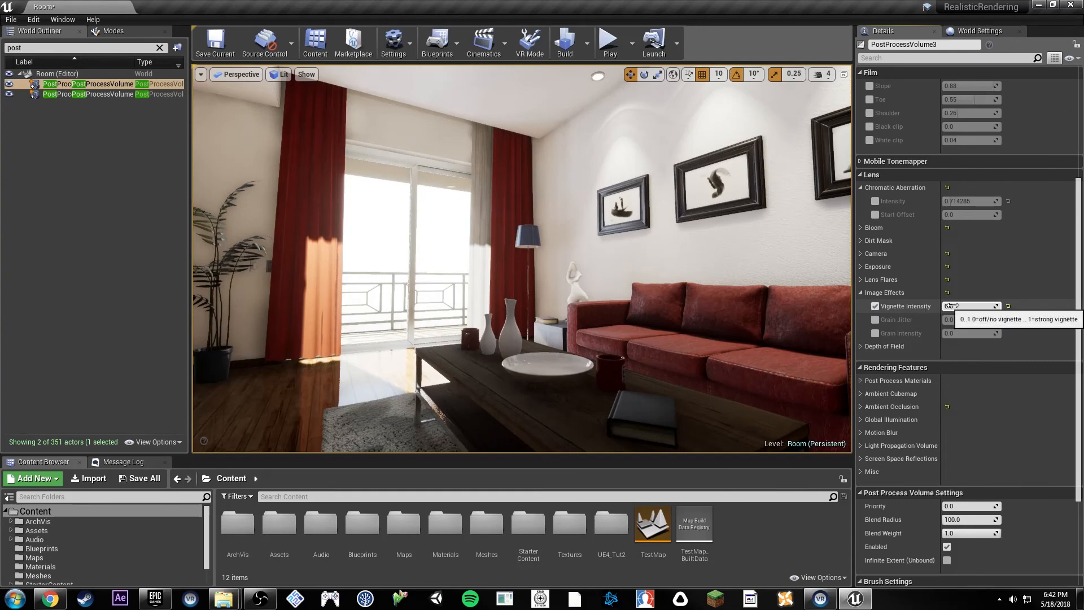
click(1009, 306)
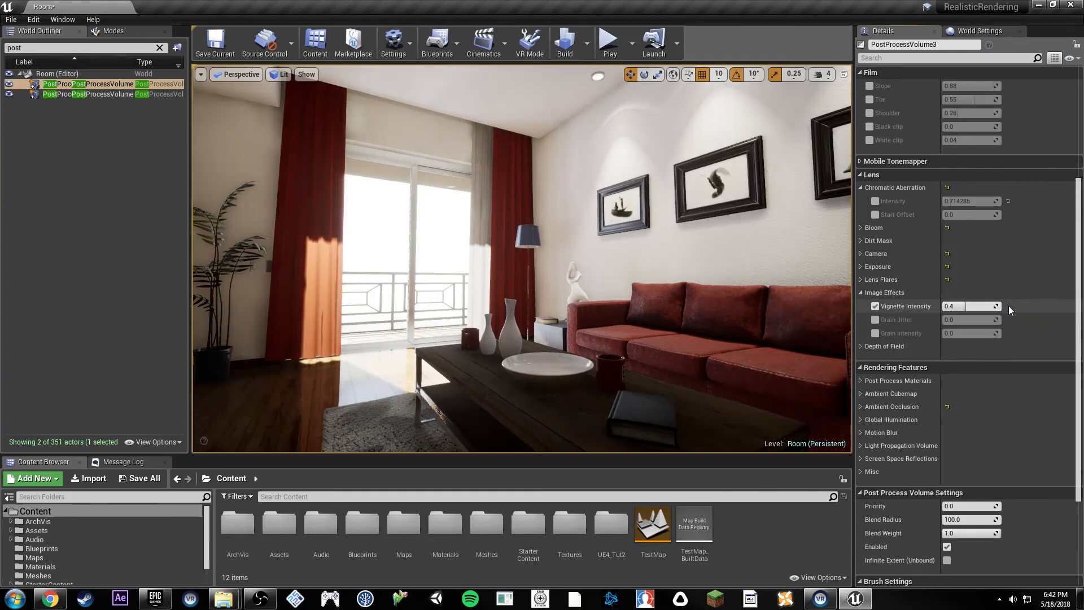
drag(965, 306, 943, 306)
click(876, 305)
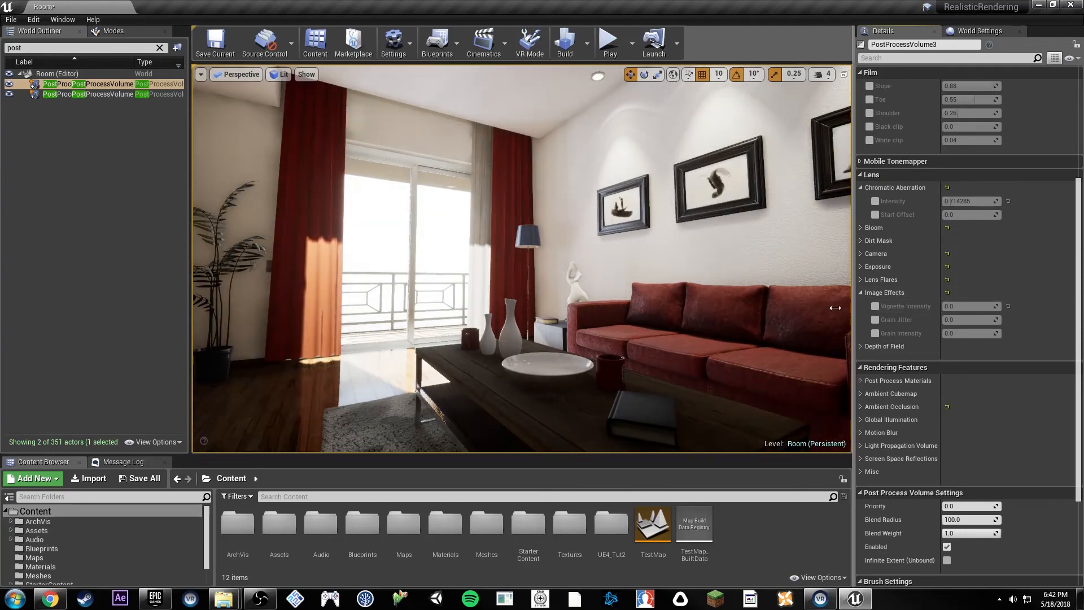
Enable the Grain Jitter and Grain Intensity overrides, set them to about 0.38 and 0.13, and examine the room.
click(875, 319)
click(875, 333)
drag(952, 320, 977, 320)
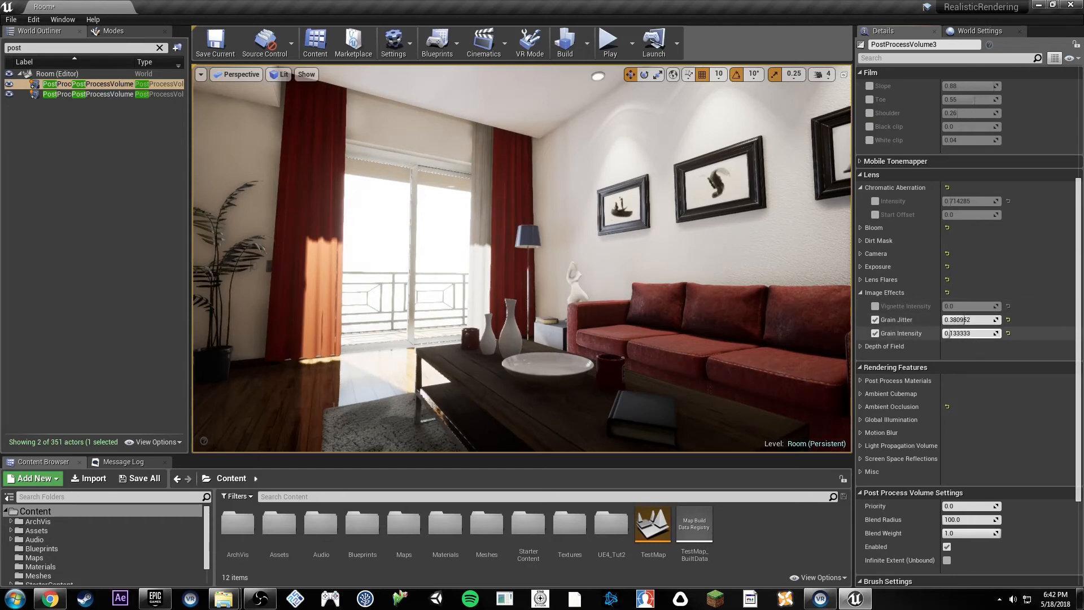
right_drag(663, 269, 732, 266)
key(w)
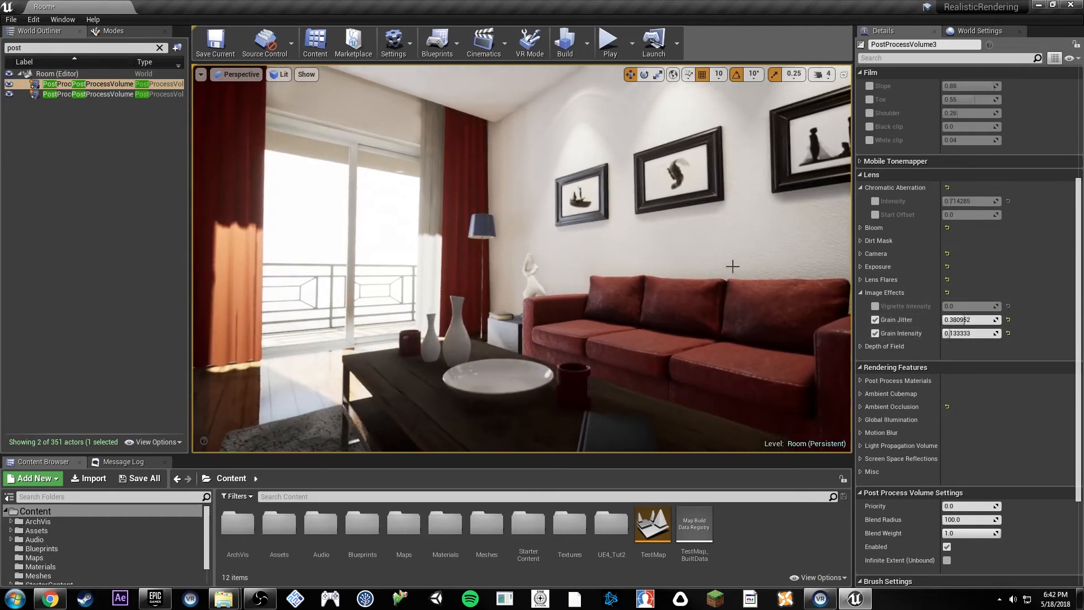
key(d)
right_drag(644, 252, 760, 282)
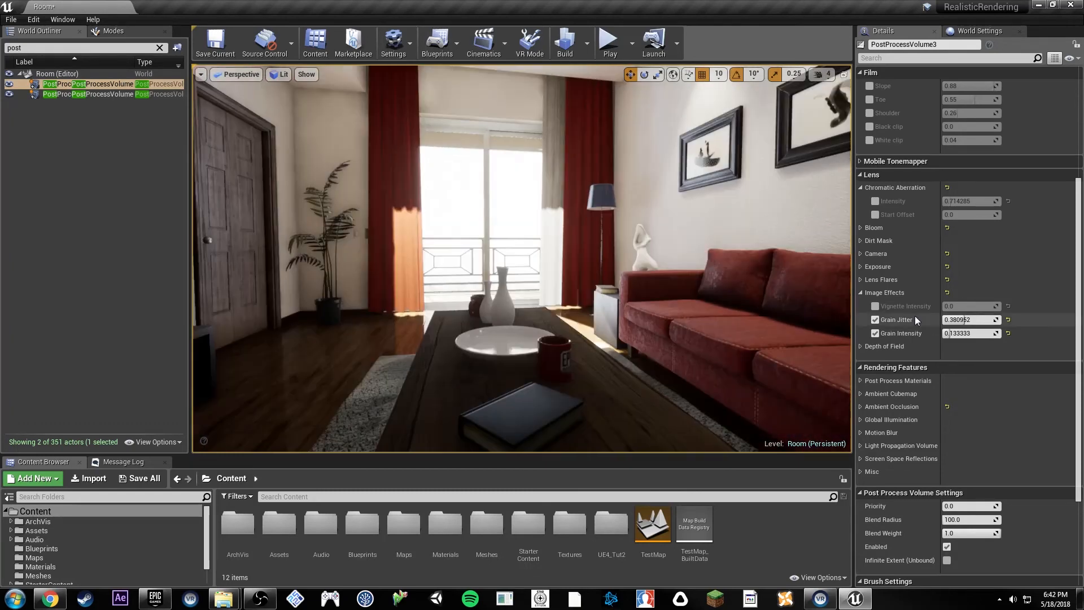
Reset the grain values to their defaults and turn off the Grain Jitter and Grain Intensity overrides.
click(1009, 320)
click(876, 320)
click(875, 333)
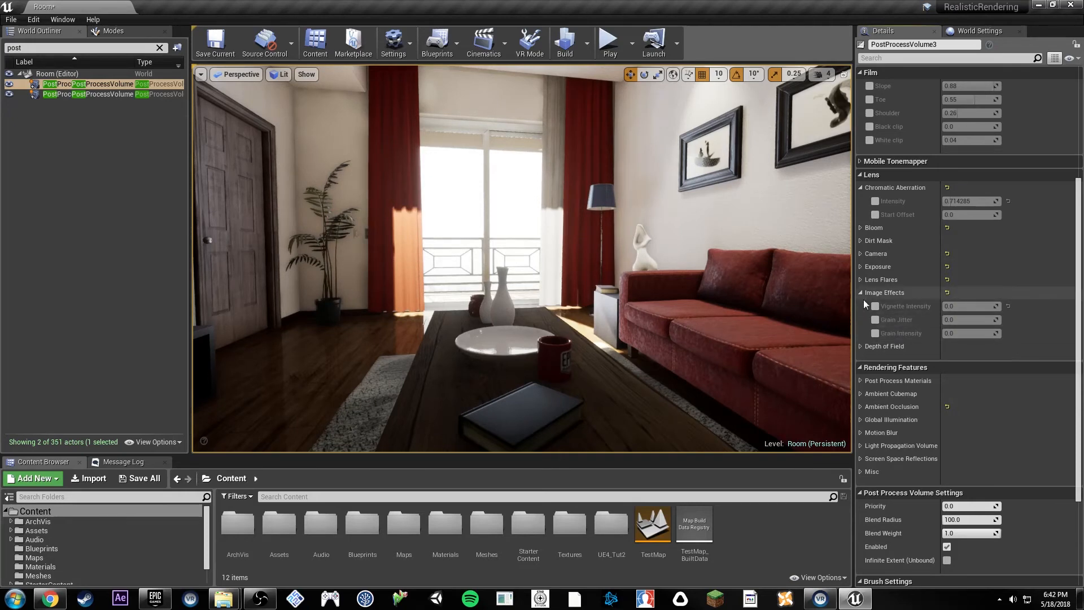
click(861, 293)
Assign cape_hill_8k as the Cubemap Texture of the post-process volume's Ambient Cubemap.
scroll(904, 293, down, 3)
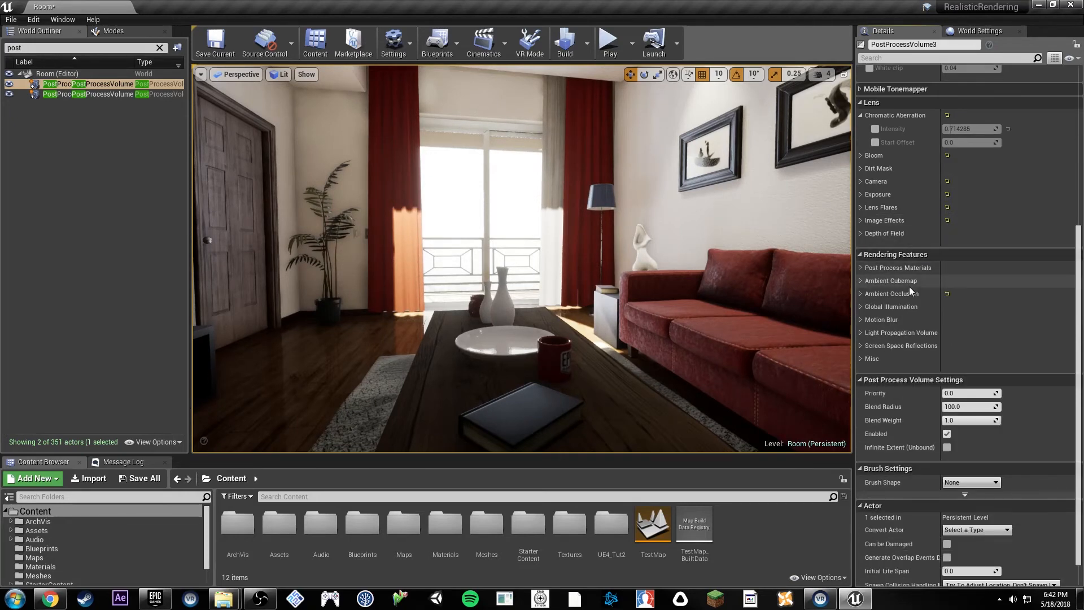
click(861, 280)
key(s)
key(a)
right_drag(676, 249, 723, 235)
key(w)
click(1023, 329)
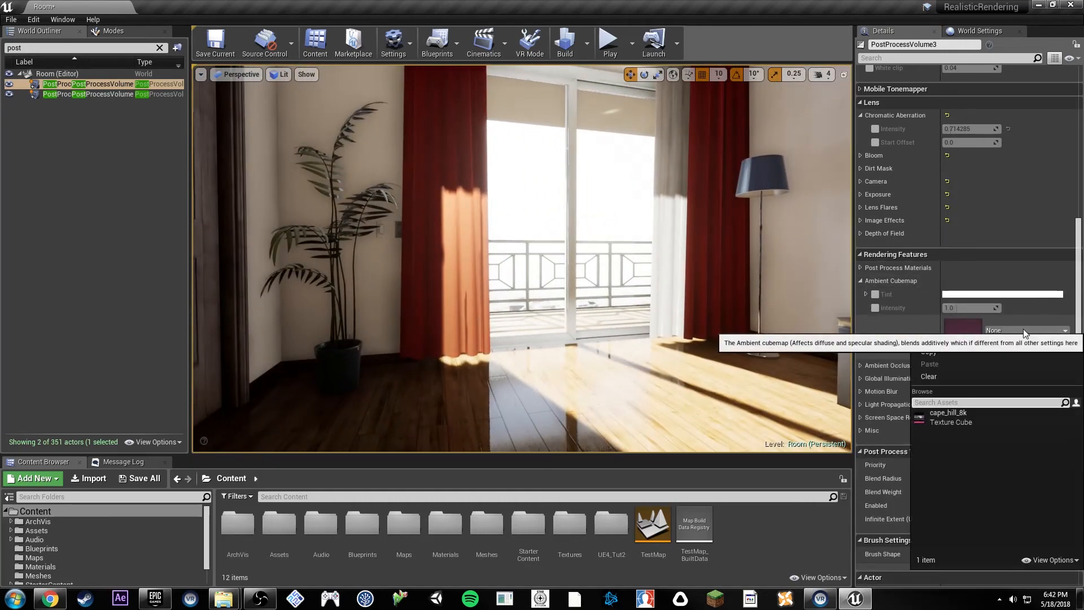
click(994, 415)
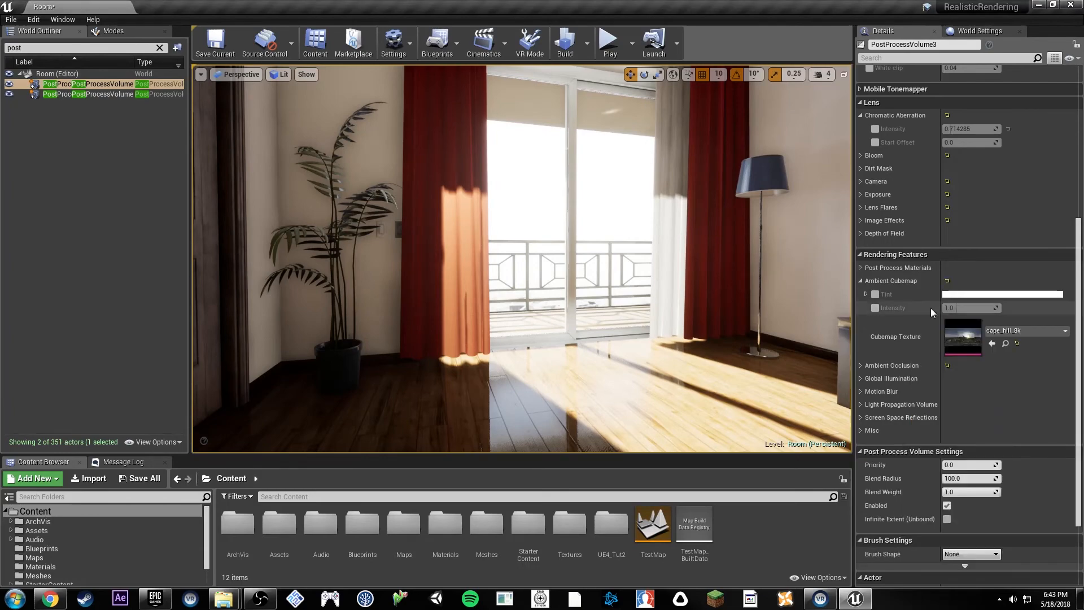
Enable the Ambient Cubemap Intensity override, lower it to about 0.39, and examine the armchair and bookshelves.
click(875, 308)
right_drag(796, 269, 796, 270)
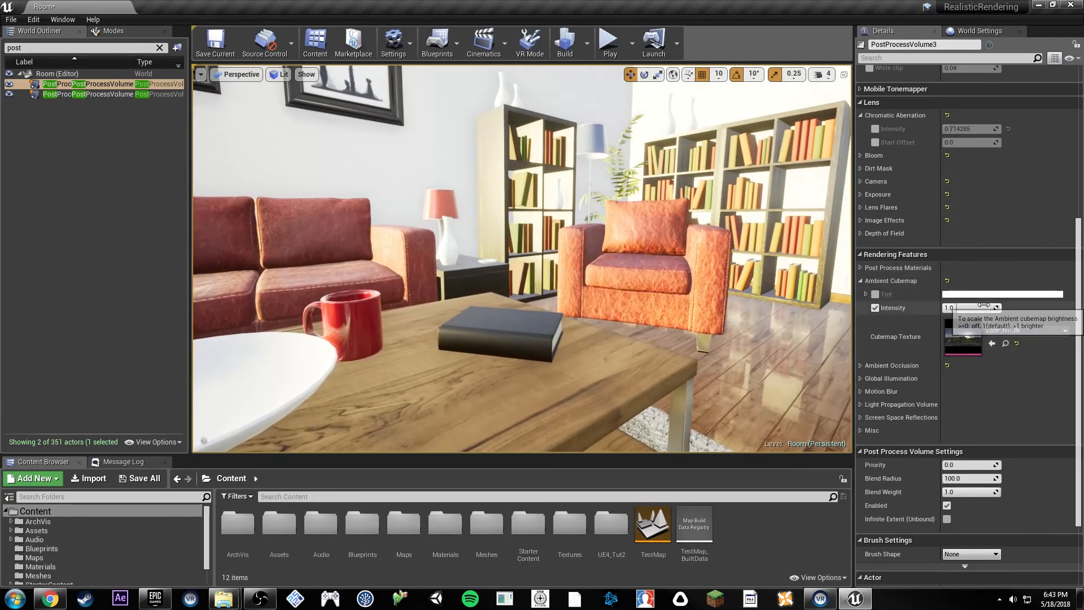
drag(984, 305, 960, 306)
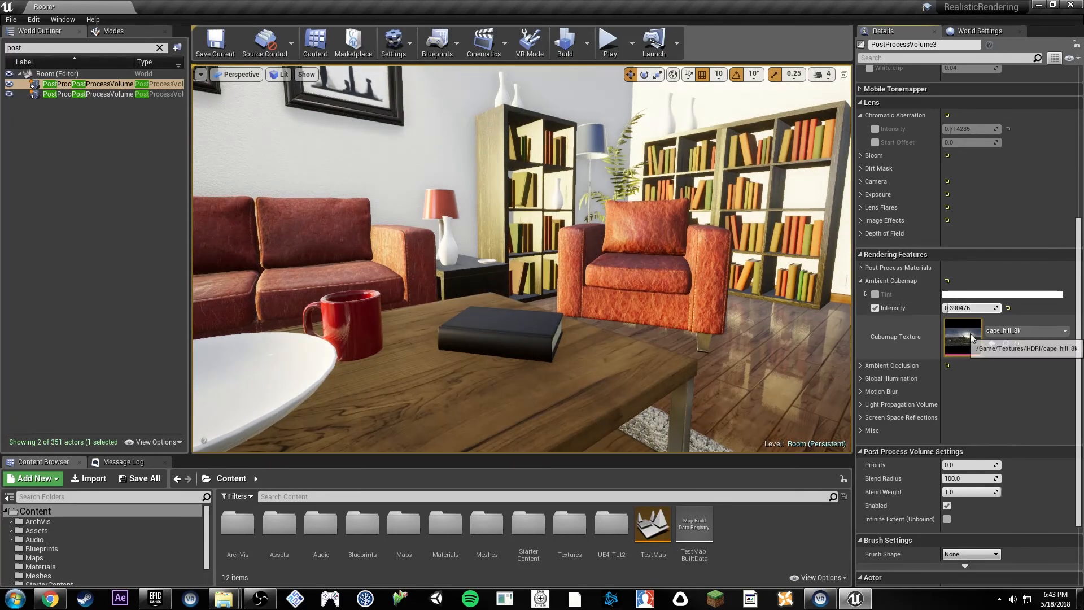
key(w)
right_drag(796, 282, 796, 282)
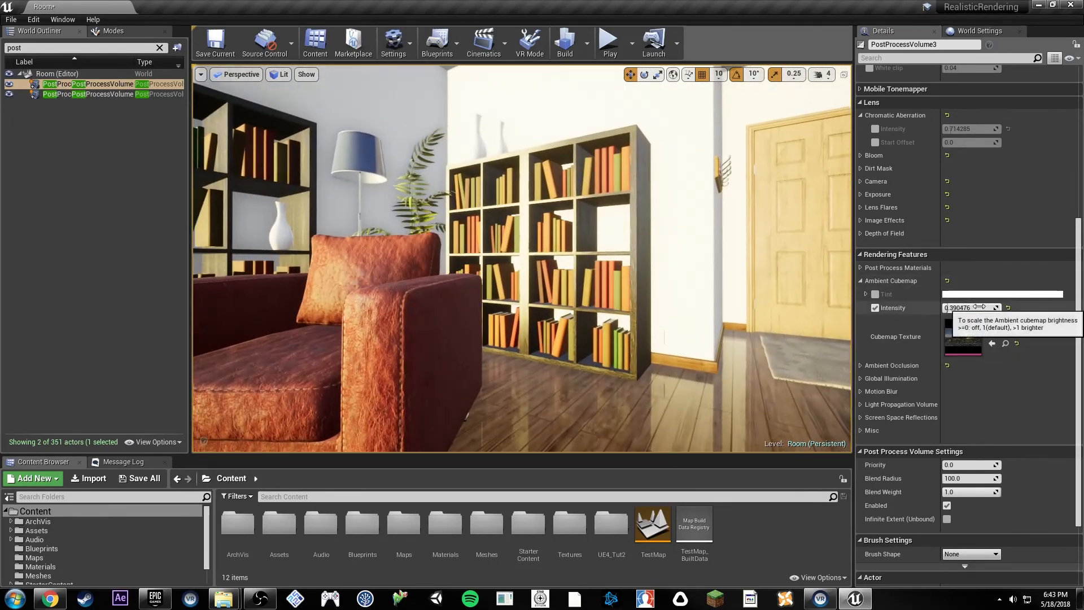
Lower the Ambient Cubemap Intensity to 0.0 and raise it to 0.01.
drag(978, 307, 954, 306)
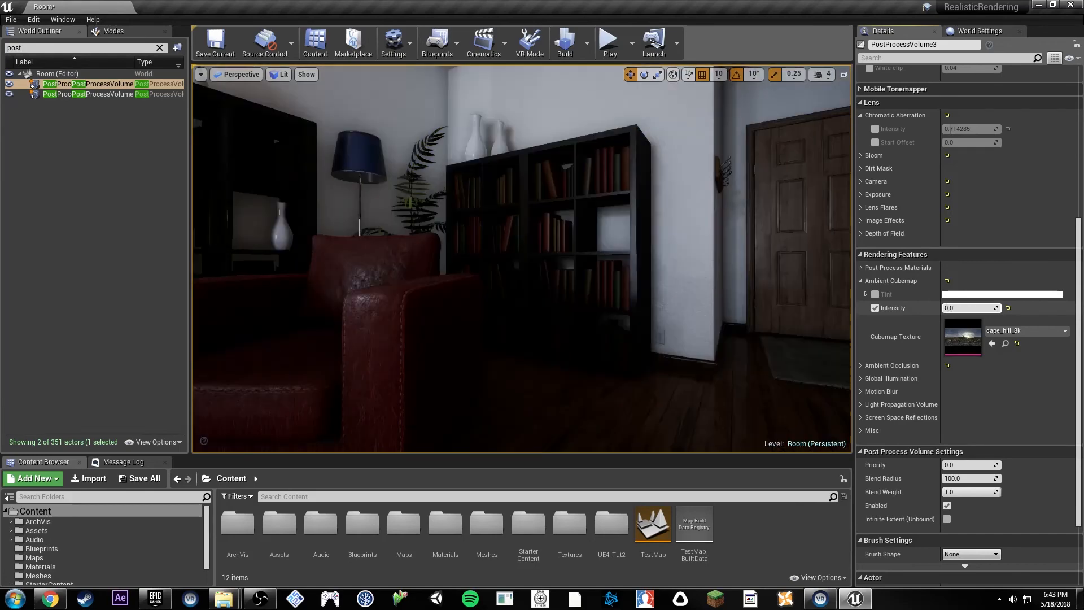
drag(973, 306, 965, 304)
click(969, 306)
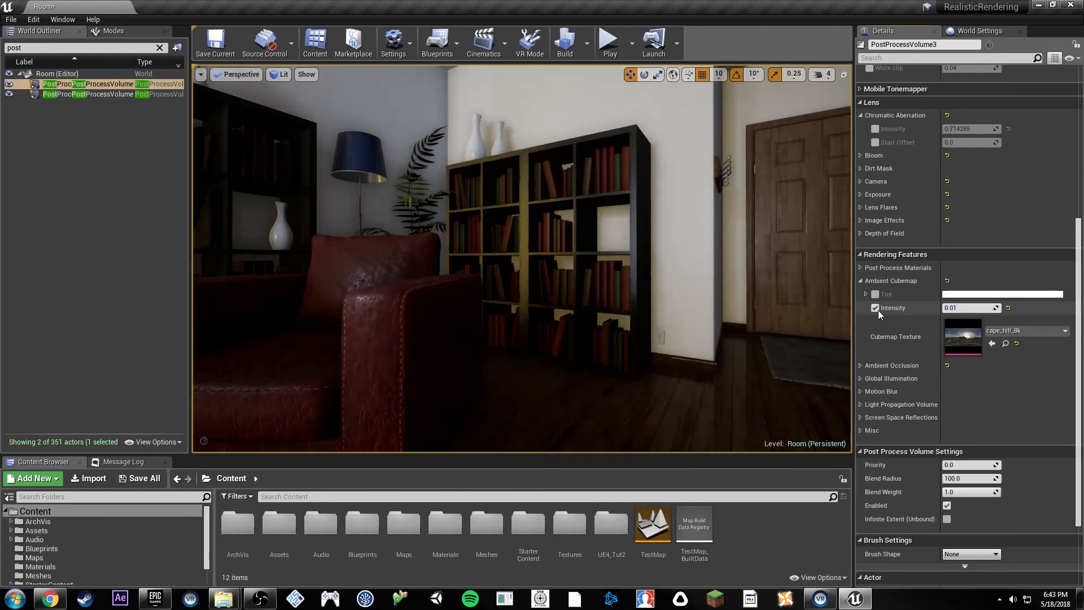
Compare the dark bookshelf corner with the Ambient Cubemap Intensity override turned off and on.
click(877, 310)
click(877, 310)
click(876, 310)
click(877, 310)
right_drag(665, 277, 480, 254)
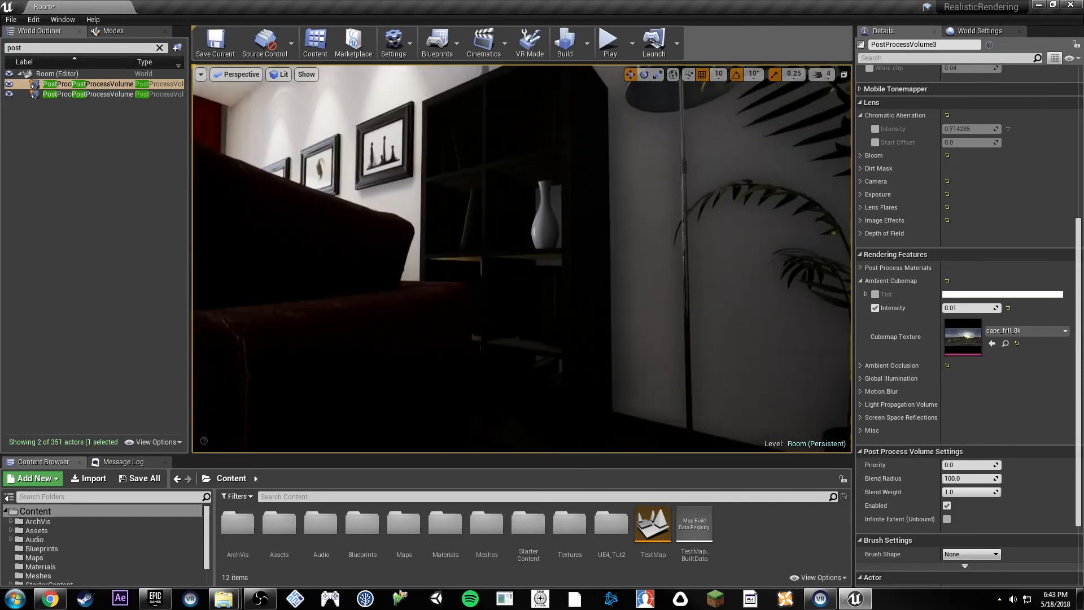
click(874, 307)
click(874, 308)
Examine the armchair, lamp and bookshelves under the faint ambient cubemap lighting.
key(s)
mouse_move(706, 276)
right_down()
mouse_move(740, 271)
mouse_move(712, 271)
mouse_move(768, 243)
mouse_move(813, 271)
mouse_move(785, 271)
mouse_move(881, 274)
mouse_move(621, 259)
mouse_move(718, 283)
mouse_move(703, 284)
right_up()
key(w)
key(w)
key(s)
key(s)
key(w)
key(w)
key(s)
Set the Ambient Cubemap Intensity to 0.0 and turn its override off.
drag(949, 308, 938, 310)
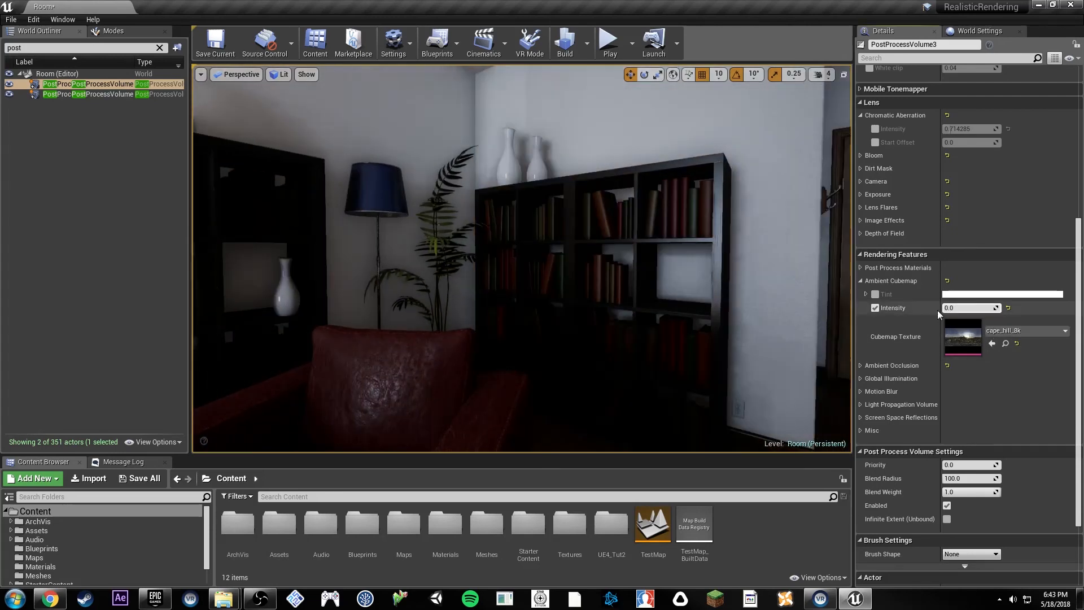
click(875, 308)
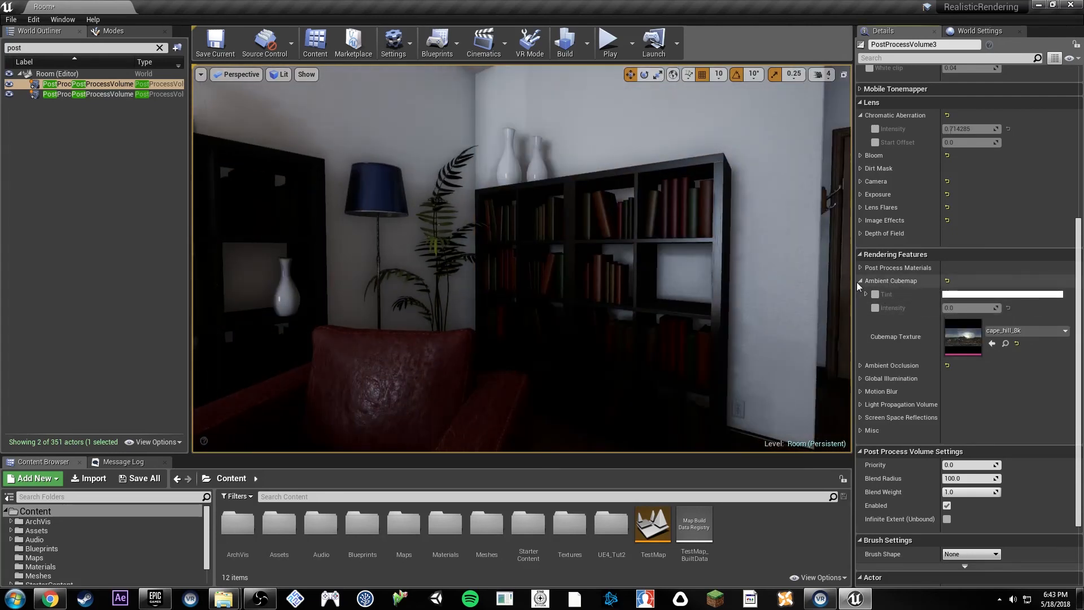
click(887, 282)
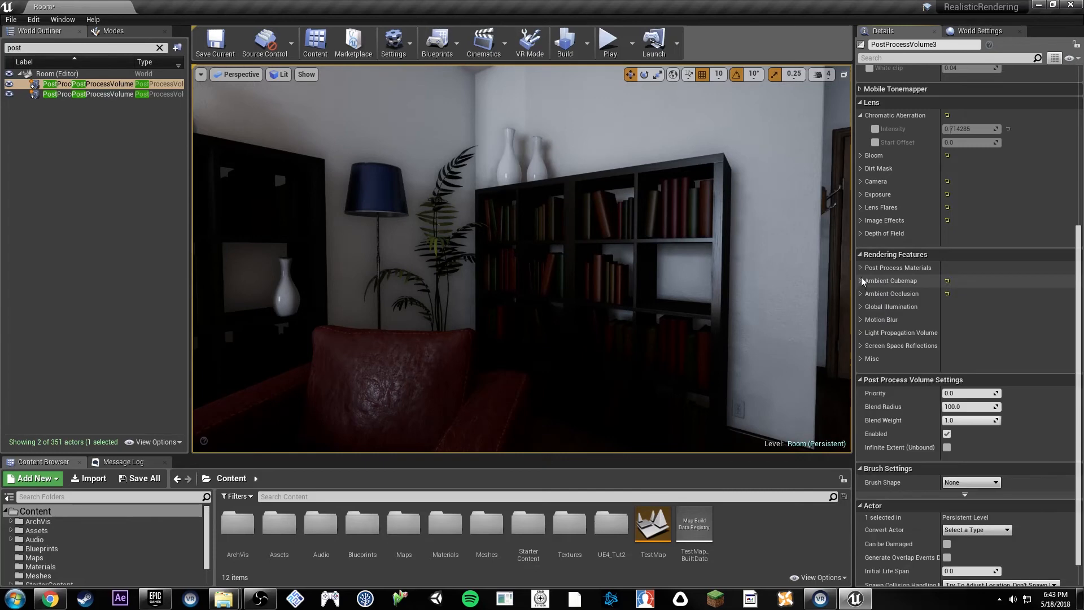
Inspect the Post Process Materials and Ambient Occlusion settings while viewing the living area.
click(919, 268)
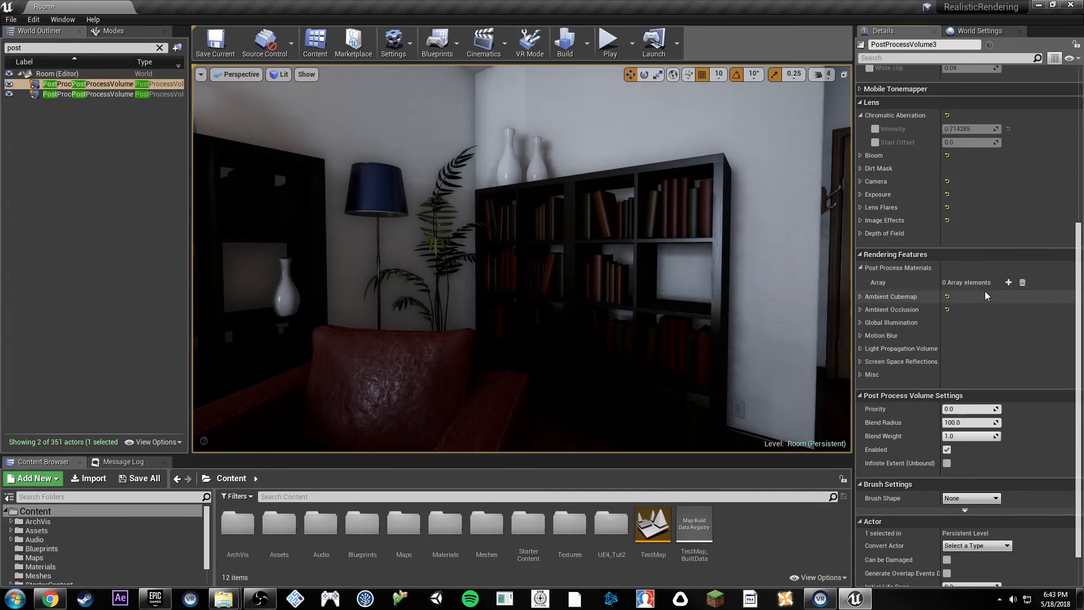
right_drag(529, 248, 310, 235)
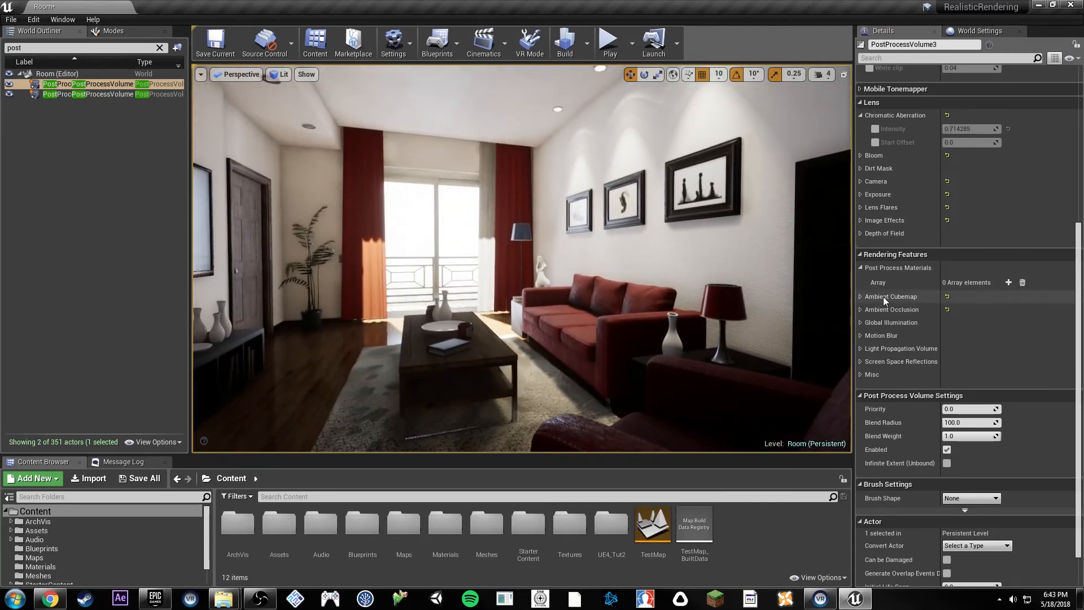
click(862, 269)
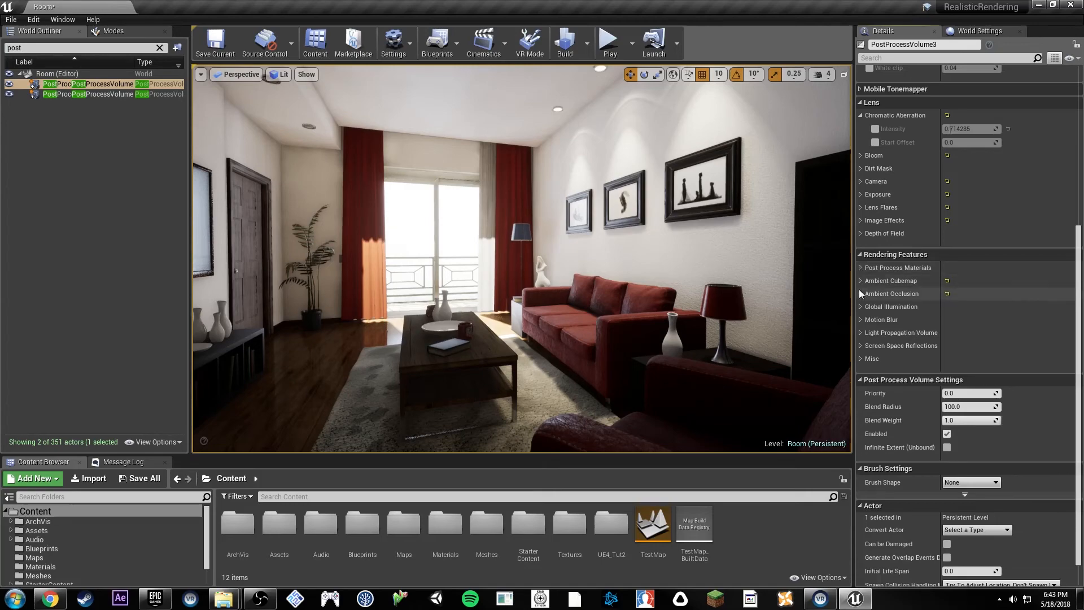
click(858, 293)
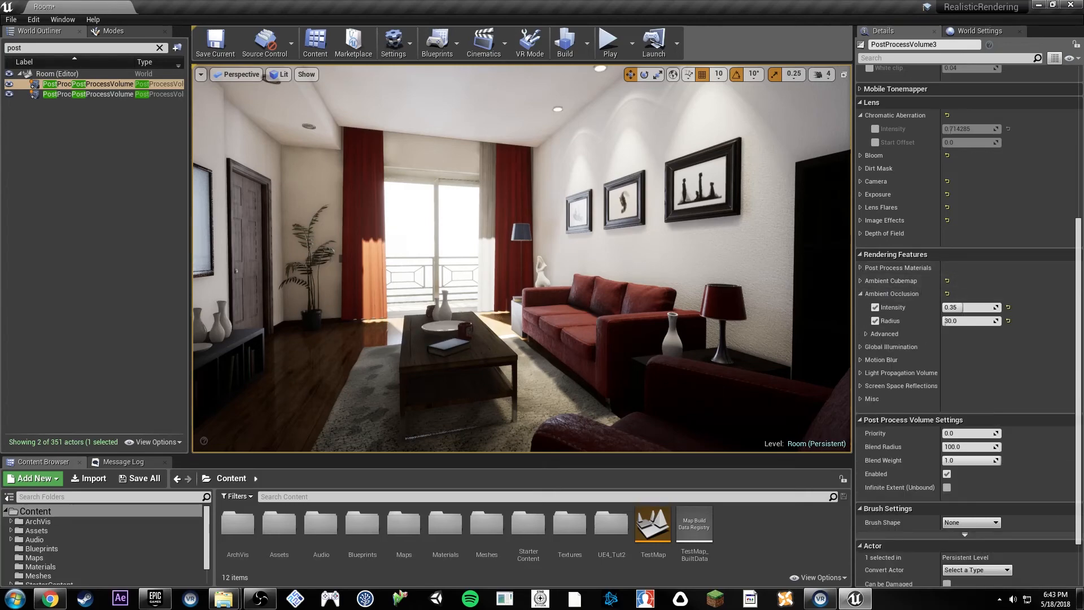
right_drag(522, 258, 486, 280)
click(859, 294)
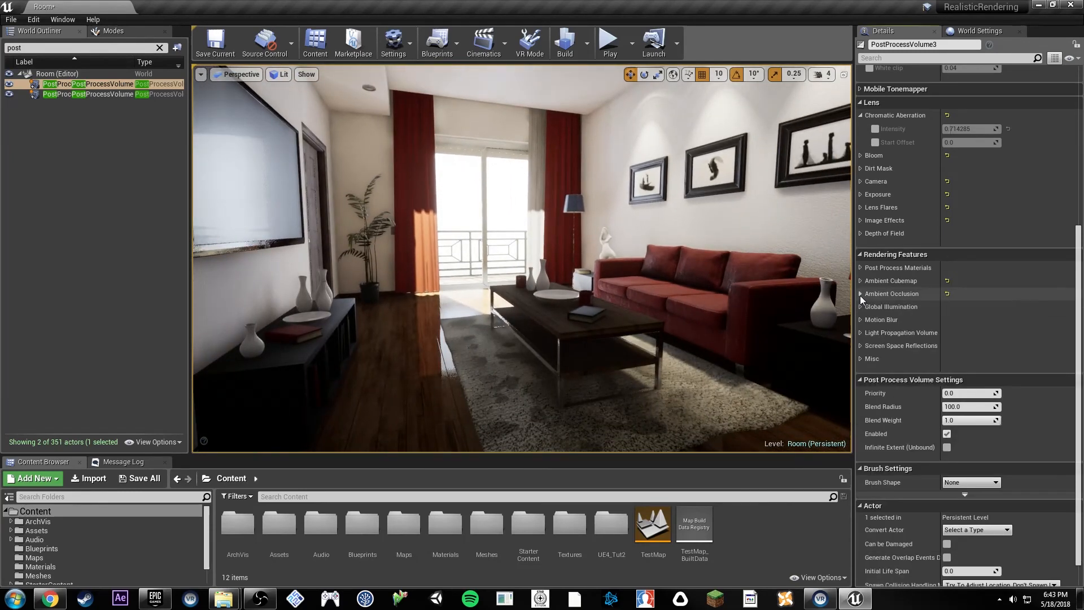
Enable the Indirect Lighting Intensity override under Global Illumination, try about 2.83, and reset it to the default 1.0.
click(860, 307)
click(875, 335)
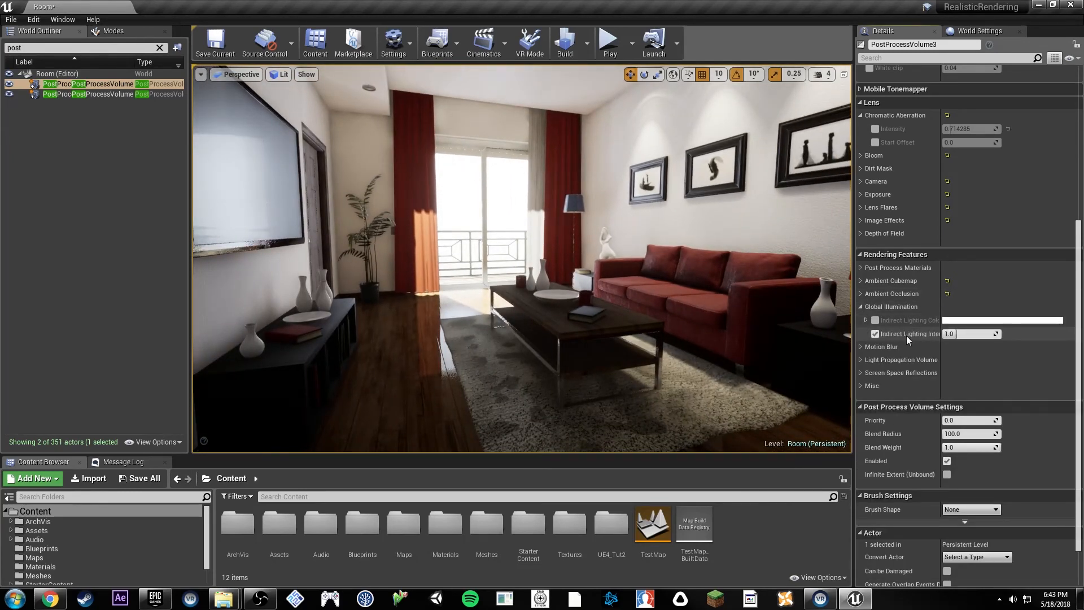
drag(940, 347, 1010, 334)
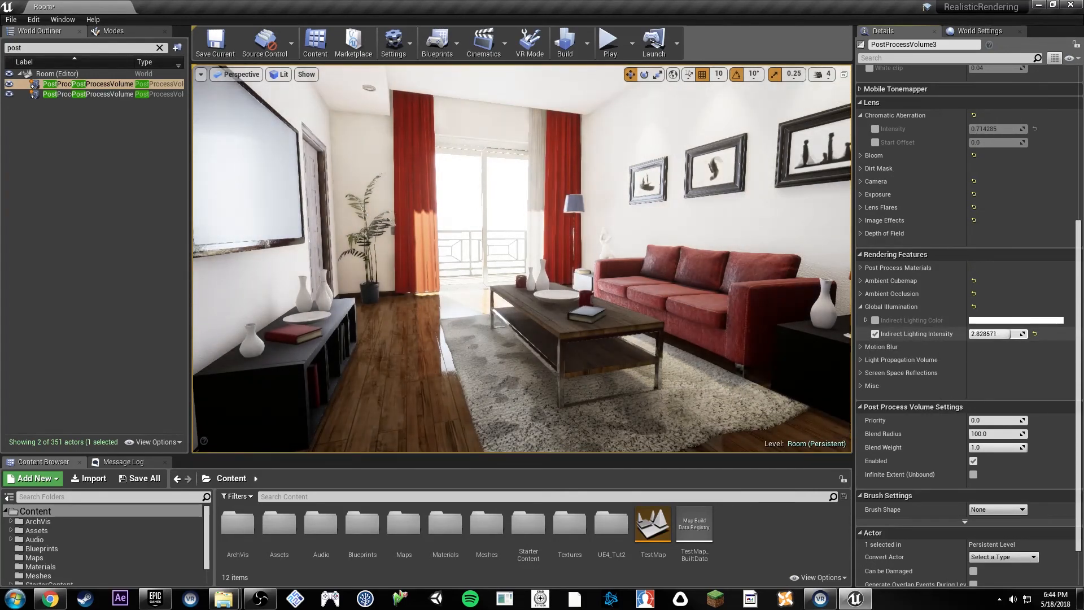
click(1034, 333)
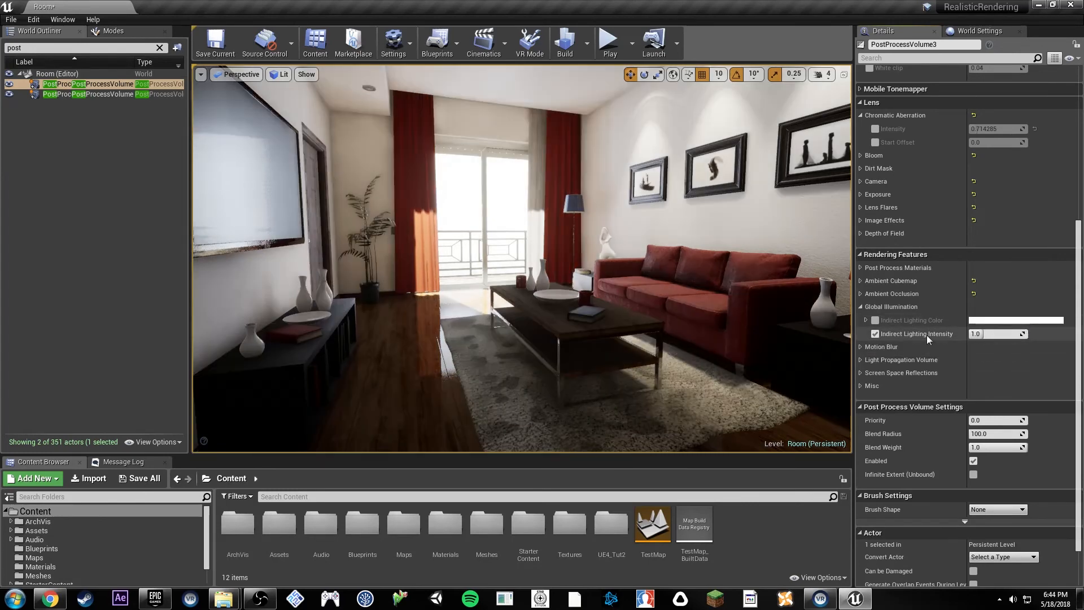
click(860, 307)
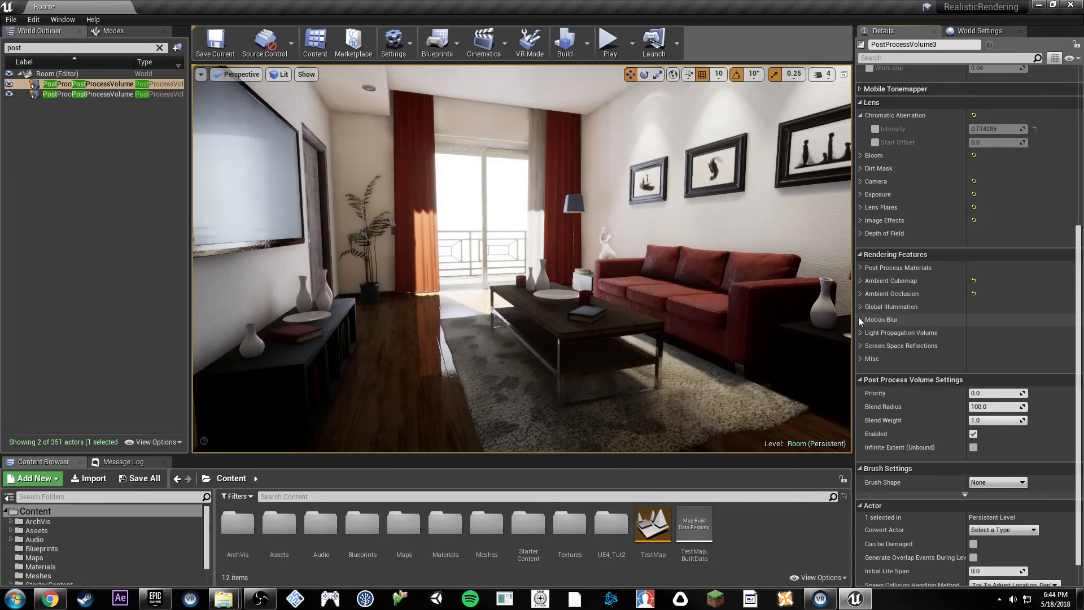
Inspect the Motion Blur and Light Propagation Volume settings, including the advanced ones, and view the window side of the room.
click(860, 320)
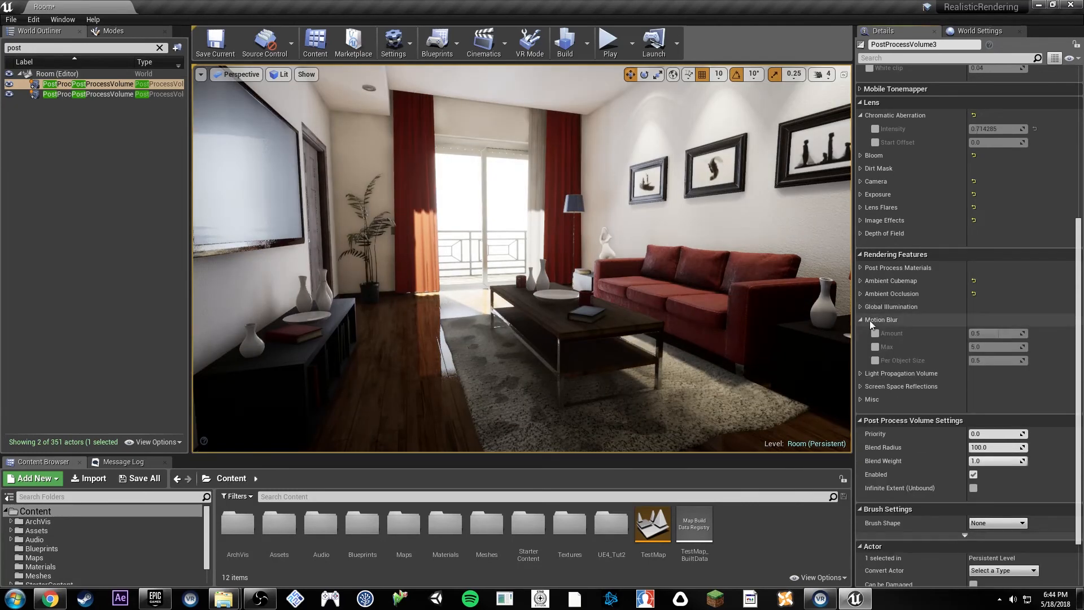
click(862, 320)
click(860, 333)
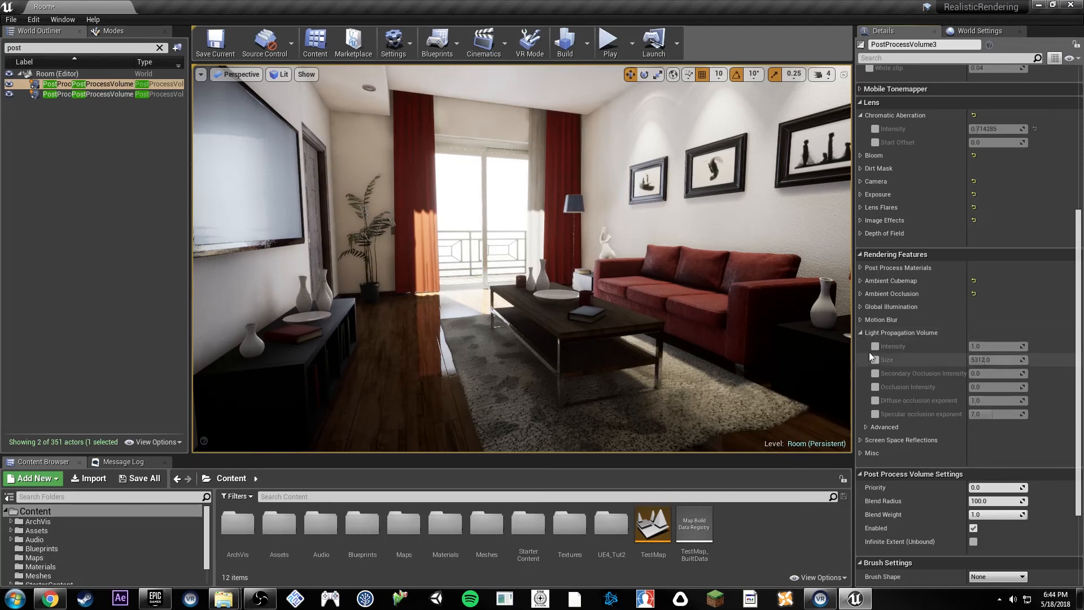
click(866, 428)
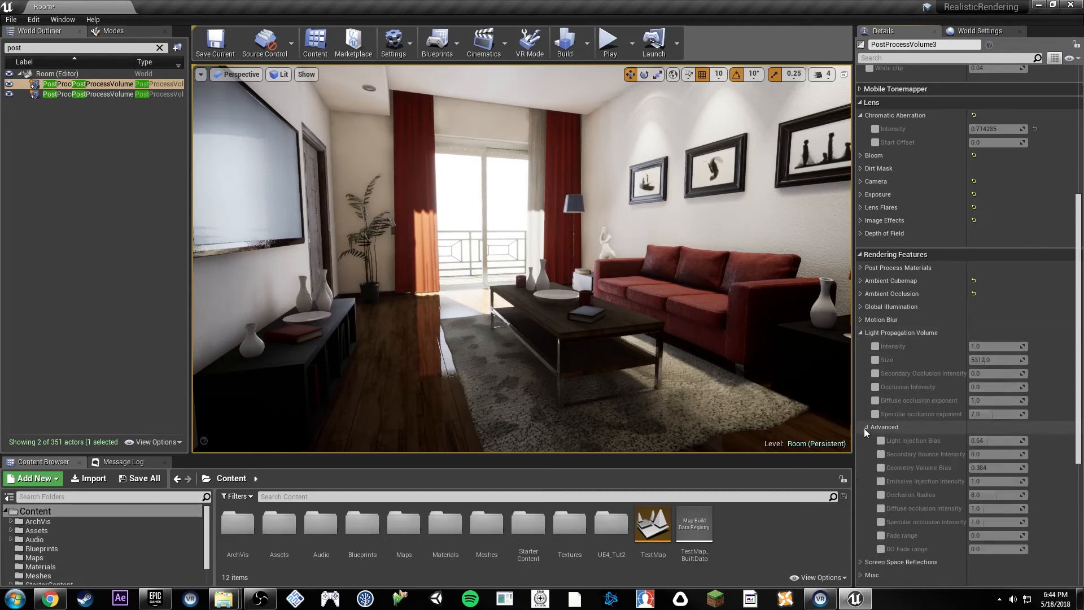
click(864, 427)
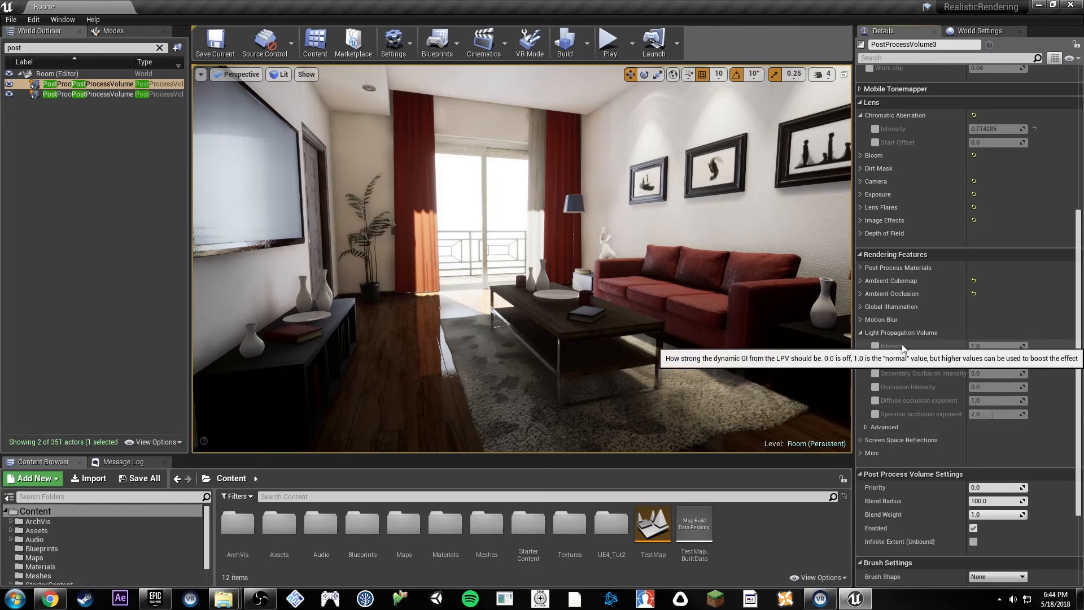
key(w)
right_drag(484, 257, 474, 257)
right_drag(637, 265, 637, 265)
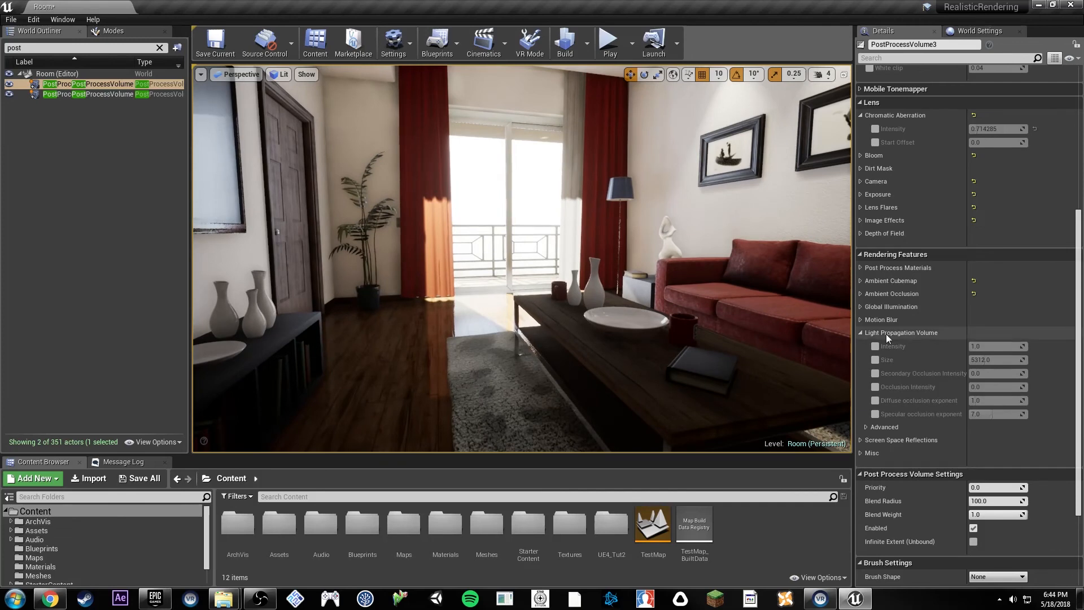
click(860, 333)
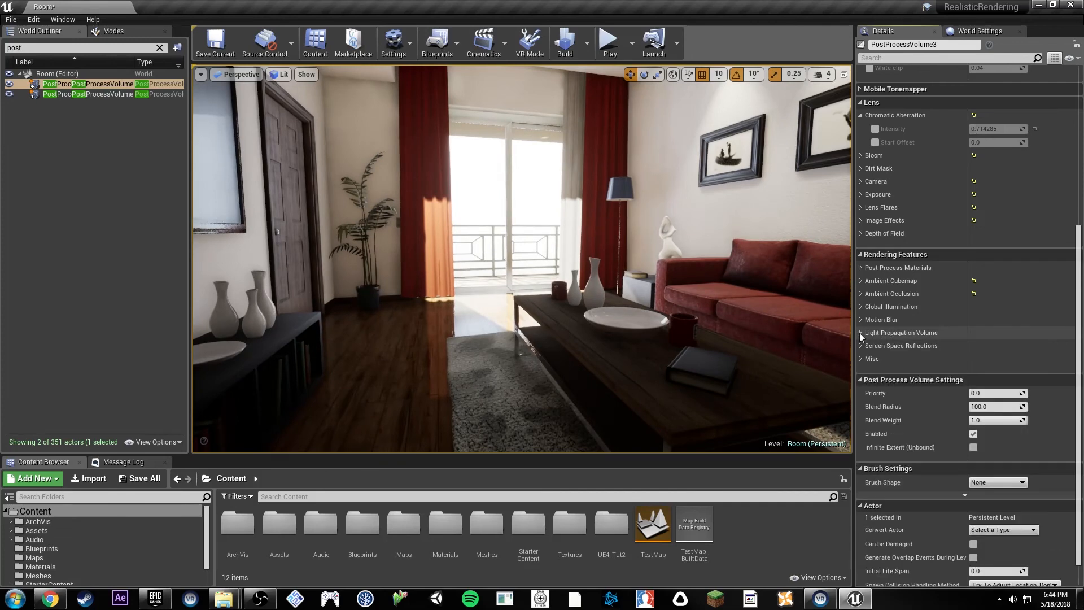
Enable the Screen Space Reflections Intensity override at 100 and examine the wooden floor's reflections near the window.
click(861, 345)
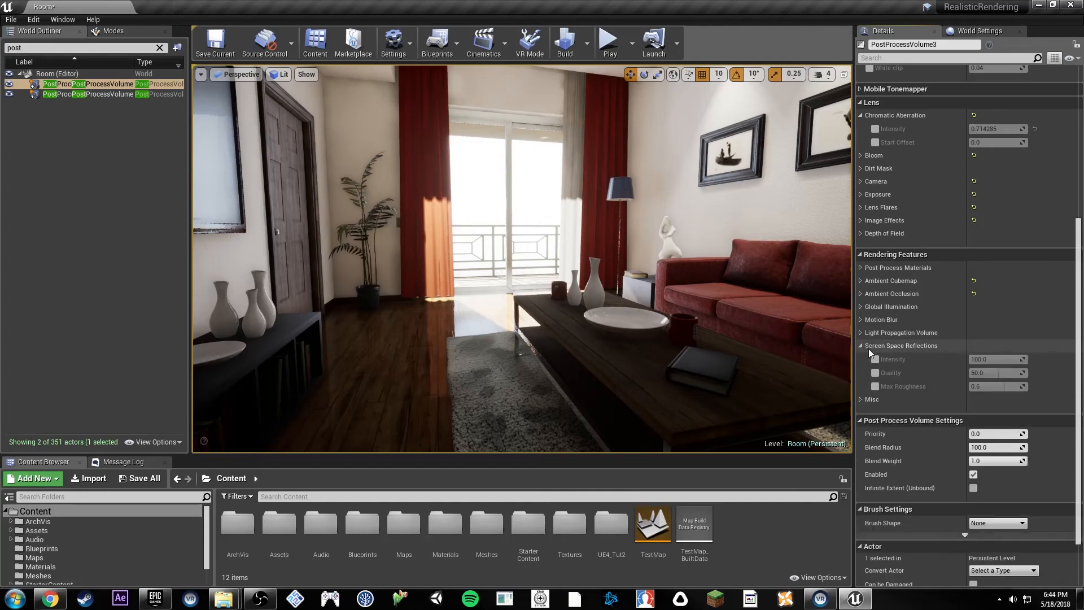
click(875, 359)
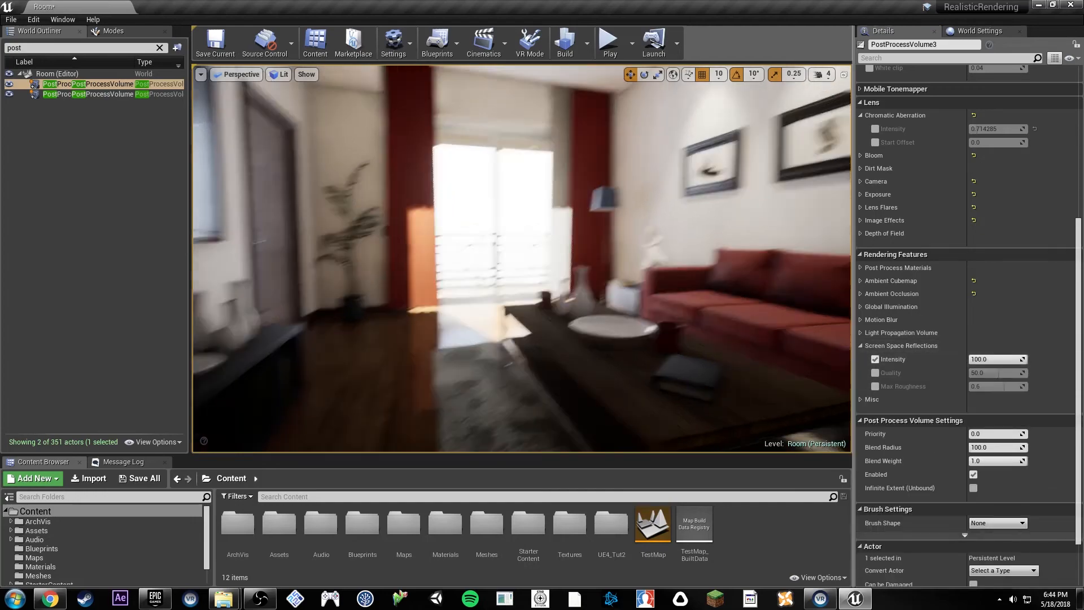
right_drag(781, 282, 687, 309)
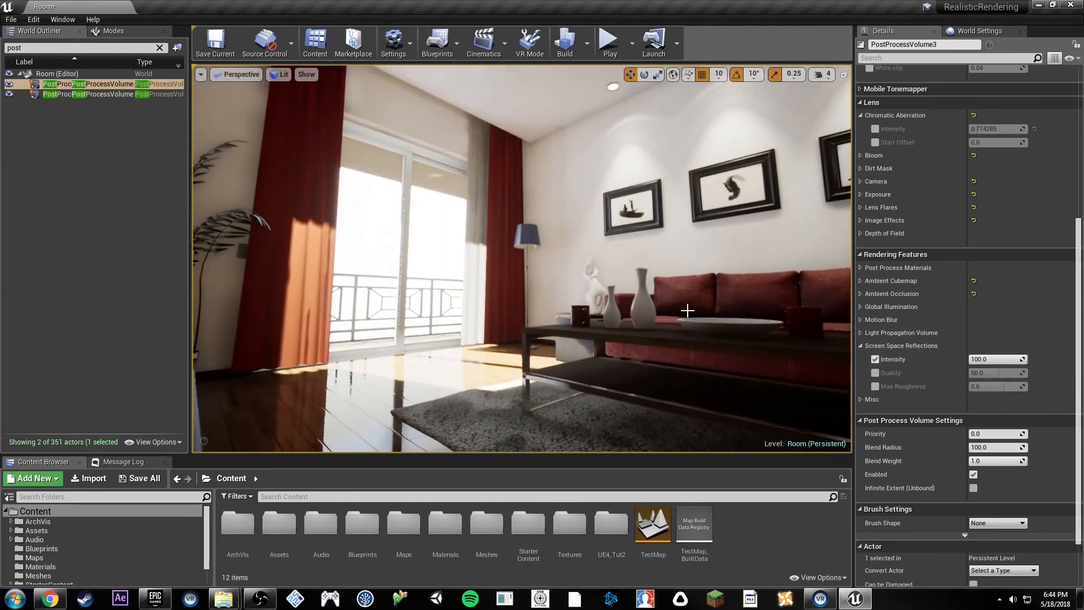
right_drag(649, 254, 576, 263)
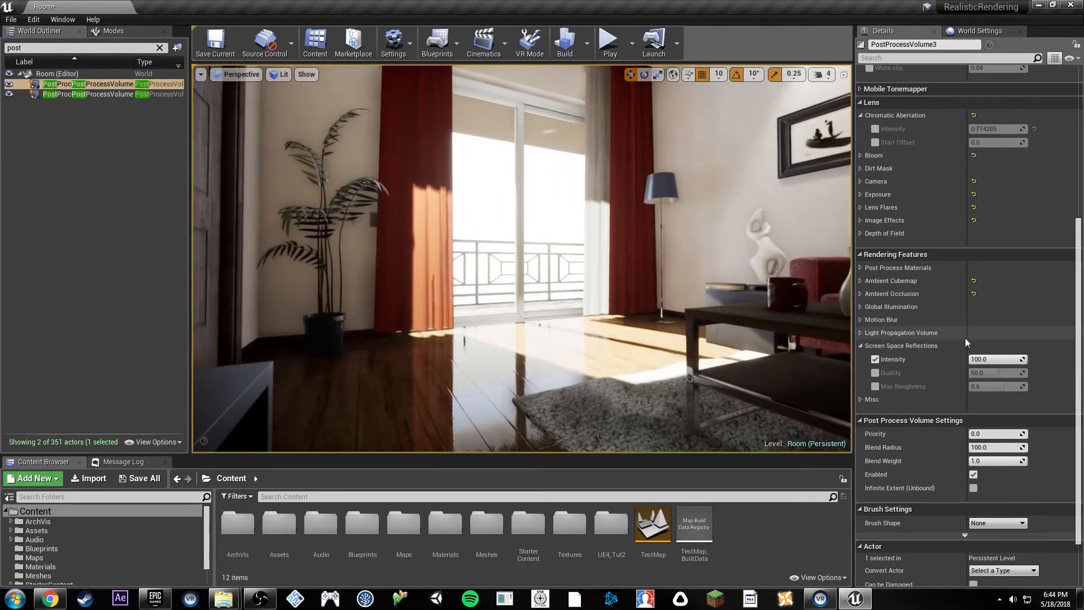
Try Screen Space Reflections Intensity 200 and Quality 200 on the floor near the window, then reset Quality to 50.0.
right_drag(791, 316, 793, 351)
mouse_move(989, 359)
mouse_down()
mouse_move(932, 358)
mouse_move(990, 358)
mouse_up()
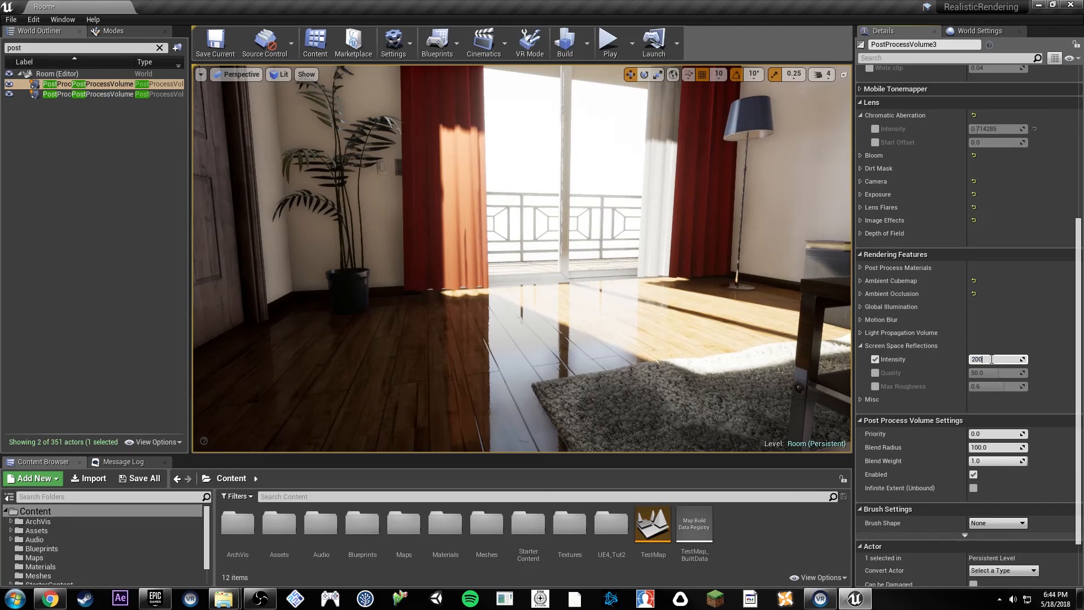
click(875, 373)
mouse_move(994, 372)
mouse_down()
mouse_move(1022, 373)
mouse_move(987, 373)
mouse_up()
text(50)
key(Return)
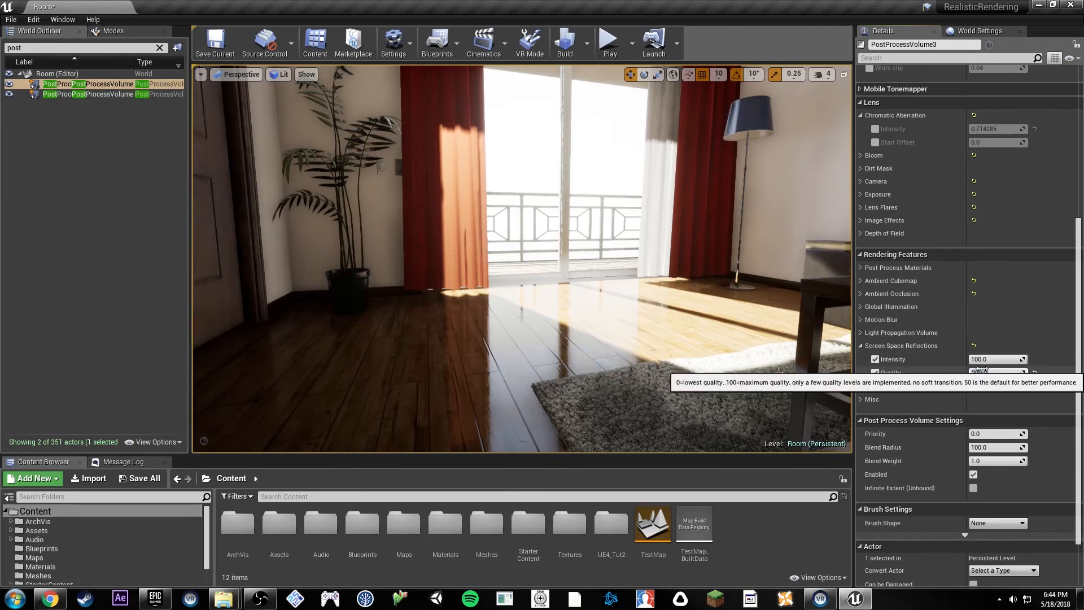
drag(985, 358, 971, 359)
click(1034, 359)
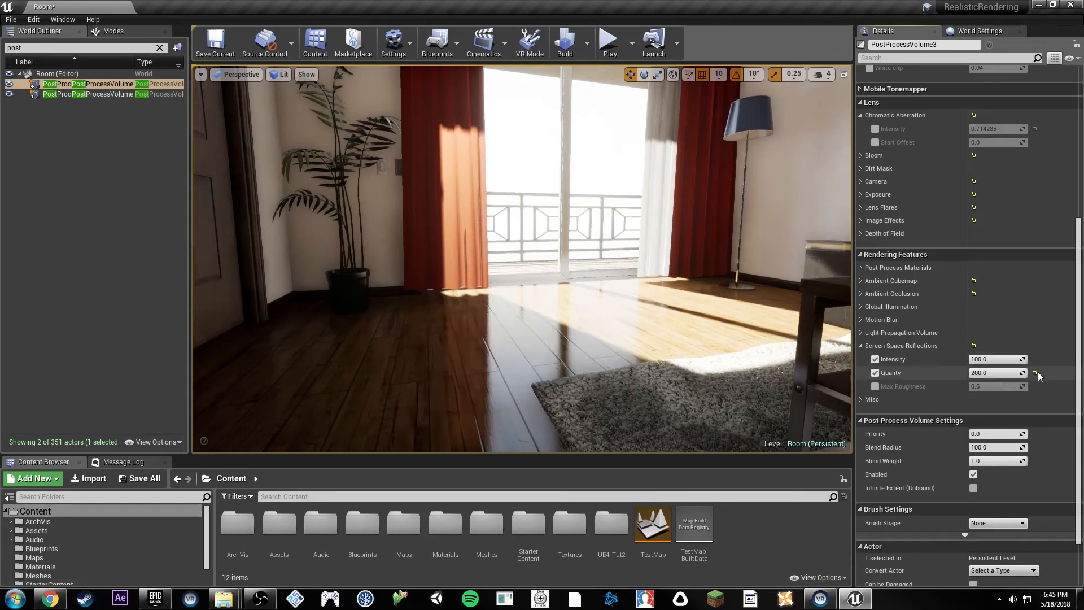
click(1035, 372)
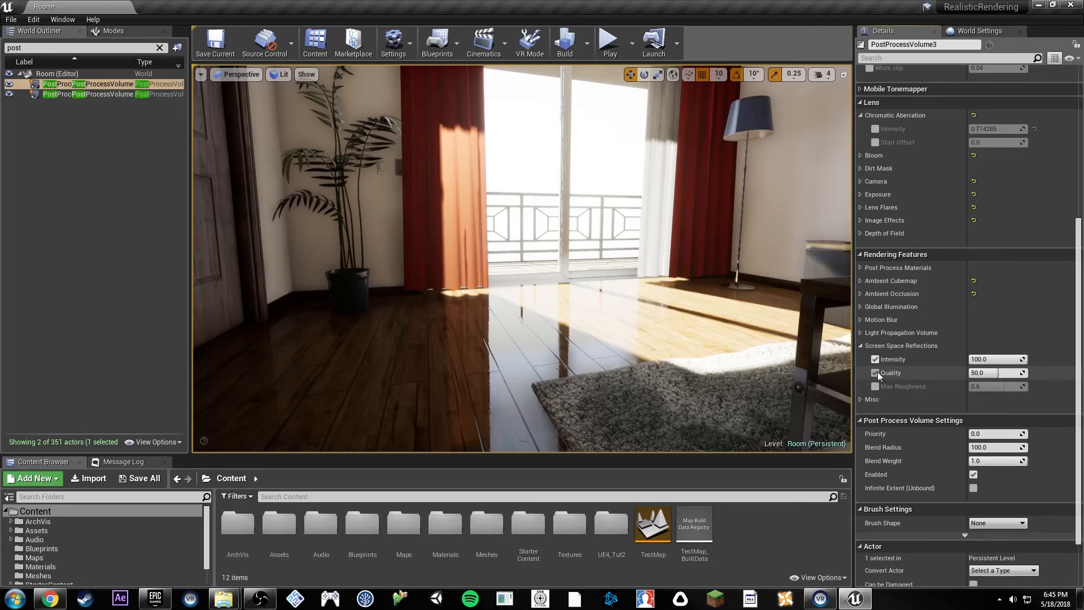
click(860, 347)
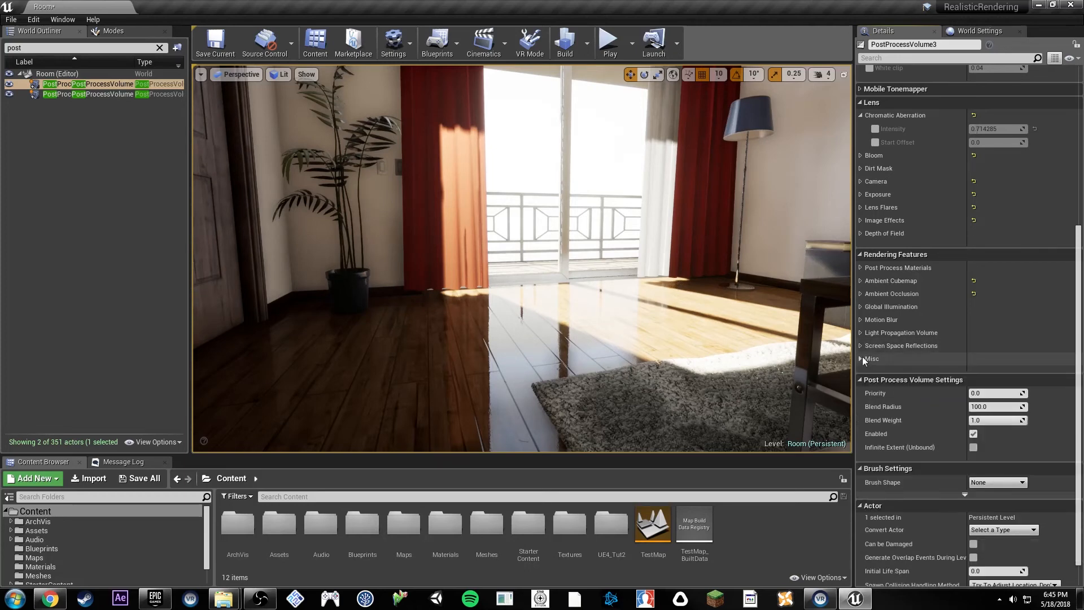
Try a Screen Percentage of 400 under the Misc rendering features, then reset it to 100.0 and disable its override.
click(862, 358)
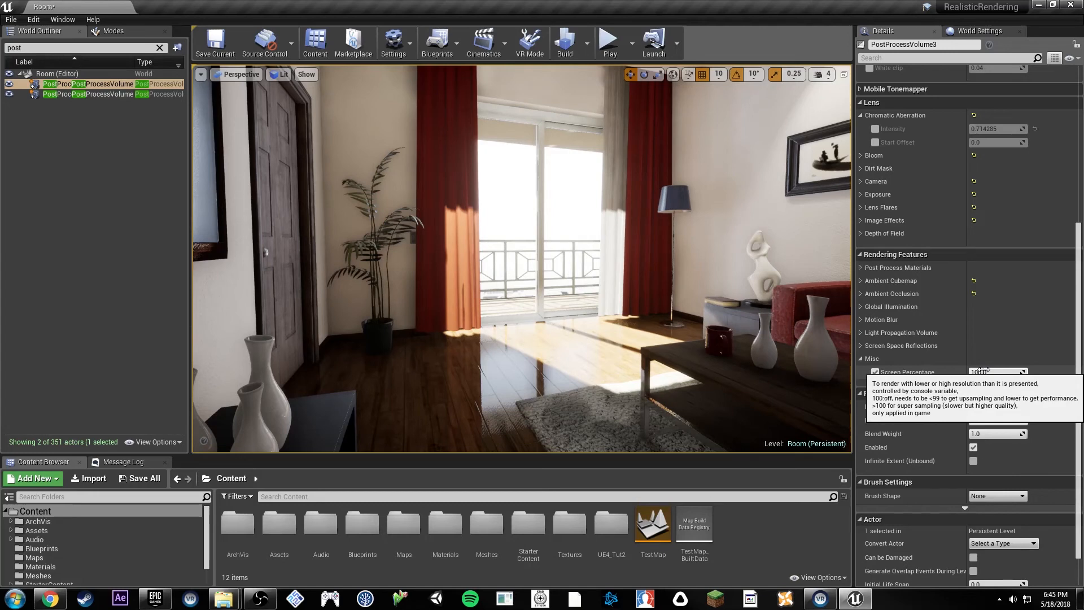
drag(981, 371, 1062, 371)
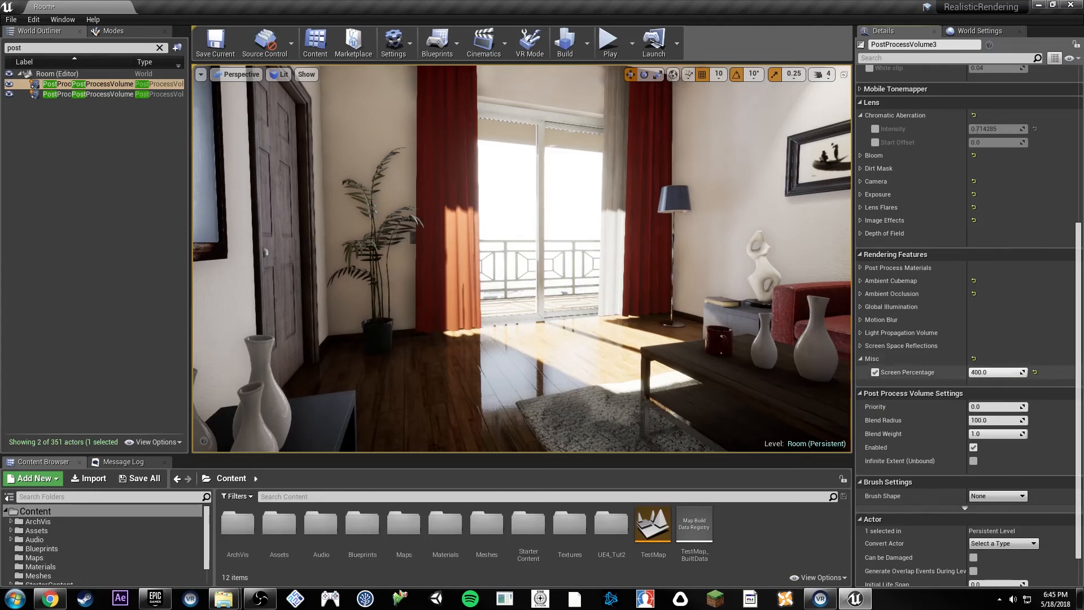
click(989, 371)
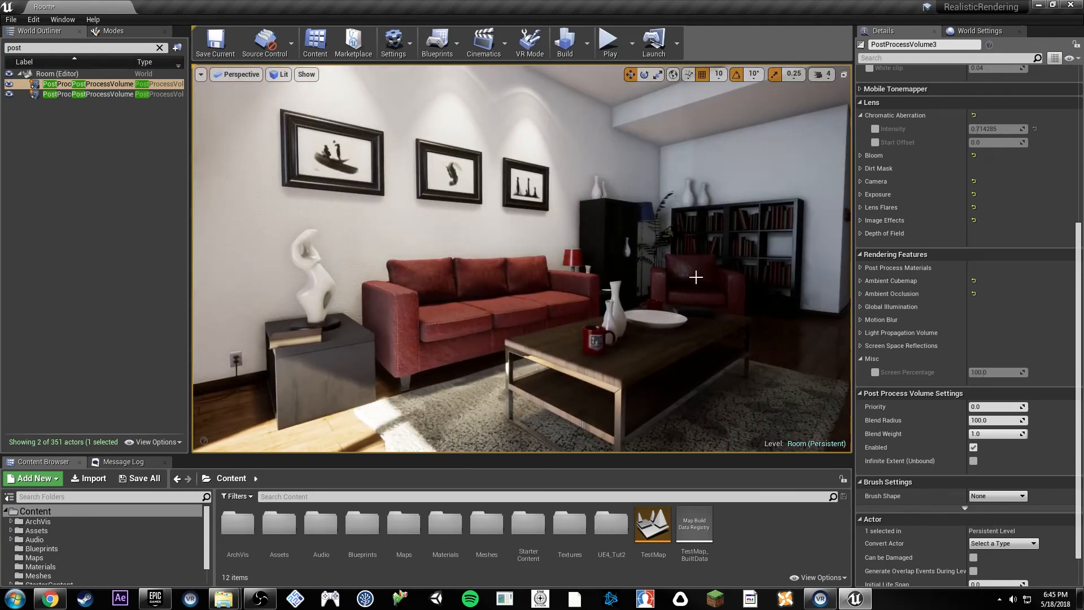
right_drag(791, 304, 843, 308)
key(w)
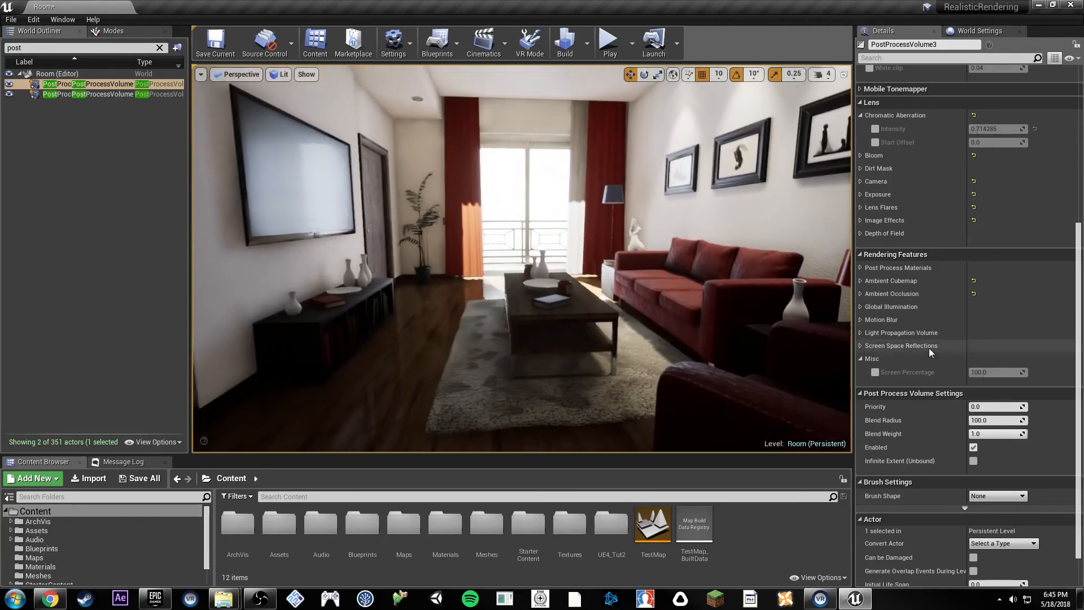
click(861, 359)
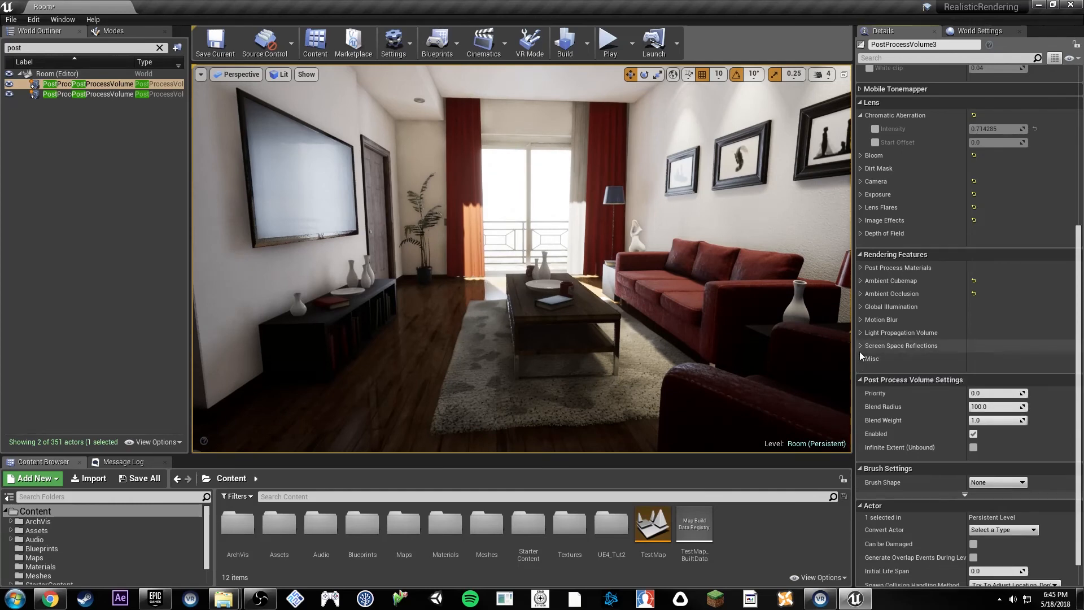
Examine the room's Lightmass Settings in World Settings, including the indirect lighting bounces and ambient occlusion options.
scroll(937, 280, up, 5)
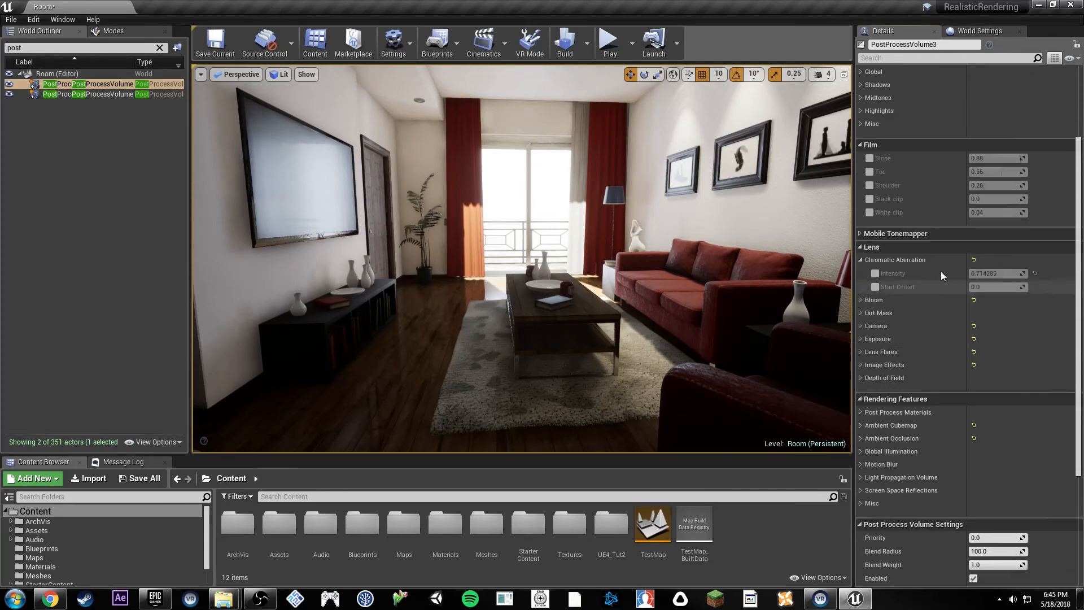
scroll(892, 229, down, 4)
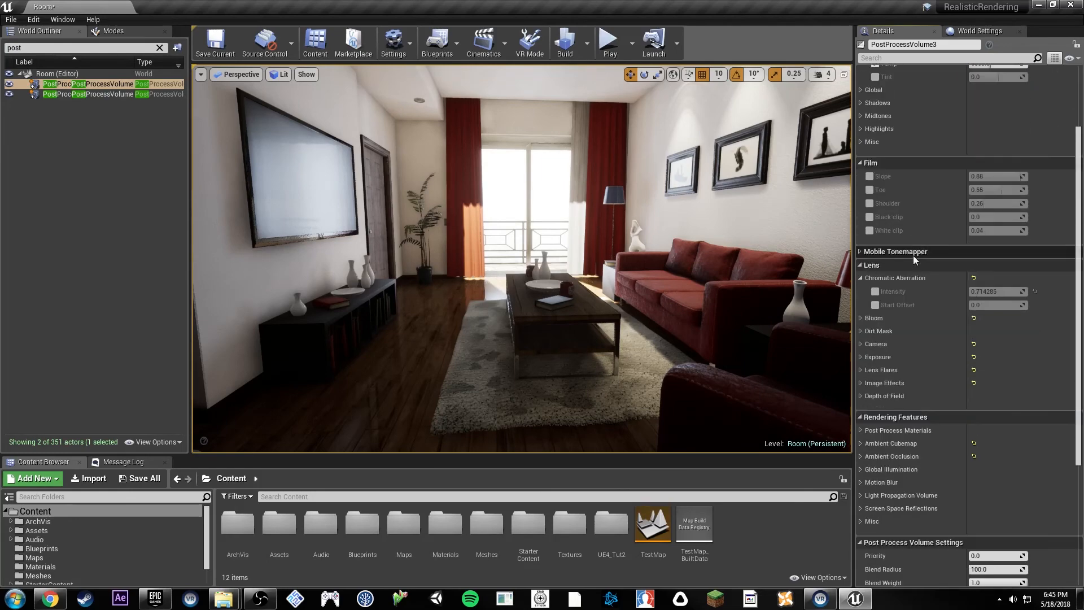
right_drag(685, 327, 768, 243)
key(w)
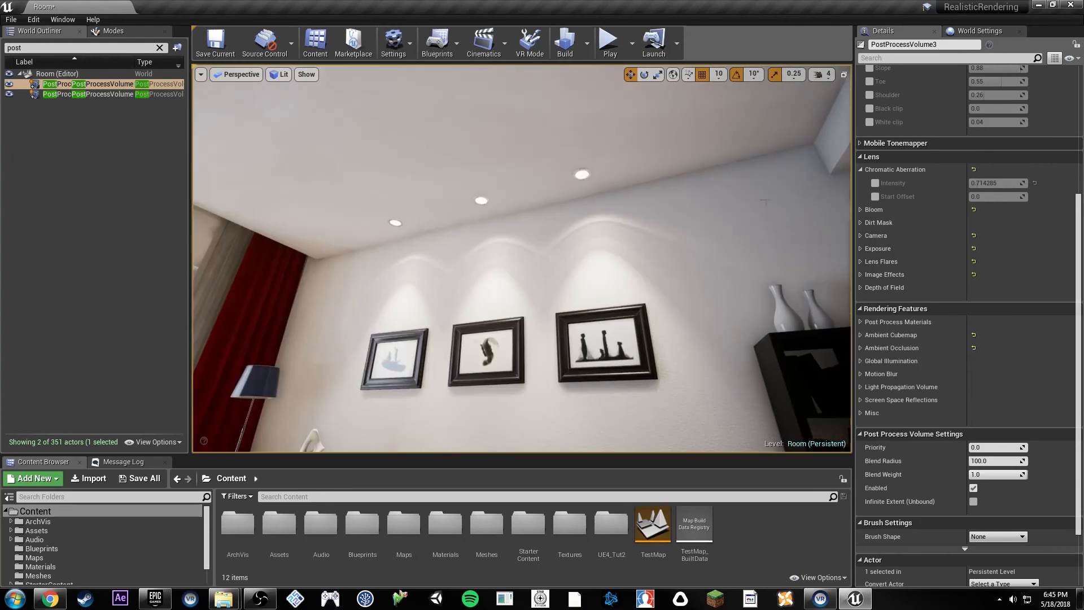
click(961, 33)
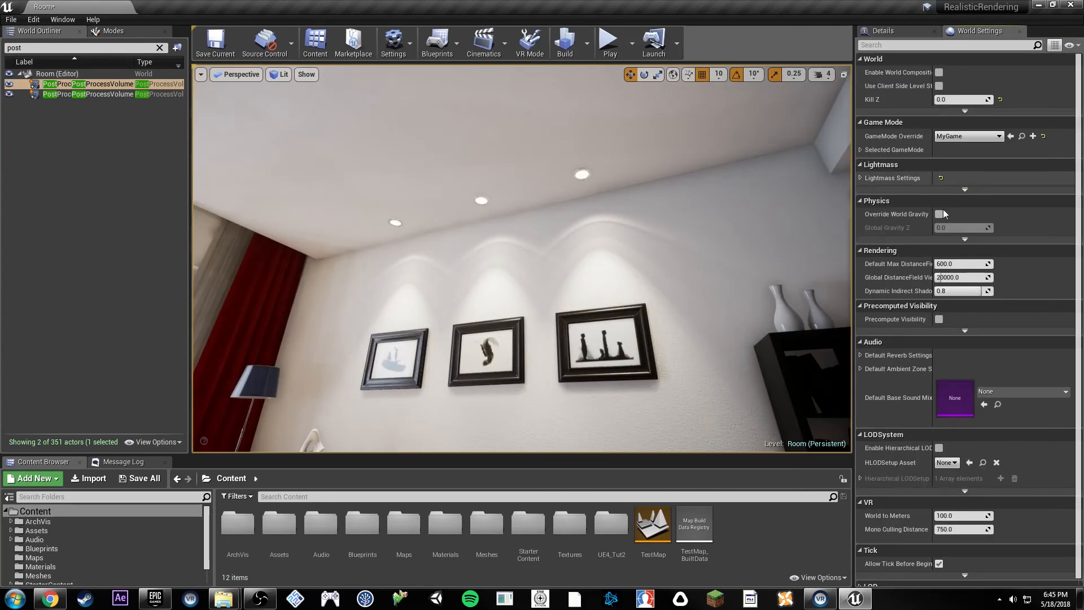
click(861, 178)
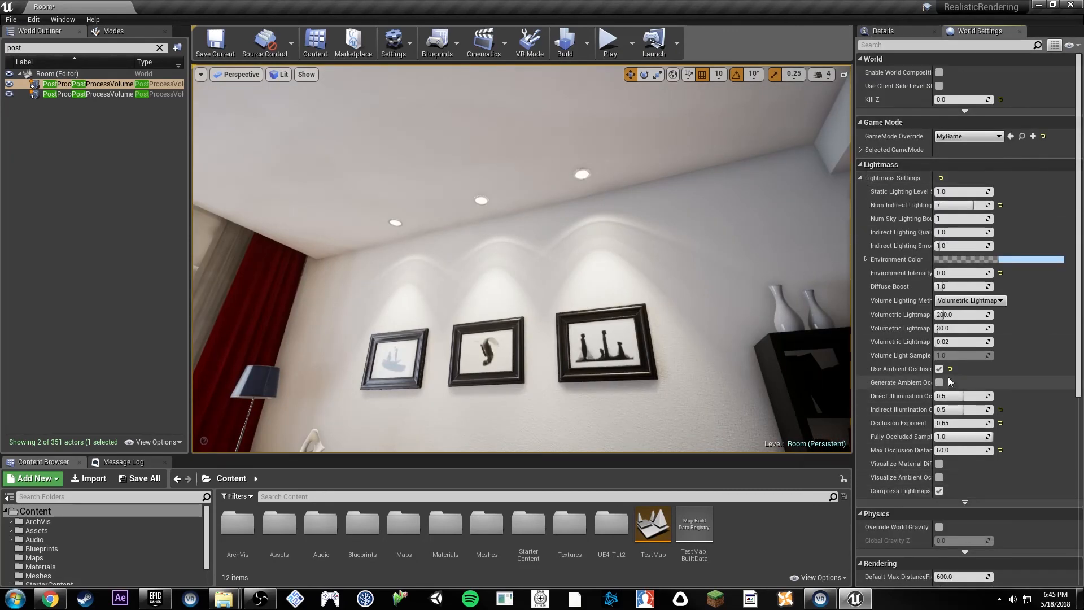
drag(932, 375, 962, 375)
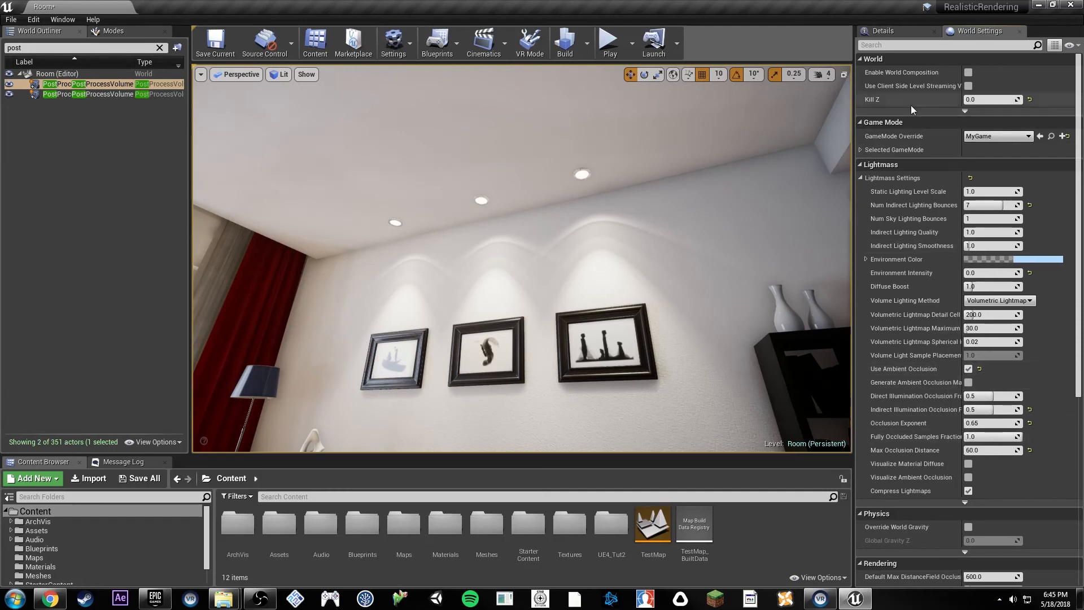
click(898, 30)
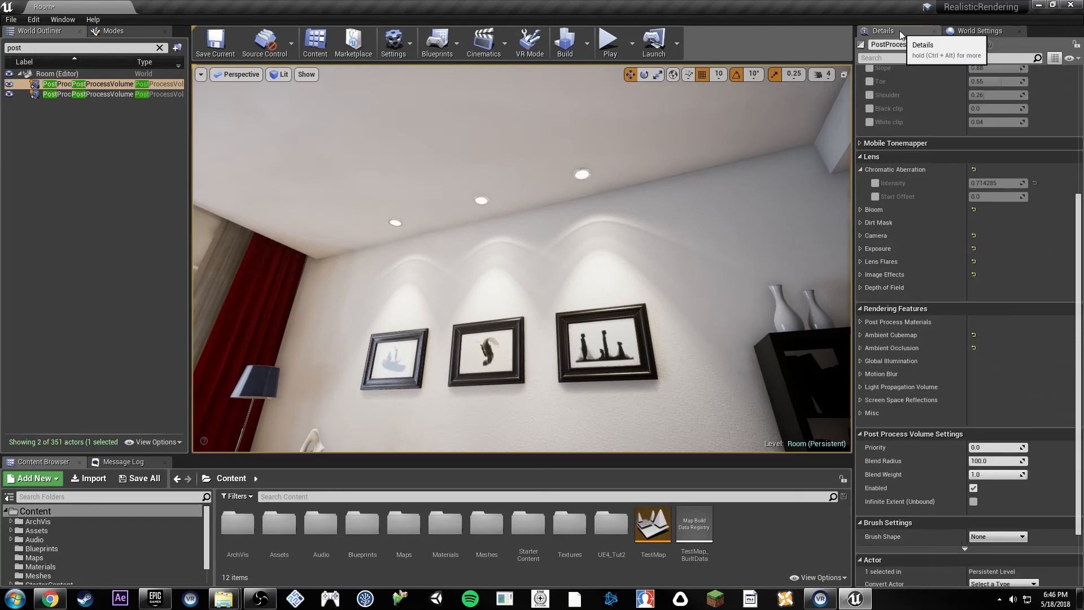
Set the post-process volume's Ambient Occlusion Intensity to 0.0 and check the effect at the vase beside the red sofa.
click(860, 347)
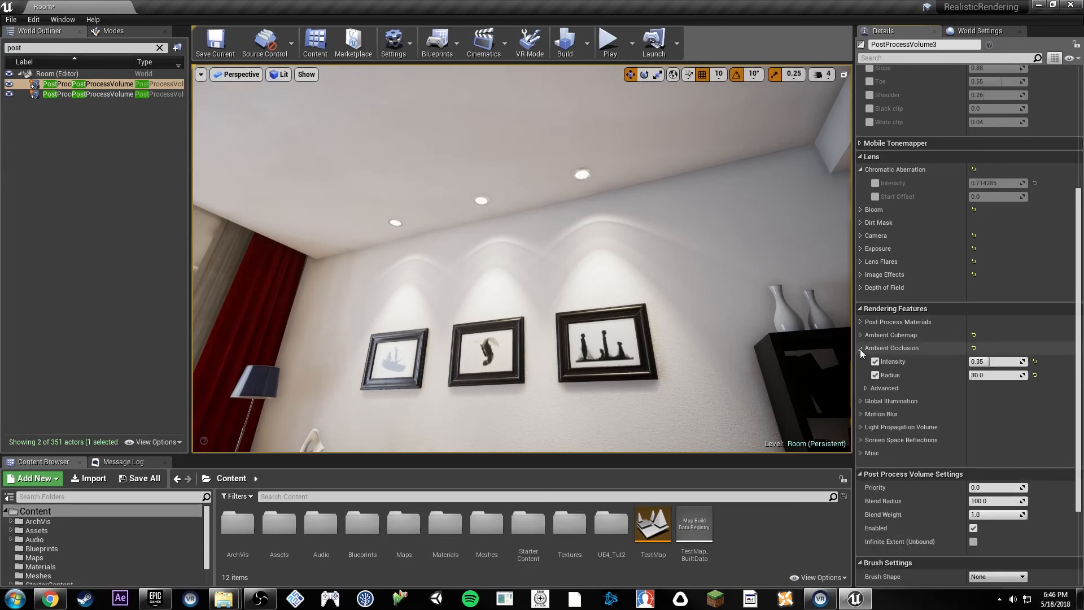
drag(998, 361, 554, 280)
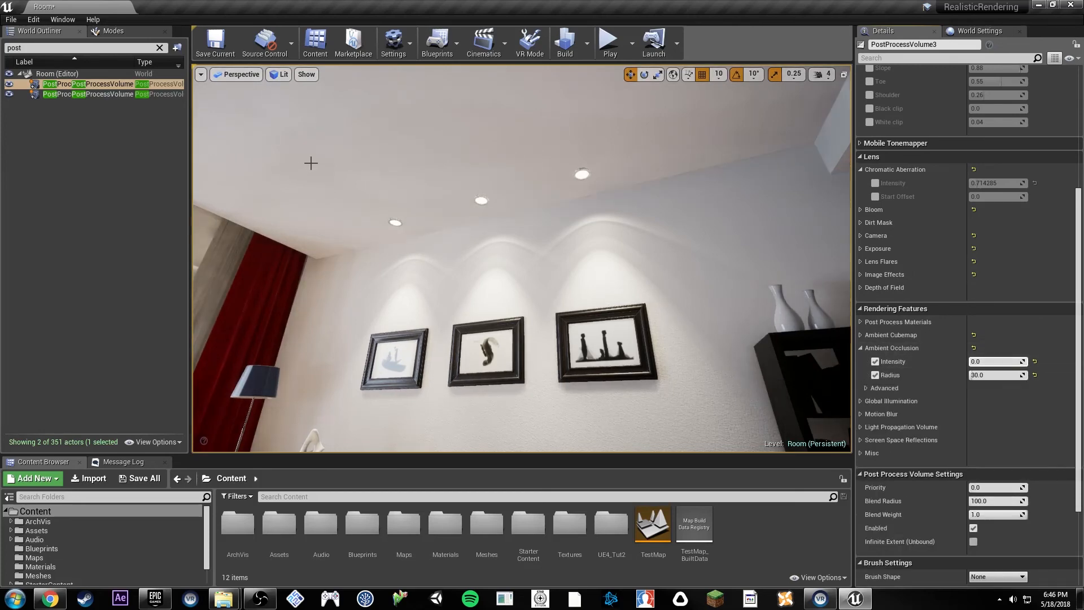
right_drag(523, 181, 525, 313)
key(w)
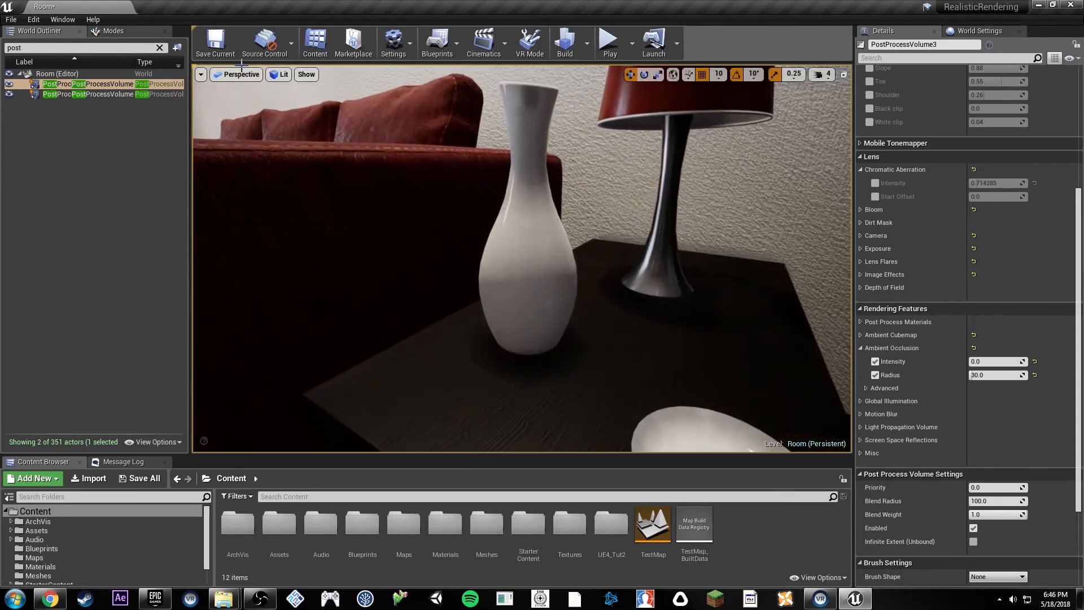
Examine the contact shadows around the base of the white vase and the lamp on the dark side table.
key(w)
right_drag(517, 258, 524, 268)
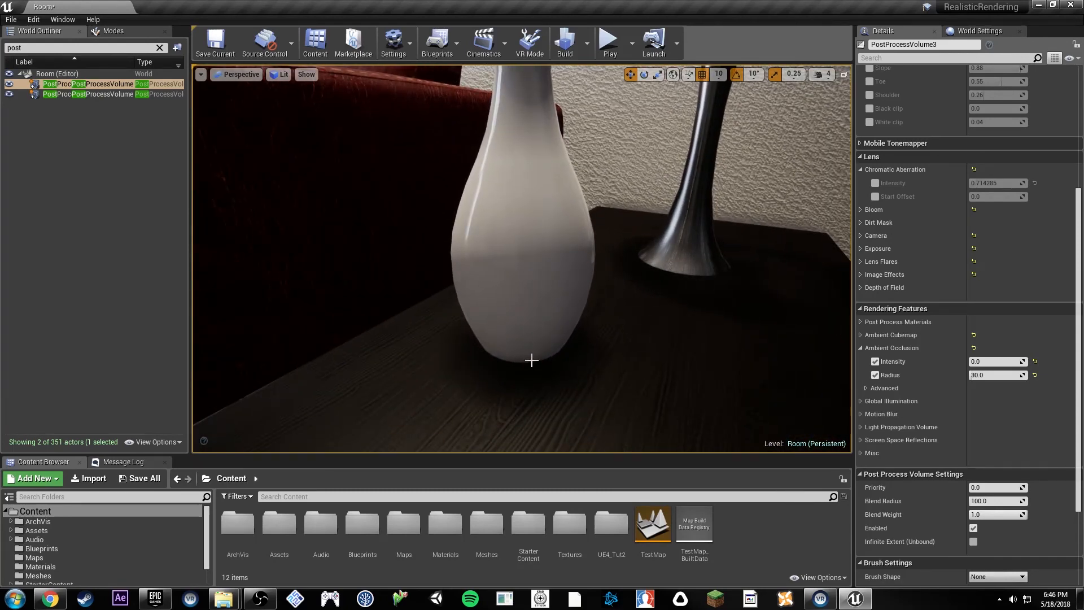
key(w)
right_drag(423, 179, 422, 162)
key(s)
key(q)
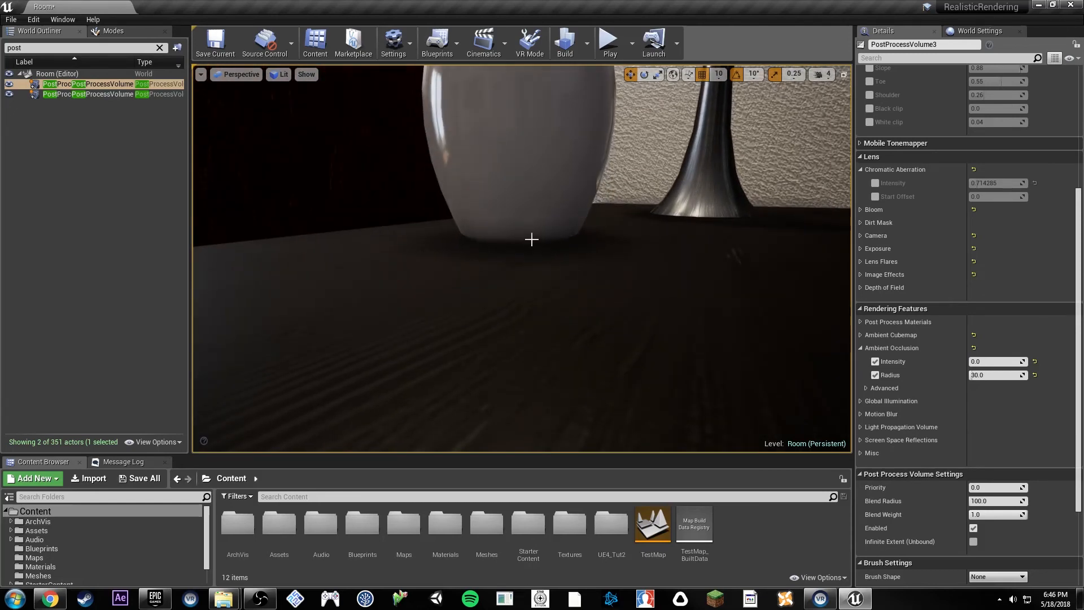
right_drag(531, 239, 522, 240)
key(w)
mouse_move(599, 243)
right_down()
mouse_move(597, 233)
mouse_move(604, 240)
right_up()
key(w)
key(s)
key(e)
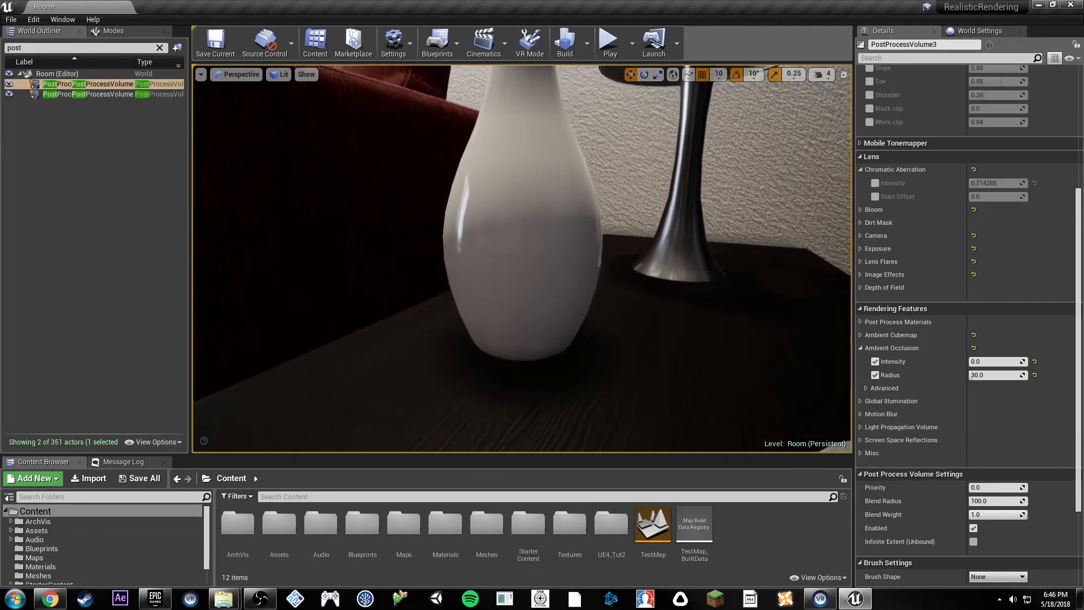
Display the room in the Ambient Occlusion buffer visualization mode.
click(278, 74)
click(306, 74)
mouse_move(350, 305)
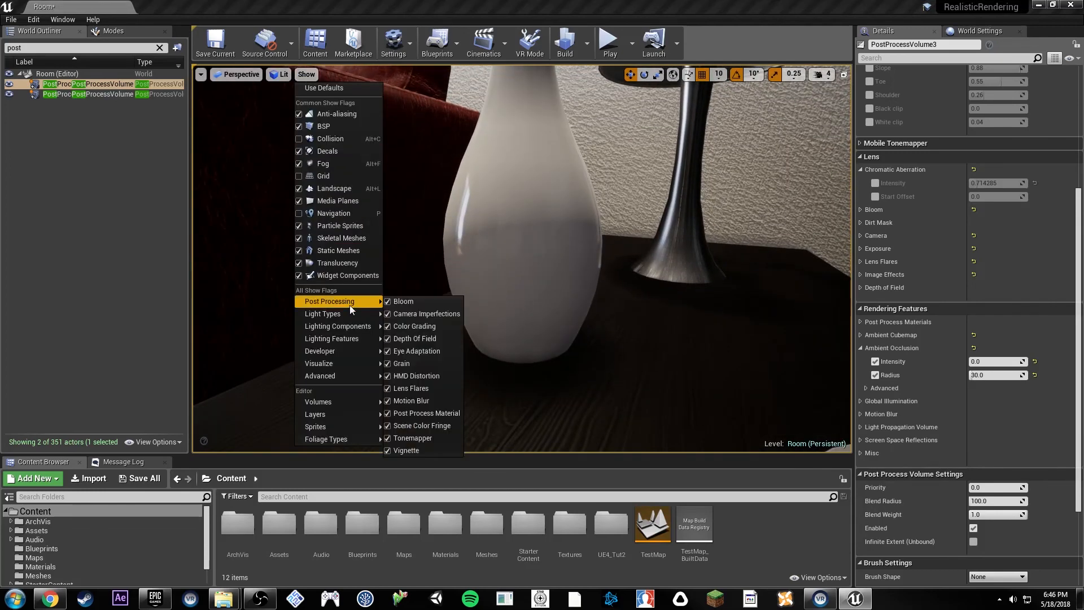
mouse_move(343, 361)
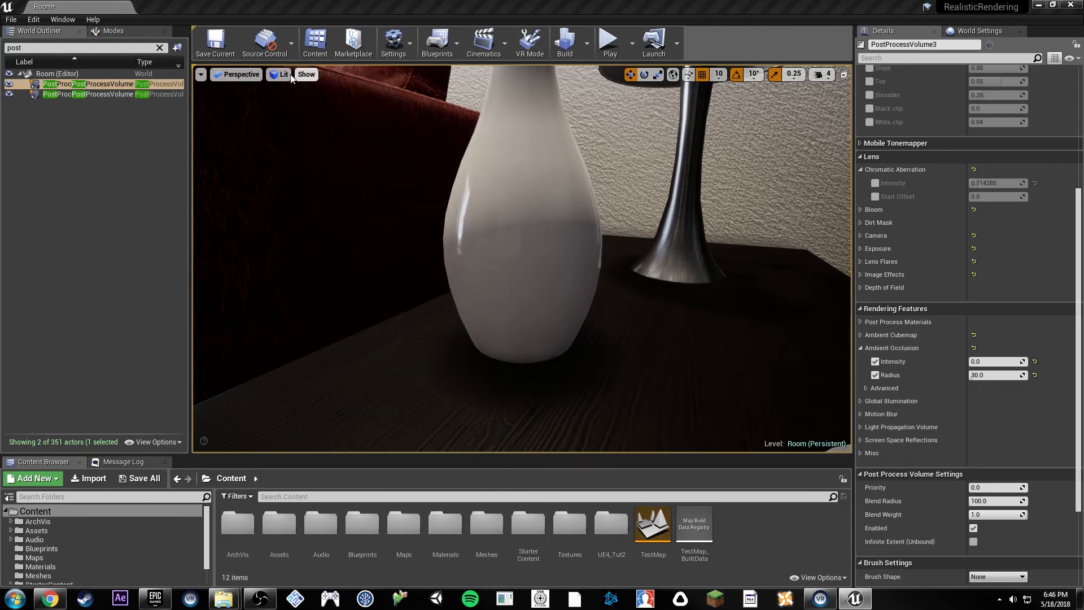
mouse_move(284, 76)
mouse_move(327, 198)
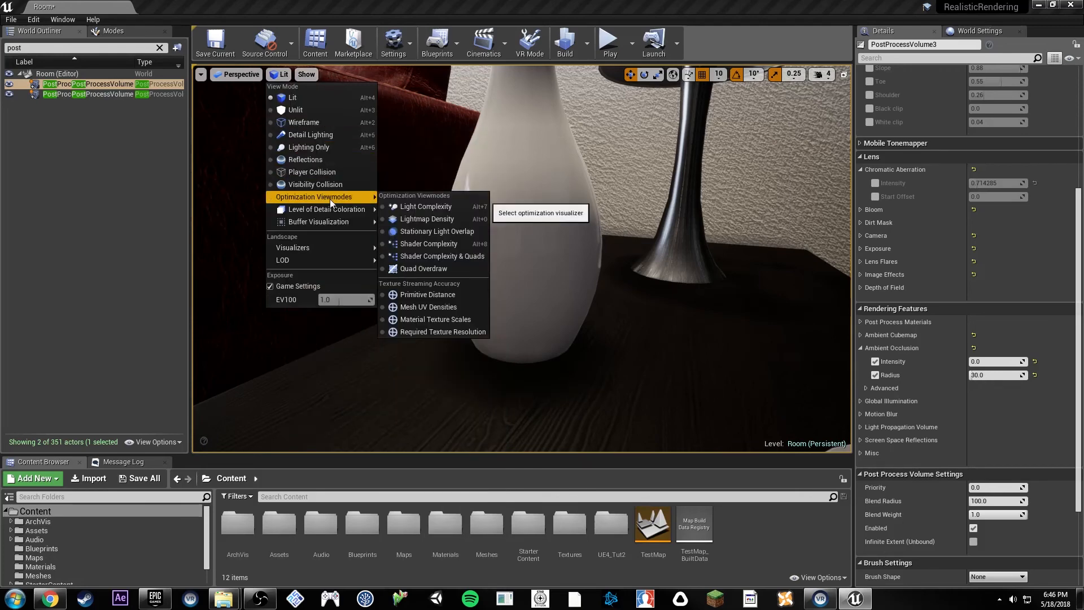
mouse_move(334, 222)
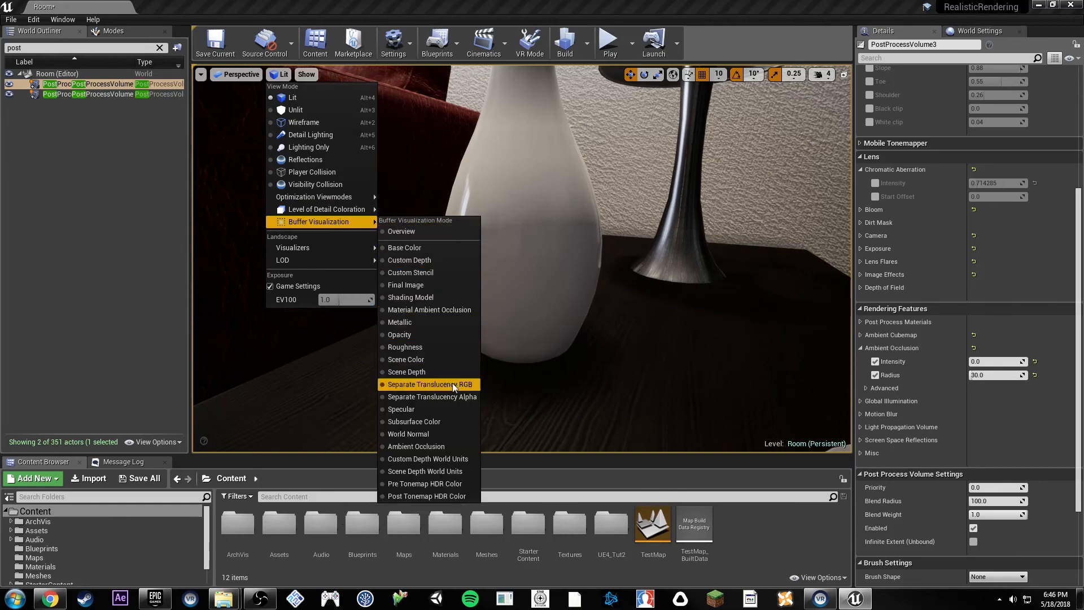
click(460, 444)
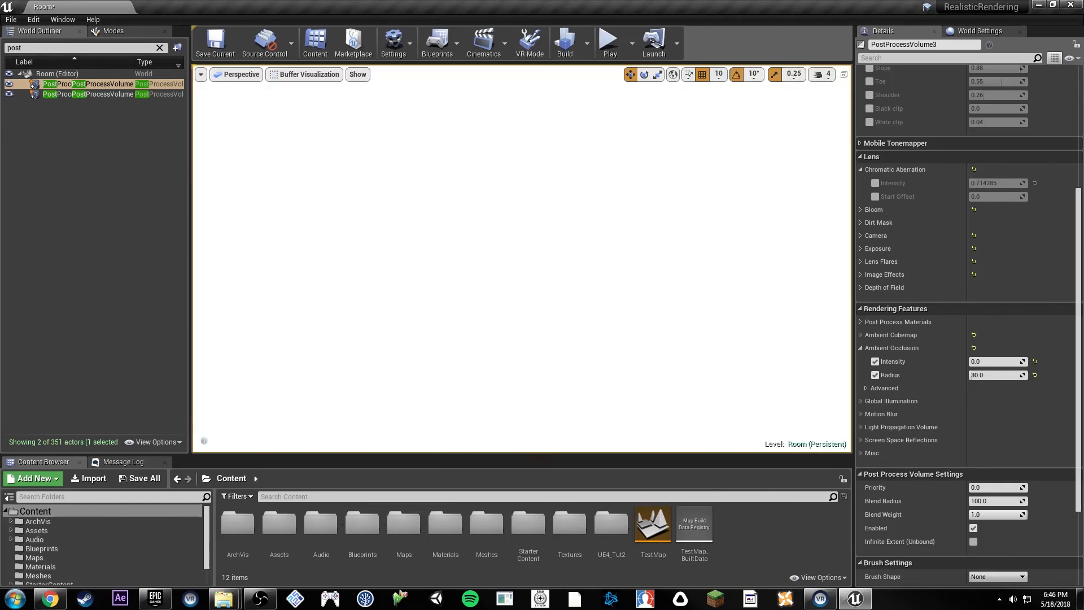
Set the Ambient Occlusion Intensity to 1.0 and inspect the occlusion along the room's edges and corners.
drag(997, 365, 1026, 365)
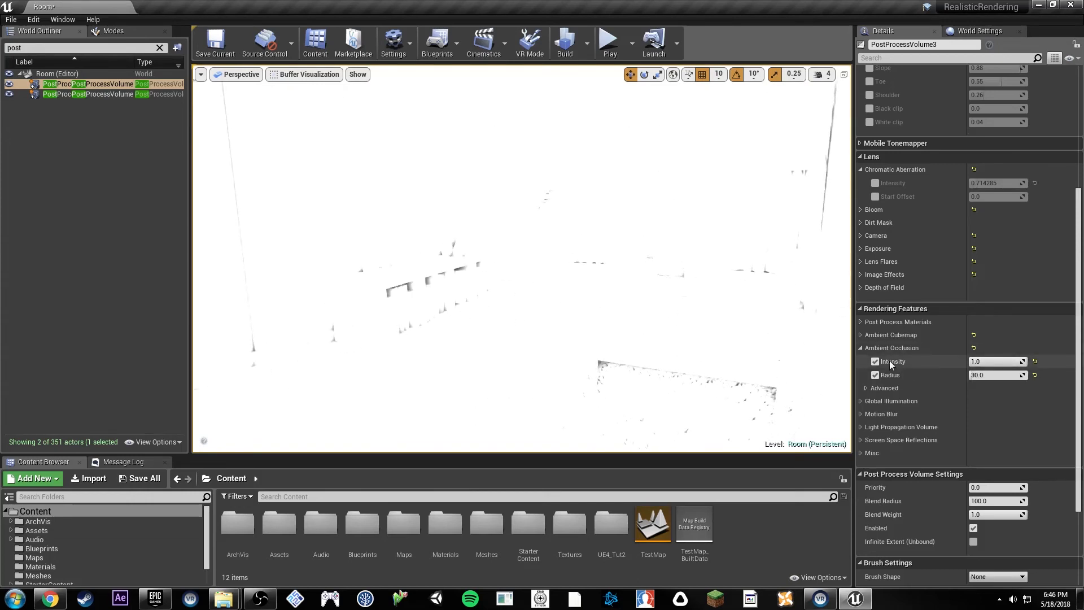
key(w)
right_drag(791, 345, 344, 229)
key(w)
key(w)
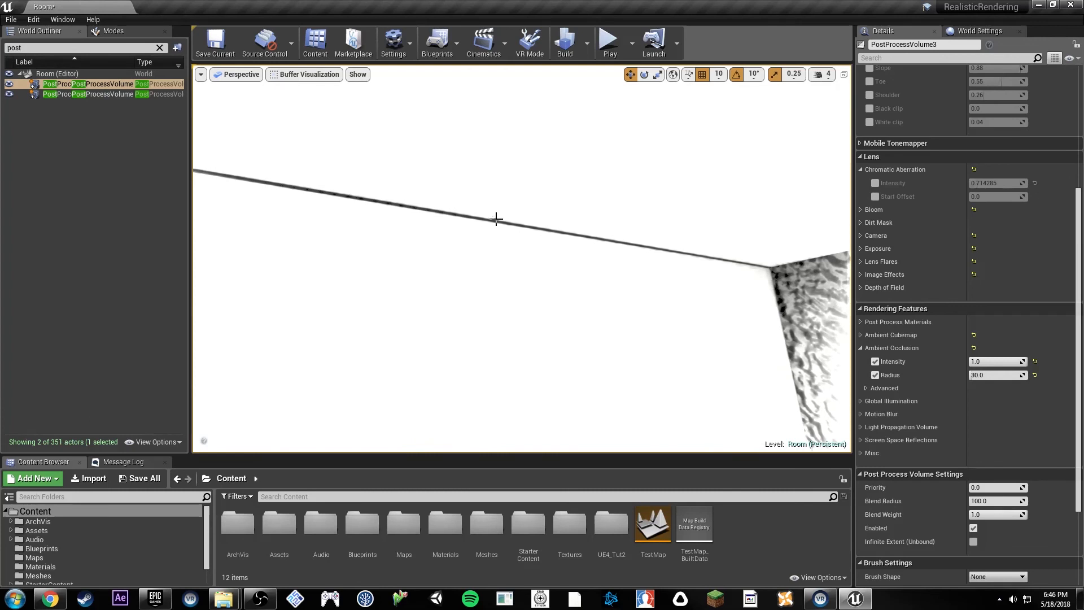
Reset the advanced Ambient Occlusion settings to defaults: Power 2.0, Bias 3.0, Quality 50.0, Mip Blend 0.6, Mip Scale 1.7, Radius in WorldSpace off.
click(866, 389)
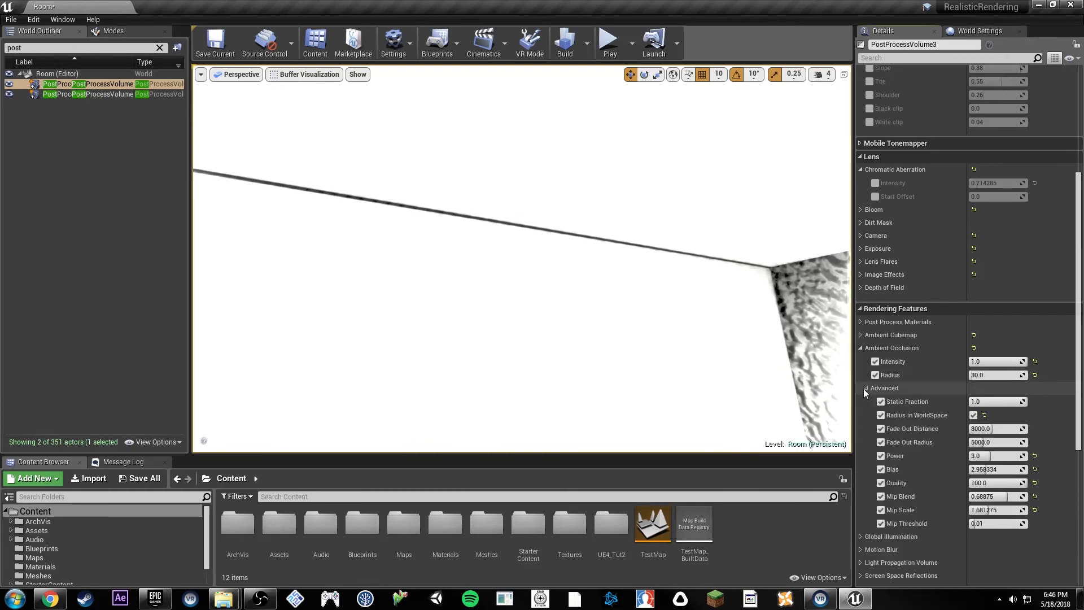
click(1035, 456)
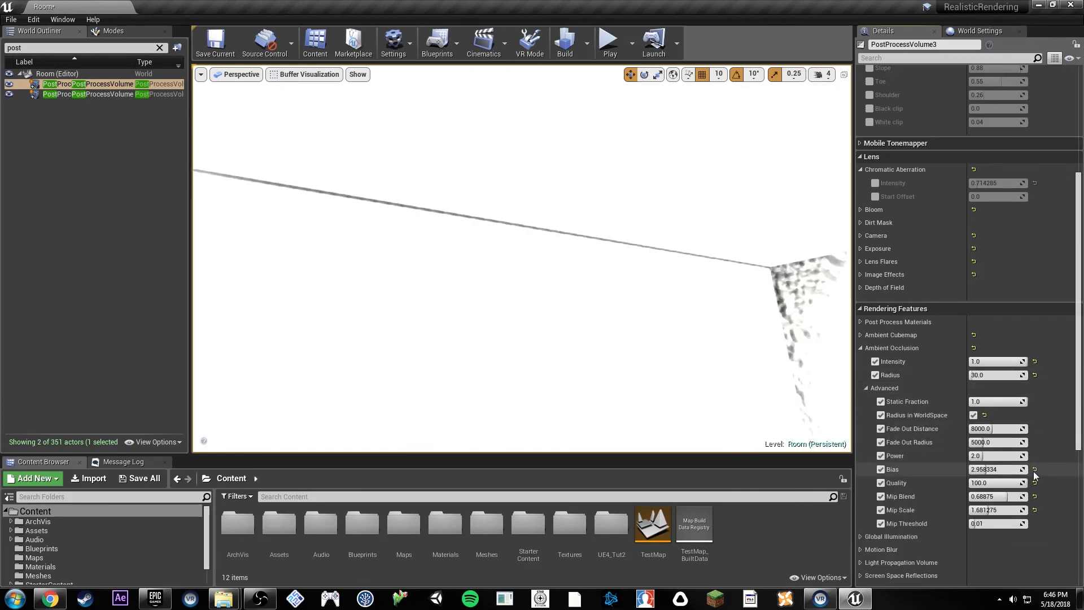
click(1035, 469)
click(1035, 483)
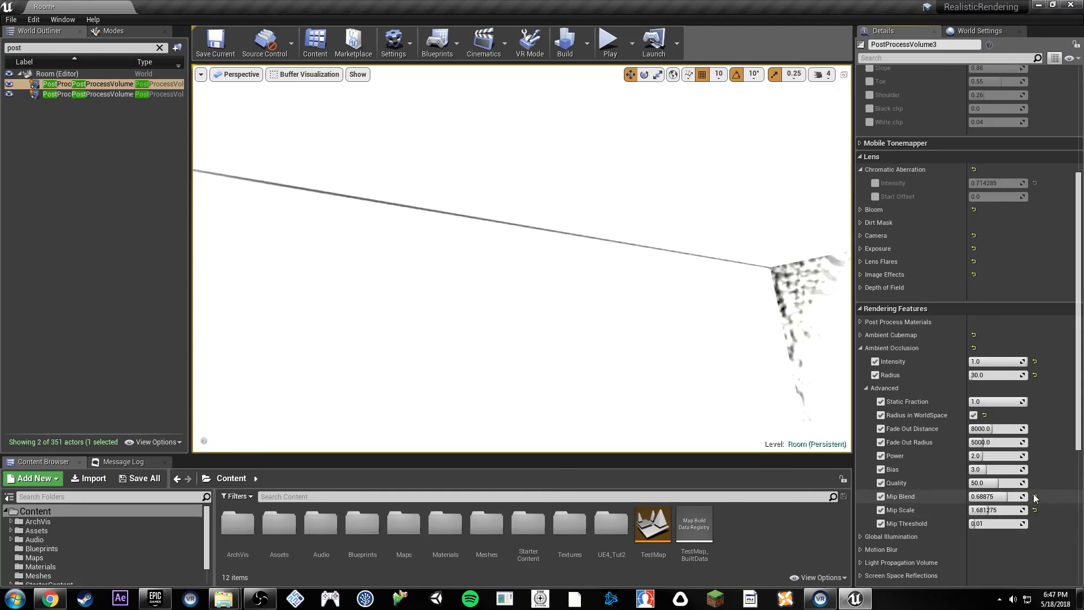
click(1035, 497)
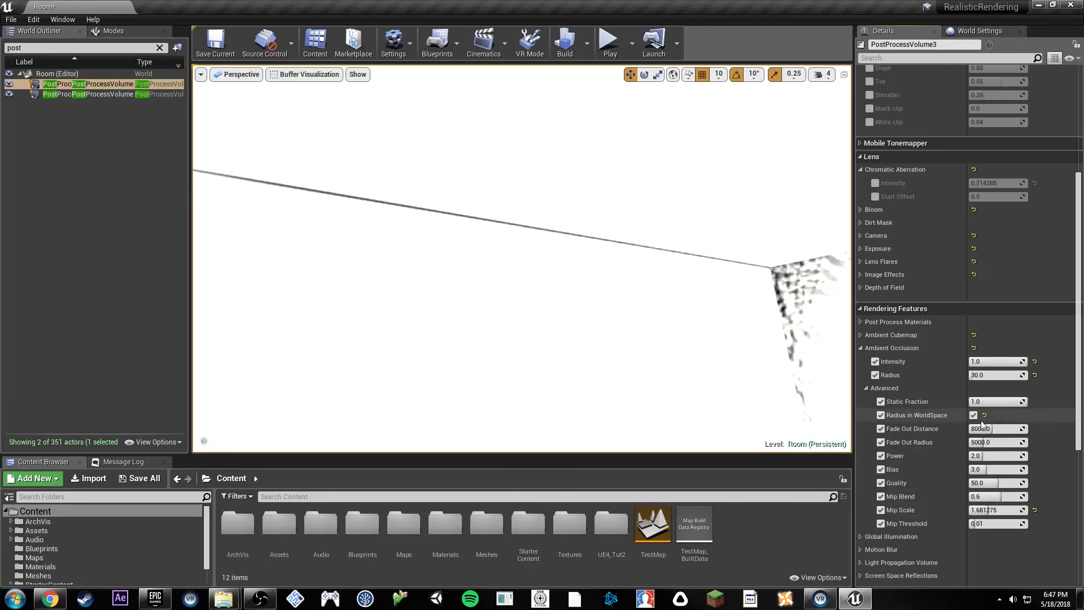
click(984, 415)
click(1035, 509)
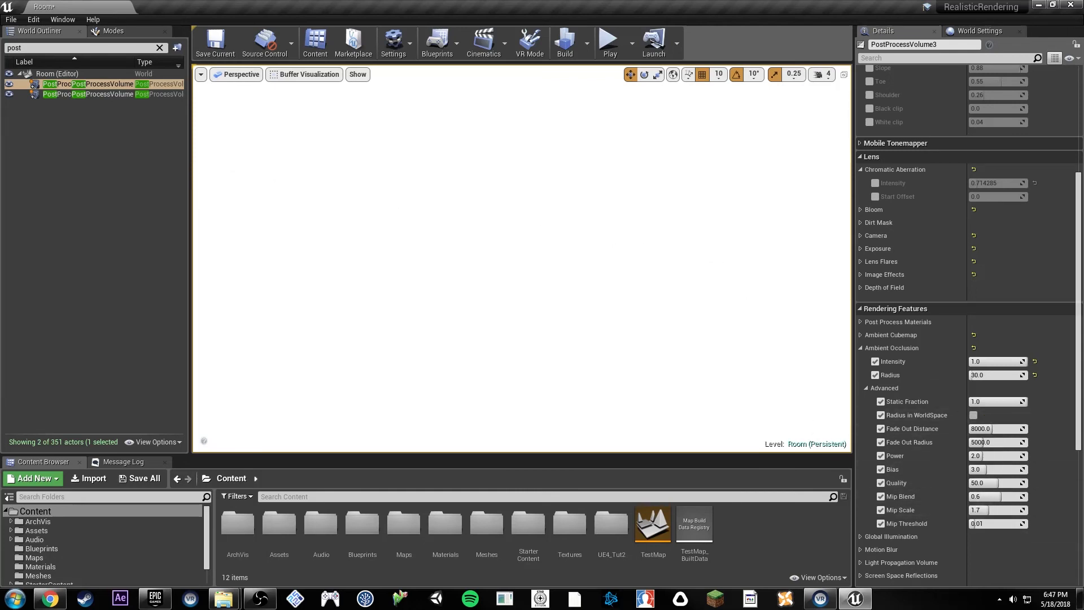
Raise the Ambient Occlusion Radius to about 295 and Power to about 6.29, and inspect the effect in the room's ceiling corner.
drag(993, 375, 992, 375)
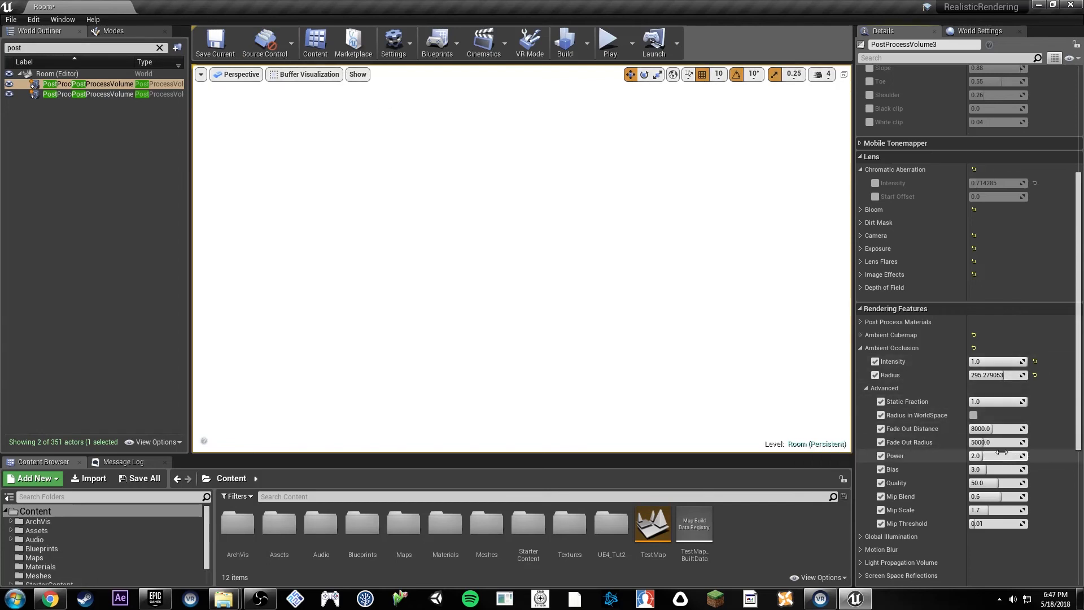
drag(993, 456, 1005, 455)
mouse_move(734, 316)
right_down()
mouse_move(678, 271)
mouse_move(649, 277)
mouse_move(649, 265)
mouse_move(740, 262)
mouse_move(749, 183)
right_up()
key(w)
key(w)
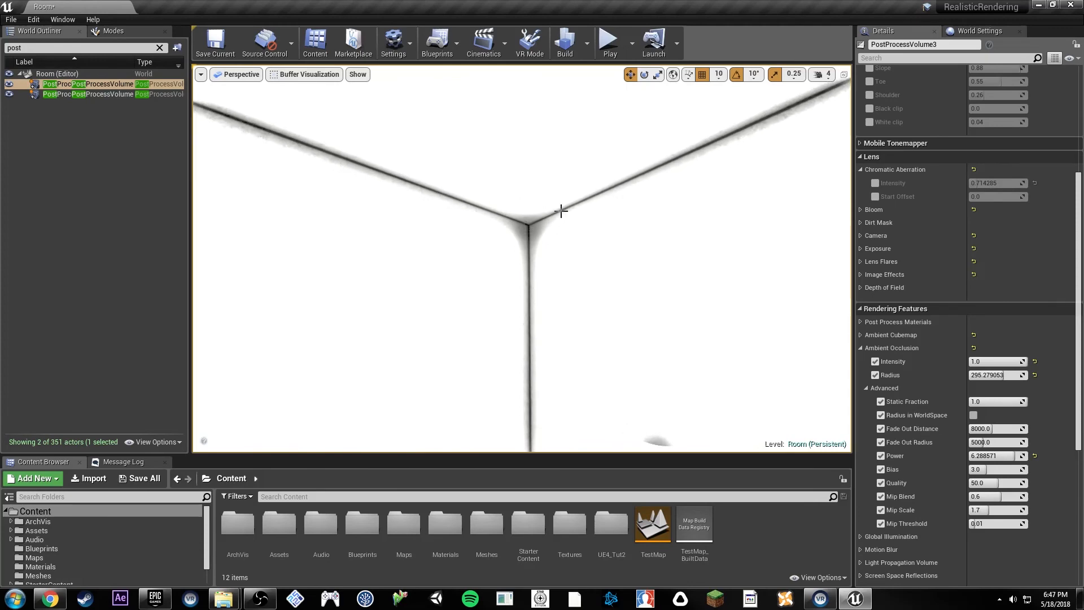
Display the room in Lit mode and inspect the occlusion shading around the sofa and coffee table.
click(305, 74)
click(316, 93)
right_drag(522, 258, 625, 222)
key(w)
key(w)
right_drag(677, 254, 666, 310)
key(w)
mouse_move(571, 231)
right_down()
mouse_move(537, 197)
mouse_move(571, 230)
right_up()
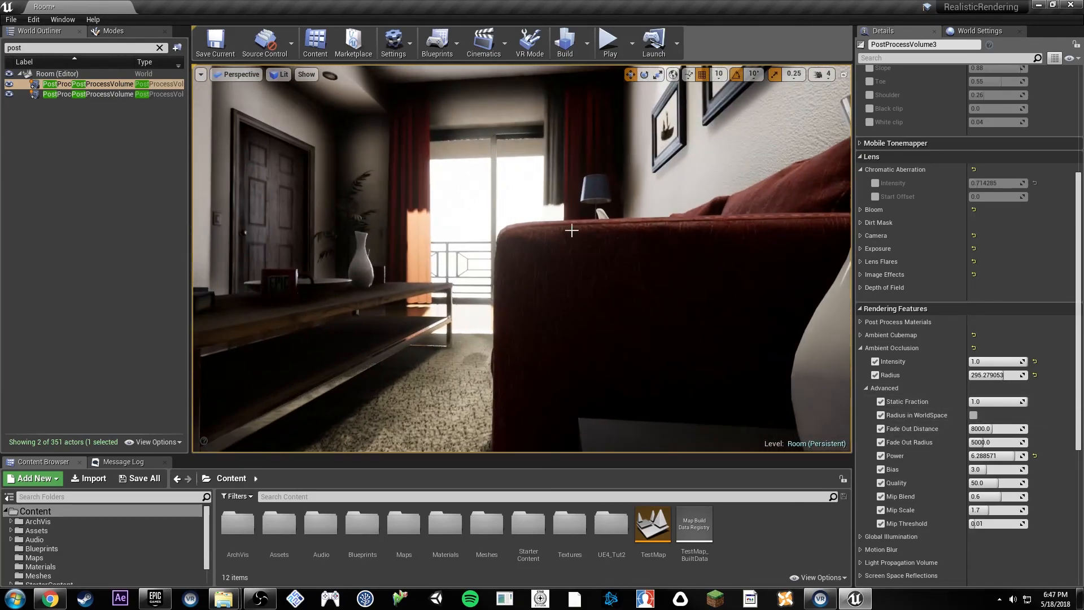
Return to the Ambient Occlusion buffer visualization for the view past the sofa toward the window.
click(282, 76)
mouse_move(344, 221)
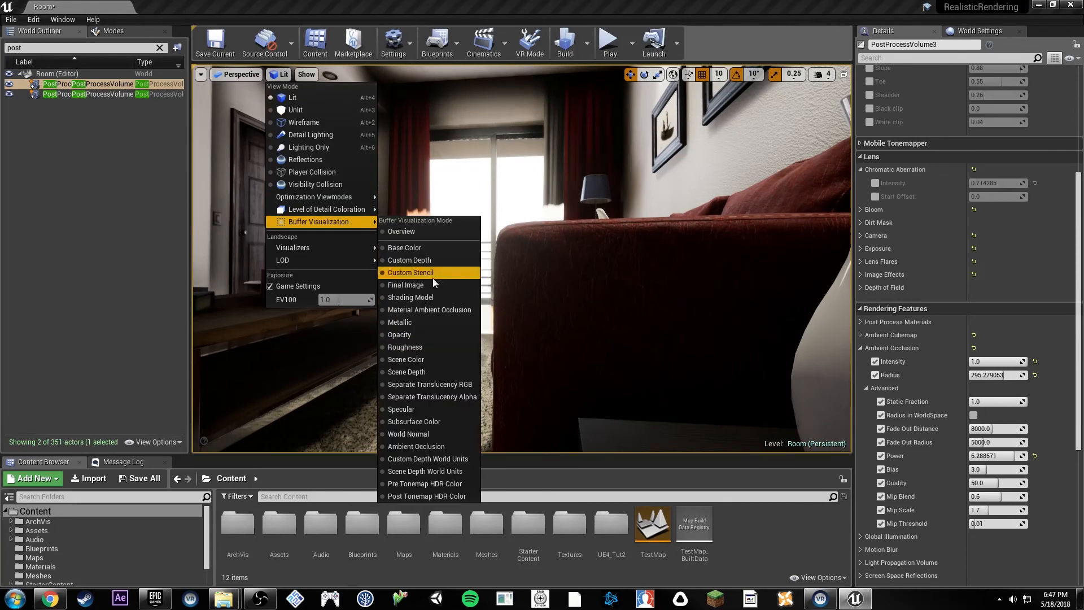
click(445, 447)
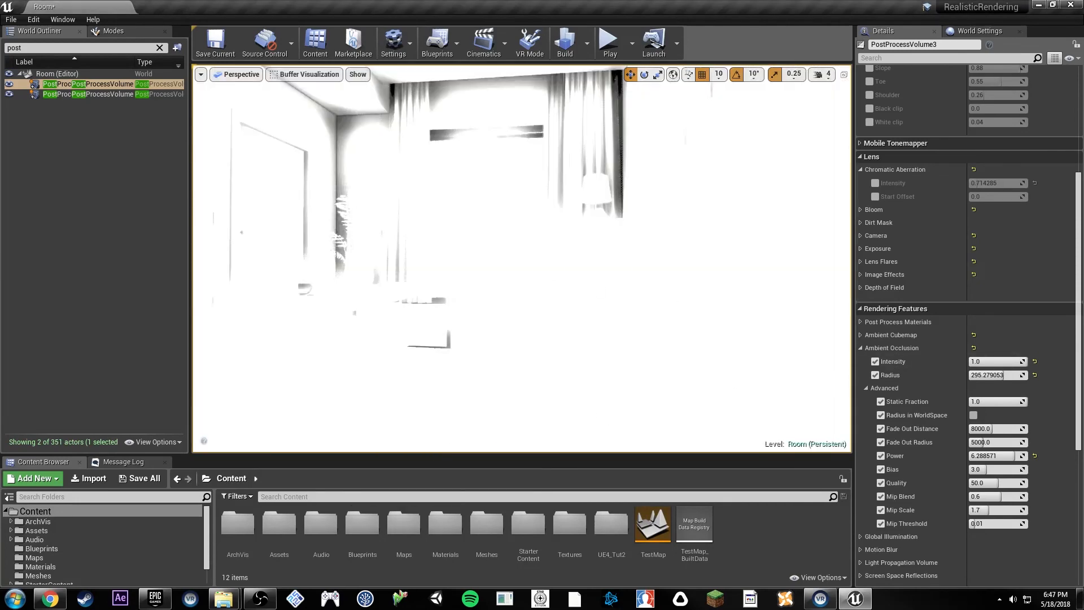
right_drag(799, 361, 788, 360)
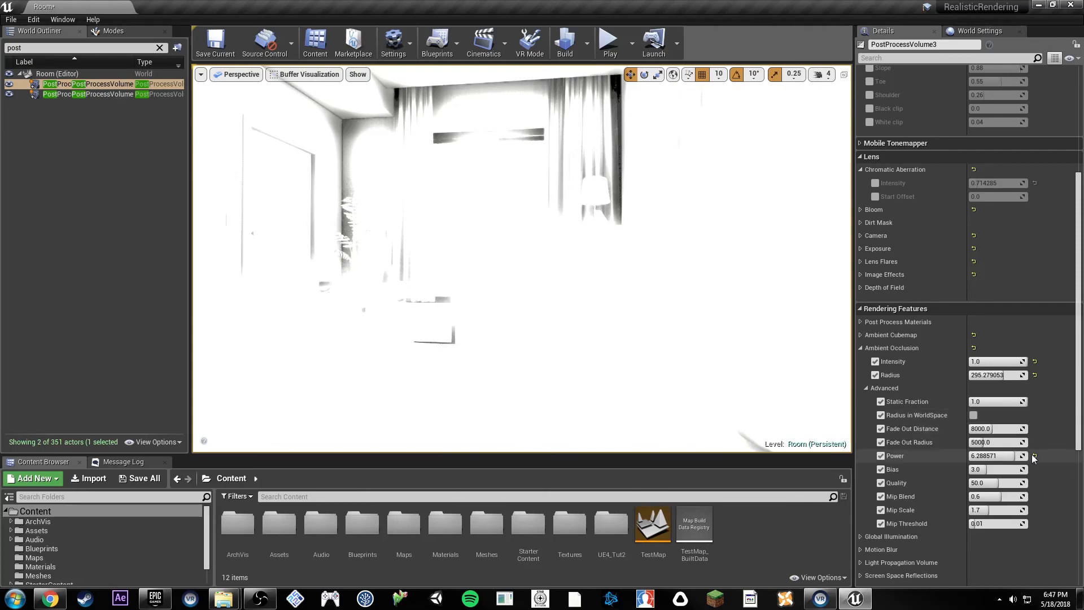
Enable Radius in WorldSpace for the ambient occlusion and inspect its effect on the furniture, bookshelf and curtains.
click(973, 415)
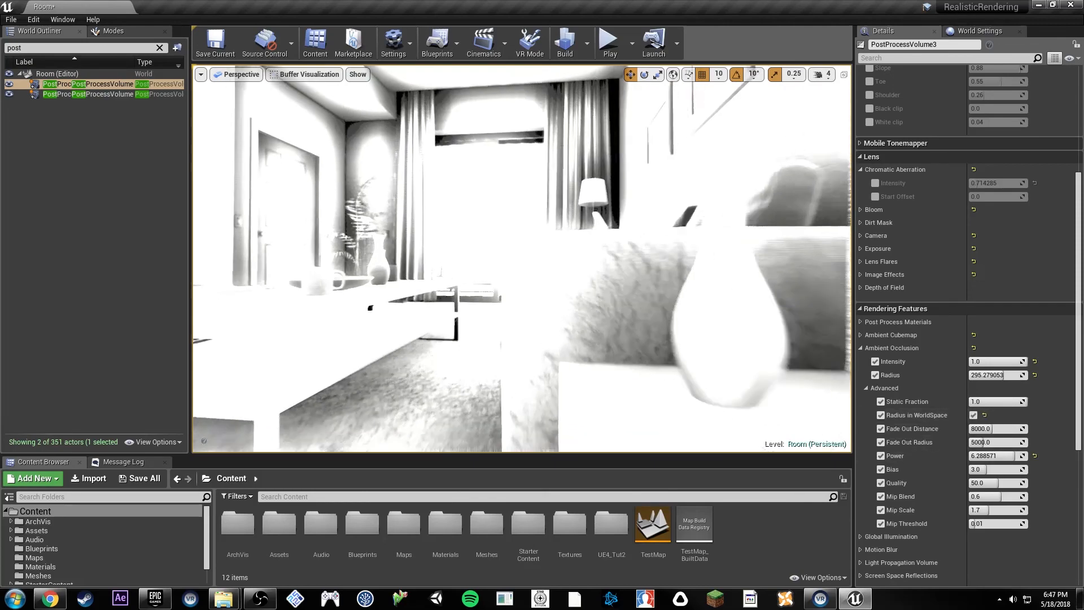
right_drag(734, 338, 690, 339)
key(w)
key(s)
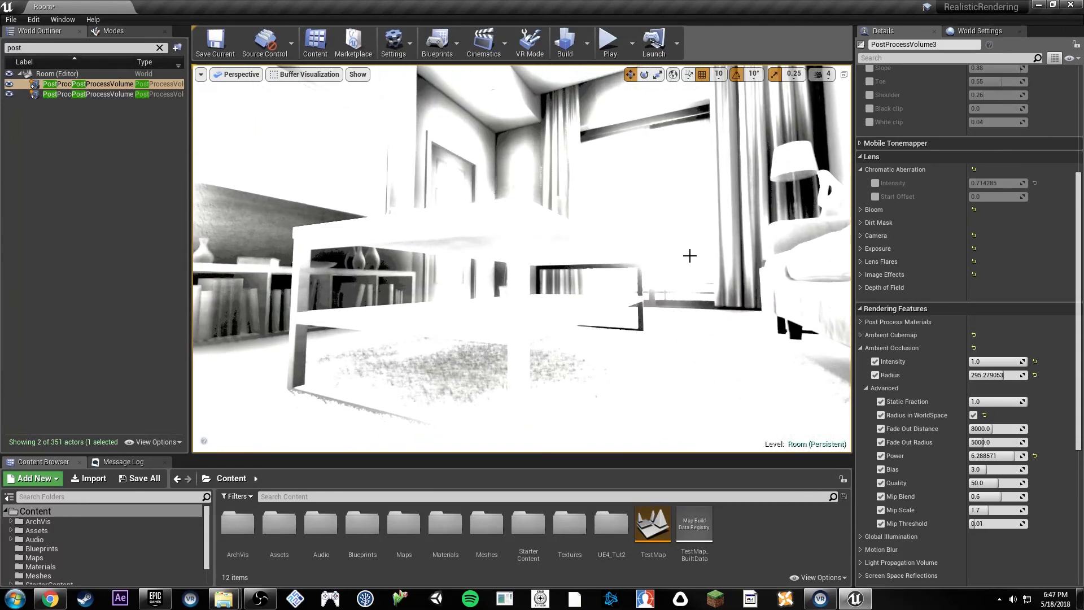
click(974, 416)
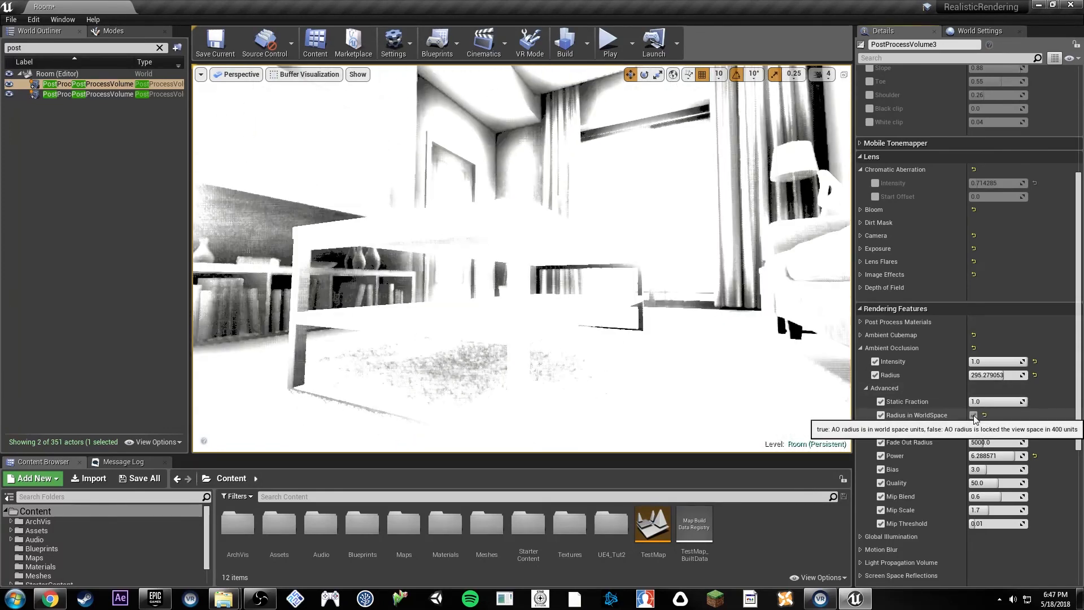
mouse_move(598, 293)
right_down()
mouse_move(700, 308)
mouse_move(689, 282)
mouse_move(663, 324)
mouse_move(607, 288)
mouse_move(598, 296)
right_up()
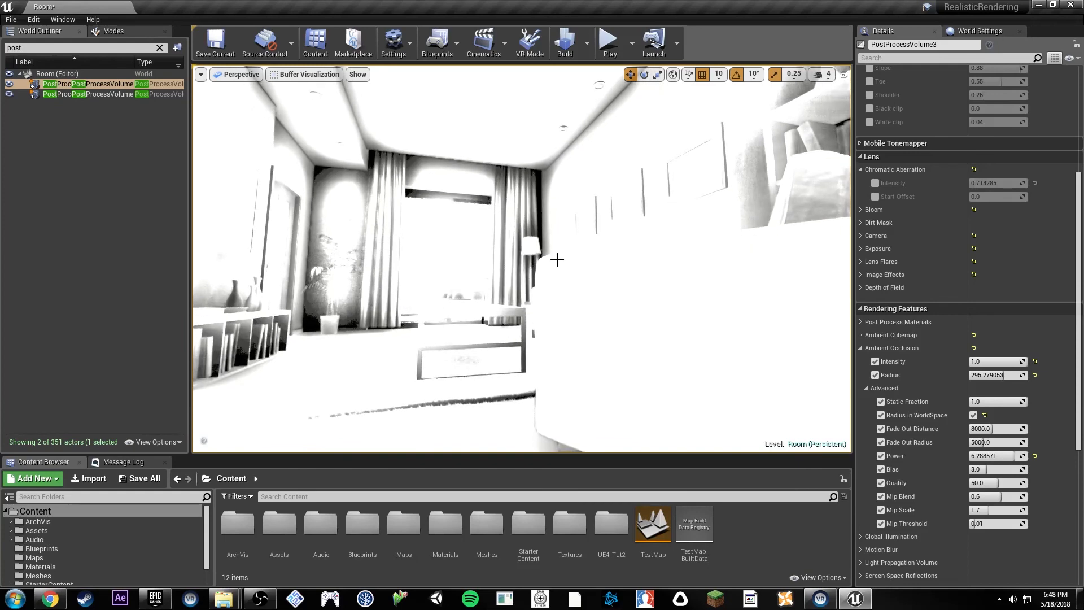
right_drag(557, 259, 649, 274)
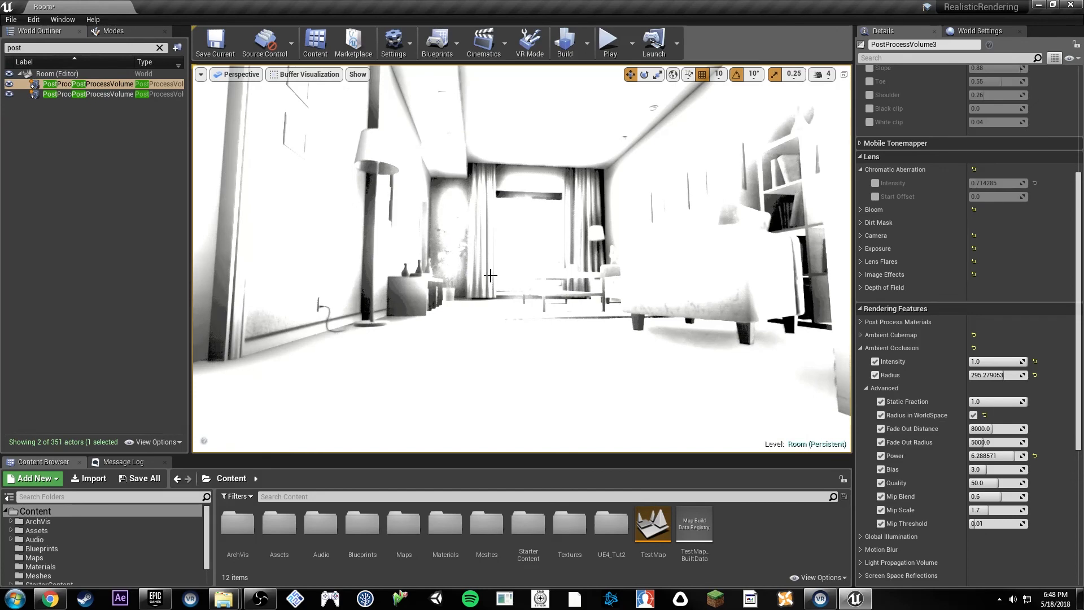
Turn off Radius in WorldSpace and inspect the occlusion along the curtains and around the sofa.
click(973, 415)
right_drag(522, 258, 775, 244)
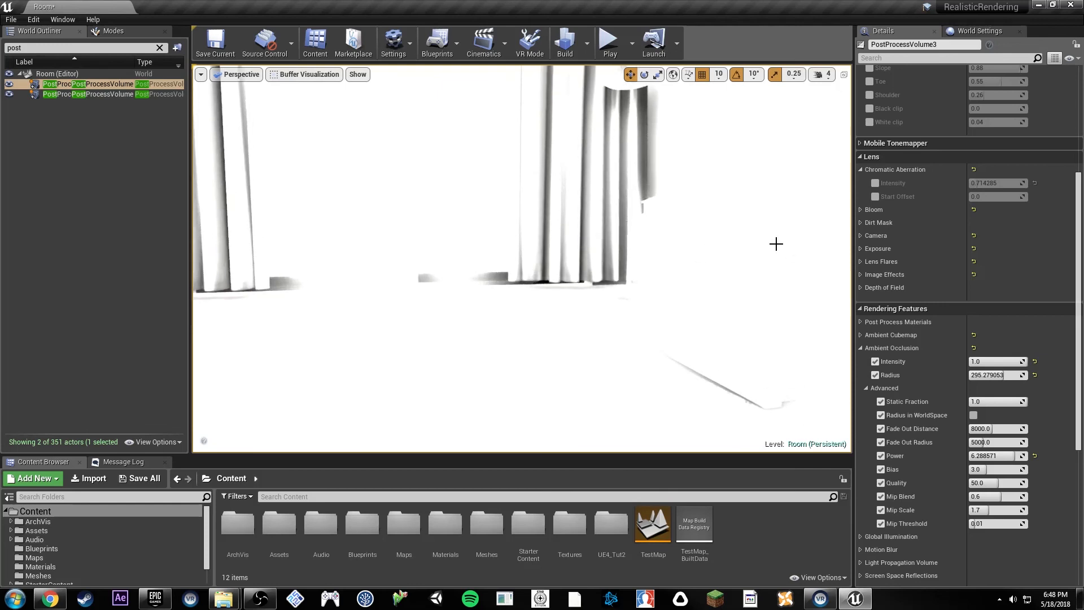
mouse_move(751, 299)
right_down()
mouse_move(729, 294)
mouse_move(750, 299)
right_up()
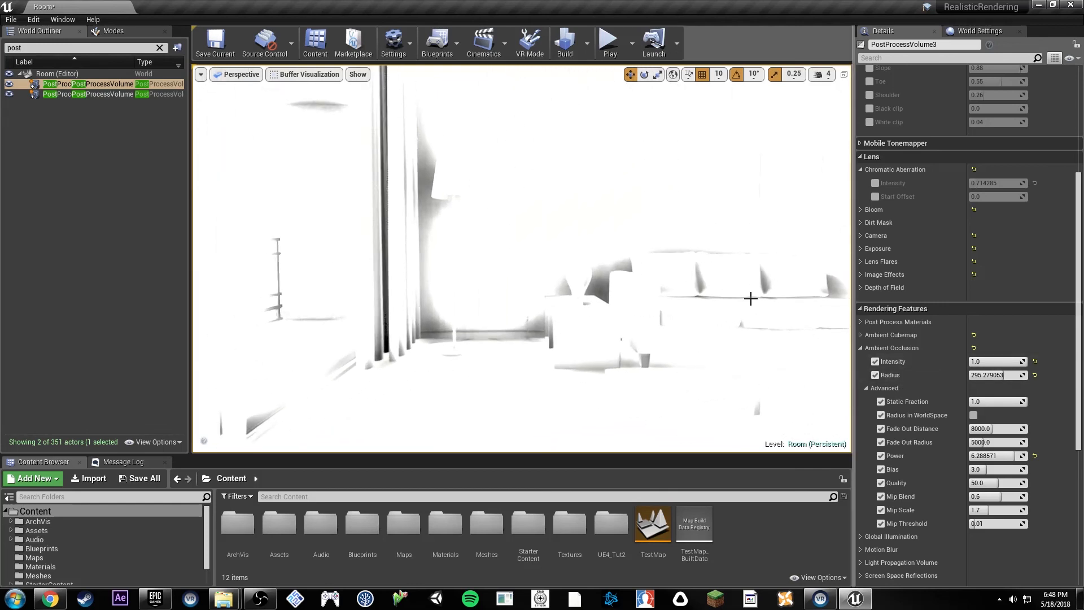
Reset the Ambient Occlusion Power to 2.0 and check the walls and ceiling corners in Lit mode.
click(1034, 456)
key(alt+4)
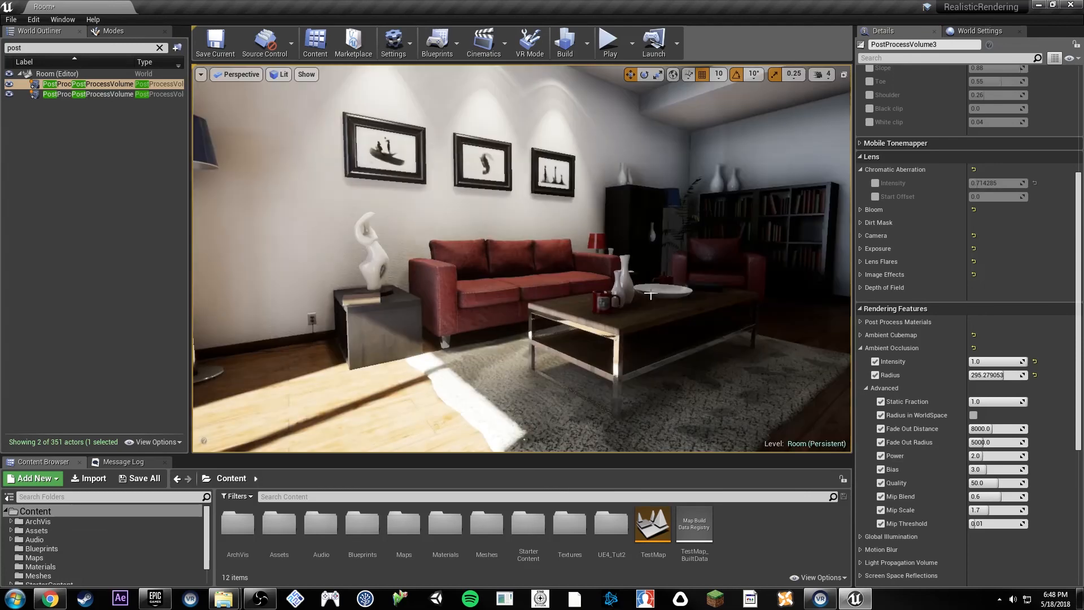
key(w)
right_drag(530, 249, 460, 210)
key(w)
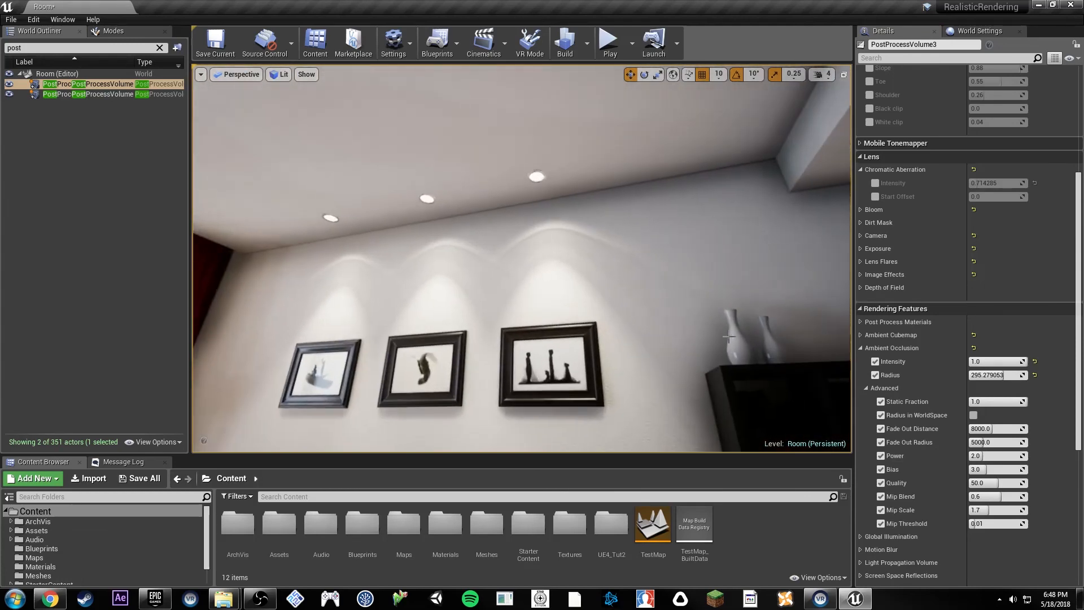
mouse_move(759, 347)
right_down()
mouse_move(723, 300)
mouse_move(754, 327)
mouse_move(737, 353)
mouse_move(759, 338)
mouse_move(744, 333)
right_up()
key(w)
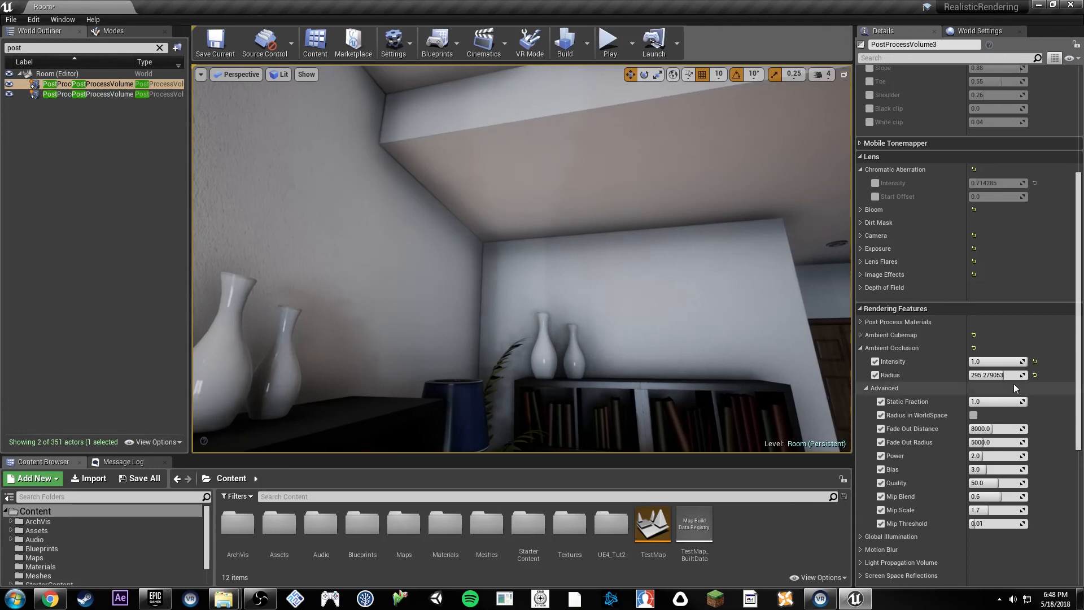
Lower the Ambient Occlusion Intensity to about 0.34 and Radius to about 110, and inspect the ceiling edge above the pictures.
mouse_move(1012, 375)
mouse_down()
mouse_move(985, 375)
mouse_move(986, 362)
mouse_up()
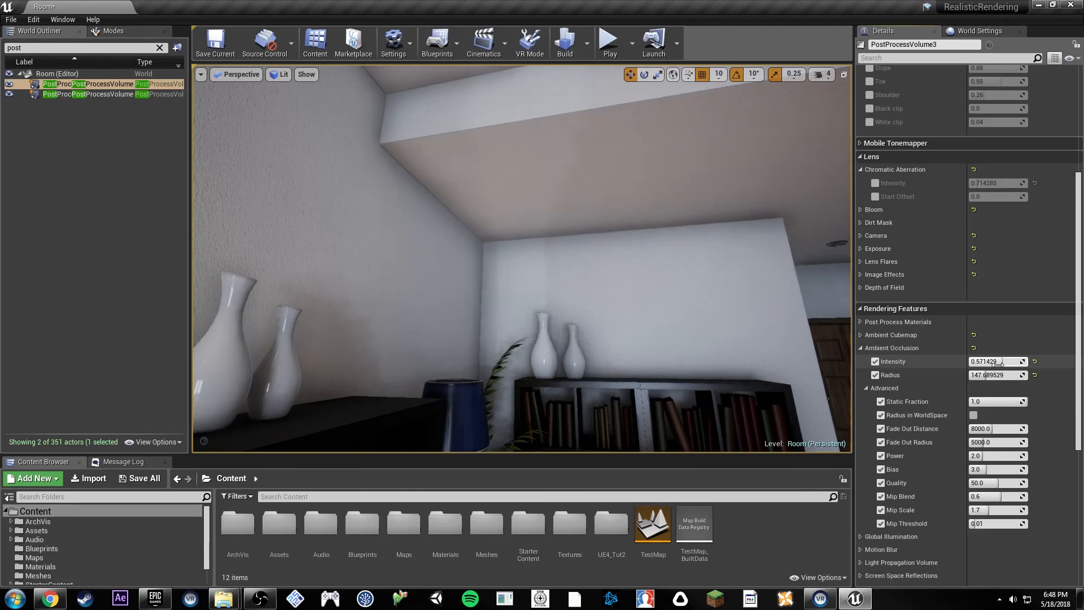
drag(998, 375, 985, 375)
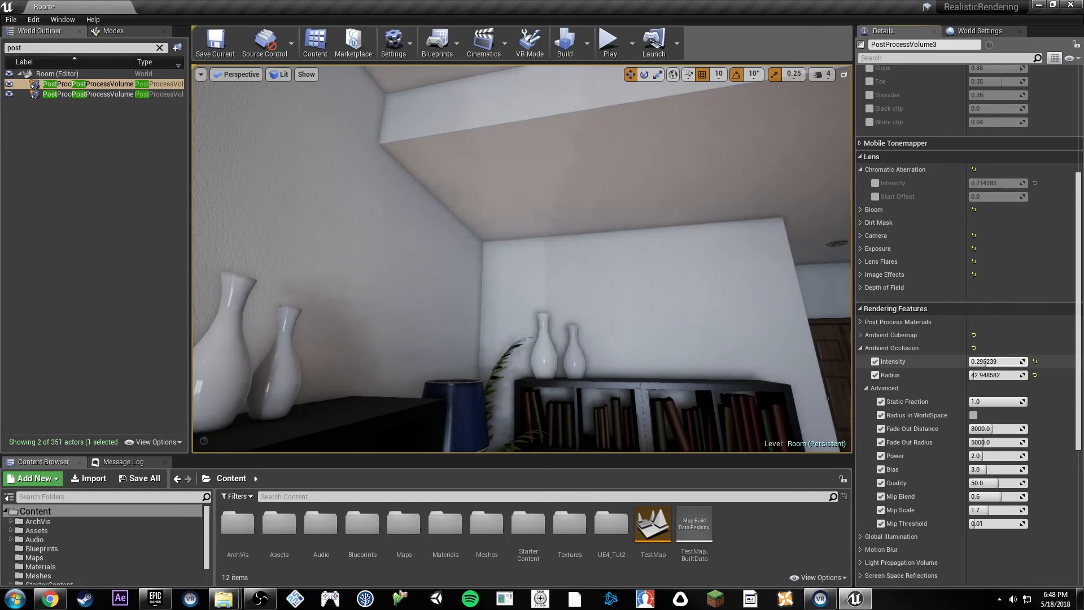
drag(995, 374, 1001, 375)
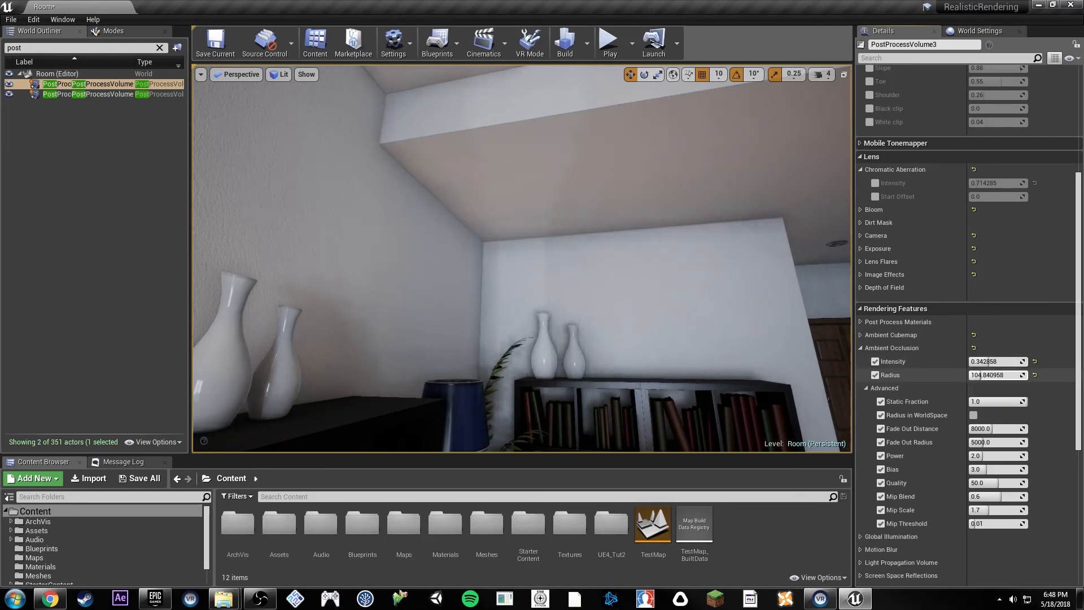
right_drag(784, 215, 519, 188)
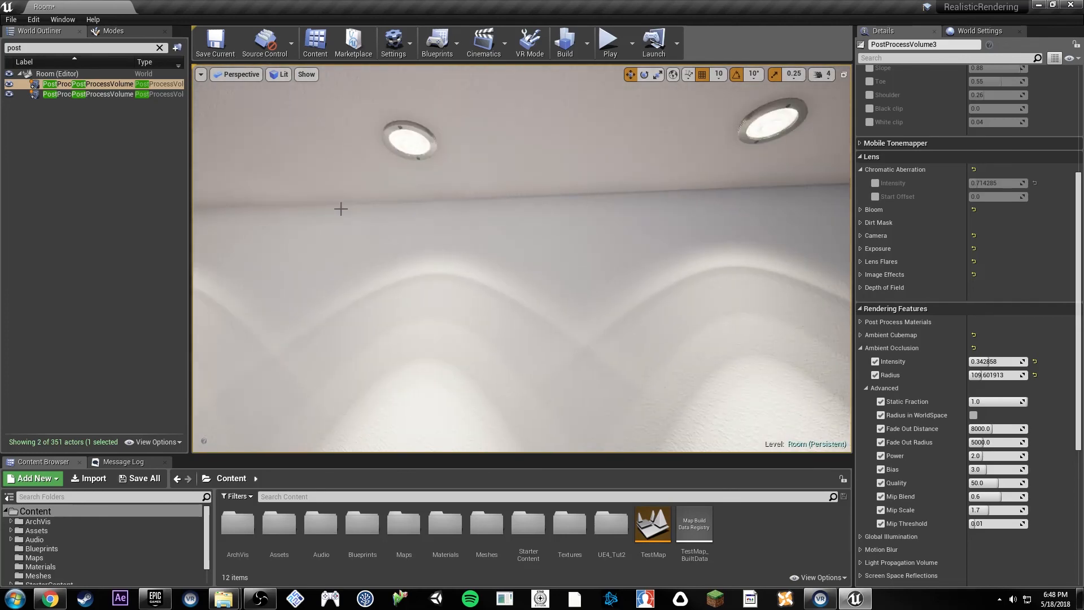
right_drag(341, 209, 347, 232)
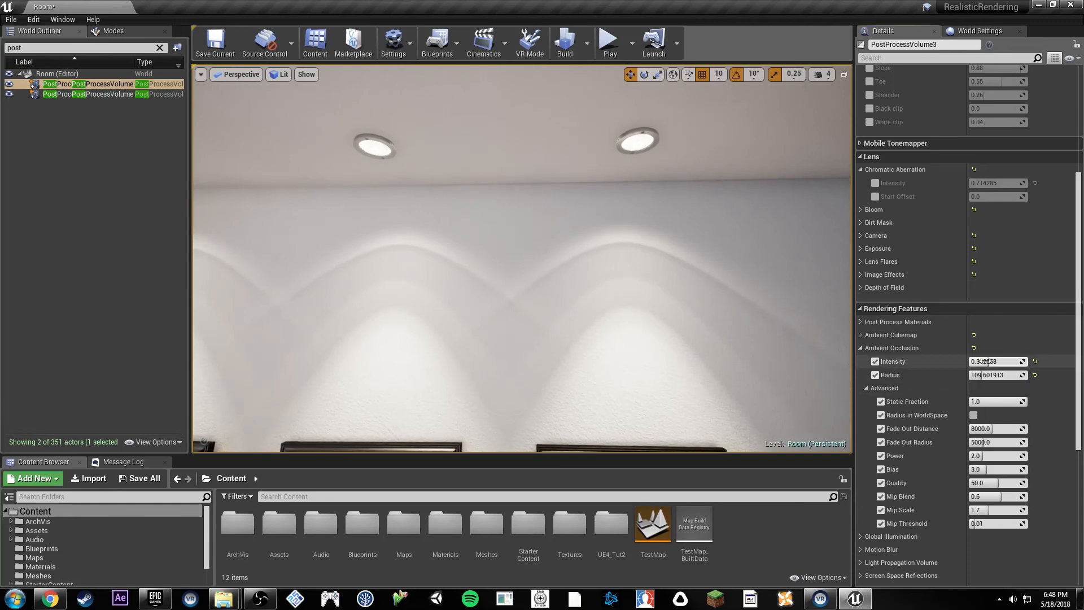
Raise the Ambient Occlusion Intensity to 1.0 and inspect the darkening where the wall meets the ceiling.
drag(986, 361, 1027, 361)
mouse_move(505, 204)
right_down()
mouse_move(480, 202)
mouse_move(506, 205)
right_up()
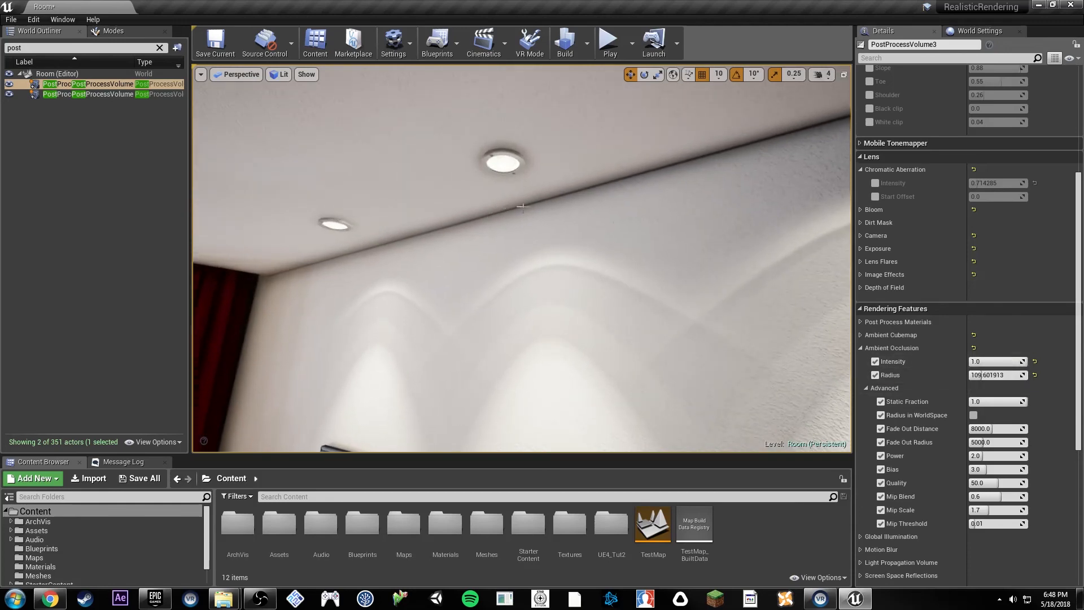
right_drag(583, 188, 660, 176)
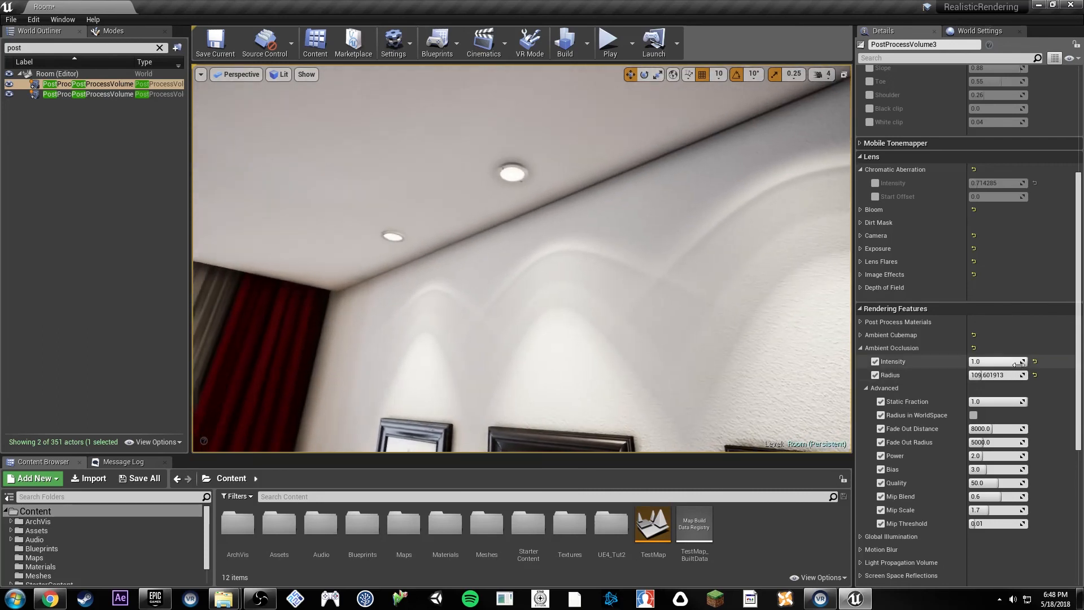
Reduce the Ambient Occlusion Intensity to about 0.14, and turn off the Intensity and Radius overrides.
drag(1016, 362, 981, 361)
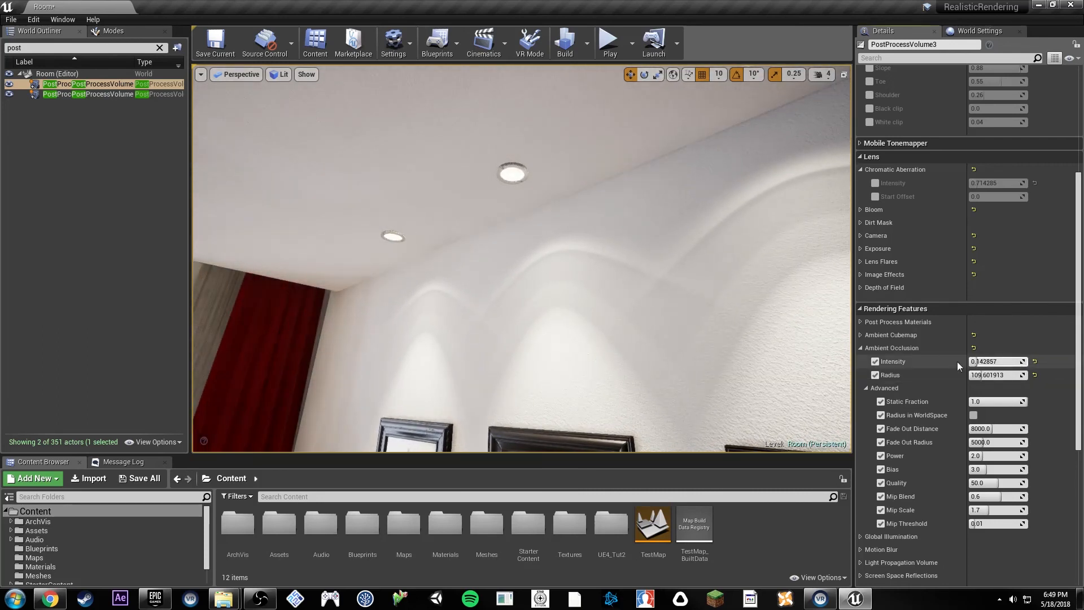
right_drag(556, 251, 544, 276)
key(w)
key(w)
click(876, 362)
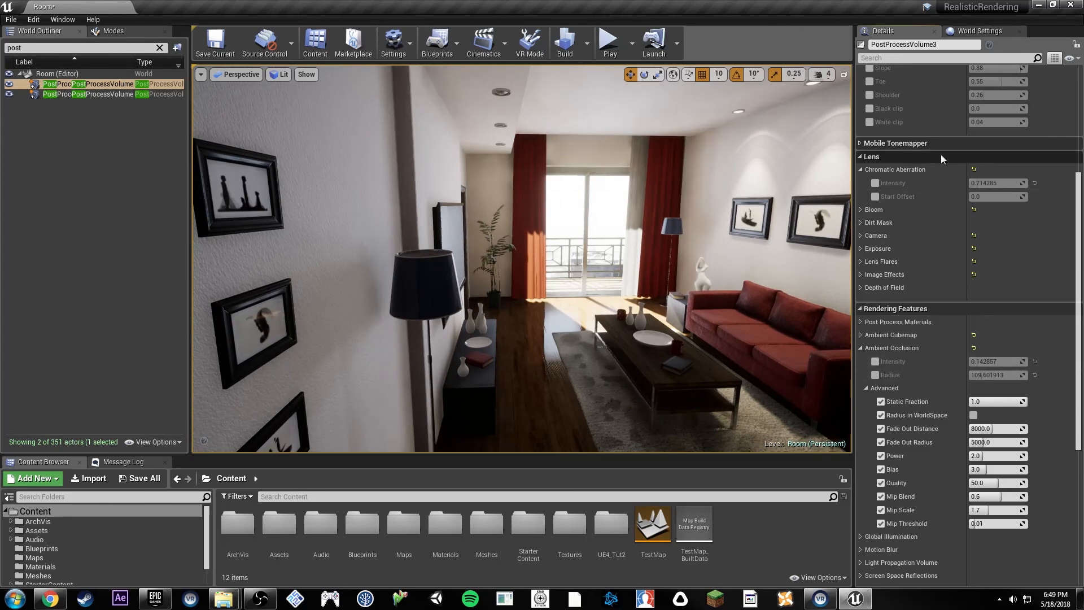
Check the Lightmass Settings in World Settings, and return to the beginning of PostProcessVolume3's properties.
click(973, 32)
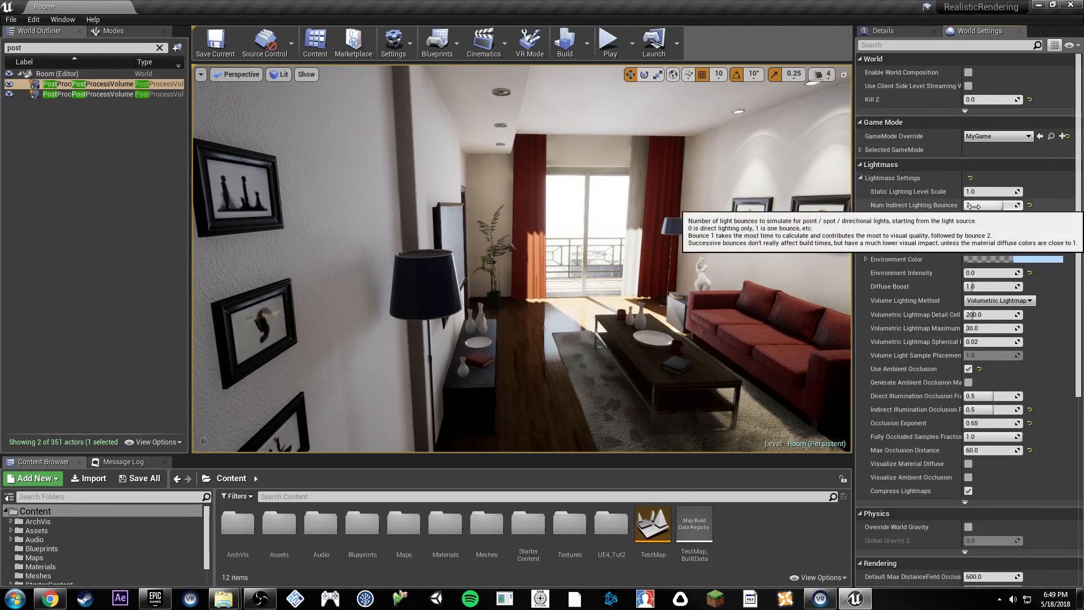
click(894, 32)
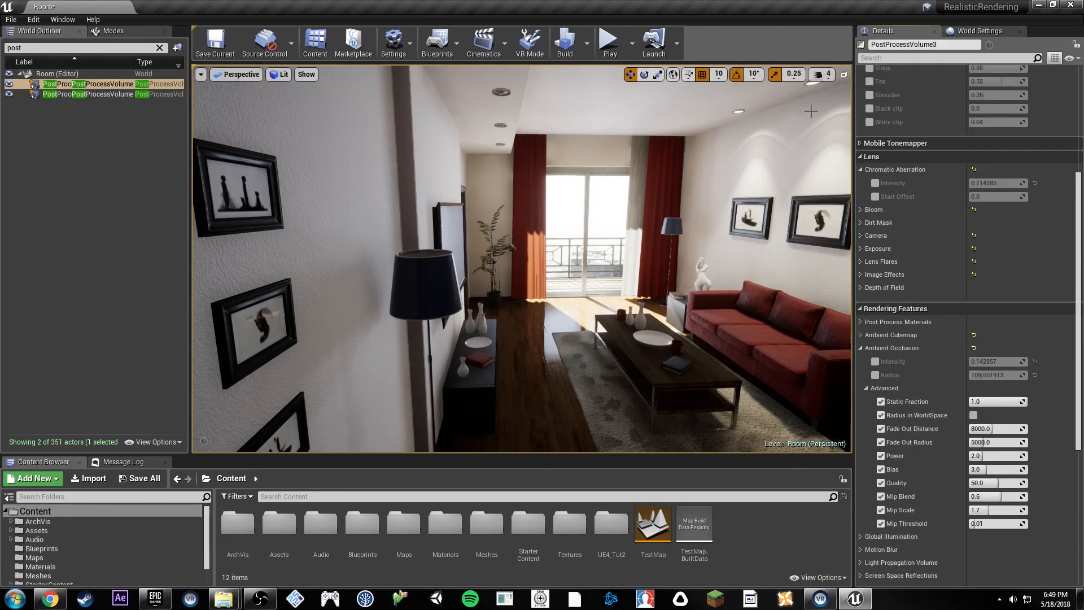
scroll(1031, 289, up, 5)
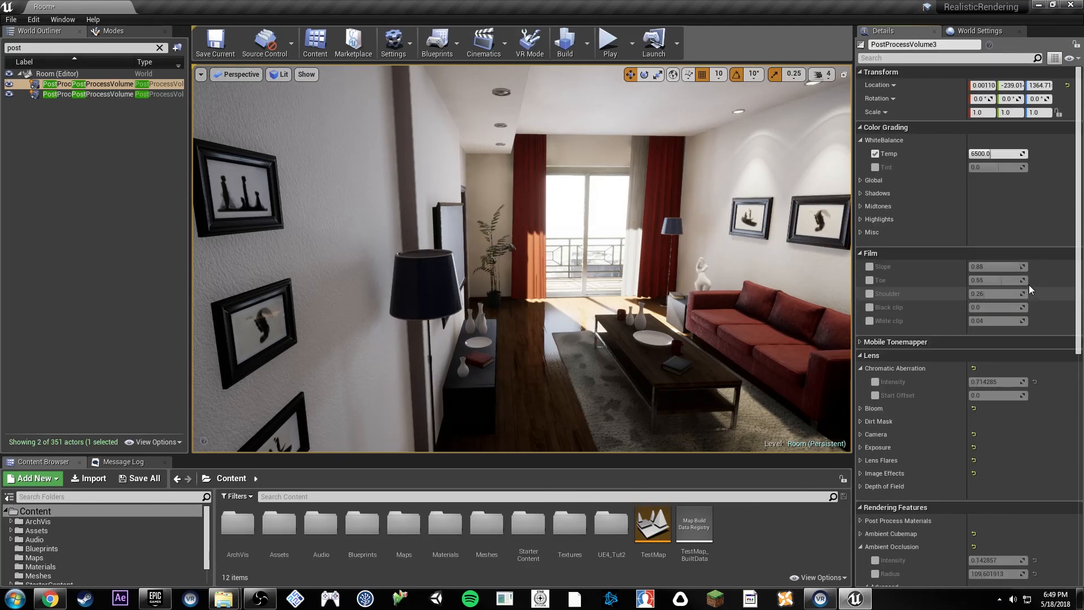
Turn off game view to show the light icons at the balcony window, and check PostProcessVolume3's Infinite Extent (Unbound) setting.
right_drag(654, 242, 692, 240)
key(w)
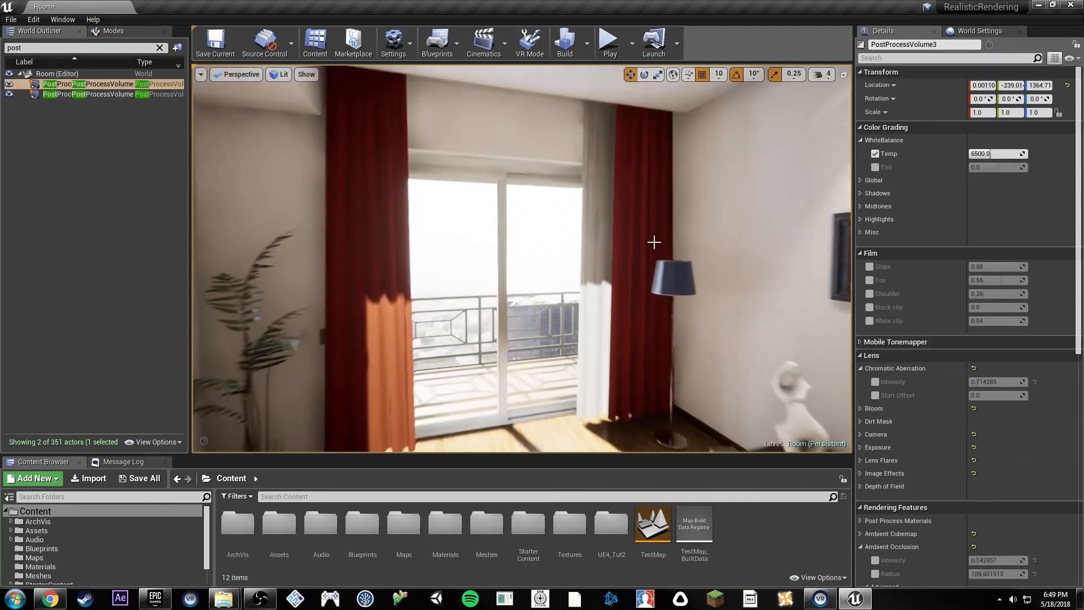
key(g)
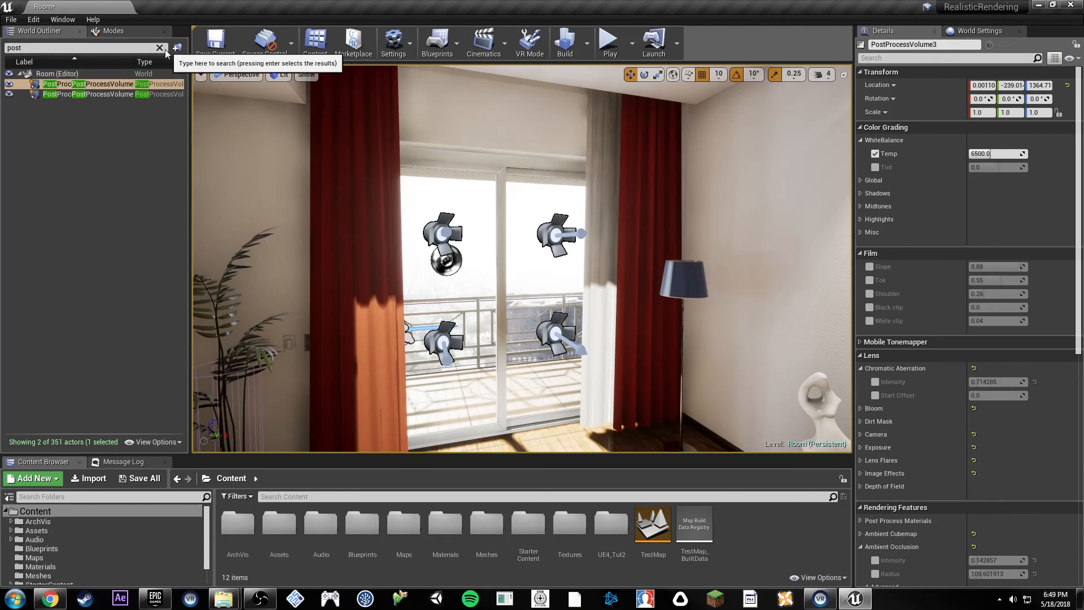
scroll(892, 389, down, 10)
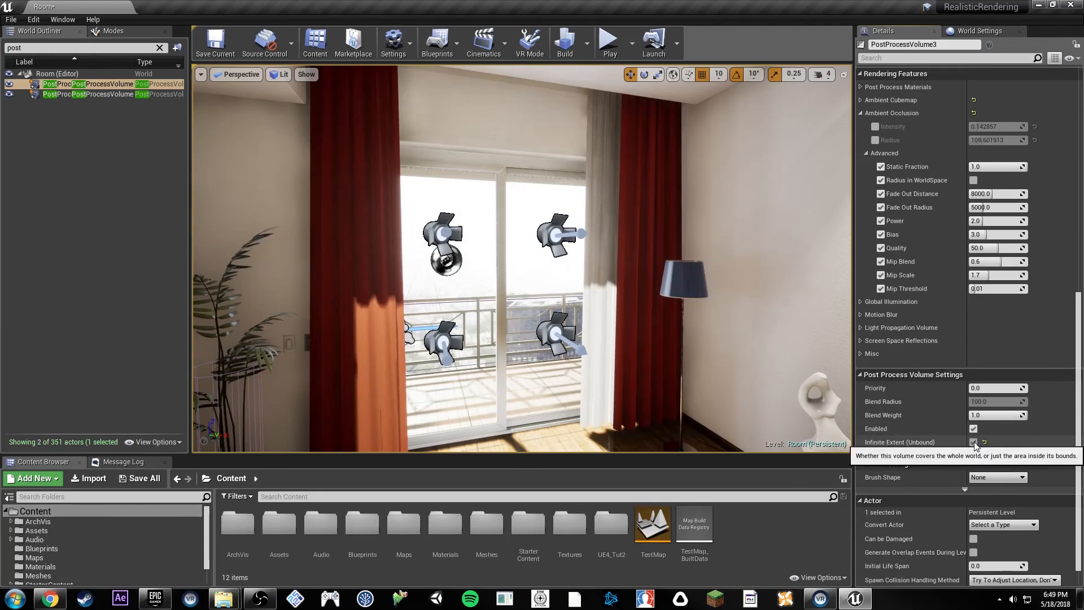
Look for PostProcessVolume3's bounds outside the balcony, and focus the view on that volume.
key(w)
right_drag(728, 356, 452, 384)
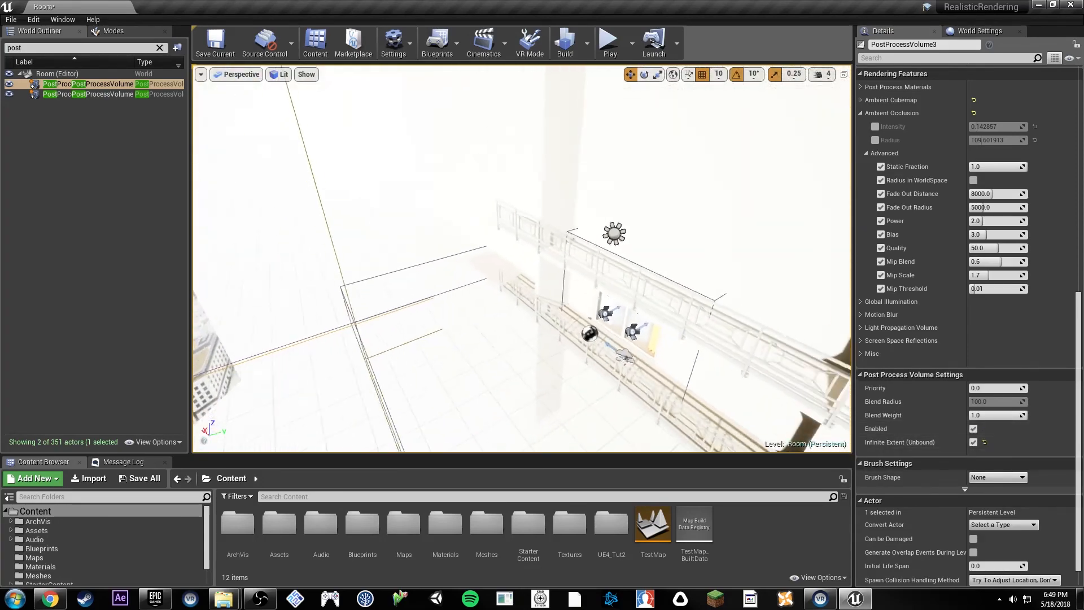
key(w)
right_drag(733, 304, 732, 313)
click(762, 299)
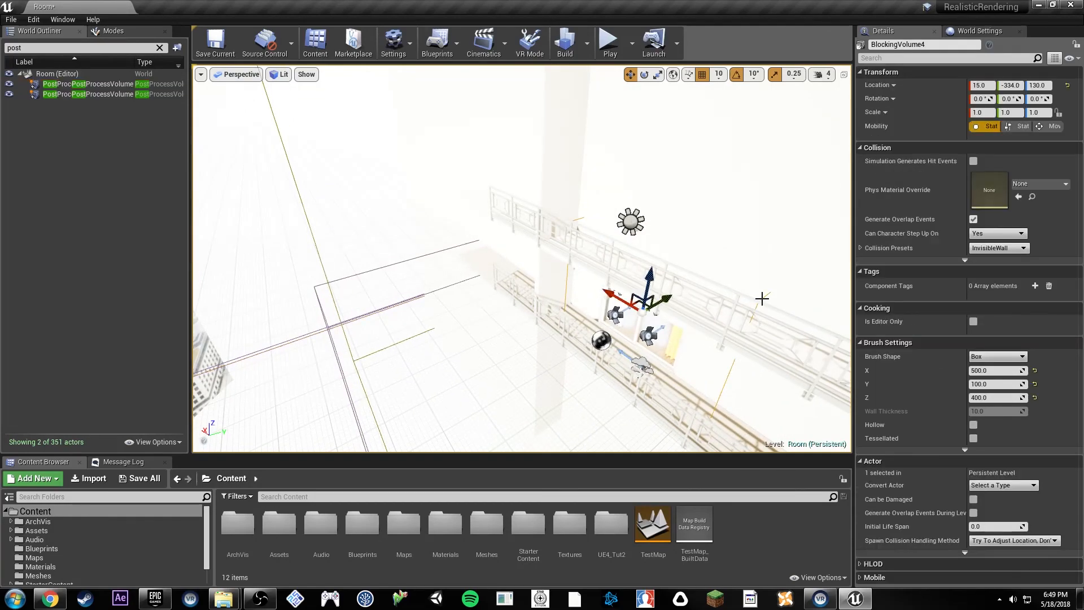
mouse_move(492, 272)
right_down()
mouse_move(531, 271)
mouse_move(463, 265)
mouse_move(491, 254)
mouse_move(483, 265)
right_up()
key(s)
double_click(50, 86)
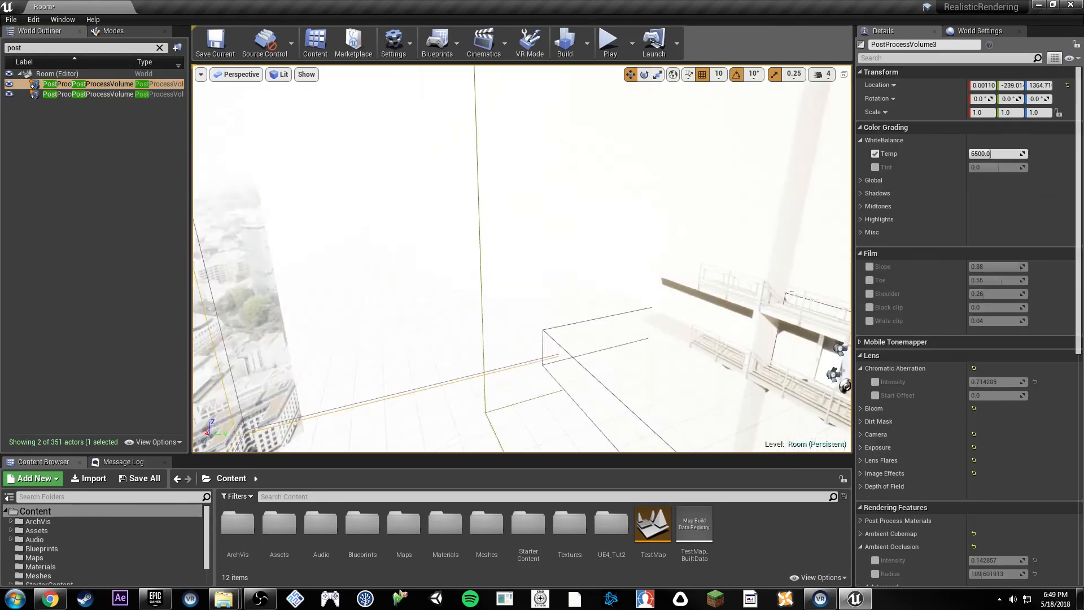
right_drag(522, 258, 391, 277)
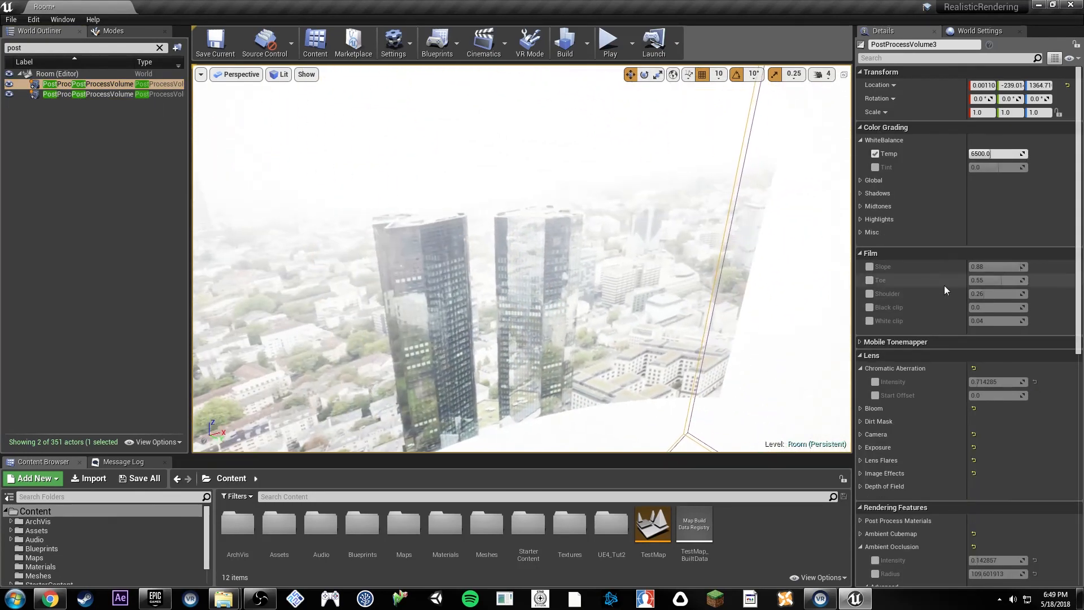
Turn off PostProcessVolume3's white balance Temp override, and check the Light Color of the room's directional light.
right_drag(621, 271, 472, 308)
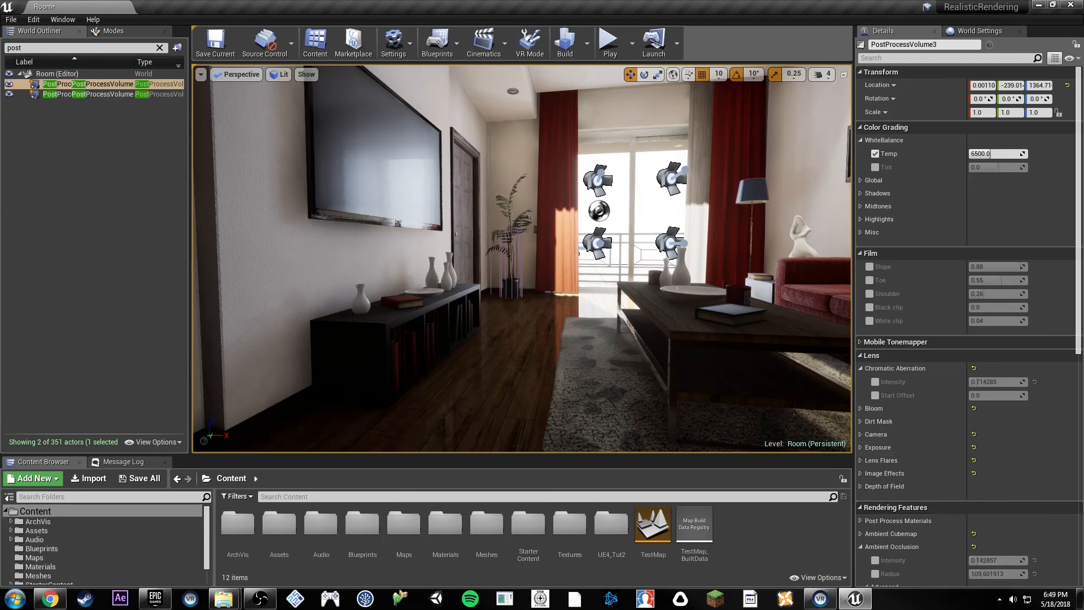
click(875, 153)
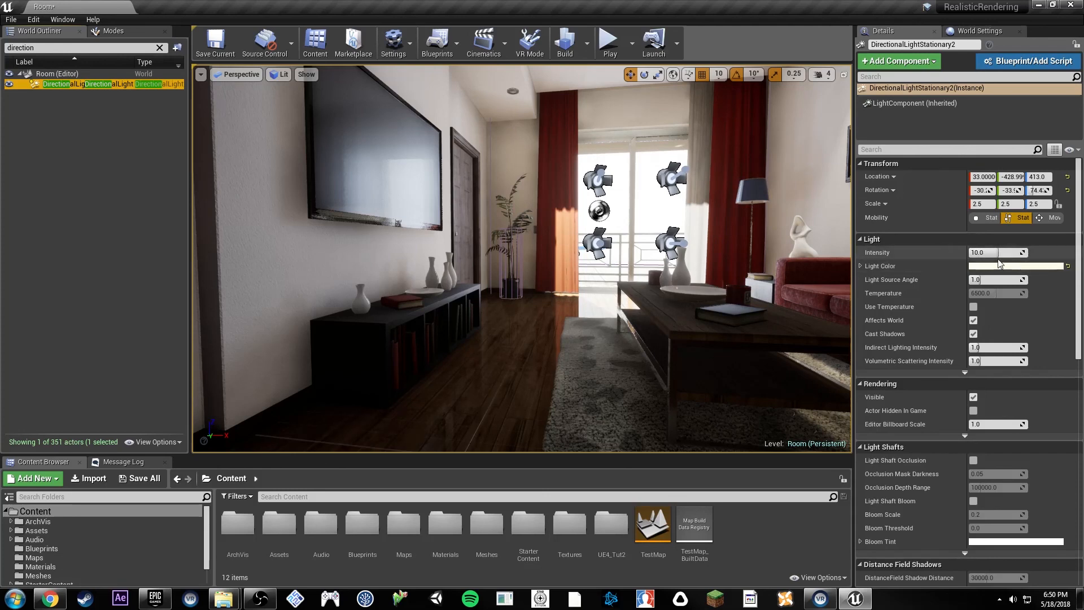
click(1032, 266)
click(998, 546)
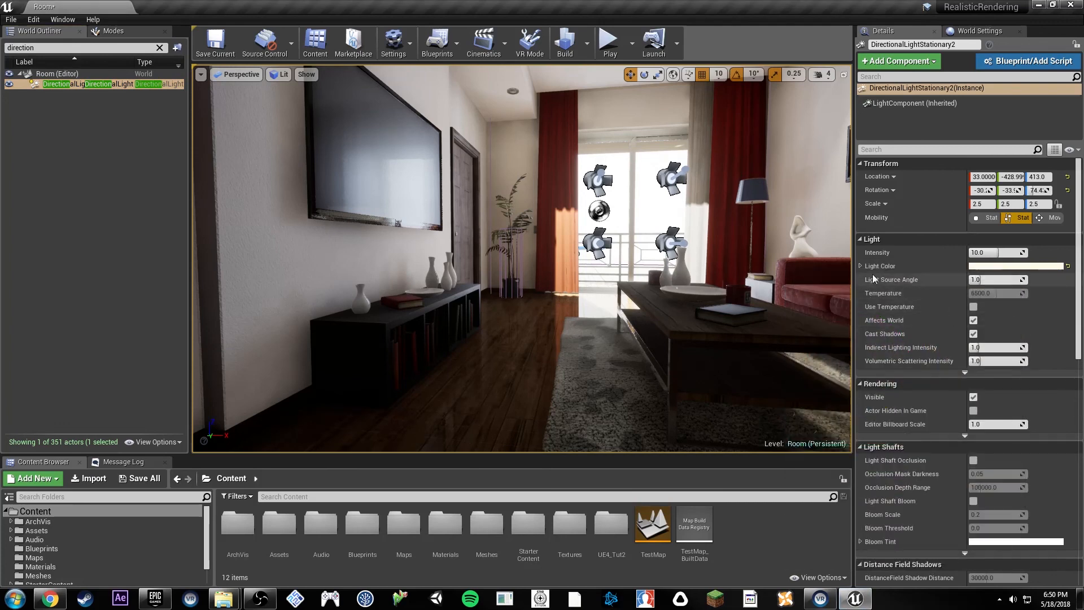
Lower the directional light's Temperature to about 2877 with Use Temperature on, and switch that option off again.
right_drag(708, 285, 734, 280)
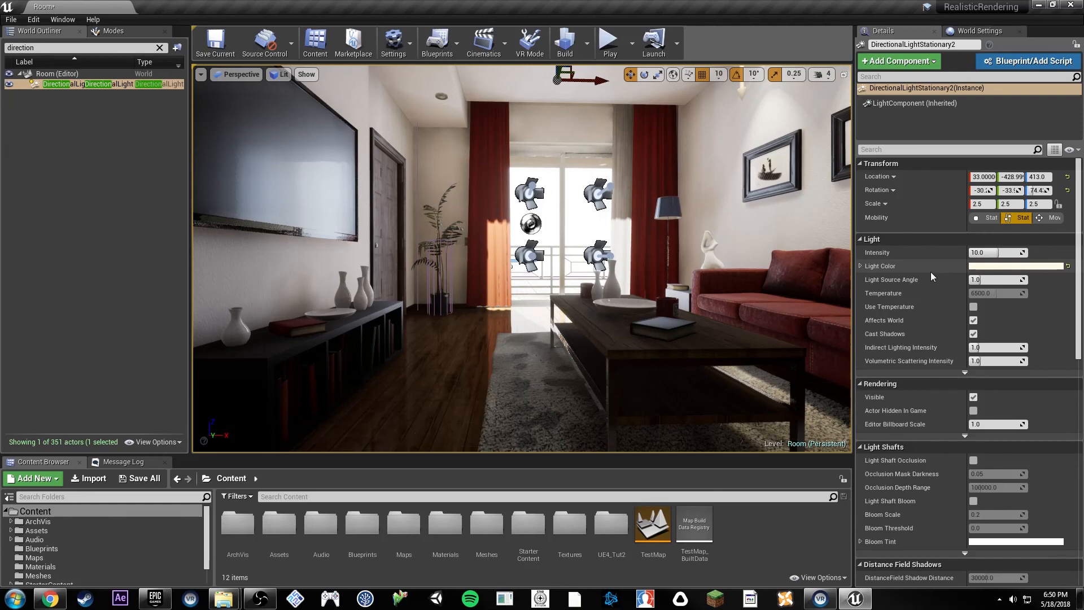
click(974, 307)
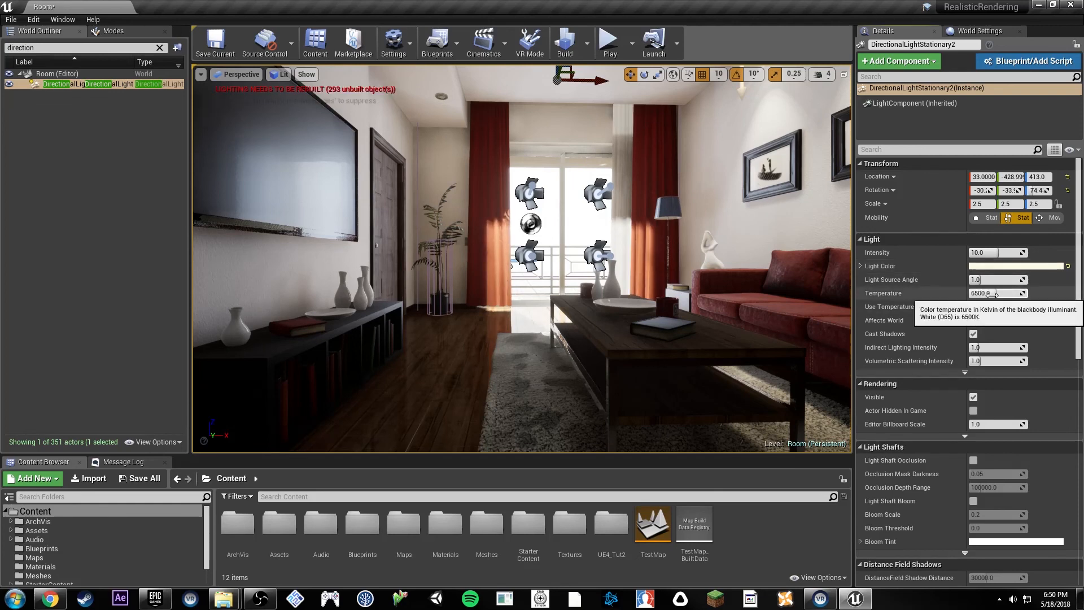
drag(994, 293, 985, 293)
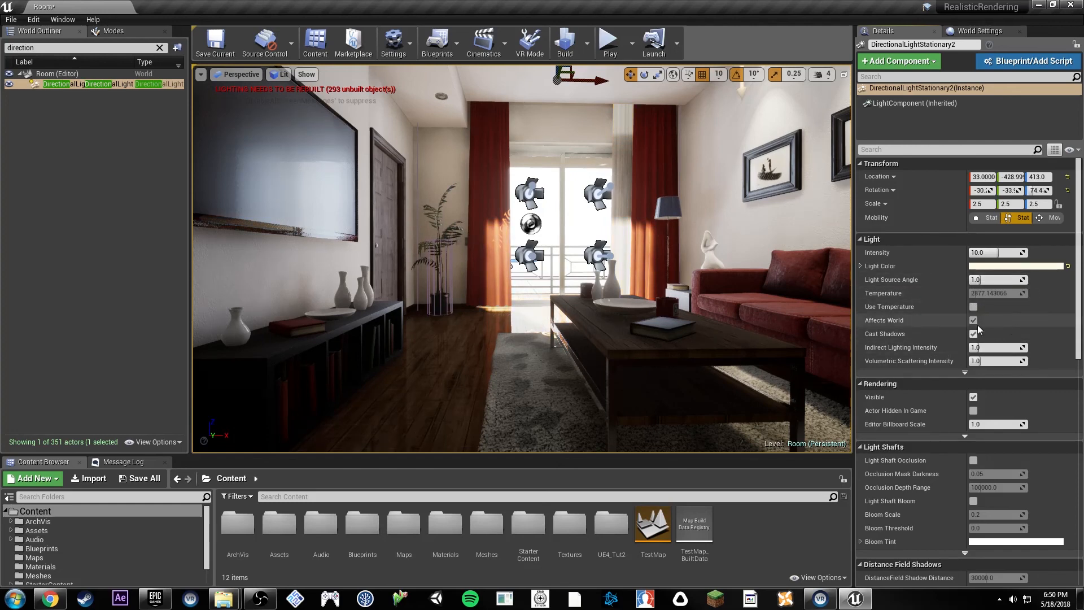
Reveal the directional light's advanced Light settings, and review its shadow, Light Shafts and Lightmass properties.
scroll(960, 310, down, 2)
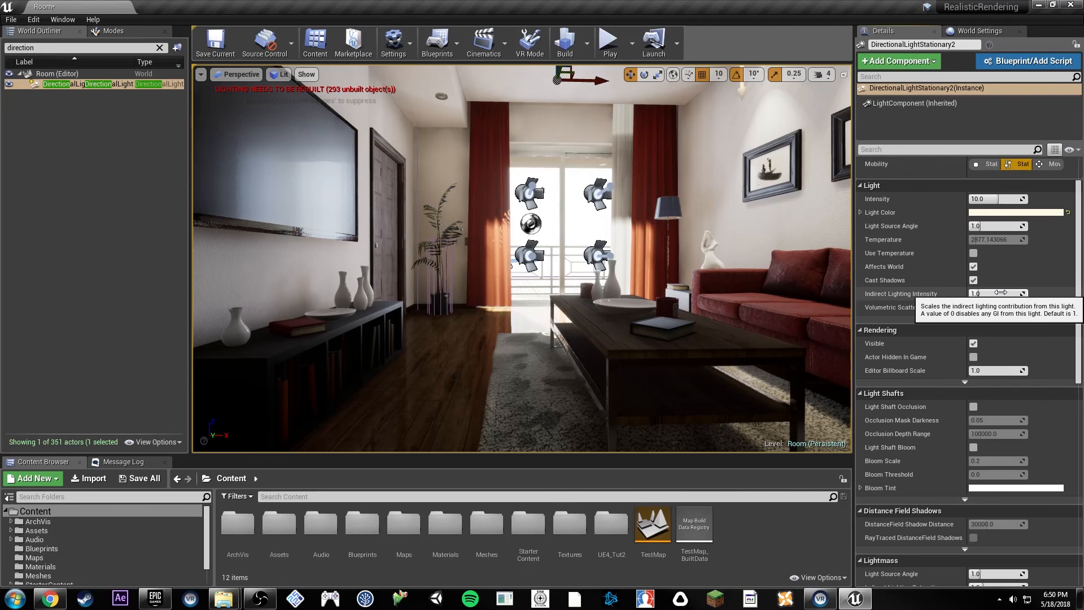
click(965, 320)
scroll(963, 305, down, 2)
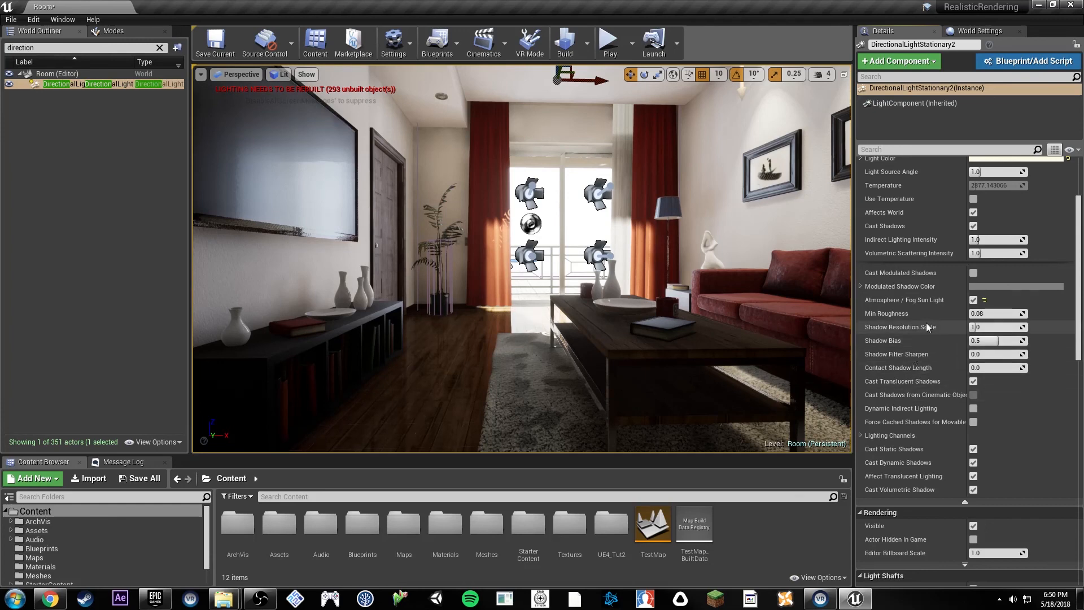
scroll(956, 438, down, 3)
scroll(955, 442, down, 3)
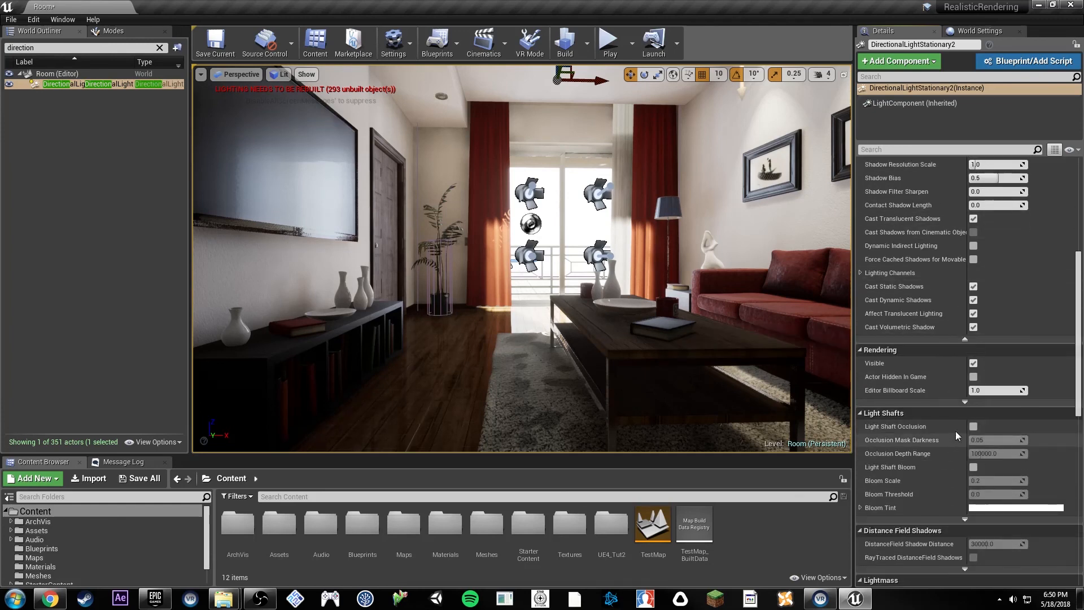
scroll(968, 401, down, 3)
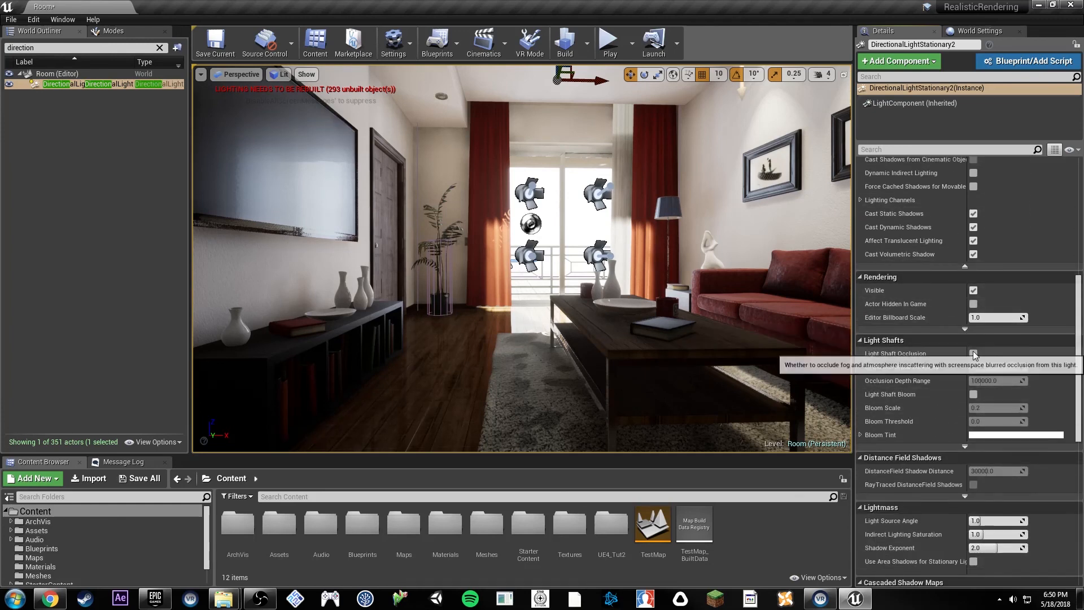
scroll(967, 398, down, 3)
scroll(965, 355, down, 2)
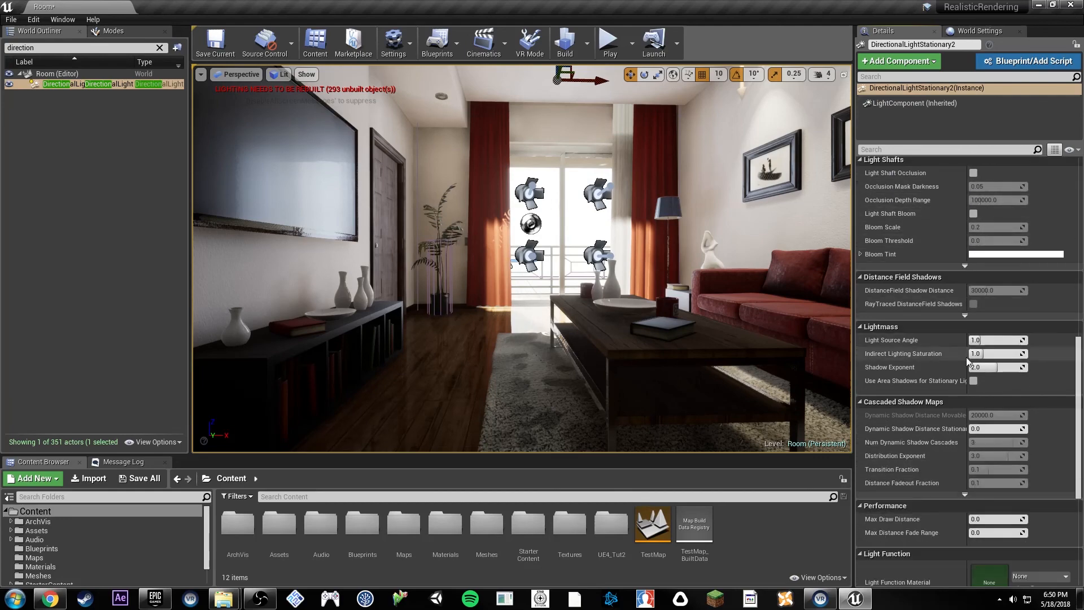
Enable Light Shaft Occlusion and Light Shaft Bloom on the directional light, with Occlusion Mask Darkness at 1.0 and Bloom Scale at about 5.62.
scroll(968, 293, up, 1)
click(973, 245)
right_drag(678, 260, 774, 230)
key(w)
click(973, 285)
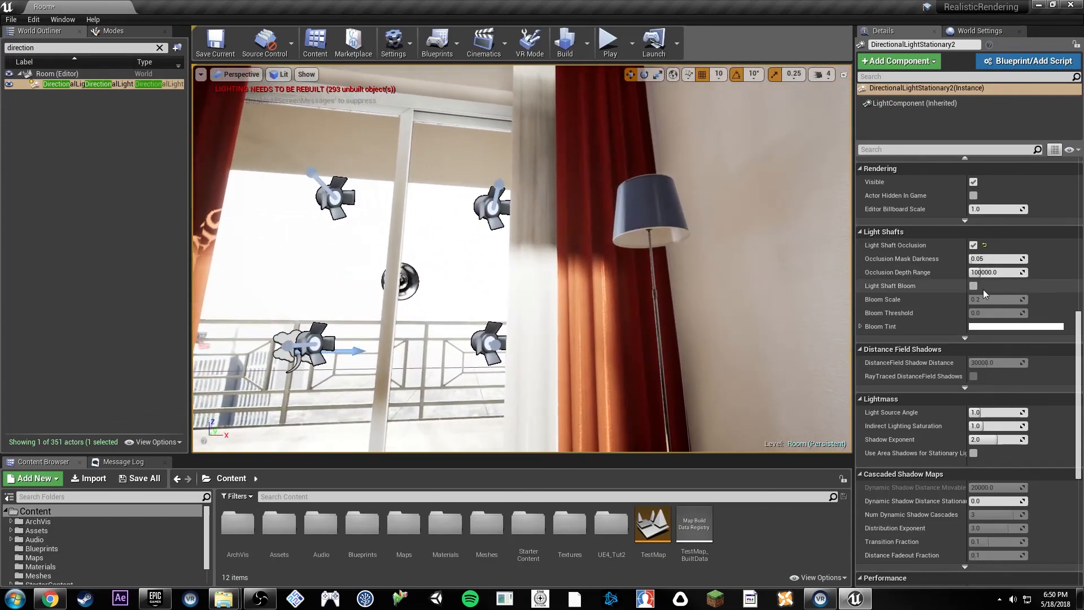
right_drag(829, 290, 765, 277)
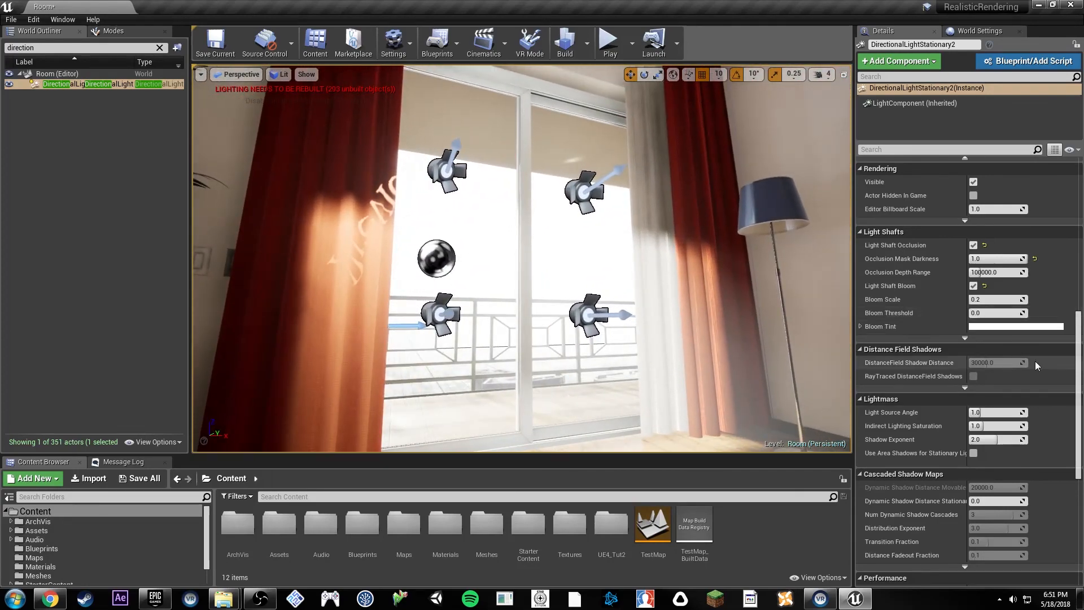
drag(970, 299, 1002, 299)
Examine the directional light's Lightmass Light Source Angle and remaining properties, and hide the advanced Light settings again.
scroll(1011, 378, down, 5)
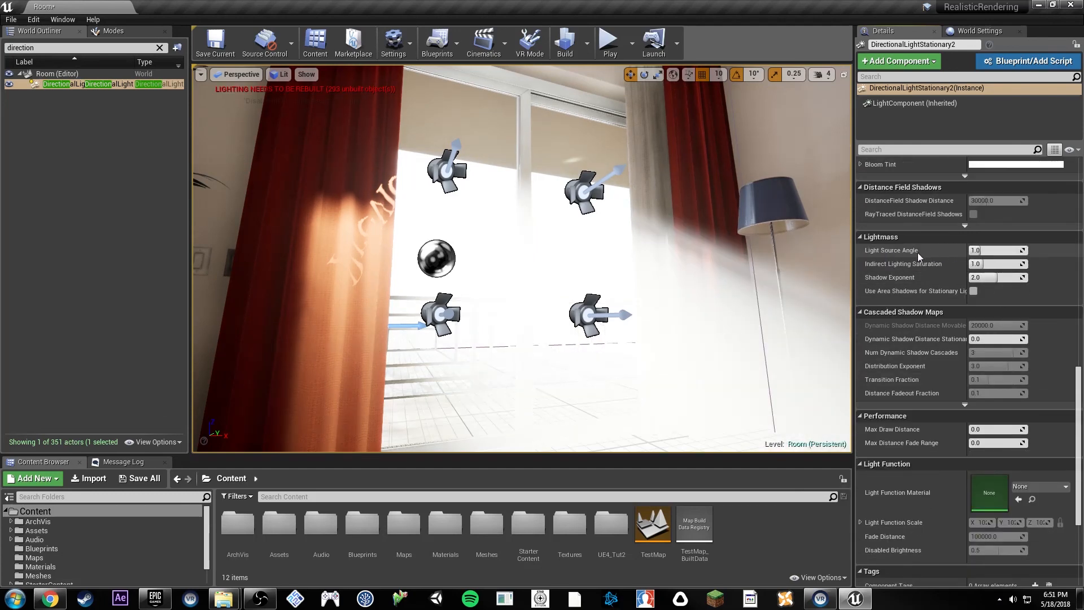
click(991, 252)
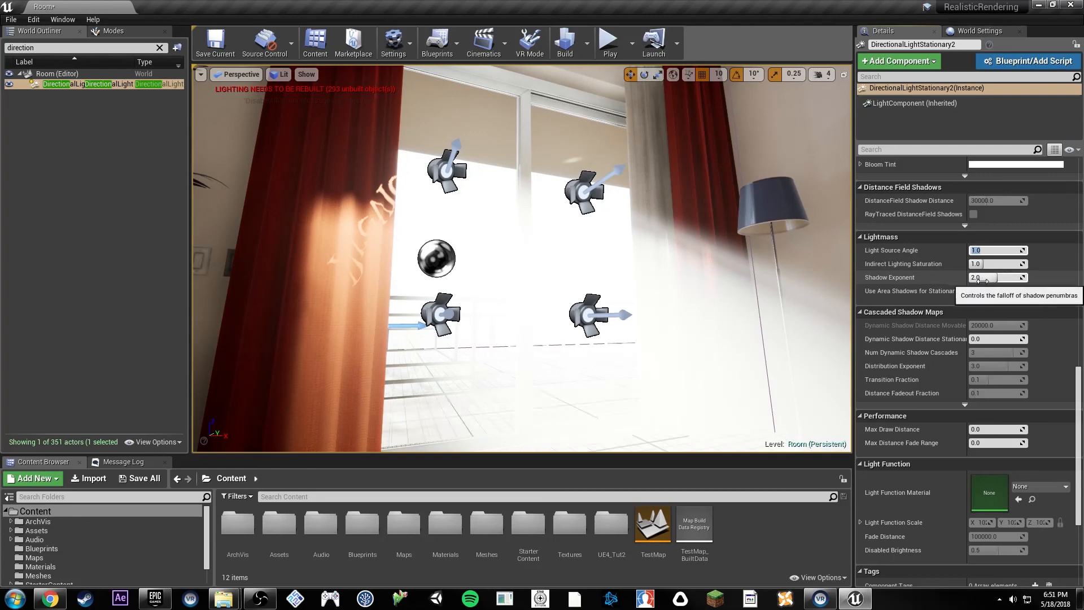
scroll(926, 367, down, 6)
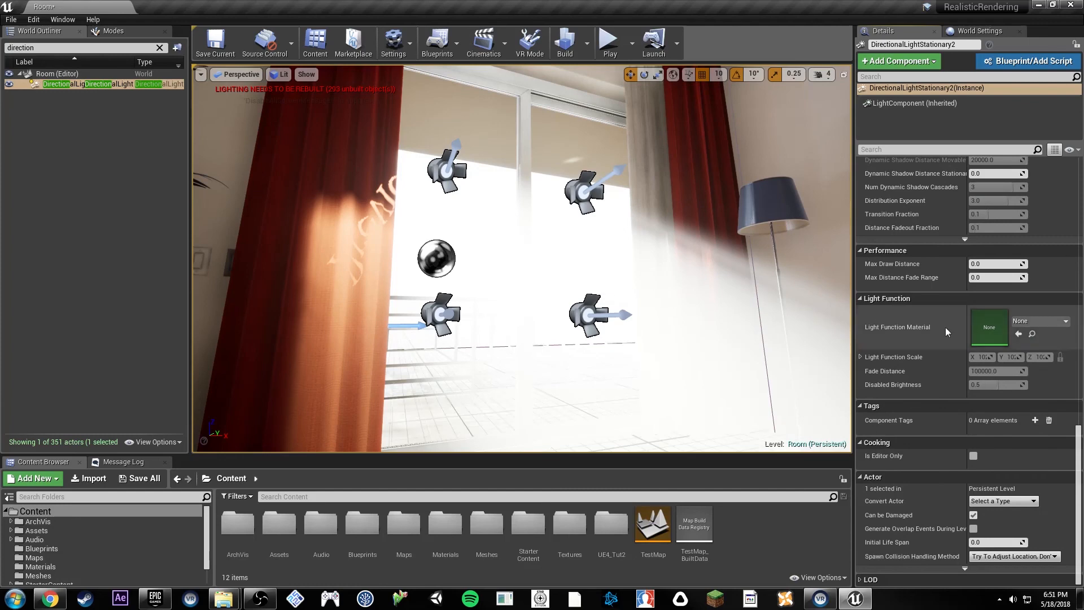
scroll(945, 327, up, 10)
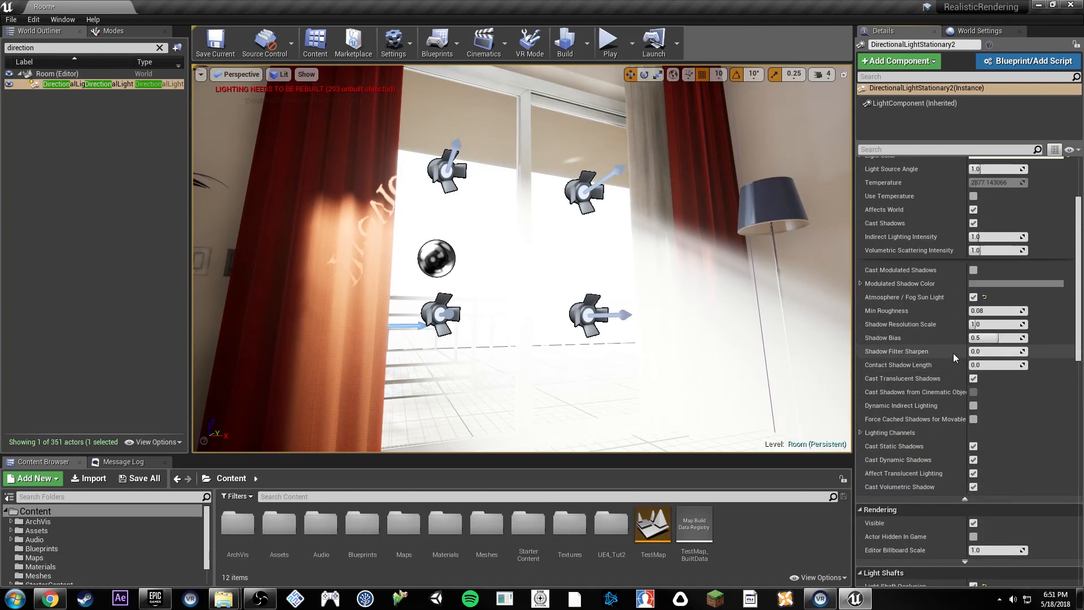
scroll(953, 352, up, 4)
scroll(971, 394, down, 4)
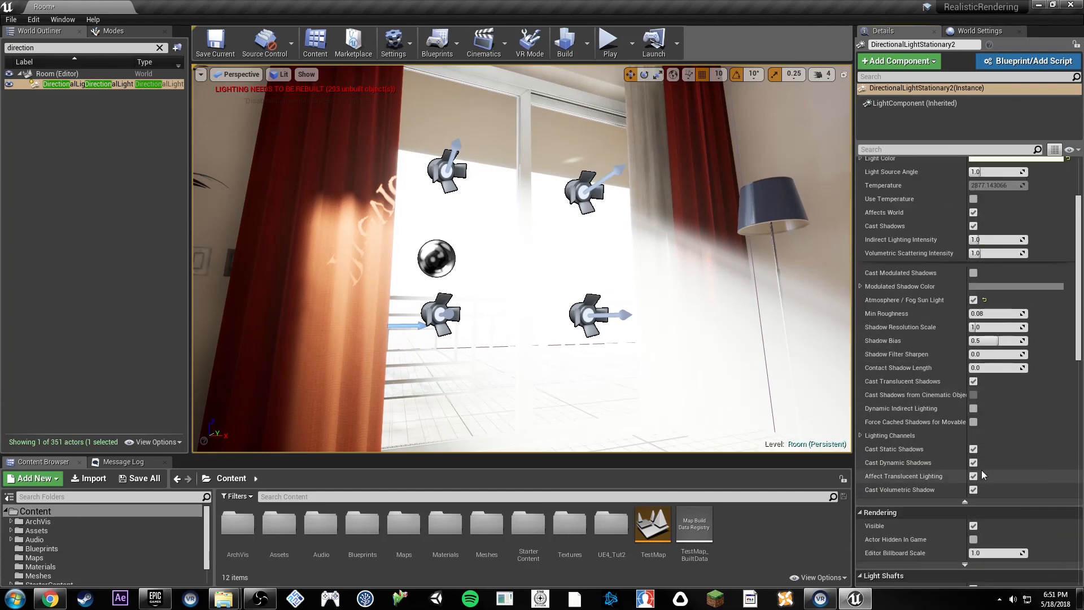
click(962, 503)
Inspect the light shafts at the balcony window from several distances, with game view on to hide the light icons.
right_drag(589, 306, 544, 306)
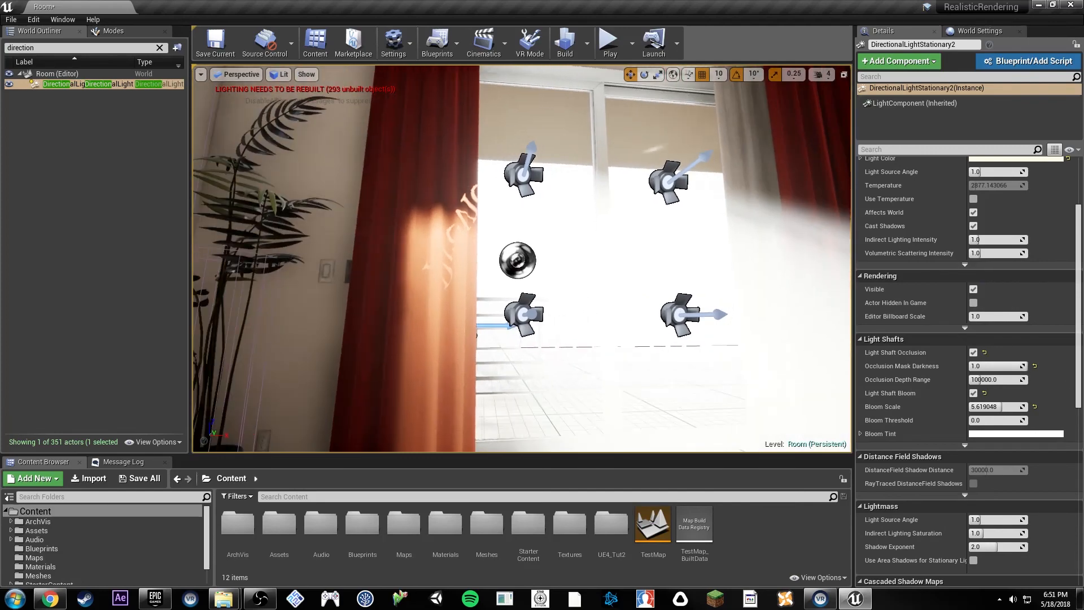
mouse_move(727, 341)
right_down()
mouse_move(813, 343)
mouse_move(805, 333)
mouse_move(807, 359)
mouse_move(776, 359)
mouse_move(818, 361)
right_up()
key(s)
key(w)
key(s)
mouse_move(606, 310)
right_down()
mouse_move(571, 294)
mouse_move(593, 305)
mouse_move(603, 289)
mouse_move(638, 310)
mouse_move(596, 315)
right_up()
key(g)
key(s)
key(w)
key(s)
key(w)
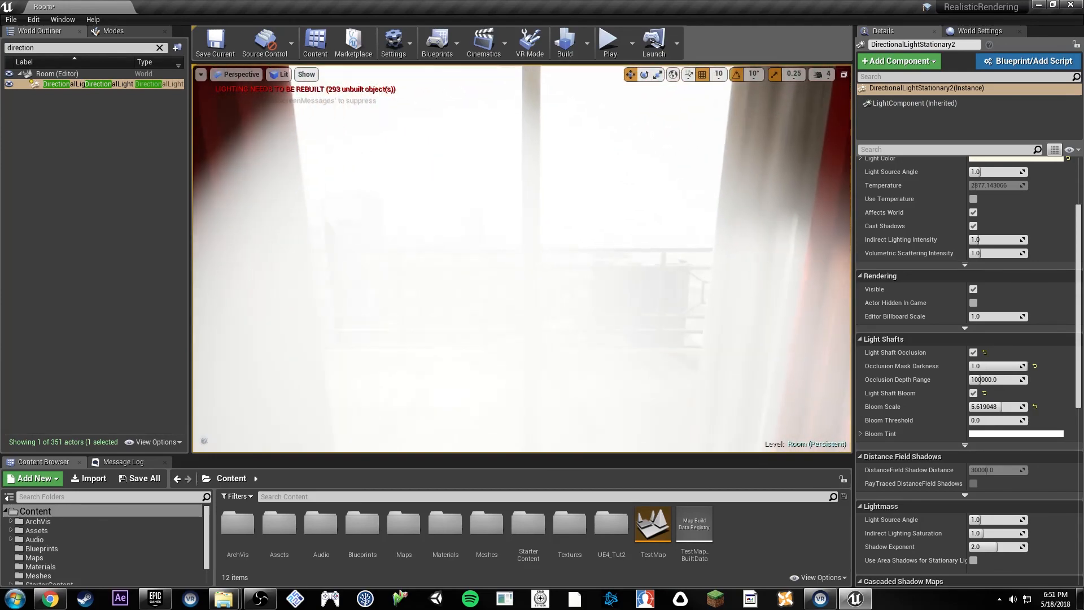